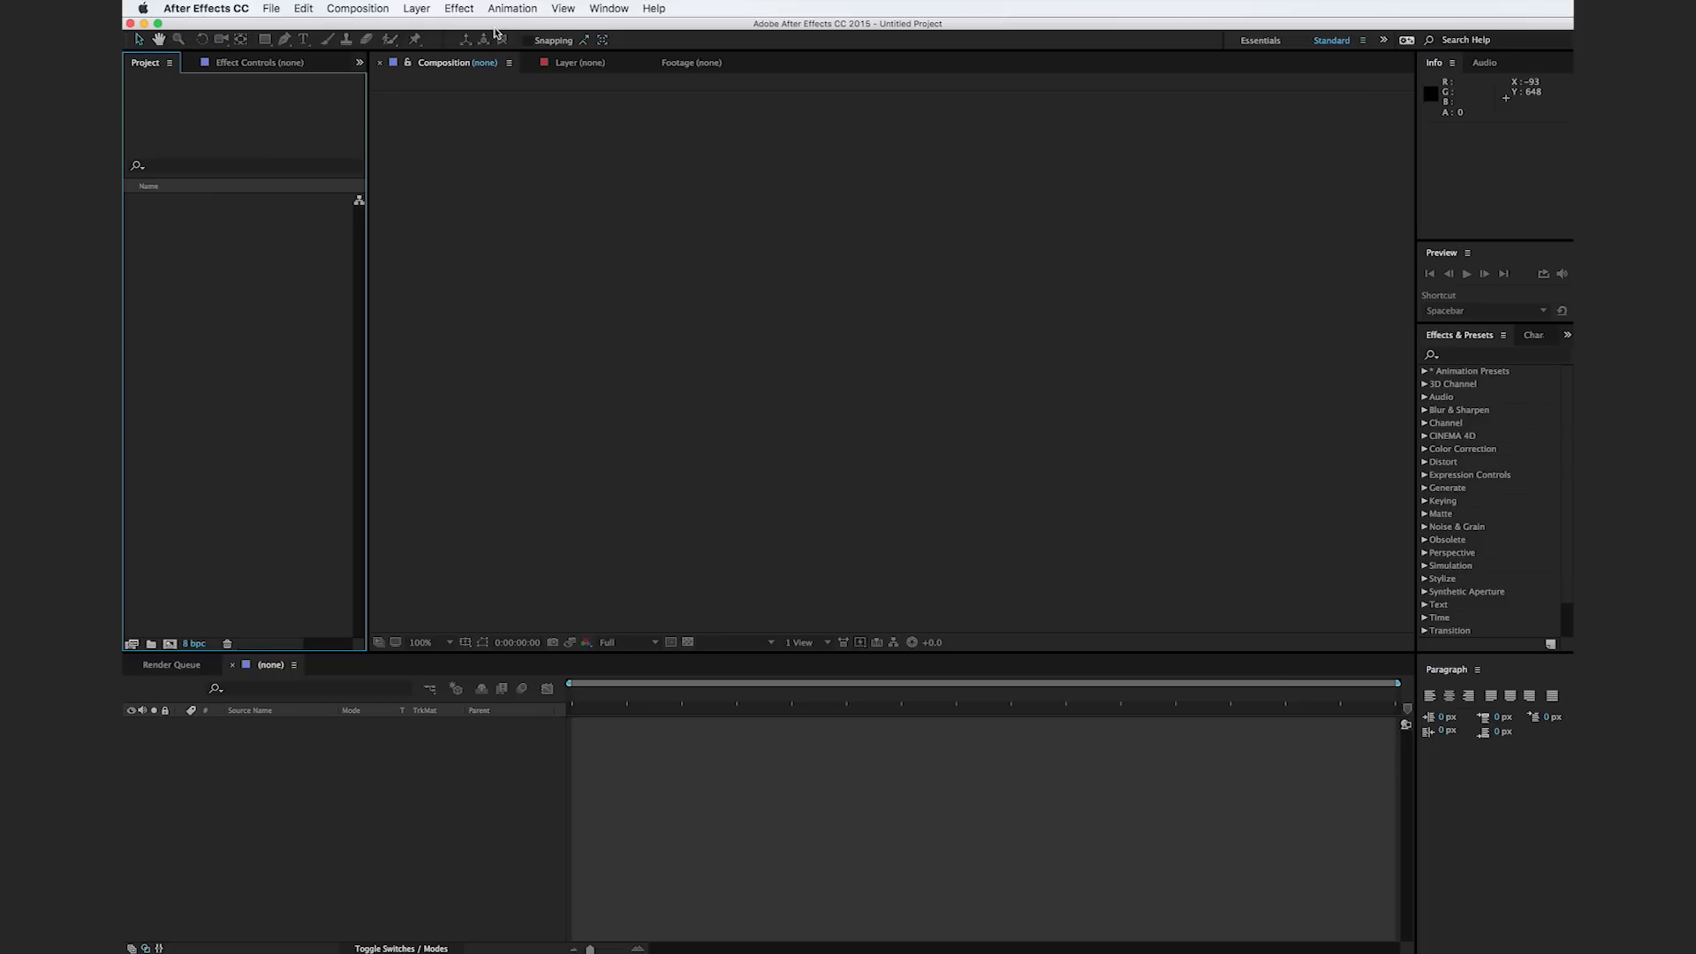
# Step: Import the four files from the Assets folder and create a composition from Arial of Philadelphia.mov
pyautogui.doubleClick(303, 270)
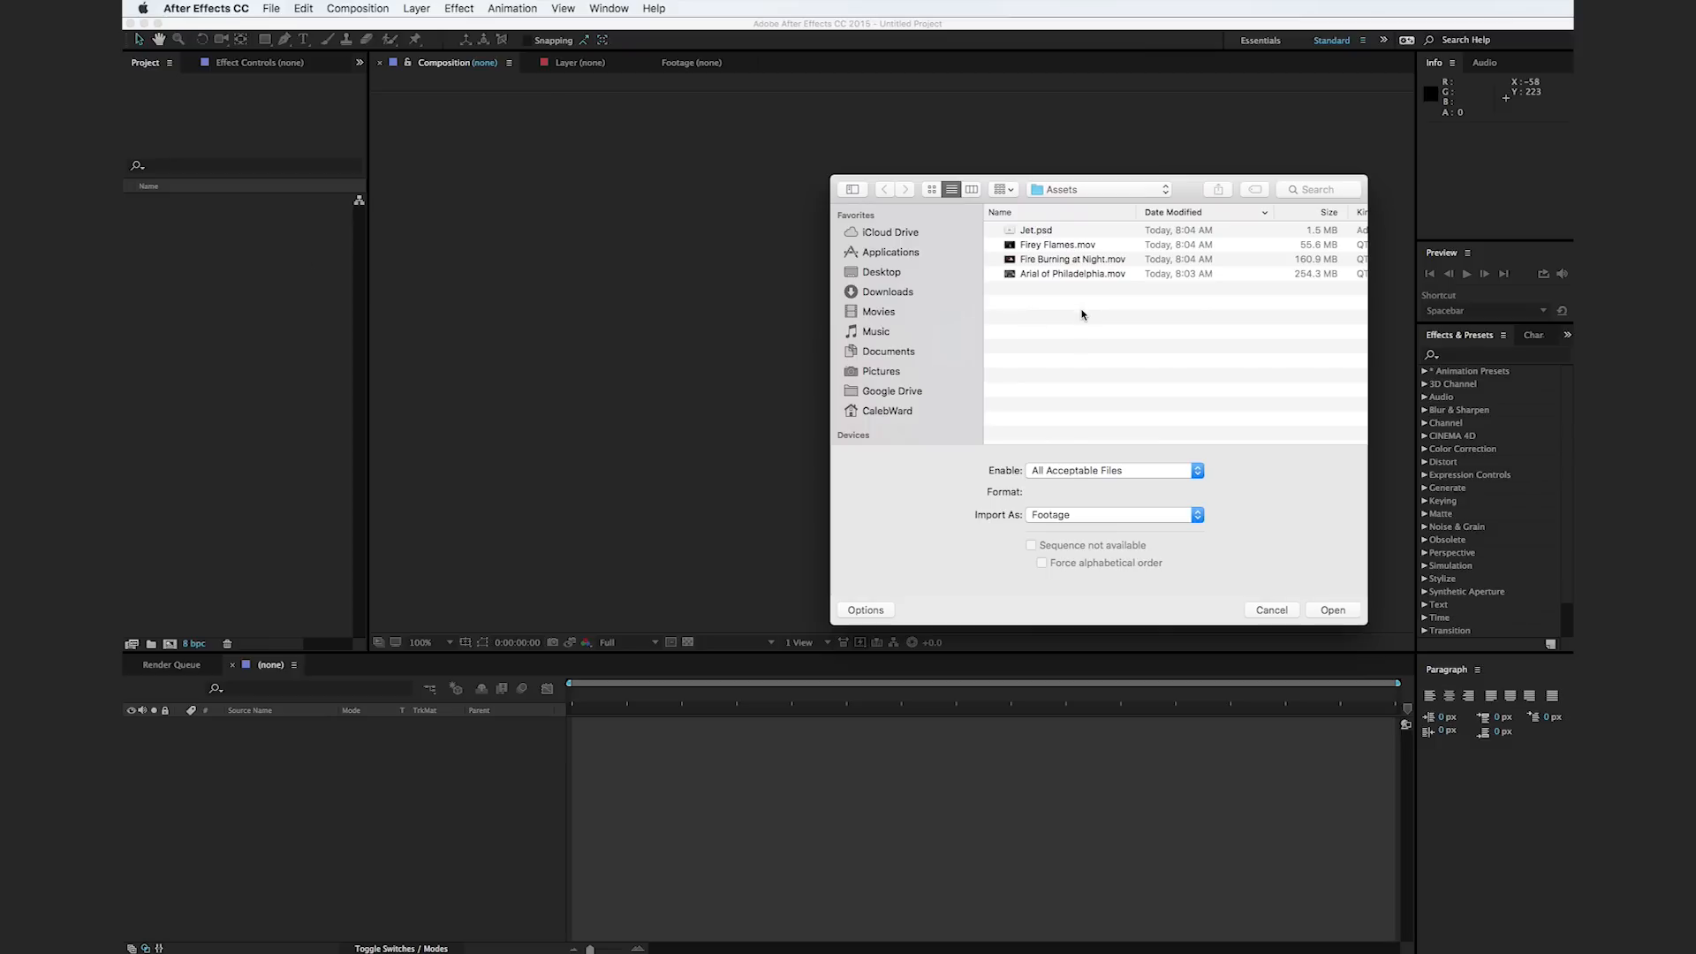
pyautogui.moveTo(1083, 314); pyautogui.dragTo(1054, 205)
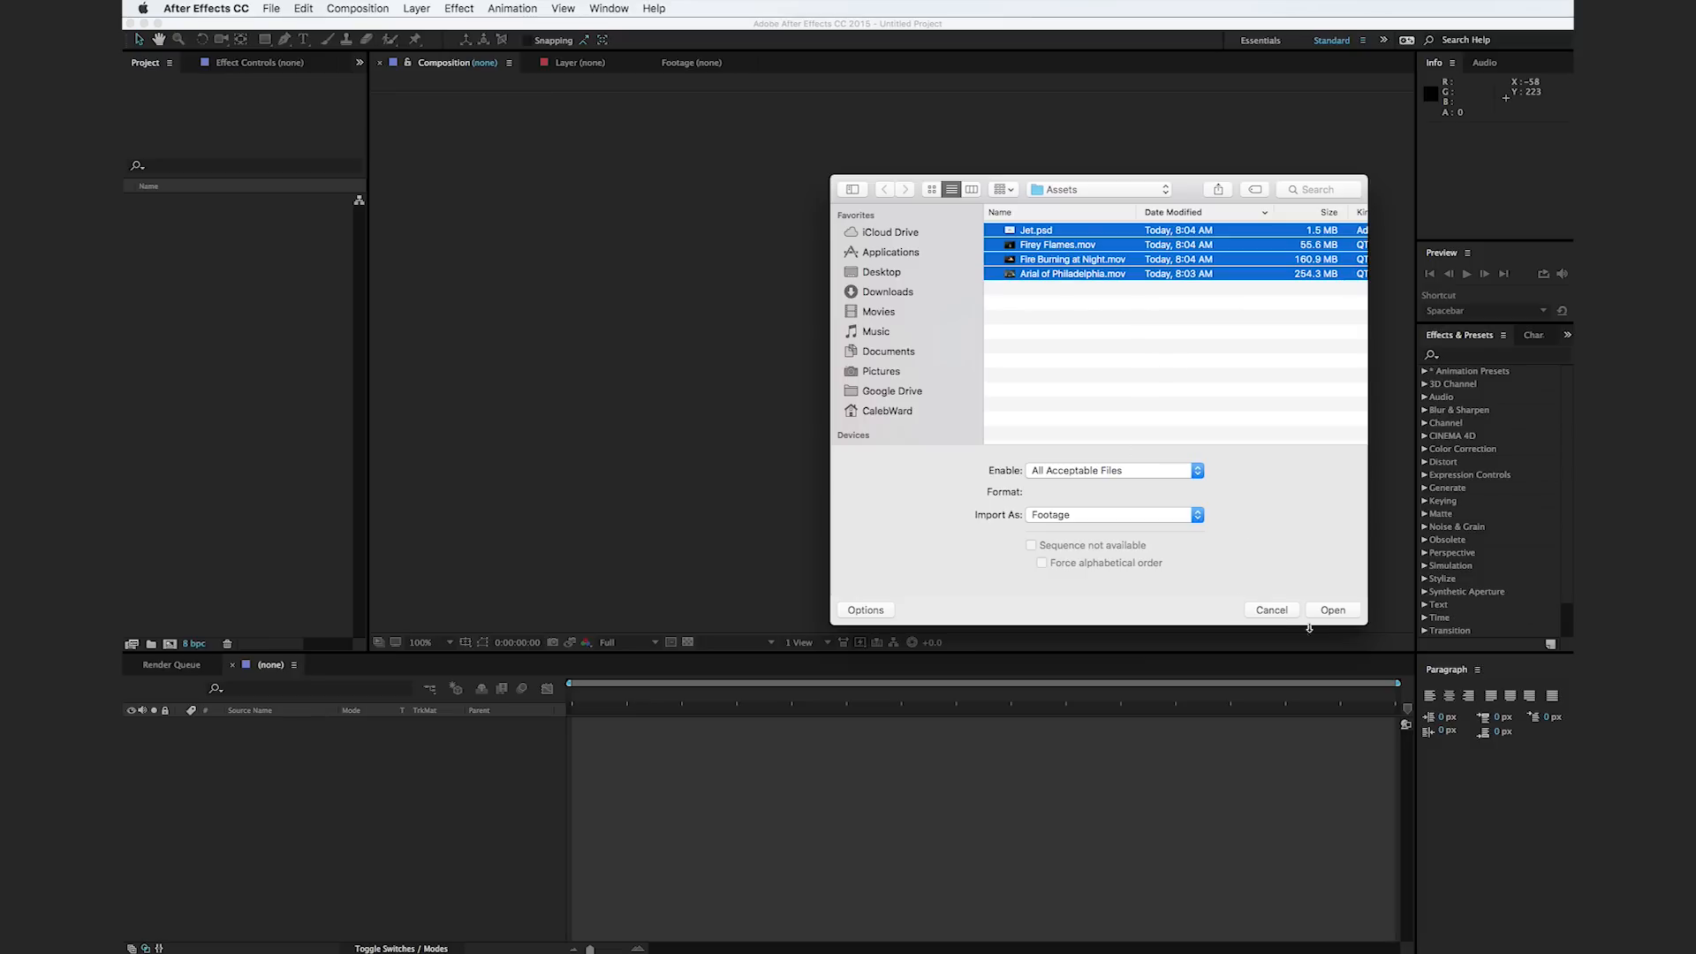
pyautogui.click(1333, 611)
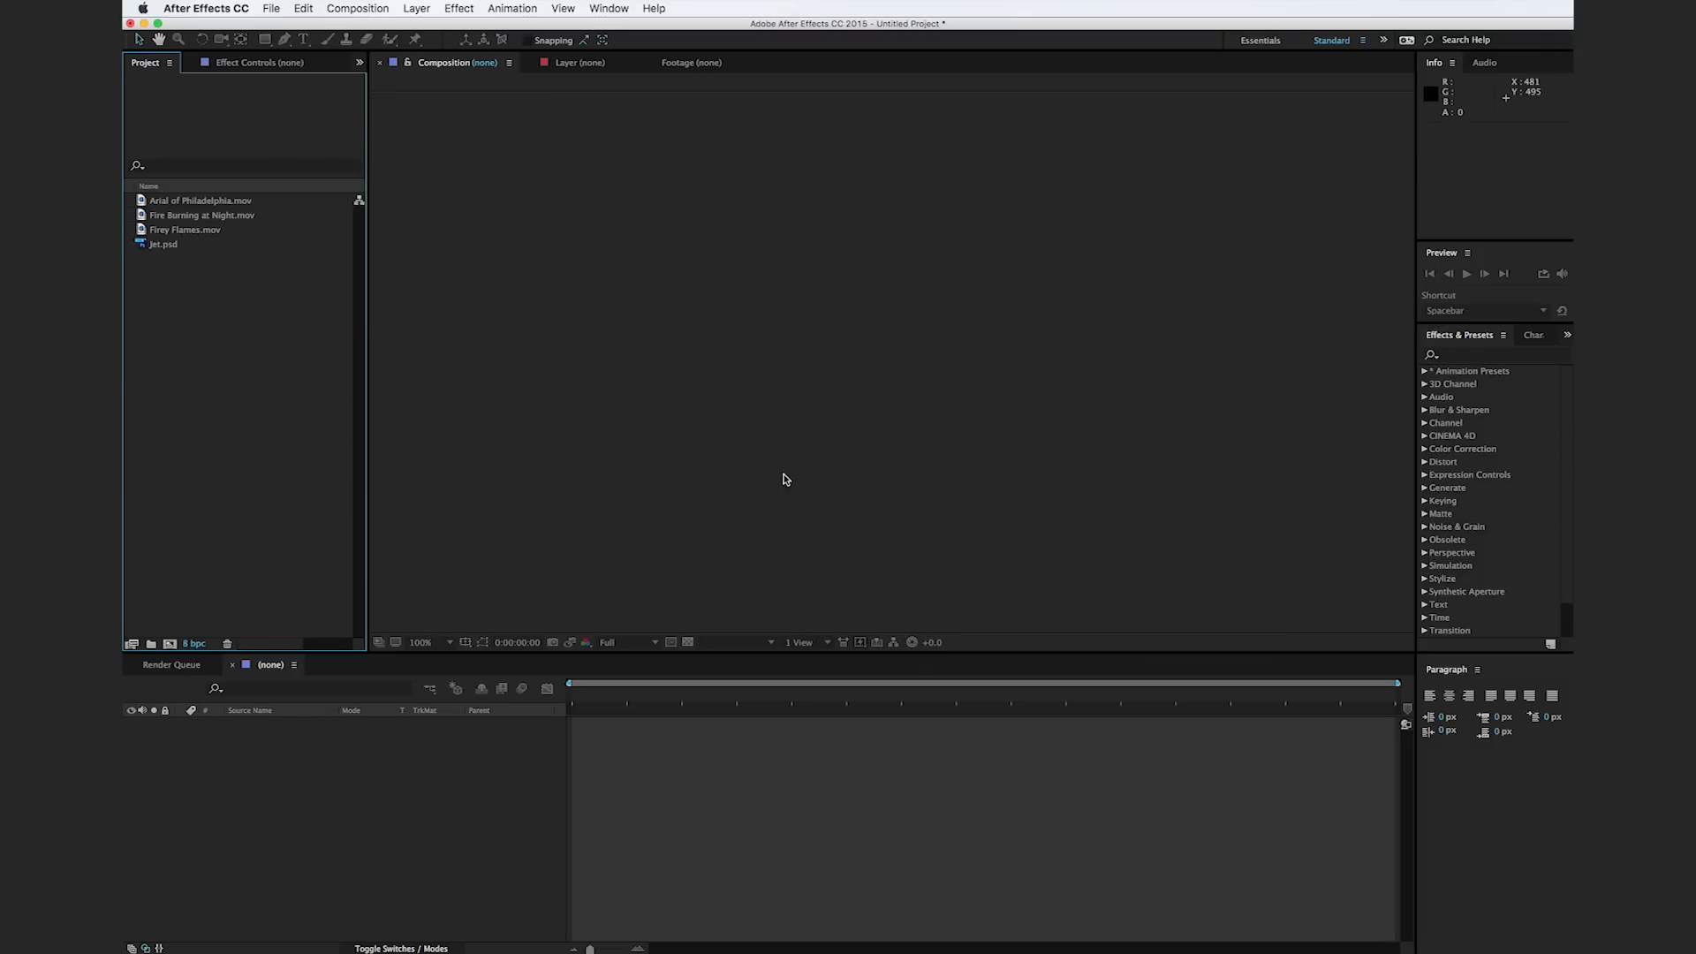
pyautogui.moveTo(139, 205); pyautogui.dragTo(169, 647)
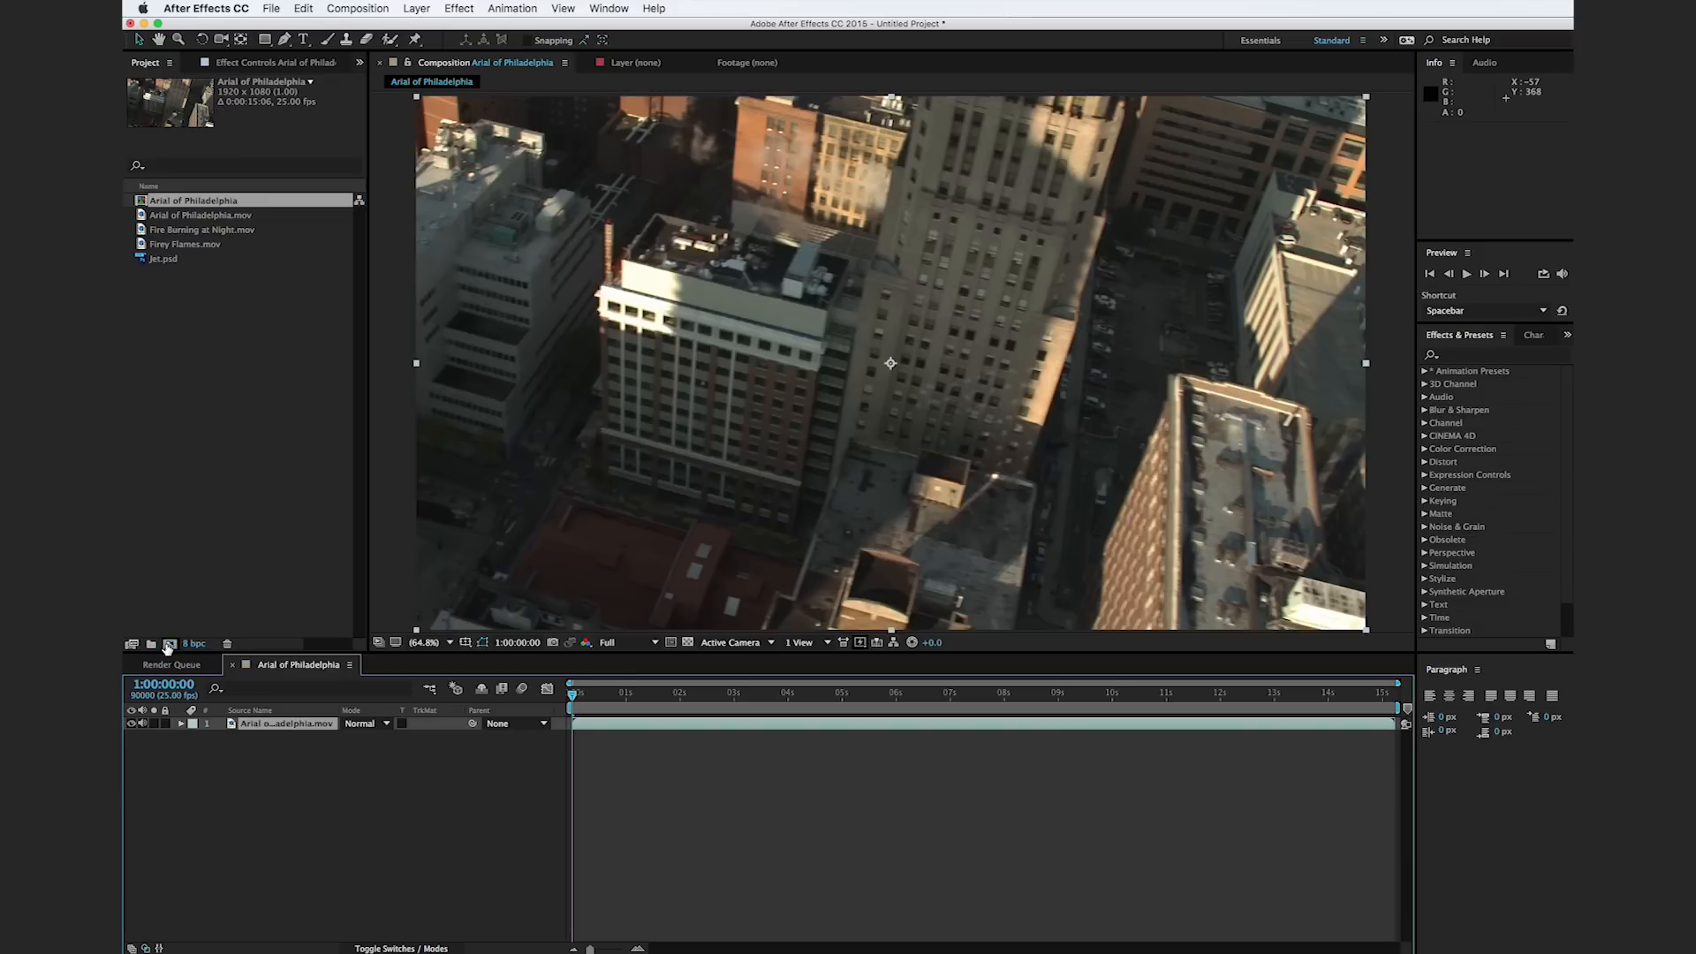
pyautogui.press(',')
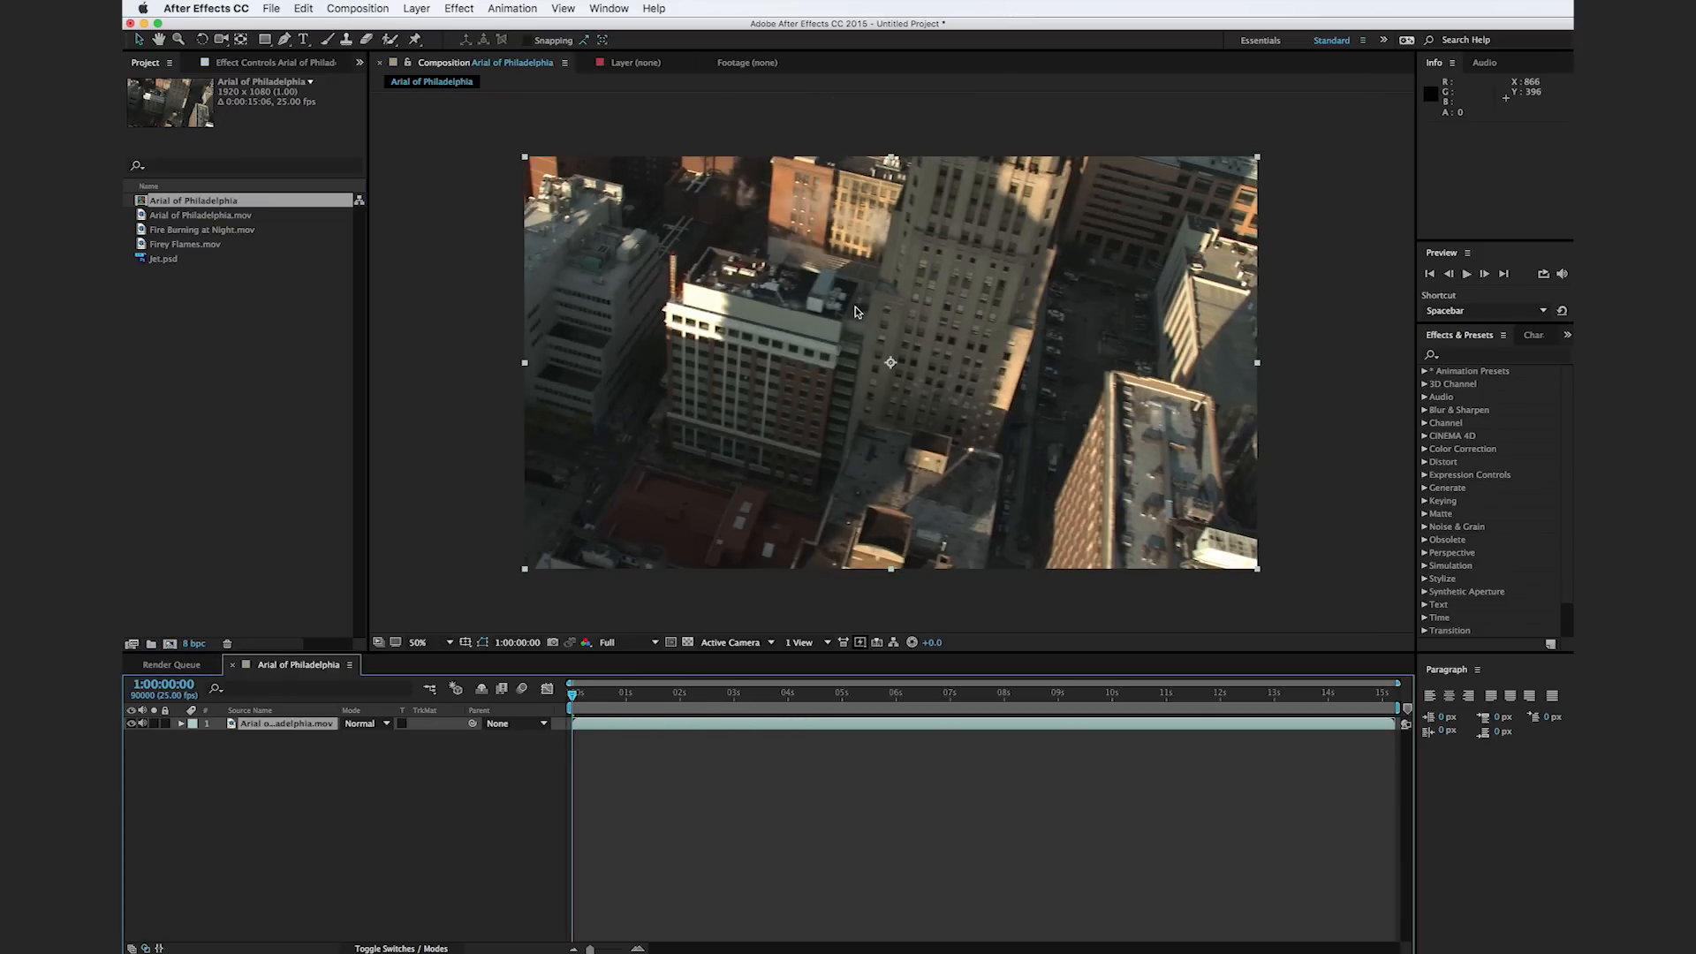
# Step: End the work area at 1:00:04:24 and trim the composition to it, checking the shortened footage
pyautogui.moveTo(572, 696); pyautogui.dragTo(846, 694)
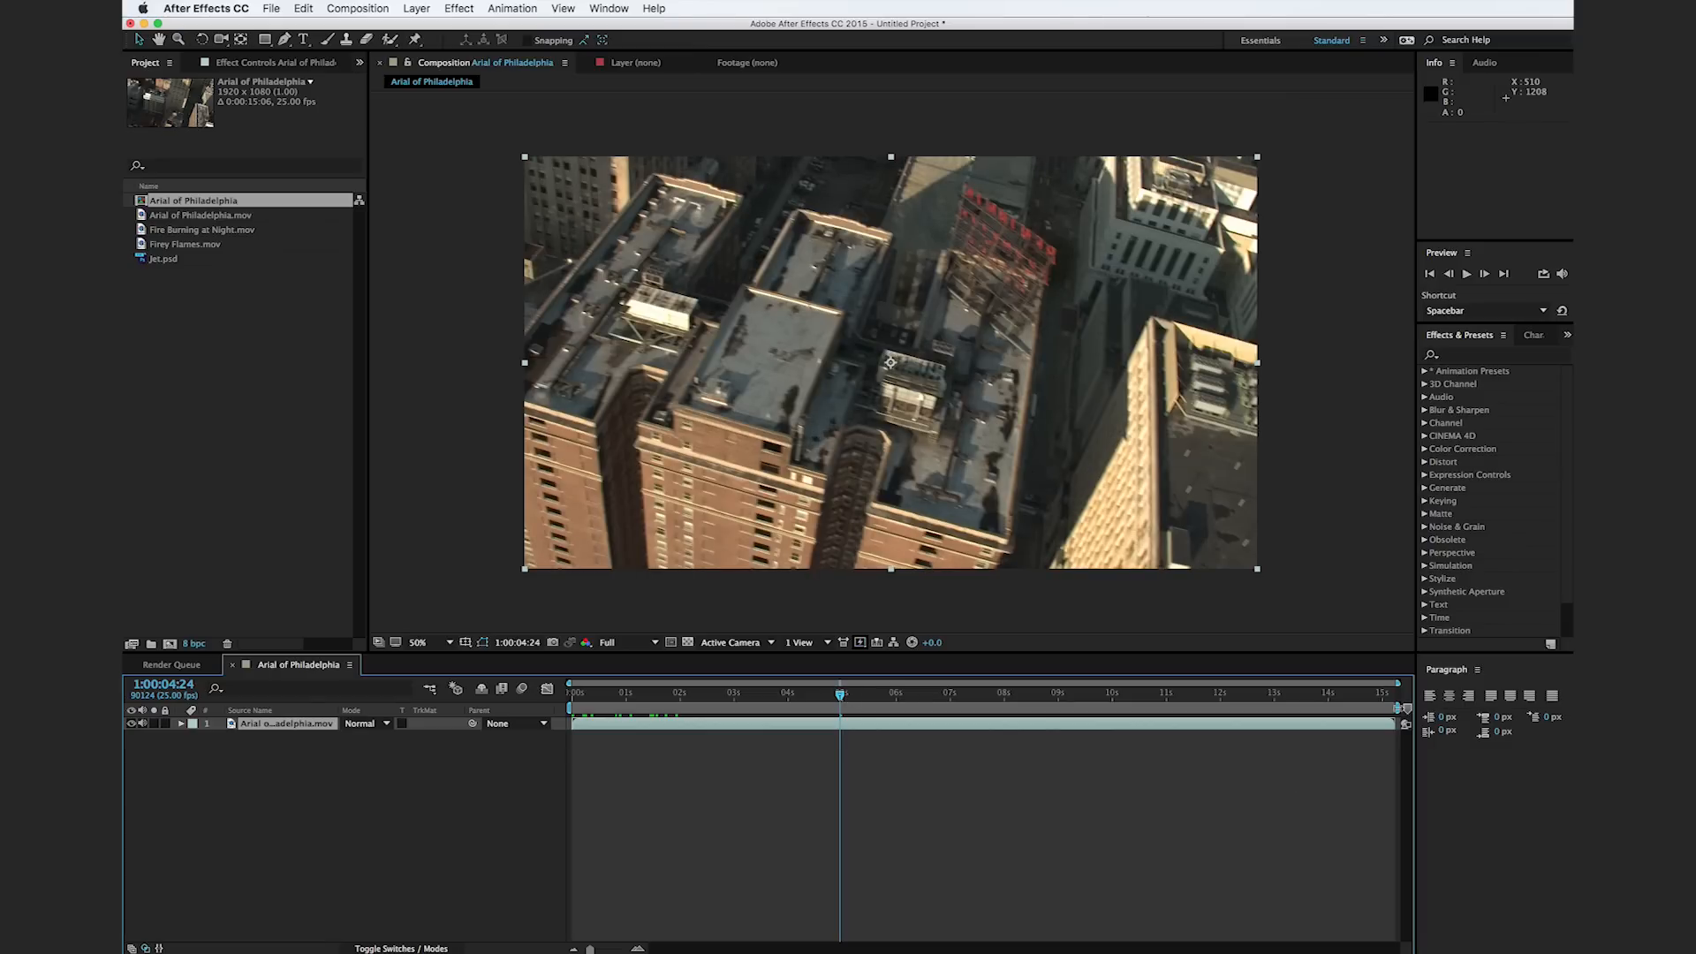
pyautogui.moveTo(1397, 709); pyautogui.dragTo(844, 709)
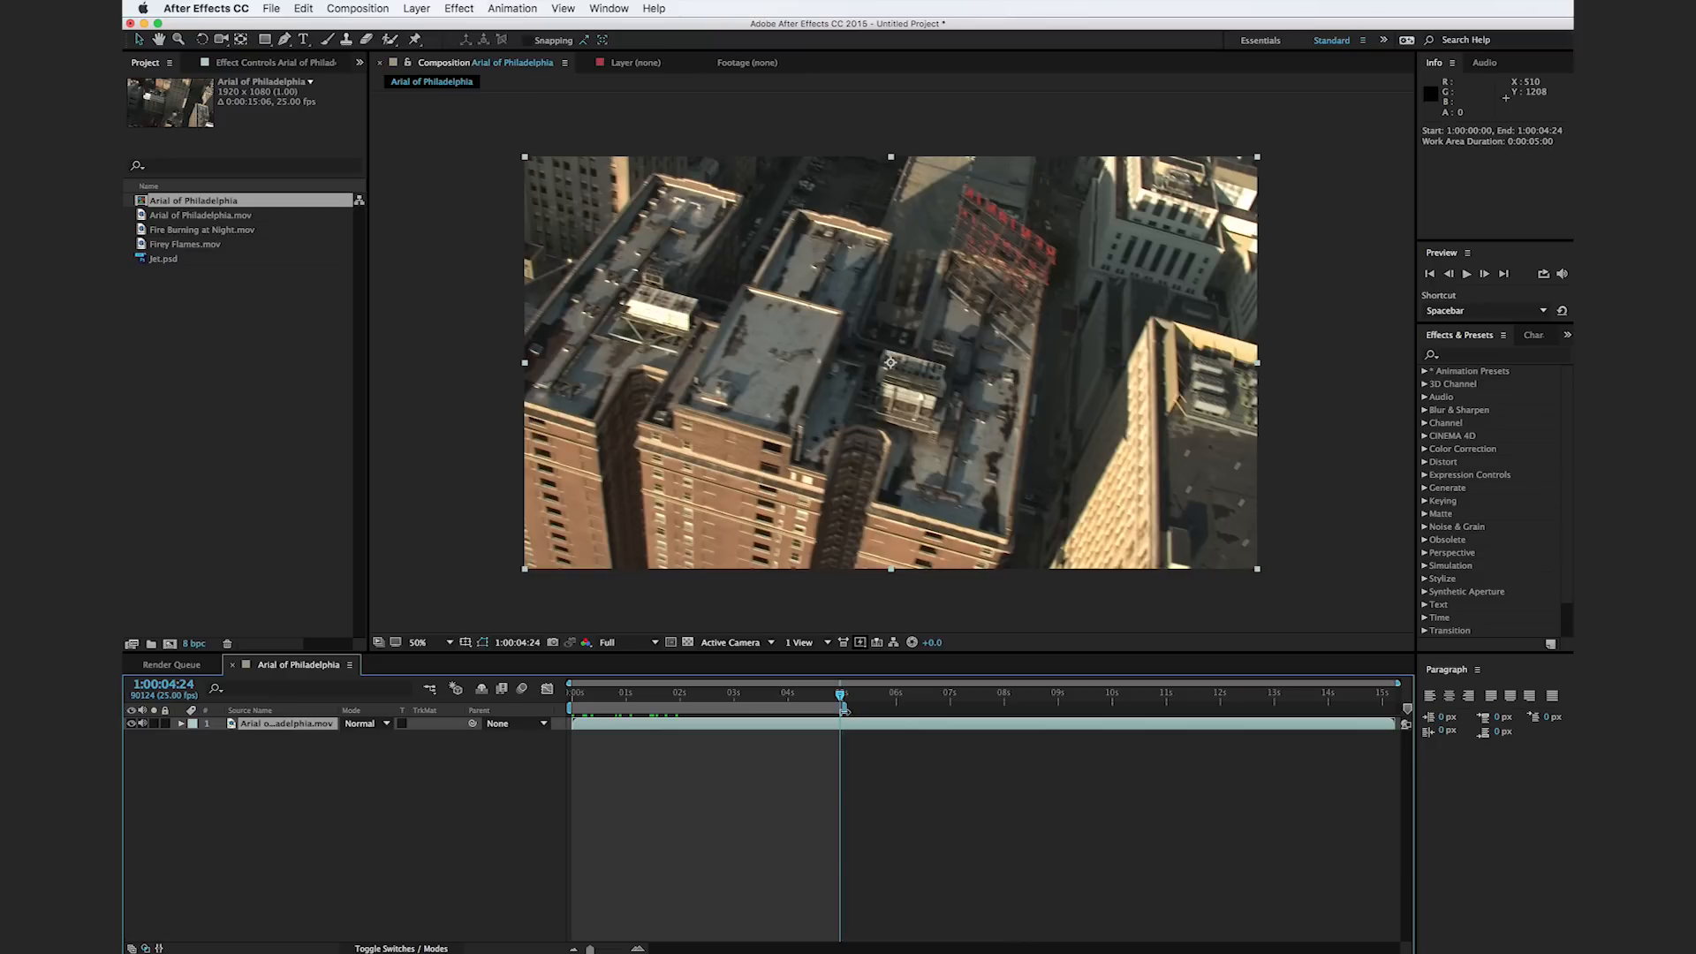
pyautogui.rightClick(805, 712)
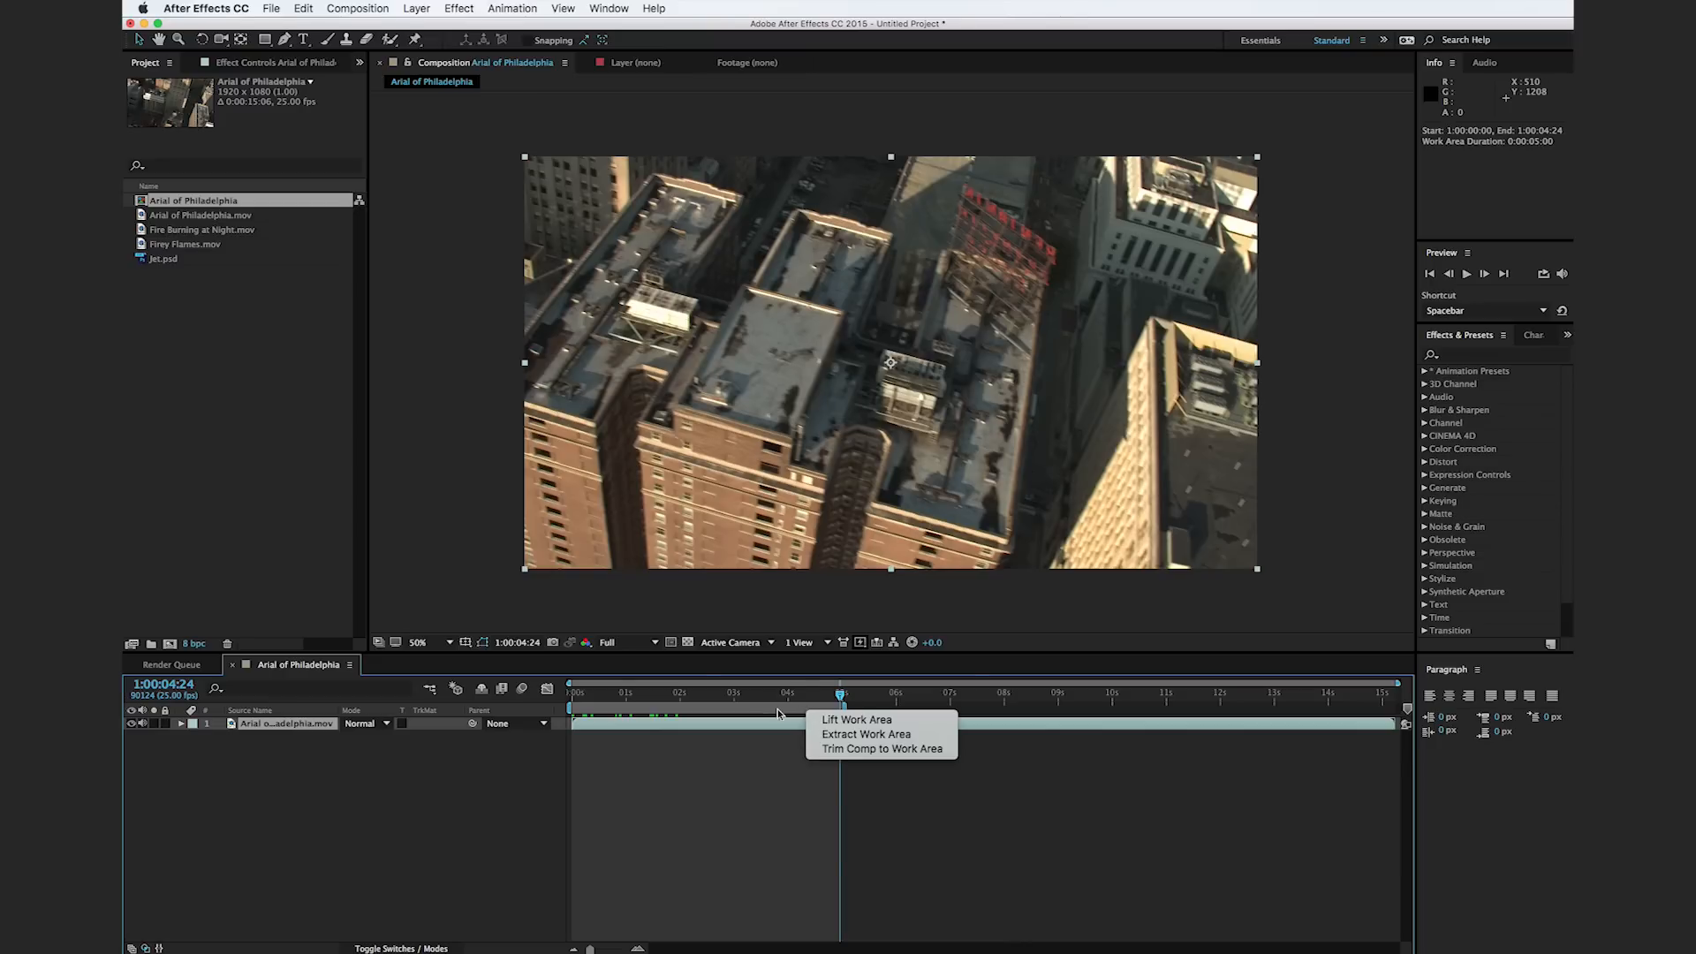
pyautogui.click(856, 749)
pyautogui.click(617, 697)
pyautogui.moveTo(616, 700); pyautogui.dragTo(960, 700)
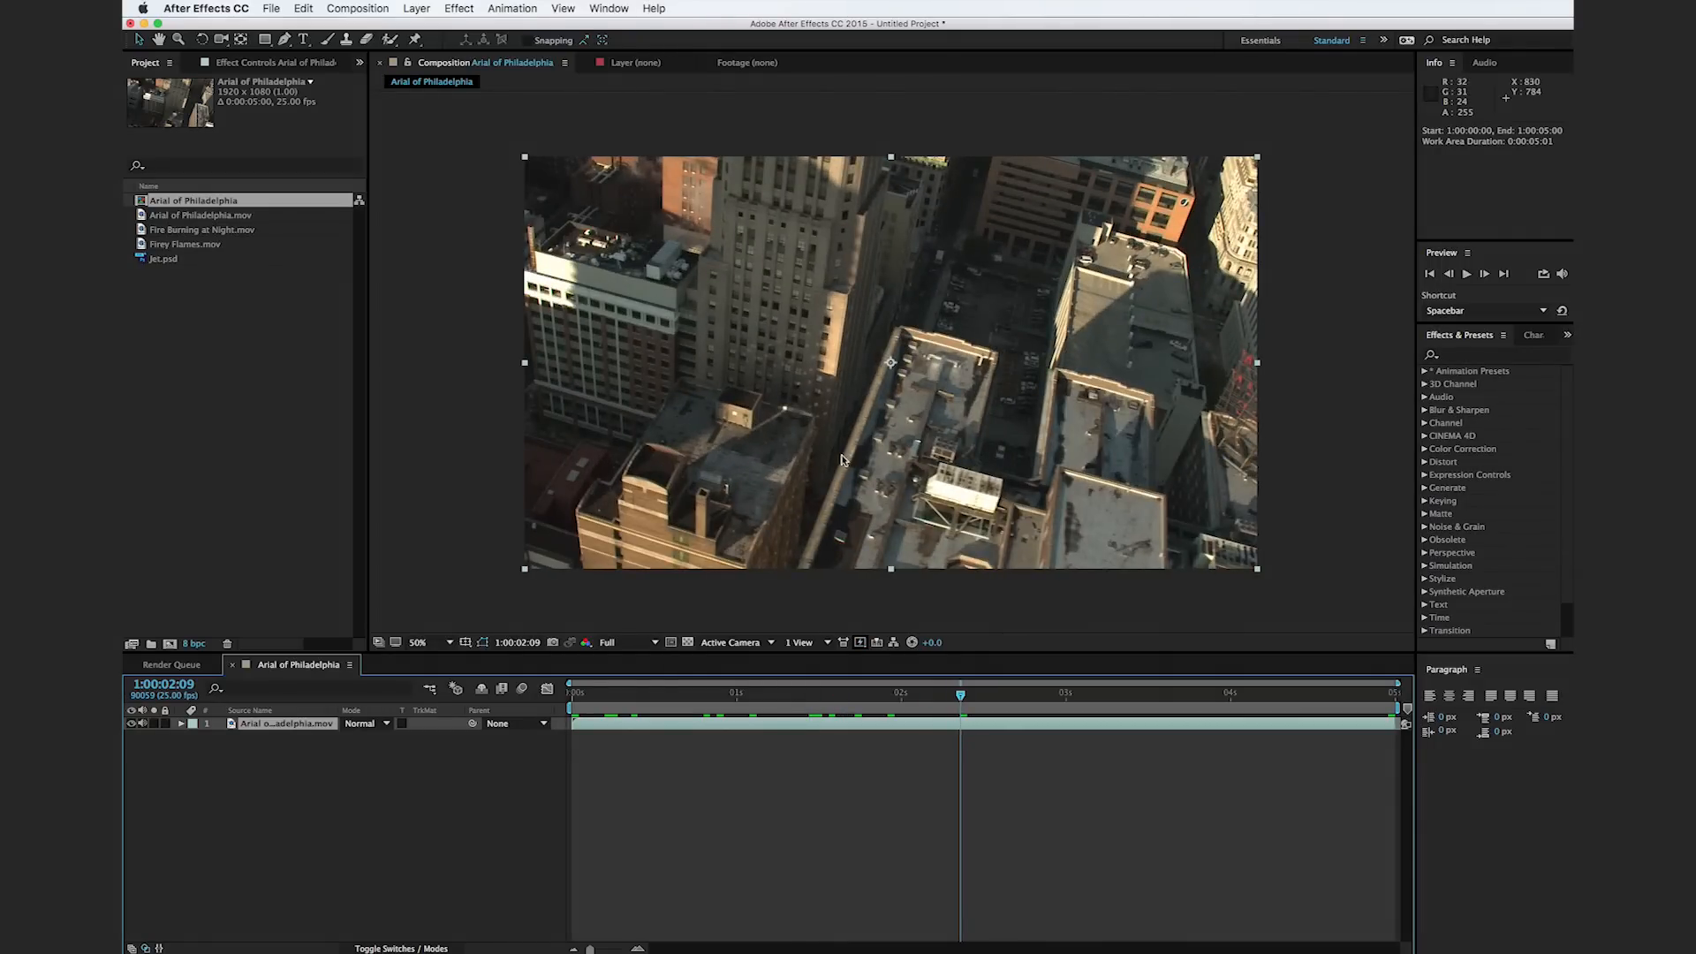
pyautogui.moveTo(990, 704); pyautogui.dragTo(1397, 714)
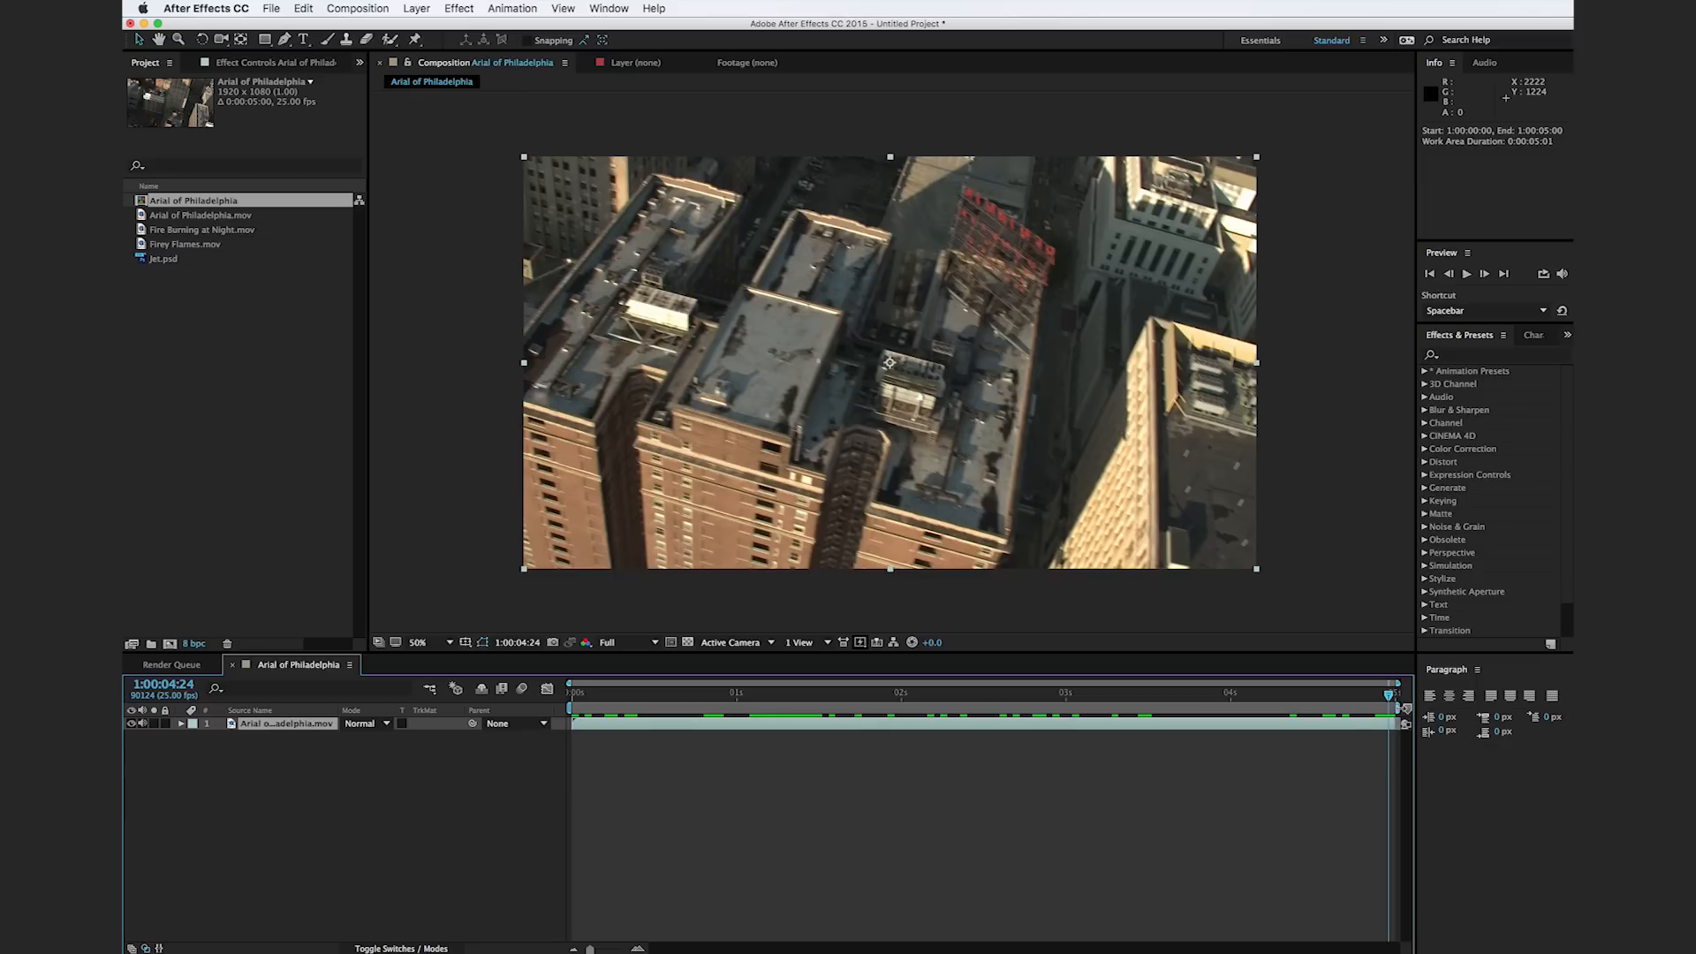
pyautogui.moveTo(1226, 694); pyautogui.dragTo(837, 678)
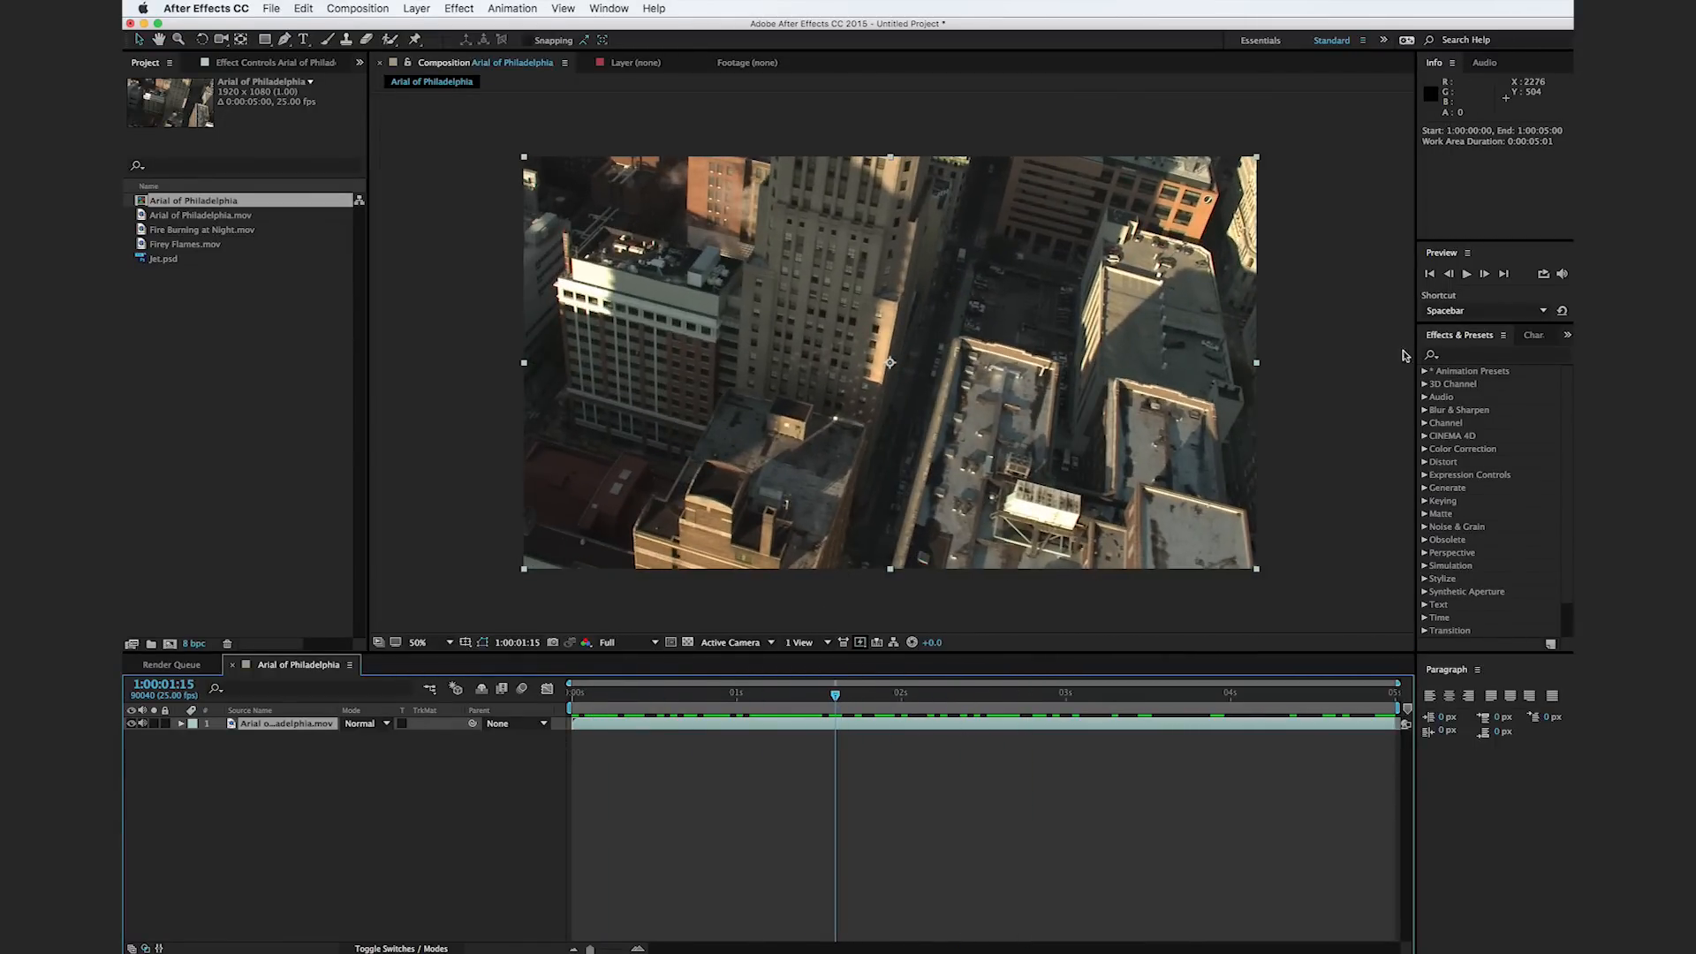
# Step: Apply the 3D Camera Tracker effect to the Arial of Philadelphia.mov layer and check the track points across the footage
pyautogui.click(1478, 355)
pyautogui.write('3D Camer')
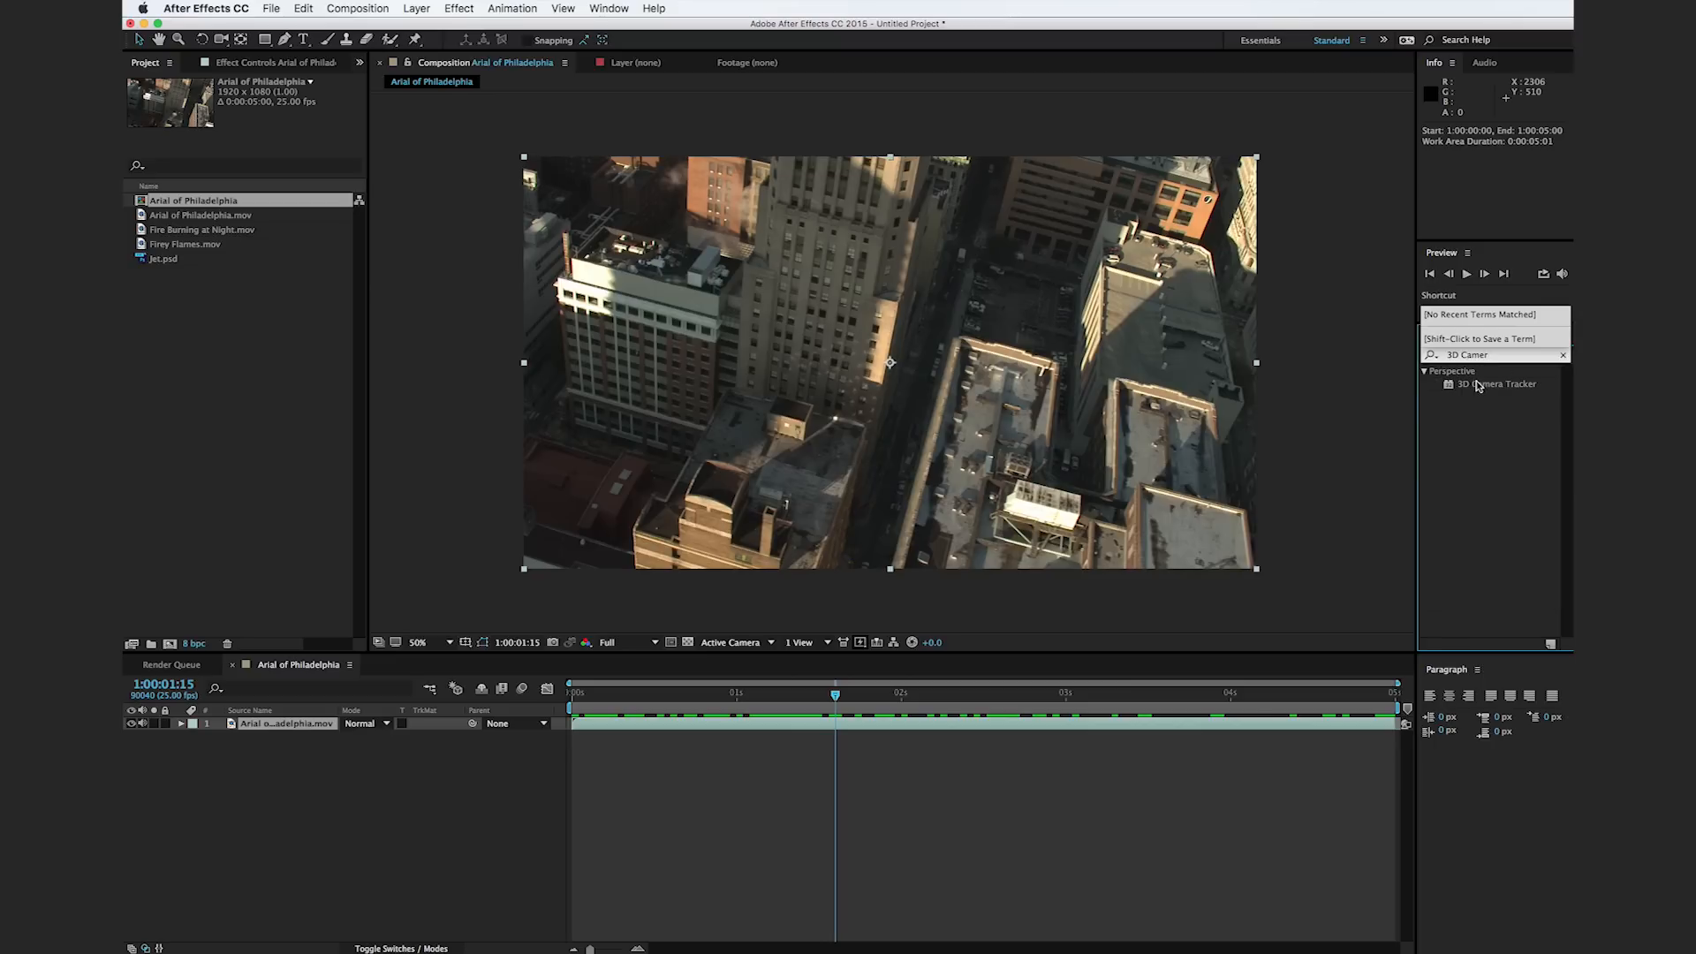
pyautogui.moveTo(1497, 385); pyautogui.dragTo(284, 726)
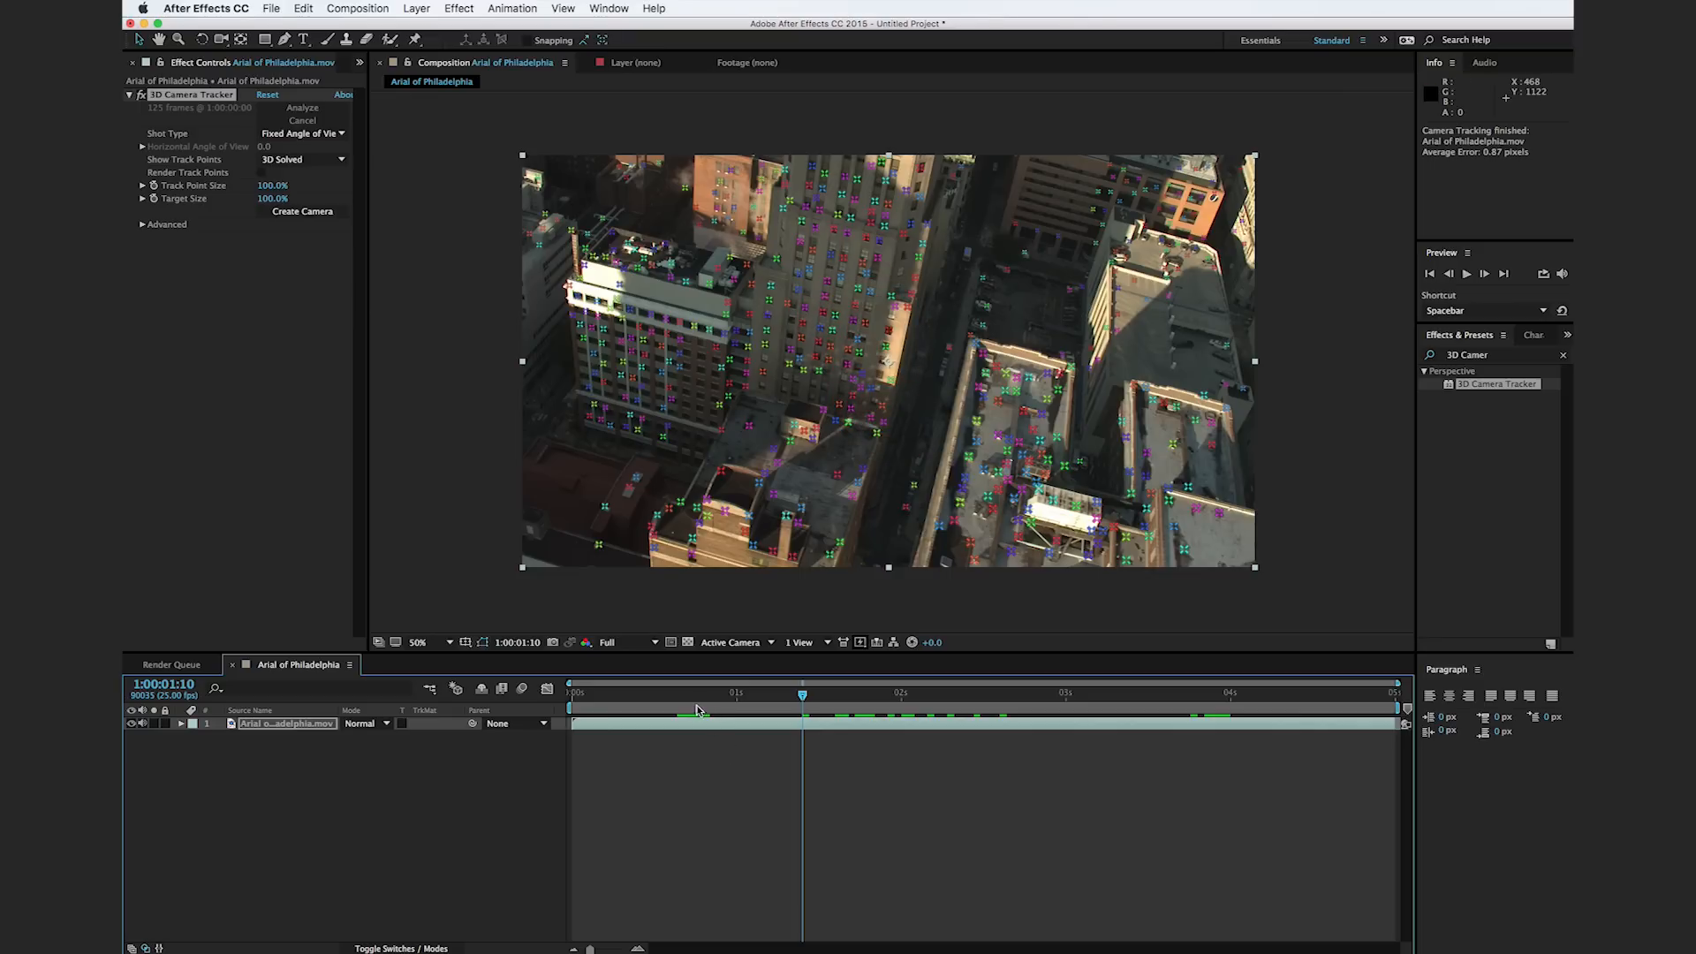
pyautogui.click(667, 705)
pyautogui.moveTo(667, 707); pyautogui.dragTo(792, 711)
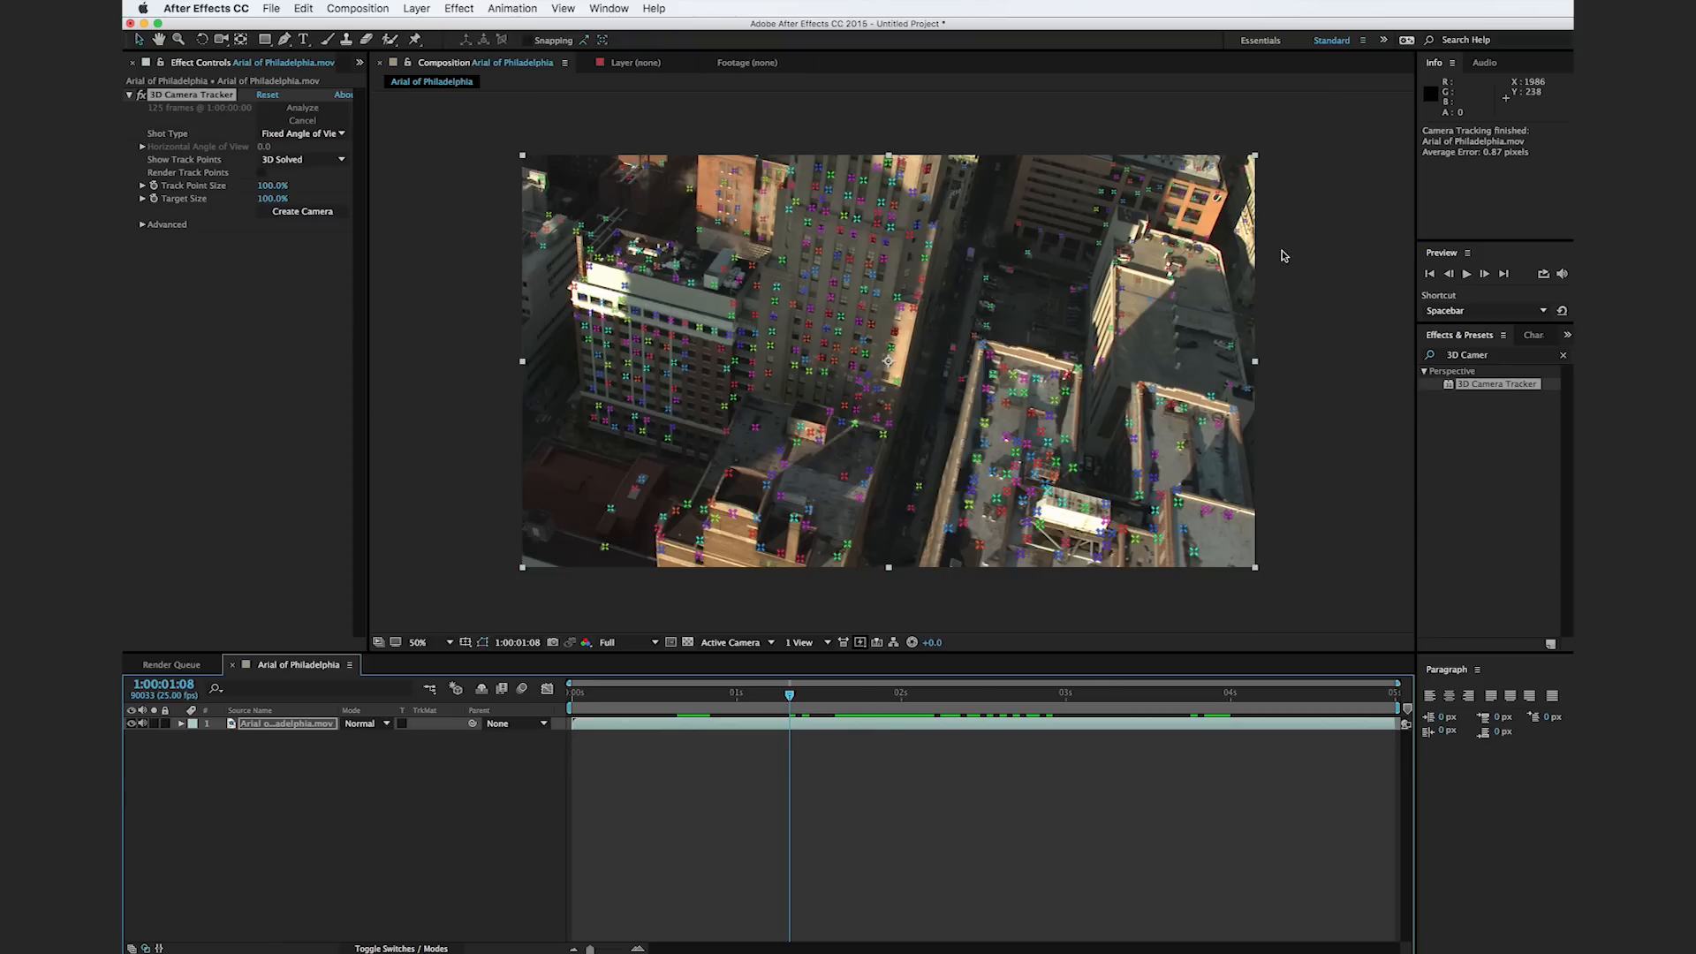
# Step: Create a camera from the 3D Camera Tracker solve and check it across the footage
pyautogui.click(281, 217)
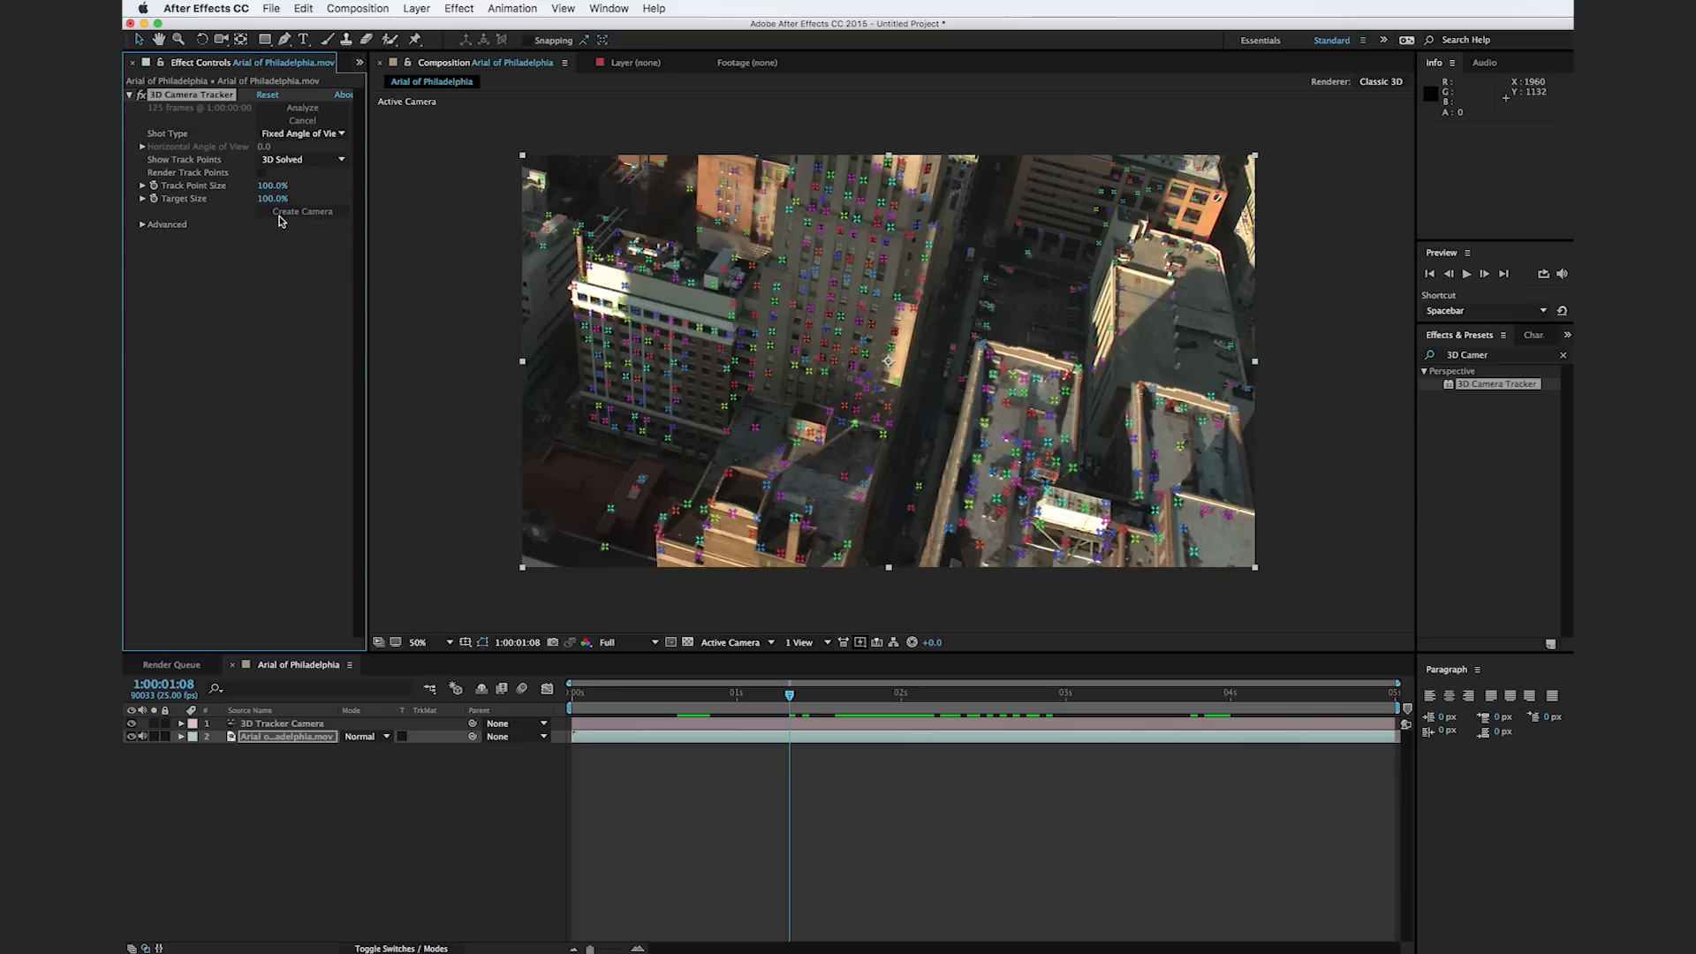
pyautogui.click(297, 726)
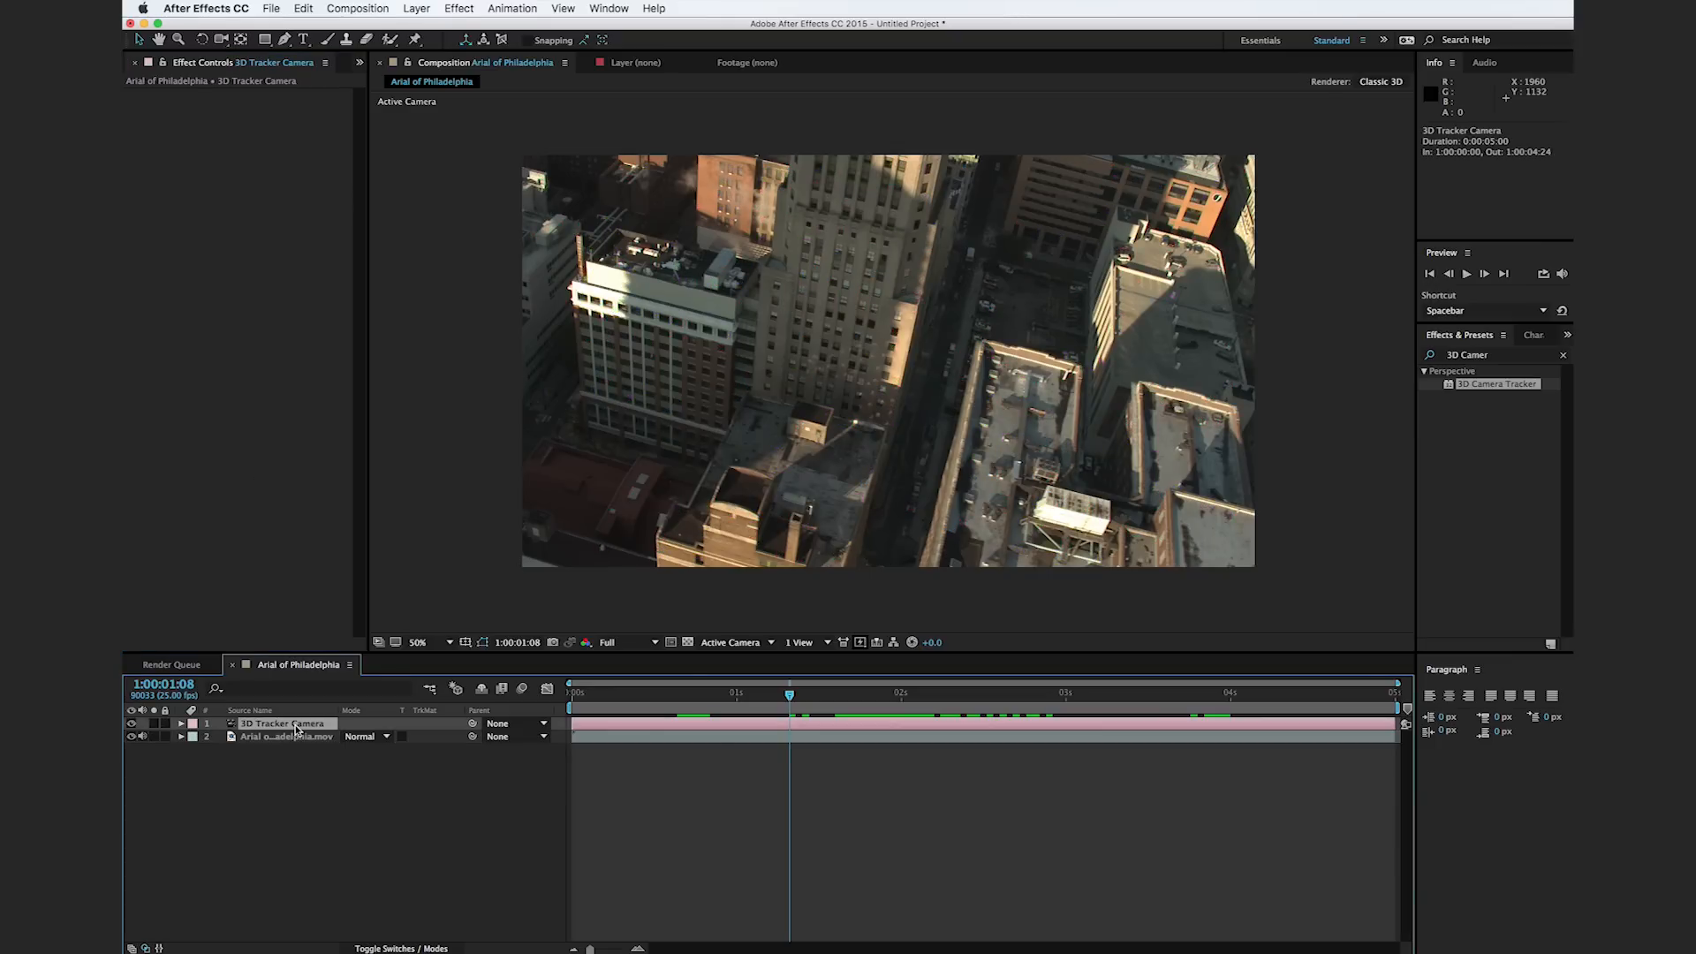
pyautogui.click(618, 695)
pyautogui.moveTo(631, 704); pyautogui.dragTo(802, 702)
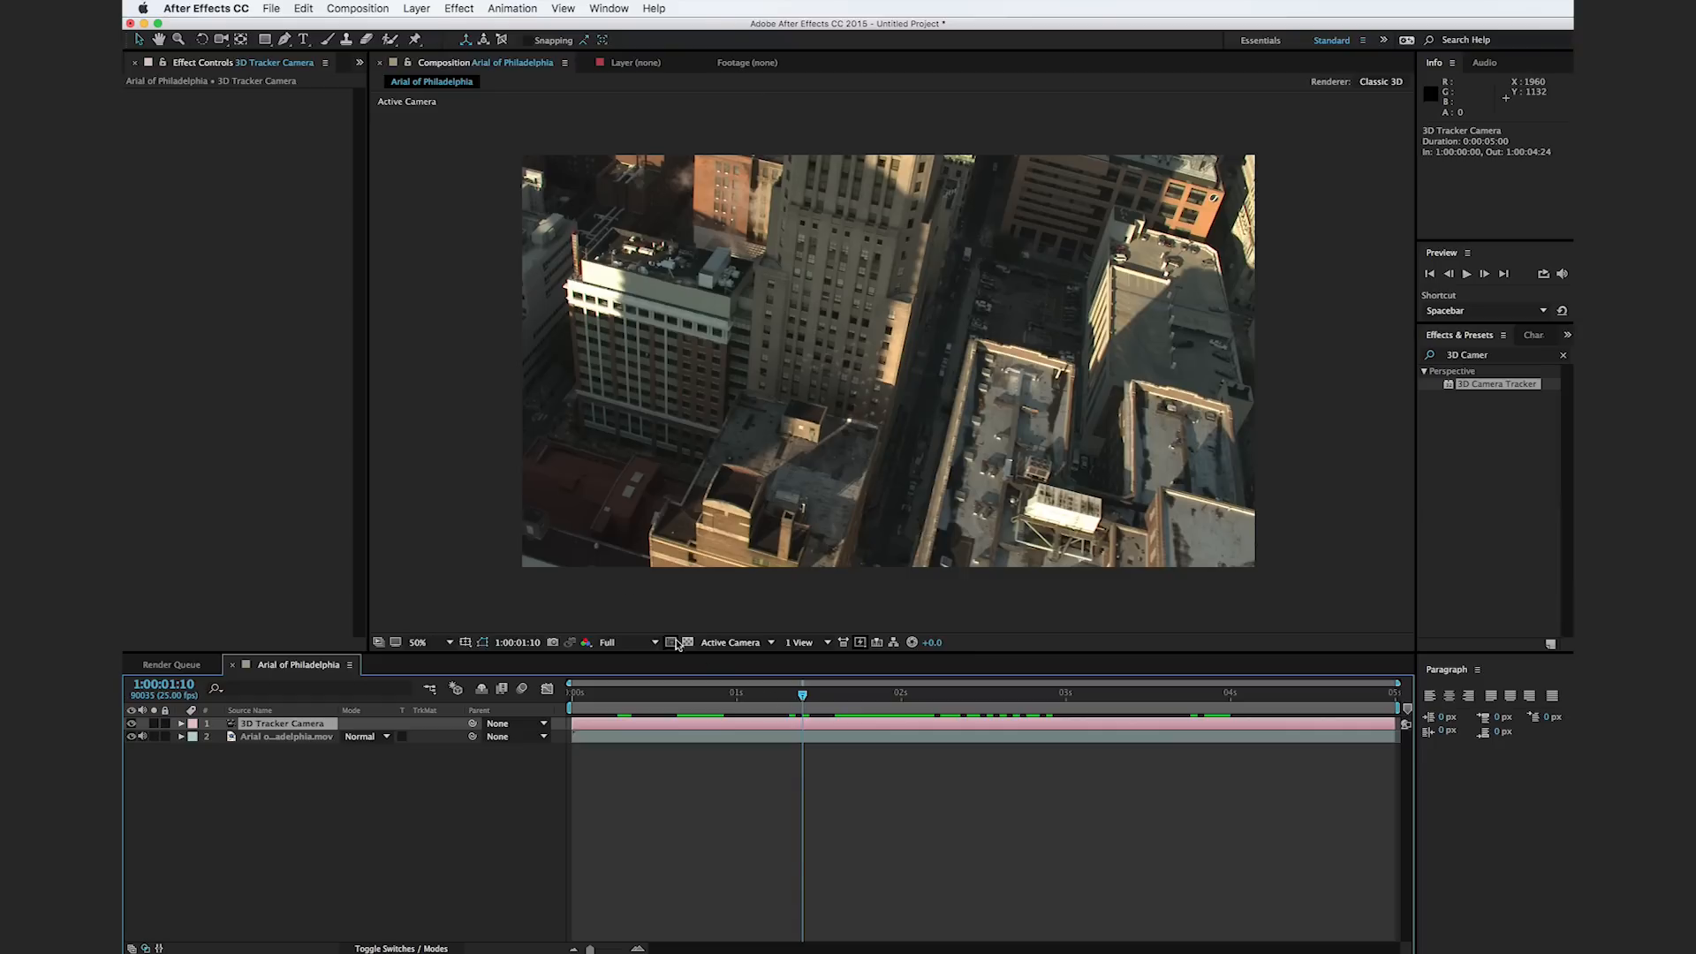
# Step: Create a new composition named Beam, 3000 px wide and 50 px high
pyautogui.click(385, 8)
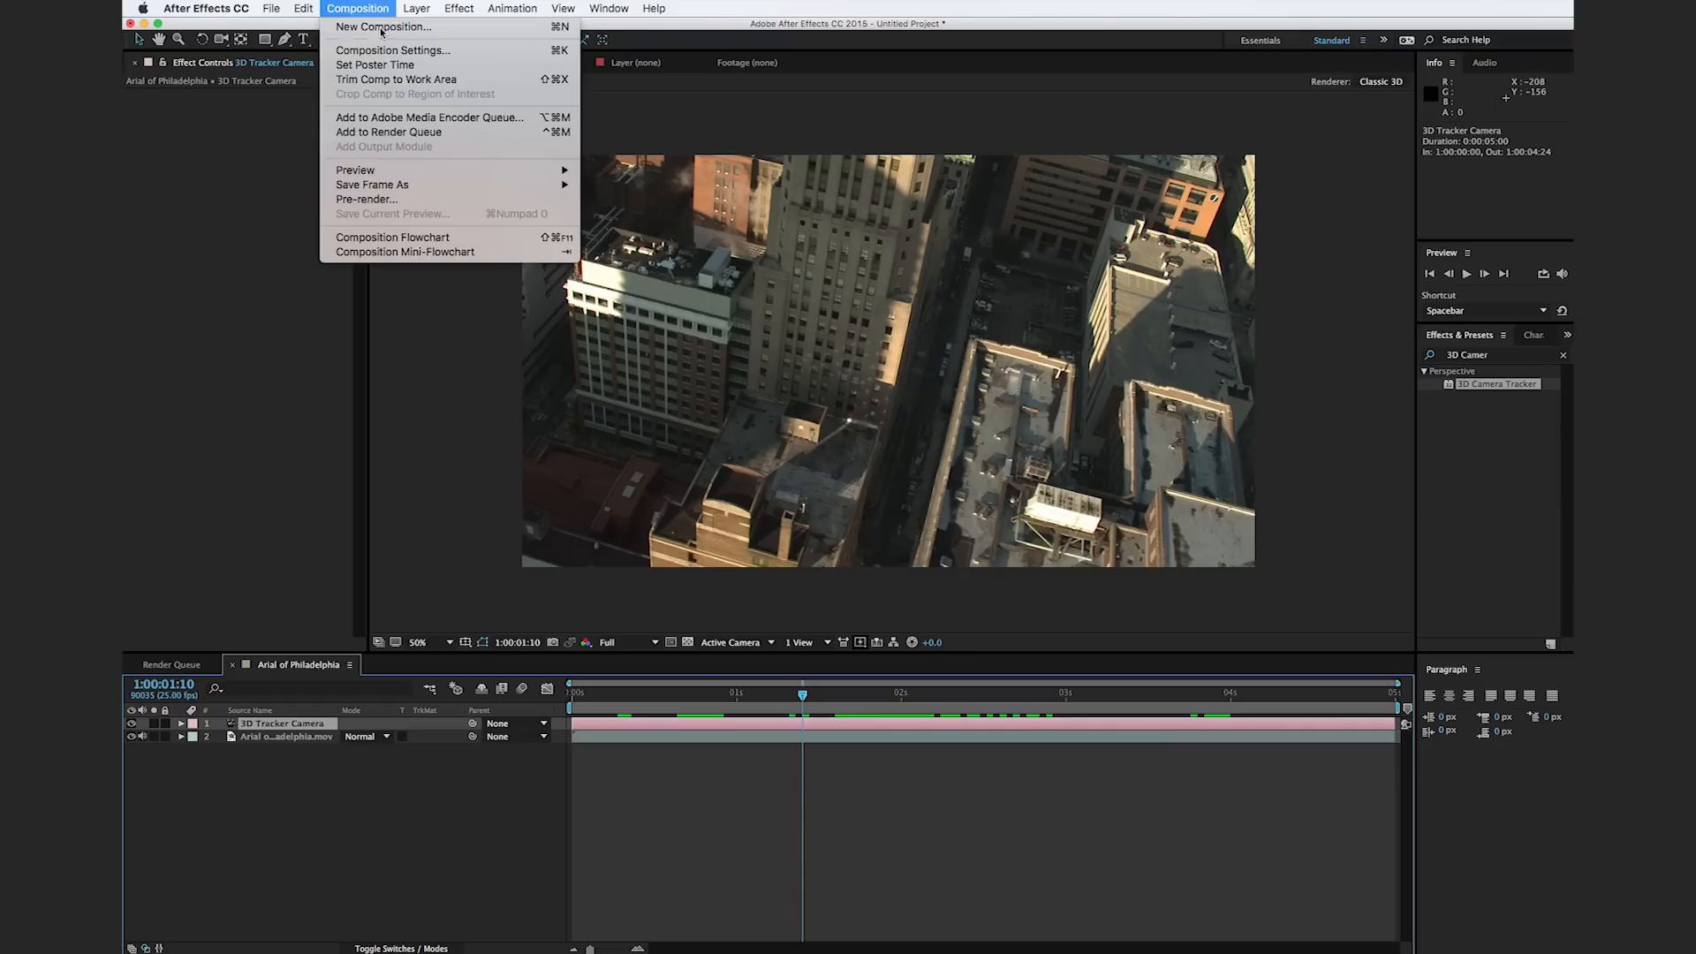
pyautogui.click(384, 27)
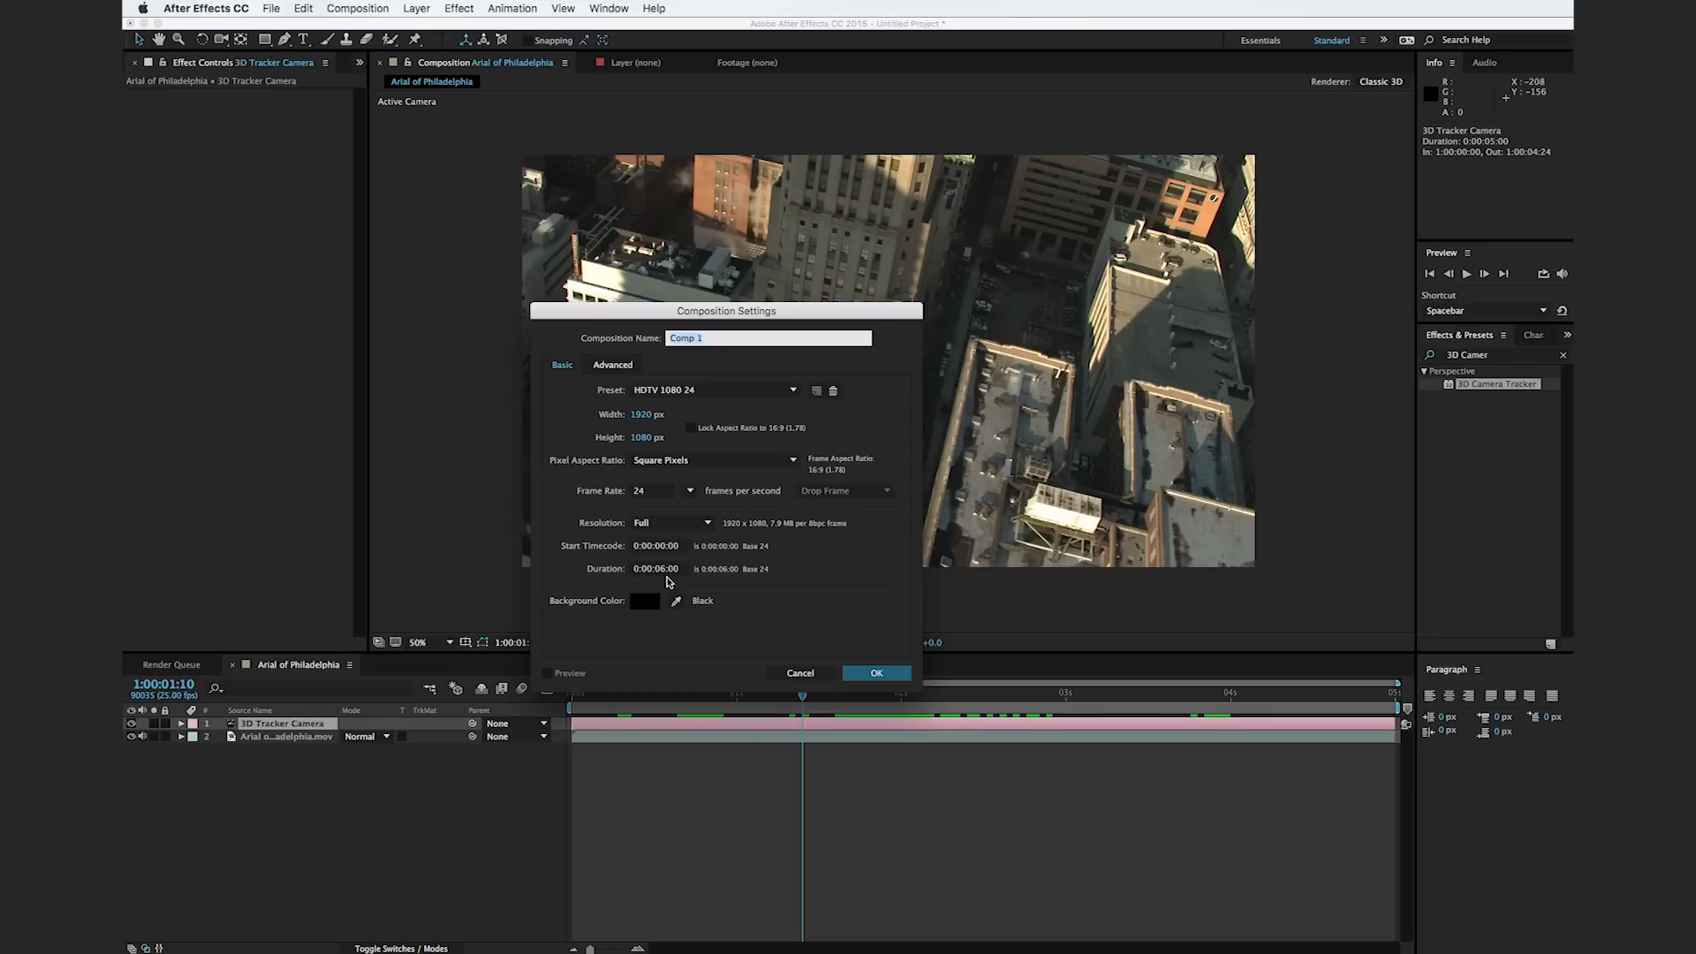
pyautogui.click(644, 415)
pyautogui.write('3000')
pyautogui.press('Down')
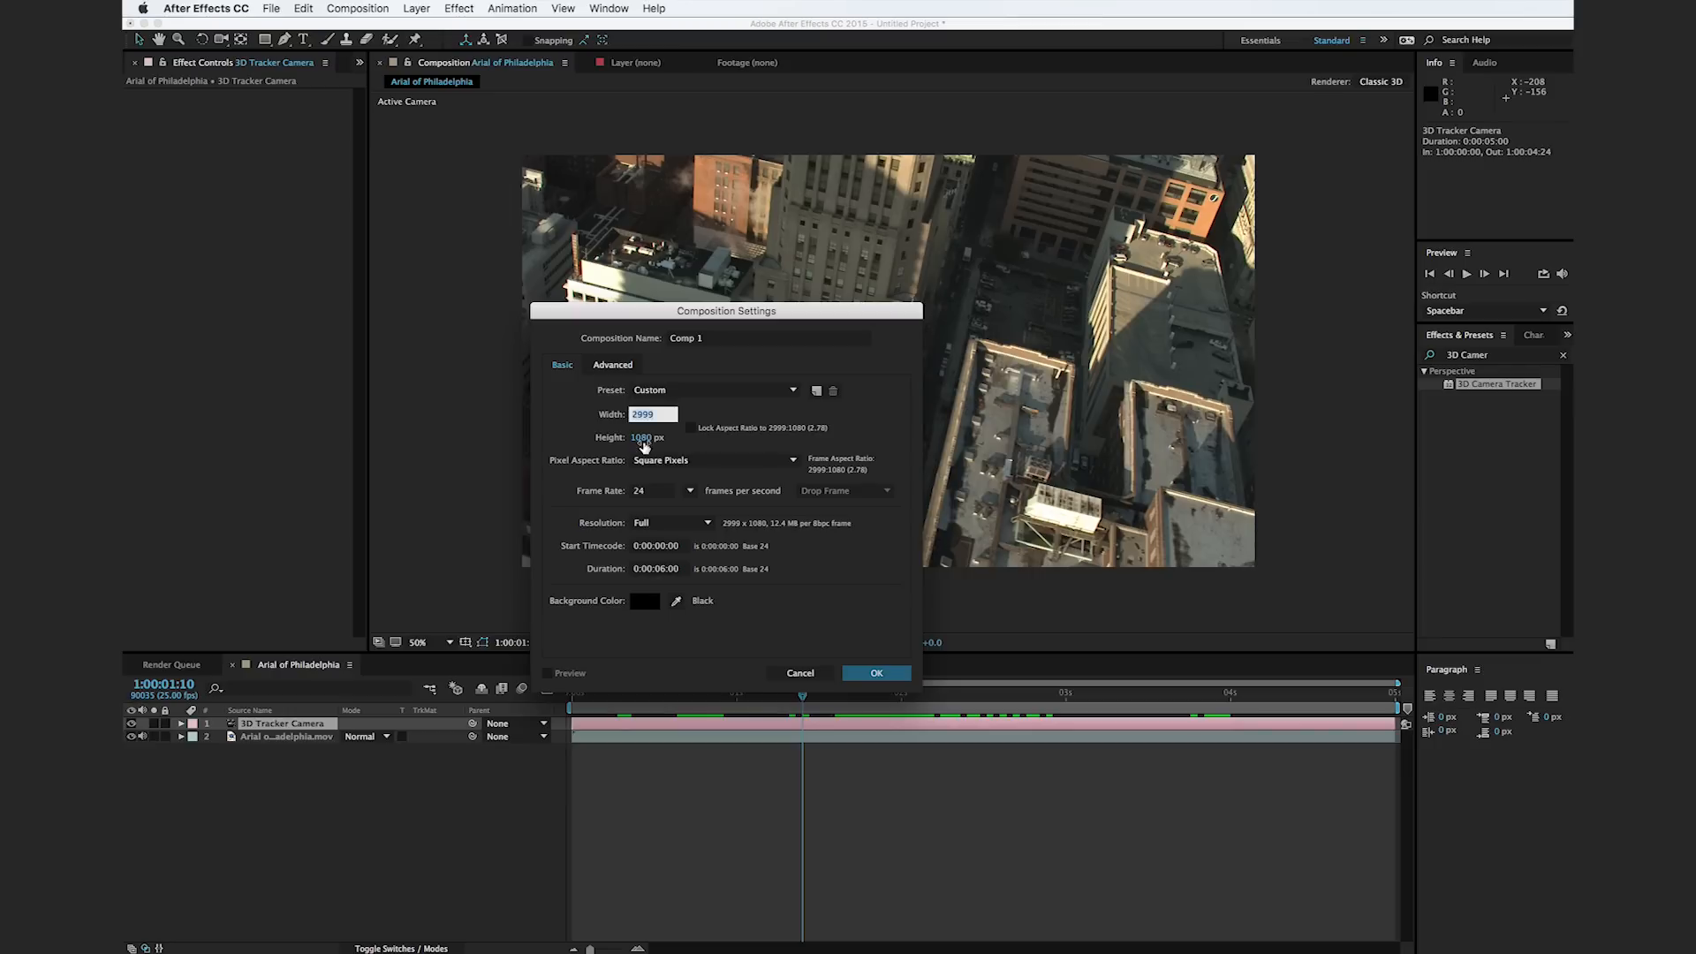
pyautogui.press('Up')
pyautogui.click(652, 439)
pyautogui.write('50')
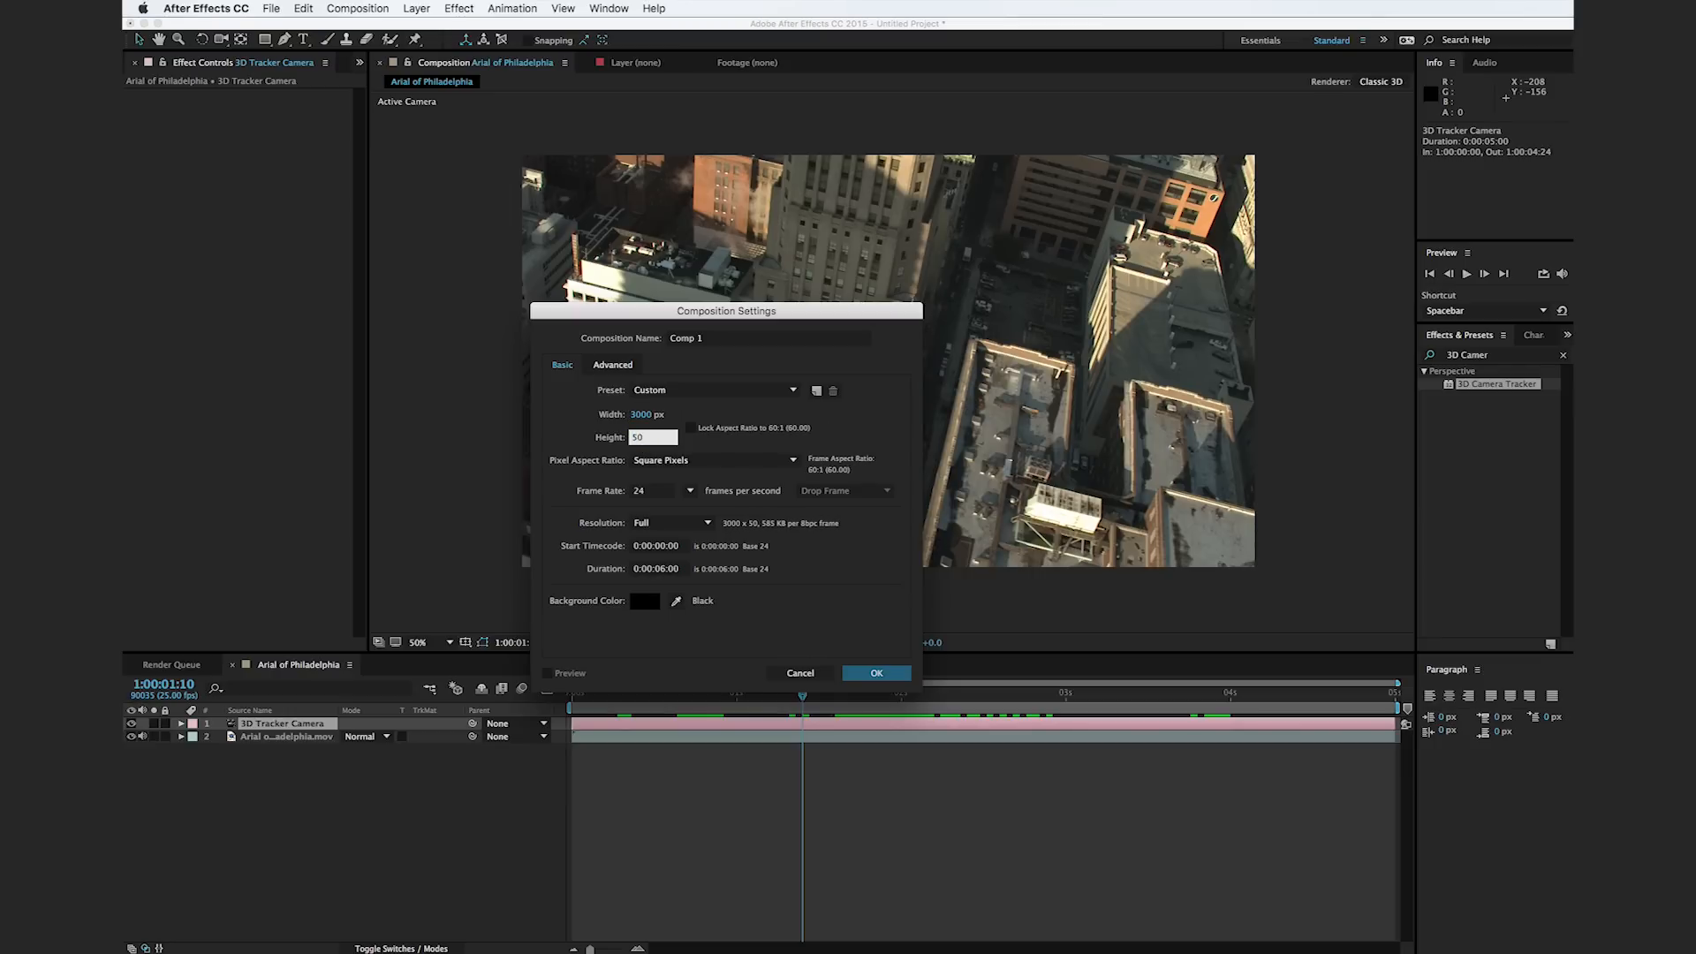
pyautogui.click(711, 339)
pyautogui.write('Beam')
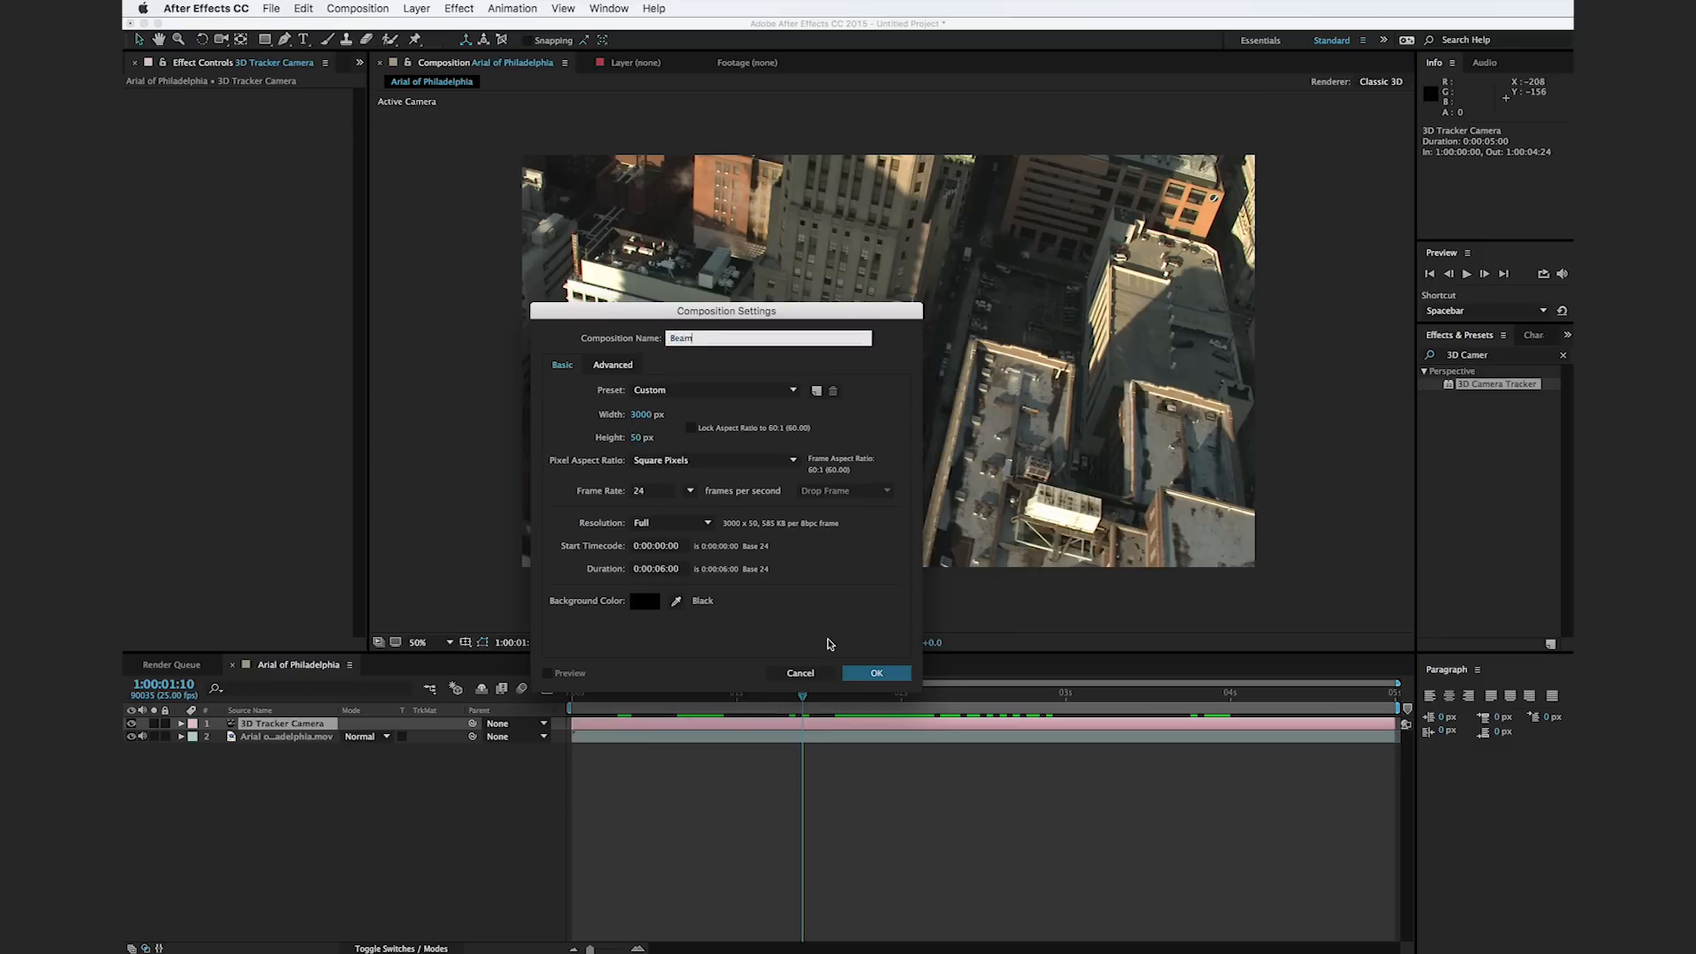
pyautogui.click(877, 673)
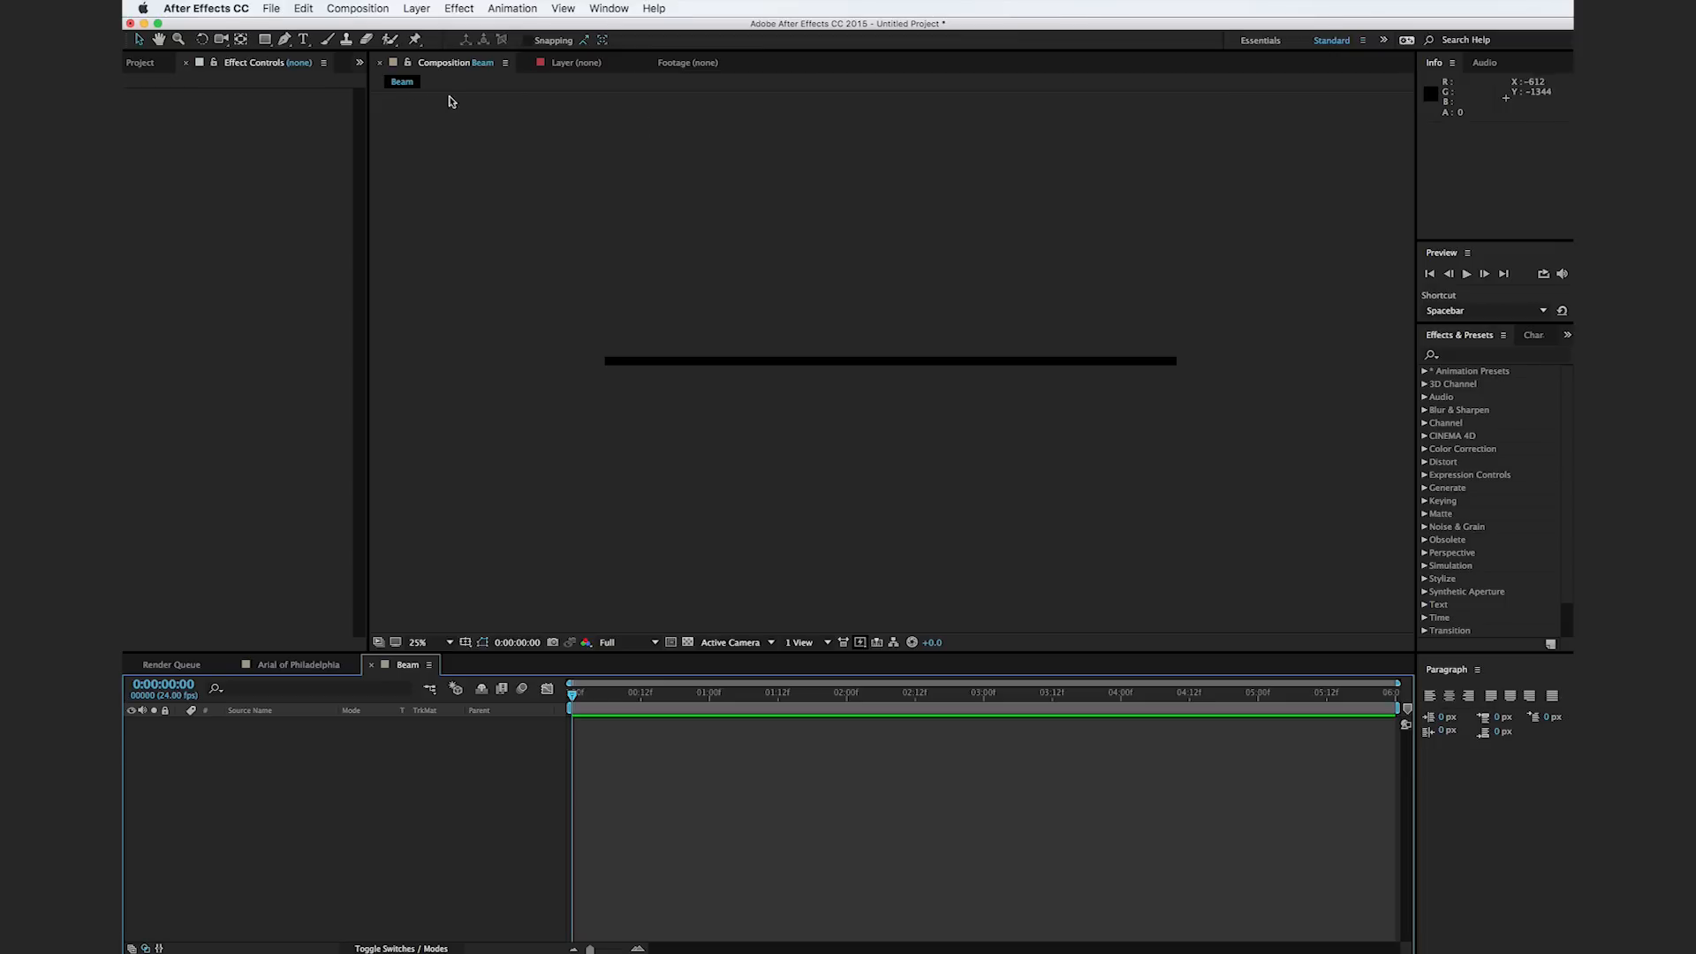
# Step: Add a black solid named Beam at the full composition size
pyautogui.click(416, 8)
pyautogui.moveTo(553, 33)
pyautogui.click(632, 46)
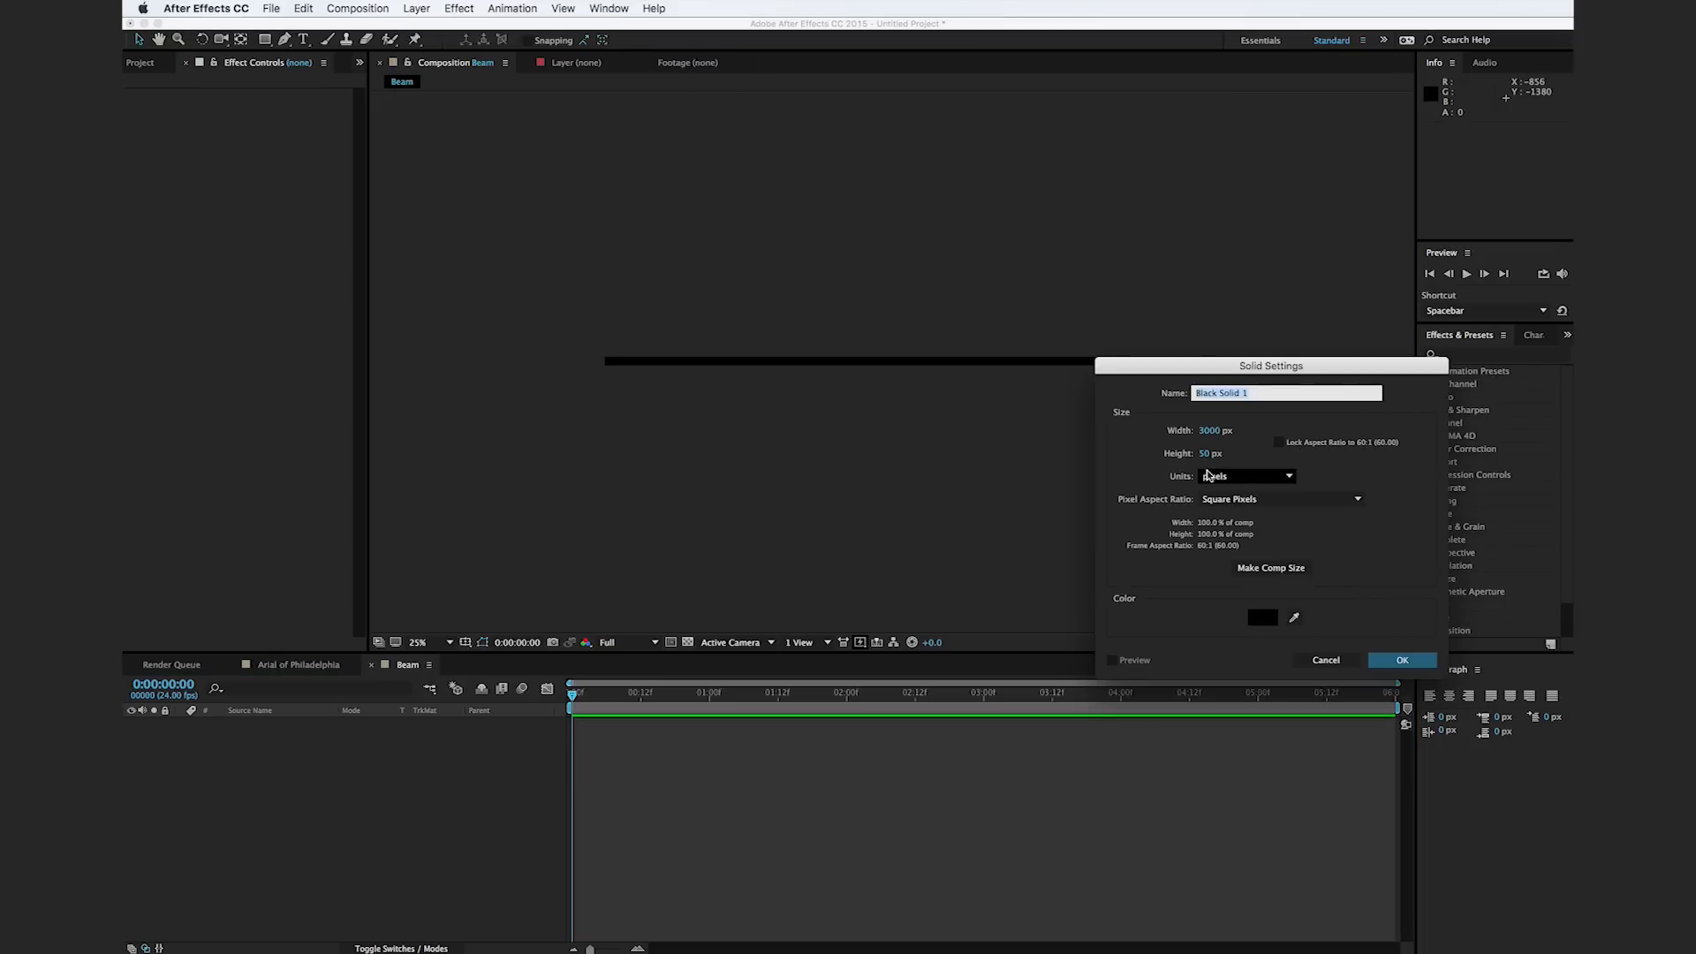
pyautogui.write('Beam')
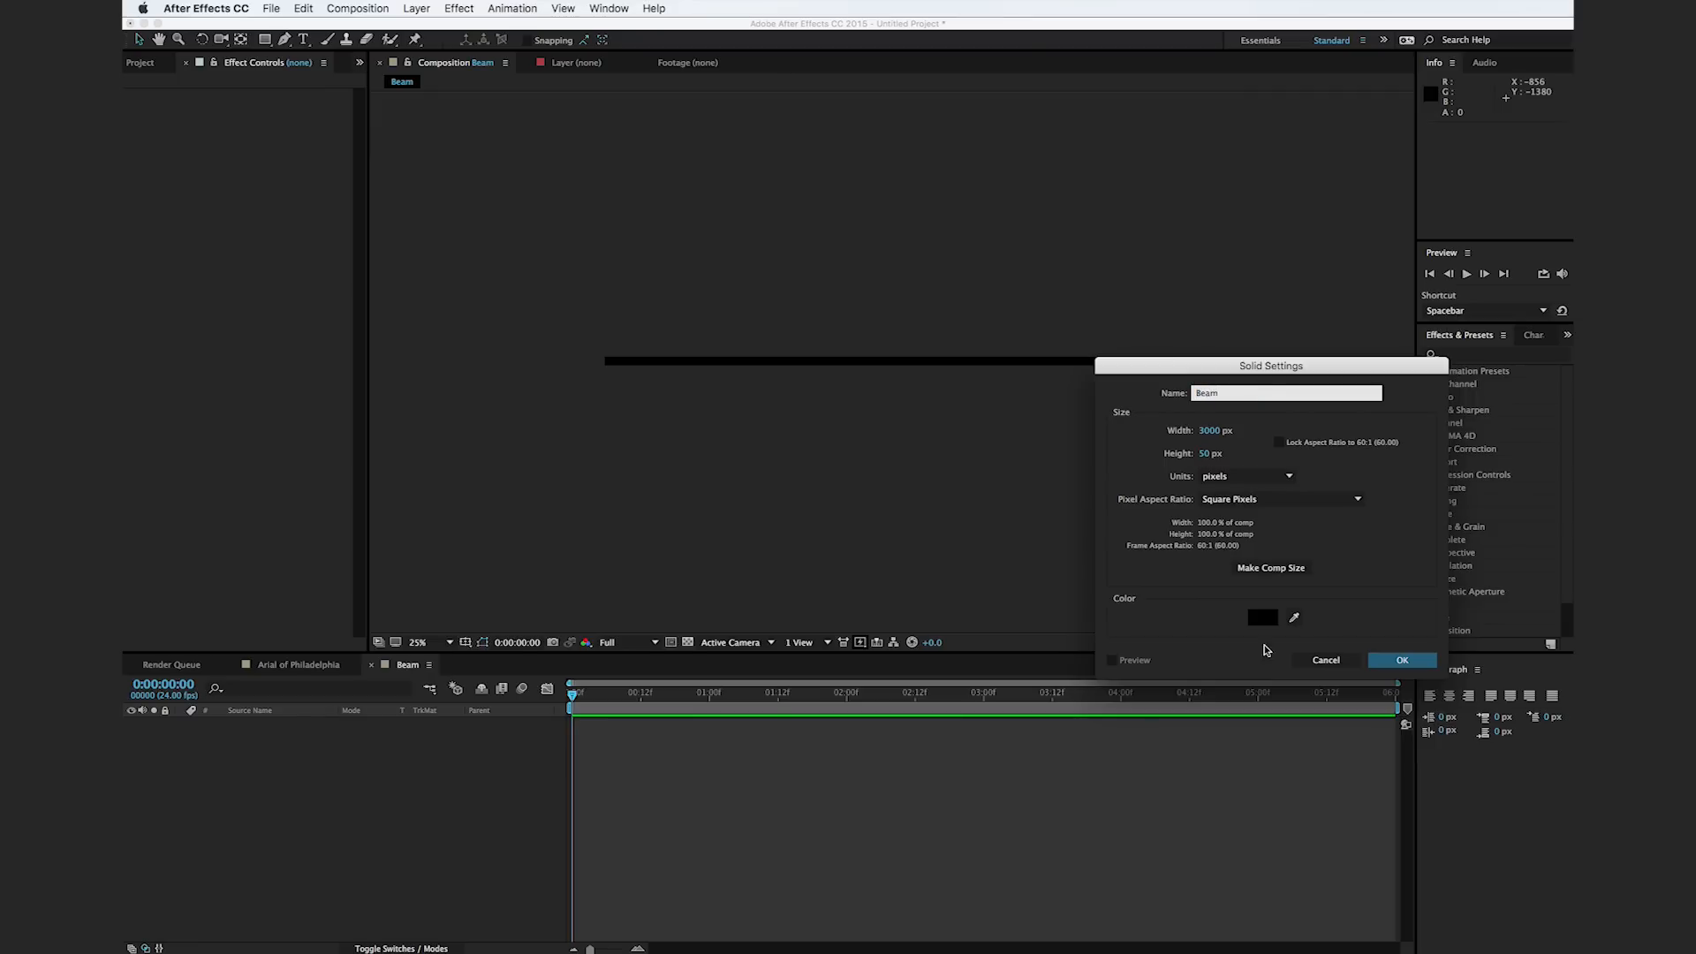
pyautogui.click(1402, 662)
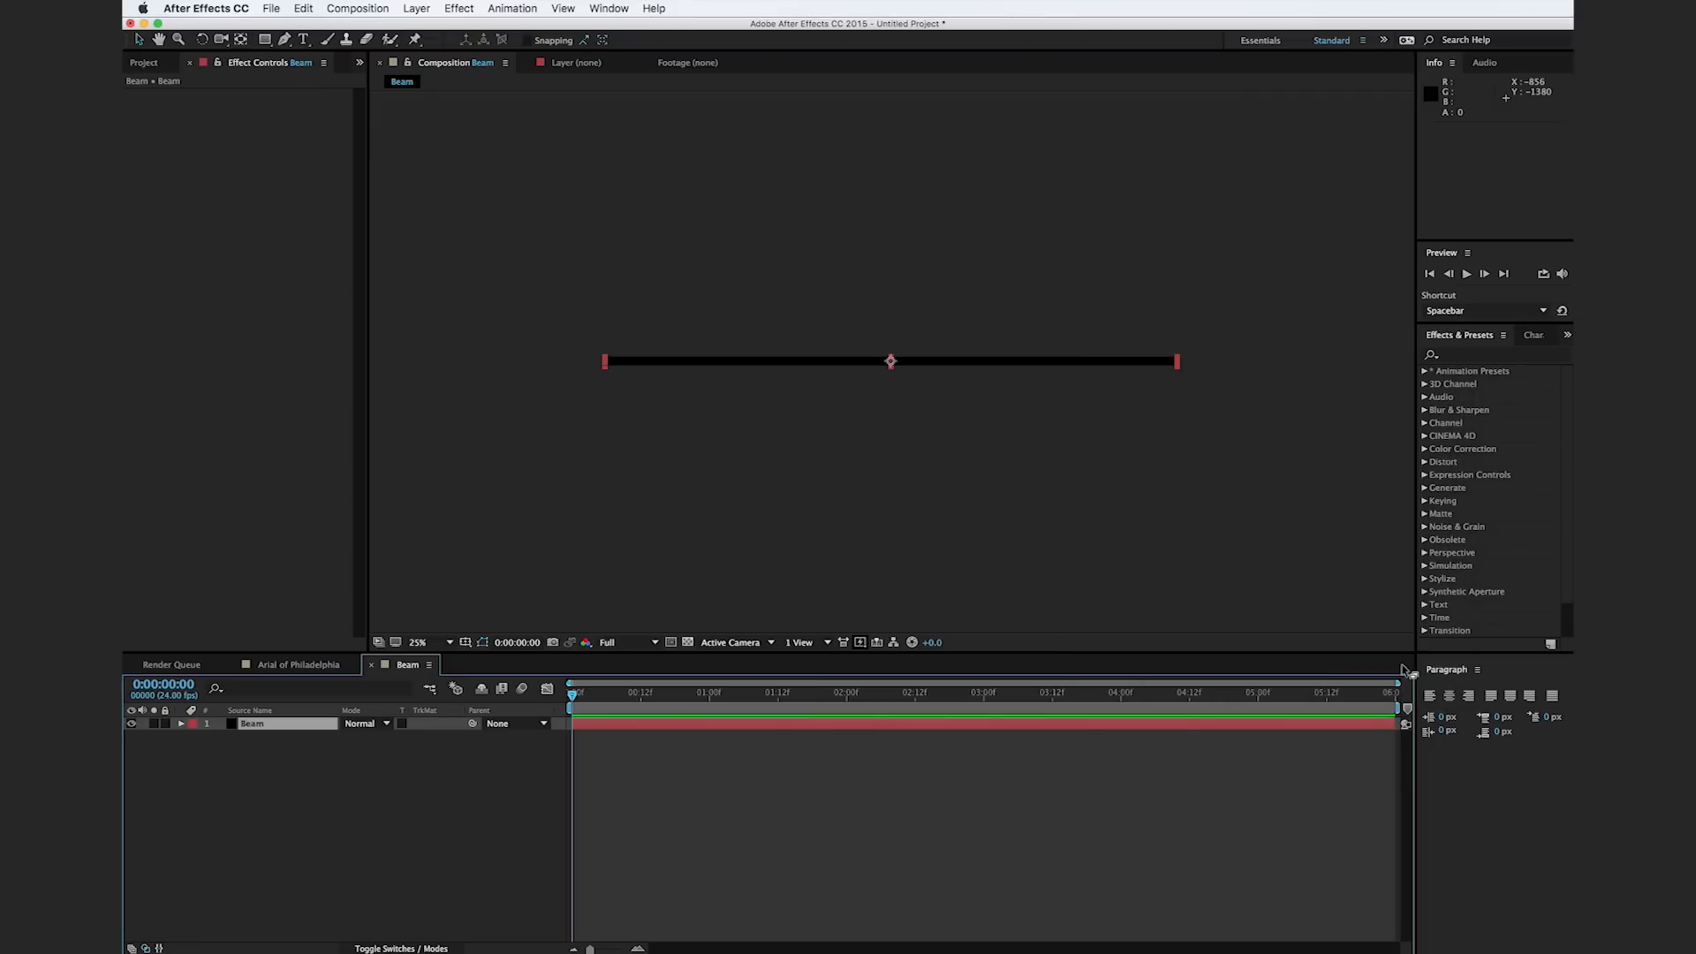
# Step: Apply the Beam effect to the Beam solid and set its Time to 0%
pyautogui.click(1463, 356)
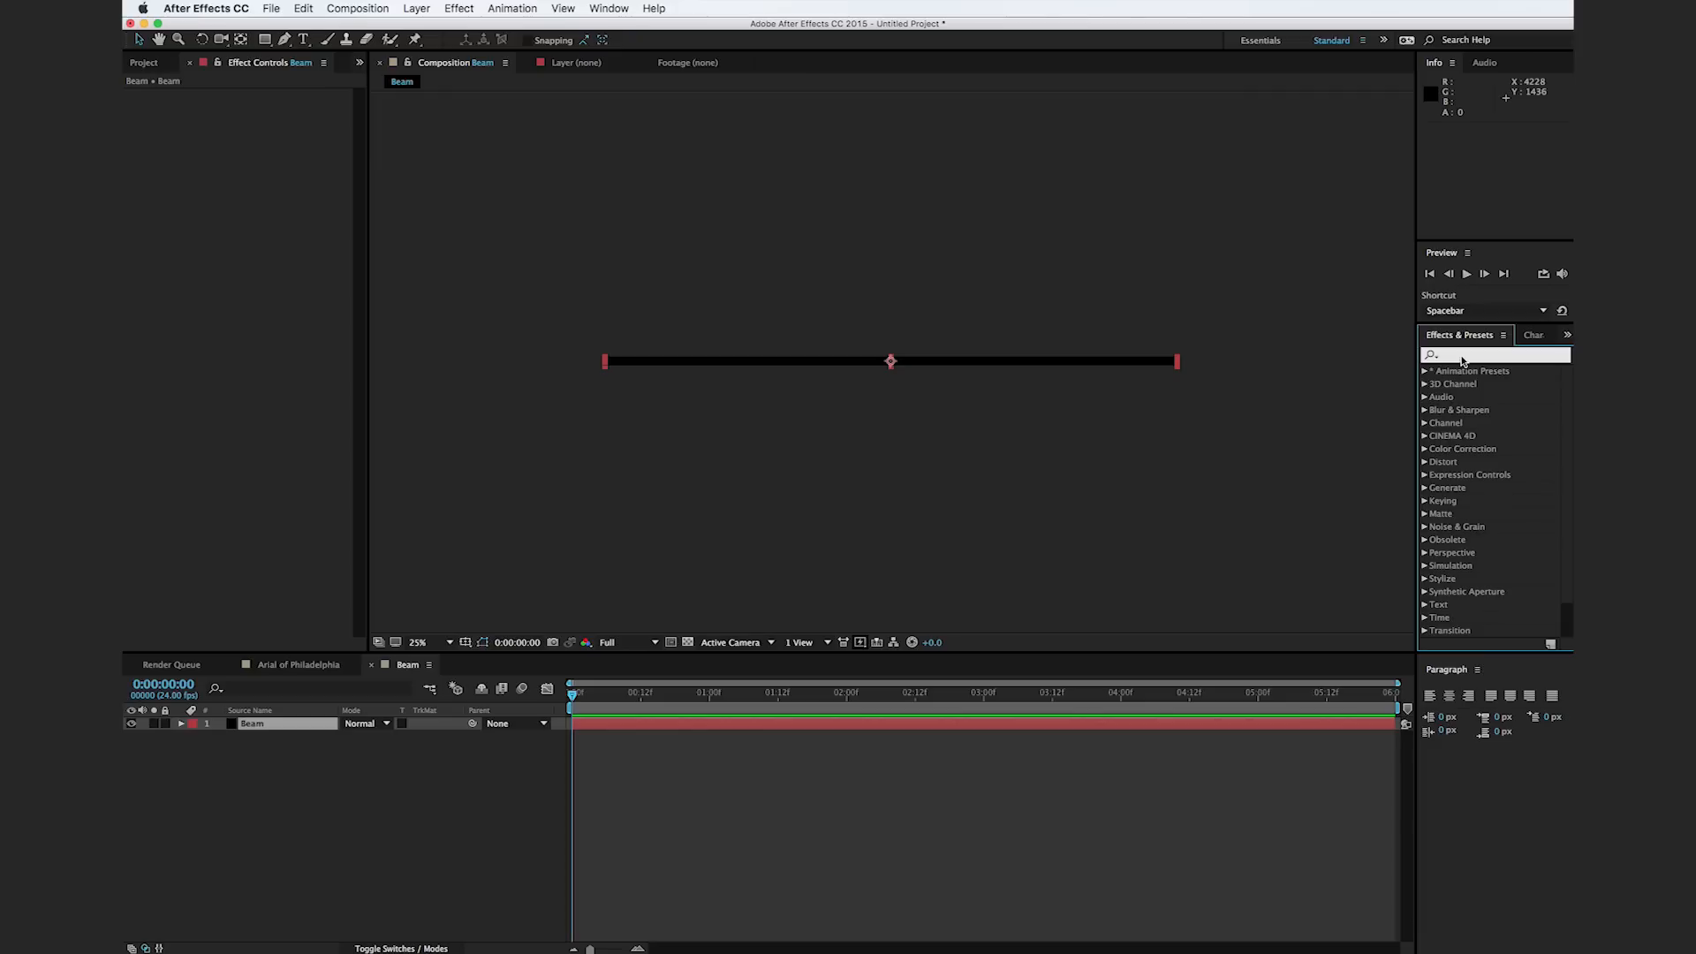
pyautogui.write('beam')
pyautogui.moveTo(1467, 387); pyautogui.dragTo(1121, 364)
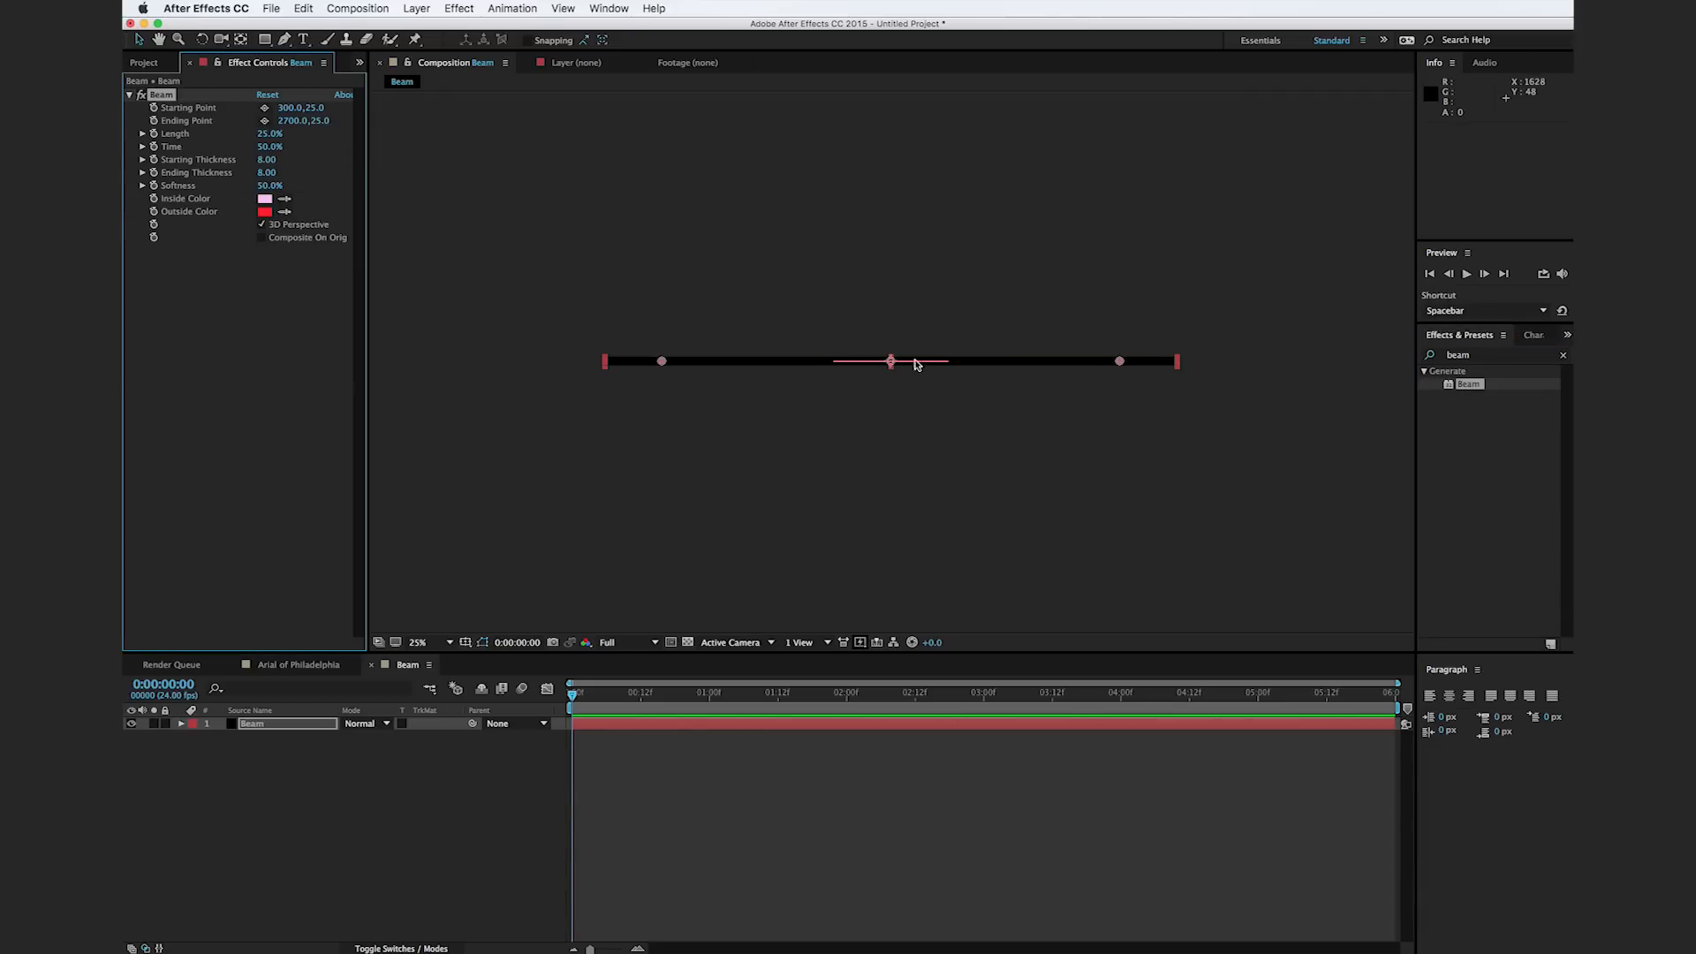
pyautogui.press('.')
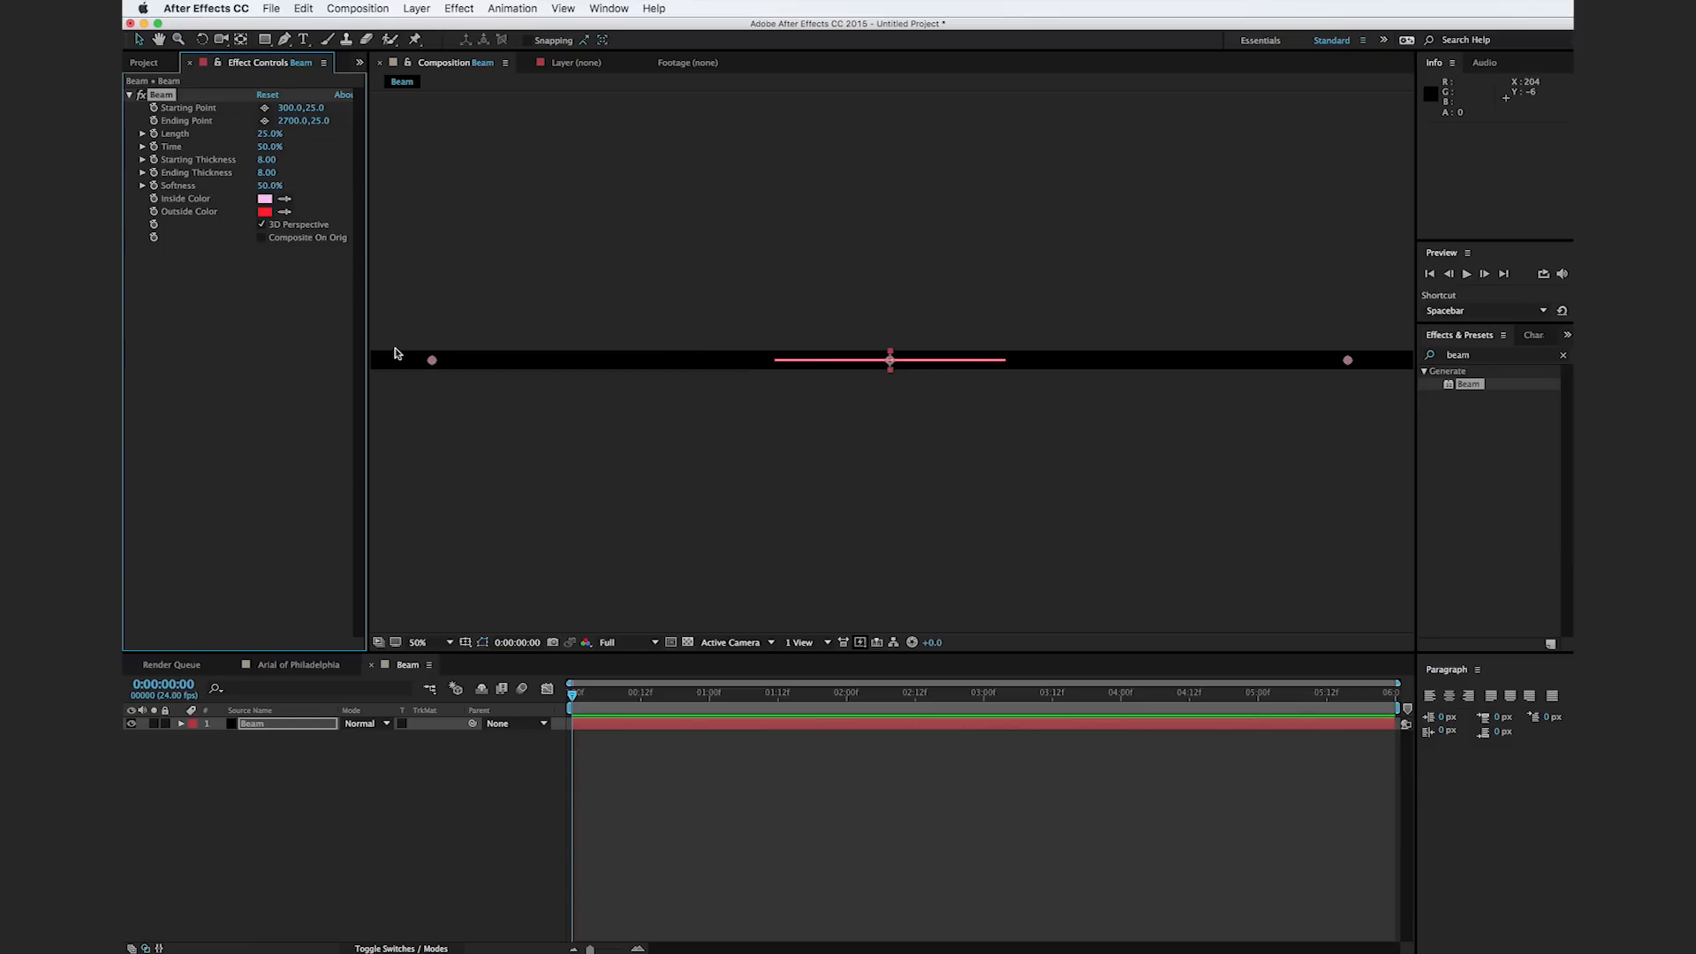
pyautogui.moveTo(270, 146); pyautogui.dragTo(238, 153)
pyautogui.press(',')
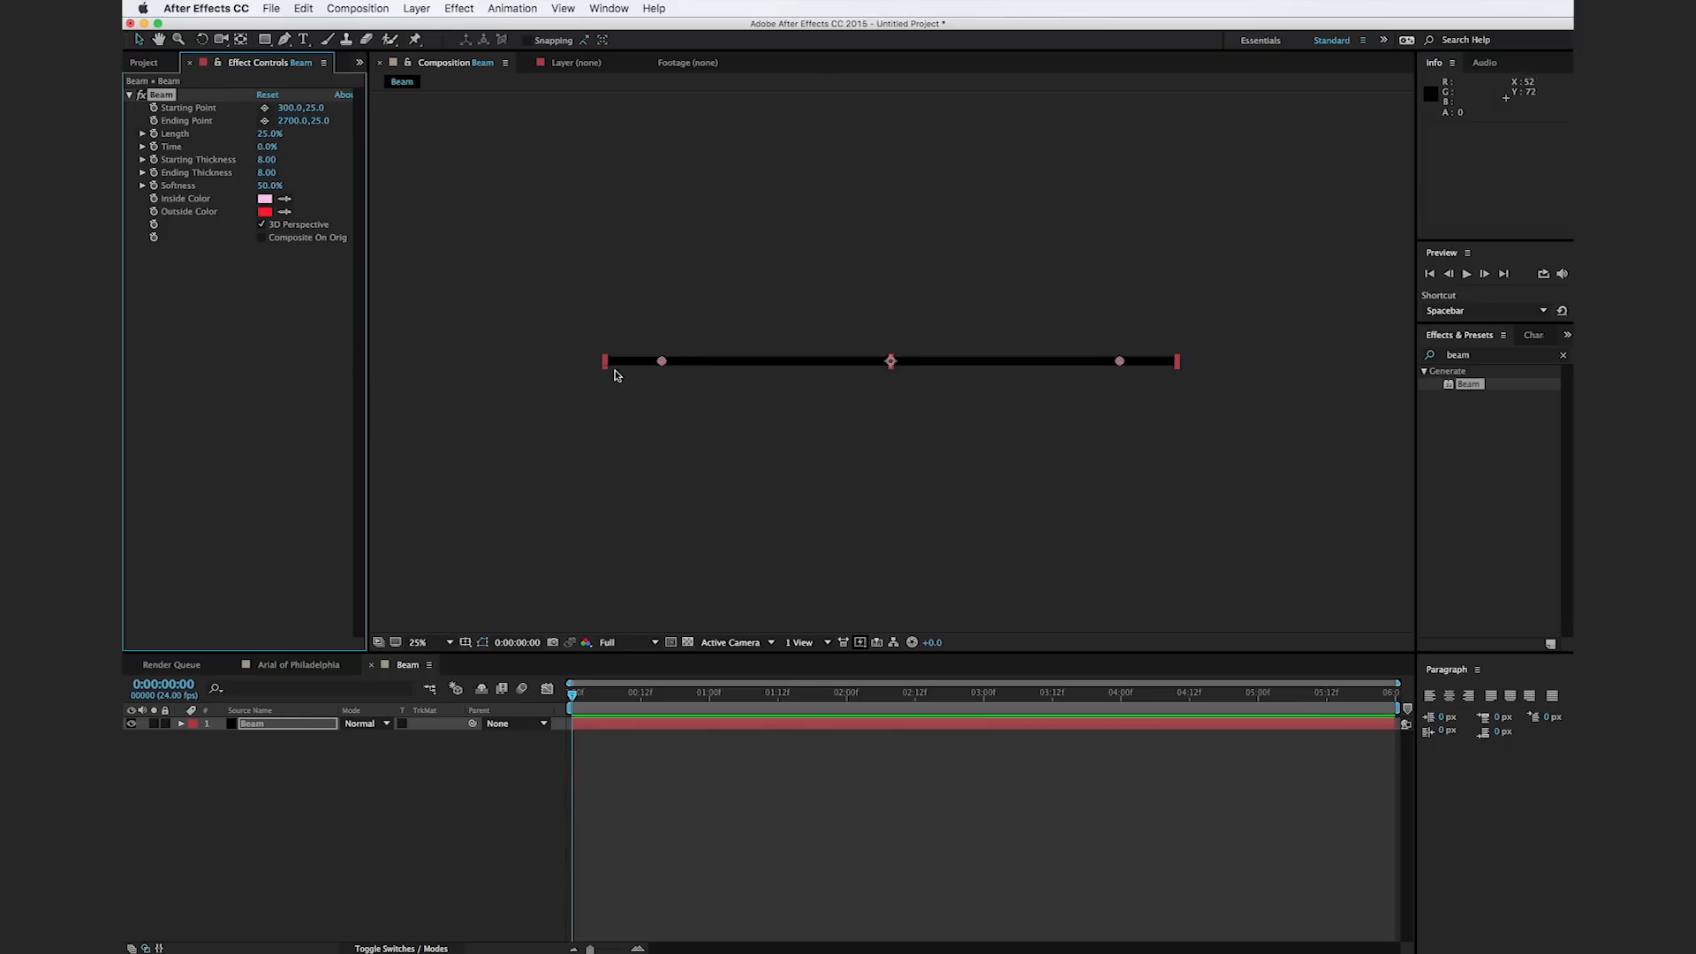
# Step: Move the beam's starting point to about -16, 25 and its ending point to about 2884, 25
pyautogui.moveTo(663, 362); pyautogui.dragTo(603, 363)
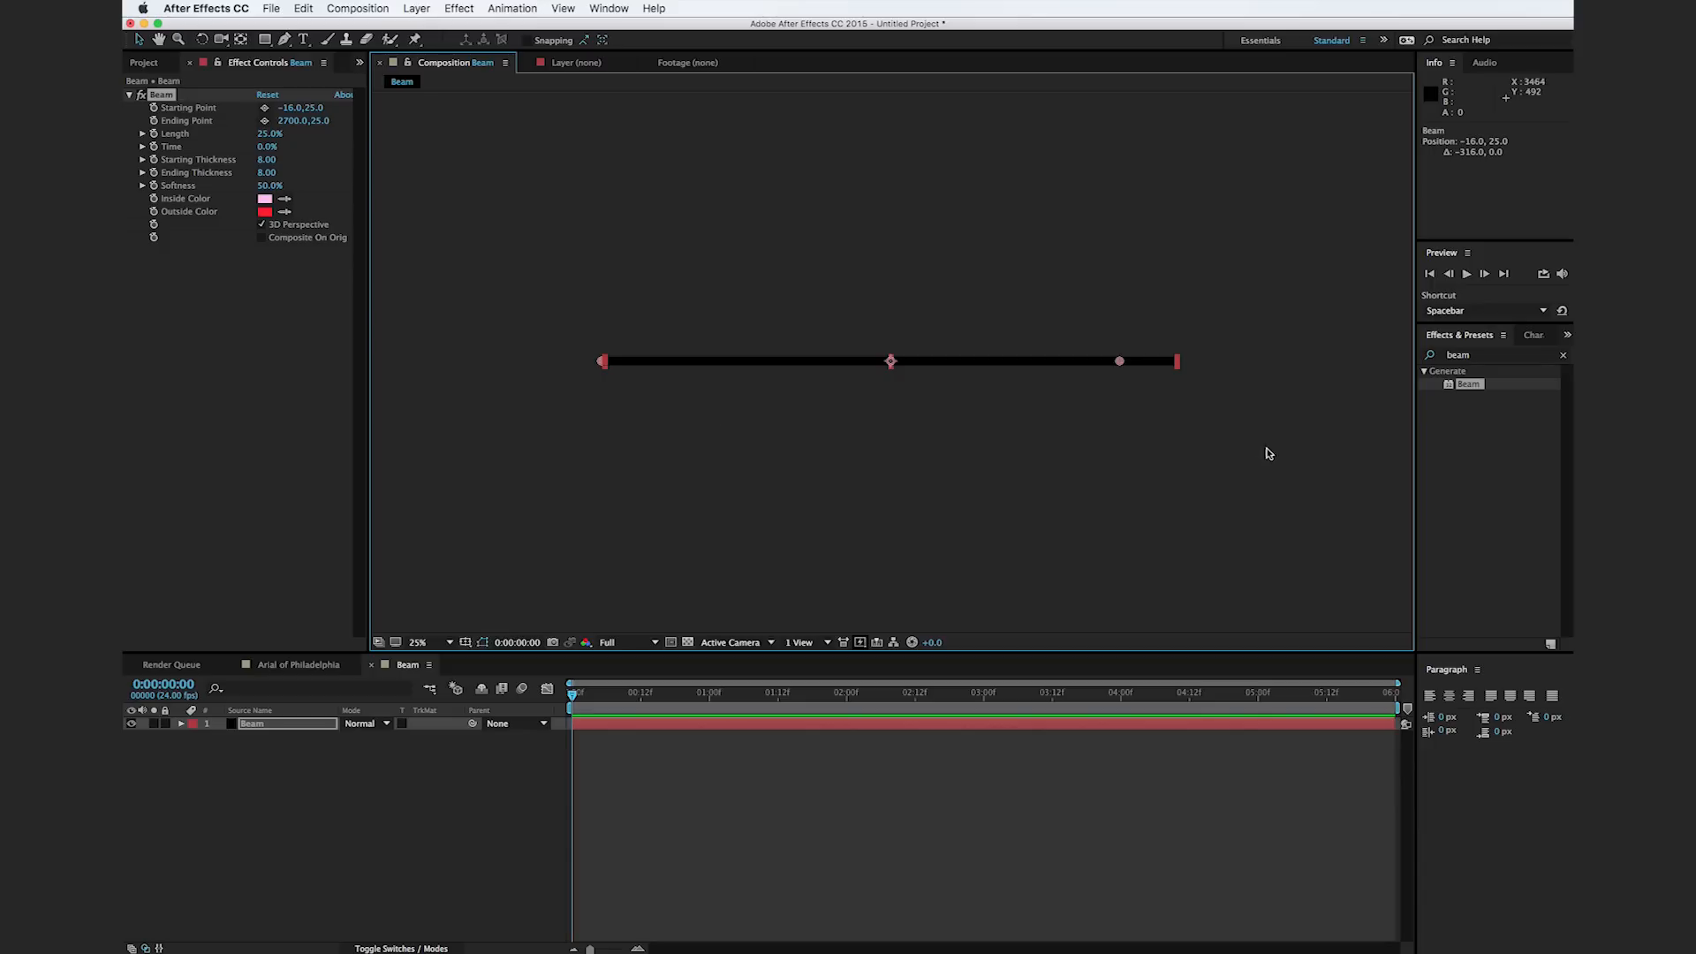
pyautogui.moveTo(1120, 364); pyautogui.dragTo(1181, 369)
pyautogui.scroll(2, 1161, 362)
pyautogui.scroll(-2, 1162, 364)
# Step: Keyframe the beam's Time from 0% at frame 0 to 100% at frame 6 and preview the motion
pyautogui.click(152, 147)
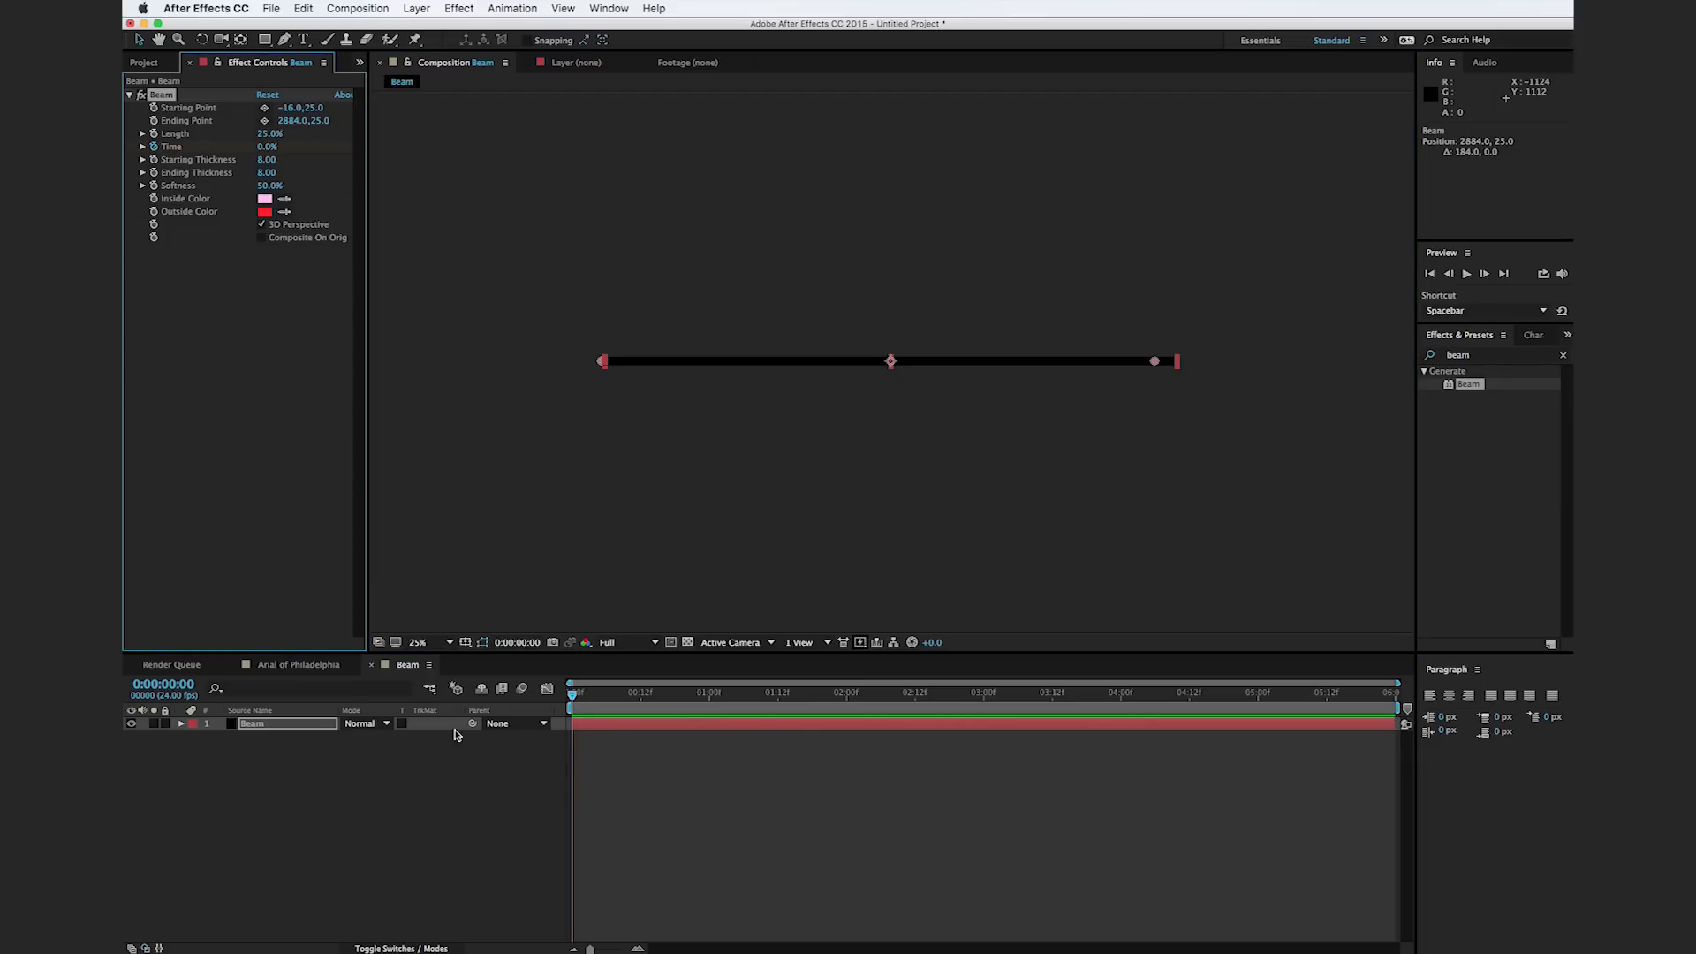
pyautogui.moveTo(593, 950); pyautogui.dragTo(621, 945)
pyautogui.click(691, 695)
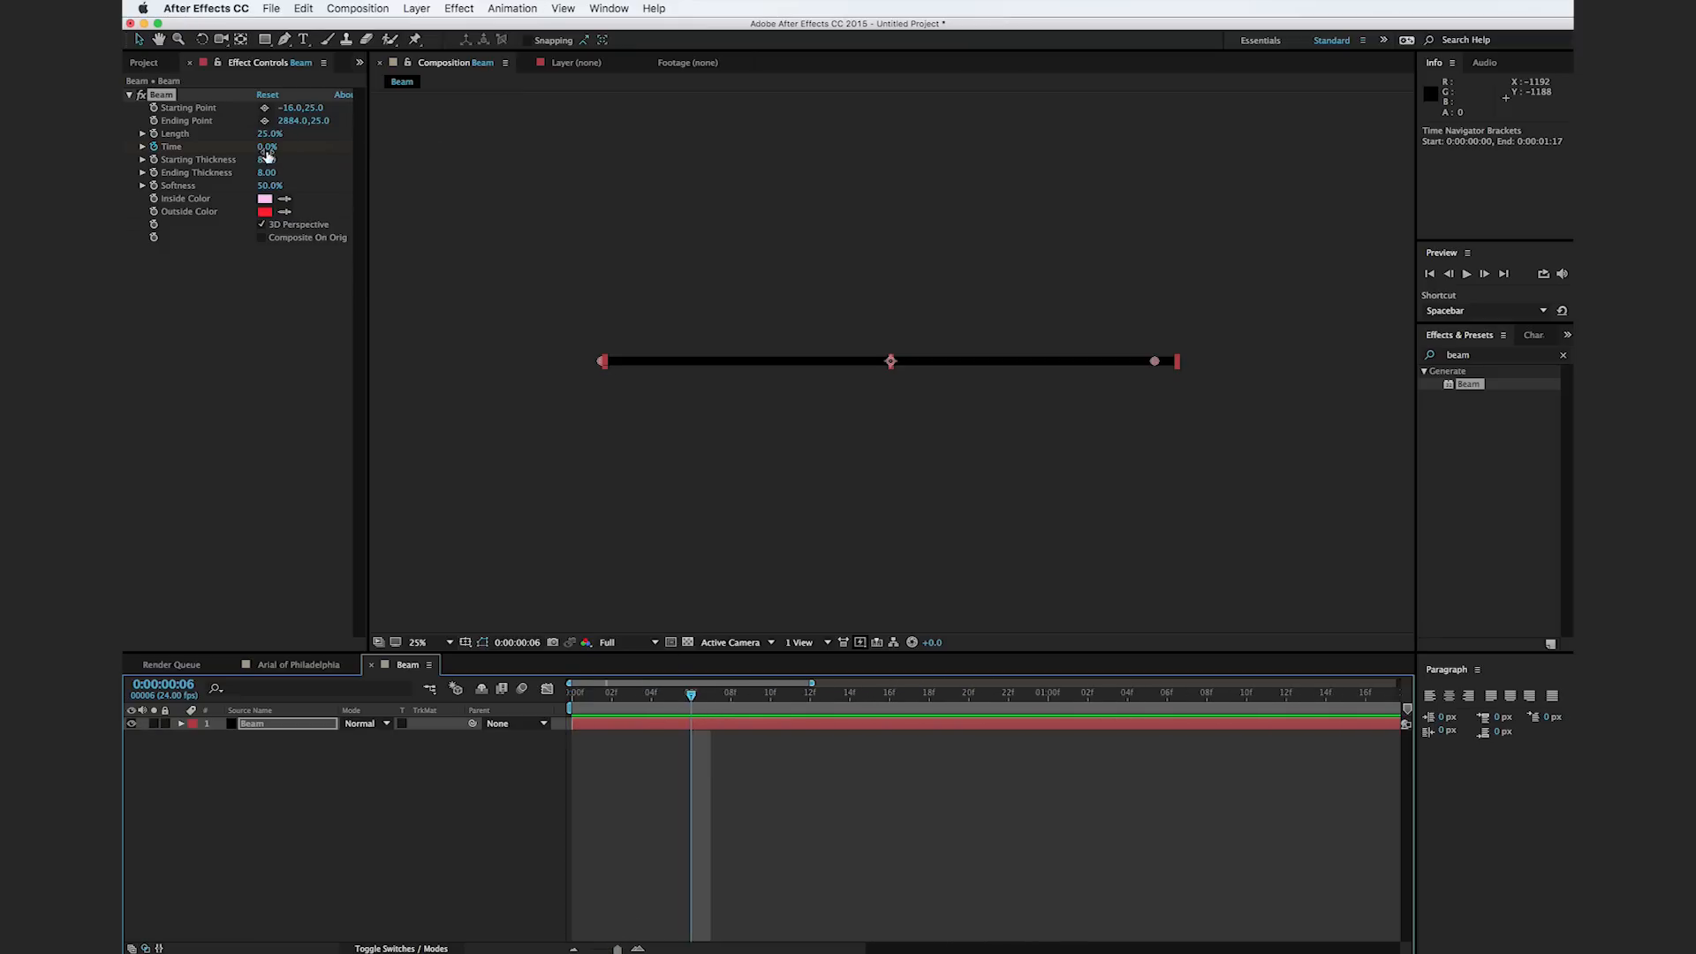
pyautogui.moveTo(267, 147); pyautogui.dragTo(329, 141)
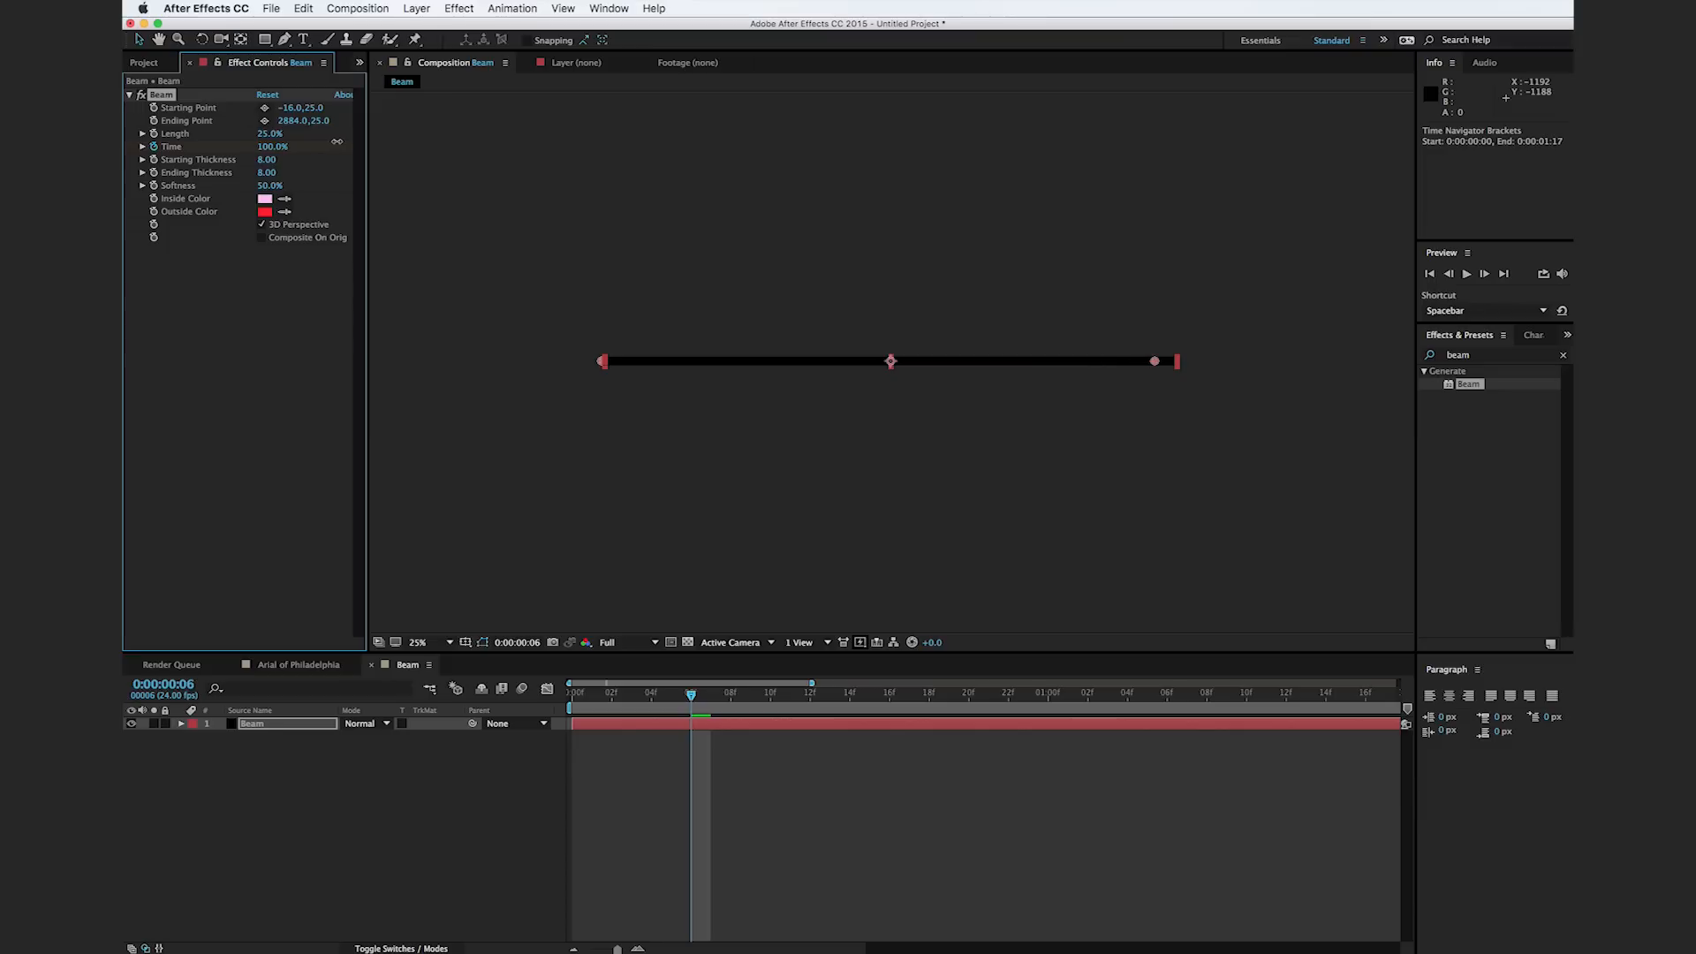
pyautogui.click(579, 556)
pyautogui.click(592, 695)
pyautogui.moveTo(592, 697); pyautogui.dragTo(630, 714)
pyautogui.press('.')
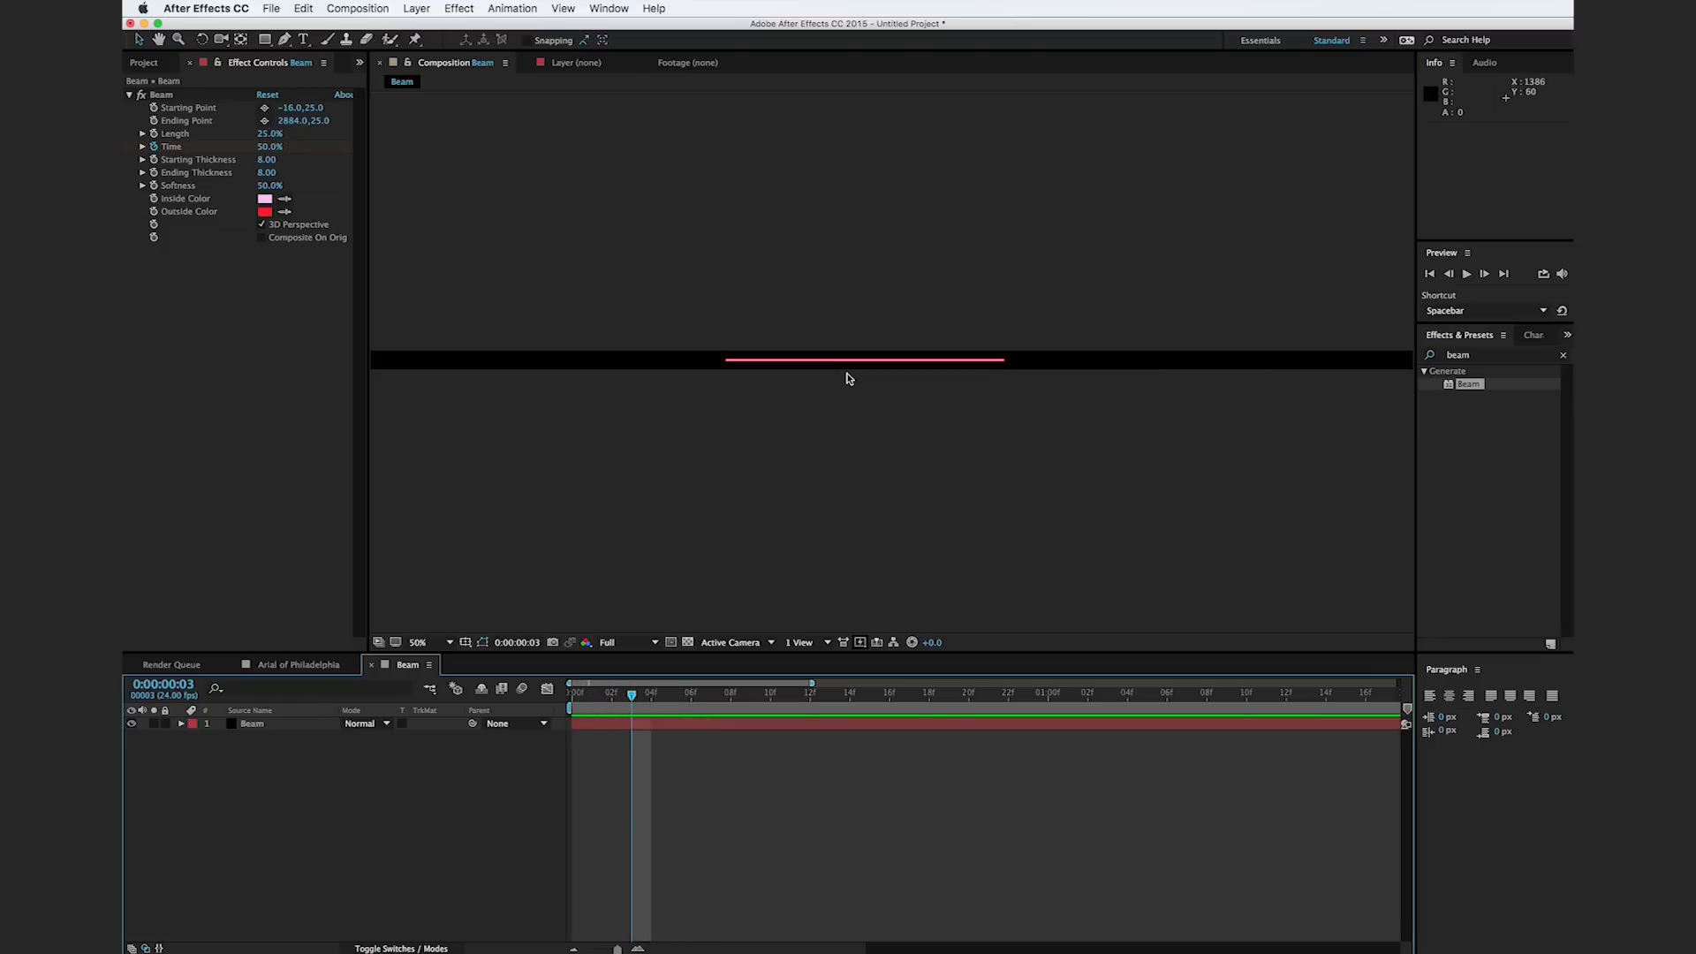
# Step: Keyframe the beam's Starting Thickness and Ending Thickness from 8 at frame 4 to 12 at frame 5
pyautogui.press(',')
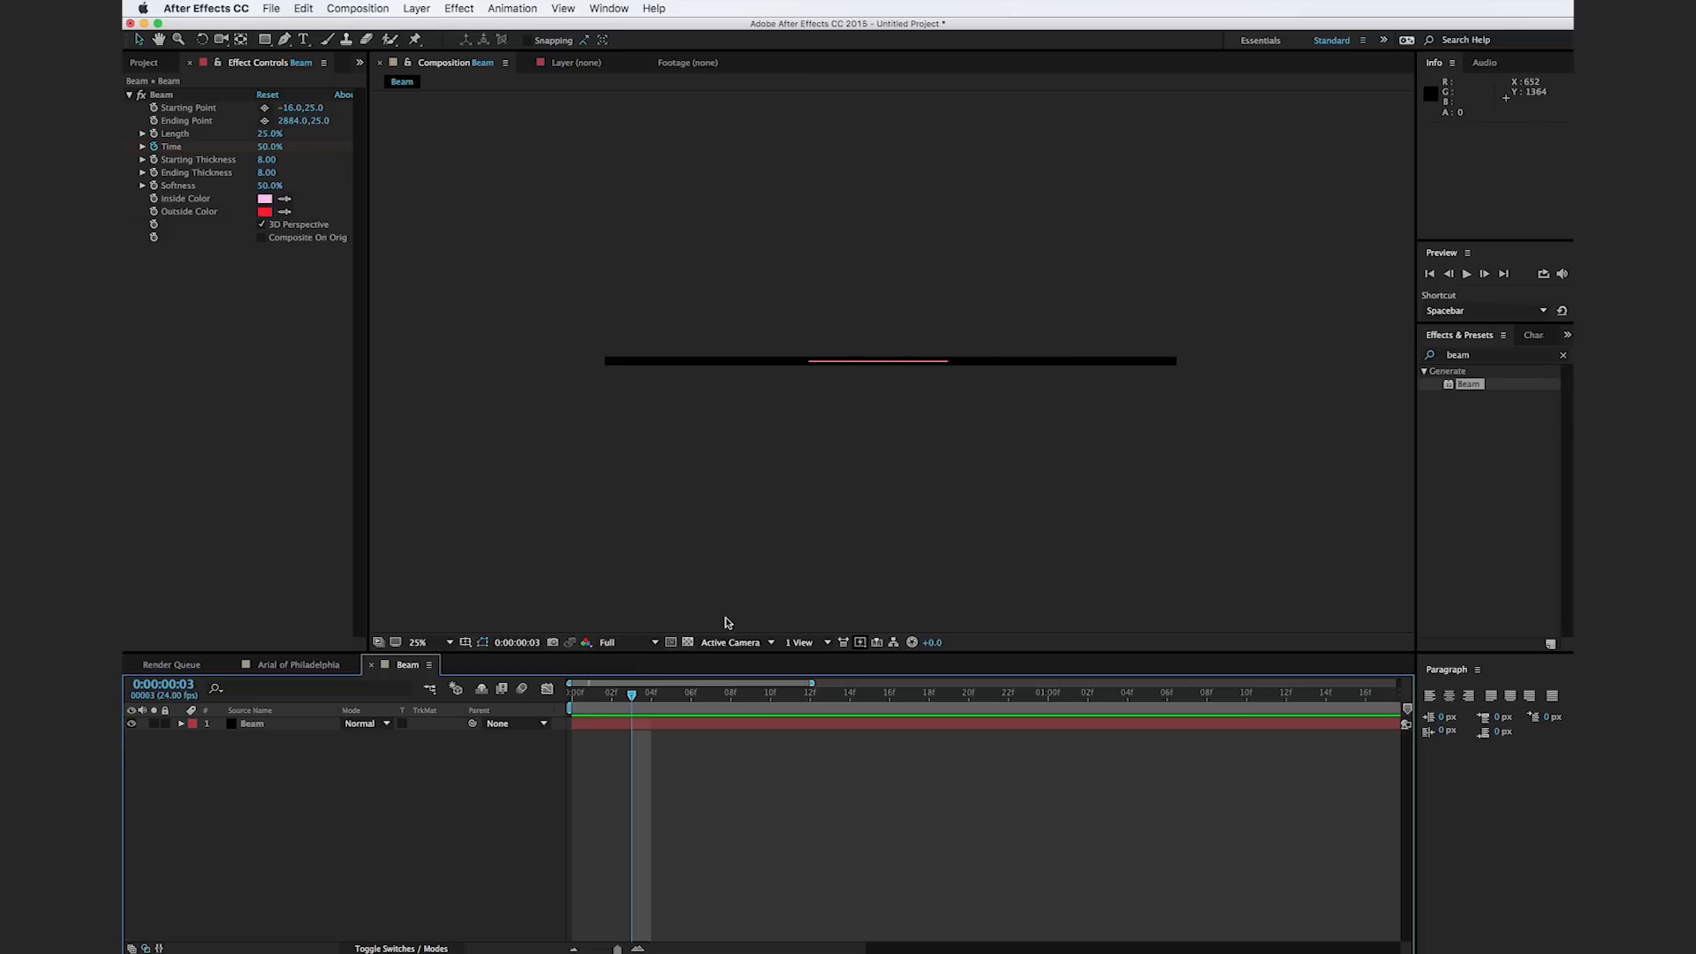
pyautogui.moveTo(642, 698); pyautogui.dragTo(672, 696)
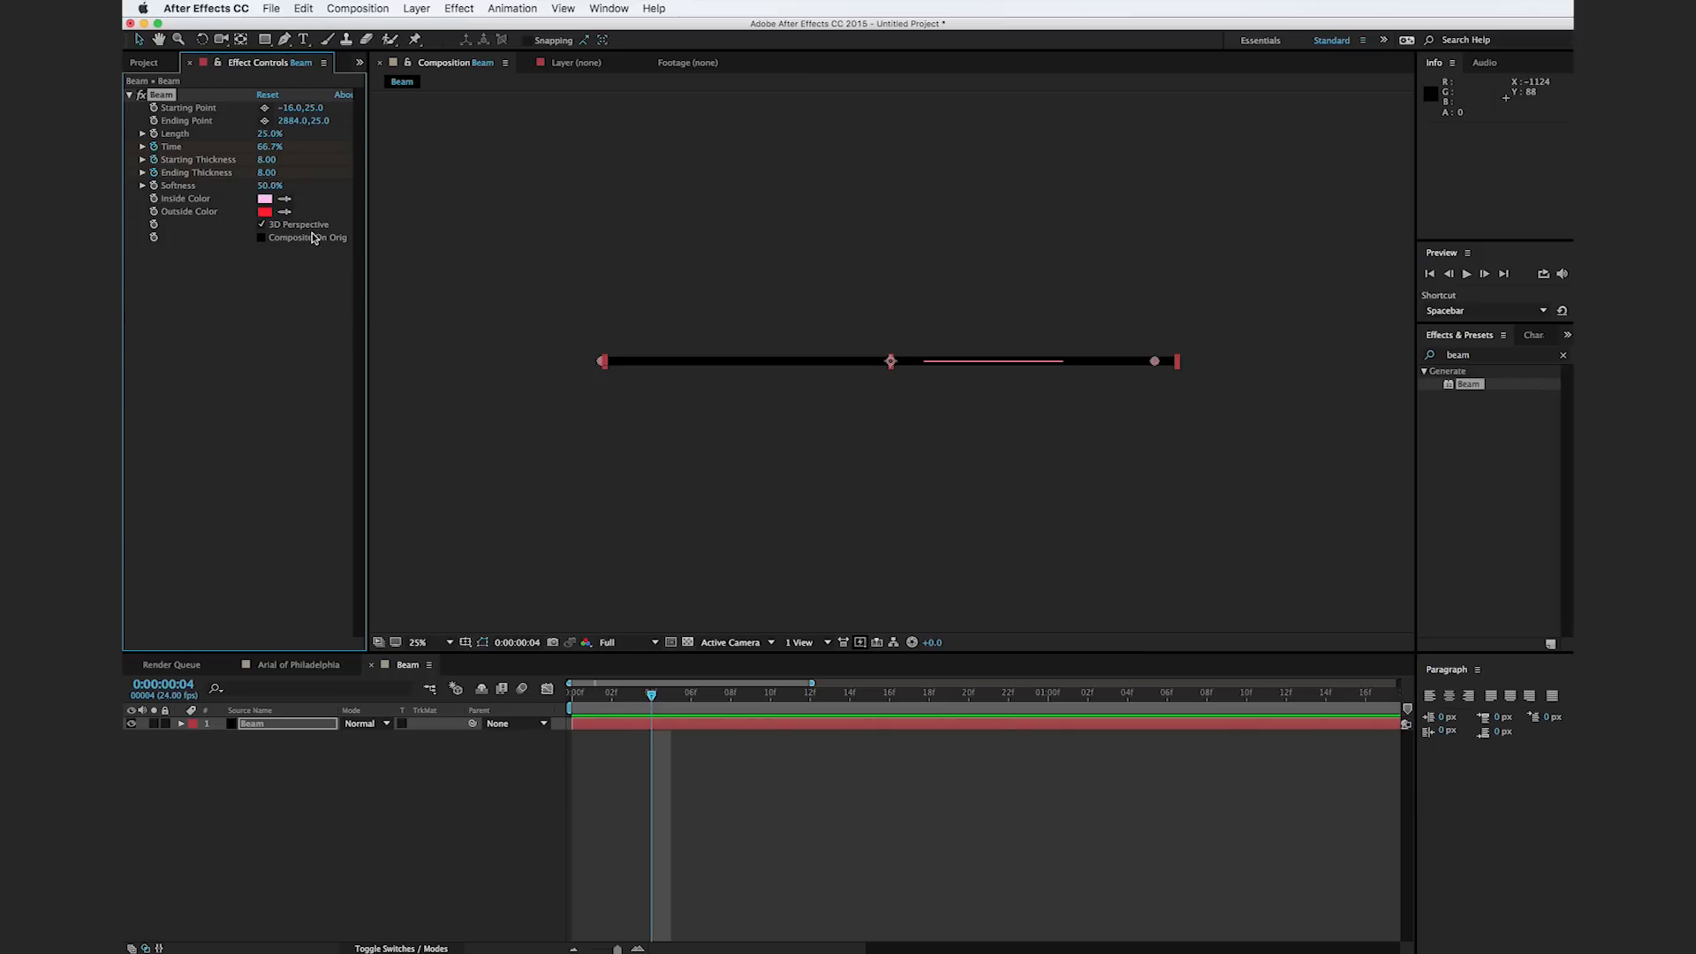
pyautogui.moveTo(664, 702); pyautogui.dragTo(670, 699)
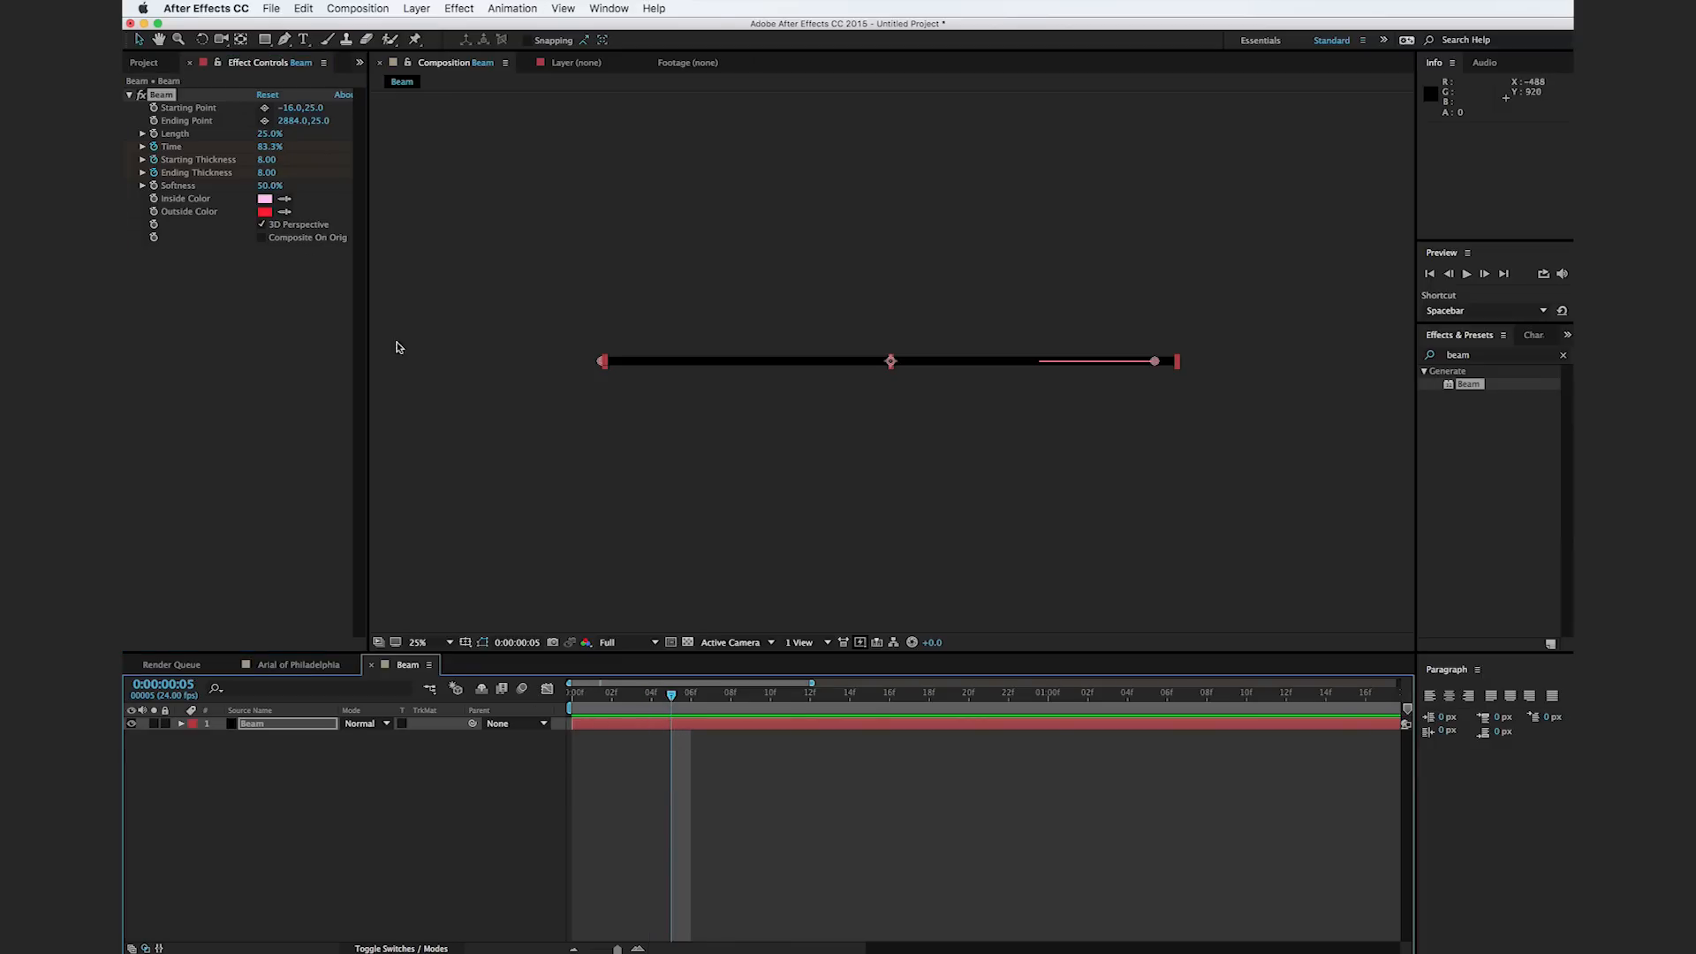
pyautogui.click(265, 160)
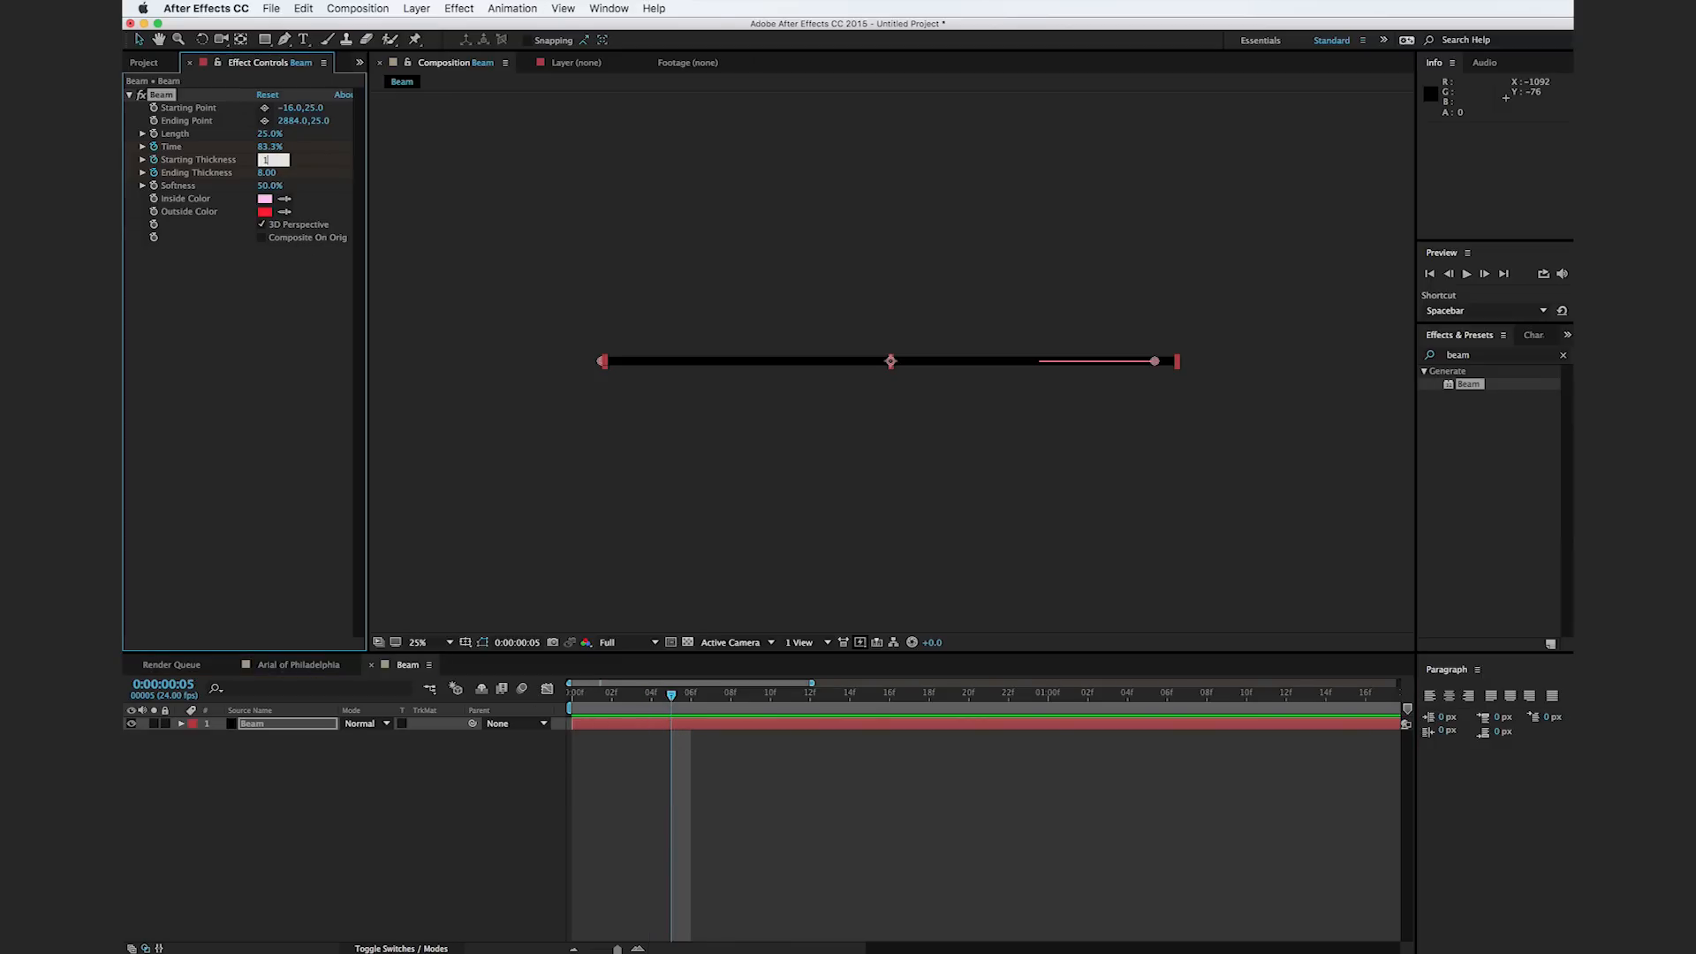
pyautogui.write('12')
pyautogui.press('Return')
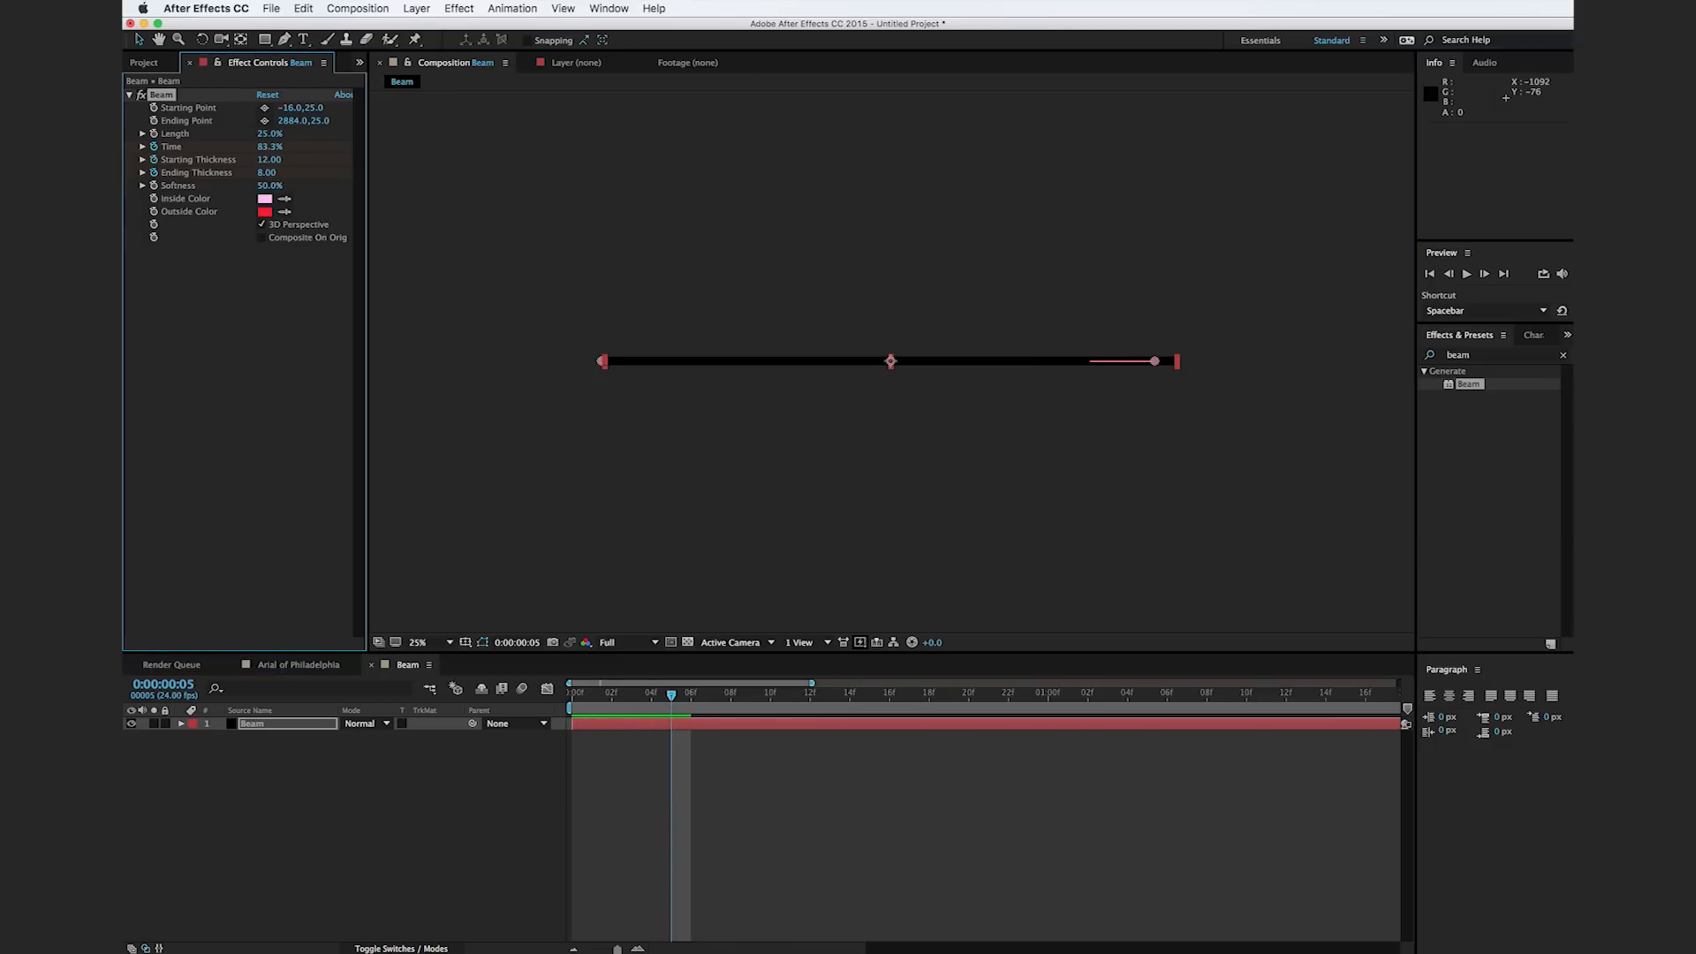
pyautogui.click(267, 173)
pyautogui.write('12')
pyautogui.press('Return')
pyautogui.click(1003, 481)
pyautogui.moveTo(590, 698); pyautogui.dragTo(688, 718)
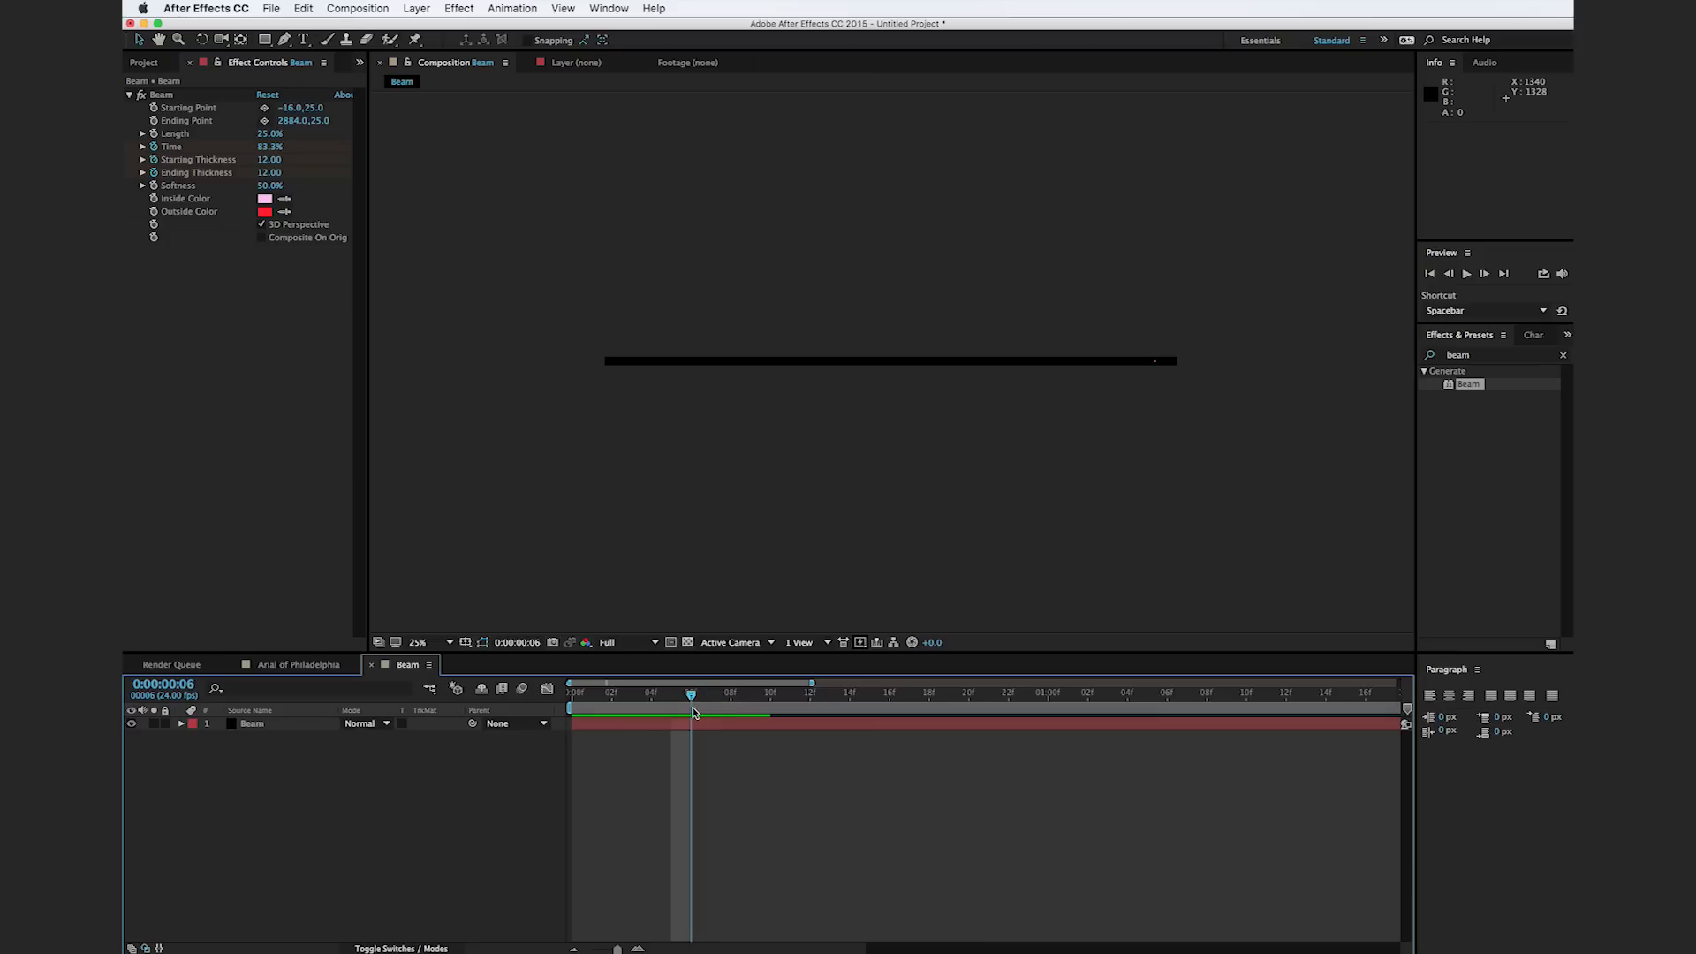
# Step: Split the Beam layer at frame 6 and delete the part after that frame
pyautogui.press('.')
pyautogui.press('.')
pyautogui.press('.')
pyautogui.press('space')
pyautogui.moveTo(1235, 360); pyautogui.dragTo(750, 381)
pyautogui.moveTo(884, 389); pyautogui.dragTo(686, 363)
pyautogui.moveTo(642, 699); pyautogui.dragTo(691, 702)
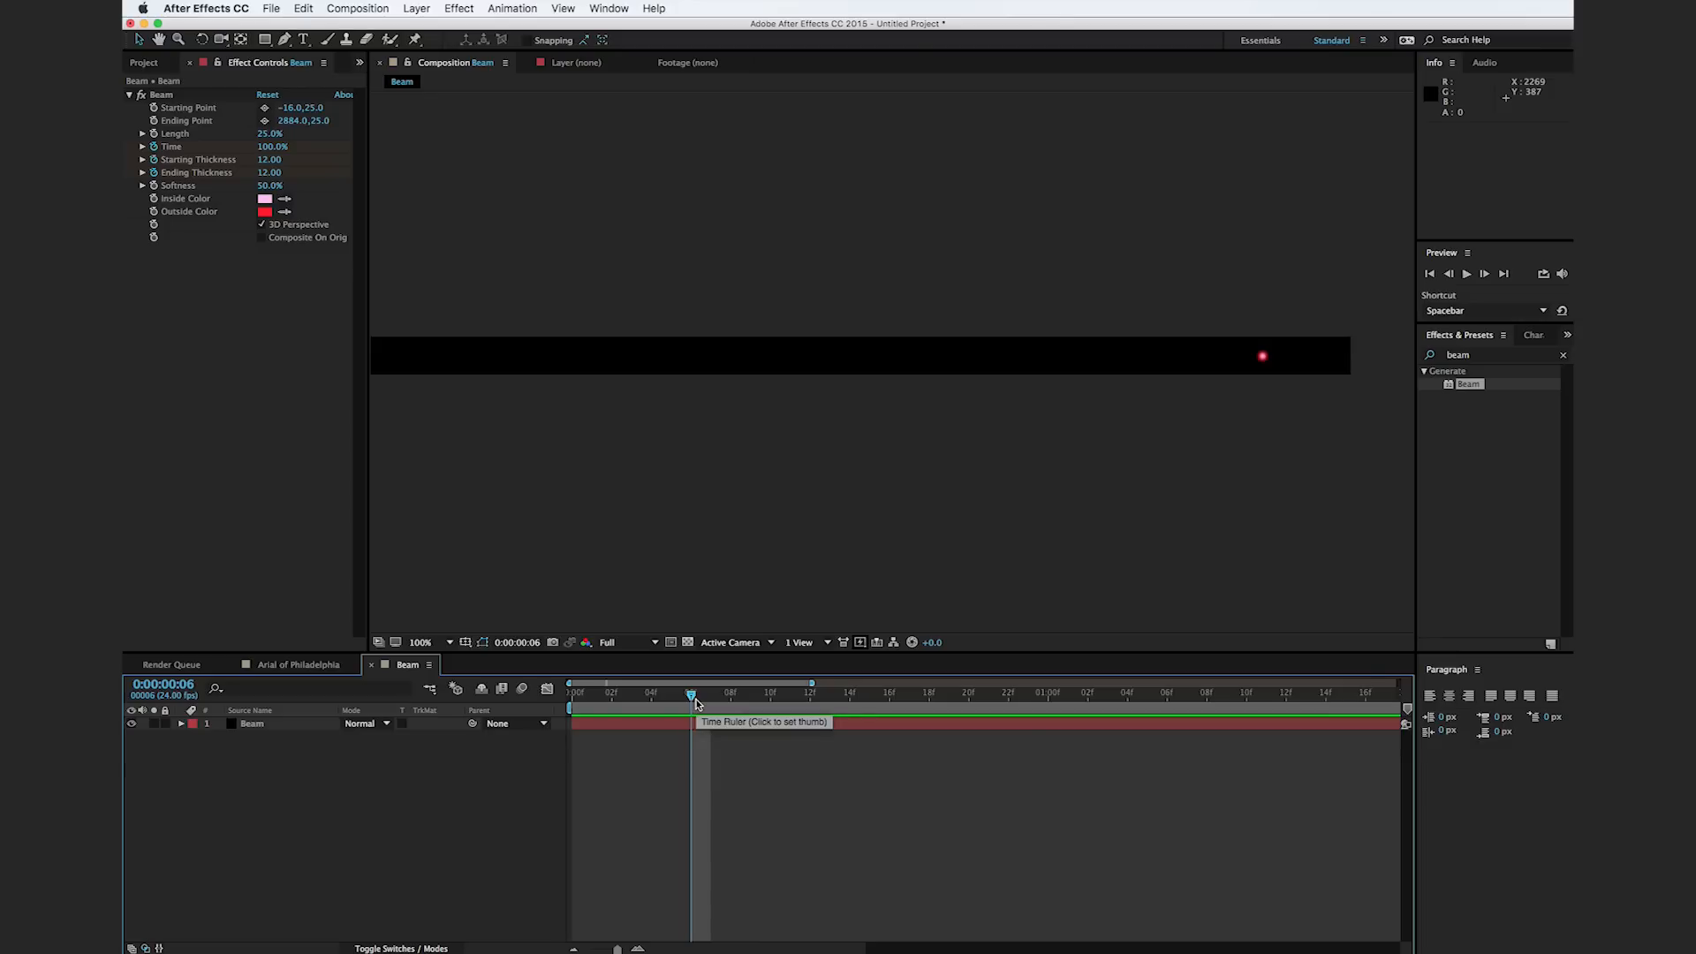
pyautogui.hotkey('ctrl', 'shift', 'd')
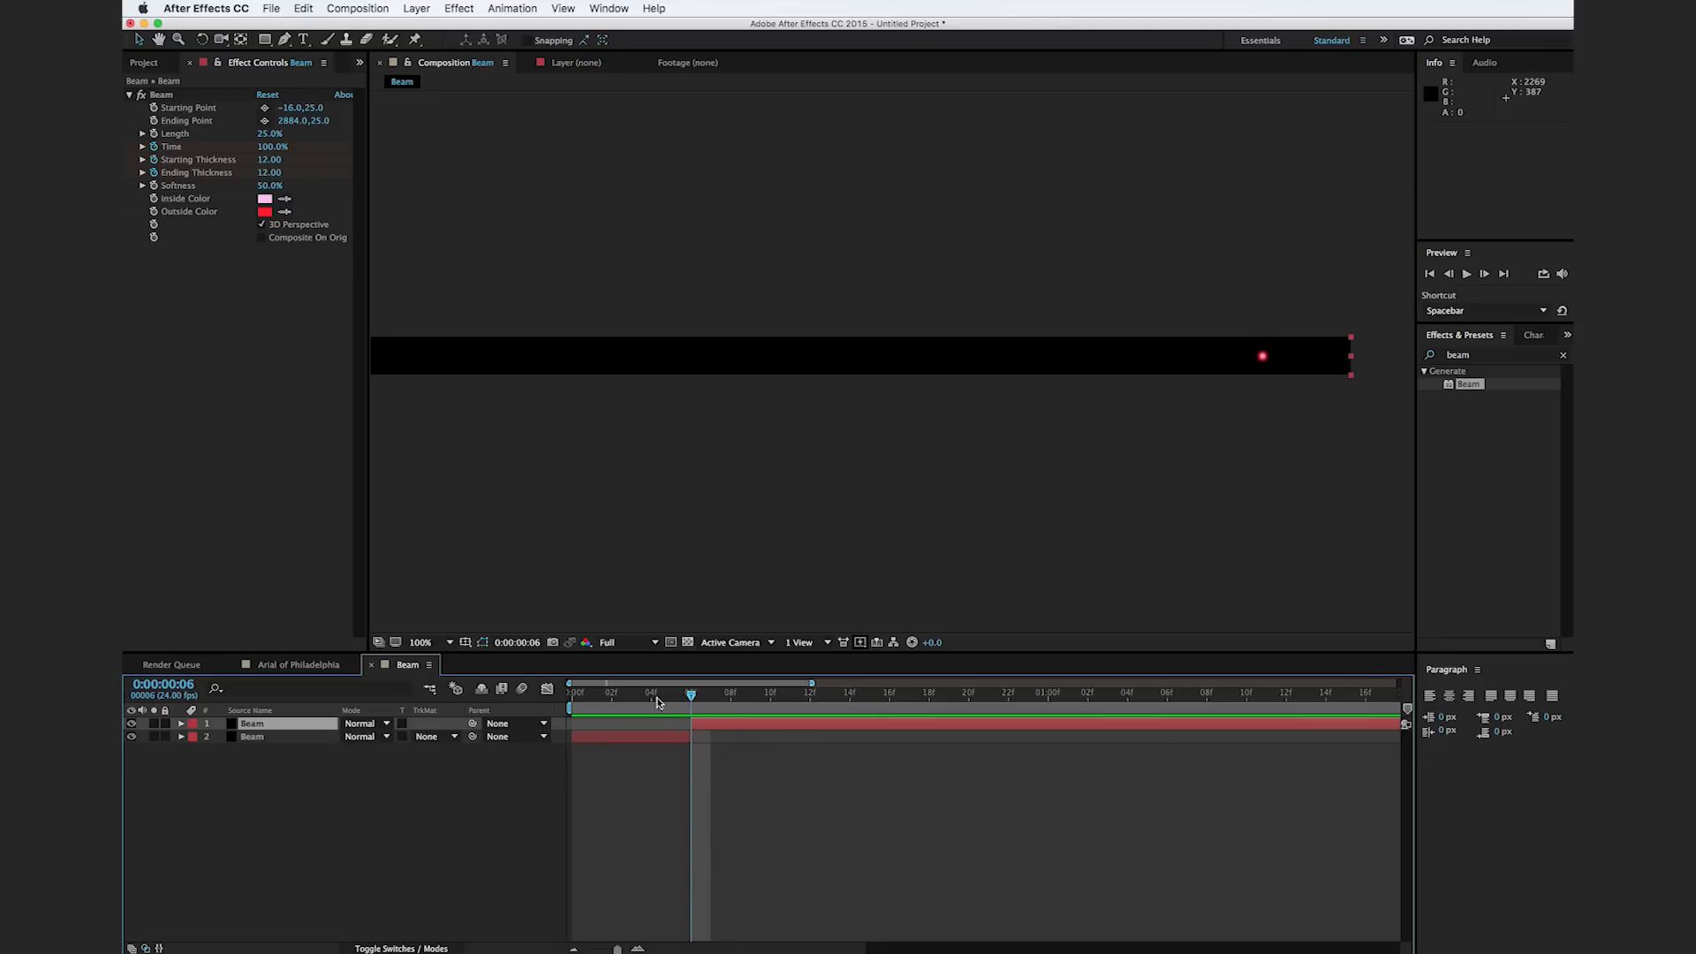
pyautogui.click(715, 731)
pyautogui.press('Delete')
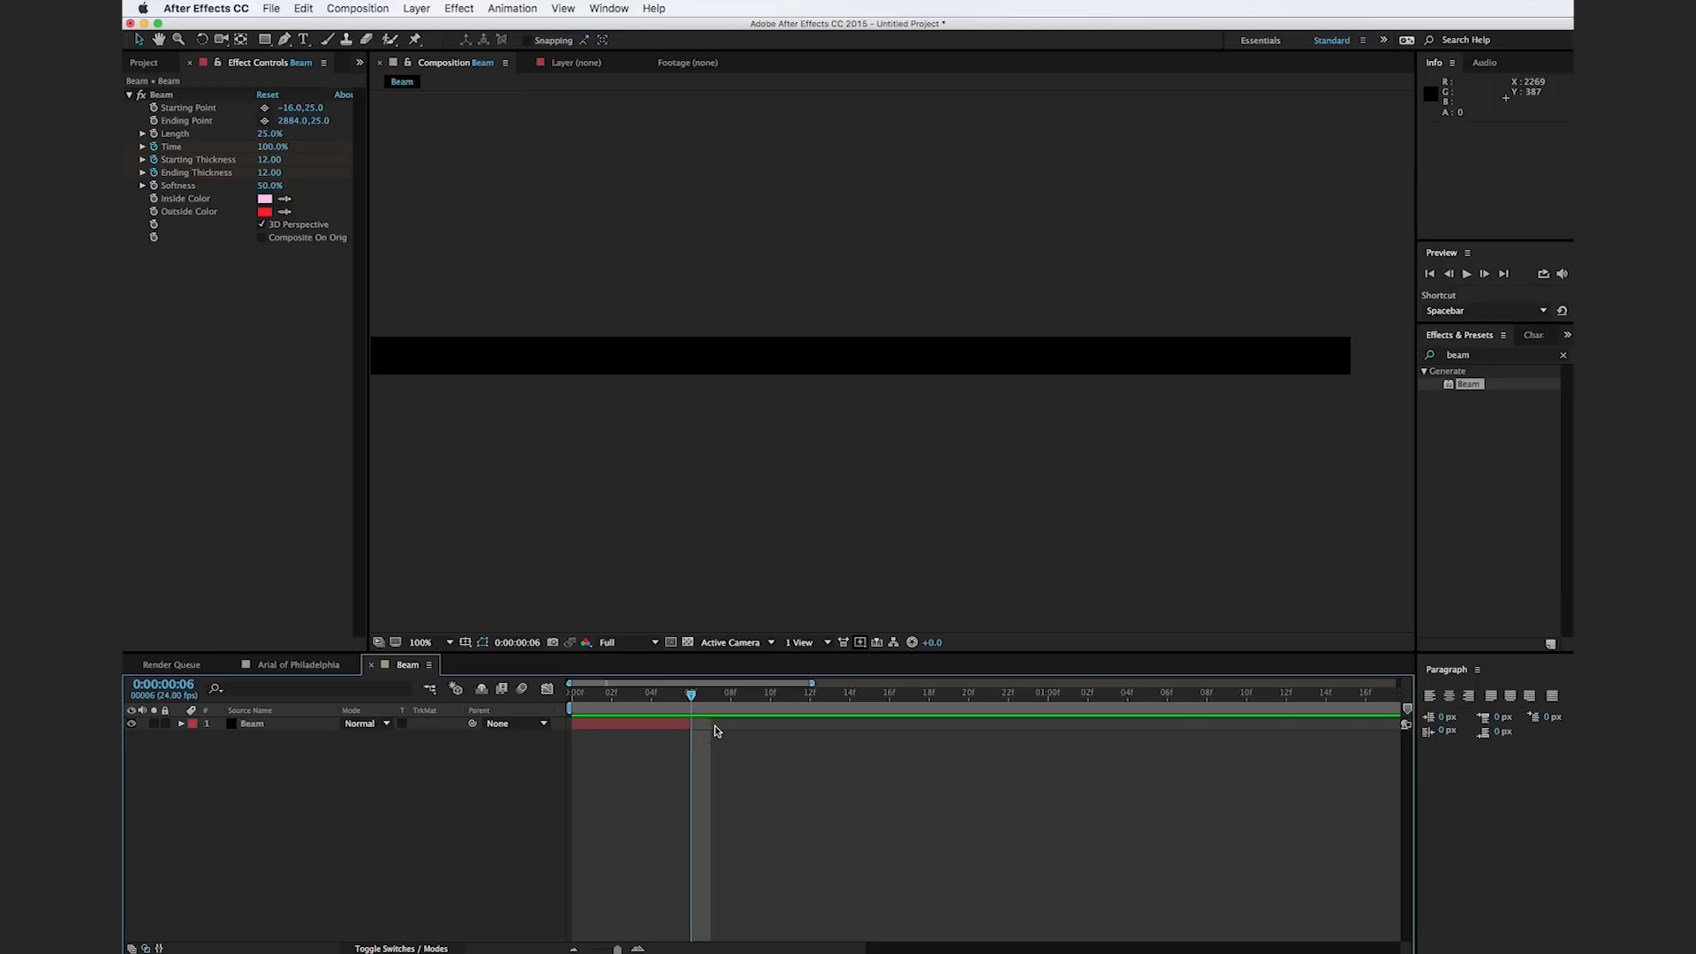
# Step: Check the trimmed beam's motion and apply the CC Force Motion Blur effect to the Beam layer
pyautogui.moveTo(616, 948); pyautogui.dragTo(609, 948)
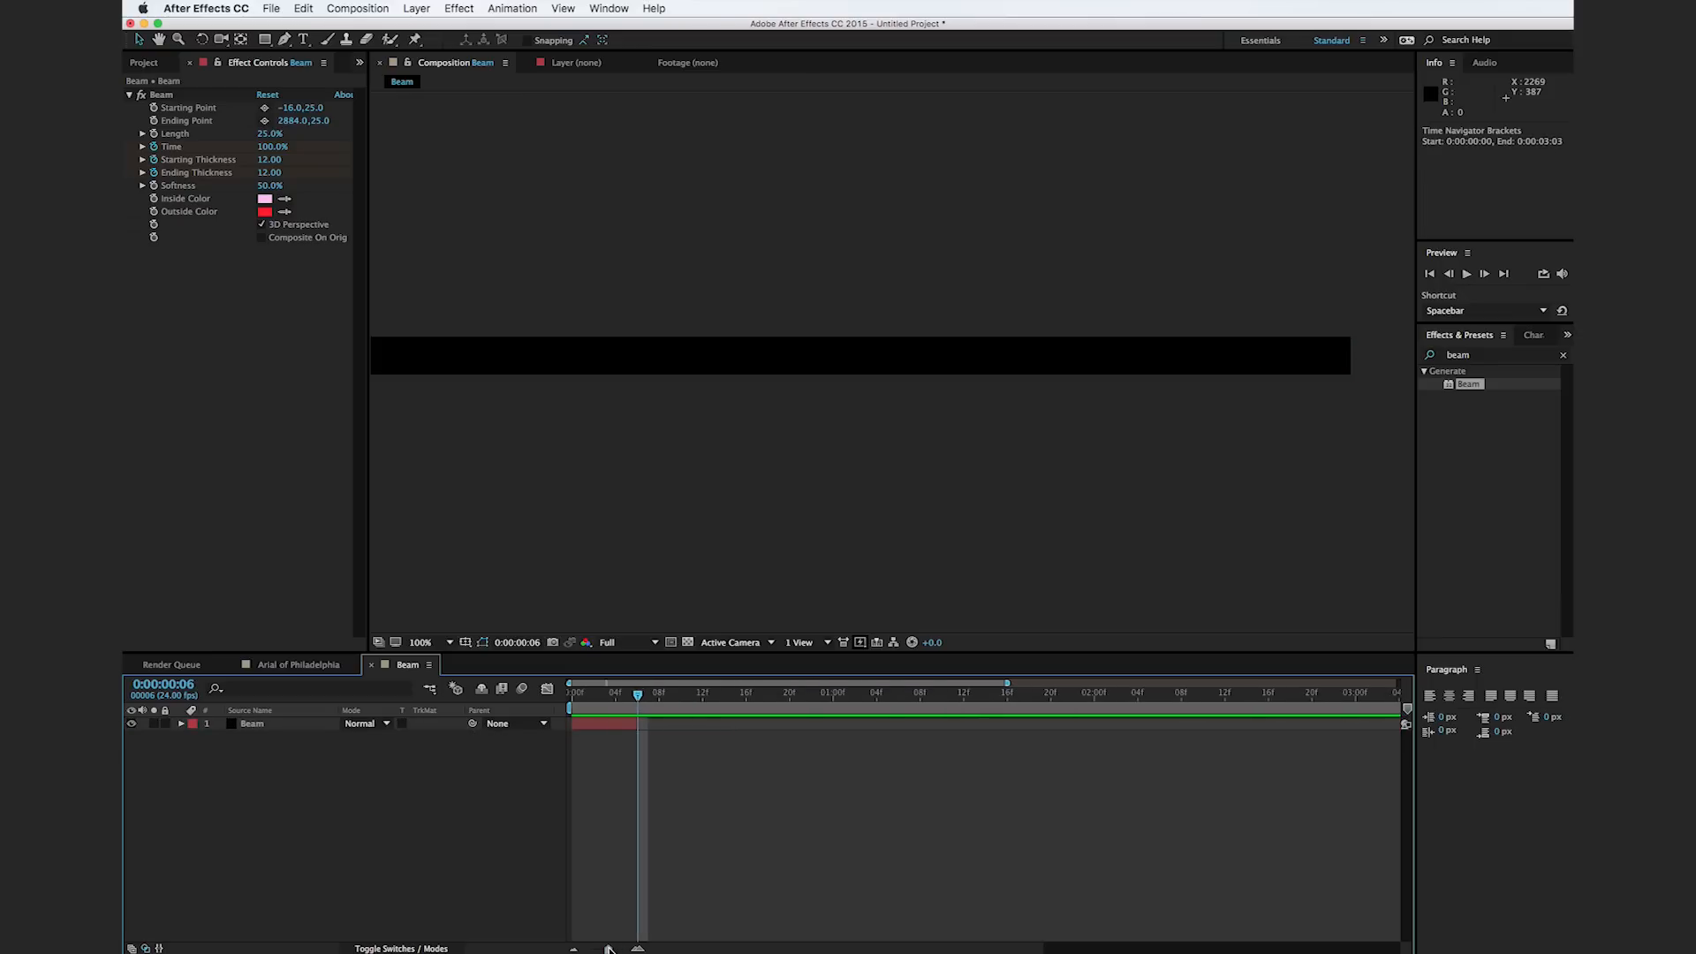
pyautogui.moveTo(579, 694); pyautogui.dragTo(638, 688)
pyautogui.press(',')
pyautogui.press('space')
pyautogui.moveTo(646, 449); pyautogui.dragTo(917, 454)
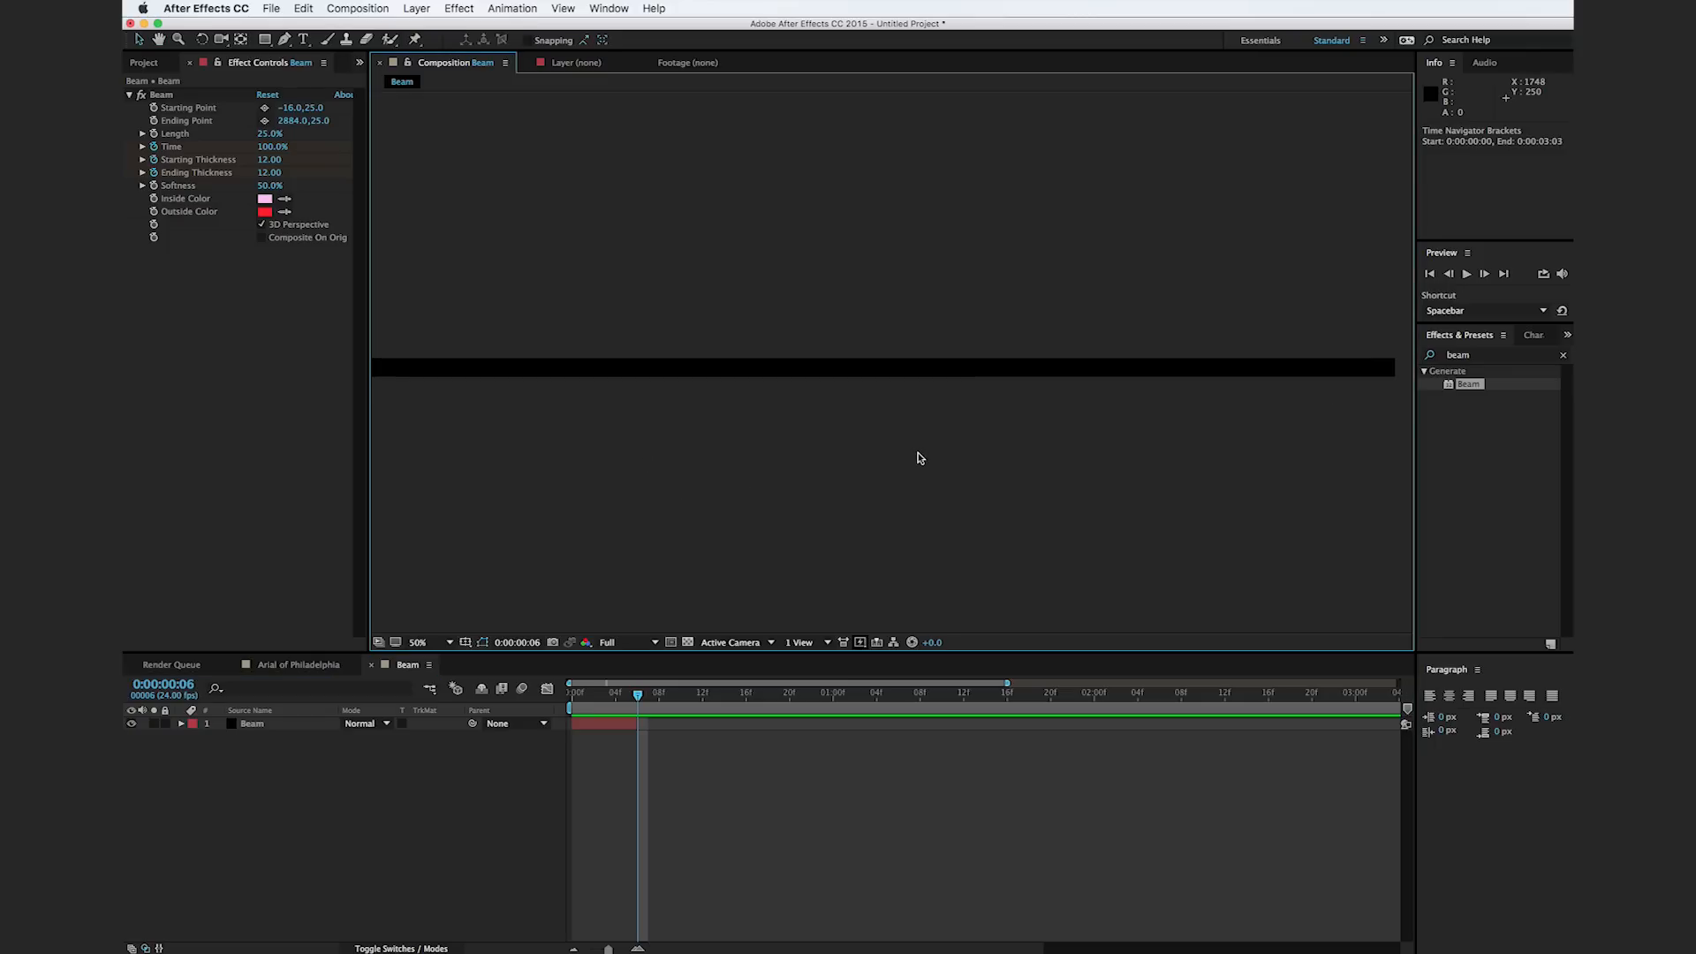
pyautogui.press(',')
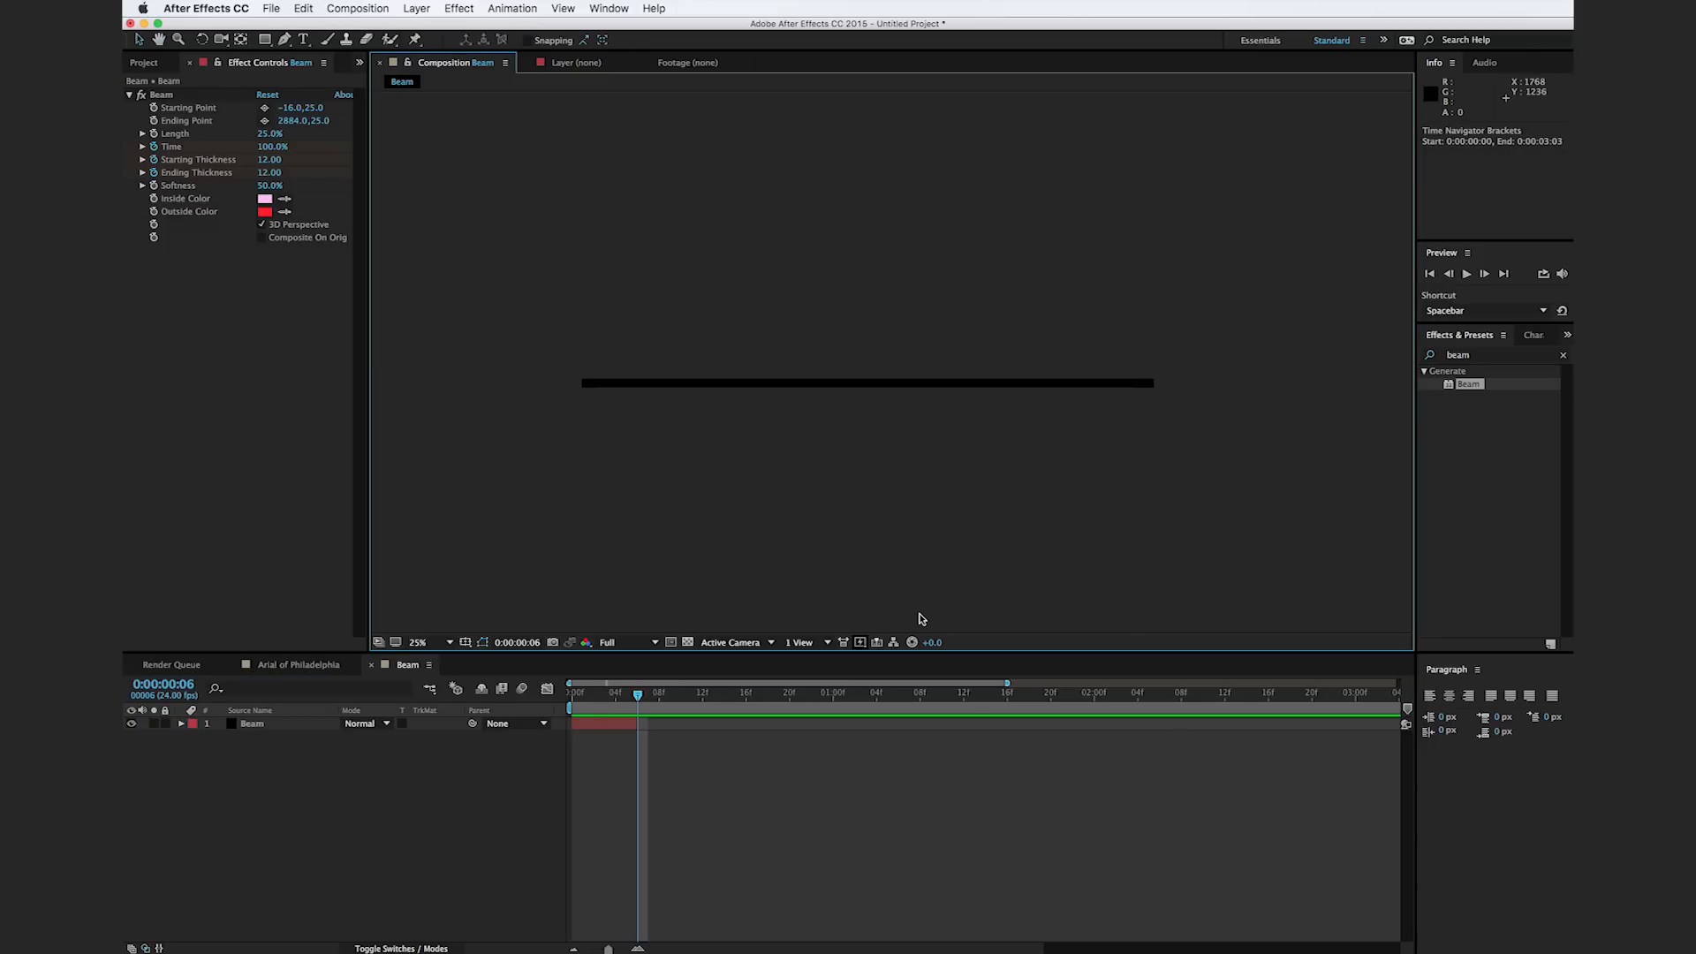
pyautogui.click(604, 694)
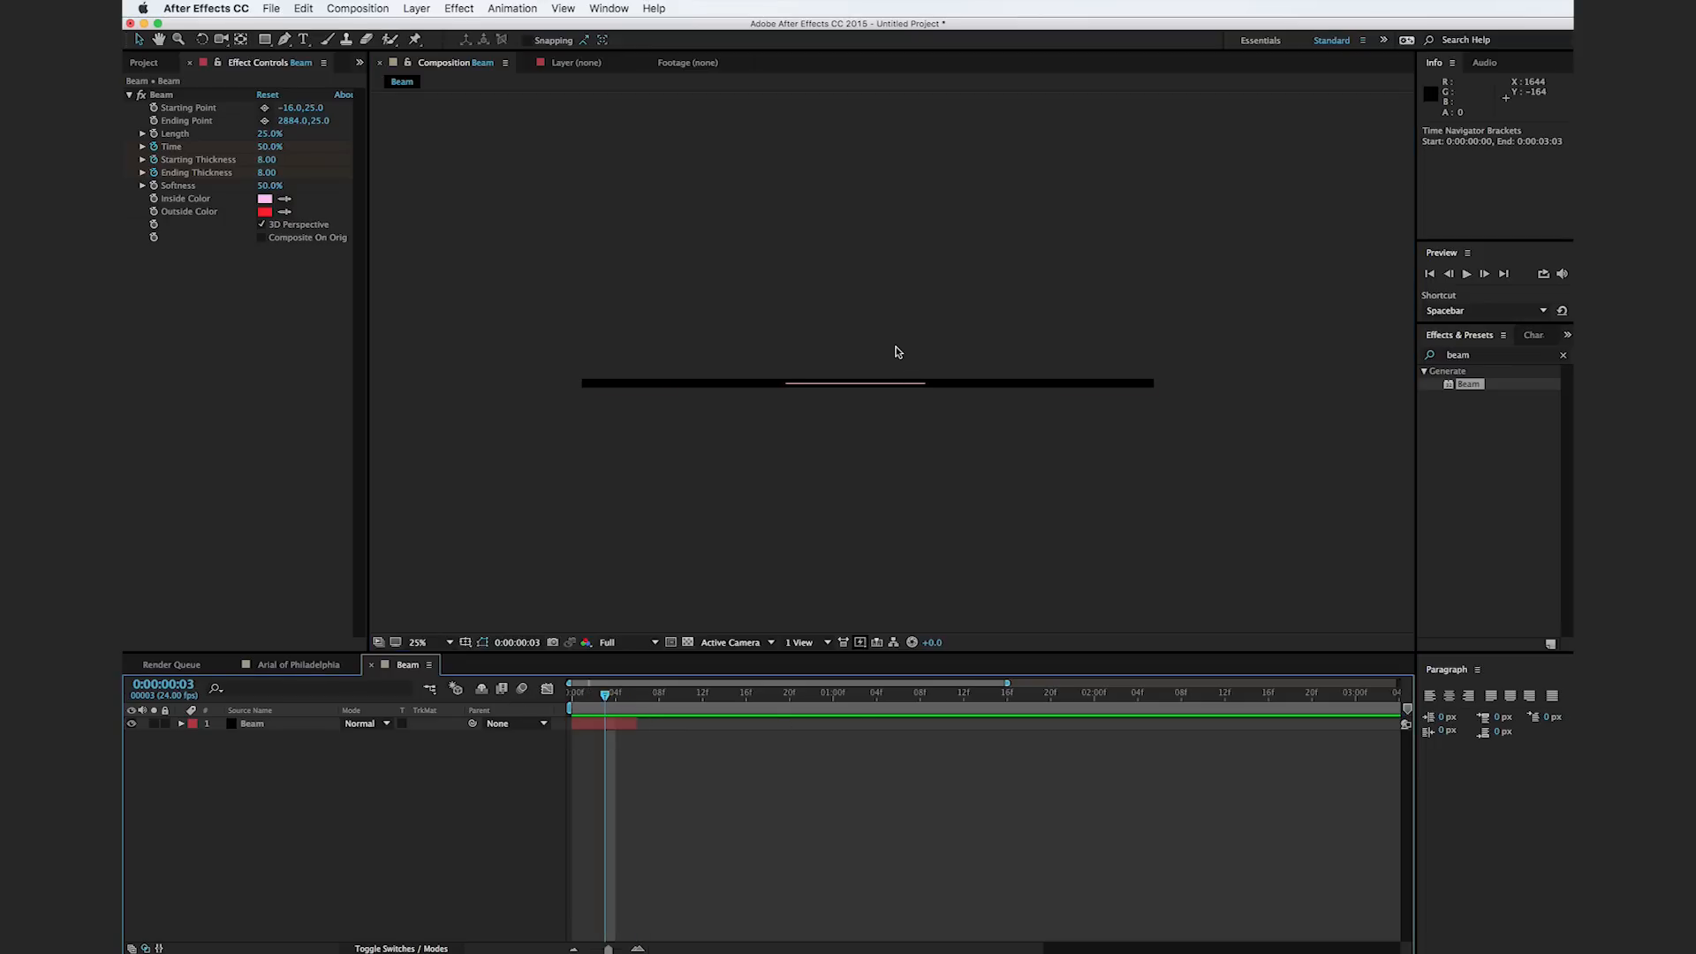
pyautogui.click(1428, 354)
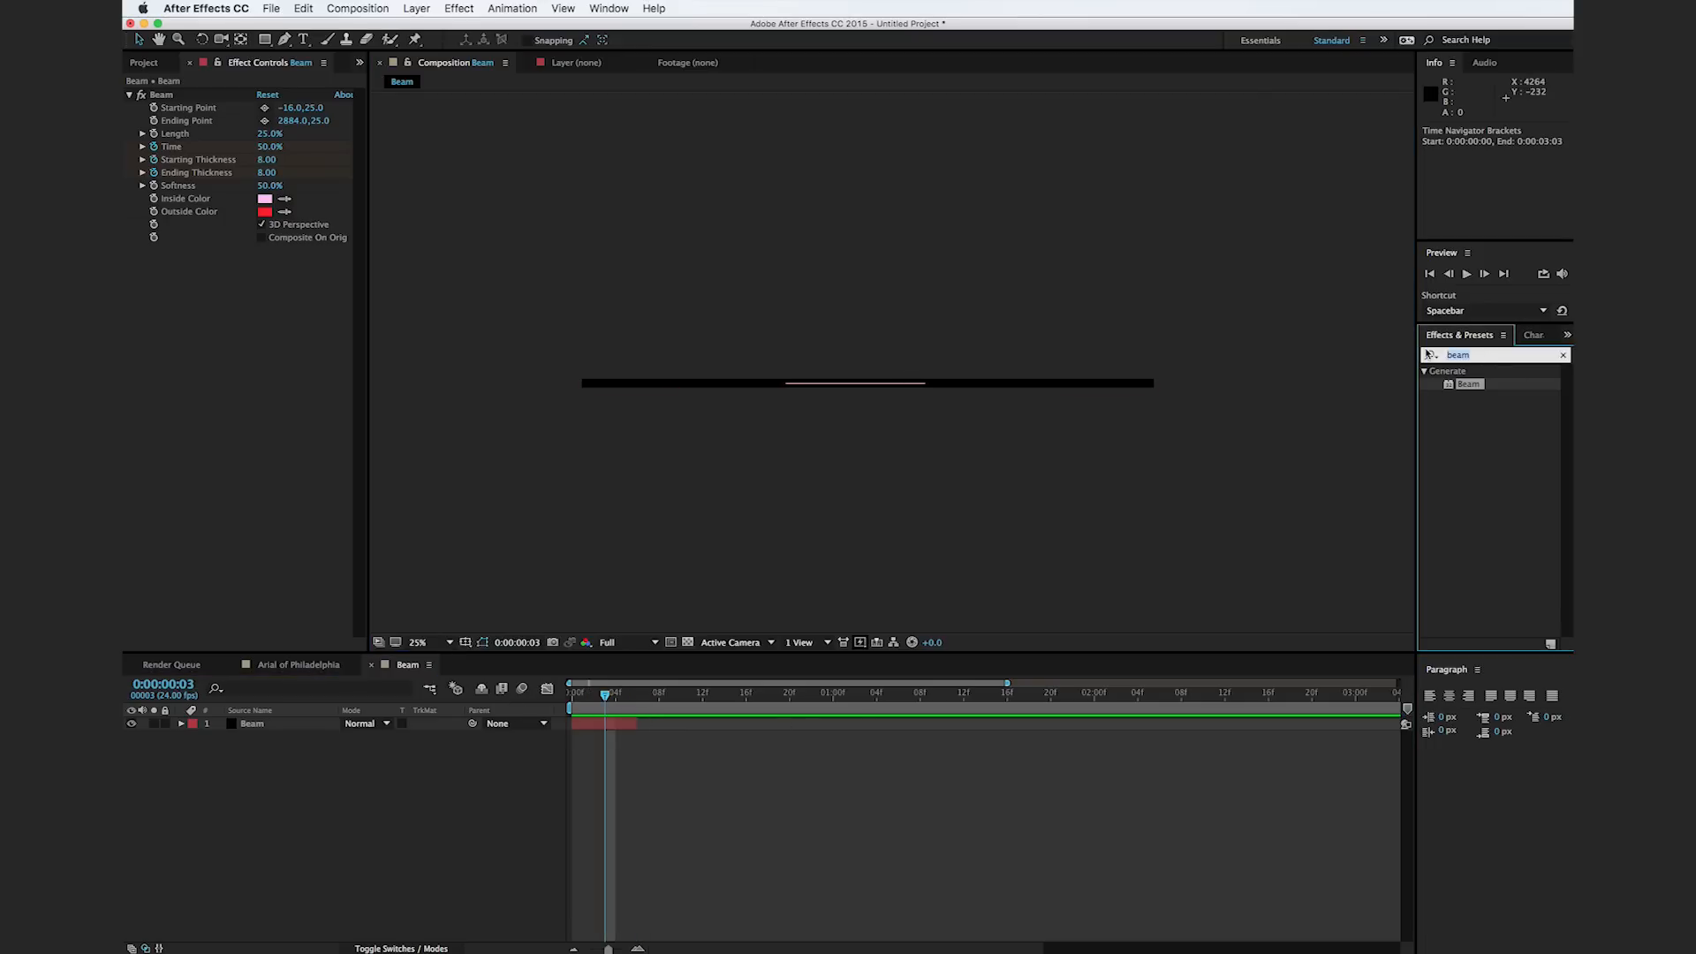
pyautogui.write('CC For')
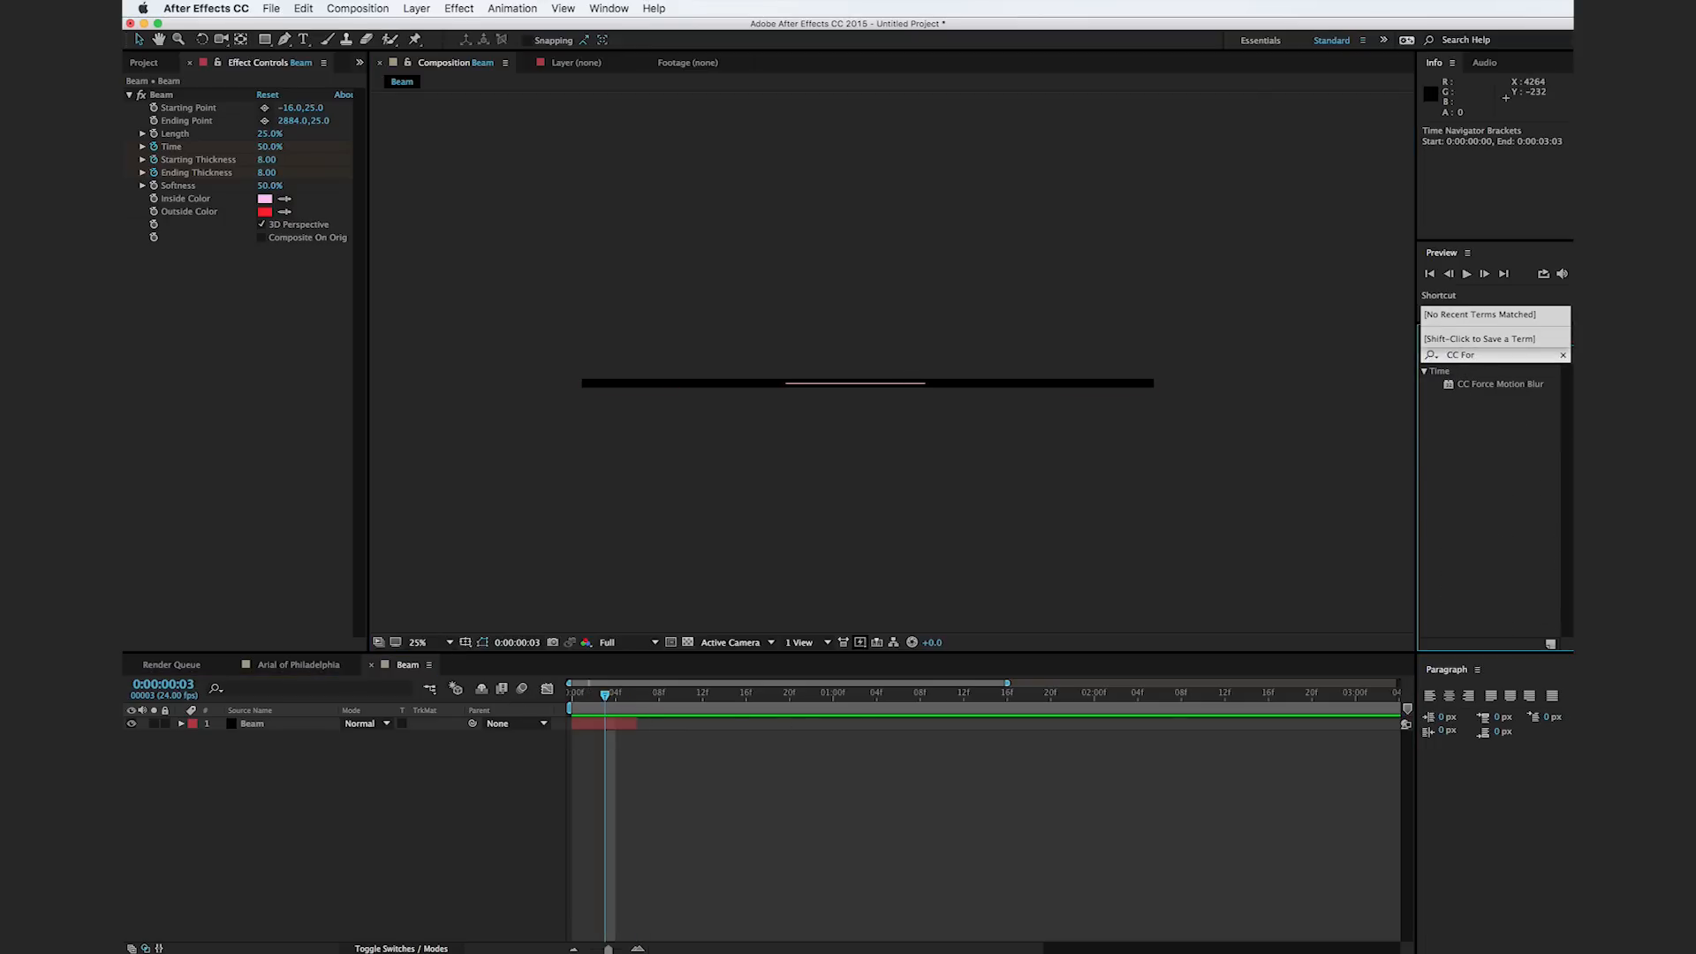
pyautogui.moveTo(1493, 383); pyautogui.dragTo(253, 367)
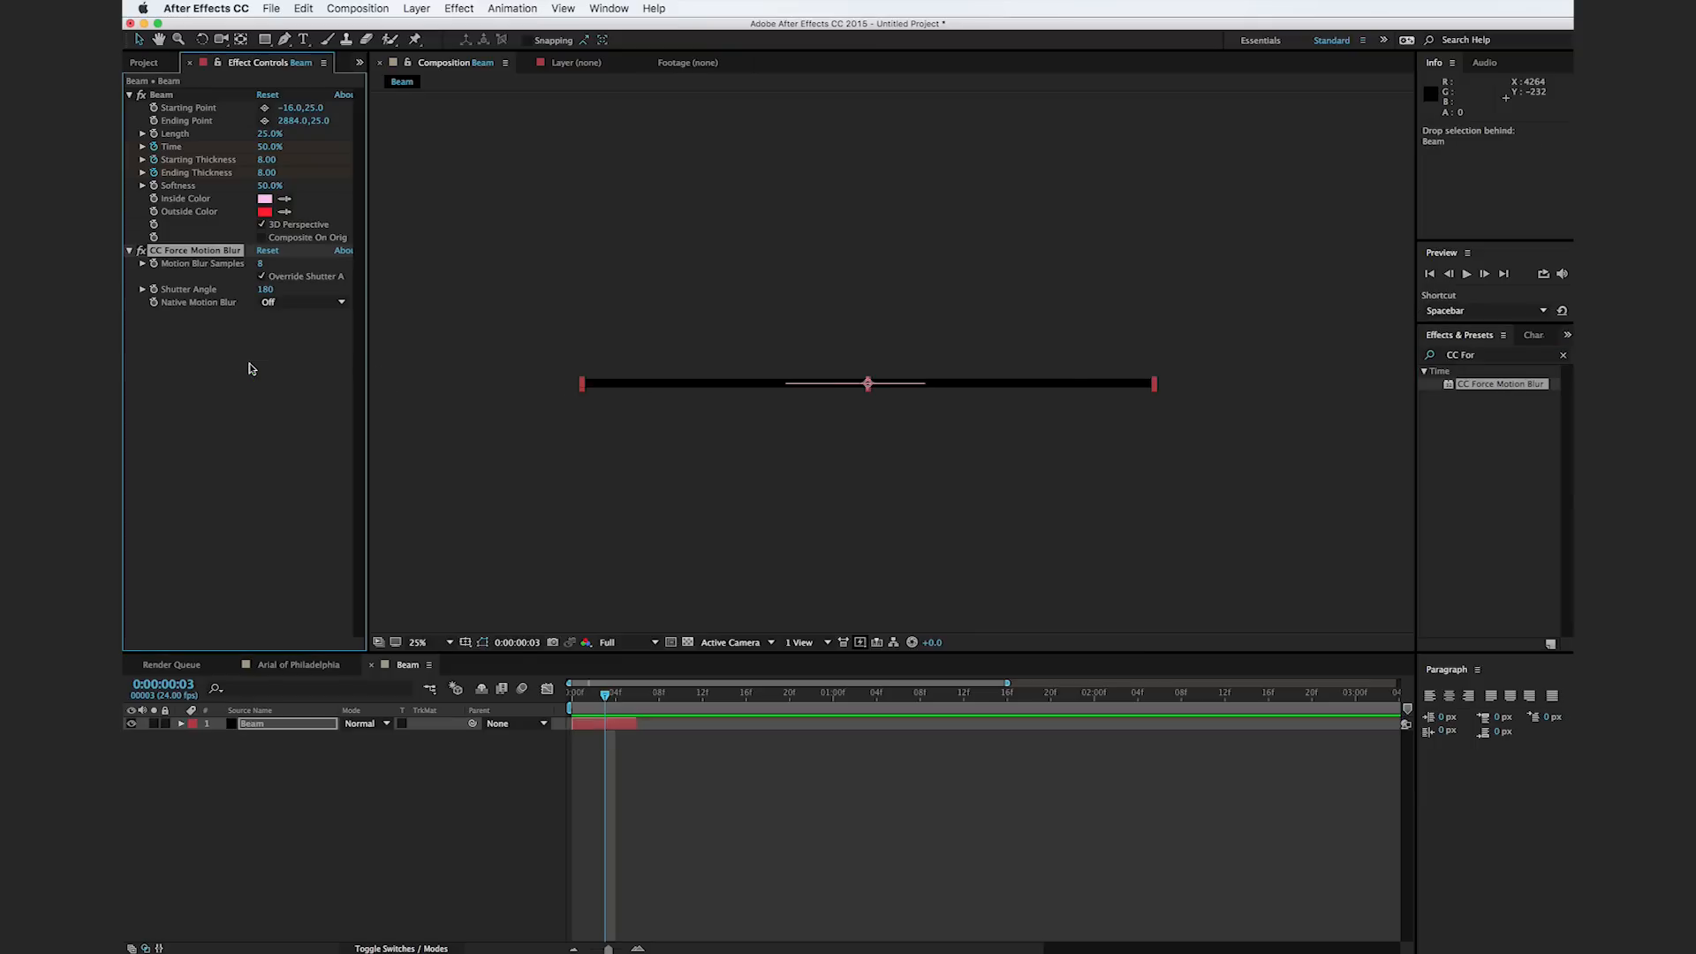
# Step: Set the CC Force Motion Blur Shutter Angle to 100 and check the blurred beam up to frame 4
pyautogui.press('.')
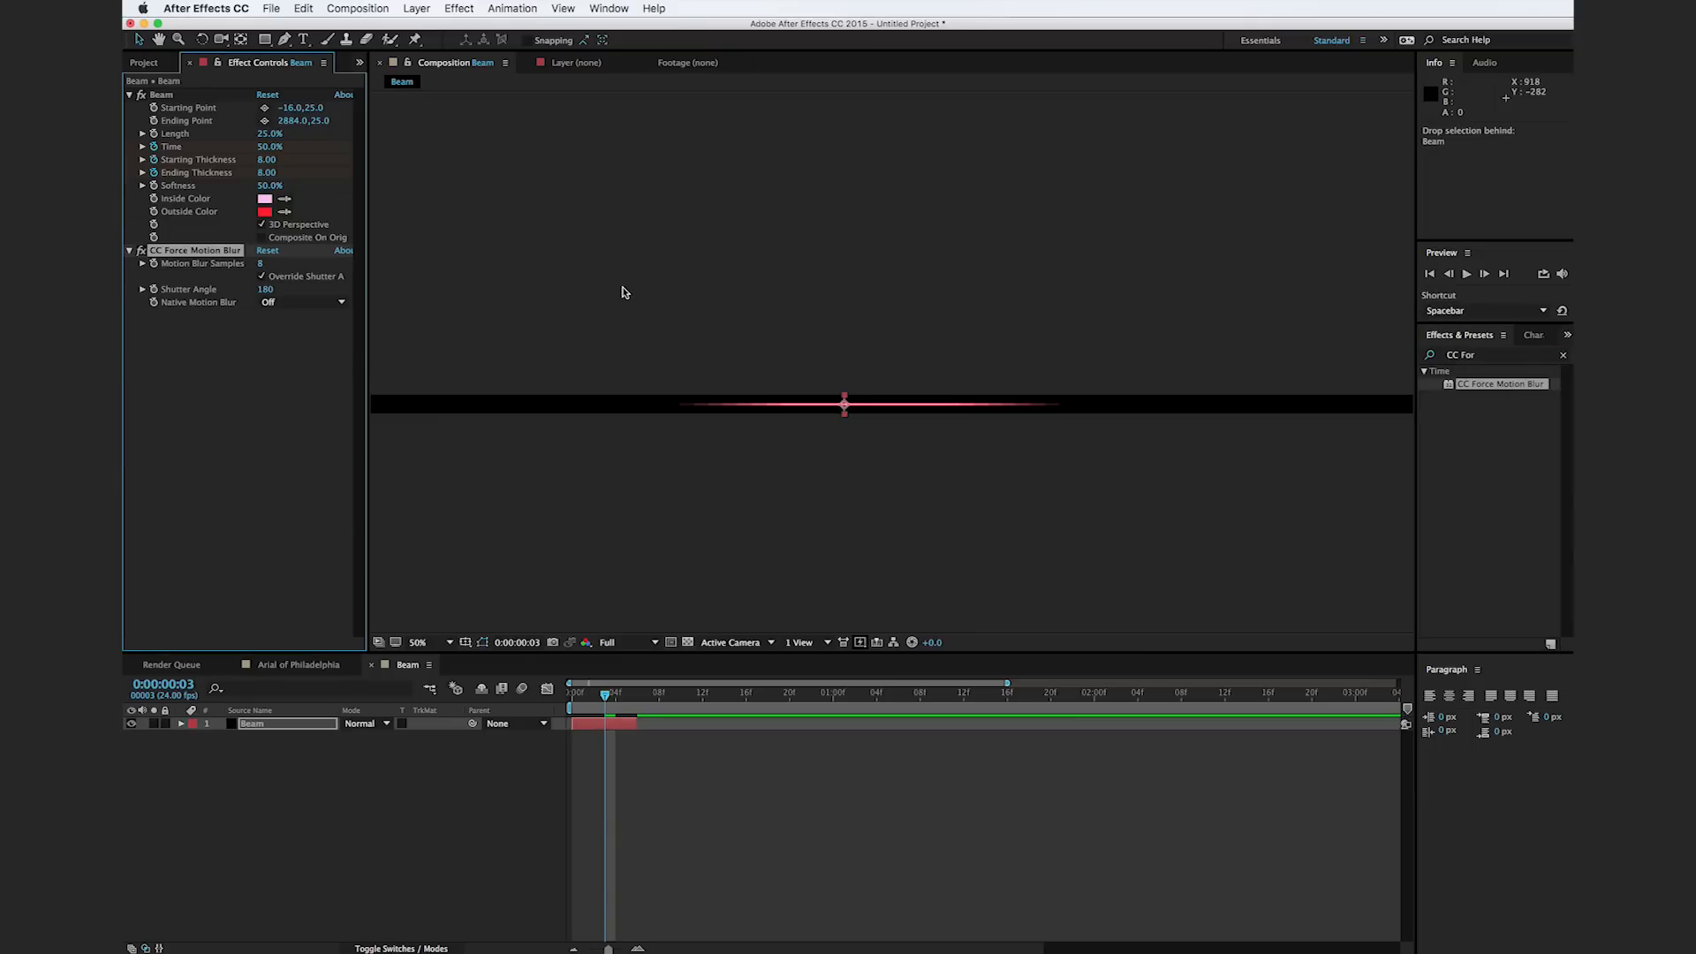
pyautogui.click(265, 290)
pyautogui.press('Return')
pyautogui.click(447, 470)
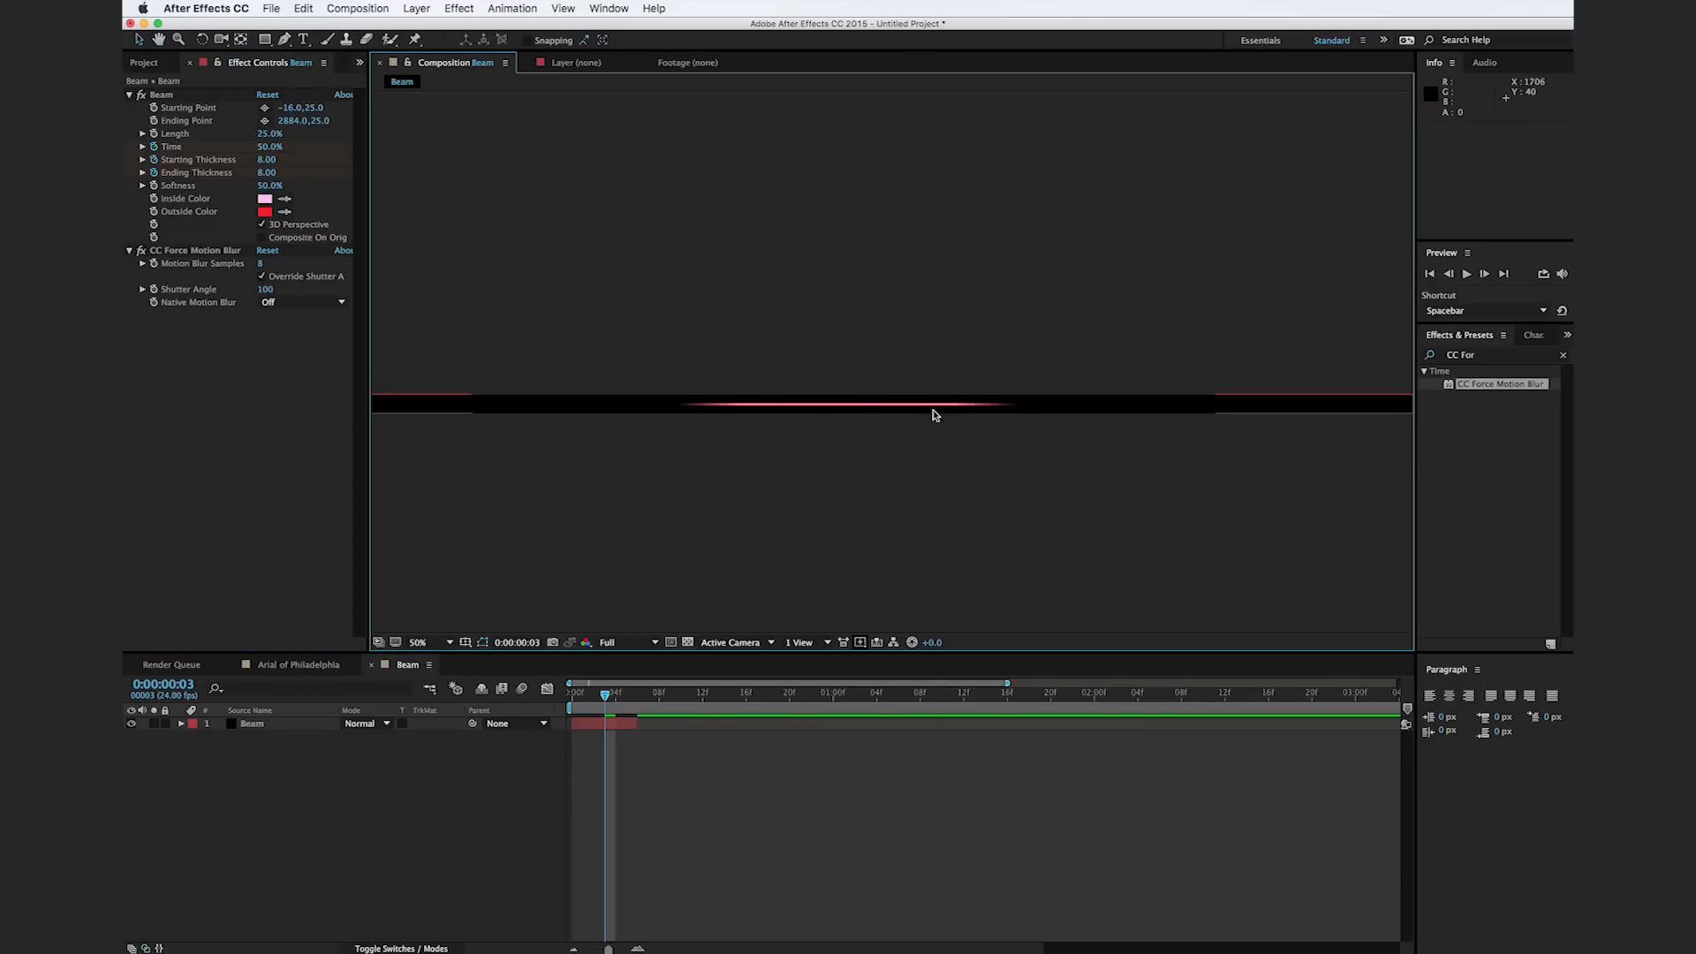
pyautogui.moveTo(592, 696); pyautogui.dragTo(615, 698)
pyautogui.scroll(-2, 792, 587)
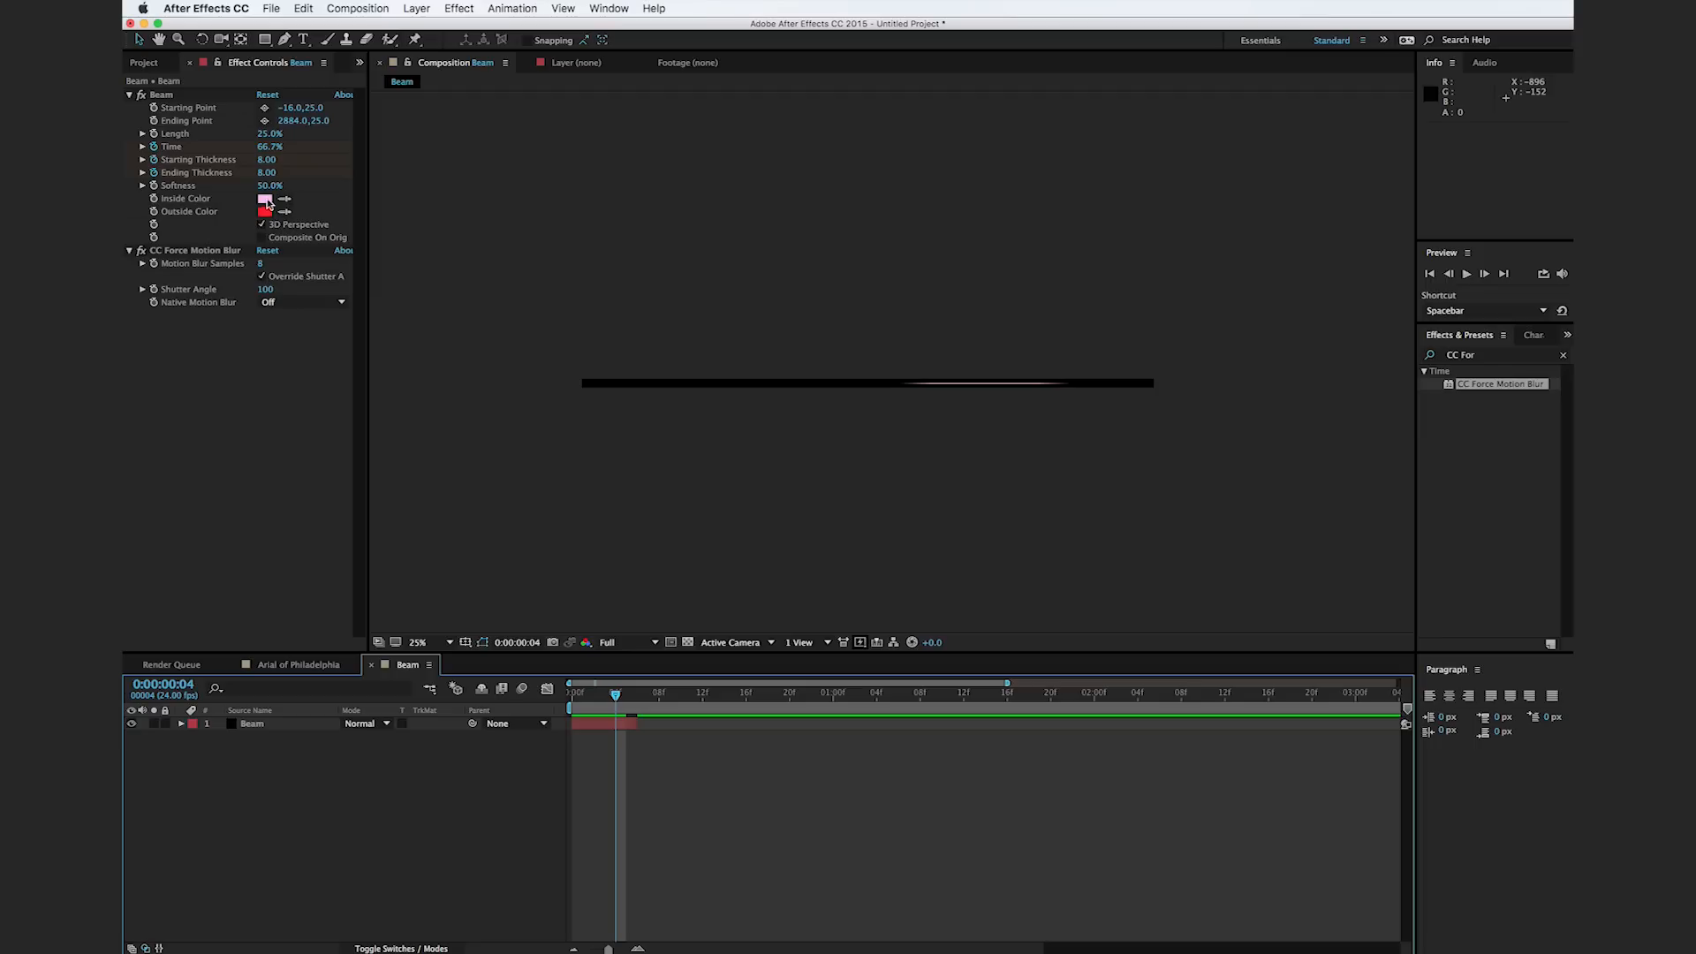
# Step: Set the beam's Inside Color to light blue BED8FF and its Outside Color to bright blue, RGB 25, 176, 255
pyautogui.click(265, 199)
pyautogui.moveTo(1277, 683); pyautogui.dragTo(1289, 722)
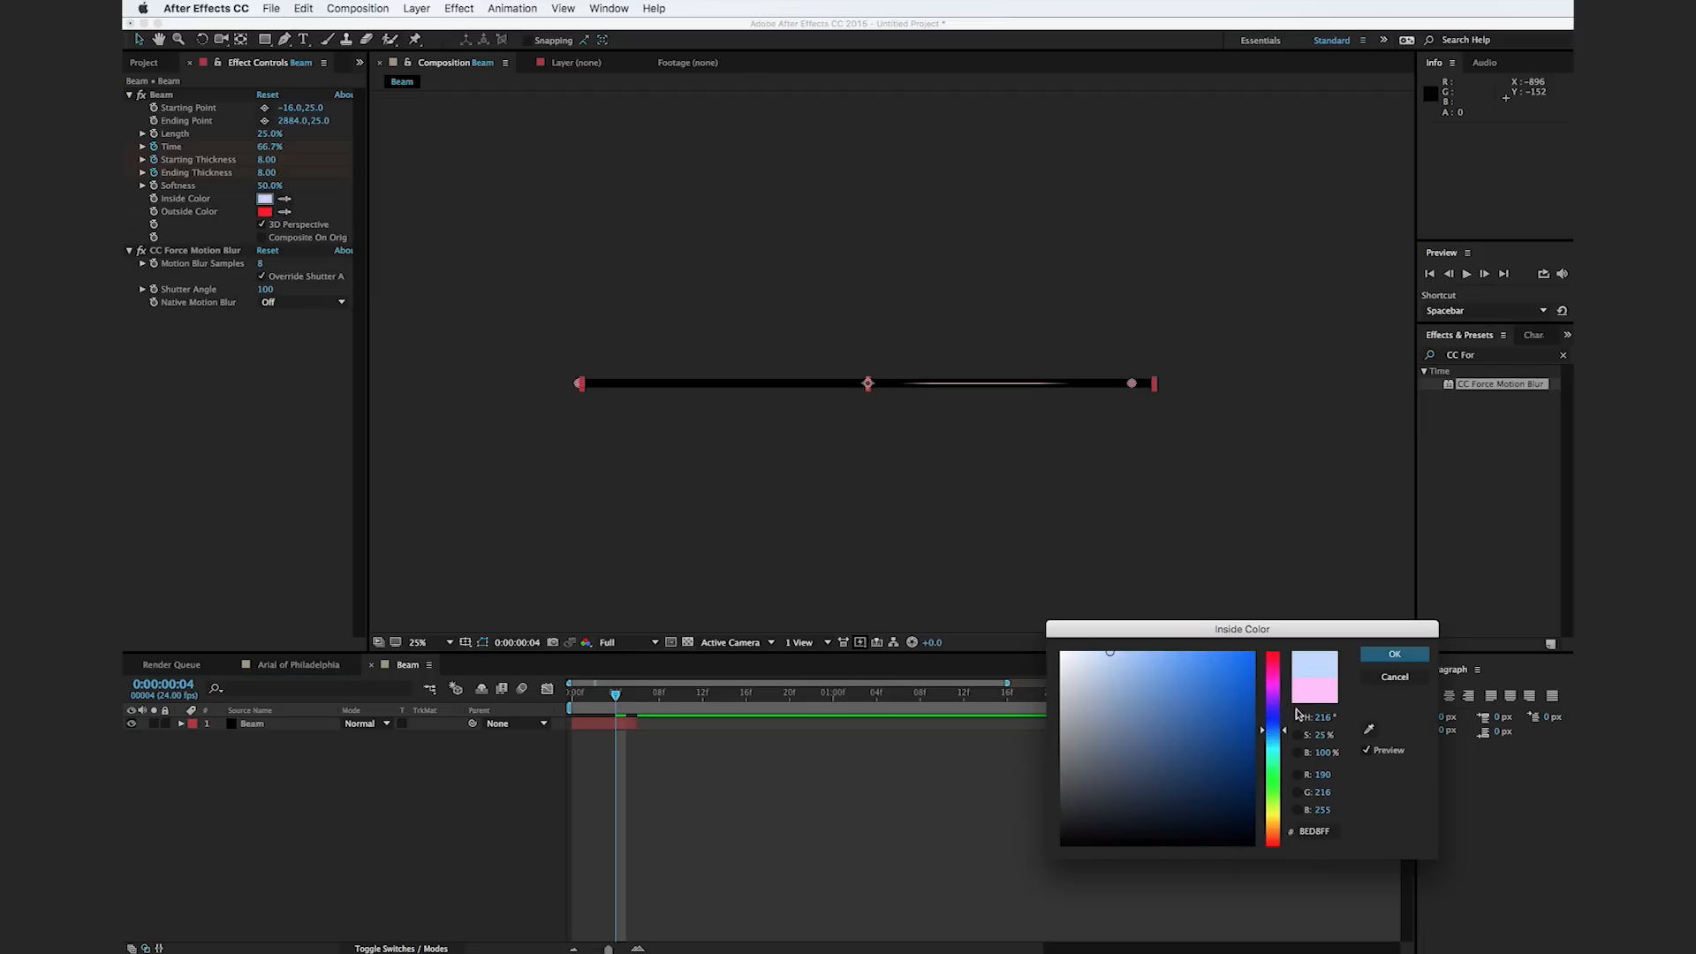
pyautogui.click(1394, 653)
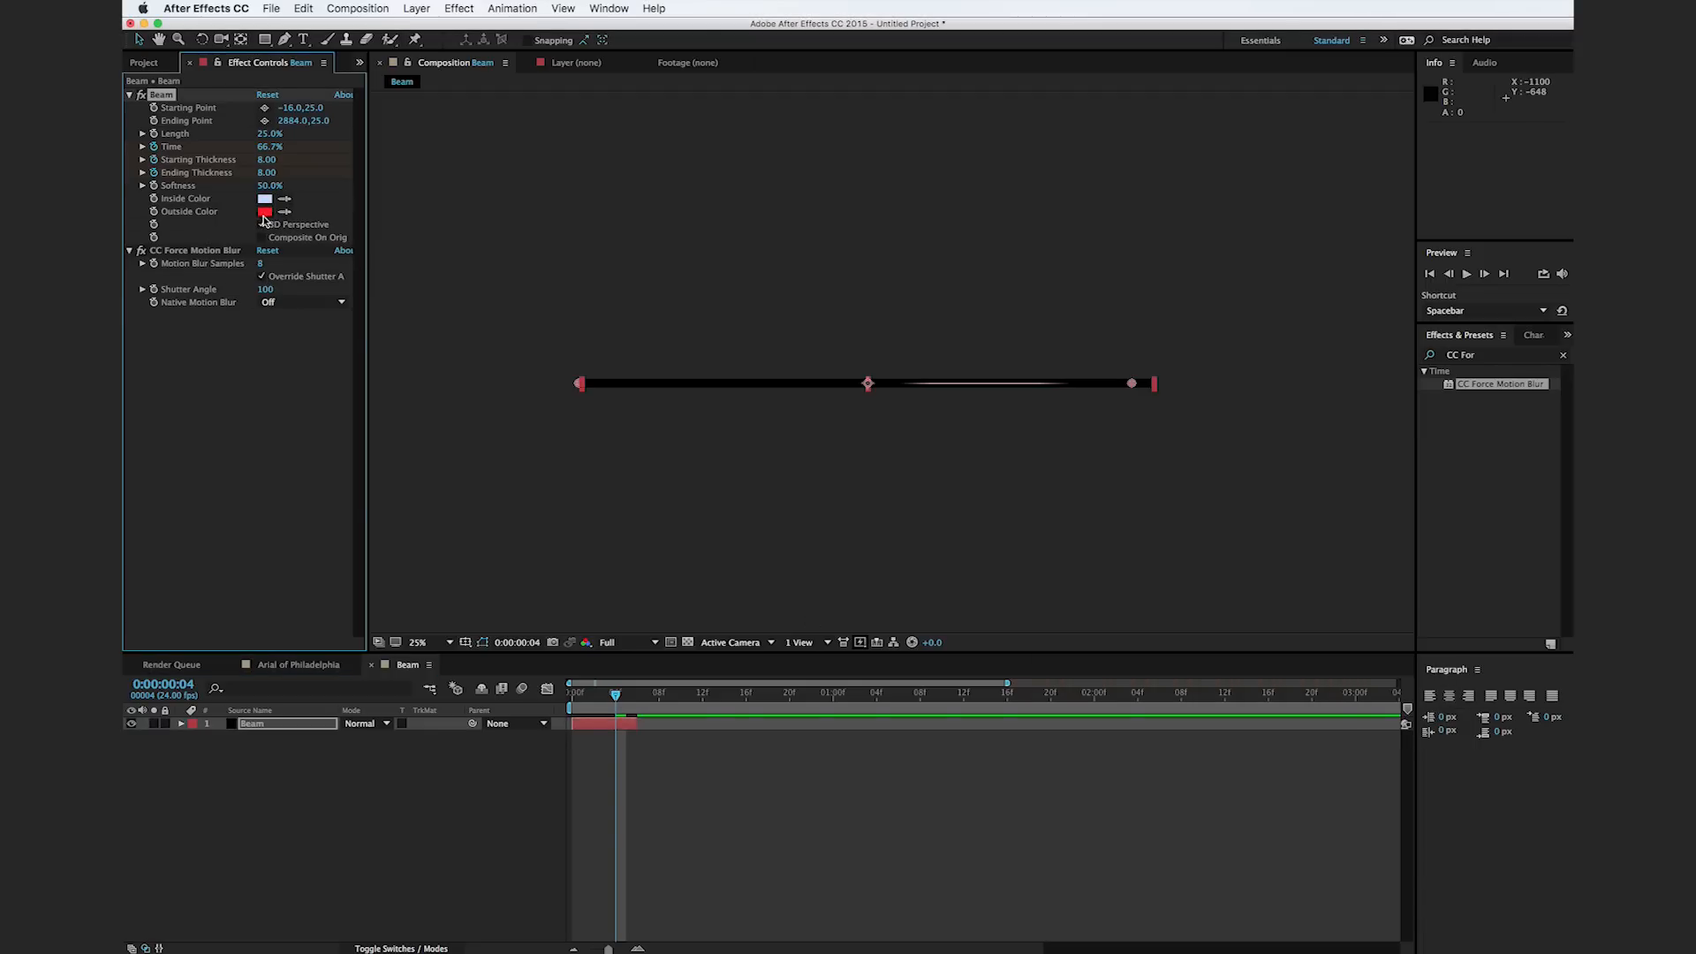
pyautogui.click(264, 212)
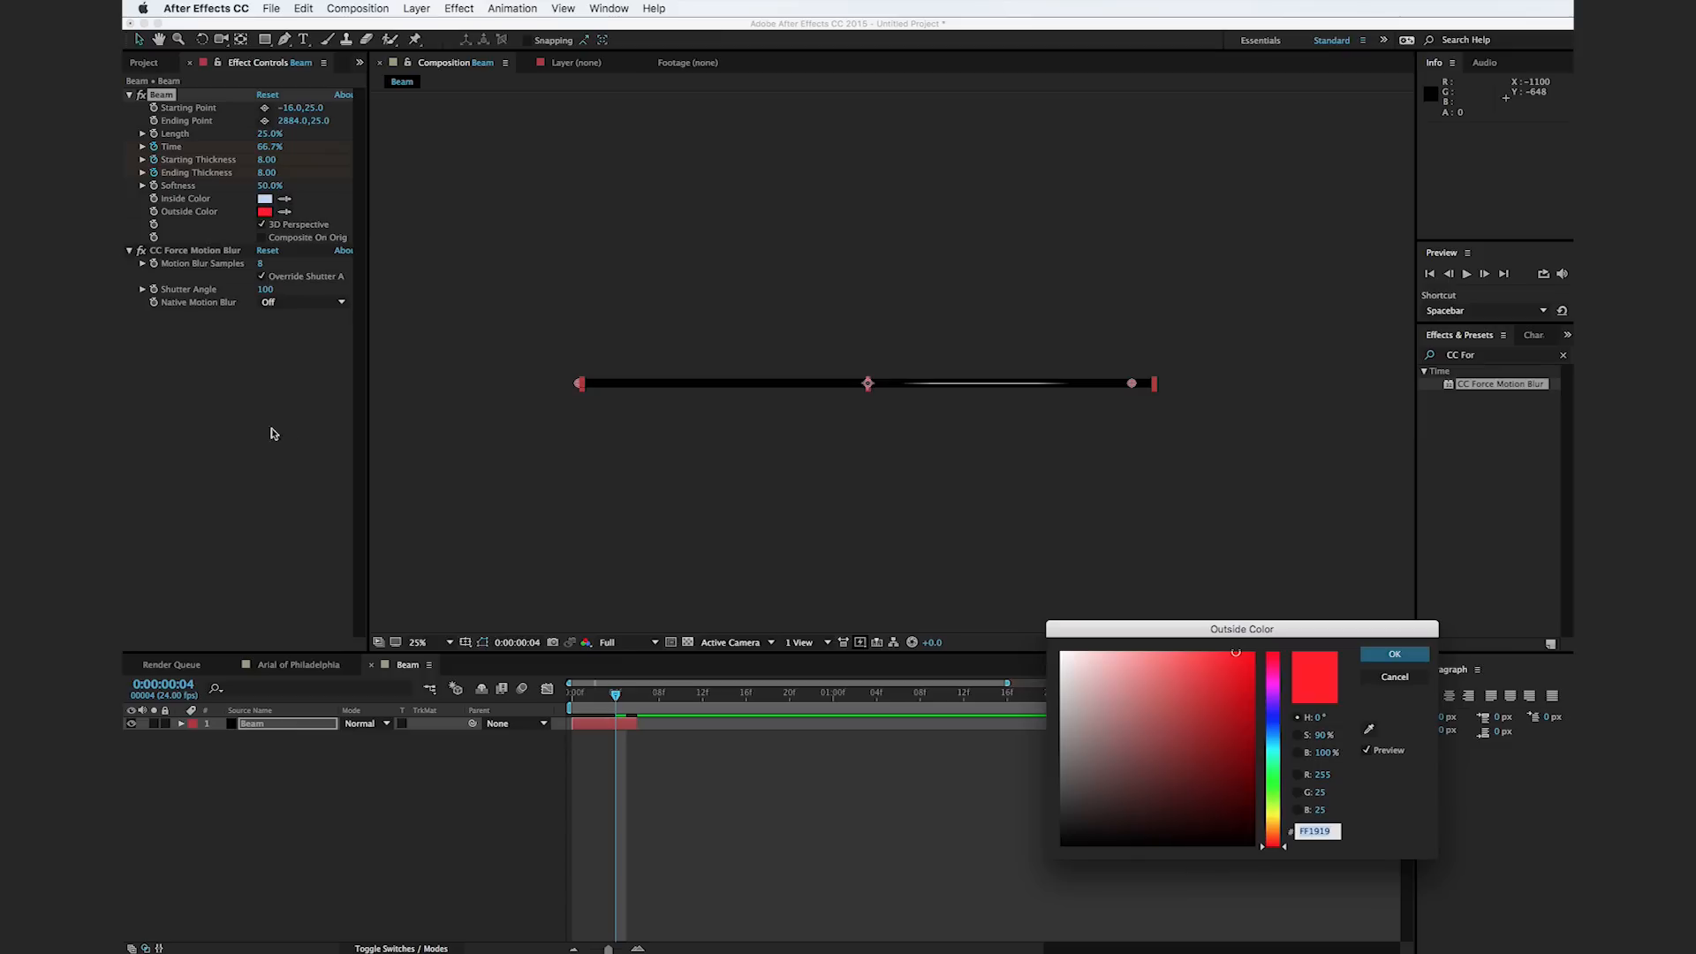
pyautogui.click(1273, 738)
pyautogui.click(1393, 654)
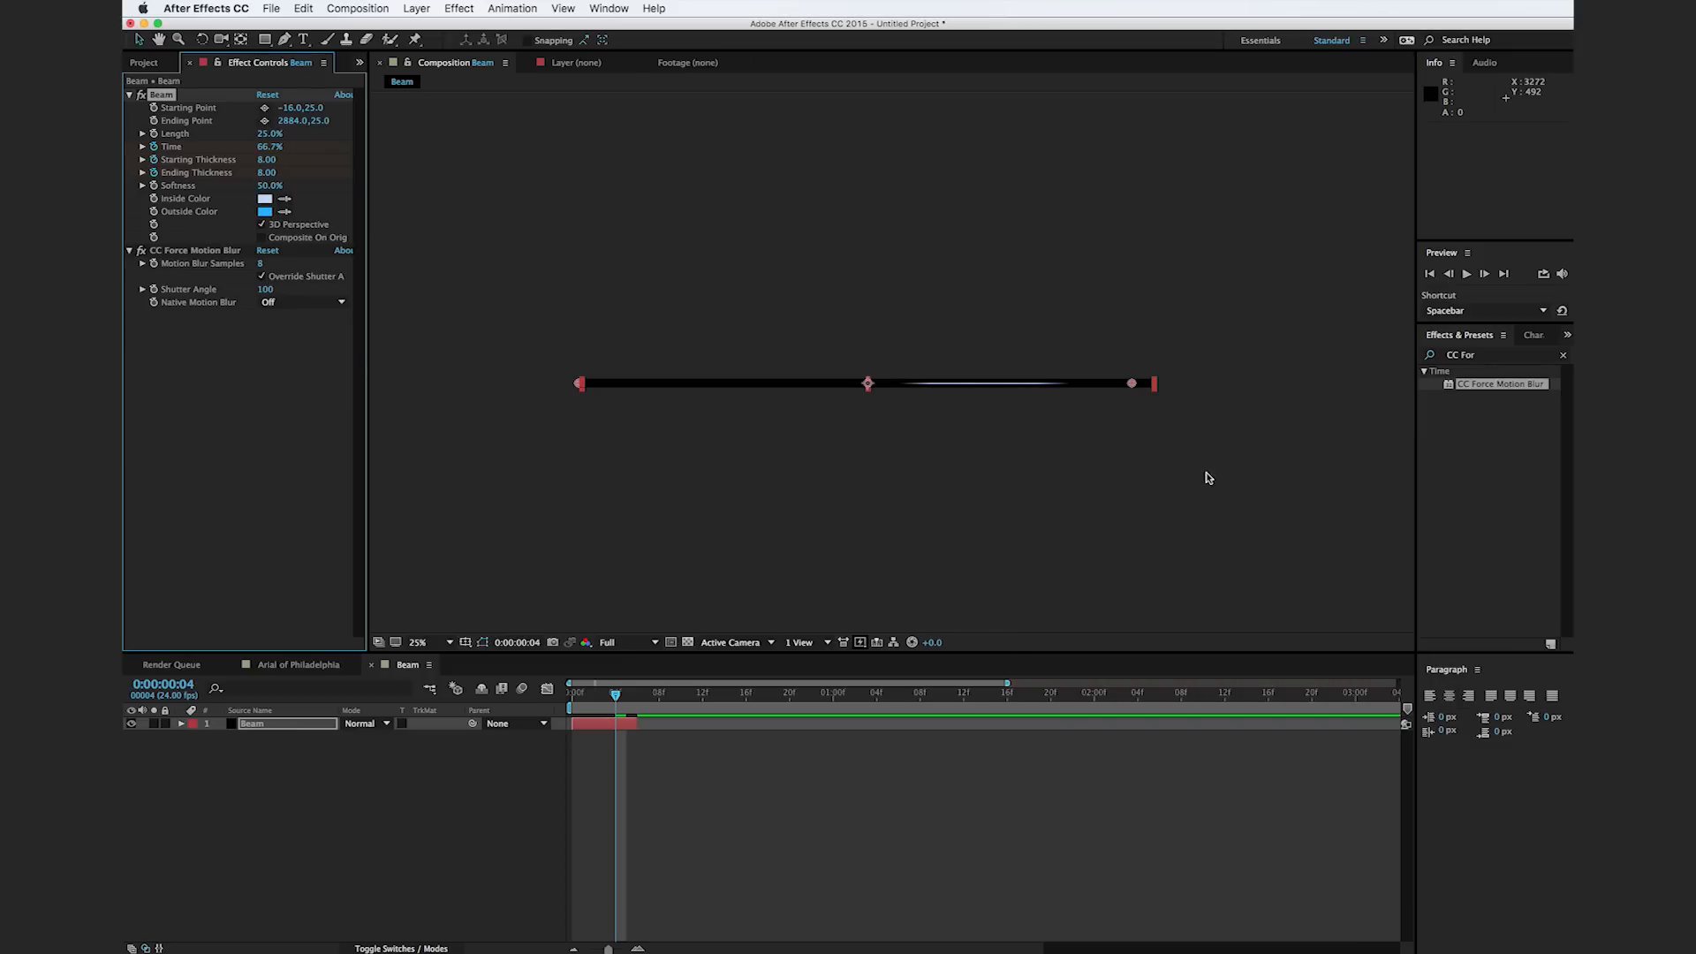
pyautogui.press('.')
pyautogui.press(',')
# Step: Duplicate the Beam layer and extend the lower copy's duration to one second
pyautogui.click(316, 742)
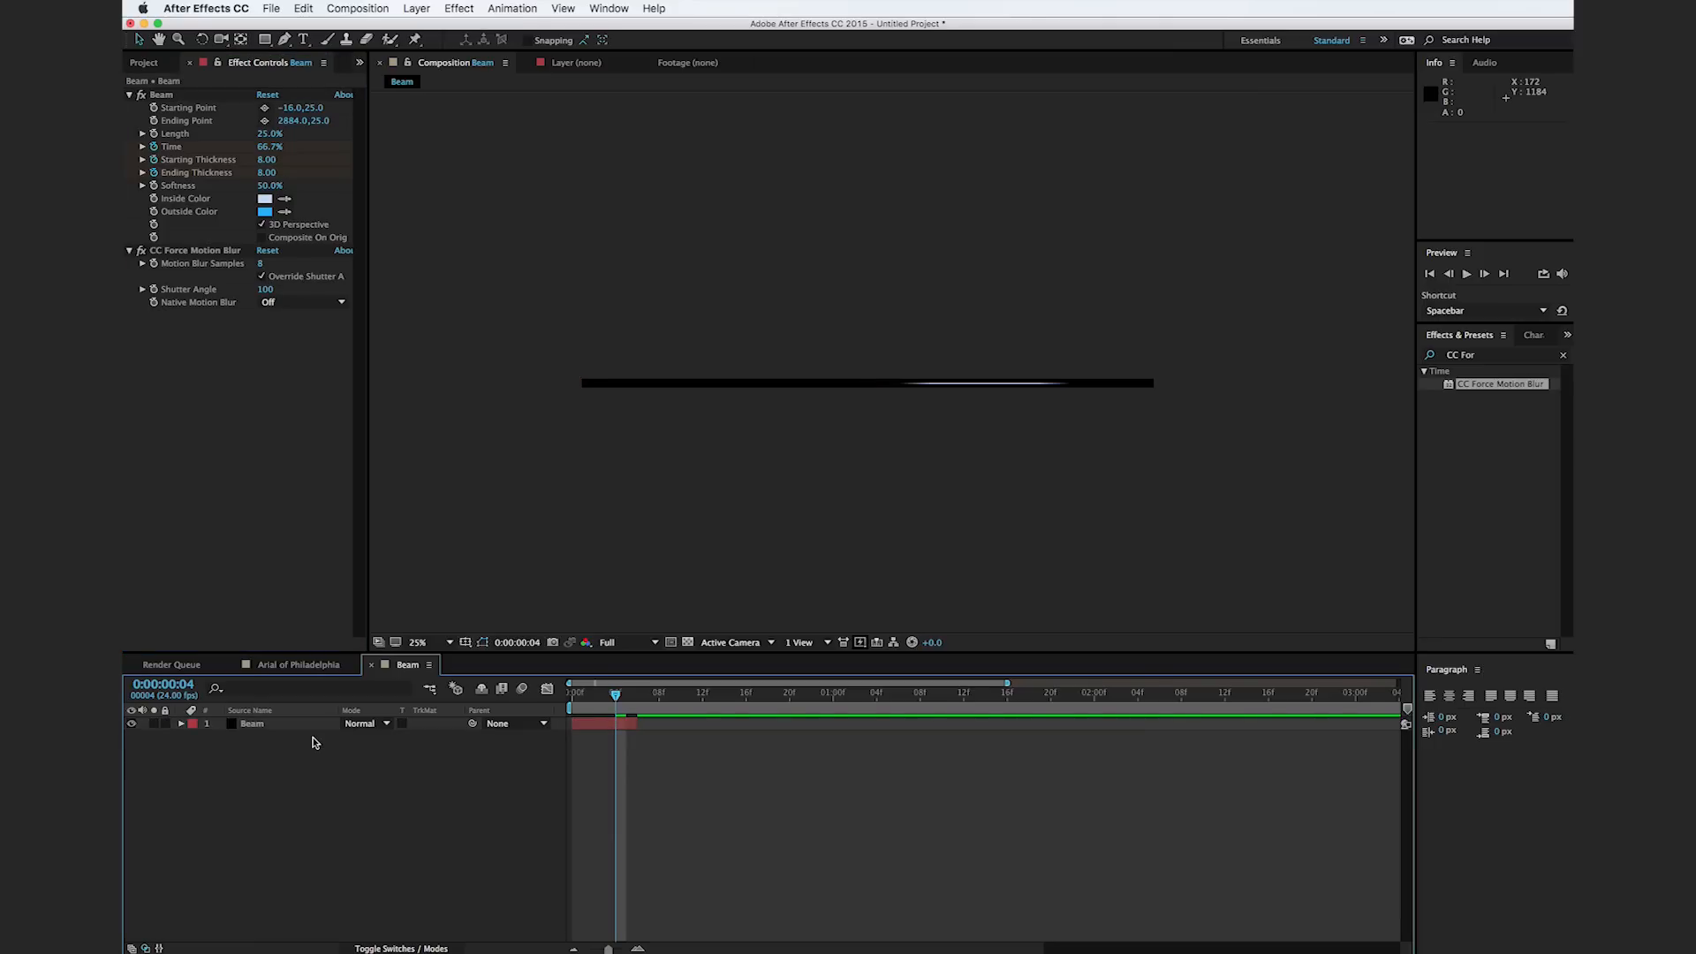
pyautogui.click(309, 725)
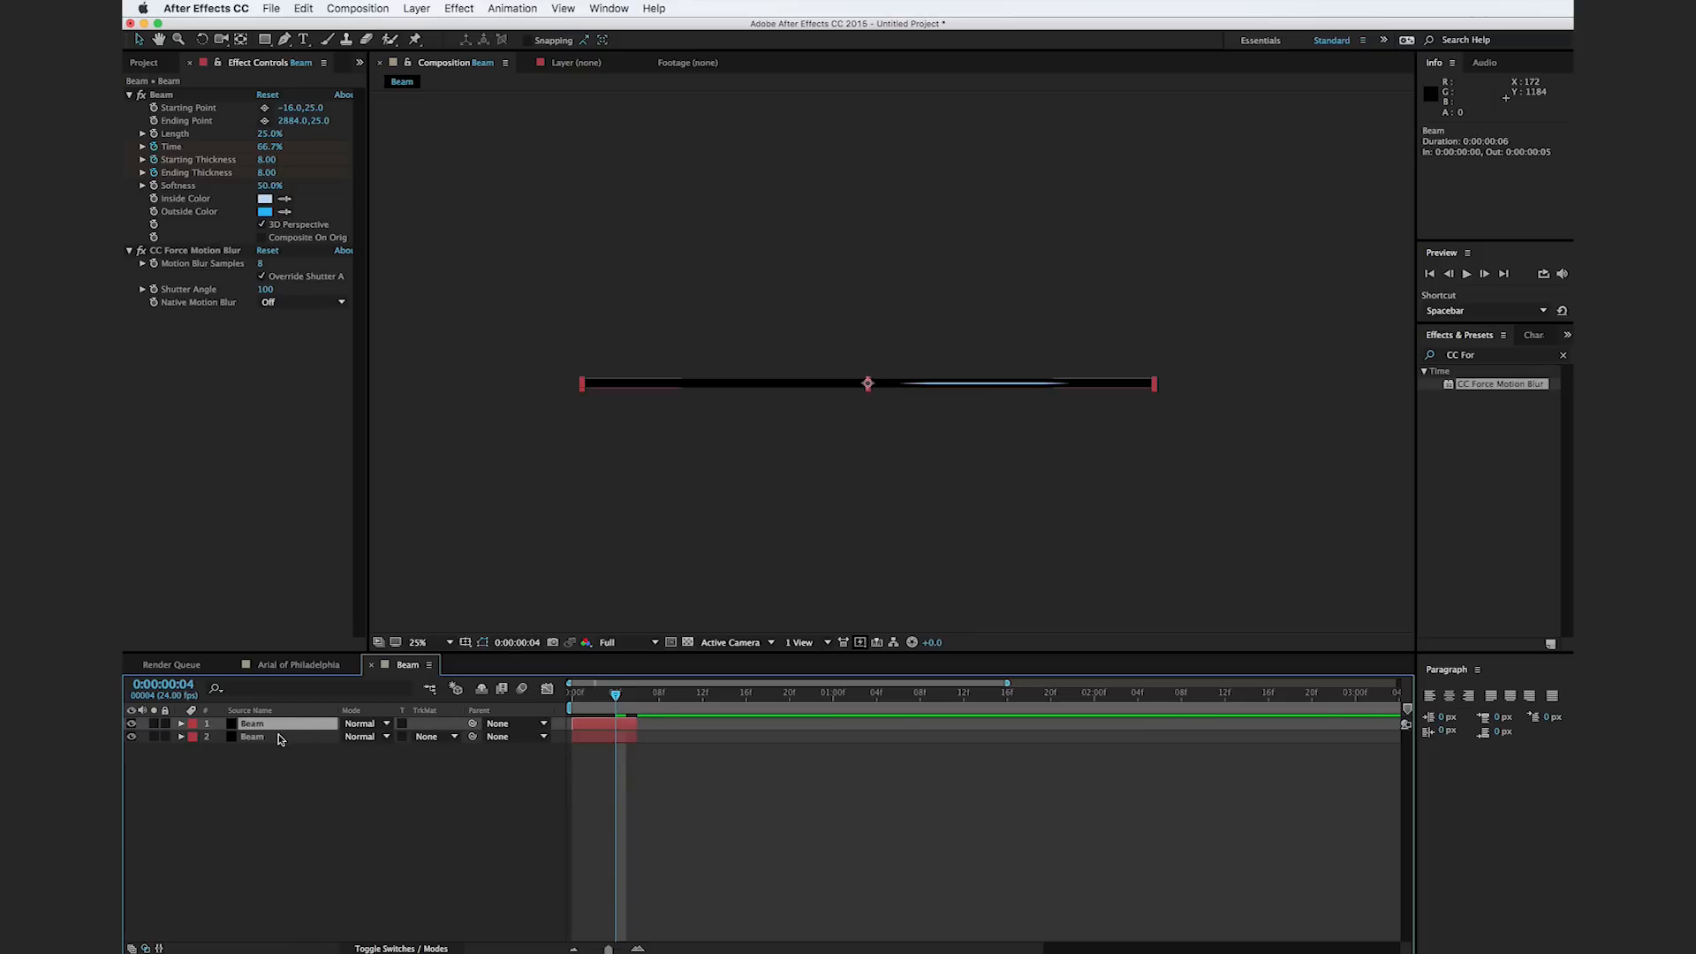
pyautogui.moveTo(638, 739); pyautogui.dragTo(834, 737)
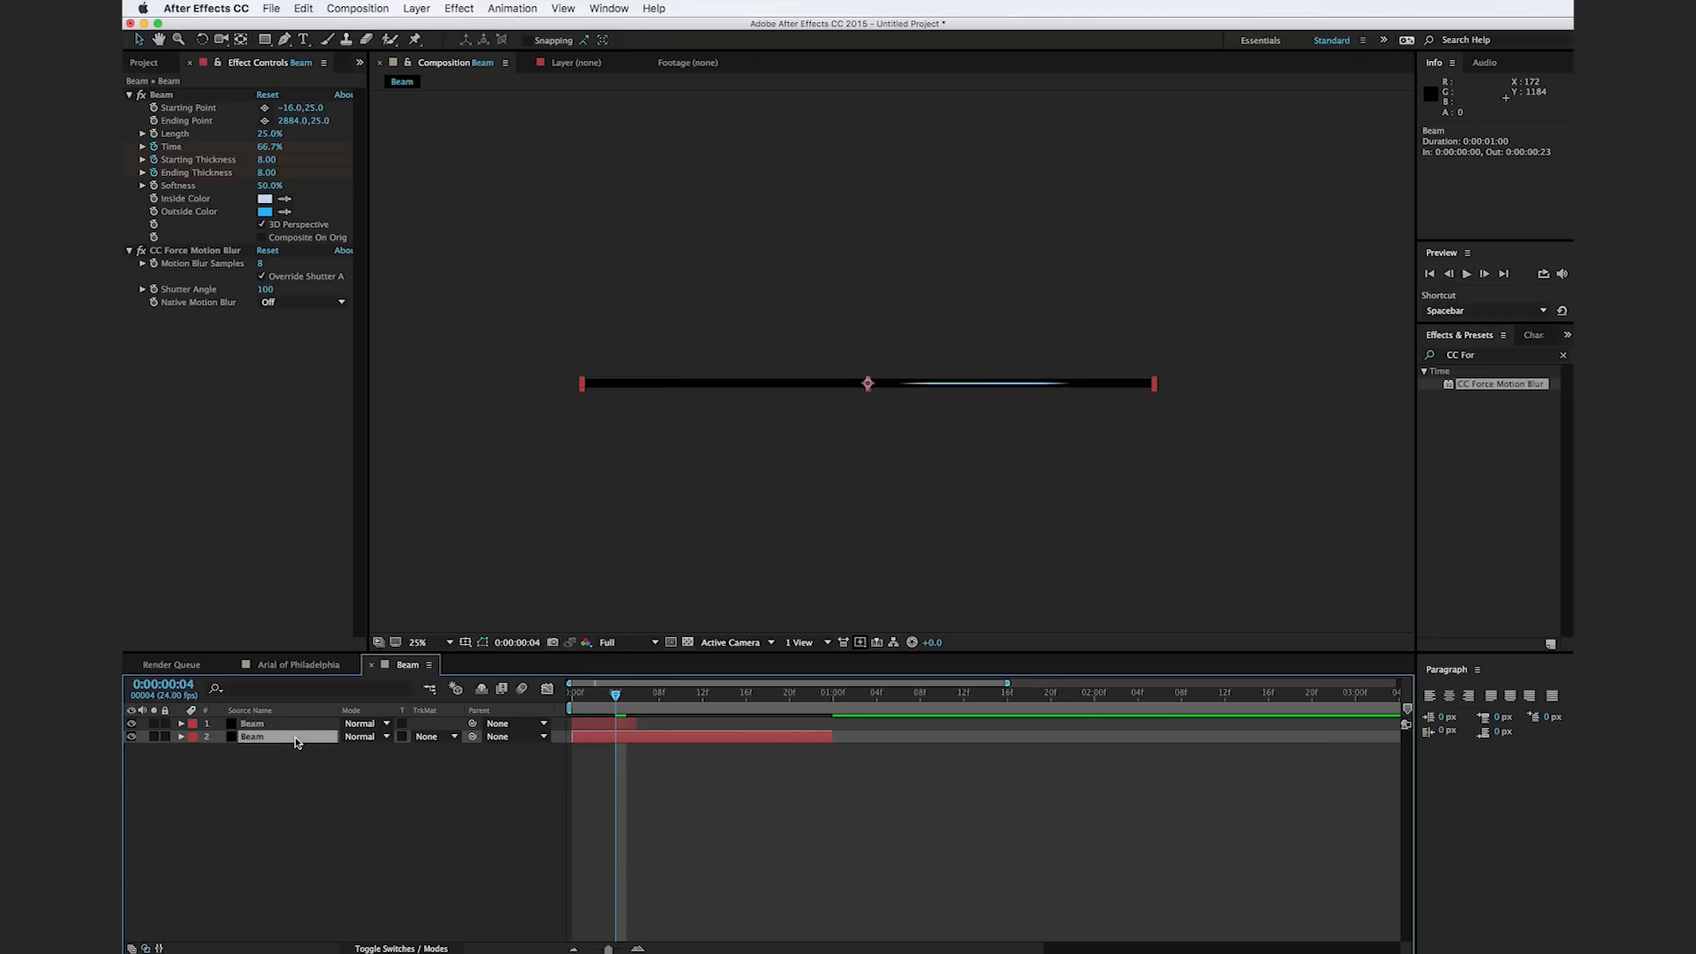
# Step: Rename the lower, extended beam copy as Vapor Layer
pyautogui.press('Return')
pyautogui.write('Vapor Layer')
pyautogui.click(326, 828)
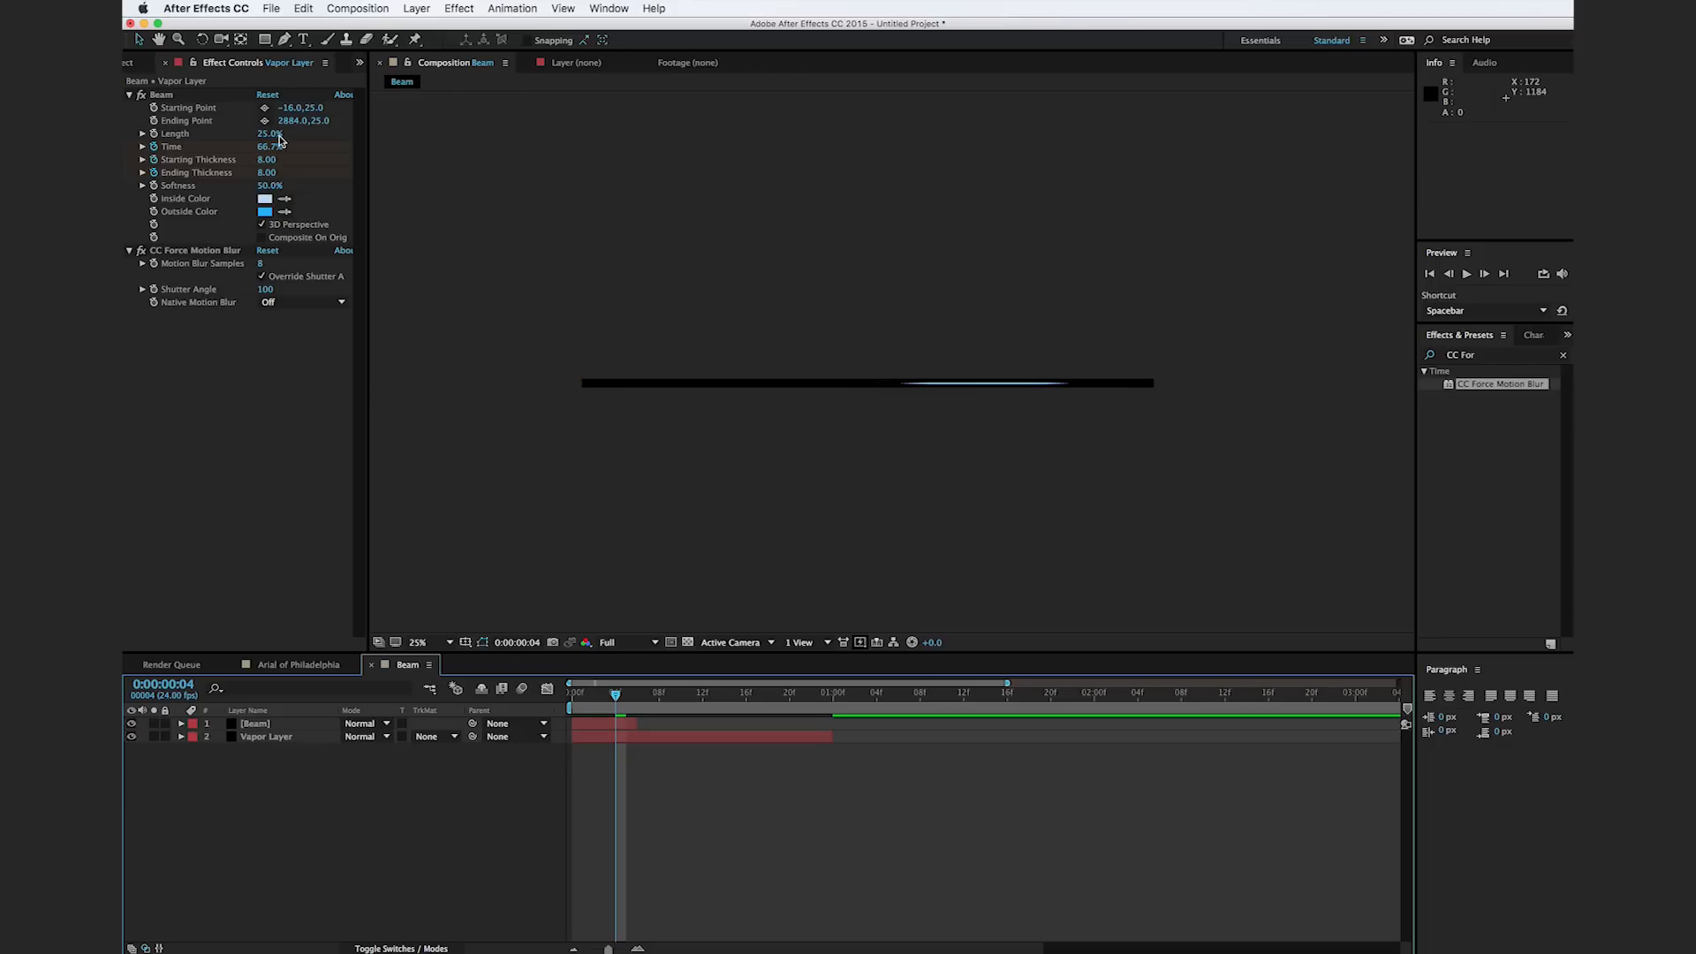
# Step: Set the Vapor Layer beam's Length to 100%, remove its Time keyframes and fix Time at 50%
pyautogui.click(262, 134)
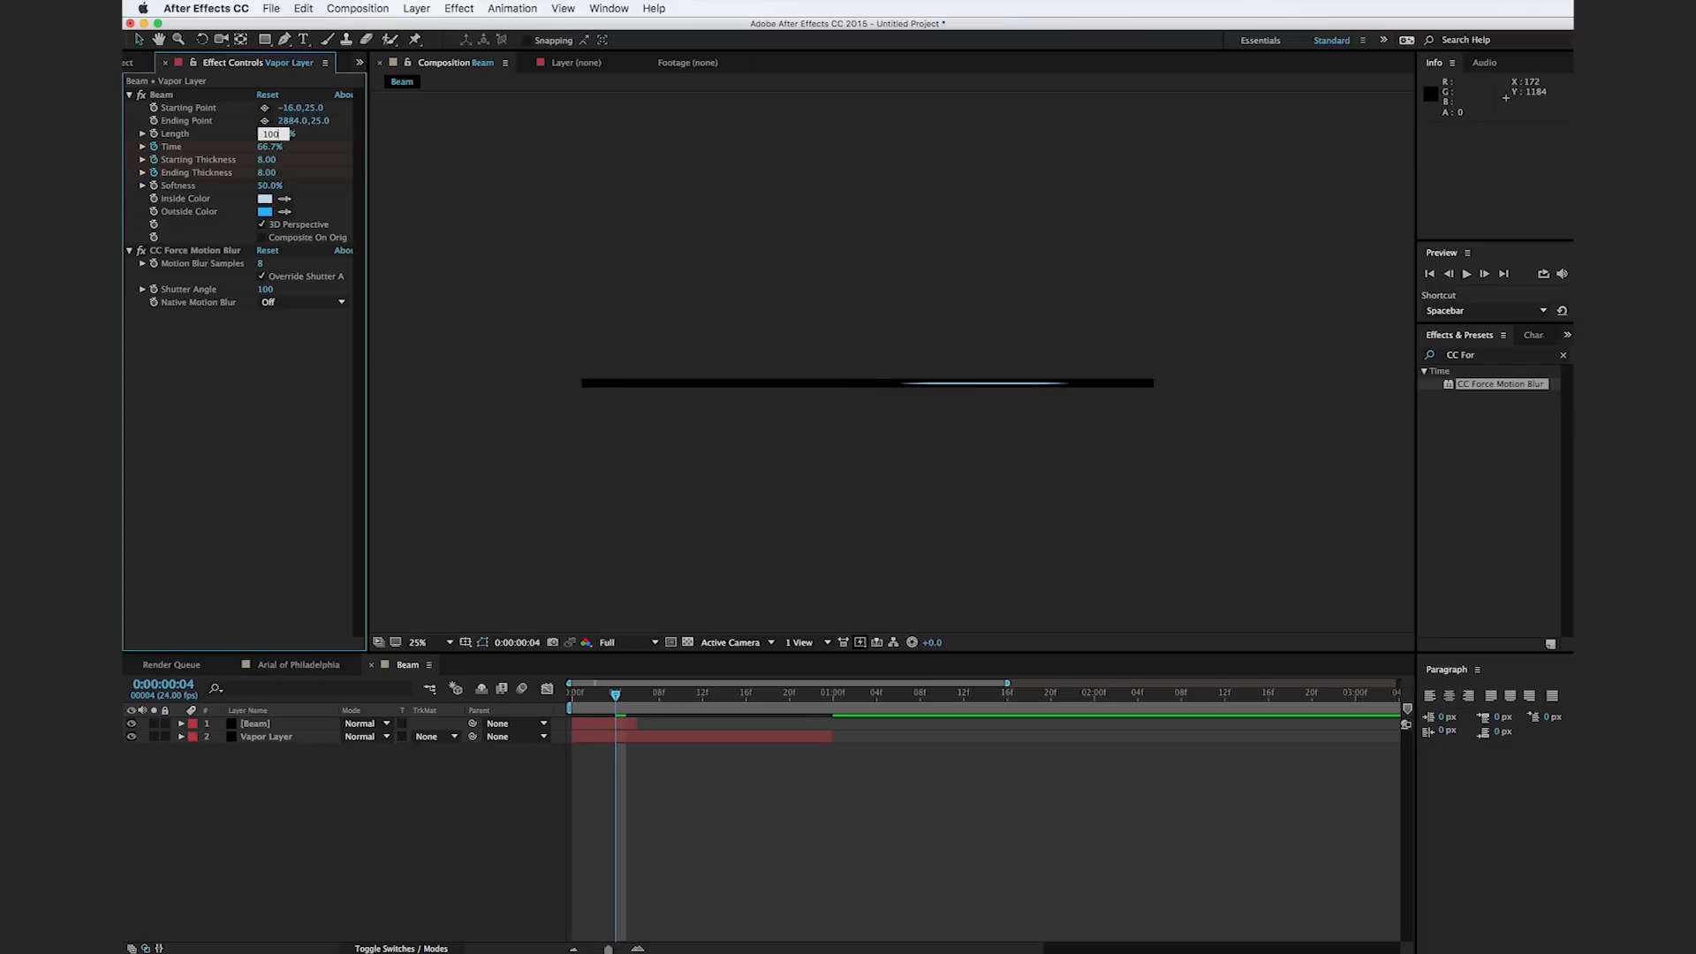
pyautogui.press('Return')
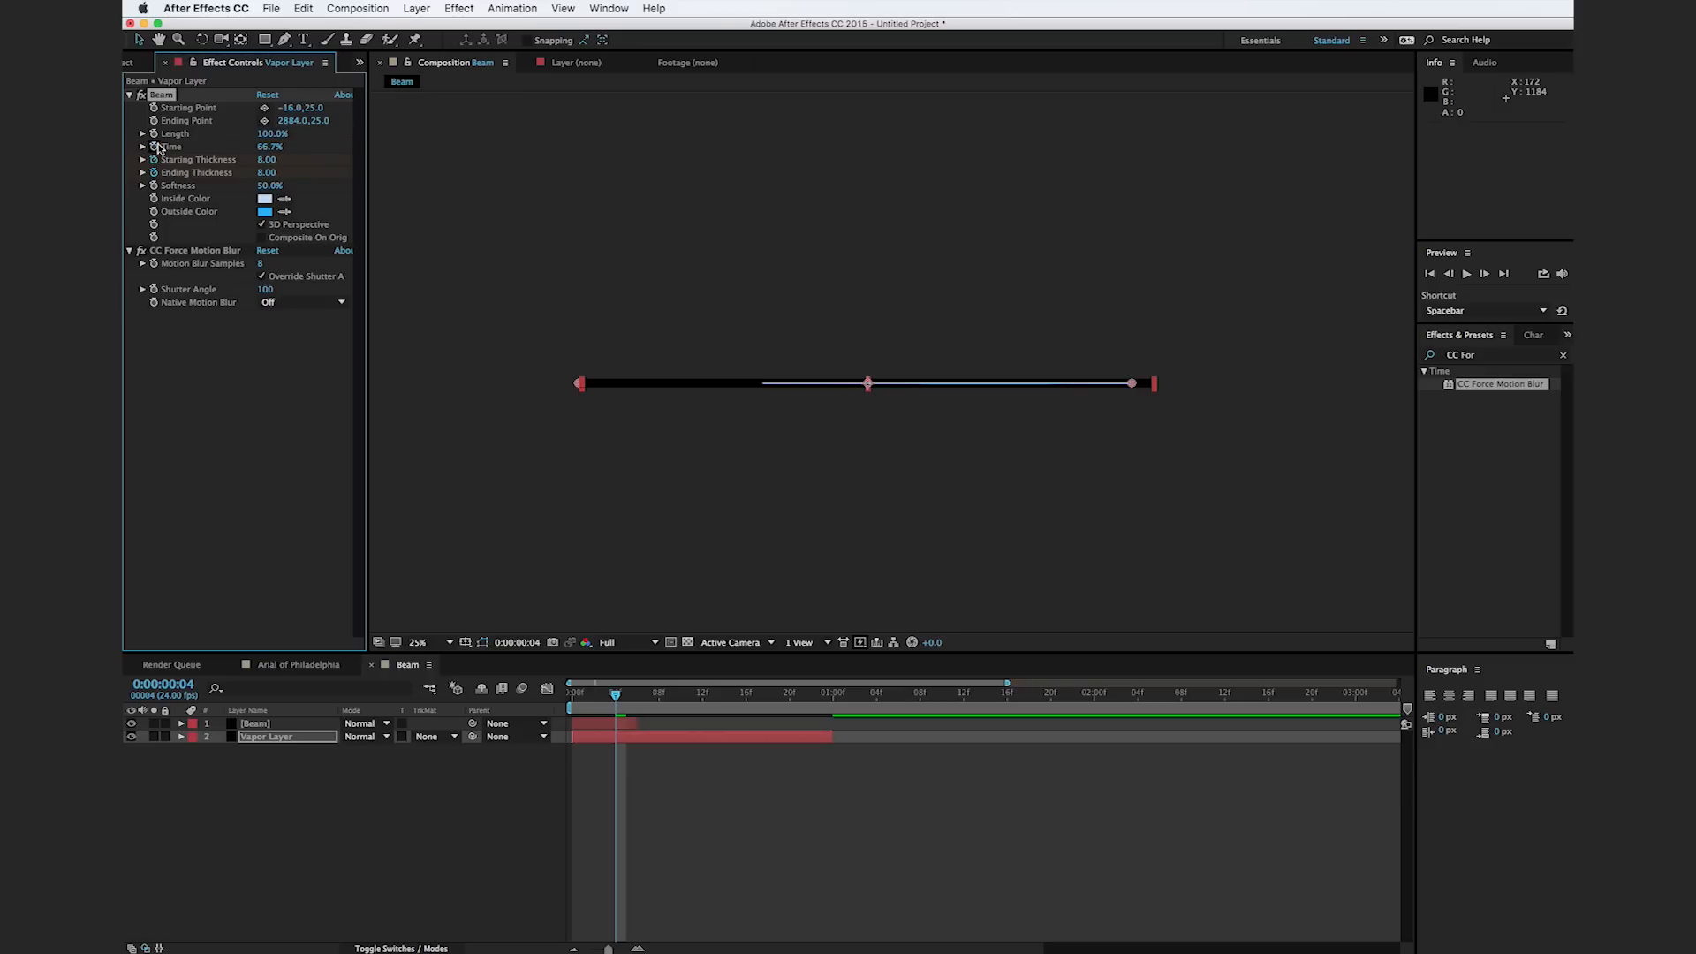
pyautogui.click(263, 147)
pyautogui.write('50')
pyautogui.press('Return')
pyautogui.click(597, 448)
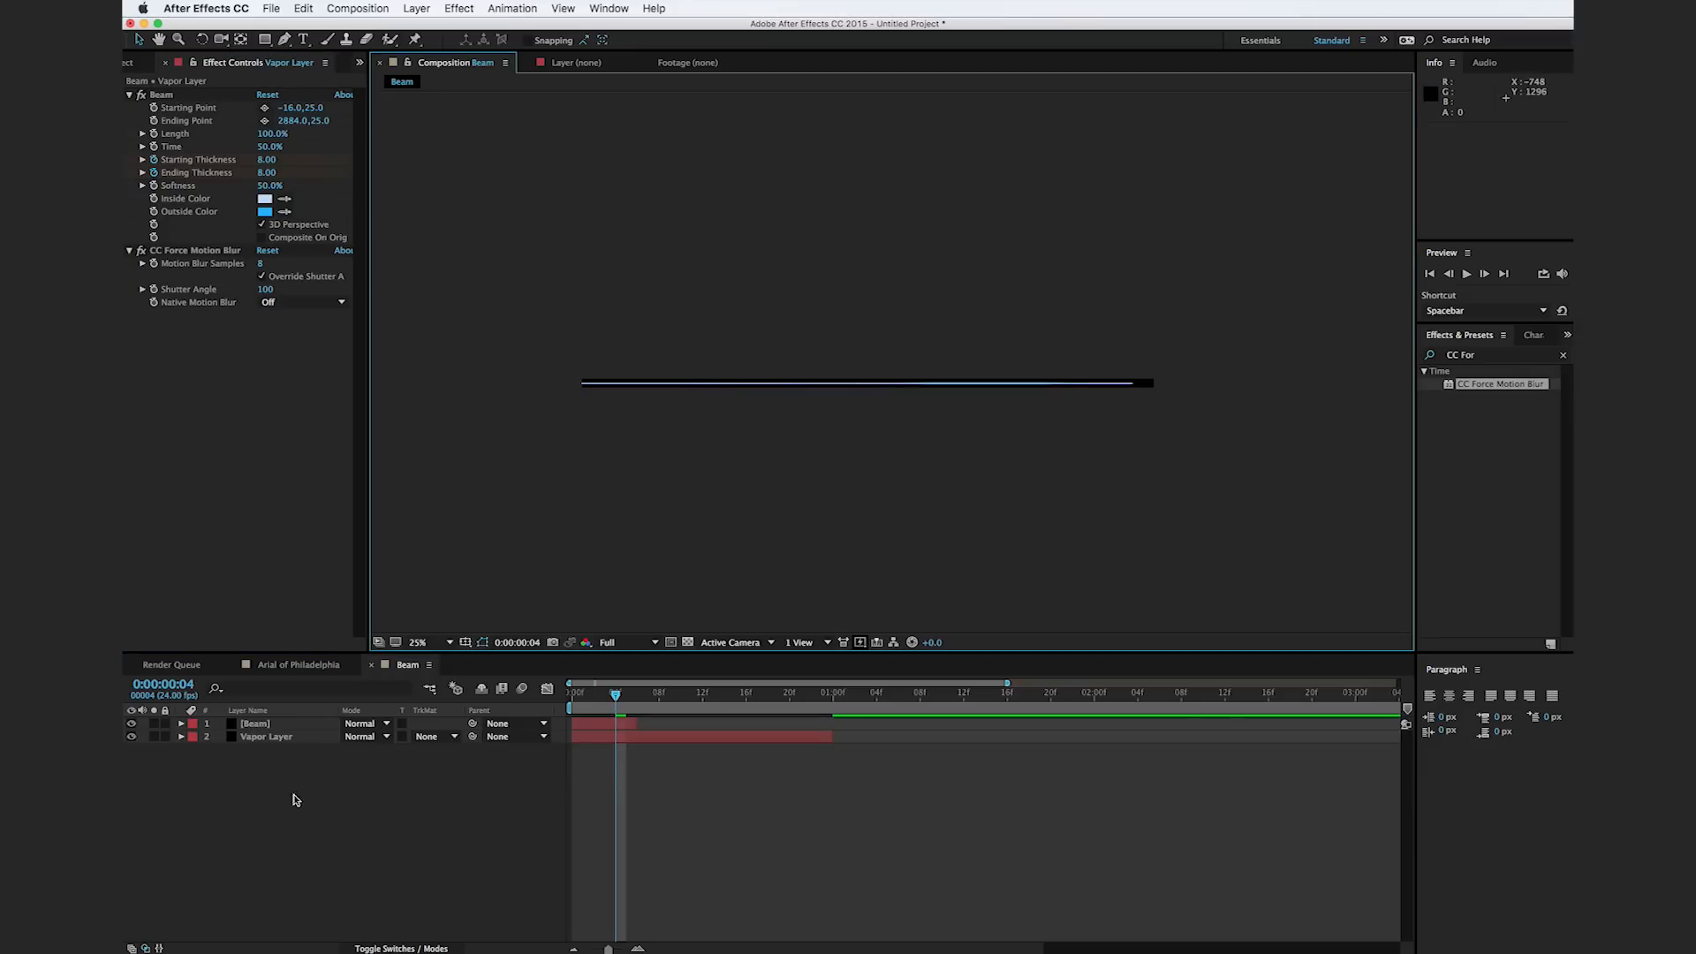
# Step: Set both the Inside Color and Outside Color of the Vapor Layer's beam to white, FFFFFF
pyautogui.click(268, 738)
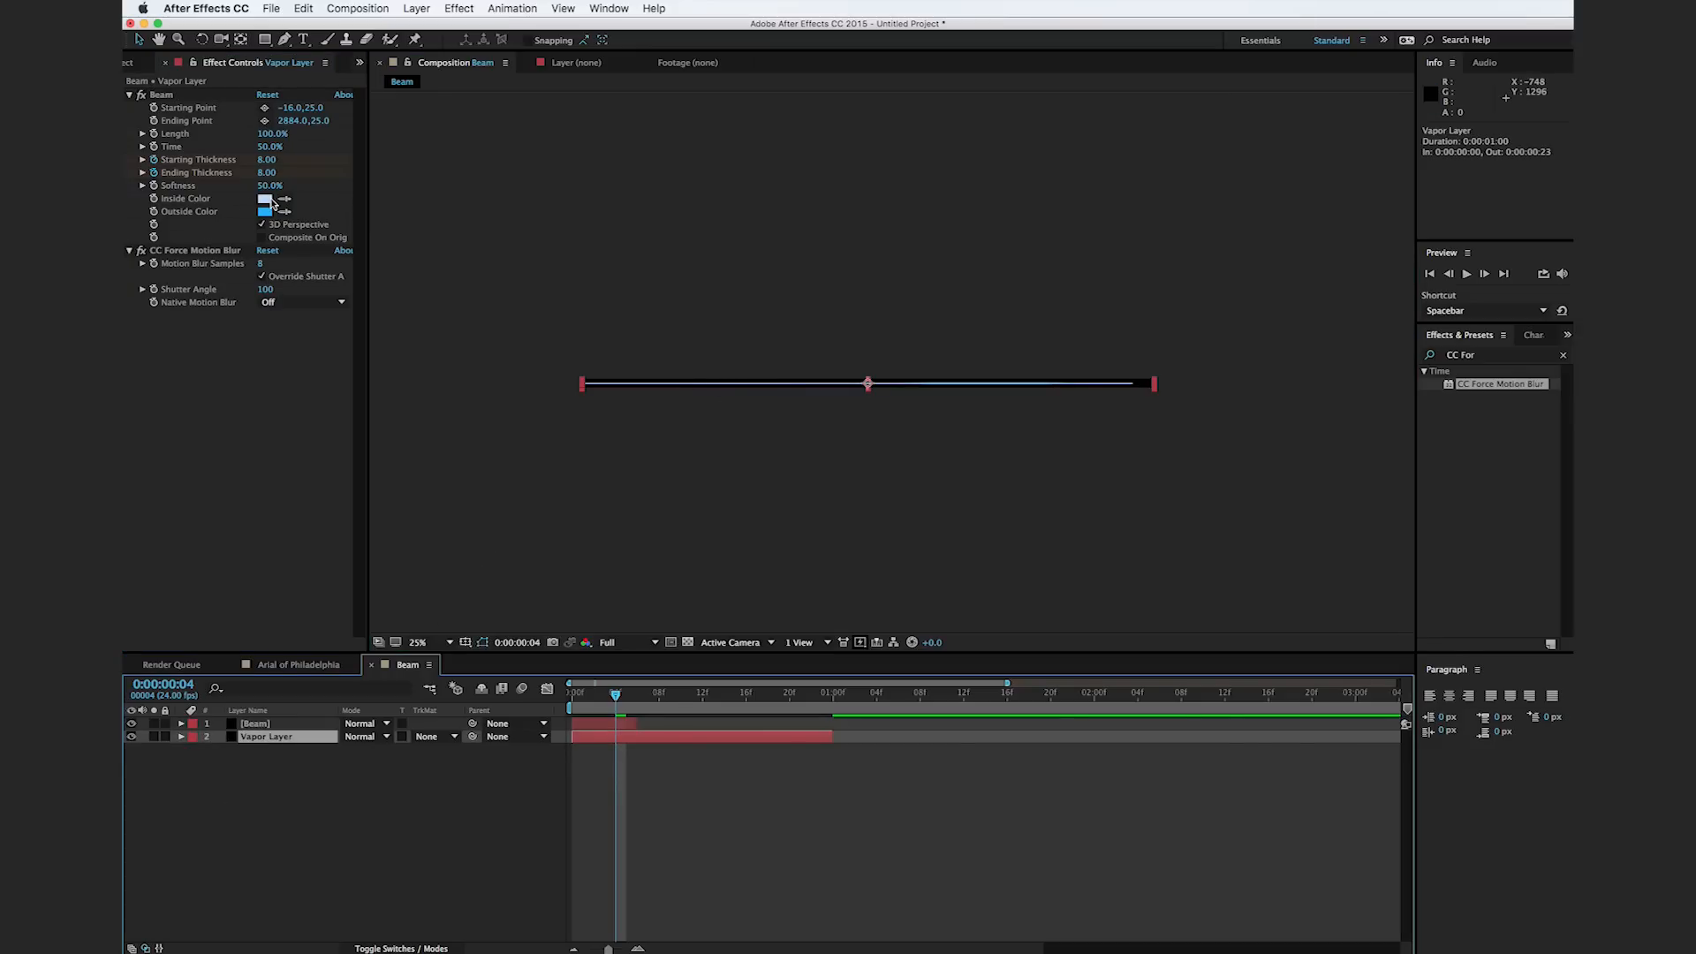
pyautogui.click(266, 200)
pyautogui.write('ffffff')
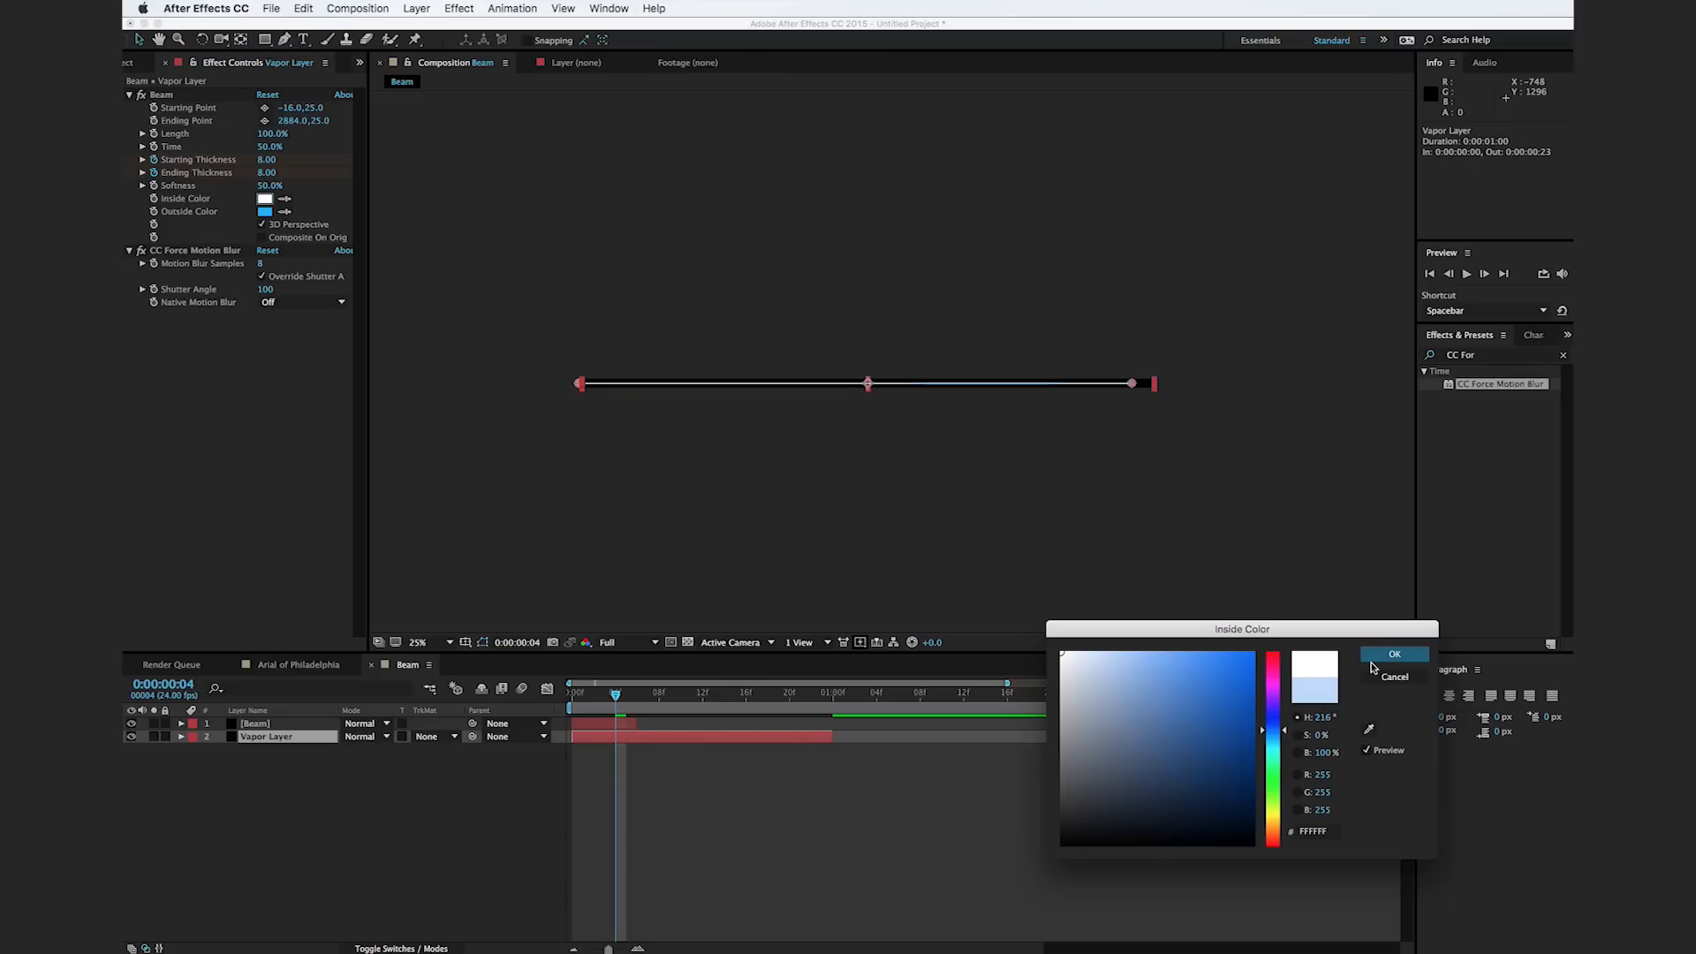
pyautogui.click(1395, 654)
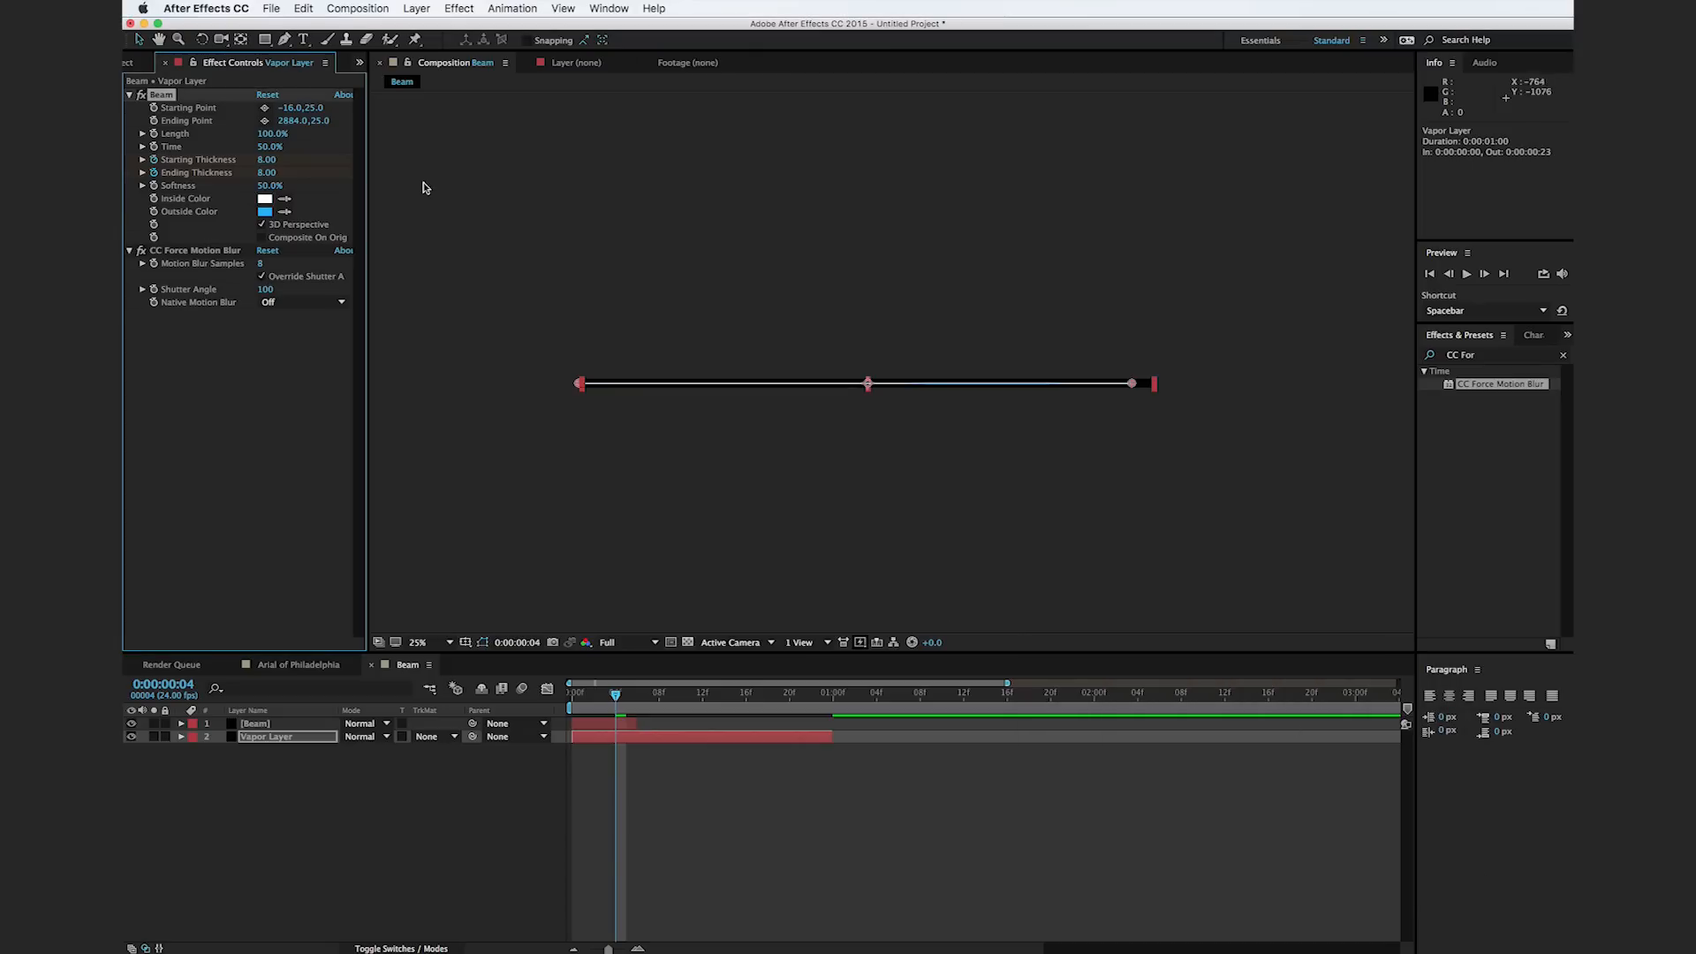
pyautogui.click(265, 212)
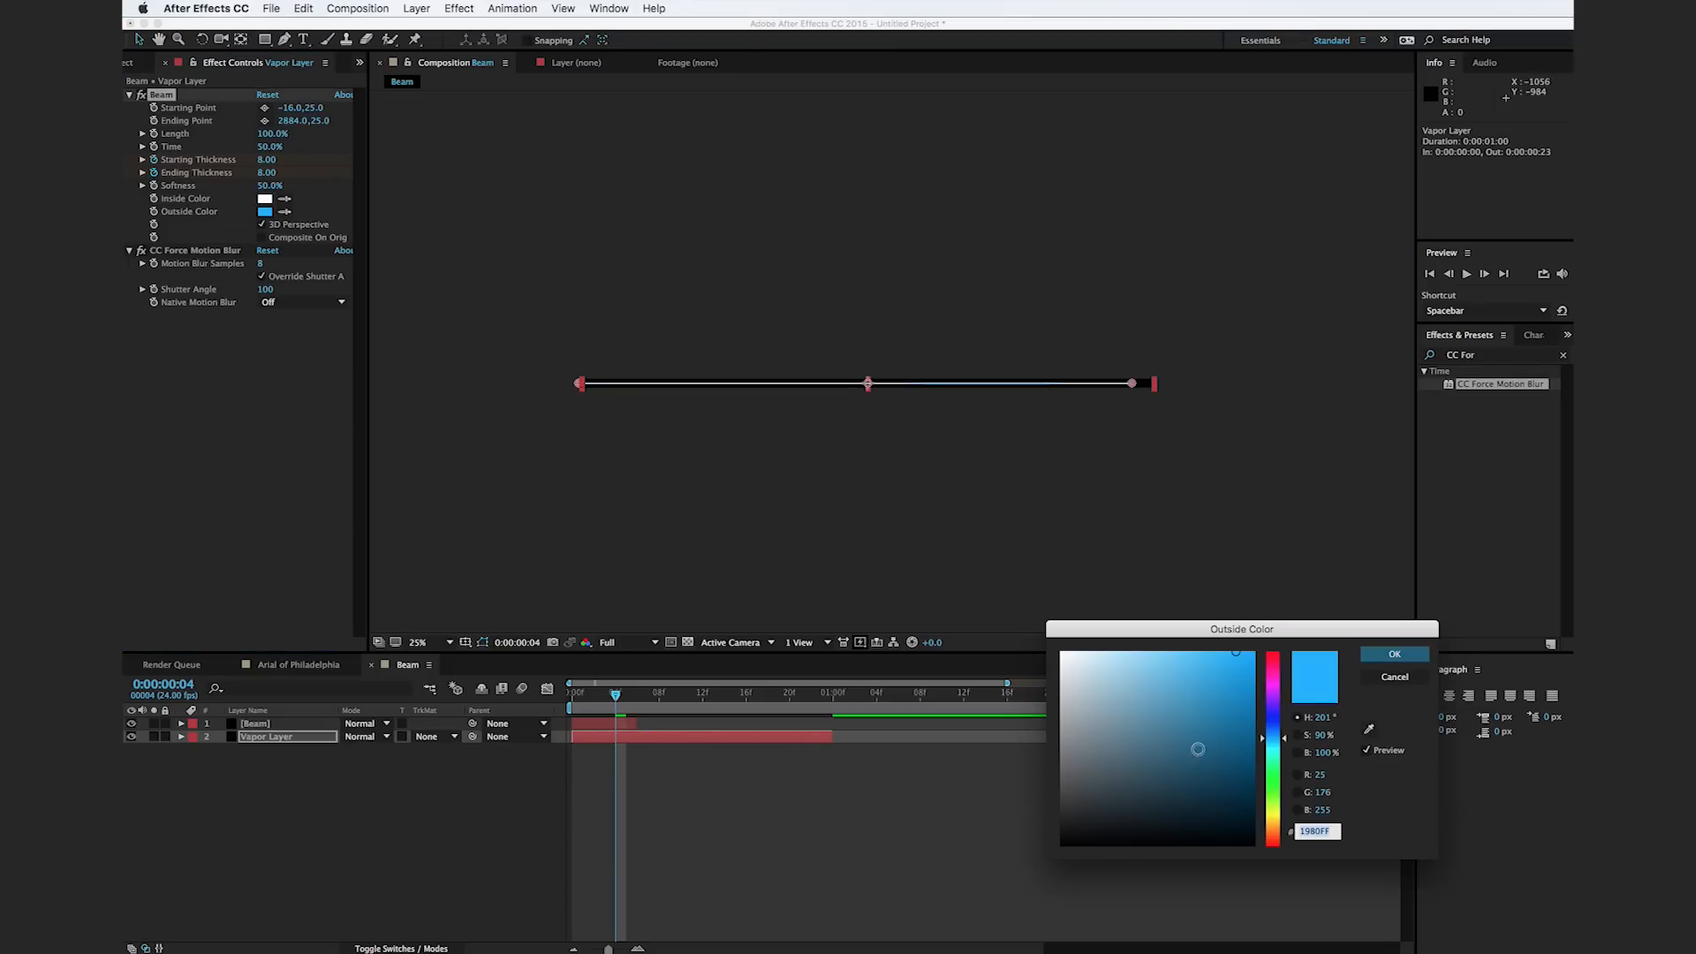
pyautogui.write('ffffff')
pyautogui.click(1374, 658)
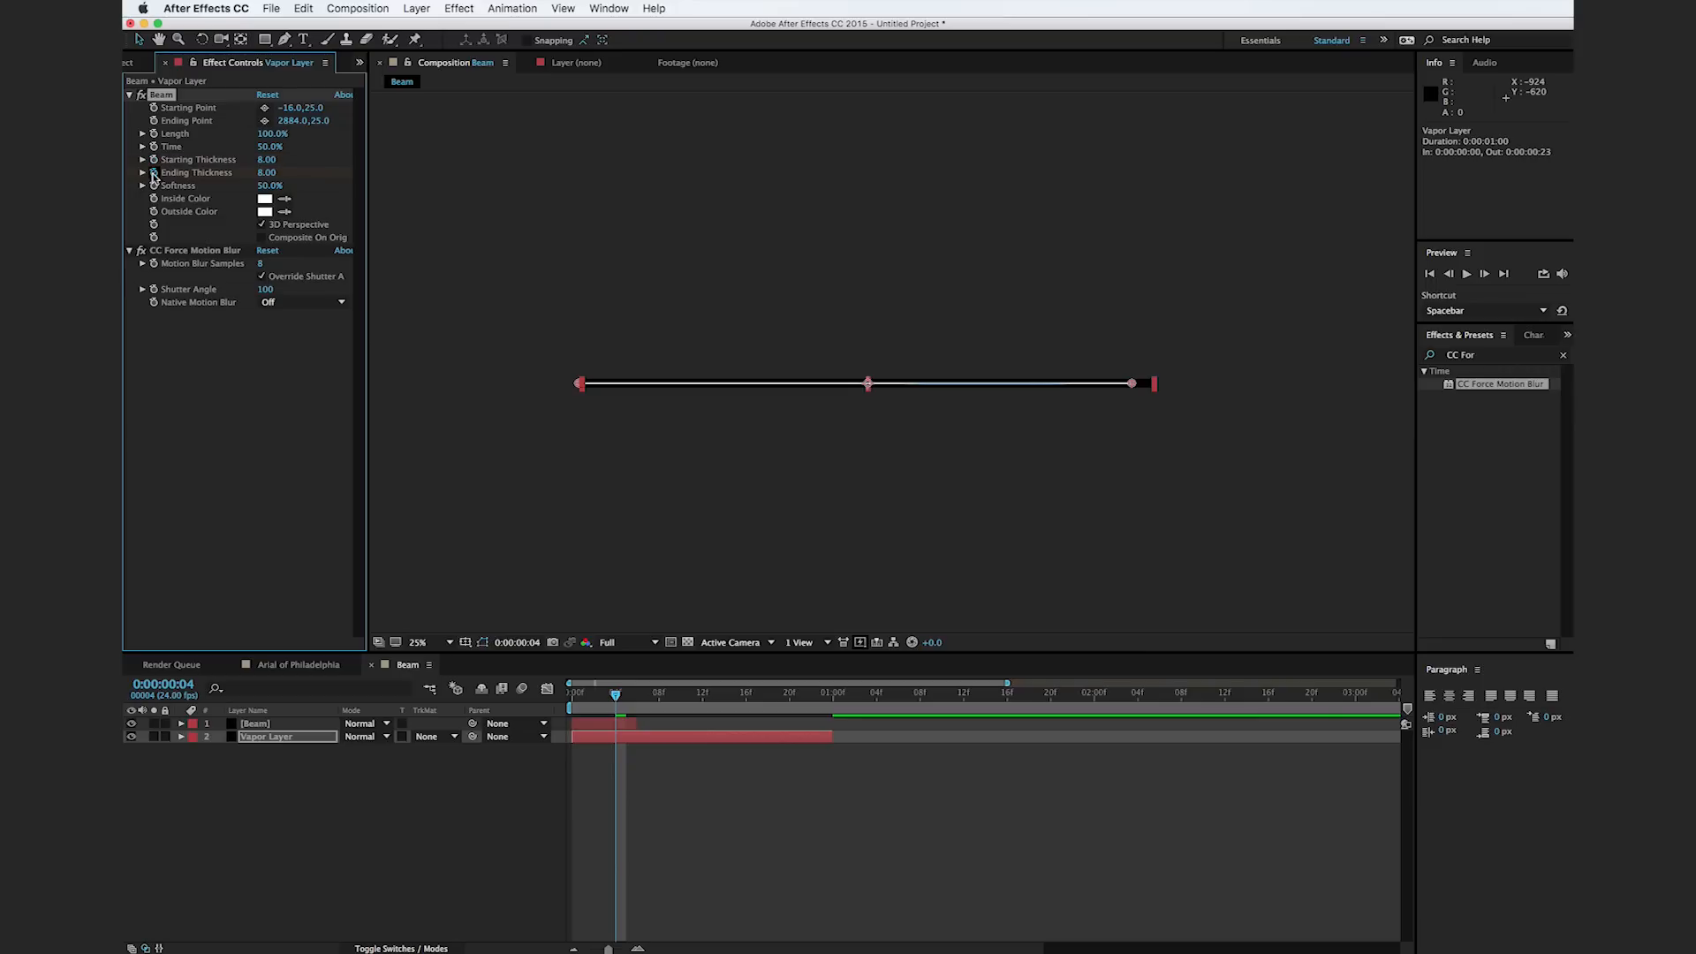
# Step: Set the Vapor Layer's opacity to 10% so the white trail sits faintly behind the blue beam
pyautogui.press('t')
pyautogui.click(354, 750)
pyautogui.click(303, 773)
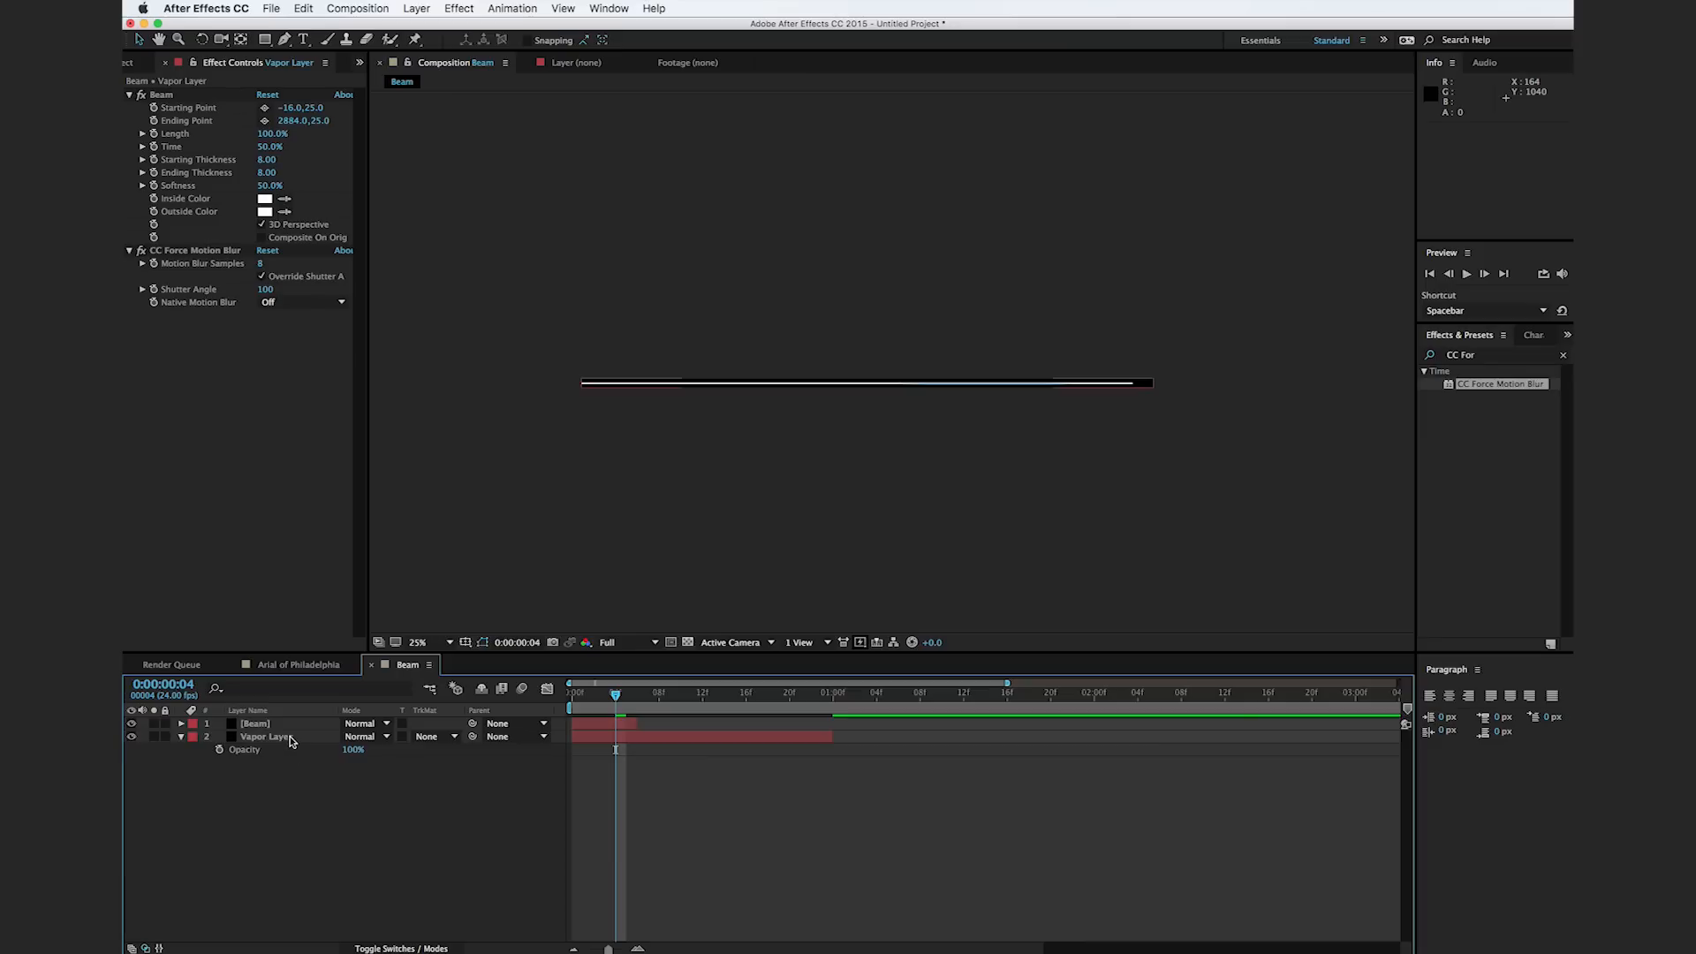
pyautogui.click(287, 739)
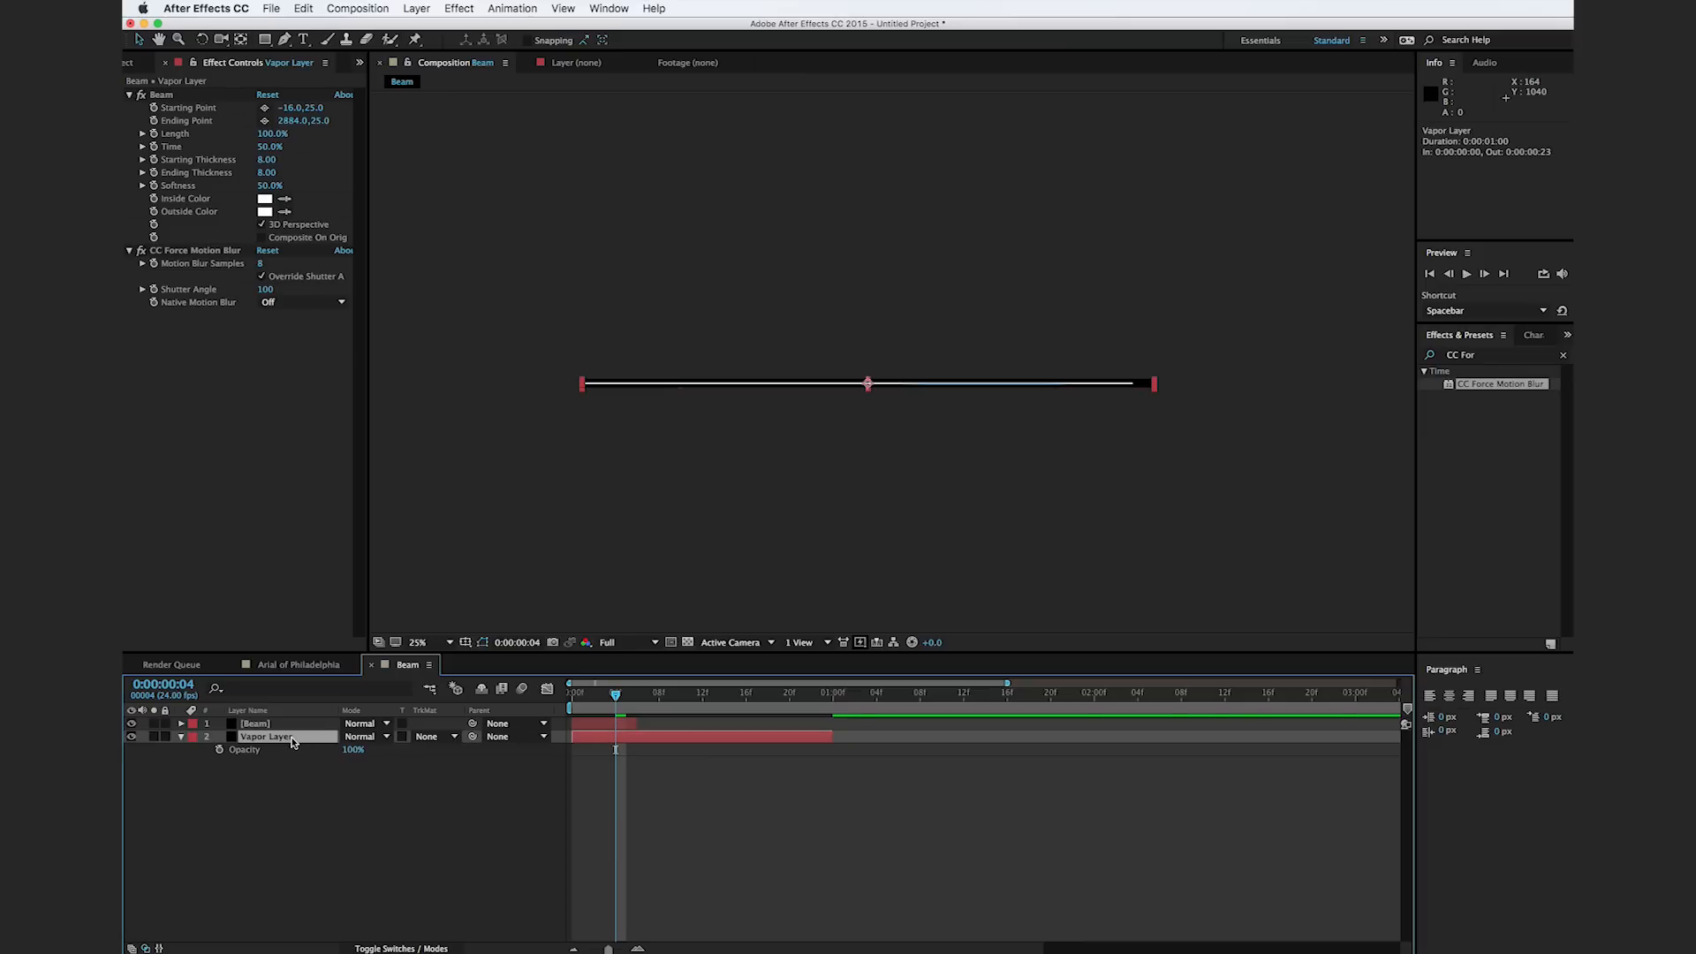
pyautogui.click(355, 751)
pyautogui.write('10')
pyautogui.click(616, 750)
pyautogui.click(998, 484)
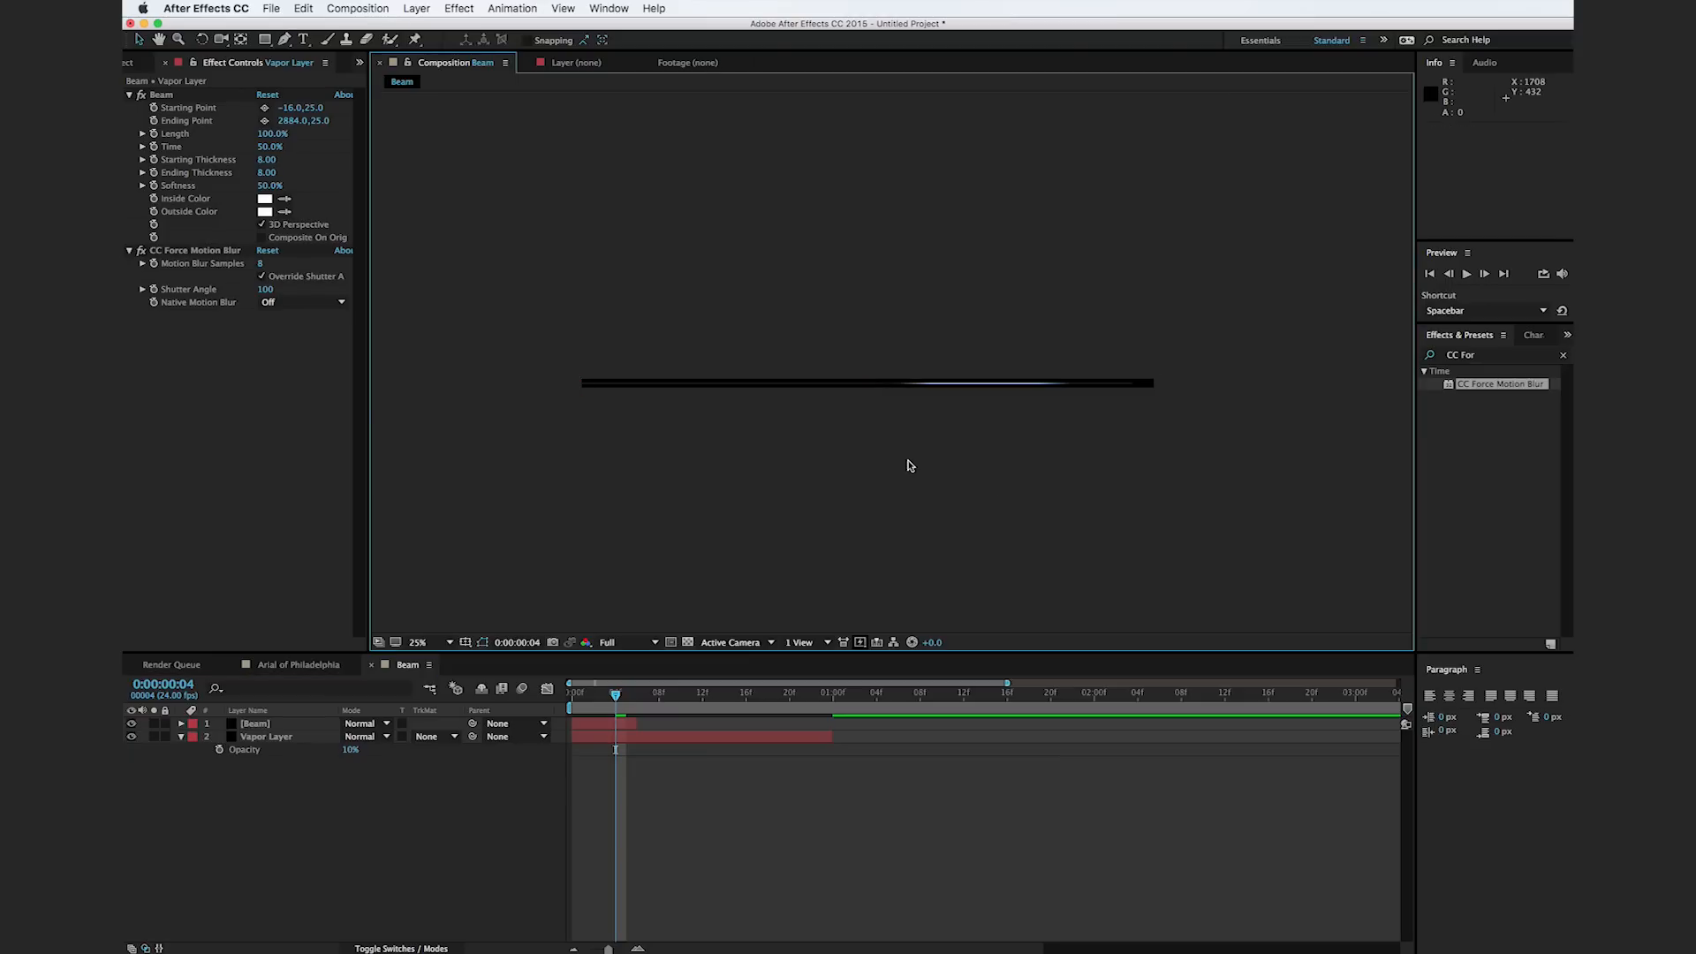
pyautogui.press('.')
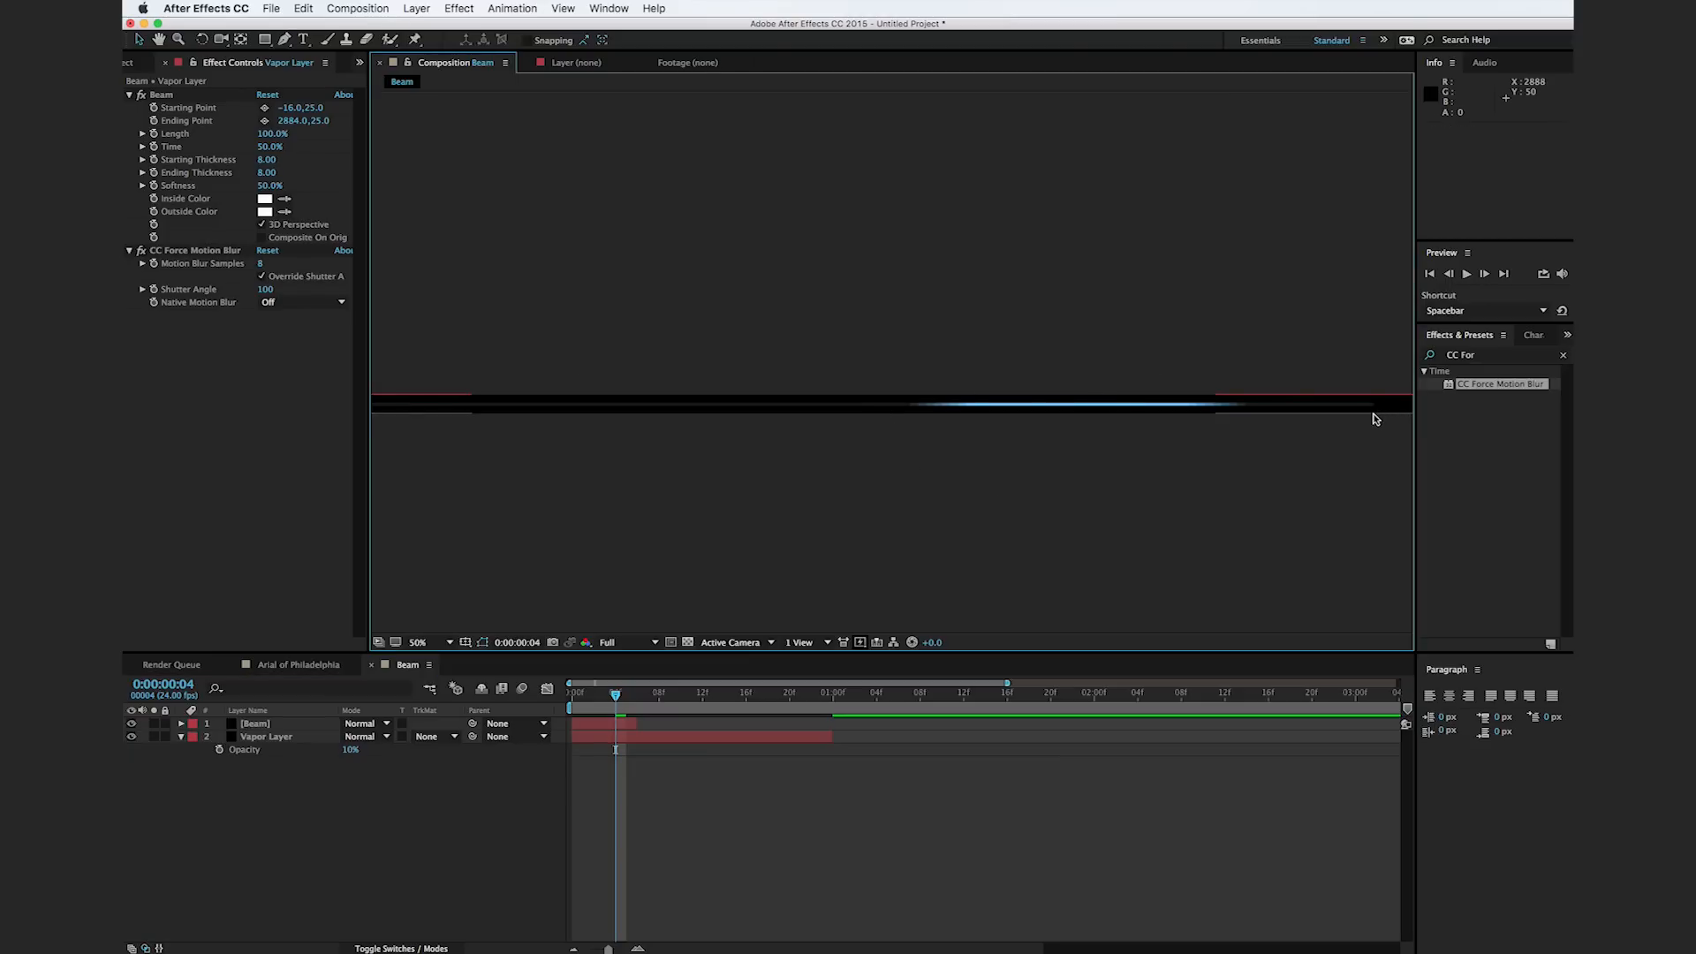
pyautogui.press(',')
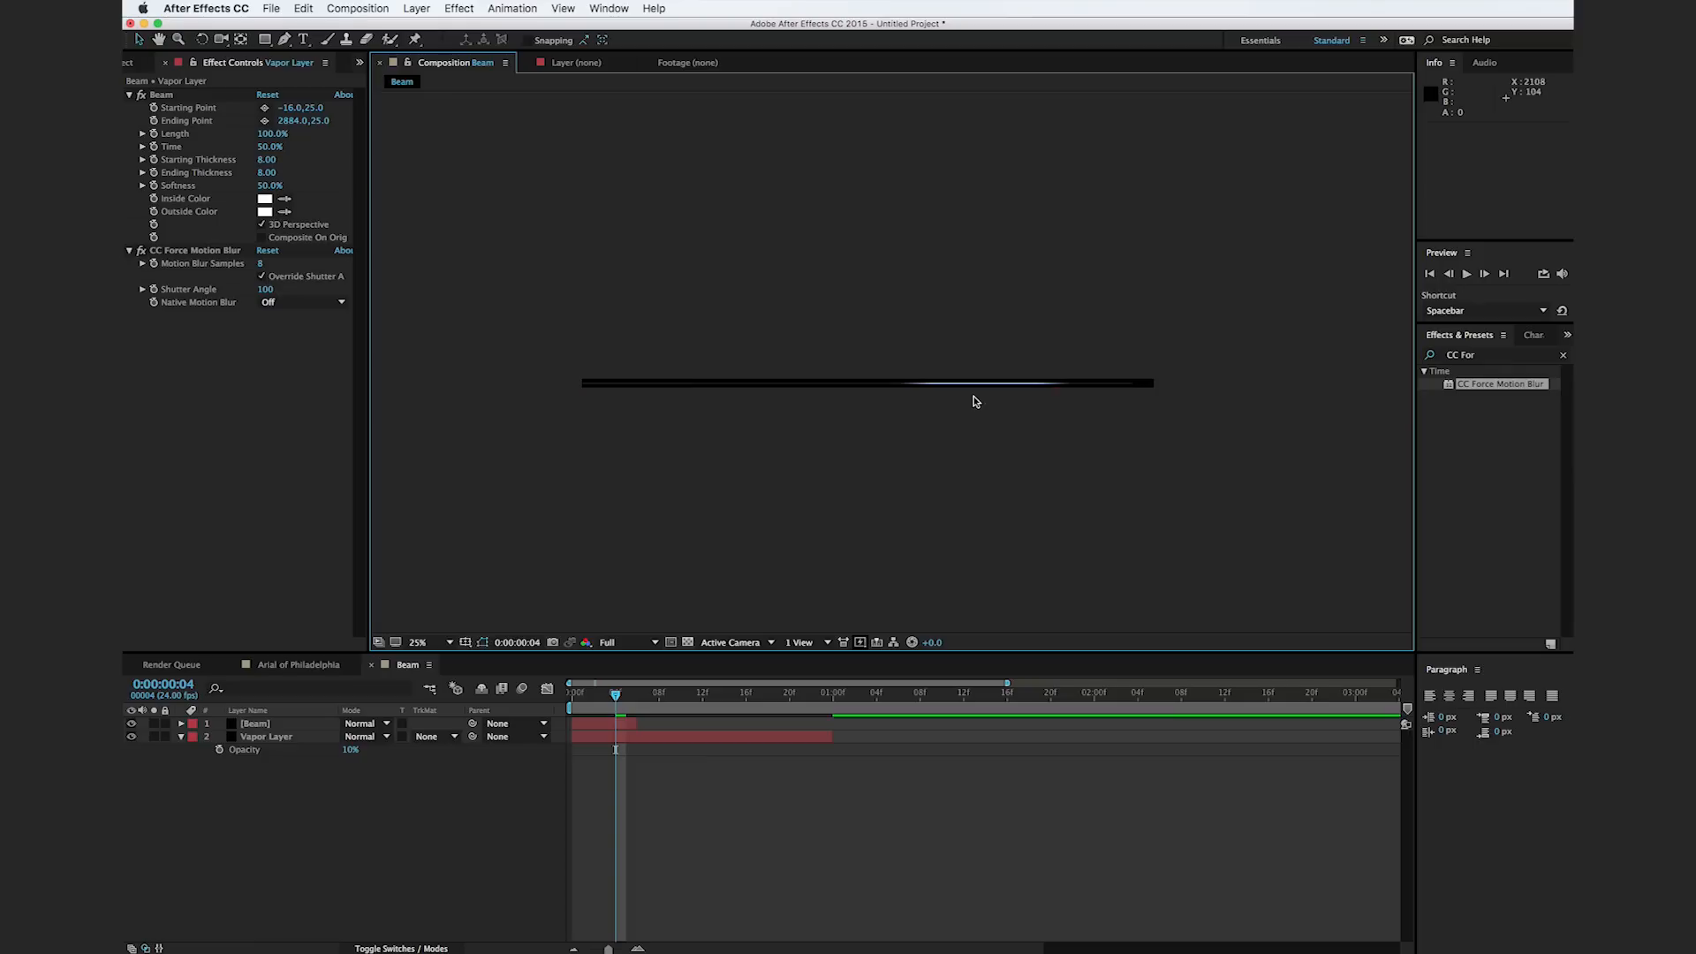
# Step: Draw a rectangular mask on the Vapor Layer just outside the beam's left end at frame 0 and keyframe its Mask Path
pyautogui.click(292, 738)
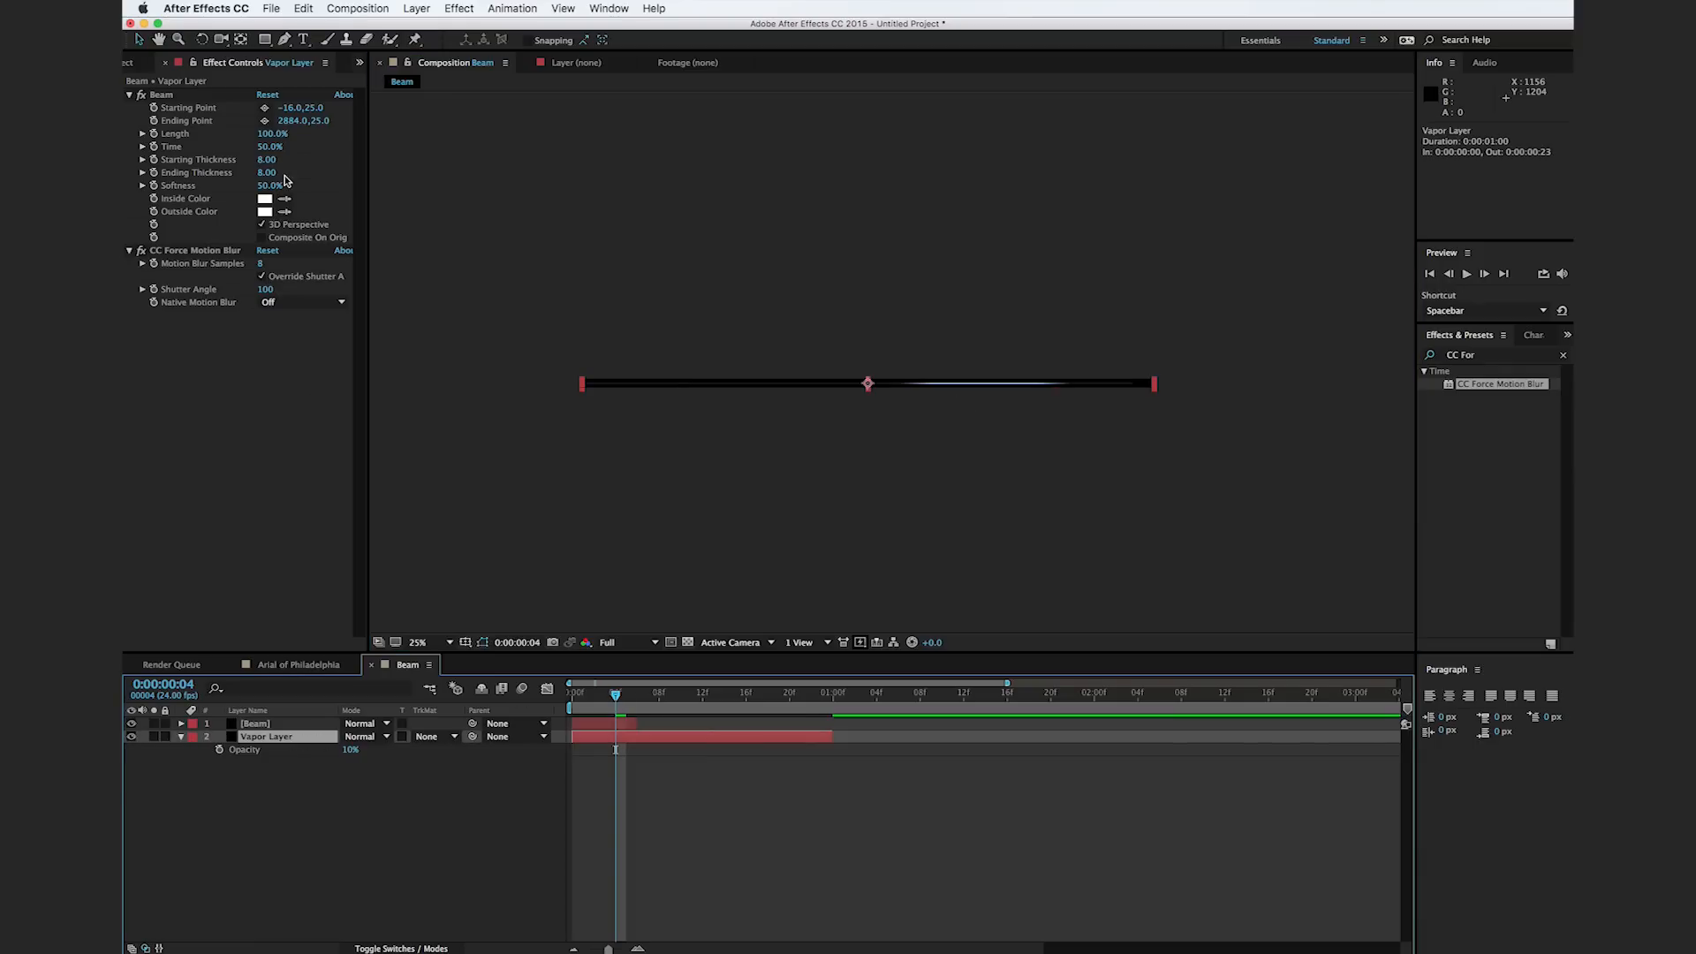
pyautogui.click(265, 42)
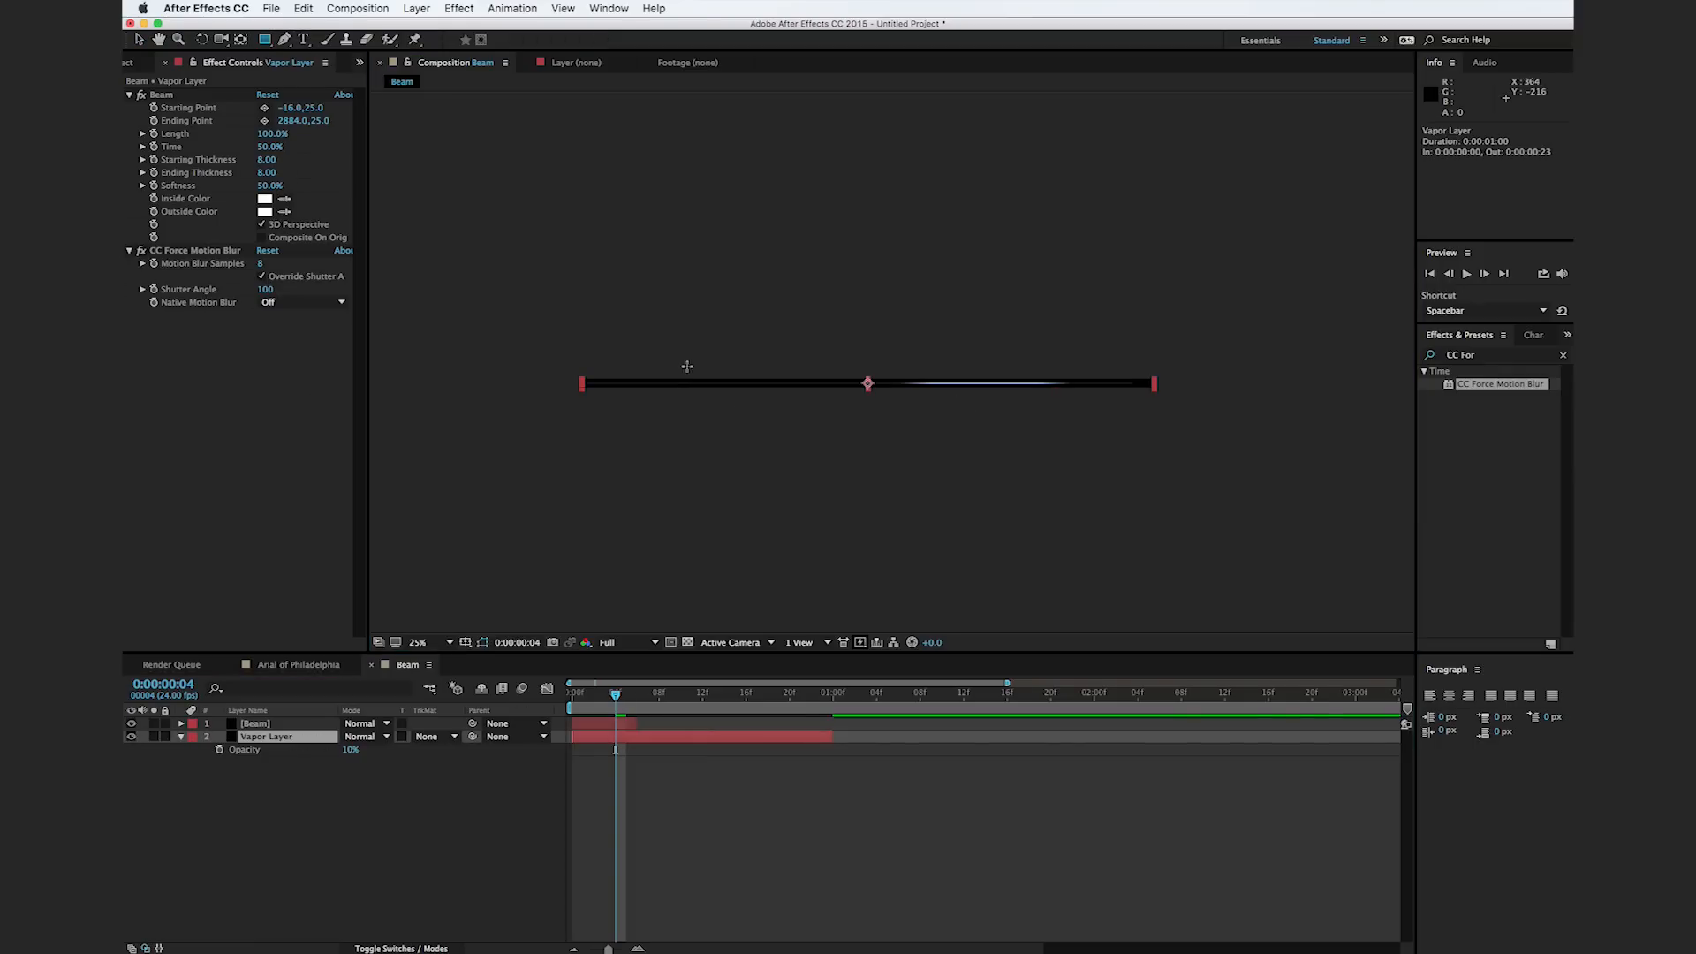
pyautogui.moveTo(591, 698); pyautogui.dragTo(570, 698)
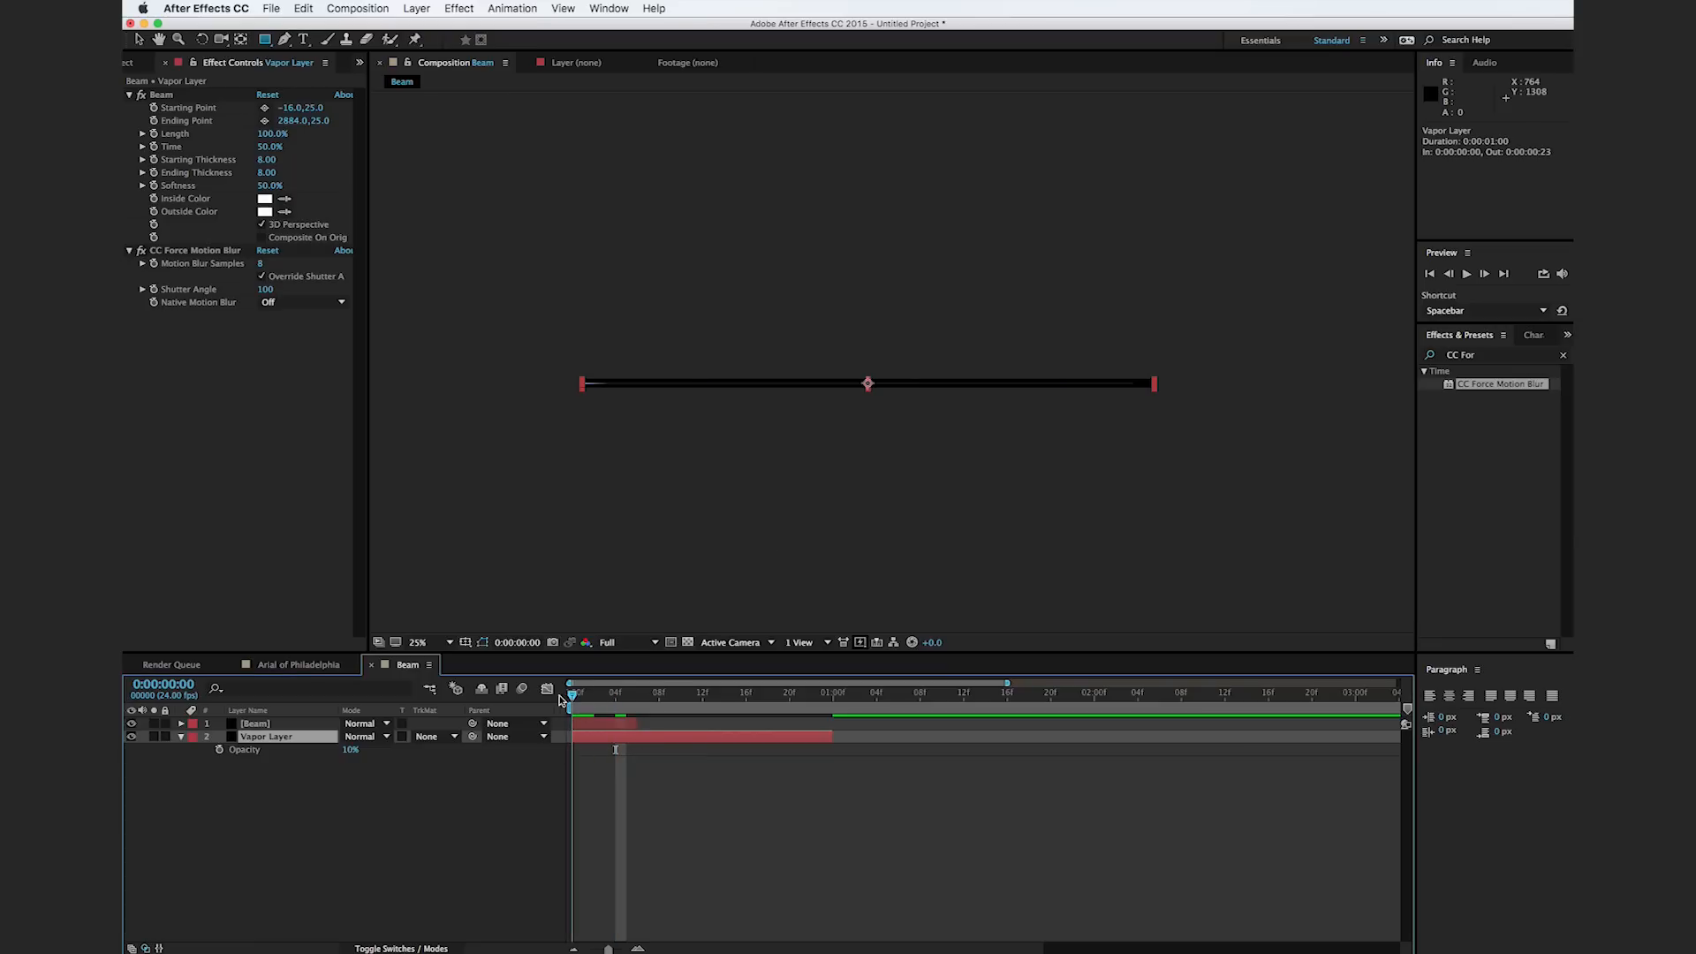
pyautogui.moveTo(496, 349); pyautogui.dragTo(578, 430)
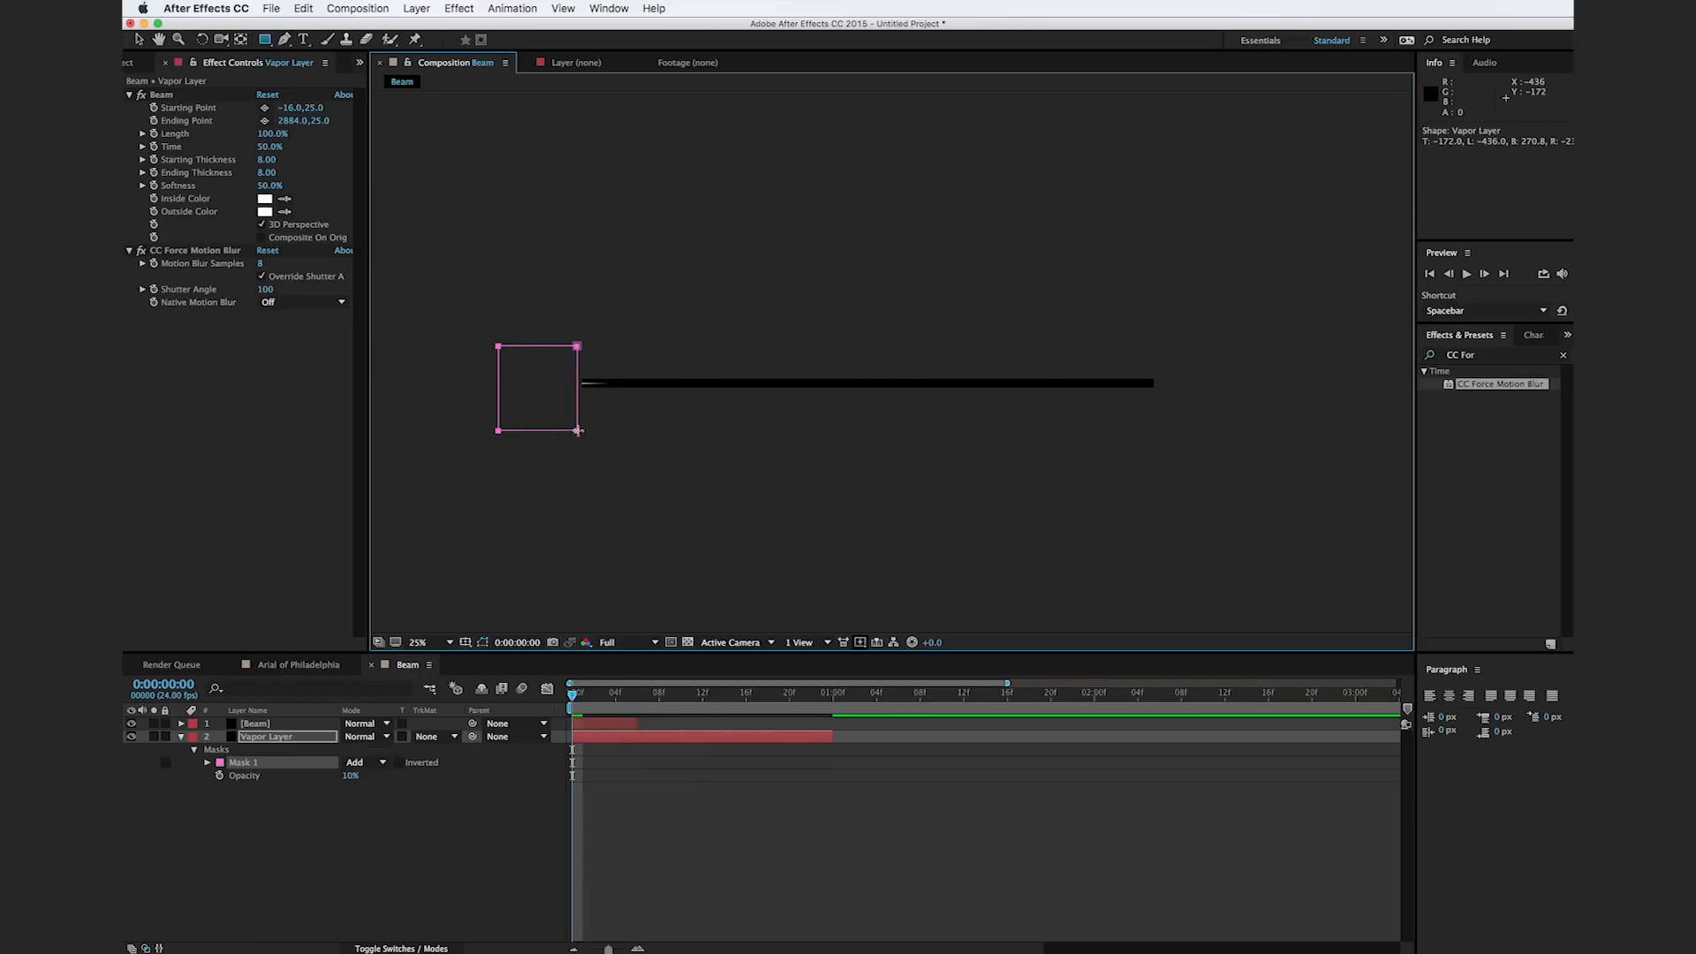
pyautogui.click(206, 764)
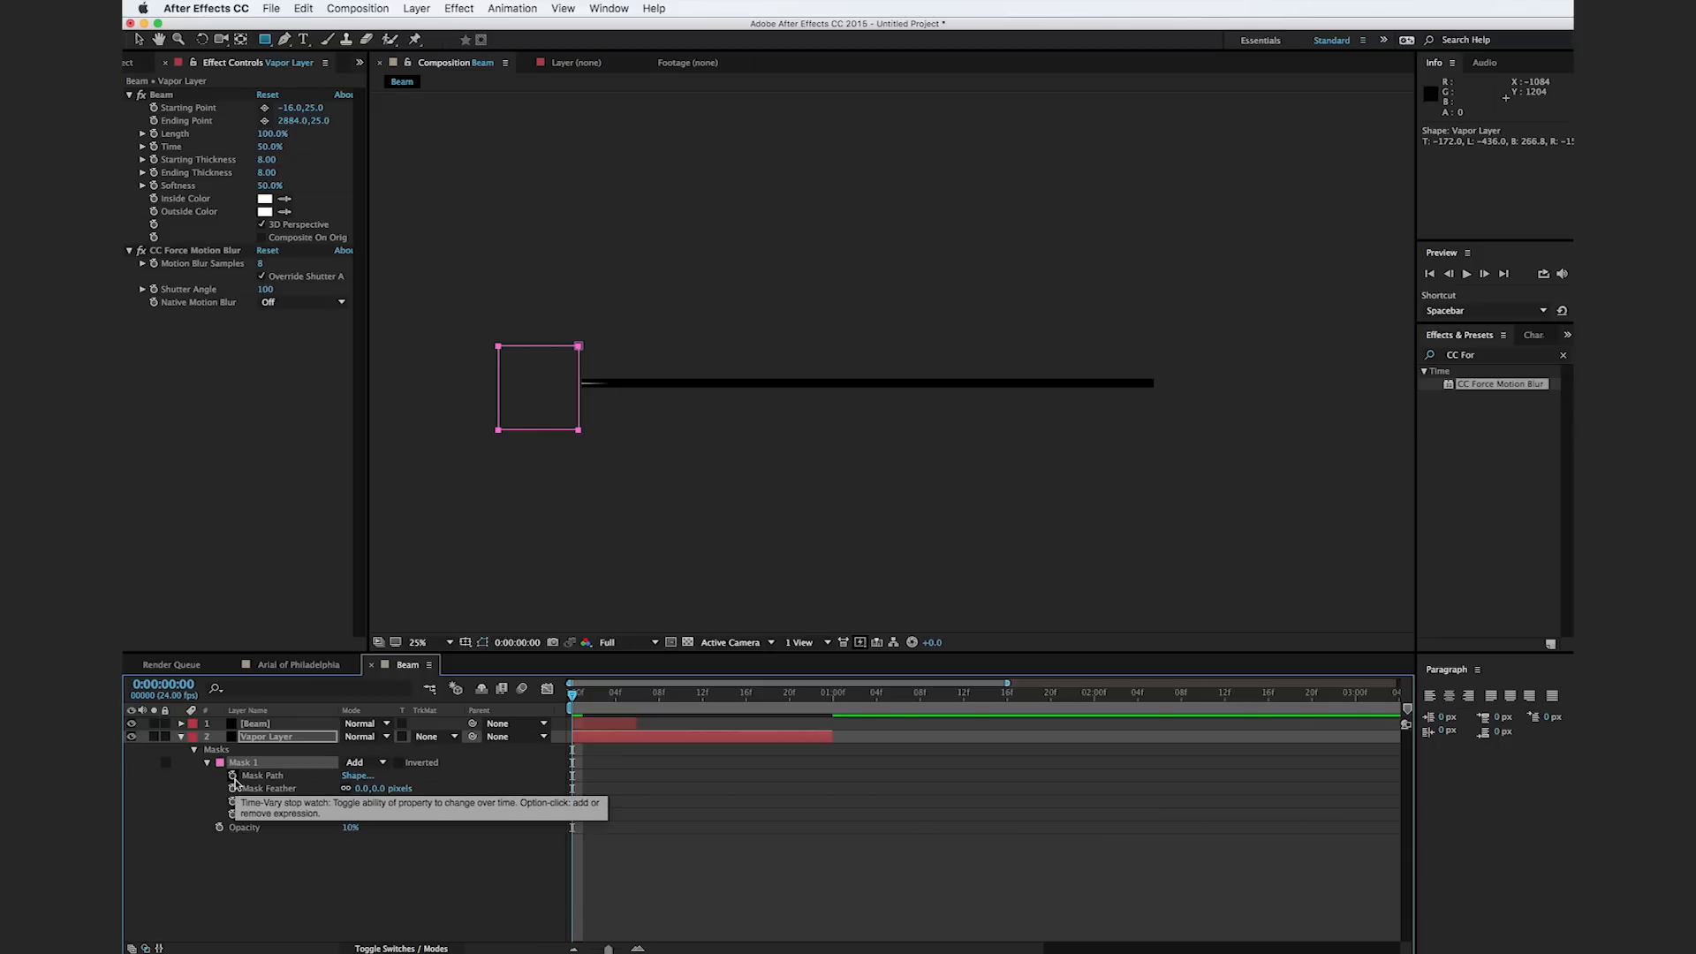
pyautogui.click(233, 775)
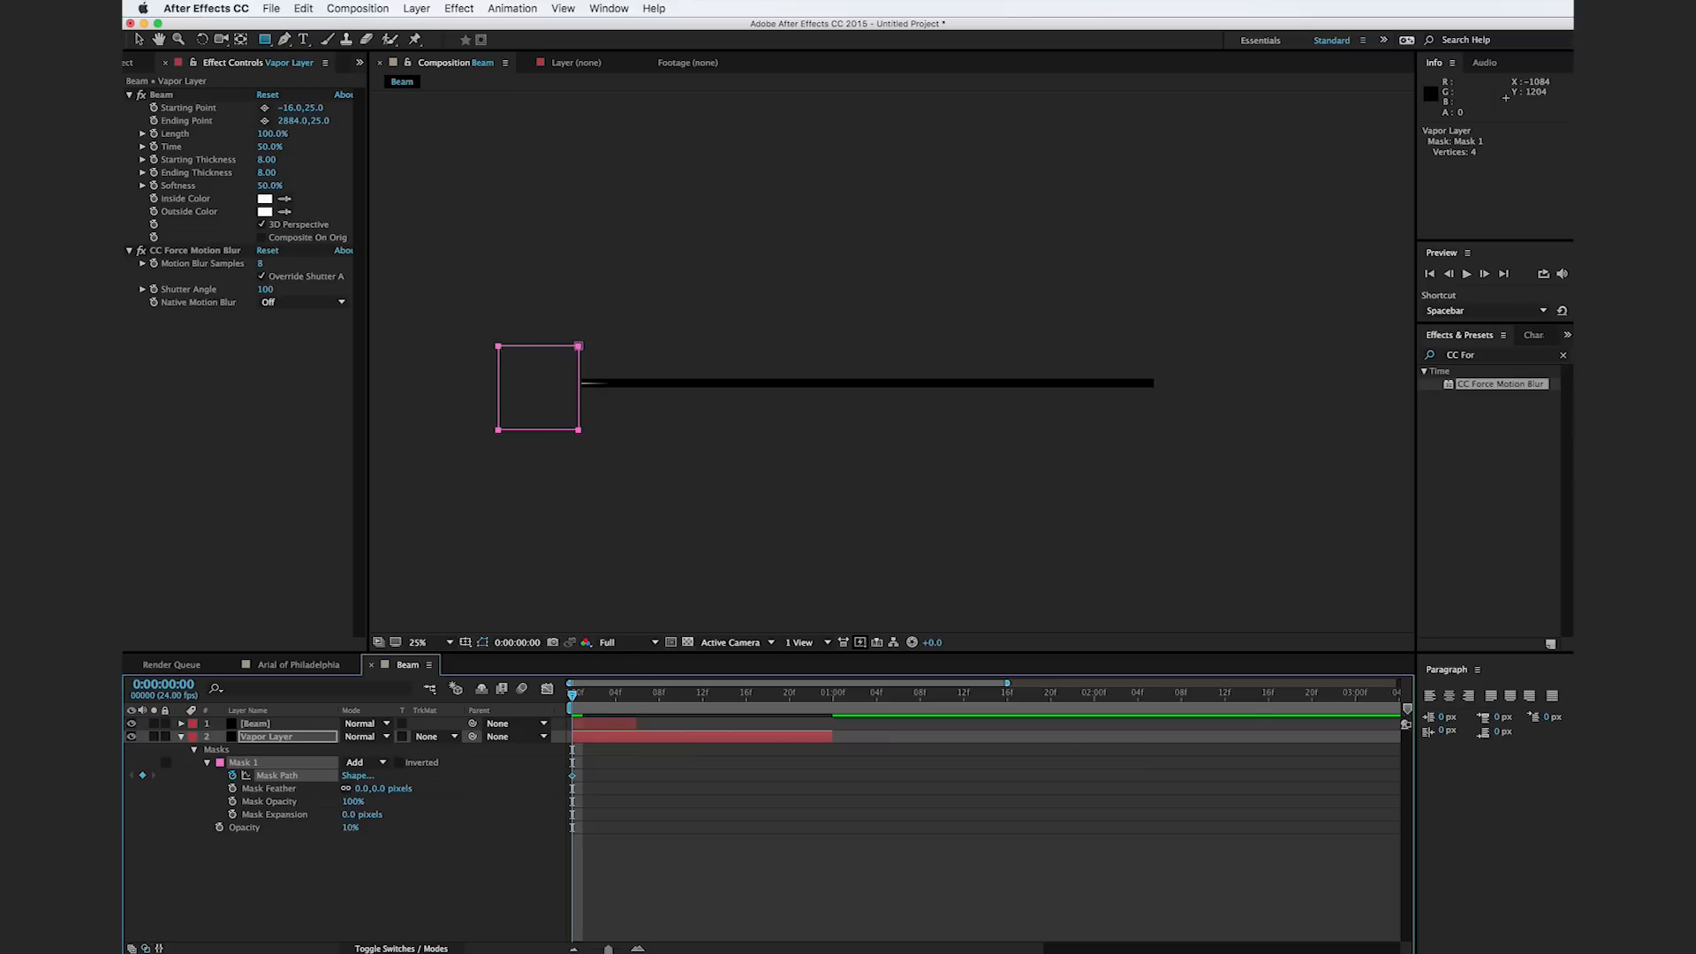
# Step: Keyframe the Vapor Layer mask at frames 1, 2 and 3, extending its right edge along with the moving beam
pyautogui.click(582, 704)
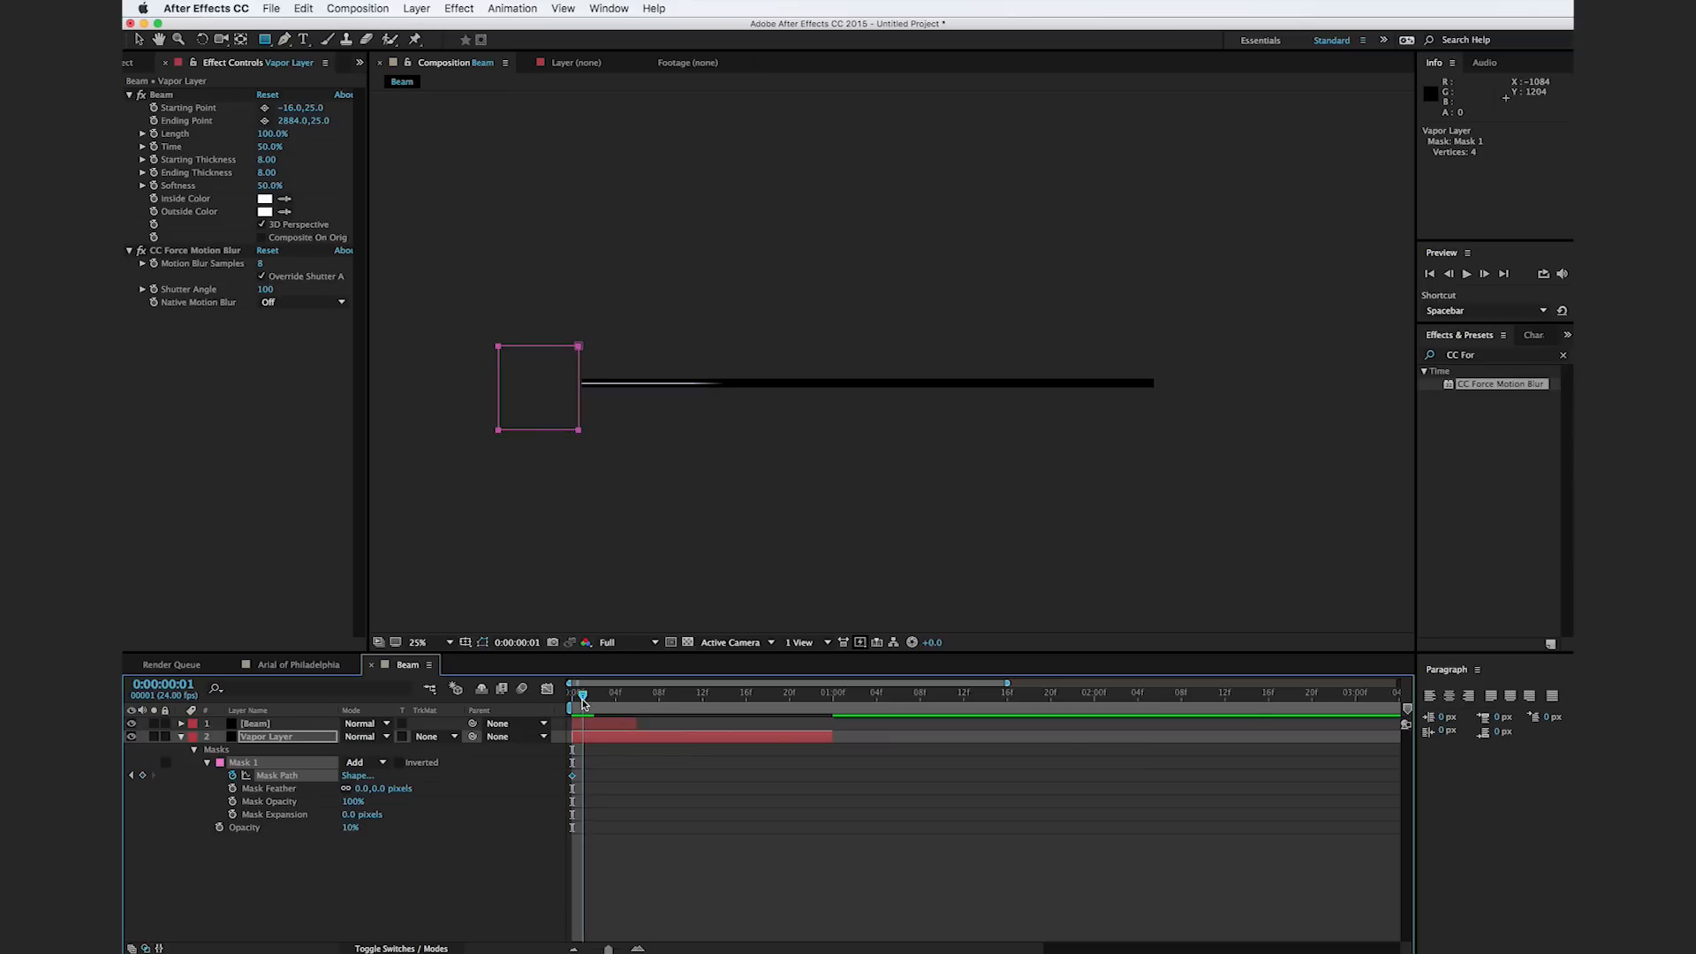
pyautogui.press('v')
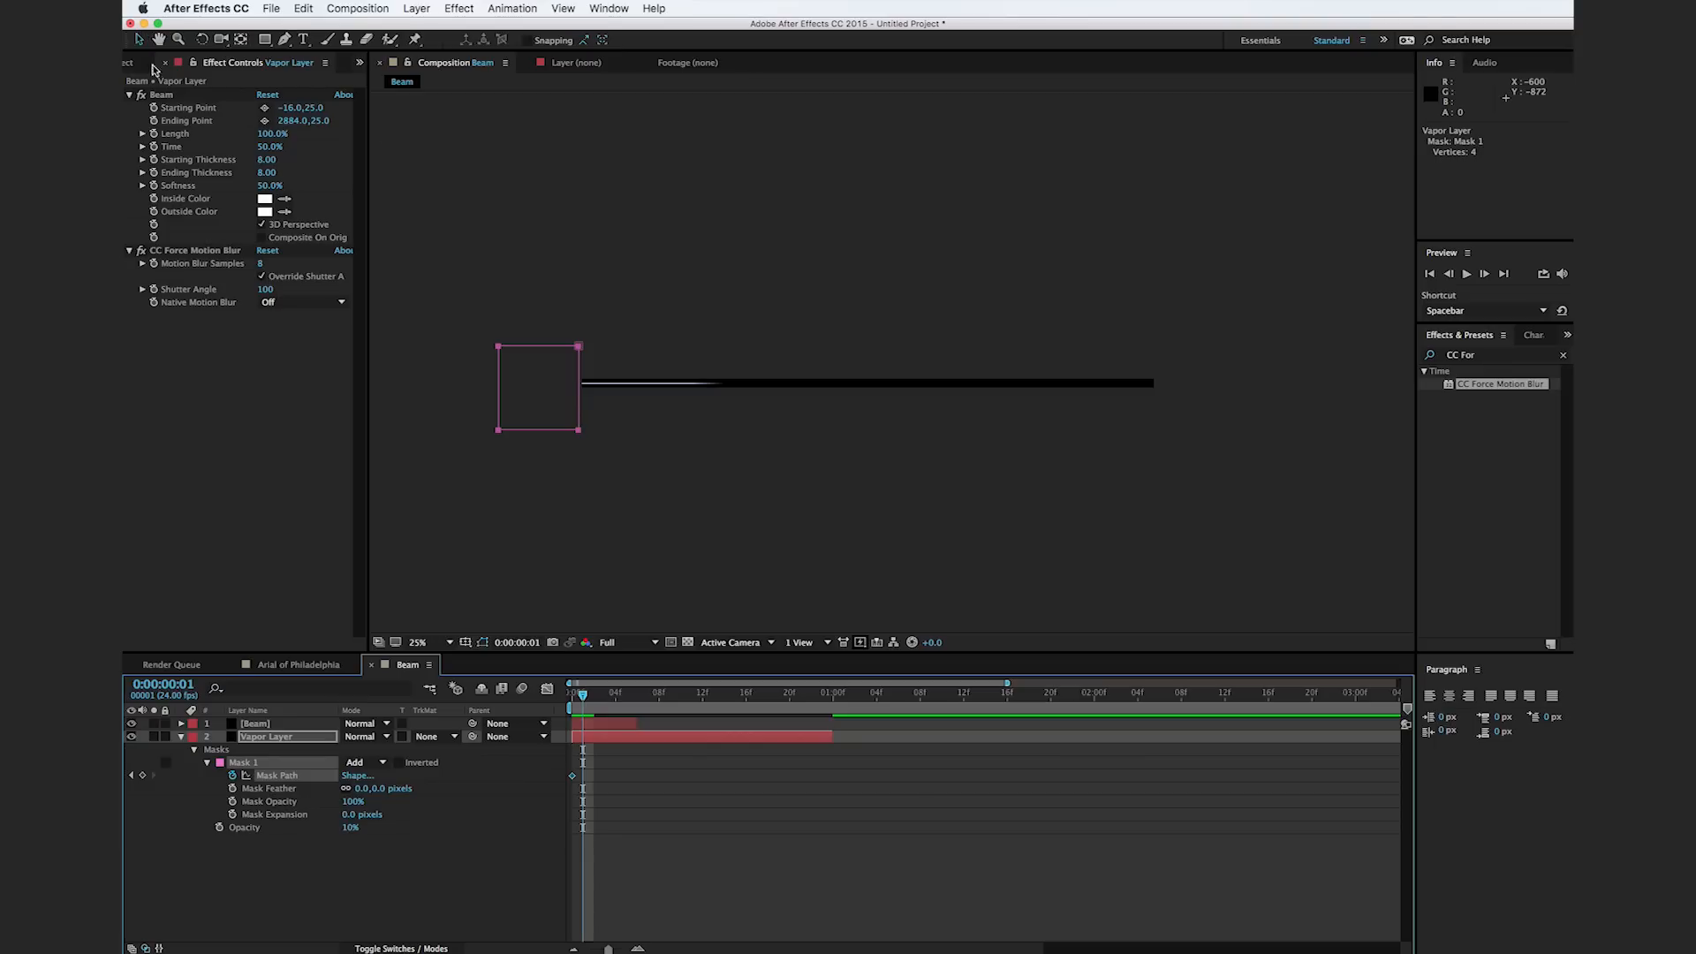
pyautogui.moveTo(624, 320); pyautogui.dragTo(546, 486)
pyautogui.moveTo(579, 431); pyautogui.dragTo(614, 429)
pyautogui.moveTo(583, 696); pyautogui.dragTo(595, 696)
pyautogui.moveTo(600, 393); pyautogui.dragTo(713, 425)
pyautogui.click(605, 696)
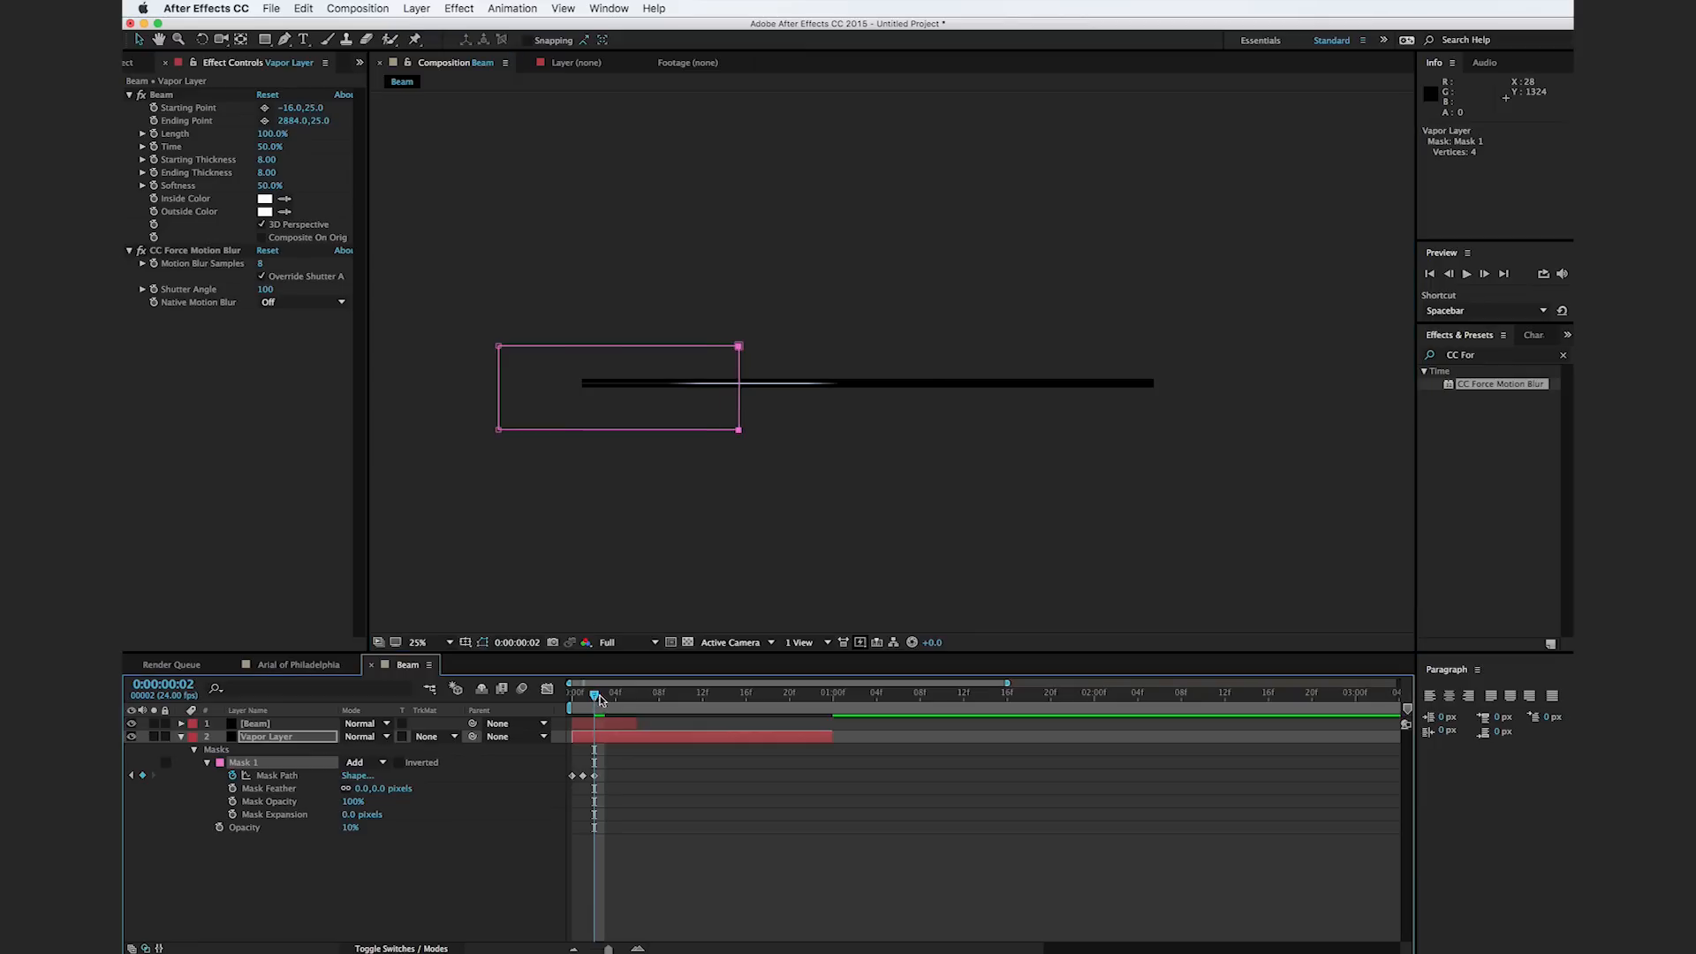
pyautogui.moveTo(742, 412); pyautogui.dragTo(873, 412)
# Step: Continue the mask animation at frames 4, 5 and 6, extending the right edge to the far end of the vapor trail
pyautogui.click(610, 688)
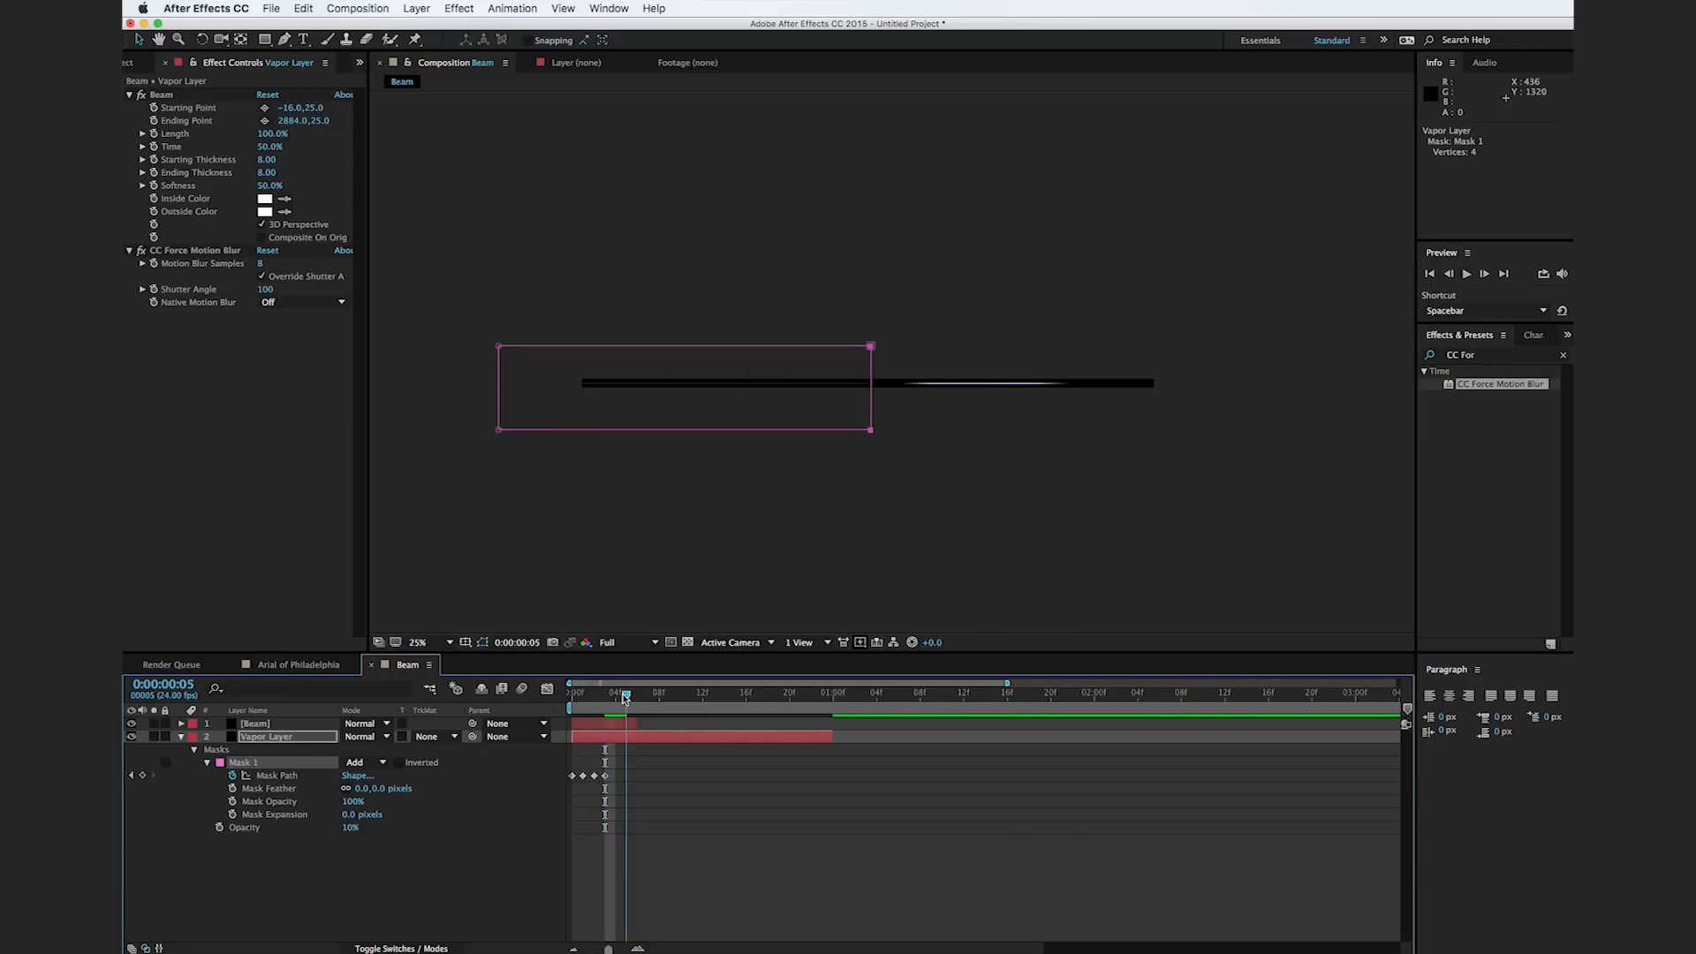
pyautogui.moveTo(875, 403); pyautogui.dragTo(969, 403)
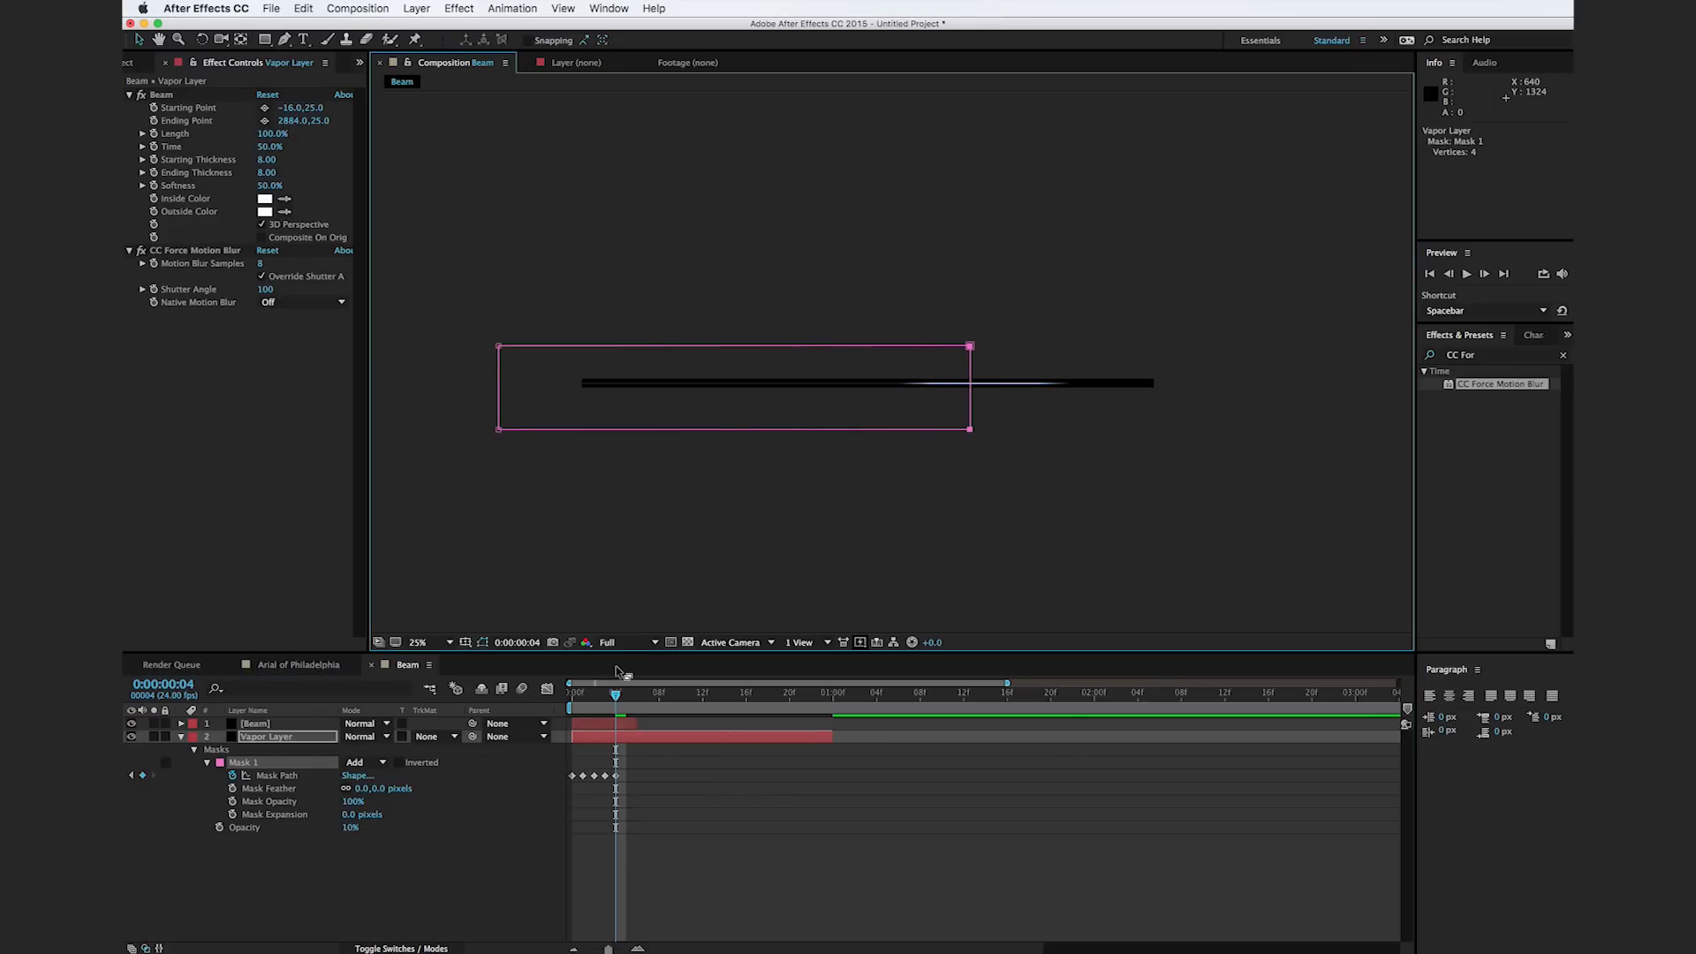
pyautogui.click(627, 693)
pyautogui.moveTo(970, 406); pyautogui.dragTo(1127, 402)
pyautogui.click(636, 702)
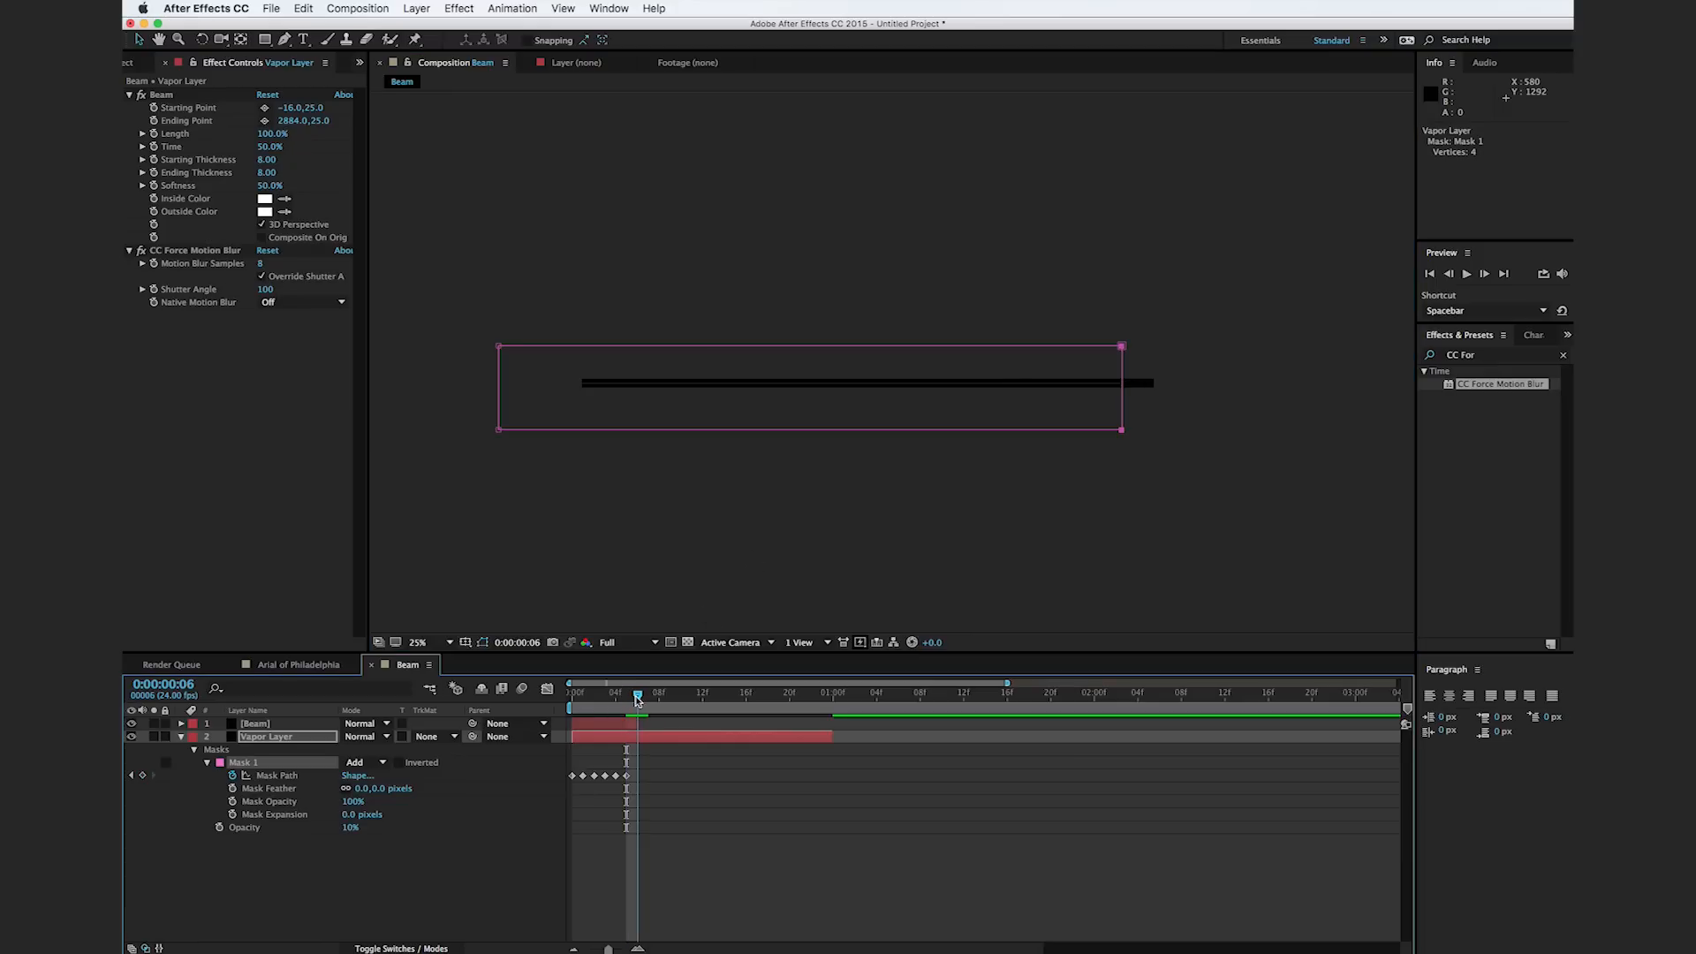
pyautogui.moveTo(1123, 409); pyautogui.dragTo(1133, 409)
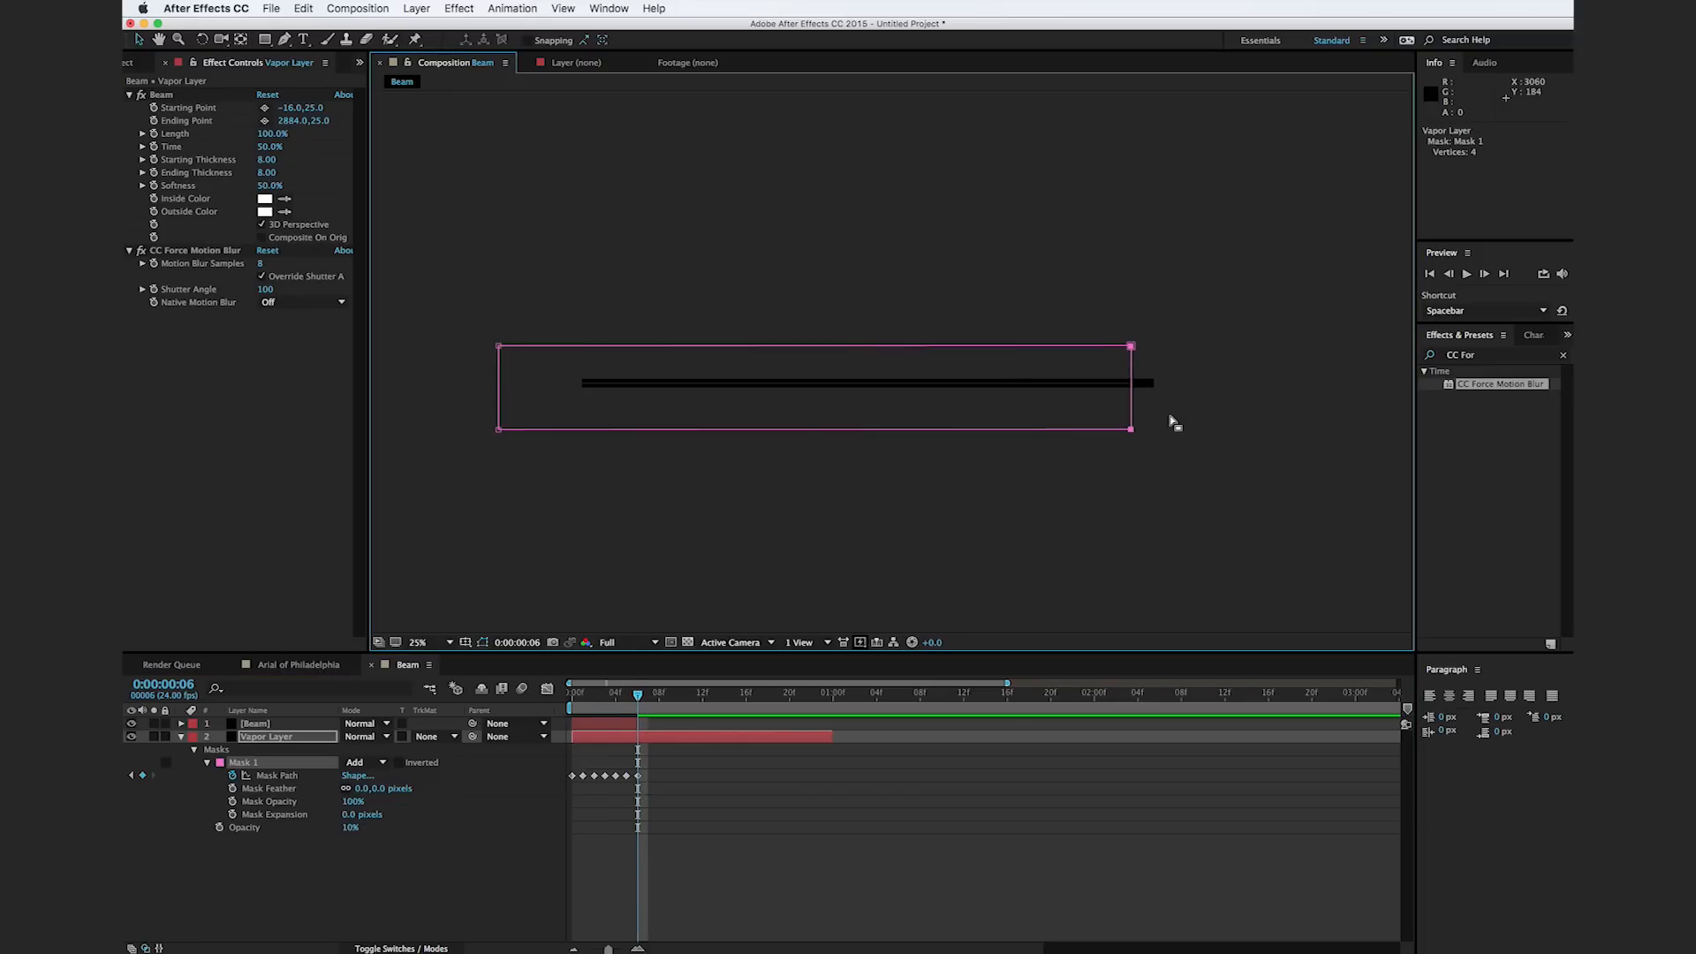
# Step: Keyframe the Vapor Layer's opacity from 10% at frame 6 to 0% at one second, and scrub through the fade
pyautogui.click(336, 738)
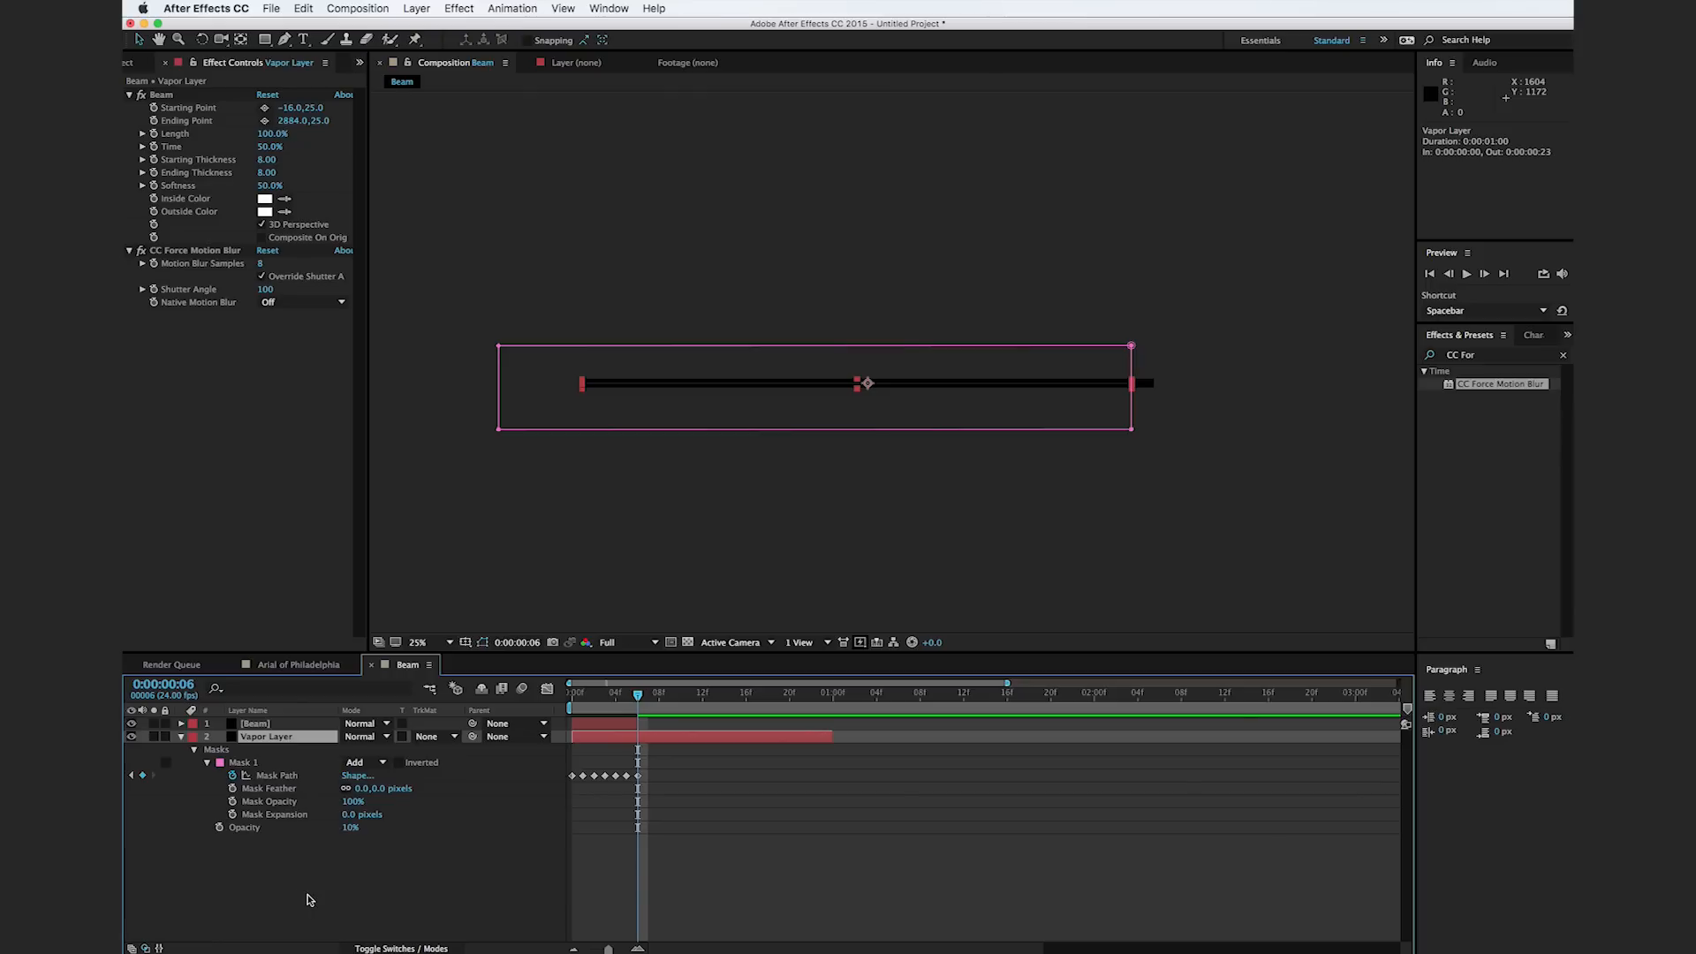
pyautogui.click(220, 829)
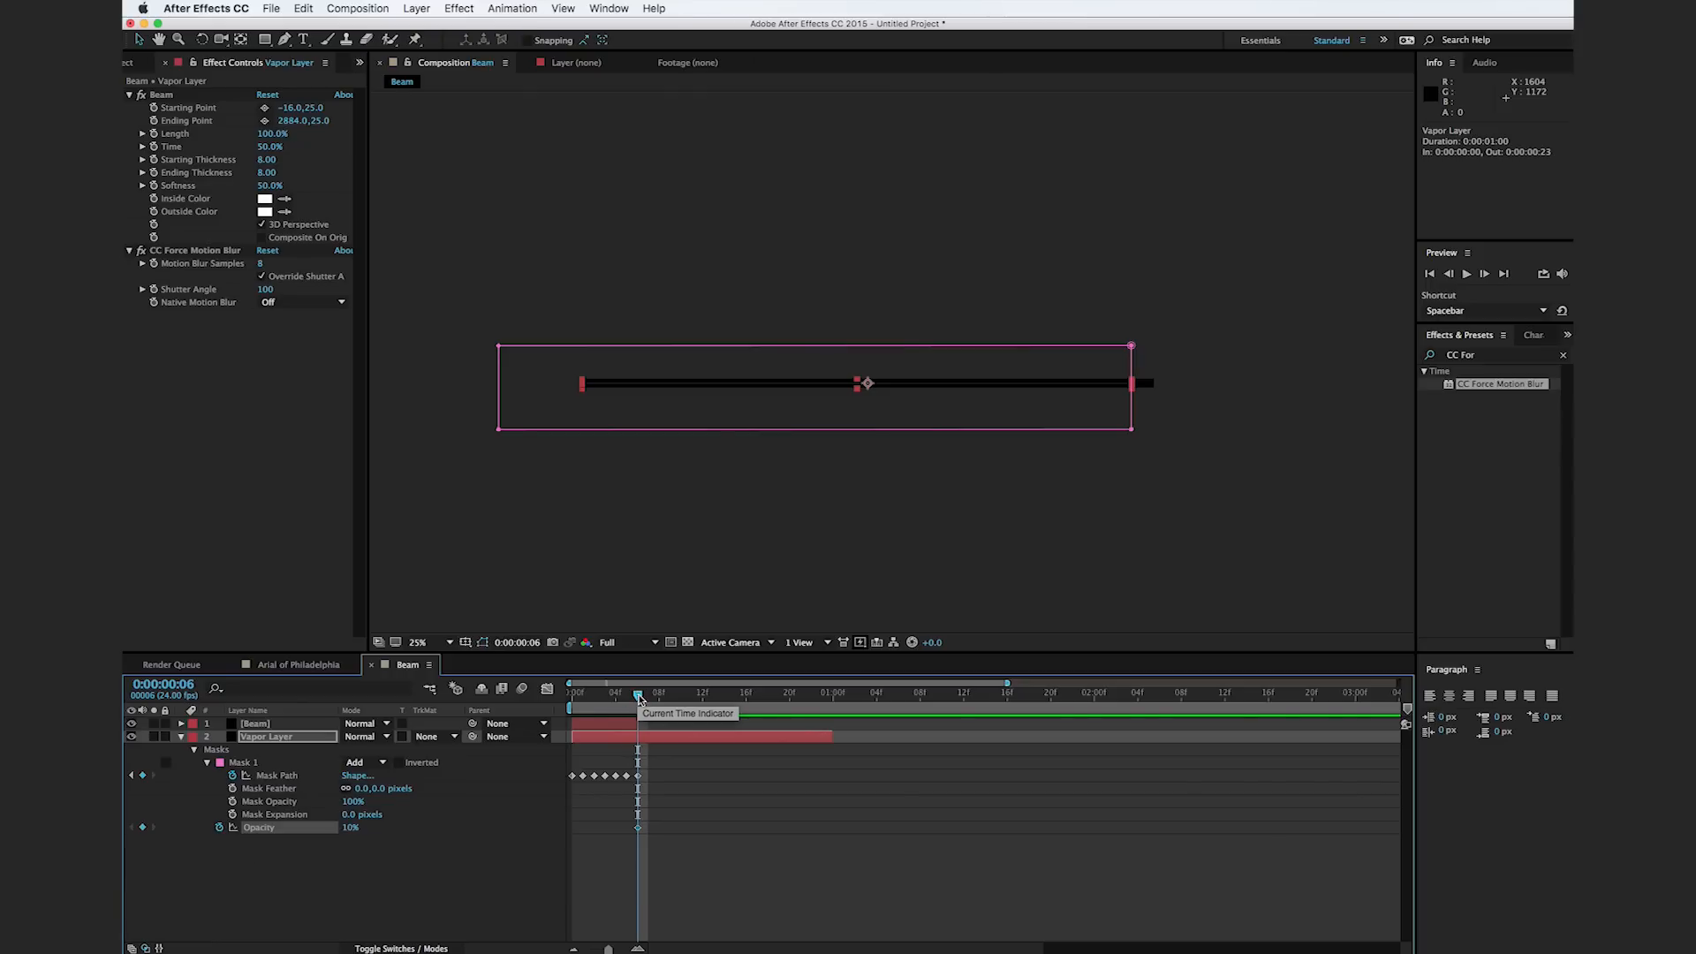
pyautogui.moveTo(639, 696)
pyautogui.mouseDown()
pyautogui.moveTo(834, 696)
pyautogui.moveTo(638, 696)
pyautogui.mouseUp()
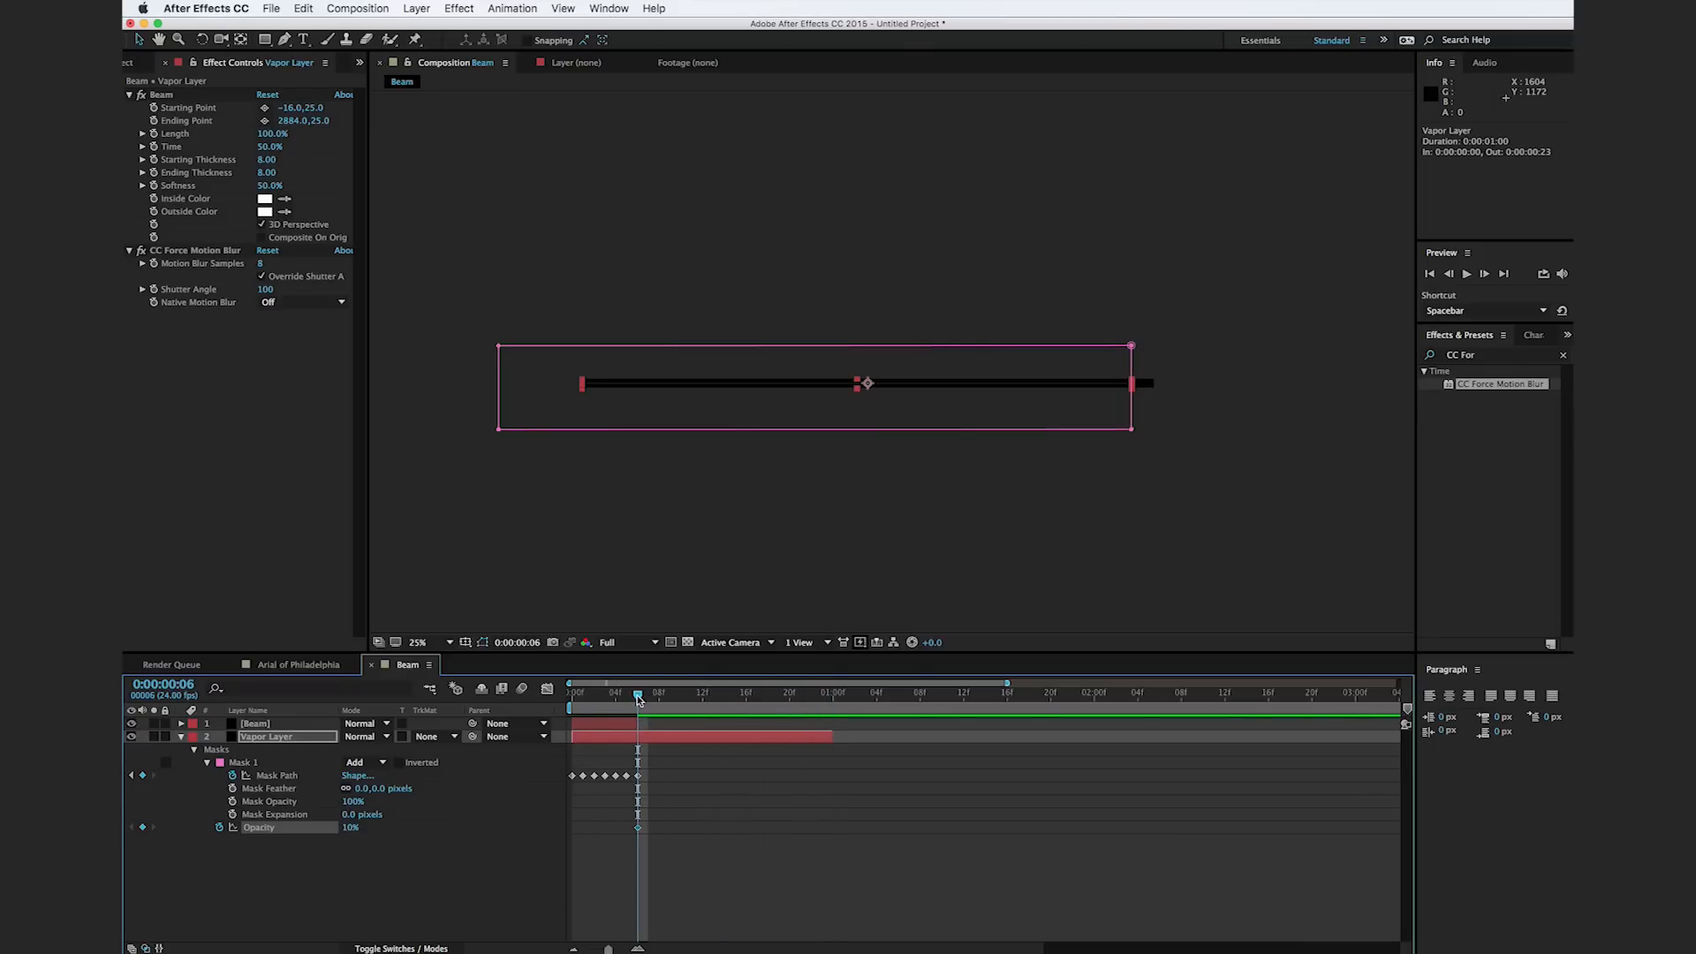
pyautogui.moveTo(638, 698); pyautogui.dragTo(833, 698)
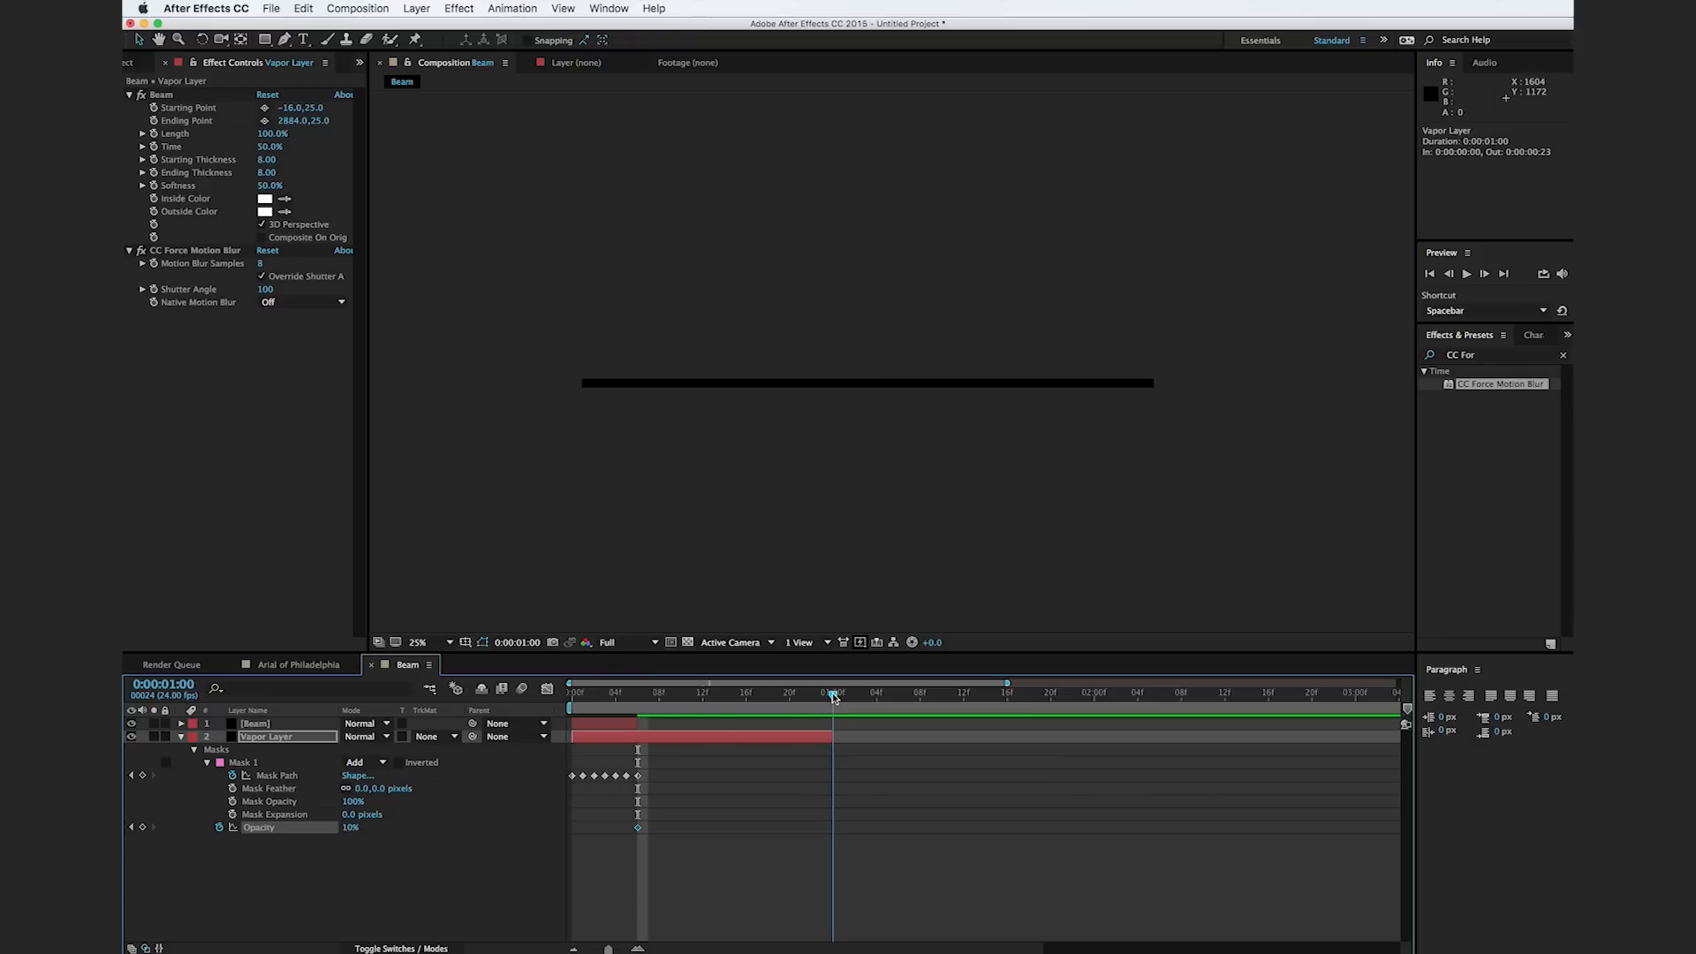
pyautogui.click(350, 828)
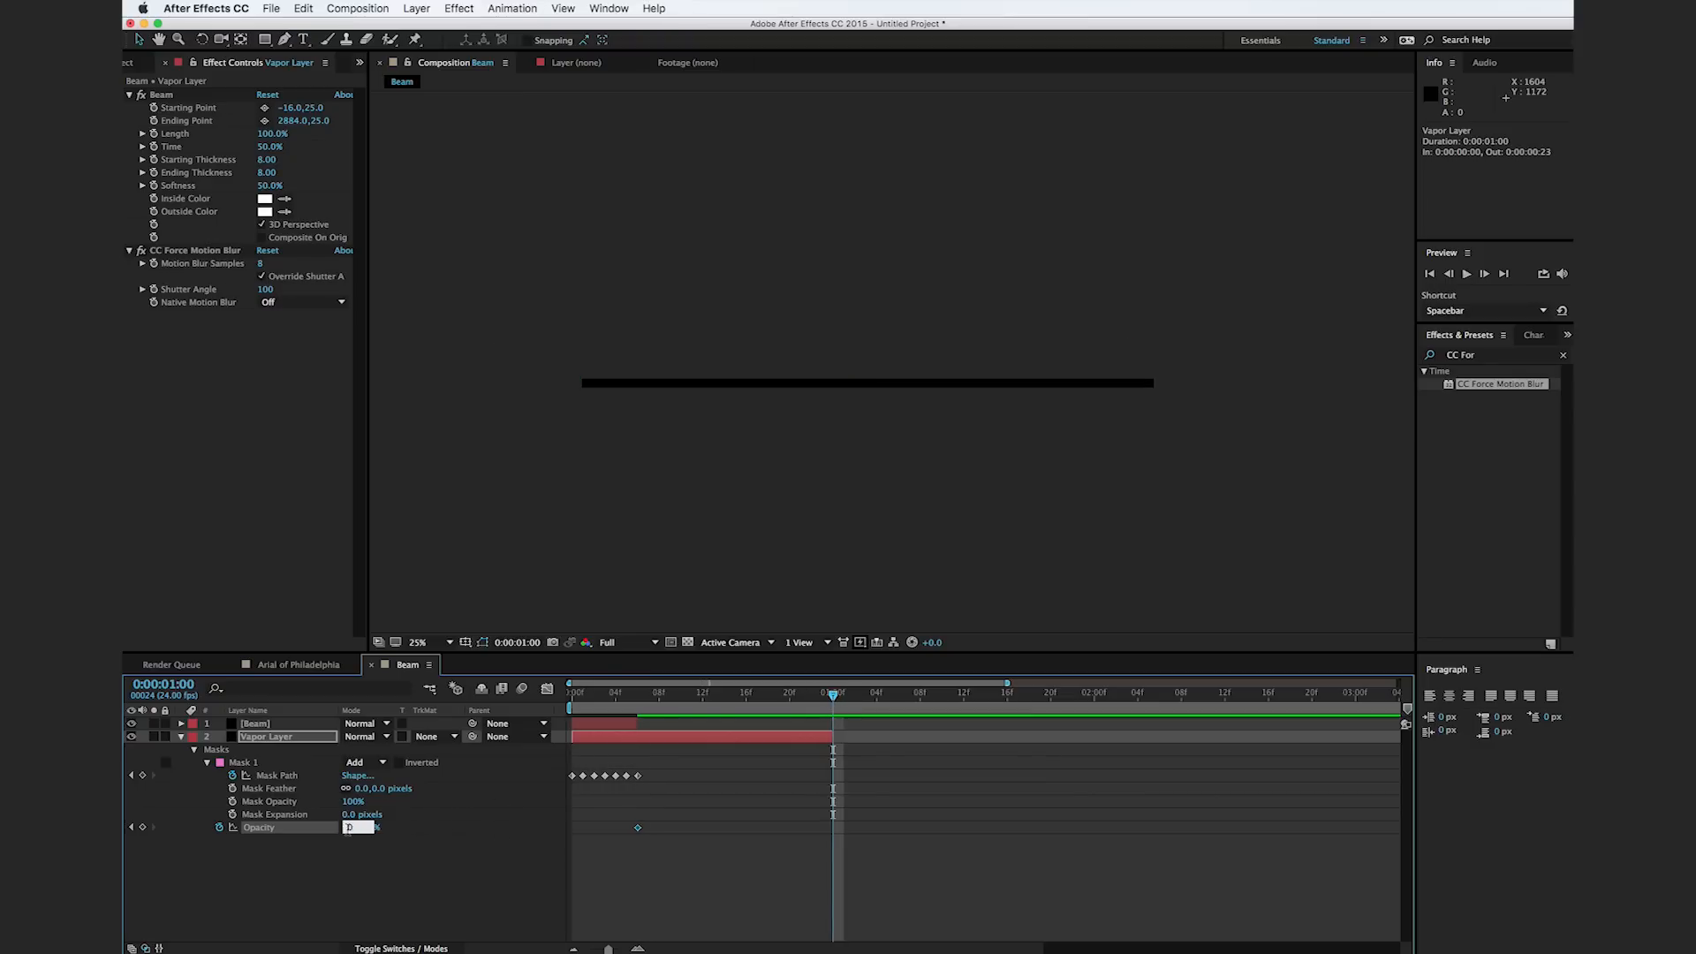
pyautogui.click(707, 878)
pyautogui.click(606, 698)
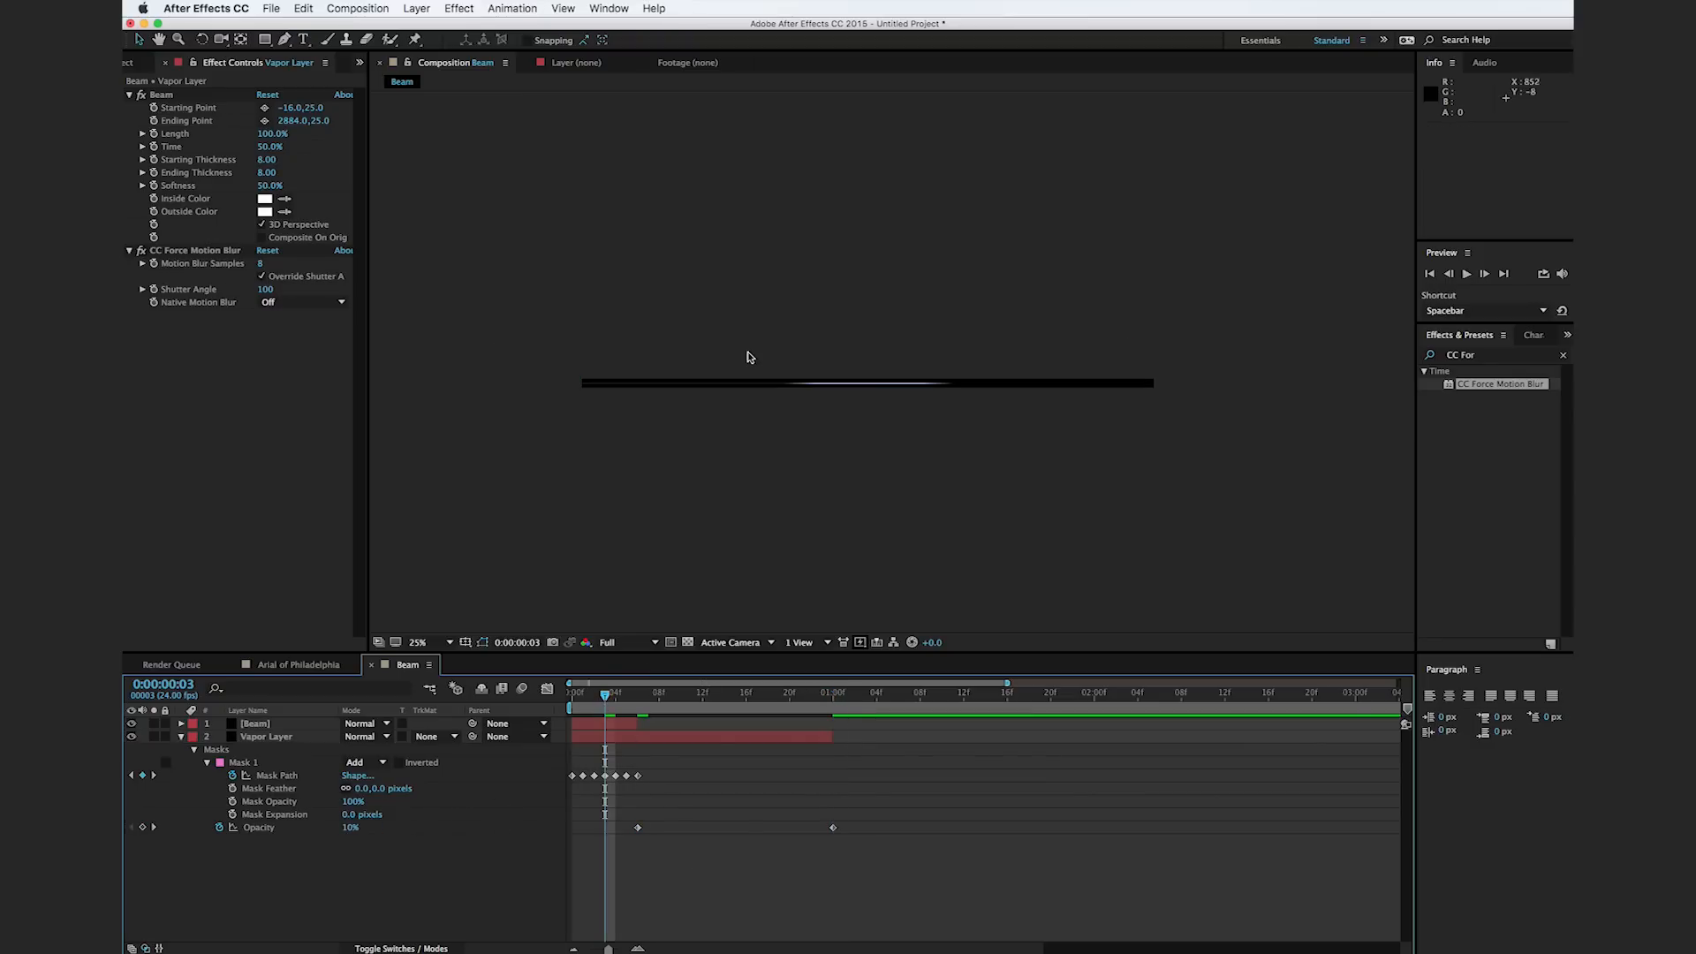
pyautogui.scroll(2, 748, 361)
pyautogui.moveTo(739, 473); pyautogui.dragTo(750, 447)
pyautogui.click(570, 698)
pyautogui.moveTo(569, 698); pyautogui.dragTo(822, 712)
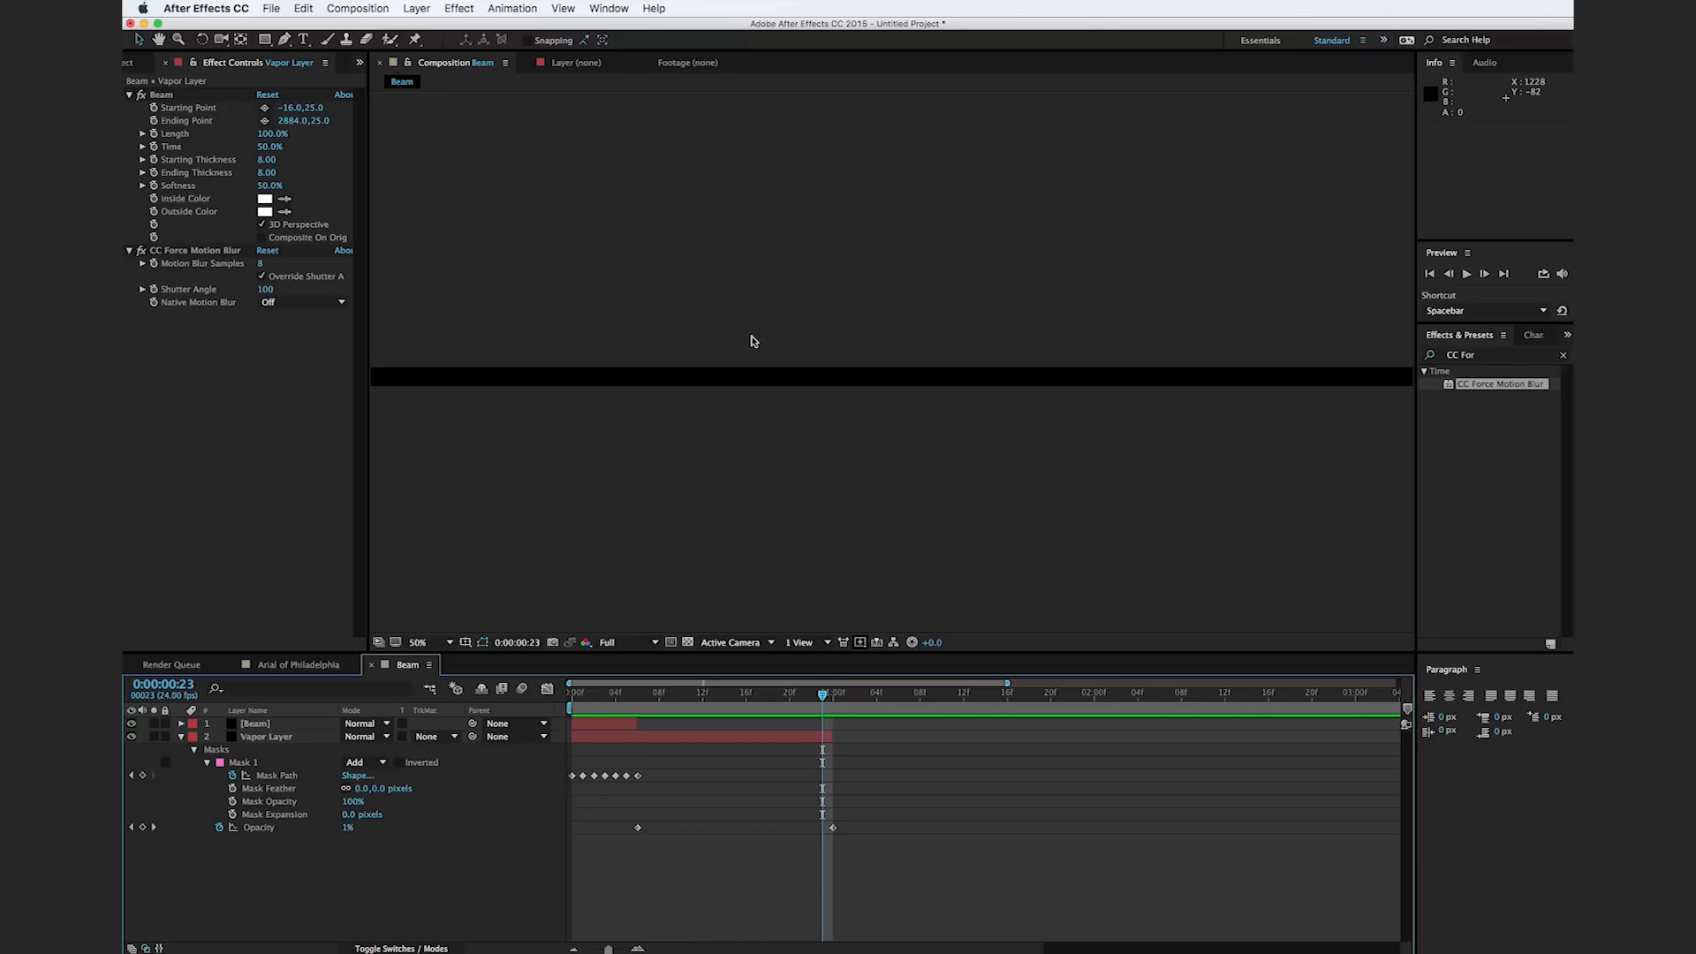
# Step: In the Arial of Philadelphia composition at 1:00:00:16, create a null from the camera tracker's target on the tall central building
pyautogui.click(315, 665)
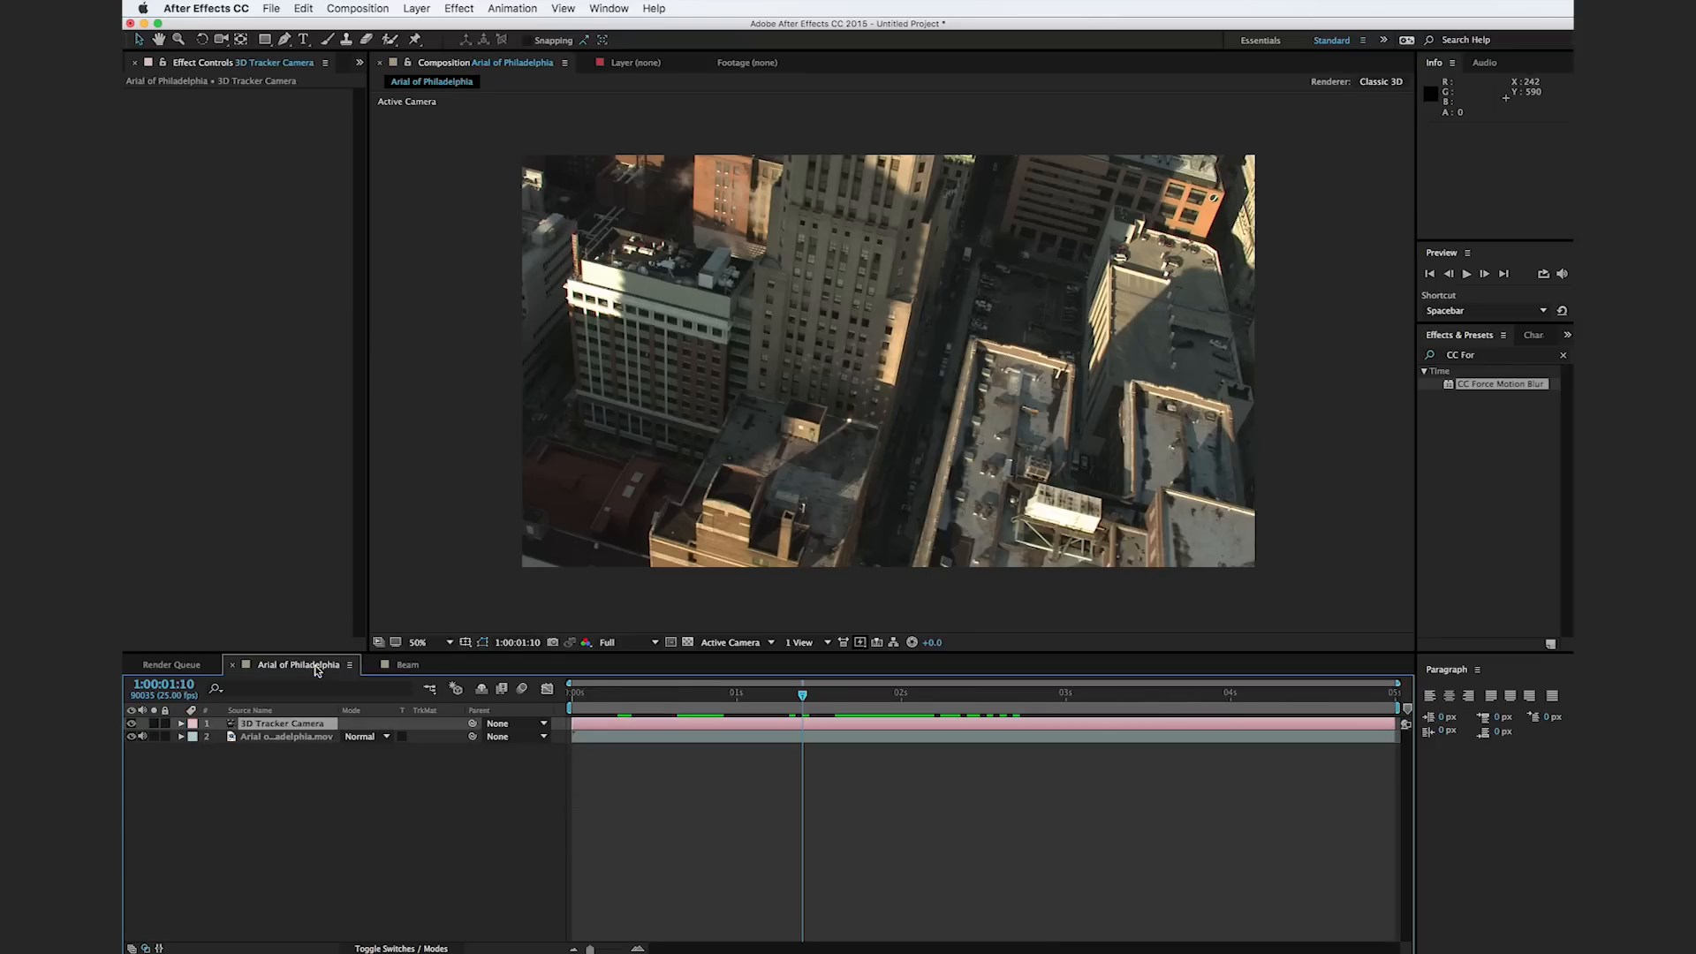
pyautogui.click(629, 696)
pyautogui.moveTo(630, 696); pyautogui.dragTo(677, 696)
pyautogui.click(302, 738)
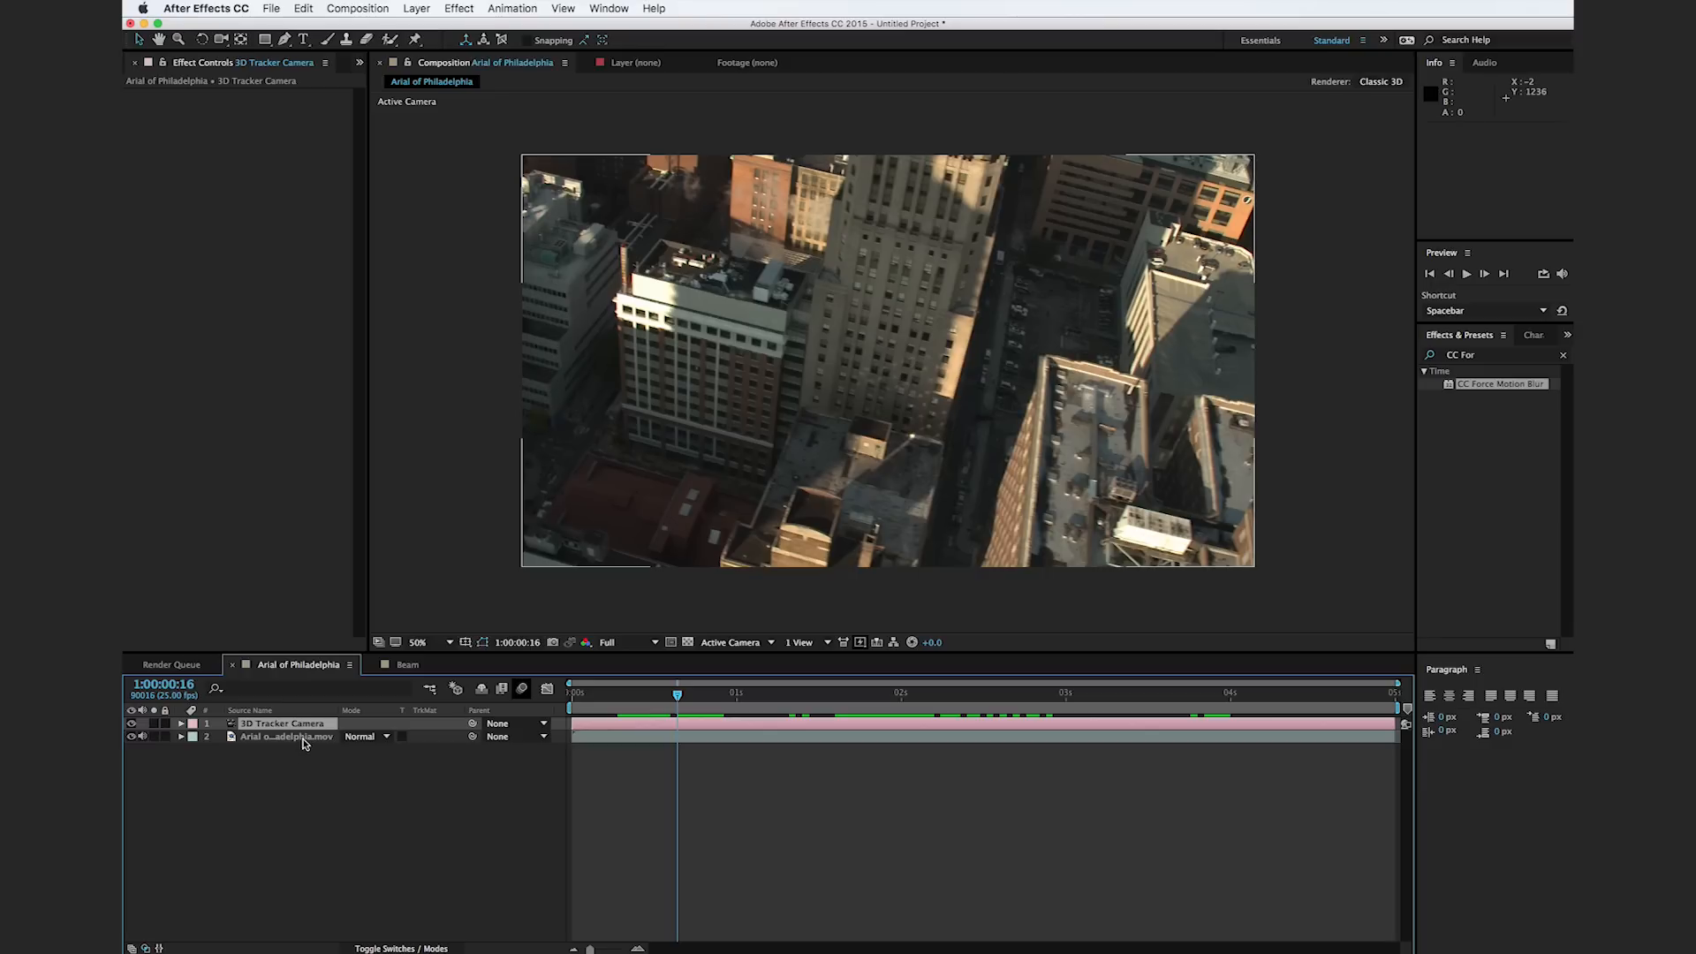
pyautogui.click(302, 738)
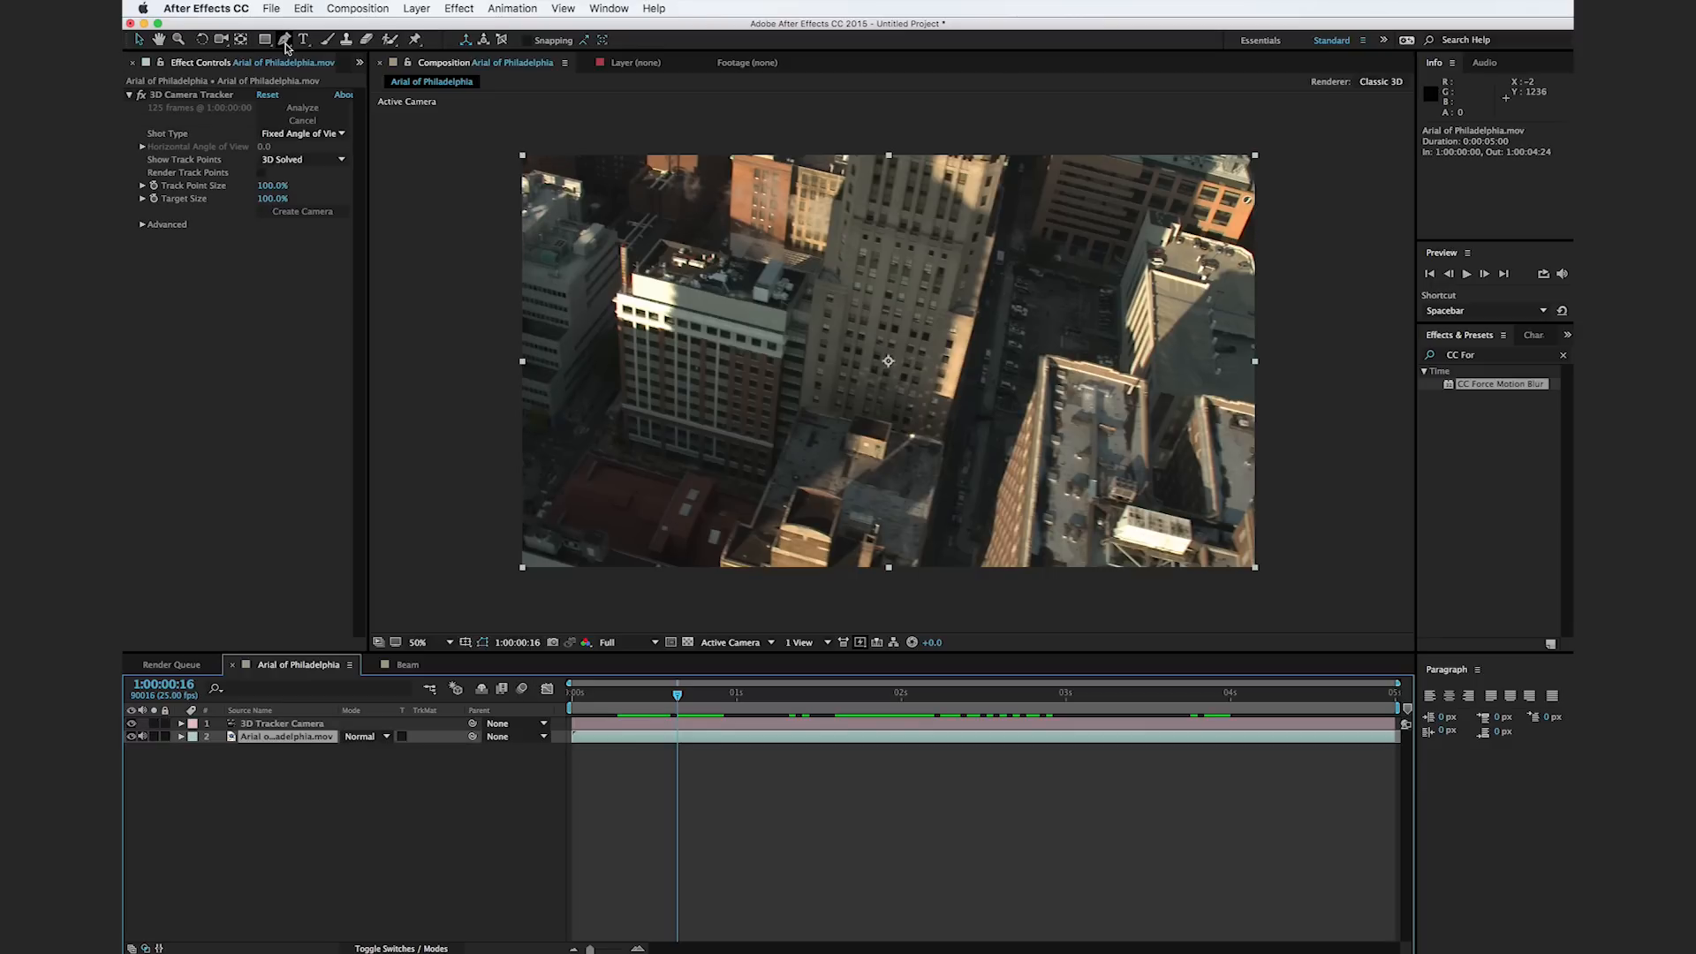
pyautogui.click(218, 99)
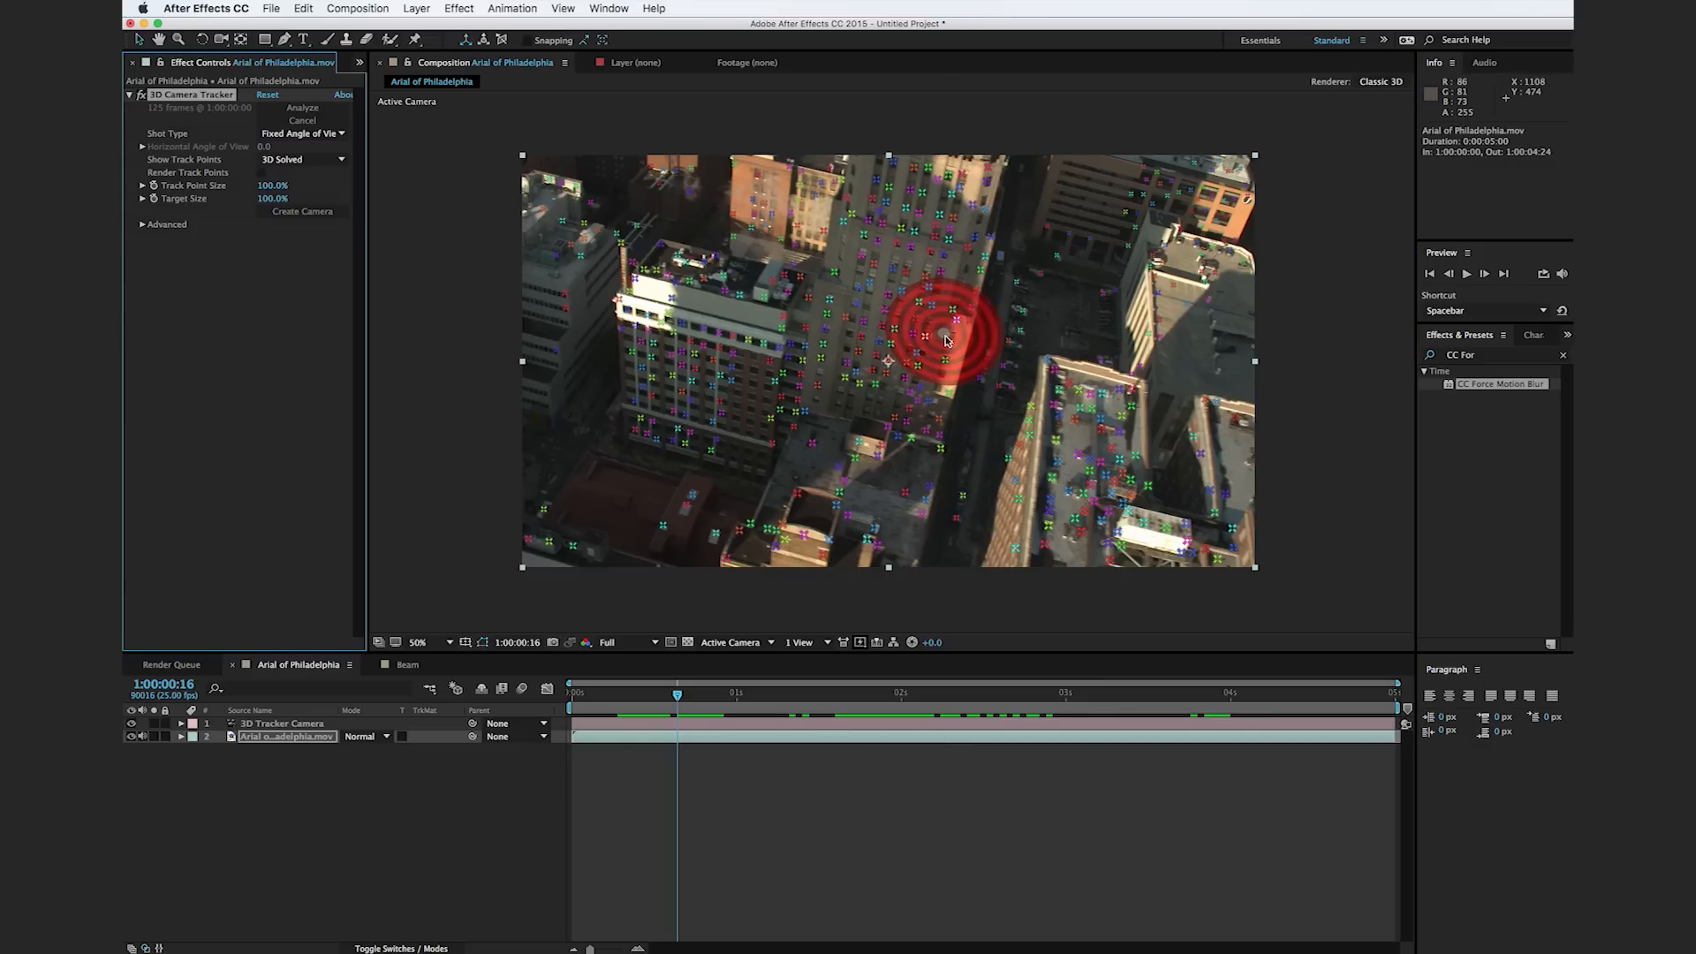
pyautogui.rightClick(946, 340)
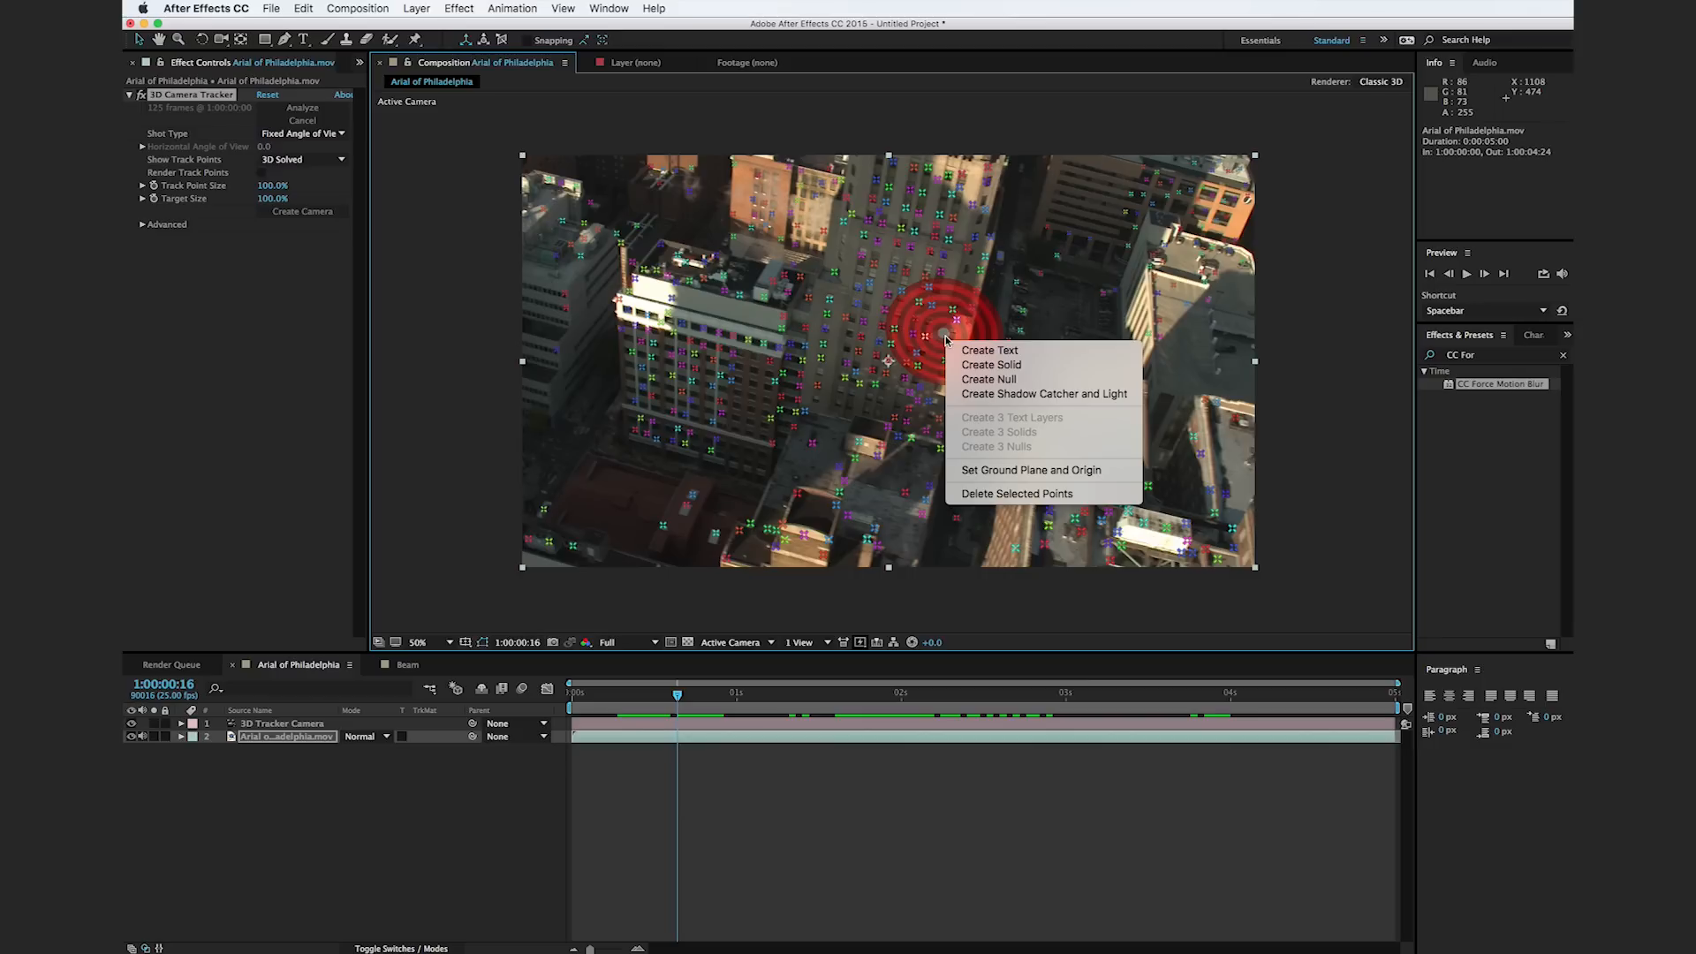
pyautogui.click(1000, 380)
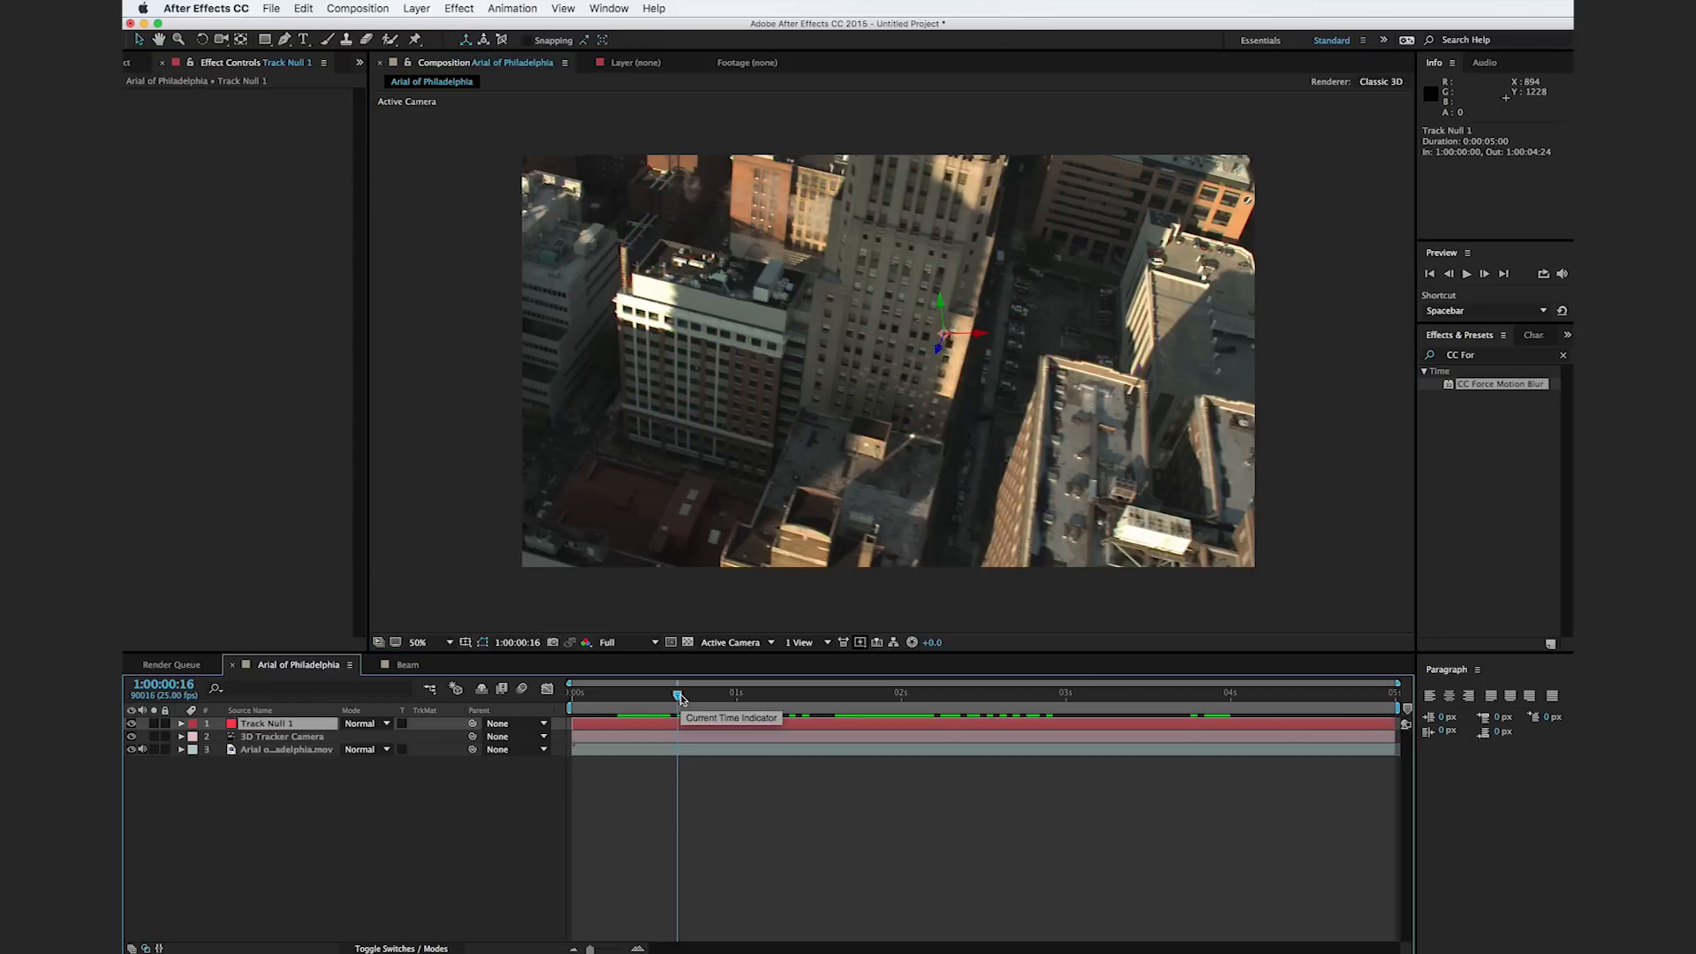
# Step: Scale the track null up to 2213% and scrub the footage to check that it sticks to the building
pyautogui.press('s')
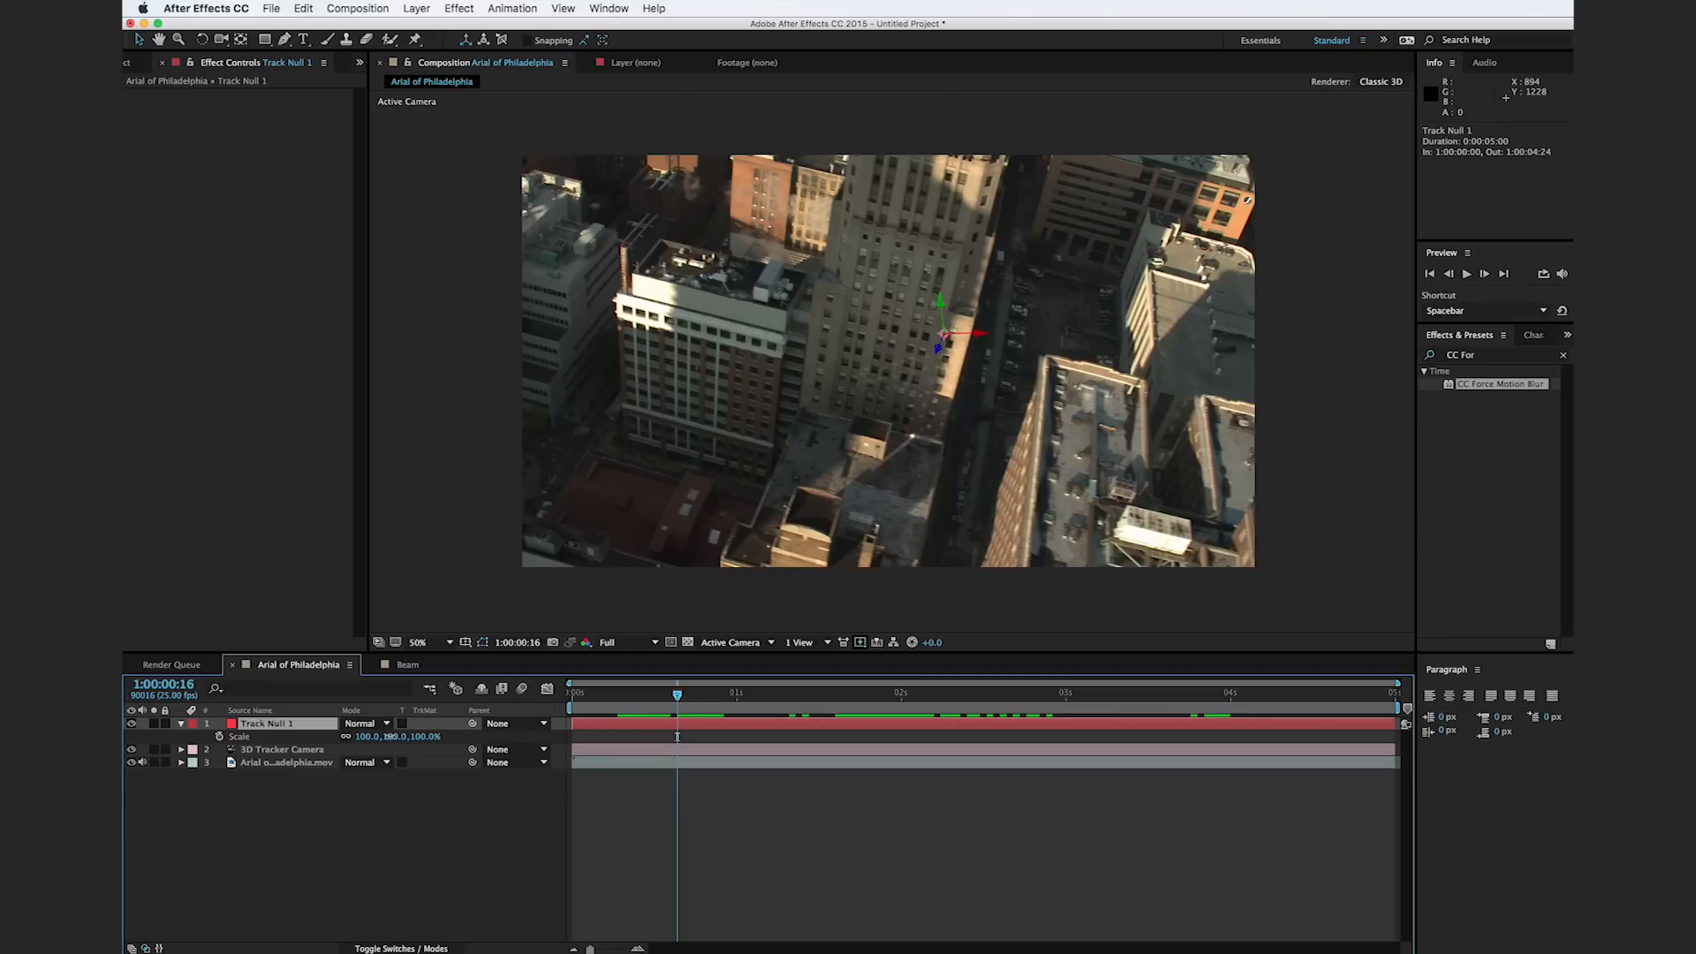
pyautogui.moveTo(962, 642); pyautogui.dragTo(1541, 512)
pyautogui.moveTo(658, 694); pyautogui.dragTo(821, 717)
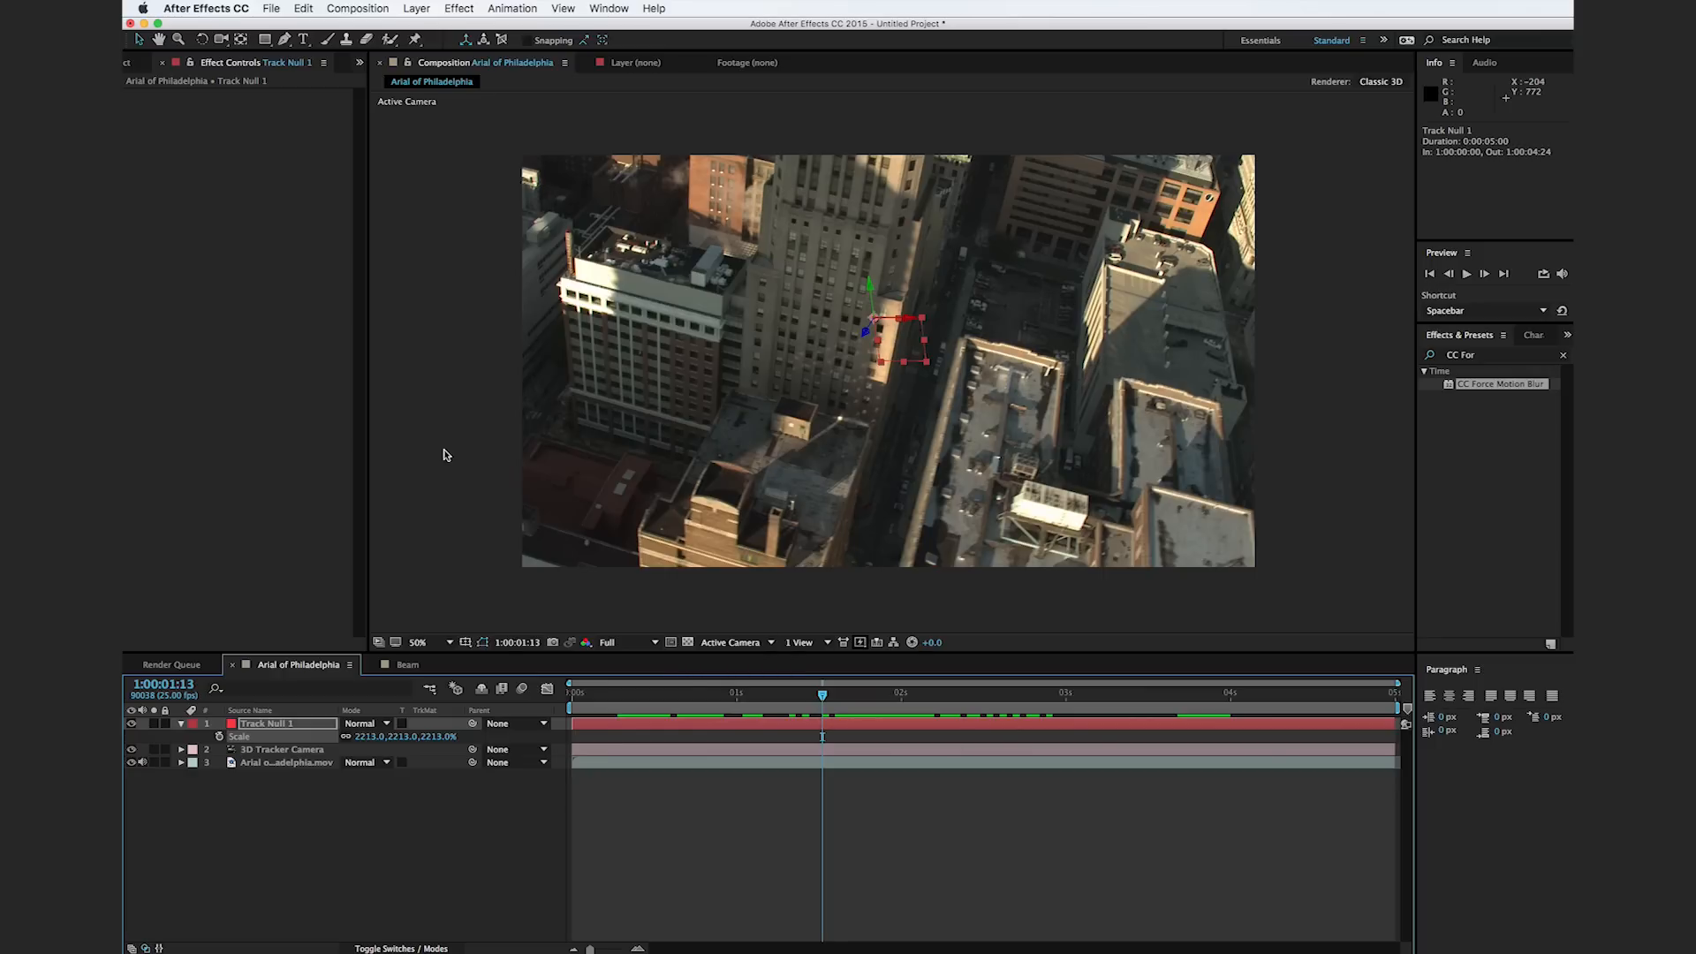
# Step: Replace the track null on the tall building with the Beam composition and scrub the footage to check that it tracks
pyautogui.click(129, 65)
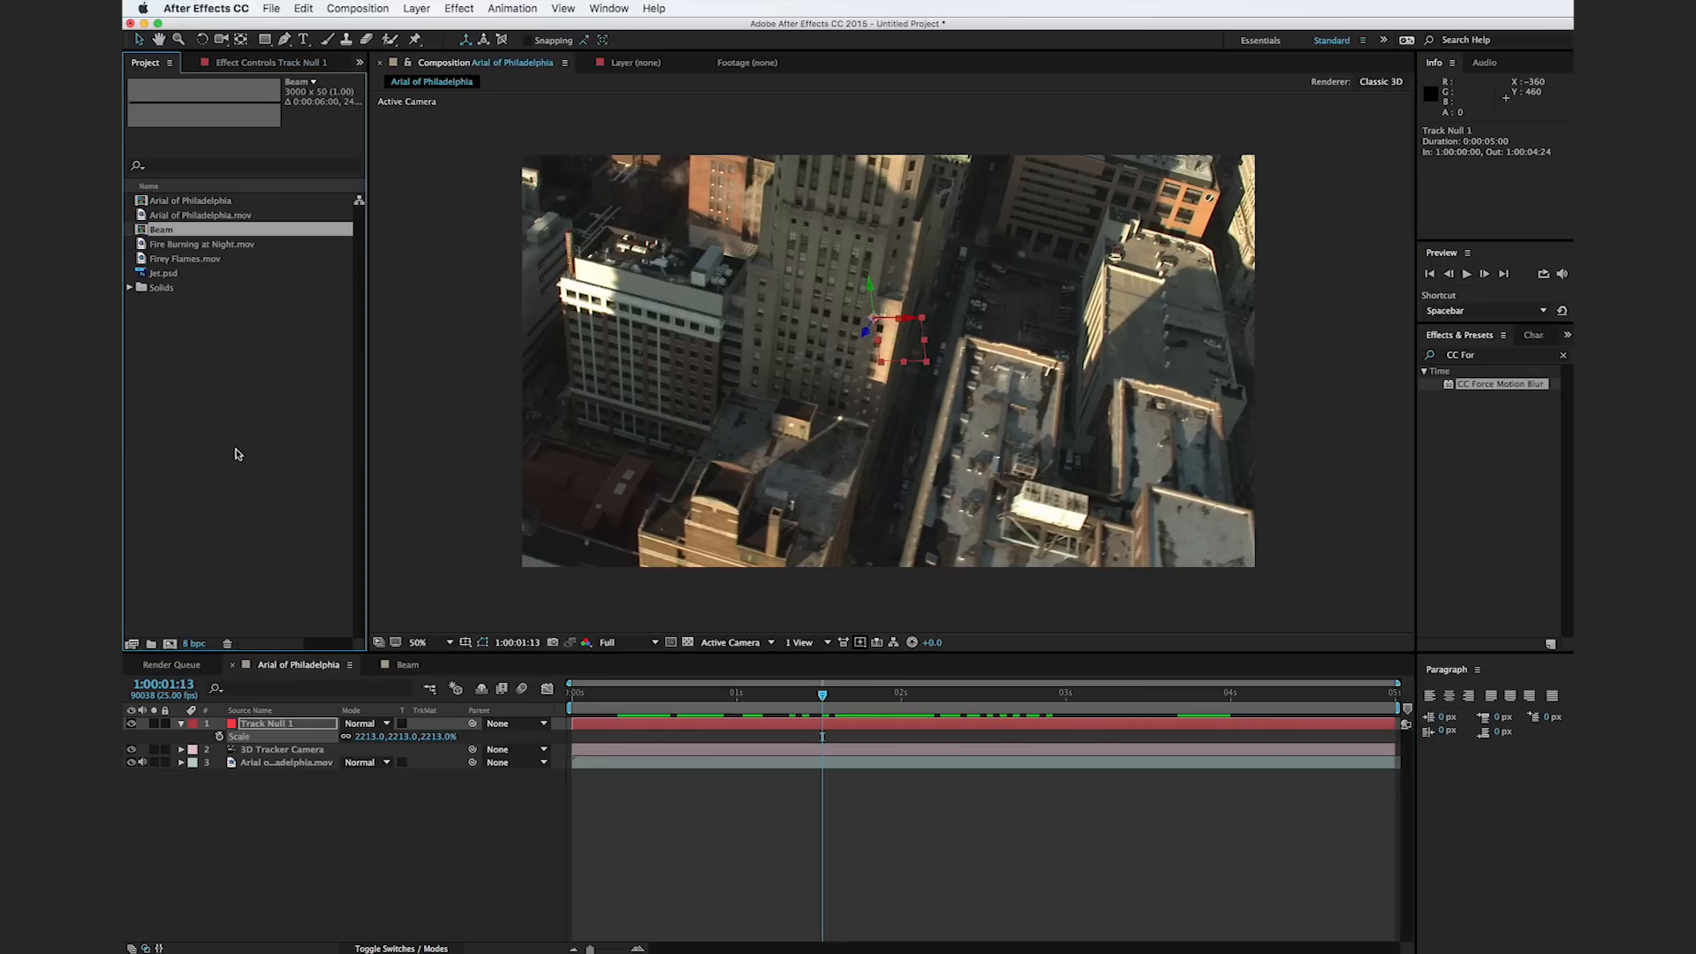
pyautogui.click(228, 441)
pyautogui.click(149, 231)
pyautogui.click(305, 712)
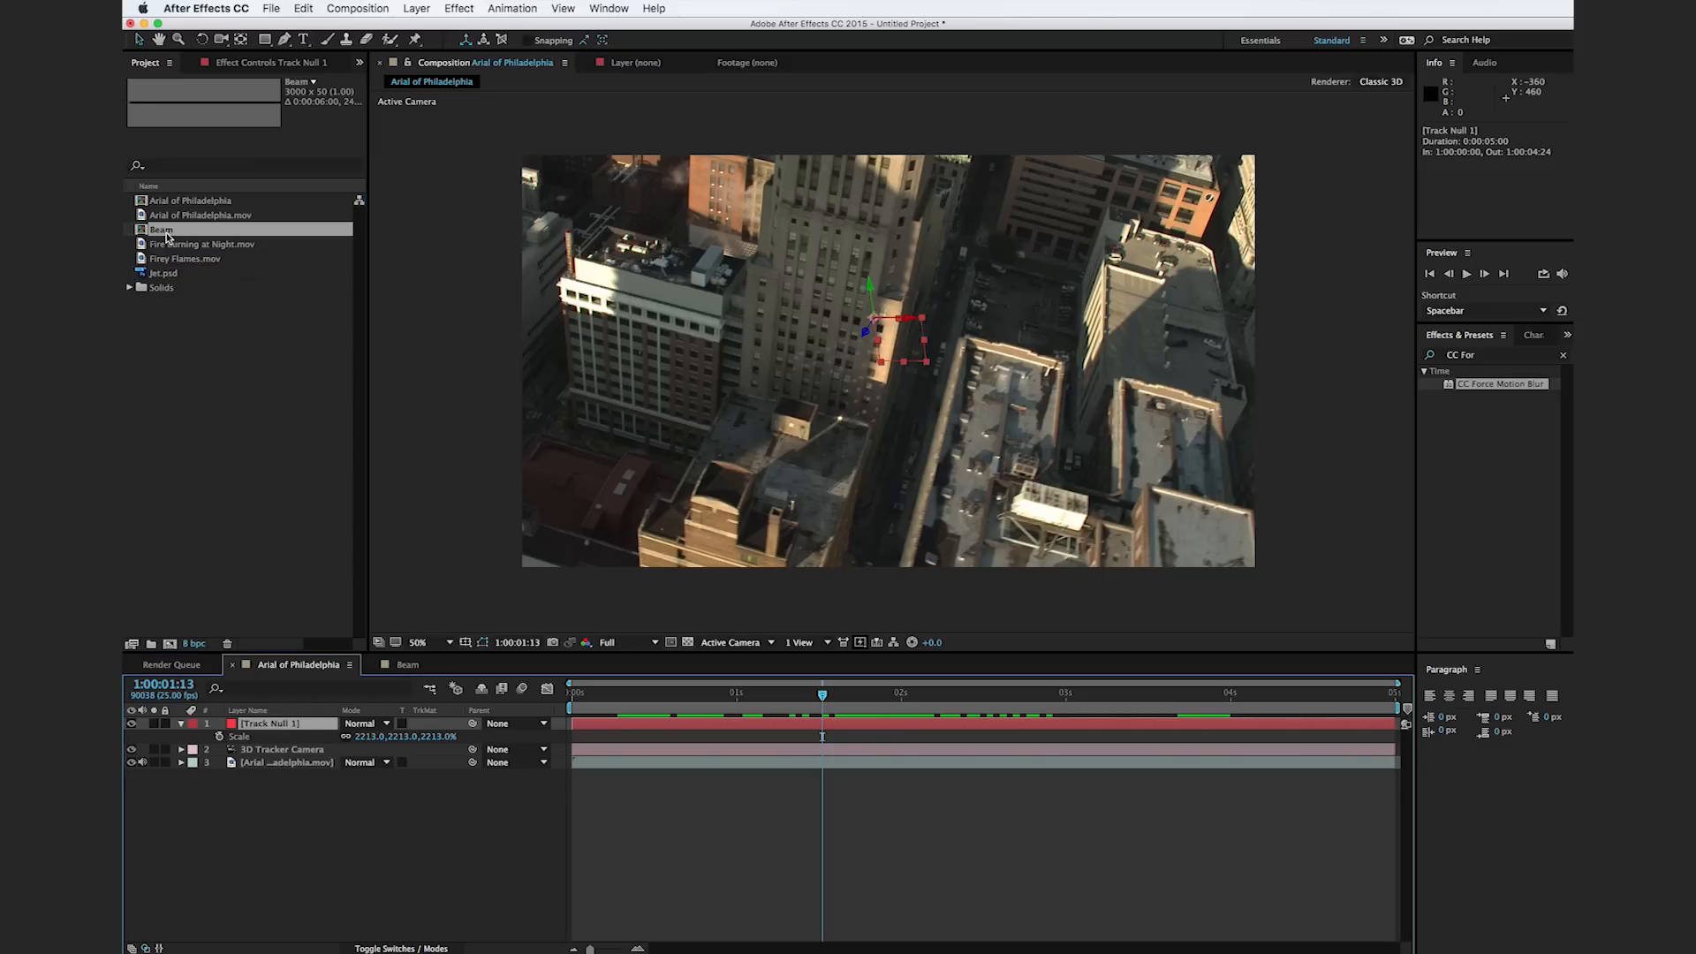
pyautogui.moveTo(166, 232); pyautogui.dragTo(283, 726)
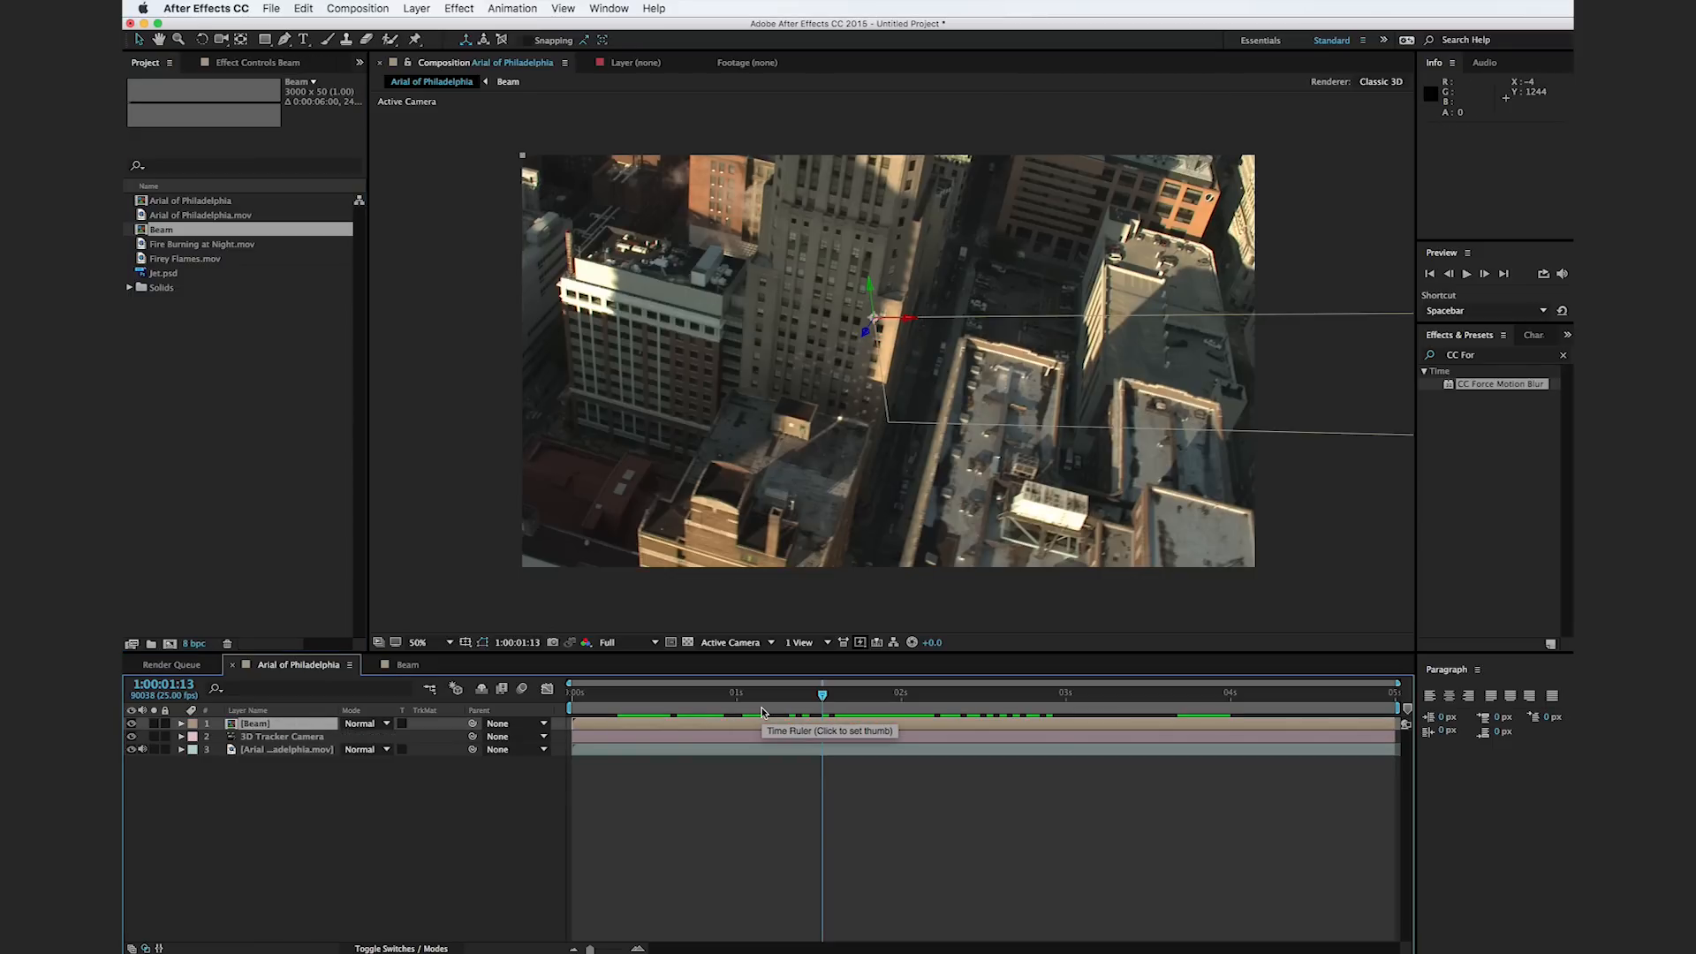
pyautogui.moveTo(648, 702); pyautogui.dragTo(795, 702)
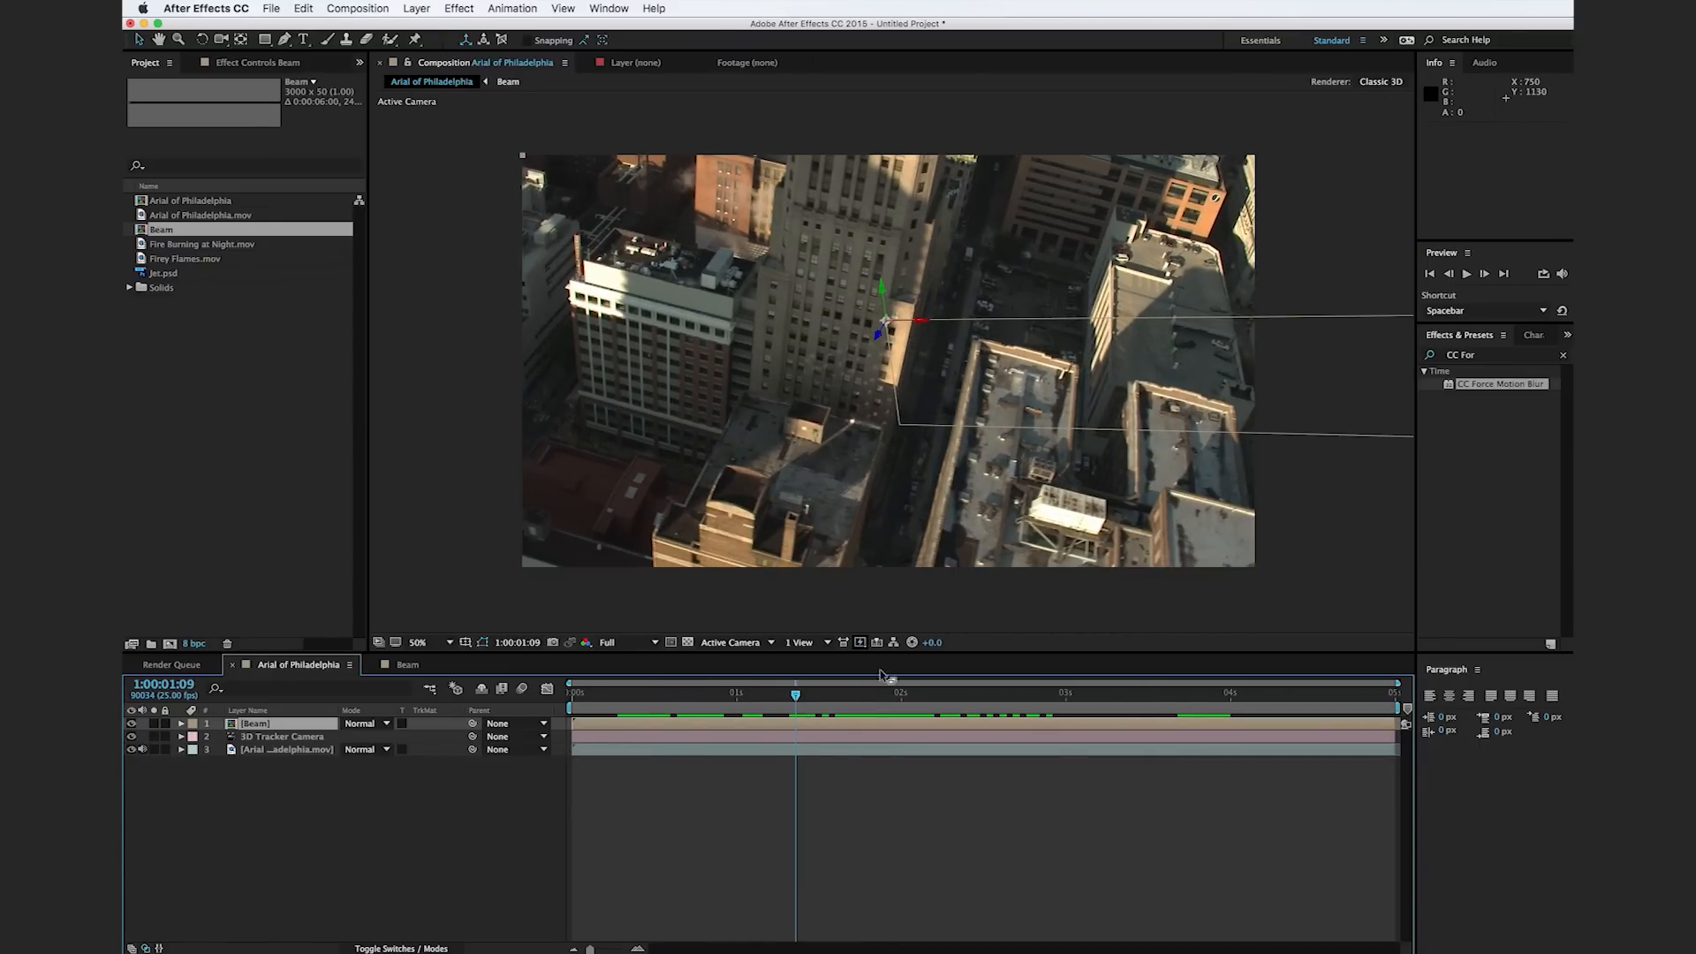
pyautogui.moveTo(704, 698); pyautogui.dragTo(598, 698)
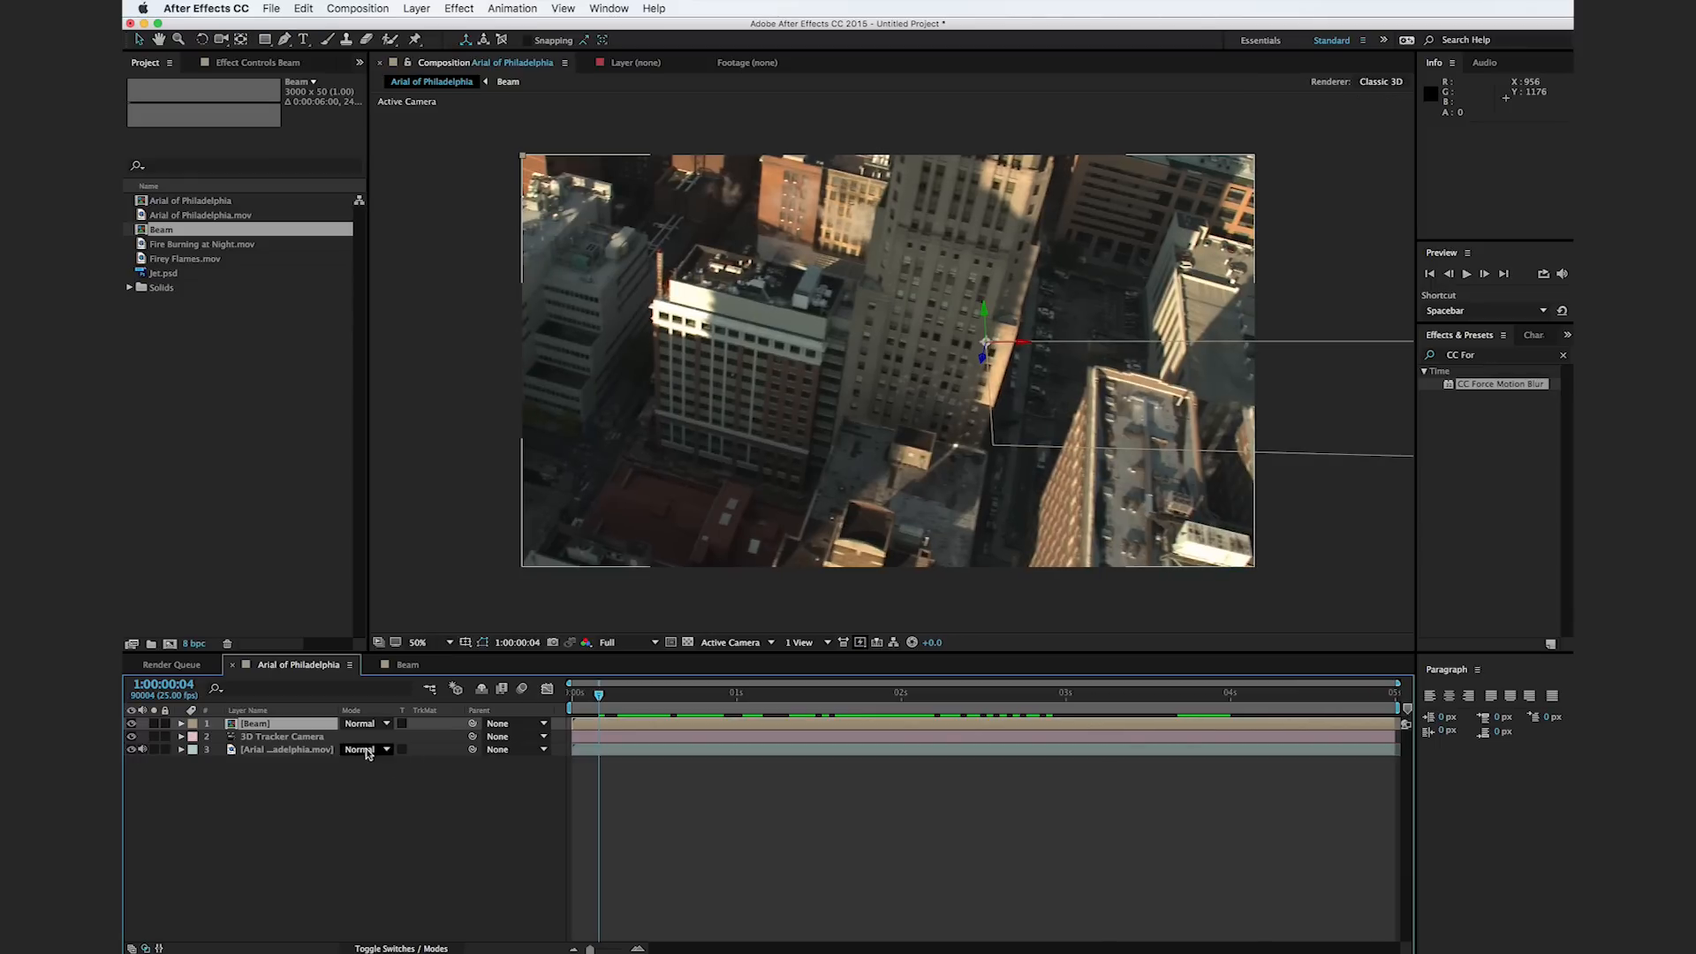
# Step: Set the Beam layer's opacity to 100% and go back to the first frame
pyautogui.press('t')
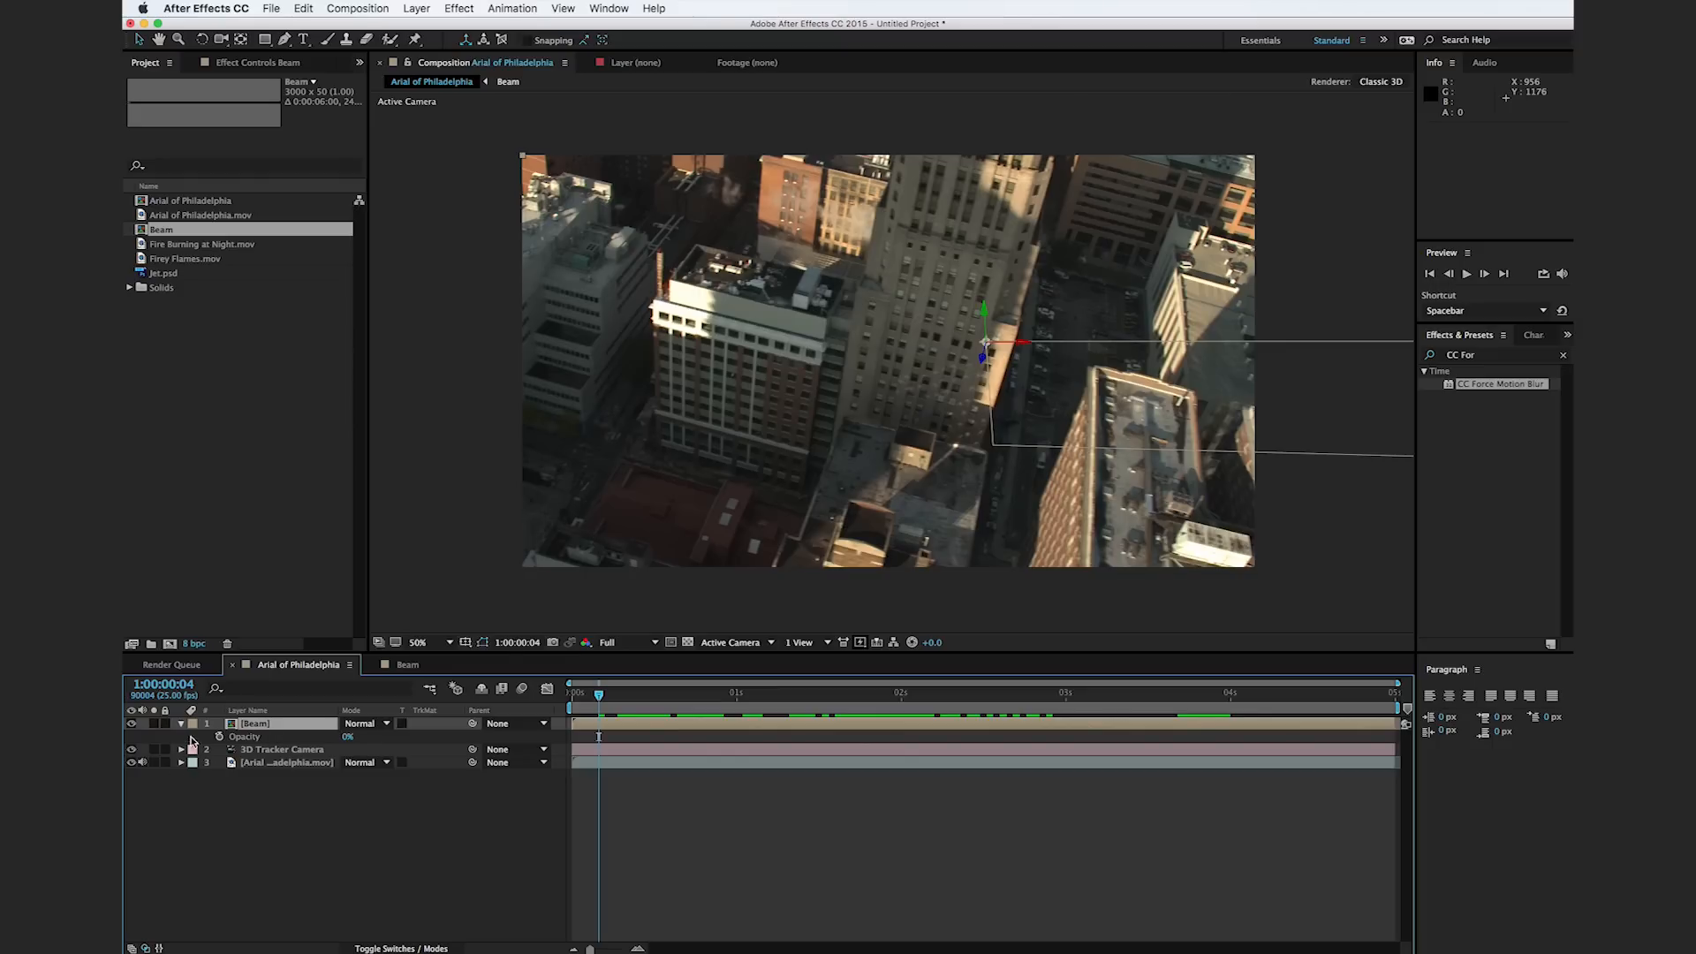
pyautogui.click(289, 725)
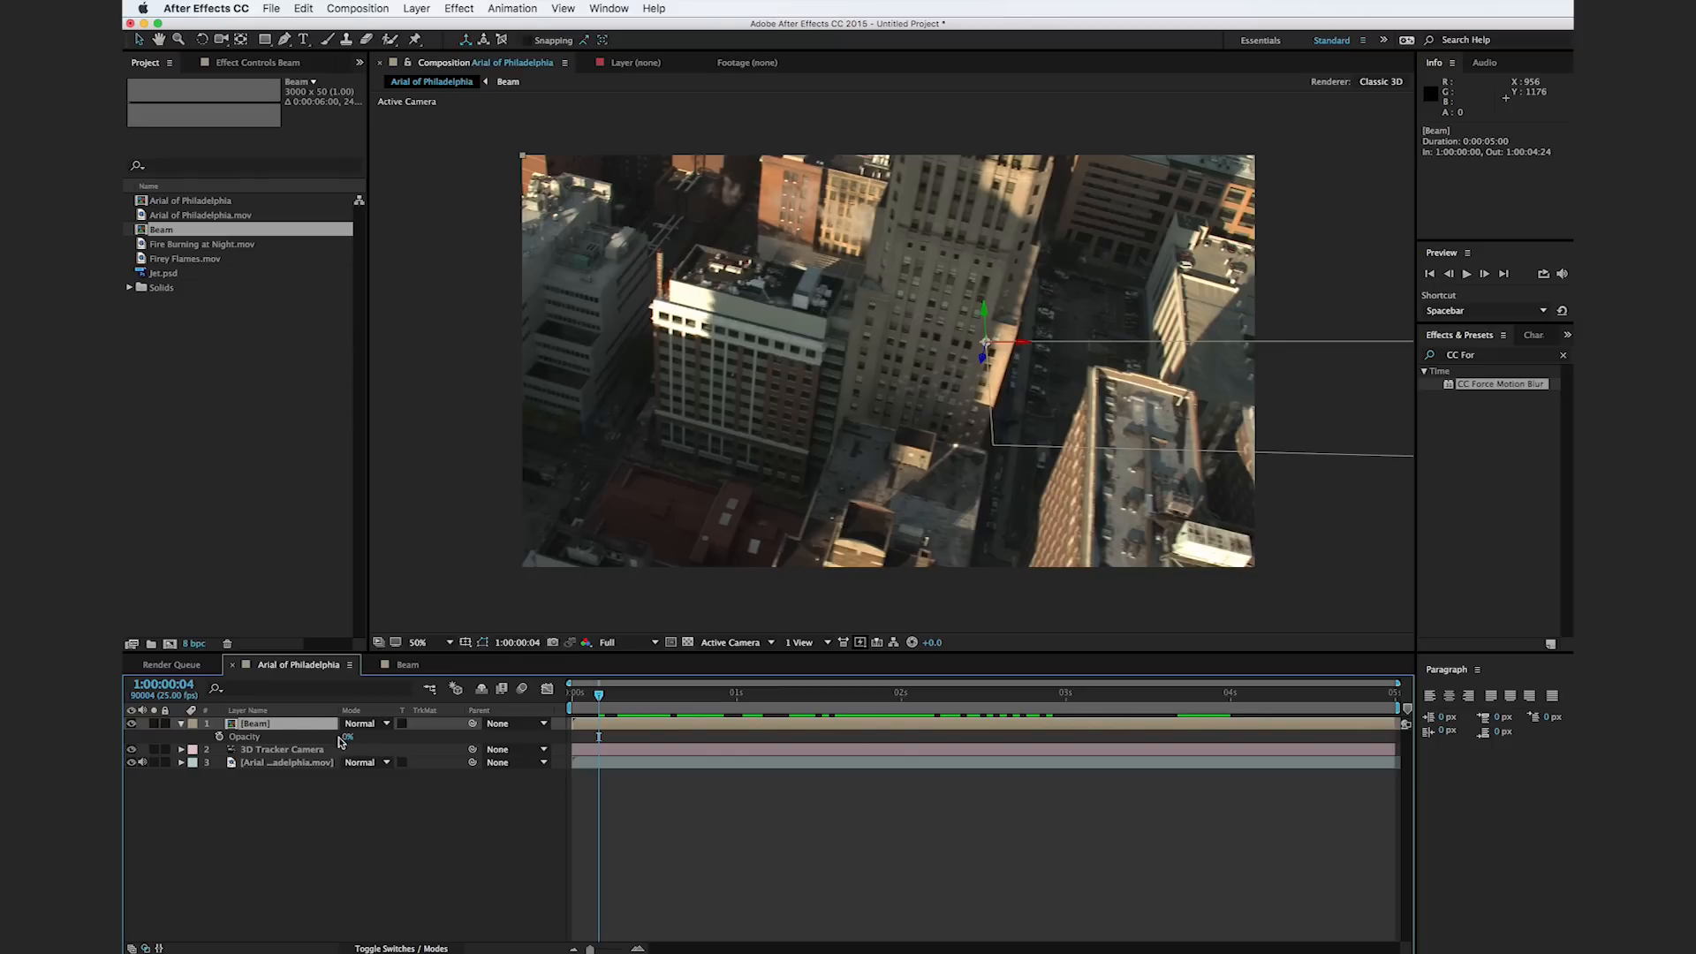
pyautogui.moveTo(347, 737); pyautogui.dragTo(506, 730)
pyautogui.moveTo(595, 698)
pyautogui.mouseDown()
pyautogui.moveTo(612, 704)
pyautogui.moveTo(570, 704)
pyautogui.mouseUp()
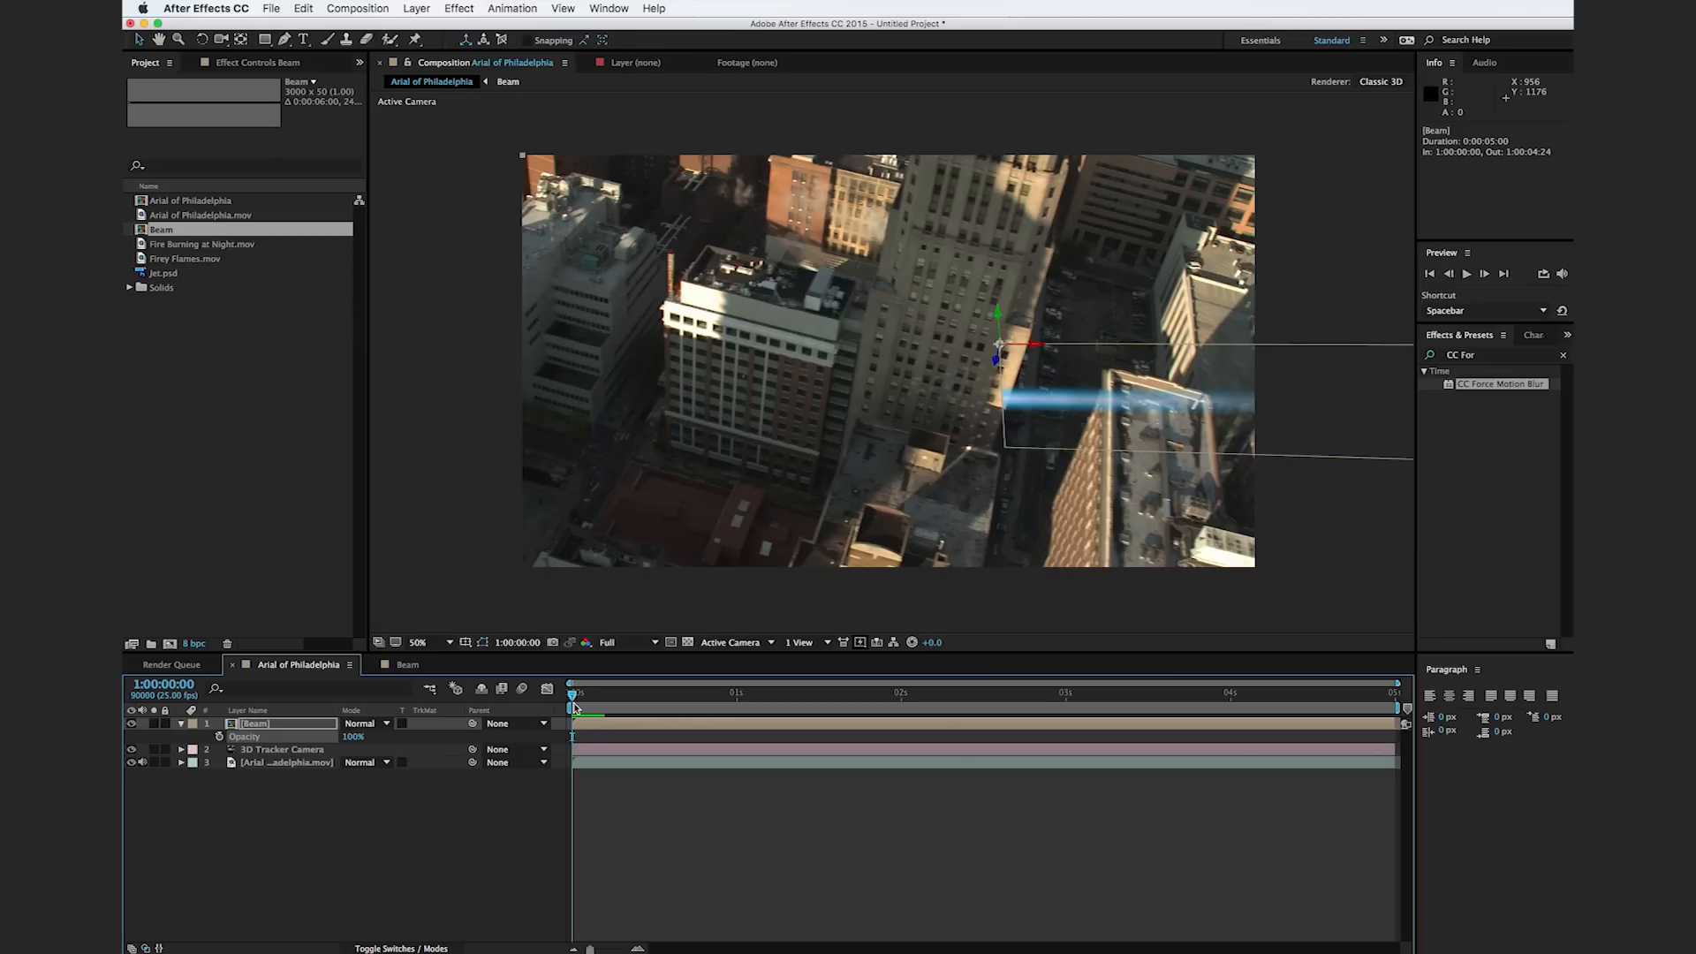
# Step: Scale the Beam layer to 150% and move ahead to frame 2
pyautogui.press('s')
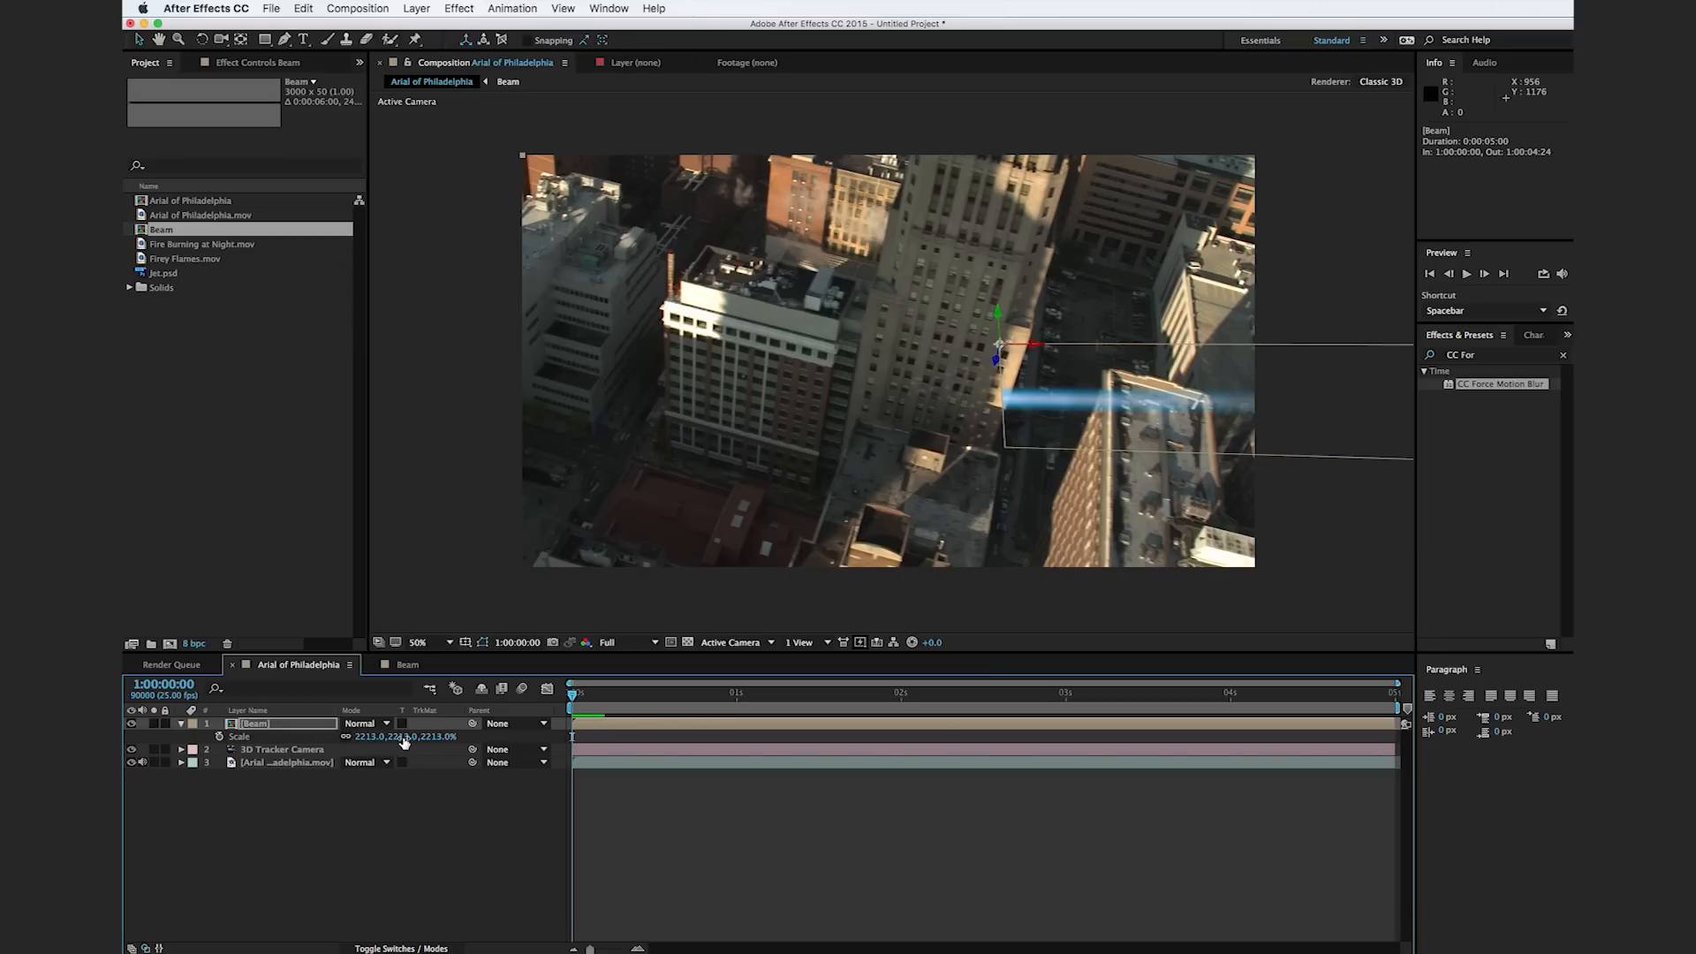
pyautogui.moveTo(402, 736); pyautogui.dragTo(161, 737)
pyautogui.moveTo(415, 746); pyautogui.dragTo(301, 745)
pyautogui.click(405, 736)
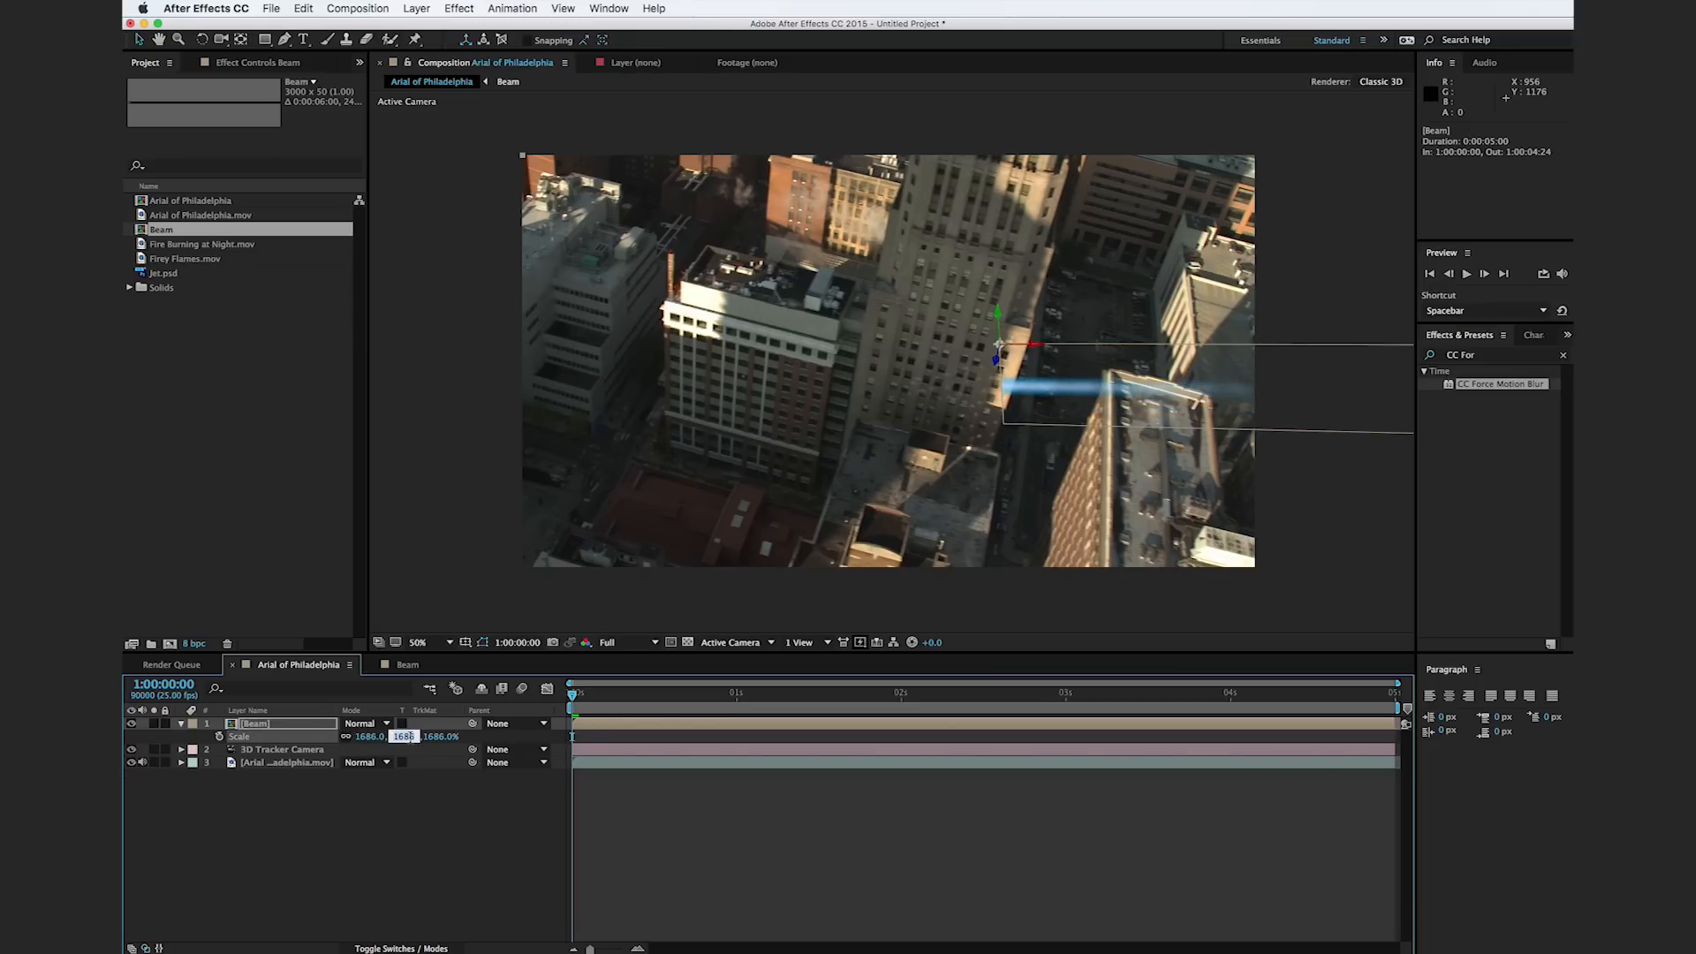
pyautogui.write('150')
pyautogui.press('Return')
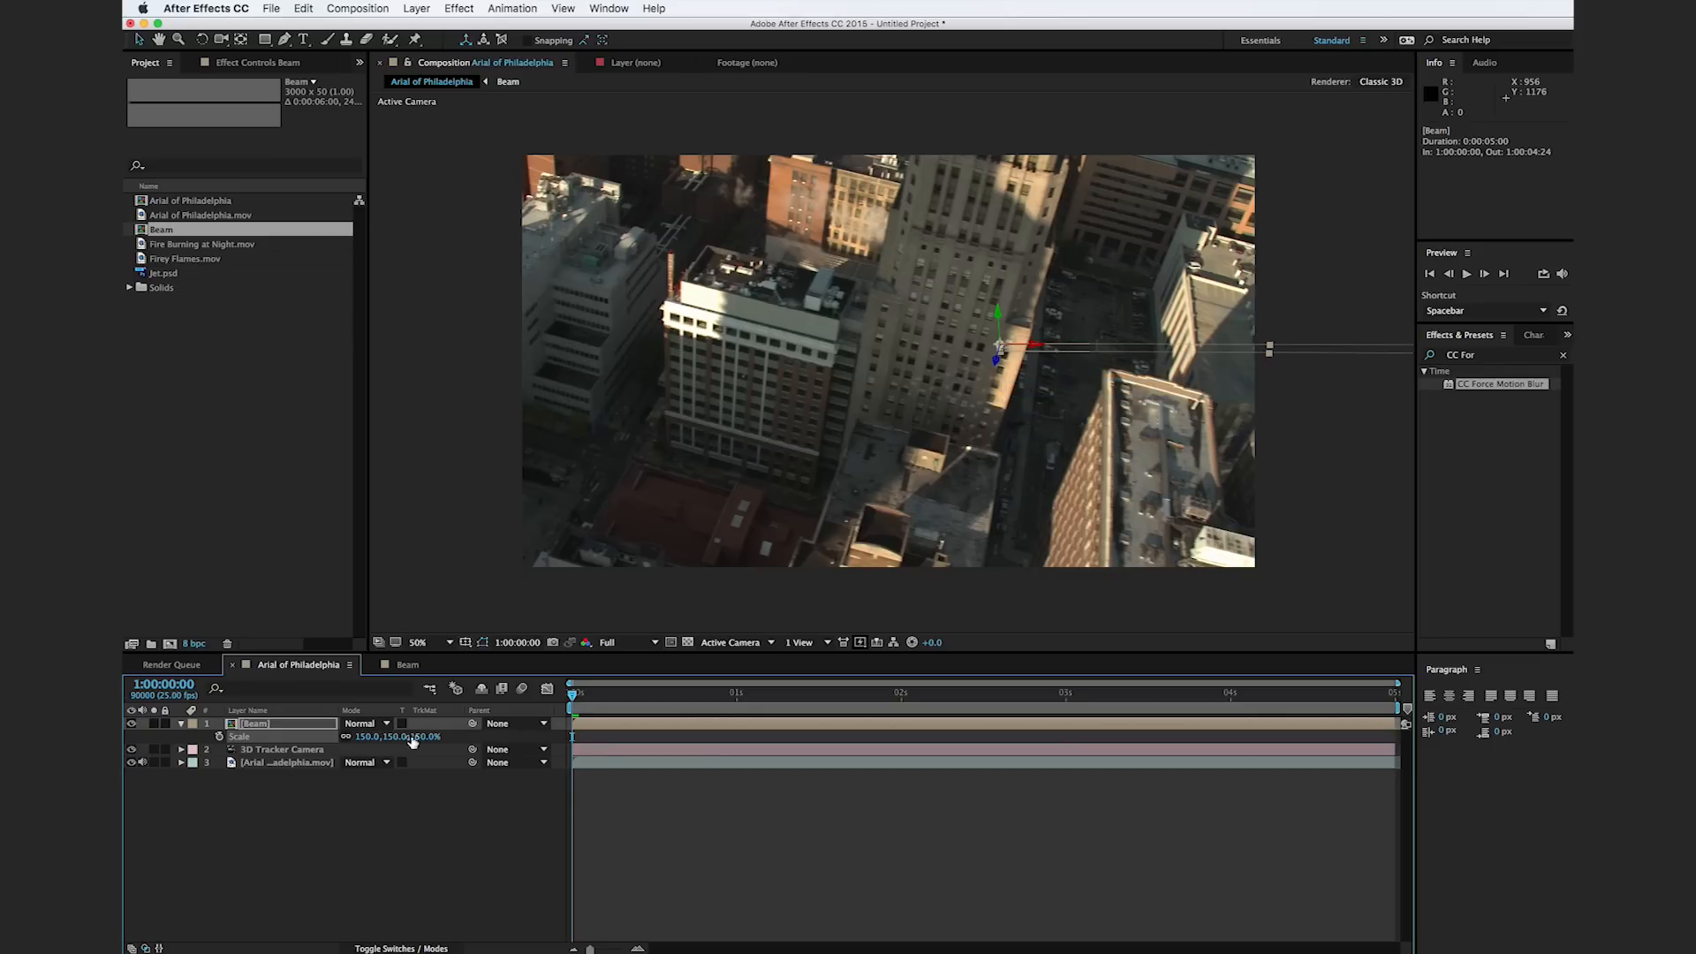
pyautogui.moveTo(577, 702)
pyautogui.mouseDown()
pyautogui.moveTo(609, 702)
pyautogui.moveTo(586, 703)
pyautogui.mouseUp()
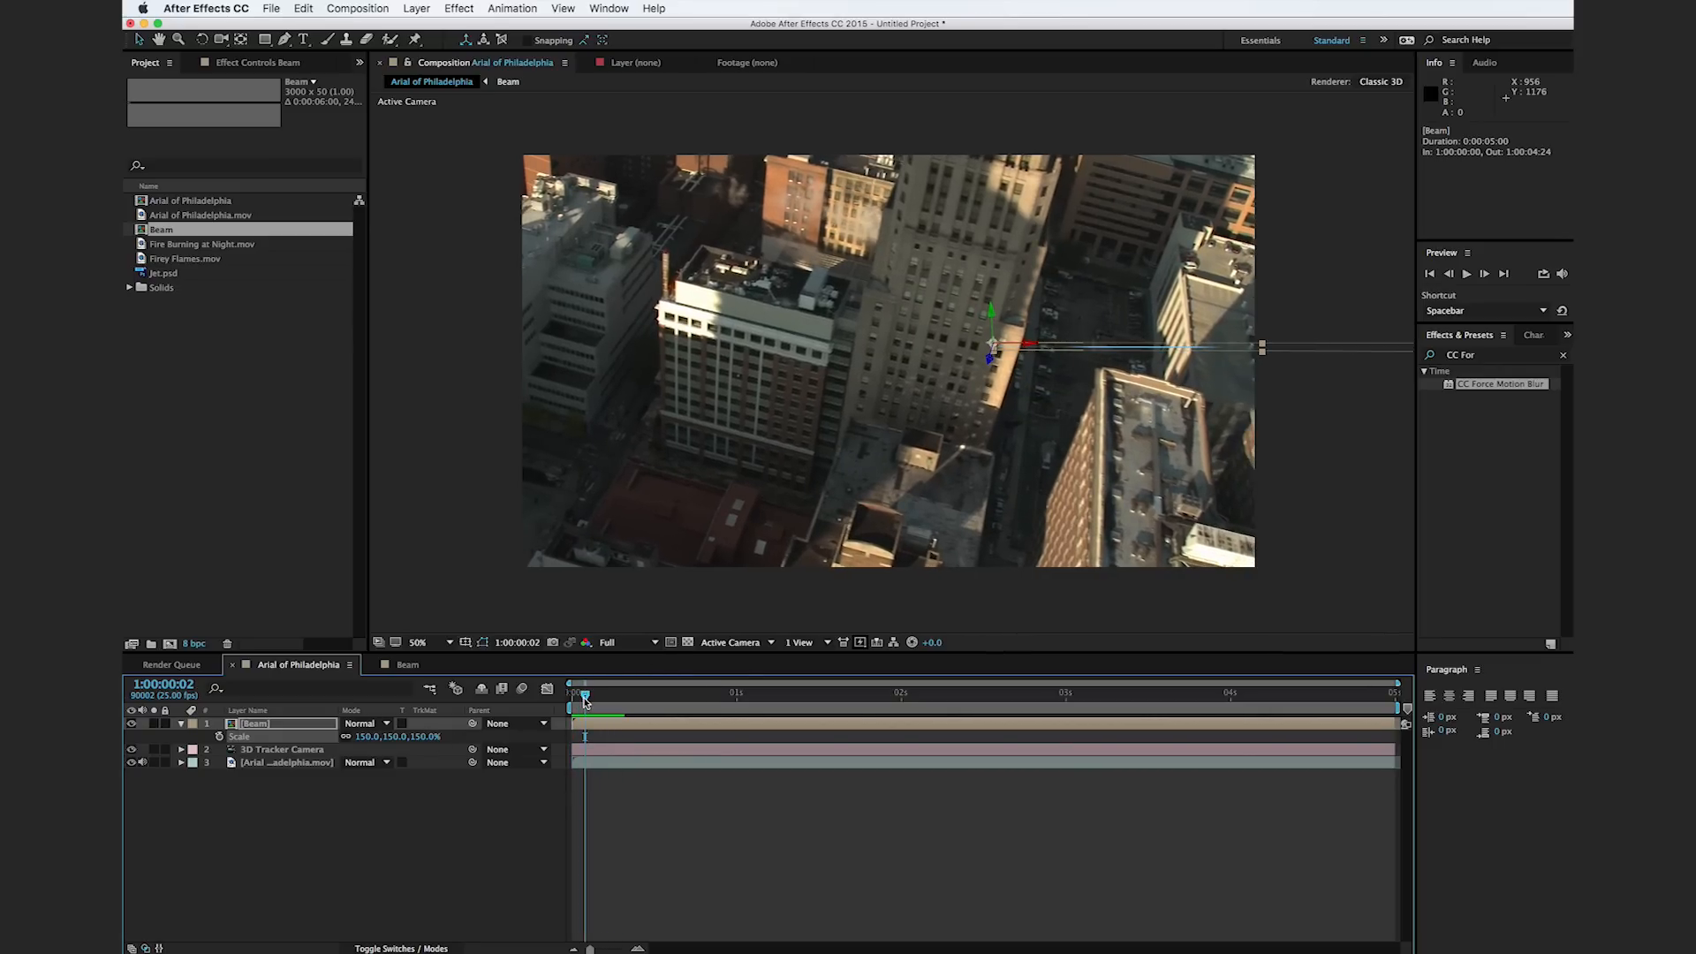
# Step: Rotate the beam to an orientation of about 298.5°, 353.7°, 284.4° so it points away from the camera, along the street
pyautogui.click(203, 40)
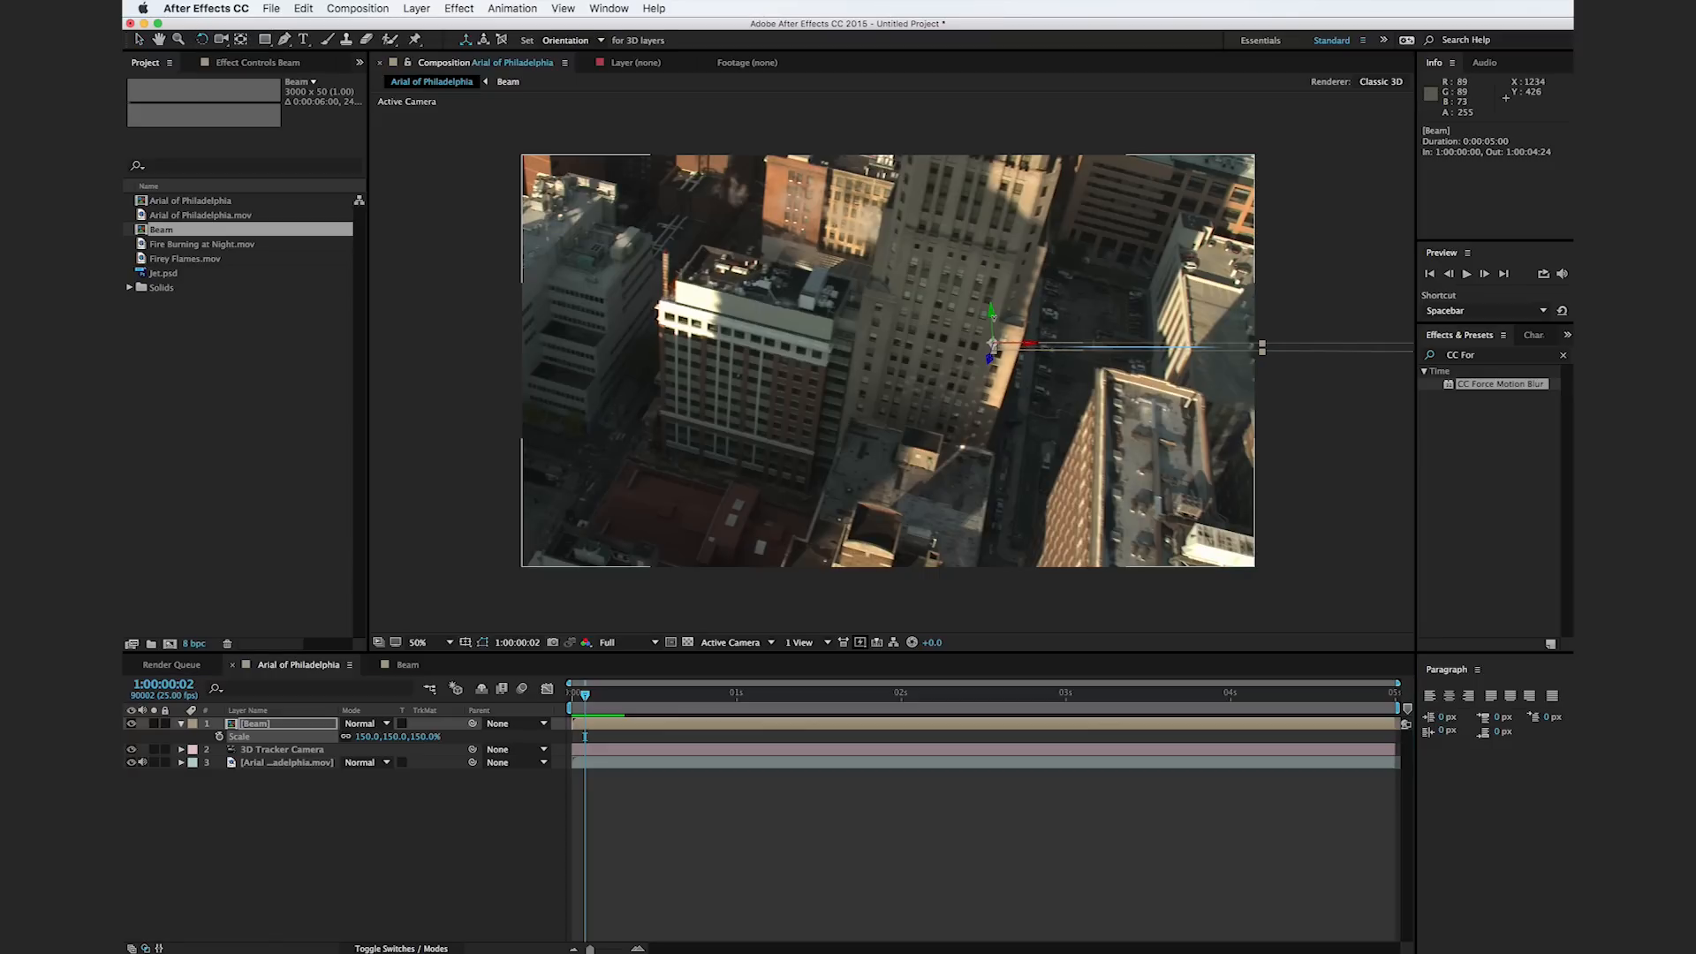
pyautogui.click(993, 317)
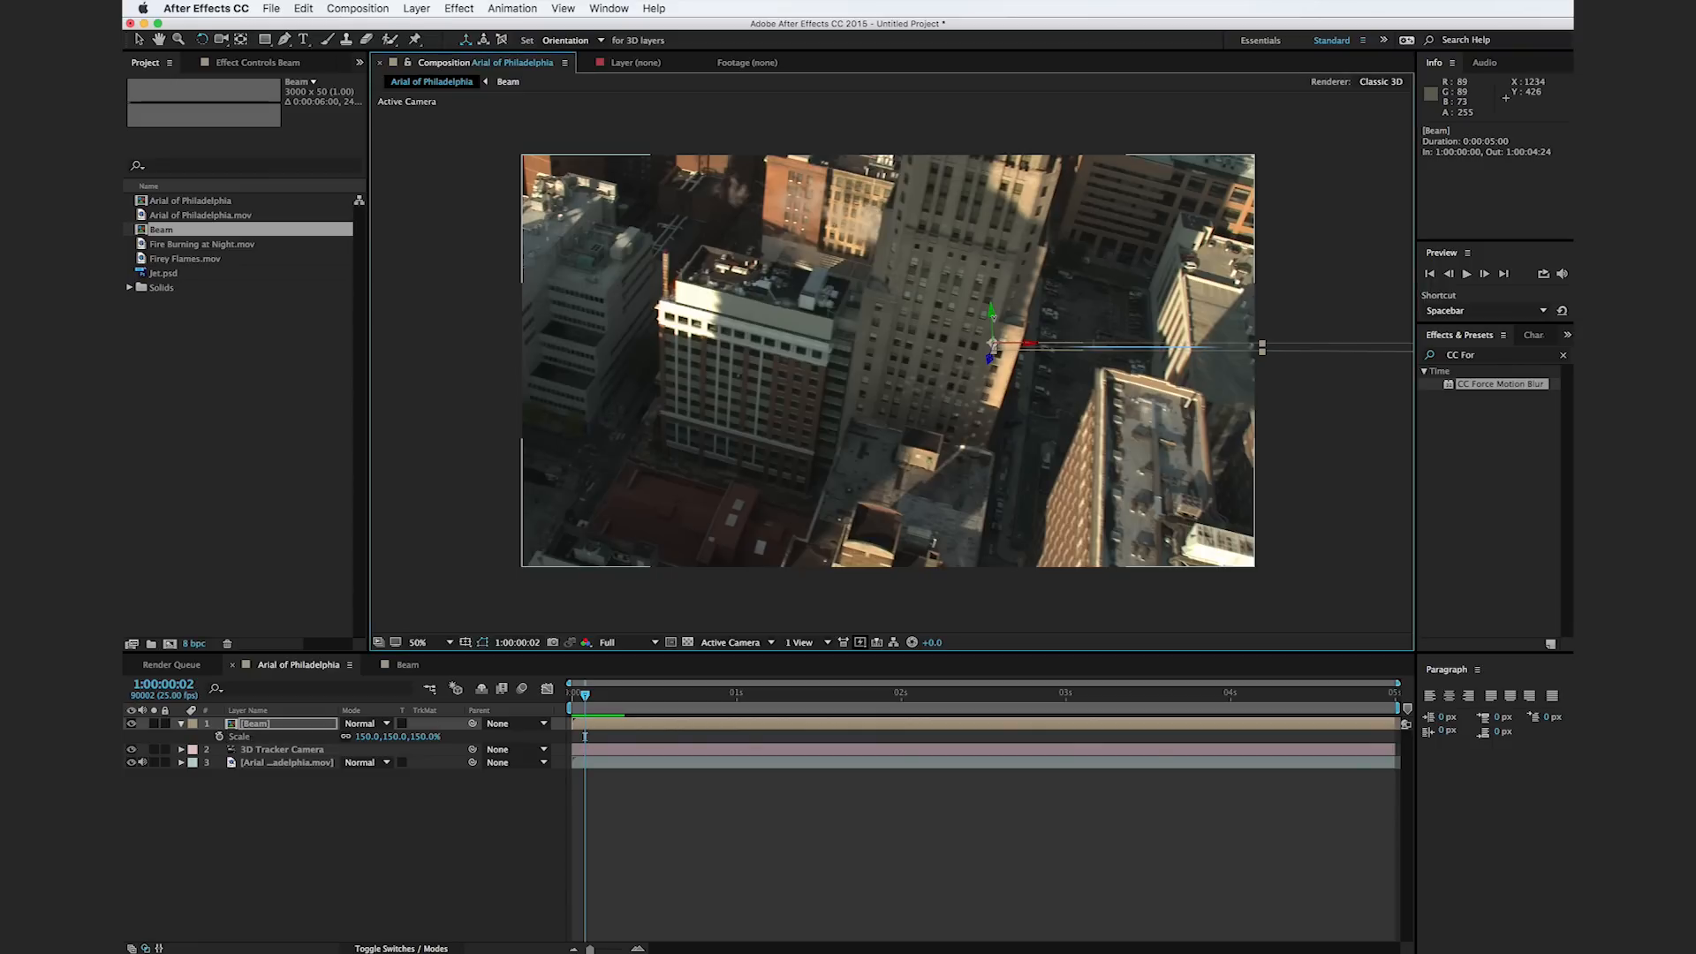
pyautogui.moveTo(992, 317); pyautogui.dragTo(961, 337)
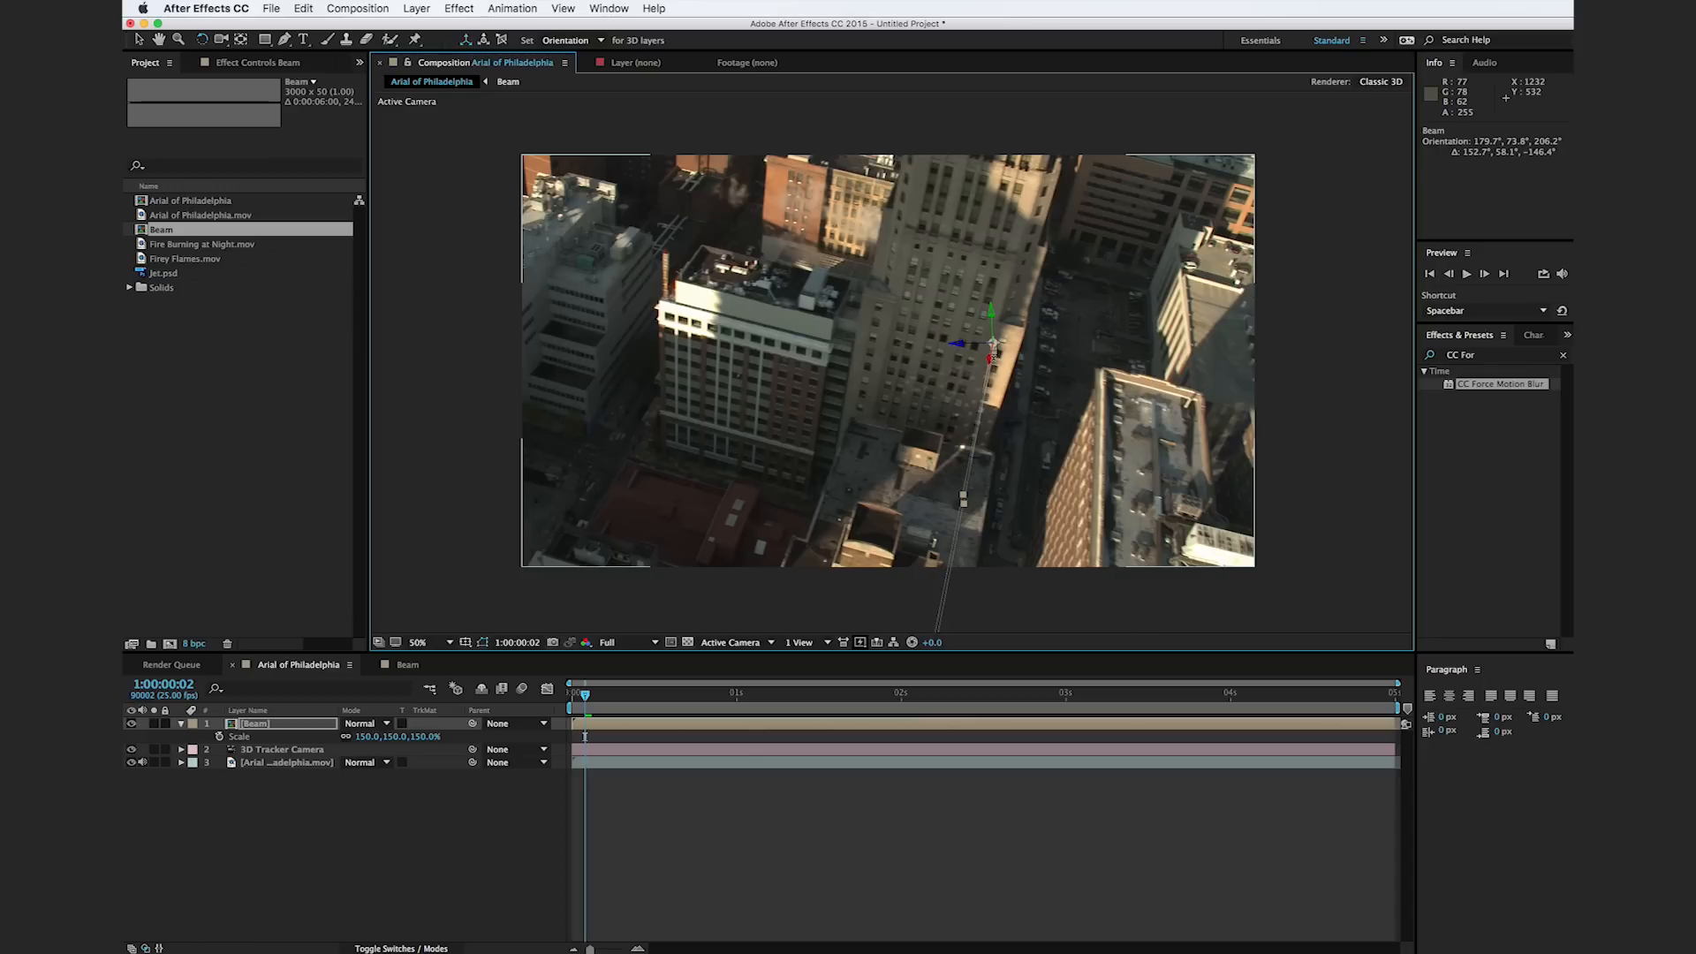
pyautogui.moveTo(991, 357); pyautogui.dragTo(1030, 388)
pyautogui.moveTo(583, 702); pyautogui.dragTo(591, 700)
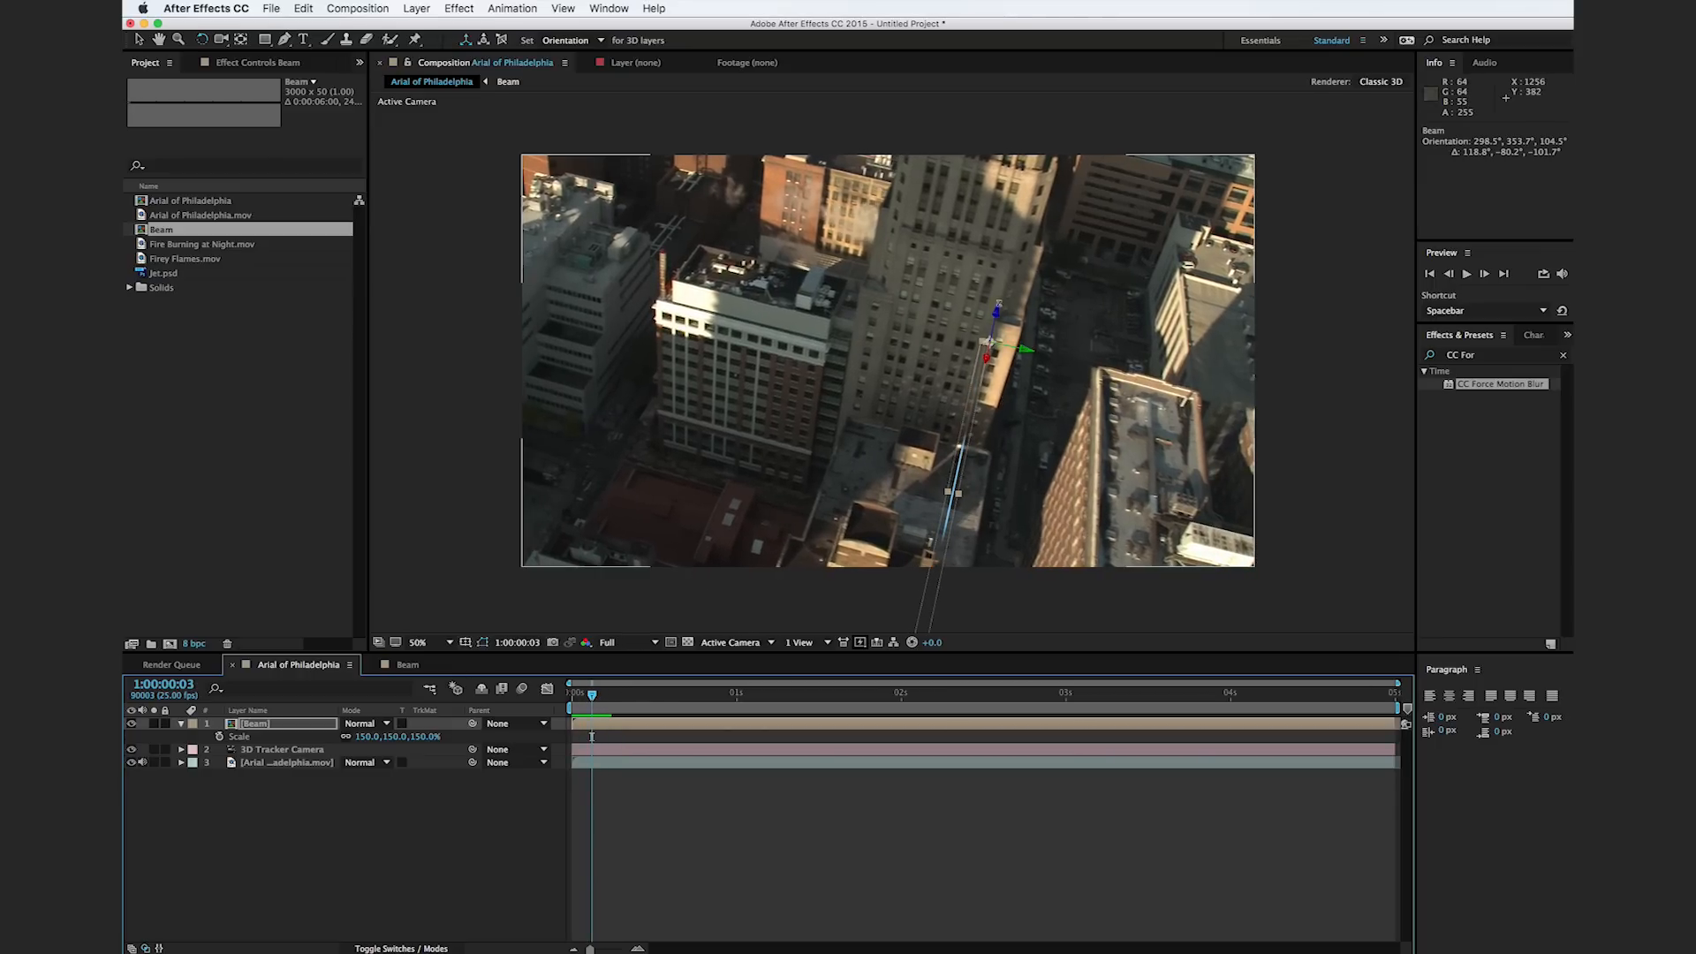
pyautogui.moveTo(998, 311); pyautogui.dragTo(1054, 387)
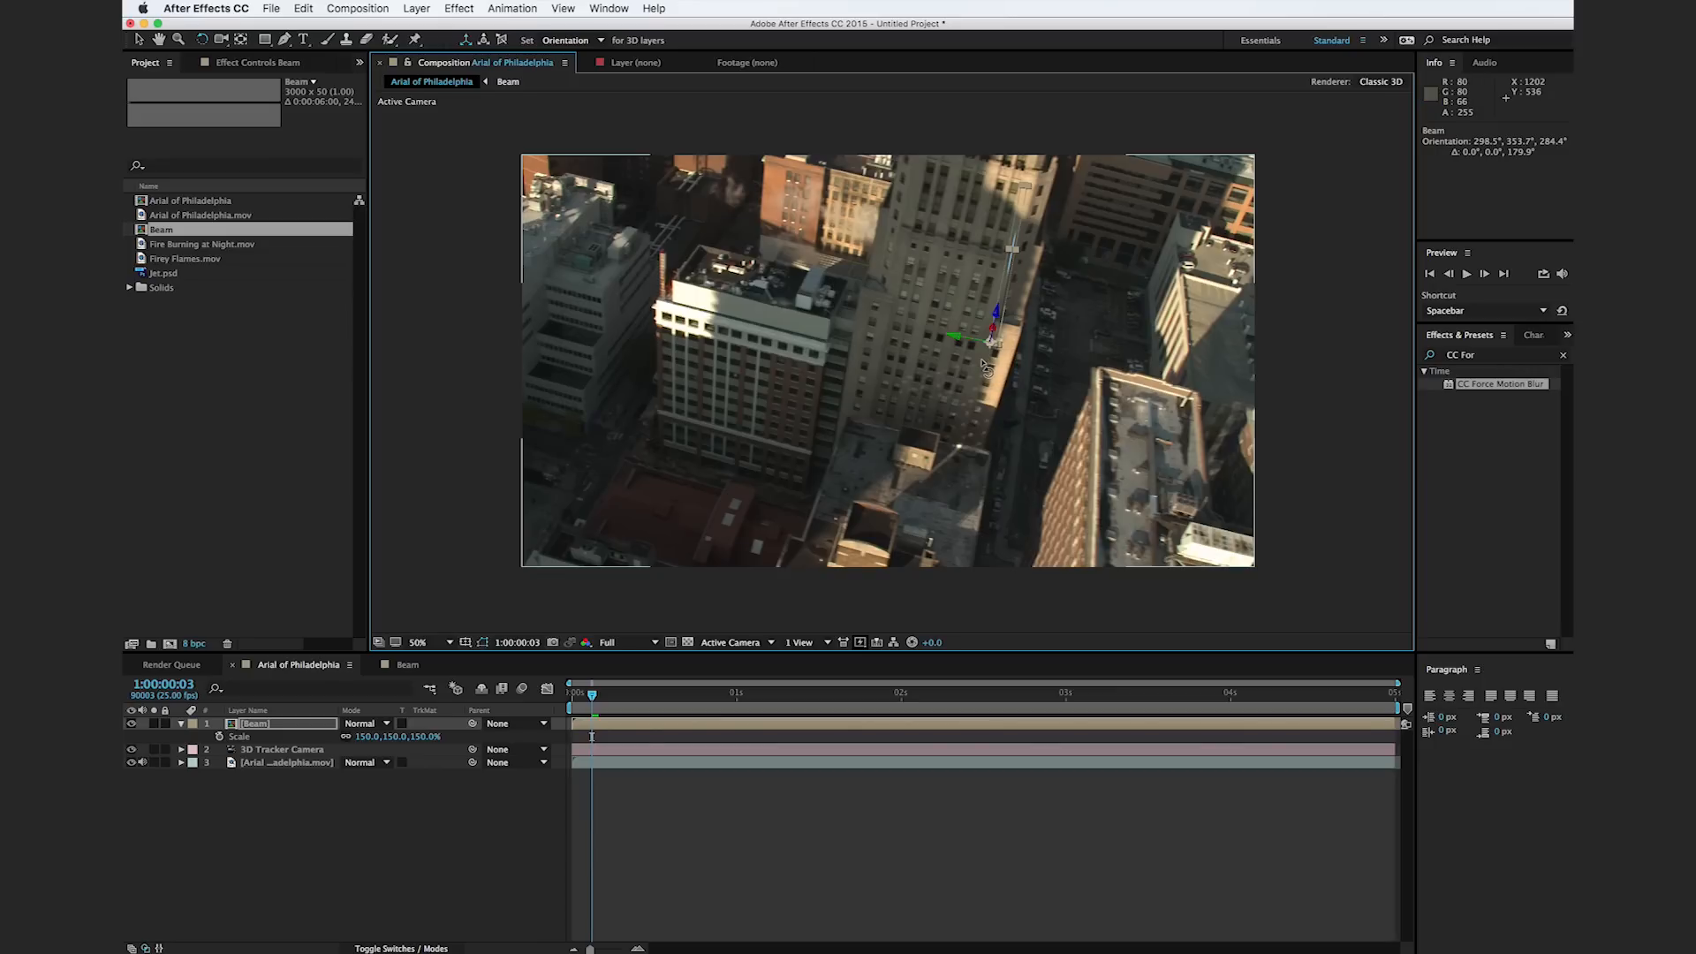
# Step: Move the beam off the tall building over the street beside it, and scrub the opening frames to check it
pyautogui.press('v')
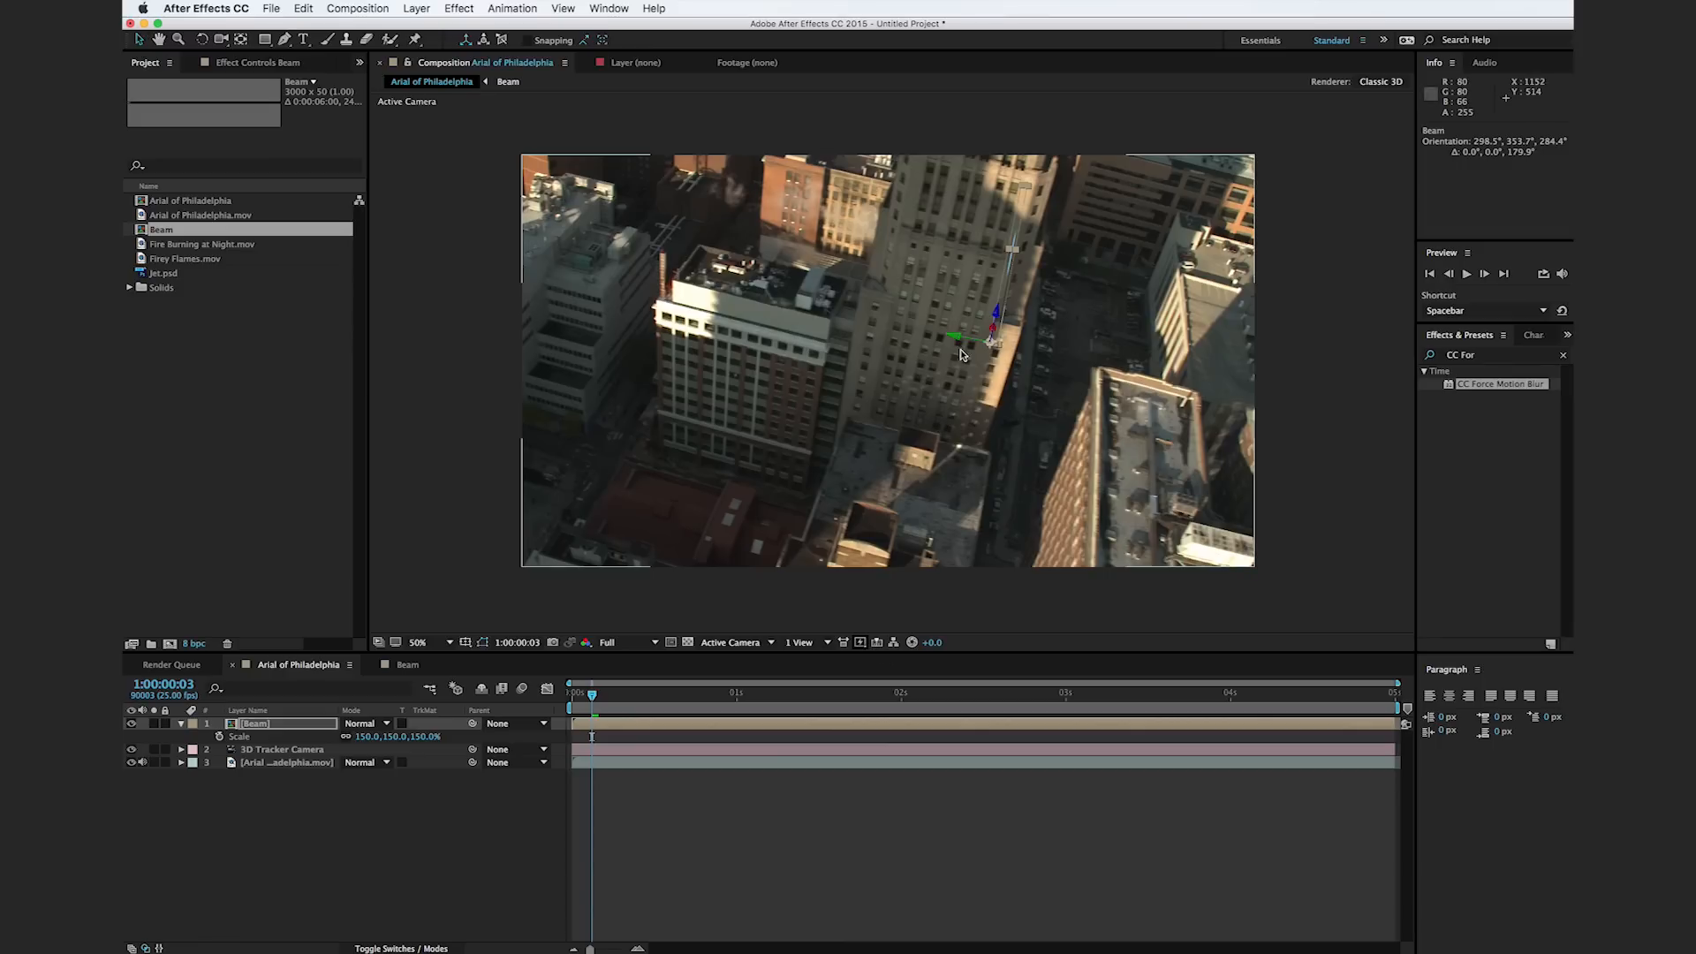
pyautogui.moveTo(961, 341); pyautogui.dragTo(1115, 377)
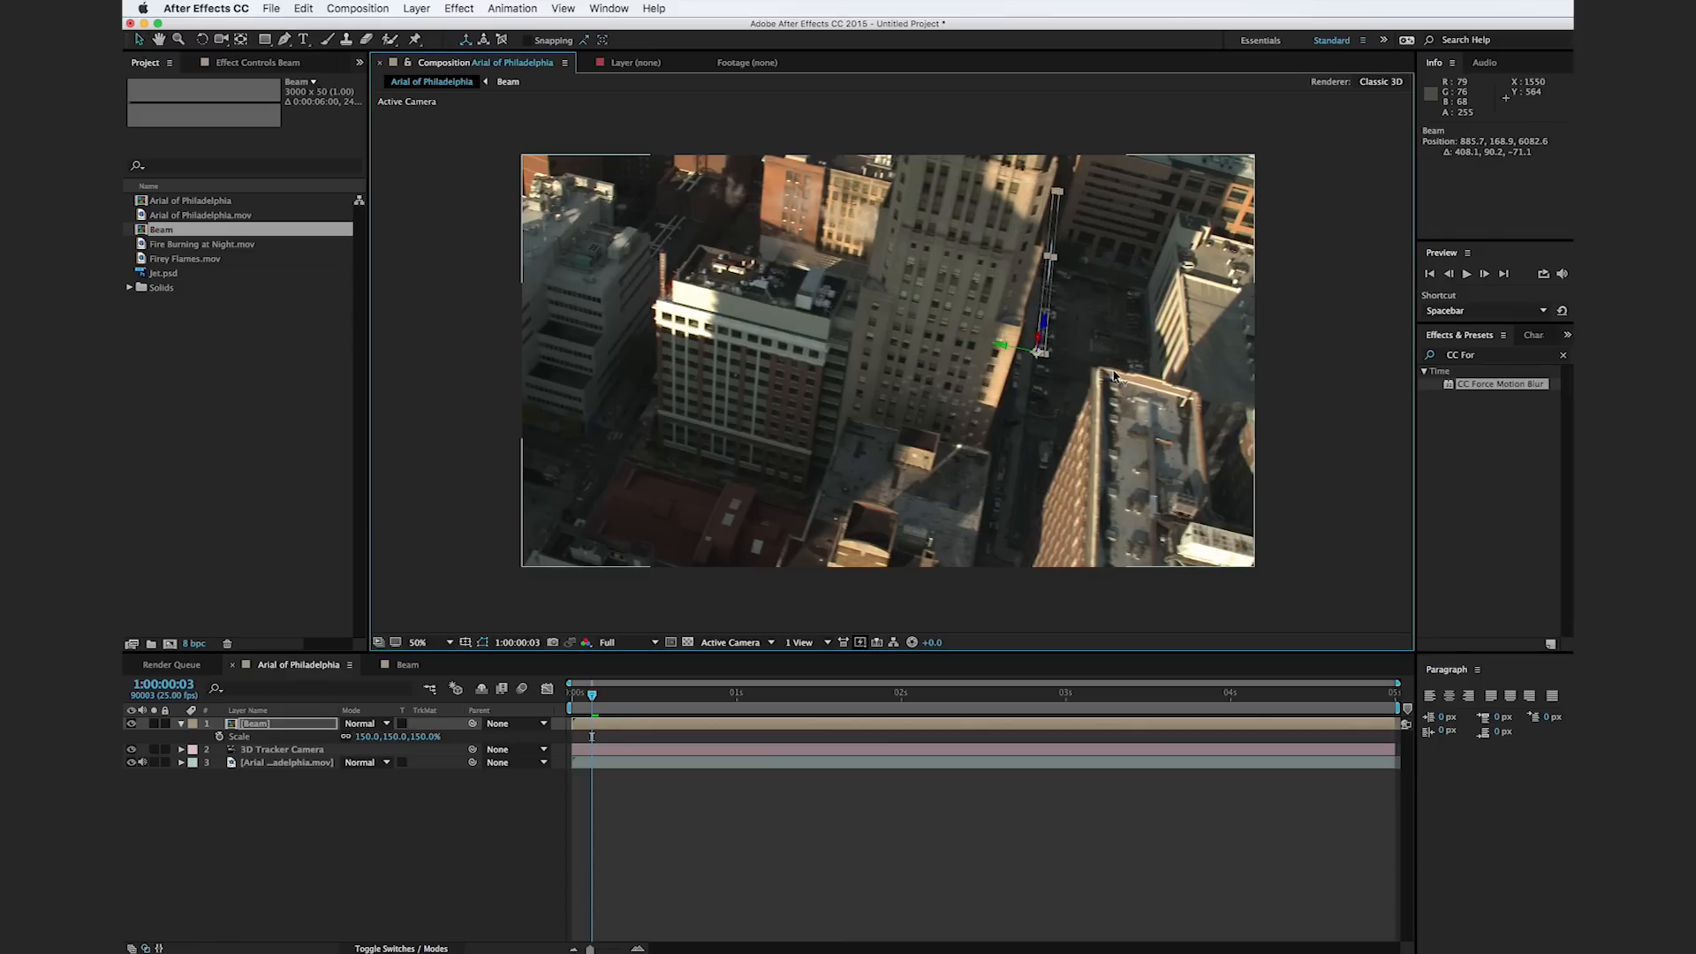
pyautogui.click(1272, 459)
pyautogui.moveTo(577, 696)
pyautogui.mouseDown()
pyautogui.moveTo(632, 698)
pyautogui.moveTo(580, 705)
pyautogui.mouseUp()
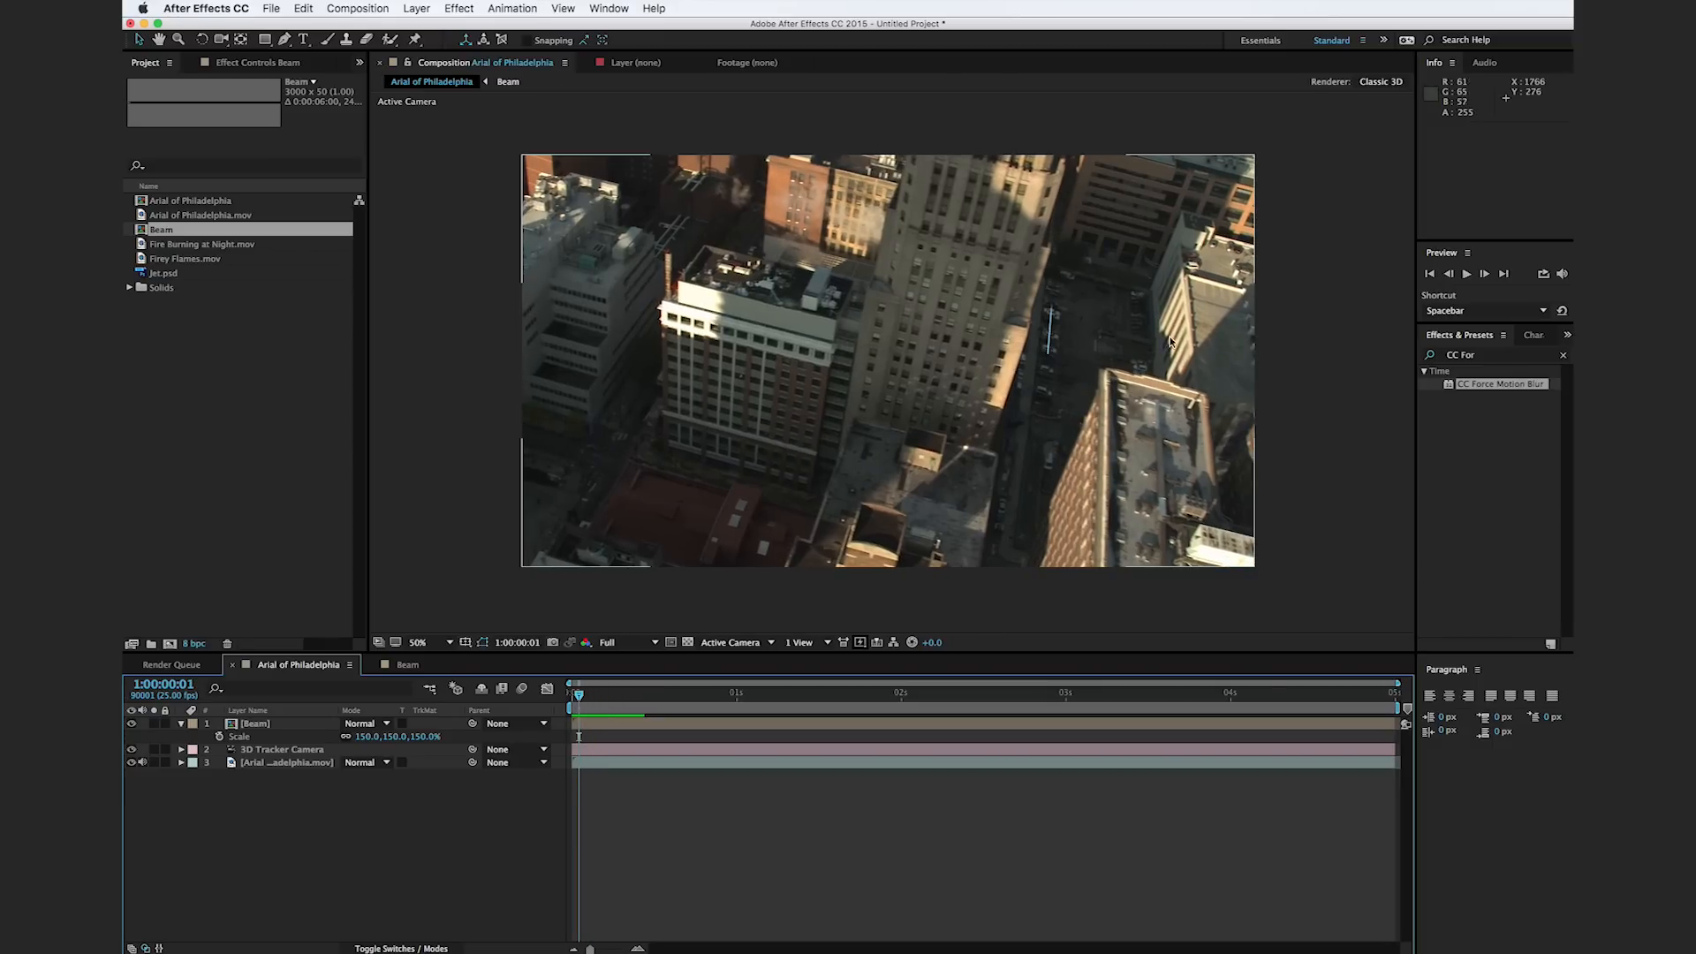
pyautogui.moveTo(590, 701)
pyautogui.mouseDown()
pyautogui.moveTo(620, 702)
pyautogui.moveTo(599, 702)
pyautogui.mouseUp()
# Step: Pull the beam toward the camera to about -21.3, 1773.6, 2913.5, with its base below the frame edge, and scrub to check it
pyautogui.click(295, 723)
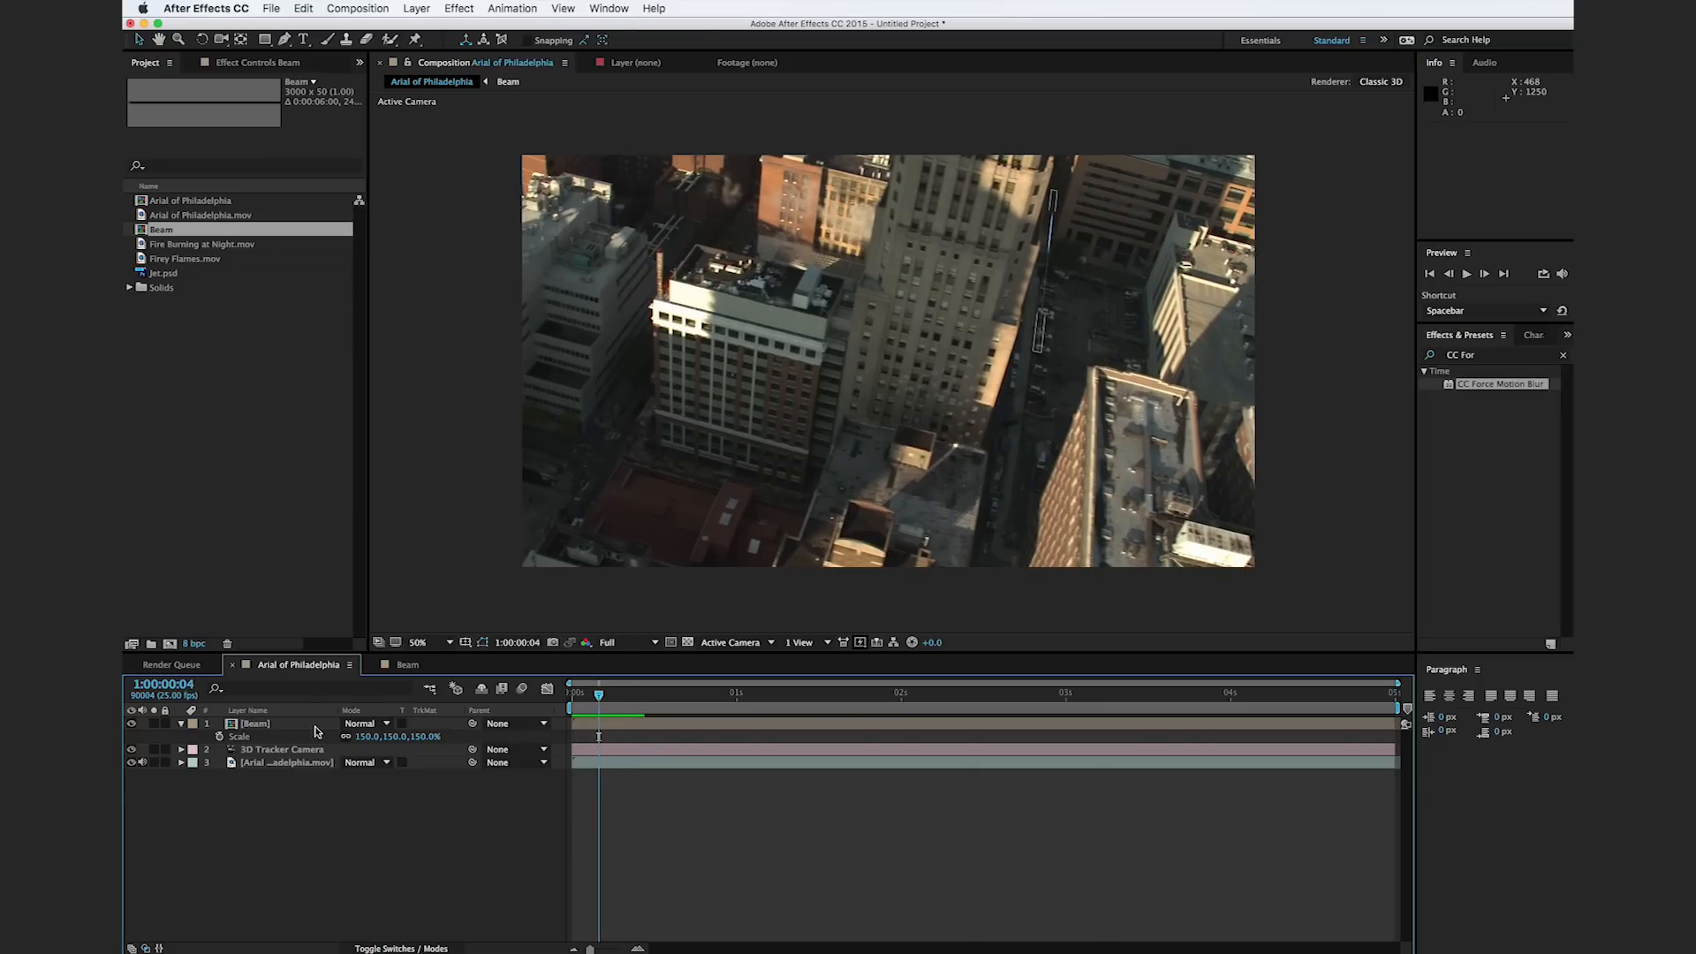
pyautogui.click(327, 737)
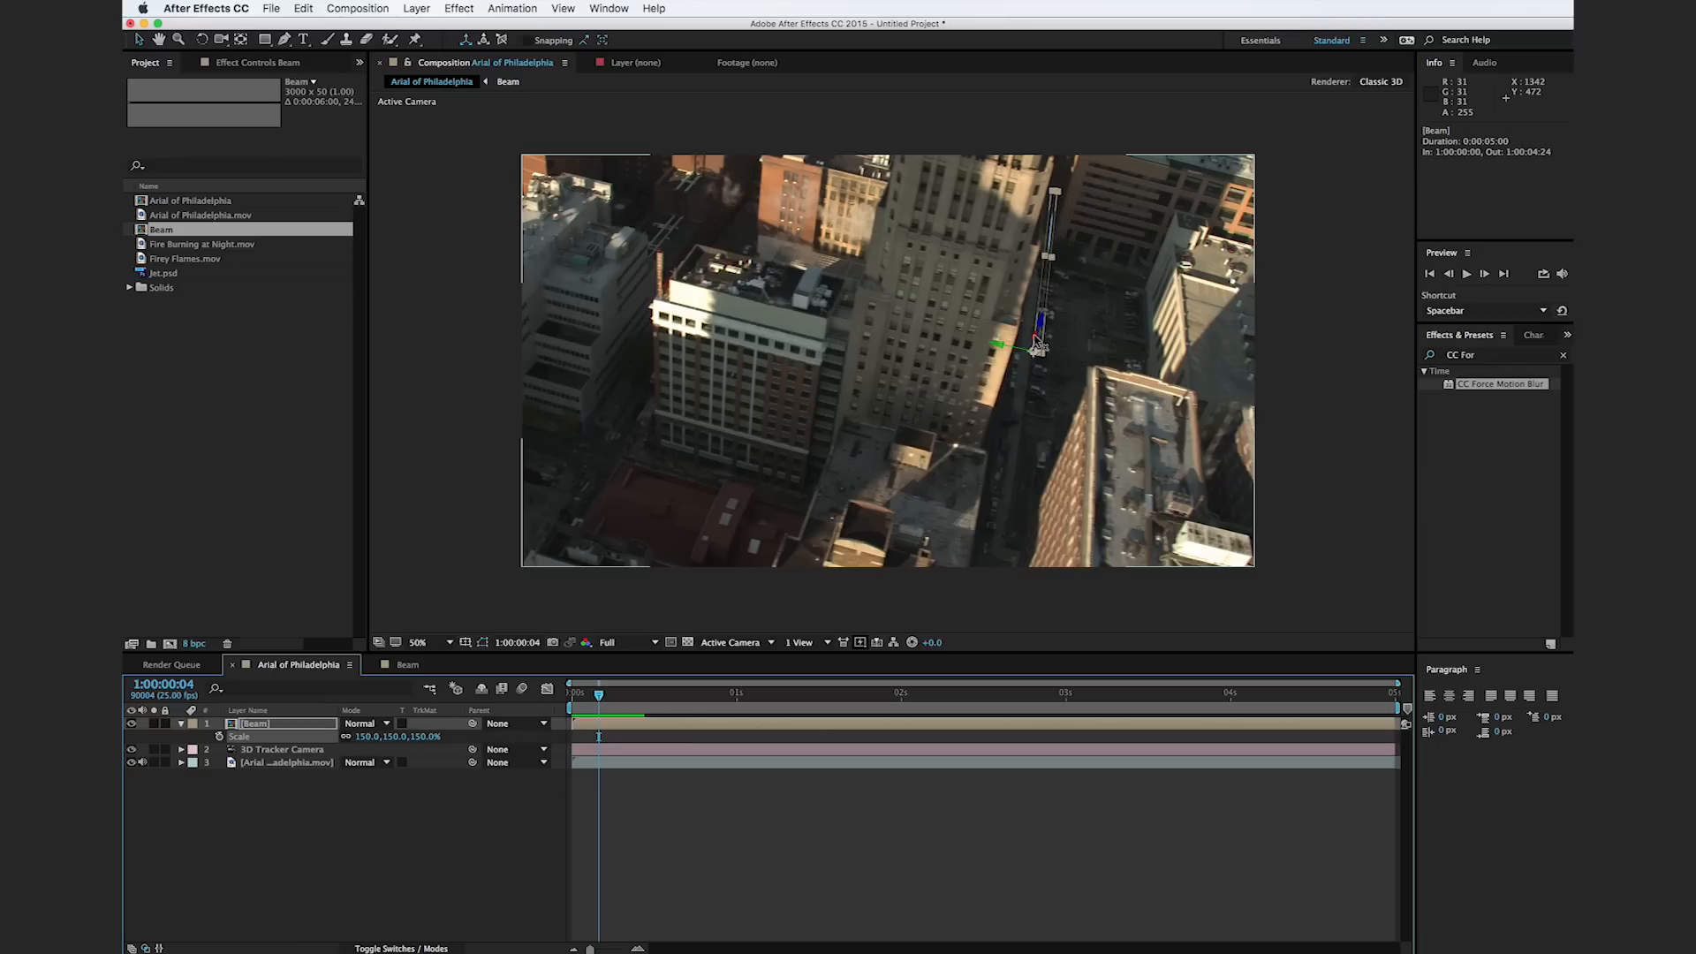
pyautogui.moveTo(1037, 345); pyautogui.dragTo(1006, 950)
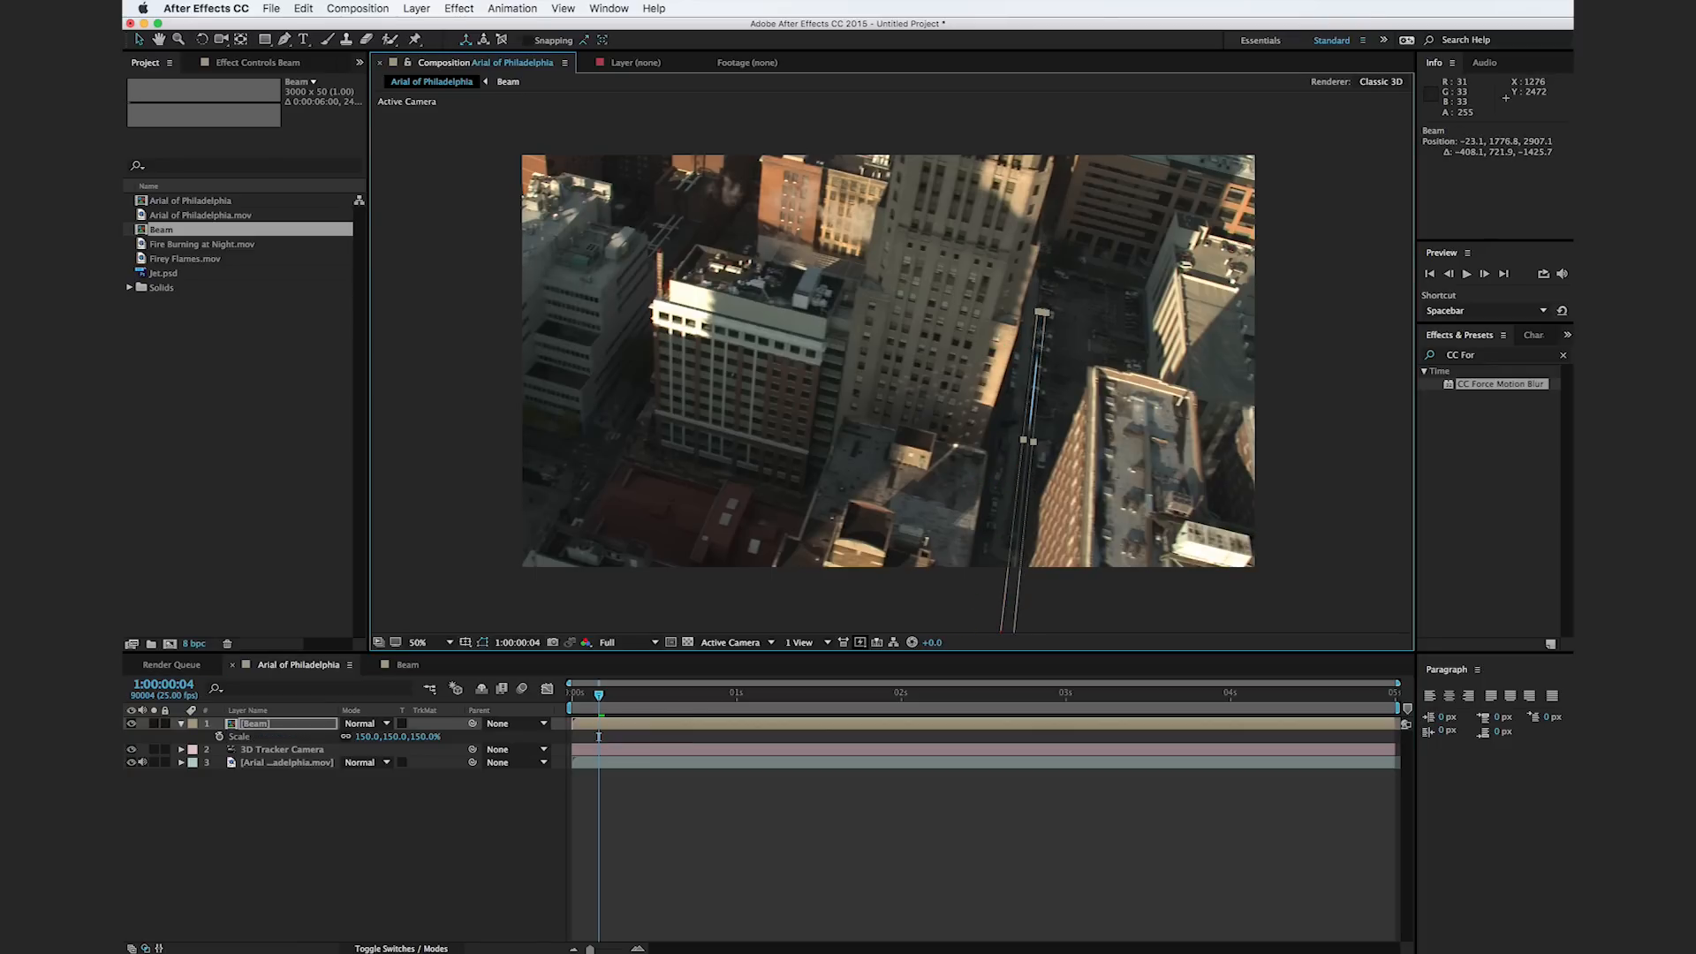
pyautogui.press('h')
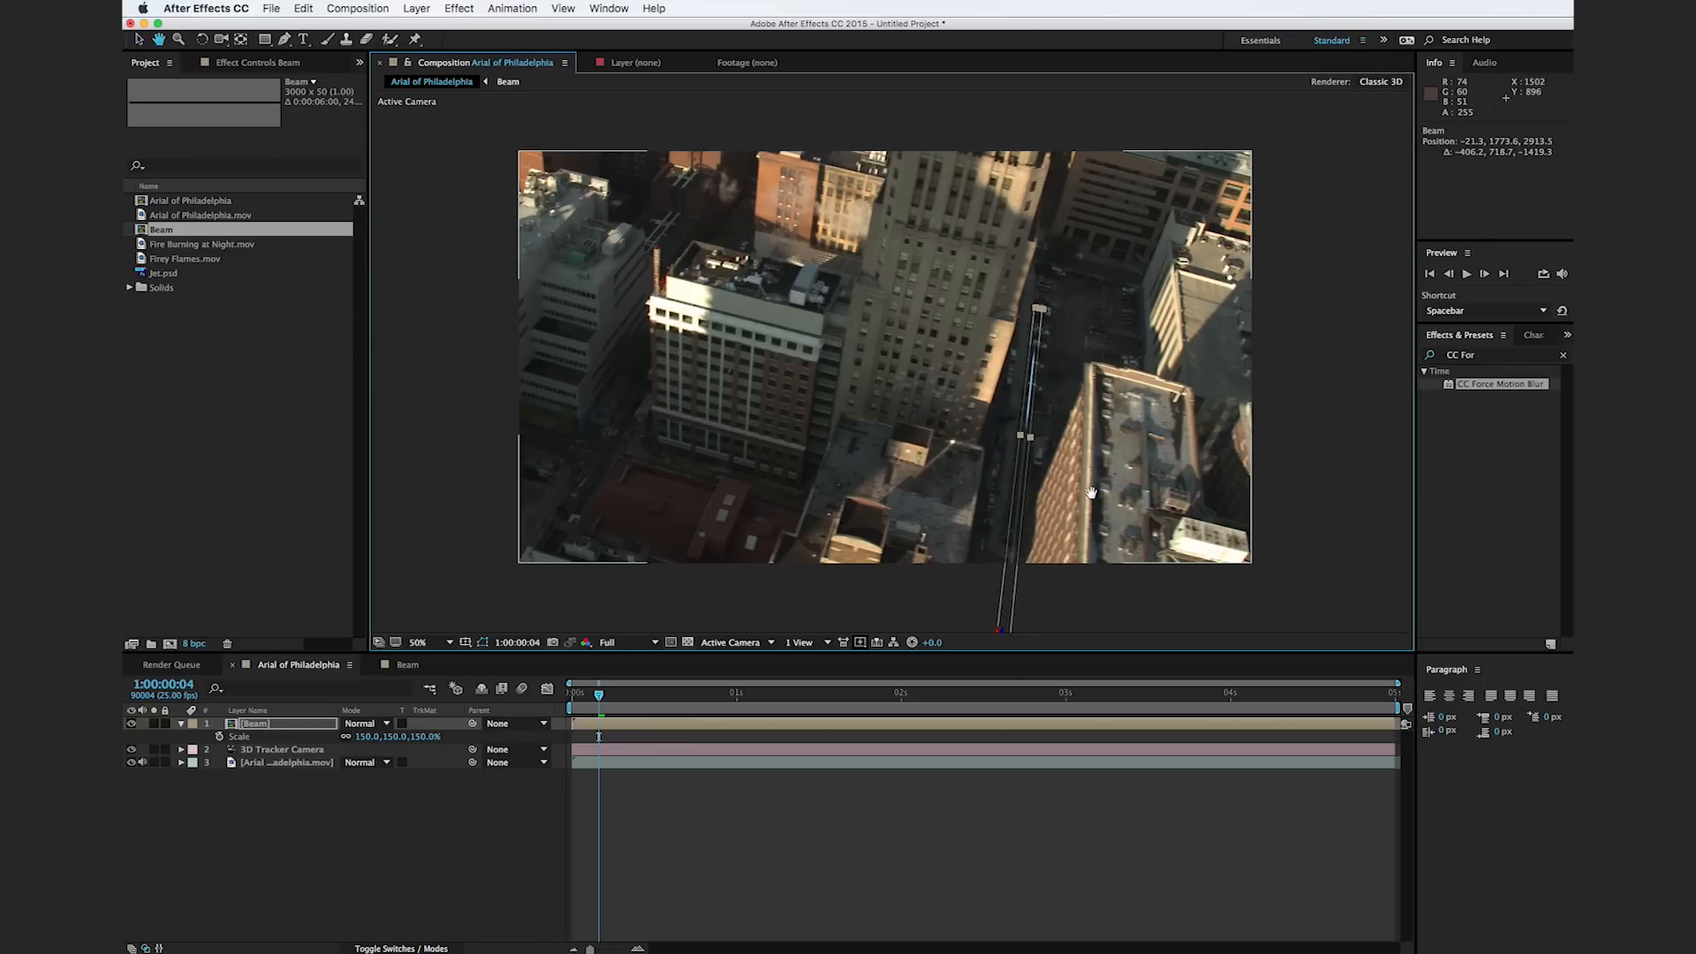
pyautogui.moveTo(1093, 522); pyautogui.dragTo(1010, 441)
pyautogui.press('v')
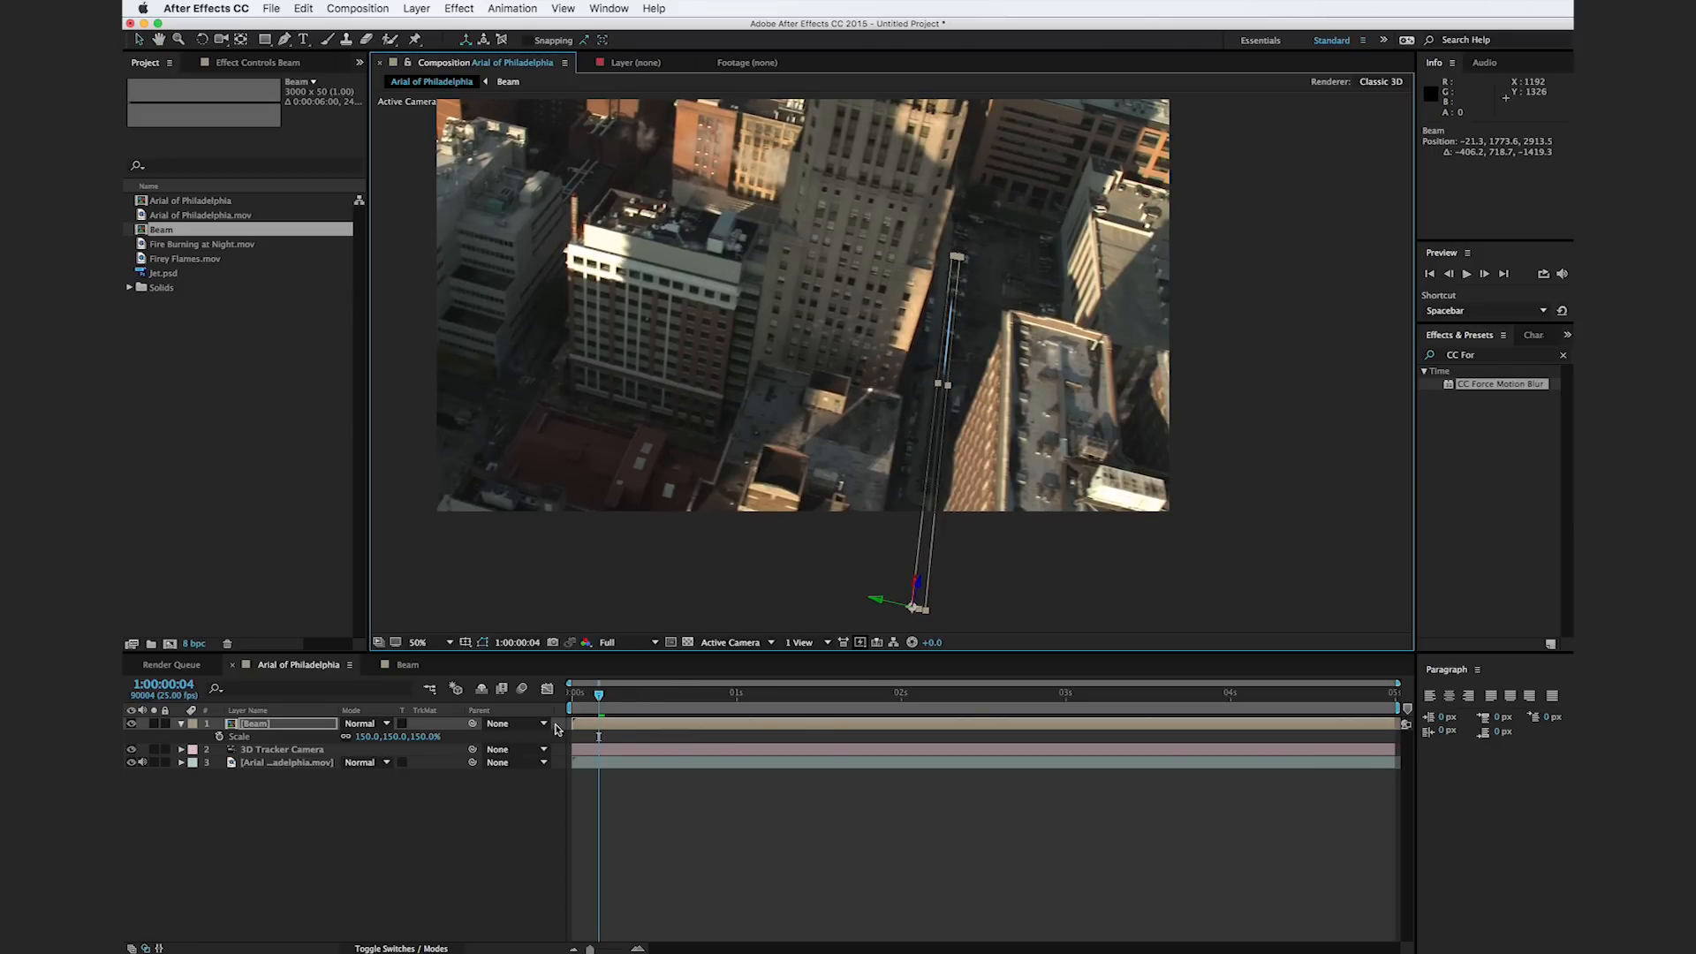
pyautogui.moveTo(574, 698); pyautogui.dragTo(626, 694)
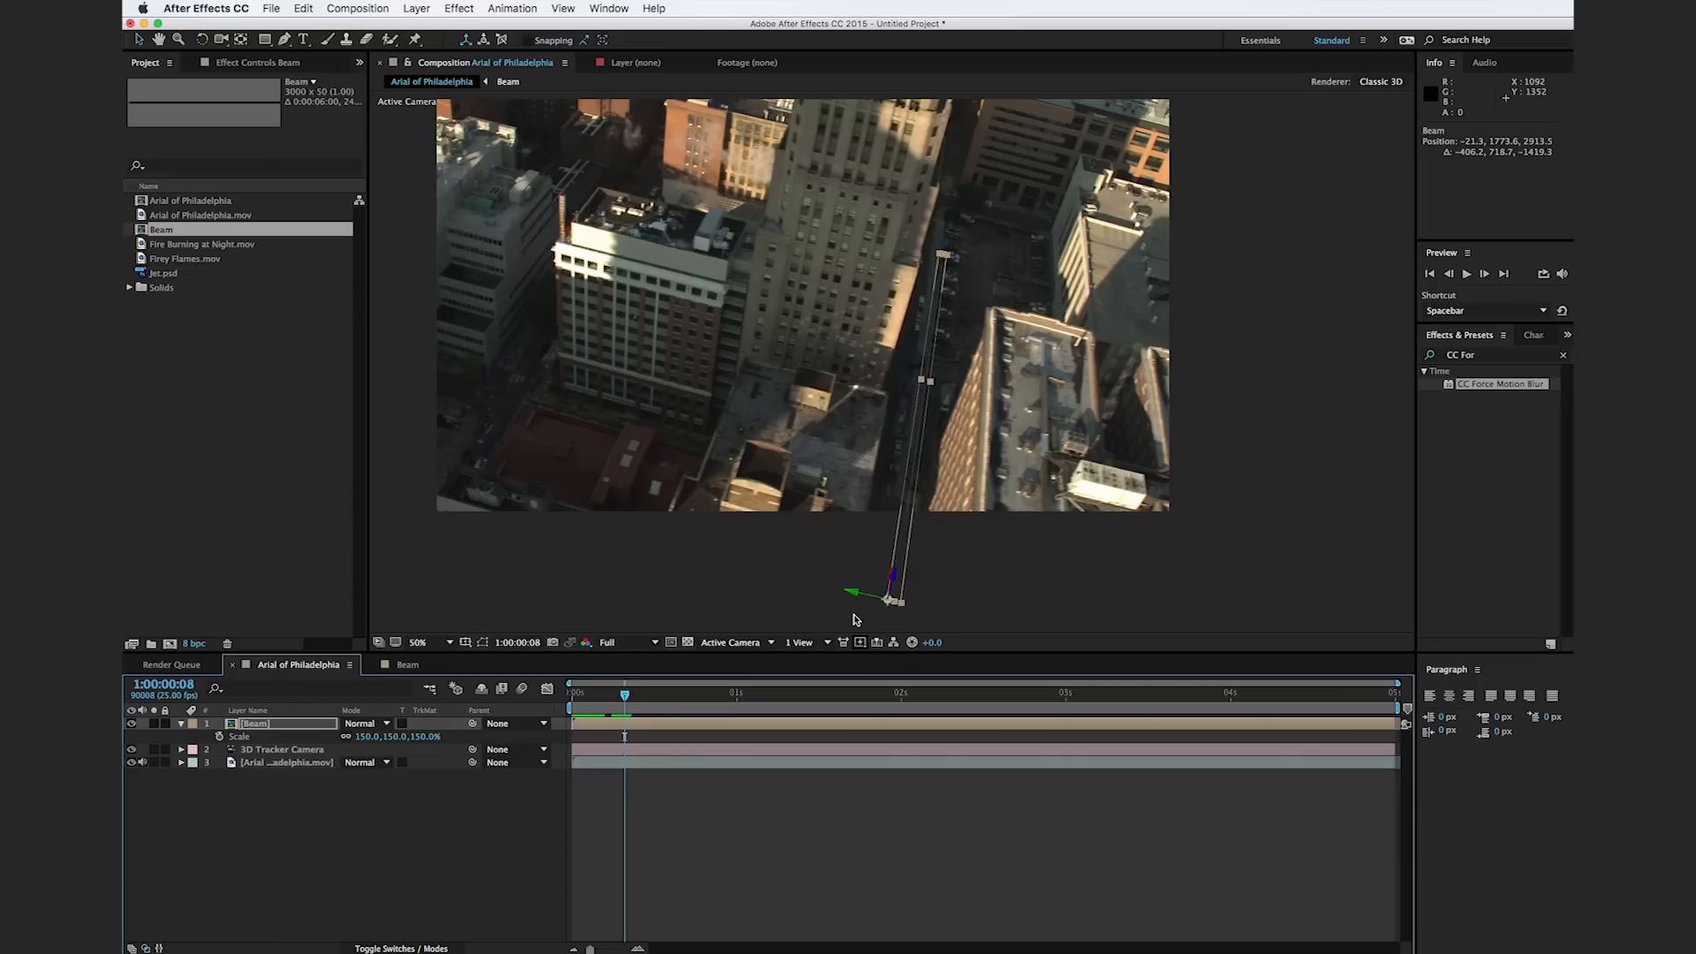
# Step: Tilt the beam to an orientation of about 279.4°, 349.3°, 281.6° so it lies flatter along the street, and inspect it at frame 6
pyautogui.press('w')
pyautogui.moveTo(850, 592); pyautogui.dragTo(855, 588)
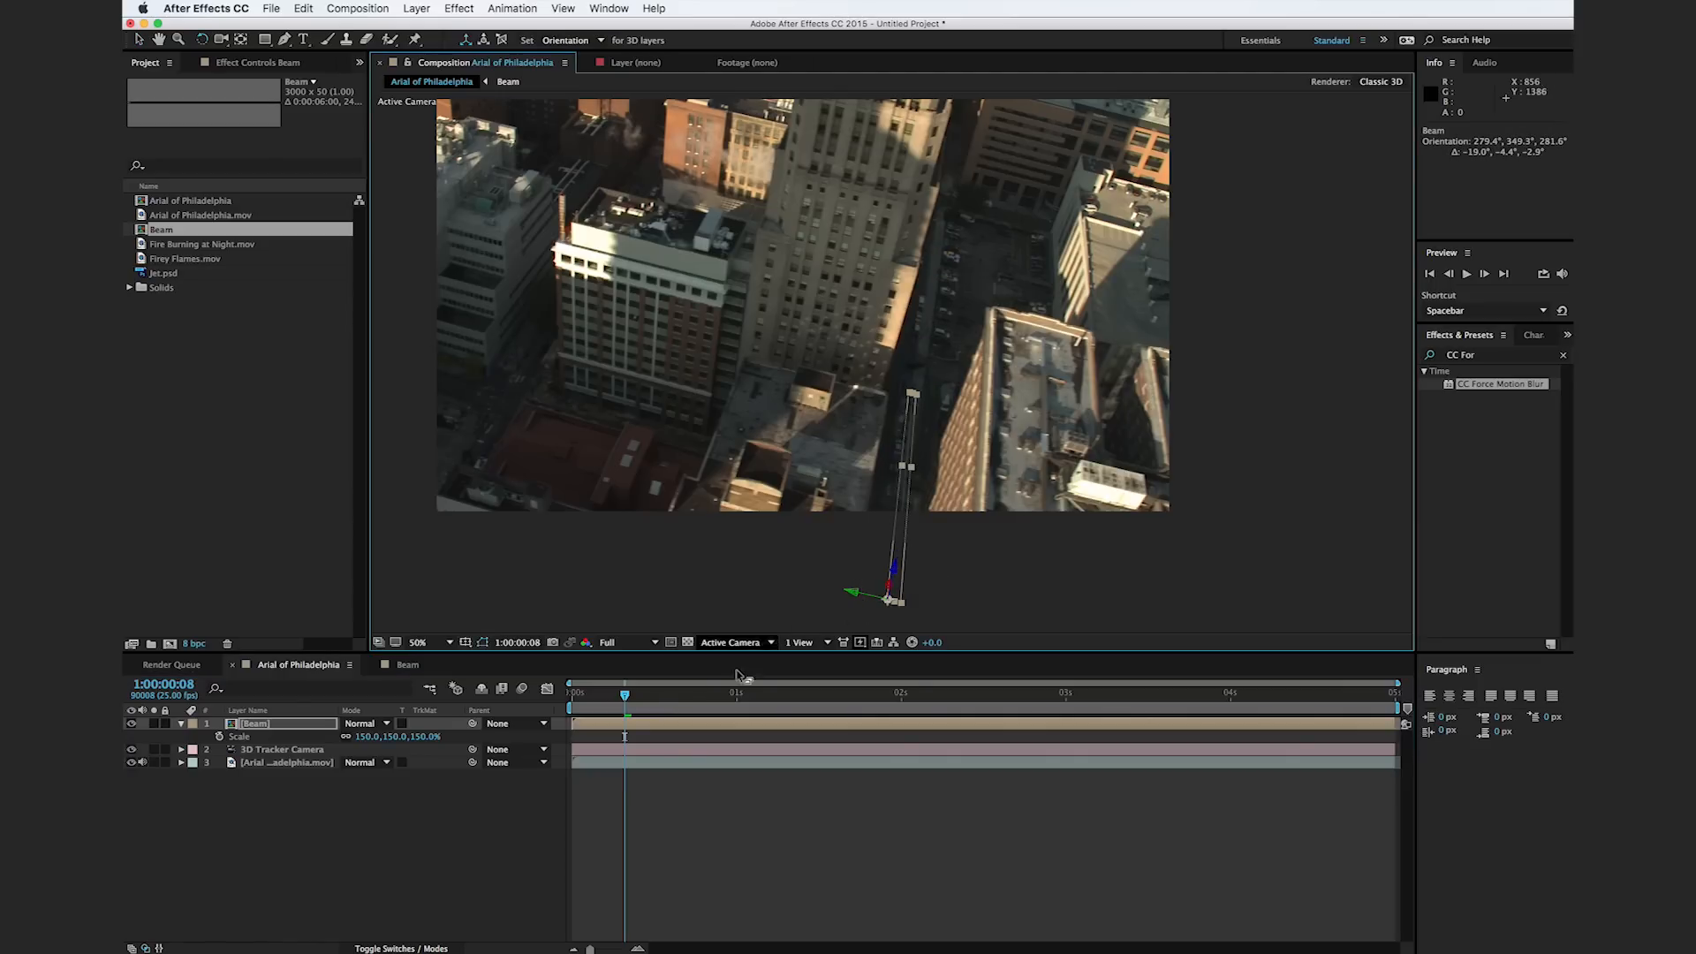
pyautogui.moveTo(624, 695)
pyautogui.mouseDown()
pyautogui.moveTo(576, 702)
pyautogui.moveTo(611, 707)
pyautogui.mouseUp()
pyautogui.press('v')
pyautogui.click(1155, 530)
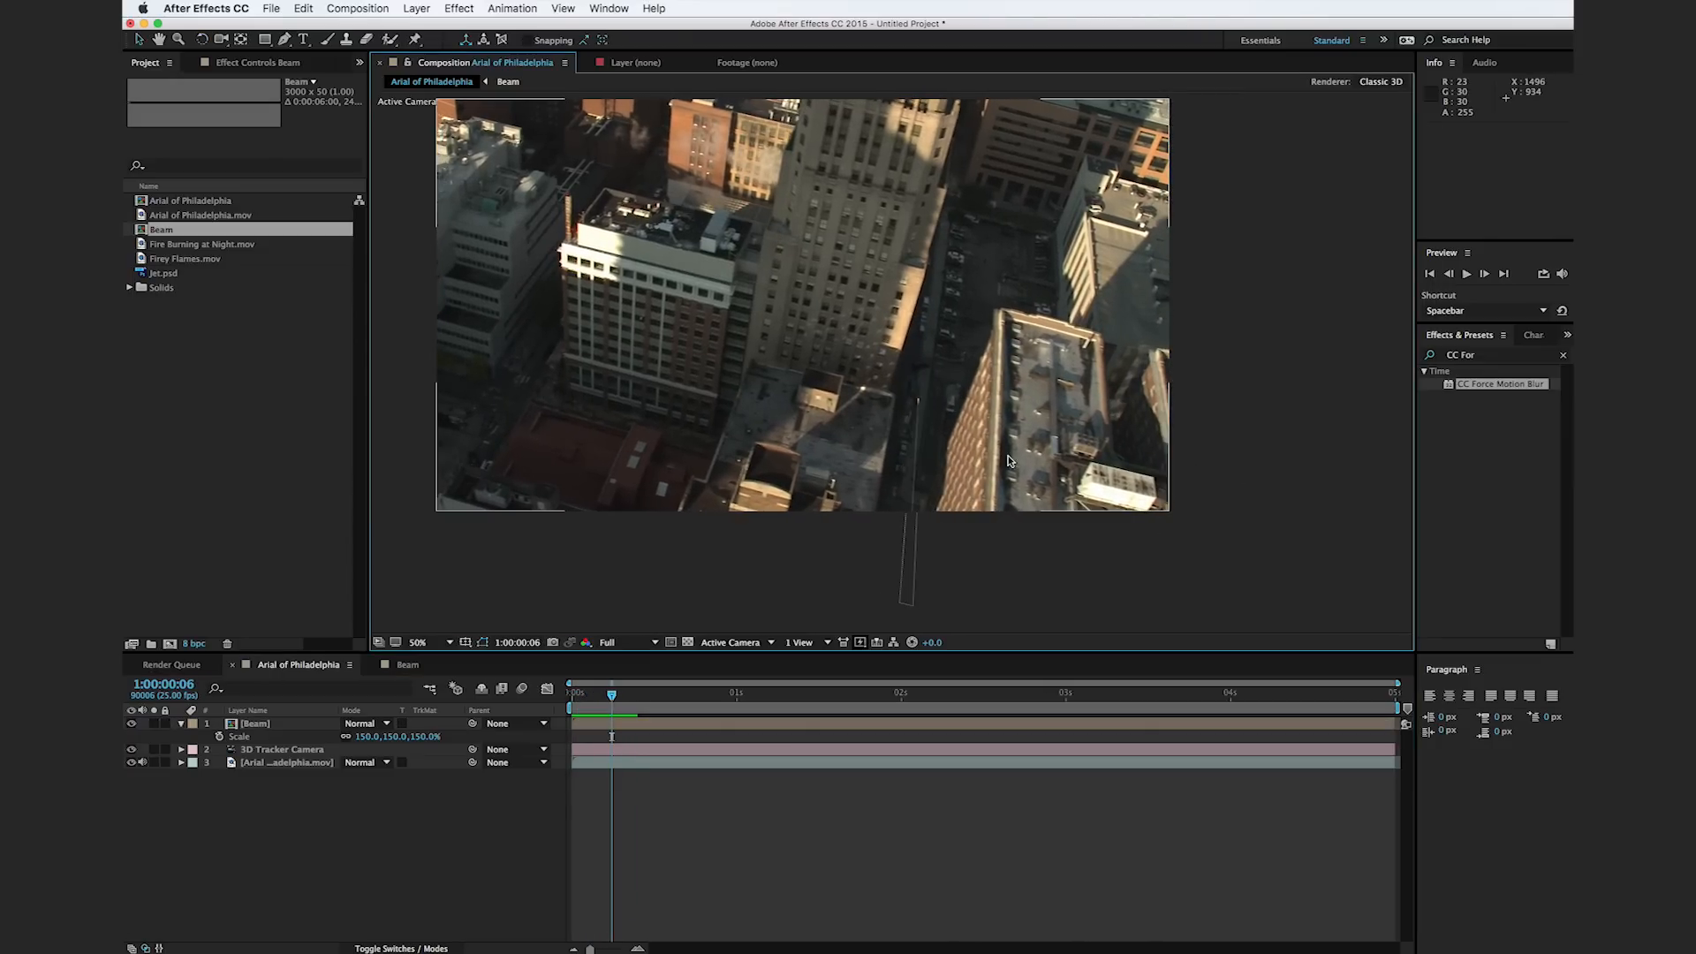
# Step: Shift the beam slightly sideways toward the tall building's side of the street
pyautogui.click(912, 594)
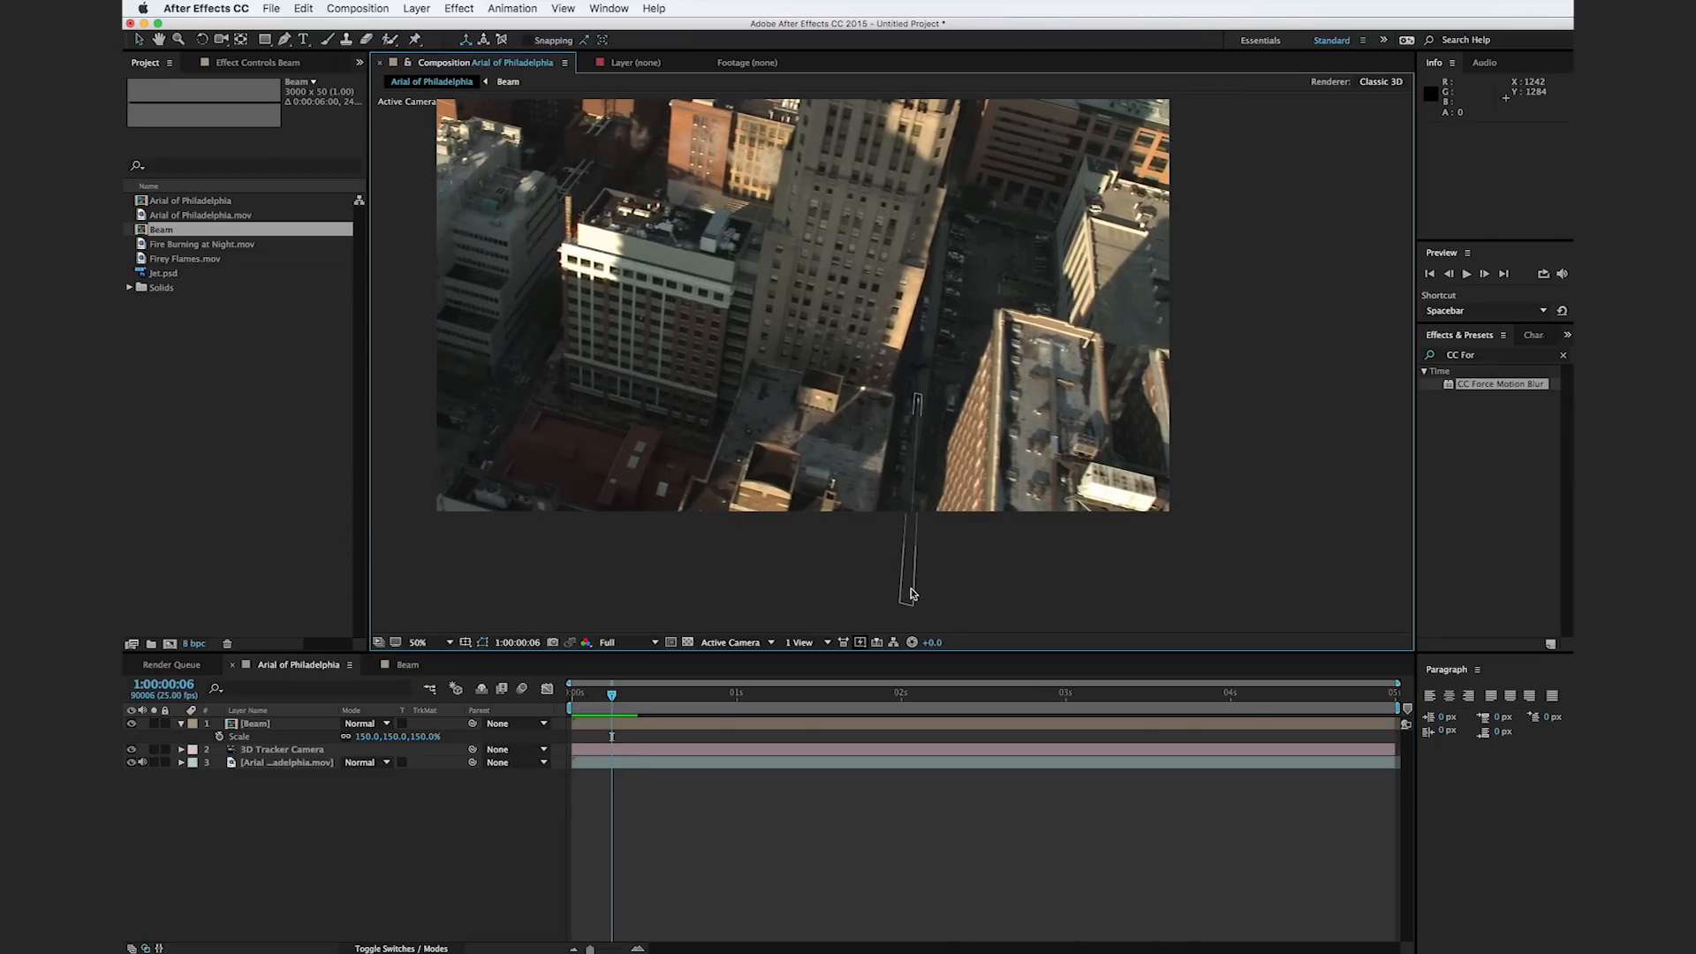
pyautogui.moveTo(866, 598); pyautogui.dragTo(841, 594)
pyautogui.click(939, 568)
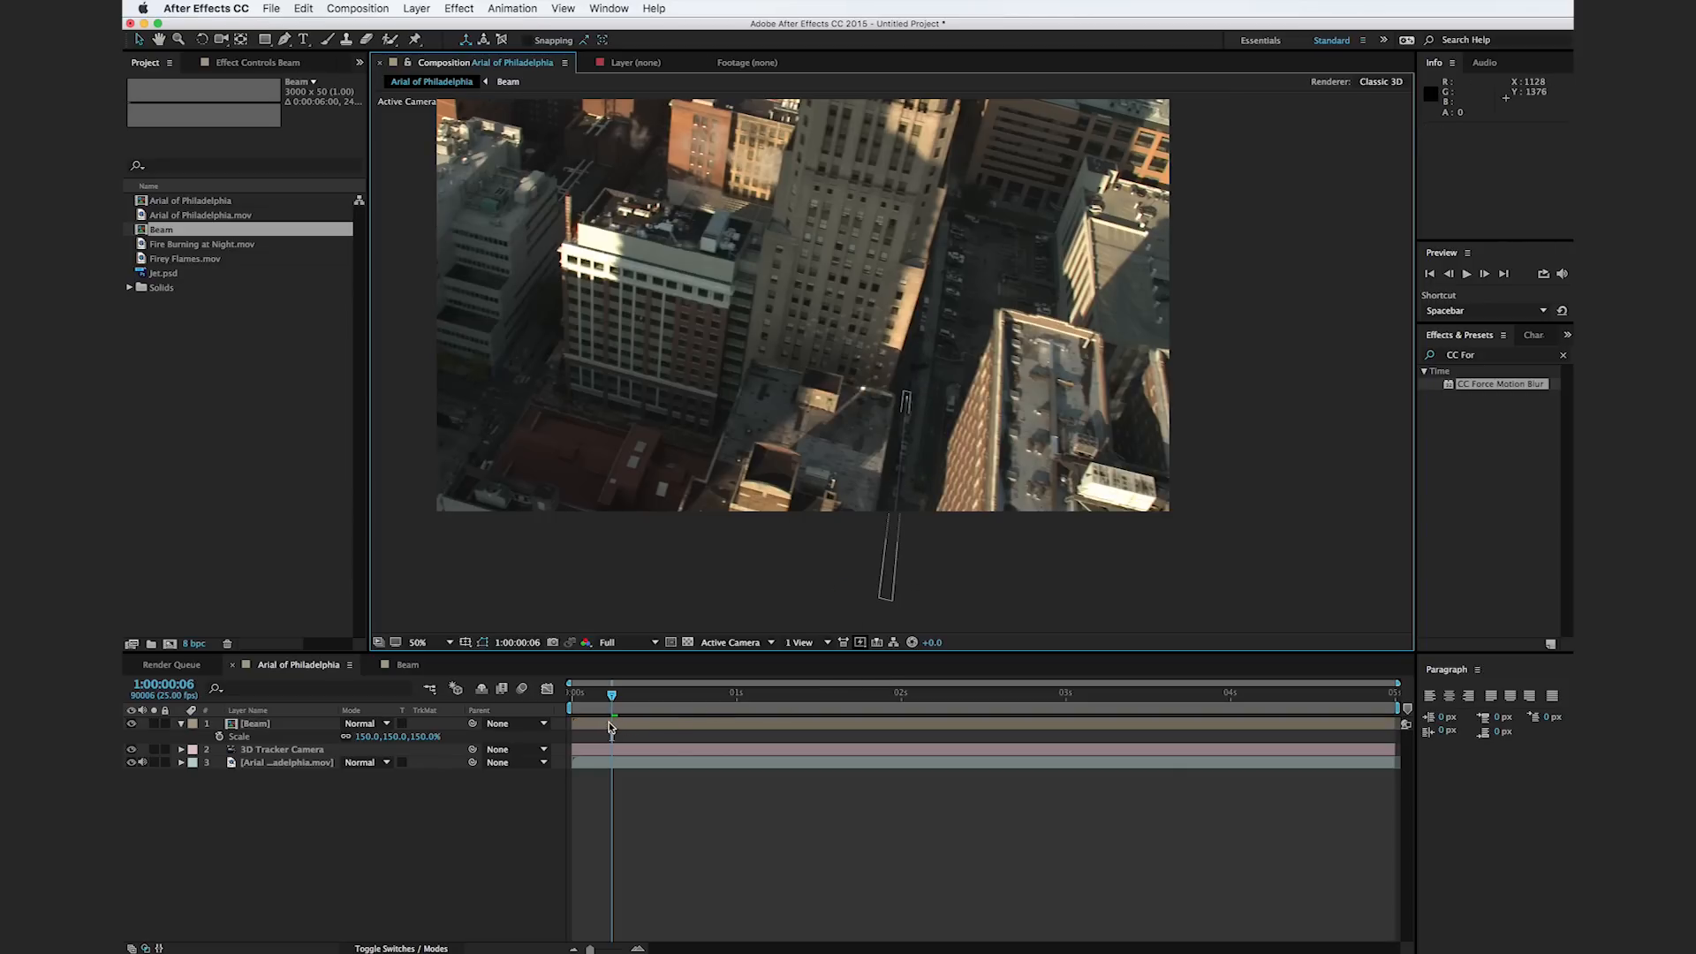
# Step: Shift the Beam layer in time so that it starts at 1:00:01:15
pyautogui.moveTo(610, 695)
pyautogui.mouseDown()
pyautogui.moveTo(572, 697)
pyautogui.moveTo(644, 697)
pyautogui.moveTo(617, 698)
pyautogui.mouseUp()
pyautogui.moveTo(720, 697); pyautogui.dragTo(834, 696)
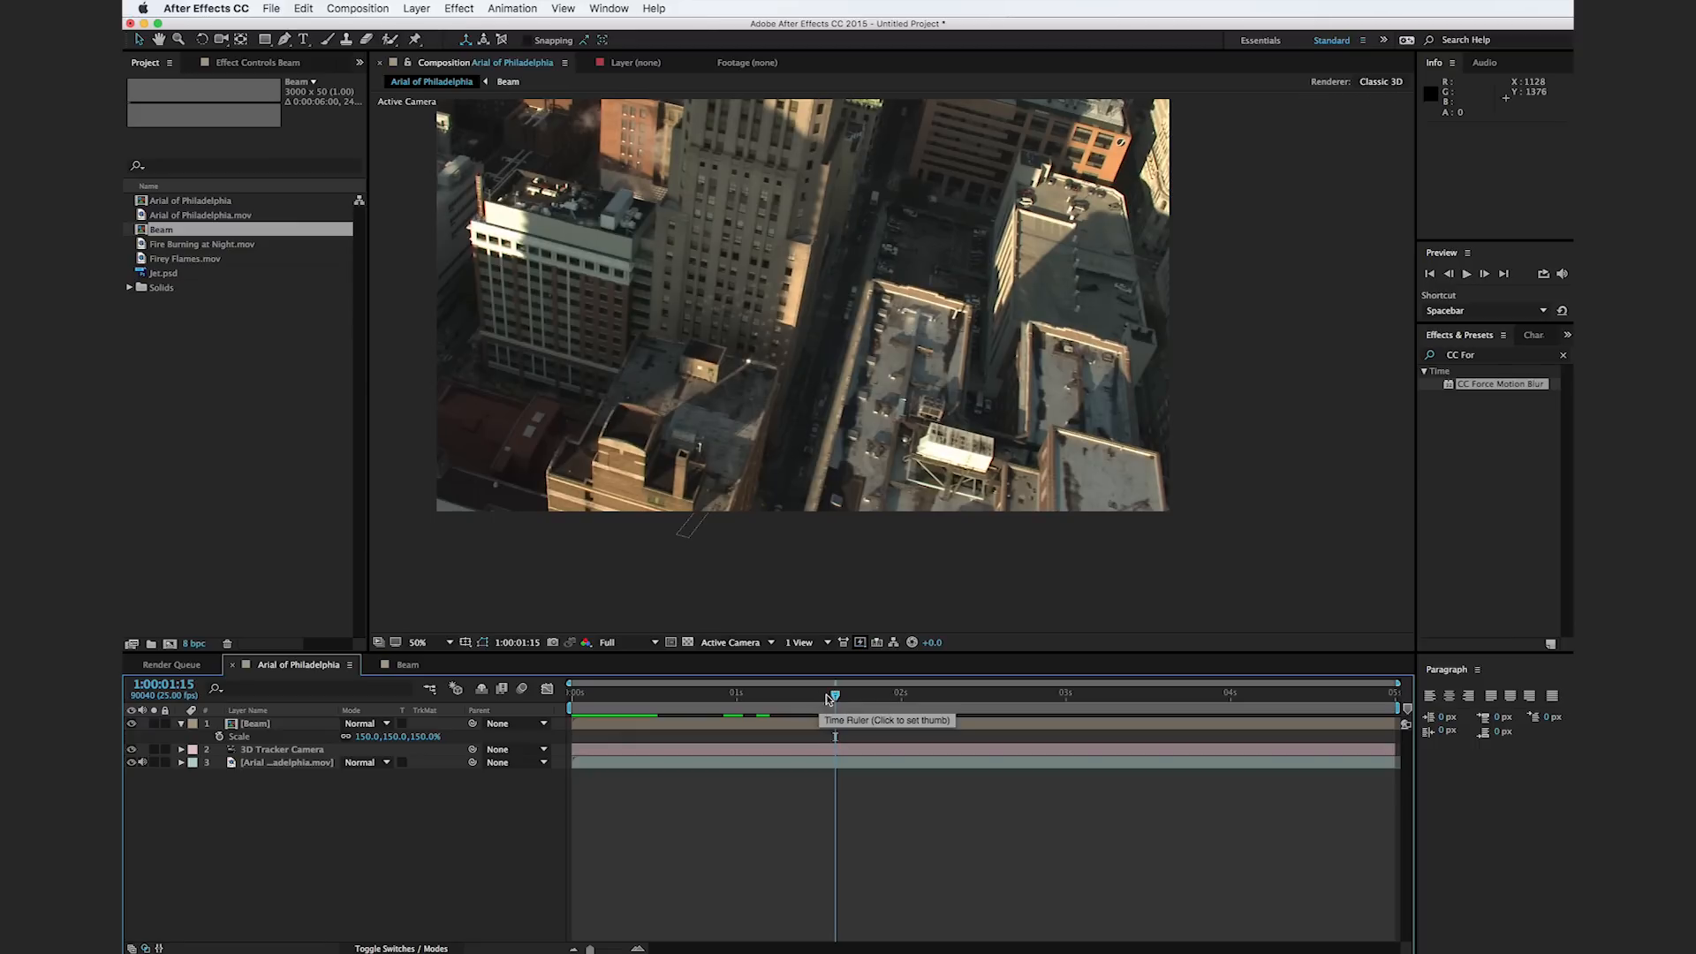
pyautogui.moveTo(688, 723); pyautogui.dragTo(941, 727)
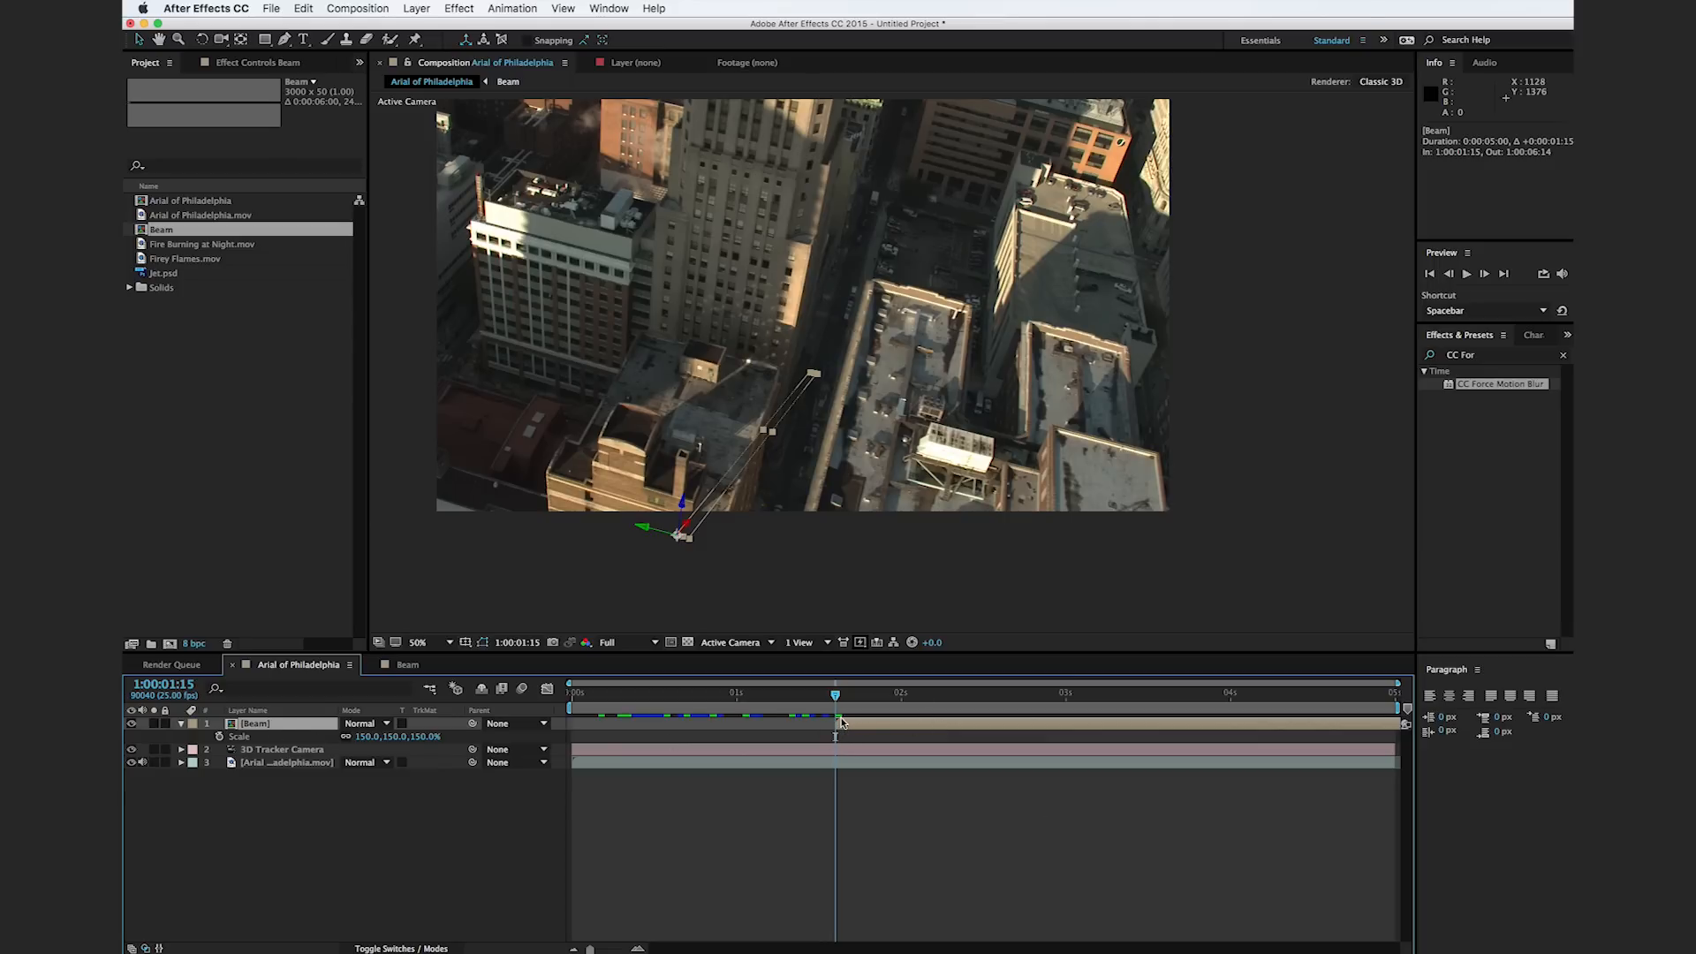
# Step: At 1:00:01:18, adjust the beam's angle and placement so it runs along the street between the buildings
pyautogui.moveTo(837, 704)
pyautogui.mouseDown()
pyautogui.moveTo(881, 708)
pyautogui.moveTo(855, 709)
pyautogui.mouseUp()
pyautogui.click(843, 588)
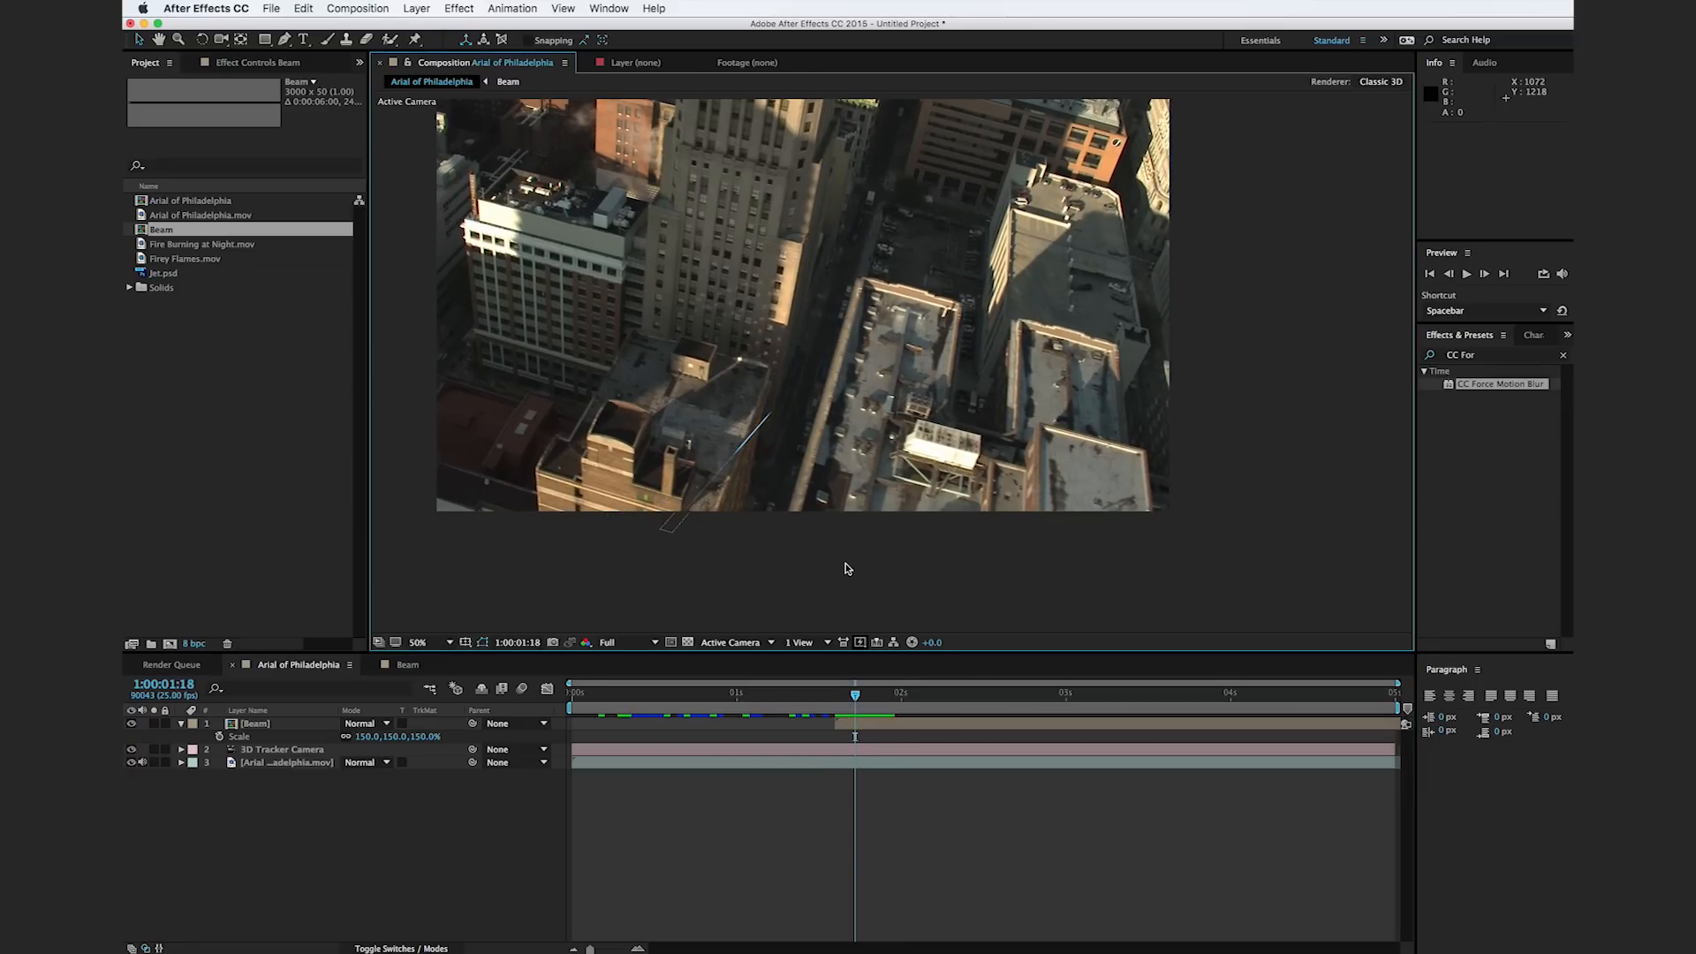
pyautogui.click(666, 530)
pyautogui.press('w')
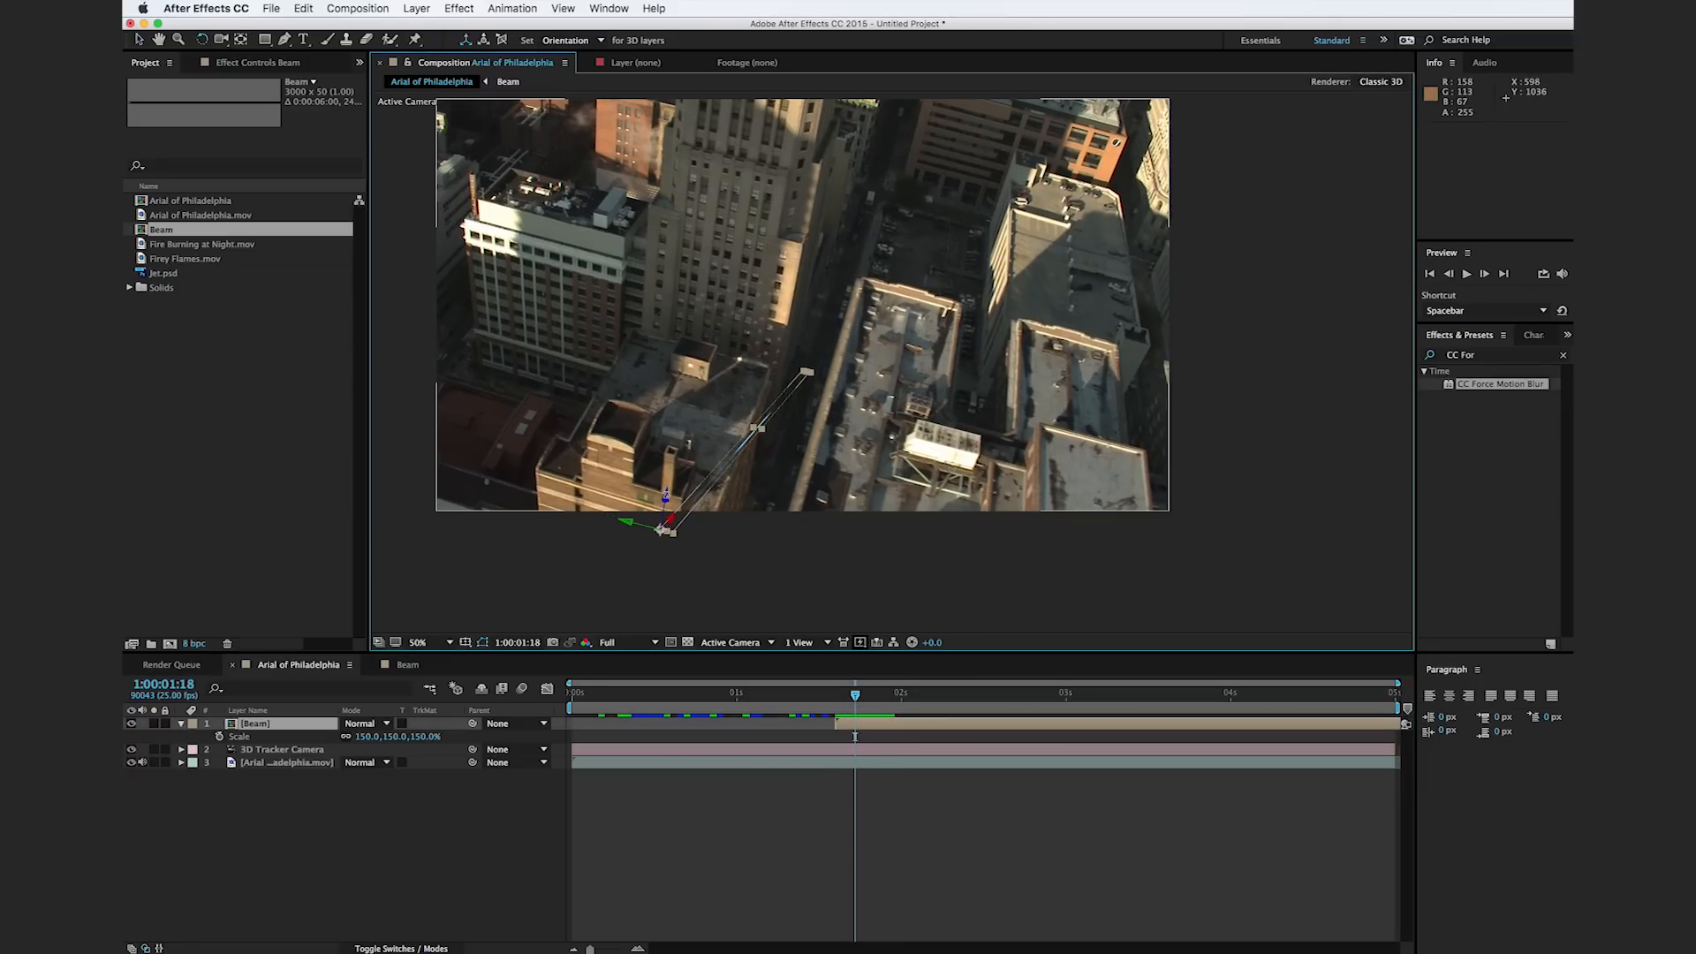
pyautogui.moveTo(665, 495); pyautogui.dragTo(751, 547)
pyautogui.press('v')
pyautogui.click(874, 557)
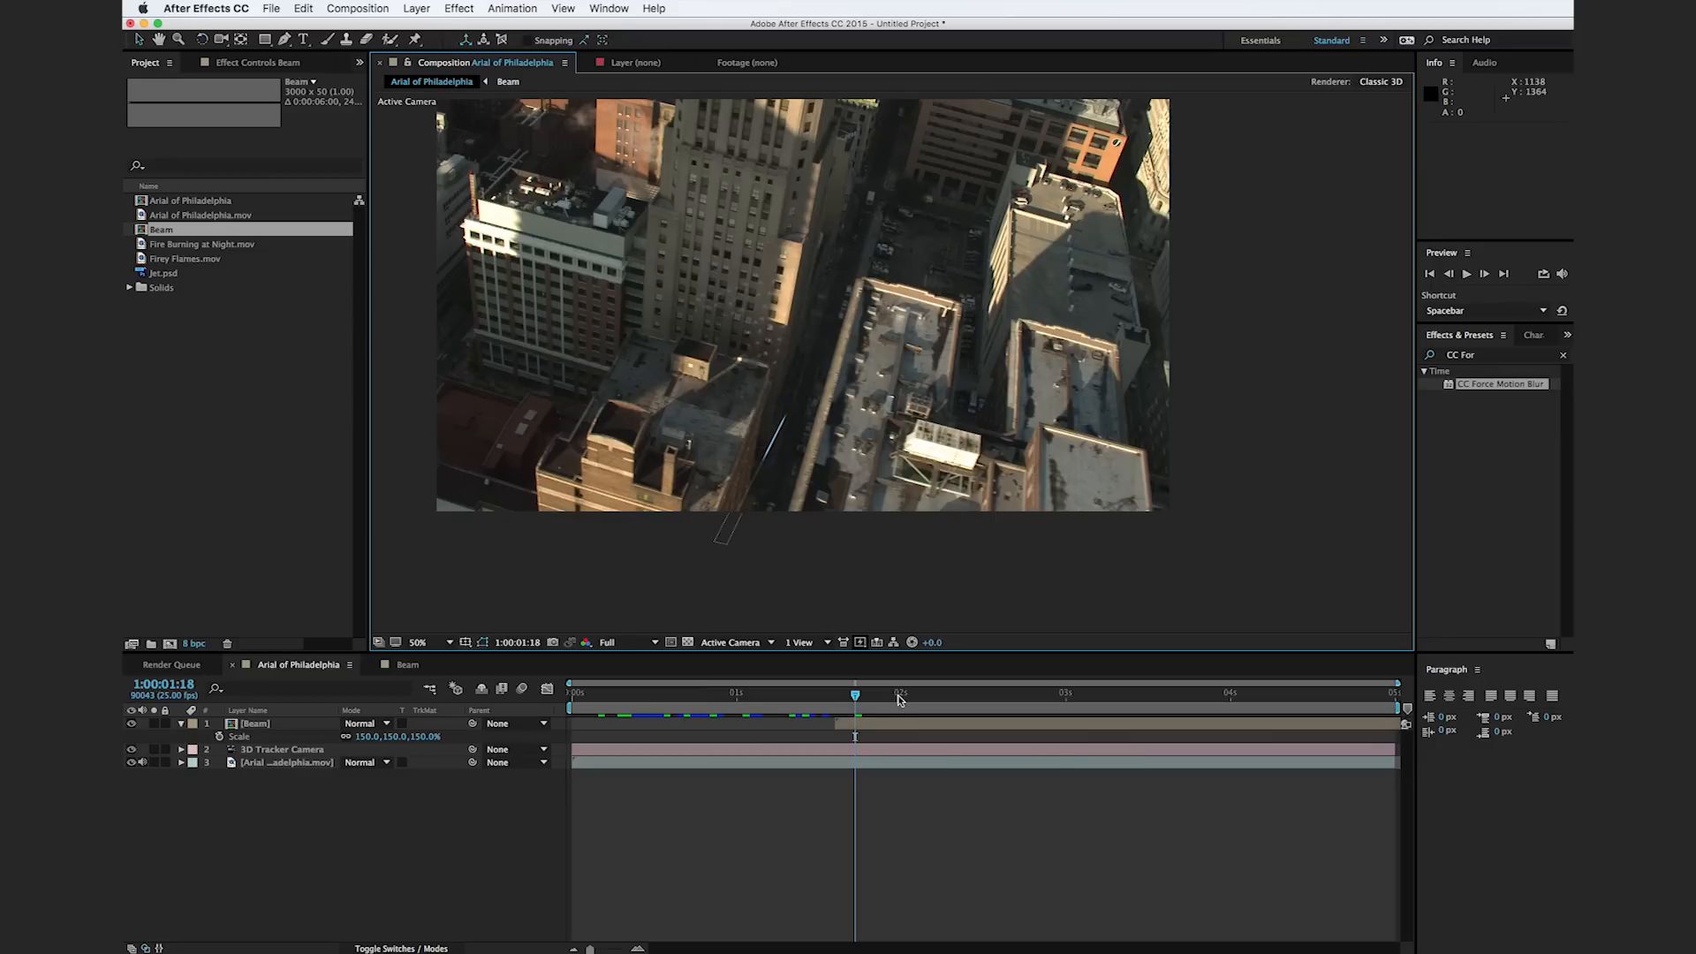
# Step: Make three duplicates of the Beam layer in the Arial of Philadelphia composition
pyautogui.moveTo(871, 697); pyautogui.dragTo(874, 696)
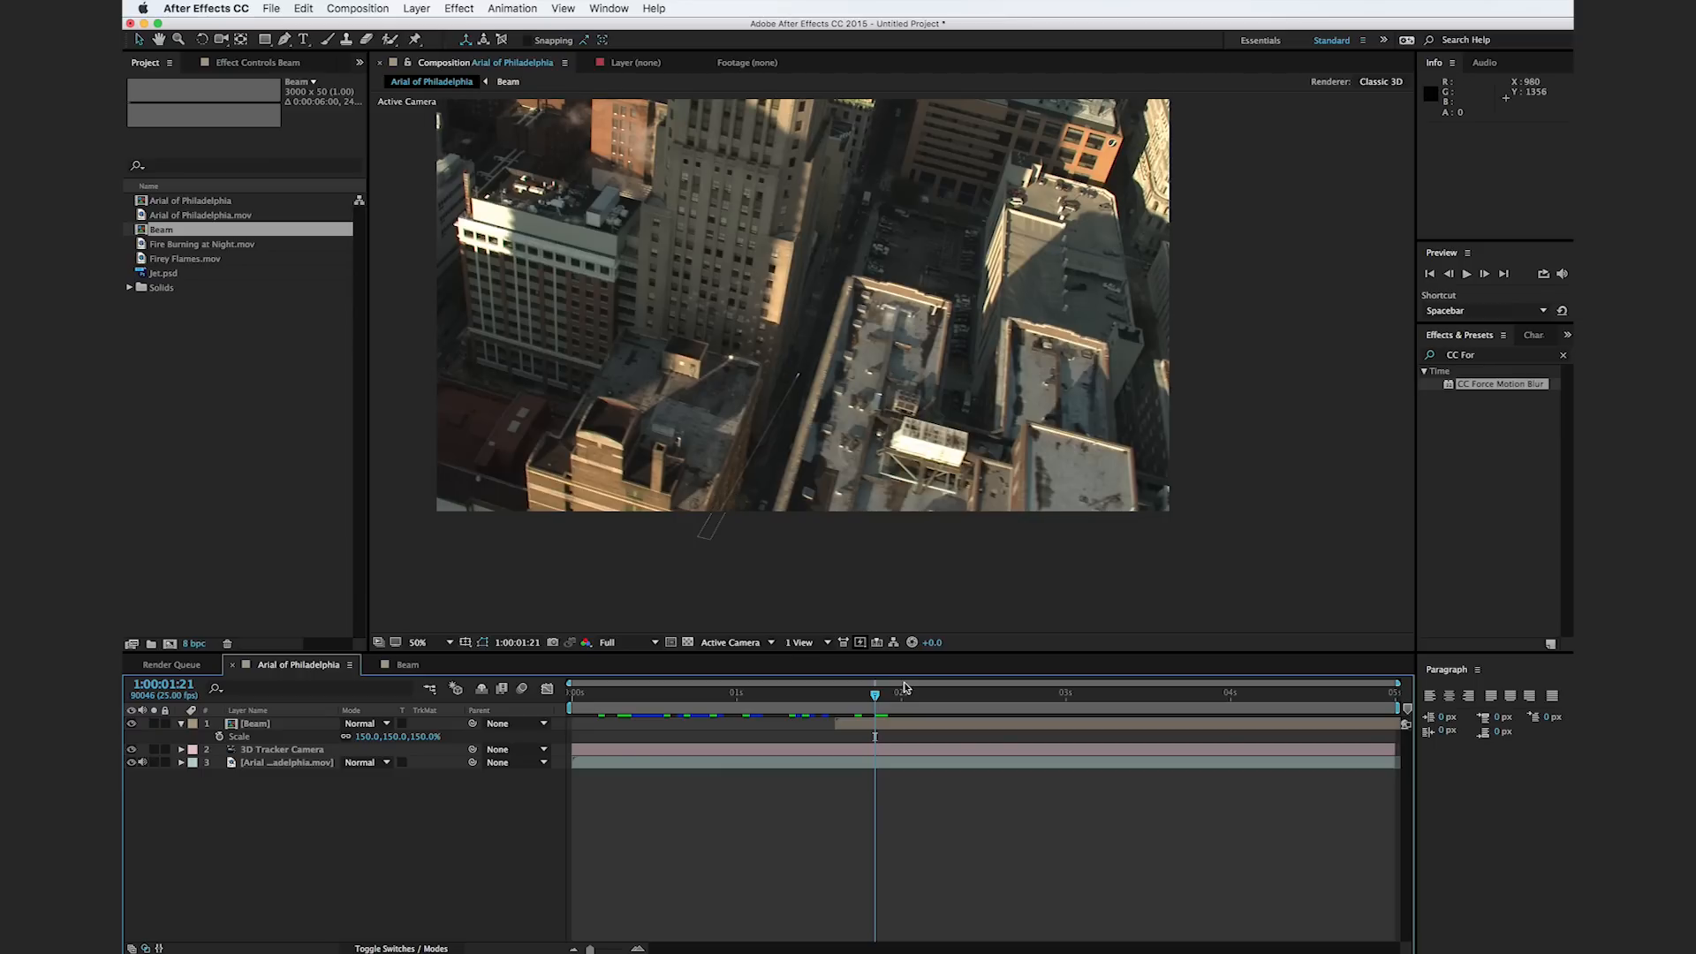
pyautogui.click(902, 728)
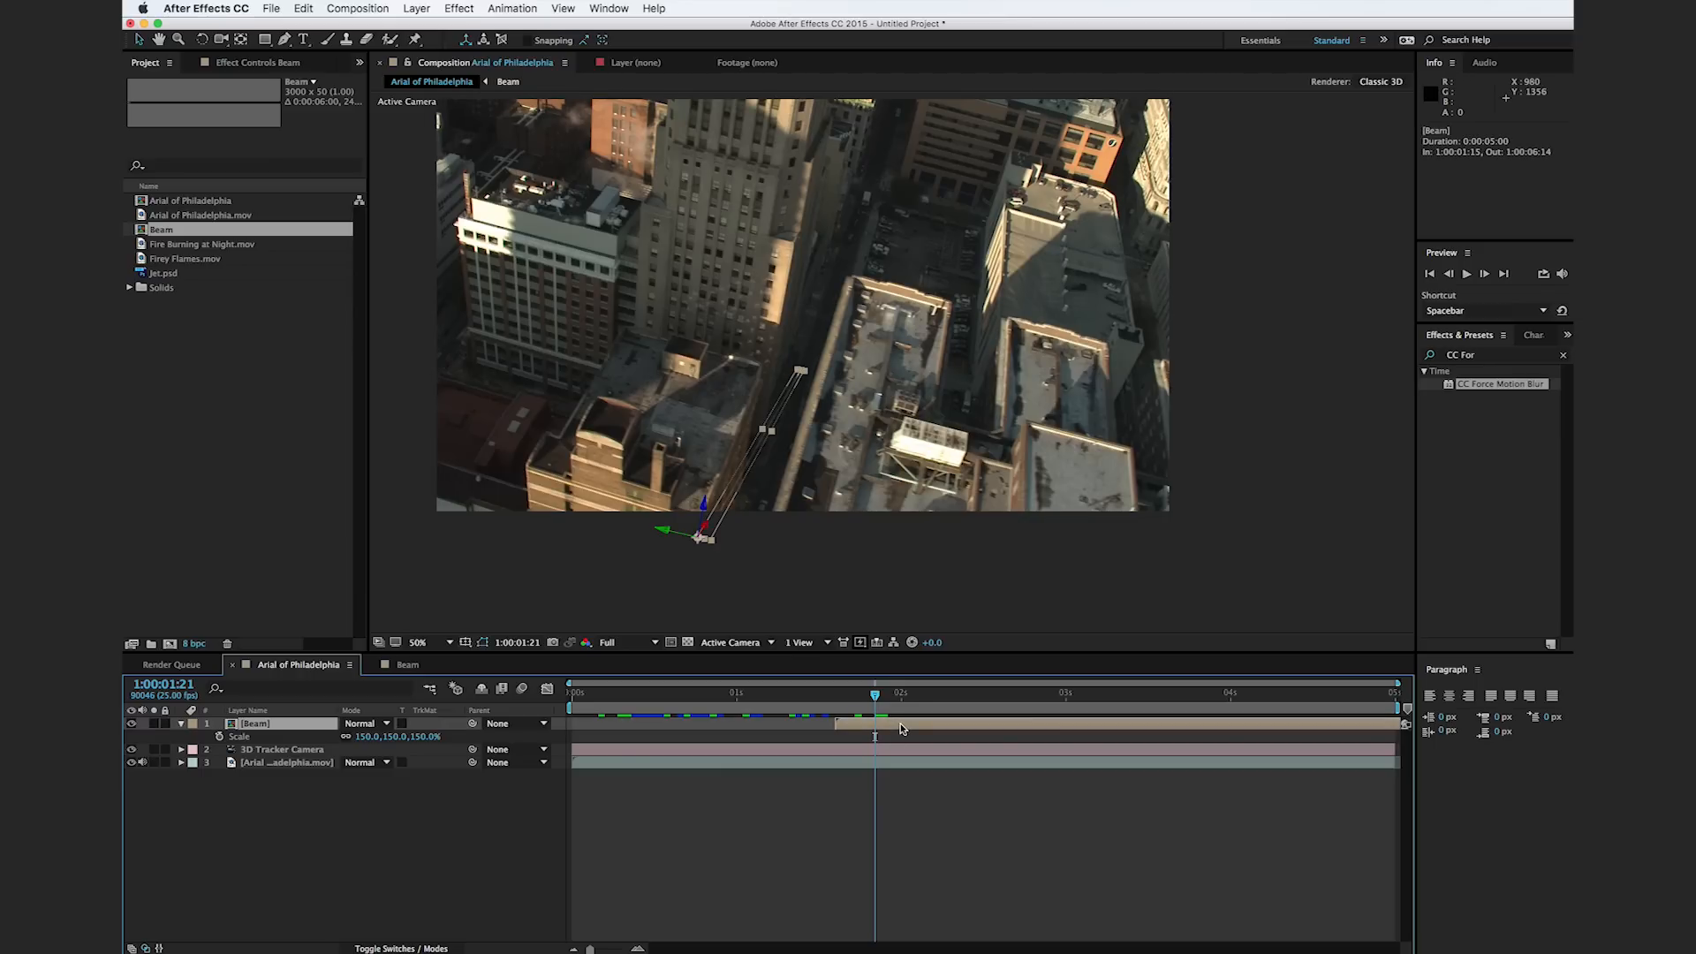
pyautogui.press('super+d')
pyautogui.press('super+d')
pyautogui.press('super+d')
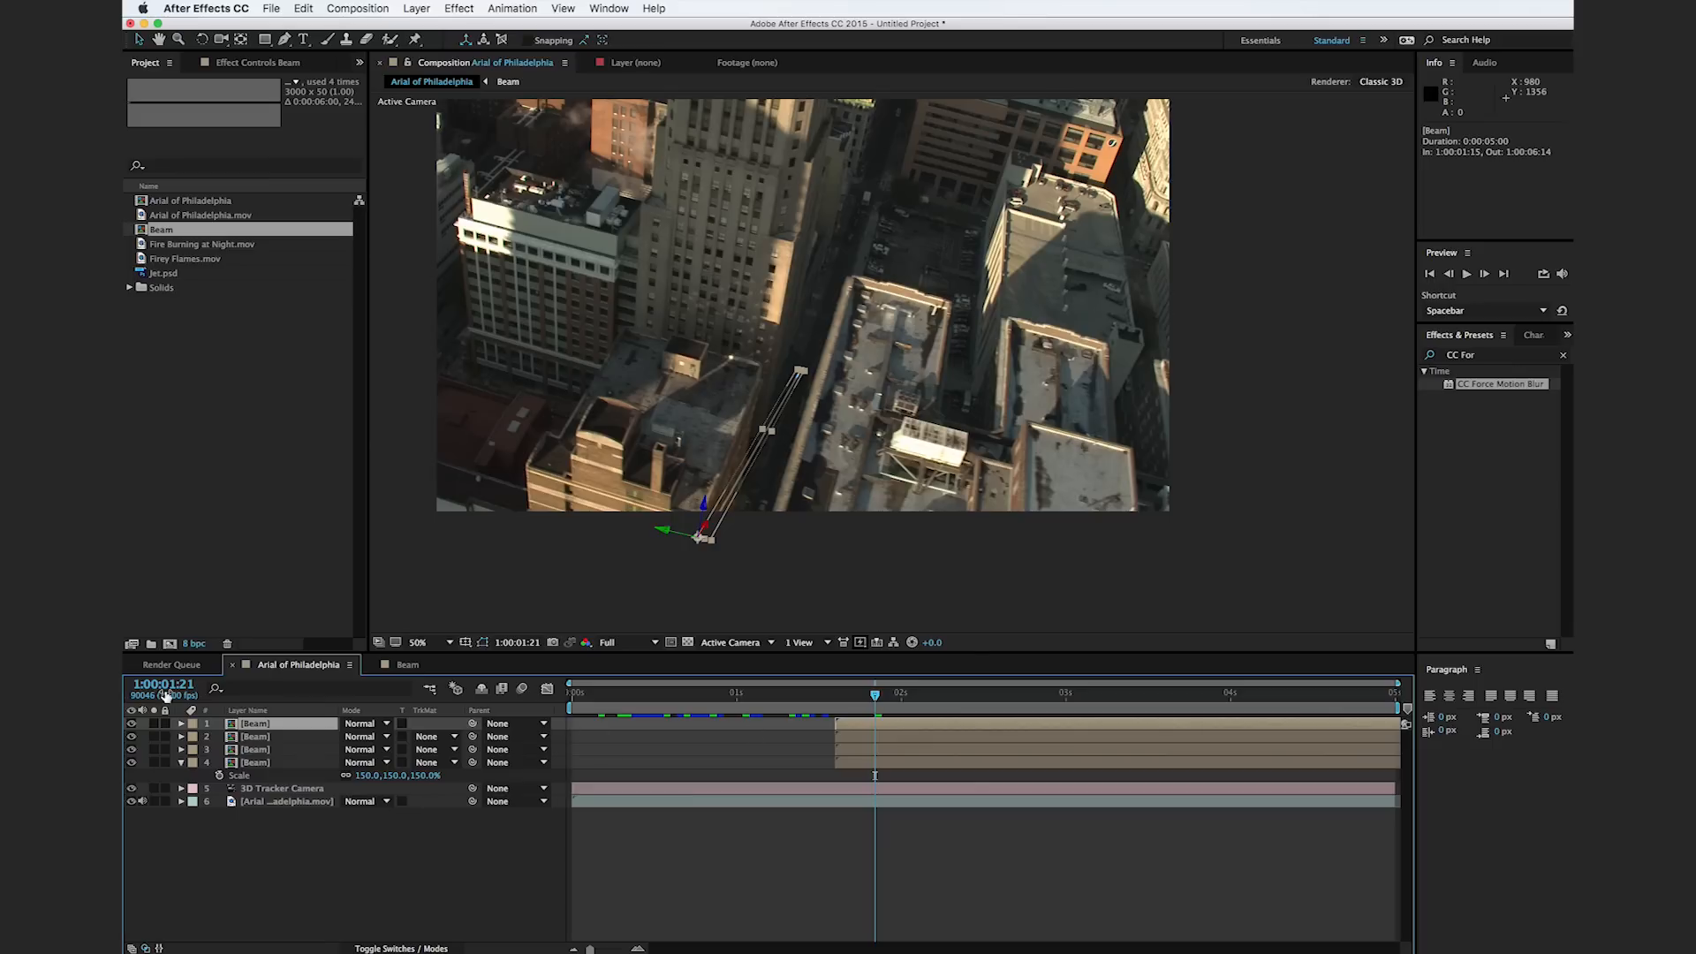
pyautogui.click(909, 570)
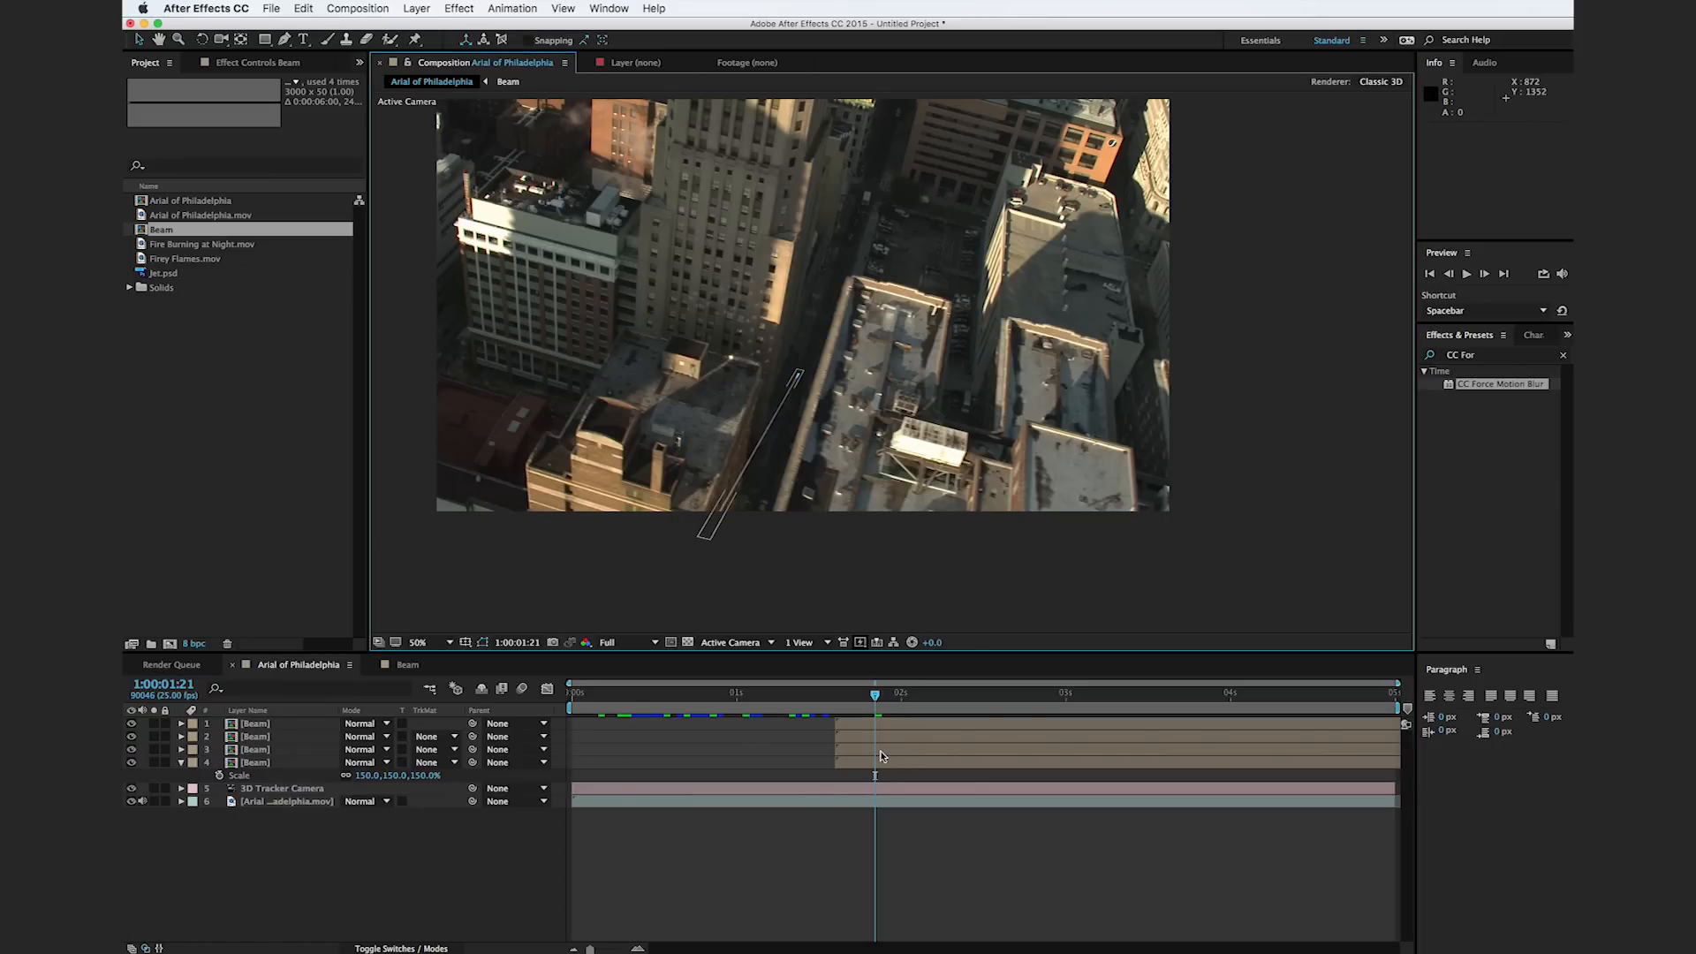
# Step: Stagger the three duplicated Beam layers in time so they start at 1:00:01:19, 1:00:01:23 and 1:00:02:02
pyautogui.click(880, 756)
pyautogui.keyDown('shift'); pyautogui.click(871, 726); pyautogui.keyUp('shift')
pyautogui.moveTo(594, 949); pyautogui.dragTo(616, 950)
pyautogui.click(945, 705)
pyautogui.moveTo(928, 757); pyautogui.dragTo(1000, 755)
pyautogui.keyDown('super'); pyautogui.click(1014, 744); pyautogui.keyUp('super')
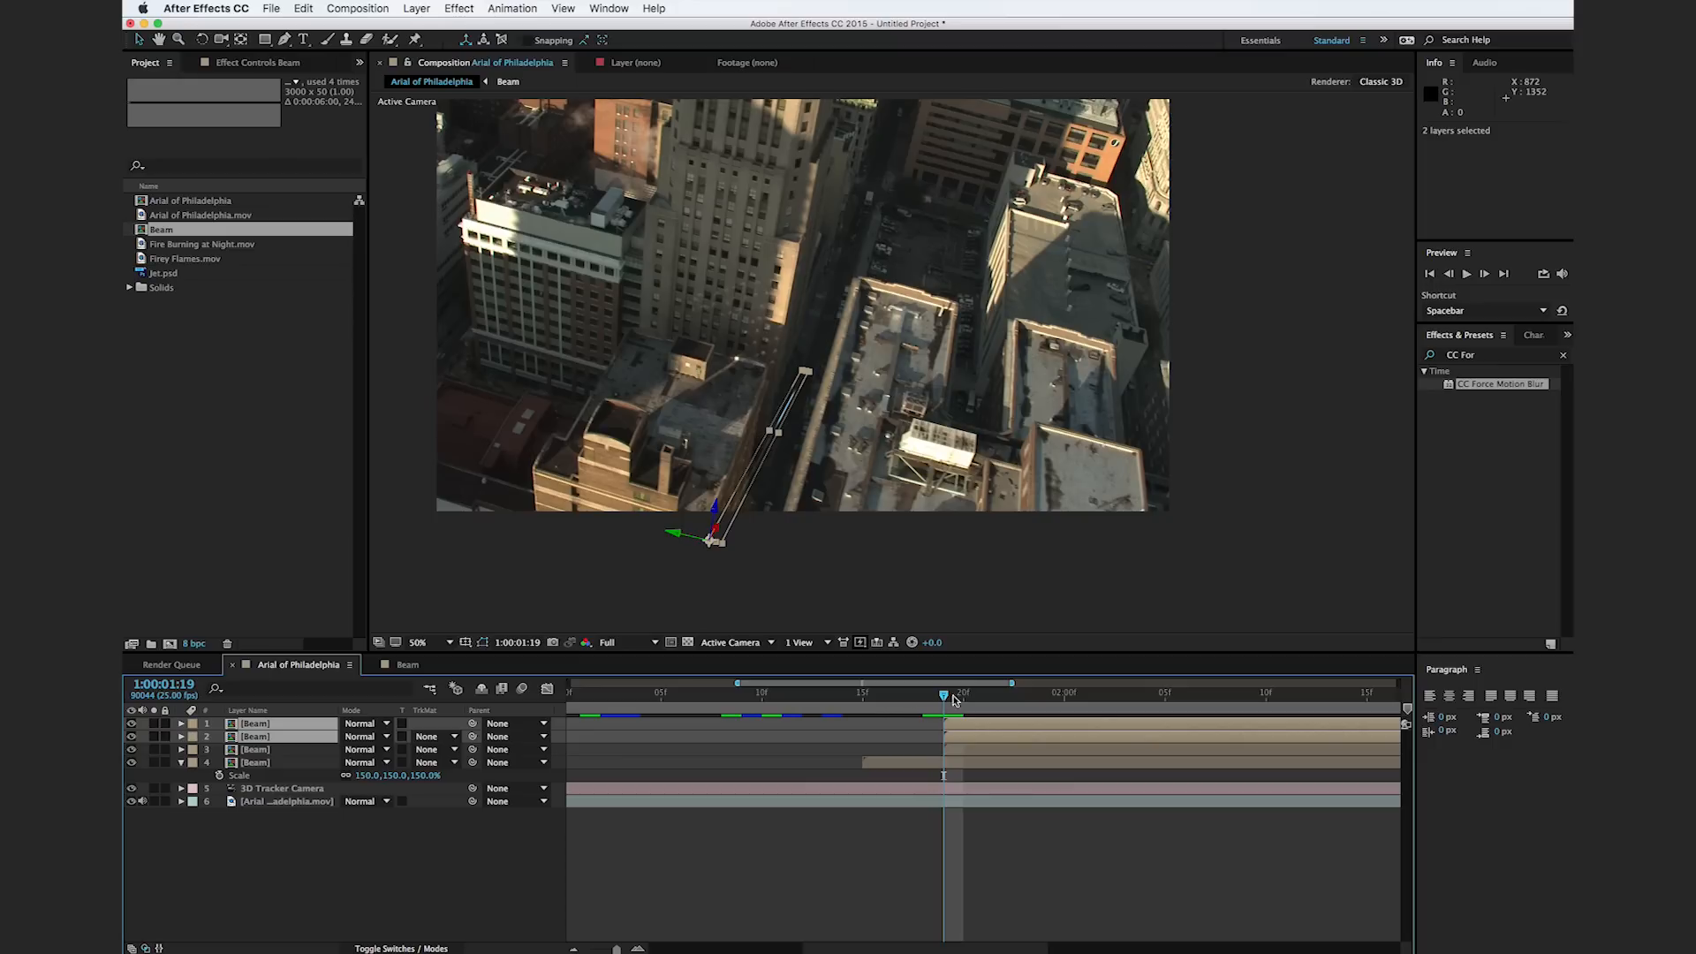
pyautogui.moveTo(951, 697); pyautogui.dragTo(1144, 729)
pyautogui.click(1110, 762)
pyautogui.moveTo(871, 704); pyautogui.dragTo(1064, 704)
pyautogui.click(1189, 597)
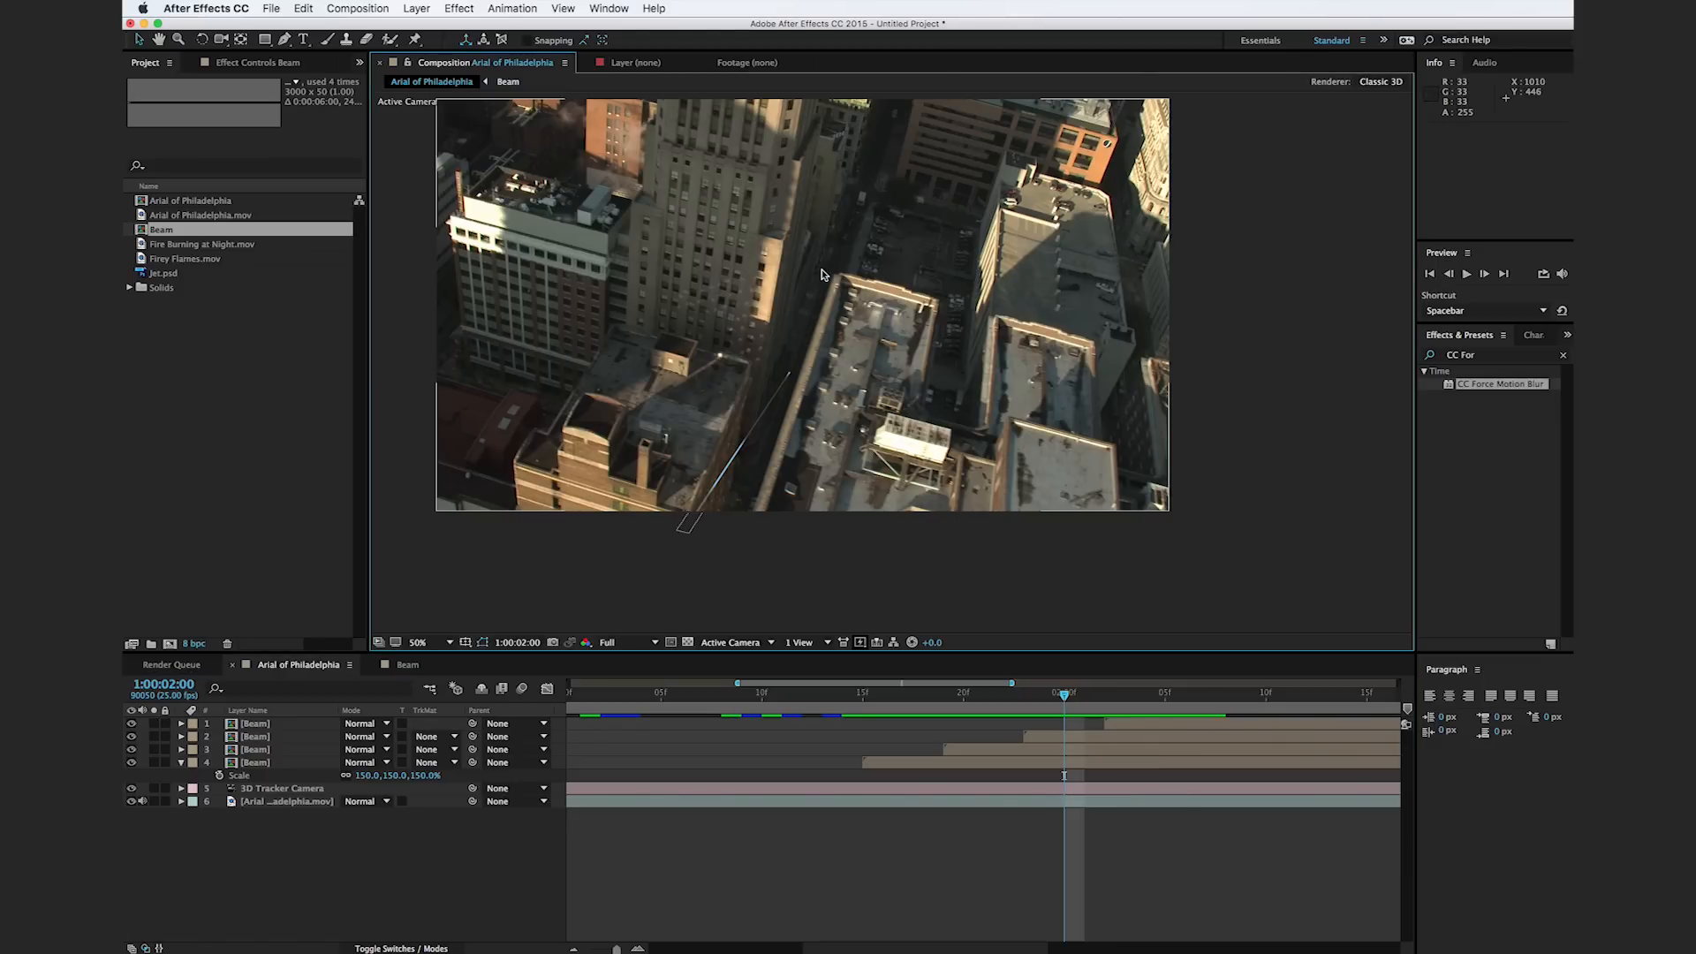
# Step: Stretch the beam starting at 1:00:01:19 to a scale of 220, 150, 150% and angle it along the street, orientation about 282.5°, 349.7°, 278.2°
pyautogui.click(969, 696)
pyautogui.click(1001, 752)
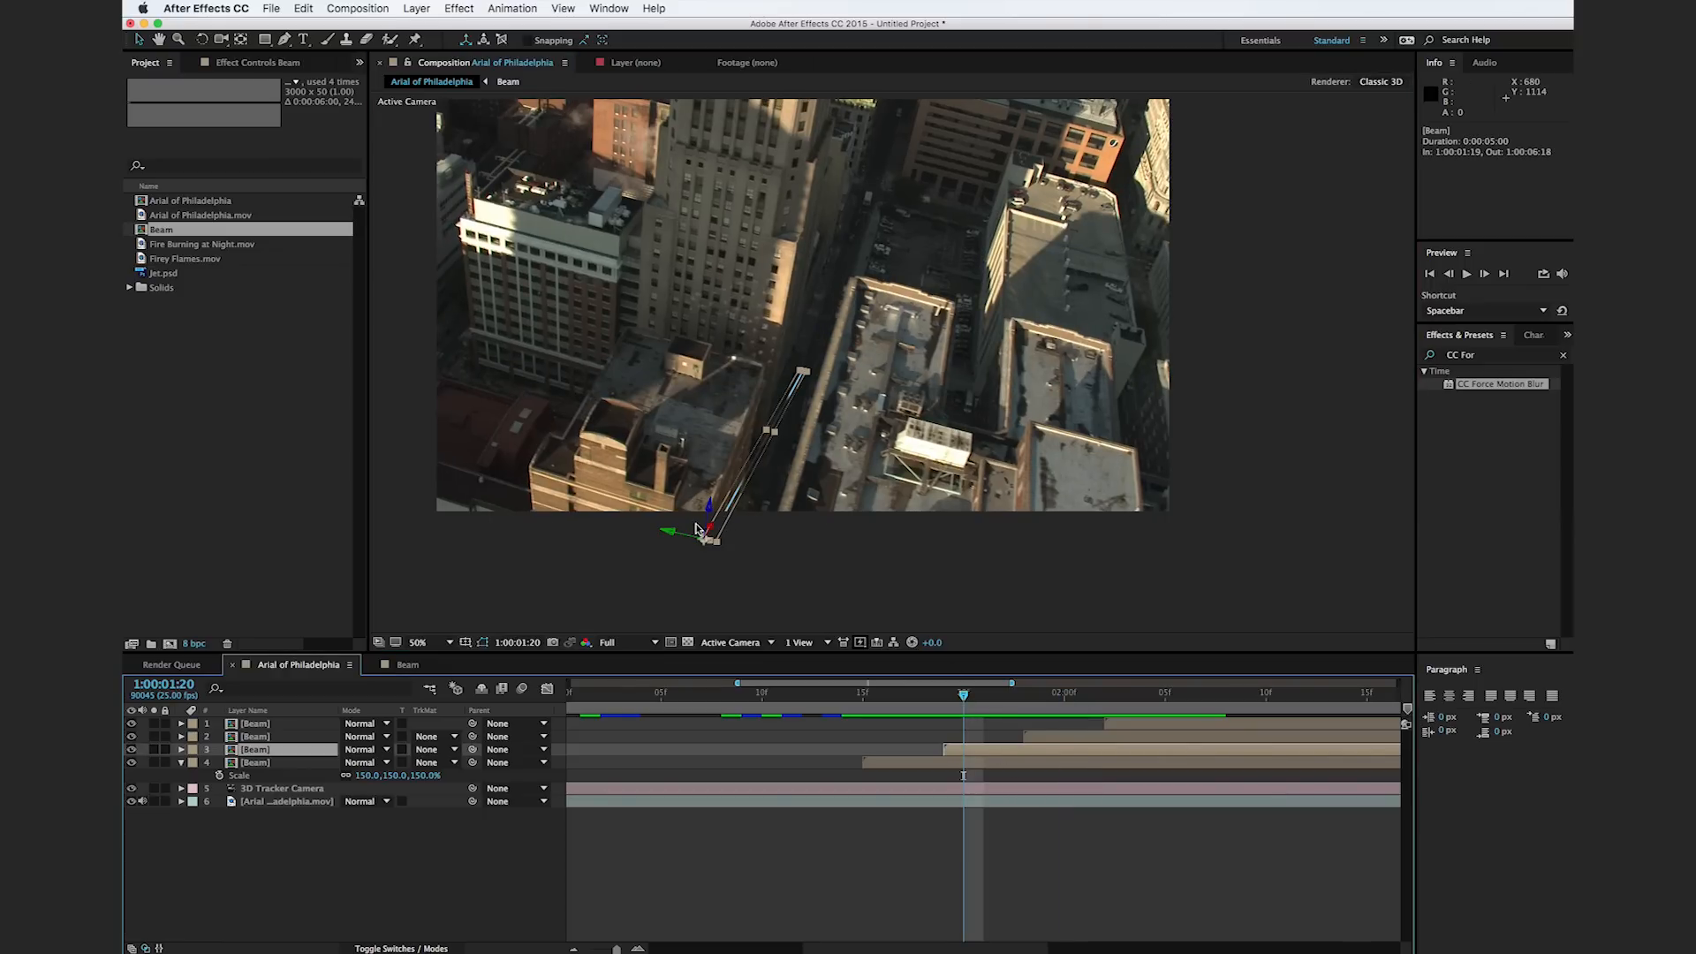
pyautogui.press('s')
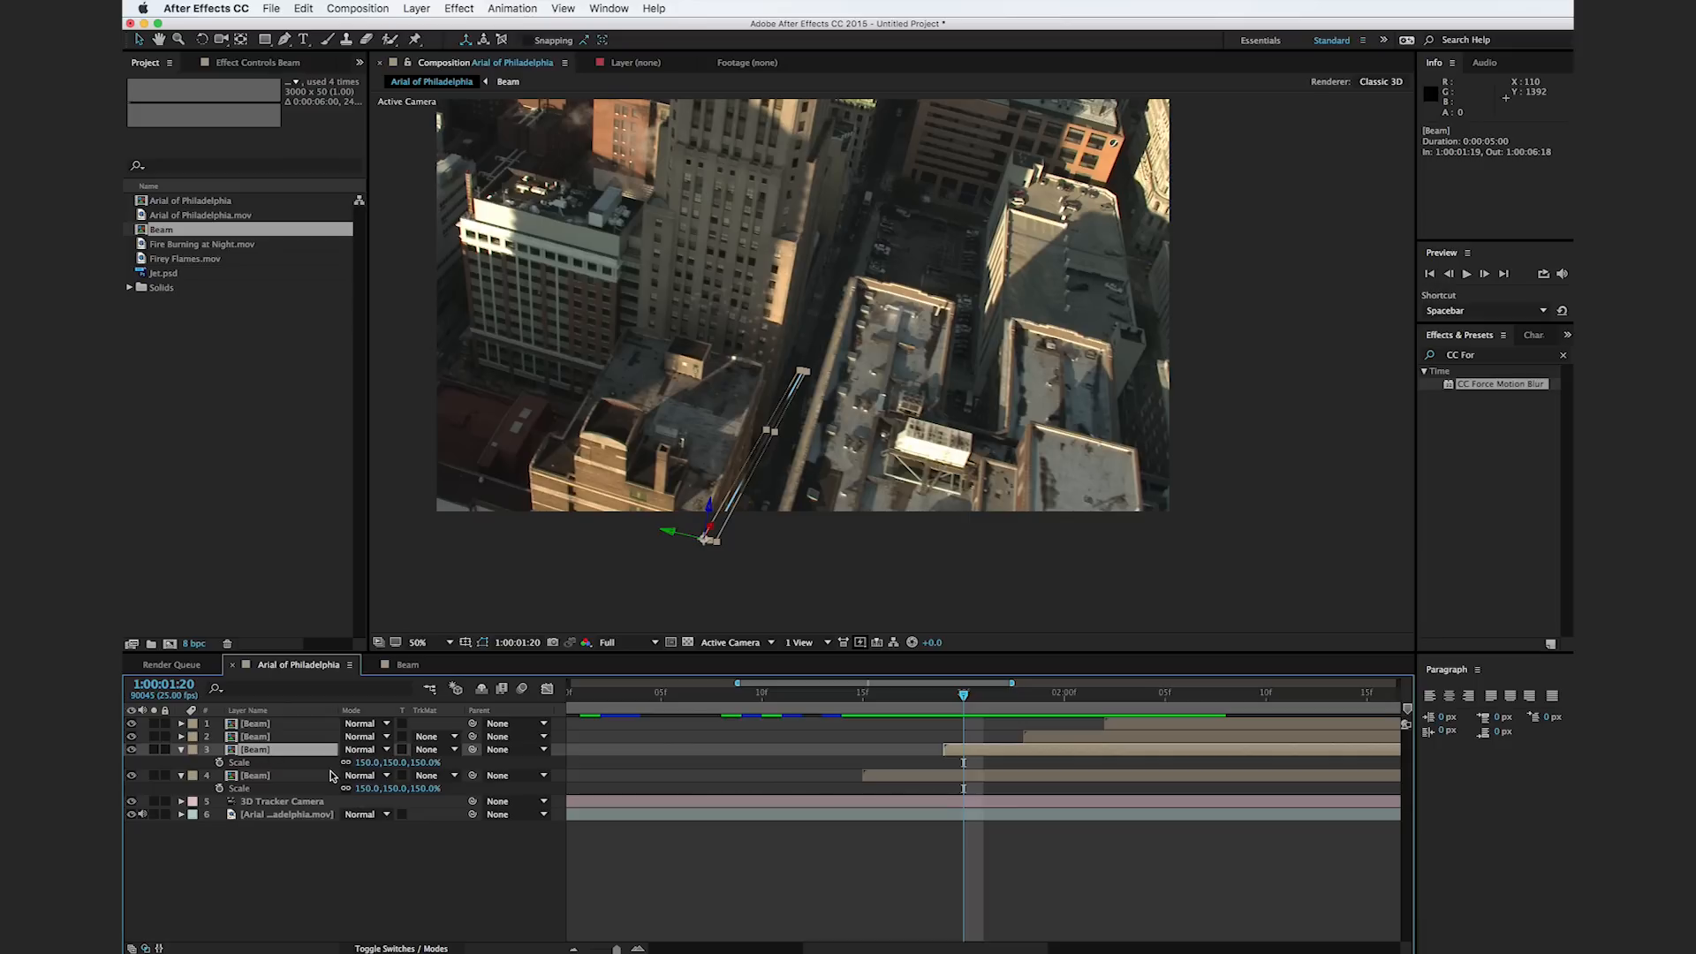
pyautogui.moveTo(367, 768); pyautogui.dragTo(419, 764)
pyautogui.moveTo(670, 535)
pyautogui.mouseDown()
pyautogui.moveTo(694, 541)
pyautogui.moveTo(679, 534)
pyautogui.mouseUp()
pyautogui.press('w')
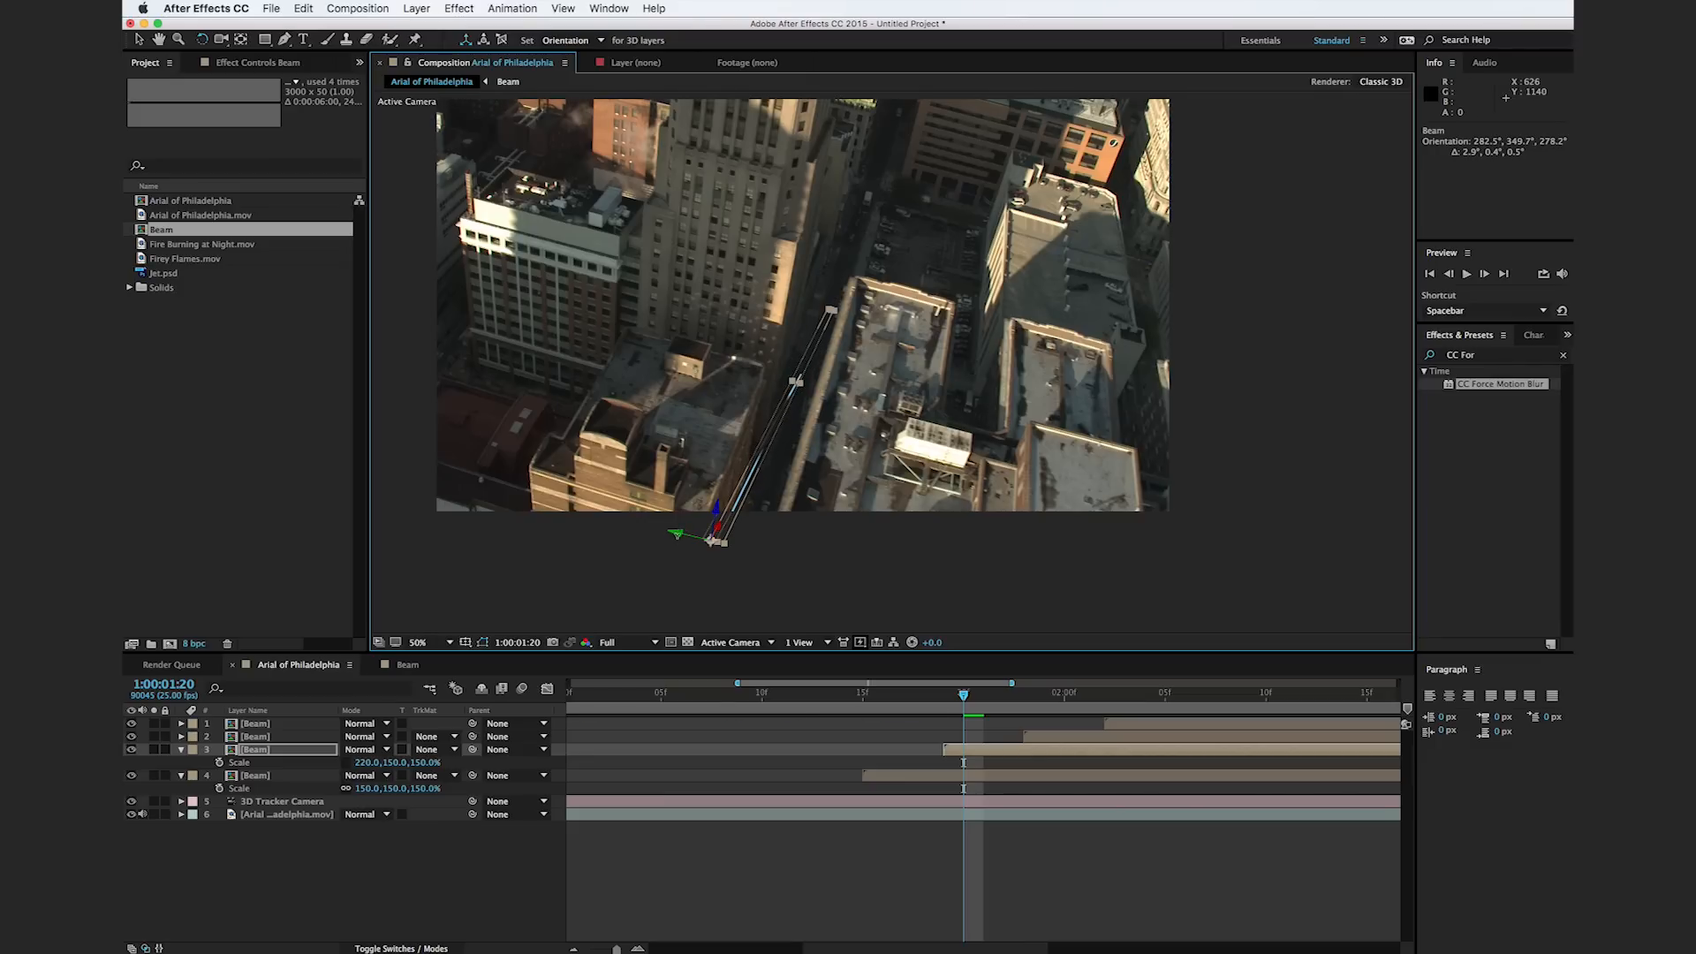
# Step: Lengthen the beam that starts at 1:00:01:23 to a scale of 300, 150, 150%, working at 1:00:02:03
pyautogui.click(989, 737)
pyautogui.hscroll(5, 990, 736)
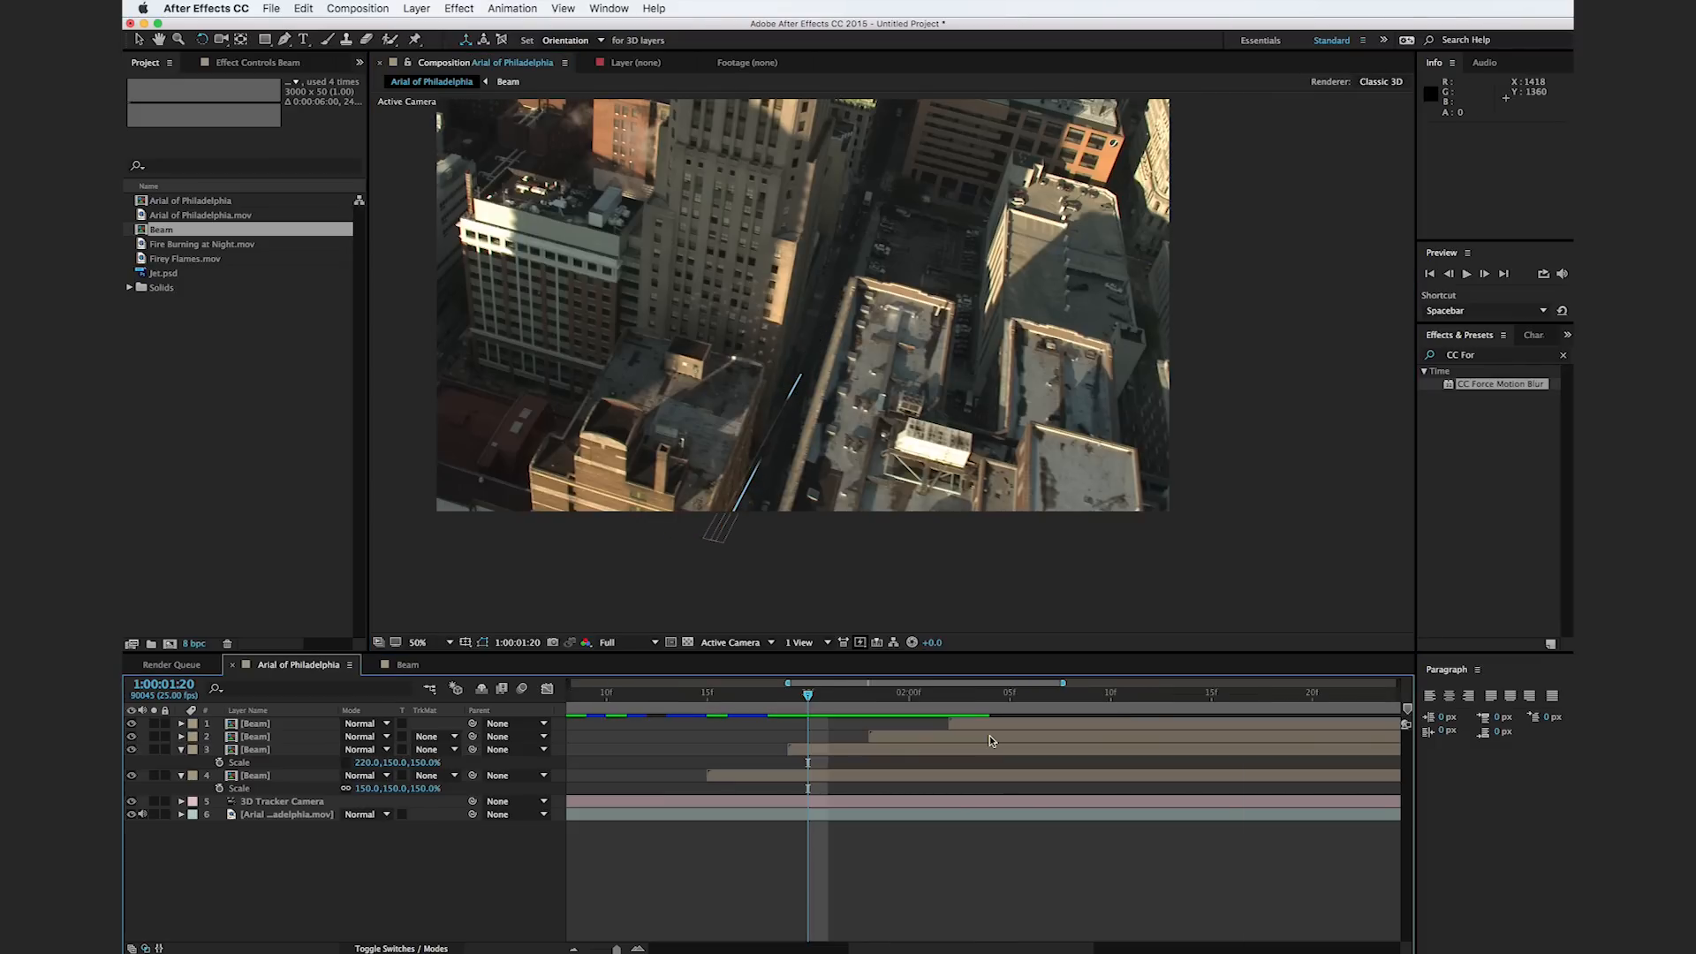
pyautogui.click(936, 738)
pyautogui.moveTo(807, 694); pyautogui.dragTo(969, 693)
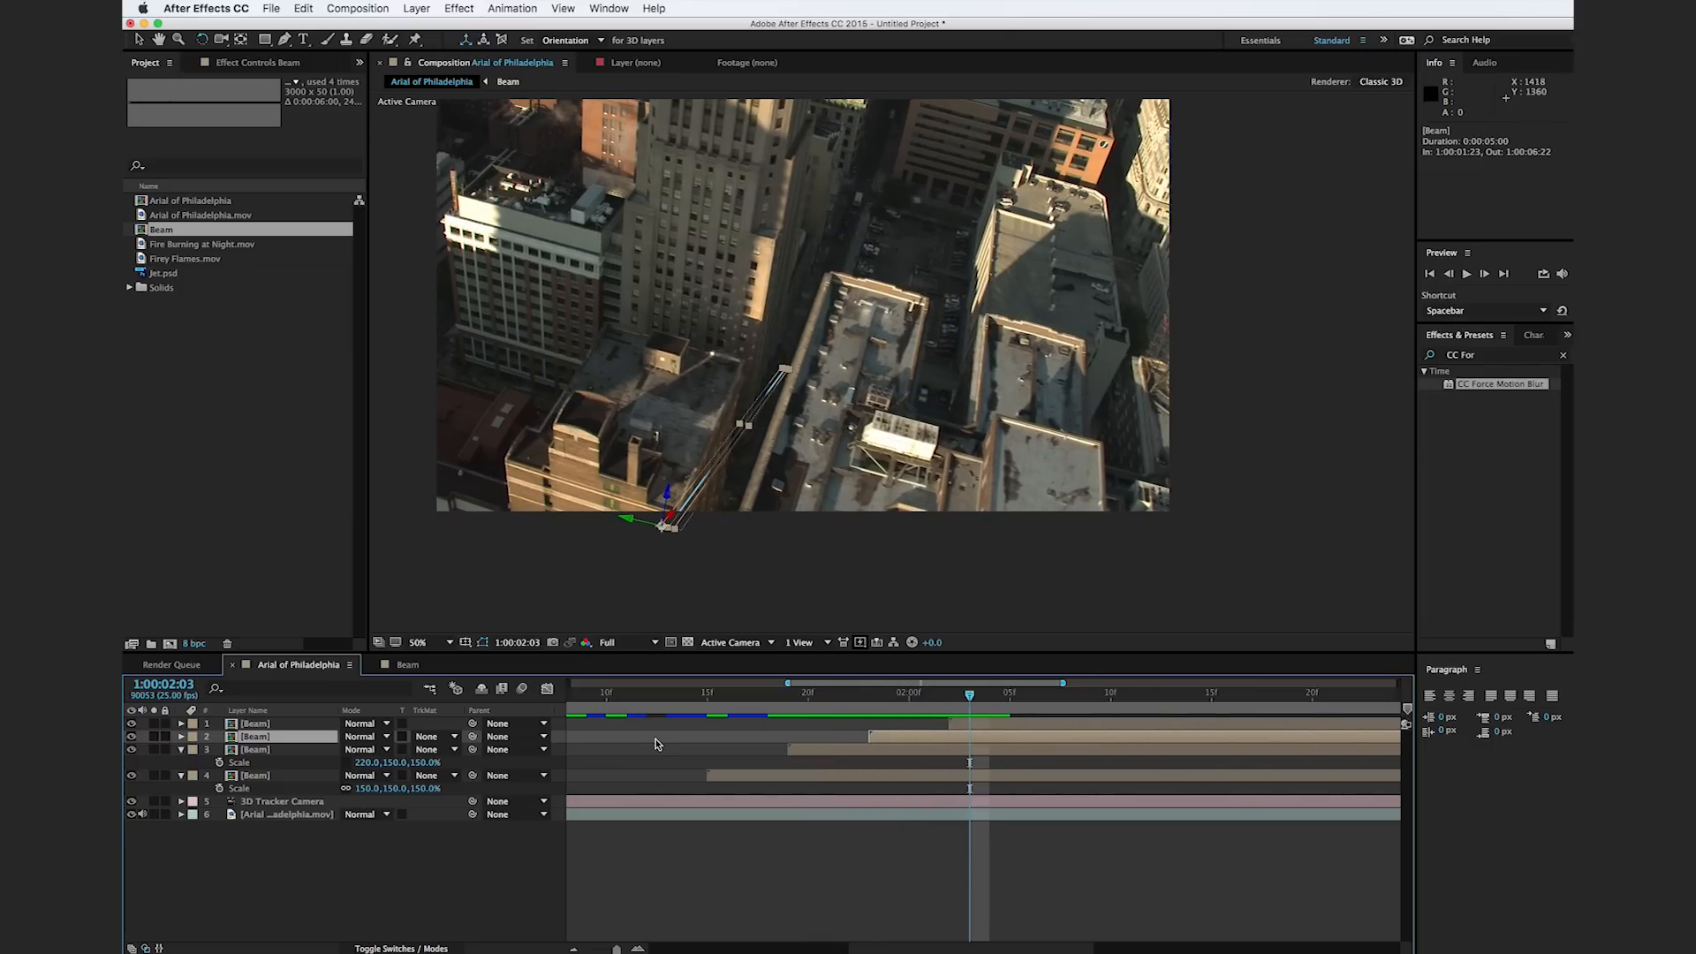
pyautogui.press('s')
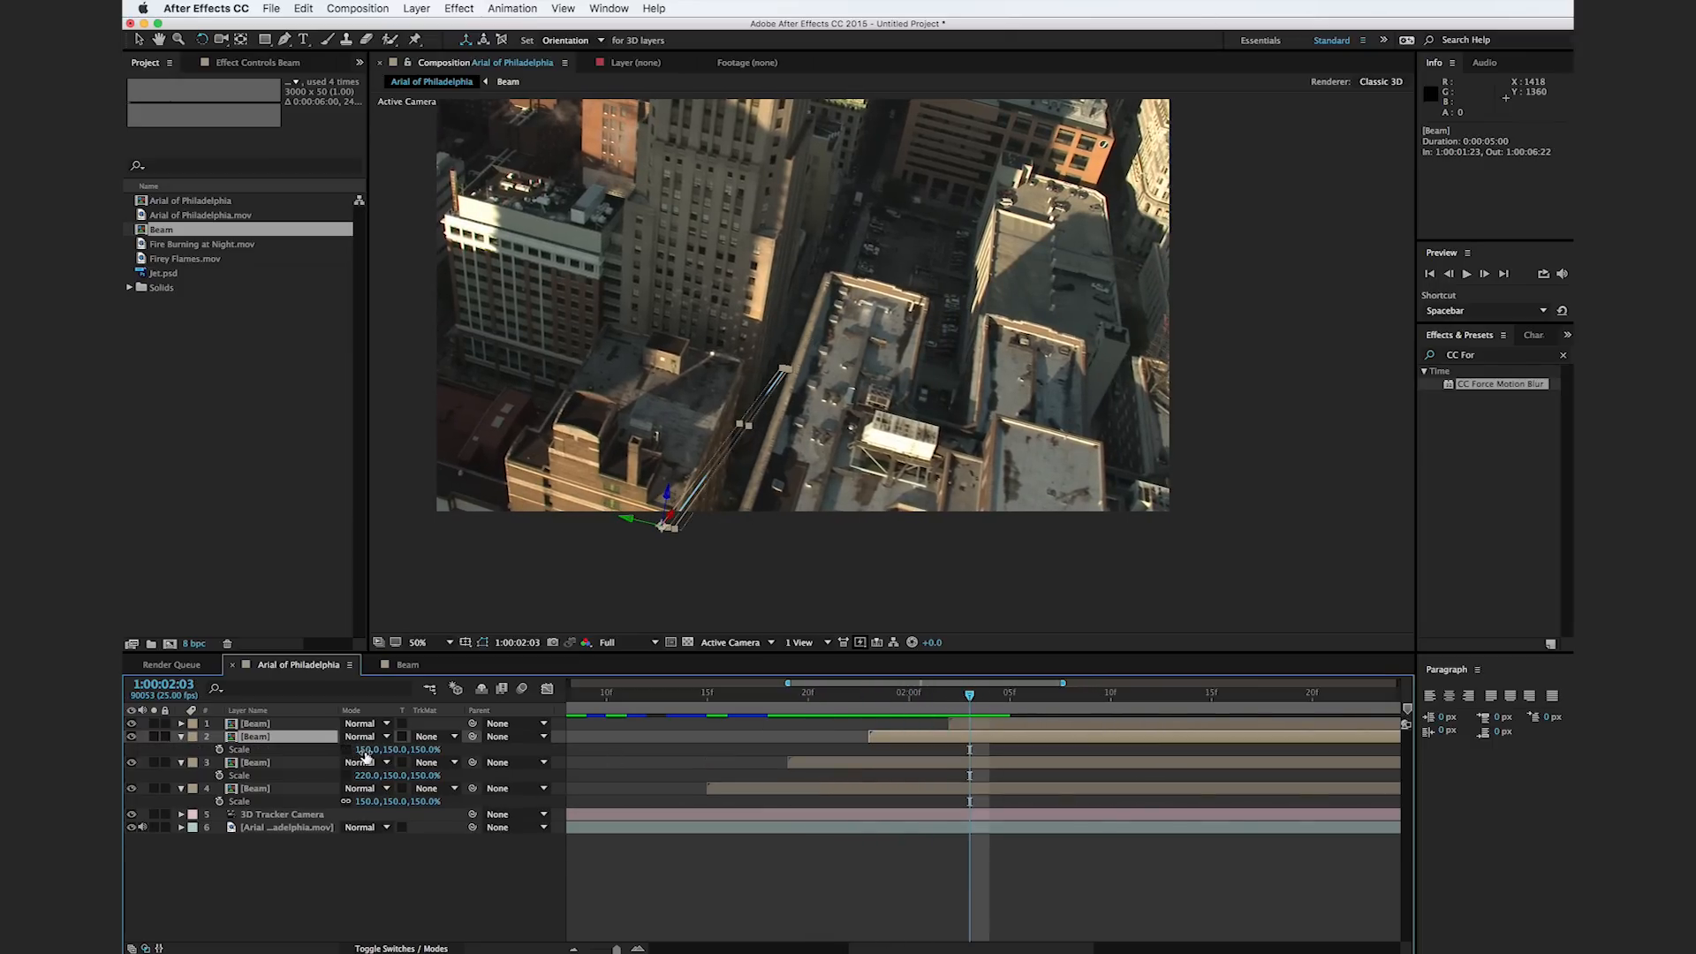
pyautogui.moveTo(362, 751); pyautogui.dragTo(450, 742)
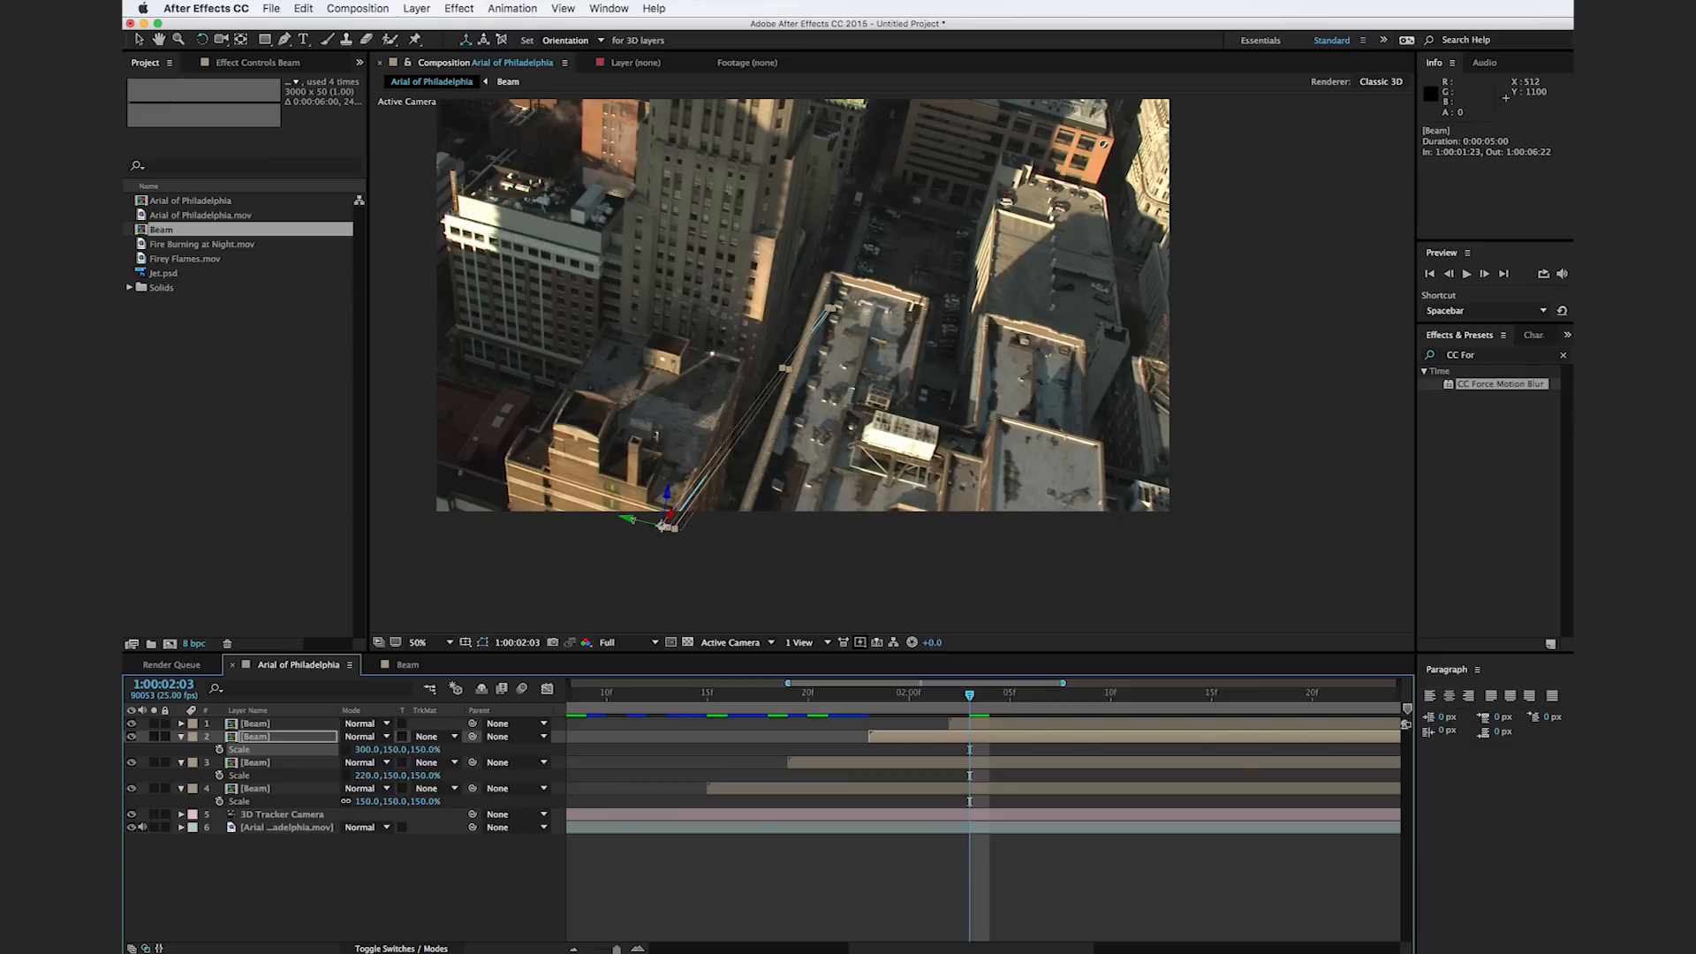
# Step: Rotate and reposition the beam that starts at 1:00:01:23 so it runs up the street between the buildings
pyautogui.moveTo(655, 522); pyautogui.dragTo(664, 507)
pyautogui.press('a')
pyautogui.press('v')
pyautogui.moveTo(633, 526); pyautogui.dragTo(689, 533)
pyautogui.press('w')
pyautogui.moveTo(688, 533); pyautogui.dragTo(698, 500)
# Step: Set the last-starting beam's scale to 259, 150, 150% and rotate it along the street to about 293.1°, 351.4°, 279.9°
pyautogui.click(984, 739)
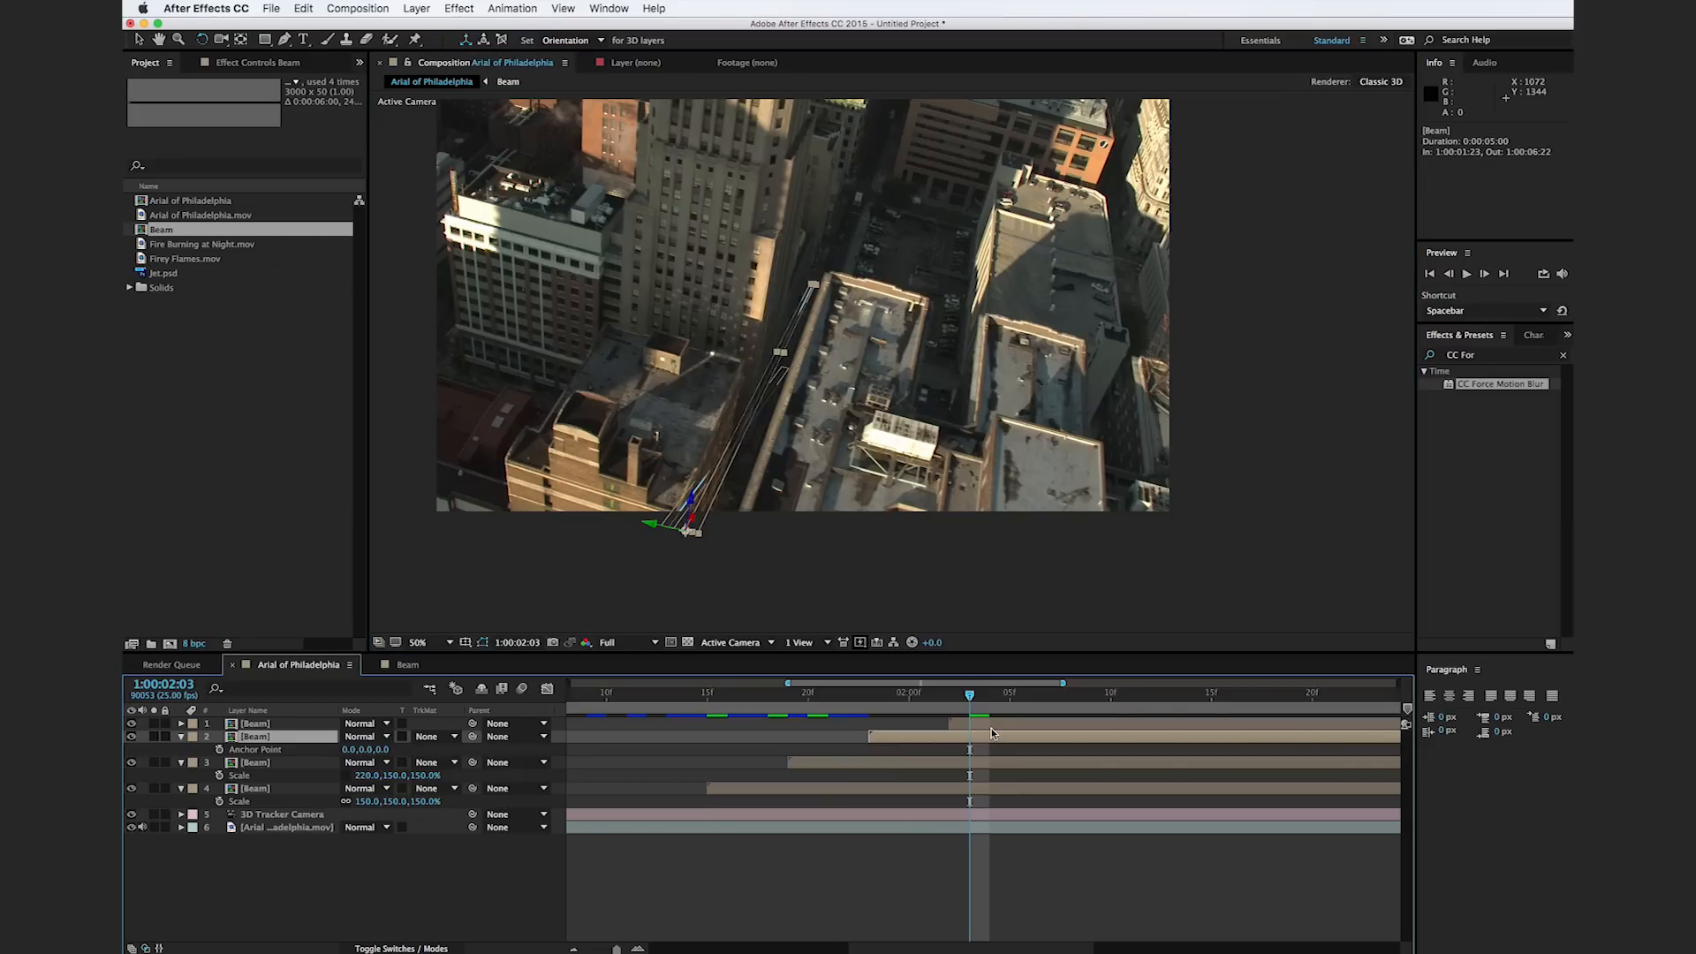
pyautogui.click(991, 726)
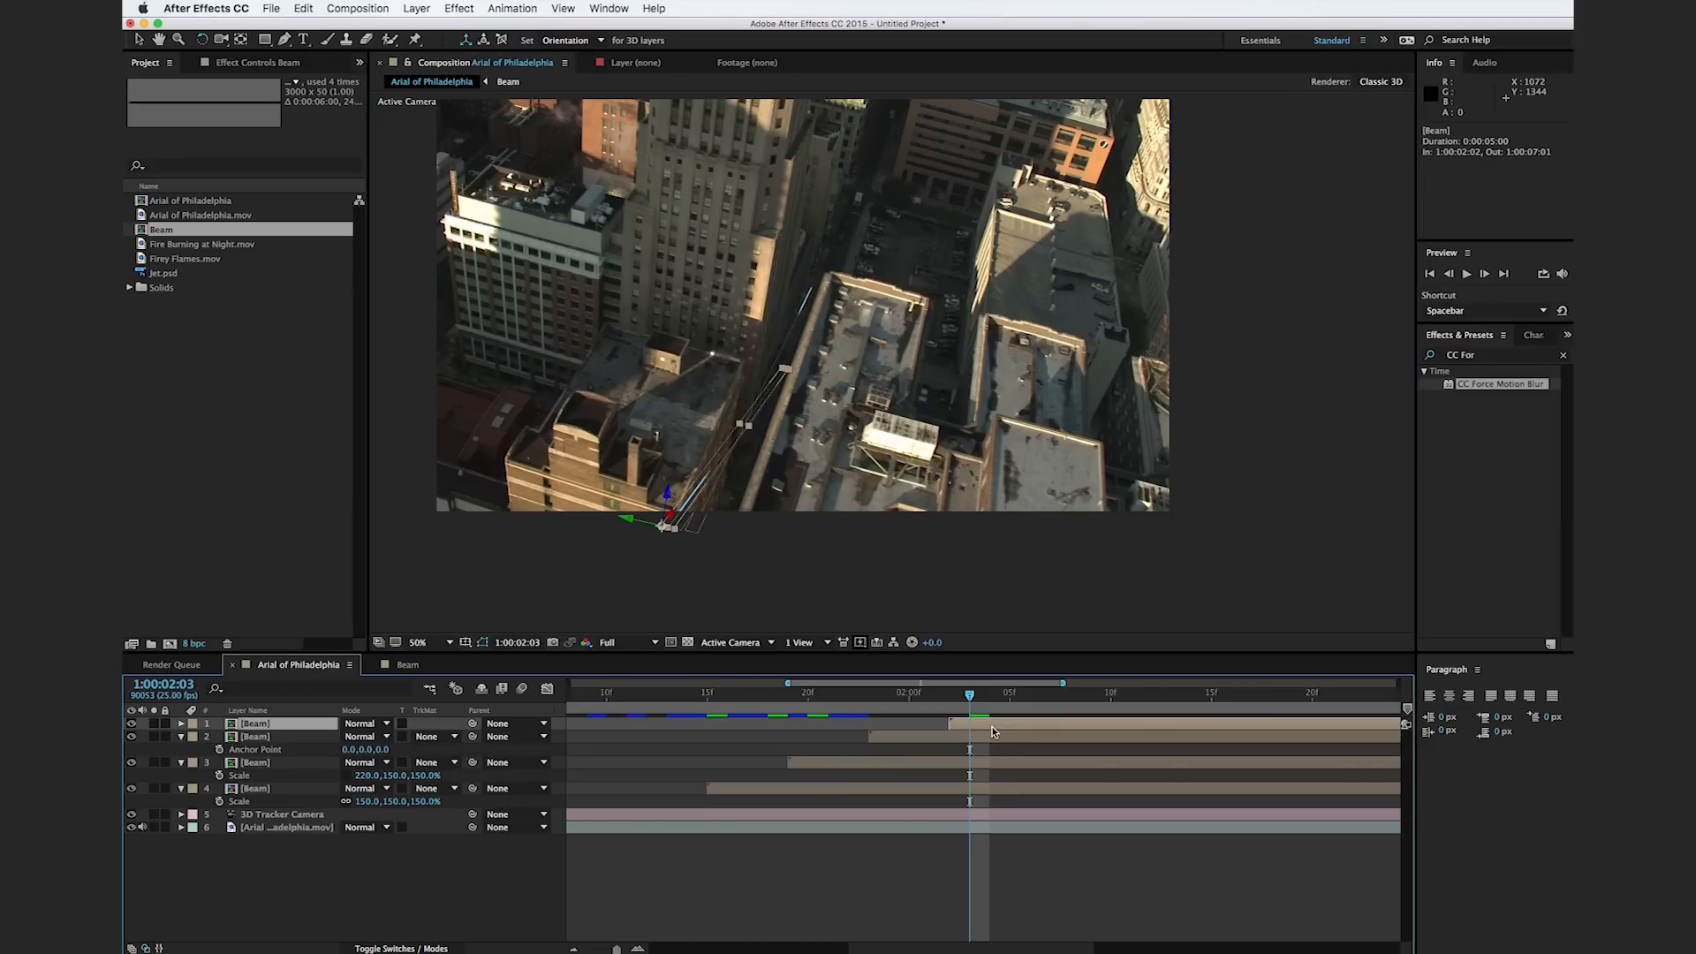
pyautogui.press('s')
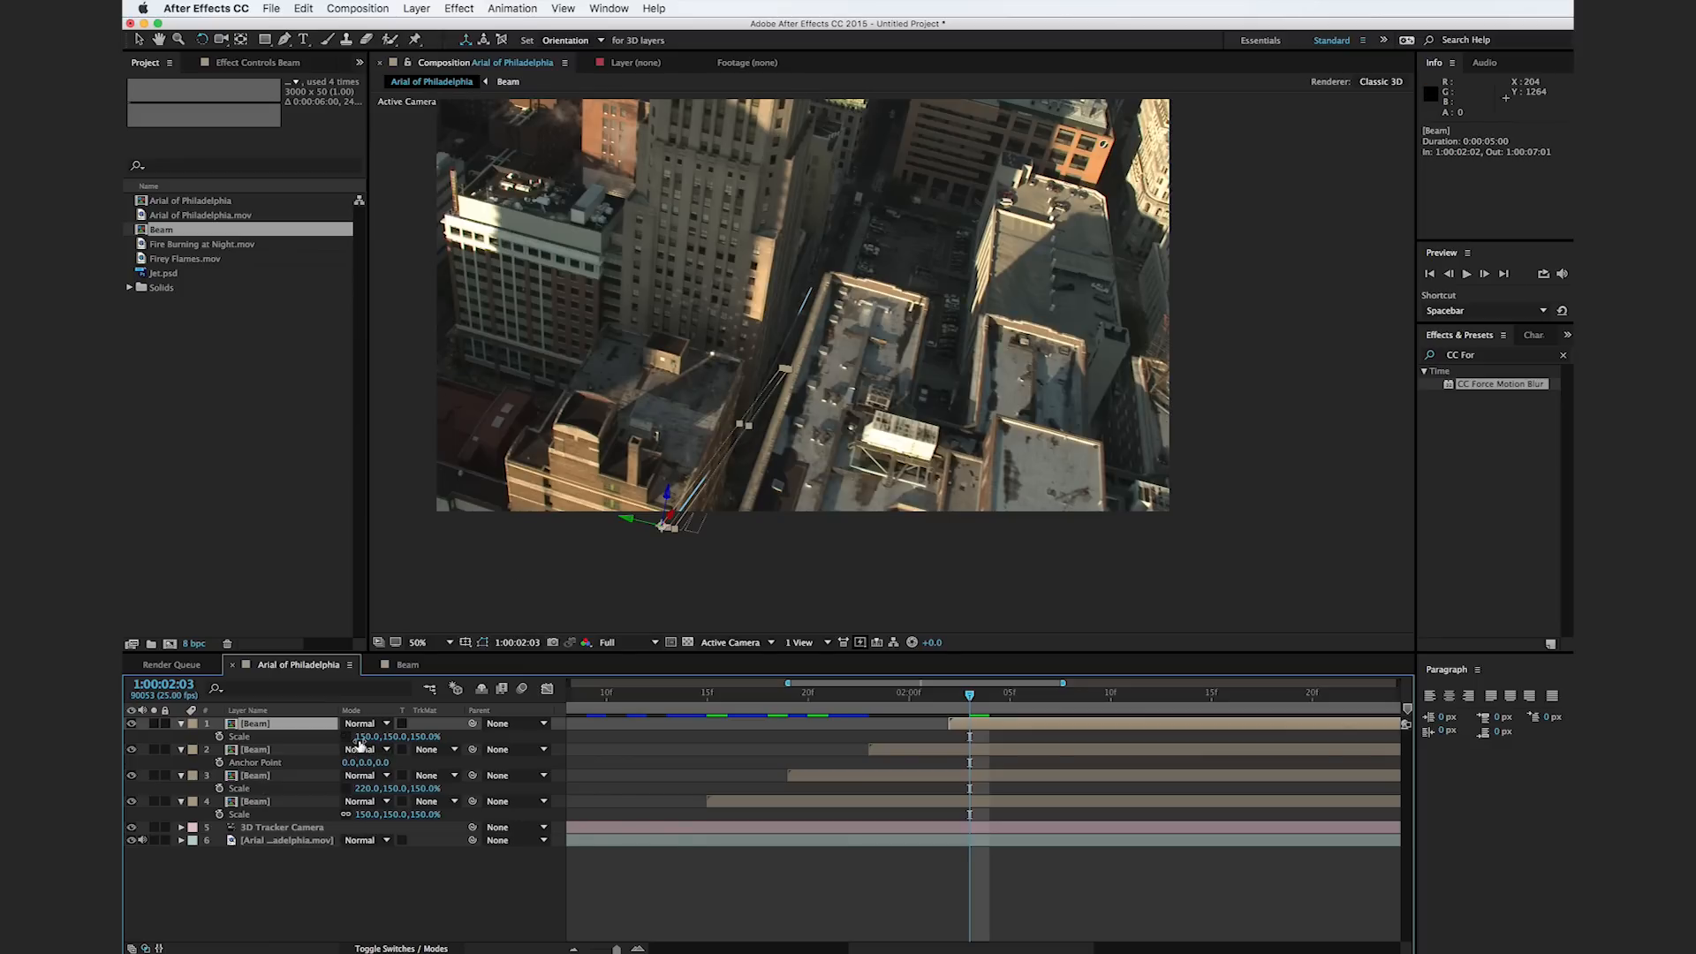
pyautogui.moveTo(362, 737); pyautogui.dragTo(447, 736)
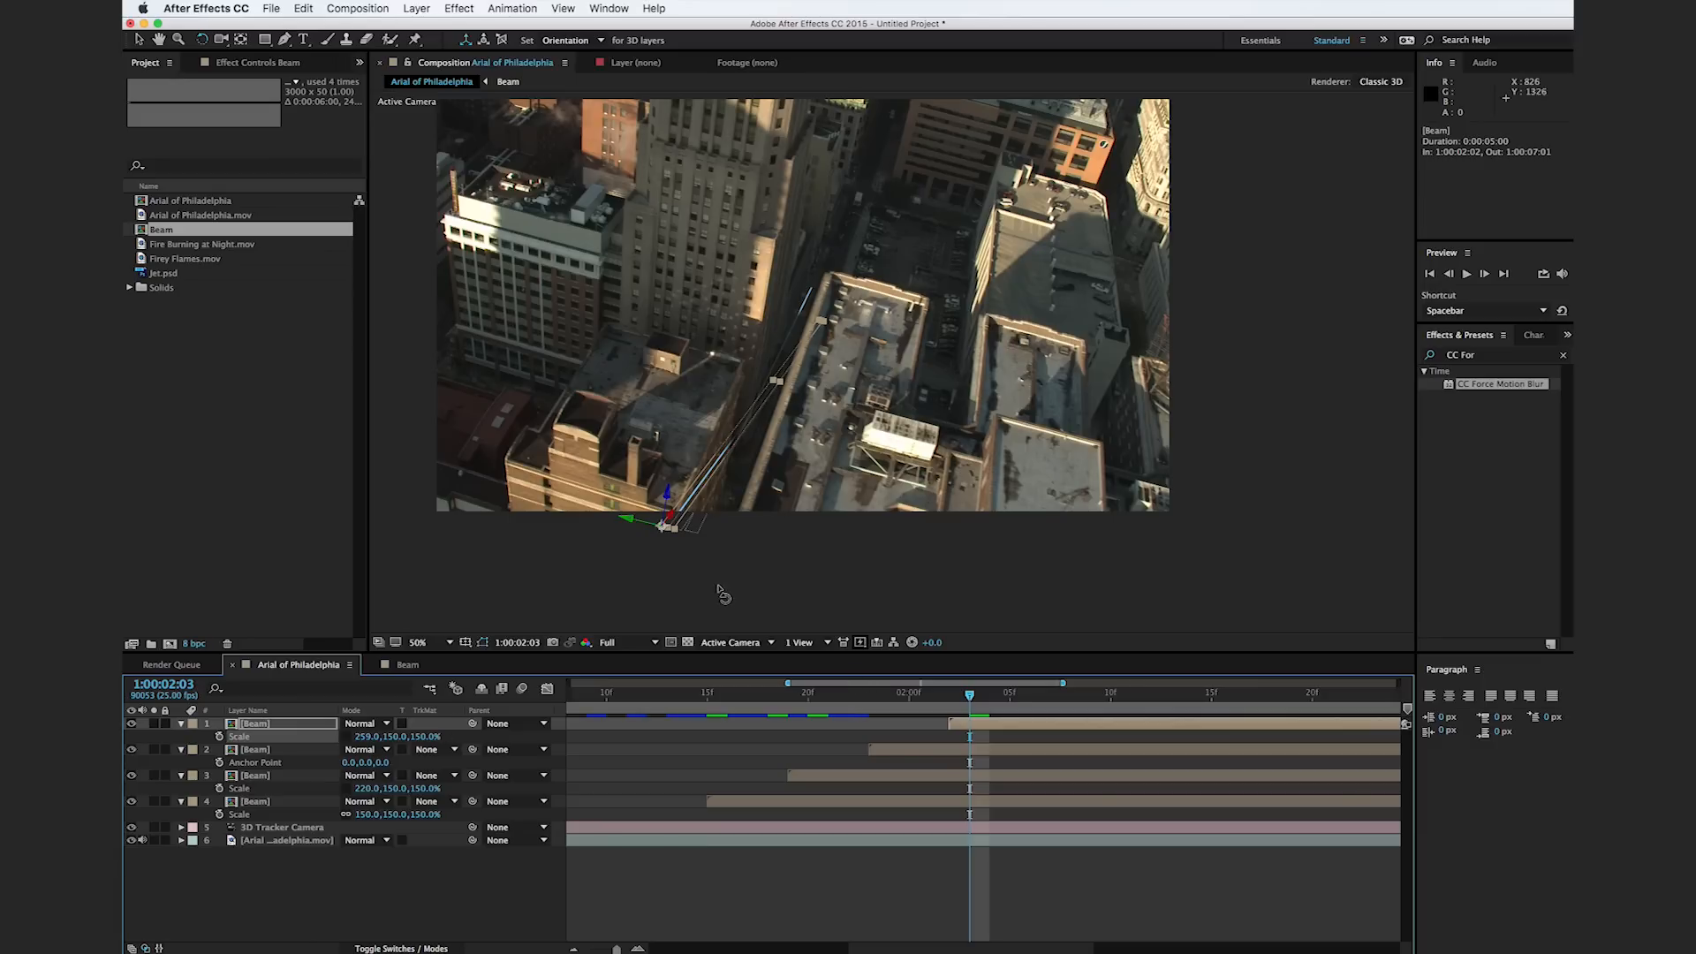
pyautogui.moveTo(628, 518); pyautogui.dragTo(628, 523)
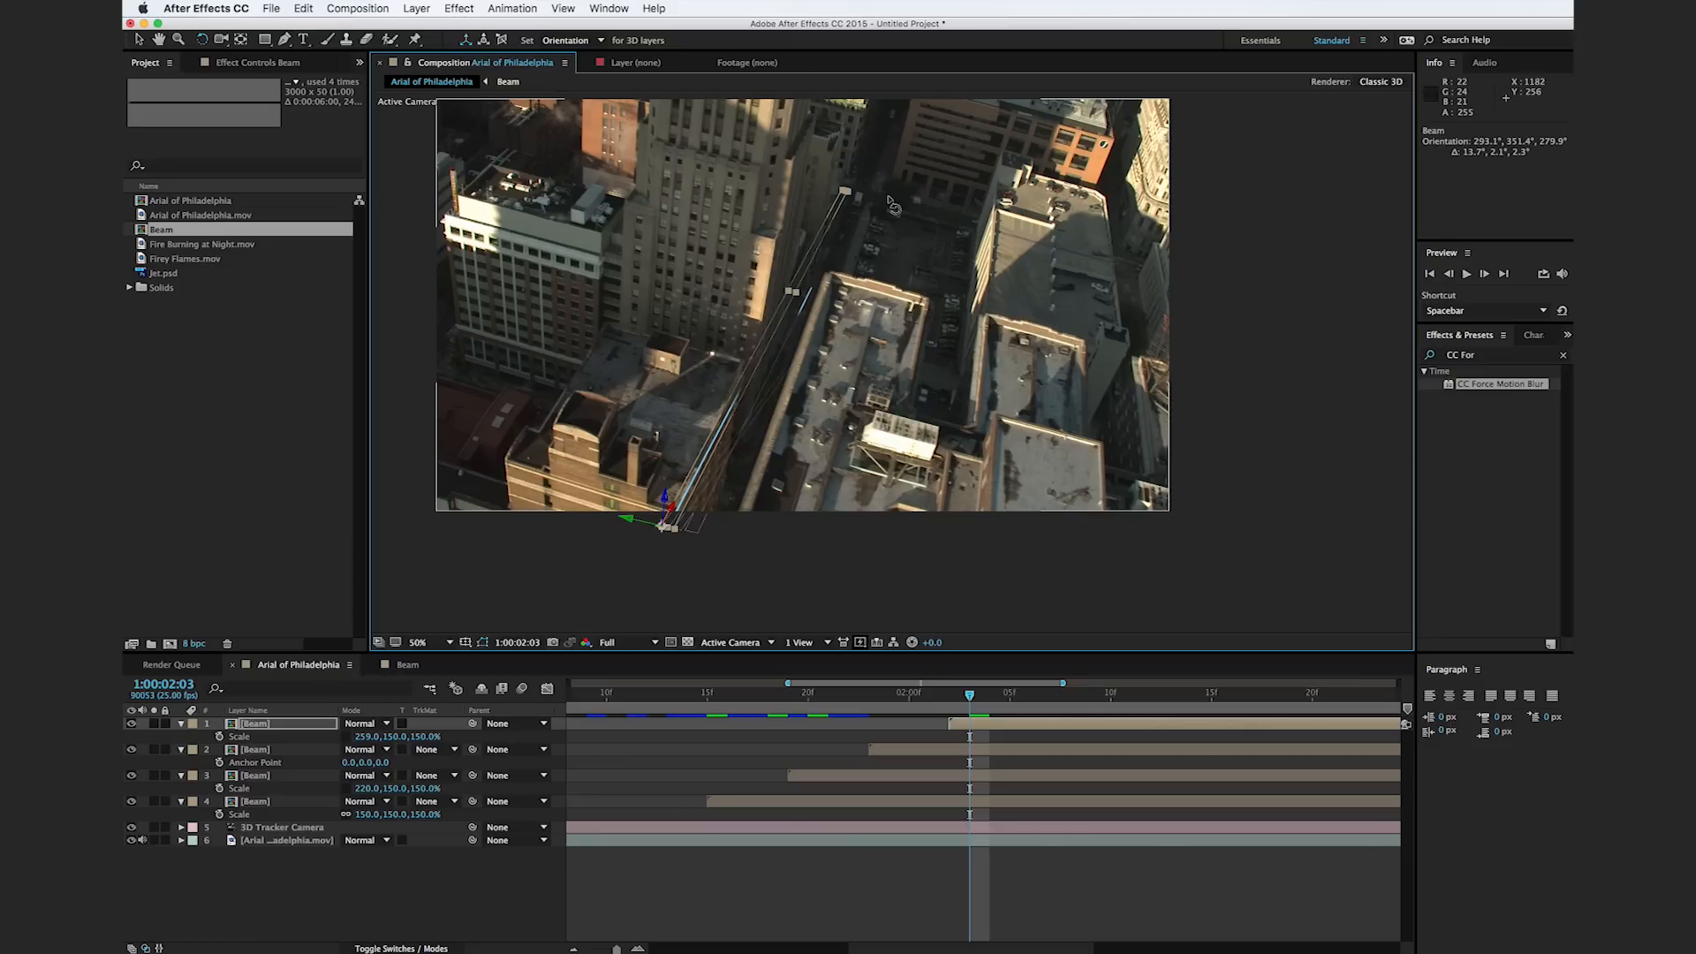
# Step: Move the last-starting beam sideways into the middle of the street, to a position of about 248.0, 1828.3, 2894.6
pyautogui.press('a')
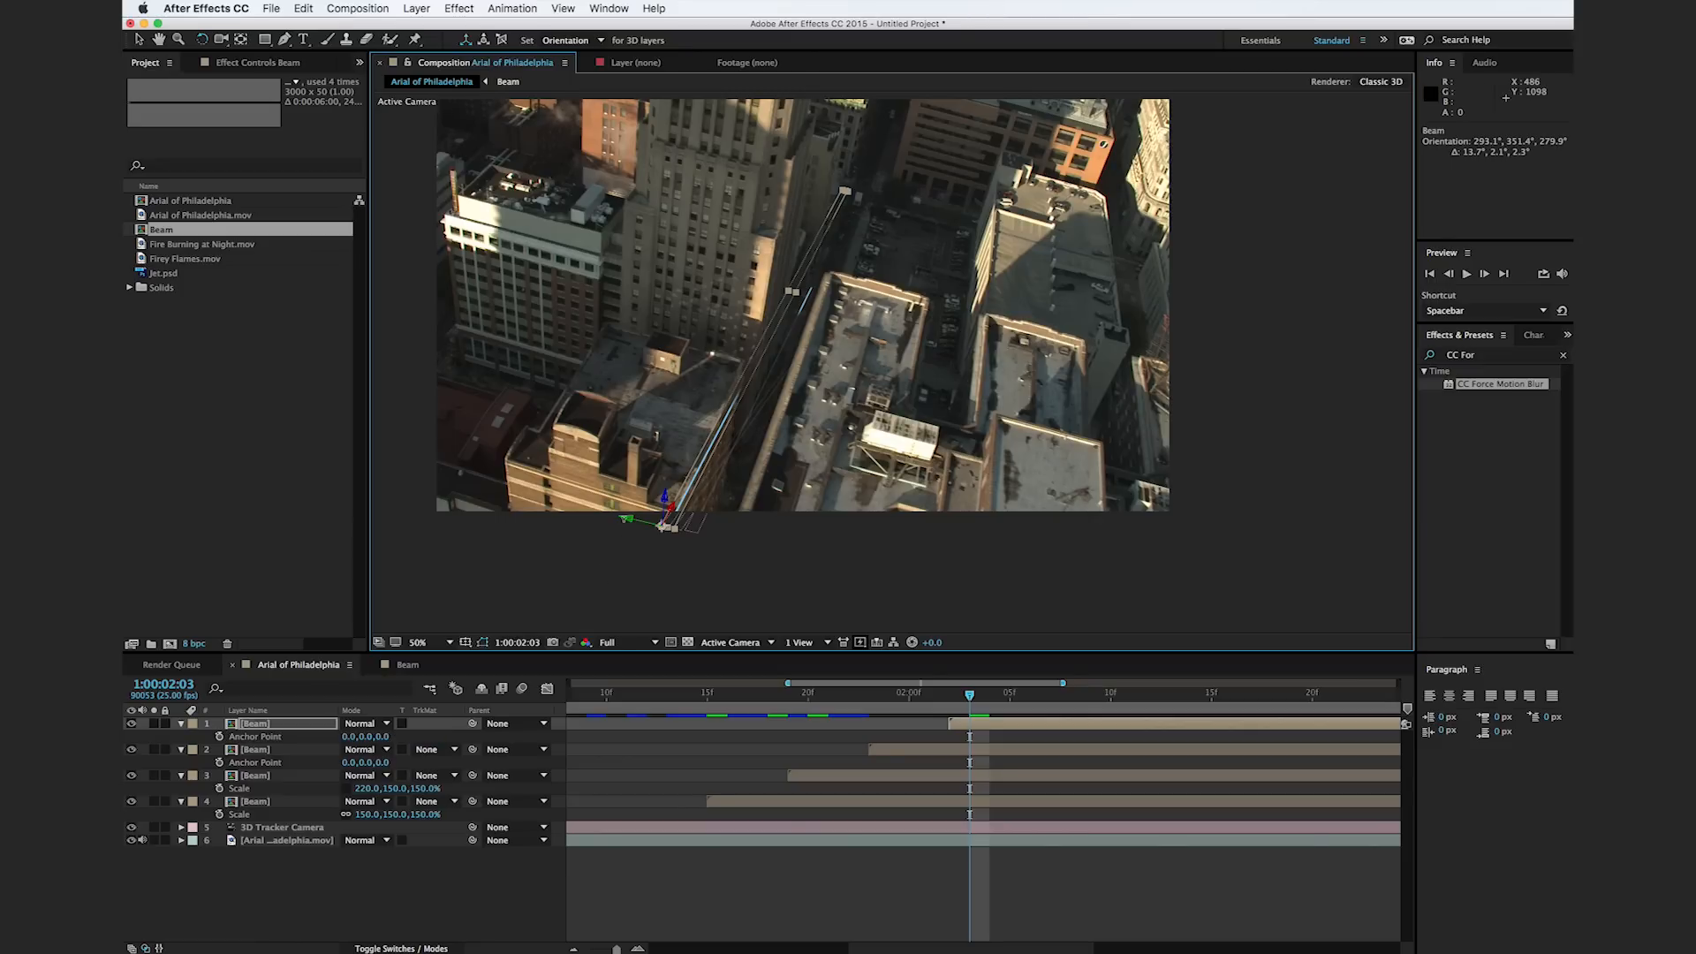
pyautogui.press('v')
pyautogui.moveTo(661, 527); pyautogui.dragTo(683, 531)
pyautogui.press('w')
pyautogui.press('v')
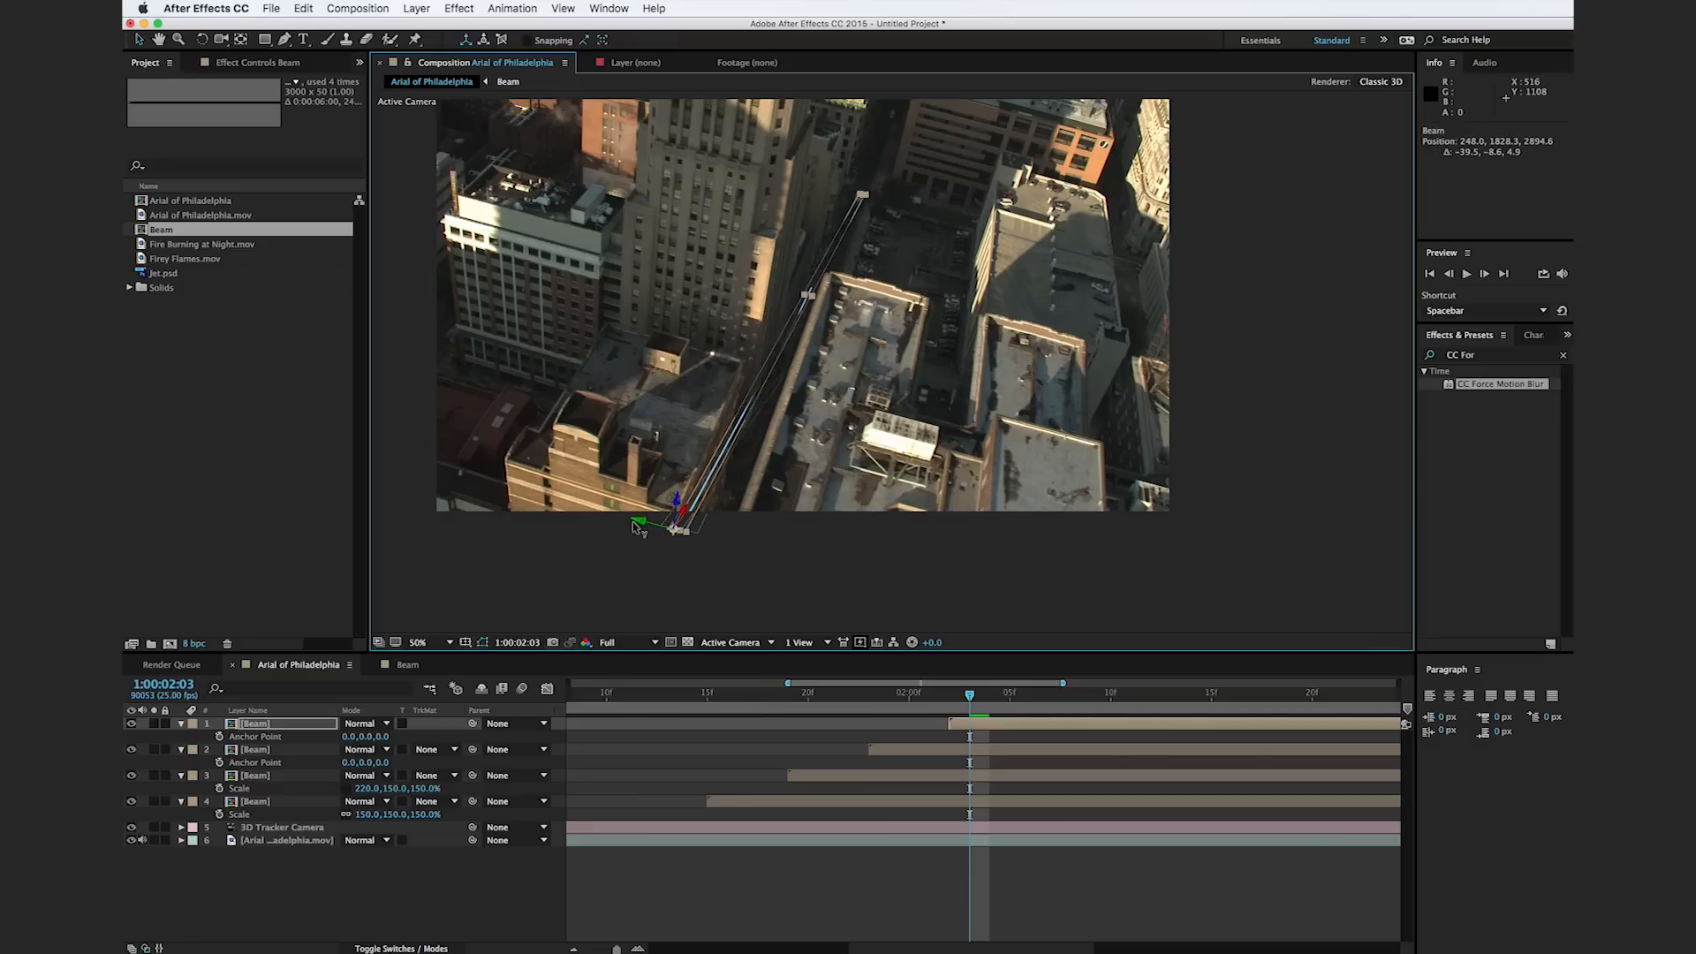
pyautogui.click(799, 556)
# Step: At 1:00:01:23, rotate the beam starting at 1:00:01:19 to about 279.6°, 349.3°, 278.9° and review the staggered beams
pyautogui.moveTo(782, 707); pyautogui.dragTo(869, 695)
pyautogui.press('w')
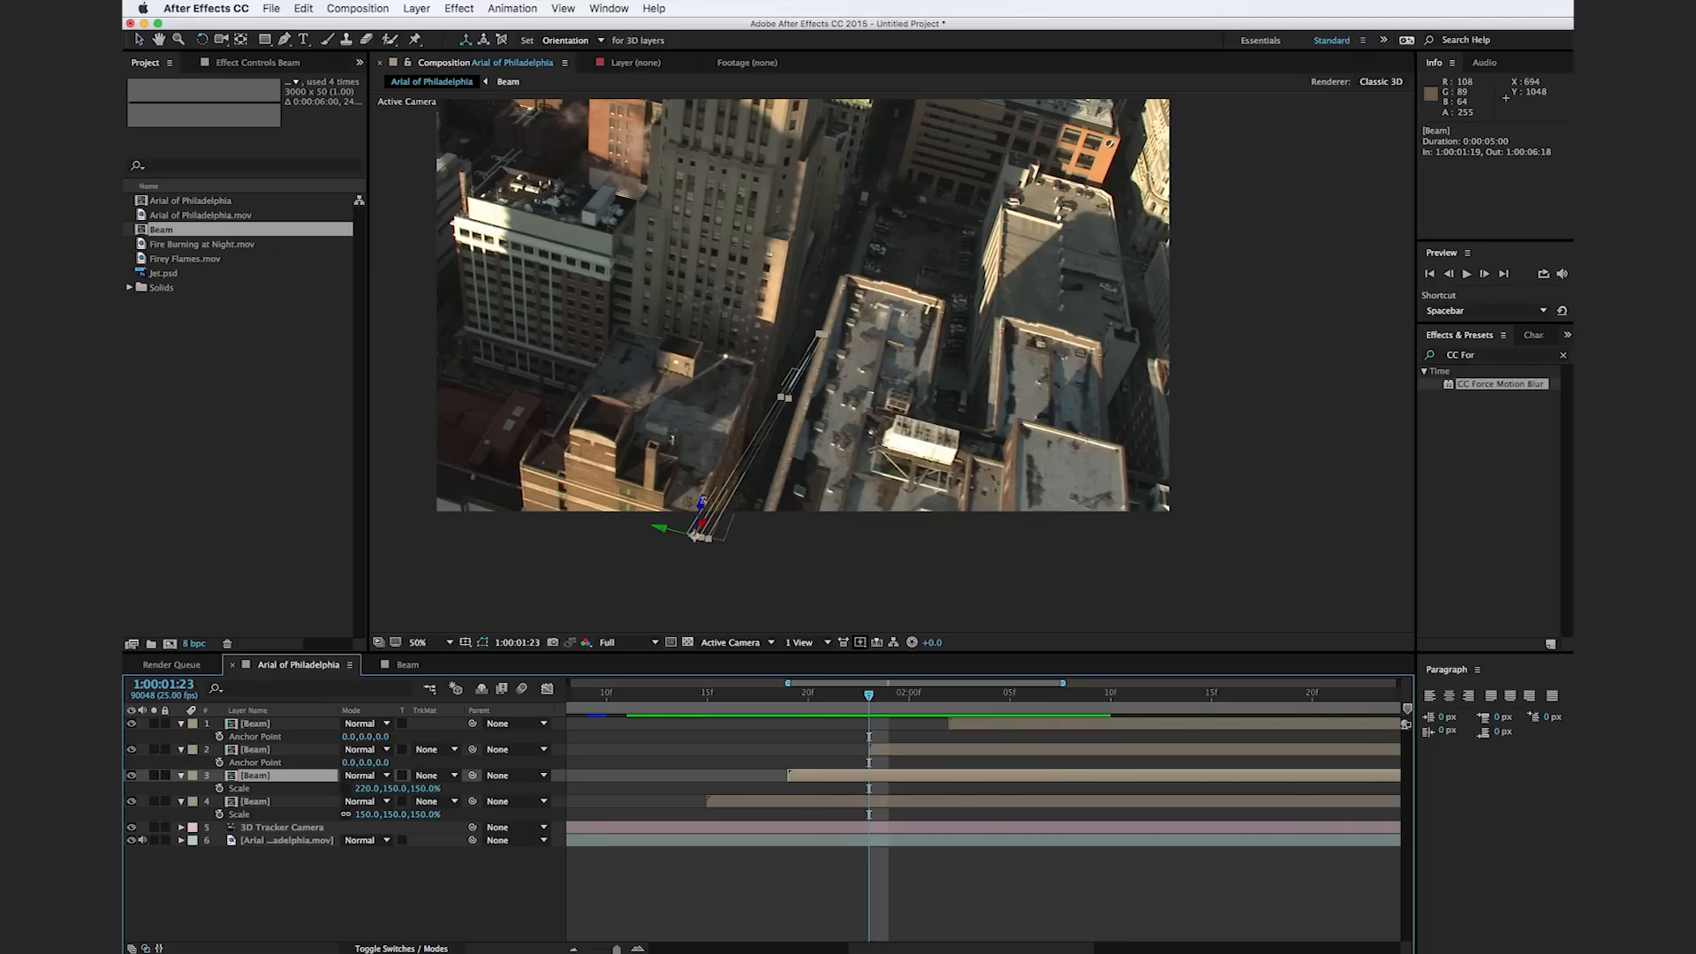
pyautogui.moveTo(726, 505); pyautogui.dragTo(703, 511)
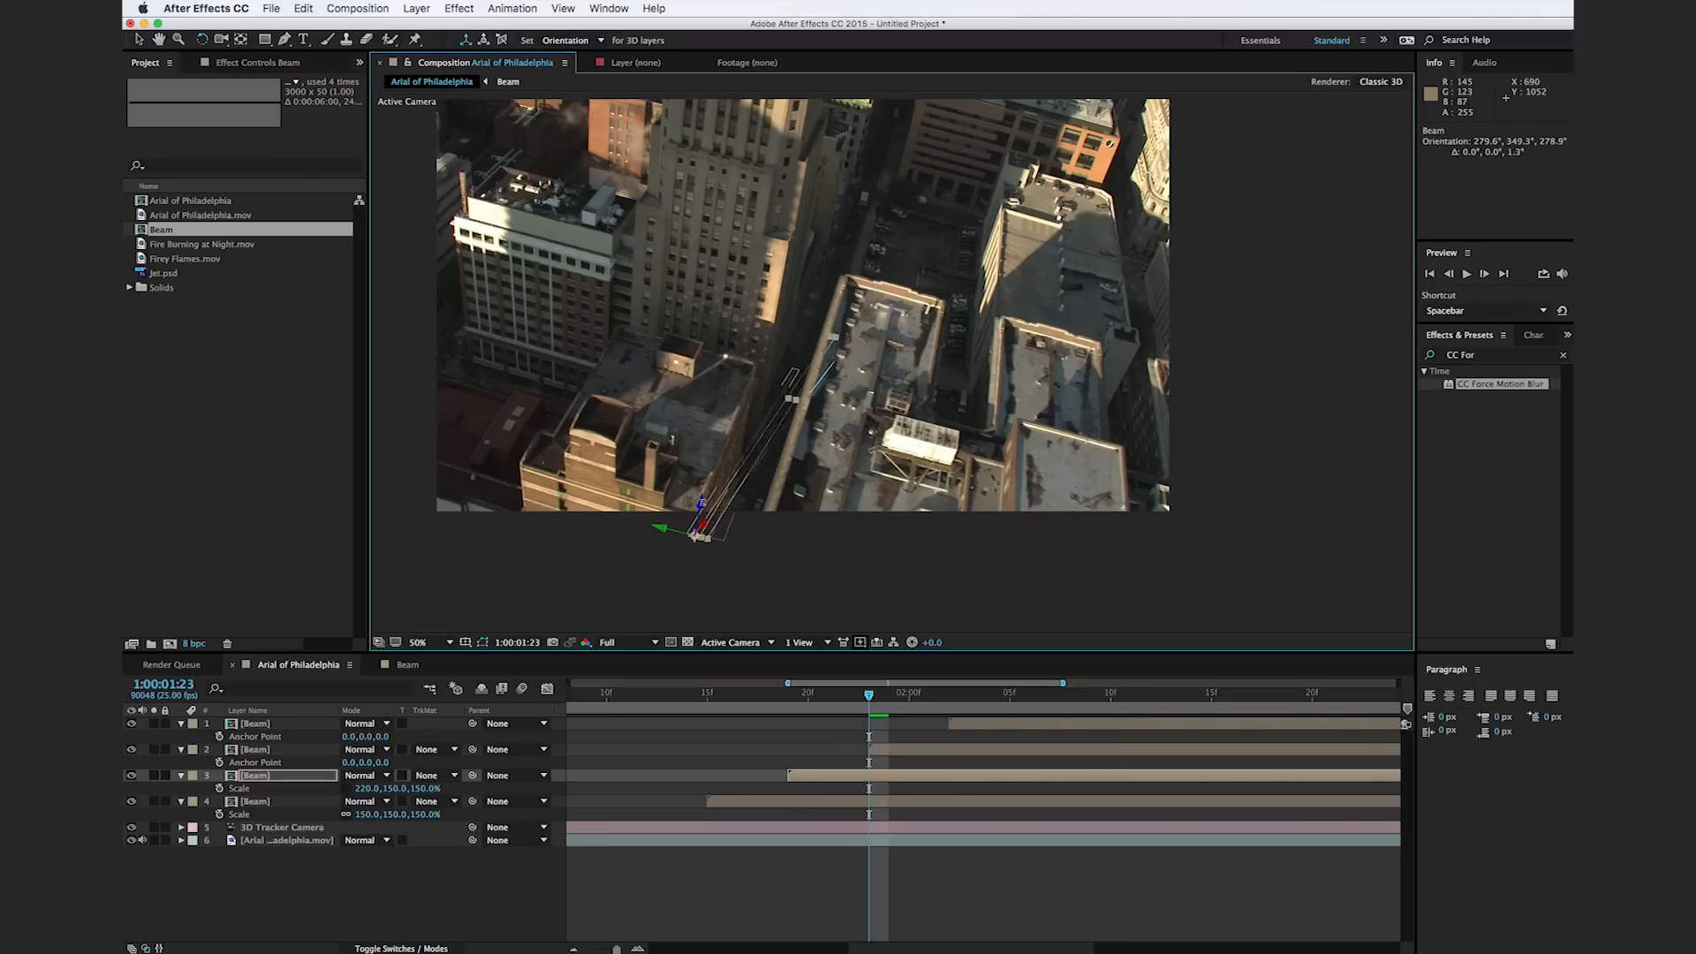
pyautogui.click(917, 582)
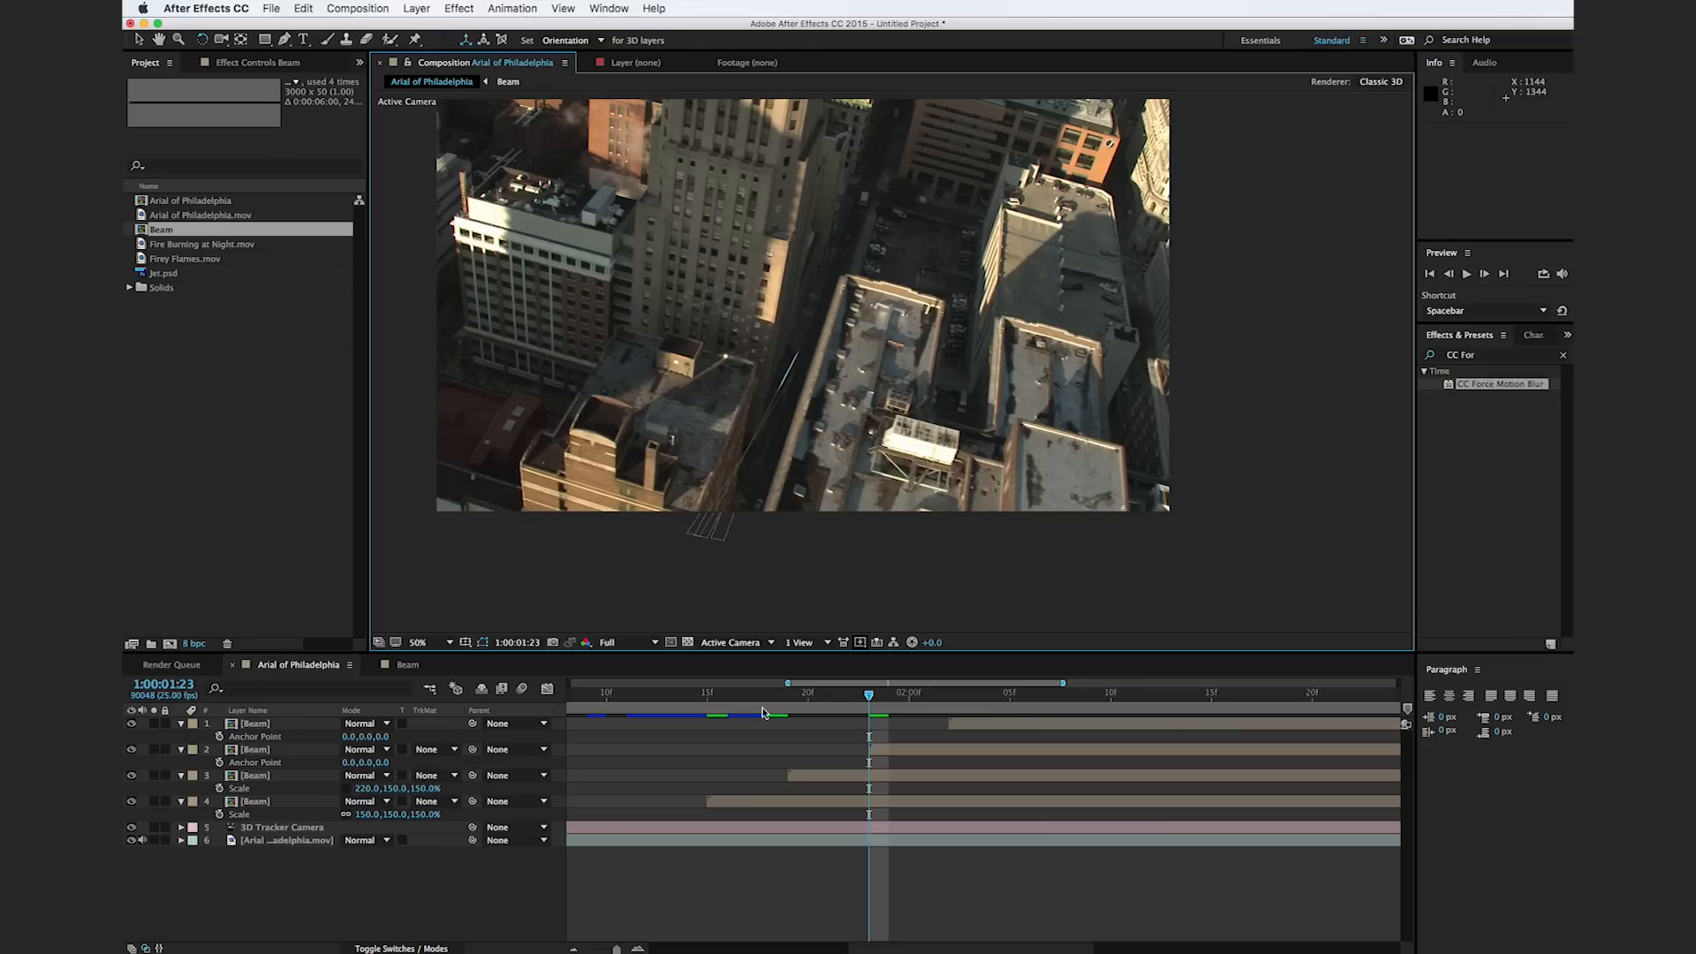
pyautogui.moveTo(658, 706); pyautogui.dragTo(1029, 703)
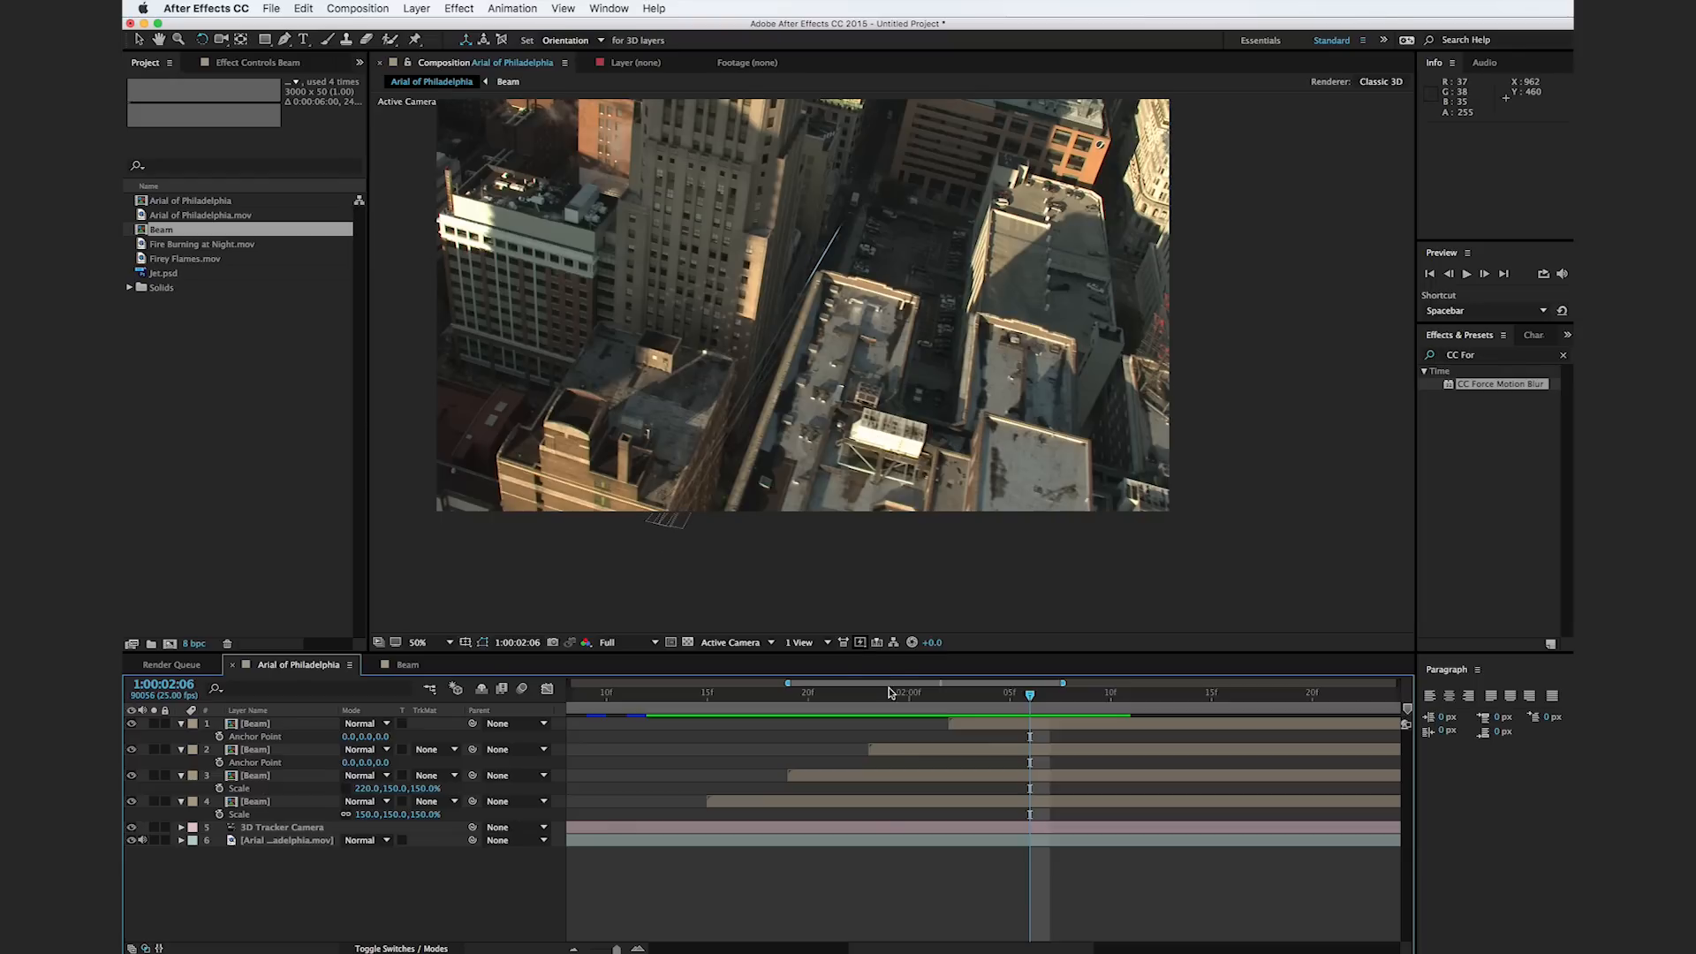
pyautogui.moveTo(875, 703); pyautogui.dragTo(988, 698)
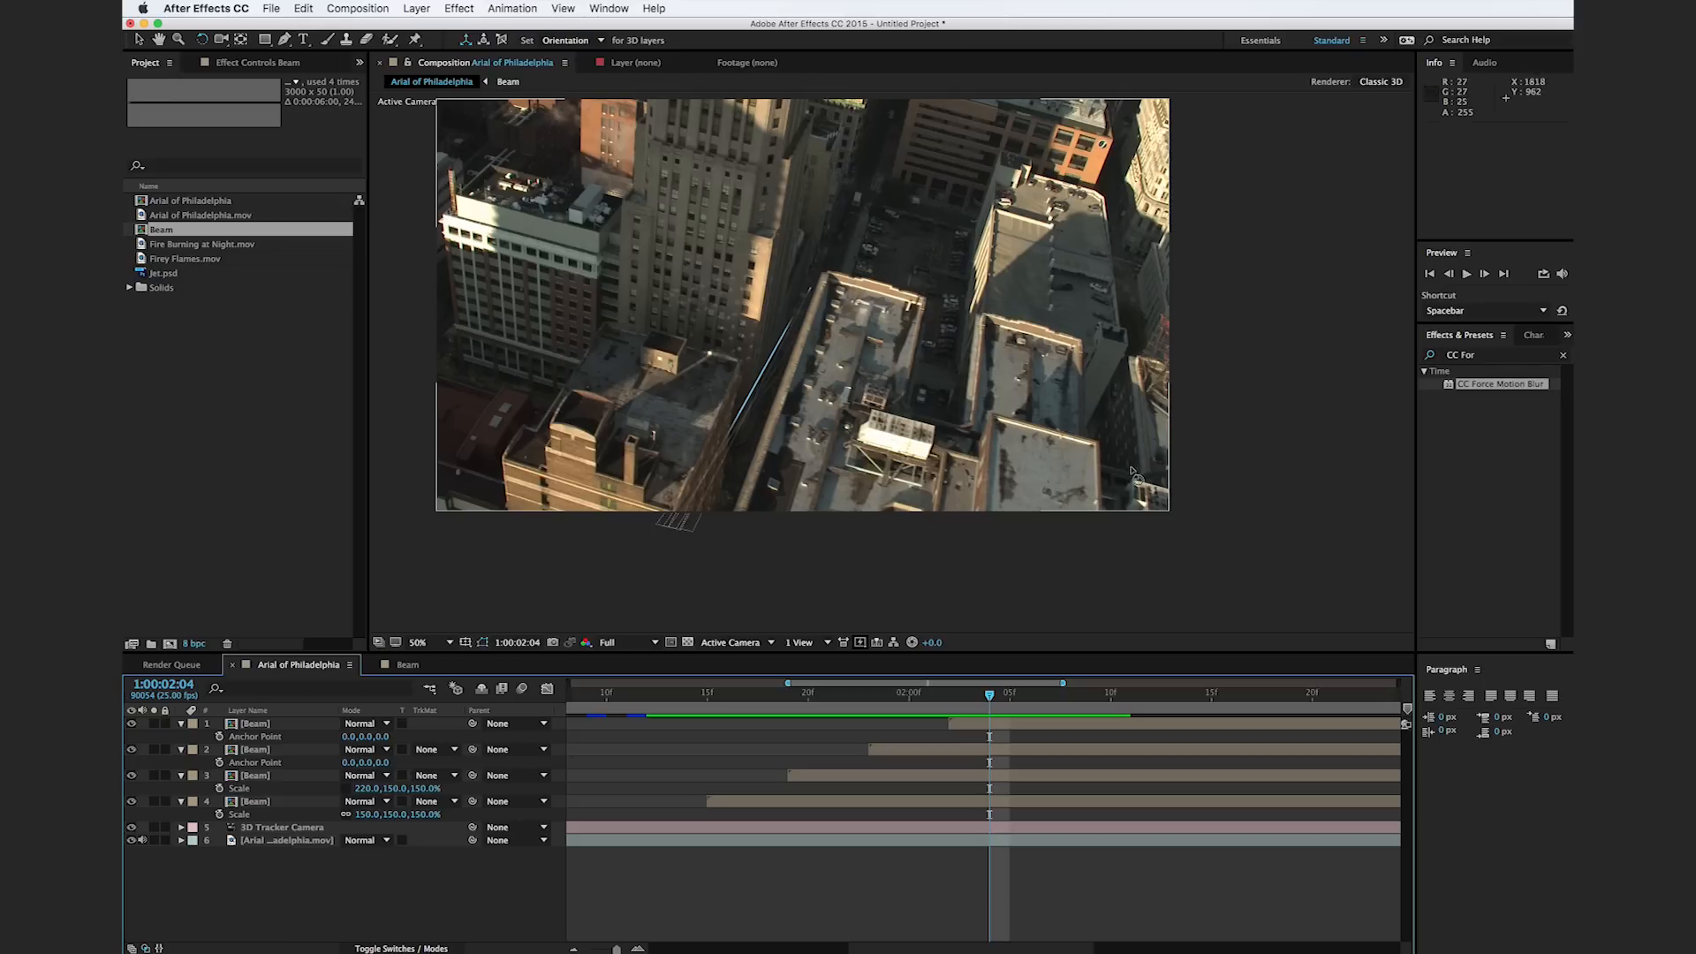
# Step: Find the Turbulent Displace effect and apply it to the earliest-starting Beam layer
pyautogui.click(1440, 357)
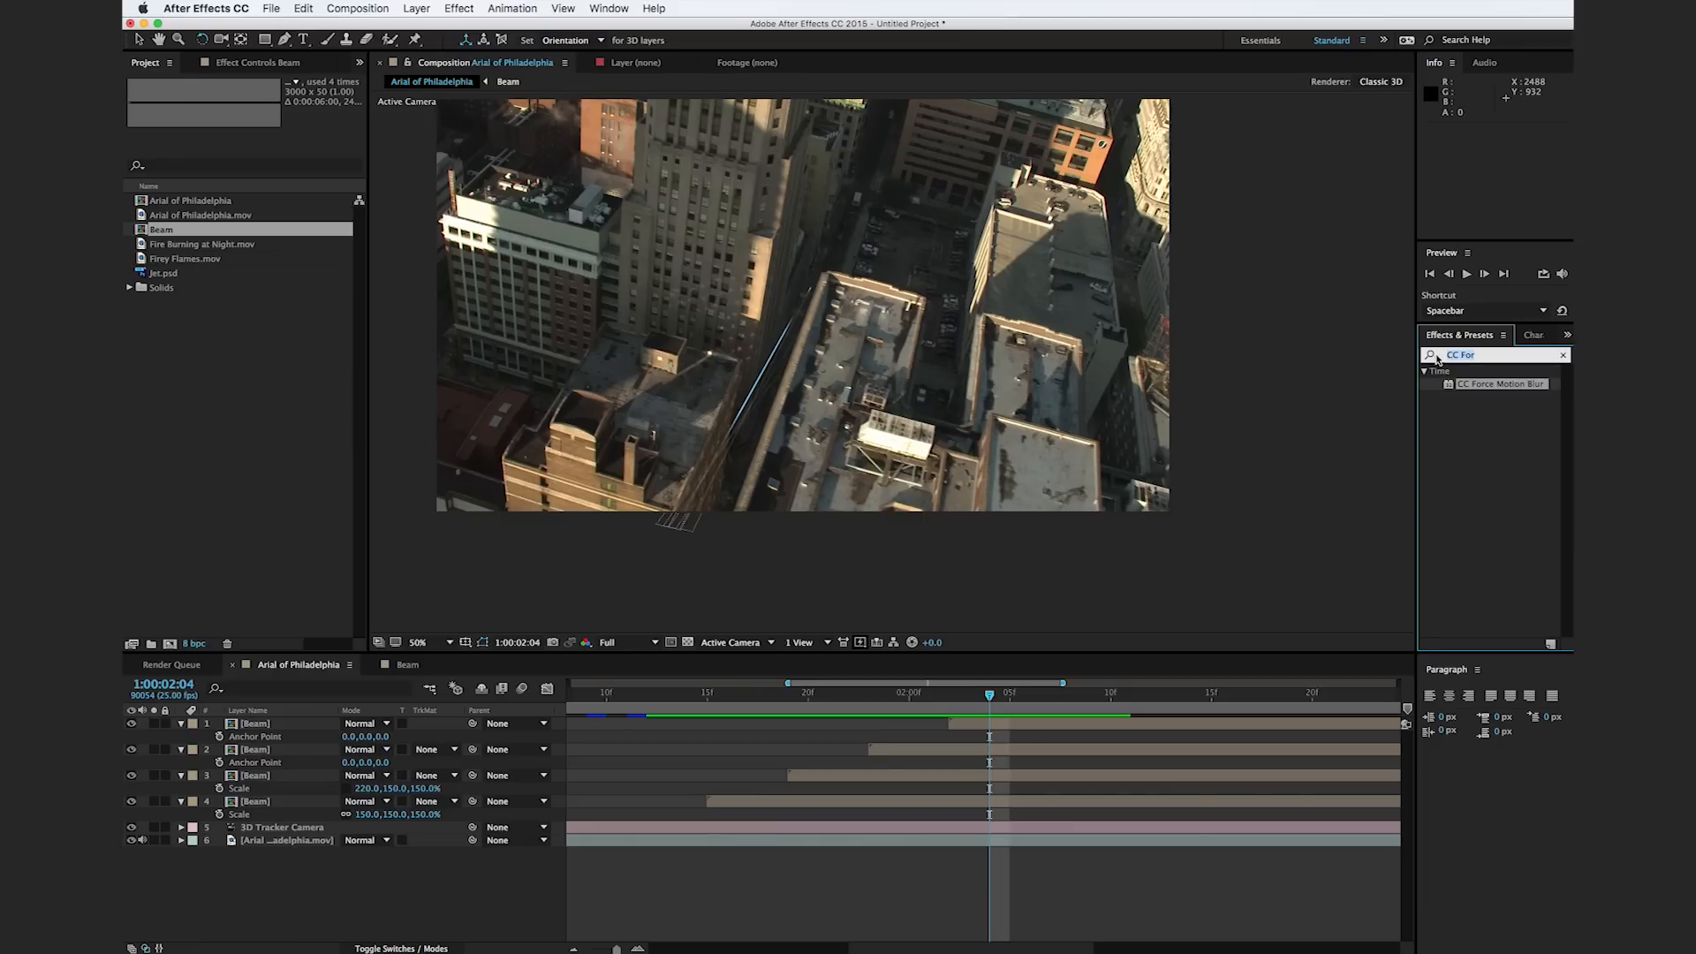
pyautogui.write('turb')
pyautogui.moveTo(1499, 392); pyautogui.dragTo(252, 804)
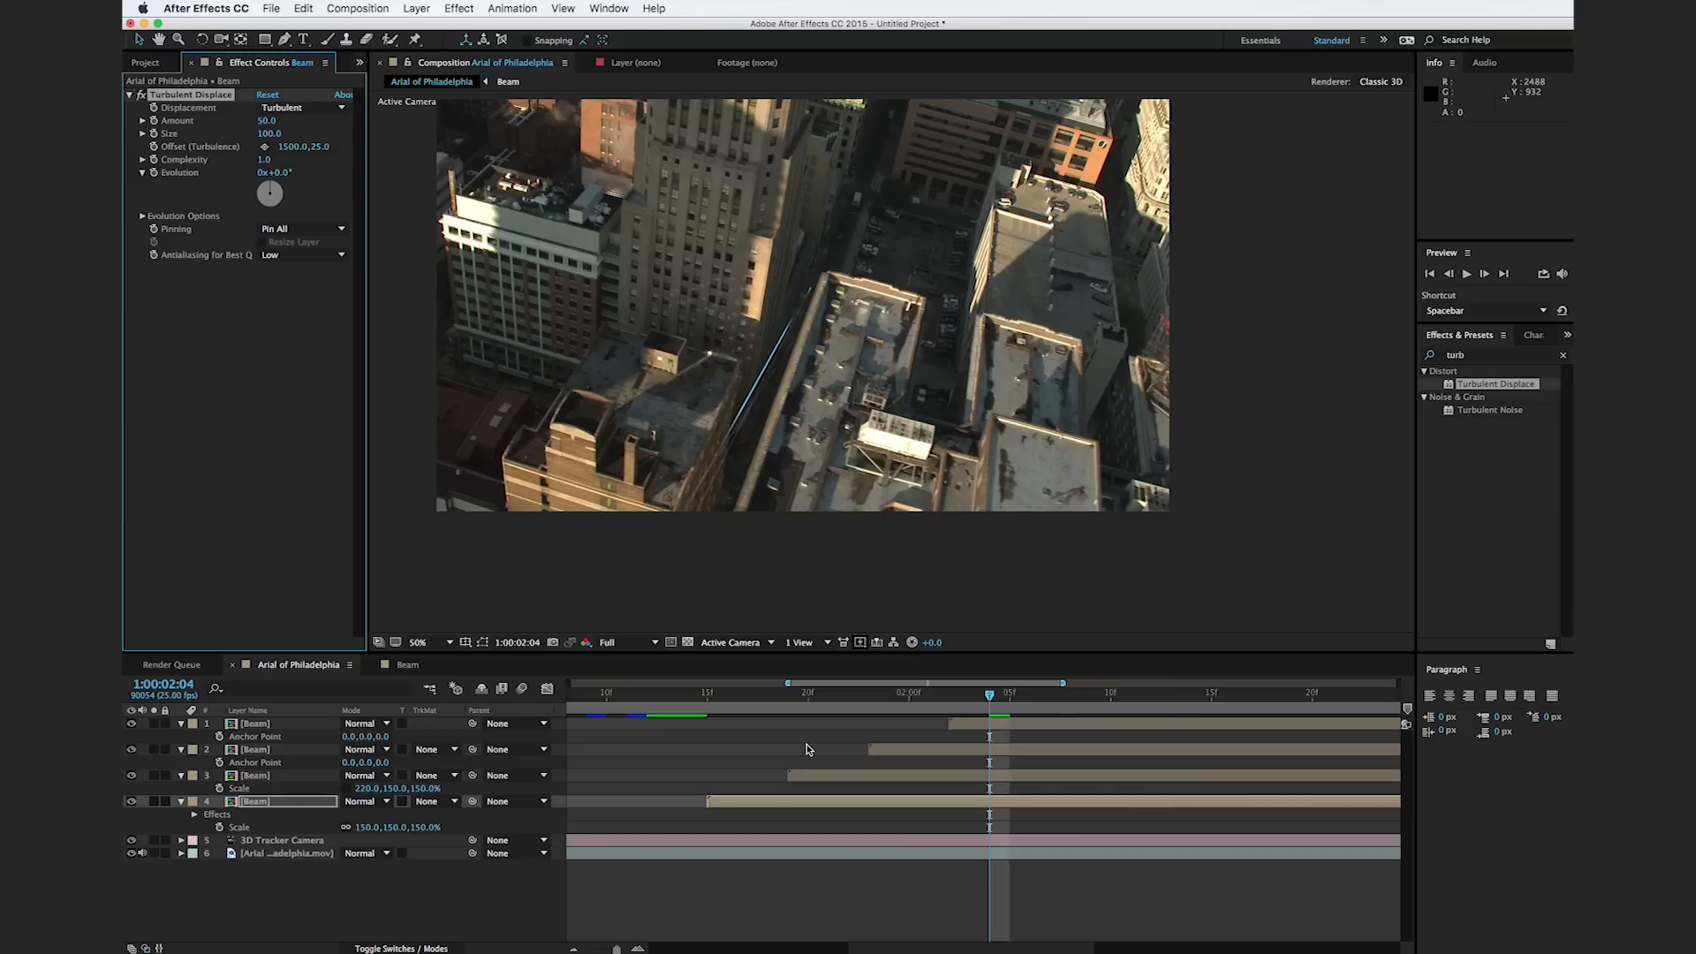
# Step: Inspect the first beam closely at 1:00:01:18 and set its Turbulent Displace Amount to 7
pyautogui.moveTo(817, 698); pyautogui.dragTo(767, 702)
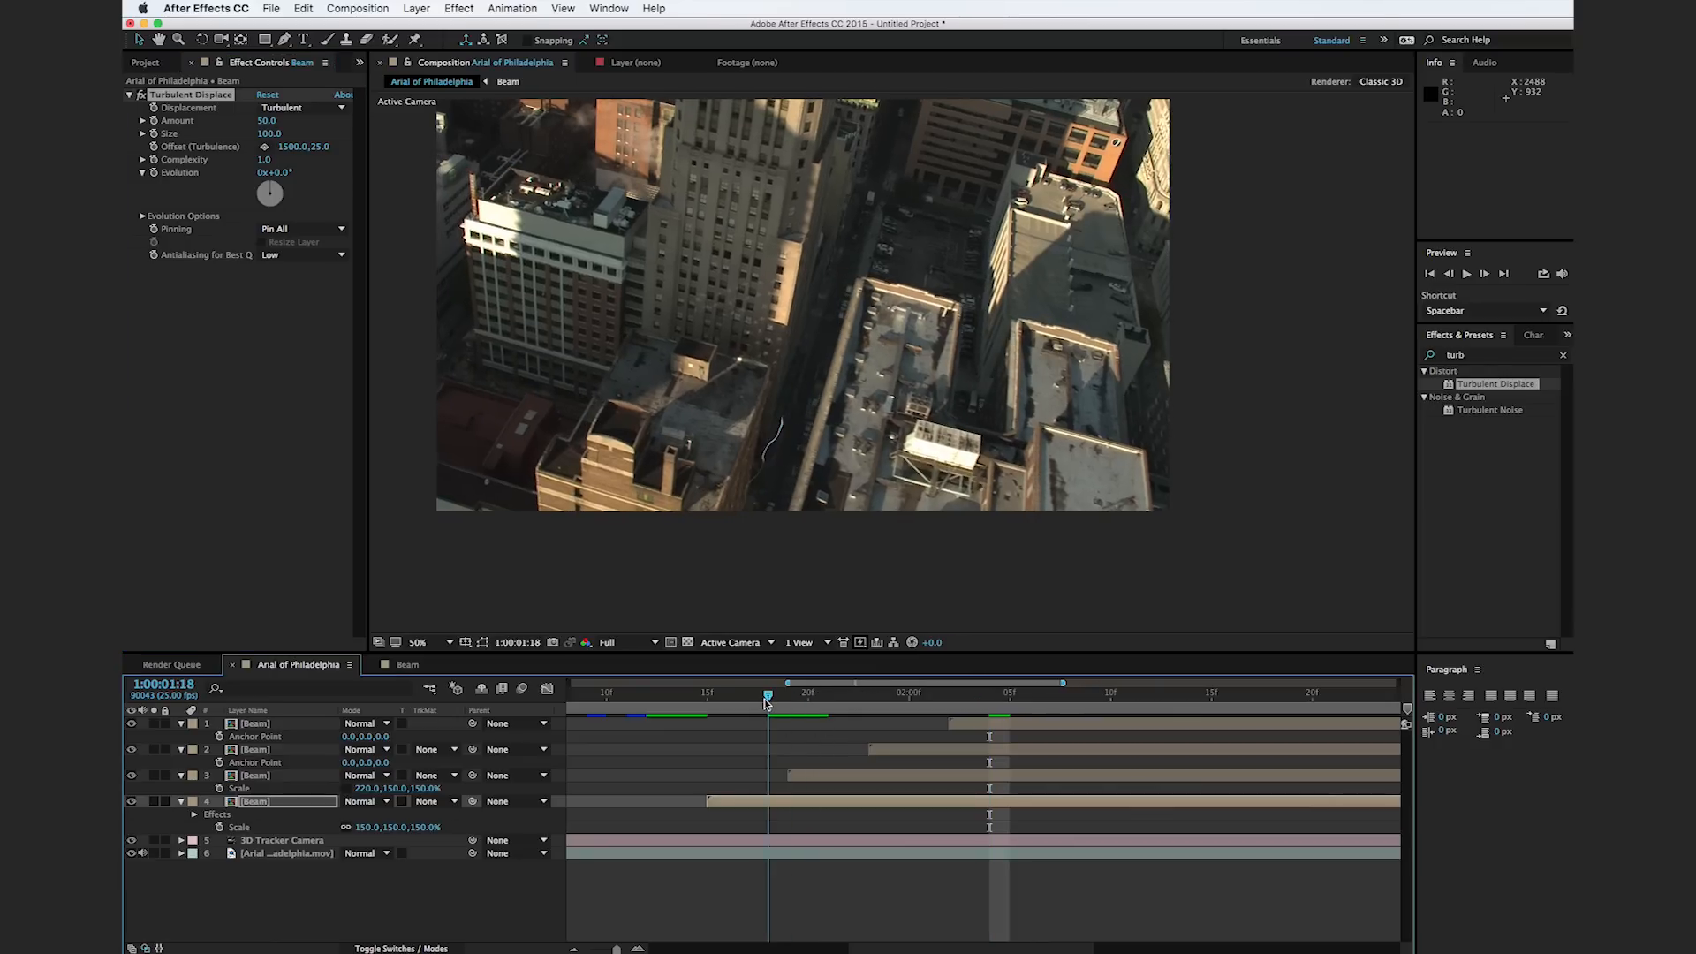
pyautogui.moveTo(776, 527); pyautogui.dragTo(919, 506)
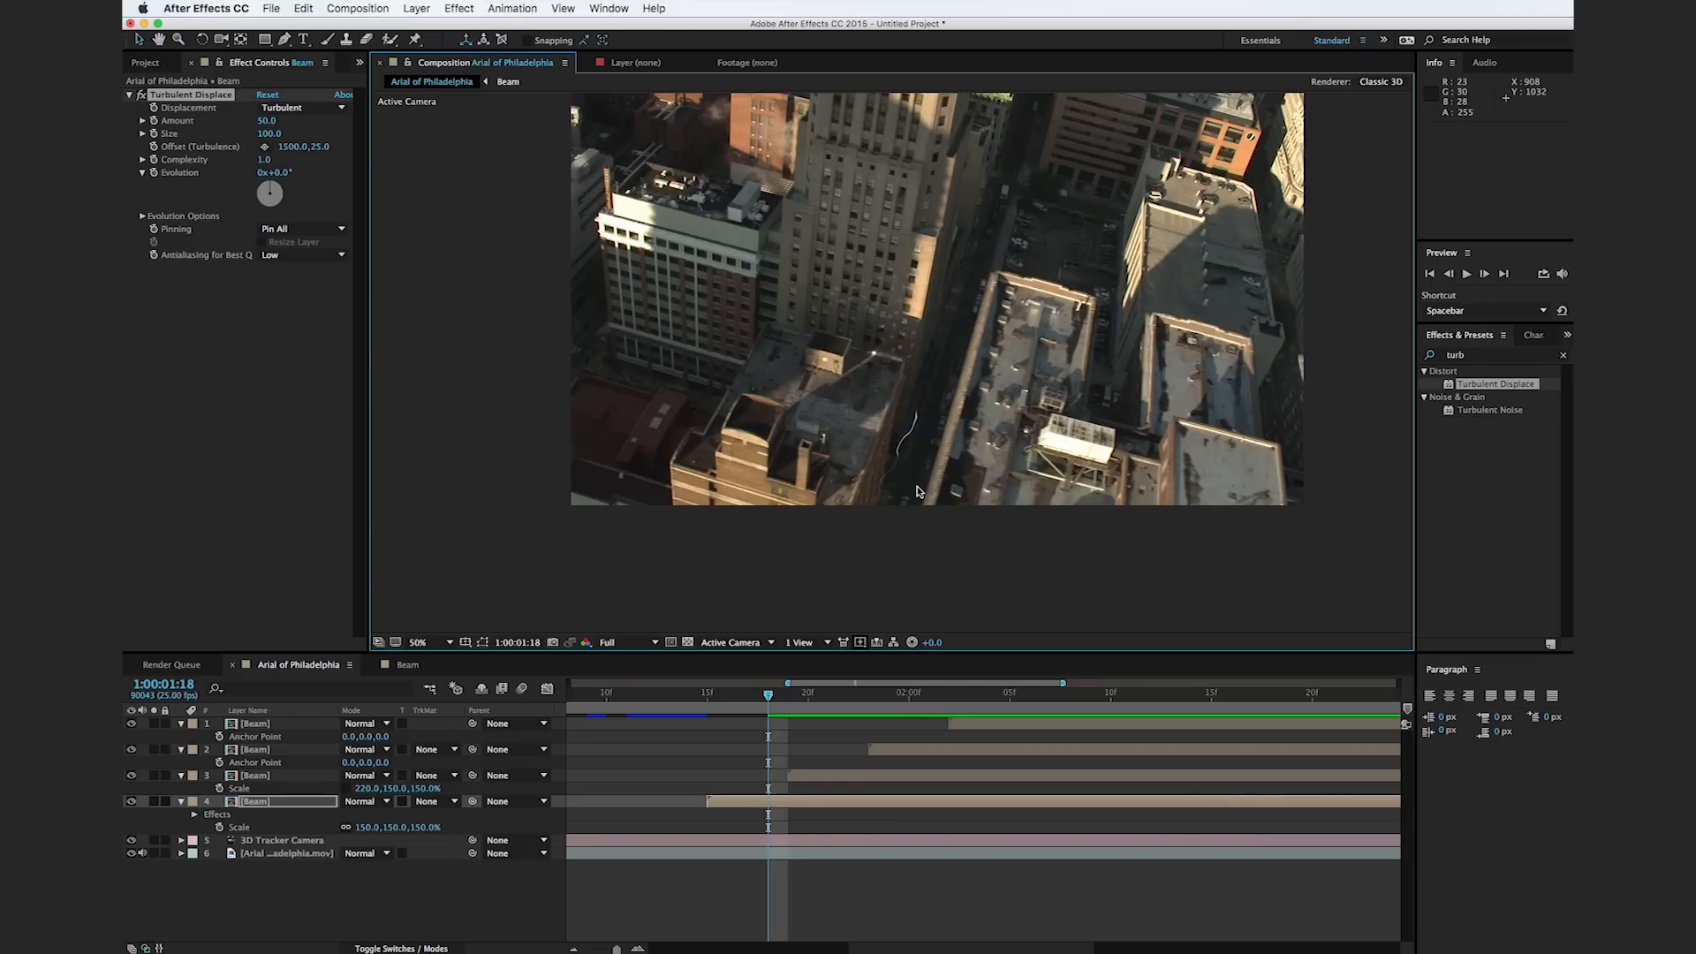
pyautogui.scroll(2, 919, 490)
pyautogui.scroll(-3, 918, 490)
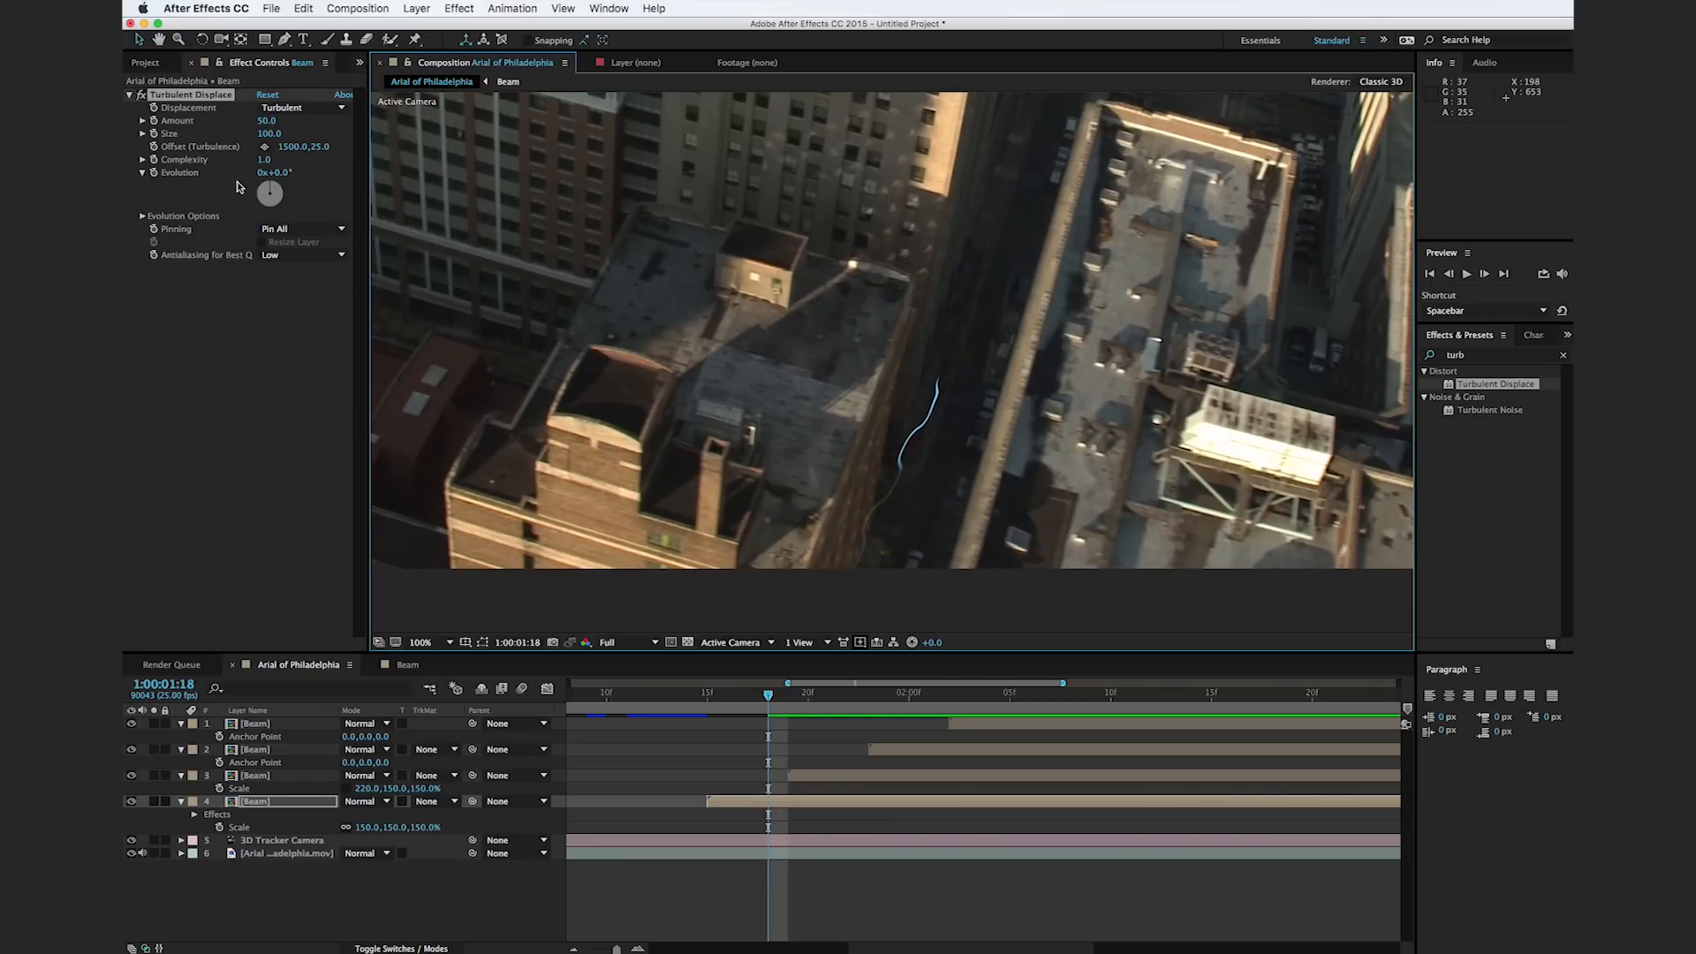
pyautogui.moveTo(265, 128); pyautogui.dragTo(237, 140)
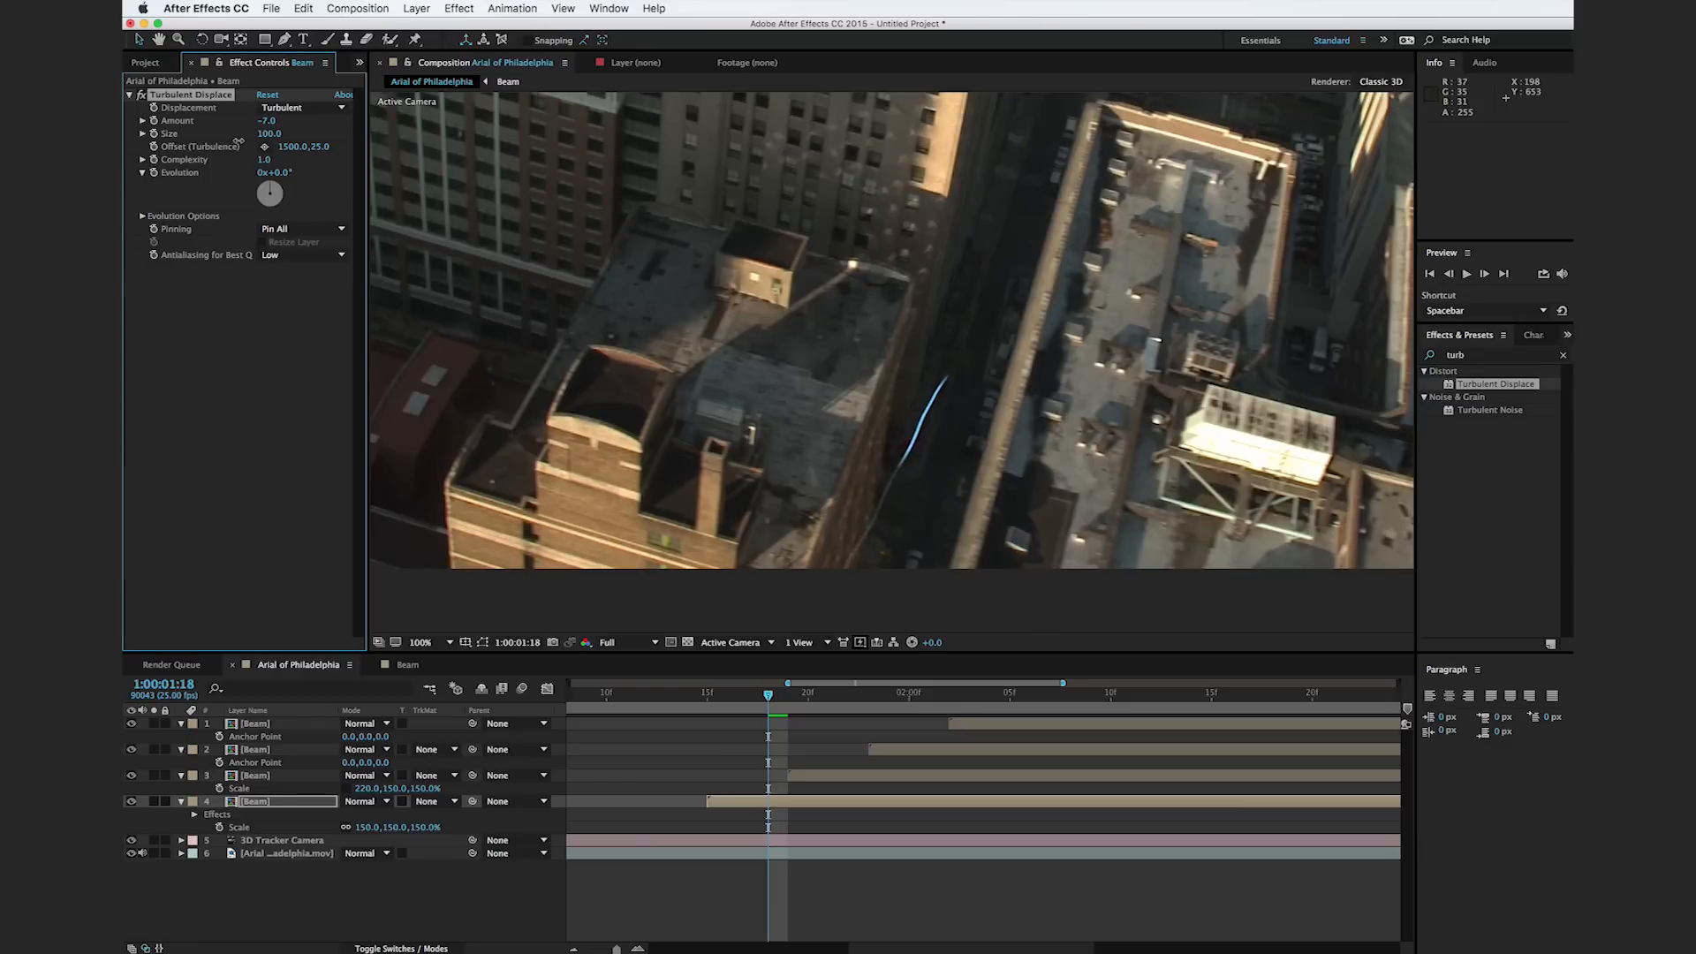
pyautogui.moveTo(238, 140); pyautogui.dragTo(247, 136)
# Step: Apply the same Turbulent Displace settings to the other three Beam layers and preview the beams through time
pyautogui.click(886, 775)
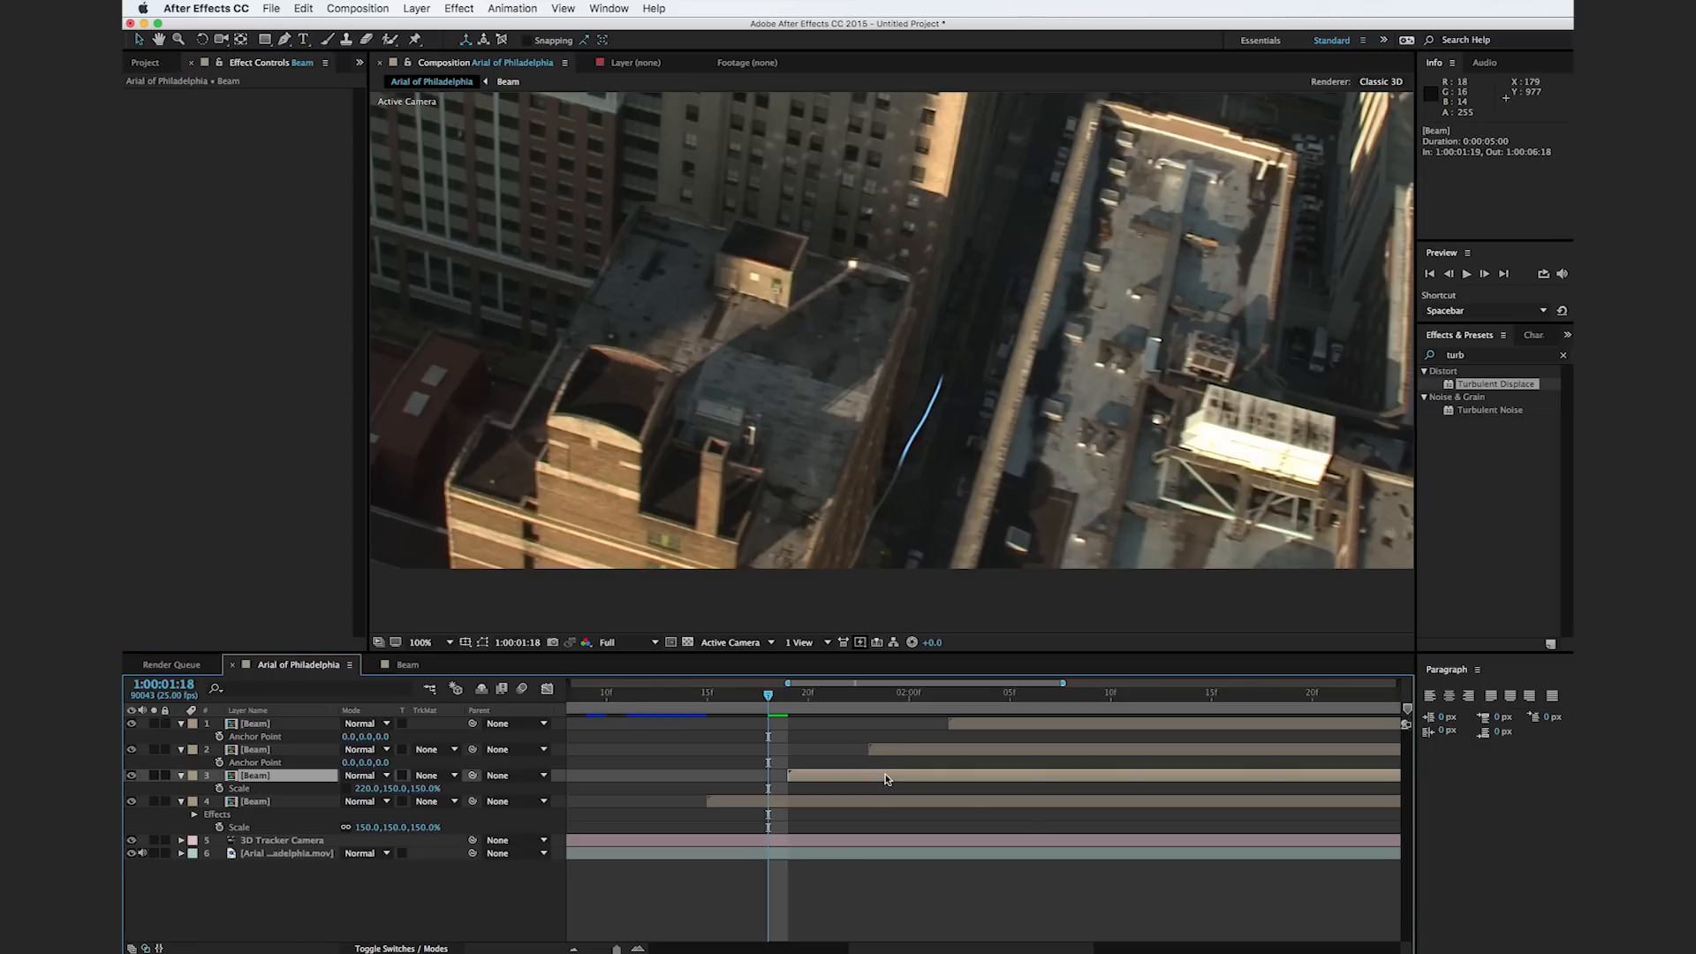
pyautogui.press('e')
pyautogui.click(918, 750)
pyautogui.press('e')
pyautogui.click(966, 722)
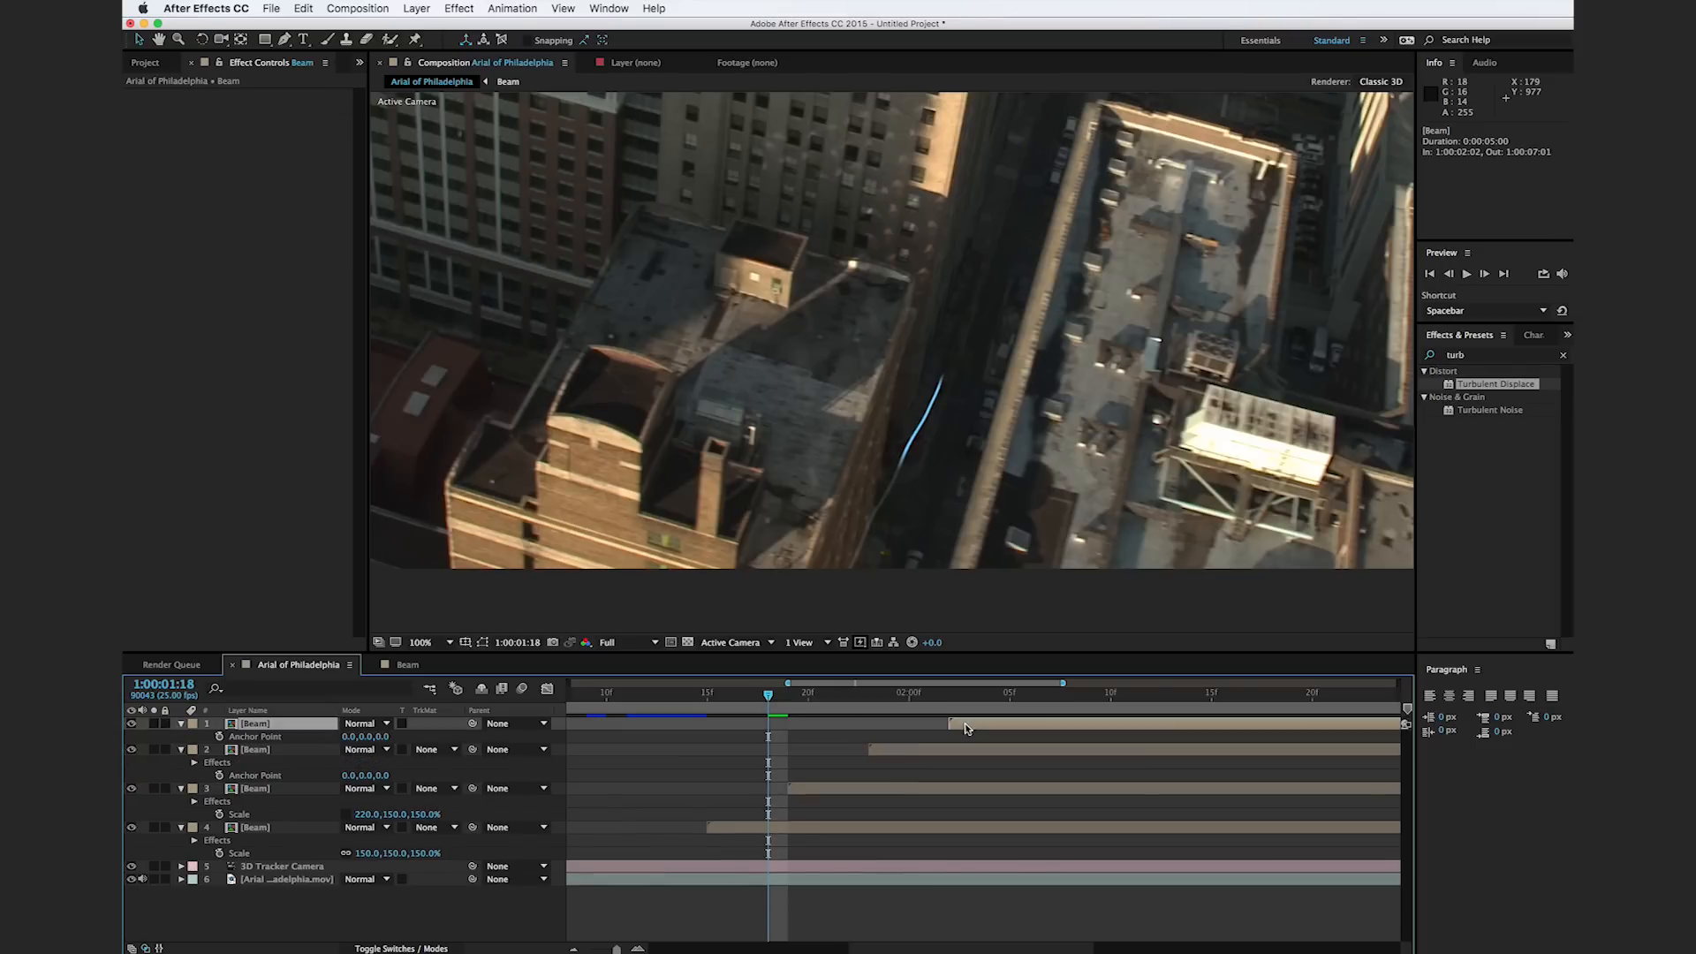
pyautogui.press('e')
pyautogui.moveTo(847, 695); pyautogui.dragTo(1051, 695)
pyautogui.scroll(-2, 1021, 340)
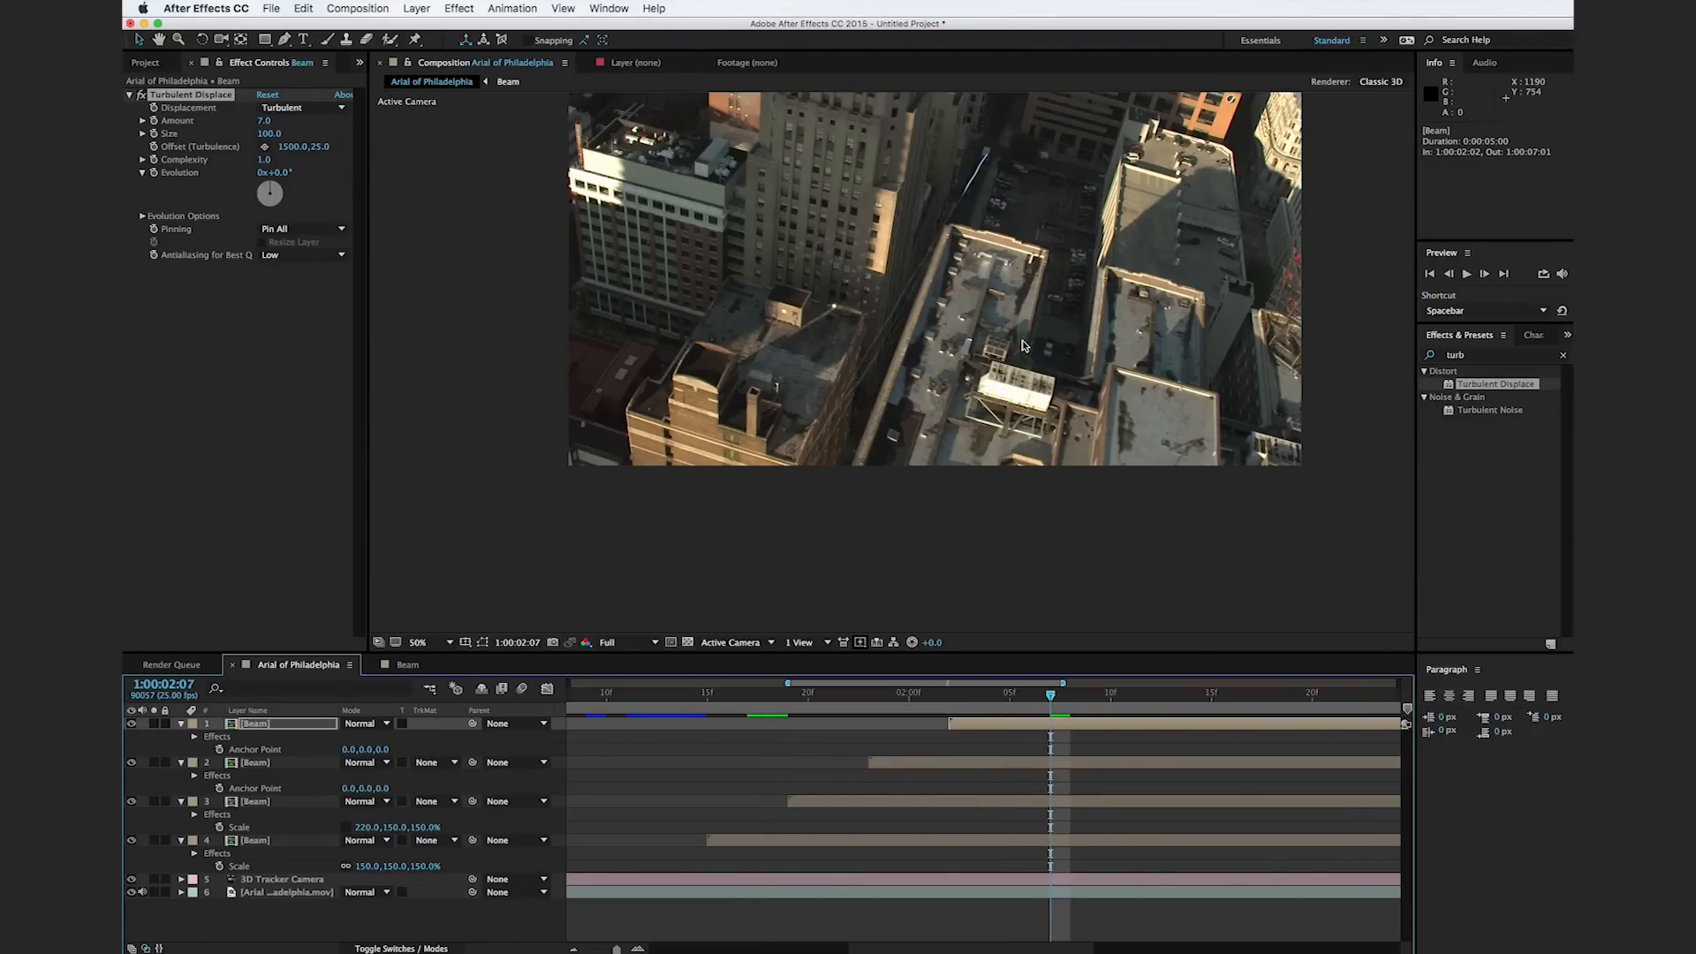
pyautogui.moveTo(672, 694); pyautogui.dragTo(865, 736)
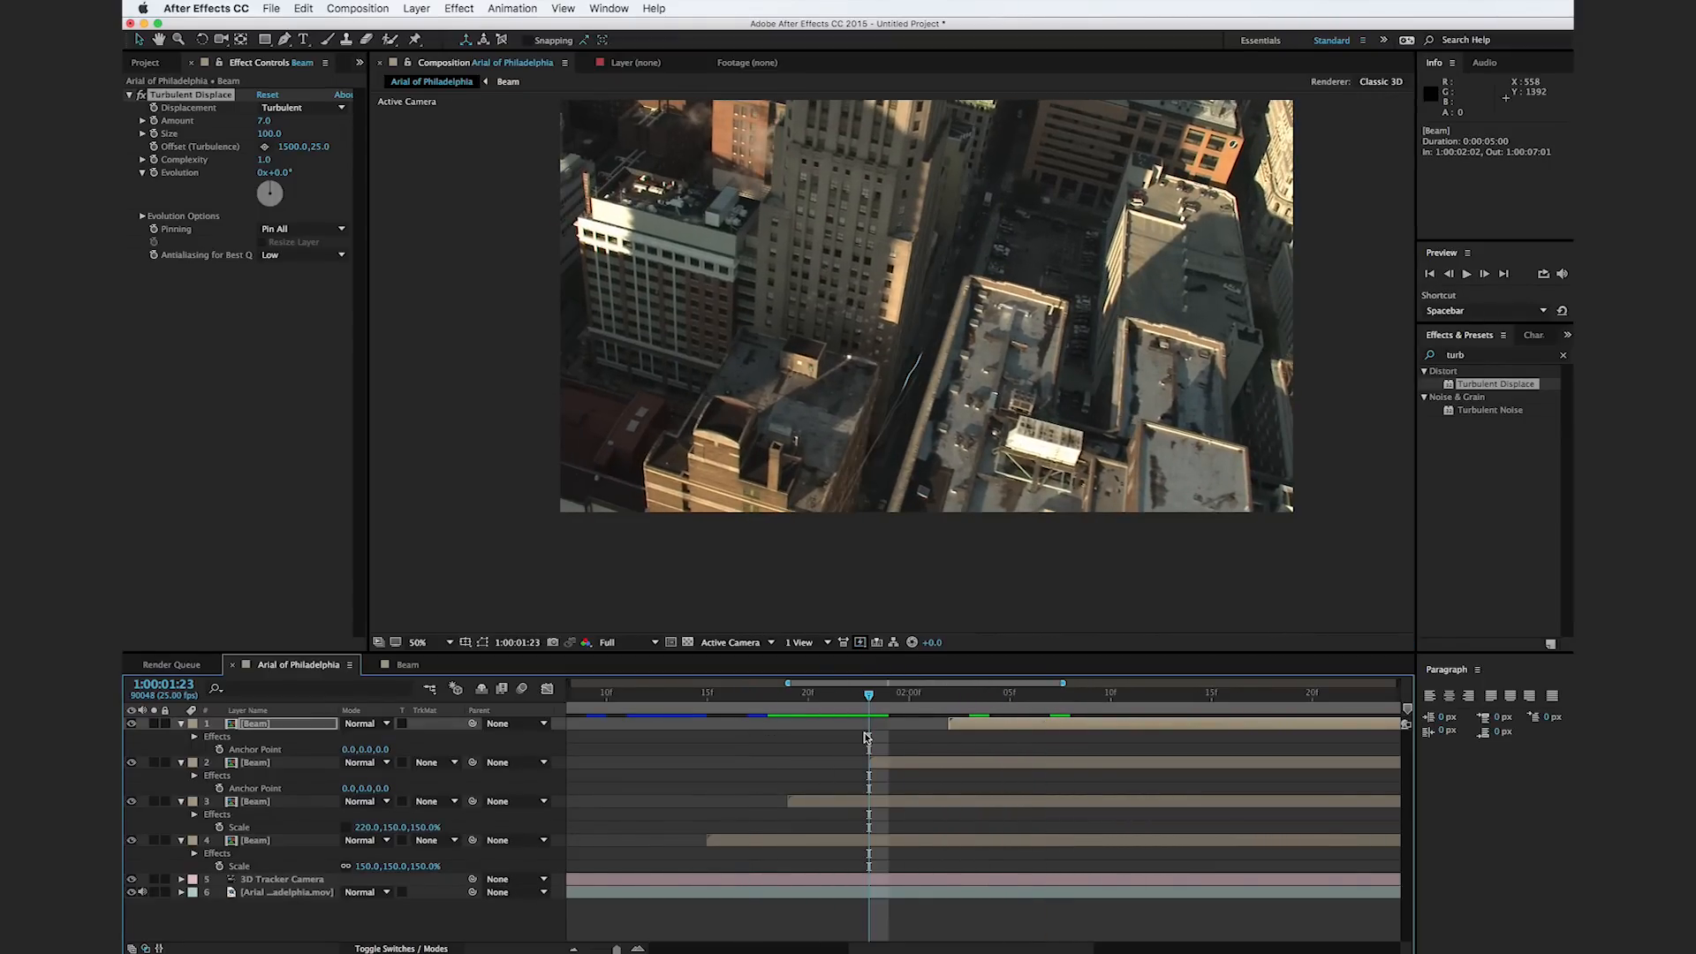
# Step: Find the Glow effect, apply it to the earliest-starting Beam layer, and show the beam at 1:00:01:19
pyautogui.doubleClick(1497, 355)
pyautogui.write('glow')
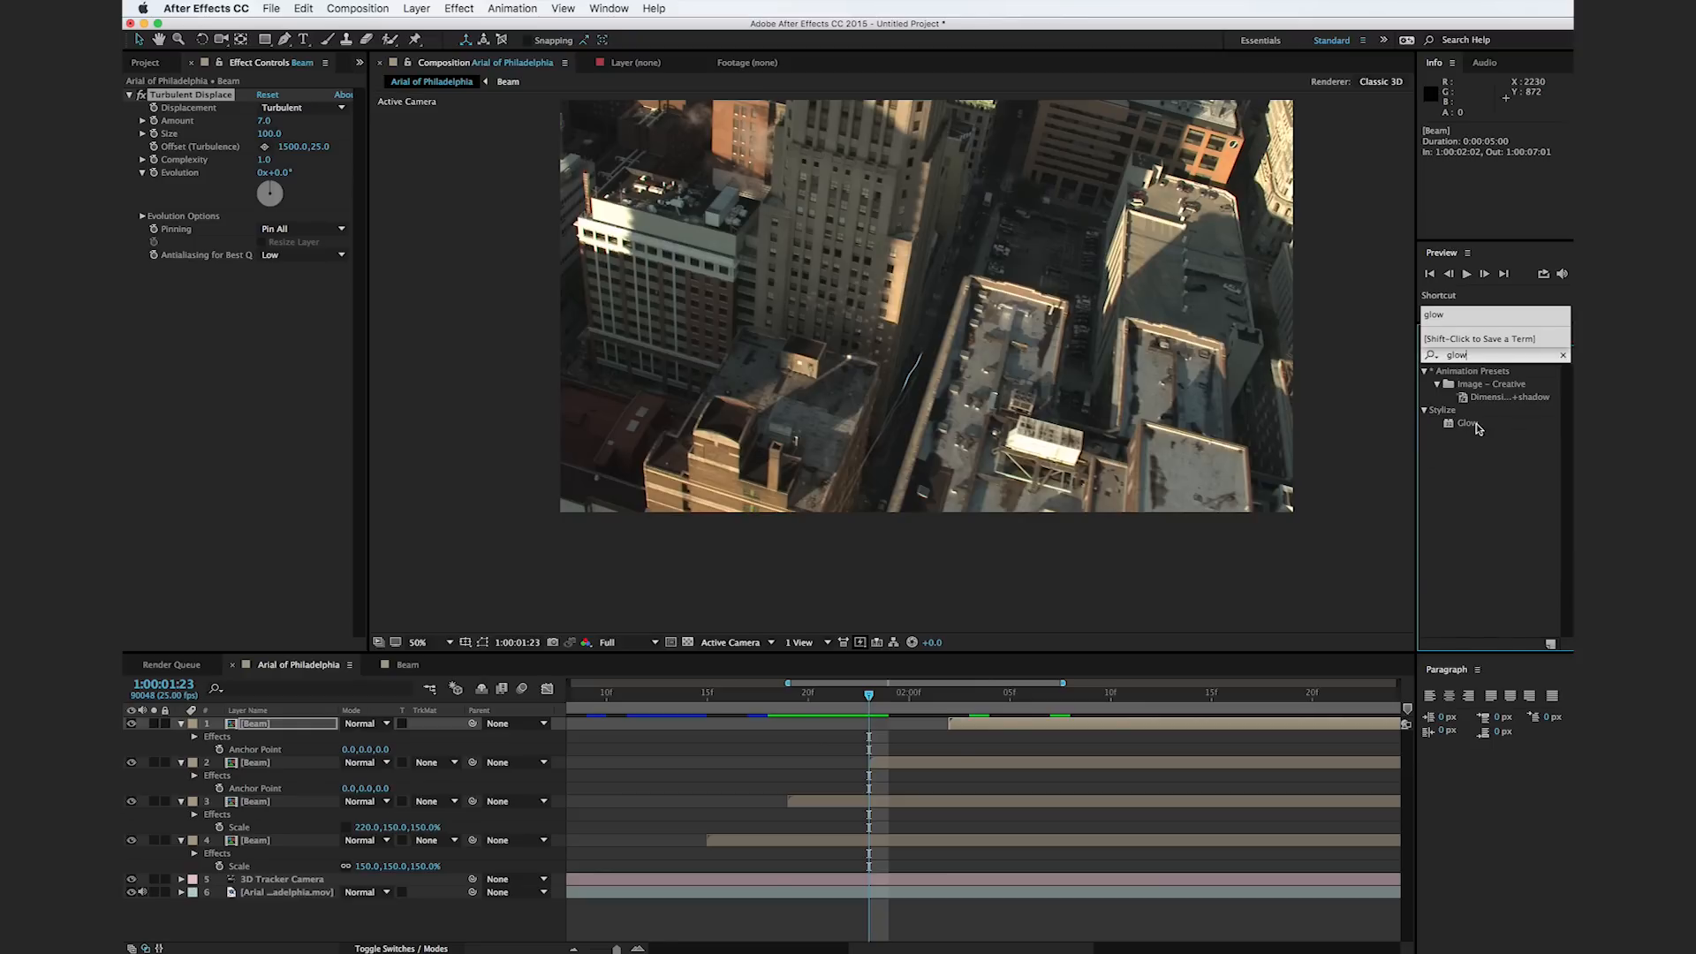
pyautogui.moveTo(1466, 423); pyautogui.dragTo(340, 839)
pyautogui.click(768, 695)
pyautogui.press('pagedown')
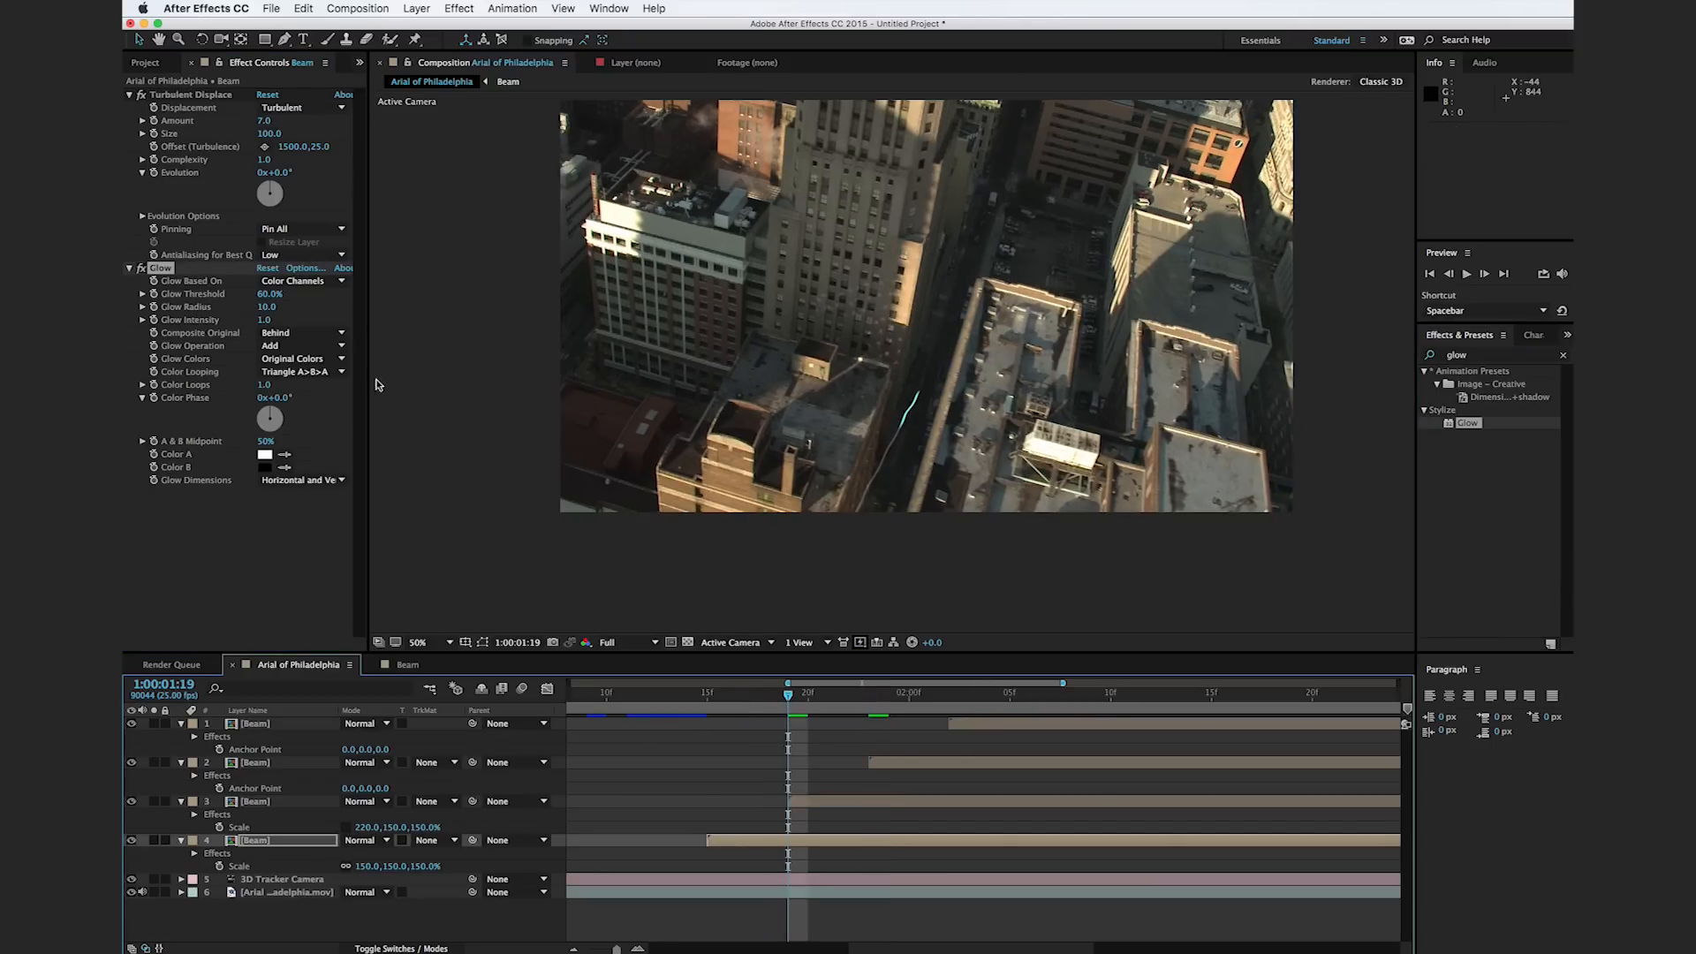
# Step: Set the beam's Glow Radius to 79 and its Glow Colors to A & B Colors
pyautogui.moveTo(267, 307); pyautogui.dragTo(308, 308)
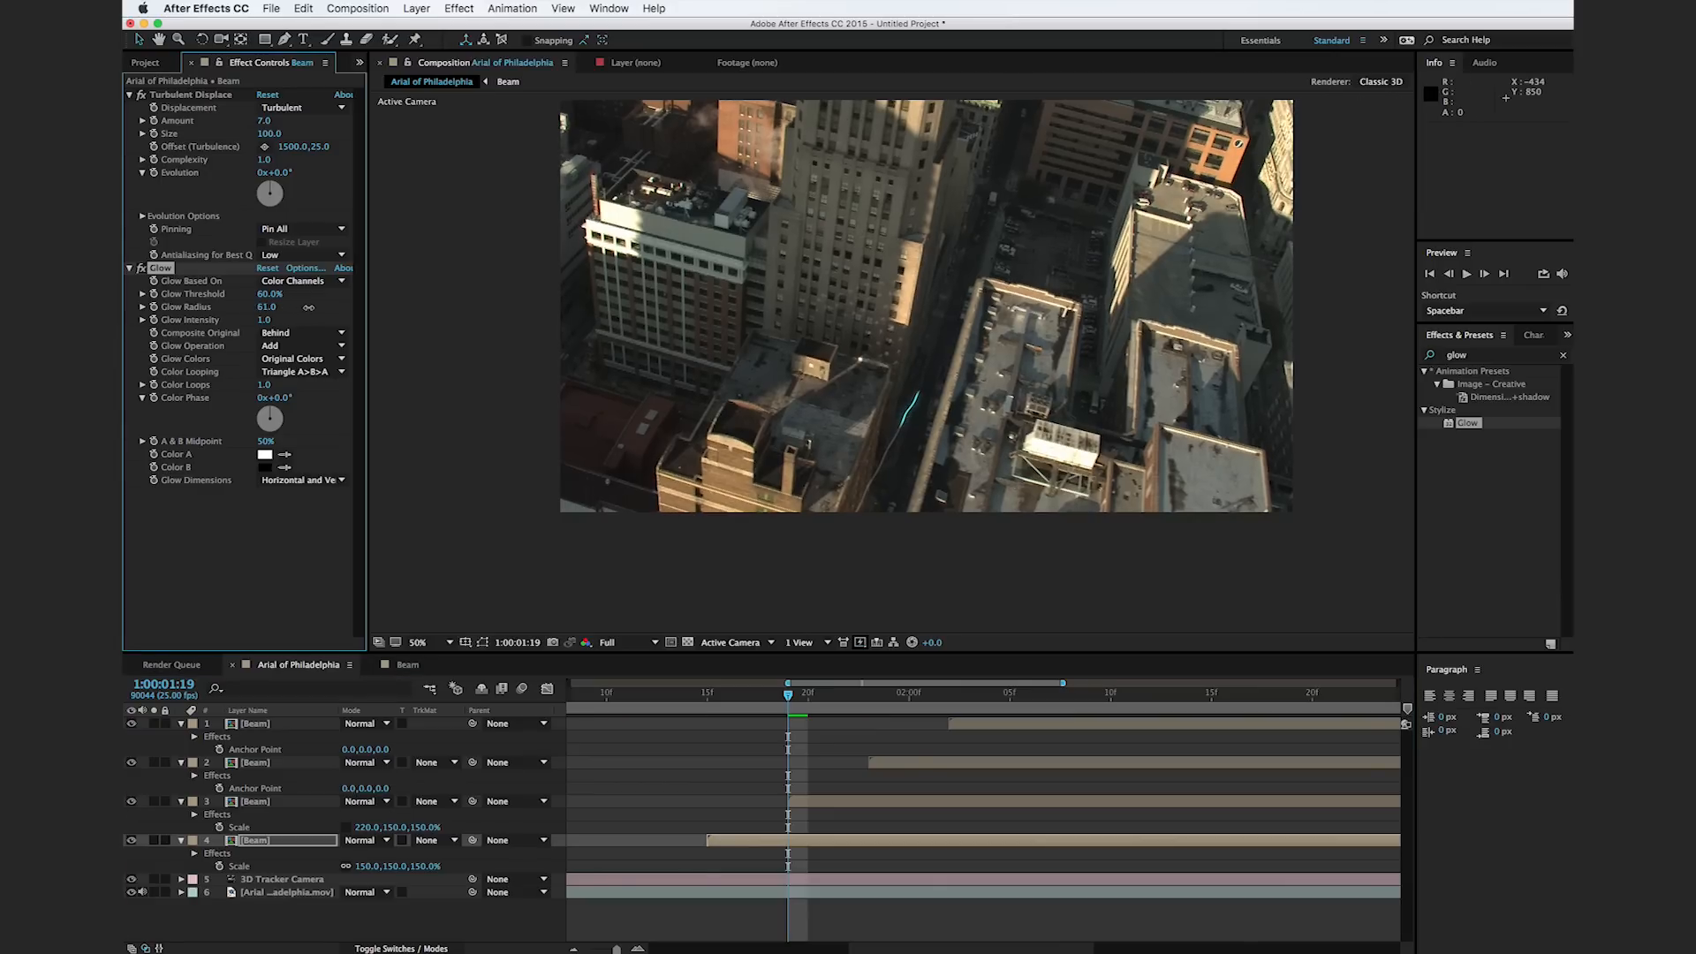
pyautogui.click(295, 358)
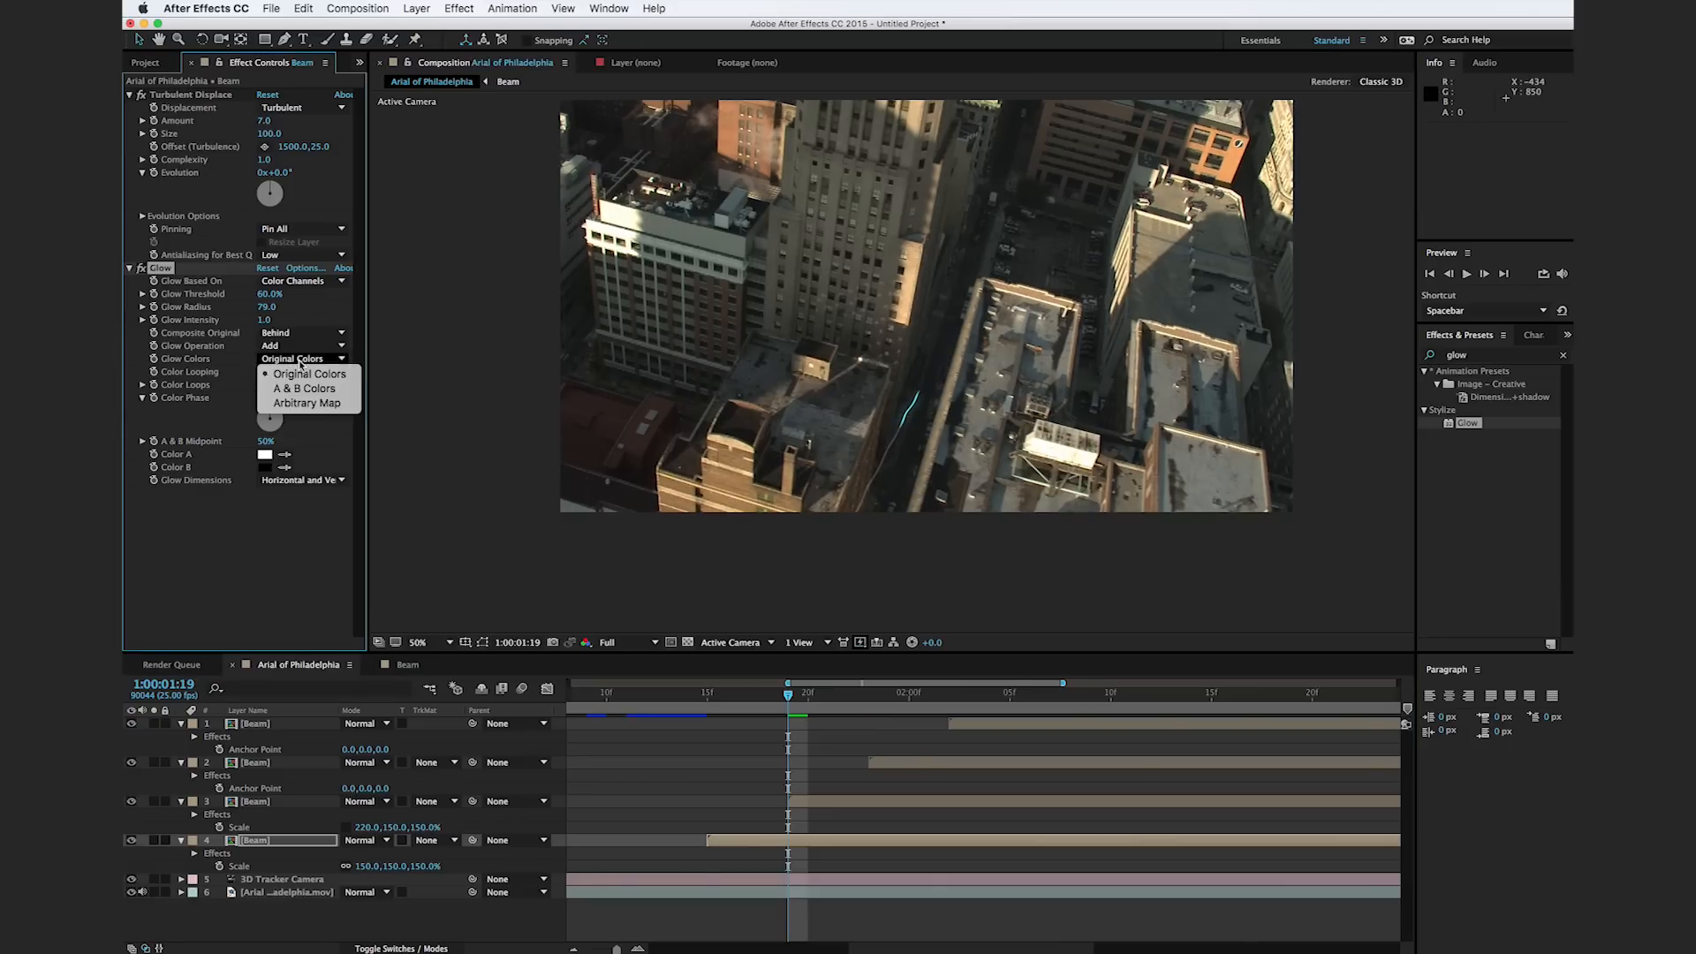
pyautogui.click(298, 390)
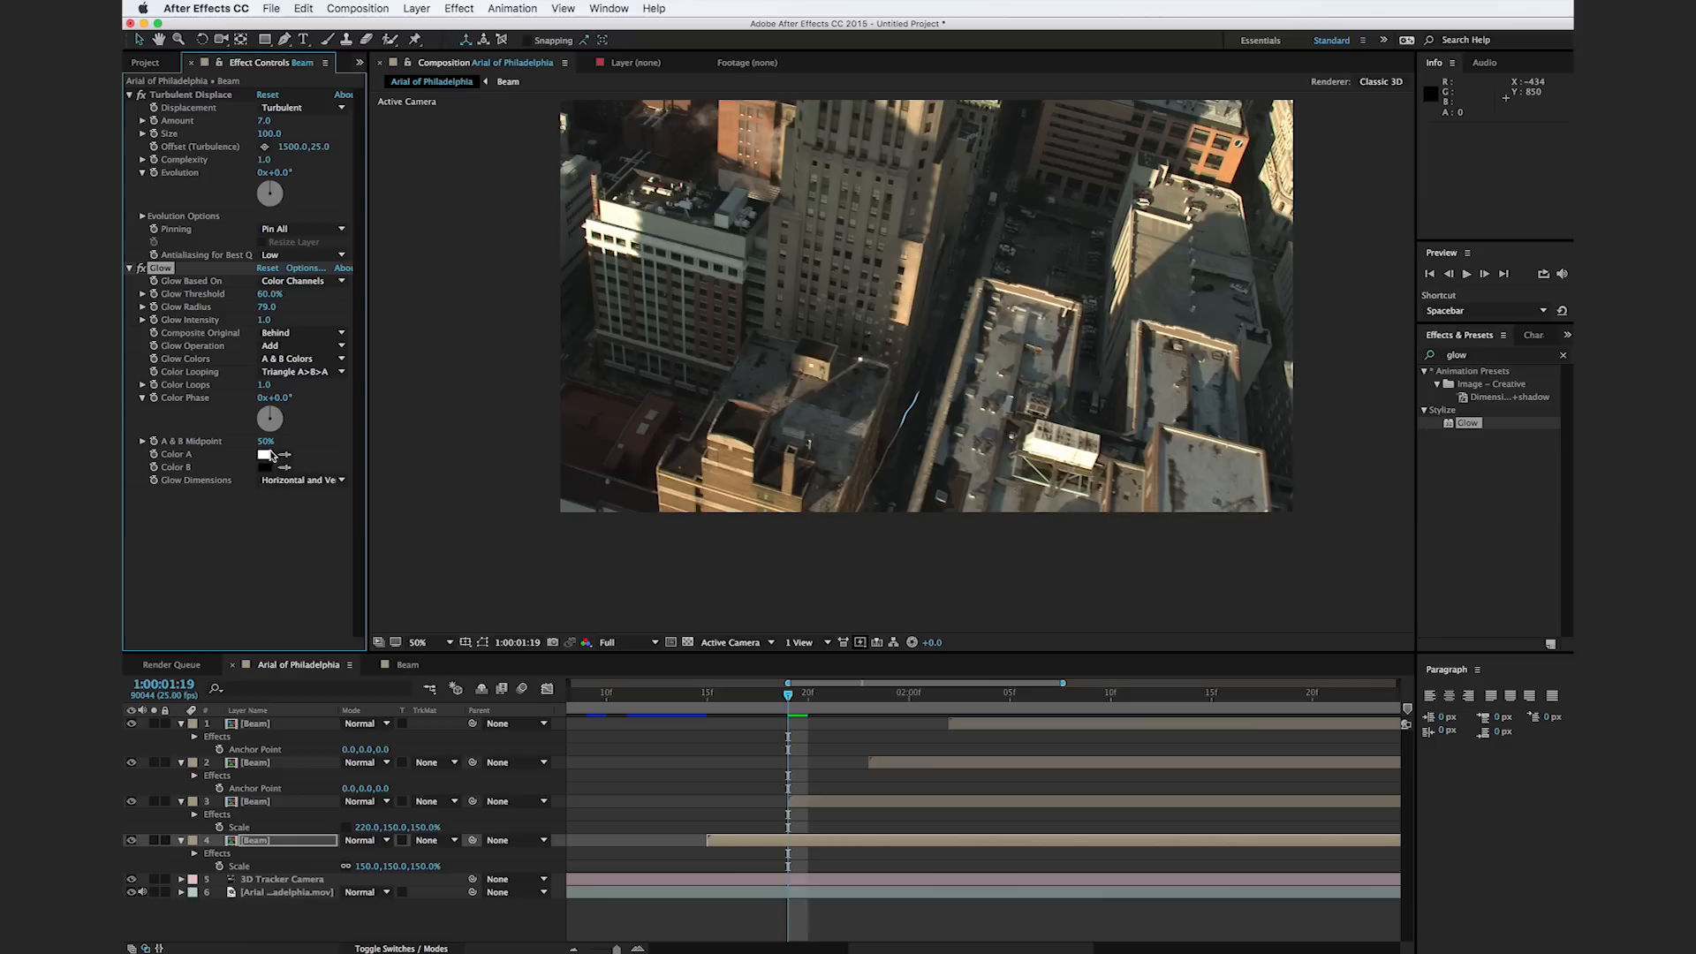
# Step: Set the glow's Color A to light blue 59D0FF and Color B to deeper blue 2E86FF
pyautogui.click(264, 455)
pyautogui.moveTo(1273, 751); pyautogui.dragTo(1273, 740)
pyautogui.moveTo(1159, 696); pyautogui.dragTo(1211, 635)
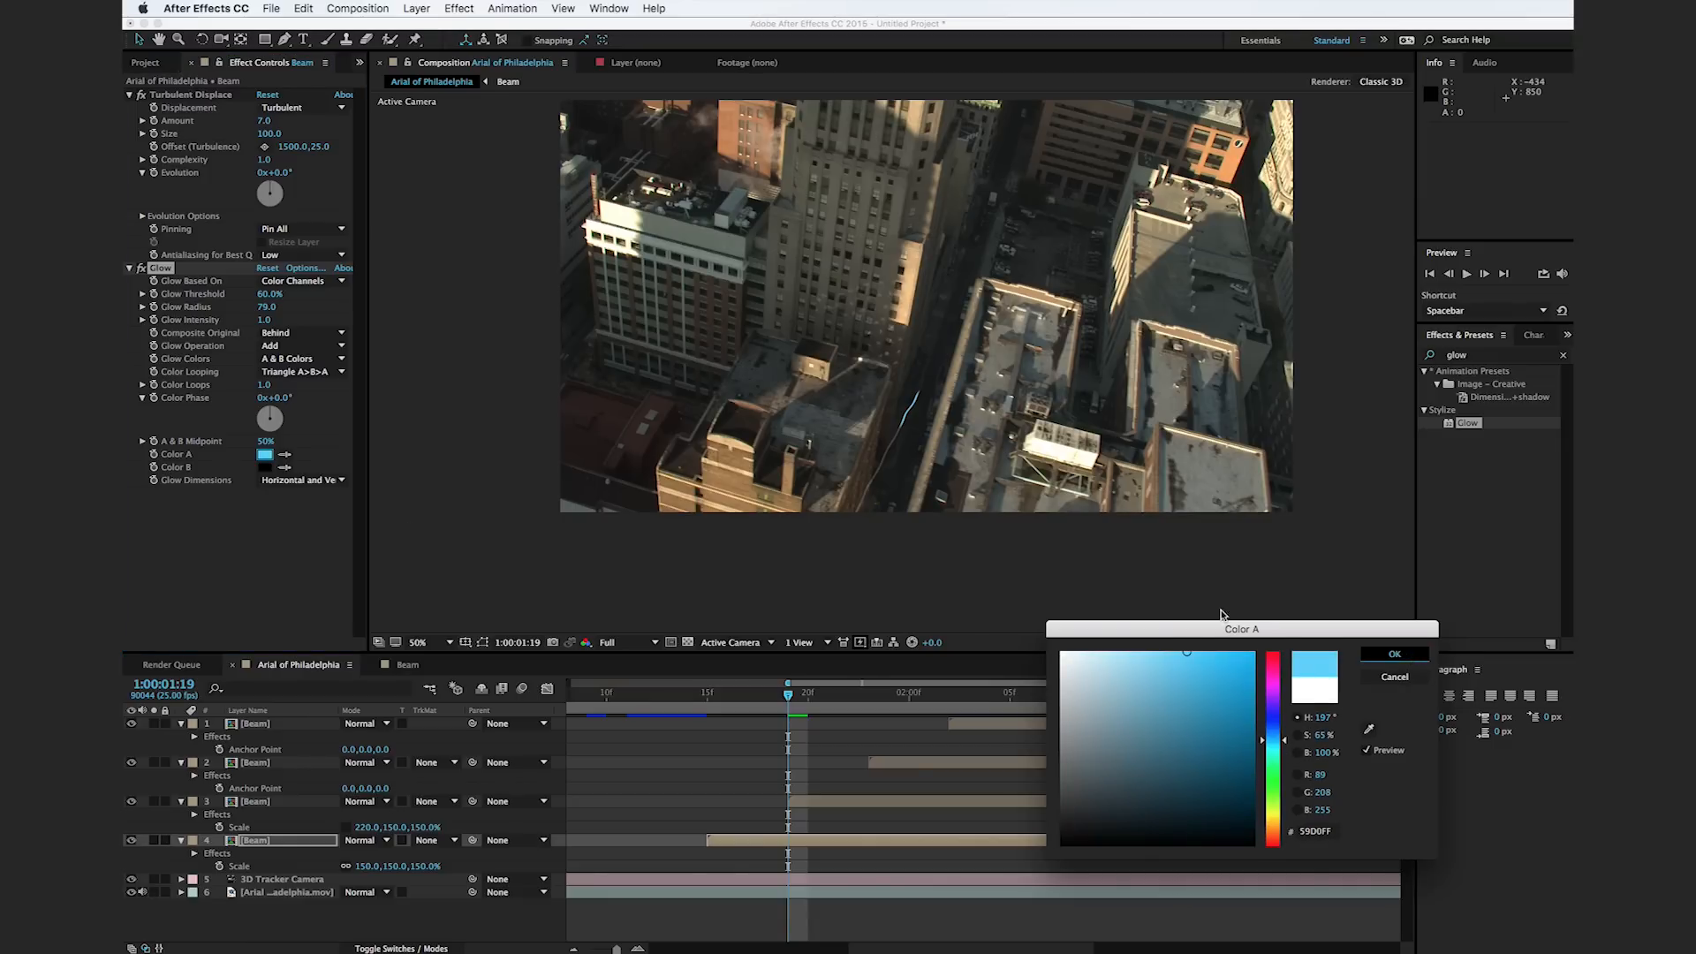
pyautogui.click(1413, 655)
pyautogui.click(264, 467)
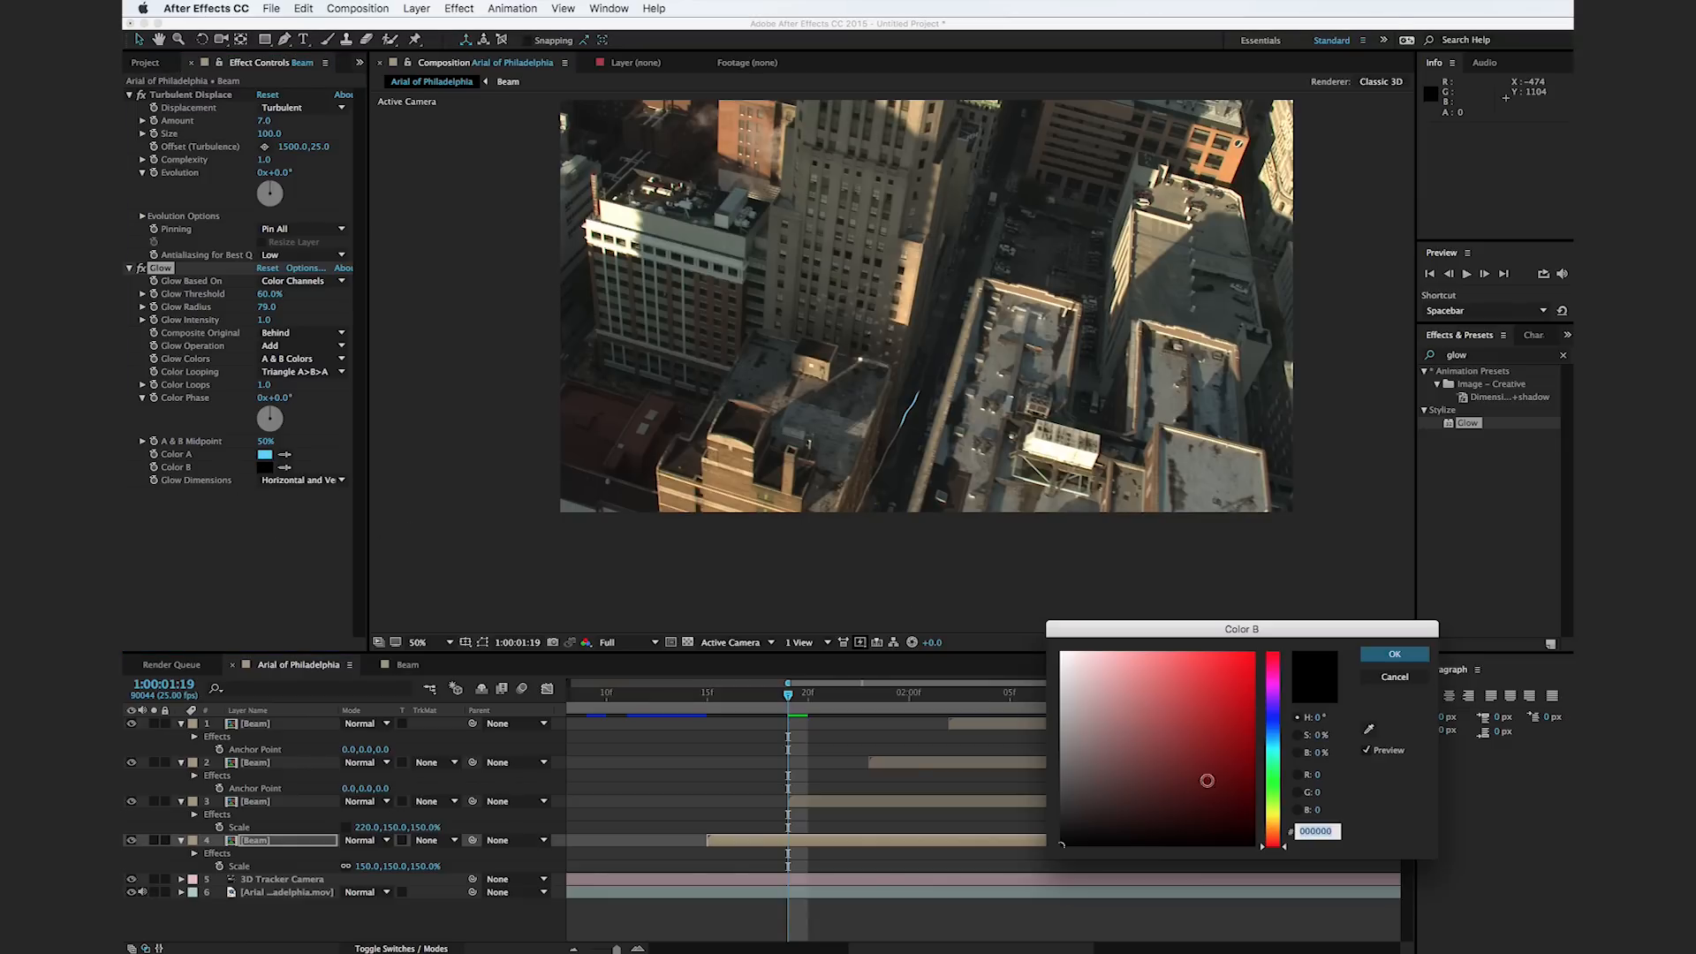
pyautogui.moveTo(1273, 760); pyautogui.dragTo(1273, 731)
pyautogui.click(1184, 722)
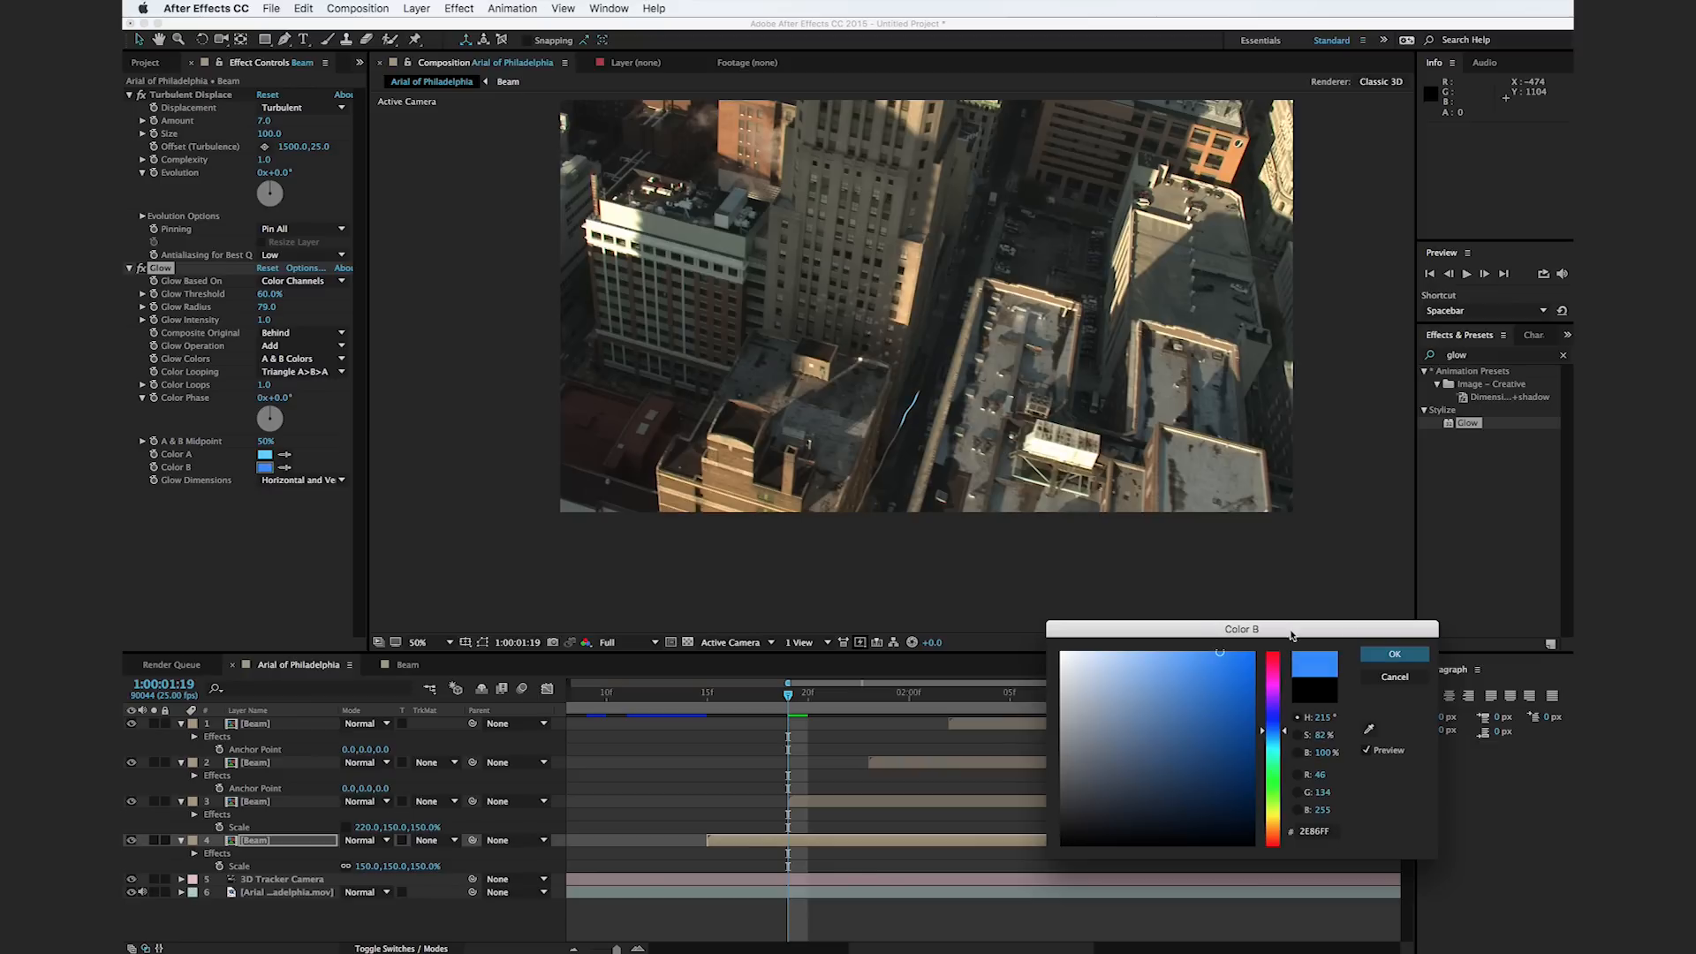
pyautogui.click(1395, 653)
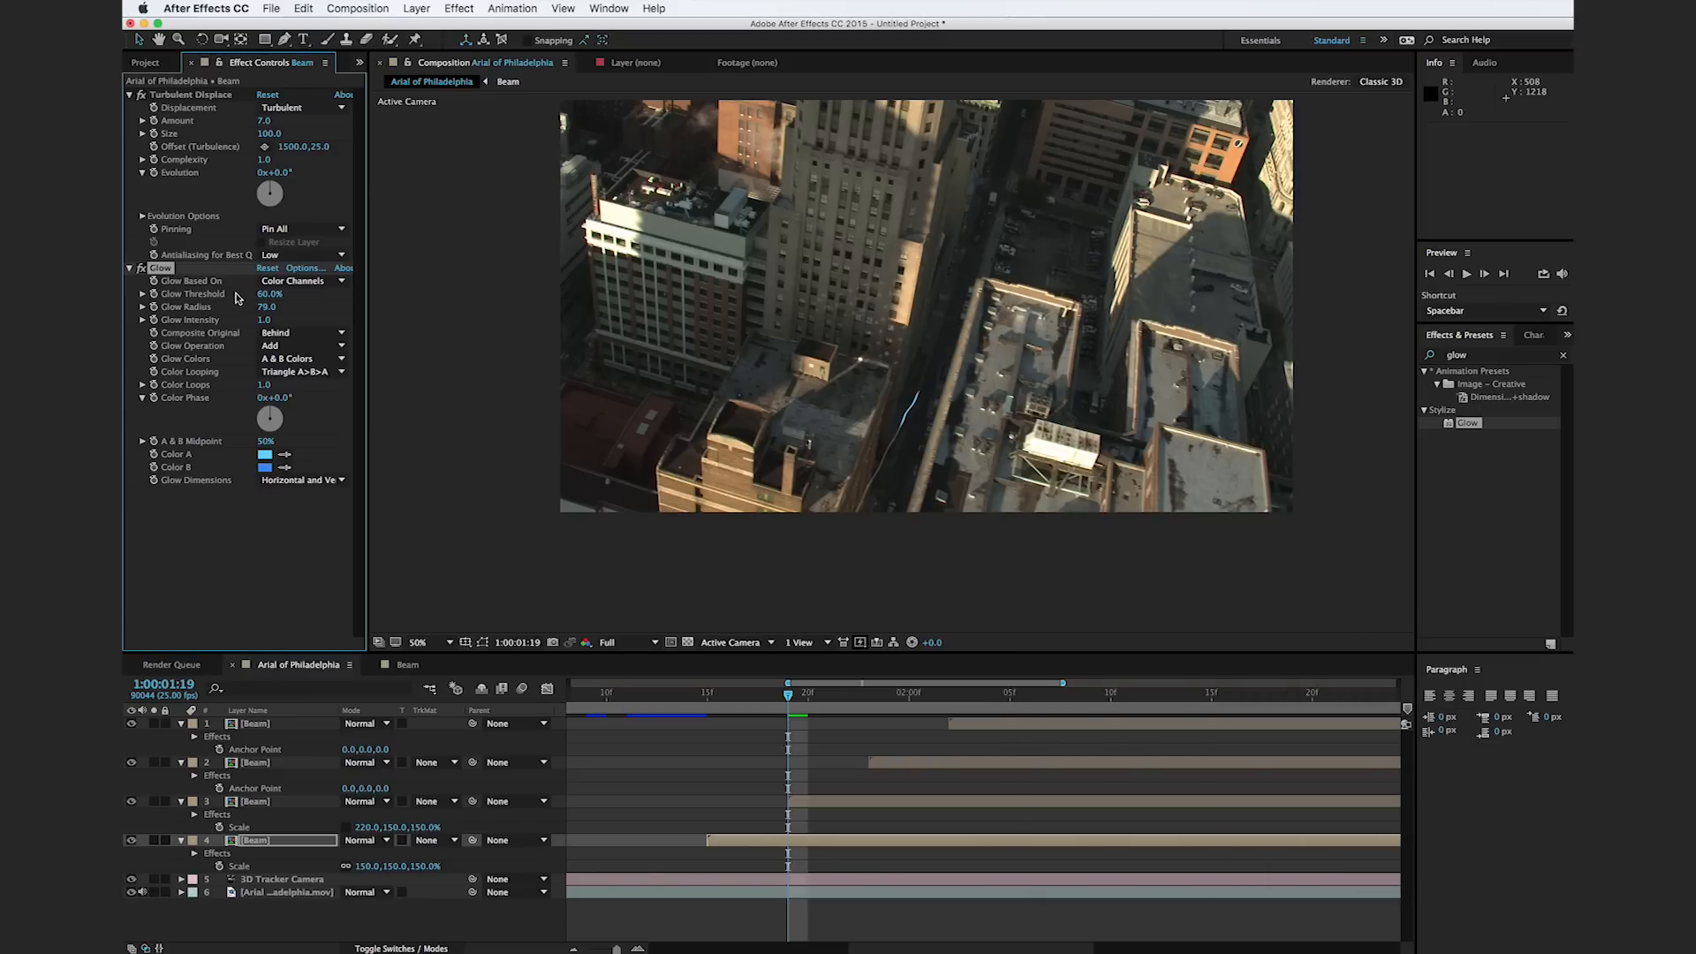
# Step: Strengthen the glow with a Threshold of 15.7%, a Radius of 162 and an Intensity of 2.4
pyautogui.moveTo(223, 303); pyautogui.dragTo(186, 307)
pyautogui.moveTo(271, 306); pyautogui.dragTo(332, 309)
pyautogui.moveTo(444, 322); pyautogui.dragTo(371, 324)
# Step: Apply the same Glow settings to the other three Beam layers and preview the glowing beams around 1:00:01:19
pyautogui.click(276, 803)
pyautogui.click(280, 764)
pyautogui.click(279, 725)
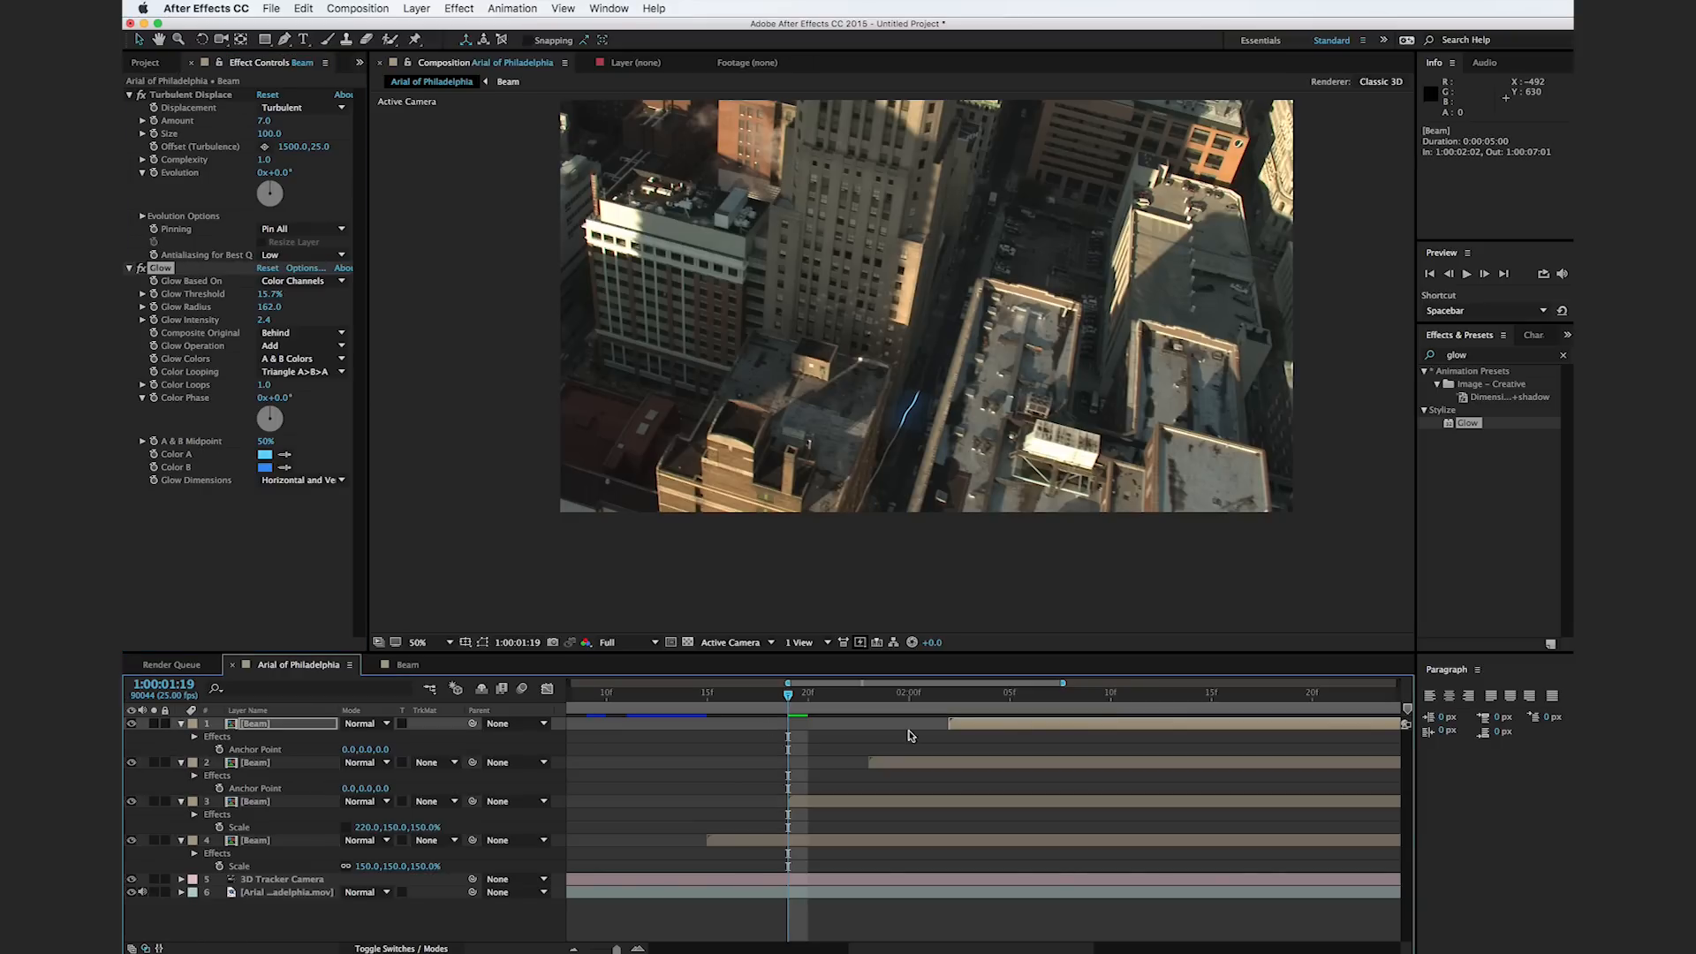
pyautogui.moveTo(749, 691); pyautogui.dragTo(789, 695)
pyautogui.press('space')
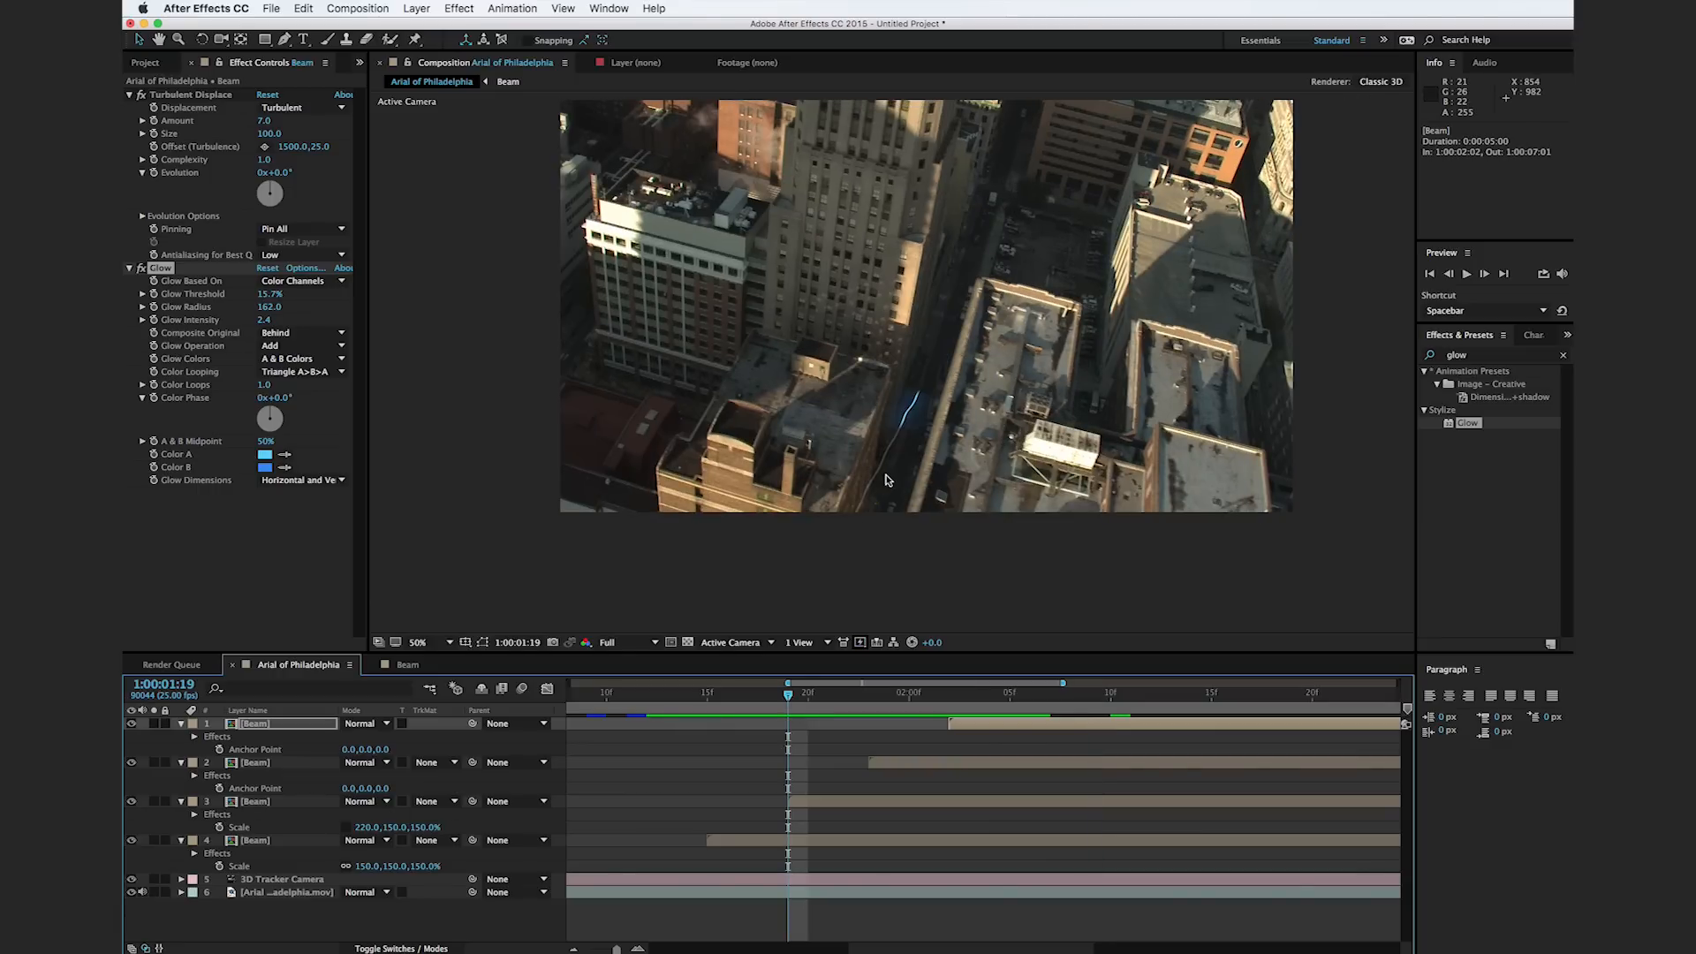
pyautogui.scroll(3, 928, 371)
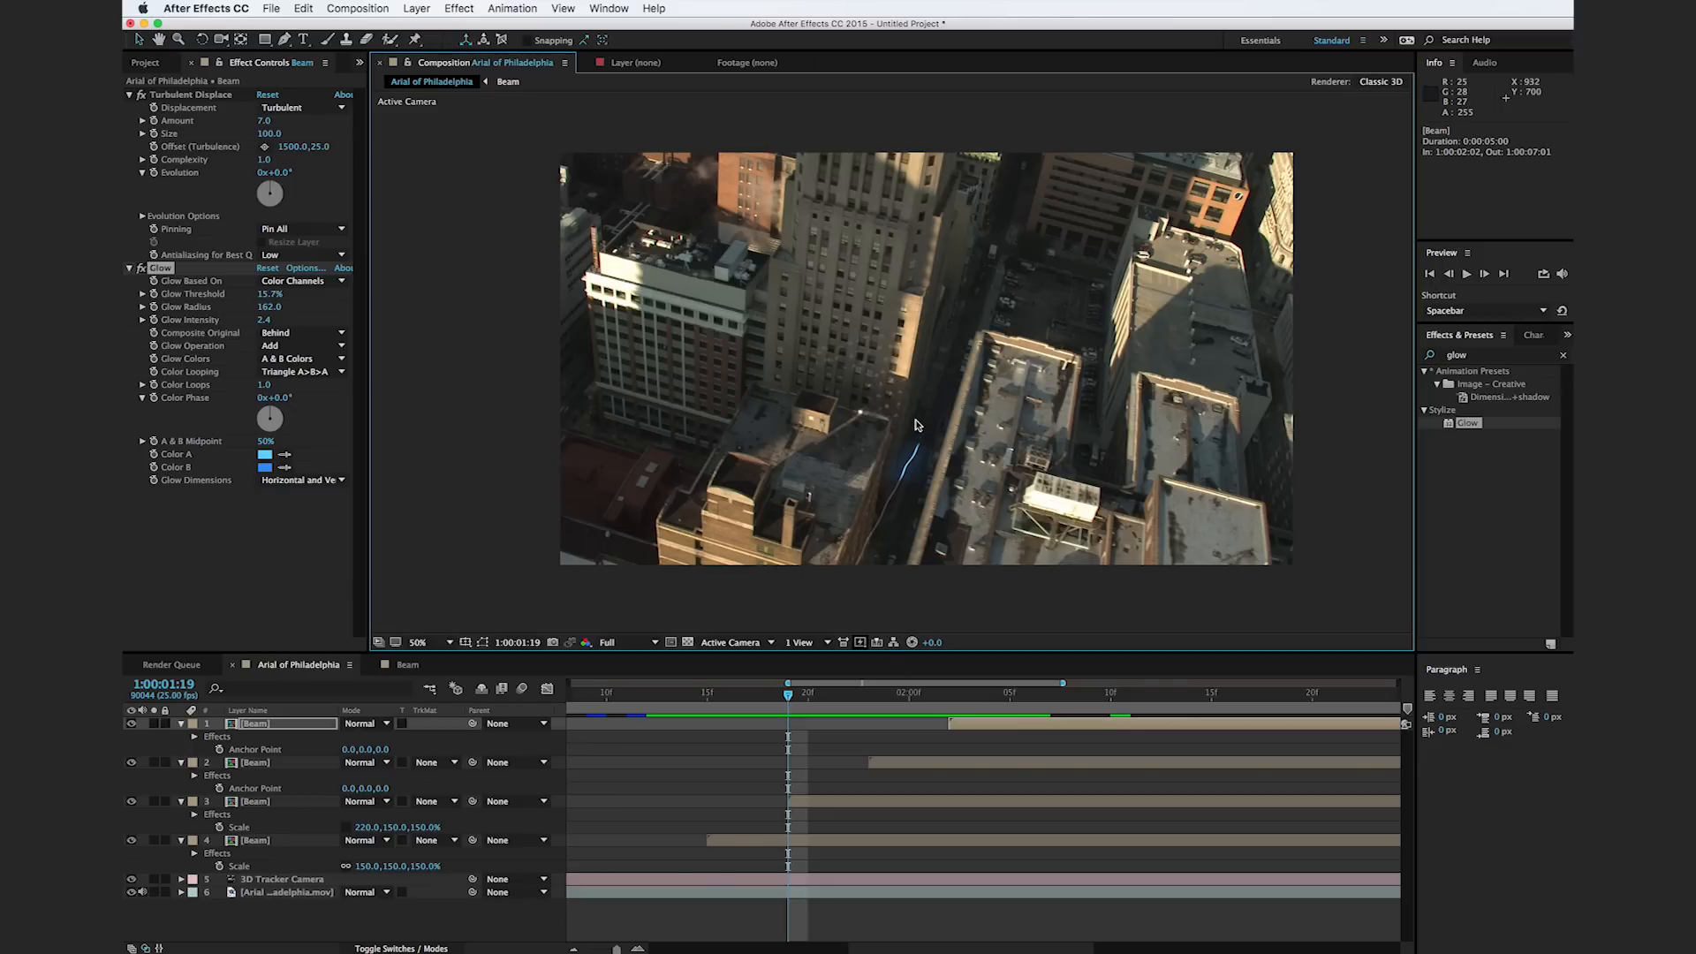
# Step: Create a 1920 × 1080 px solid named Glare 1 in blue 4292FD
pyautogui.press('super+y')
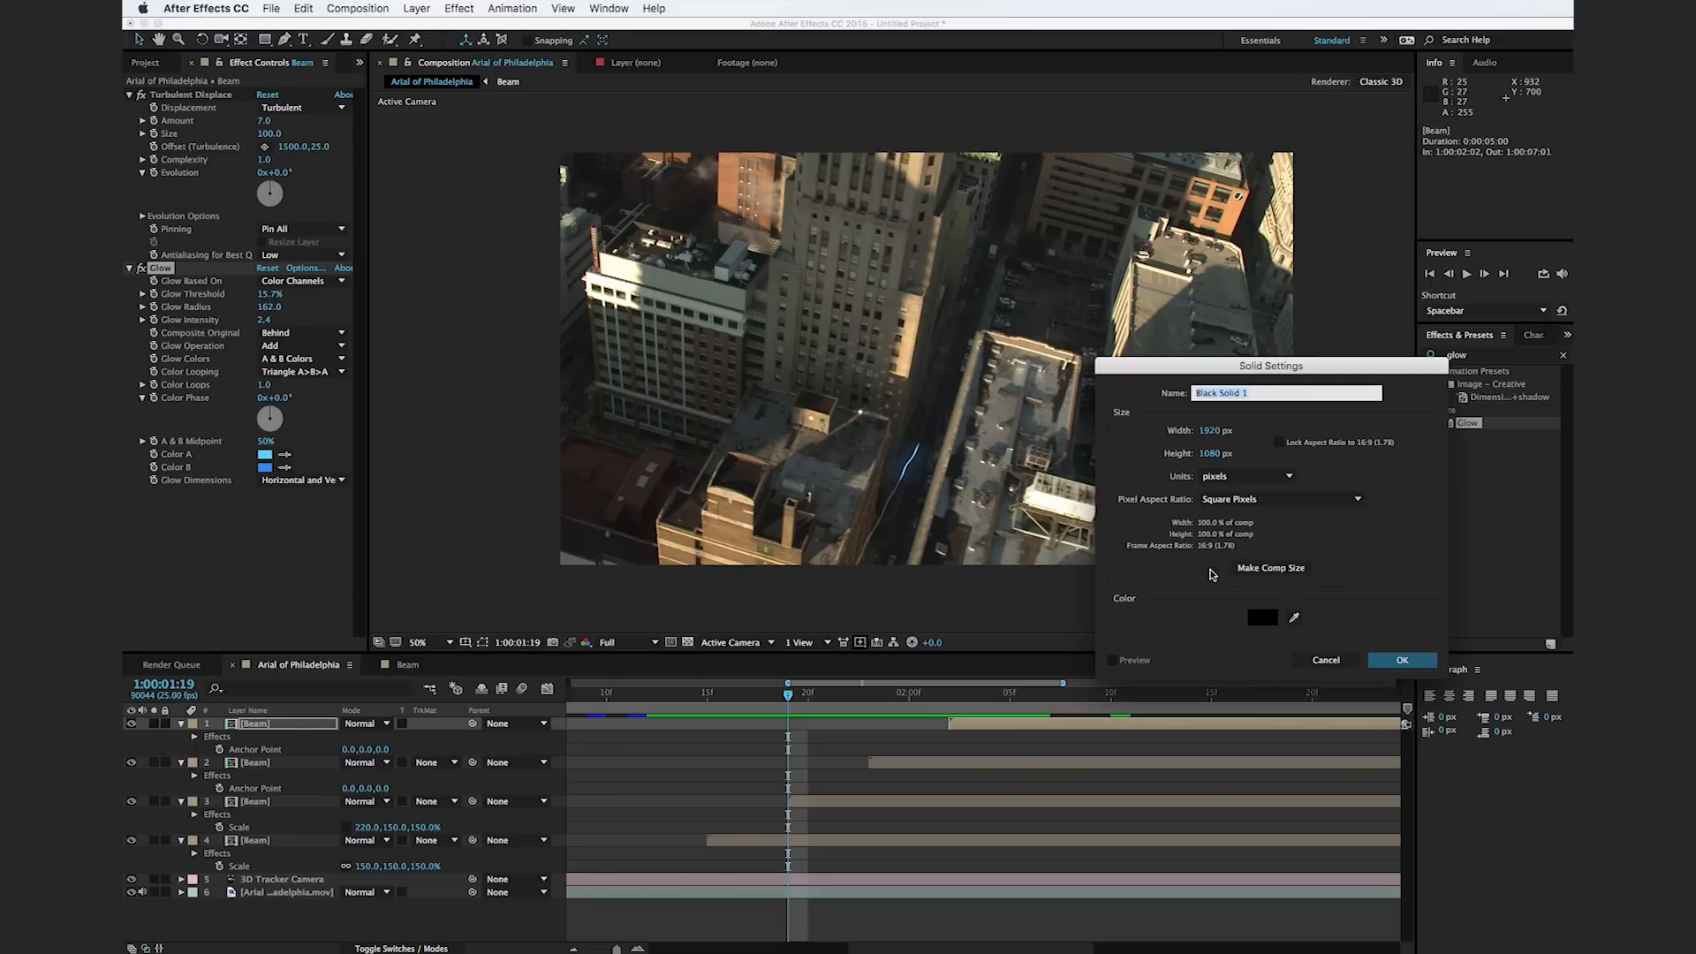
pyautogui.write('Glare')
pyautogui.click(1265, 617)
pyautogui.moveTo(1272, 785); pyautogui.dragTo(1204, 654)
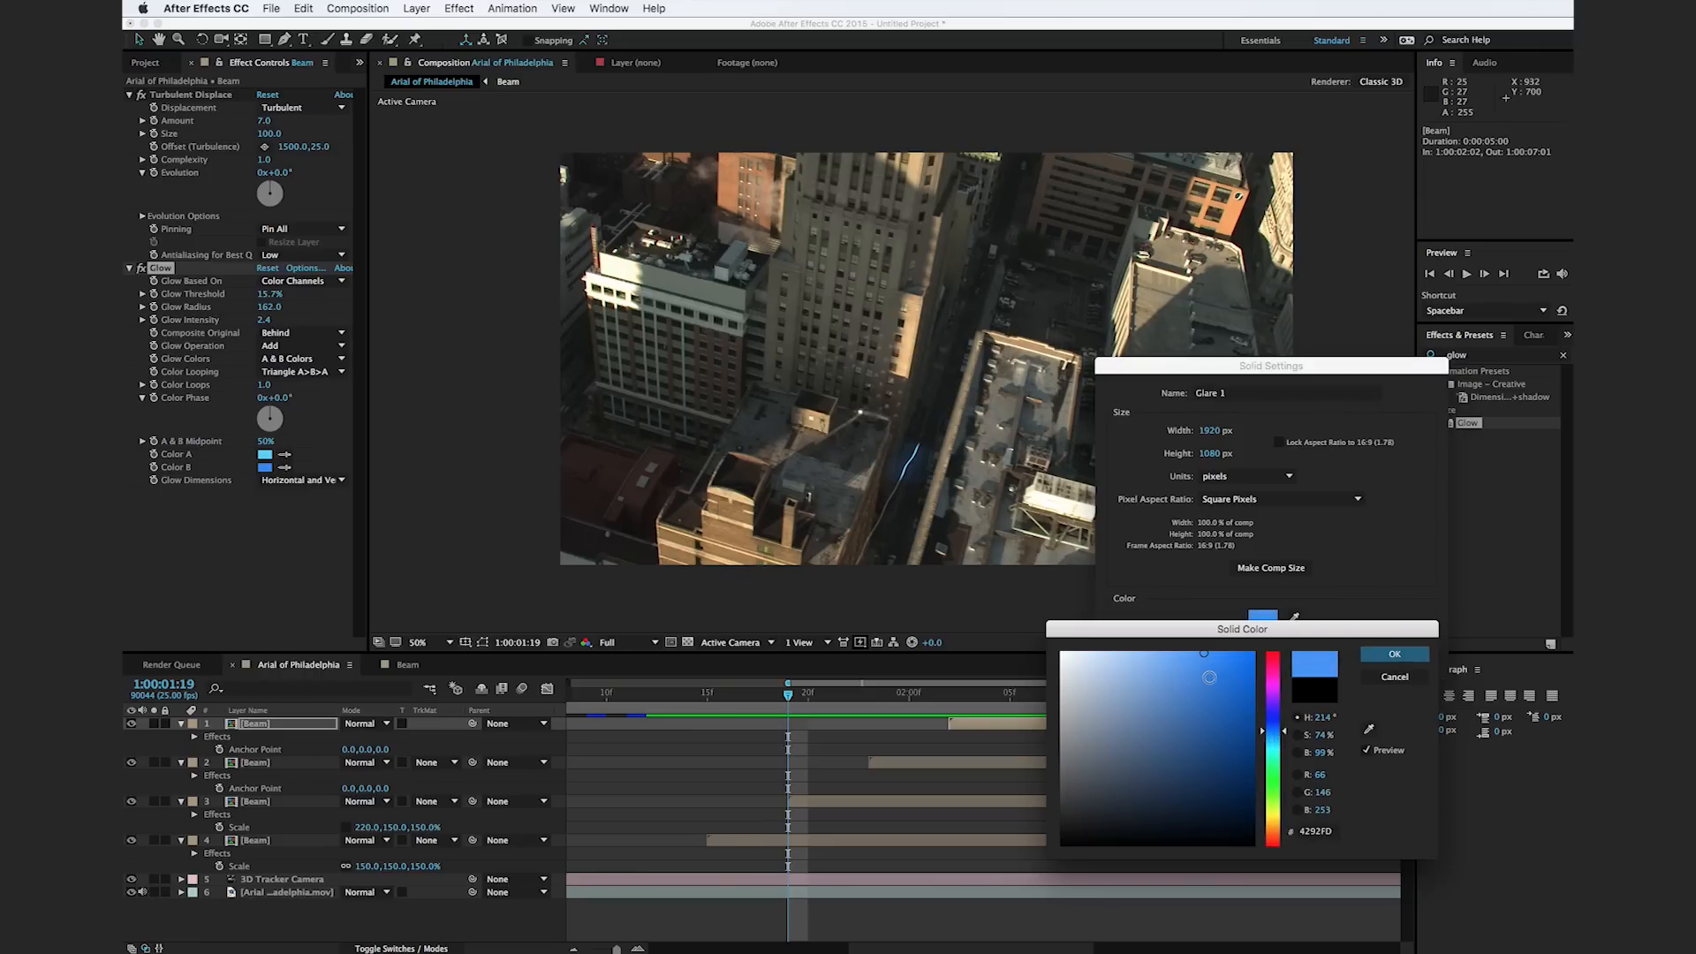
pyautogui.click(1393, 653)
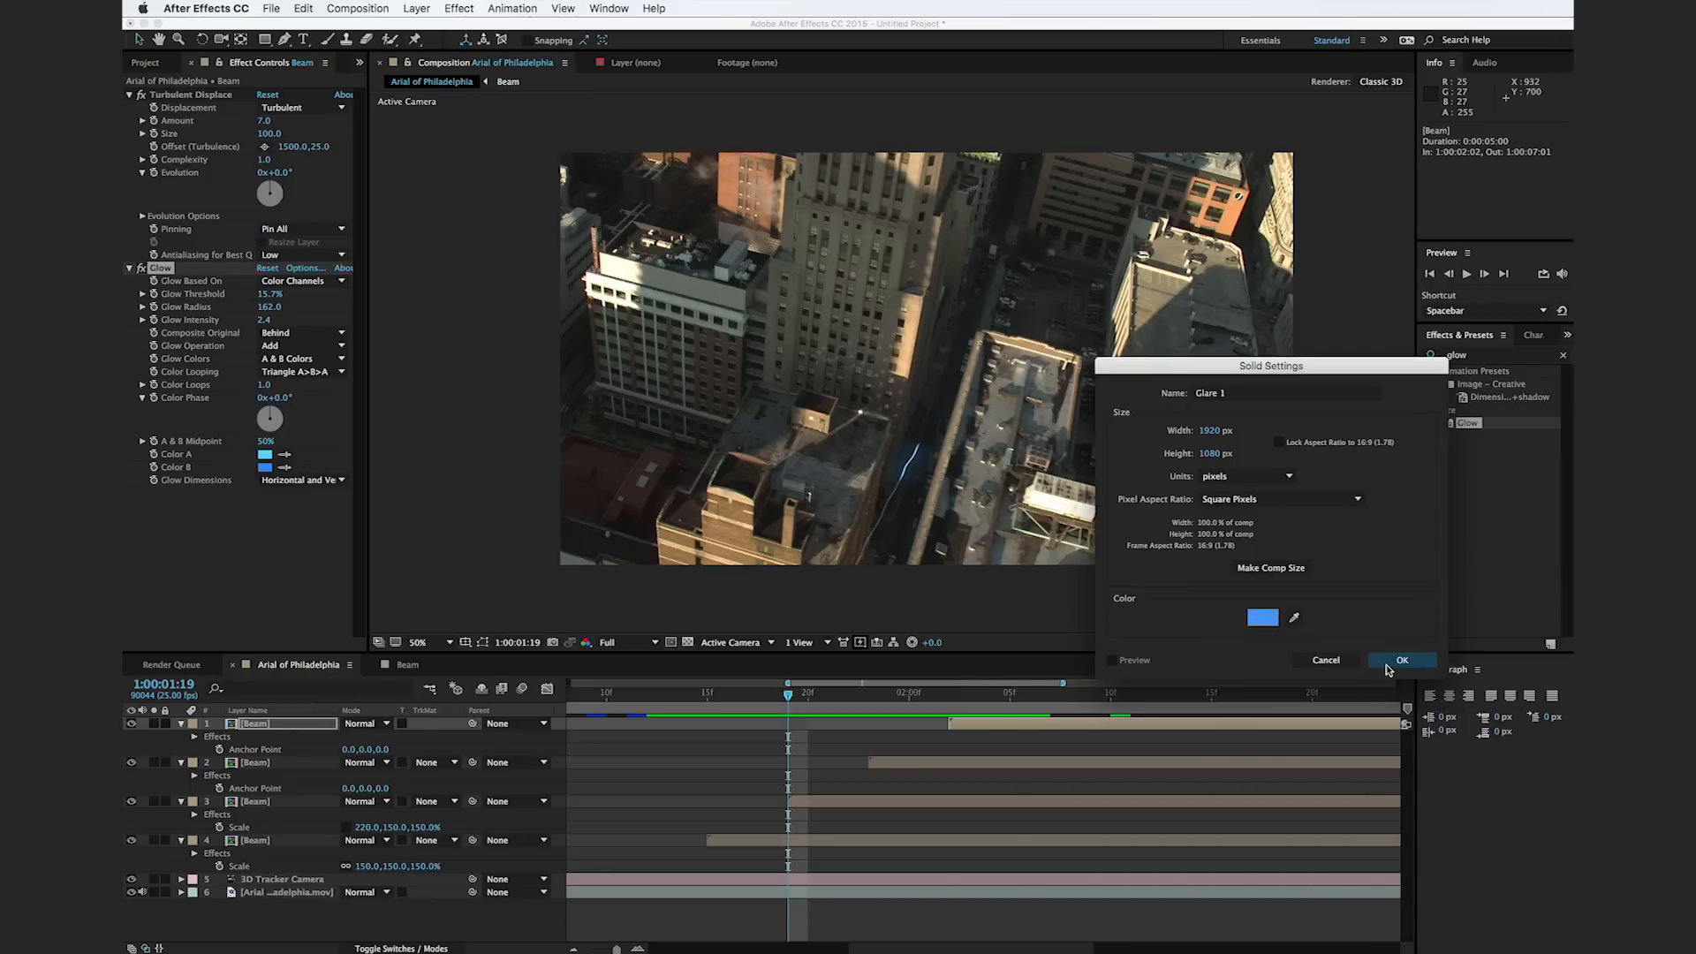
pyautogui.click(1401, 666)
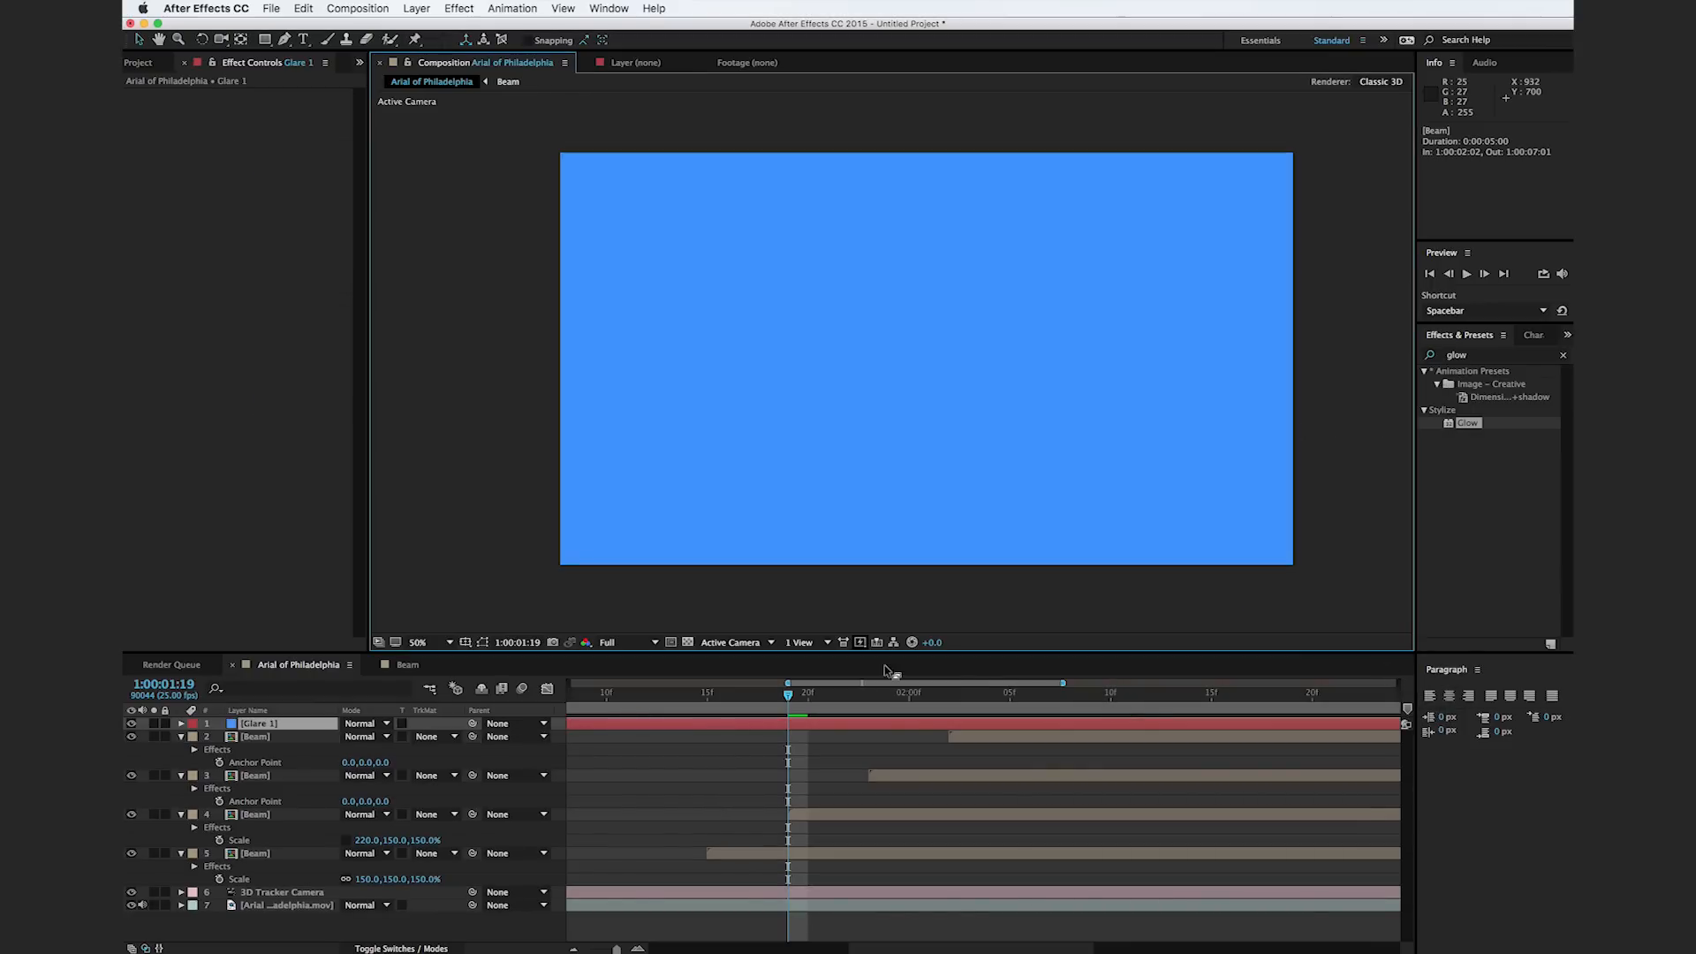
# Step: Set the Glare 1 layer's blending mode to Overlay and its Opacity to 20%
pyautogui.click(364, 723)
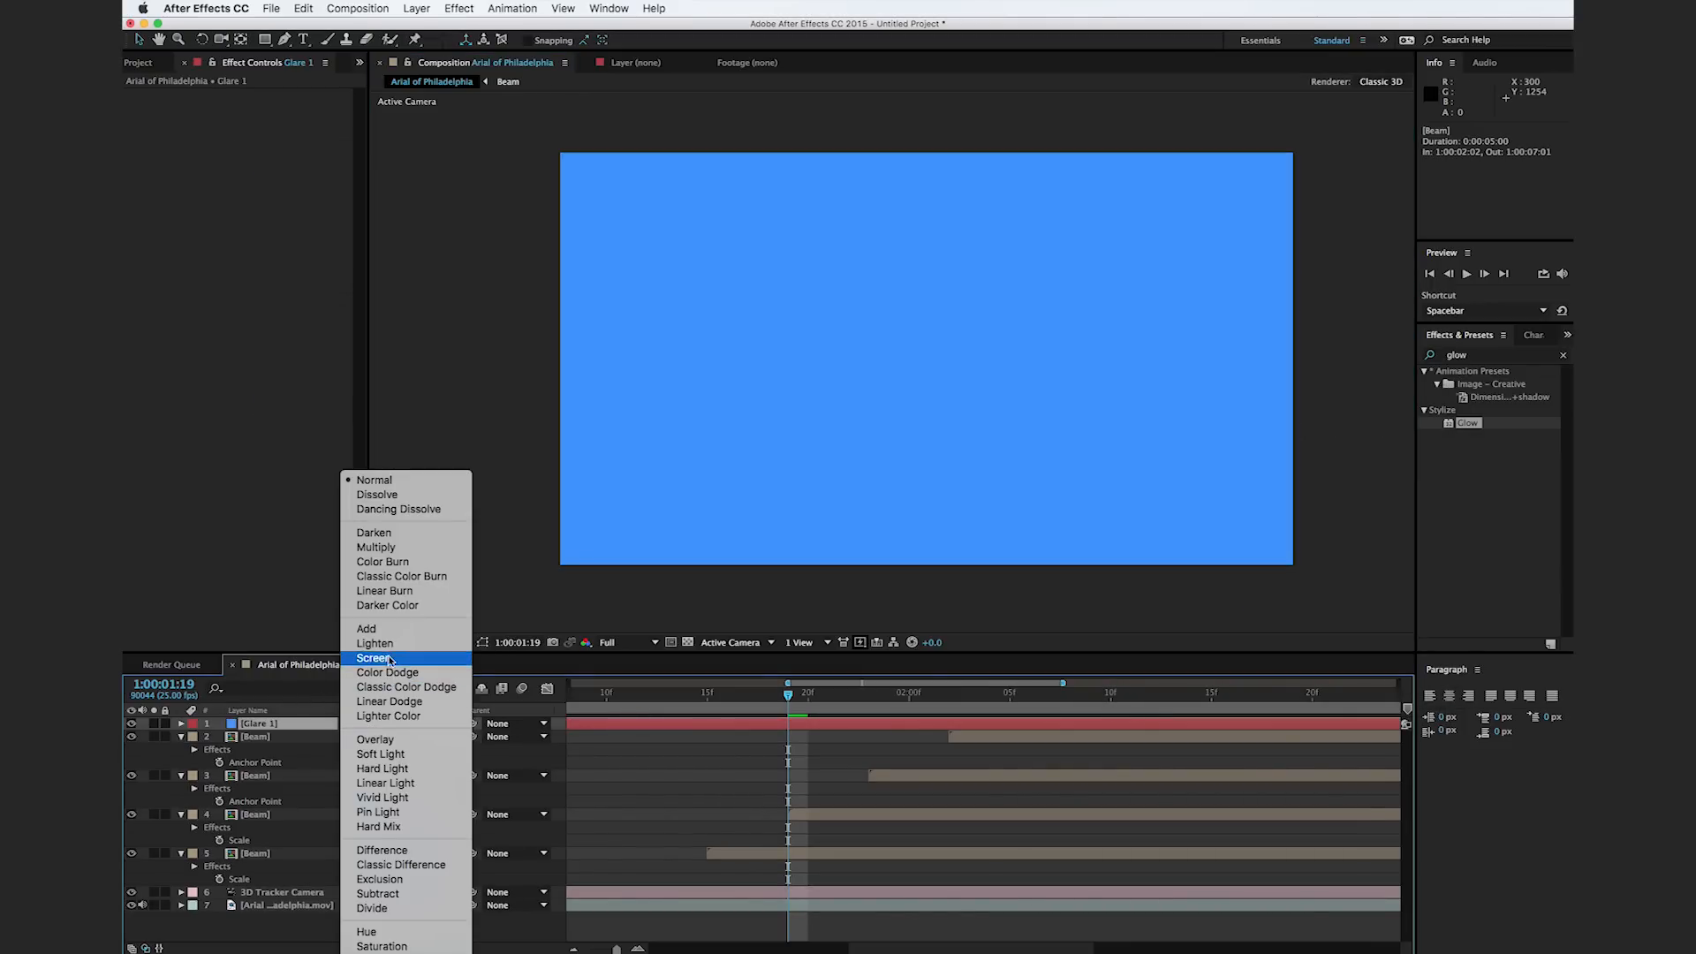
pyautogui.click(380, 740)
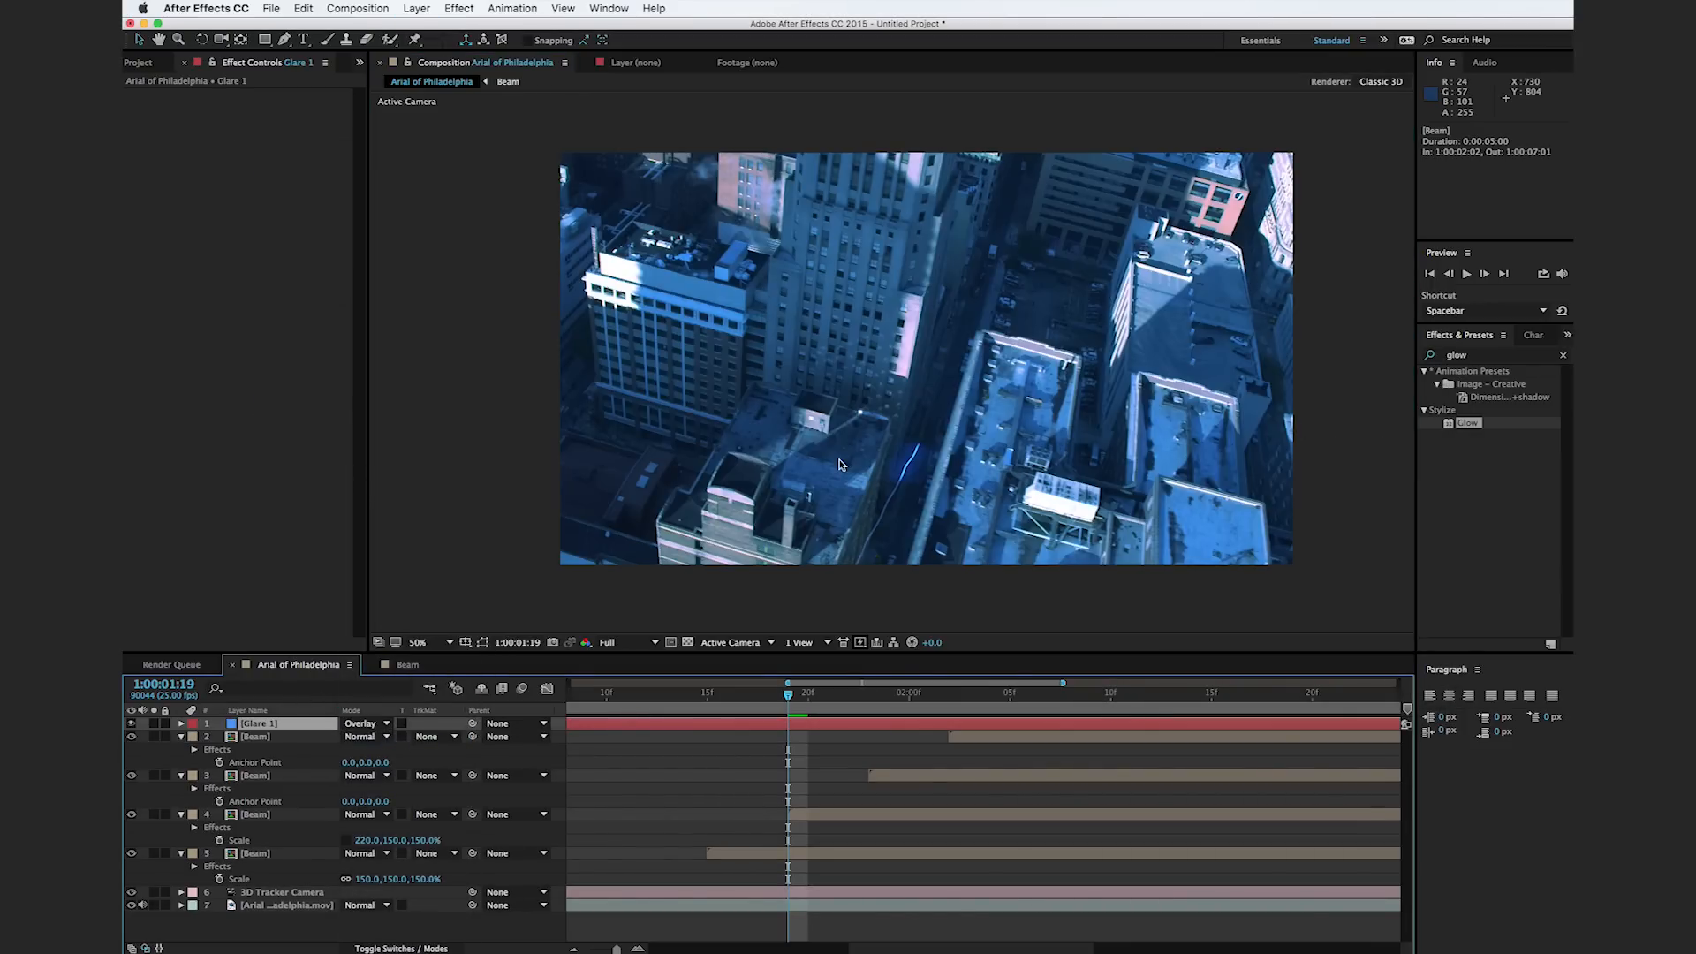
pyautogui.press('t')
pyautogui.moveTo(353, 736); pyautogui.dragTo(300, 744)
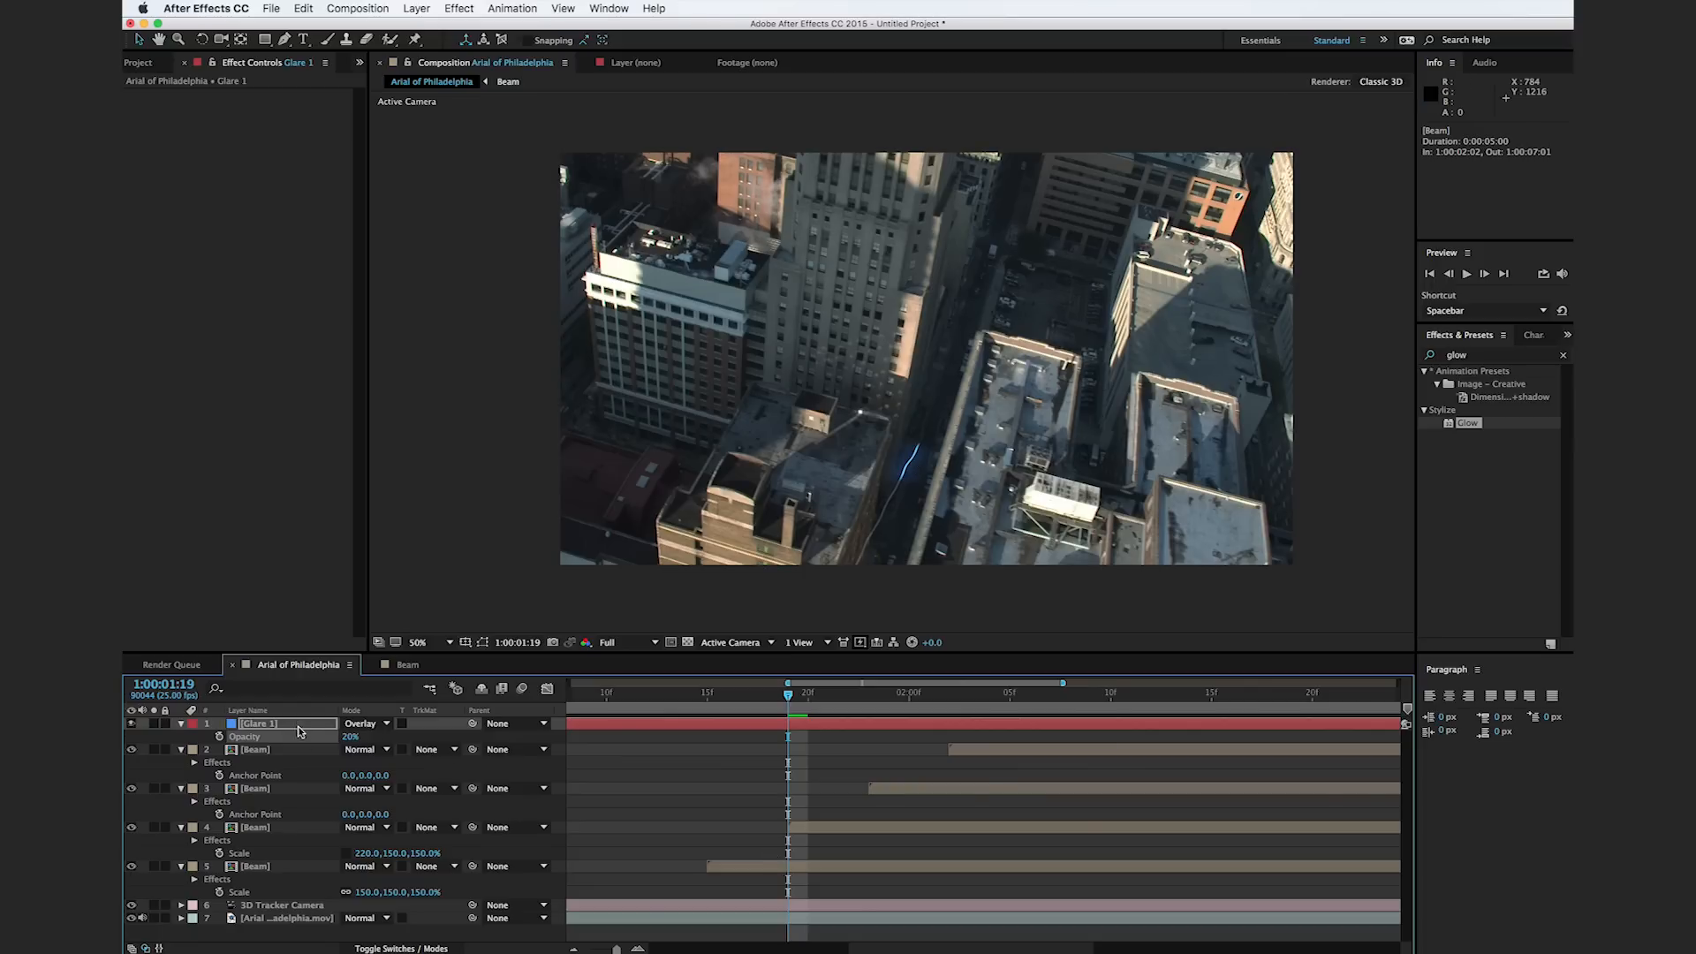
# Step: Place Glare 1 directly above the earliest-starting Beam layer and draw a curved three-point mask around that beam at 1:00:01:16
pyautogui.moveTo(294, 724); pyautogui.dragTo(281, 867)
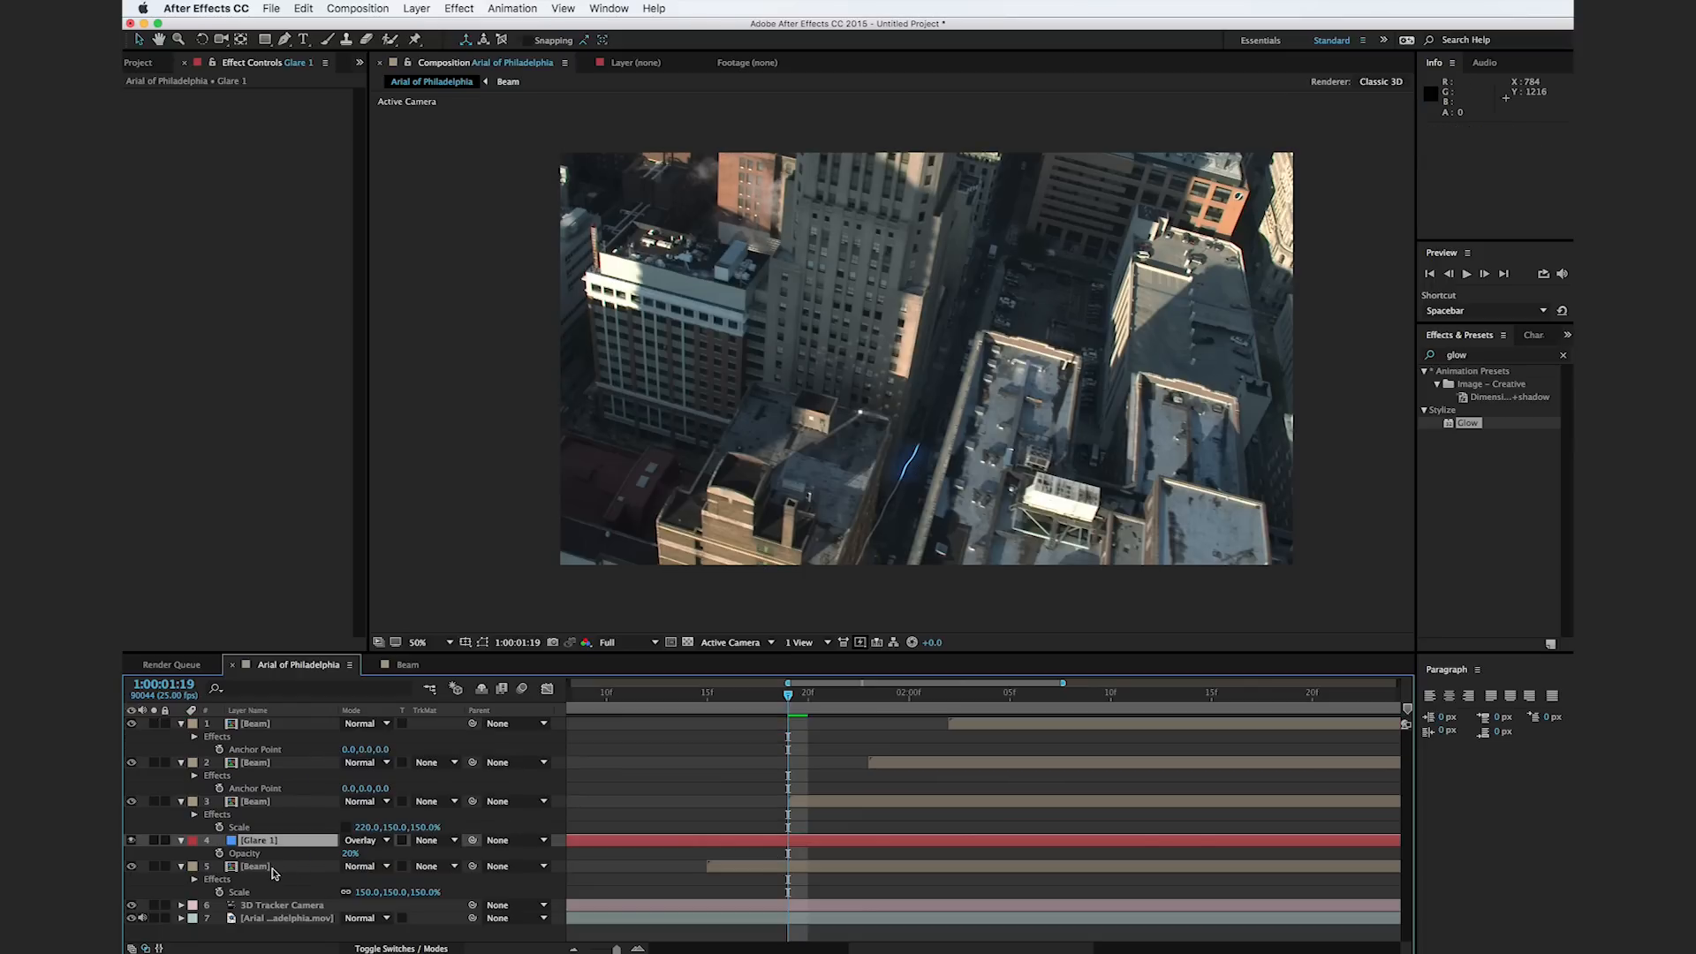
pyautogui.click(322, 871)
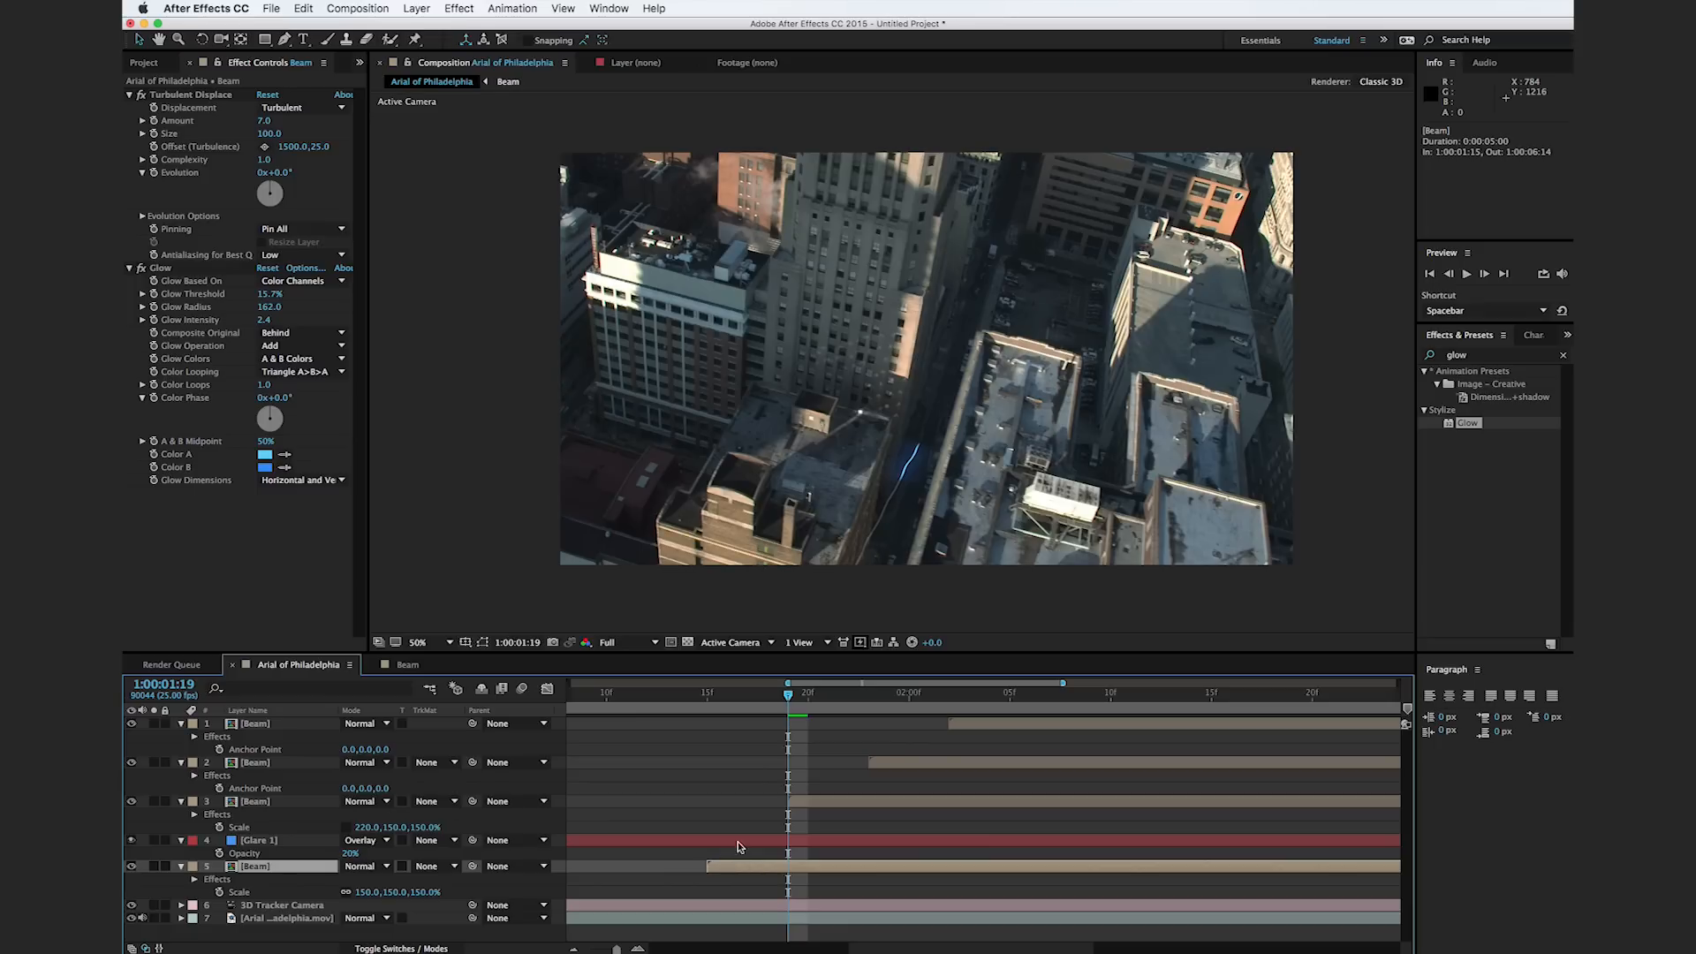
pyautogui.click(727, 694)
pyautogui.click(402, 840)
pyautogui.click(285, 39)
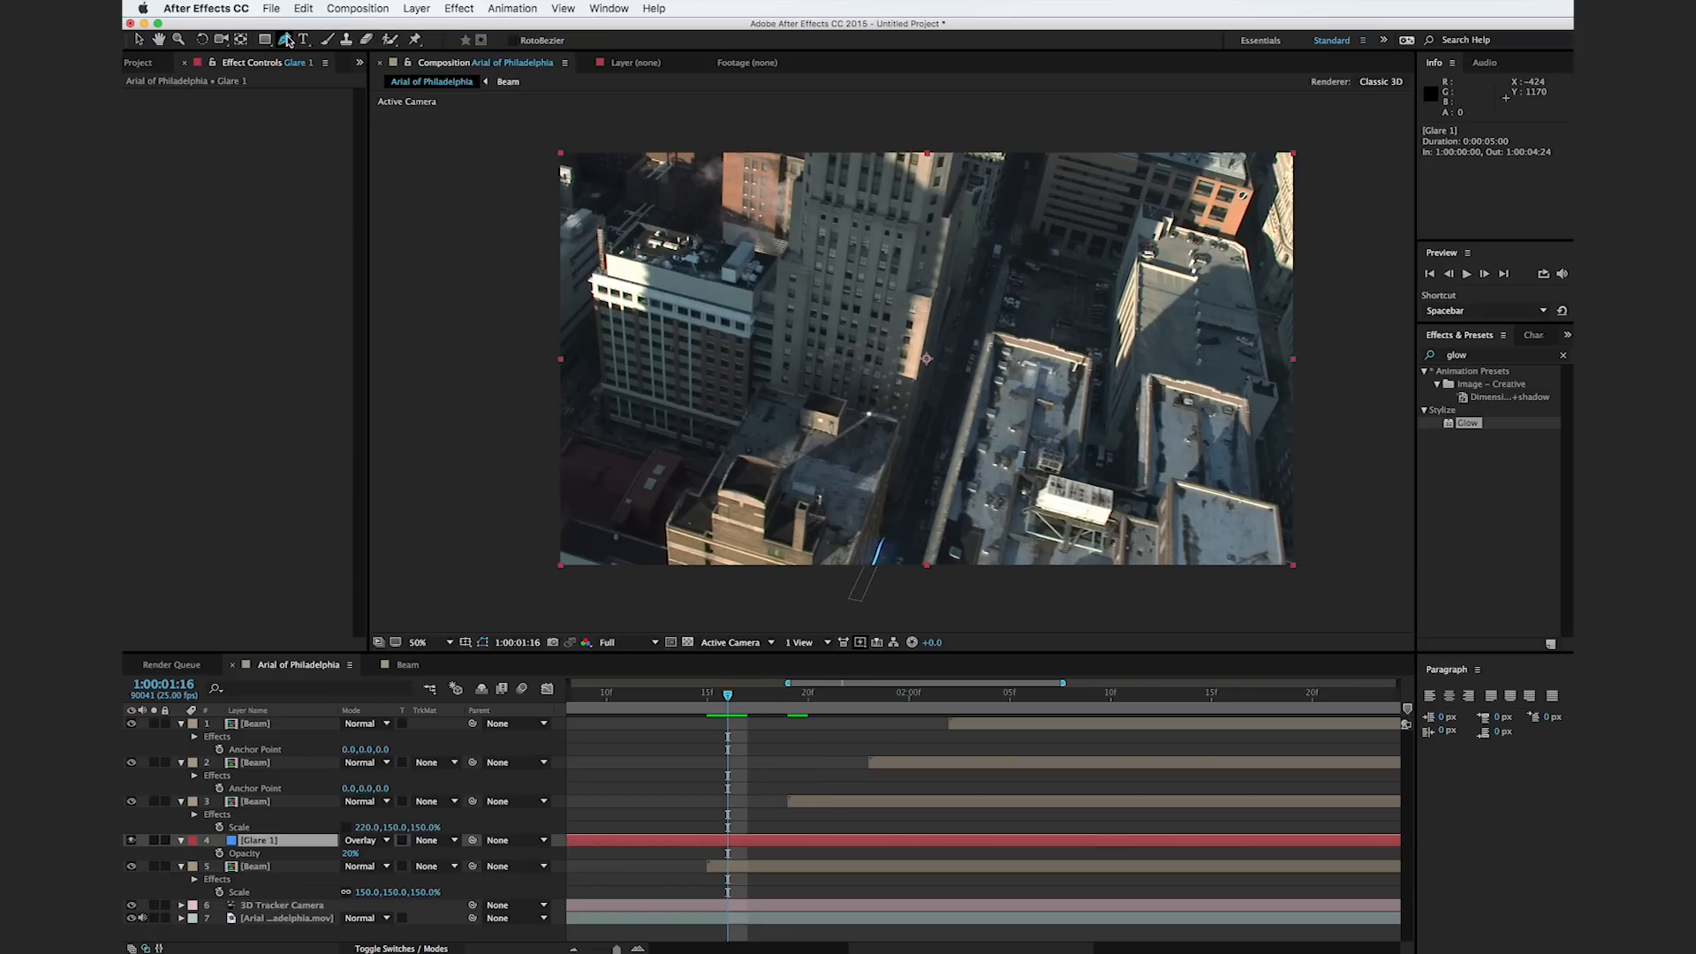
pyautogui.moveTo(884, 579); pyautogui.dragTo(847, 581)
pyautogui.click(884, 579)
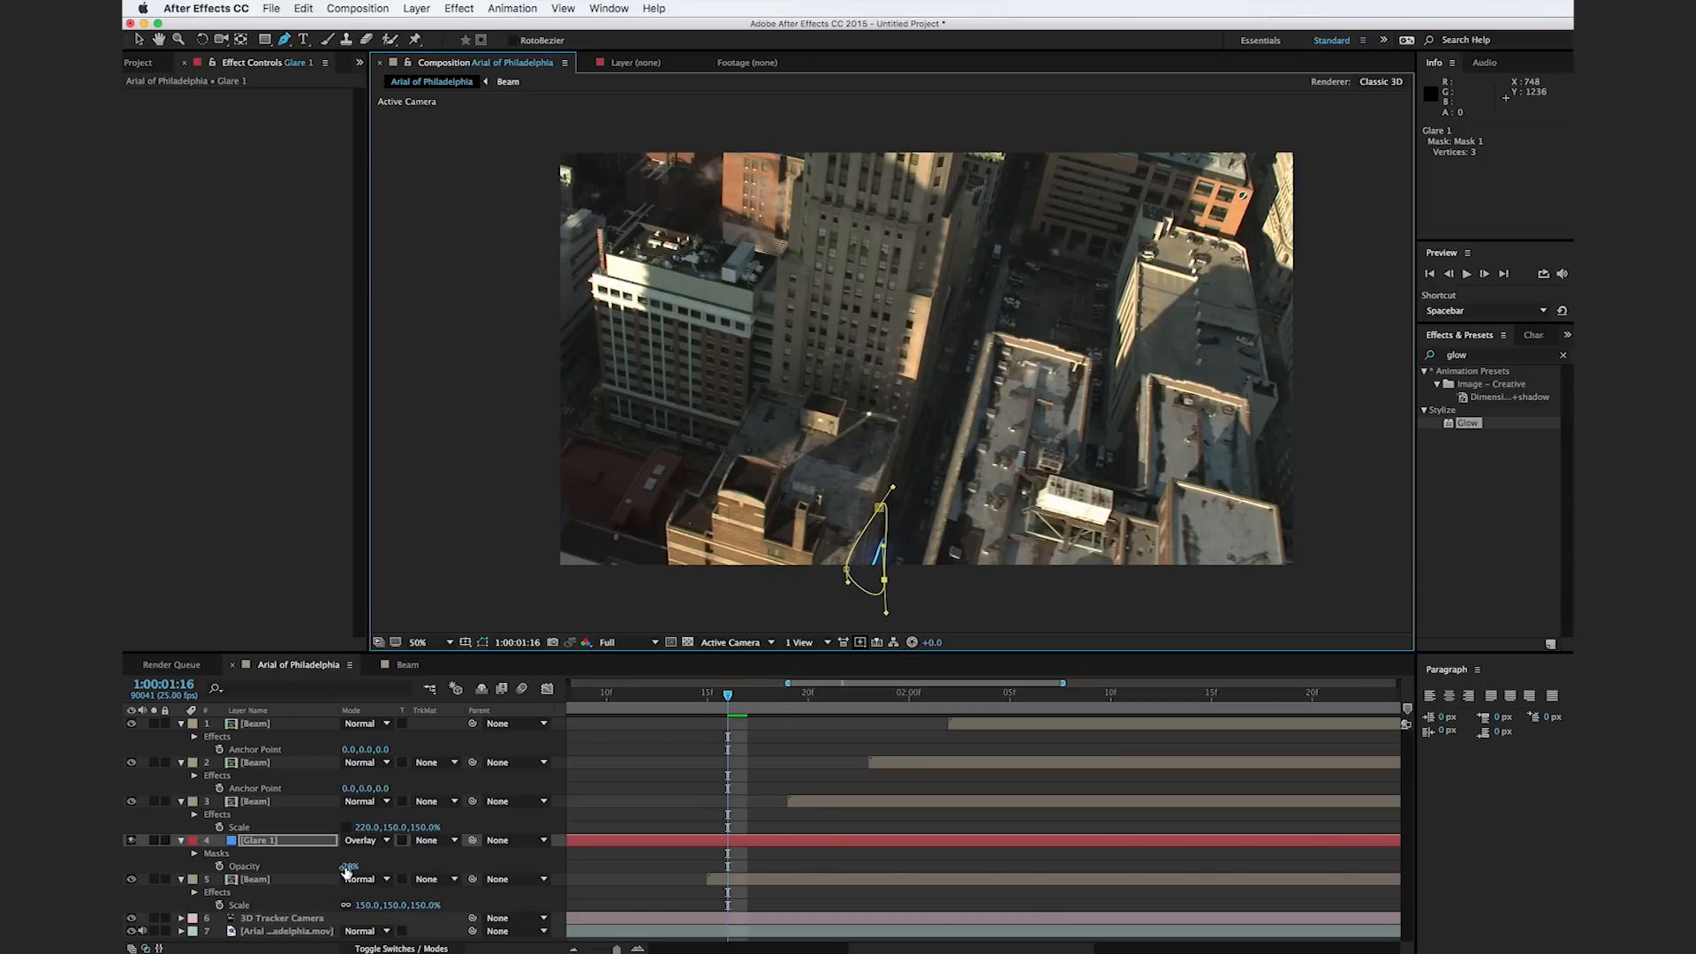
# Step: Raise Glare 1's Opacity to 100% and start keyframing its Mask Path at 1:00:01:16
pyautogui.moveTo(350, 867); pyautogui.dragTo(386, 867)
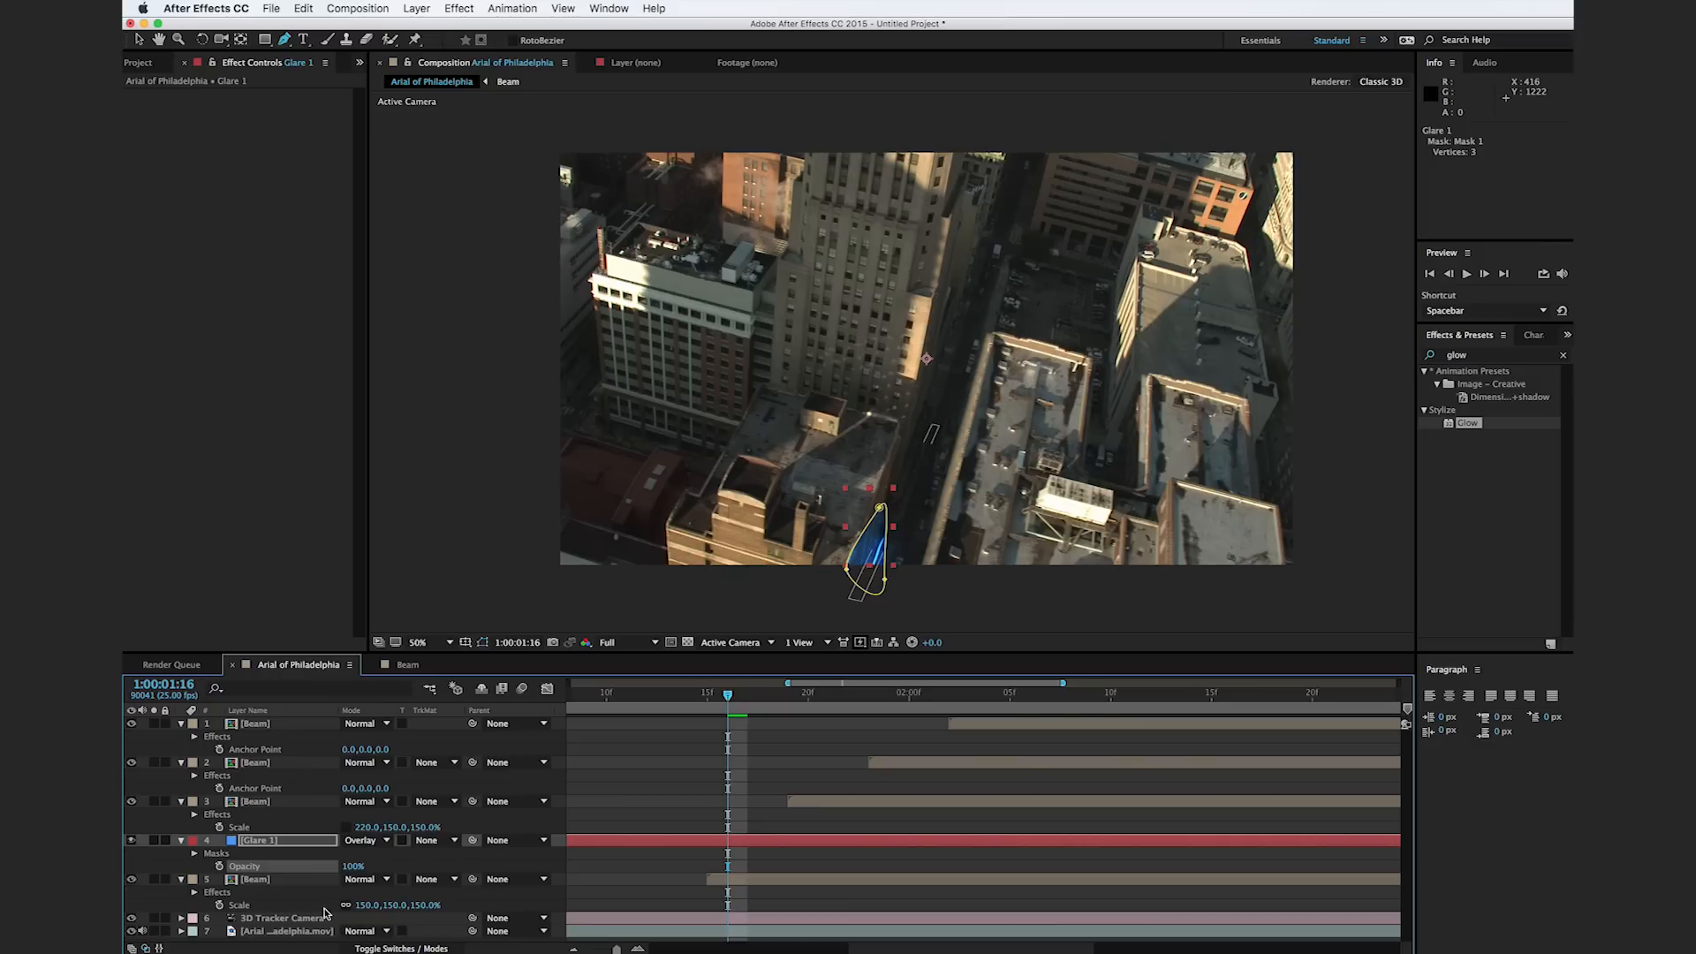
pyautogui.press('m')
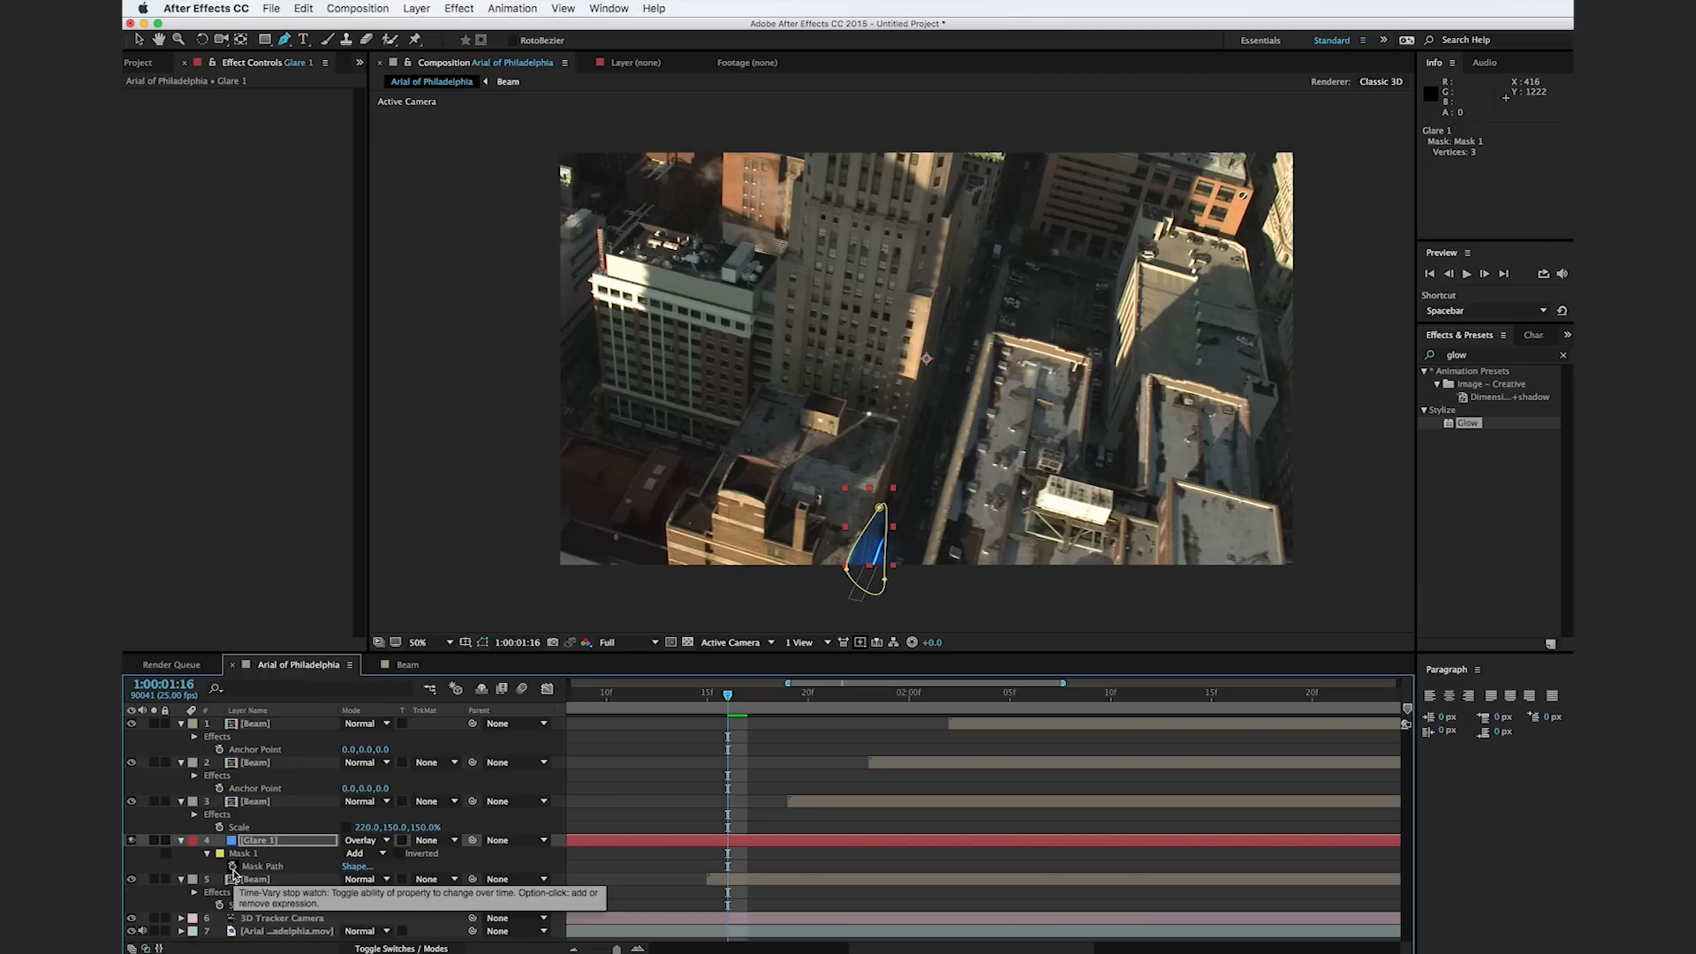
pyautogui.click(232, 867)
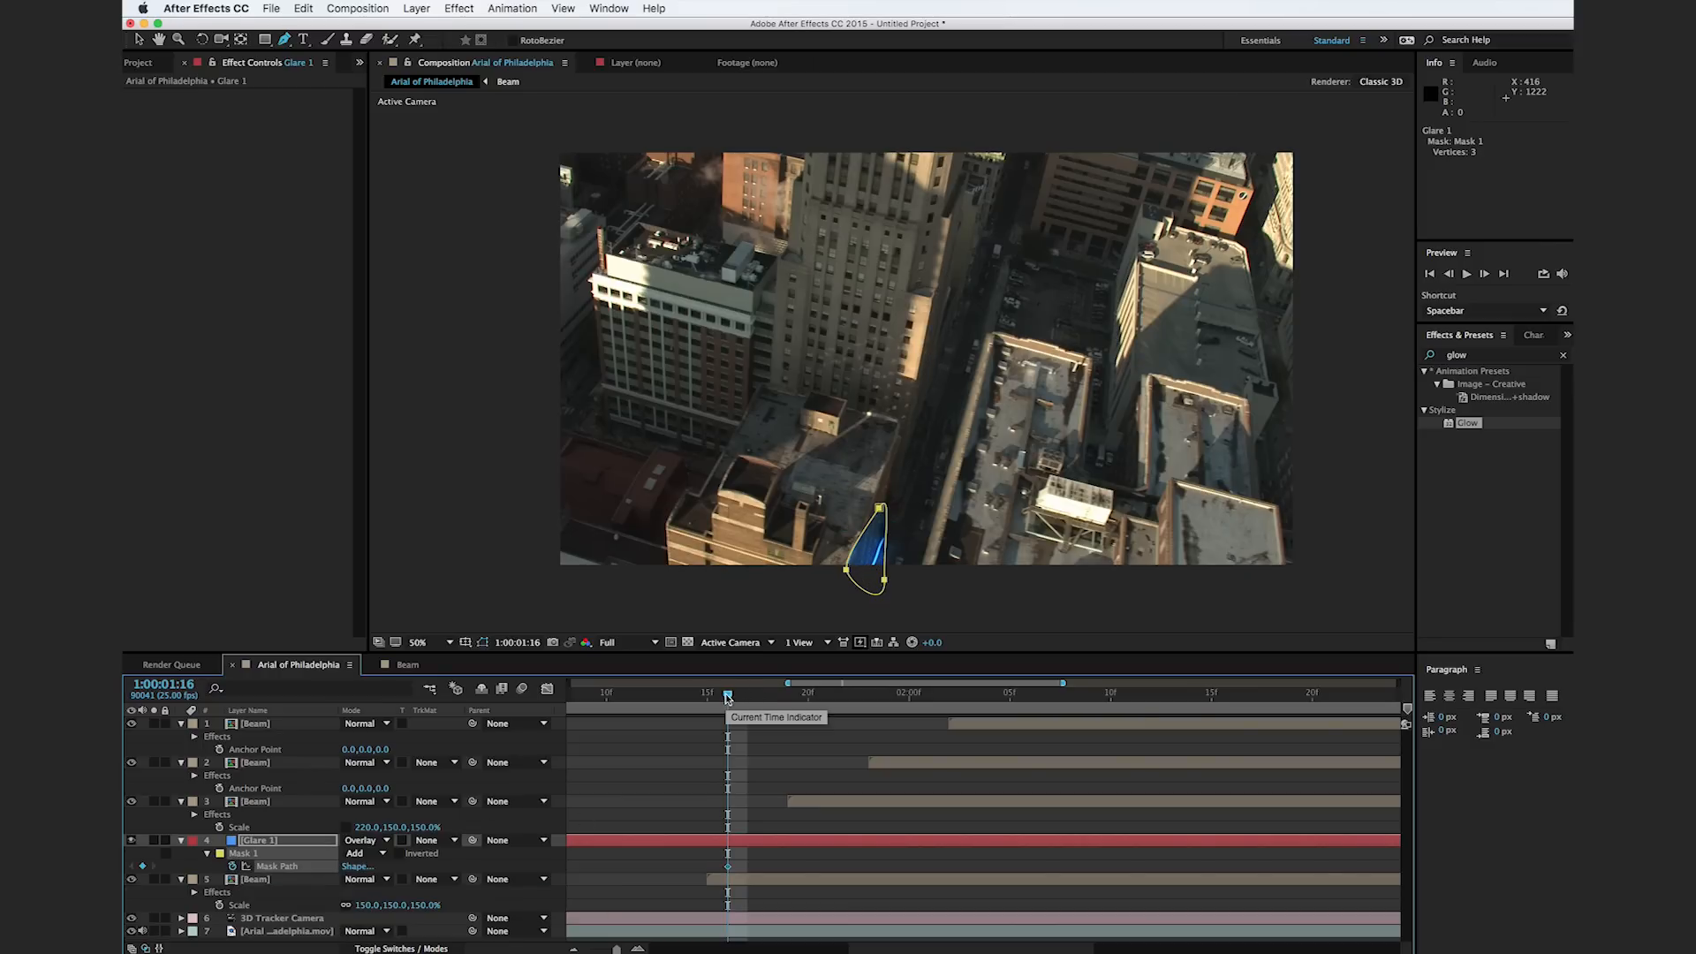
# Step: Split Glare 1 at 1:00:01:15 and delete the earlier part so it starts together with its beam
pyautogui.press('pageup')
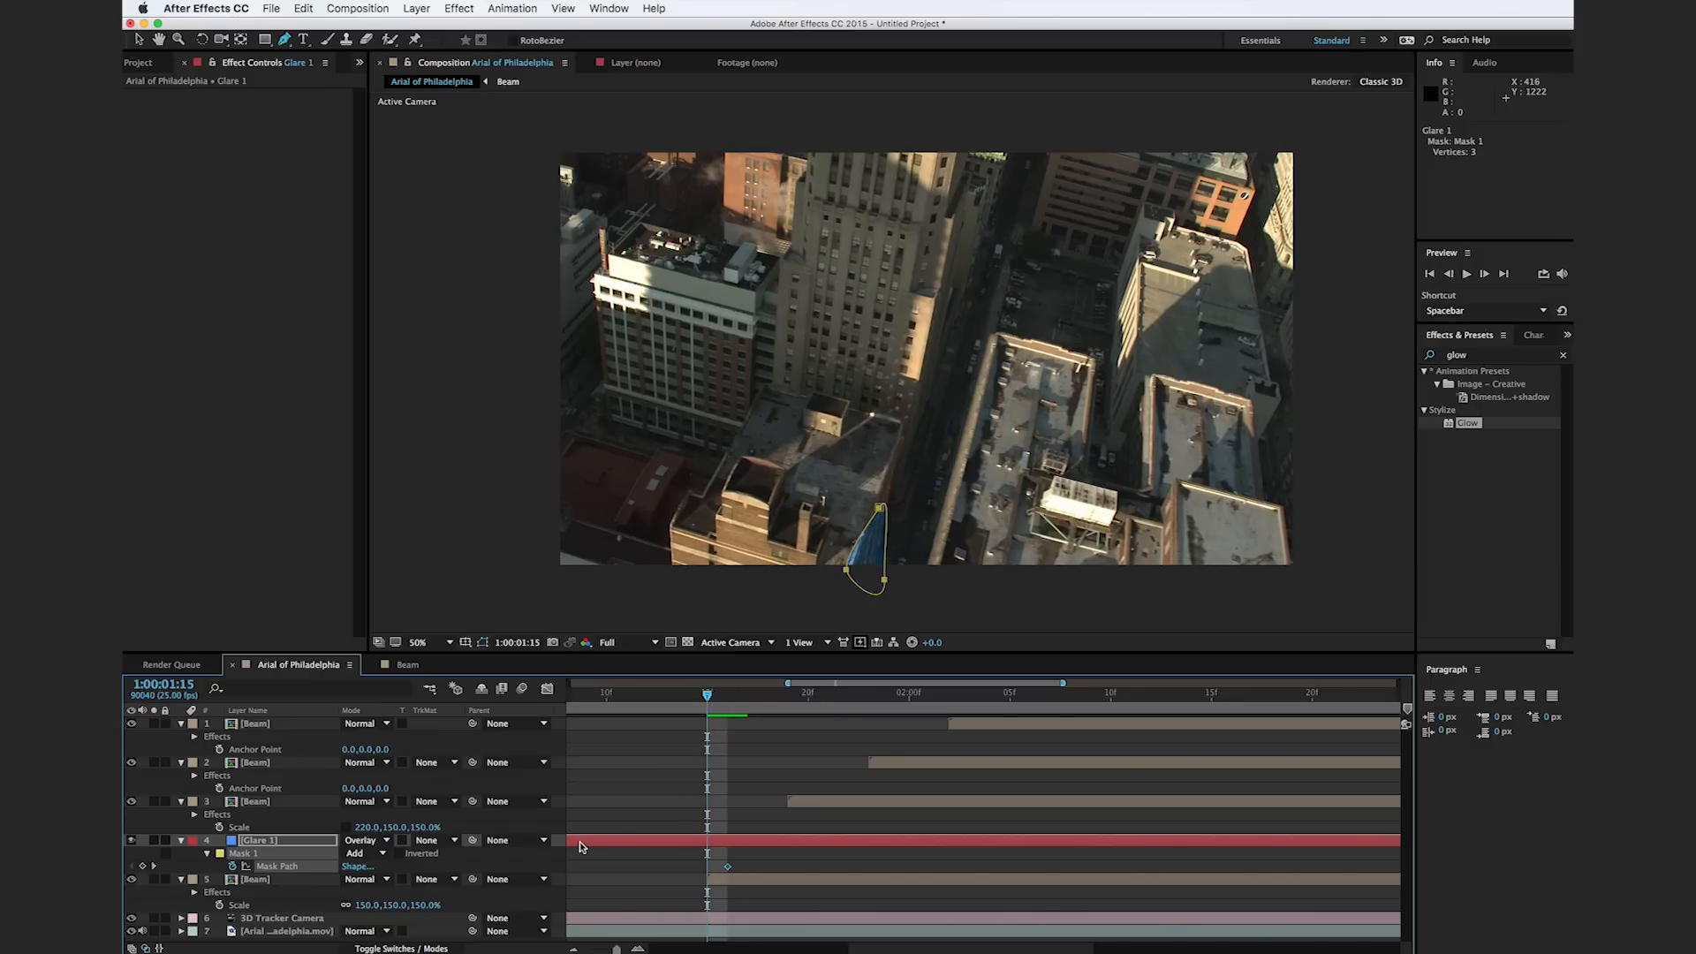
pyautogui.press('super+shift+d')
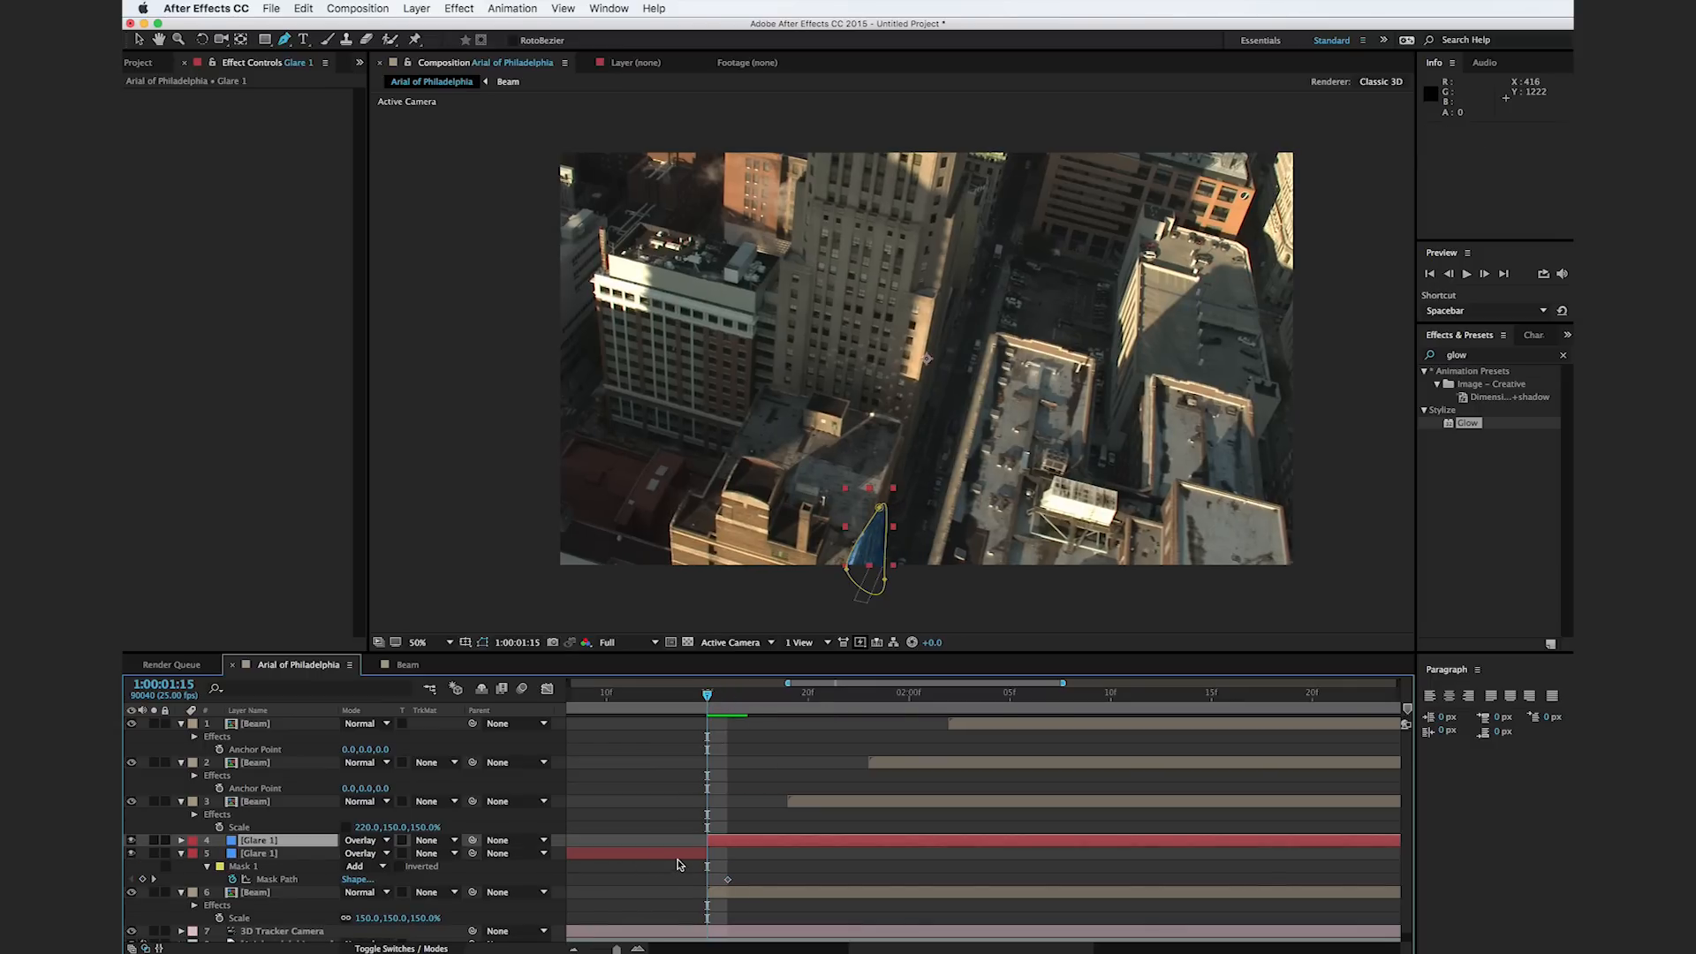
pyautogui.press('Delete')
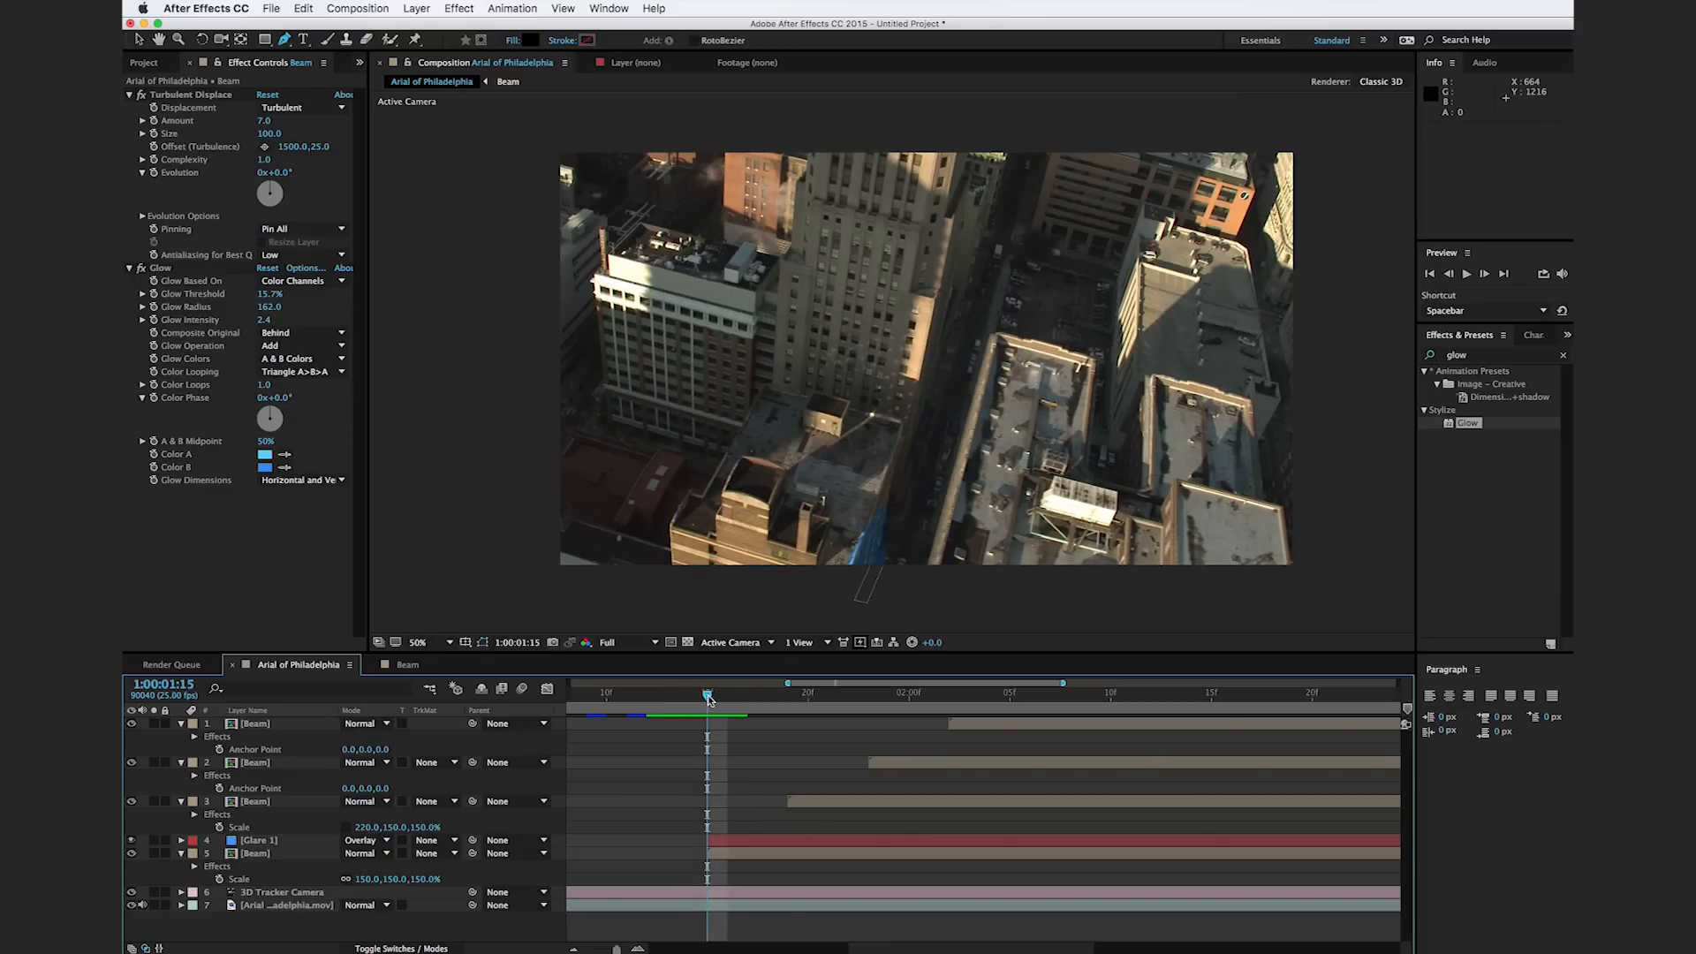
# Step: At 1:00:01:16, set the Glare 1 Mask Feather to about 105 pixels
pyautogui.moveTo(707, 696); pyautogui.dragTo(728, 696)
pyautogui.click(772, 840)
pyautogui.press('f')
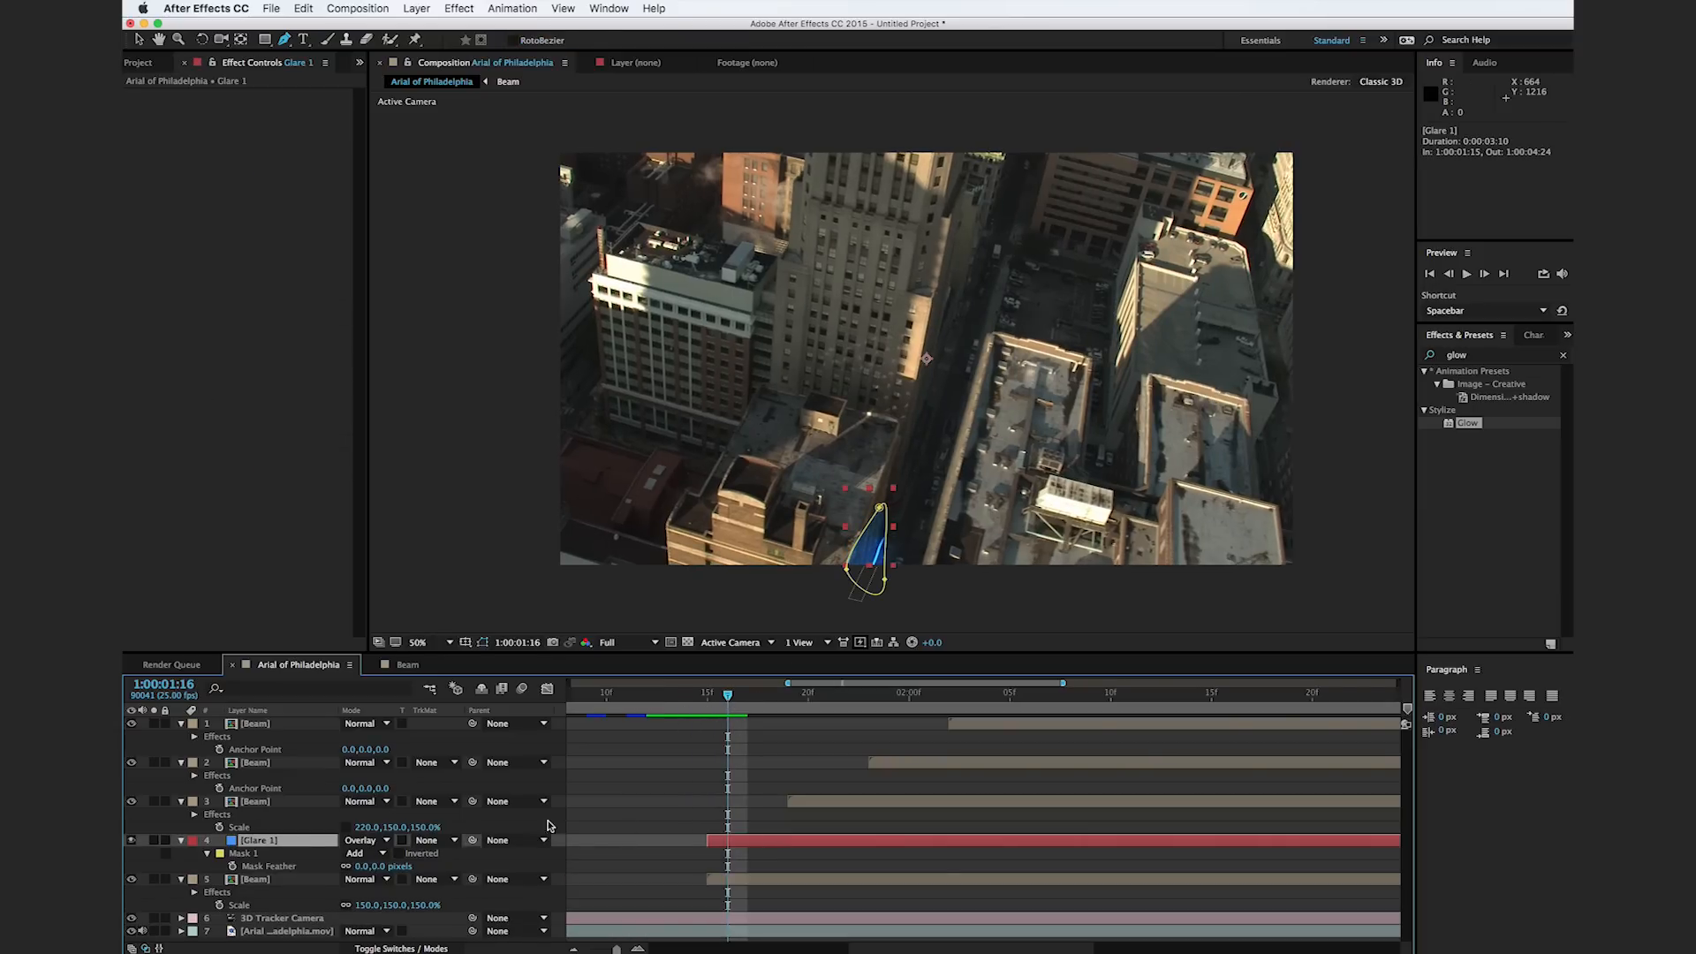
pyautogui.moveTo(359, 866); pyautogui.dragTo(406, 866)
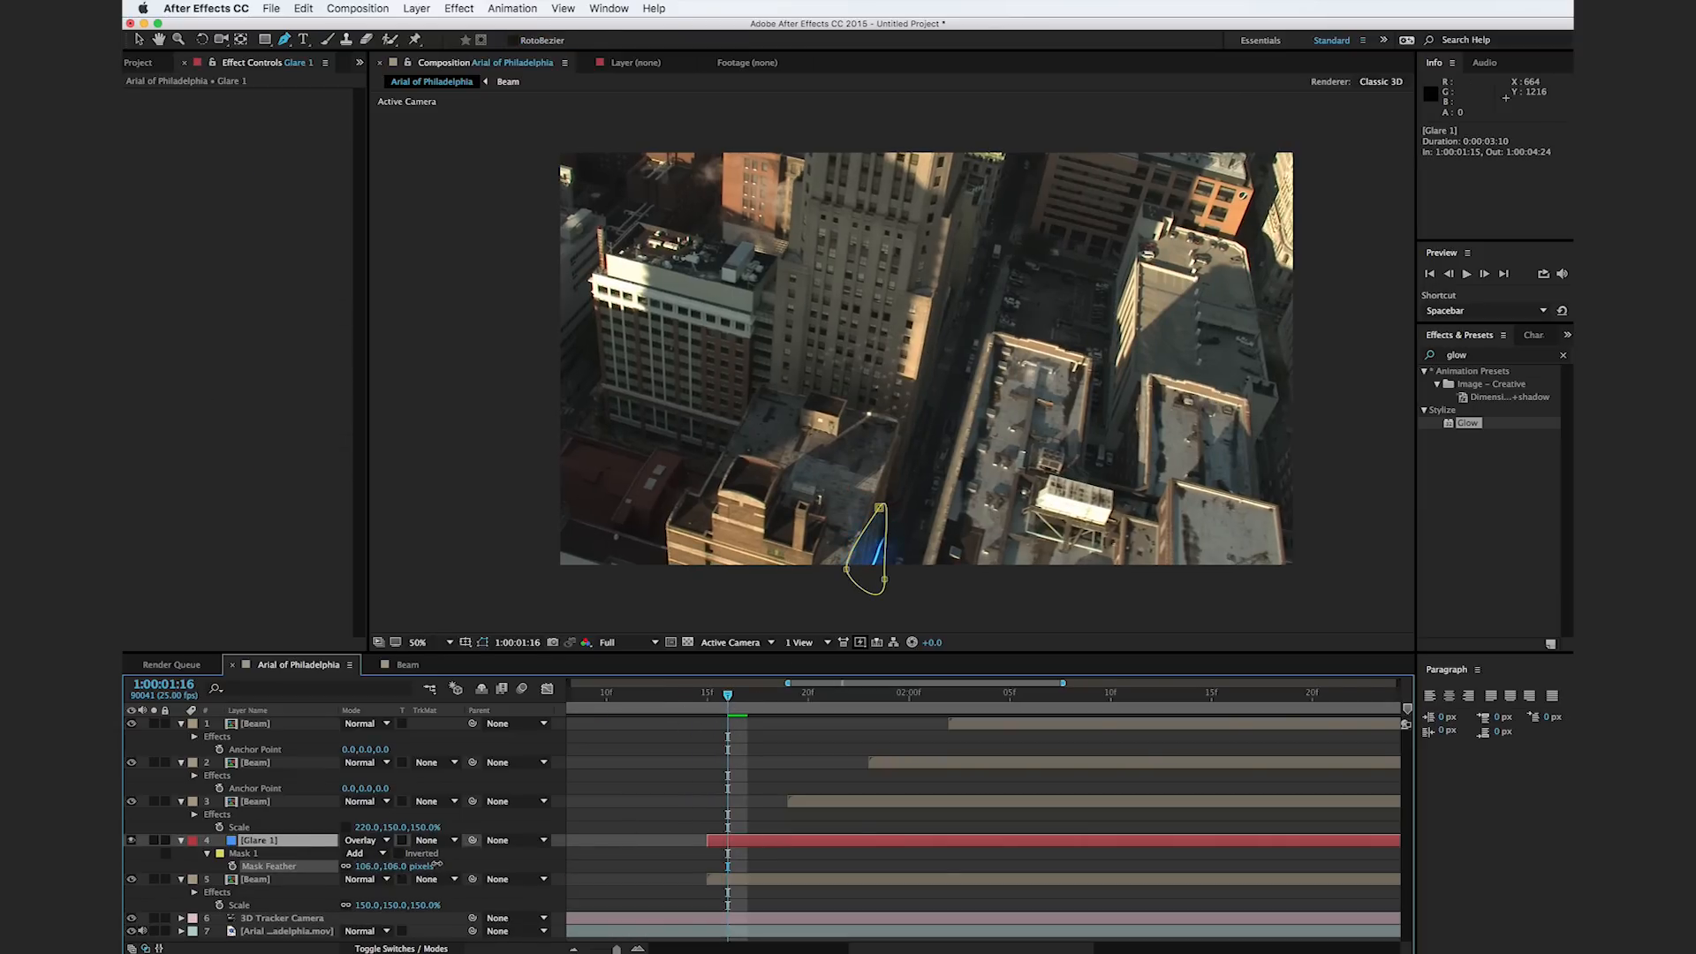
# Step: Reshape the glare mask at 1:00:01:16 into a narrower, taller outline around the beam and reveal all its mask properties
pyautogui.press('v')
pyautogui.moveTo(846, 570); pyautogui.dragTo(851, 581)
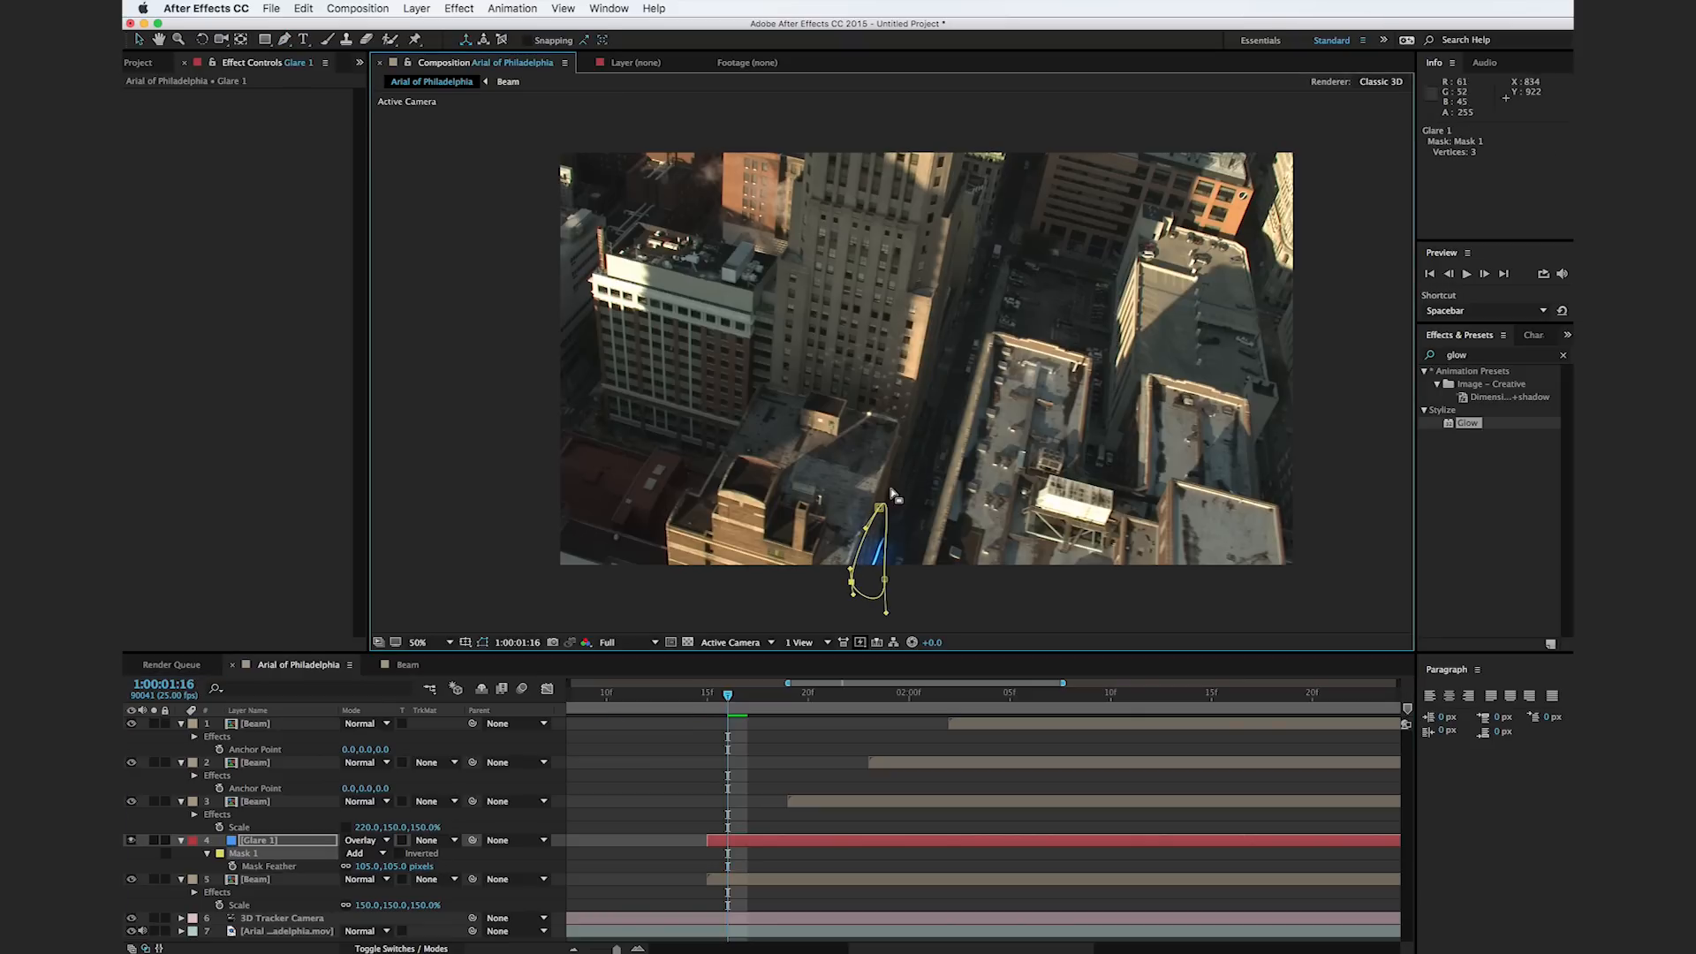
pyautogui.moveTo(879, 508); pyautogui.dragTo(881, 492)
pyautogui.moveTo(885, 580); pyautogui.dragTo(879, 584)
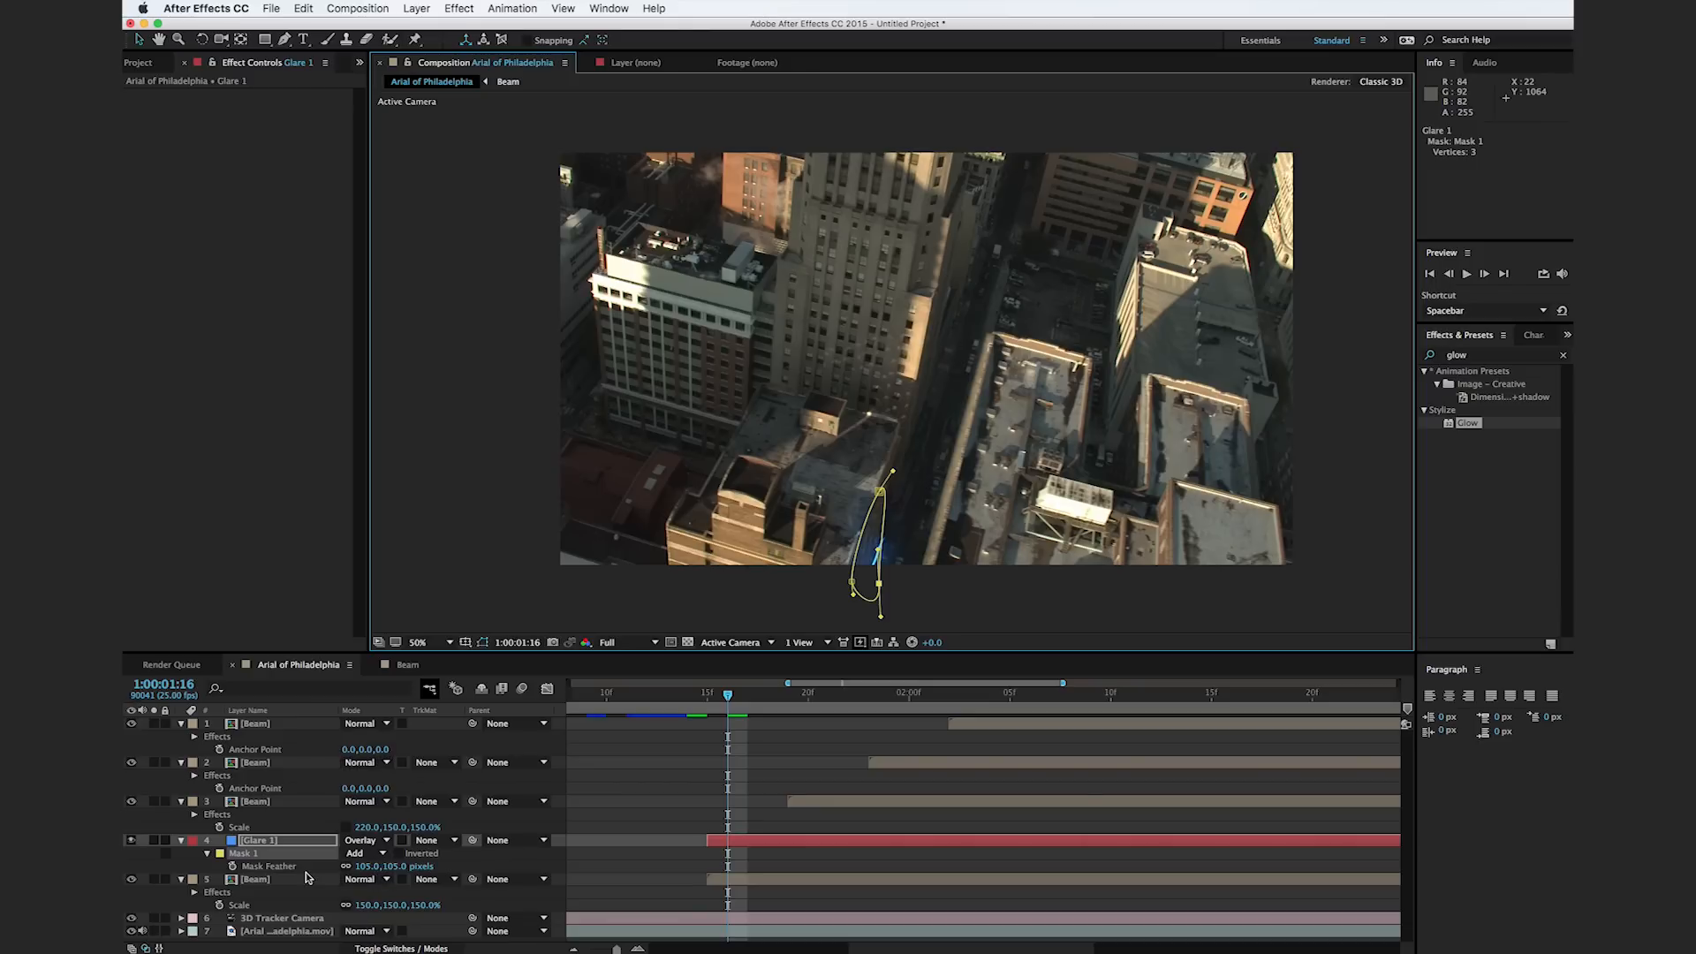
pyautogui.click(212, 858)
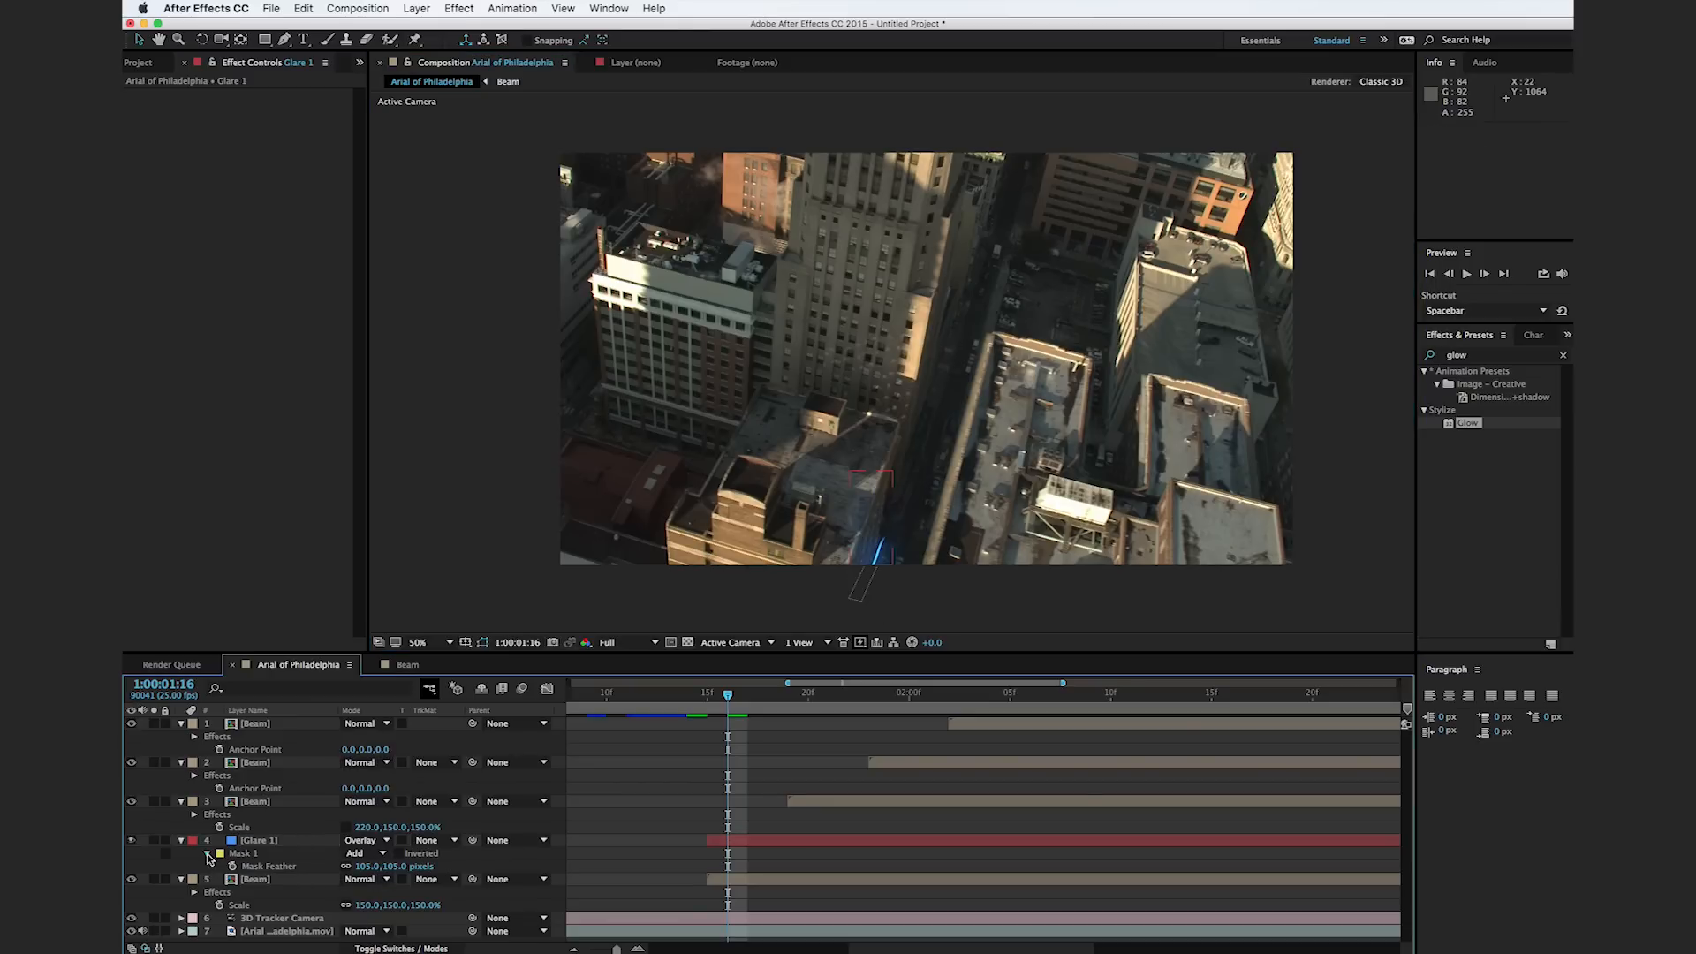
pyautogui.click(207, 854)
pyautogui.click(208, 854)
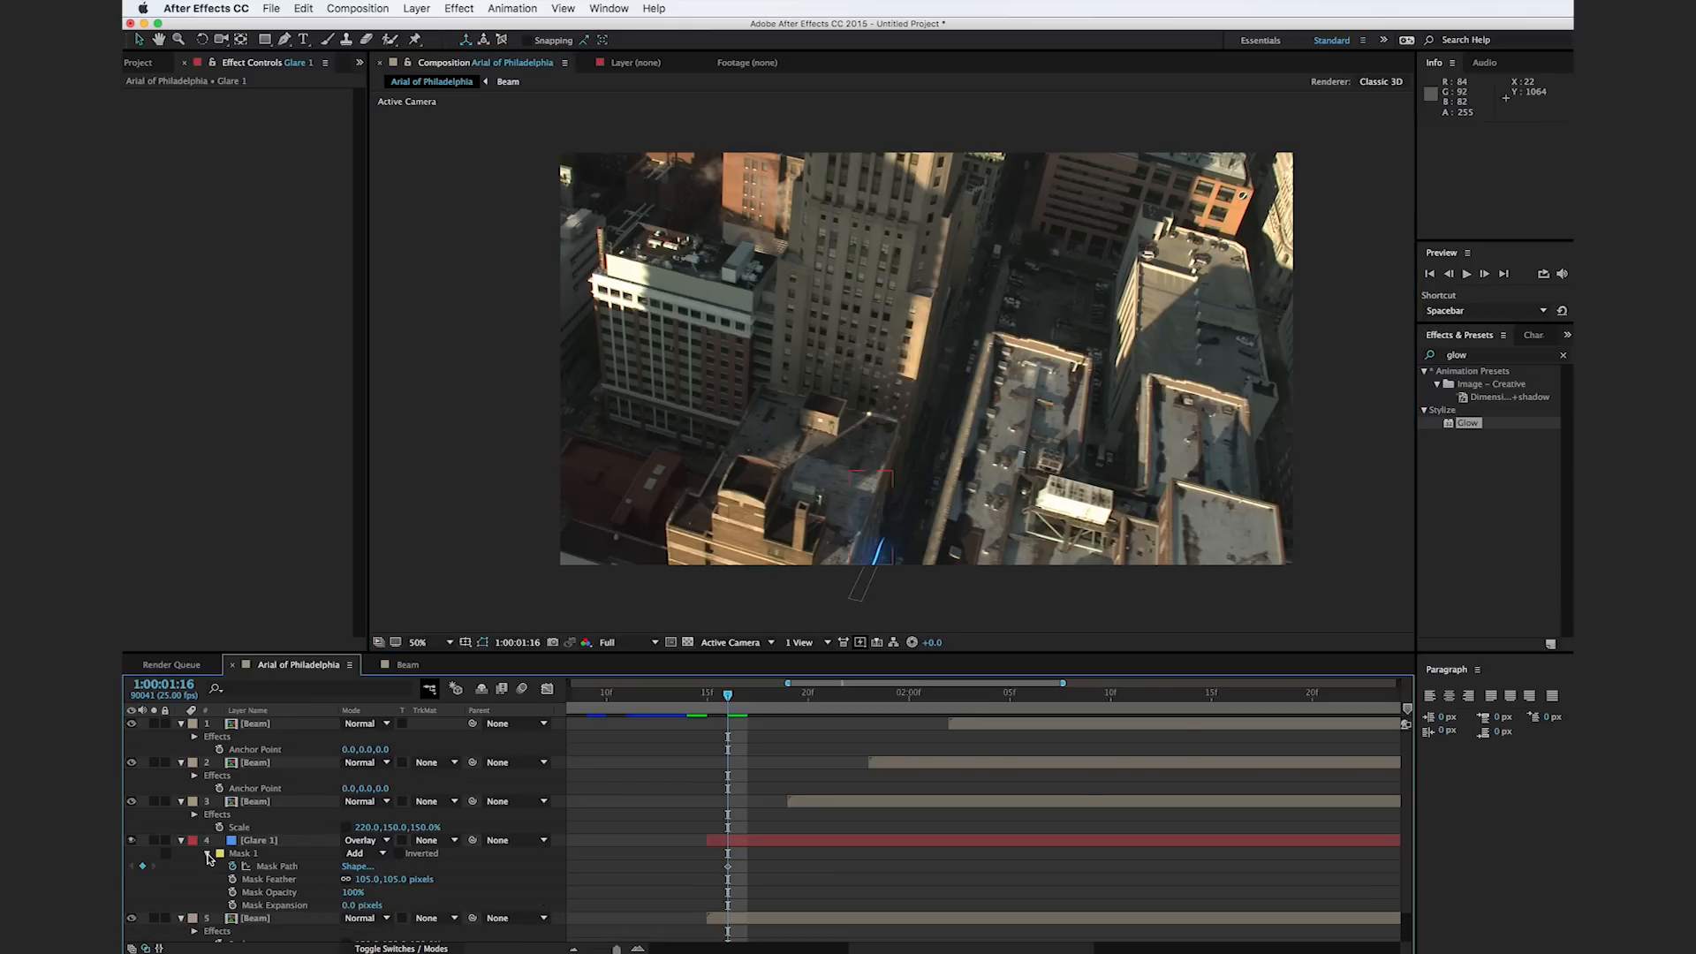
# Step: Reshape the Glare 1 mask at 1:00:01:17 and 1:00:01:18, moving its points up the street to follow the beam
pyautogui.click(746, 696)
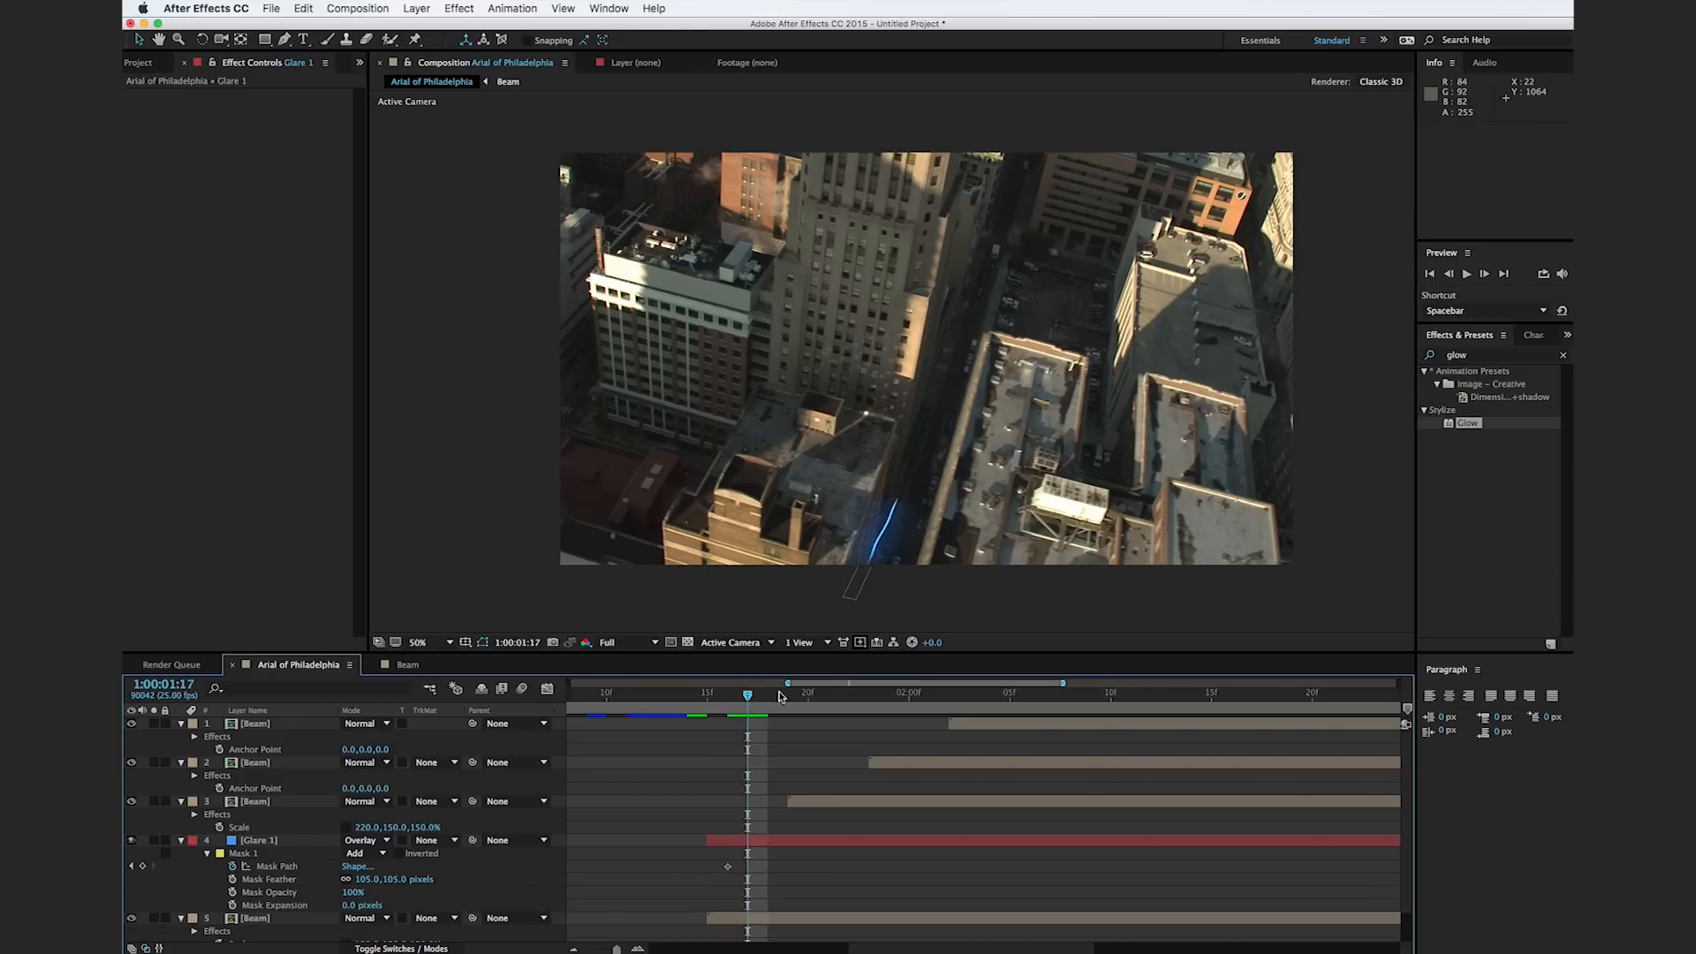
pyautogui.click(775, 840)
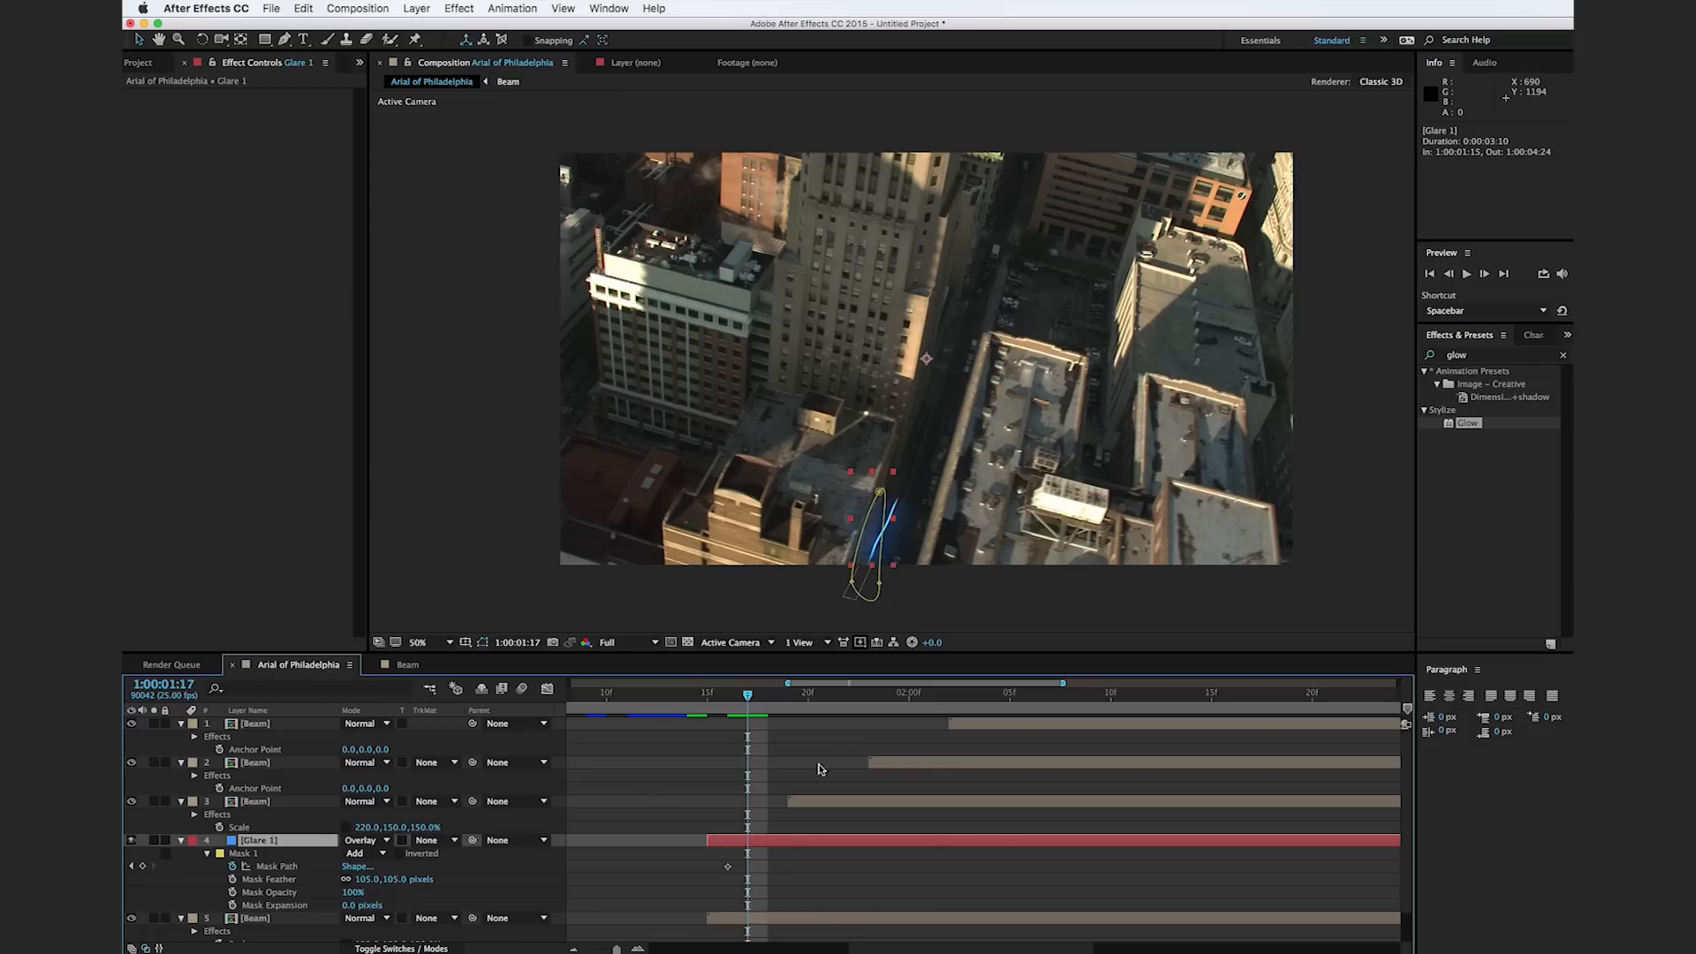
pyautogui.moveTo(878, 585)
pyautogui.mouseDown()
pyautogui.moveTo(888, 560)
pyautogui.moveTo(854, 575)
pyautogui.mouseUp()
pyautogui.moveTo(879, 492); pyautogui.dragTo(886, 470)
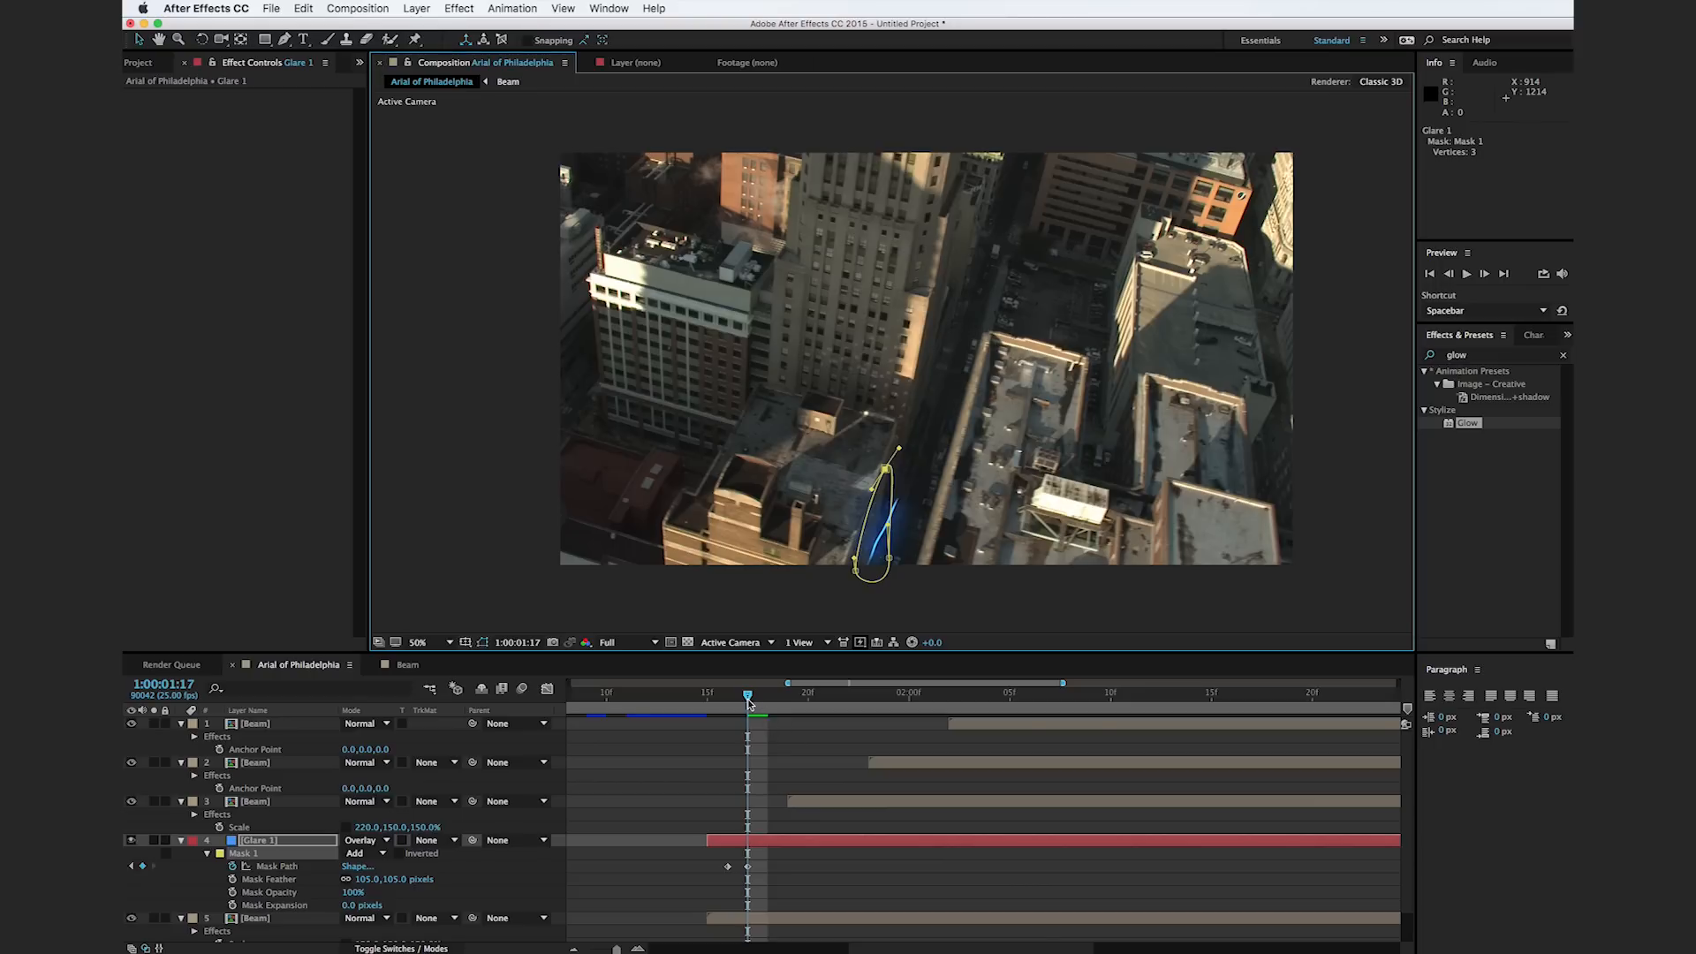
pyautogui.press('pagedown')
pyautogui.moveTo(885, 469); pyautogui.dragTo(901, 416)
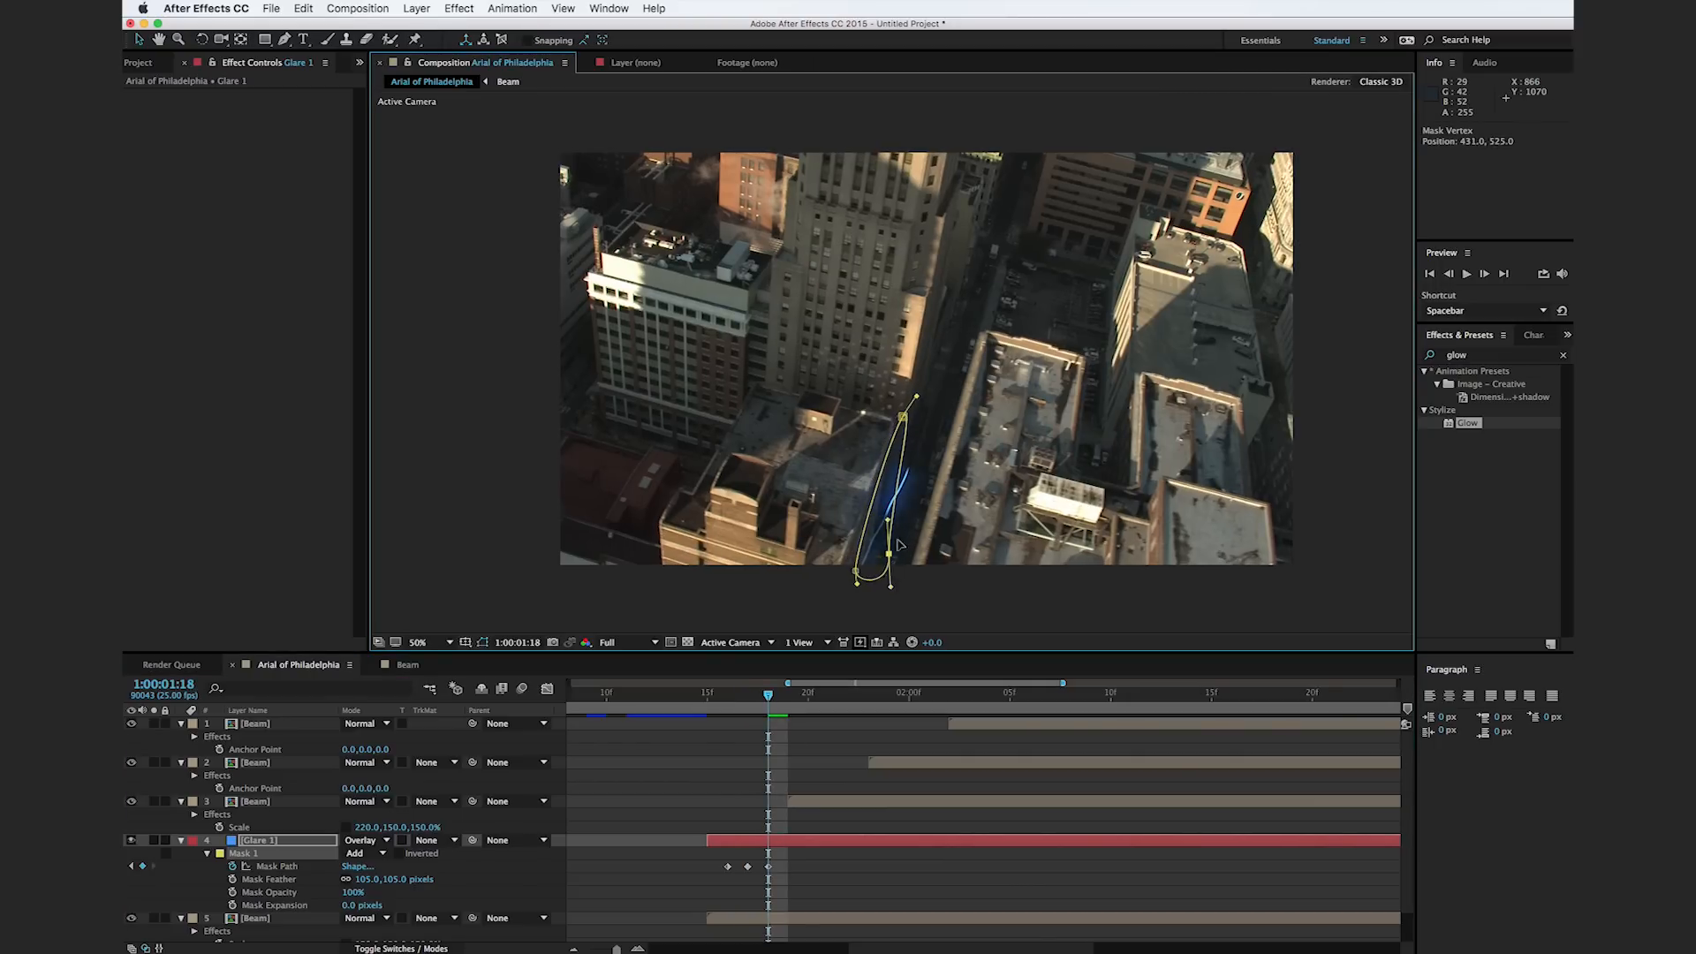
pyautogui.moveTo(855, 570); pyautogui.dragTo(859, 527)
# Step: At 1:00:01:19, widen the Glare 1 mask toward the street's far side and raise its lower point around the beam
pyautogui.moveTo(774, 702); pyautogui.dragTo(788, 702)
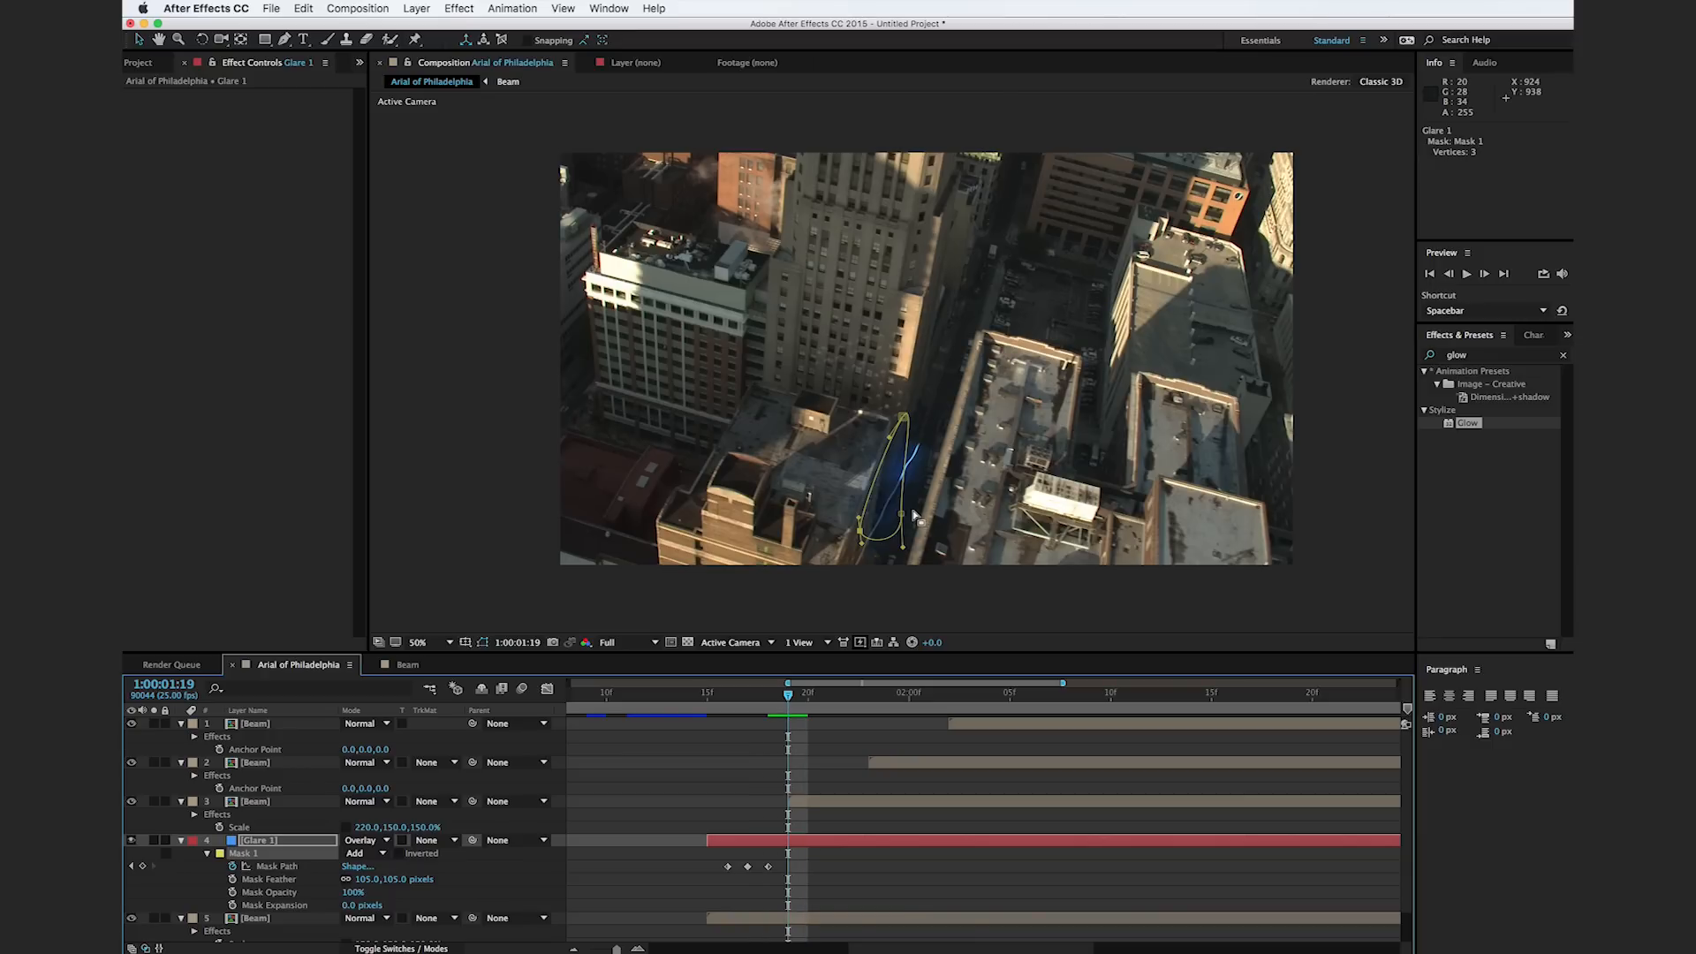
pyautogui.moveTo(901, 513); pyautogui.dragTo(923, 459)
pyautogui.scroll(1, 912, 448)
pyautogui.scroll(3, 912, 449)
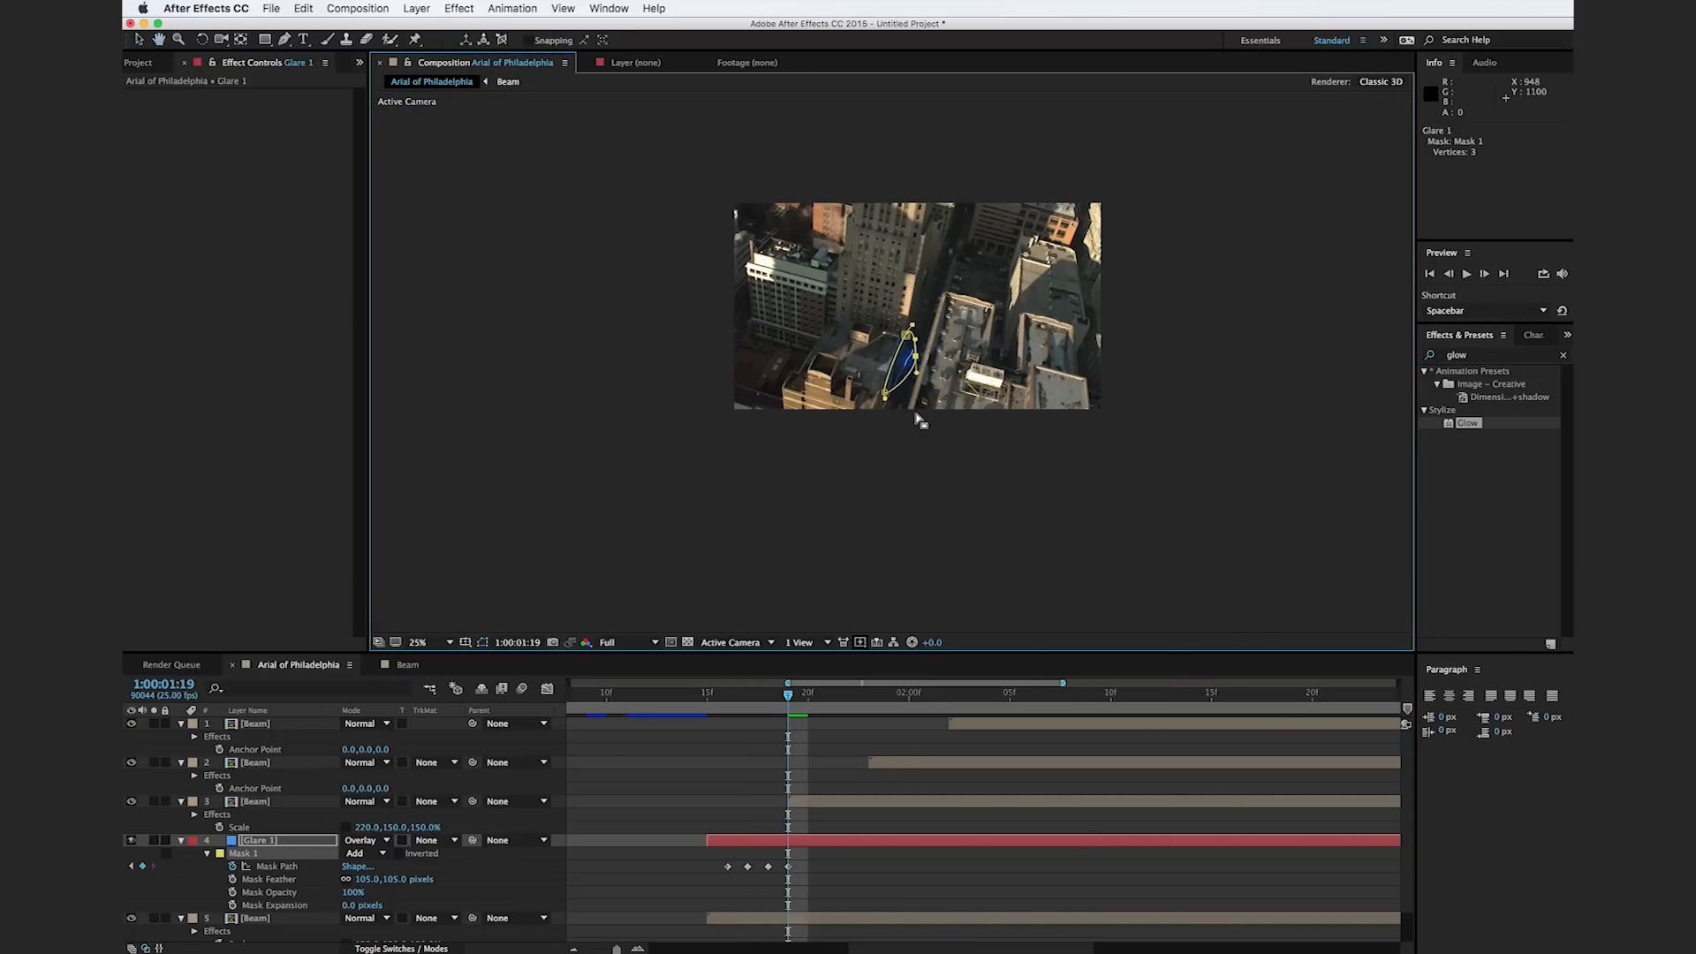
pyautogui.scroll(-3, 919, 422)
pyautogui.moveTo(852, 512); pyautogui.dragTo(858, 454)
# Step: Shrink the Glare 1 mask at 1:00:01:20 to a compact oval around the beam's tip and nudge it at 1:00:01:21
pyautogui.moveTo(790, 702); pyautogui.dragTo(808, 694)
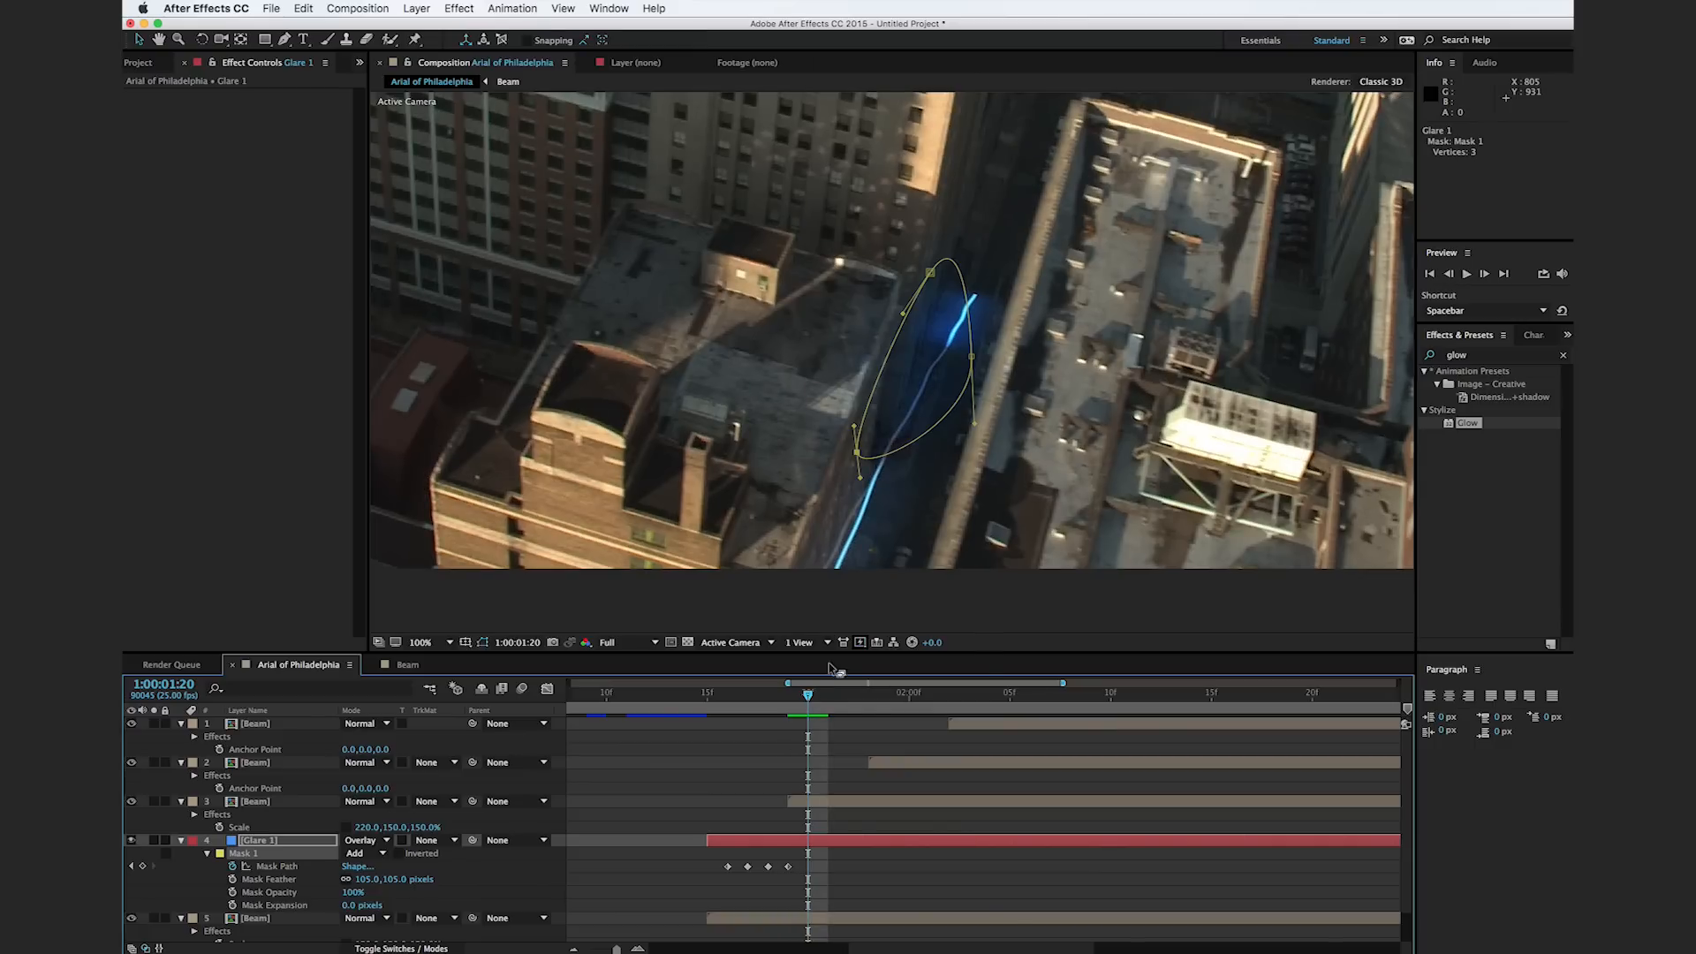
pyautogui.moveTo(971, 357); pyautogui.dragTo(993, 306)
pyautogui.moveTo(857, 455); pyautogui.dragTo(927, 372)
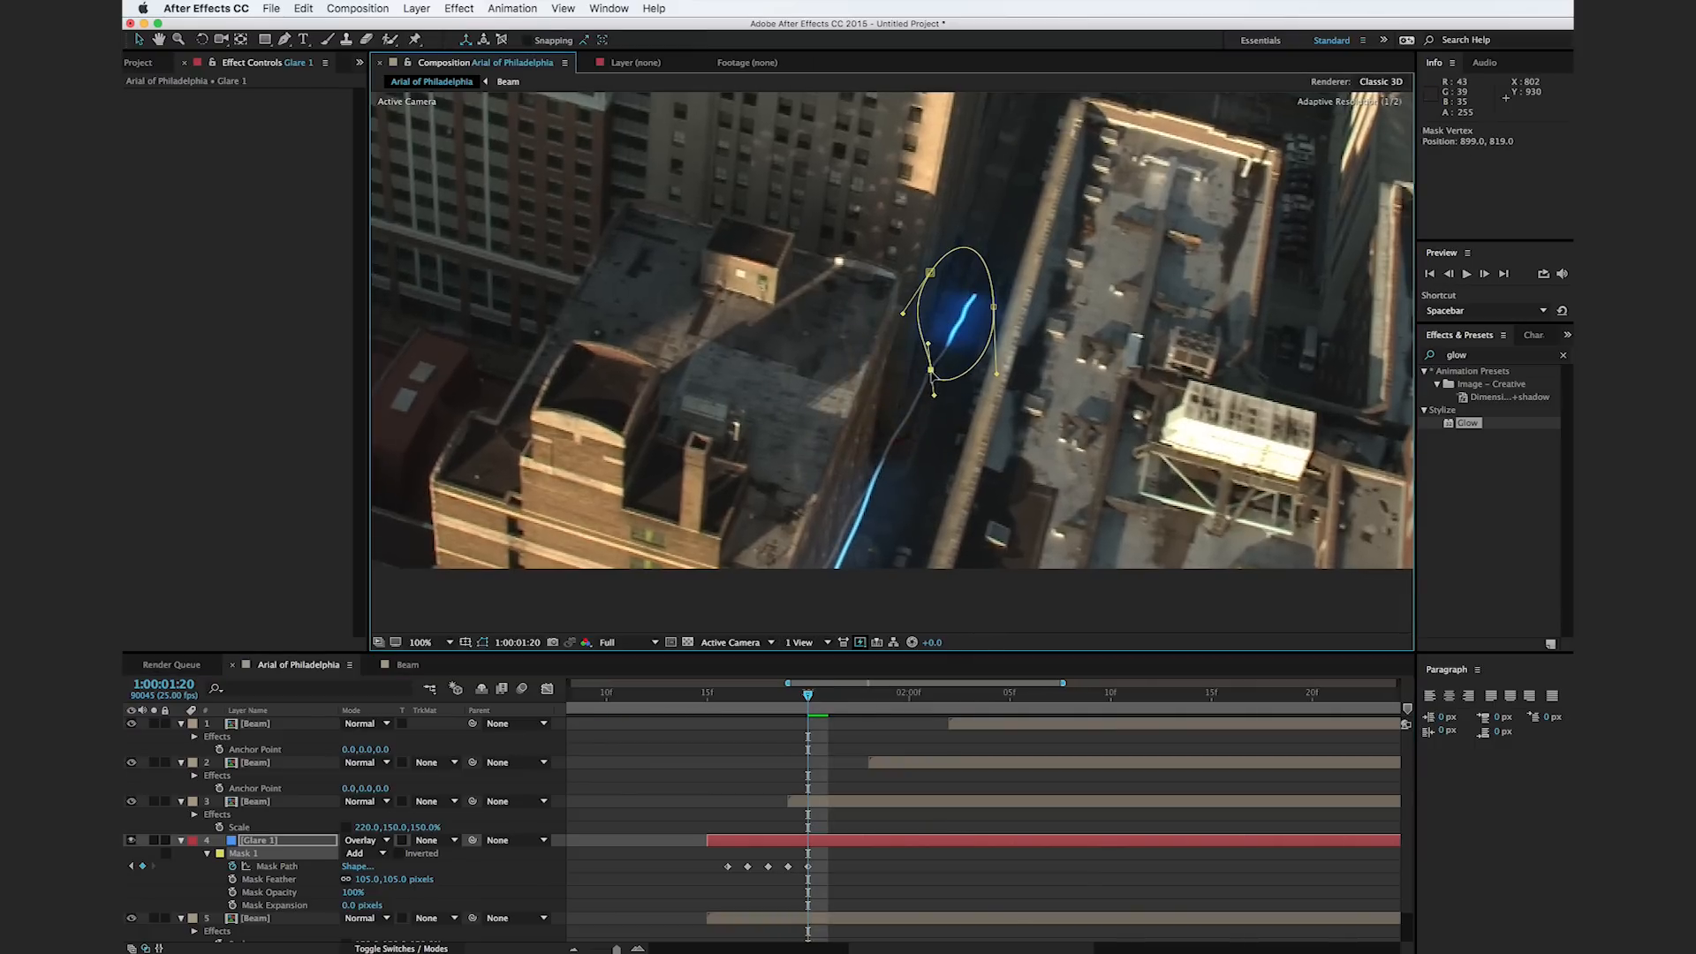
pyautogui.click(994, 306)
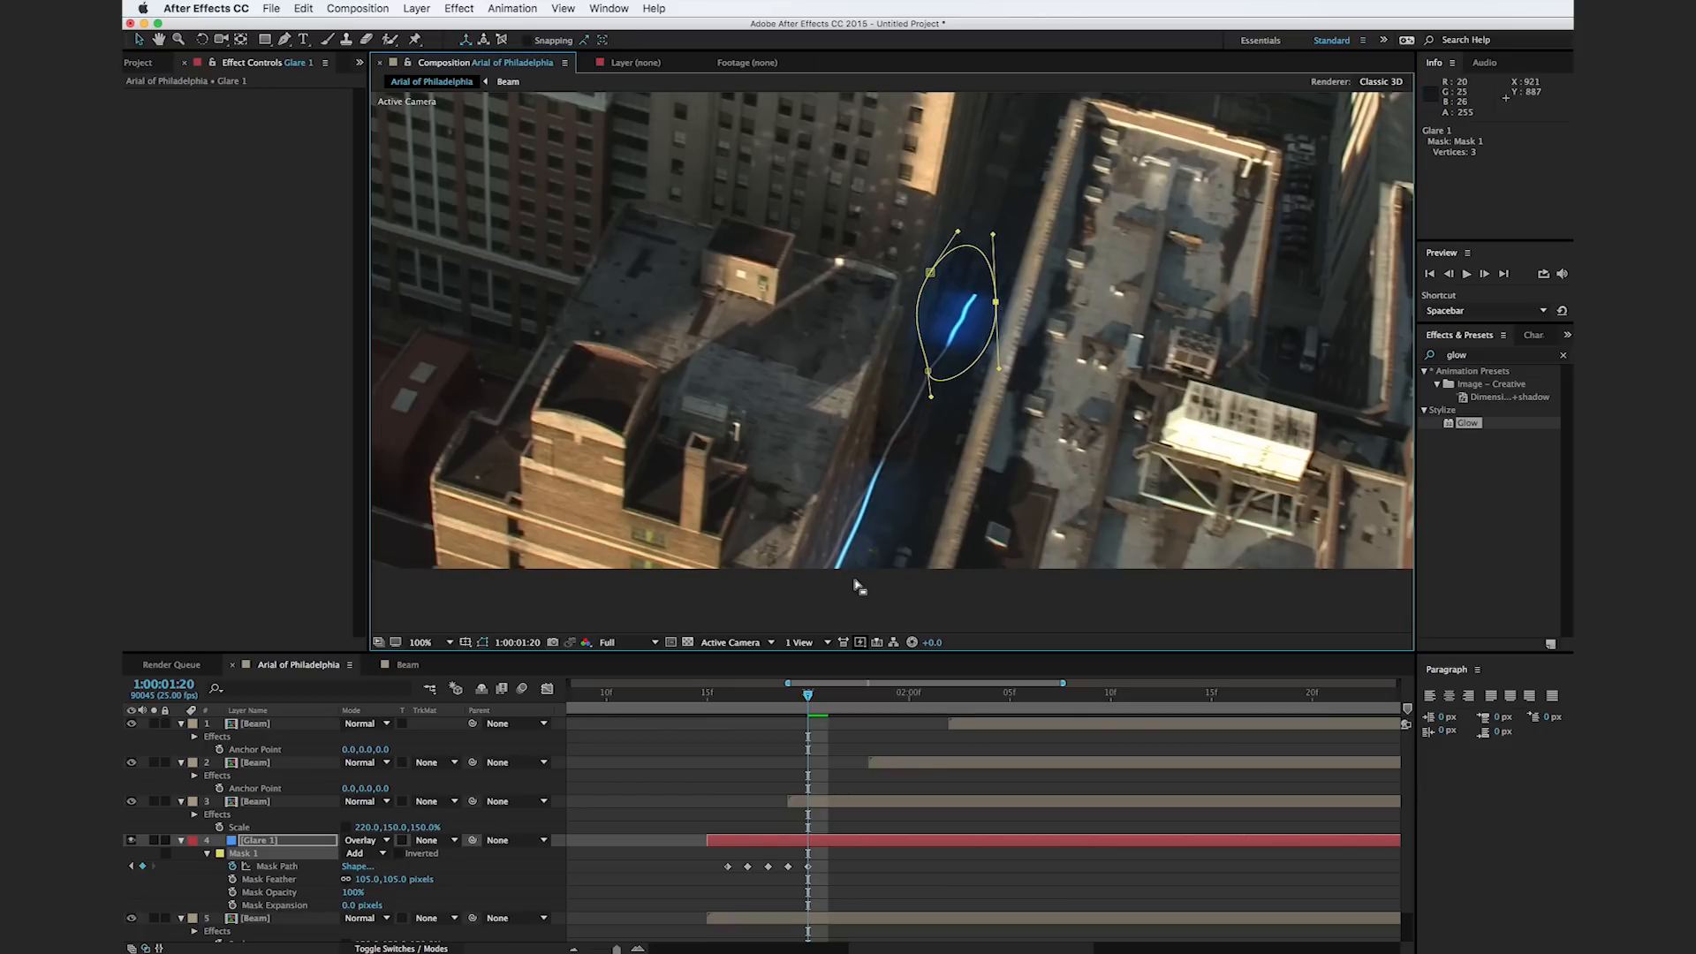
pyautogui.moveTo(813, 697); pyautogui.dragTo(831, 700)
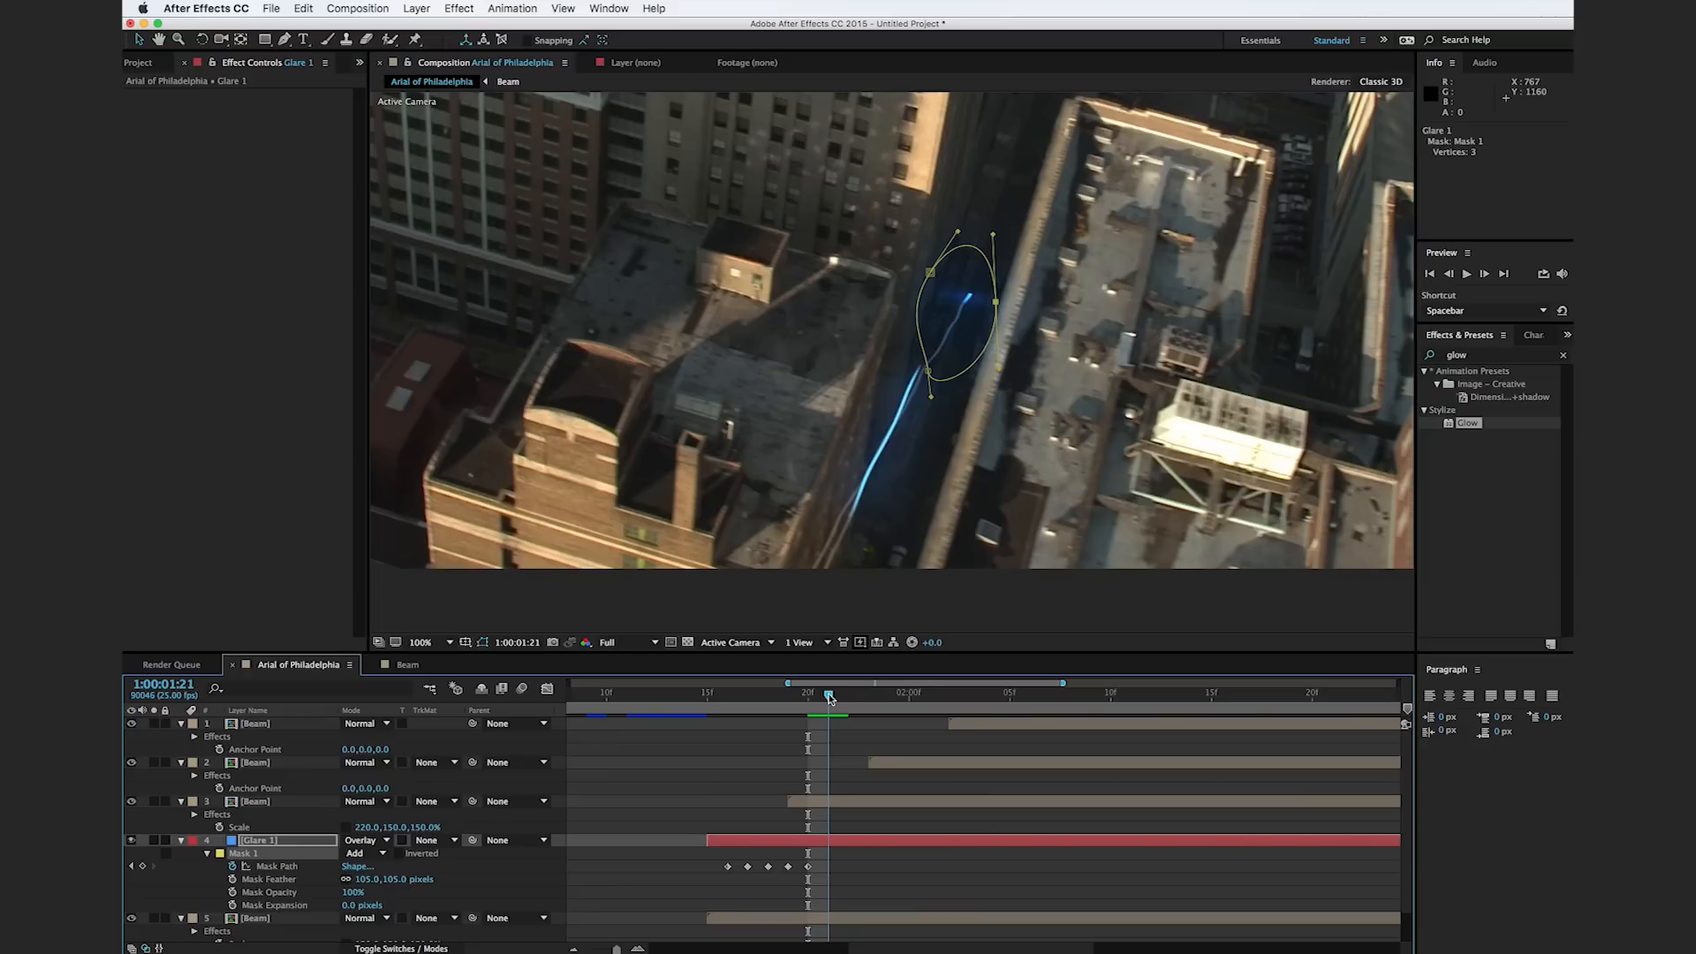
pyautogui.moveTo(992, 304); pyautogui.dragTo(900, 315)
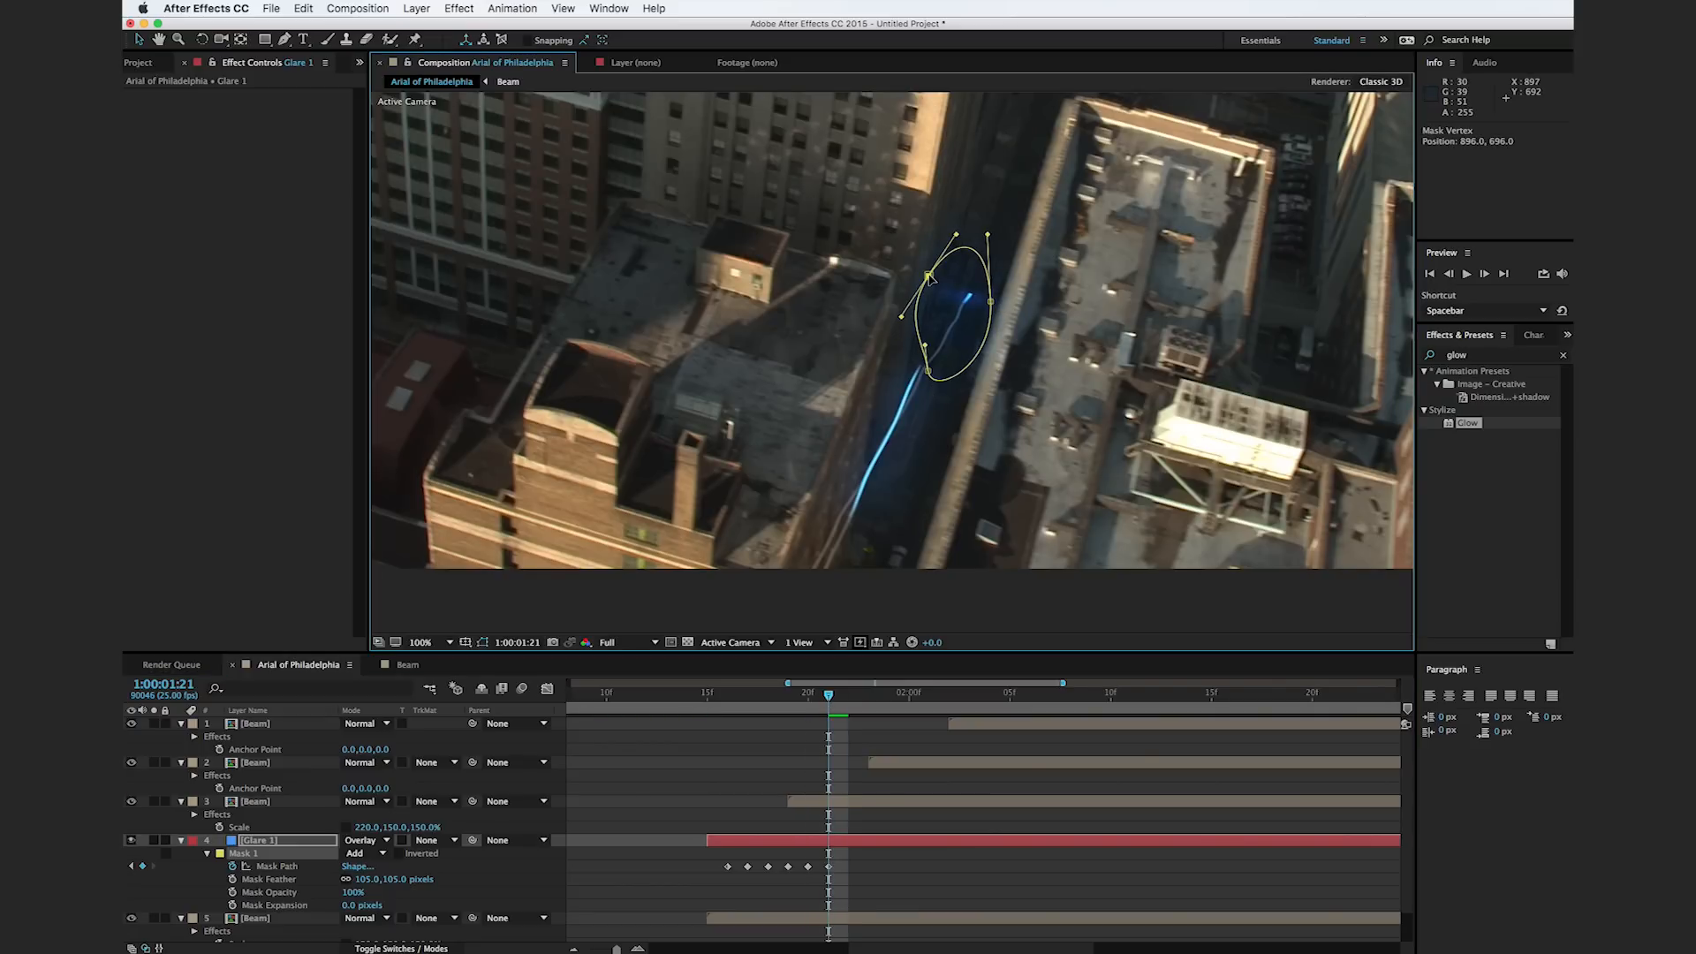
# Step: Split Glare 1 at 1:00:01:21, delete the later part, extend its end by one frame, and scrub through the glare animation
pyautogui.click(845, 843)
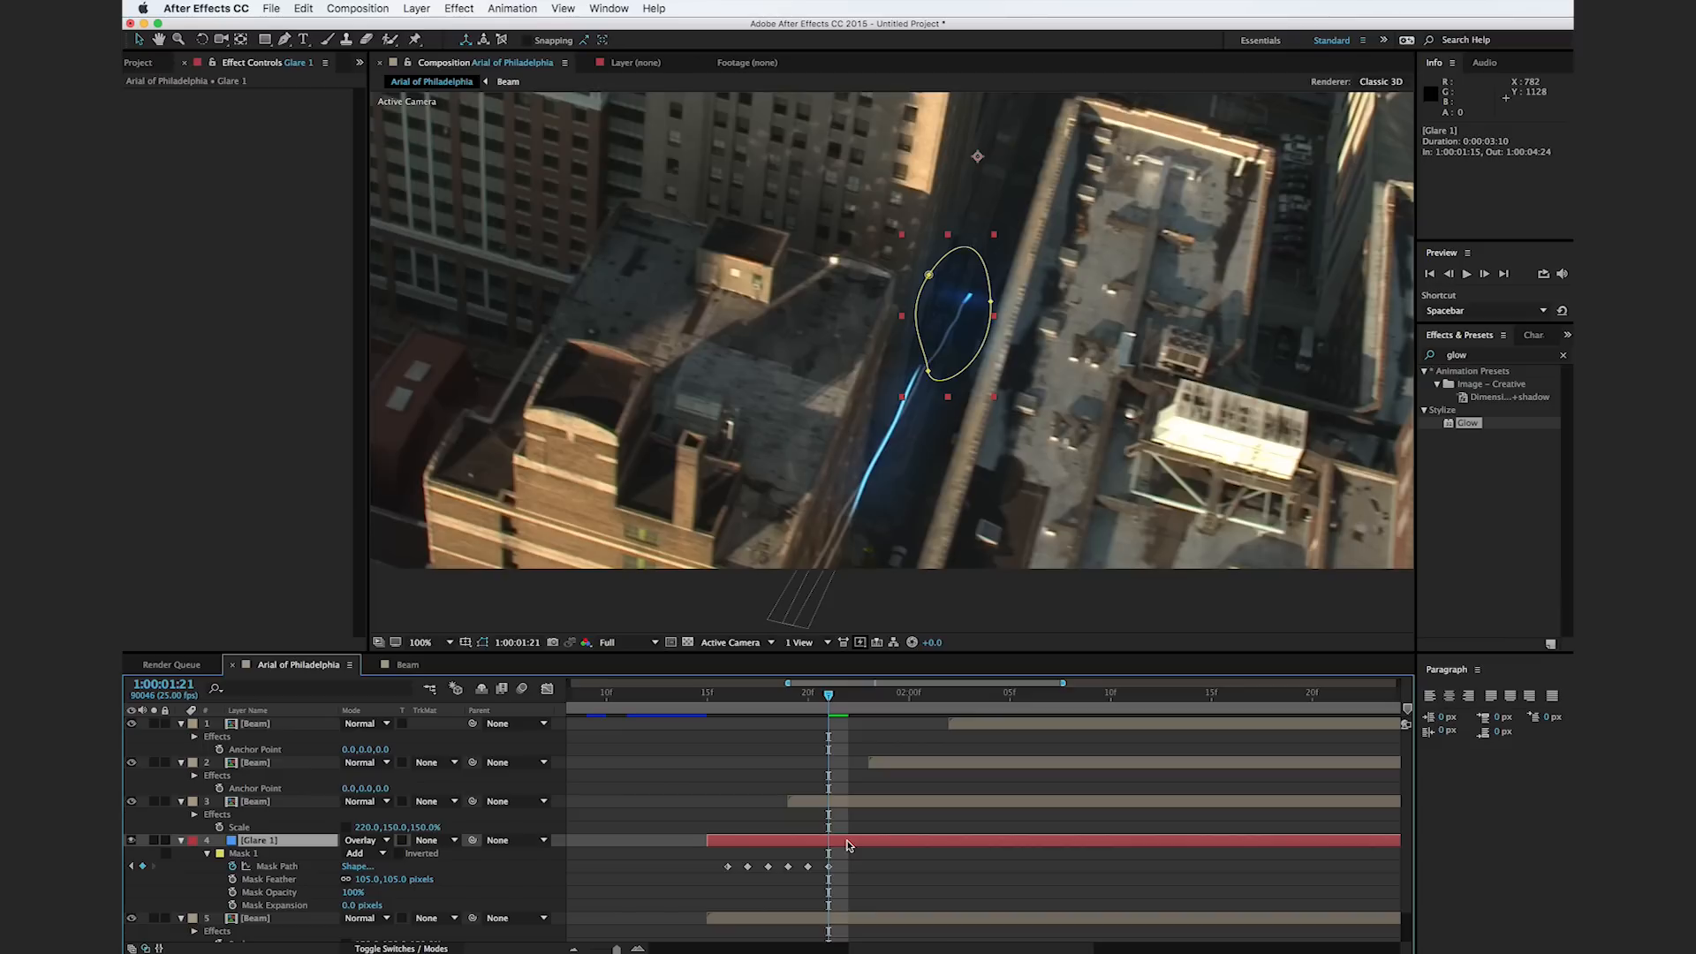
pyautogui.press('super+shift+d')
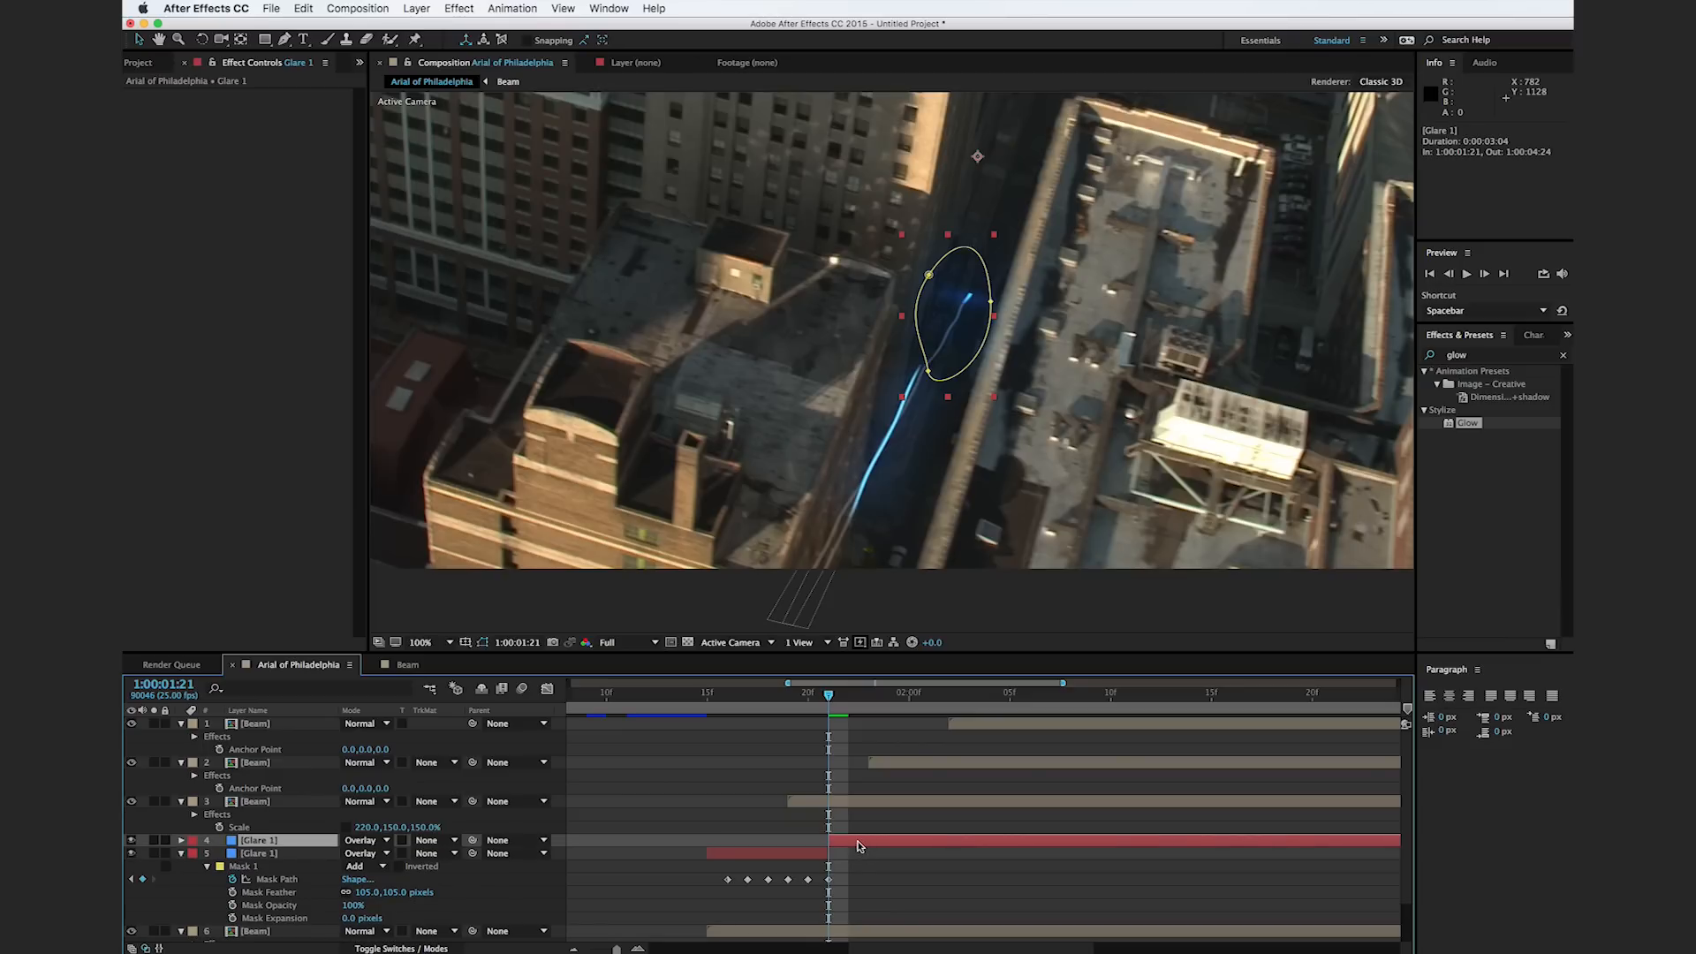
pyautogui.press('Delete')
pyautogui.click(826, 842)
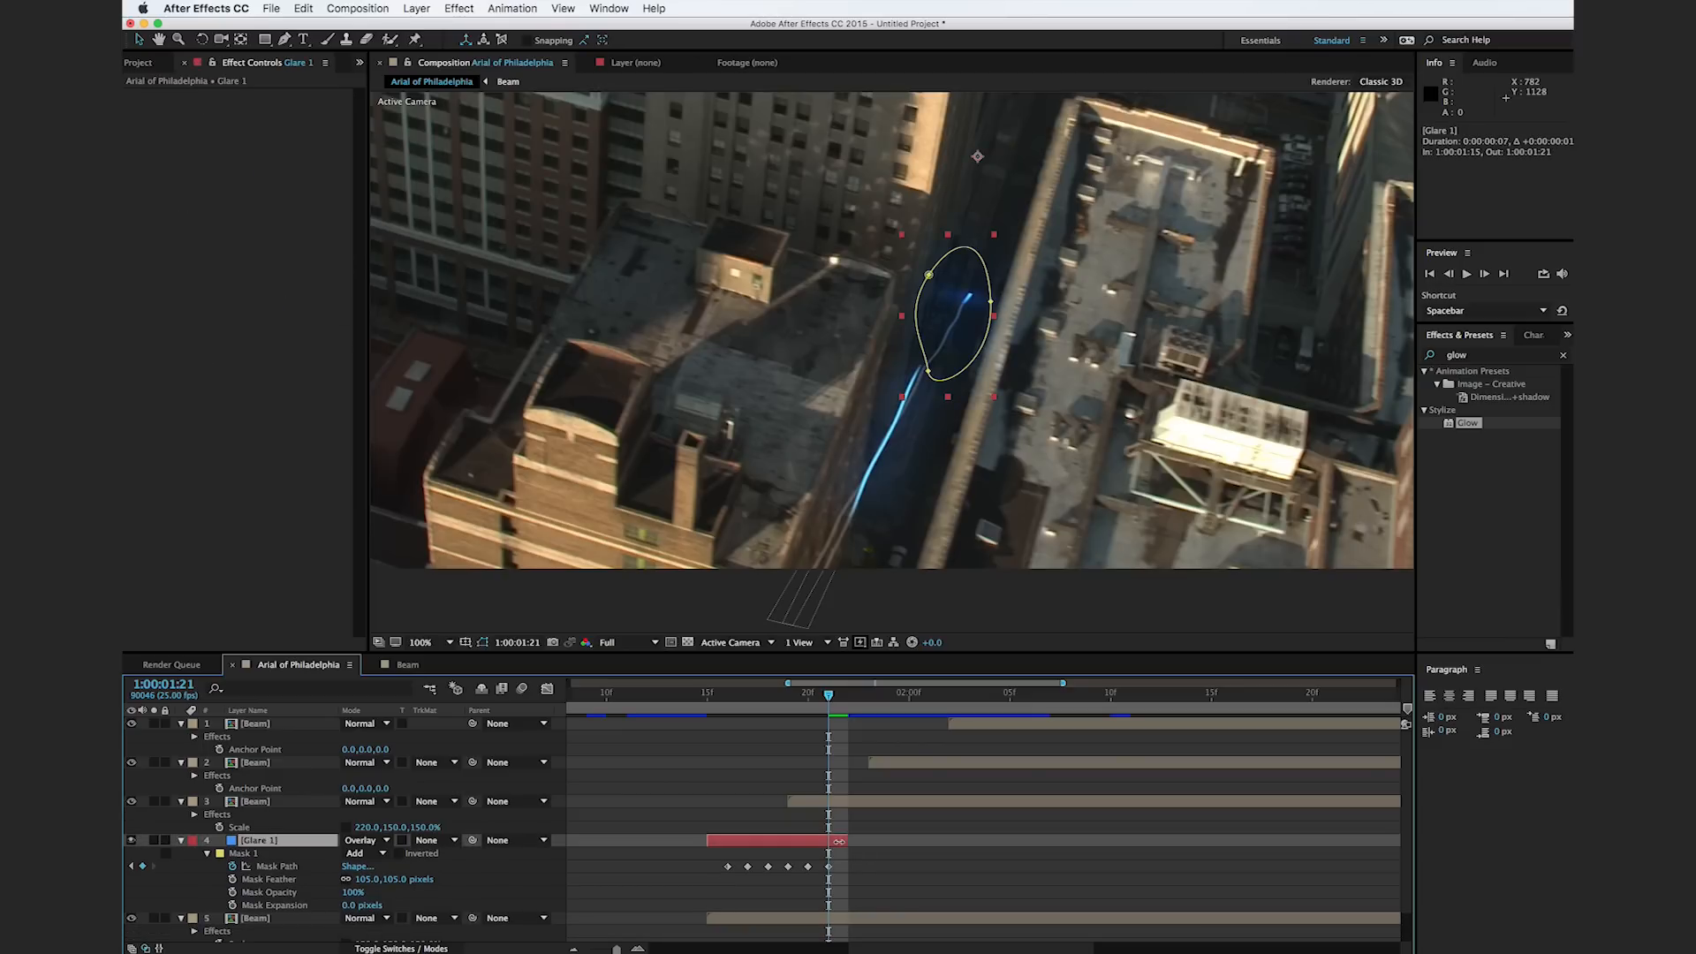
pyautogui.moveTo(729, 701); pyautogui.dragTo(780, 707)
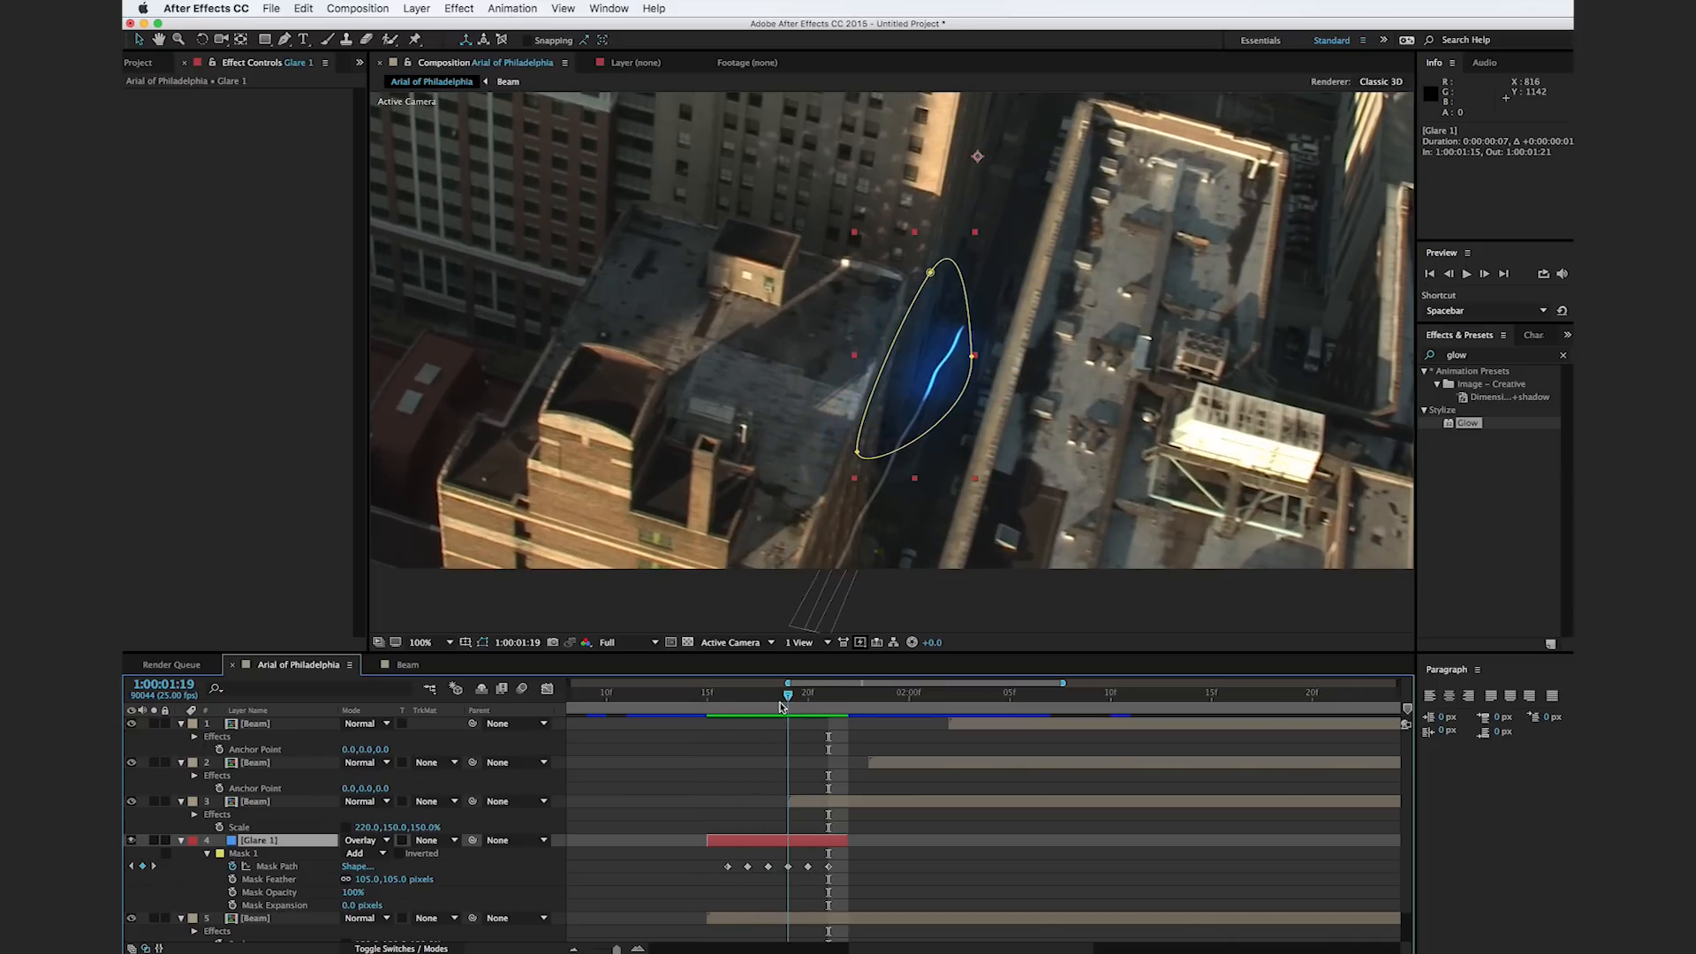
pyautogui.press('pageup')
pyautogui.click(961, 621)
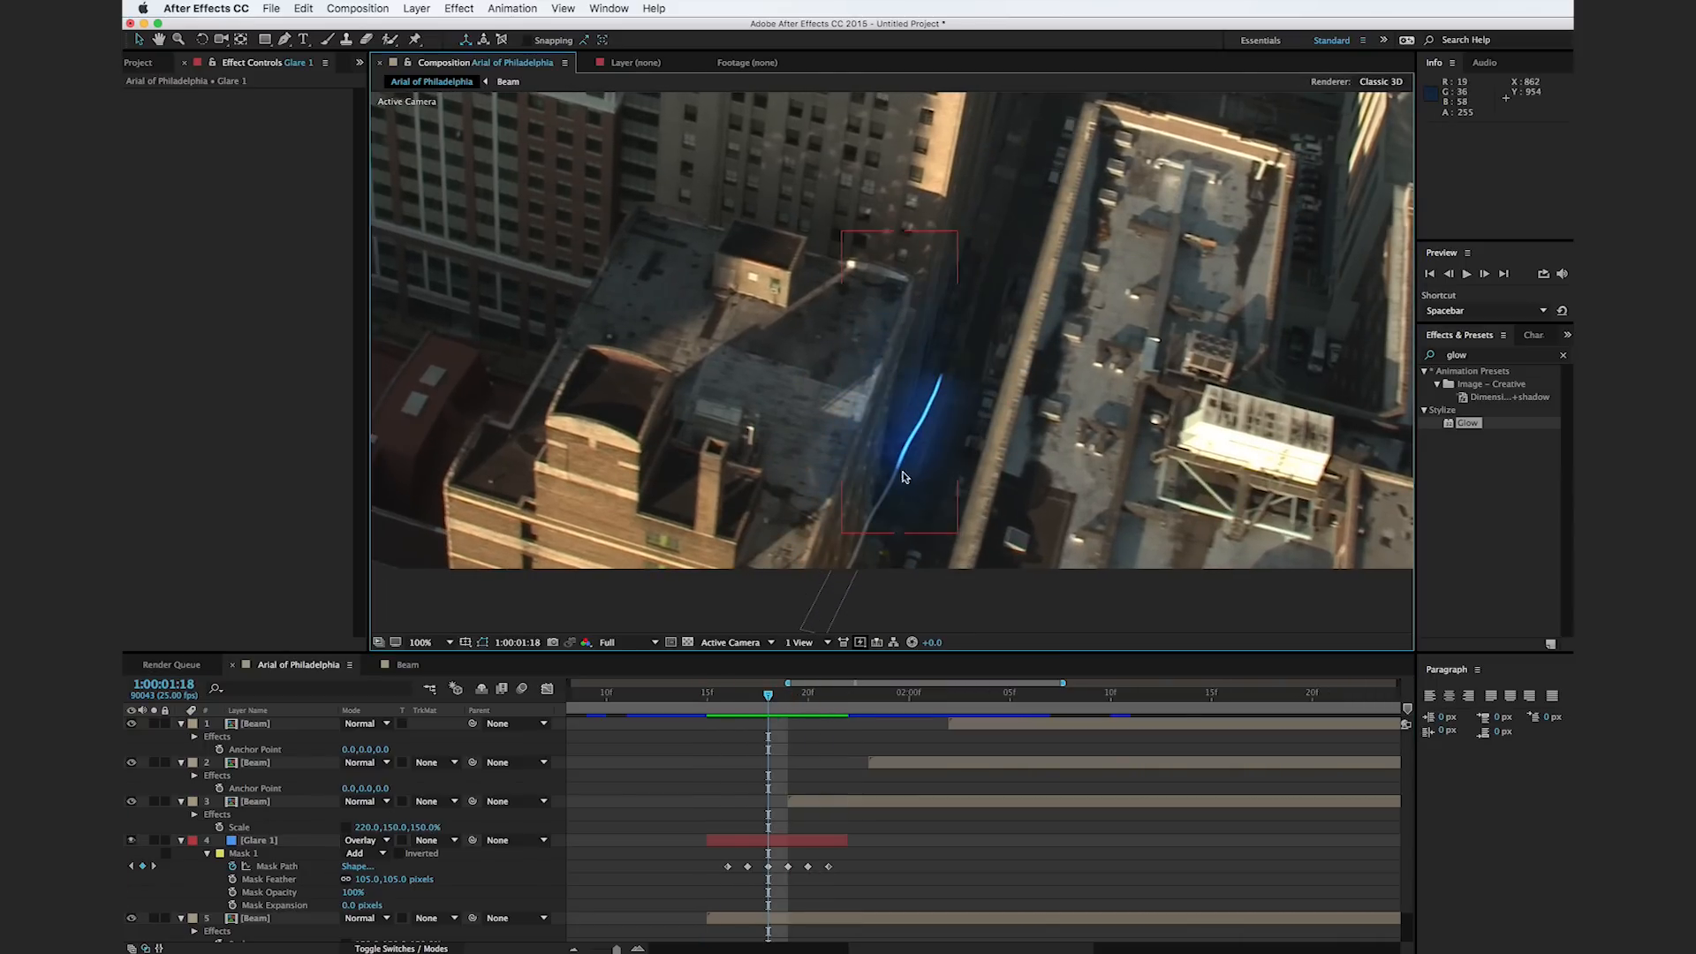
pyautogui.moveTo(687, 706); pyautogui.dragTo(730, 764)
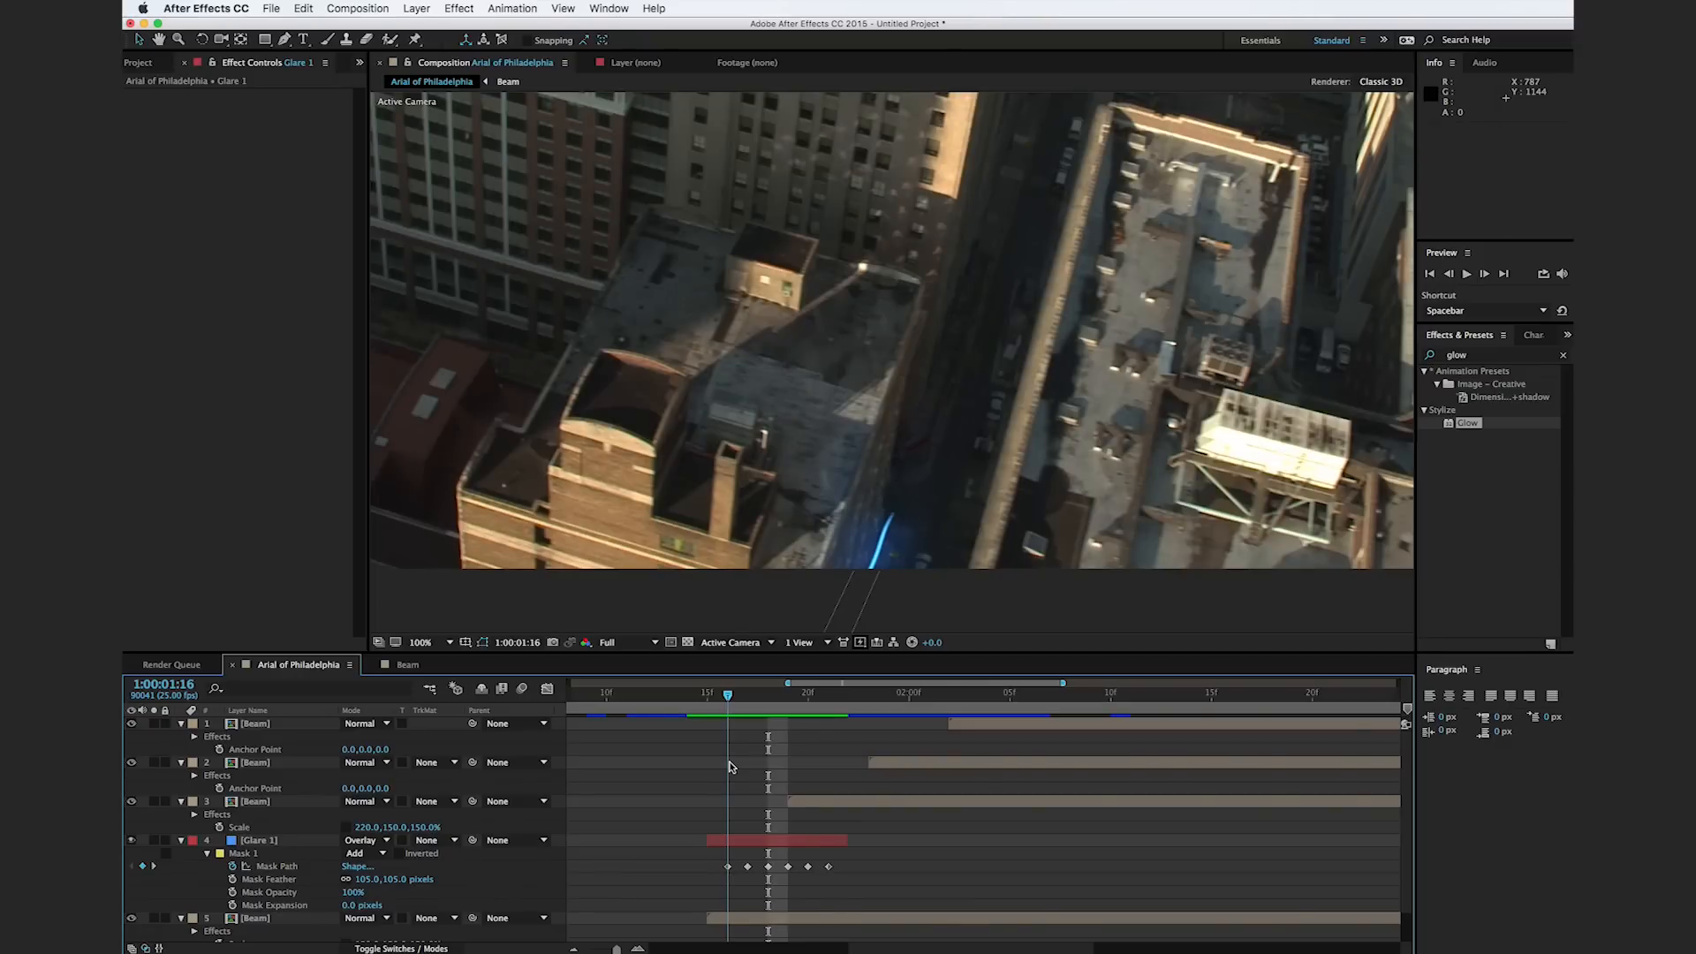
pyautogui.moveTo(729, 766); pyautogui.dragTo(768, 770)
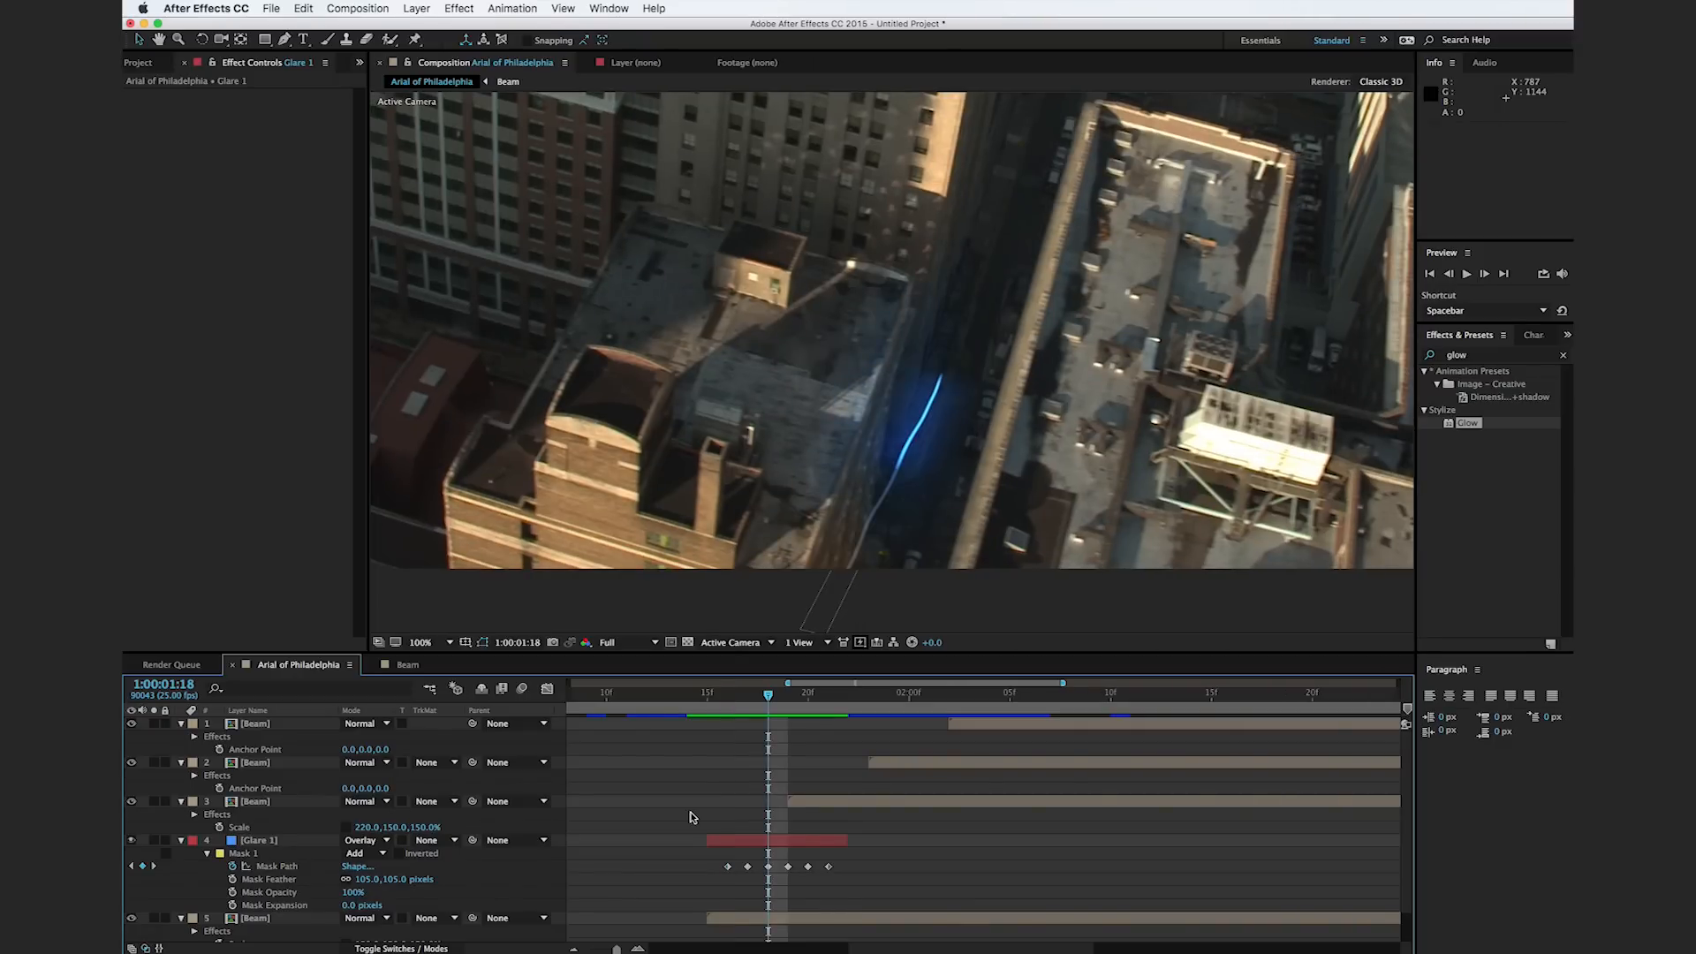
# Step: Duplicate Glare 1, place the copy above the second beam's layer, and shift it to start at 1:00:01:19
pyautogui.click(303, 846)
pyautogui.hotkey('ctrl', 'd')
pyautogui.moveTo(300, 845); pyautogui.dragTo(294, 791)
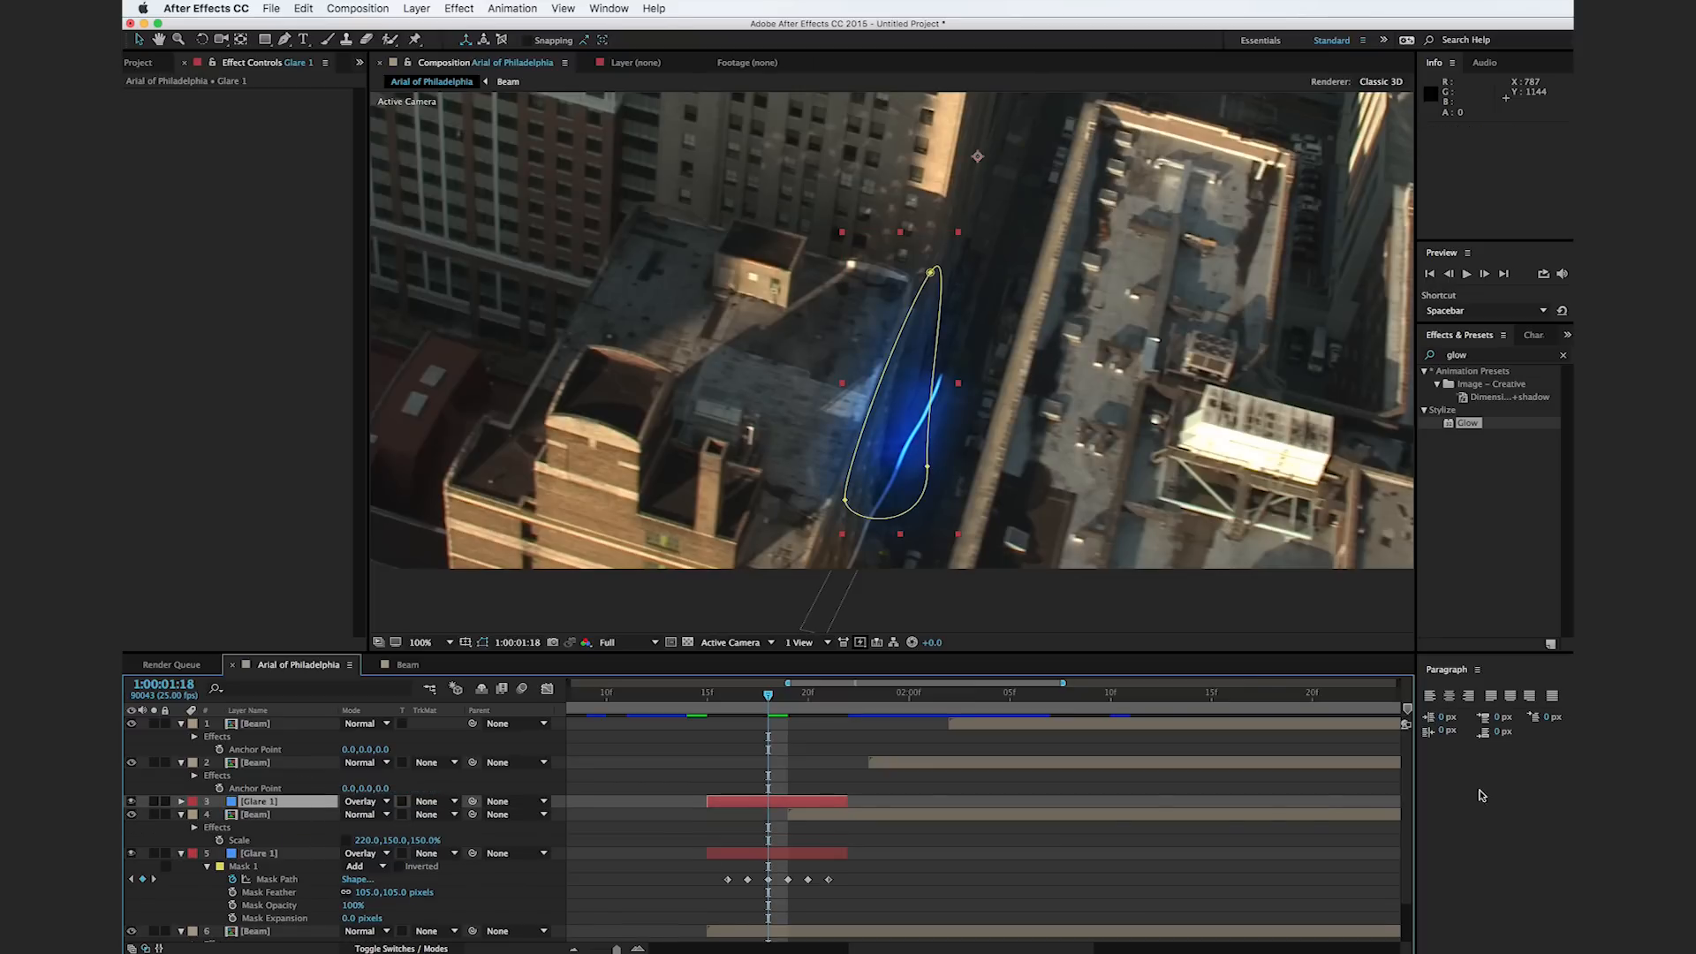
pyautogui.moveTo(814, 804); pyautogui.dragTo(890, 802)
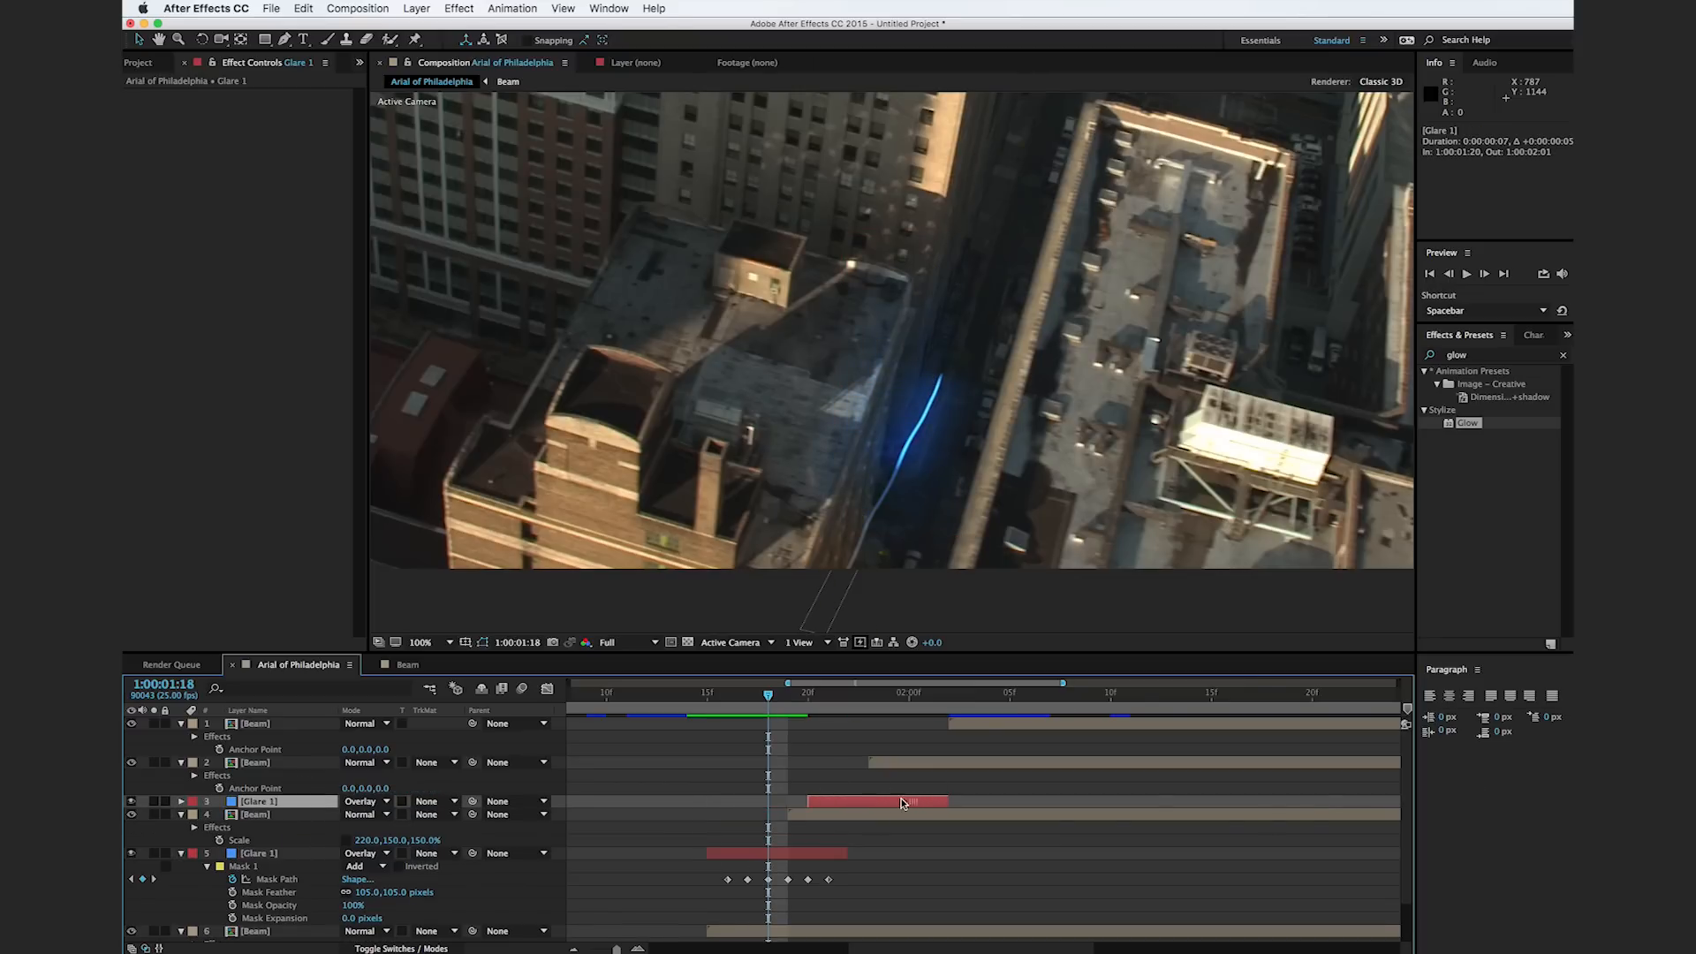
pyautogui.click(798, 706)
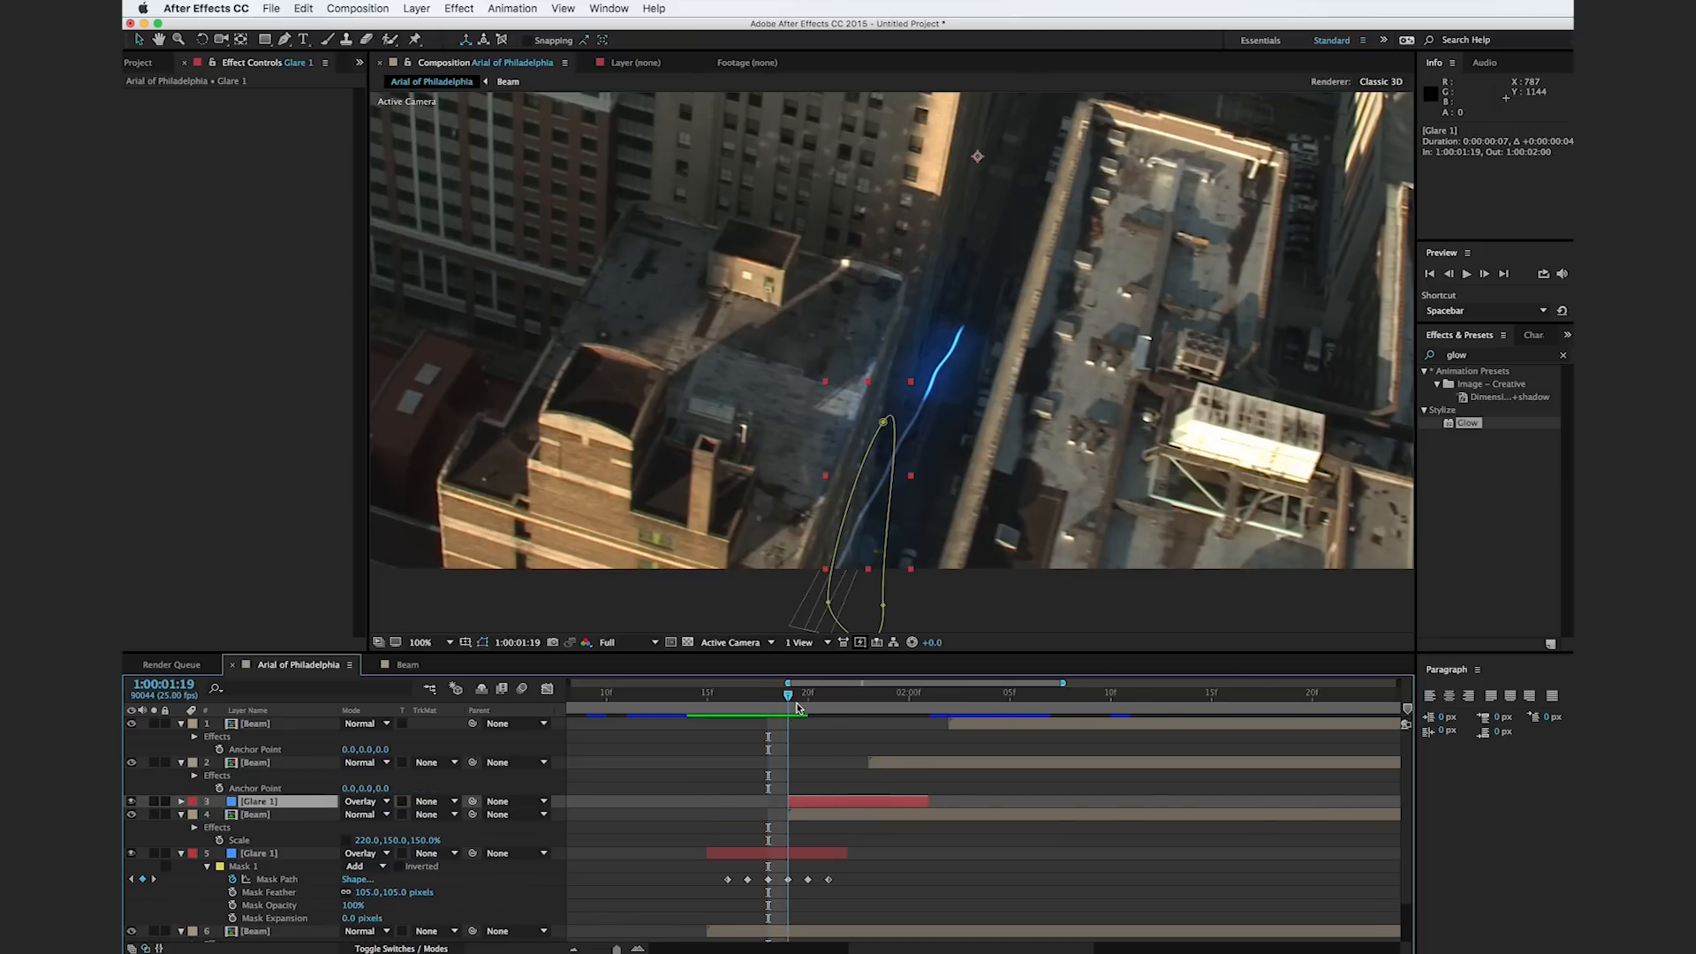
# Step: Widen the second glare's mask around the incoming beam at 1:00:01:20 and adjust its lower point at 1:00:01:21
pyautogui.click(811, 718)
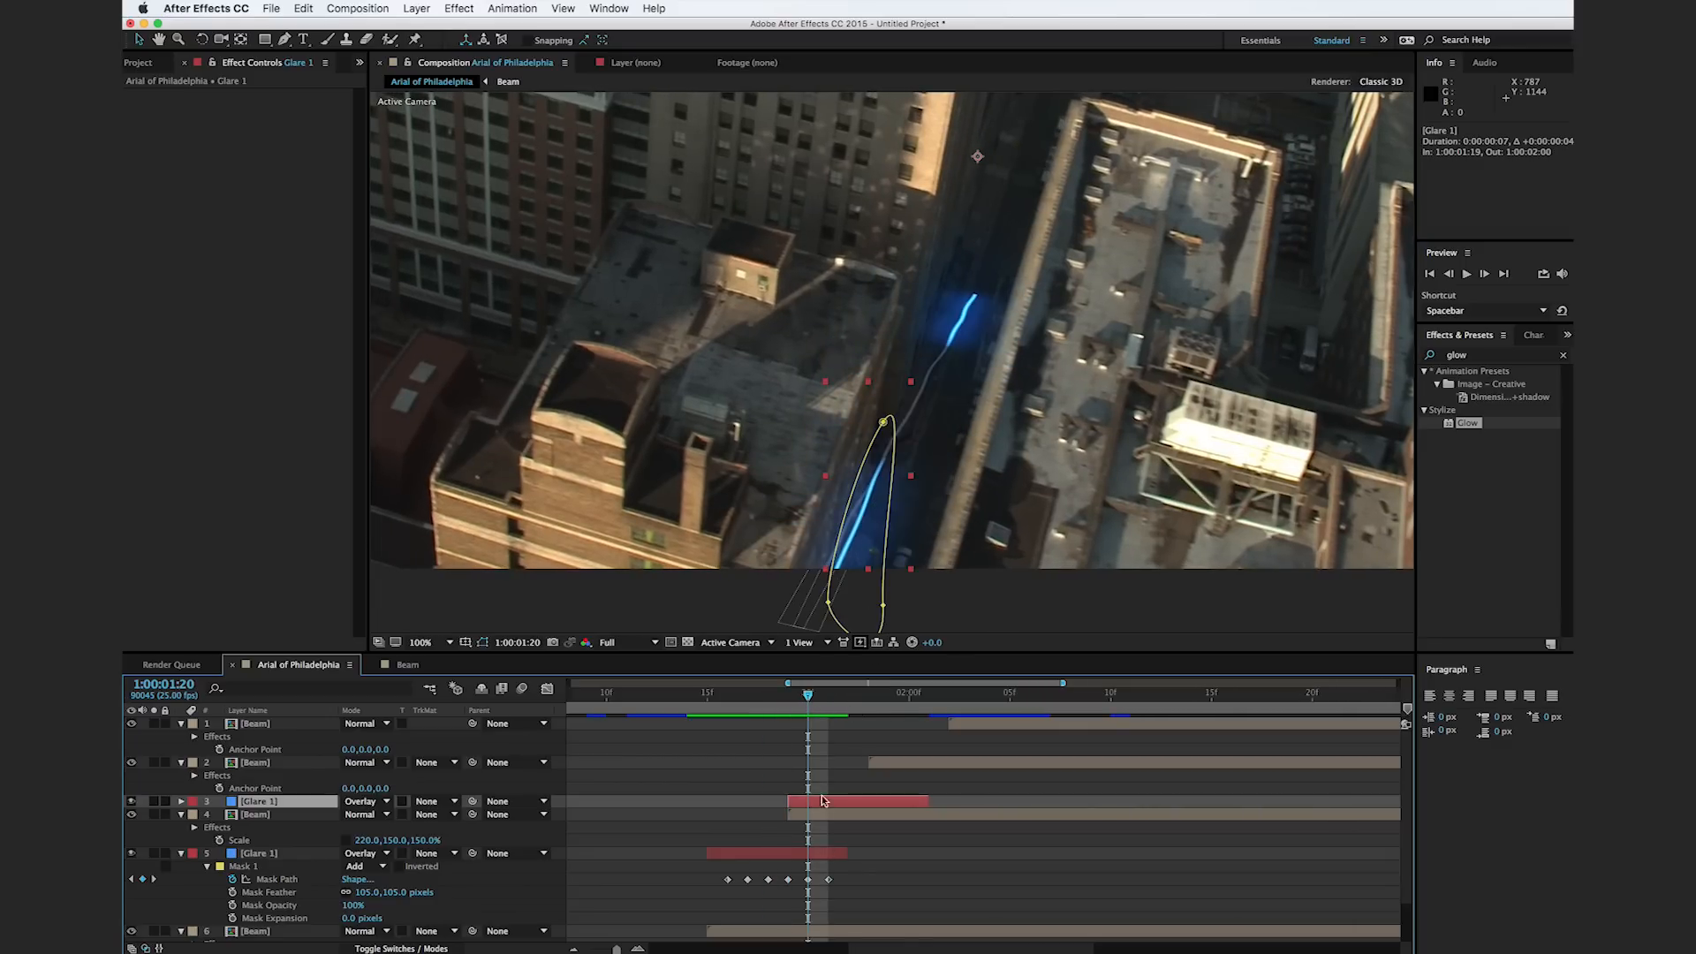
pyautogui.moveTo(828, 602); pyautogui.dragTo(790, 599)
pyautogui.moveTo(883, 422)
pyautogui.mouseDown()
pyautogui.moveTo(852, 425)
pyautogui.moveTo(868, 428)
pyautogui.mouseUp()
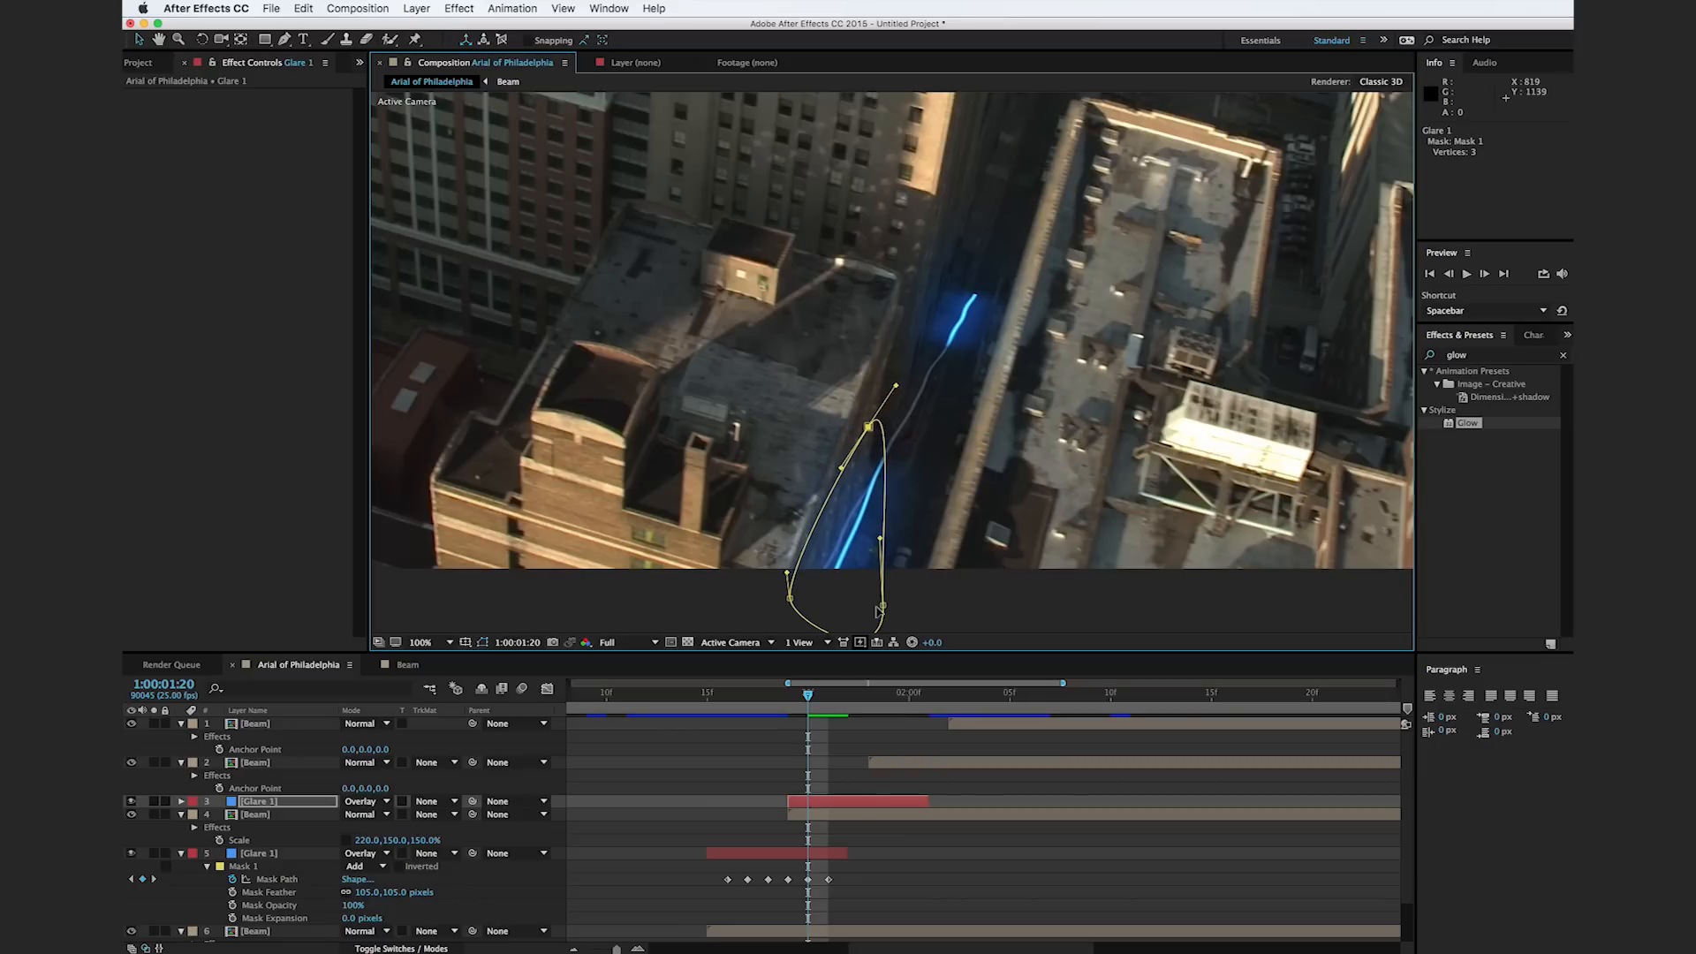
pyautogui.moveTo(883, 606); pyautogui.dragTo(903, 604)
pyautogui.moveTo(808, 702); pyautogui.dragTo(822, 704)
pyautogui.moveTo(902, 554); pyautogui.dragTo(929, 472)
pyautogui.press('super+z')
pyautogui.moveTo(834, 584); pyautogui.dragTo(811, 545)
# Step: Move the second glare's mask points up the street at 1:00:01:22 and 1:00:01:23 to surround the beam
pyautogui.click(854, 694)
pyautogui.moveTo(894, 375); pyautogui.dragTo(935, 245)
pyautogui.moveTo(926, 465); pyautogui.dragTo(927, 413)
pyautogui.moveTo(839, 500); pyautogui.dragTo(835, 395)
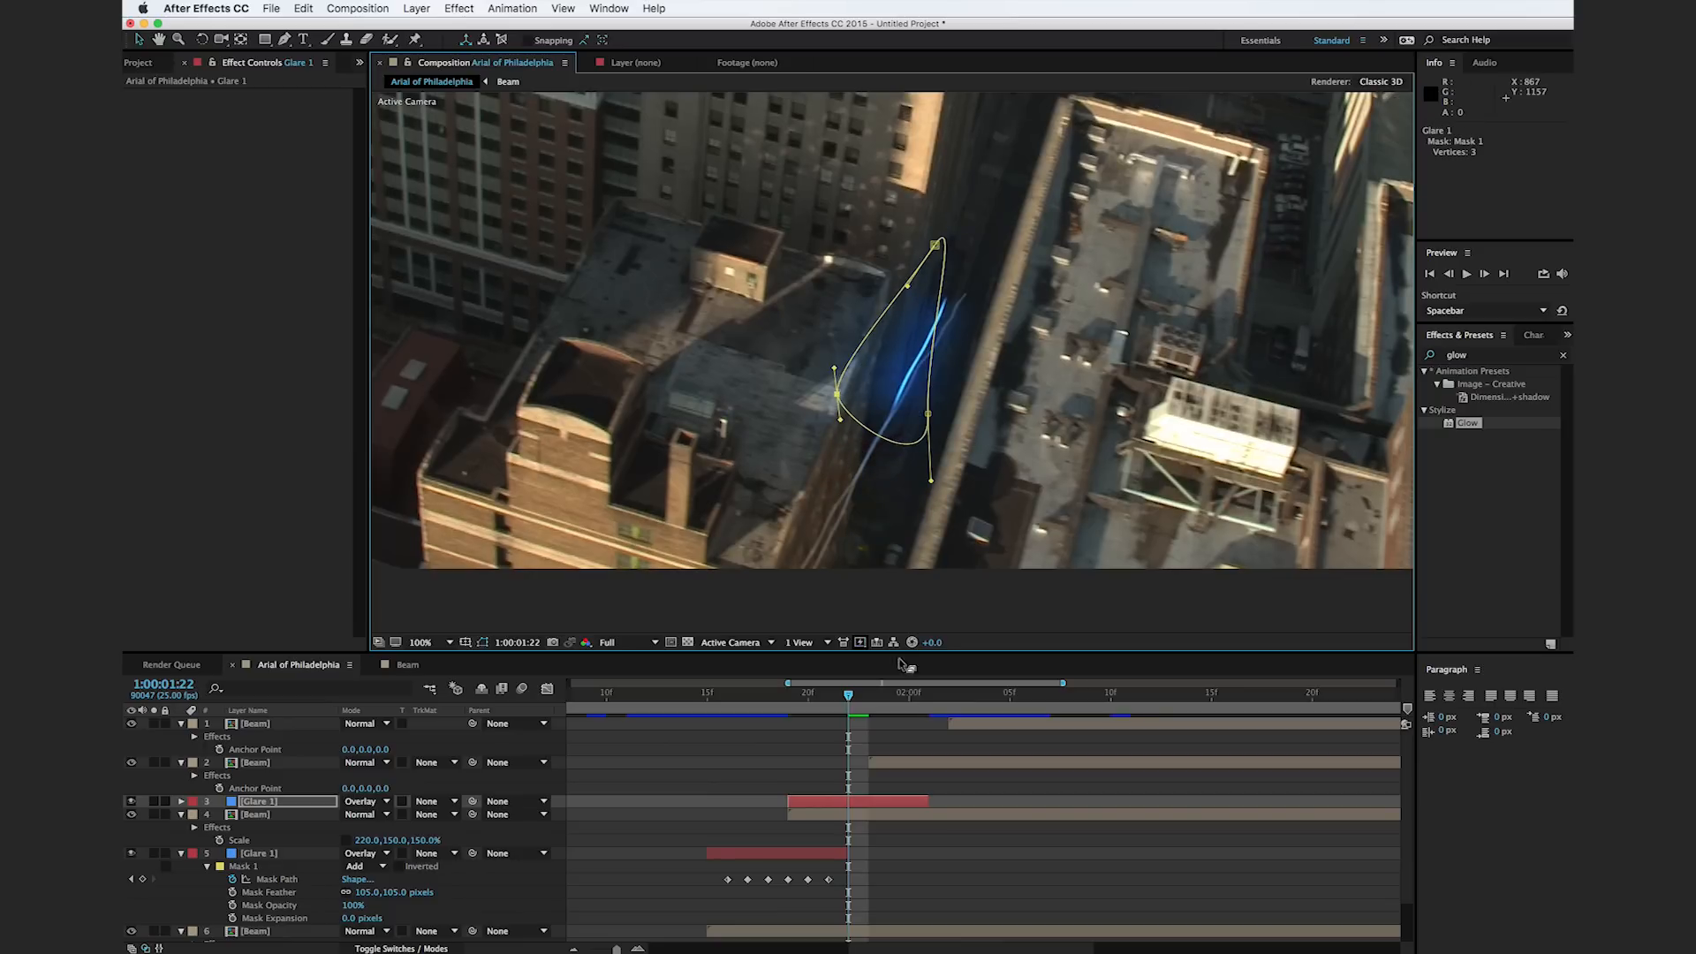
pyautogui.click(868, 696)
pyautogui.moveTo(972, 357); pyautogui.dragTo(933, 236)
pyautogui.moveTo(857, 465); pyautogui.dragTo(870, 381)
# Step: At 1:00:01:24, shift all three points of the second glare's mask upward around the beam's tip
pyautogui.click(887, 697)
pyautogui.moveTo(997, 301); pyautogui.dragTo(996, 227)
pyautogui.moveTo(930, 272); pyautogui.dragTo(928, 175)
pyautogui.moveTo(929, 373); pyautogui.dragTo(907, 285)
# Step: At 1:00:02:00, reshape the second glare's mask into a small oval around the fading end of the beam
pyautogui.moveTo(891, 699); pyautogui.dragTo(910, 698)
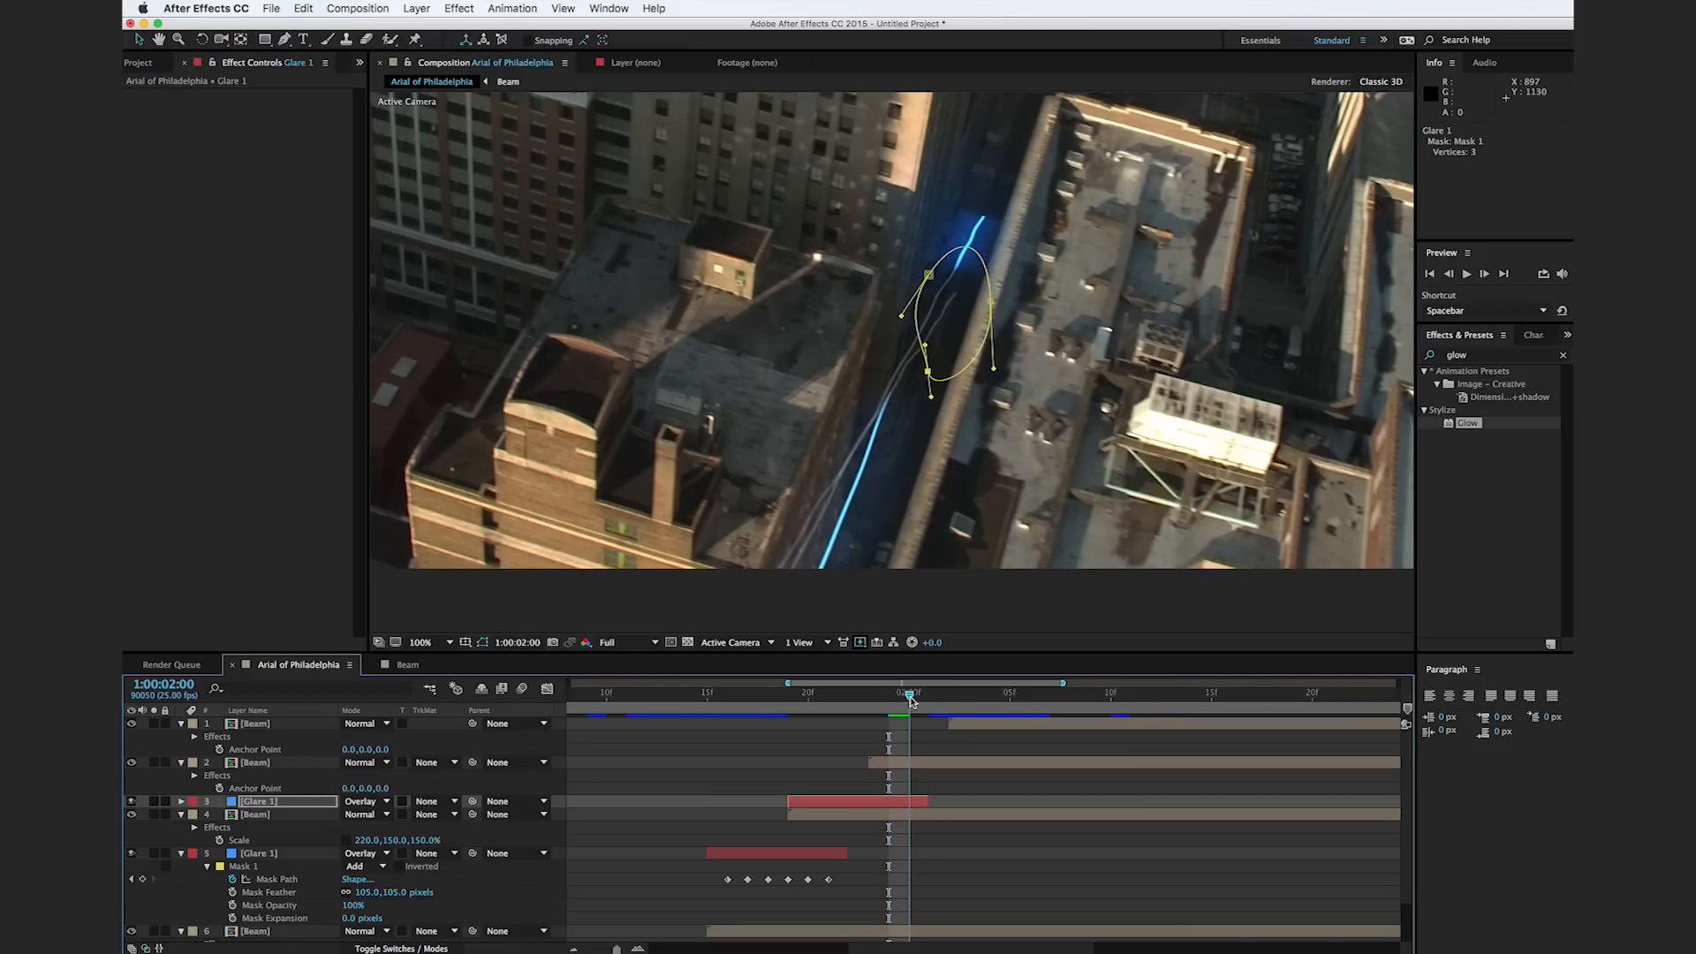
pyautogui.click(993, 300)
pyautogui.moveTo(993, 299); pyautogui.dragTo(991, 218)
pyautogui.moveTo(931, 276); pyautogui.dragTo(949, 207)
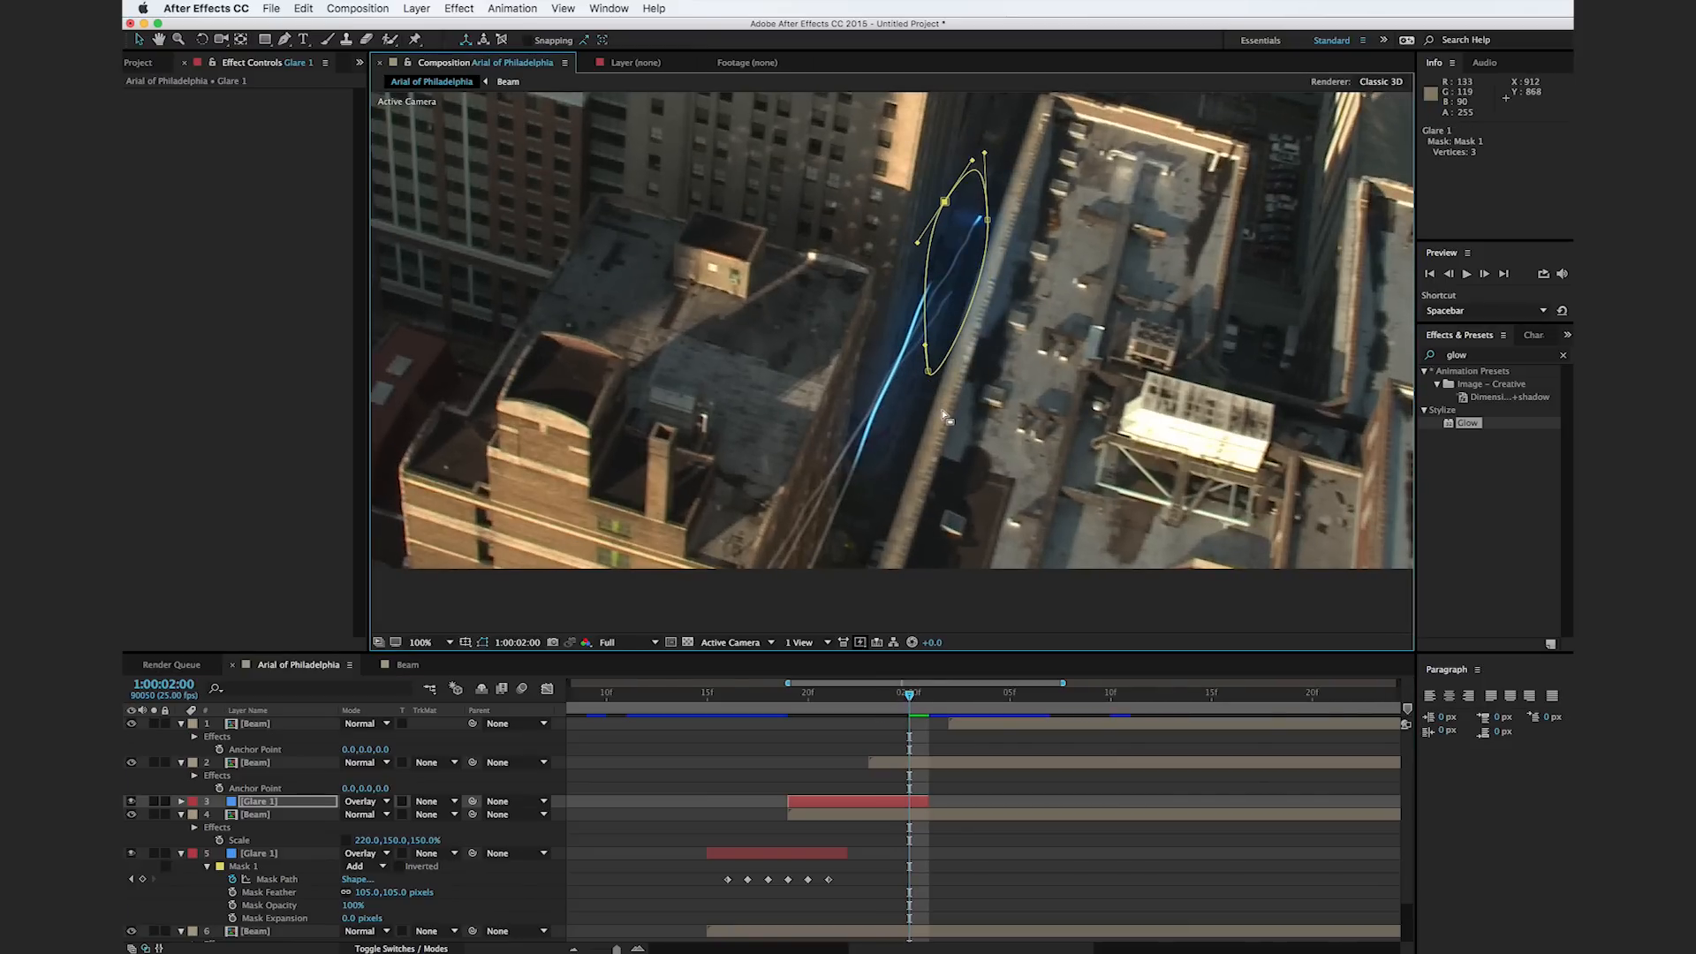
pyautogui.moveTo(930, 382); pyautogui.dragTo(932, 260)
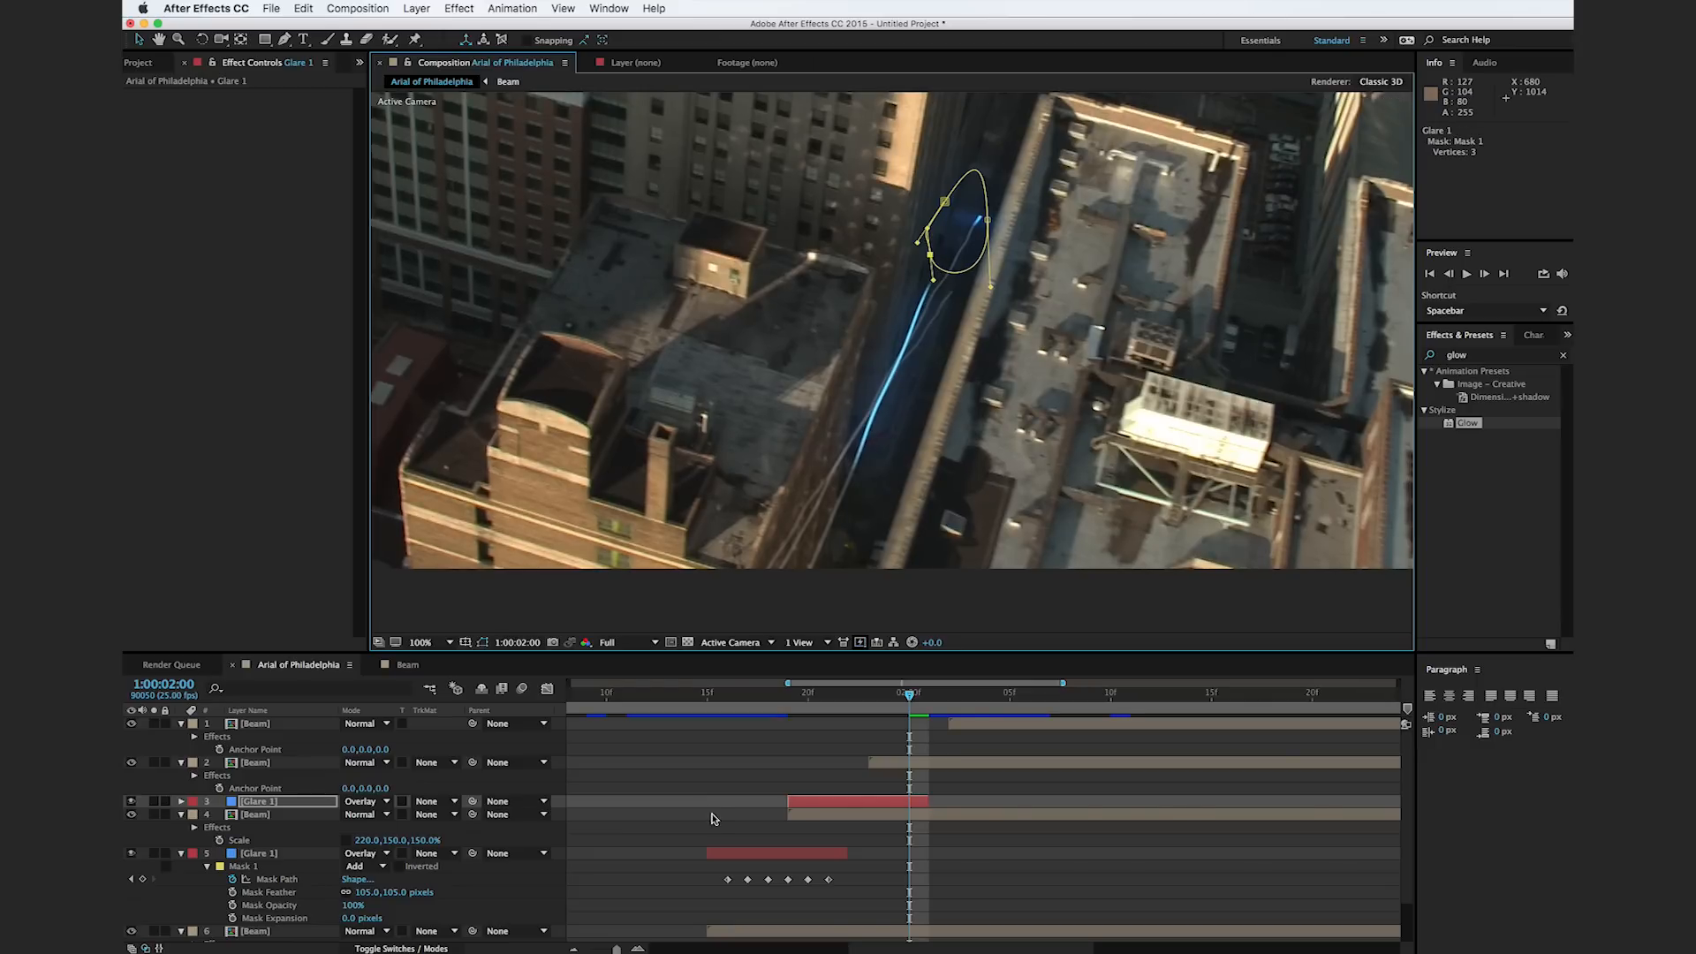
# Step: Duplicate the second glare, place the copy above the third beam's layer, and shift it to start at 1:00:01:23
pyautogui.click(293, 804)
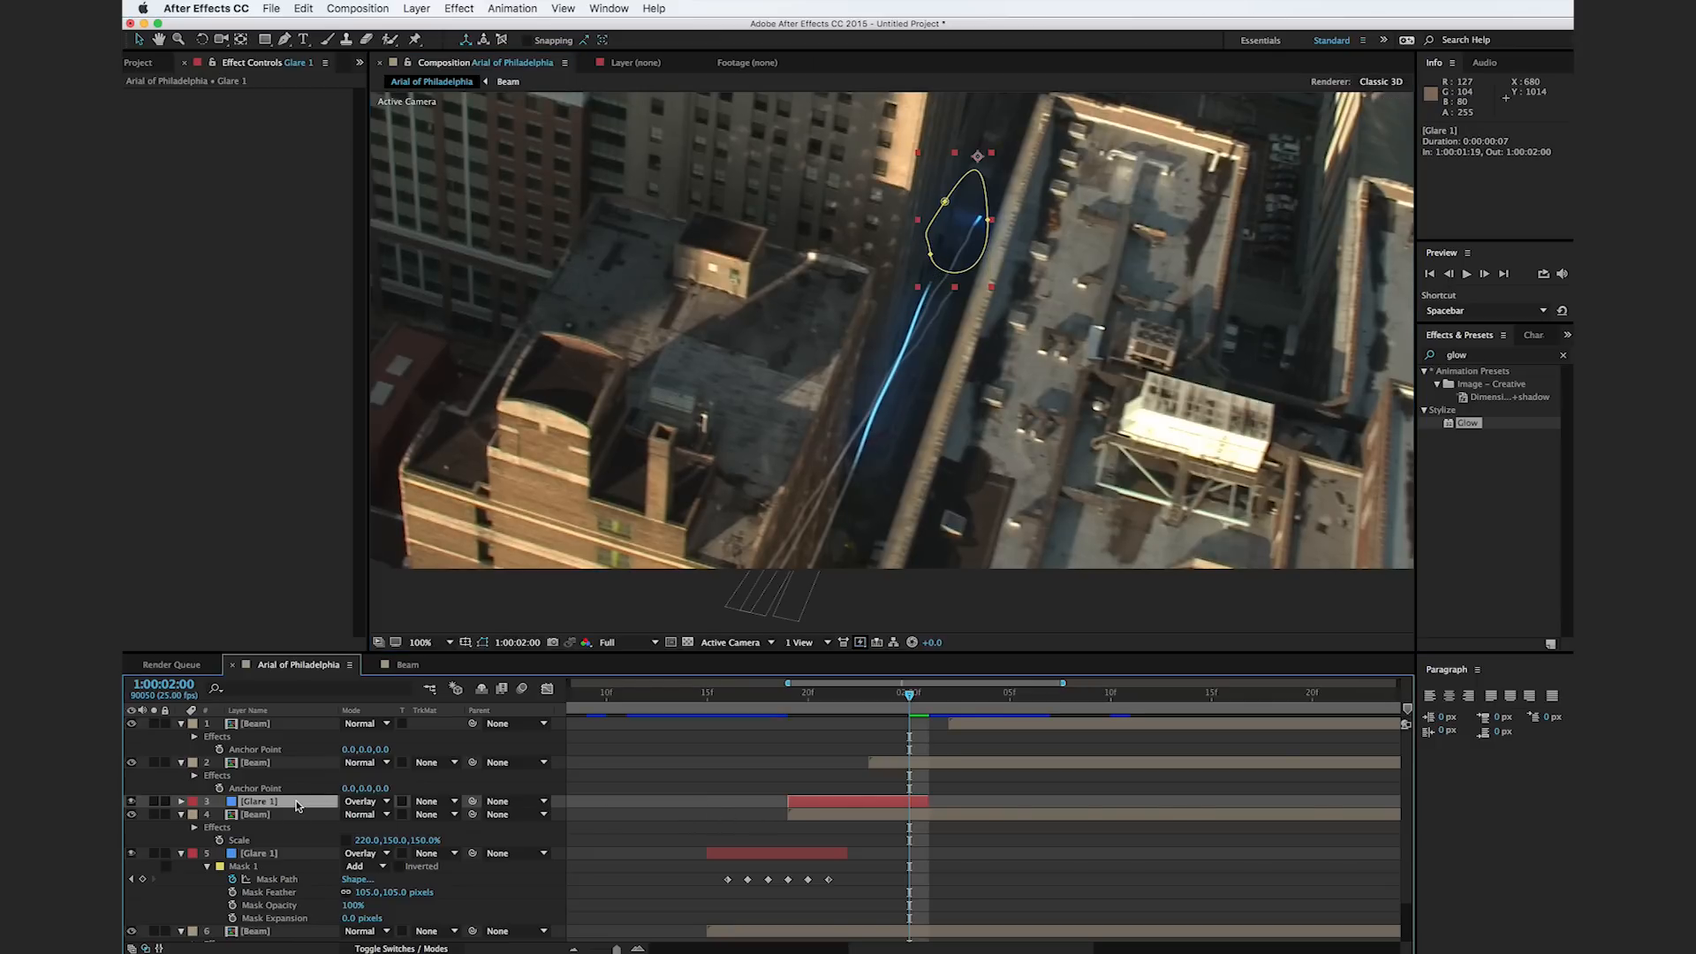
pyautogui.press('super+d')
pyautogui.moveTo(285, 802); pyautogui.dragTo(287, 758)
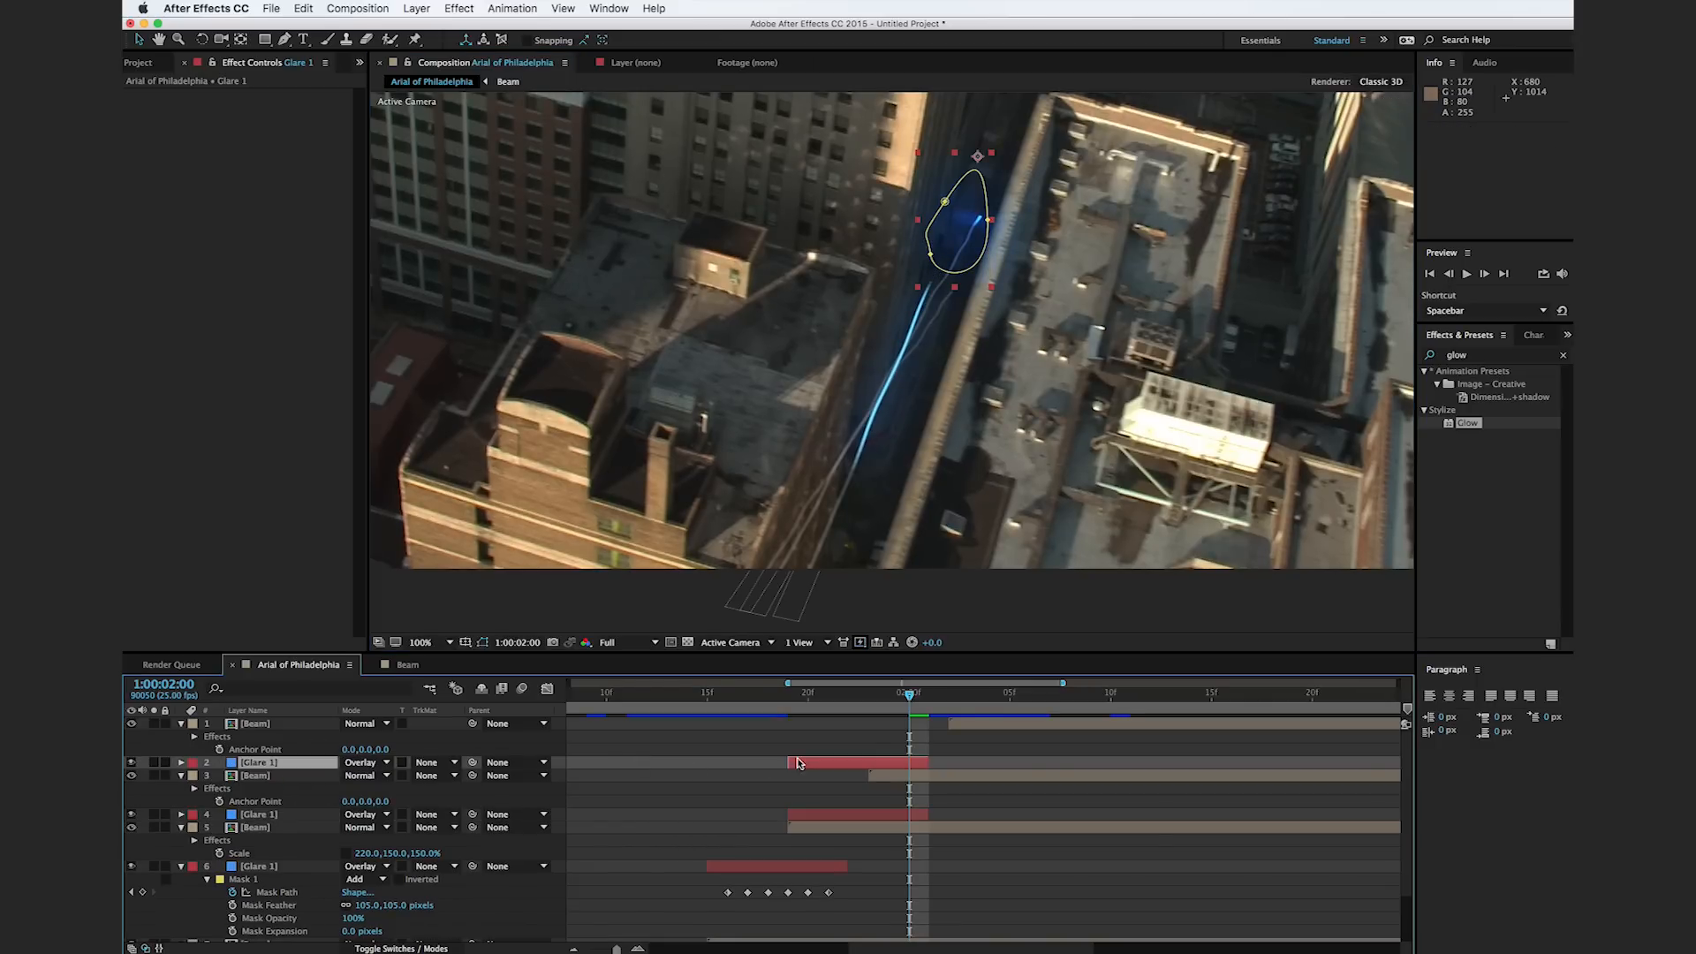
pyautogui.moveTo(797, 758); pyautogui.dragTo(877, 777)
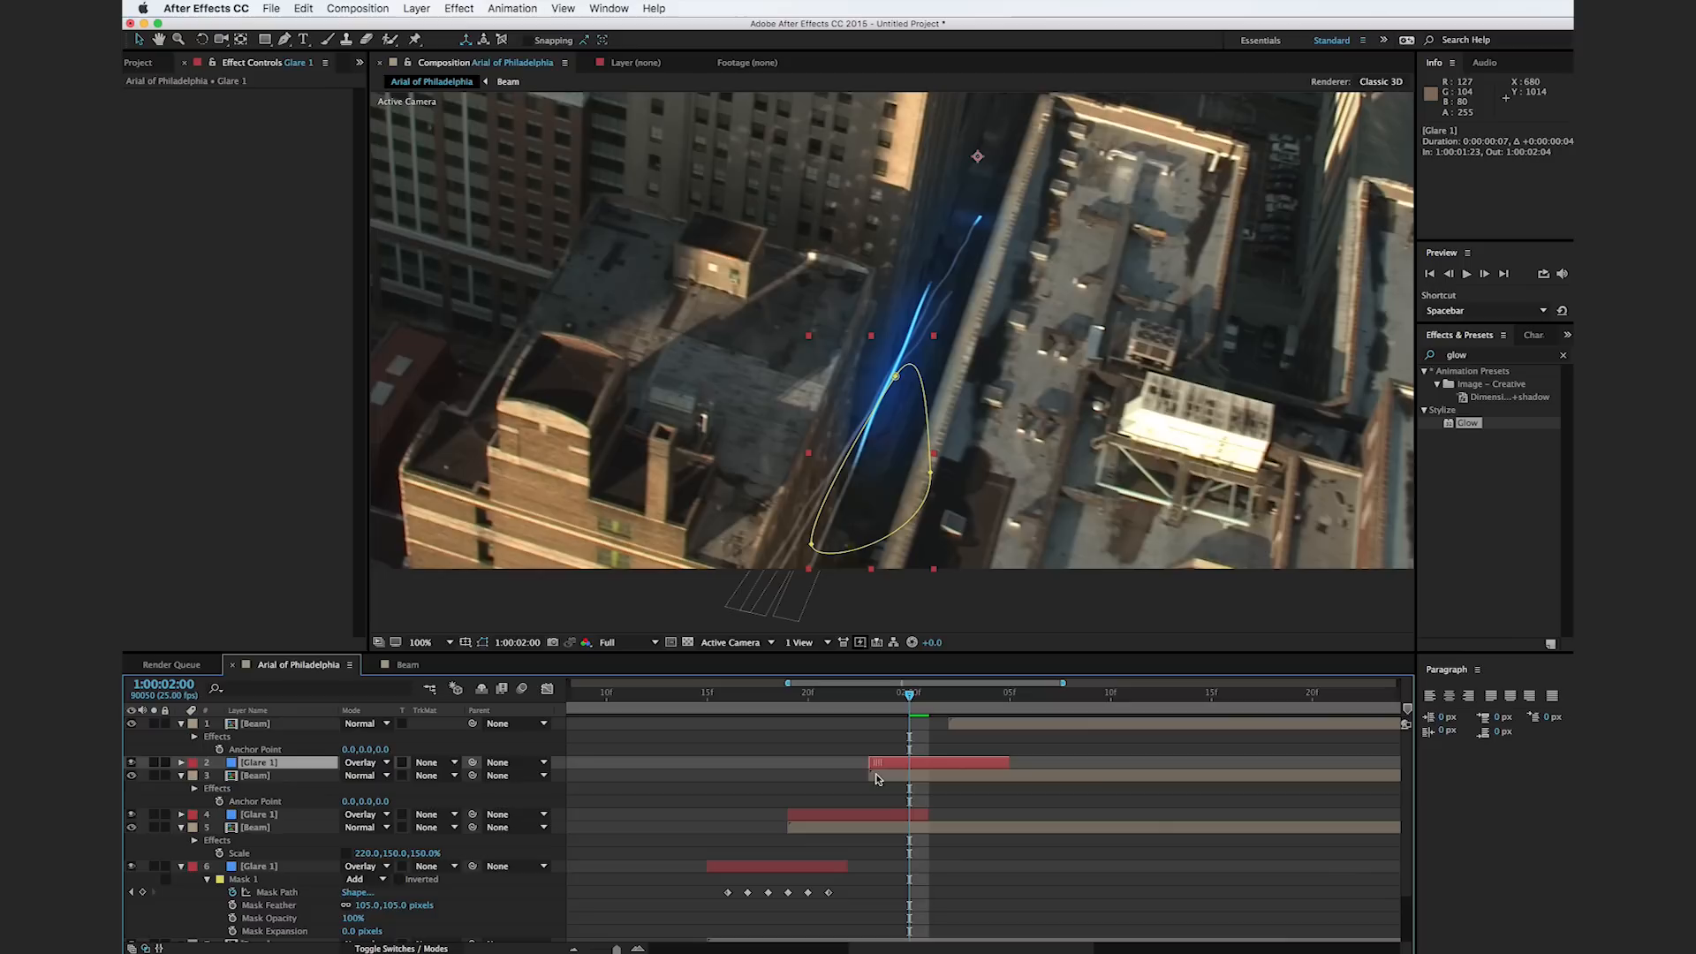
pyautogui.click(887, 706)
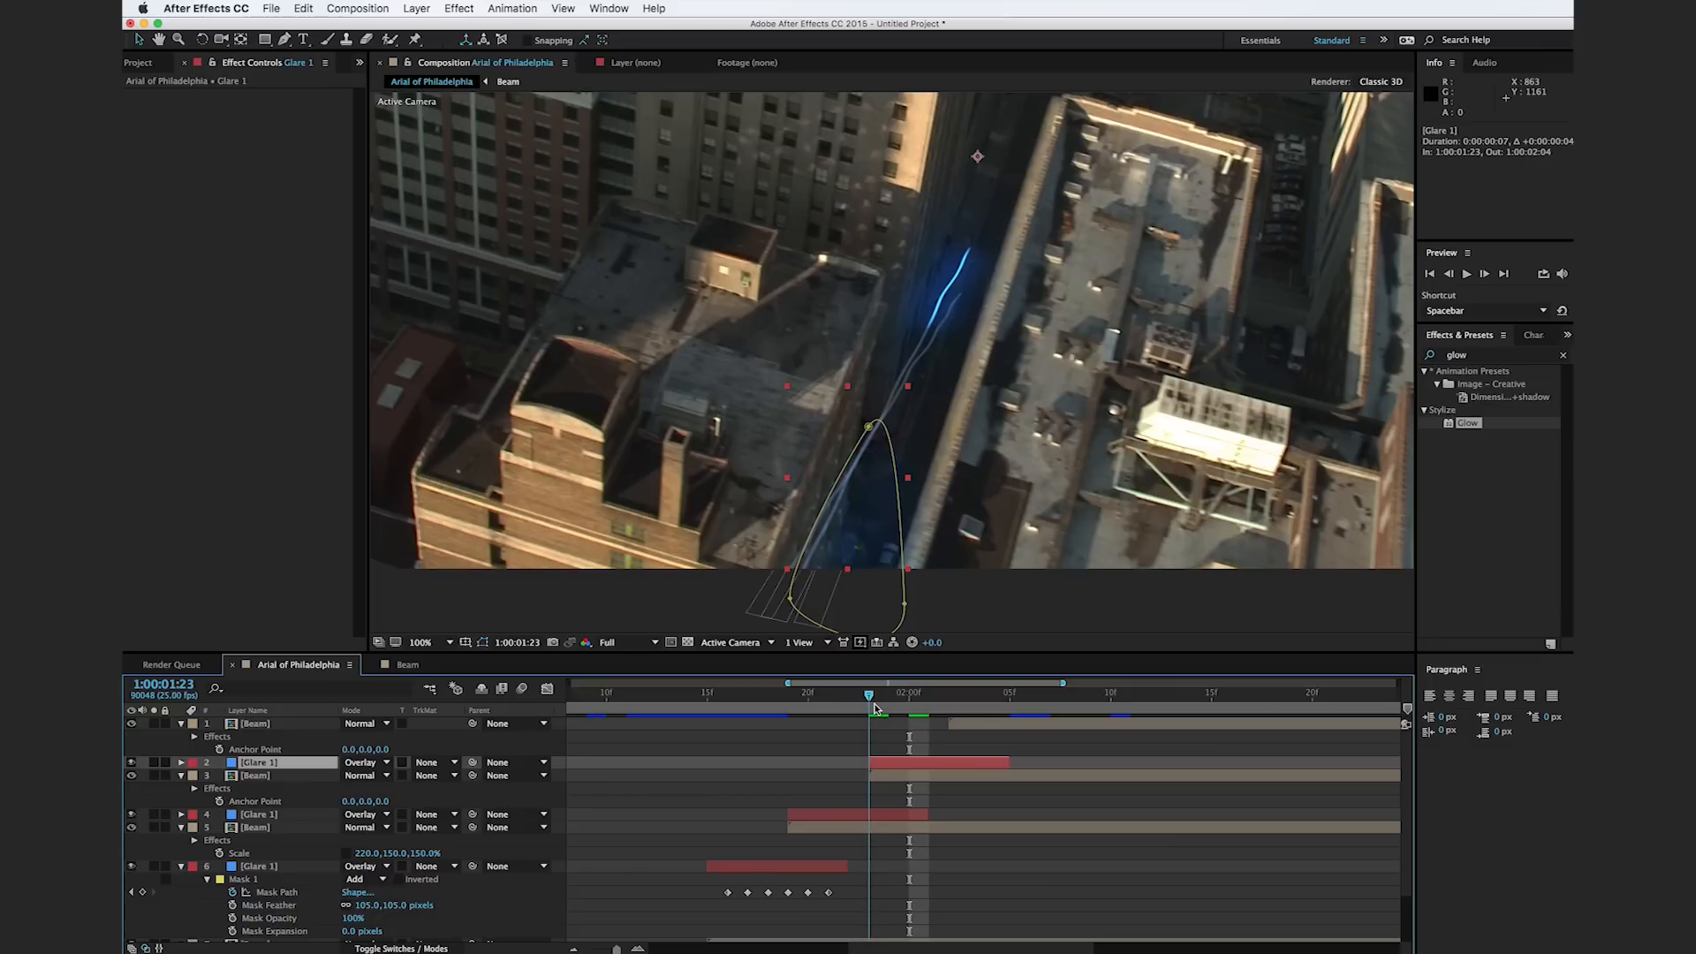
# Step: At 1:00:01:24, raise the third glare's mask tip and pull its lower points in around the incoming beam
pyautogui.click(904, 785)
pyautogui.click(902, 764)
pyautogui.moveTo(905, 603); pyautogui.dragTo(888, 593)
pyautogui.click(868, 427)
pyautogui.moveTo(865, 410); pyautogui.dragTo(890, 346)
pyautogui.moveTo(788, 598); pyautogui.dragTo(777, 574)
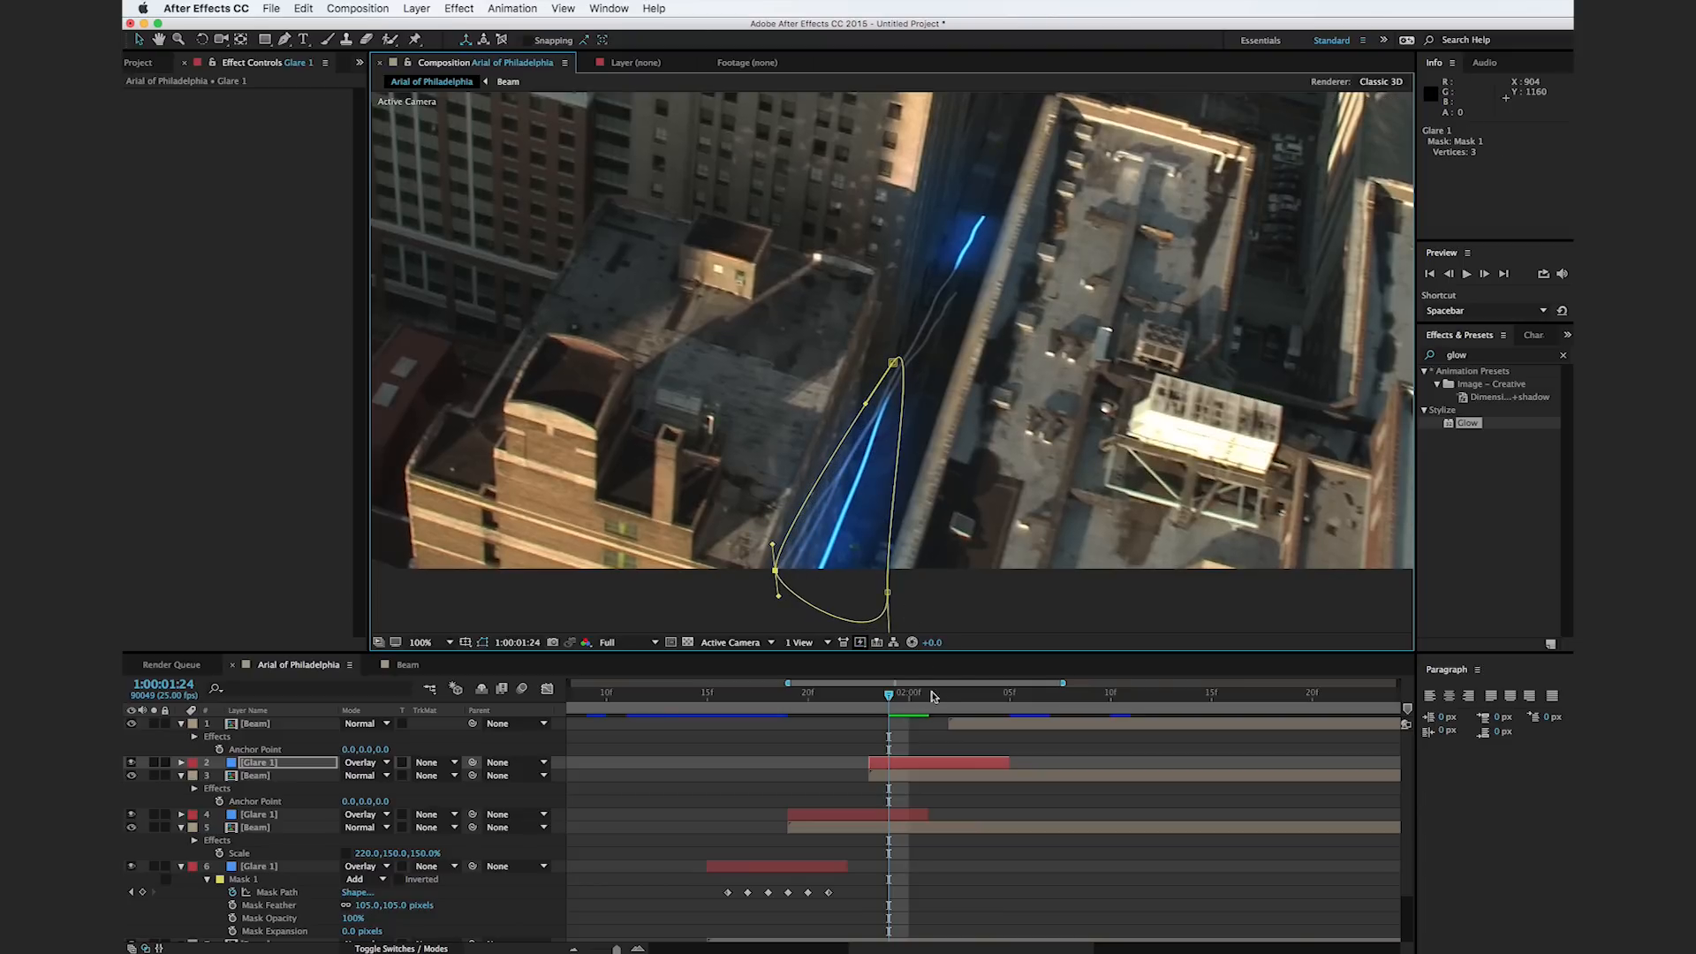
# Step: At 1:00:02:00, stretch the third glare's mask tip up the street and raise its lower point to enclose the beam
pyautogui.click(899, 702)
pyautogui.moveTo(894, 375); pyautogui.dragTo(927, 248)
pyautogui.moveTo(932, 481); pyautogui.dragTo(919, 476)
pyautogui.moveTo(812, 544); pyautogui.dragTo(805, 439)
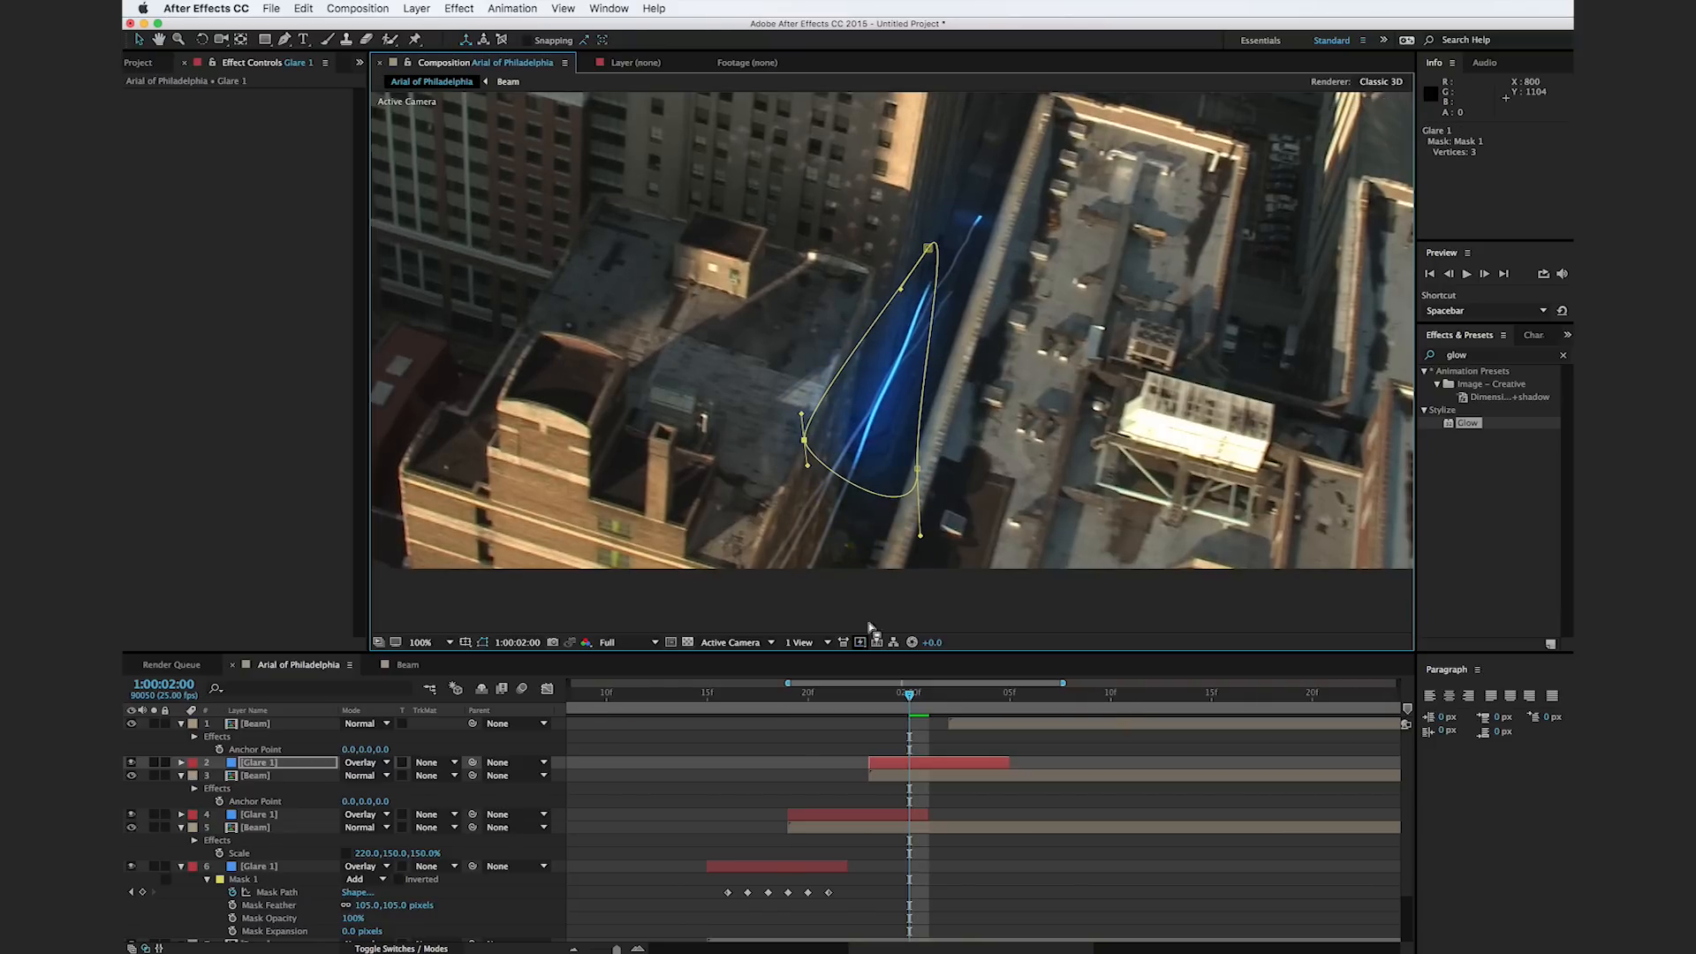
# Step: At 1:00:02:01, shift the third glare's mask points farther up the street around the beam, and advance to 1:00:02:02
pyautogui.moveTo(910, 703); pyautogui.dragTo(925, 703)
pyautogui.moveTo(940, 242); pyautogui.dragTo(963, 179)
pyautogui.moveTo(924, 417); pyautogui.dragTo(928, 342)
pyautogui.moveTo(834, 394); pyautogui.dragTo(848, 352)
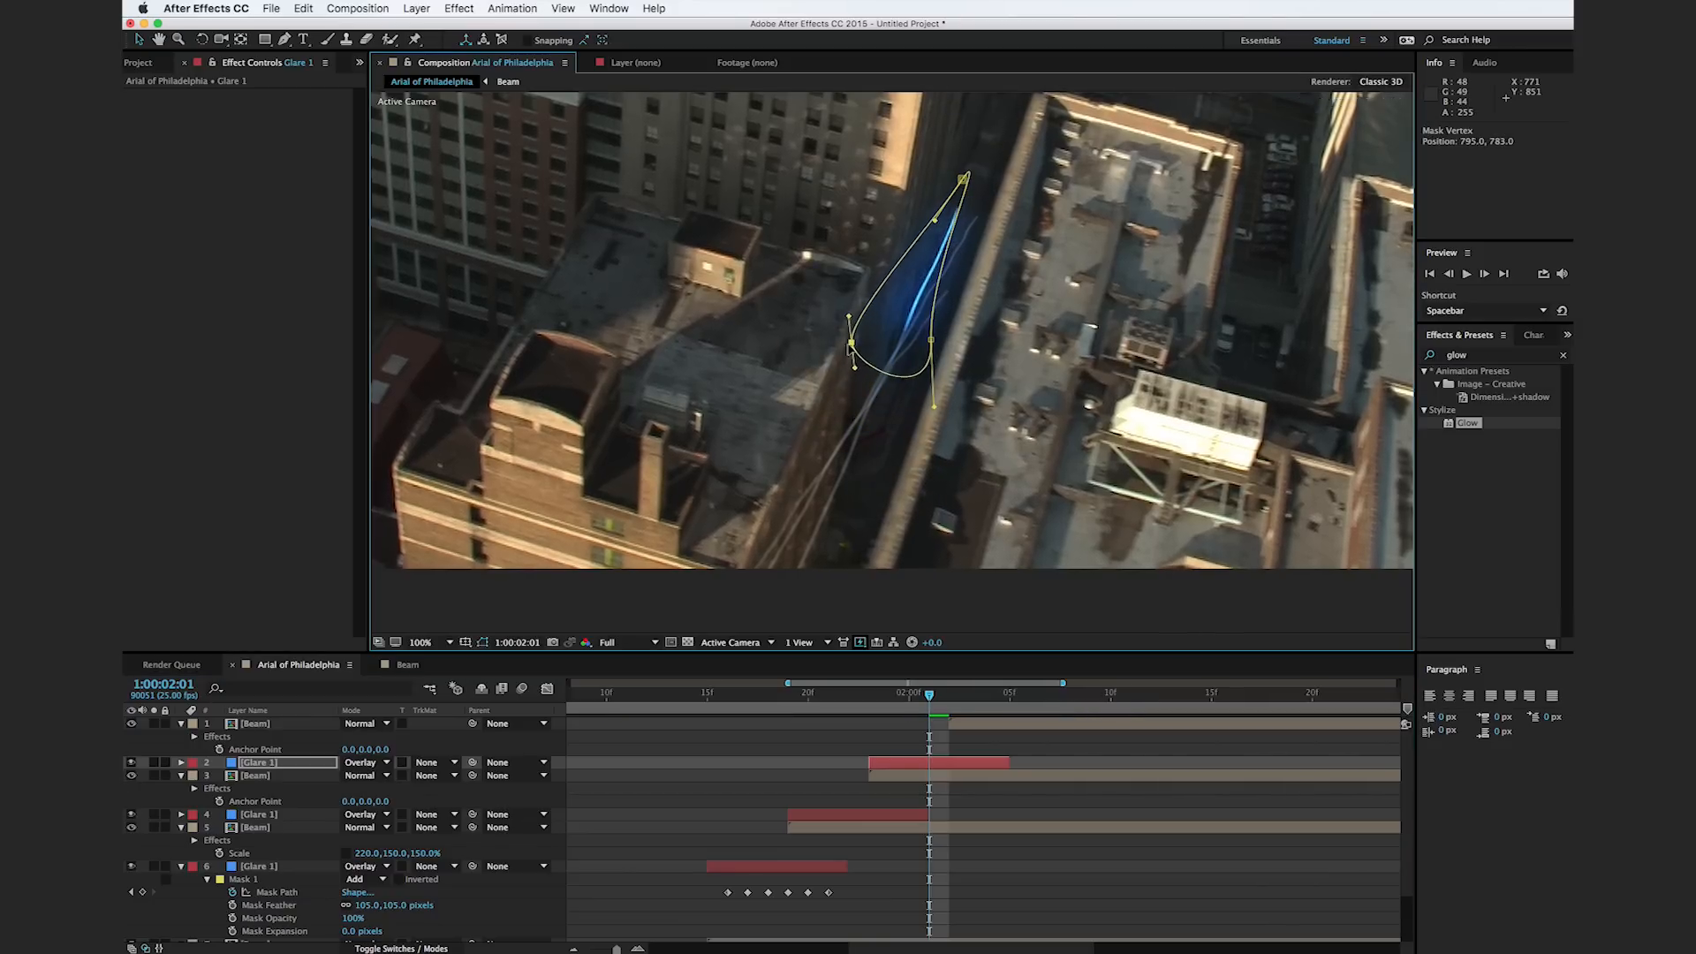
pyautogui.moveTo(926, 698); pyautogui.dragTo(948, 698)
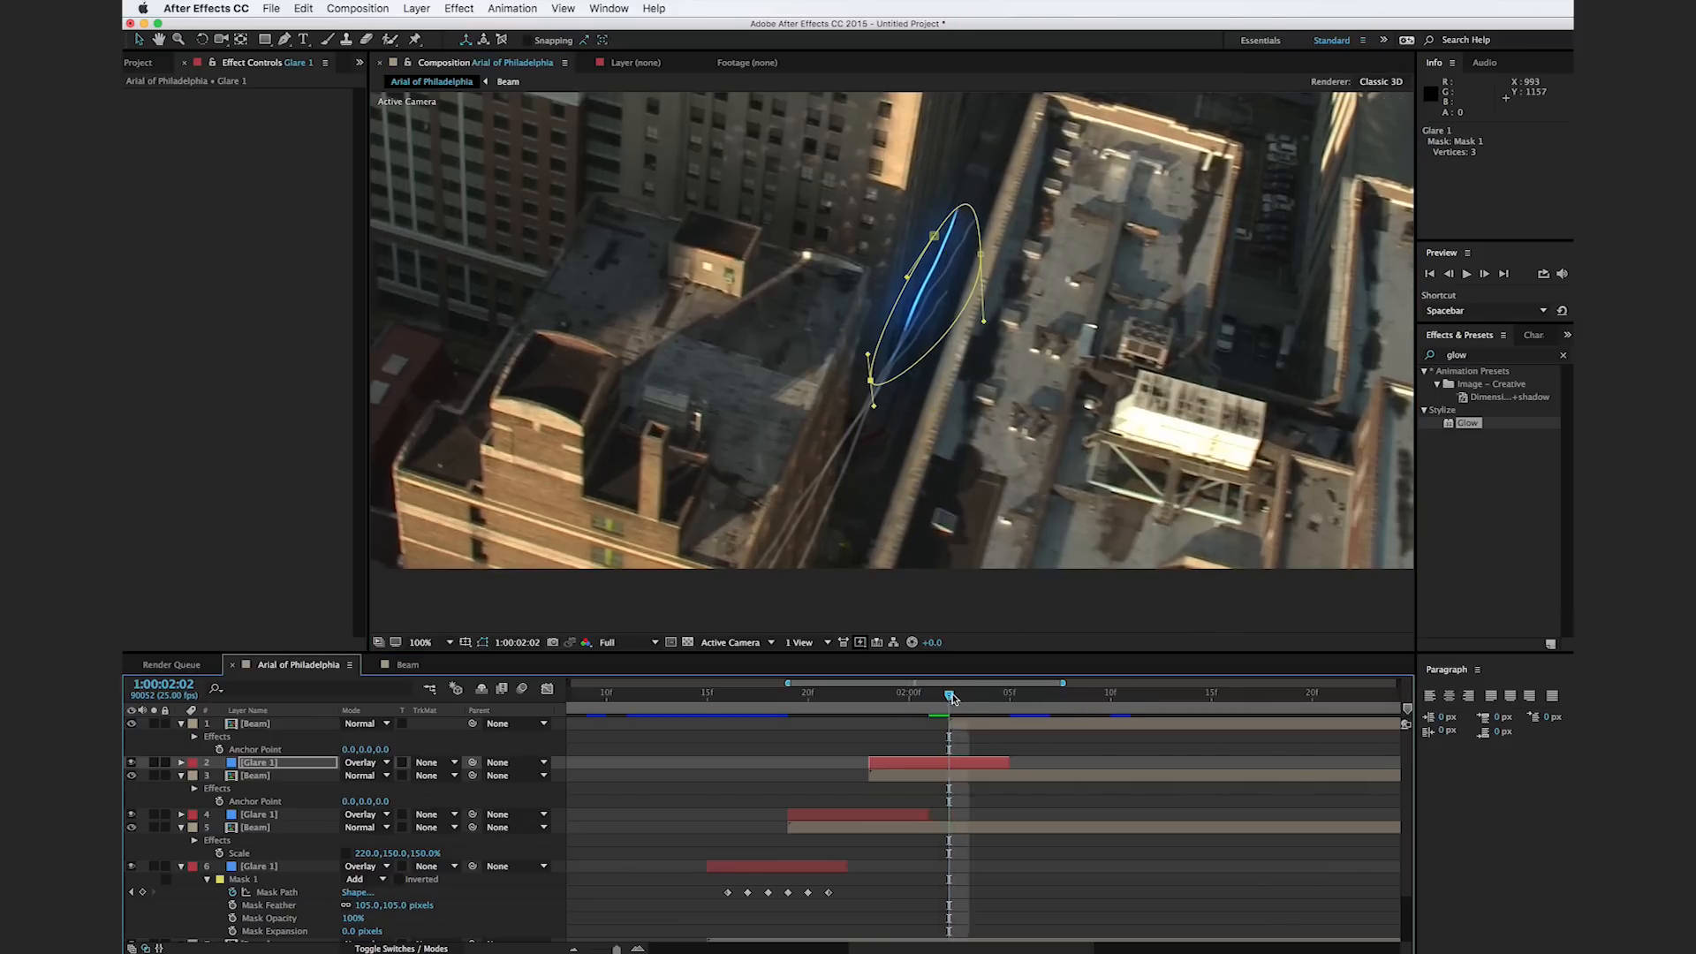
# Step: At 1:00:02:02, shift all three points of the third glare's mask up the street around the third beam
pyautogui.moveTo(981, 255); pyautogui.dragTo(994, 152)
pyautogui.moveTo(935, 236); pyautogui.dragTo(933, 162)
pyautogui.moveTo(870, 384); pyautogui.dragTo(894, 293)
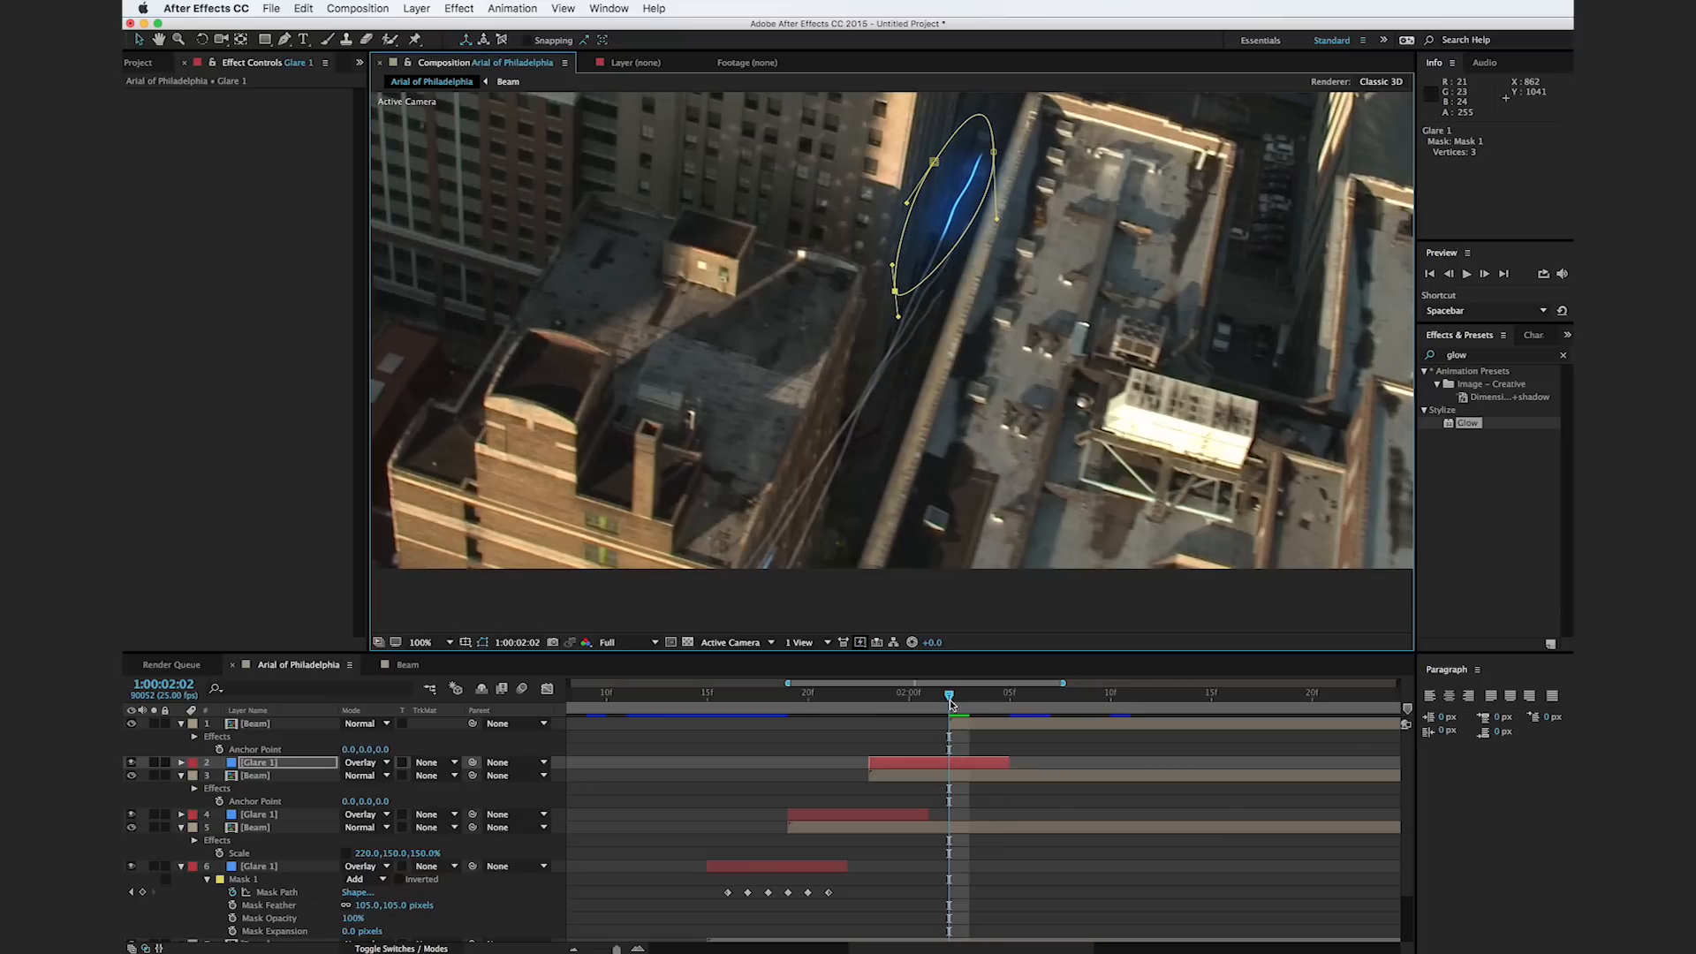
# Step: At 1:00:02:03, move the third glare's mask points up the street to wrap the beam's far end beside the rooftop corner
pyautogui.moveTo(950, 704); pyautogui.dragTo(968, 700)
pyautogui.moveTo(1011, 171); pyautogui.dragTo(957, 315)
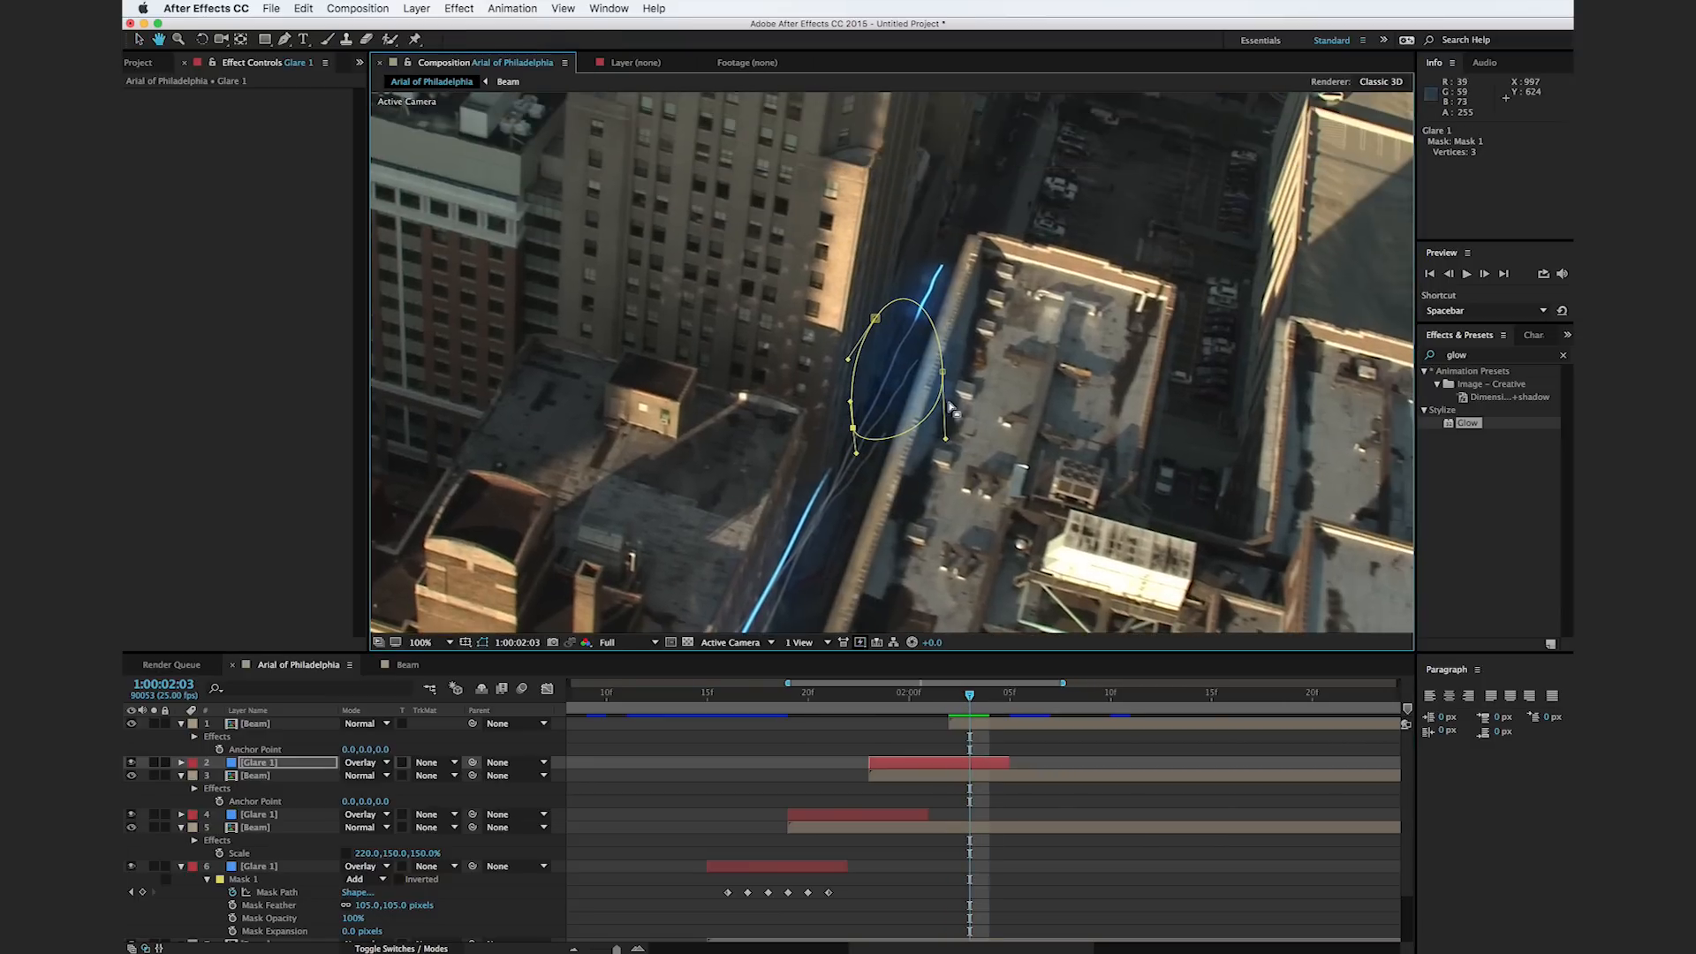
pyautogui.moveTo(934, 371); pyautogui.dragTo(947, 265)
pyautogui.moveTo(875, 319); pyautogui.dragTo(887, 254)
pyautogui.moveTo(855, 427); pyautogui.dragTo(864, 369)
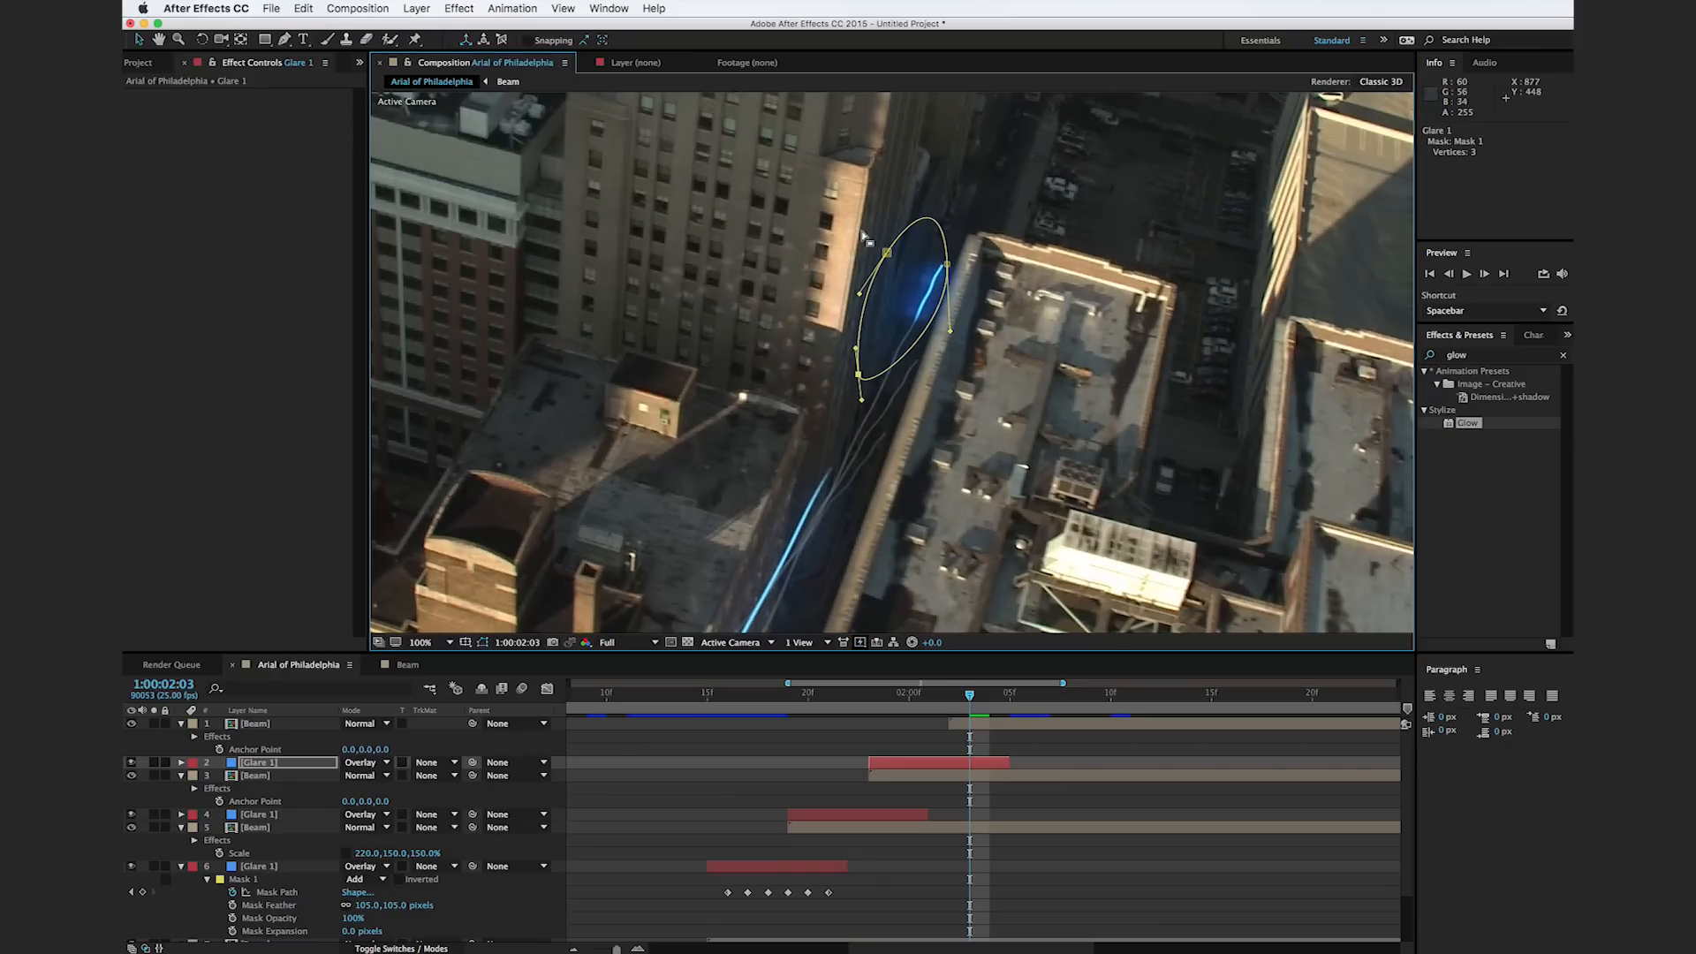
# Step: At 1:00:02:04, reposition the third glare's mask points around the last visible part of its beam
pyautogui.click(980, 697)
pyautogui.moveTo(934, 369); pyautogui.dragTo(935, 297)
pyautogui.moveTo(896, 355); pyautogui.dragTo(885, 408)
pyautogui.moveTo(878, 399); pyautogui.dragTo(900, 256)
# Step: Duplicate the third glare, place the copy above the fourth beam's layer, and shift it to start at 1:00:02:02
pyautogui.click(289, 754)
pyautogui.click(295, 762)
pyautogui.press('super+d')
pyautogui.moveTo(274, 763); pyautogui.dragTo(275, 722)
pyautogui.moveTo(890, 723); pyautogui.dragTo(972, 720)
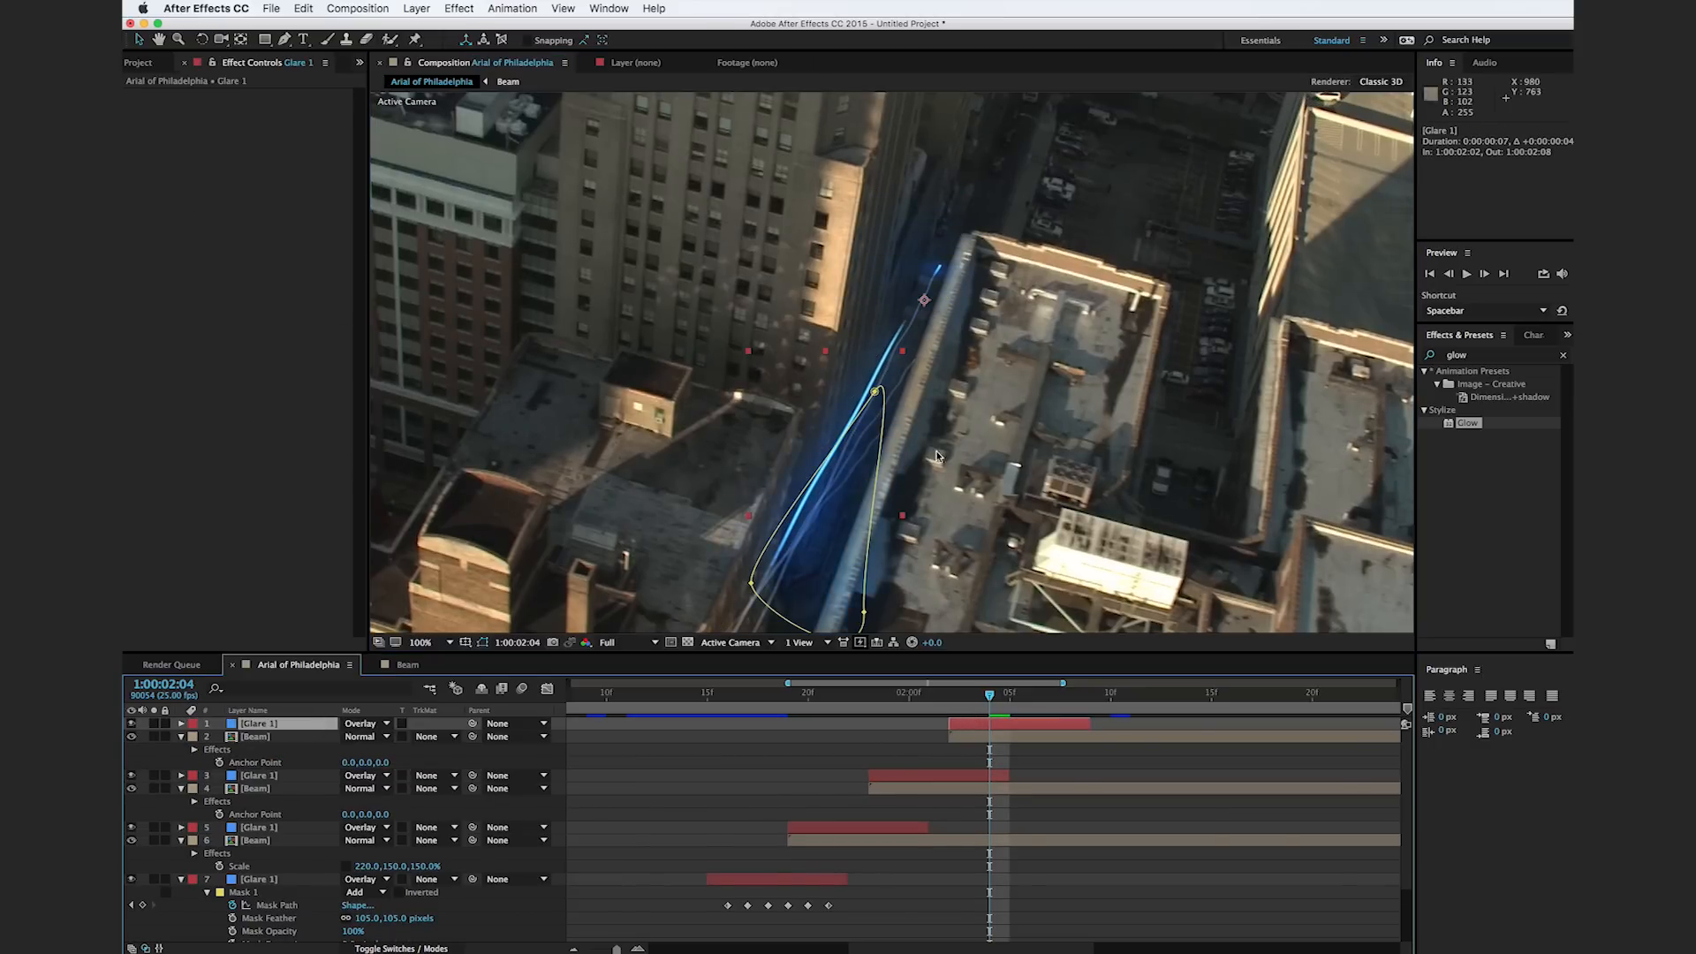
# Step: At 1:00:02:02, raise the fourth glare's mask tip and spread its lower points around the incoming beam at the frame's lower edge
pyautogui.click(965, 698)
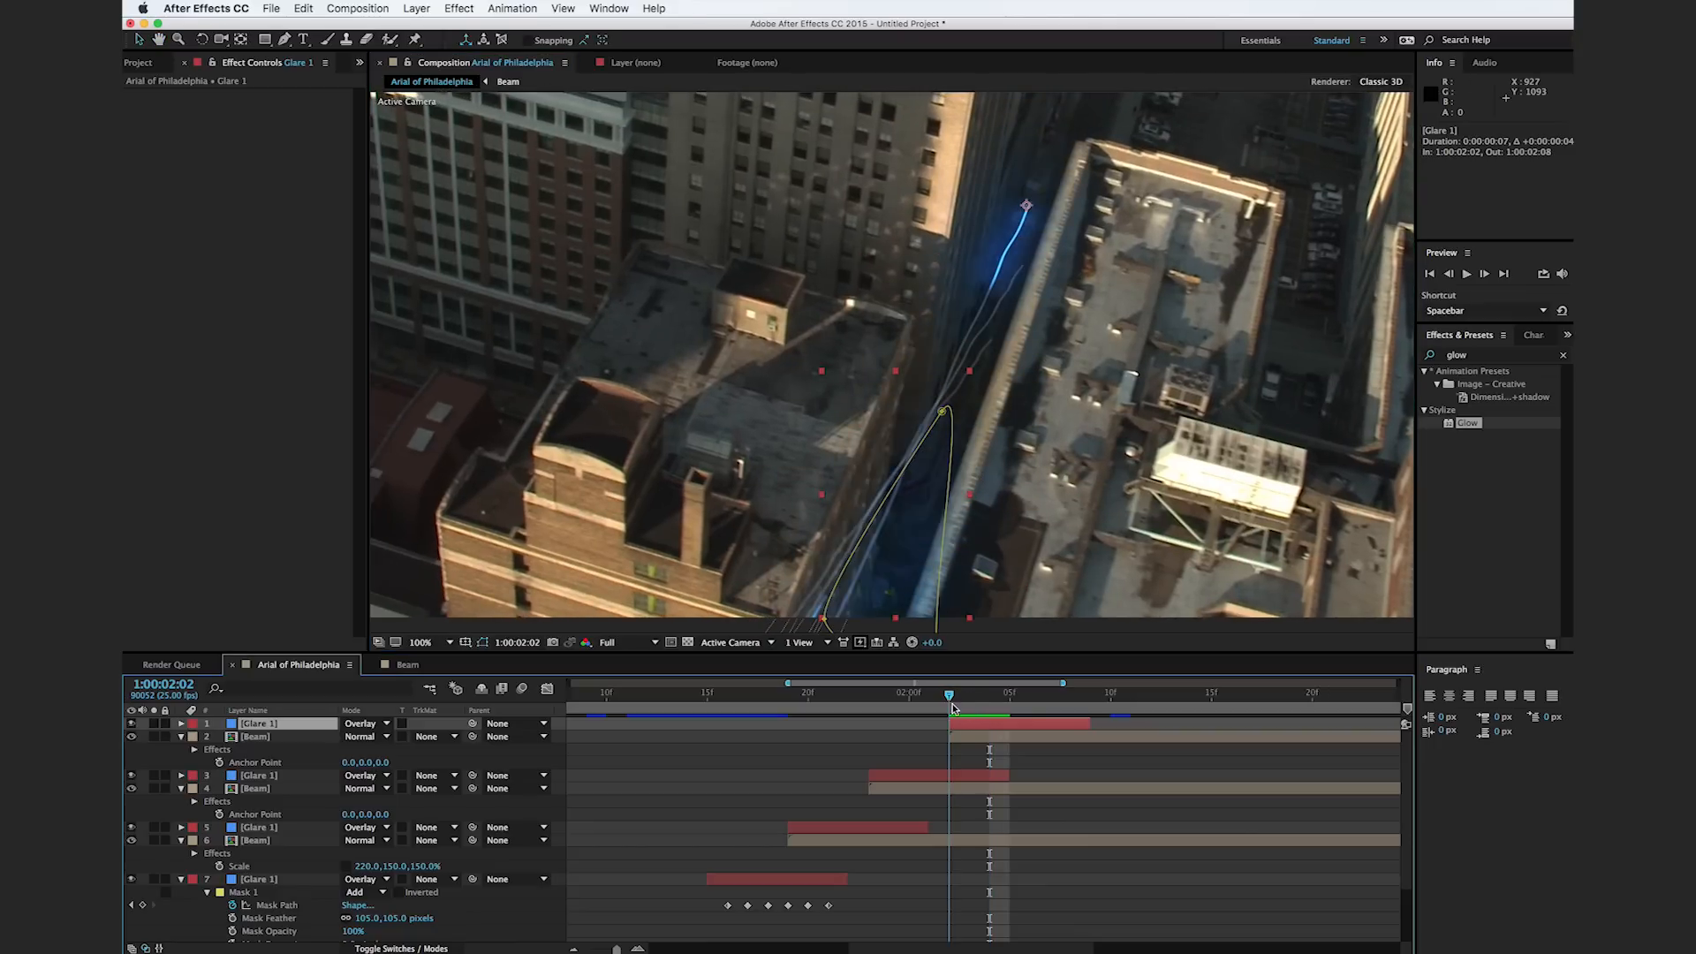
pyautogui.moveTo(1040, 368); pyautogui.dragTo(1042, 412)
pyautogui.moveTo(1021, 338); pyautogui.dragTo(1016, 287)
pyautogui.moveTo(903, 546); pyautogui.dragTo(841, 546)
pyautogui.moveTo(1017, 568); pyautogui.dragTo(947, 580)
# Step: At 1:00:02:03 and 1:00:02:04, stretch the fourth glare's mask tip up the street and fit its lower points around the beam
pyautogui.press('pagedown')
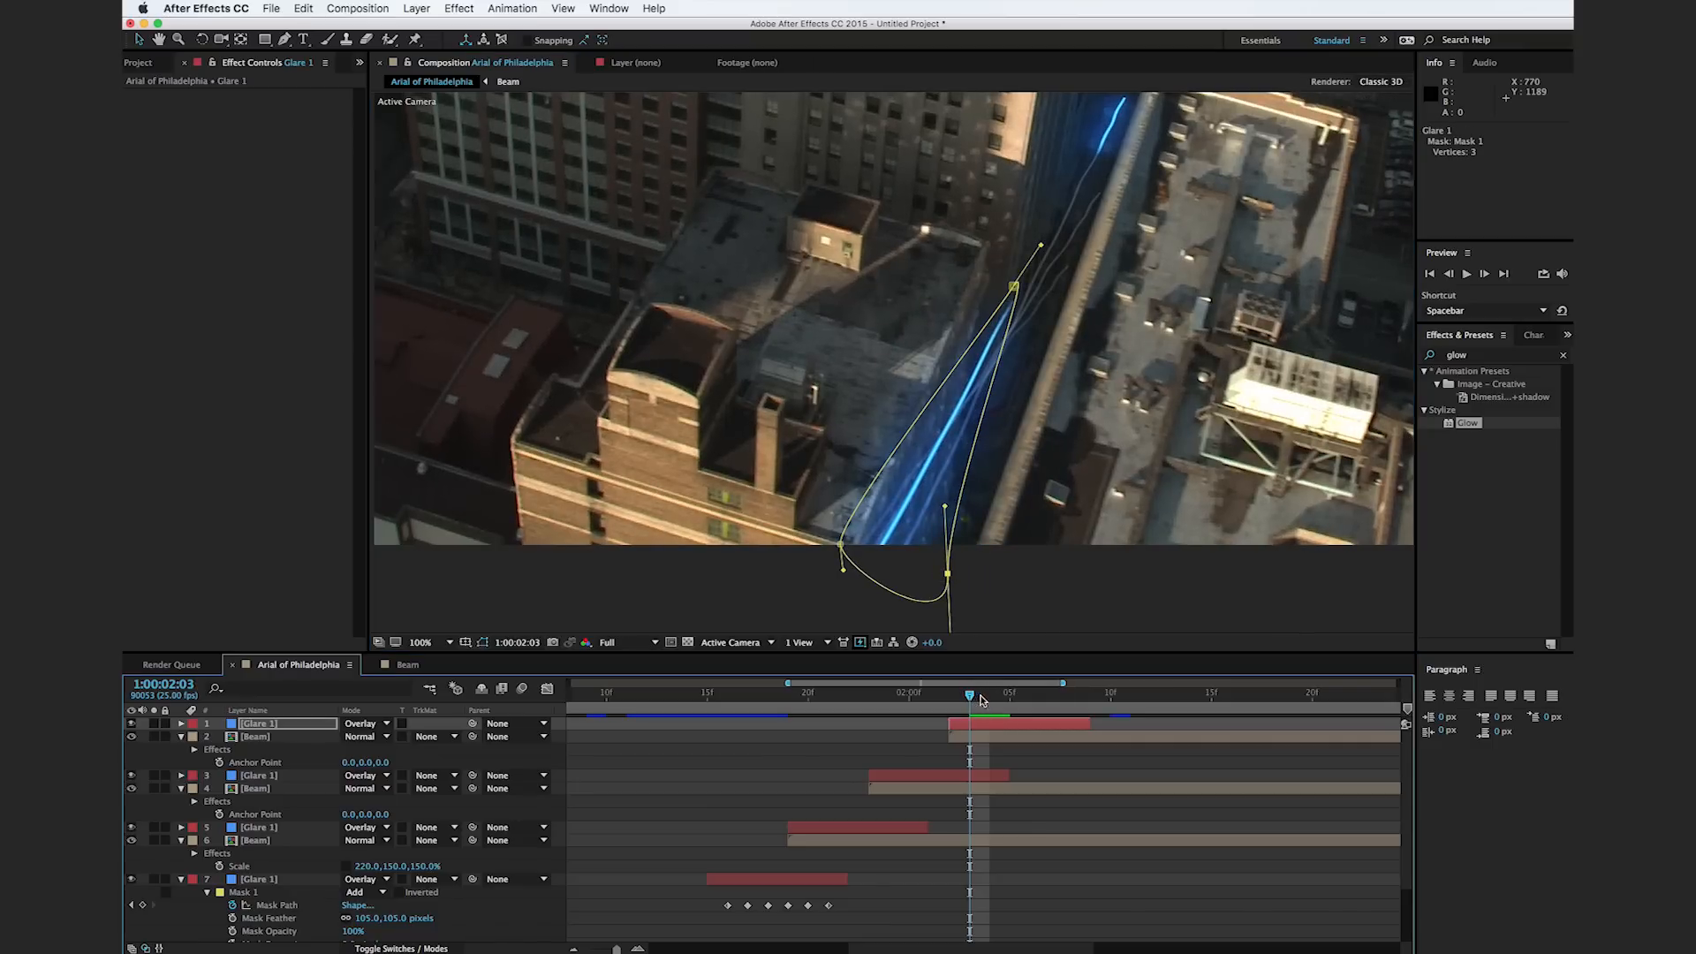
pyautogui.moveTo(1094, 412); pyautogui.dragTo(1067, 527)
pyautogui.moveTo(1031, 340); pyautogui.dragTo(1061, 259)
pyautogui.moveTo(1020, 560); pyautogui.dragTo(896, 516)
pyautogui.moveTo(1040, 284); pyautogui.dragTo(1070, 266)
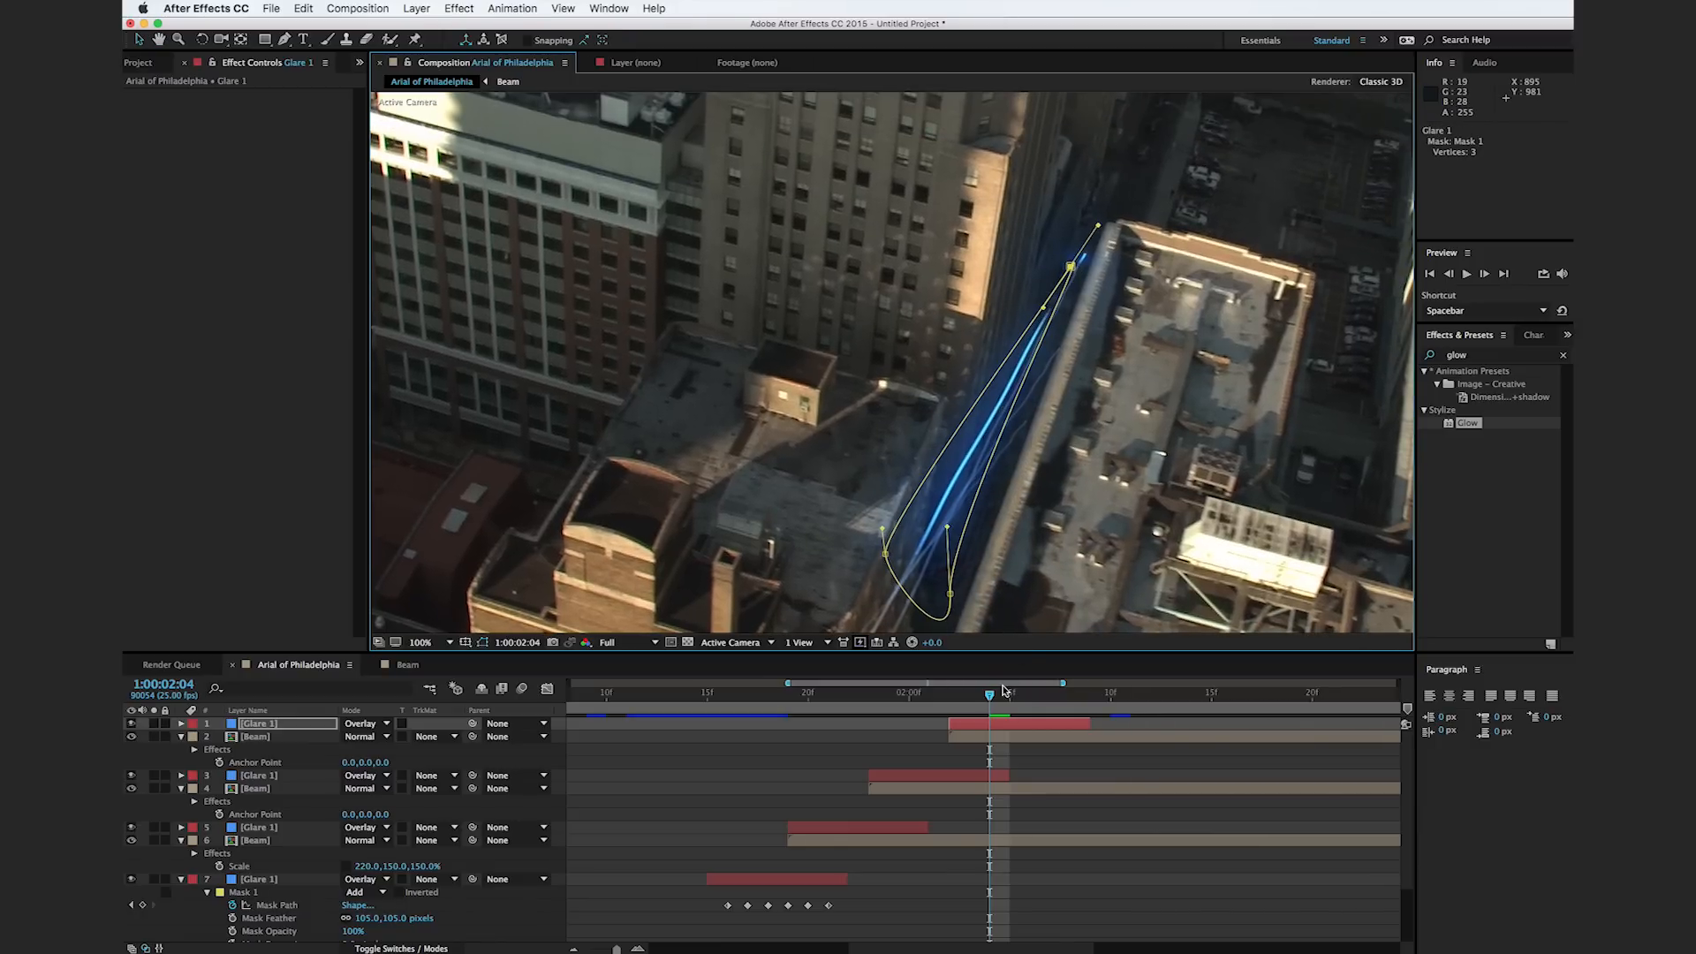
# Step: At 1:00:02:05, raise the fourth glare's mask tip past the rooftop corner and pull its lower points up around the beam
pyautogui.moveTo(994, 702); pyautogui.dragTo(1012, 703)
pyautogui.moveTo(1056, 313); pyautogui.dragTo(1113, 182)
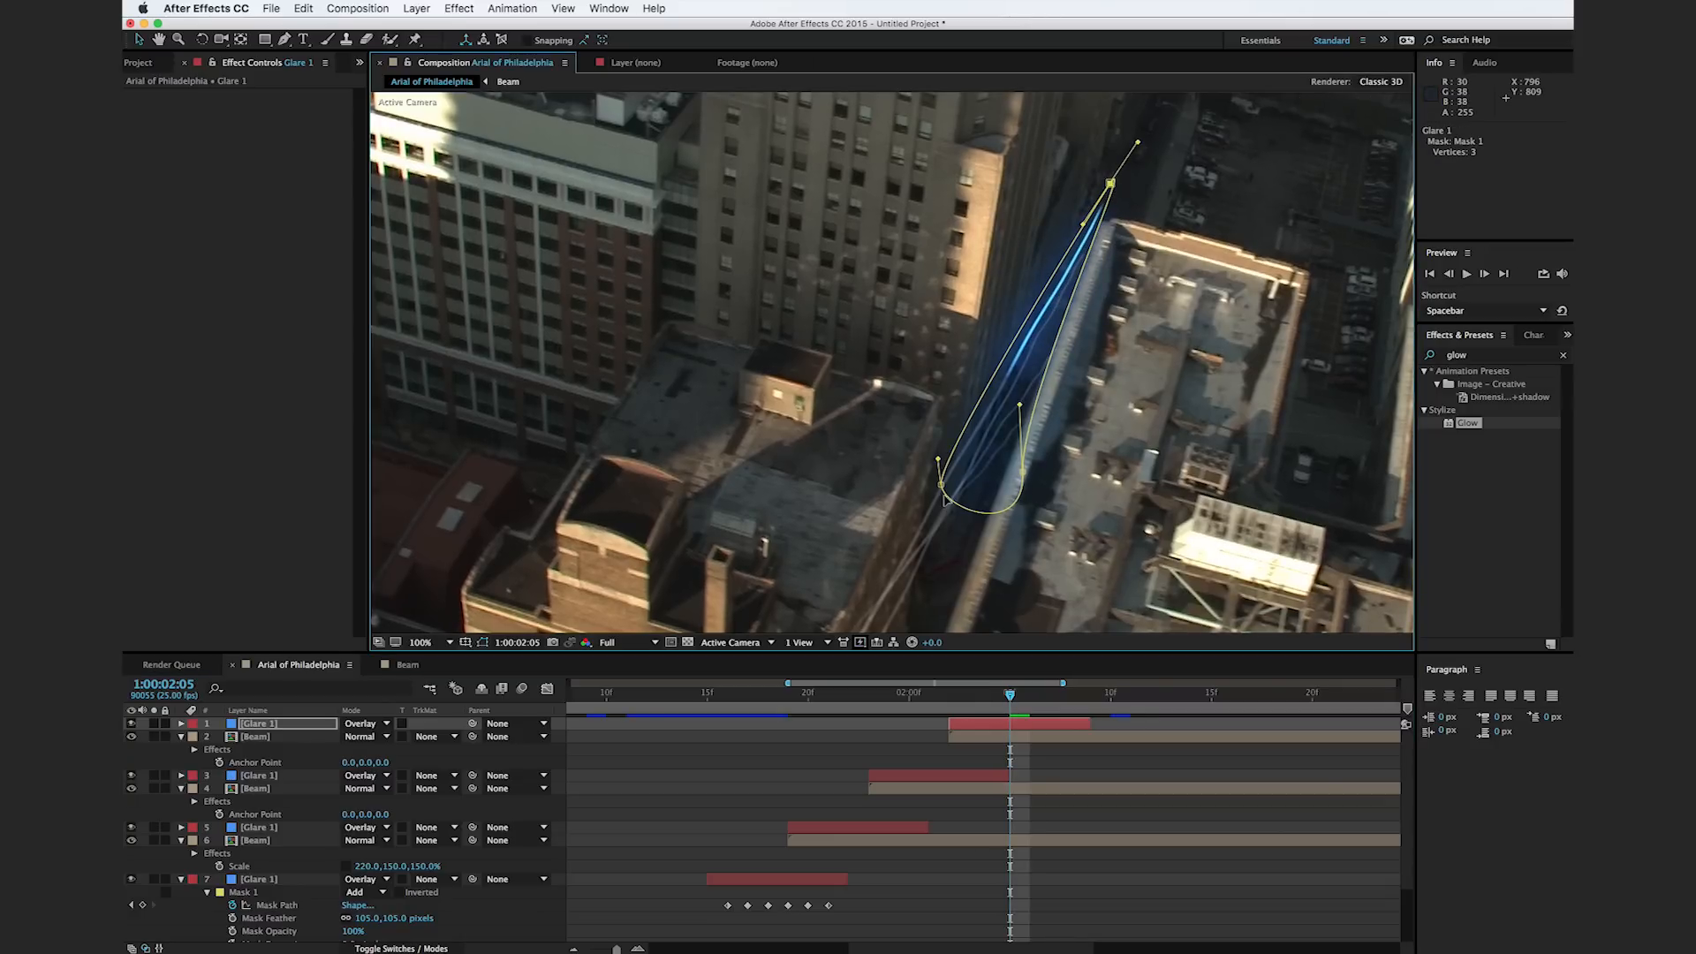
pyautogui.moveTo(944, 497); pyautogui.dragTo(1014, 424)
pyautogui.moveTo(1018, 496); pyautogui.dragTo(993, 415)
pyautogui.moveTo(1075, 454); pyautogui.dragTo(1045, 444)
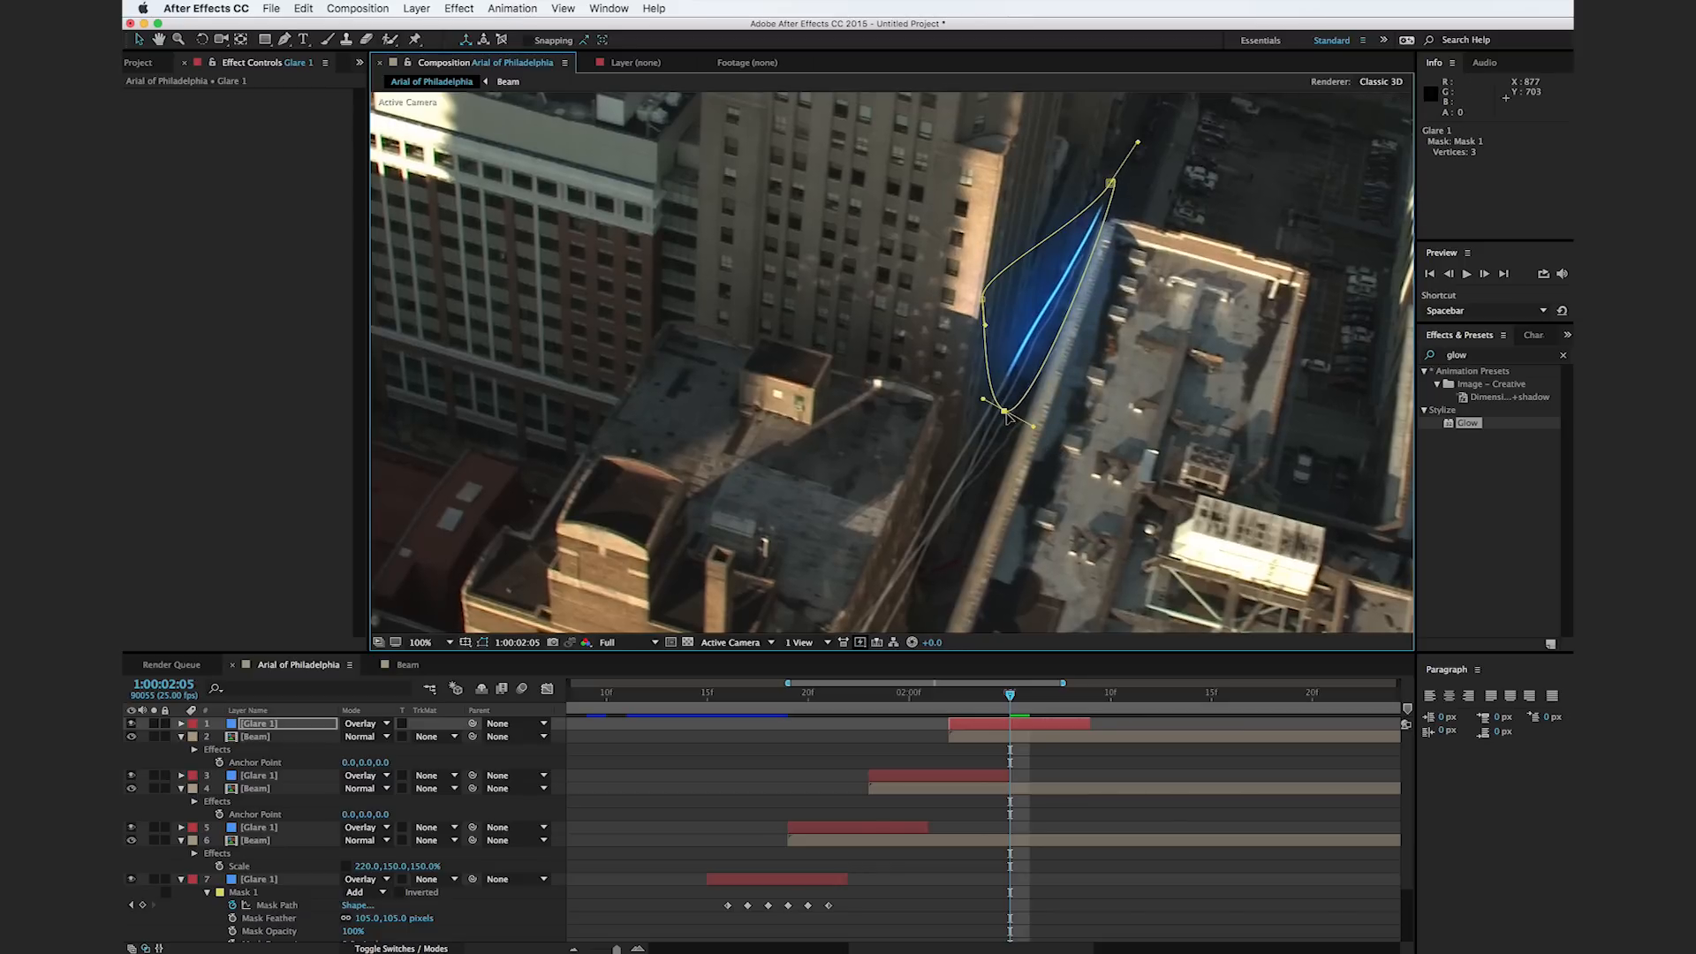
# Step: At 1:00:02:06, move all three points of the fourth glare's mask up the street to enclose the beam
pyautogui.moveTo(1012, 694); pyautogui.dragTo(1027, 698)
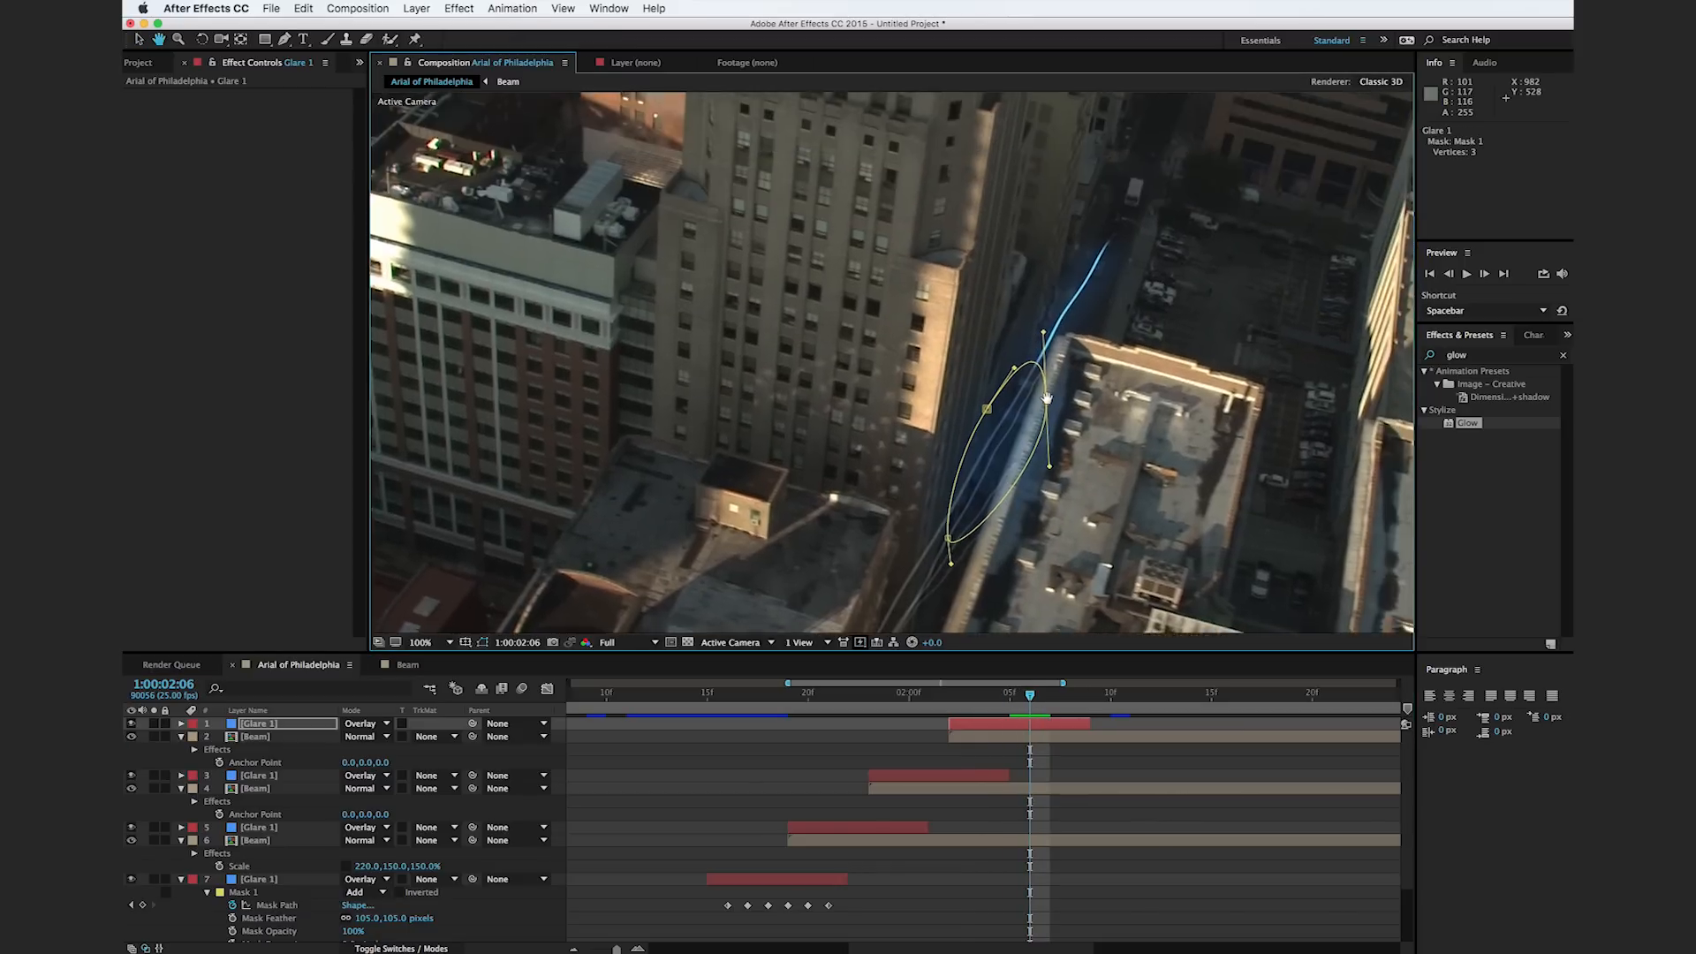
pyautogui.moveTo(978, 447); pyautogui.dragTo(1059, 274)
pyautogui.moveTo(1041, 440); pyautogui.dragTo(1116, 286)
pyautogui.moveTo(941, 575); pyautogui.dragTo(985, 428)
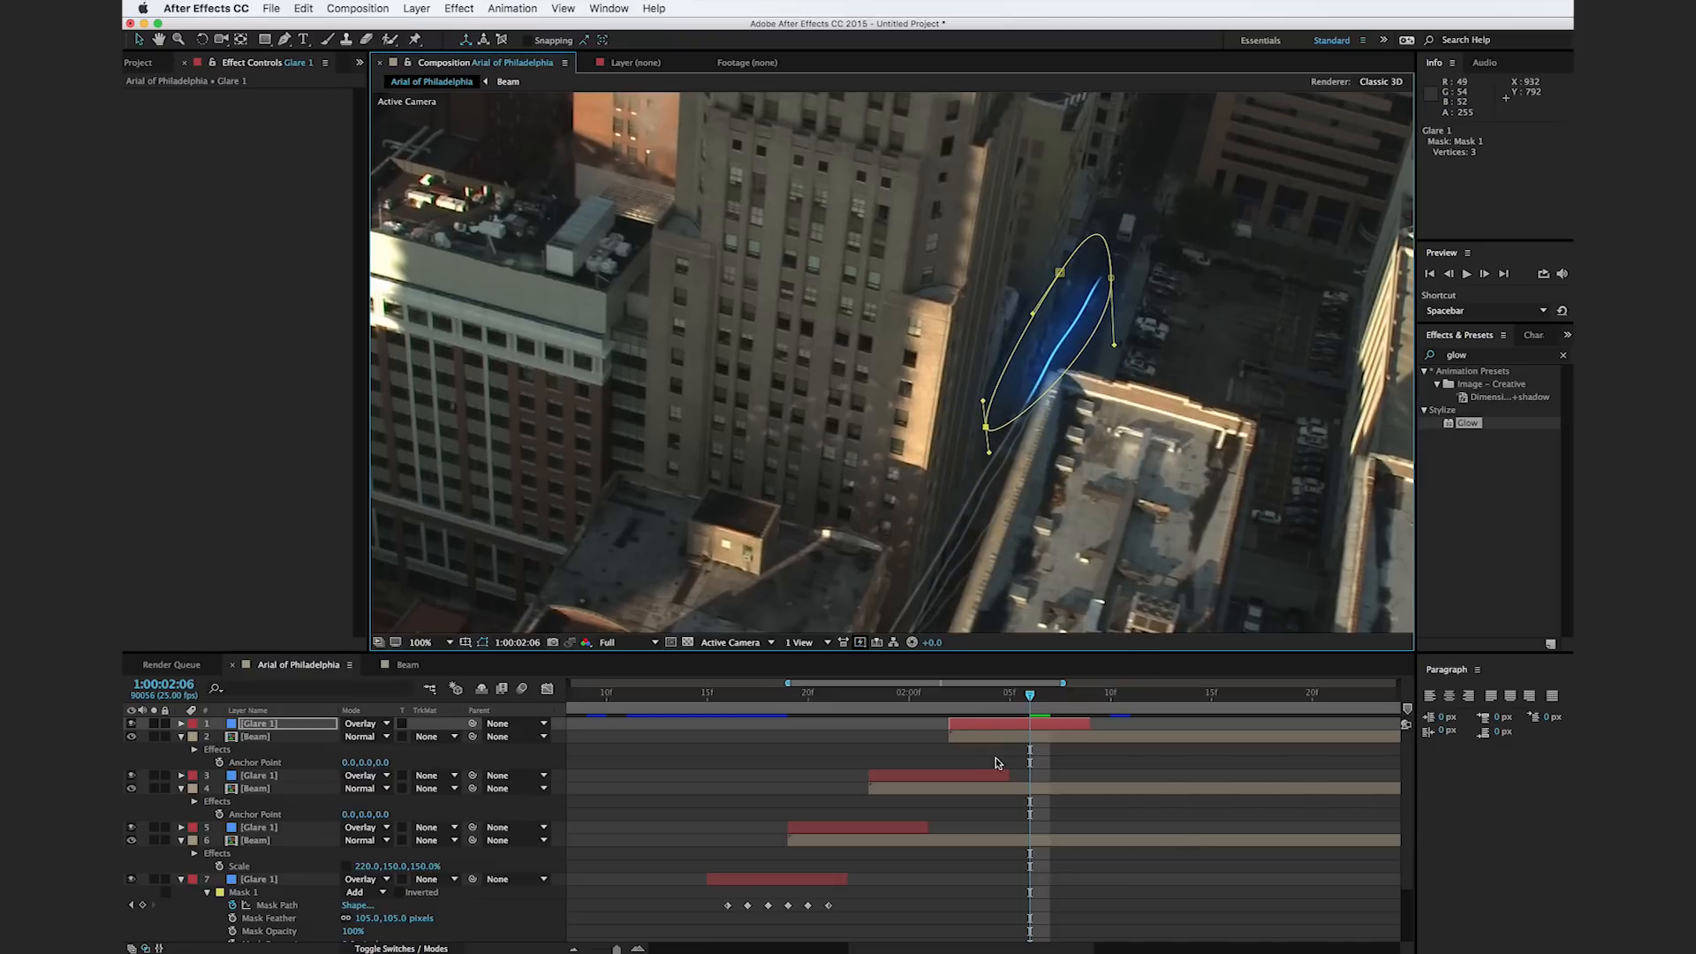
# Step: At 1:00:02:07, shift the fourth glare's mask points beyond the rooftop and widen the mask toward the tall building
pyautogui.click(1050, 693)
pyautogui.moveTo(999, 418); pyautogui.dragTo(1089, 255)
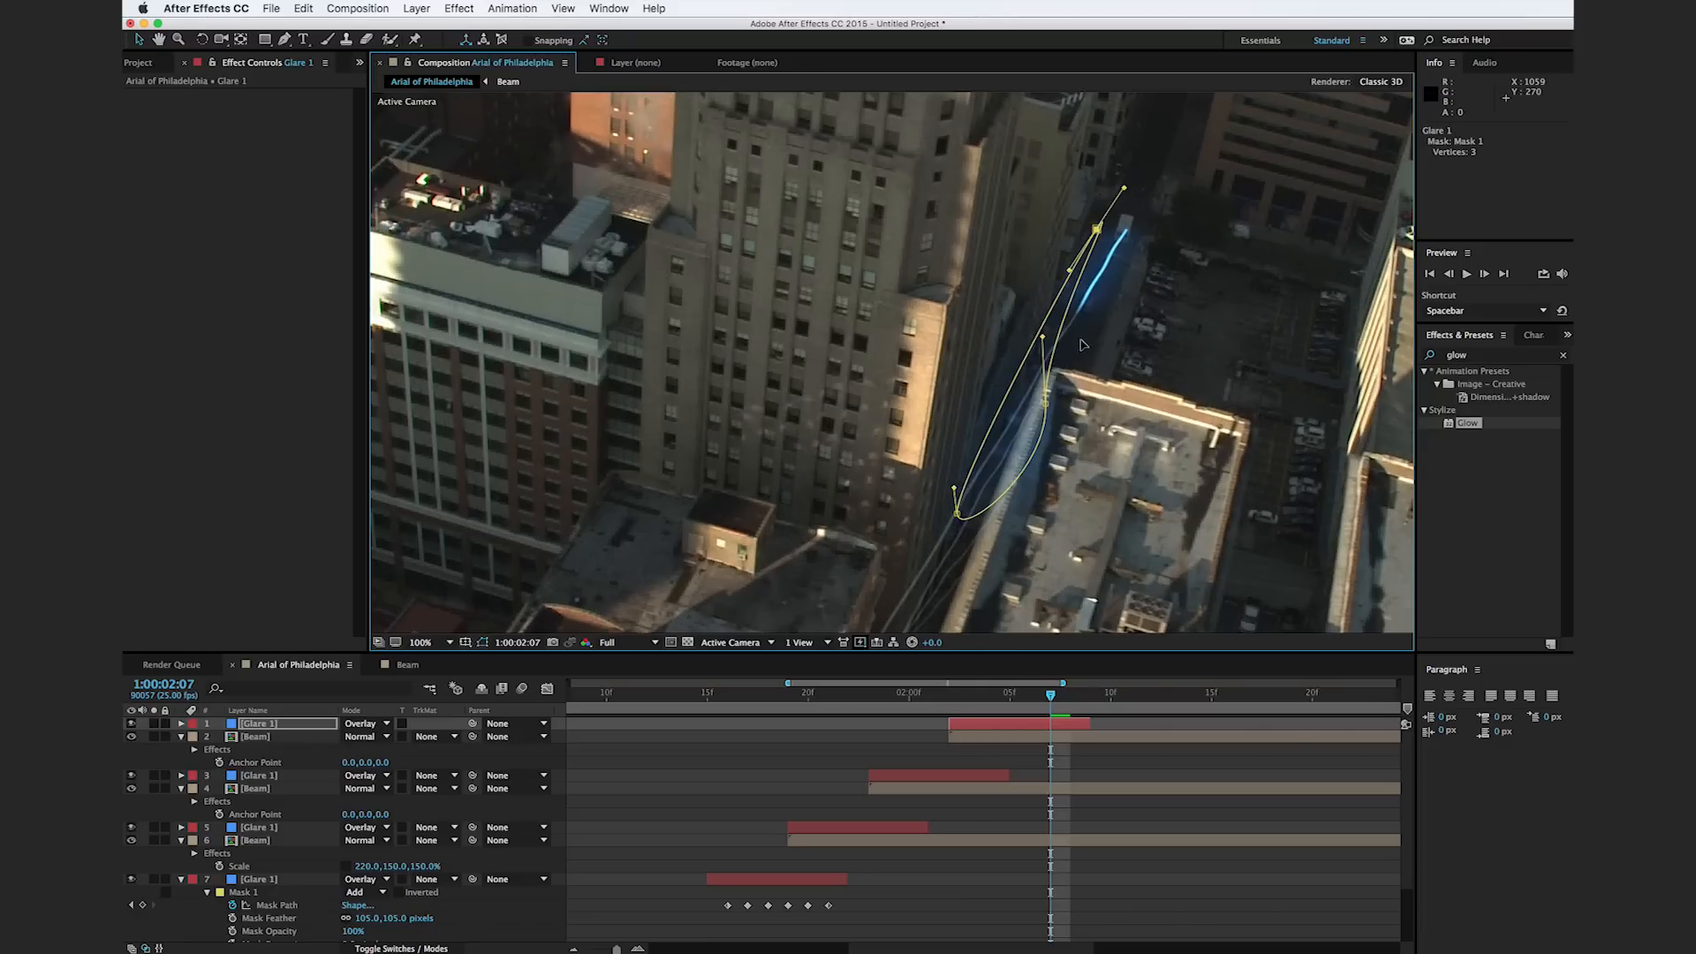
pyautogui.moveTo(1046, 411); pyautogui.dragTo(1127, 251)
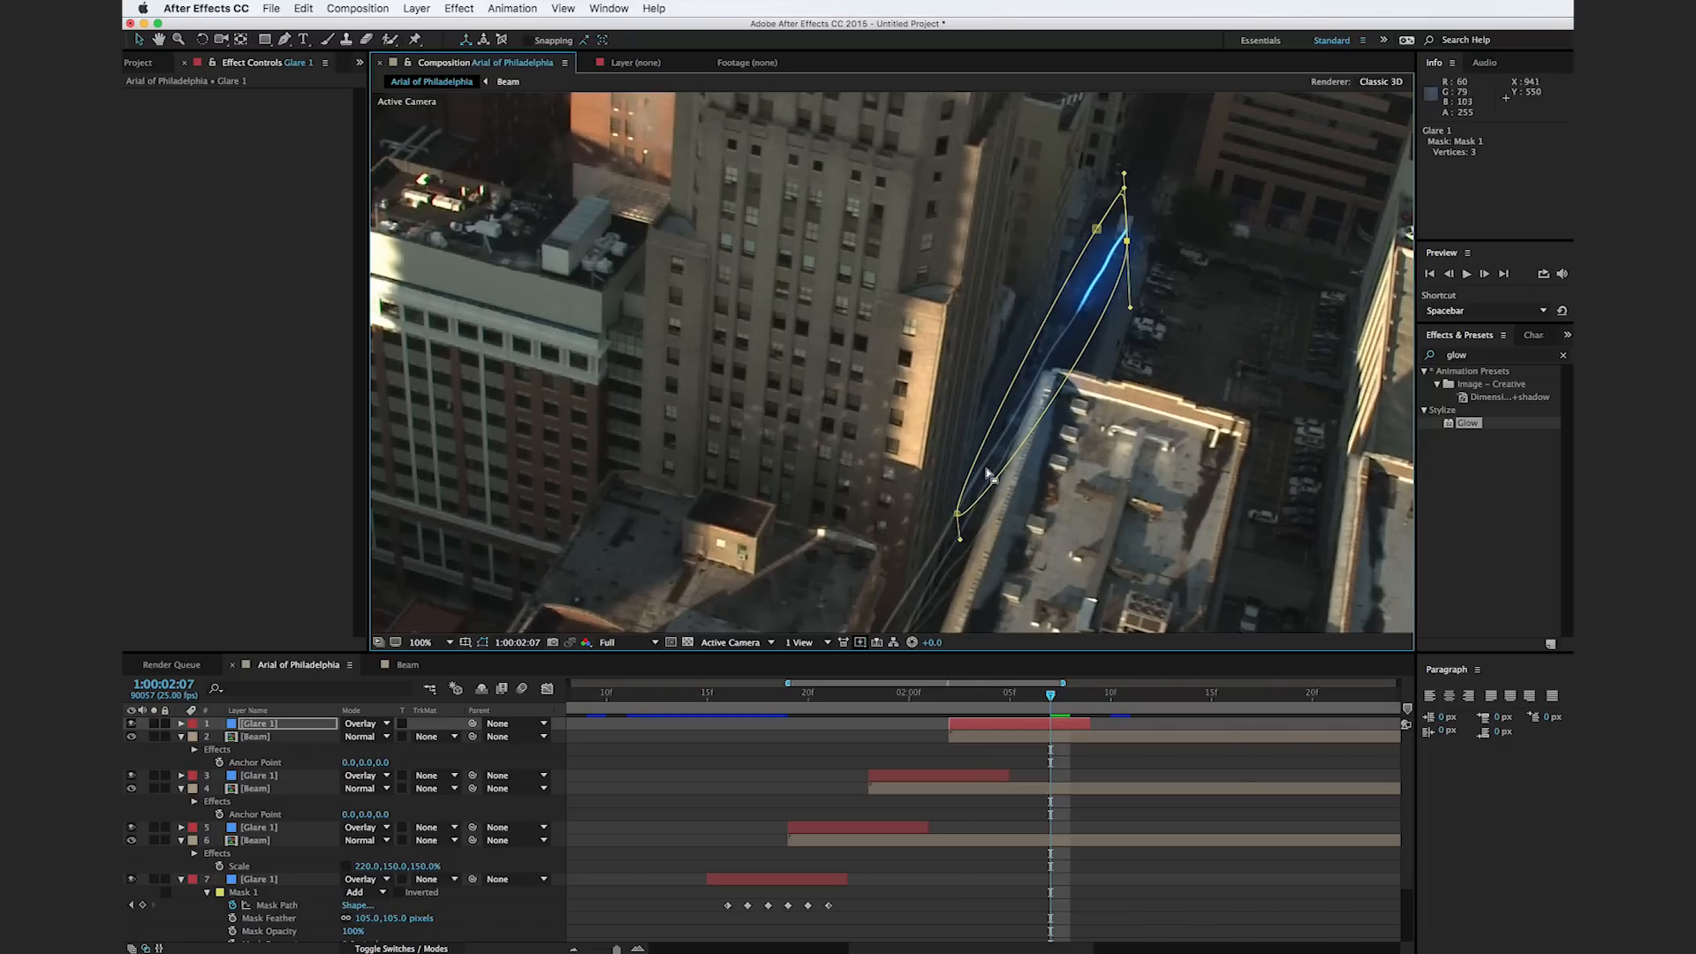
pyautogui.moveTo(959, 517); pyautogui.dragTo(1061, 333)
pyautogui.moveTo(1042, 342); pyautogui.dragTo(1029, 349)
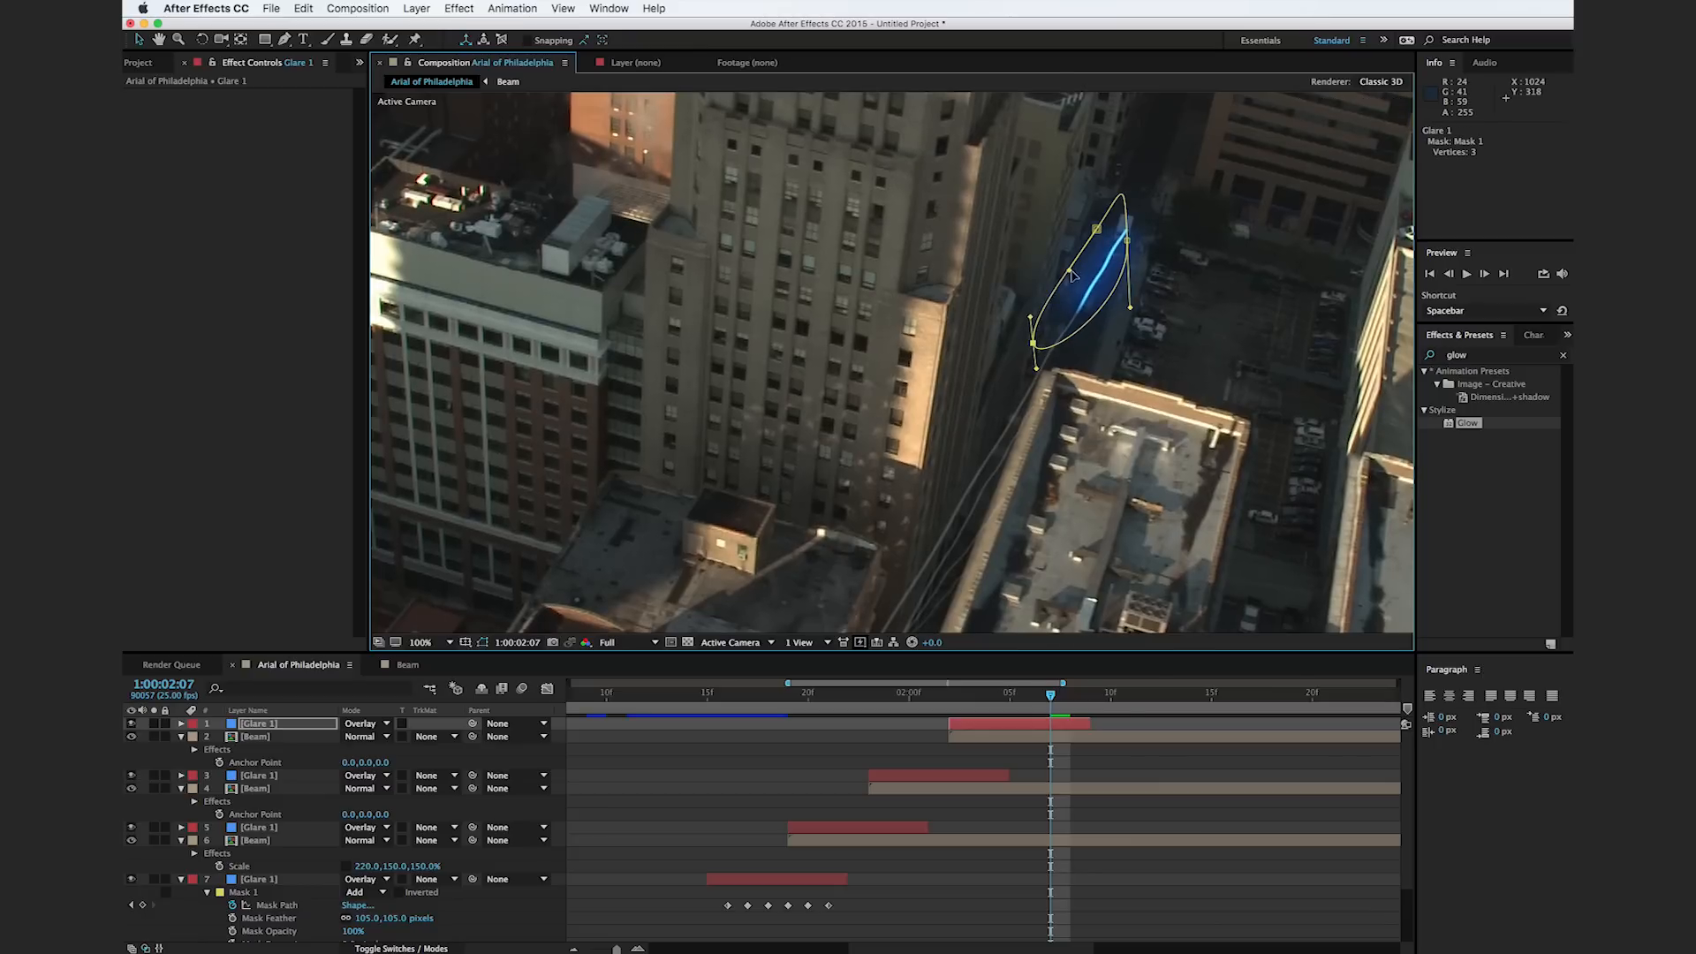
pyautogui.moveTo(1098, 236); pyautogui.dragTo(1060, 231)
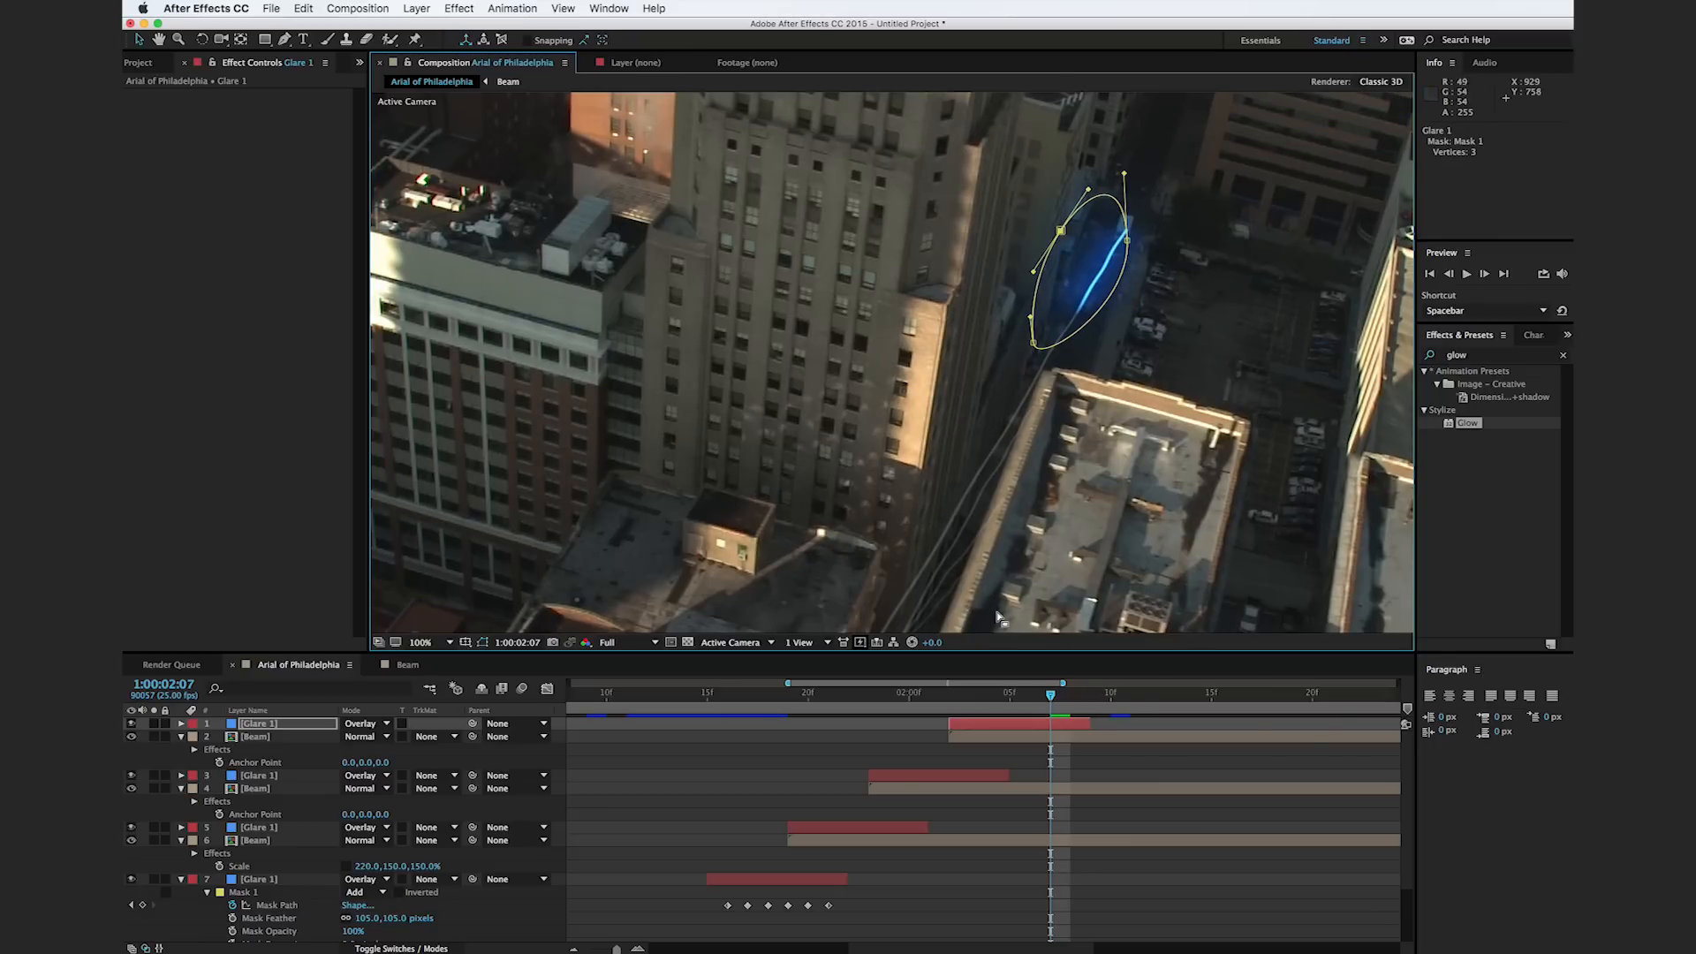
# Step: At 1:00:02:08, move the fourth glare's mask points around the beam's remaining tip at the far end of the street
pyautogui.moveTo(1050, 696); pyautogui.dragTo(1069, 696)
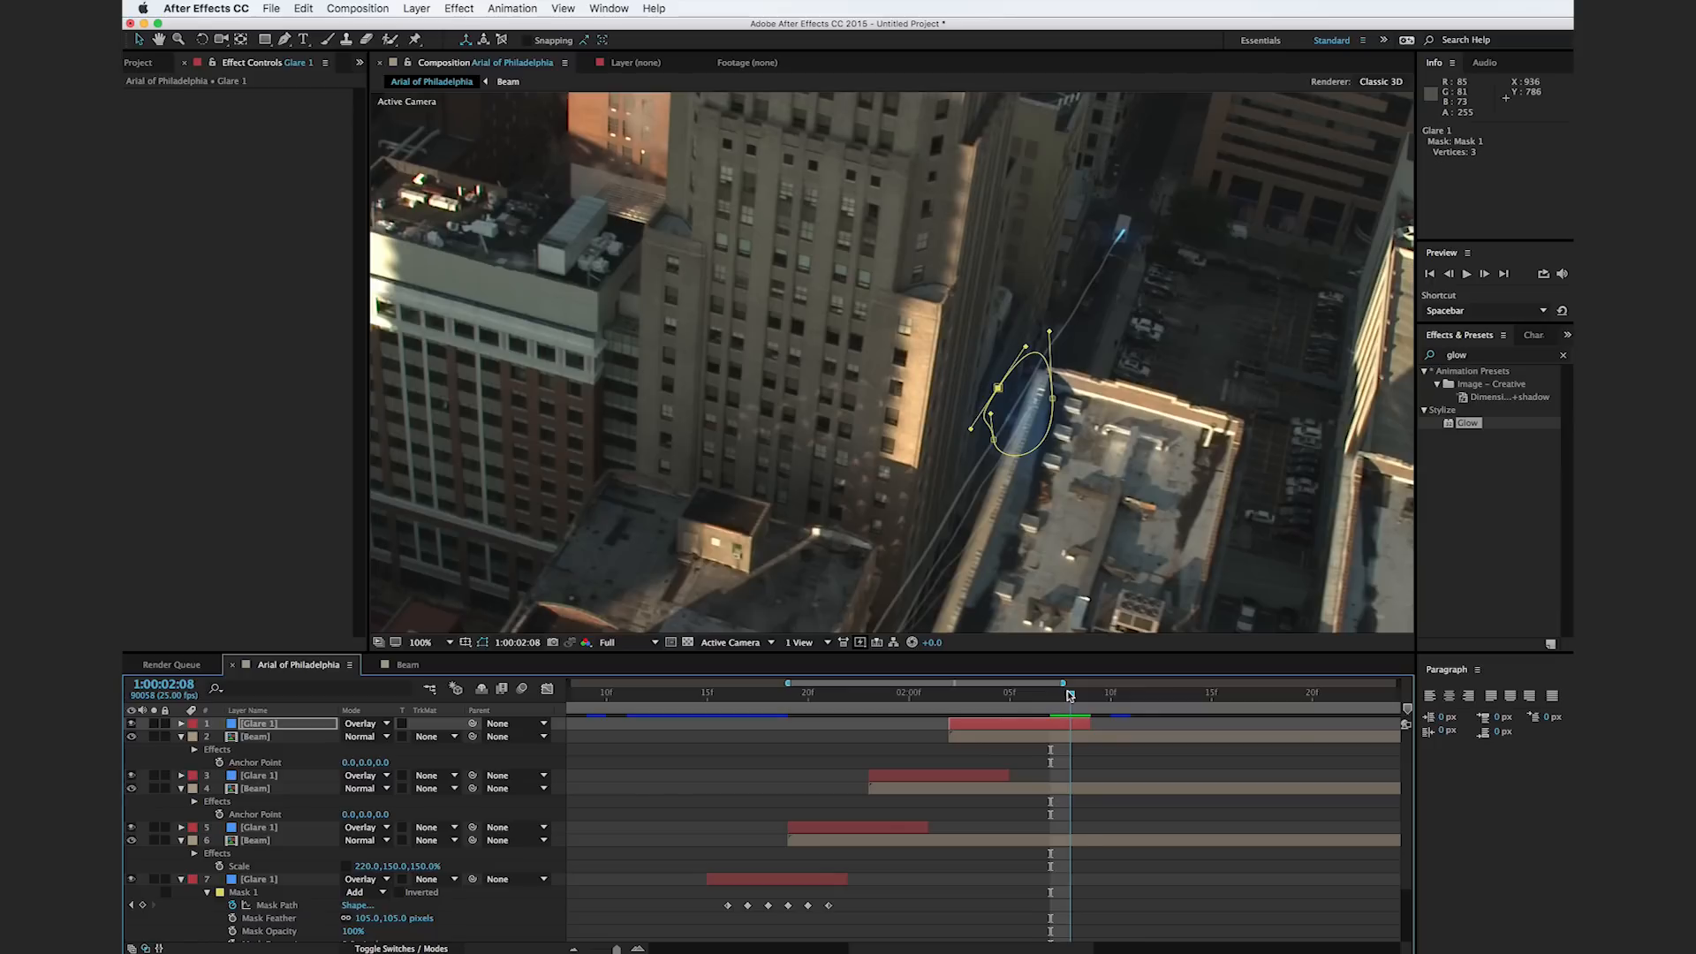
pyautogui.moveTo(1126, 486); pyautogui.dragTo(1175, 229)
pyautogui.moveTo(1091, 277); pyautogui.dragTo(1087, 300)
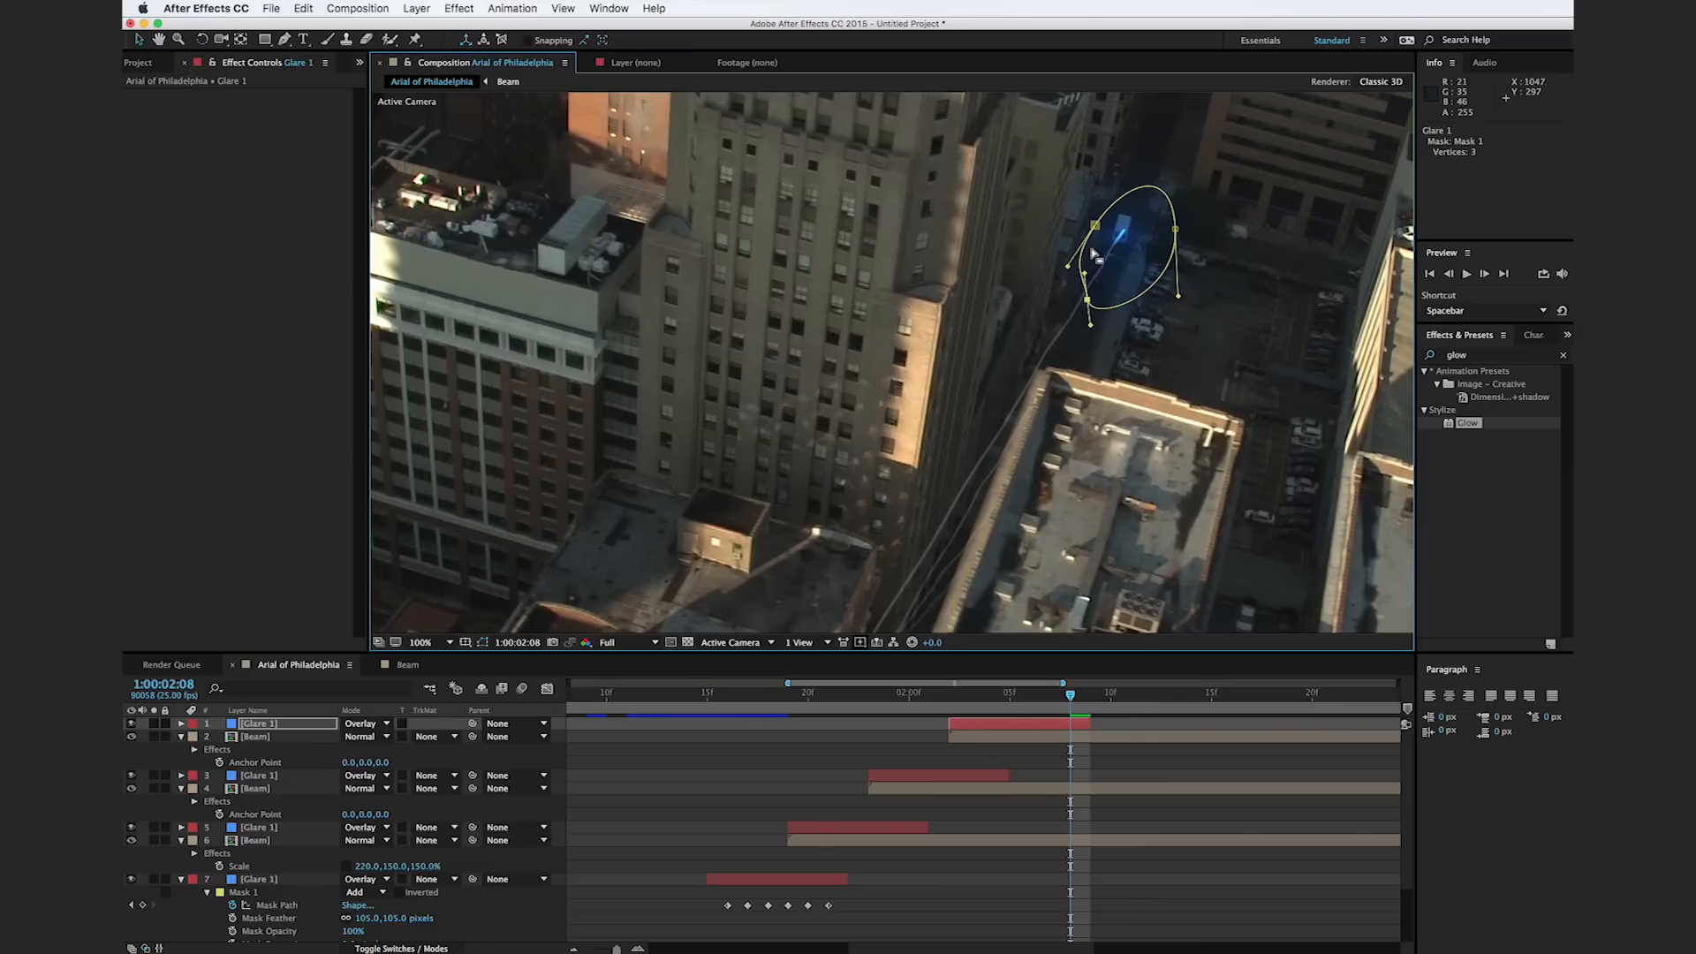
# Step: Deselect the glare, play back the beam sequence in the full frame, and return to 1:00:01:22
pyautogui.scroll(-4, 1227, 369)
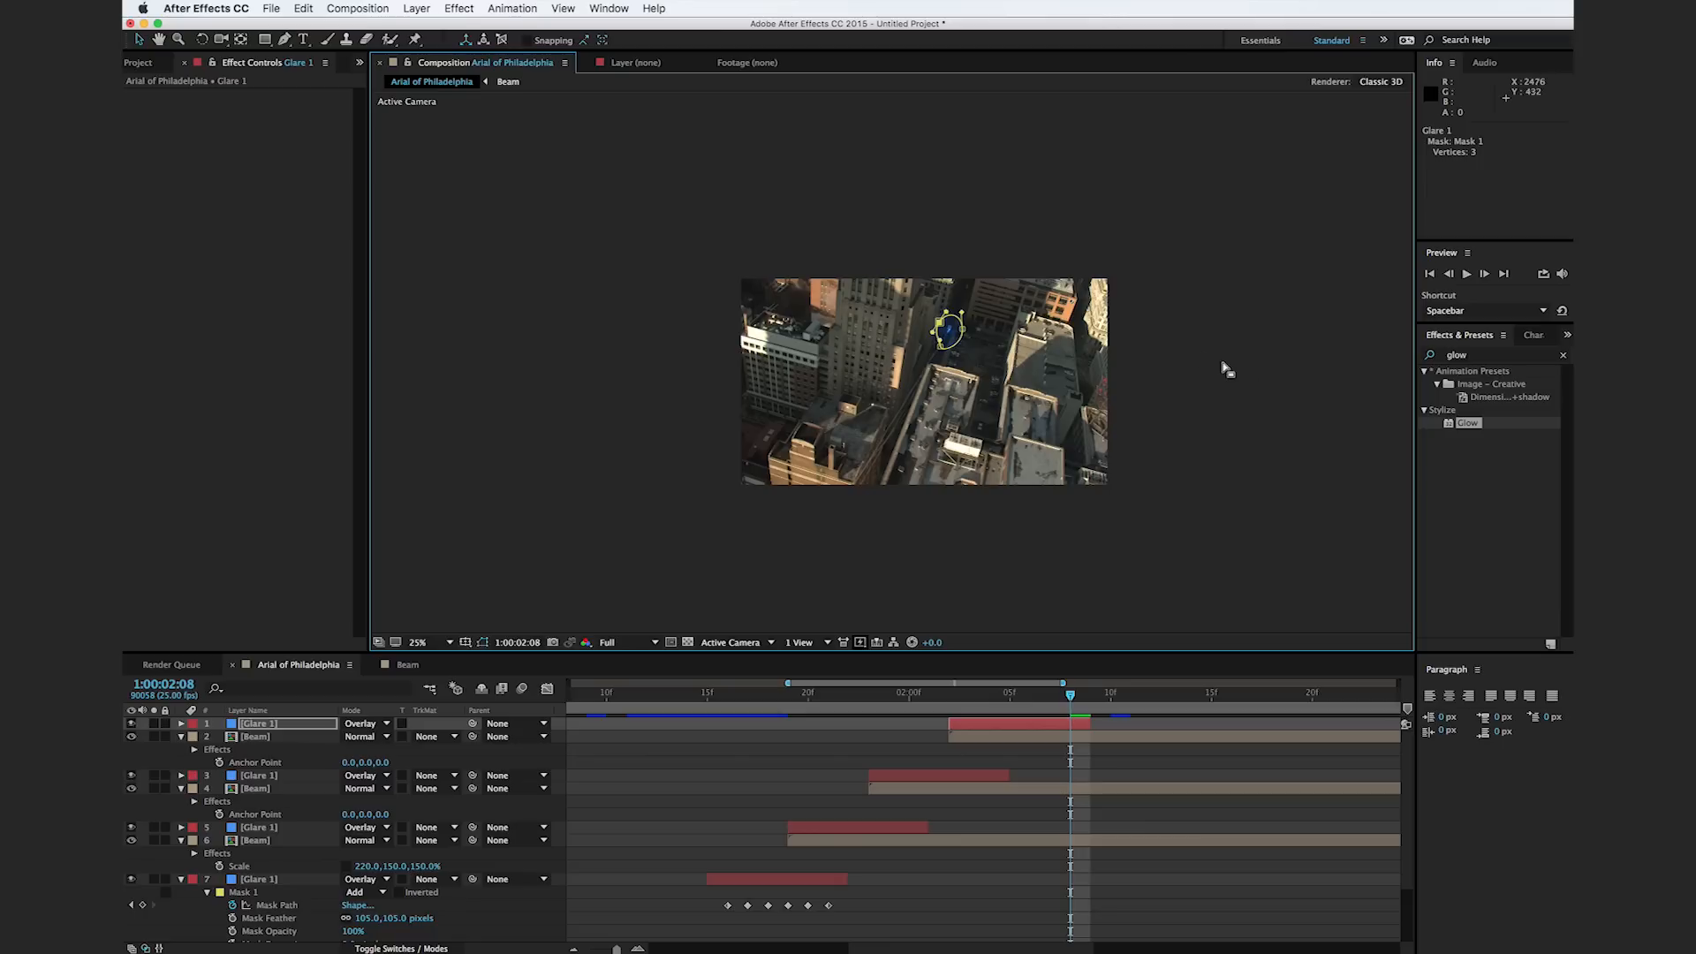
pyautogui.click(1241, 377)
pyautogui.click(1228, 403)
pyautogui.moveTo(999, 410); pyautogui.dragTo(1060, 377)
pyautogui.scroll(2, 1060, 377)
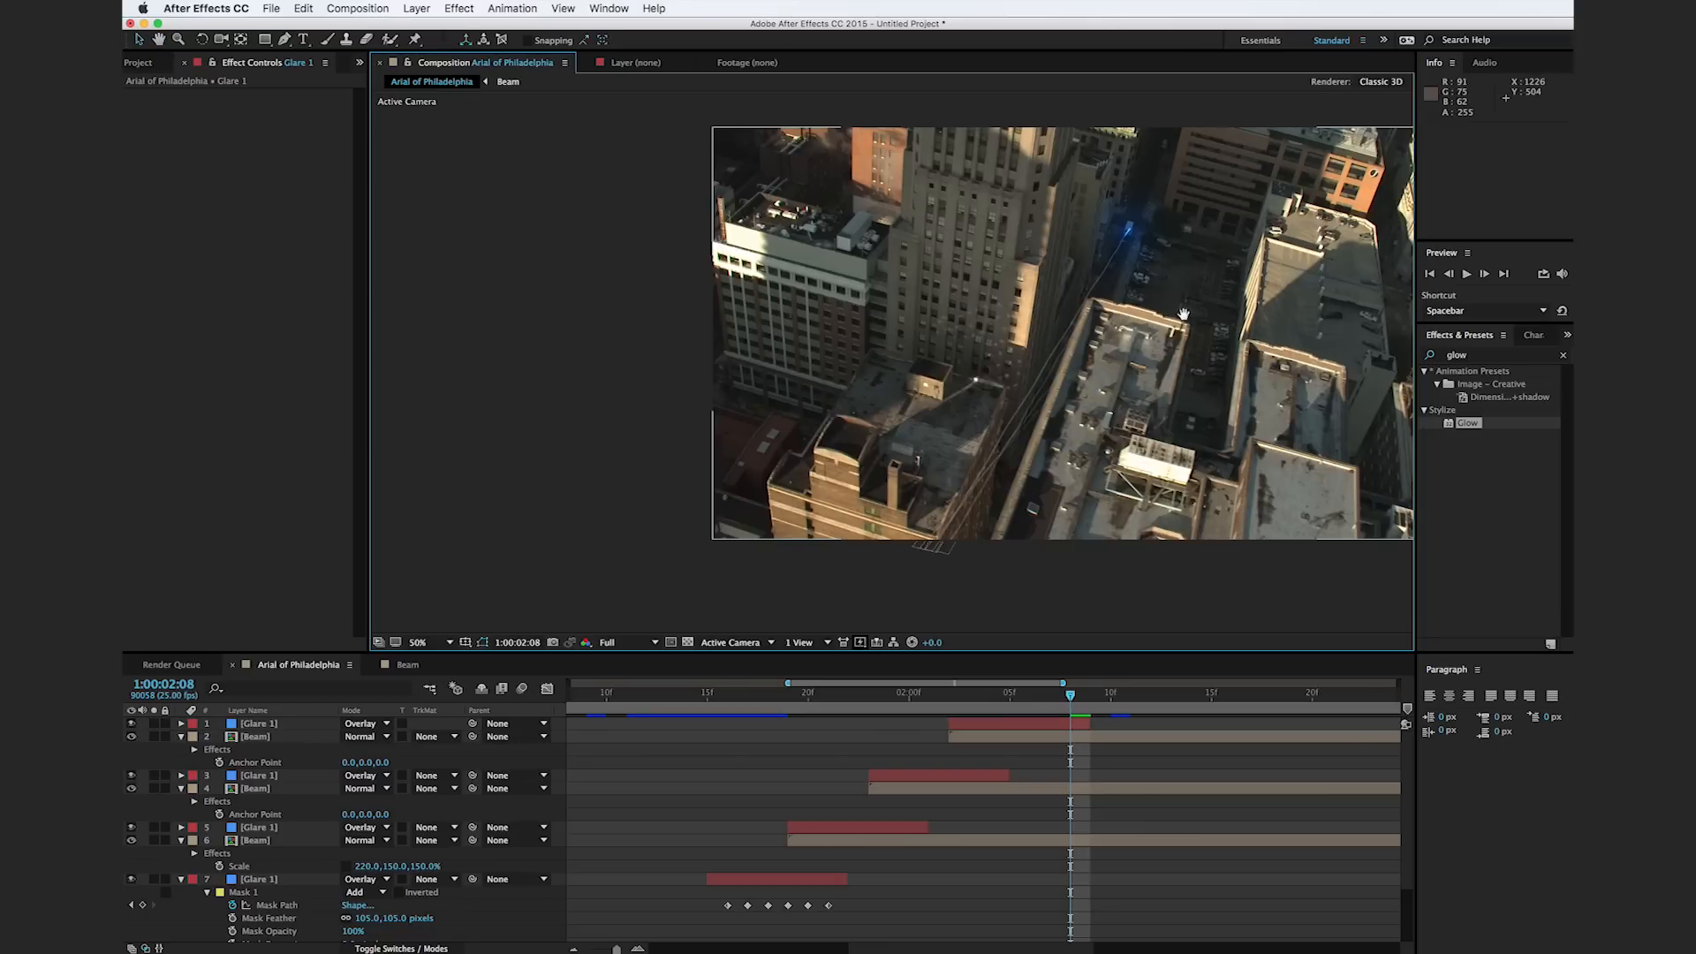
pyautogui.moveTo(1170, 342); pyautogui.dragTo(1046, 370)
pyautogui.moveTo(723, 699); pyautogui.dragTo(767, 716)
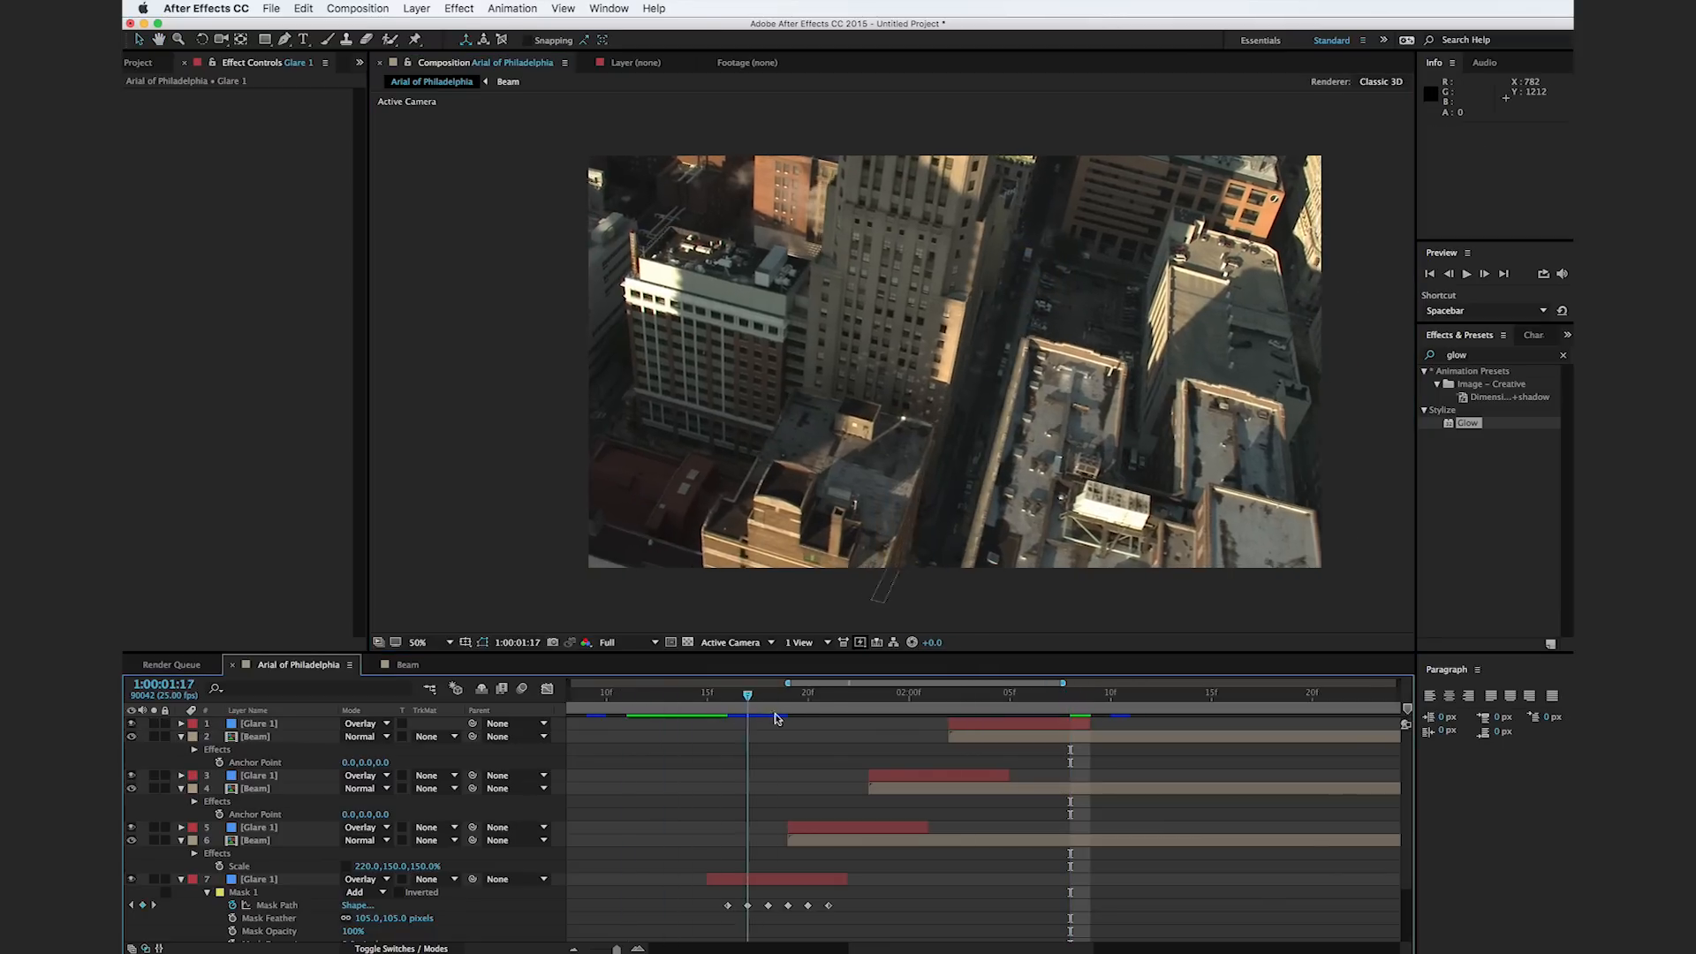
pyautogui.press('space')
pyautogui.moveTo(1060, 715); pyautogui.dragTo(848, 725)
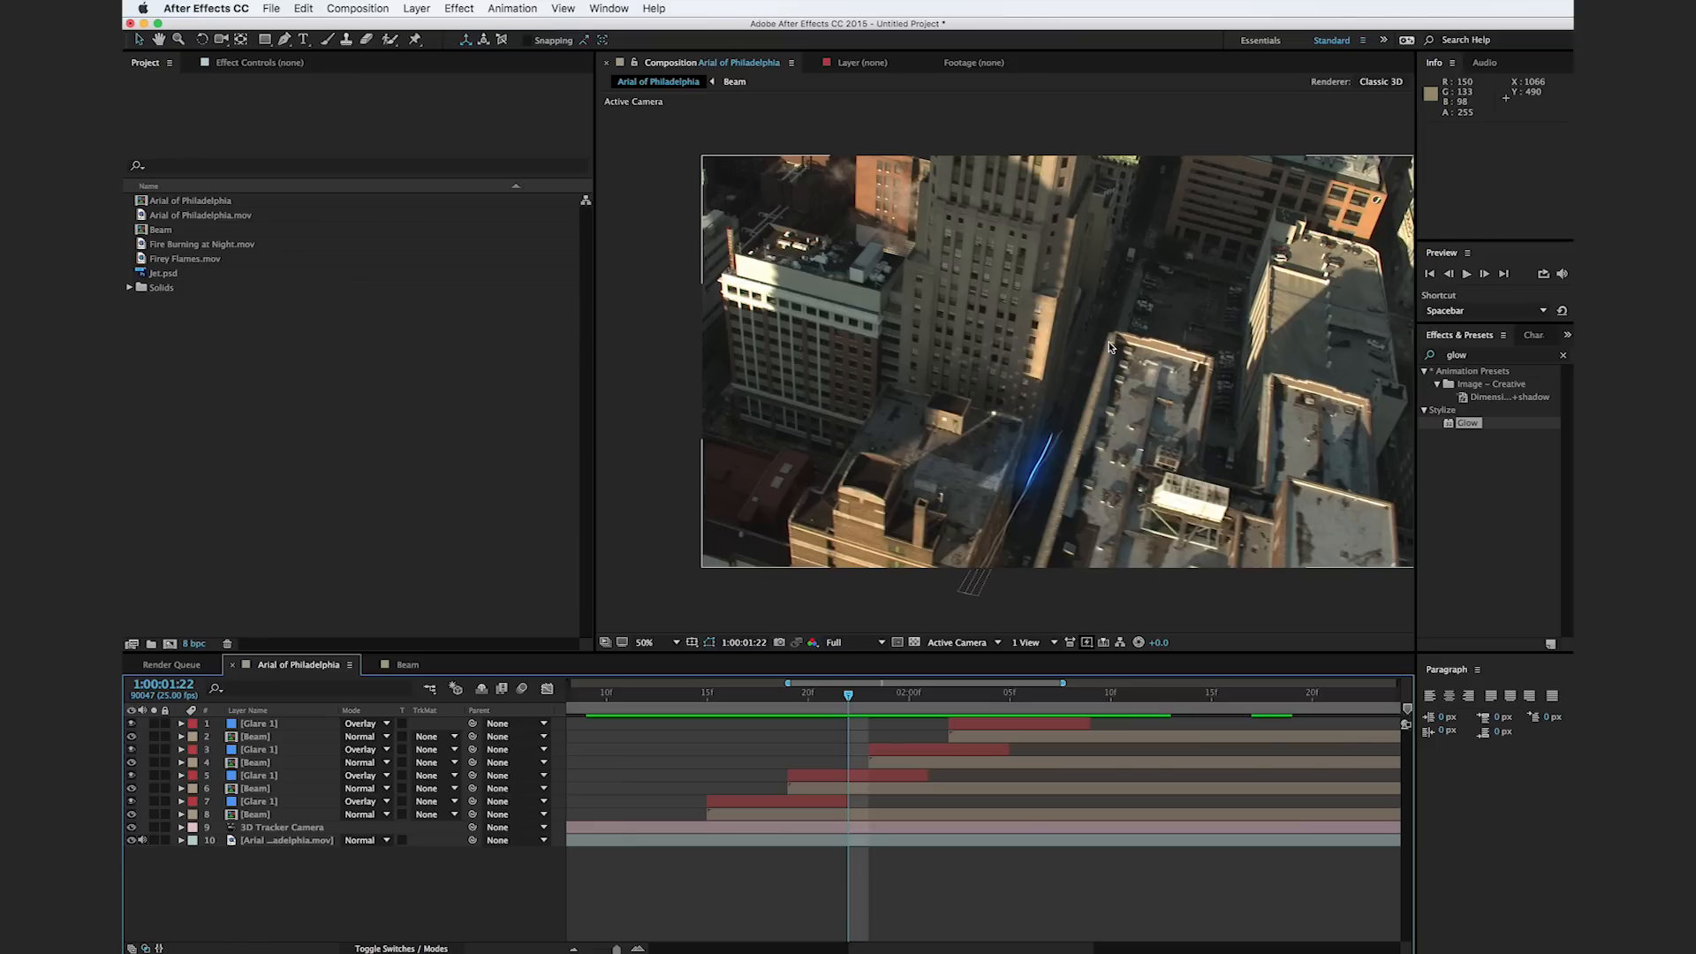
# Step: Create a 1000 x 1000 composition named Explosion Point with a duration of 0:00:01:00
pyautogui.press('super+n')
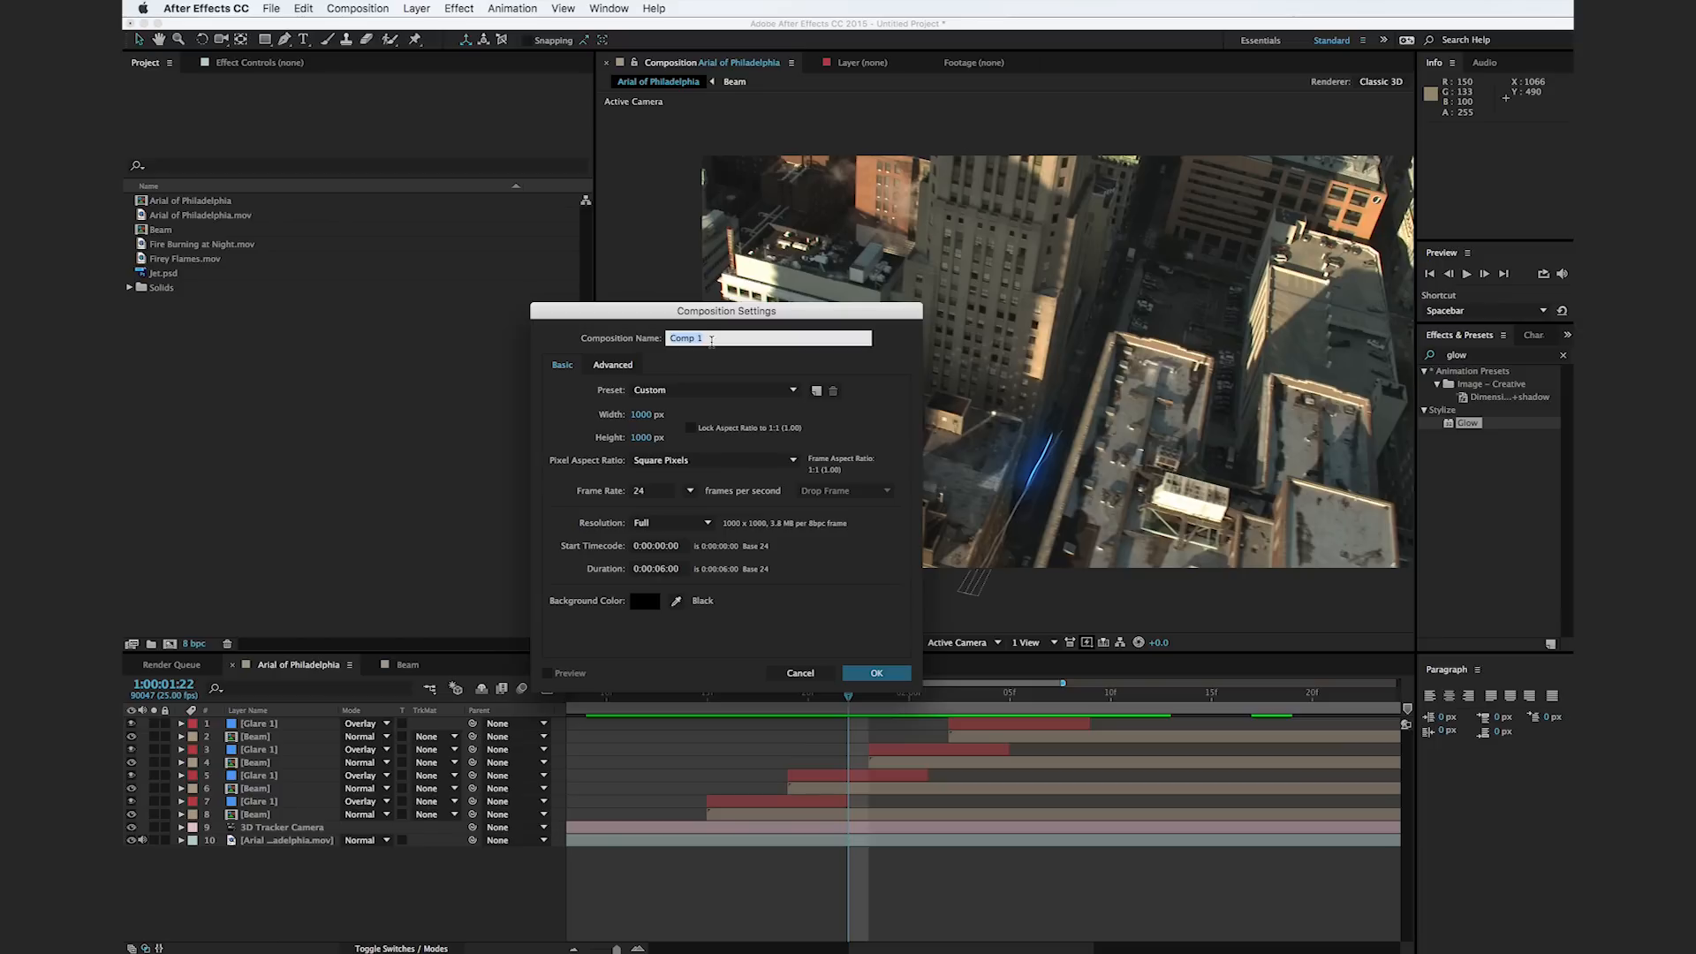
pyautogui.write('Ex')
pyautogui.click(667, 572)
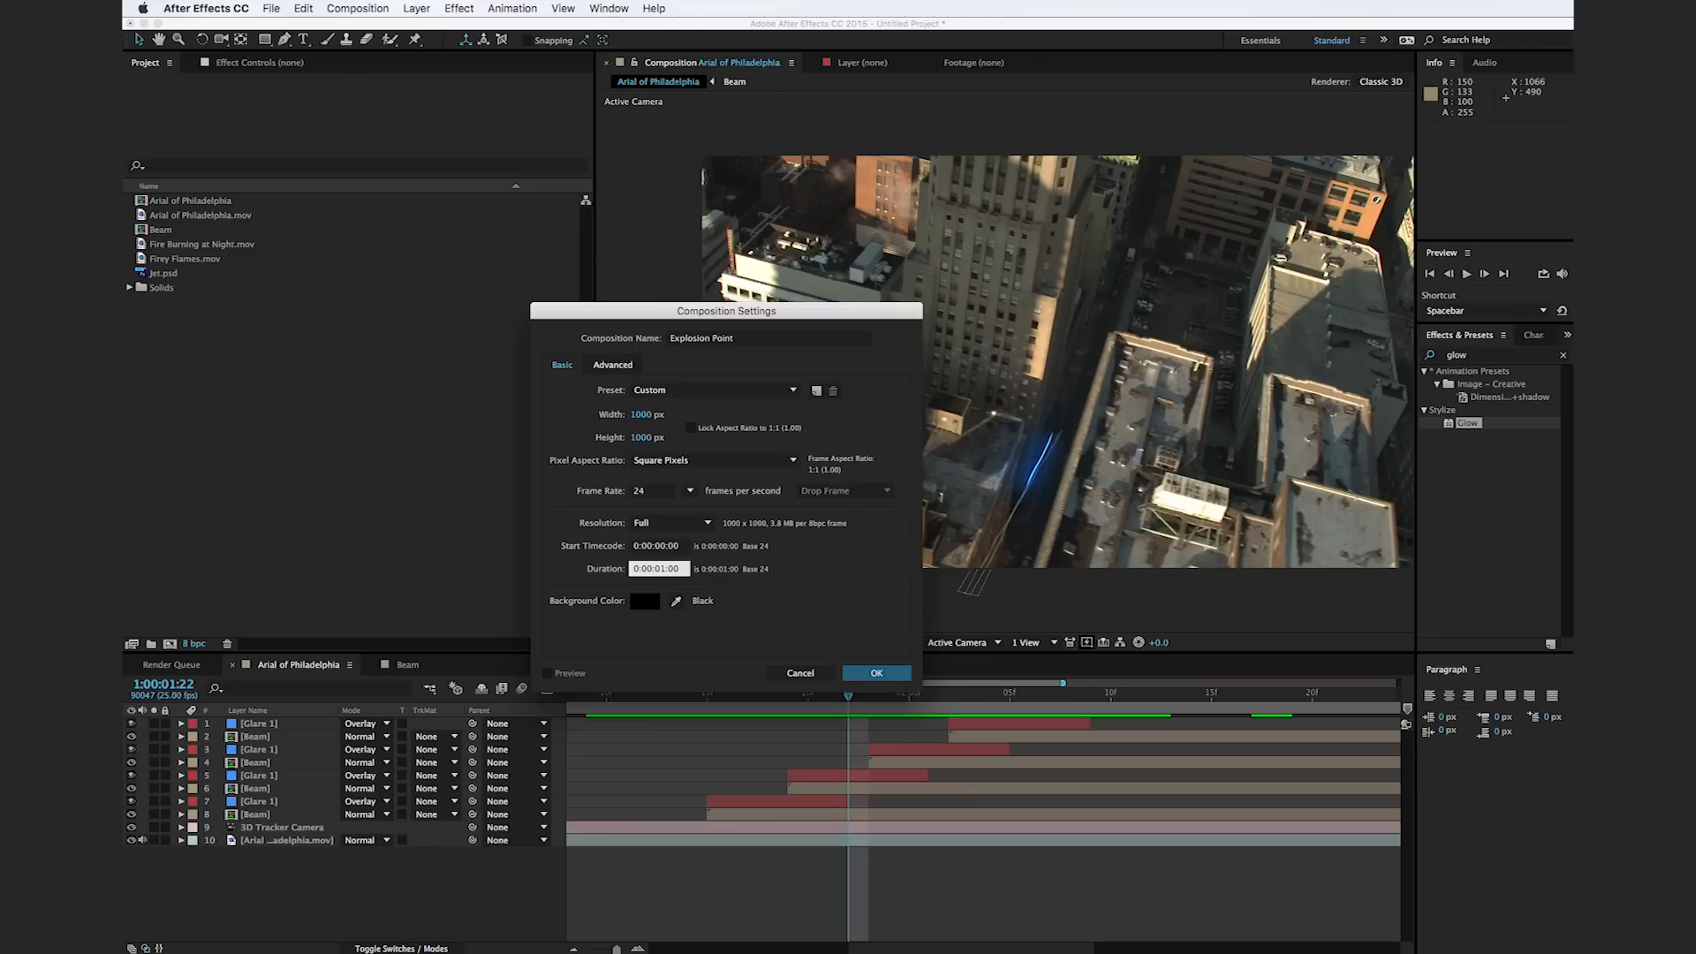
pyautogui.press('Return')
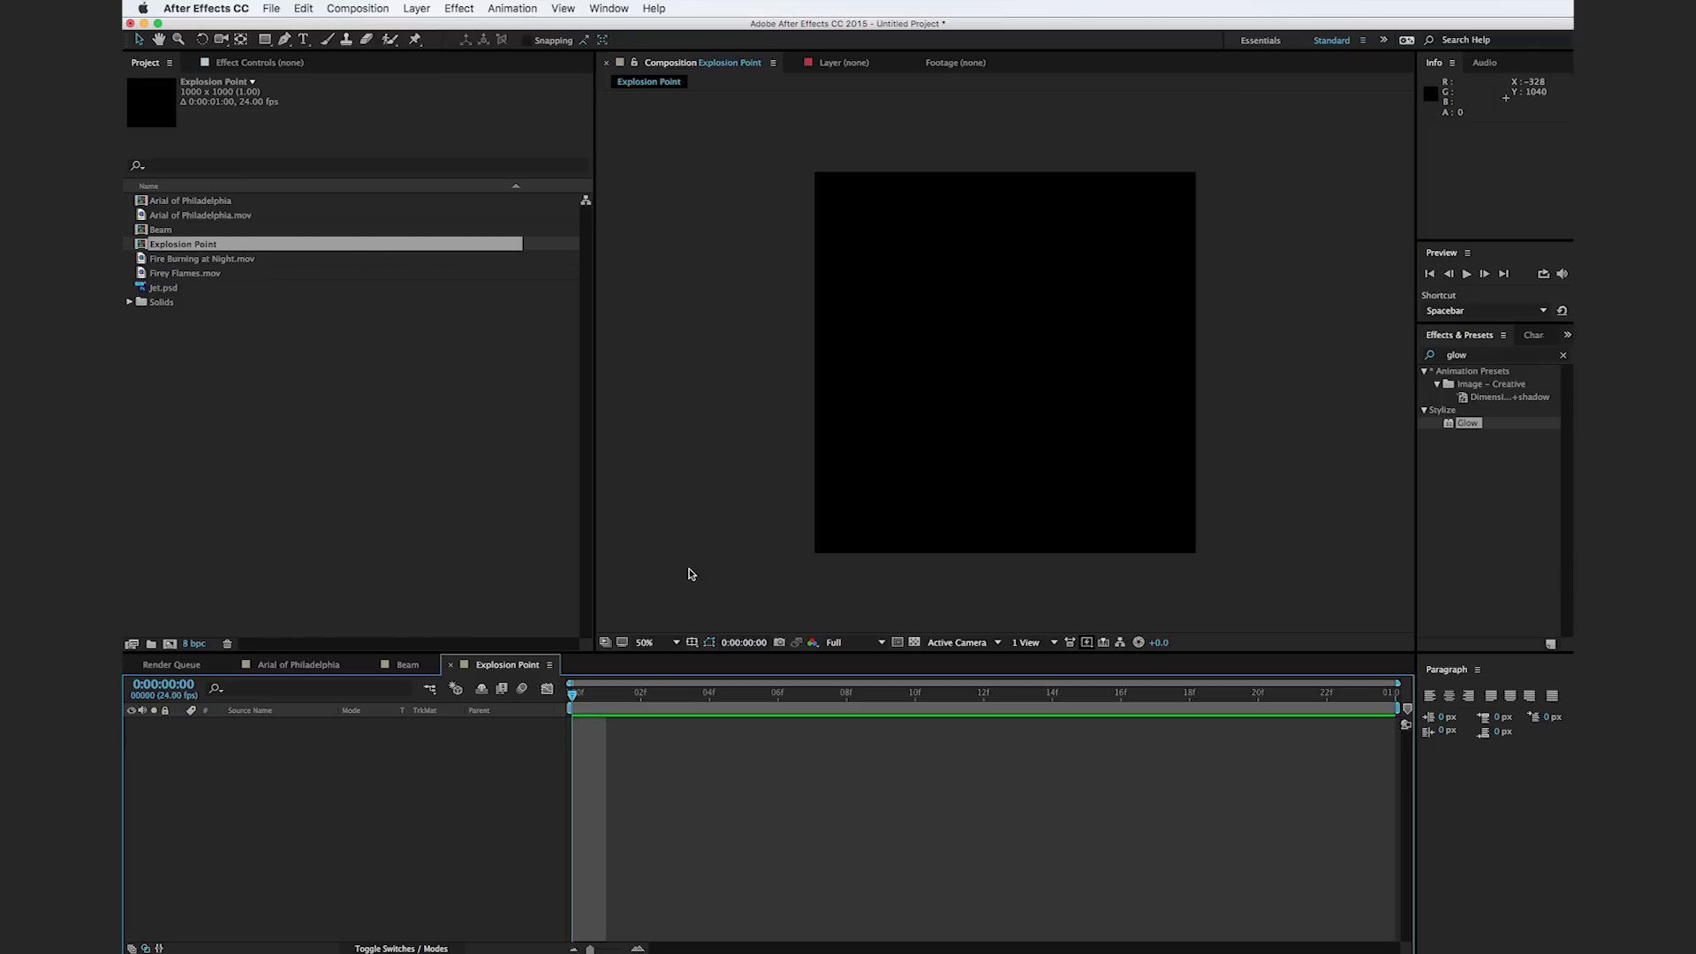
# Step: Create a shape layer in the Explosion Point composition, add an ellipse path to it, and reveal the path's properties
pyautogui.click(411, 9)
pyautogui.moveTo(451, 31)
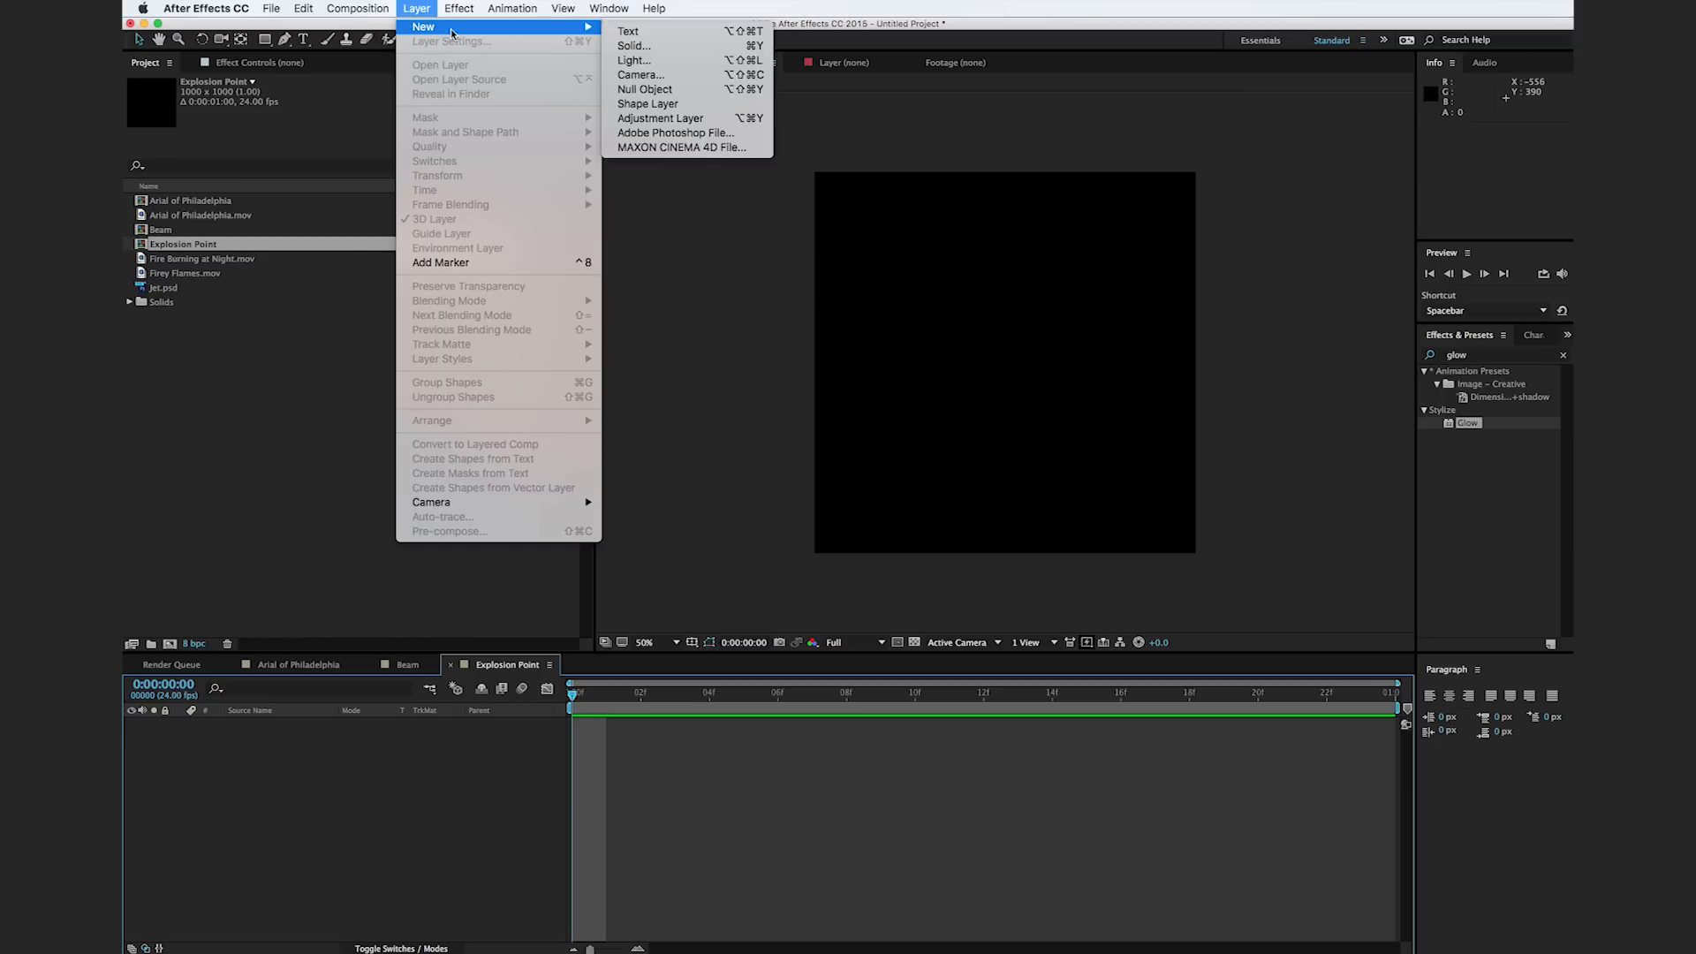
pyautogui.click(650, 104)
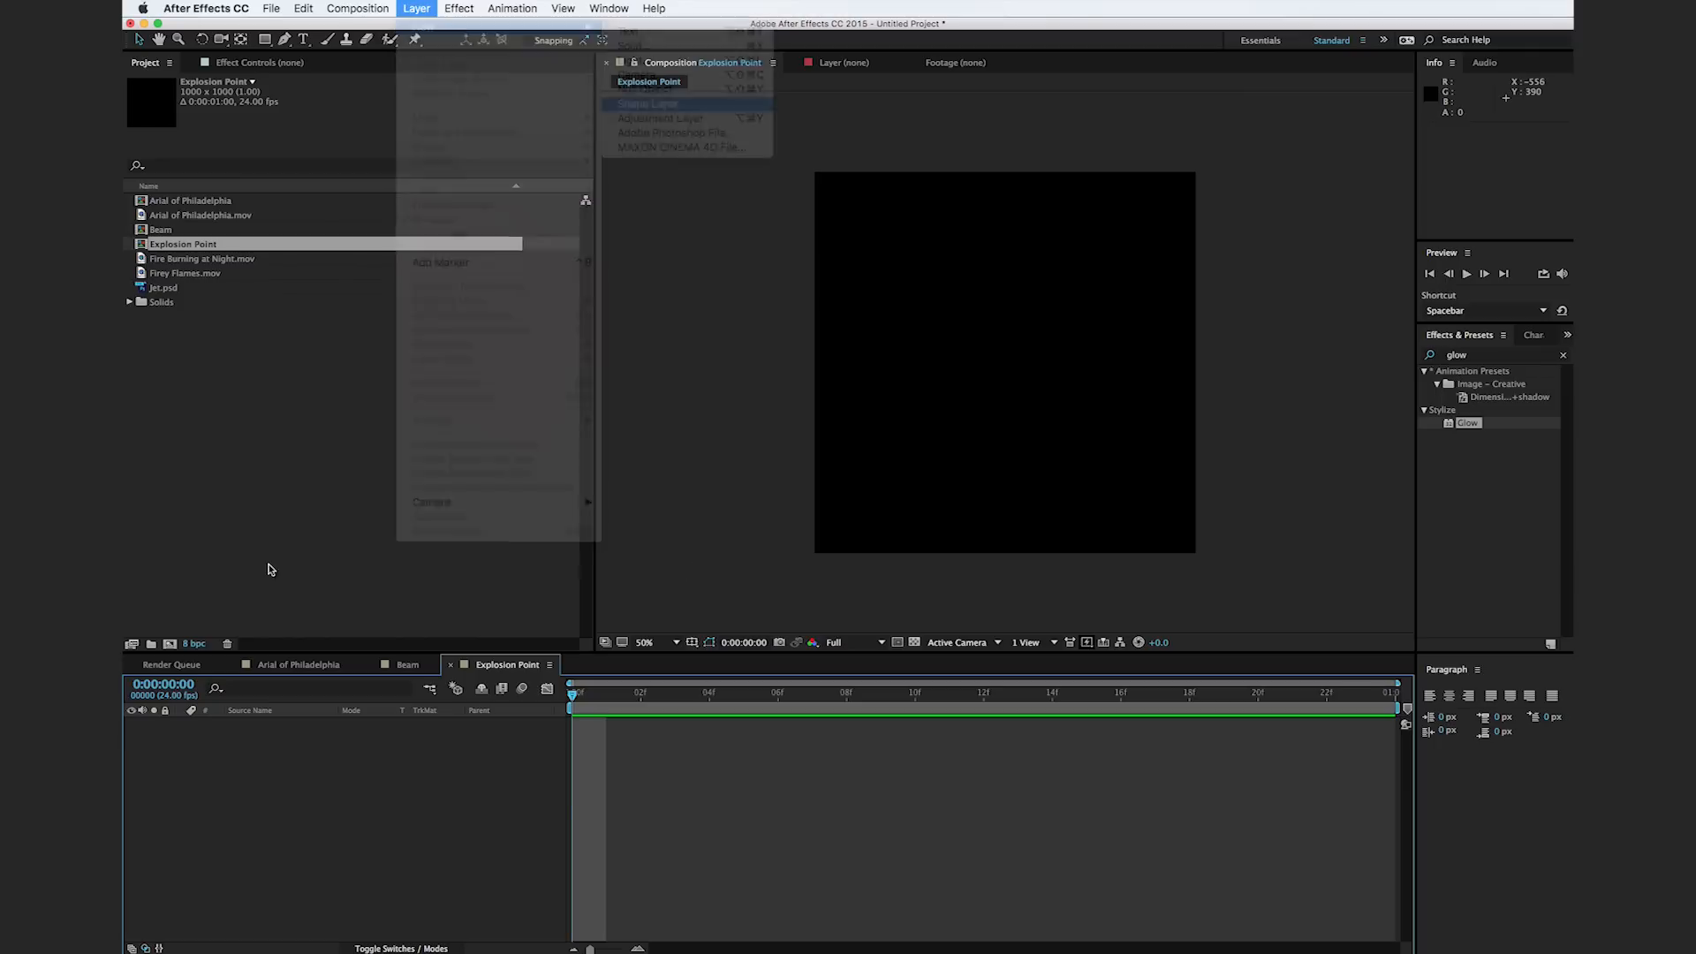
pyautogui.click(181, 723)
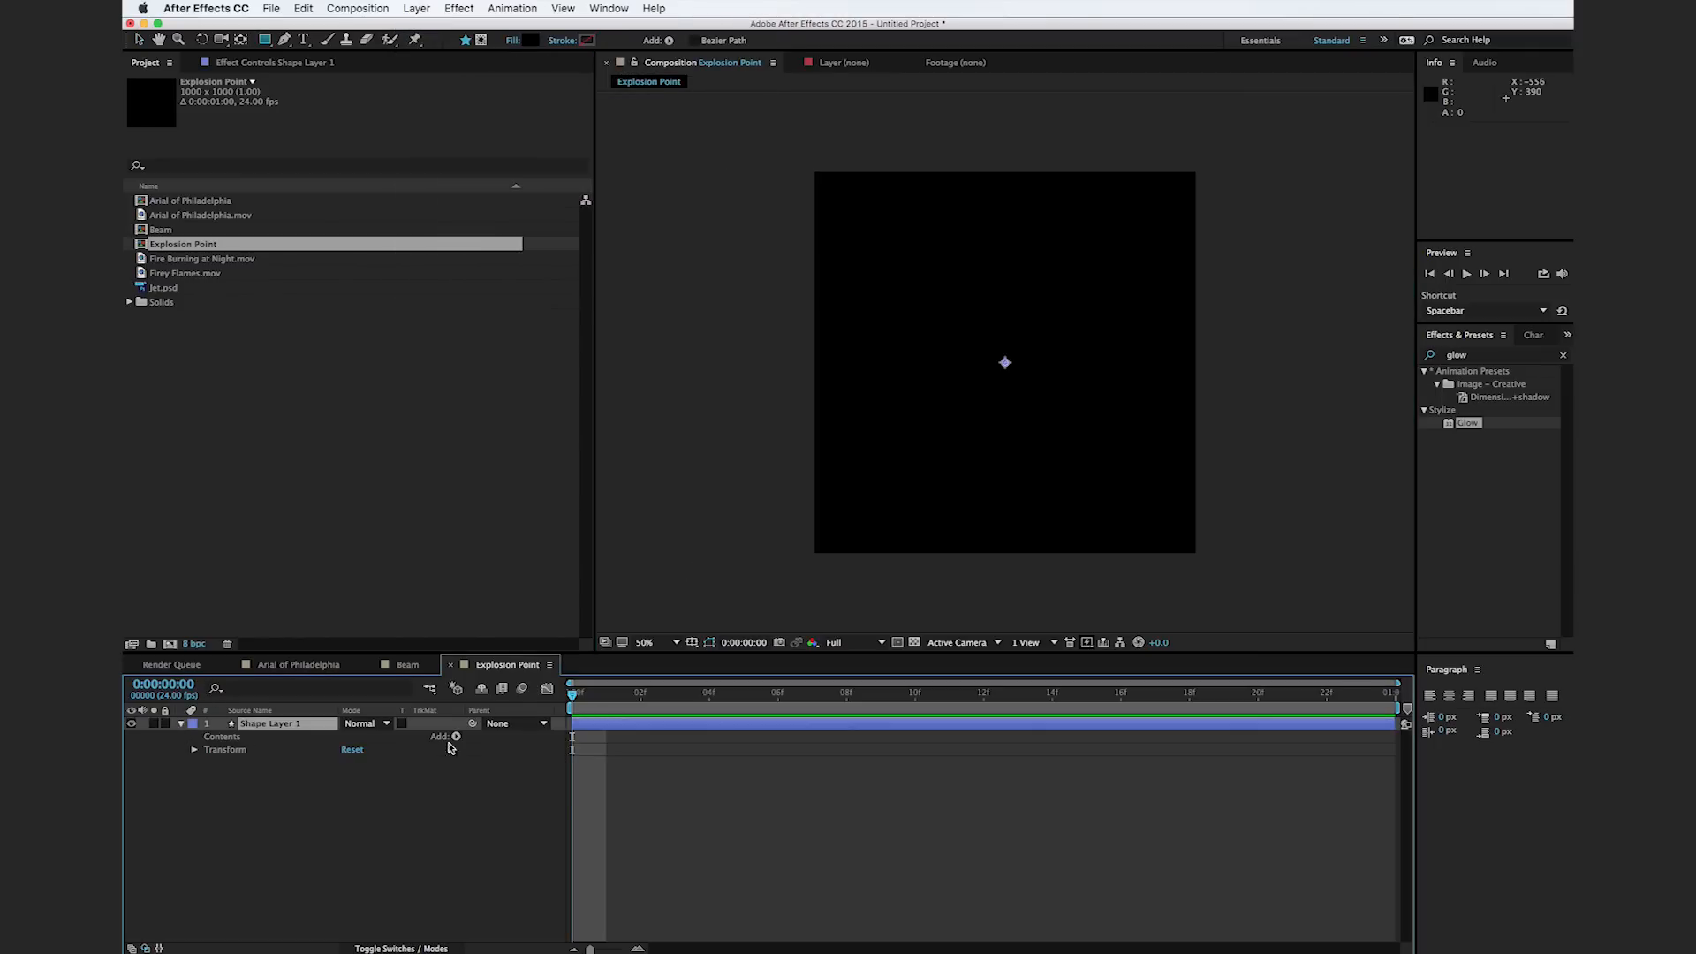
pyautogui.click(456, 736)
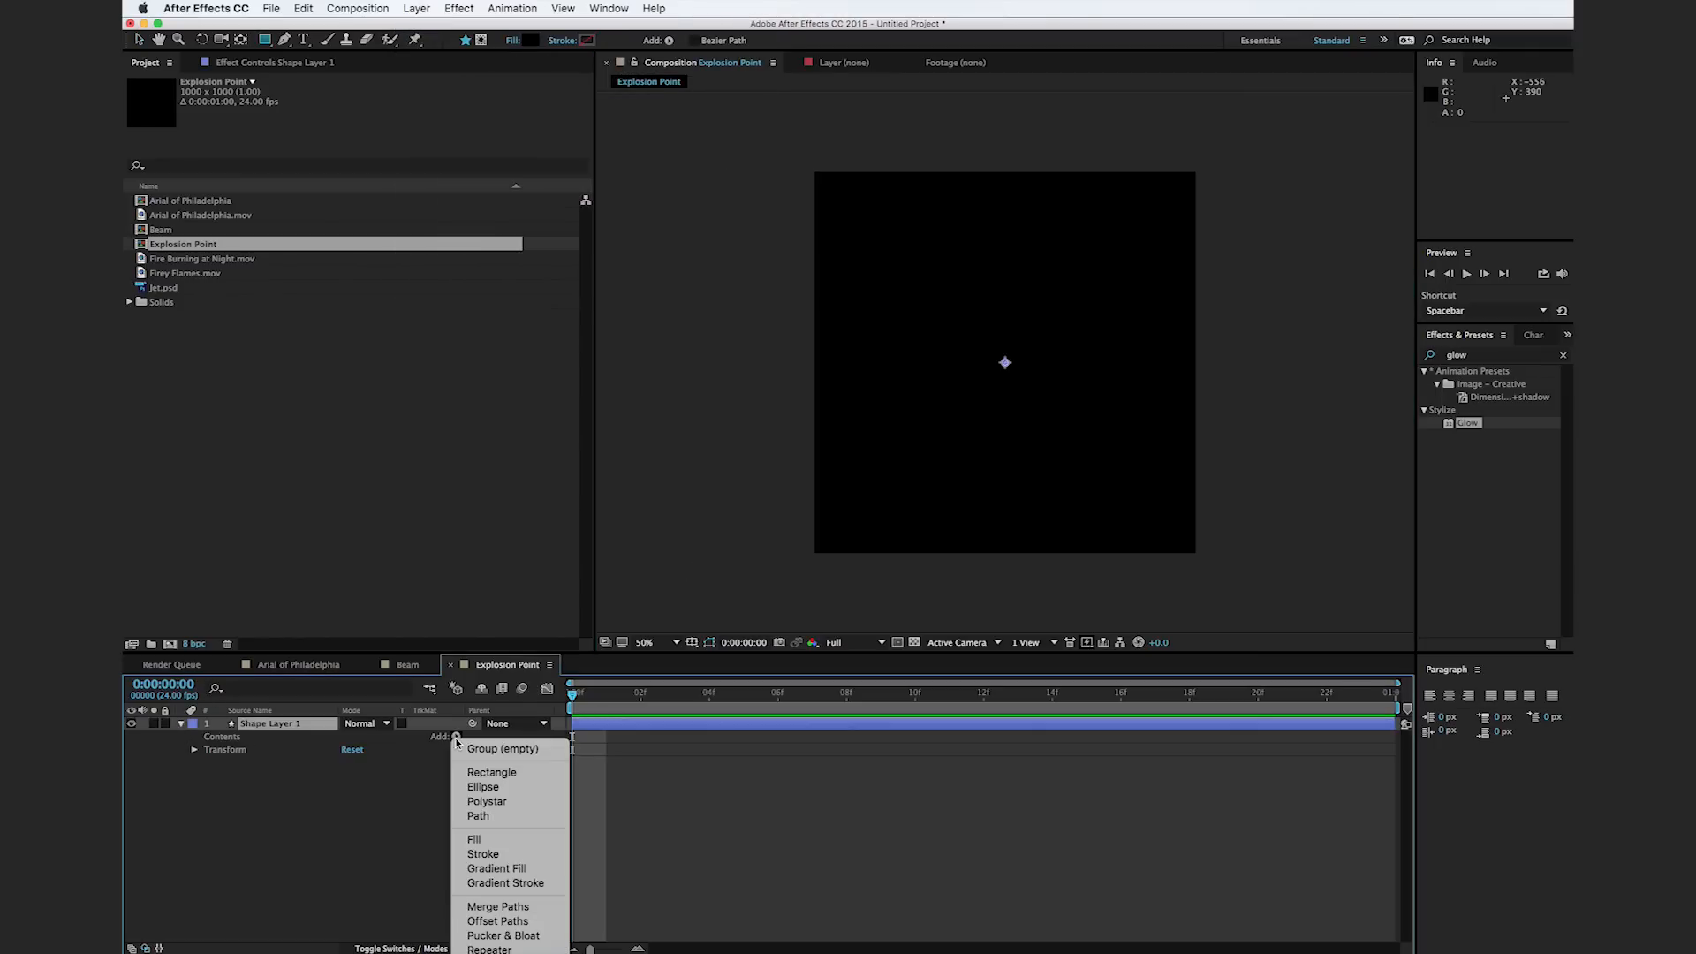
pyautogui.click(483, 786)
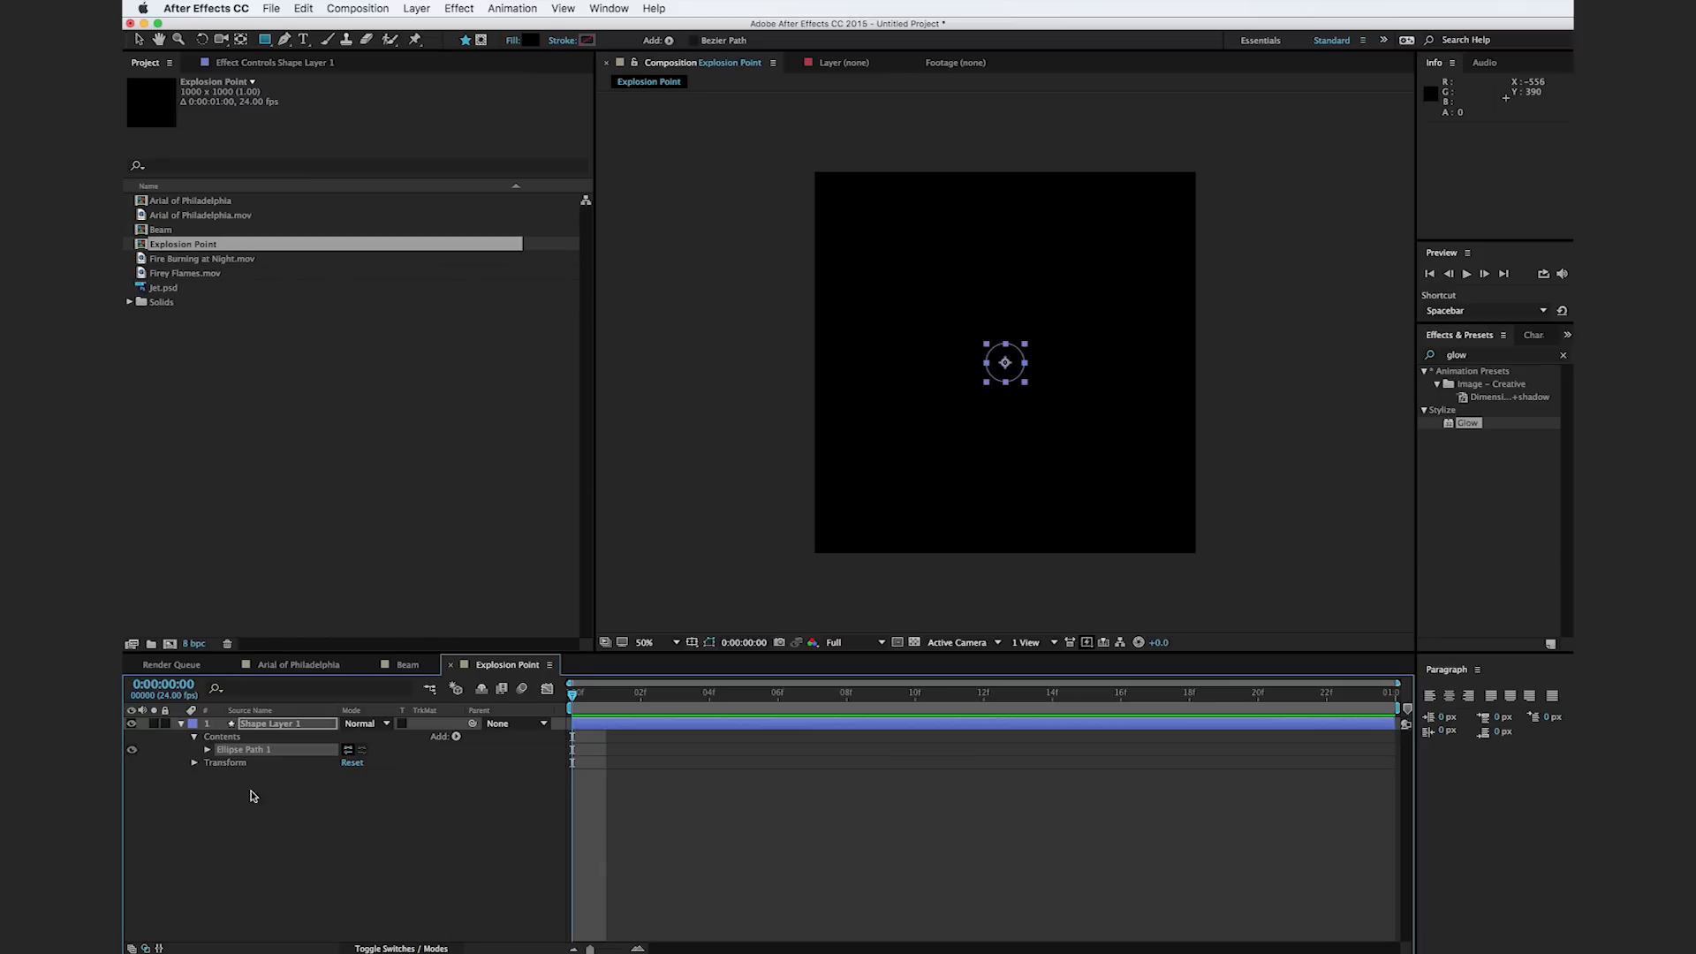
pyautogui.click(207, 749)
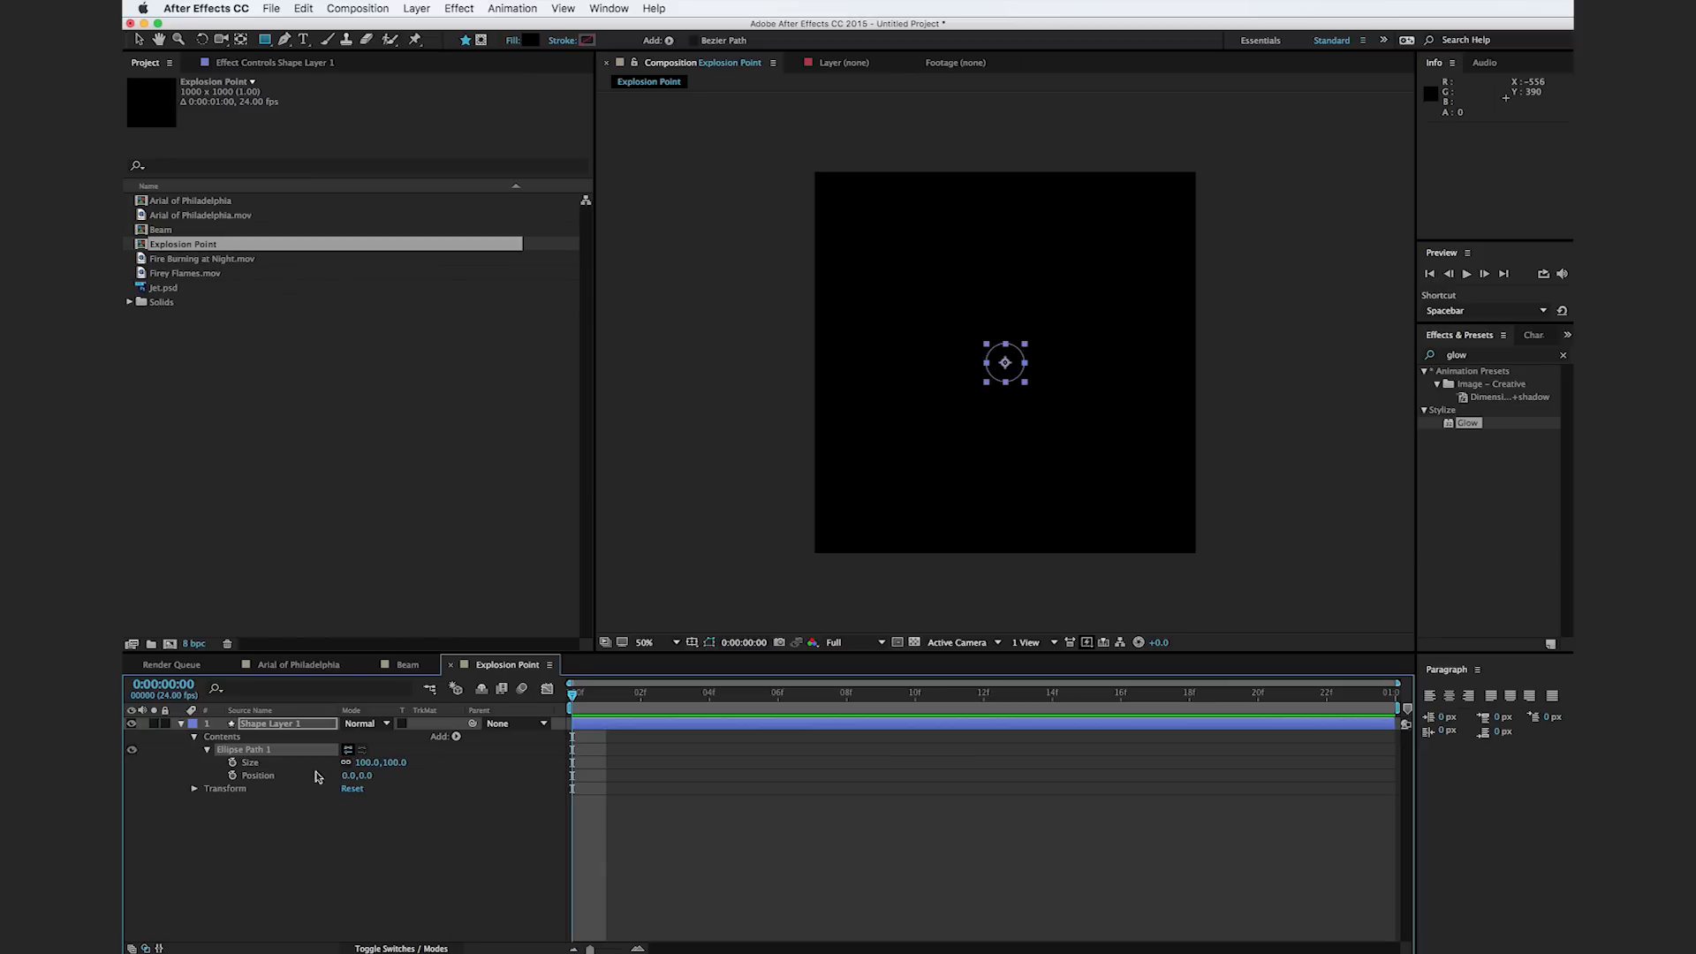
# Step: Add a fill to the ellipse and set its color to light blue 38B2FF
pyautogui.click(456, 737)
pyautogui.click(474, 839)
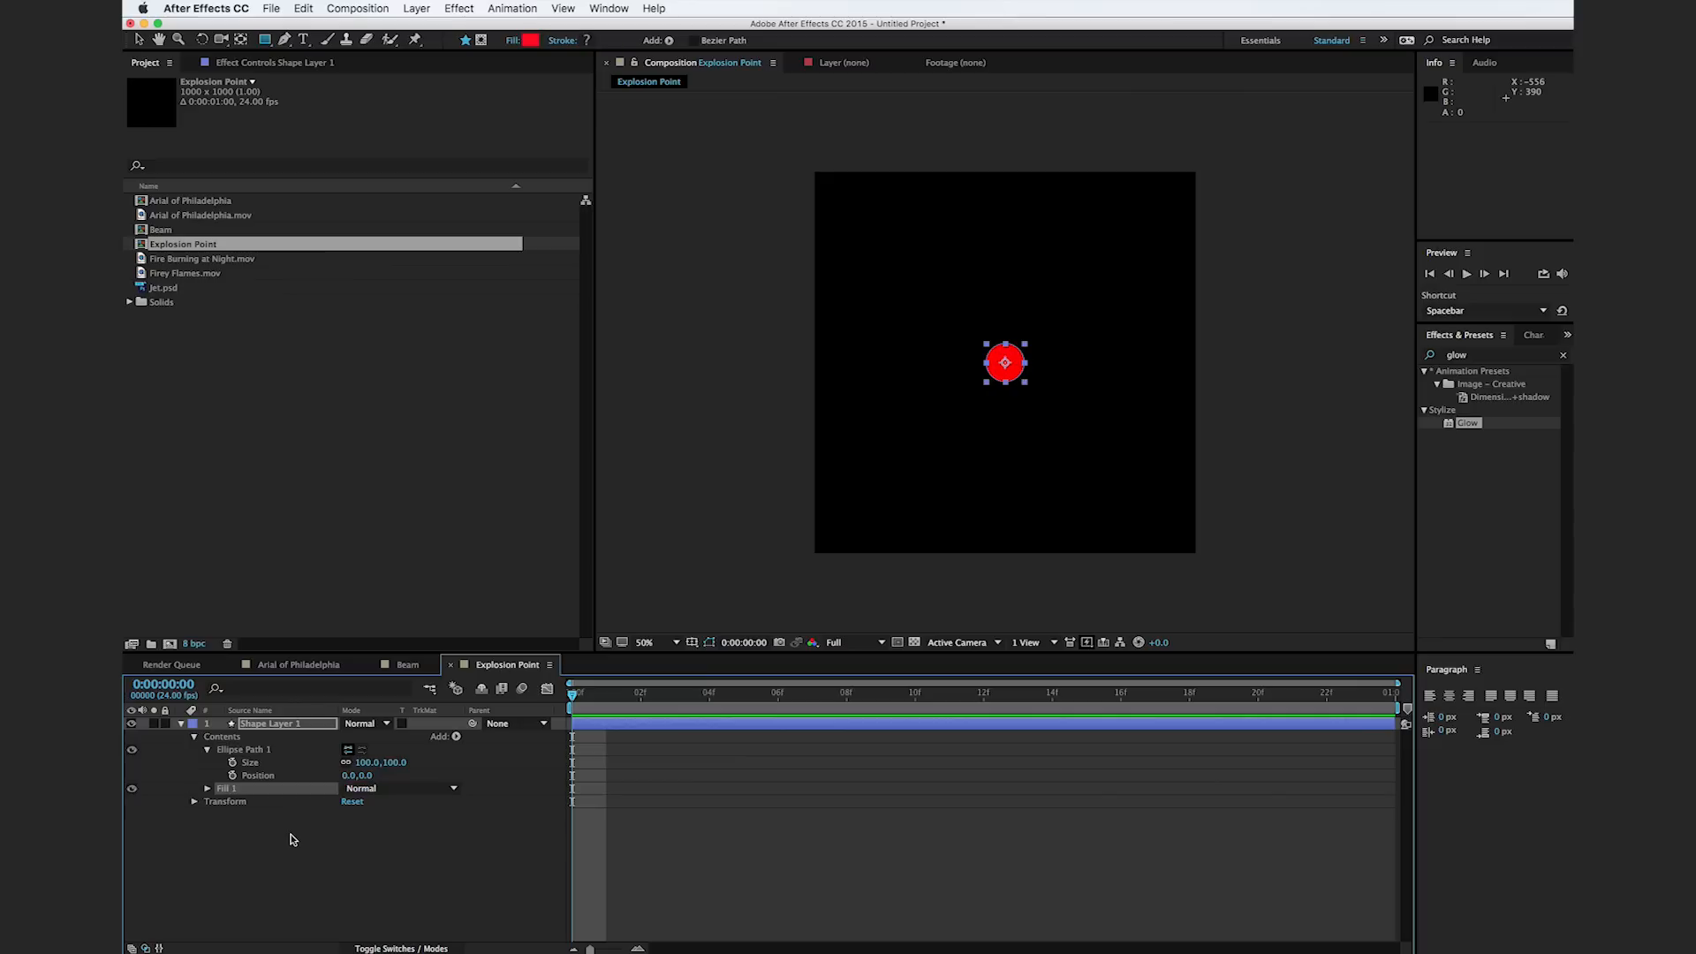
pyautogui.click(207, 789)
pyautogui.click(351, 827)
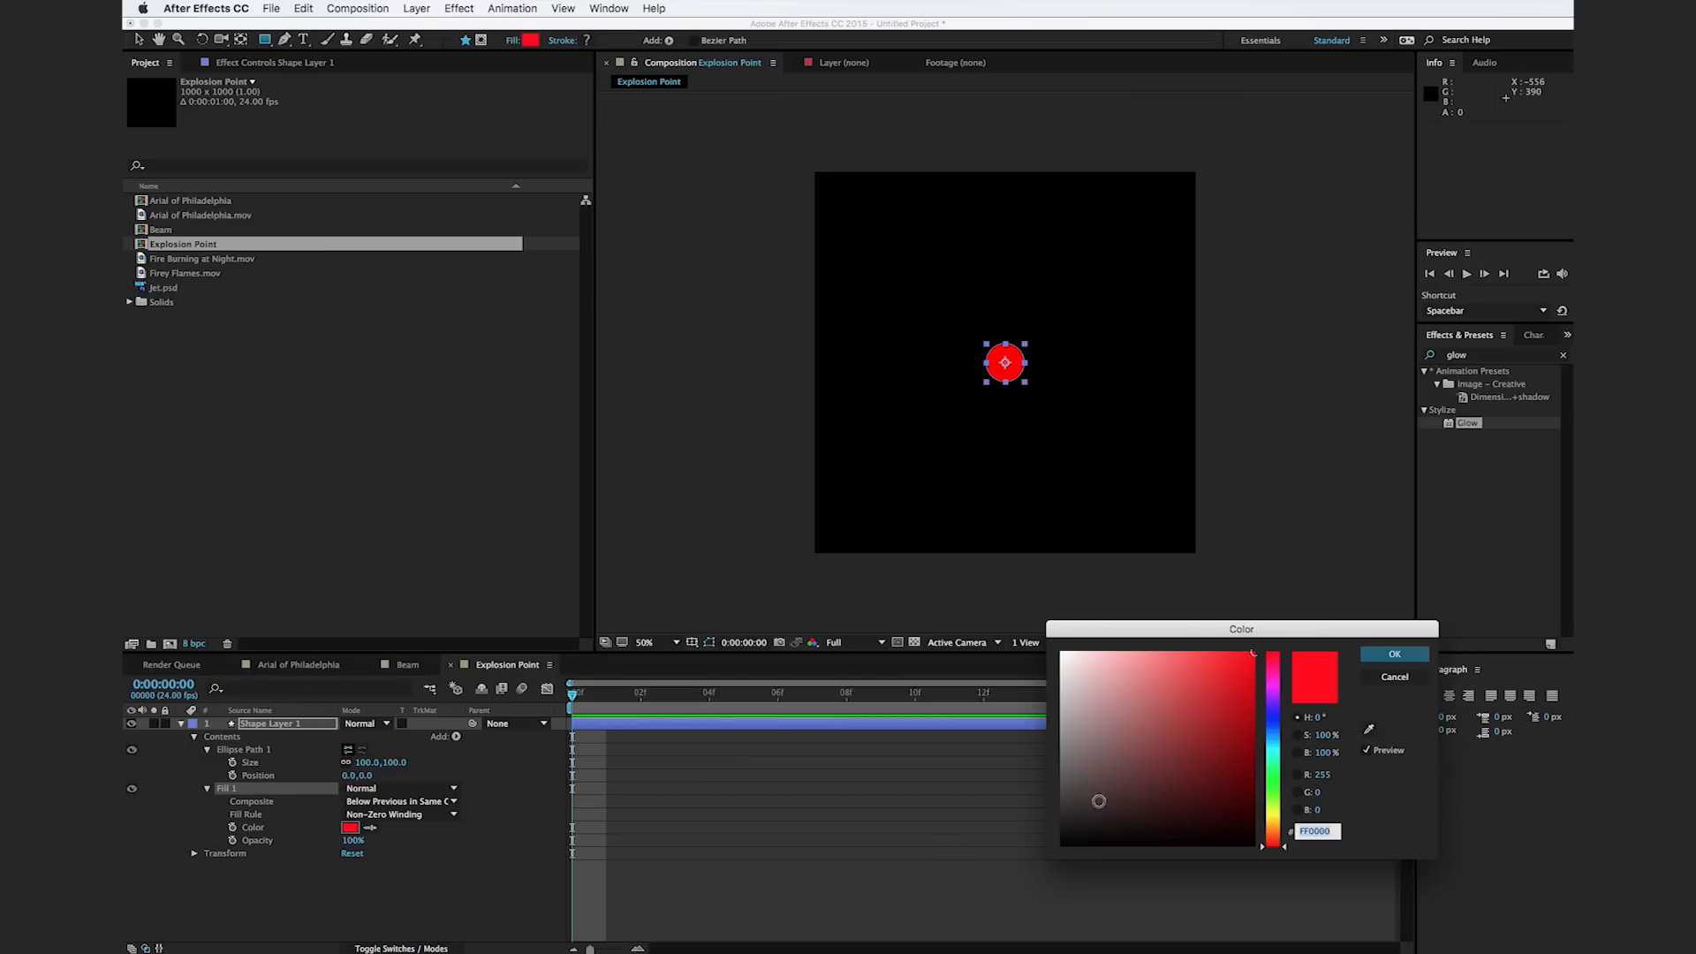
pyautogui.click(1267, 734)
pyautogui.click(1213, 651)
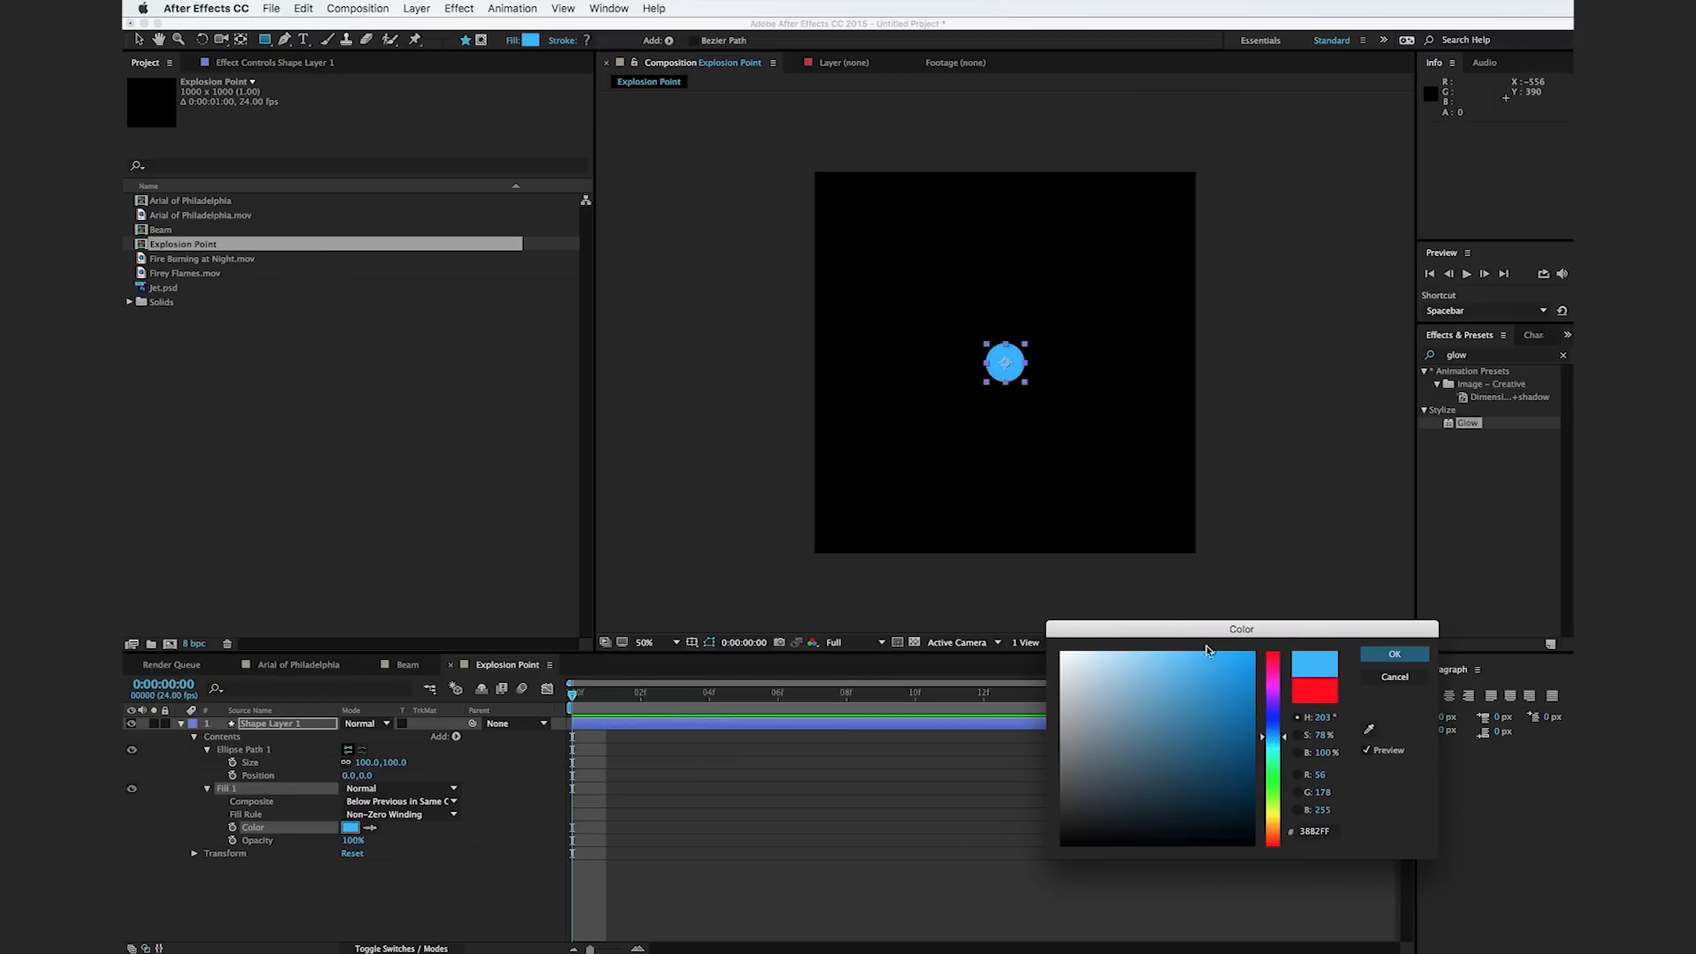
pyautogui.click(1389, 654)
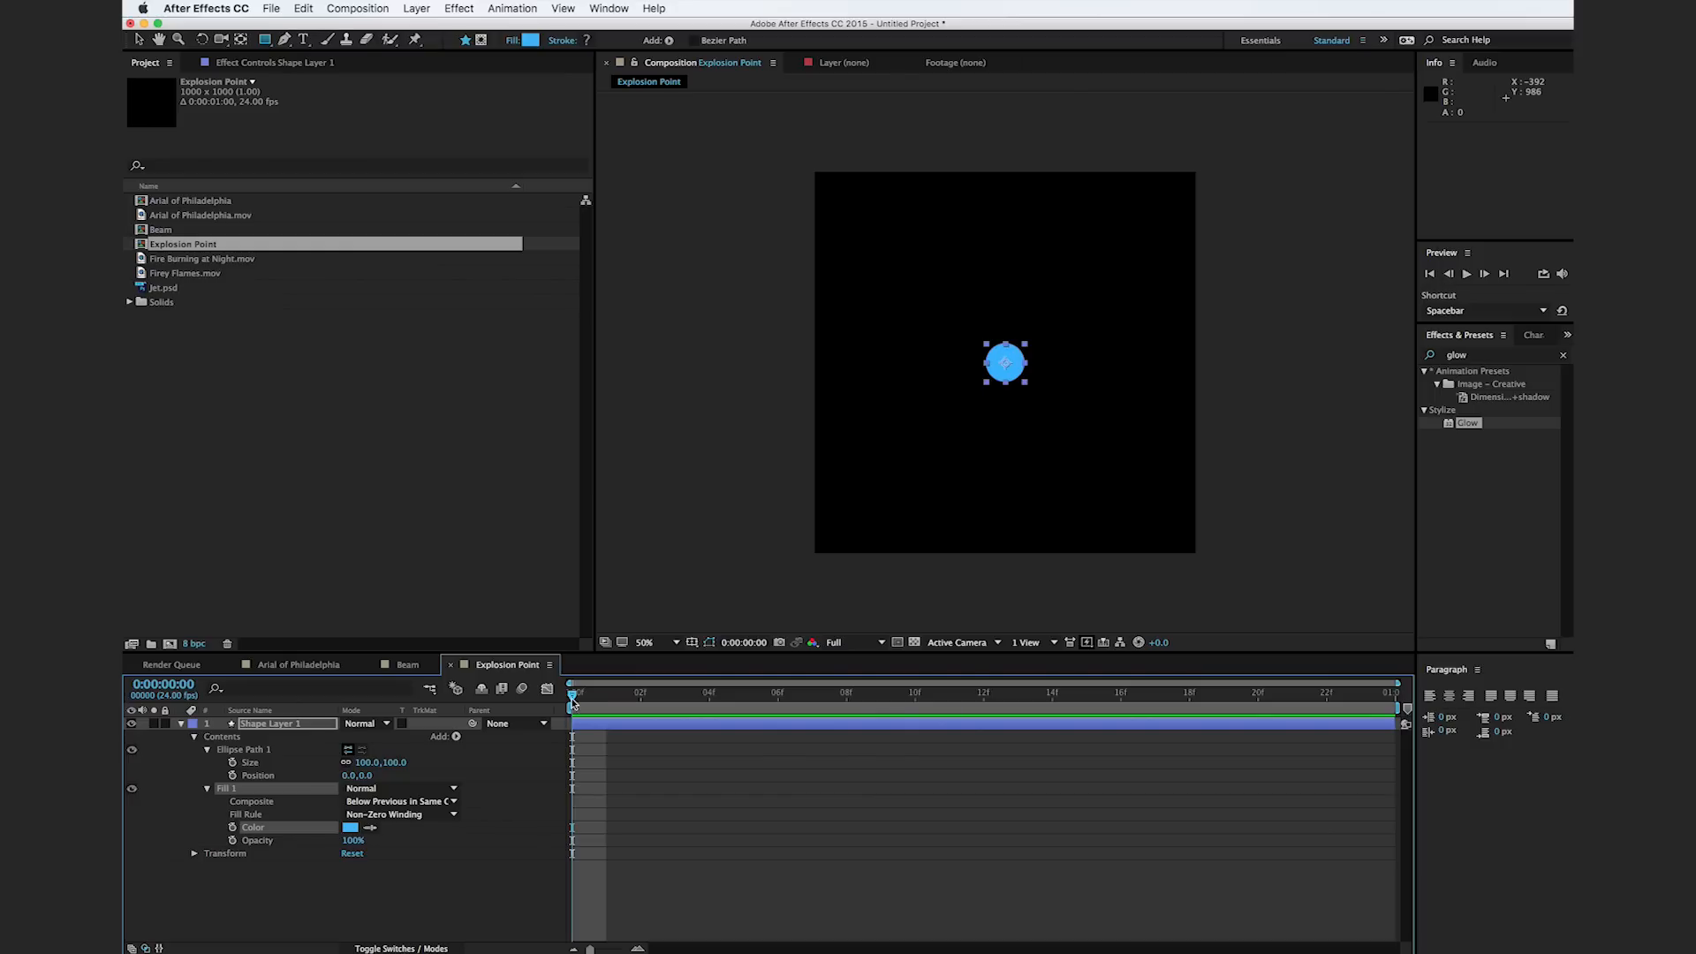
# Step: Animate the ellipse path's size from 100 at the first frame to 523 at 0:00:00:05
pyautogui.click(232, 762)
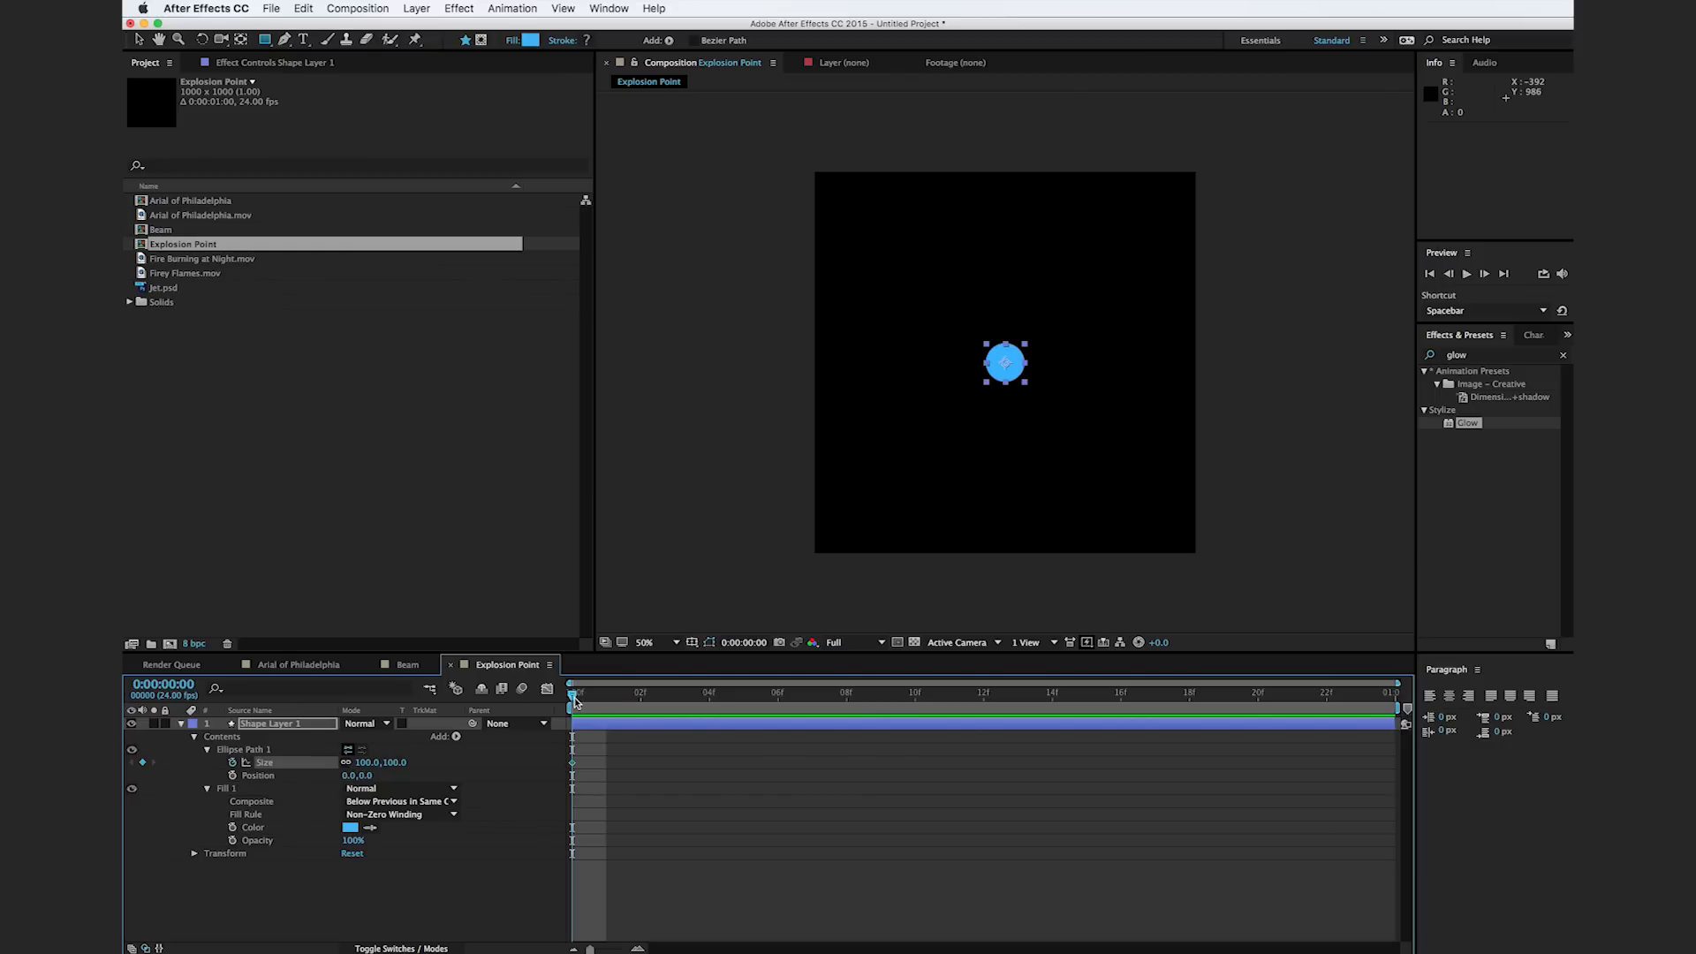
pyautogui.moveTo(575, 700); pyautogui.dragTo(747, 708)
pyautogui.moveTo(391, 762); pyautogui.dragTo(673, 761)
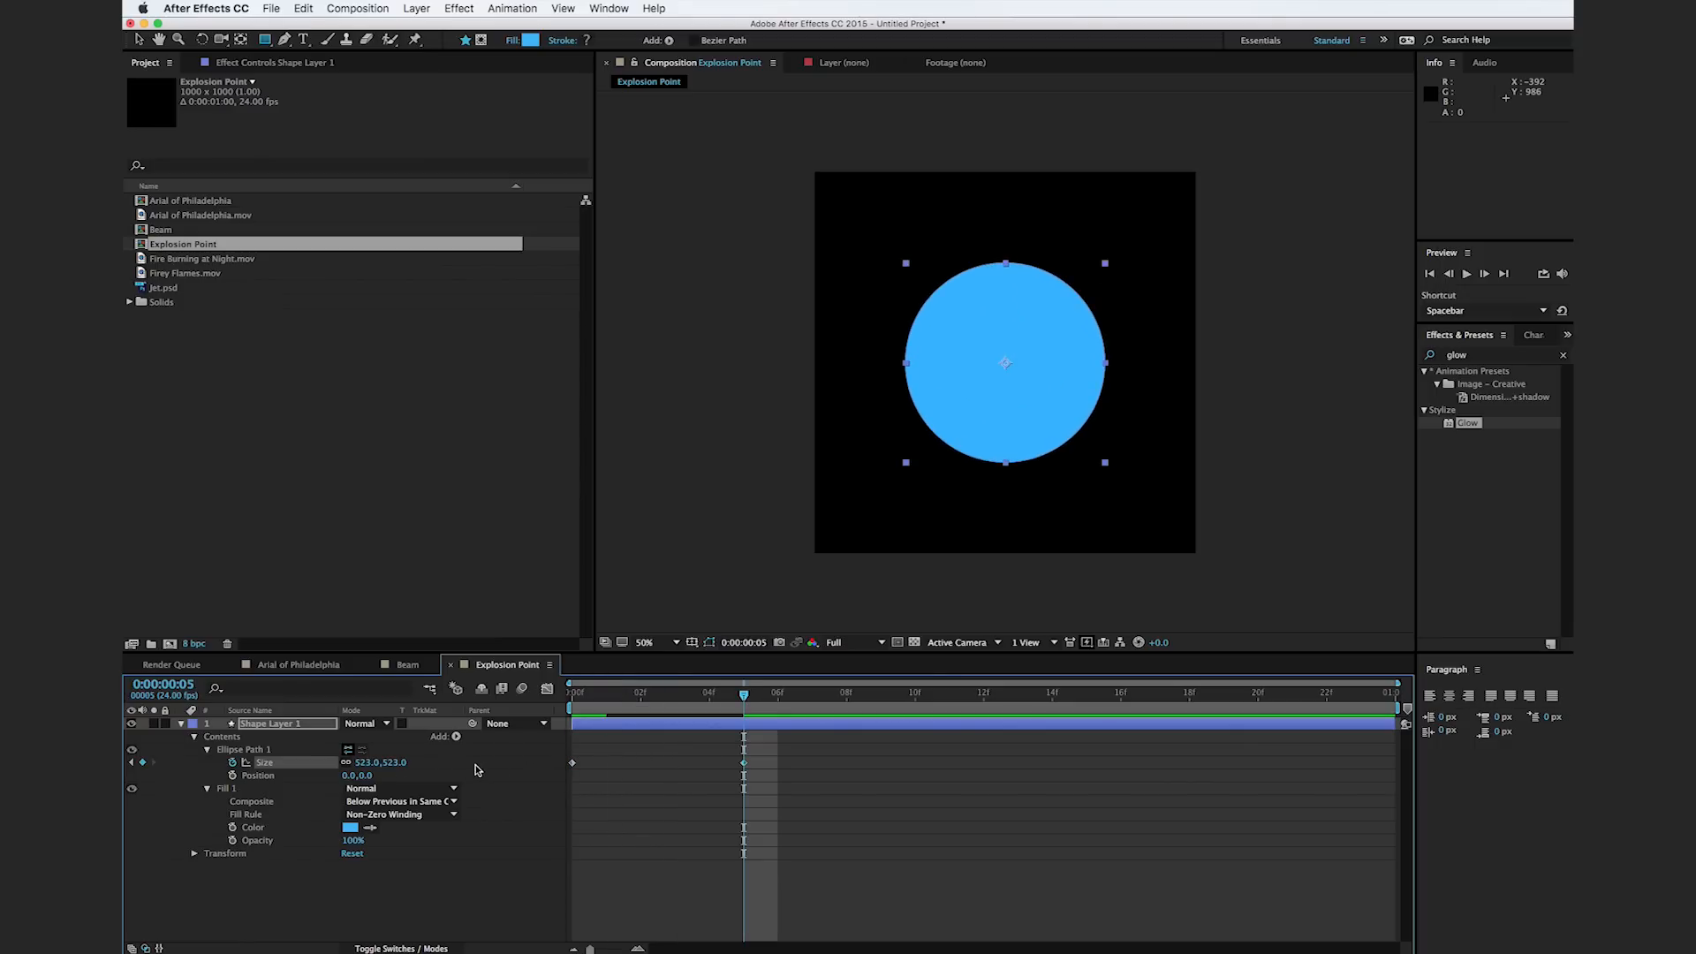
# Step: Animate Shape Layer 1's opacity from 100% at the first frame to 0% at 0:00:00:05, and preview the fade
pyautogui.press('Home')
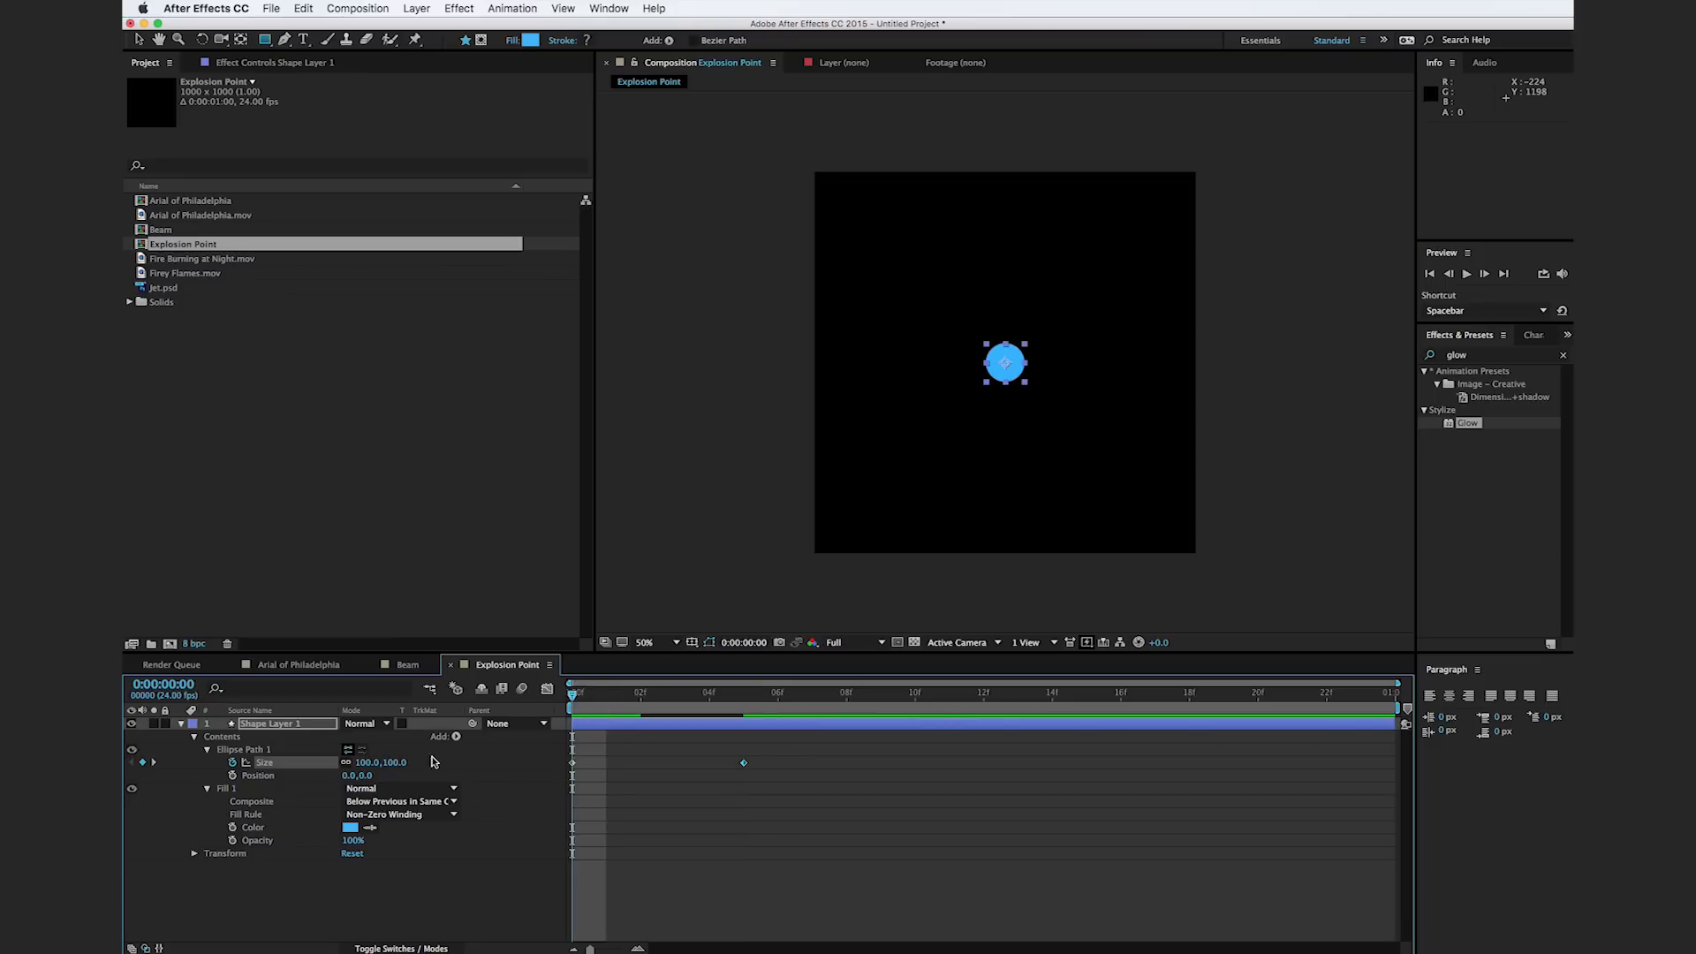
pyautogui.press('t')
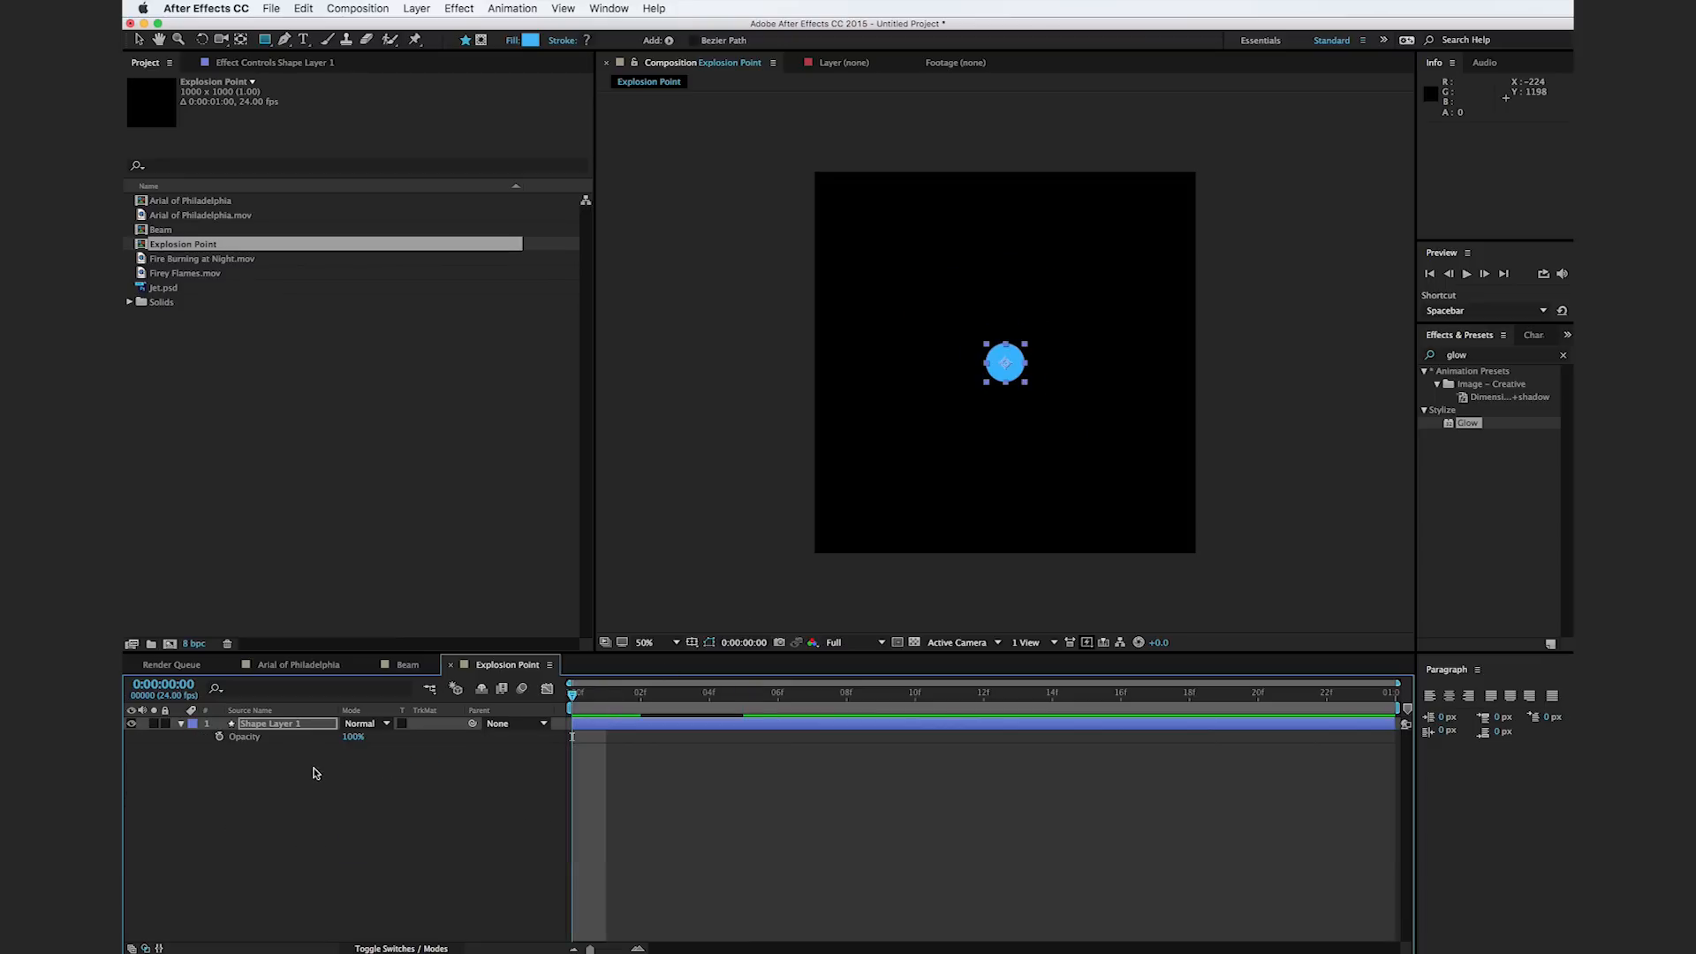
pyautogui.click(220, 737)
pyautogui.moveTo(590, 703); pyautogui.dragTo(745, 698)
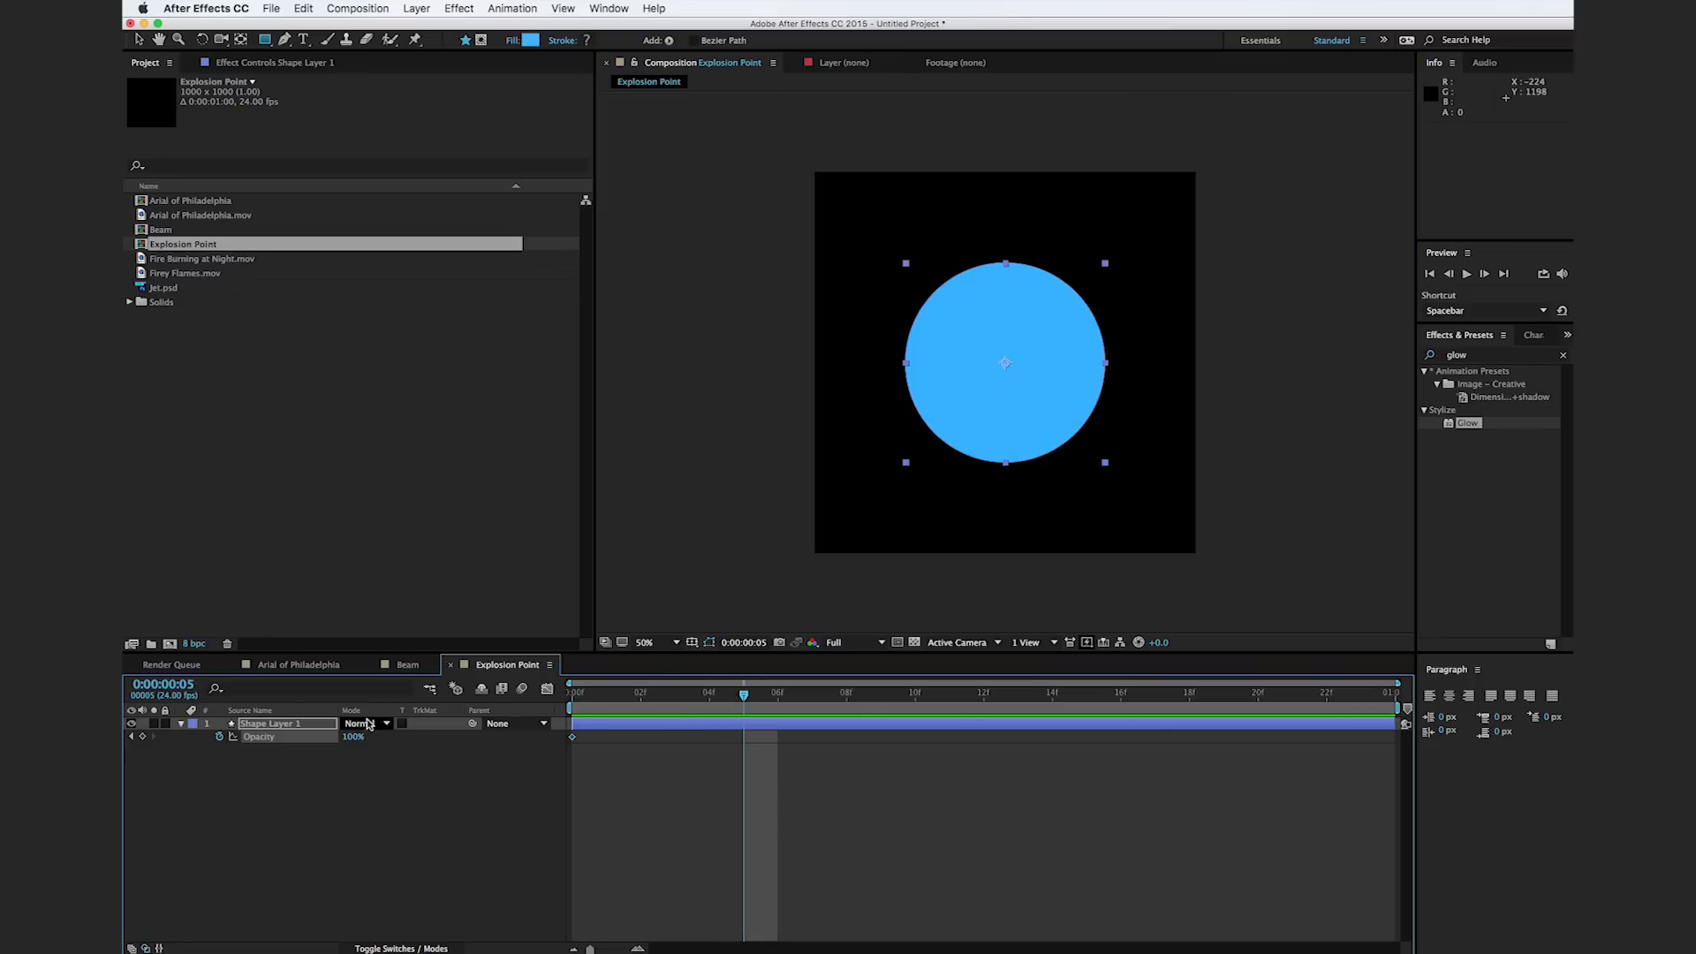
pyautogui.moveTo(353, 737); pyautogui.dragTo(243, 755)
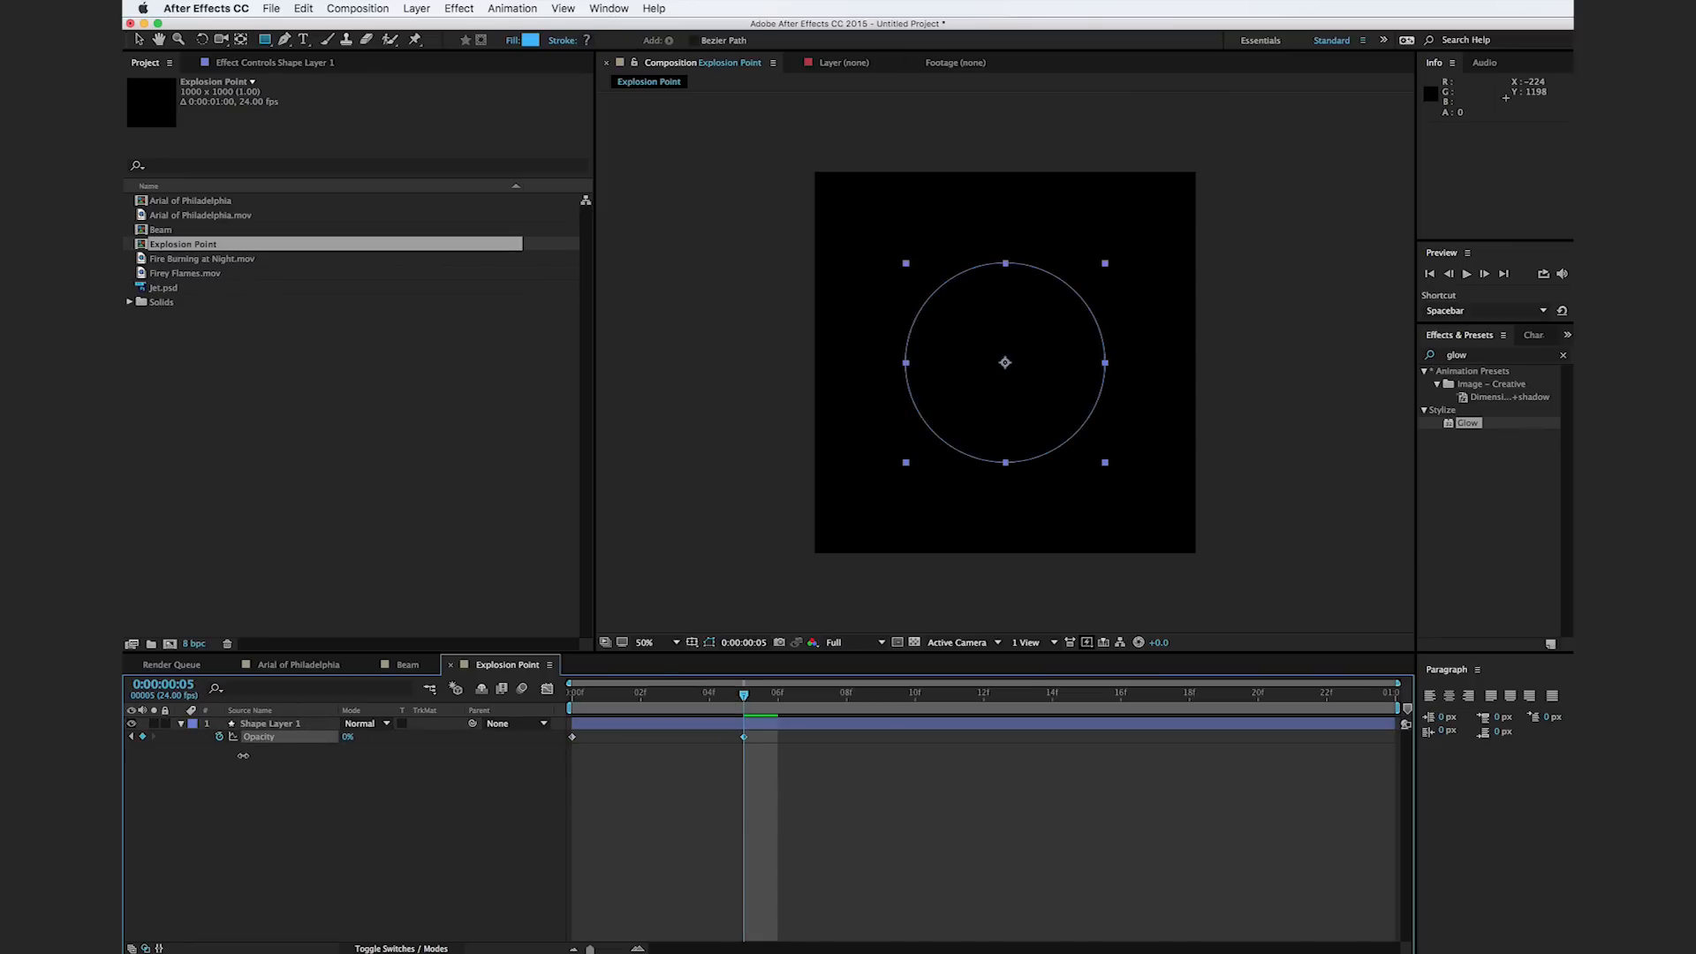
pyautogui.click(354, 770)
pyautogui.click(570, 698)
pyautogui.press('space')
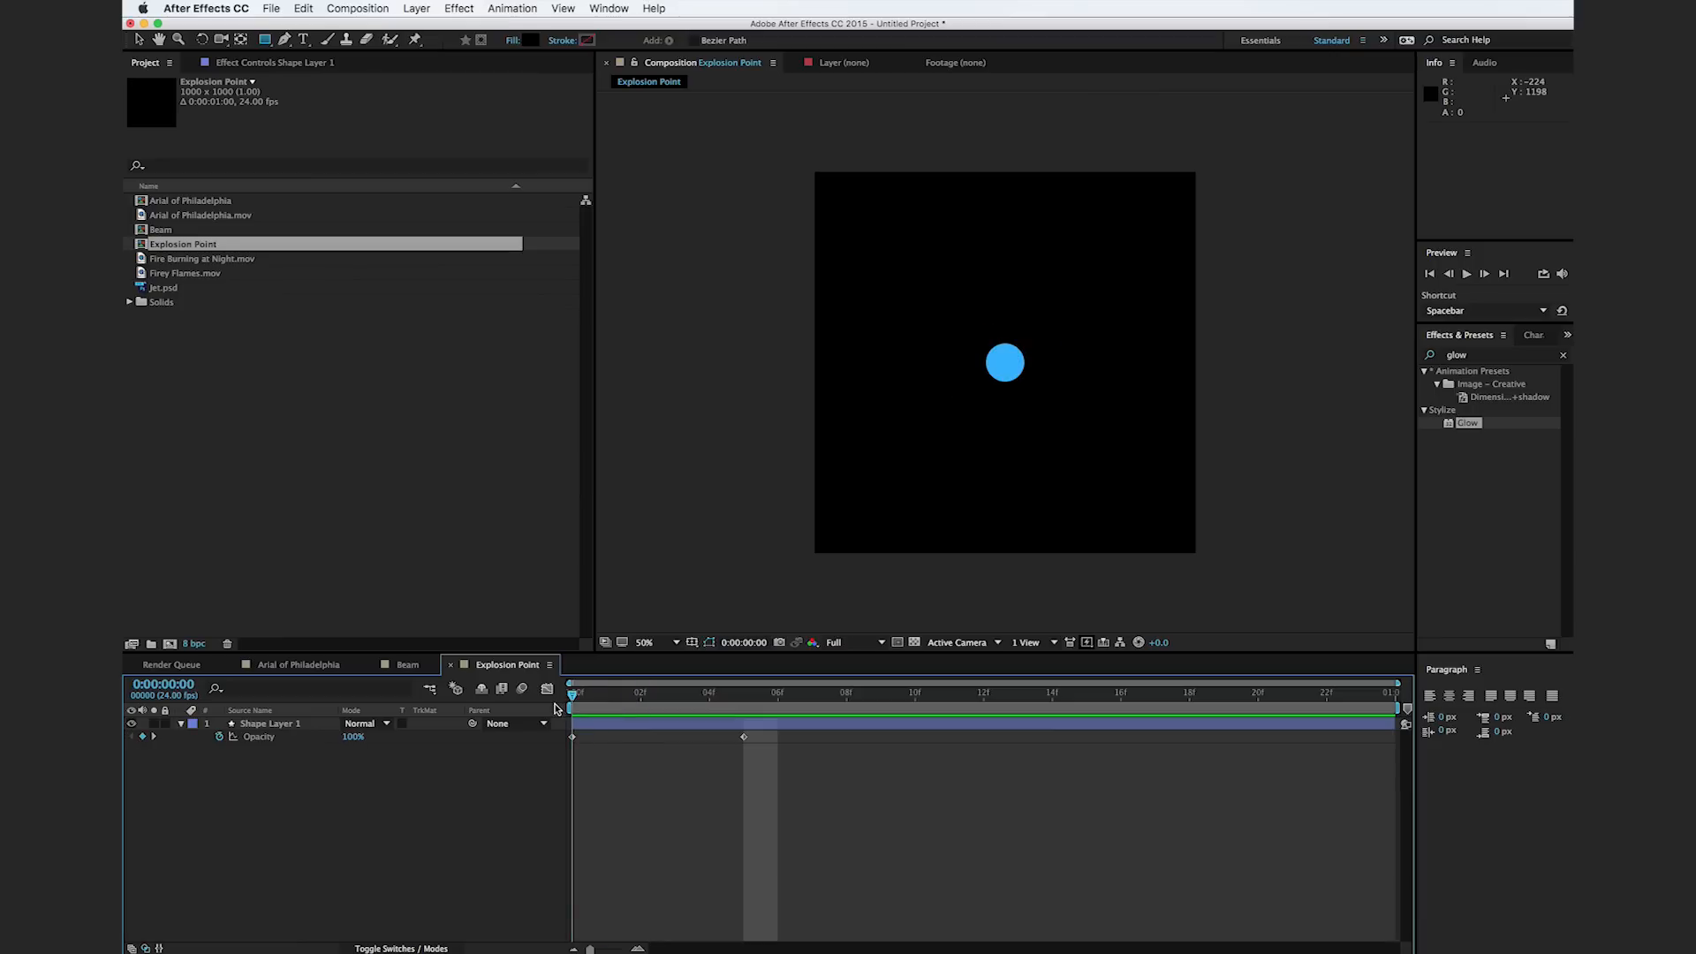
pyautogui.moveTo(574, 707); pyautogui.dragTo(744, 708)
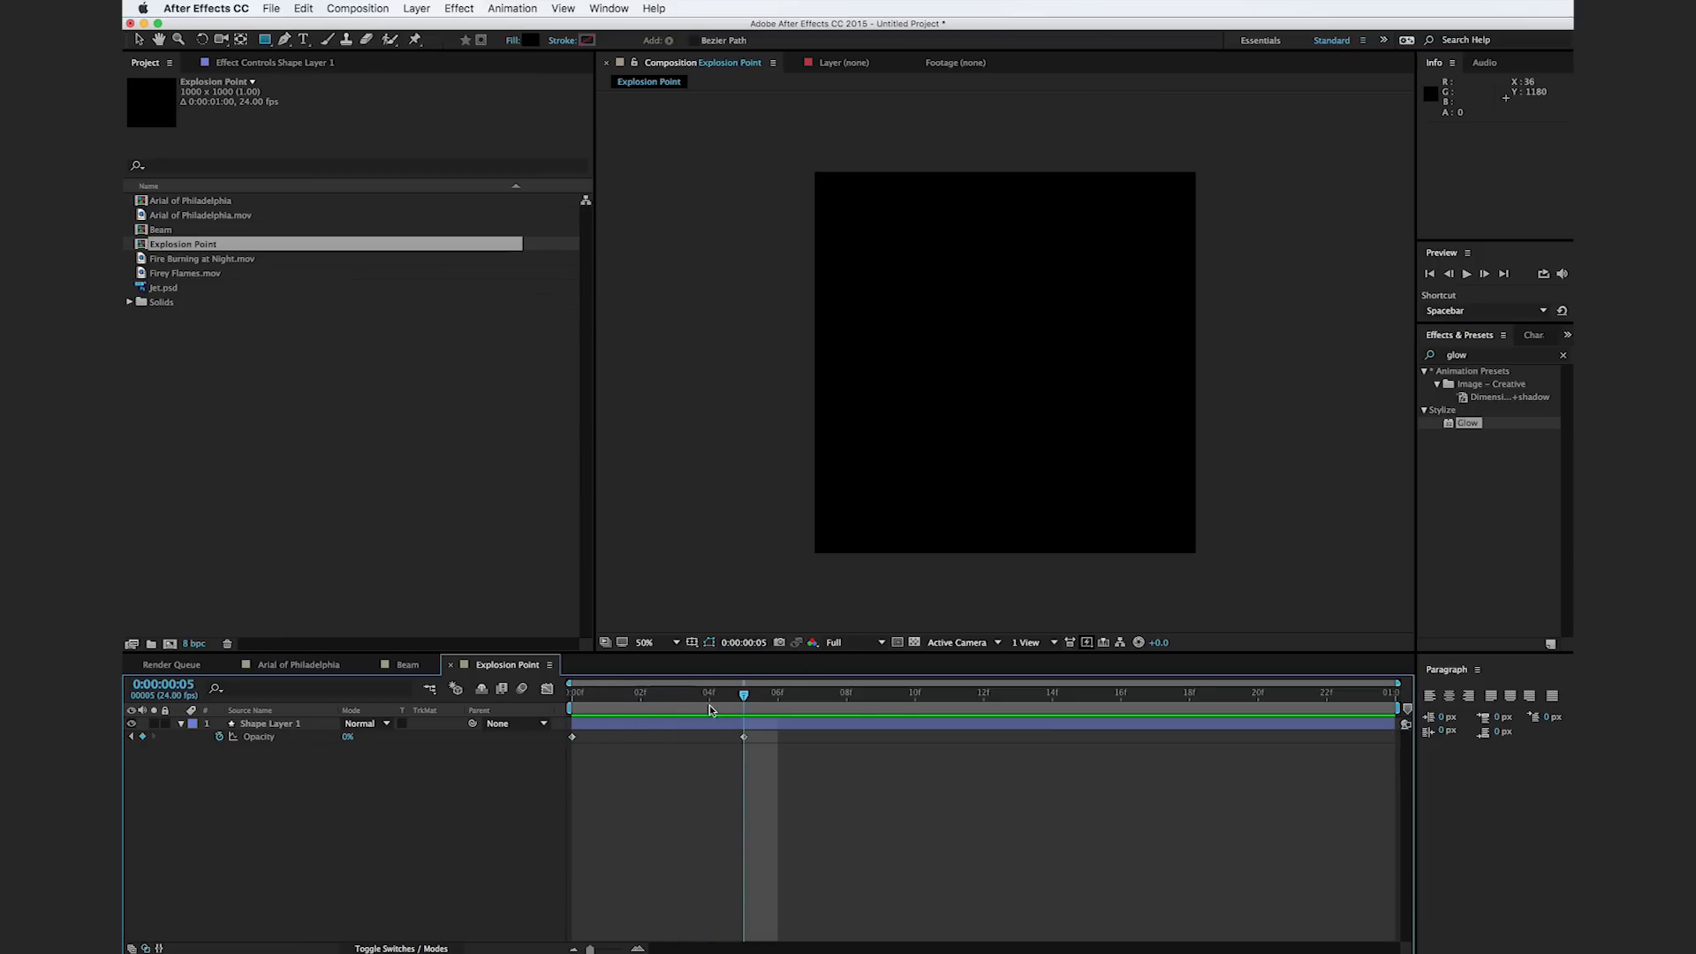
# Step: Apply a Fast Blur effect to the circle at 0:00:00:02 and set its blurriness to 190
pyautogui.moveTo(709, 712); pyautogui.dragTo(639, 708)
pyautogui.doubleClick(1456, 354)
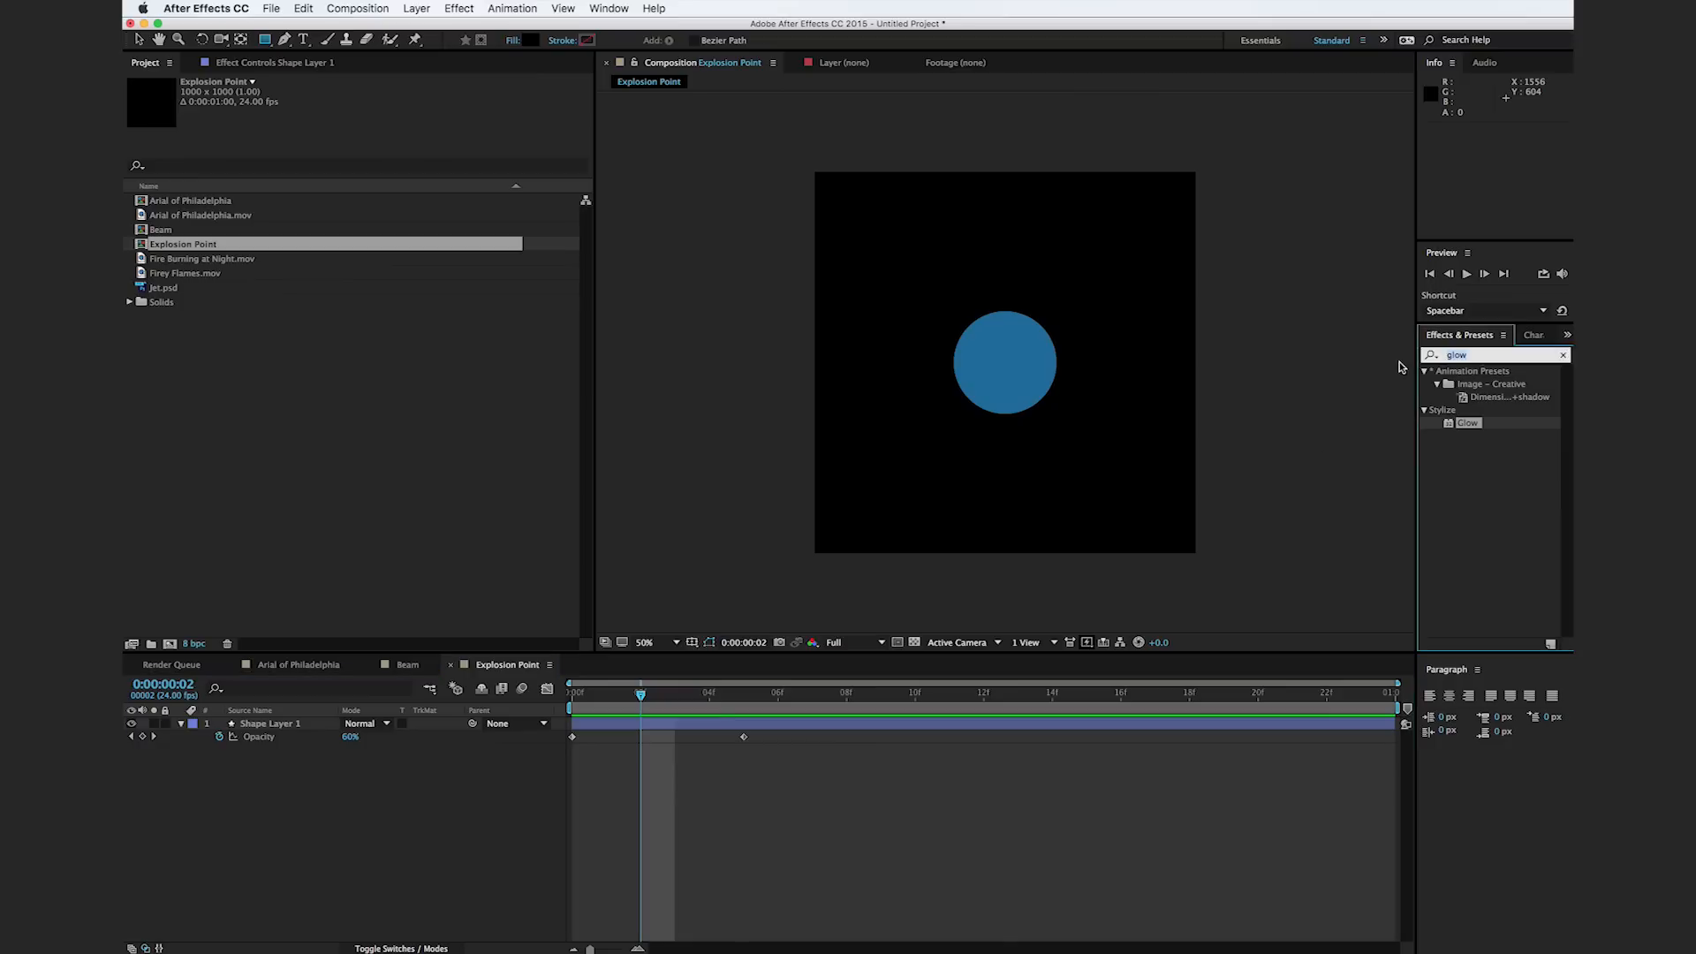
pyautogui.write('fast')
pyautogui.moveTo(1479, 450); pyautogui.dragTo(1004, 375)
pyautogui.moveTo(376, 107); pyautogui.dragTo(521, 107)
pyautogui.click(700, 364)
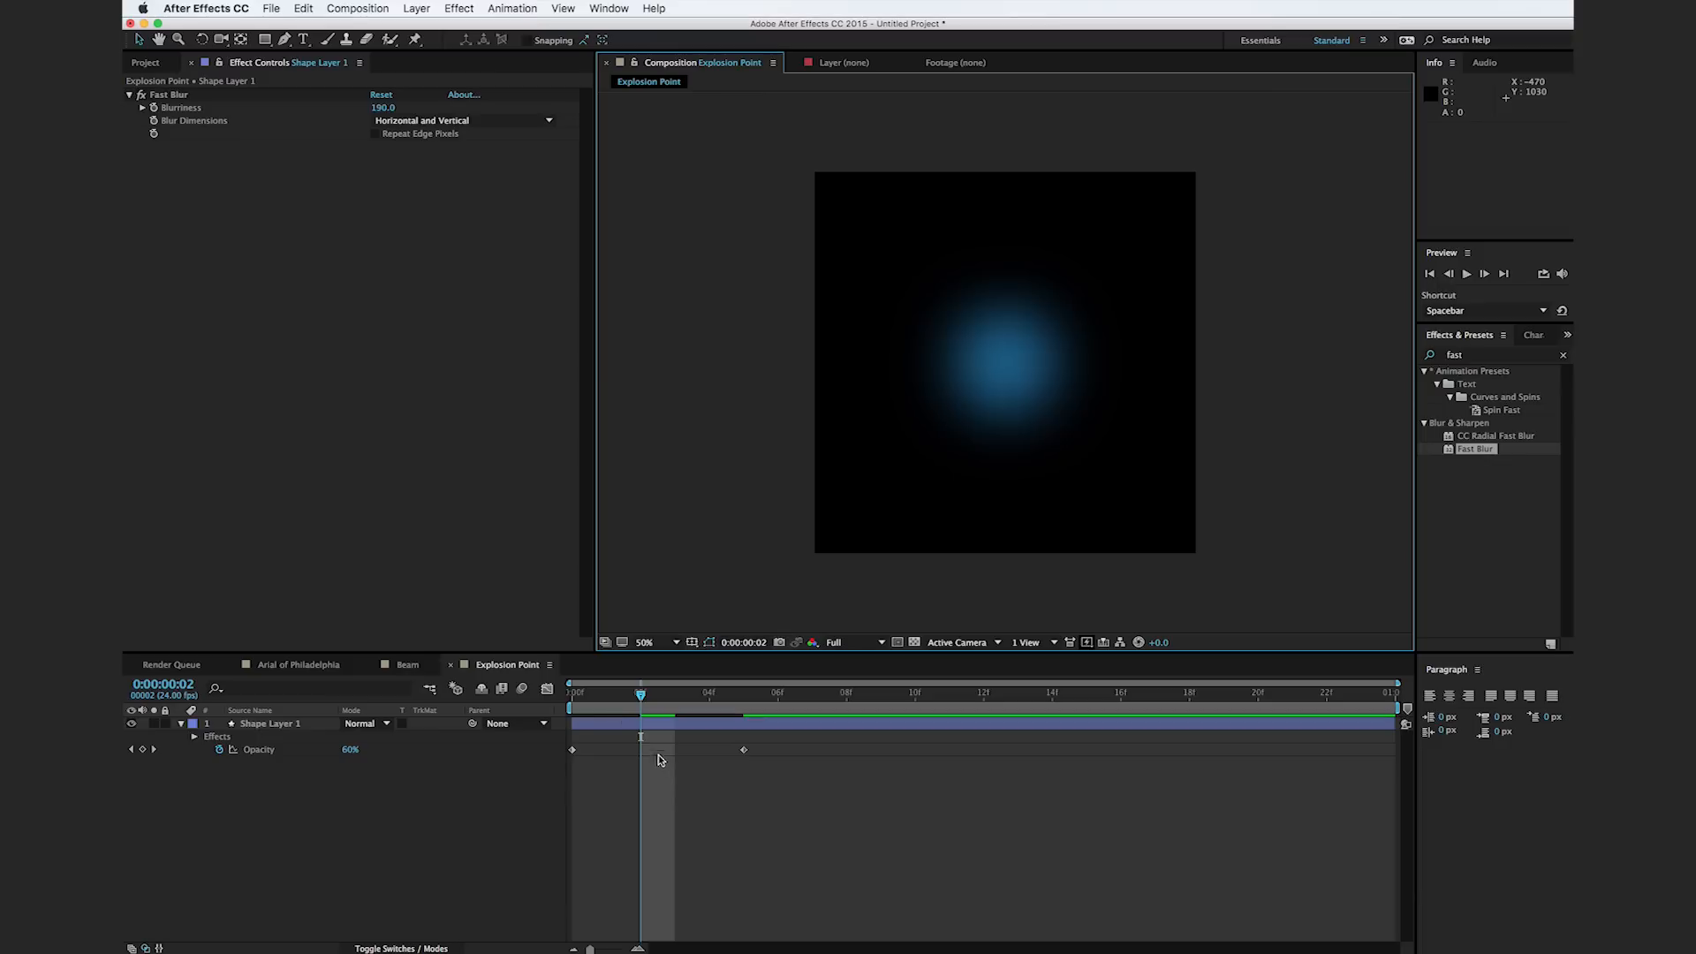
pyautogui.moveTo(606, 698); pyautogui.dragTo(645, 721)
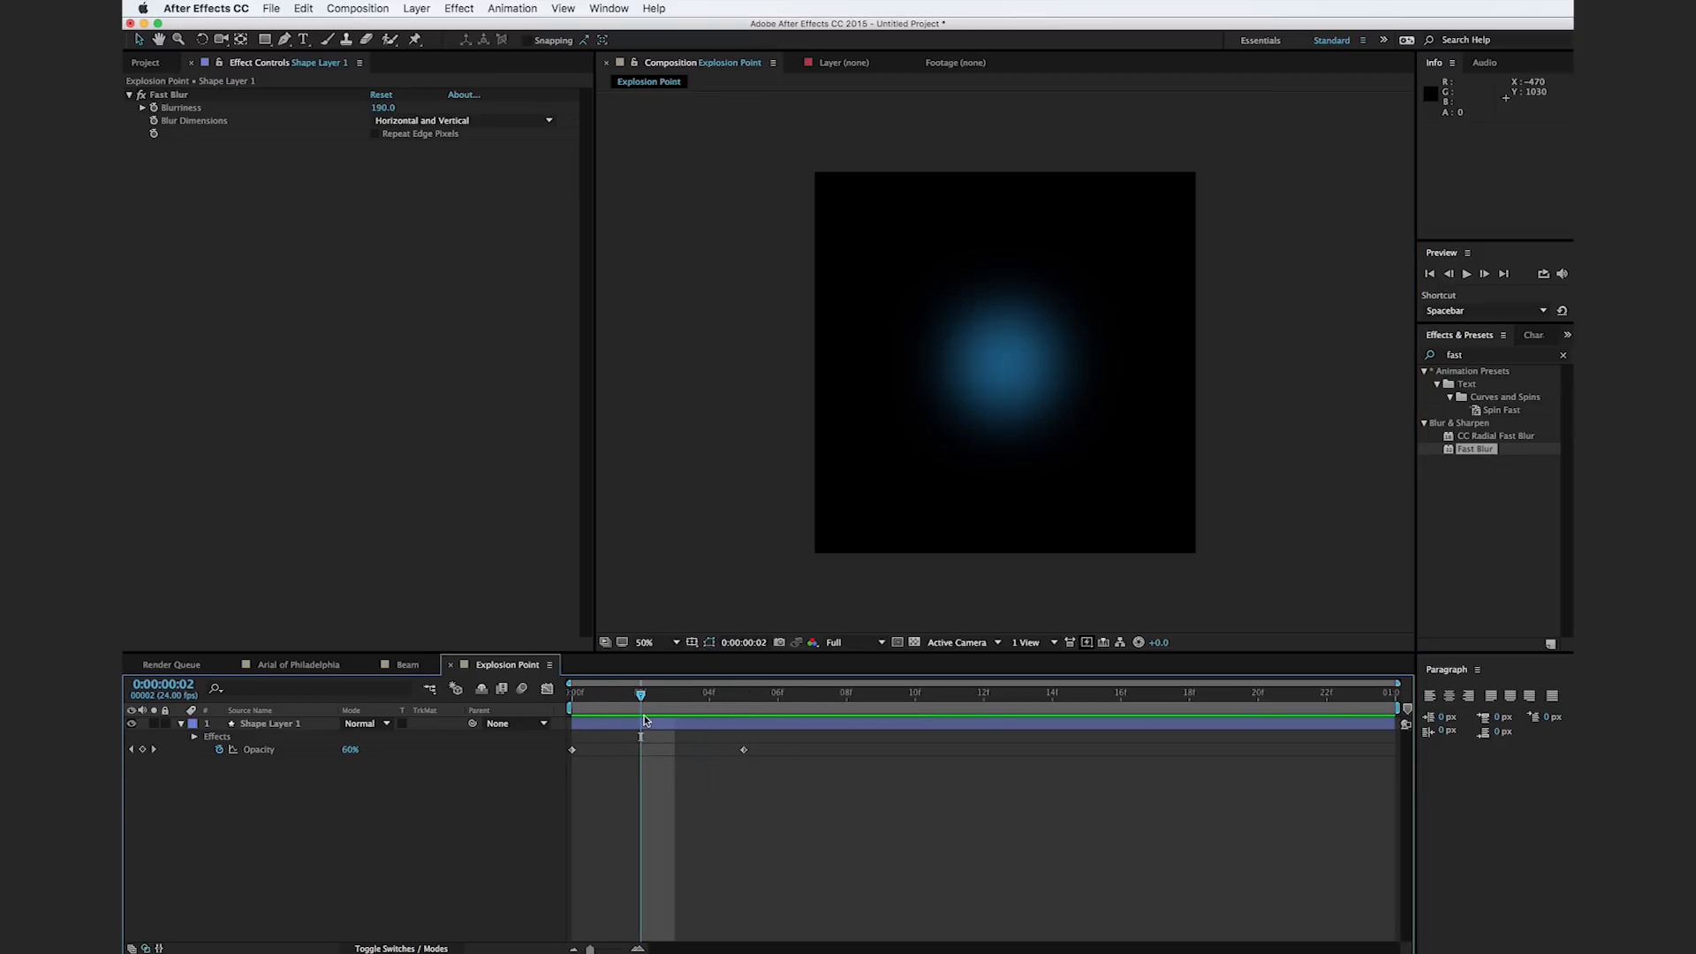
# Step: Duplicate the blurred circle layer and move Shape Layer 1's last opacity keyframe to 0:00:00:20
pyautogui.click(645, 720)
pyautogui.hotkey('ctrl', 'd')
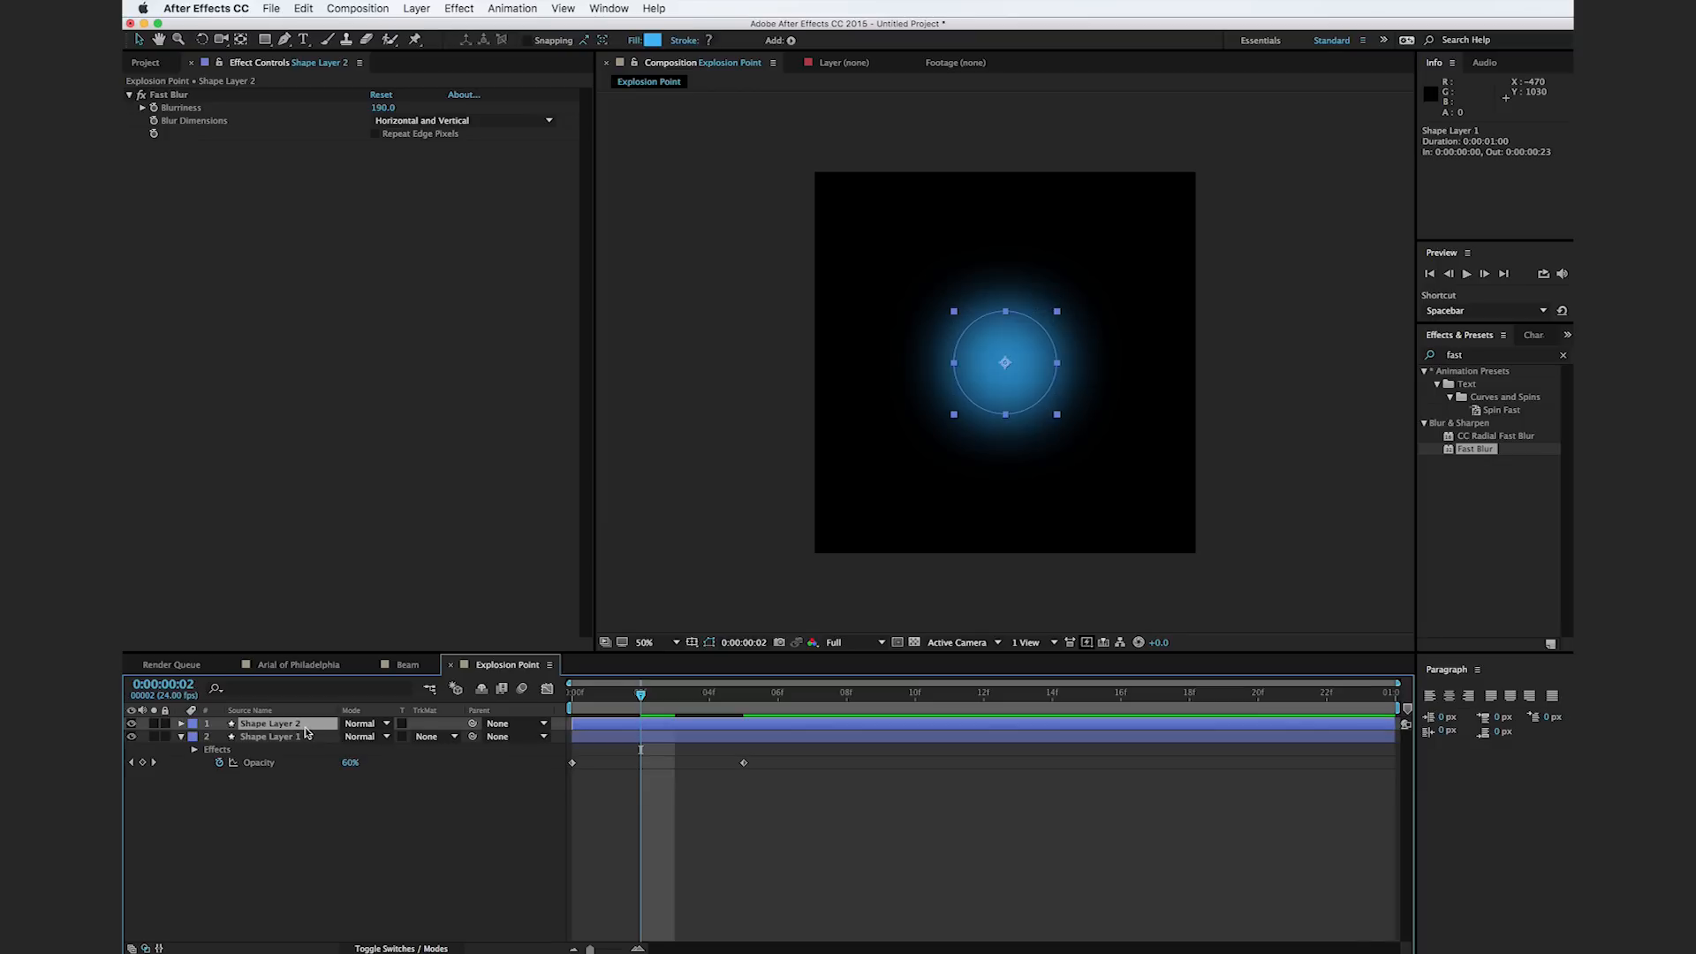
pyautogui.click(307, 738)
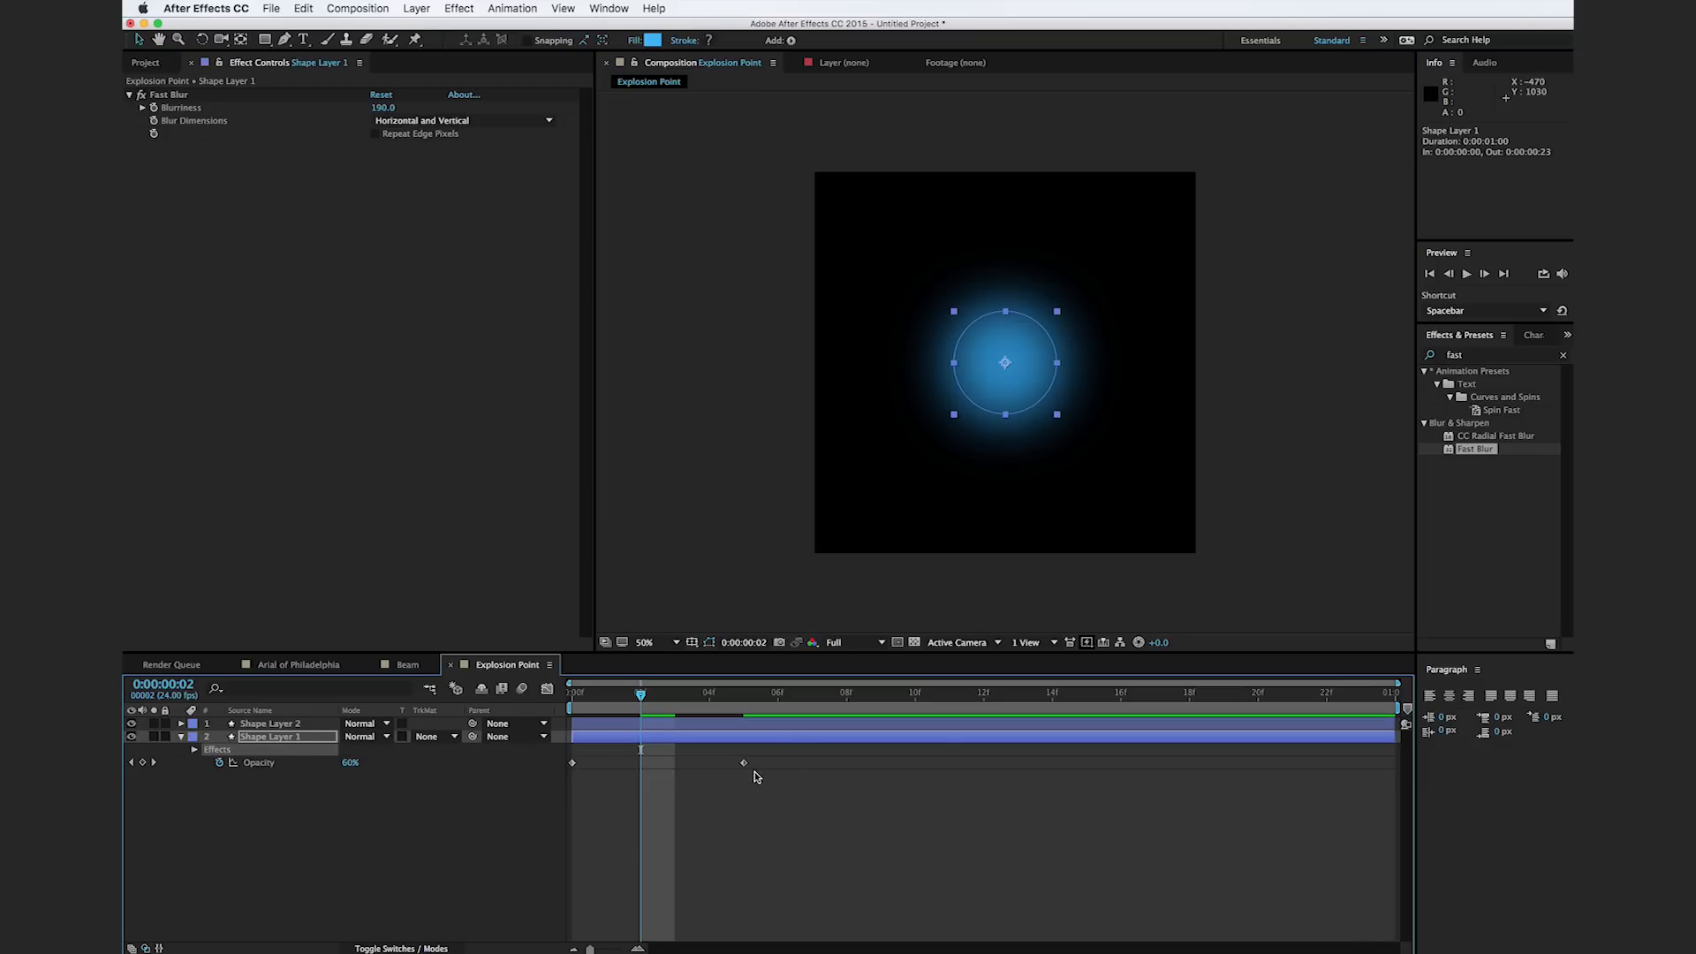
pyautogui.moveTo(743, 765); pyautogui.dragTo(1255, 777)
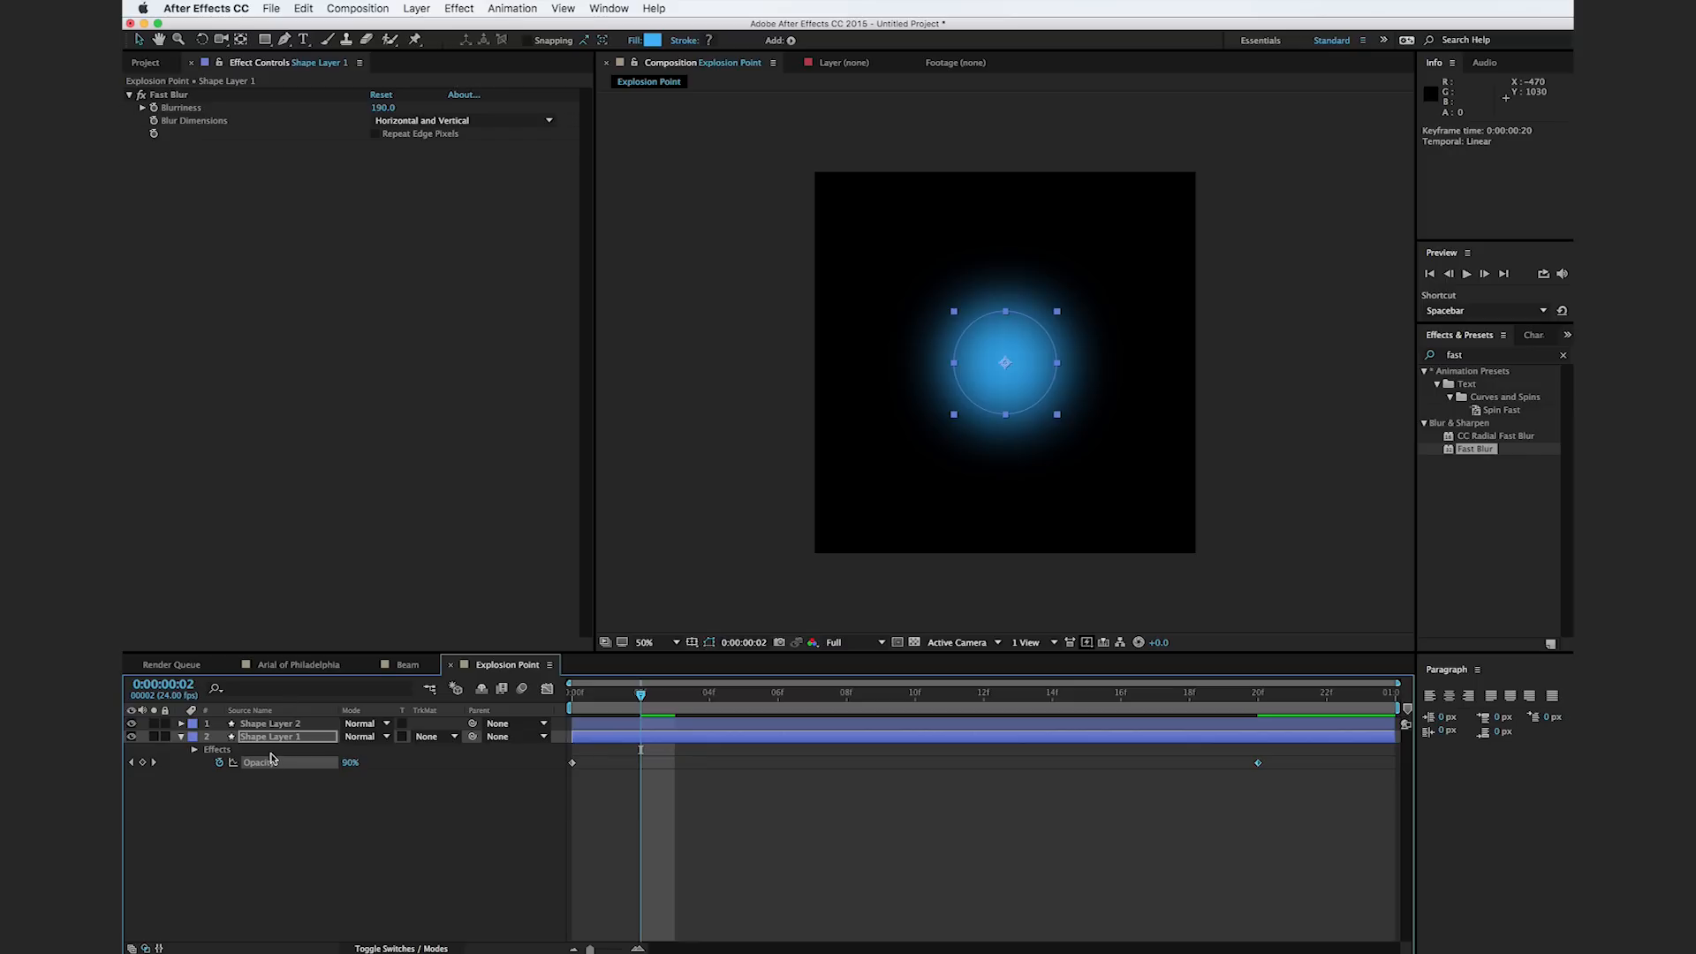
# Step: Reveal all of Shape Layer 1's keyframes, preview the animation, and move its last size keyframe to 0:00:00:20
pyautogui.press('u')
pyautogui.press('u')
pyautogui.click(504, 840)
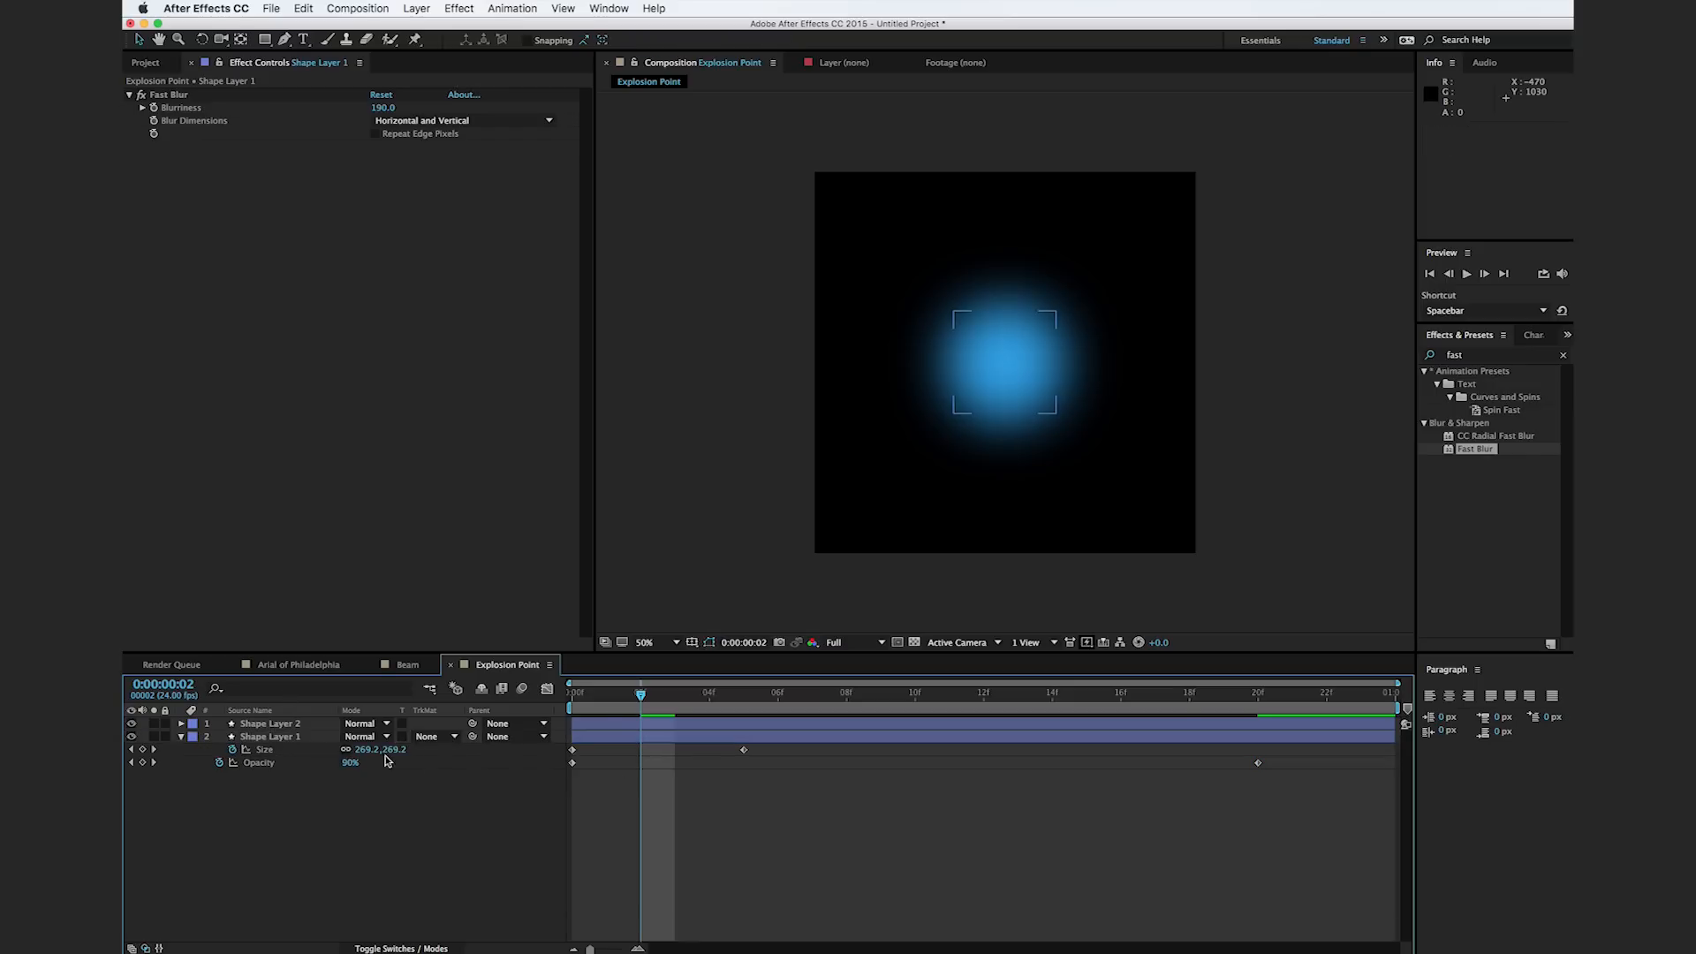
pyautogui.click(292, 737)
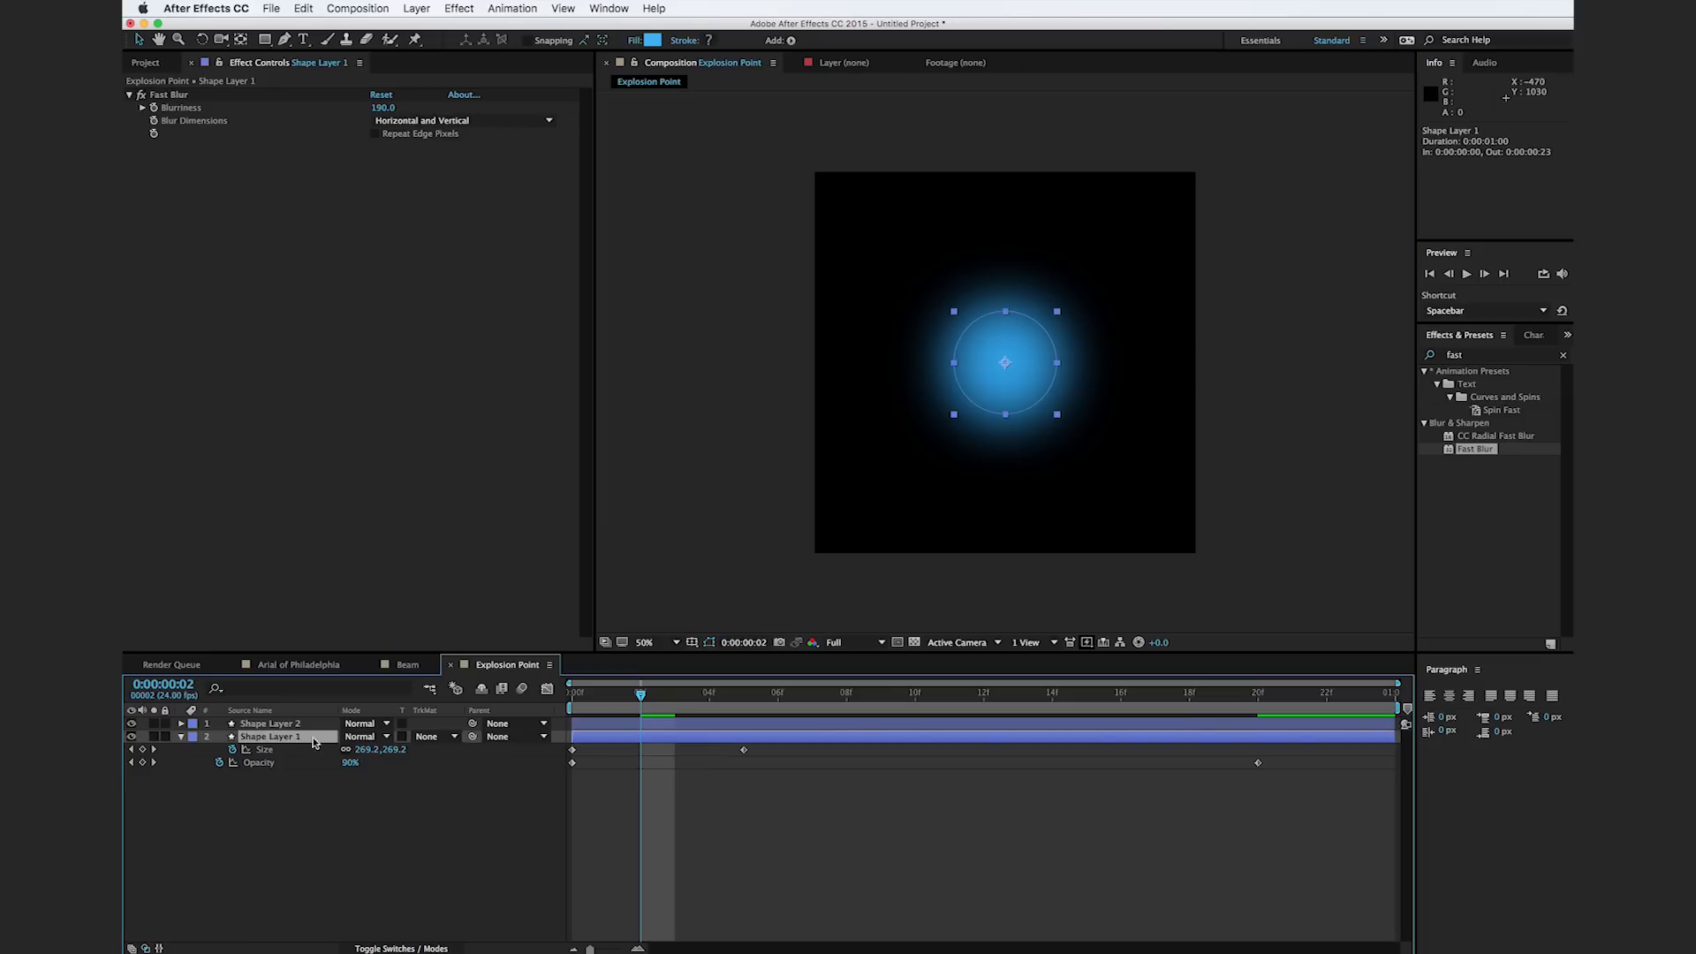
pyautogui.moveTo(609, 704); pyautogui.dragTo(672, 706)
pyautogui.press('space')
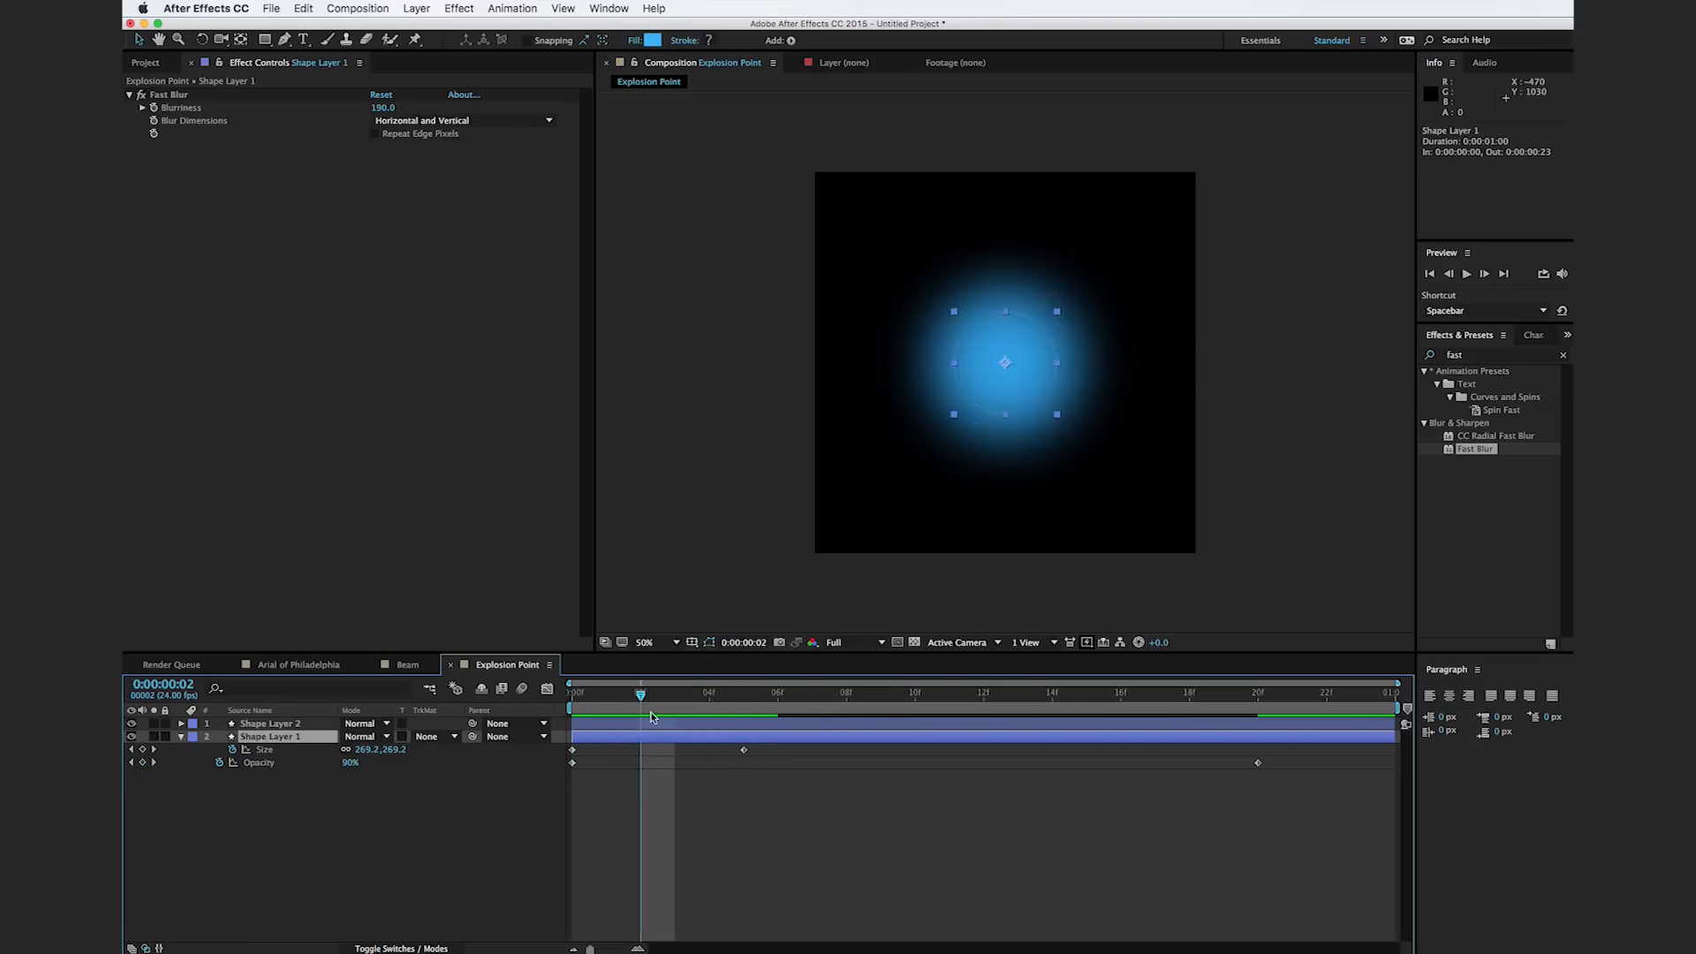
pyautogui.press('space')
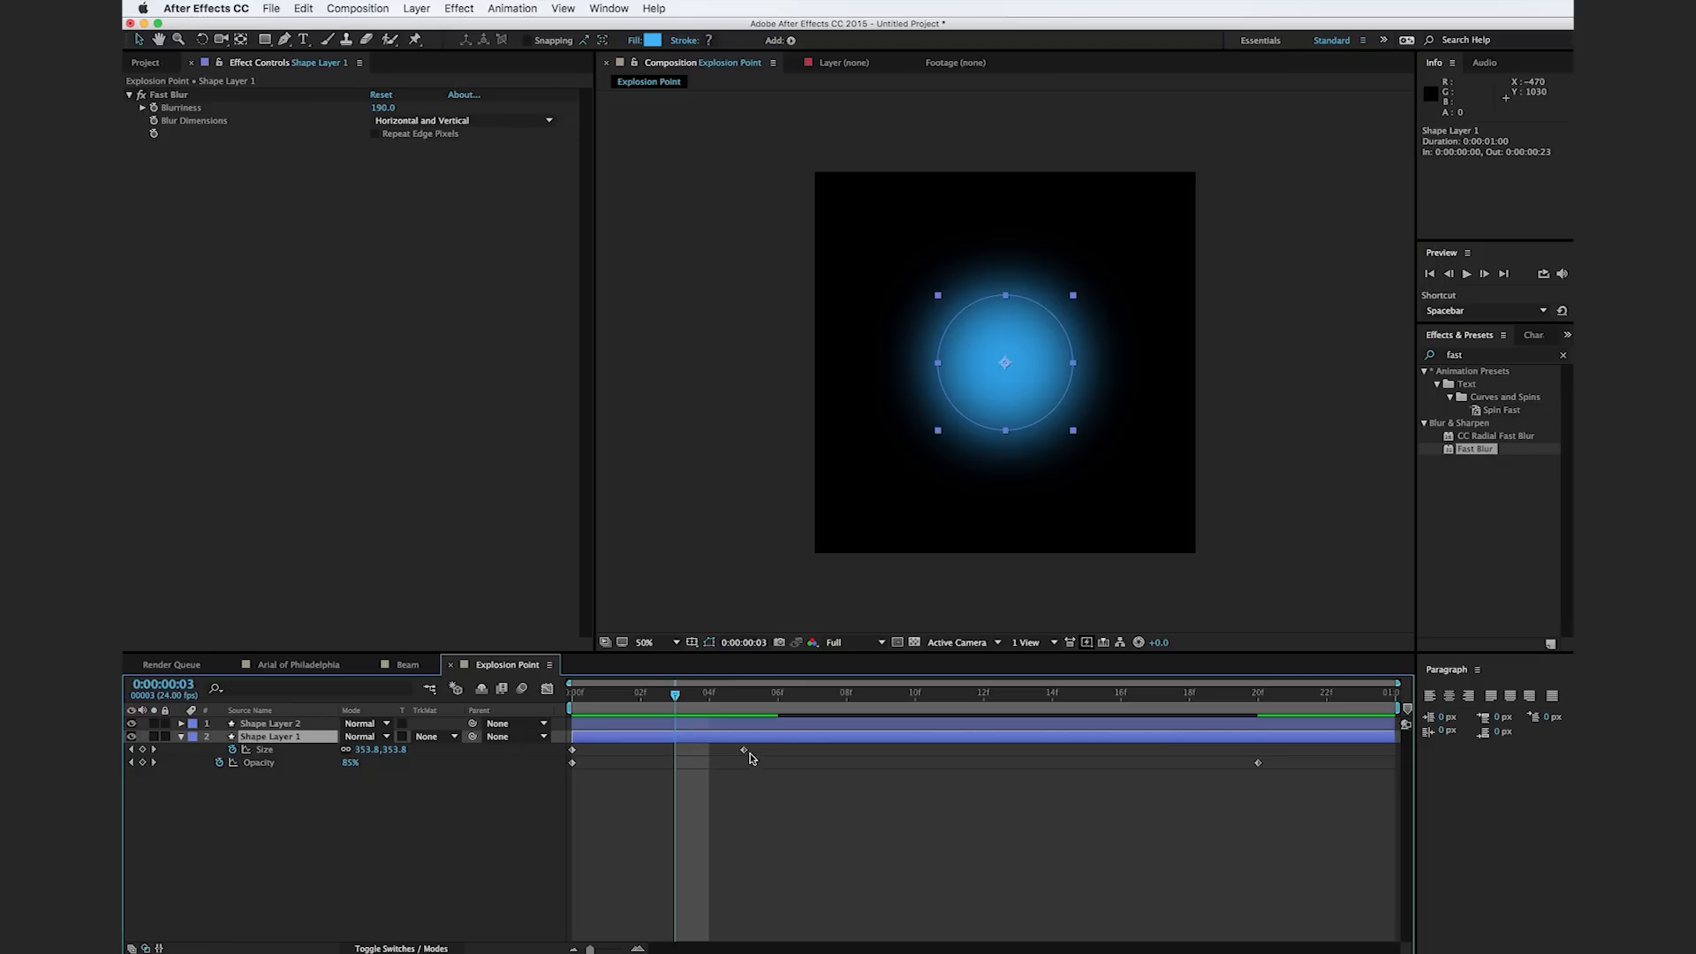
pyautogui.moveTo(675, 698); pyautogui.dragTo(562, 702)
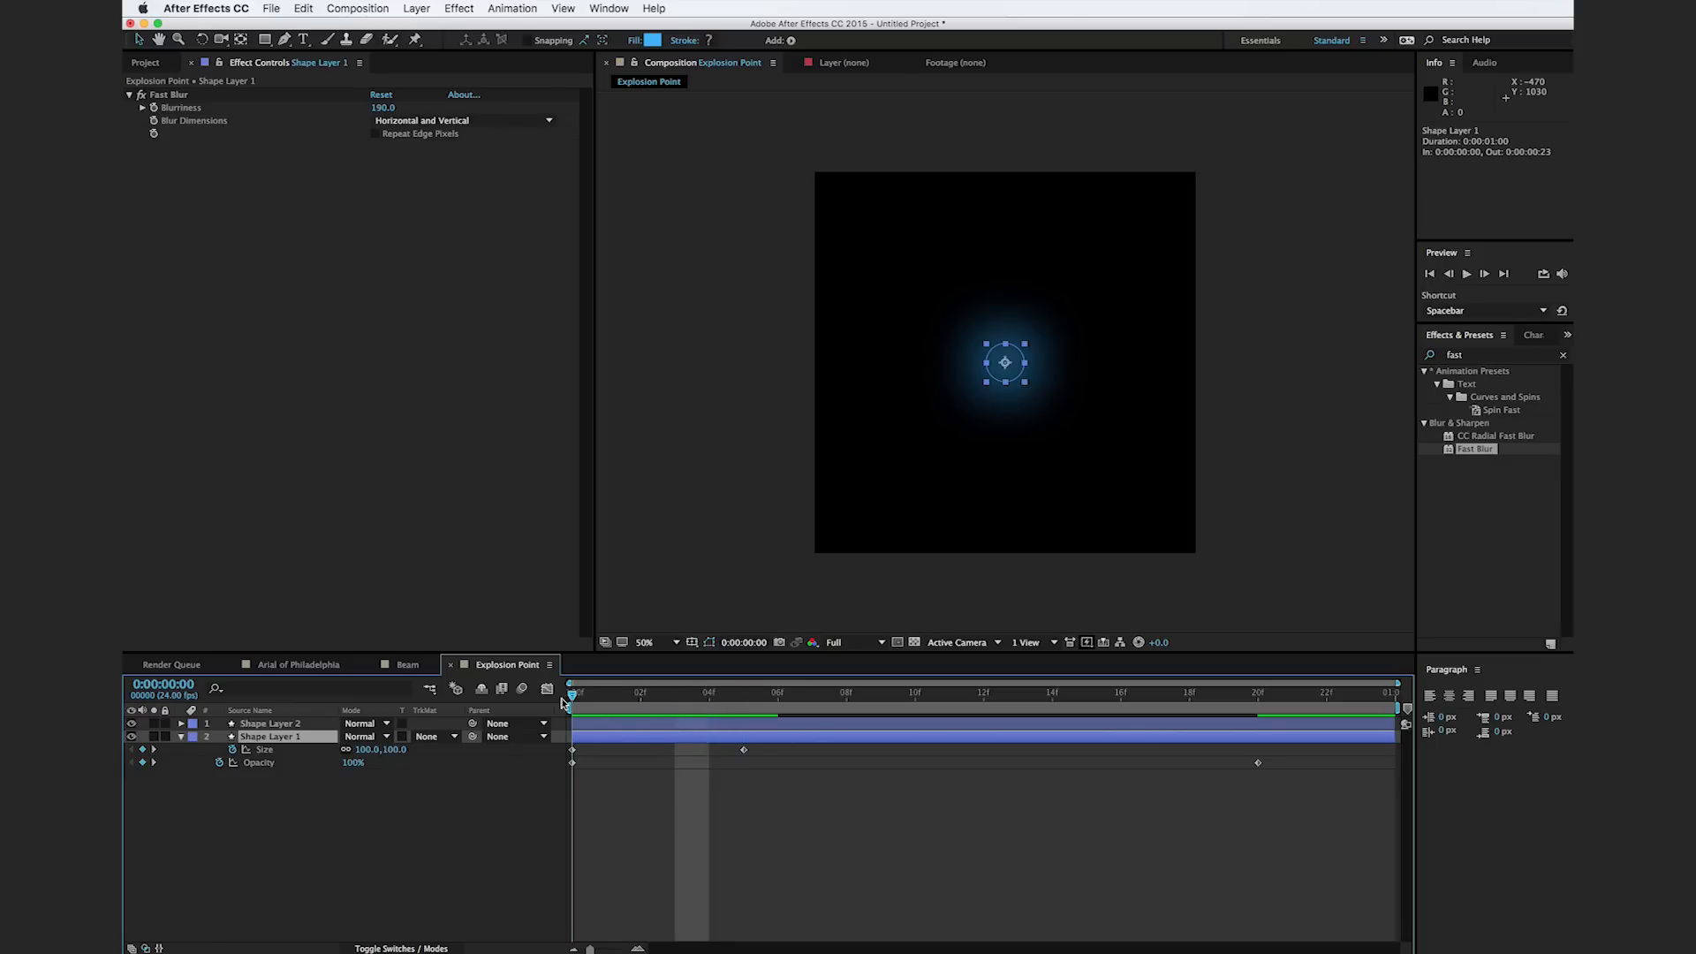
pyautogui.moveTo(740, 749); pyautogui.dragTo(1258, 755)
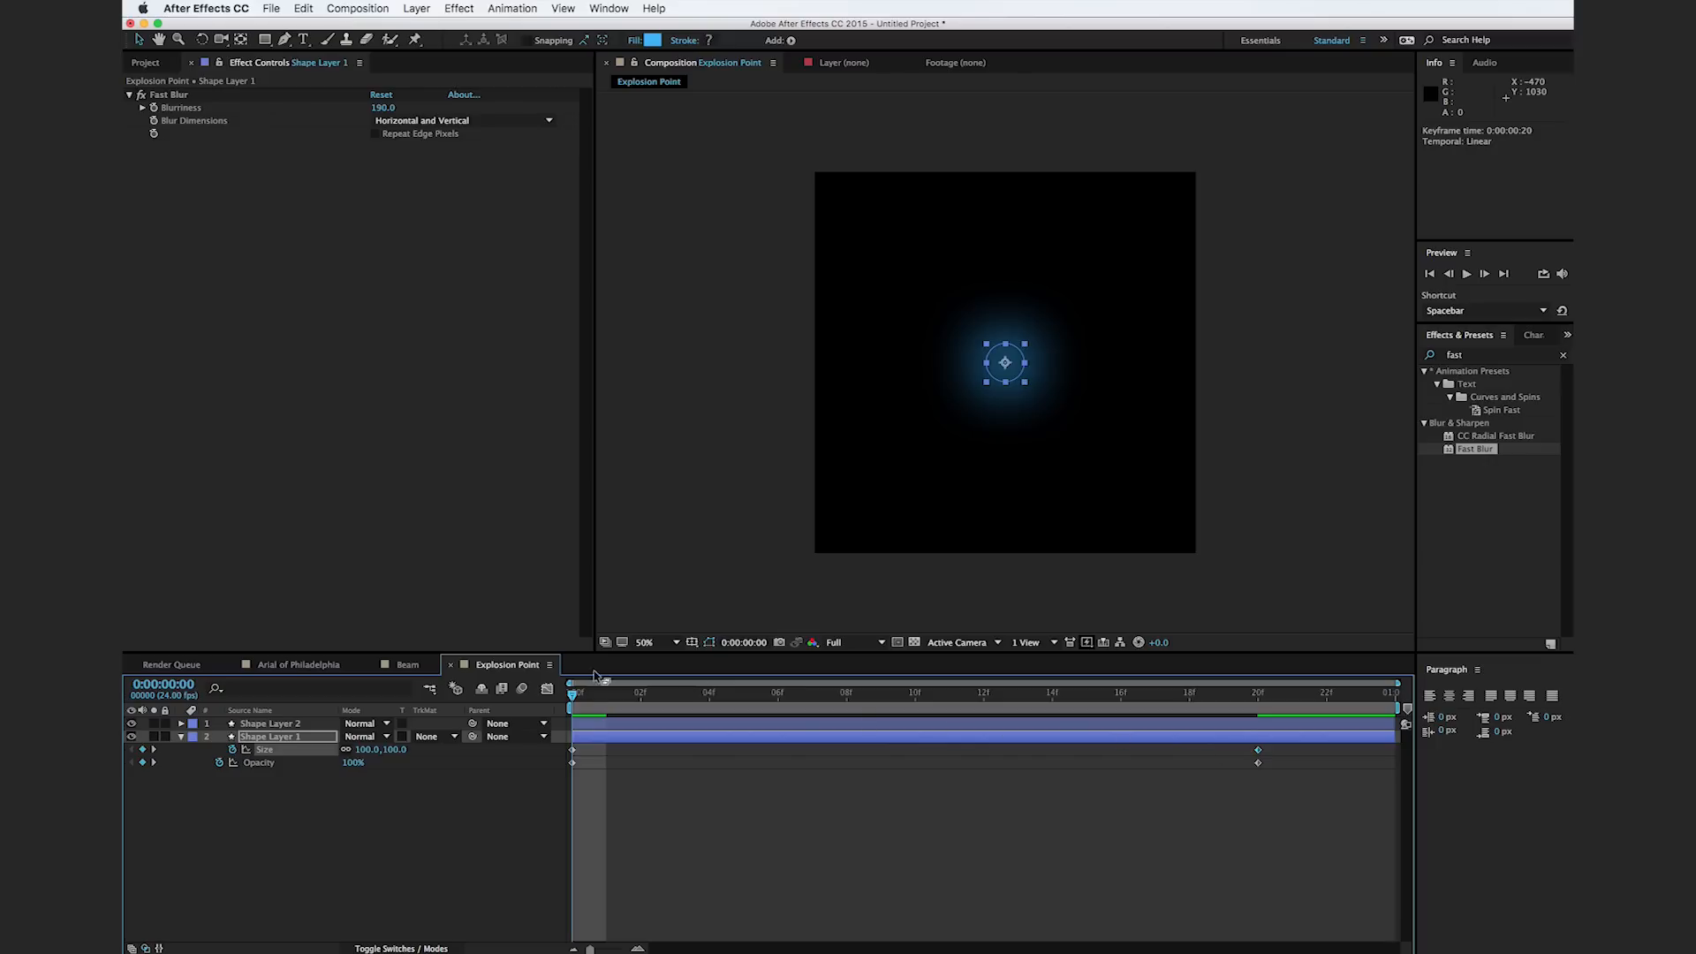
# Step: Apply Fractal Noise to Shape Layer 1 after the Fast Blur and set the noise scale to 128
pyautogui.moveTo(598, 704); pyautogui.dragTo(988, 731)
pyautogui.moveTo(1481, 357); pyautogui.dragTo(1398, 364)
pyautogui.write('fract')
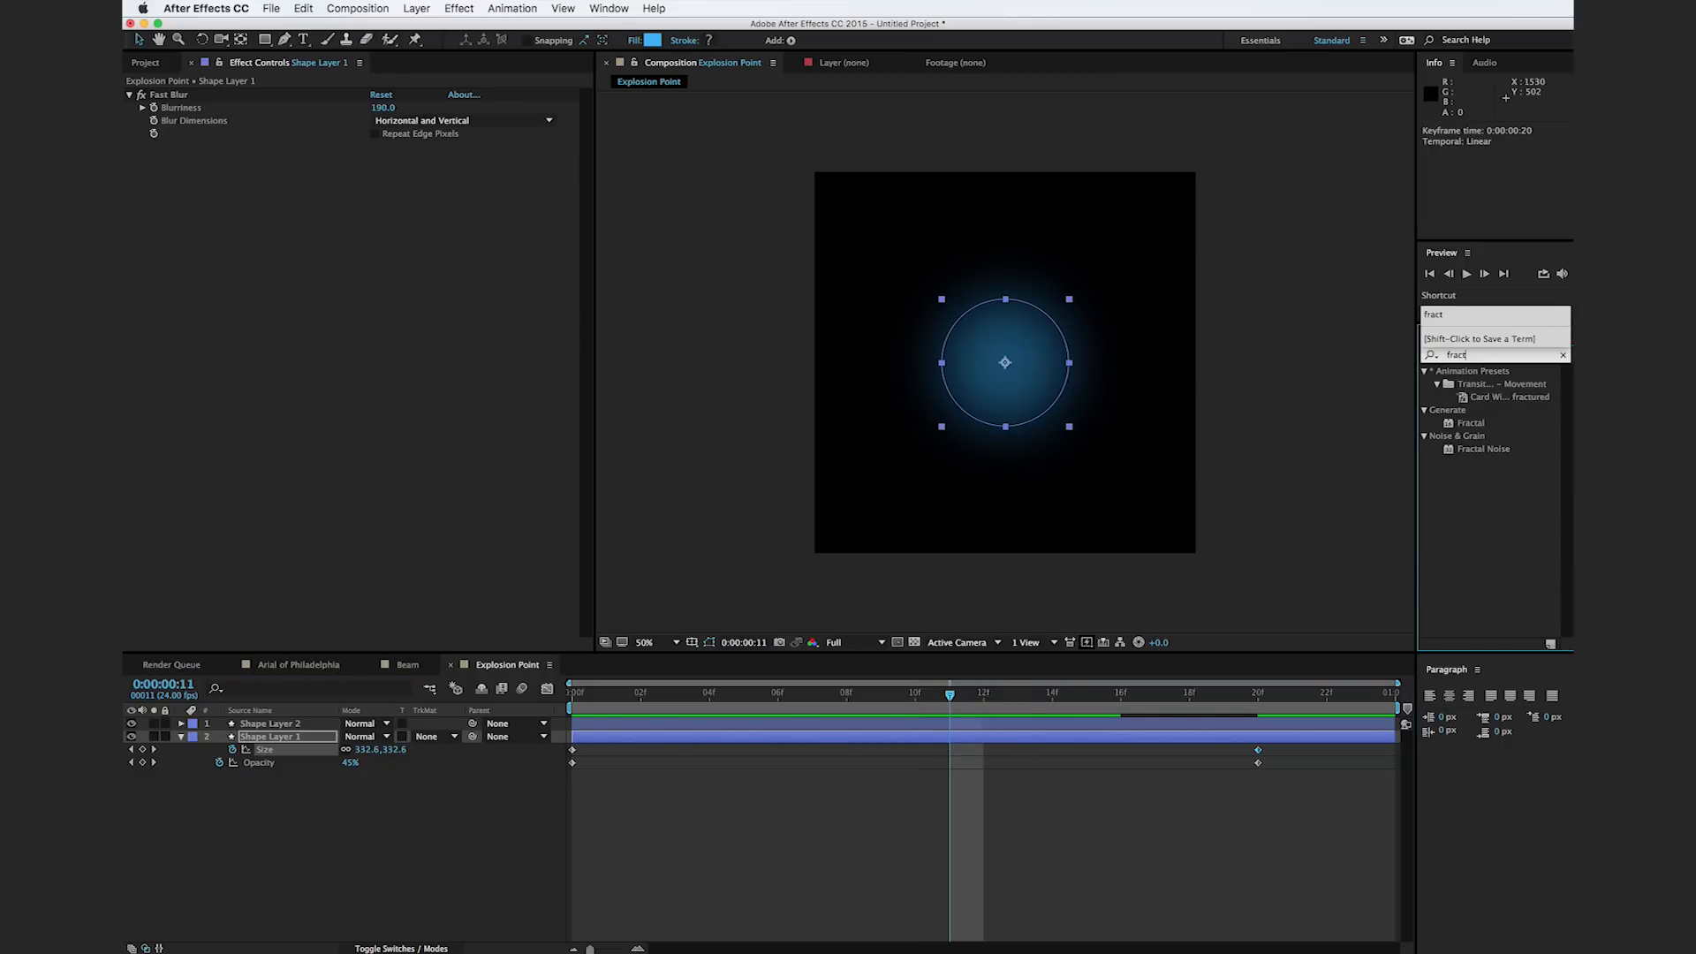
pyautogui.moveTo(1491, 452); pyautogui.dragTo(300, 408)
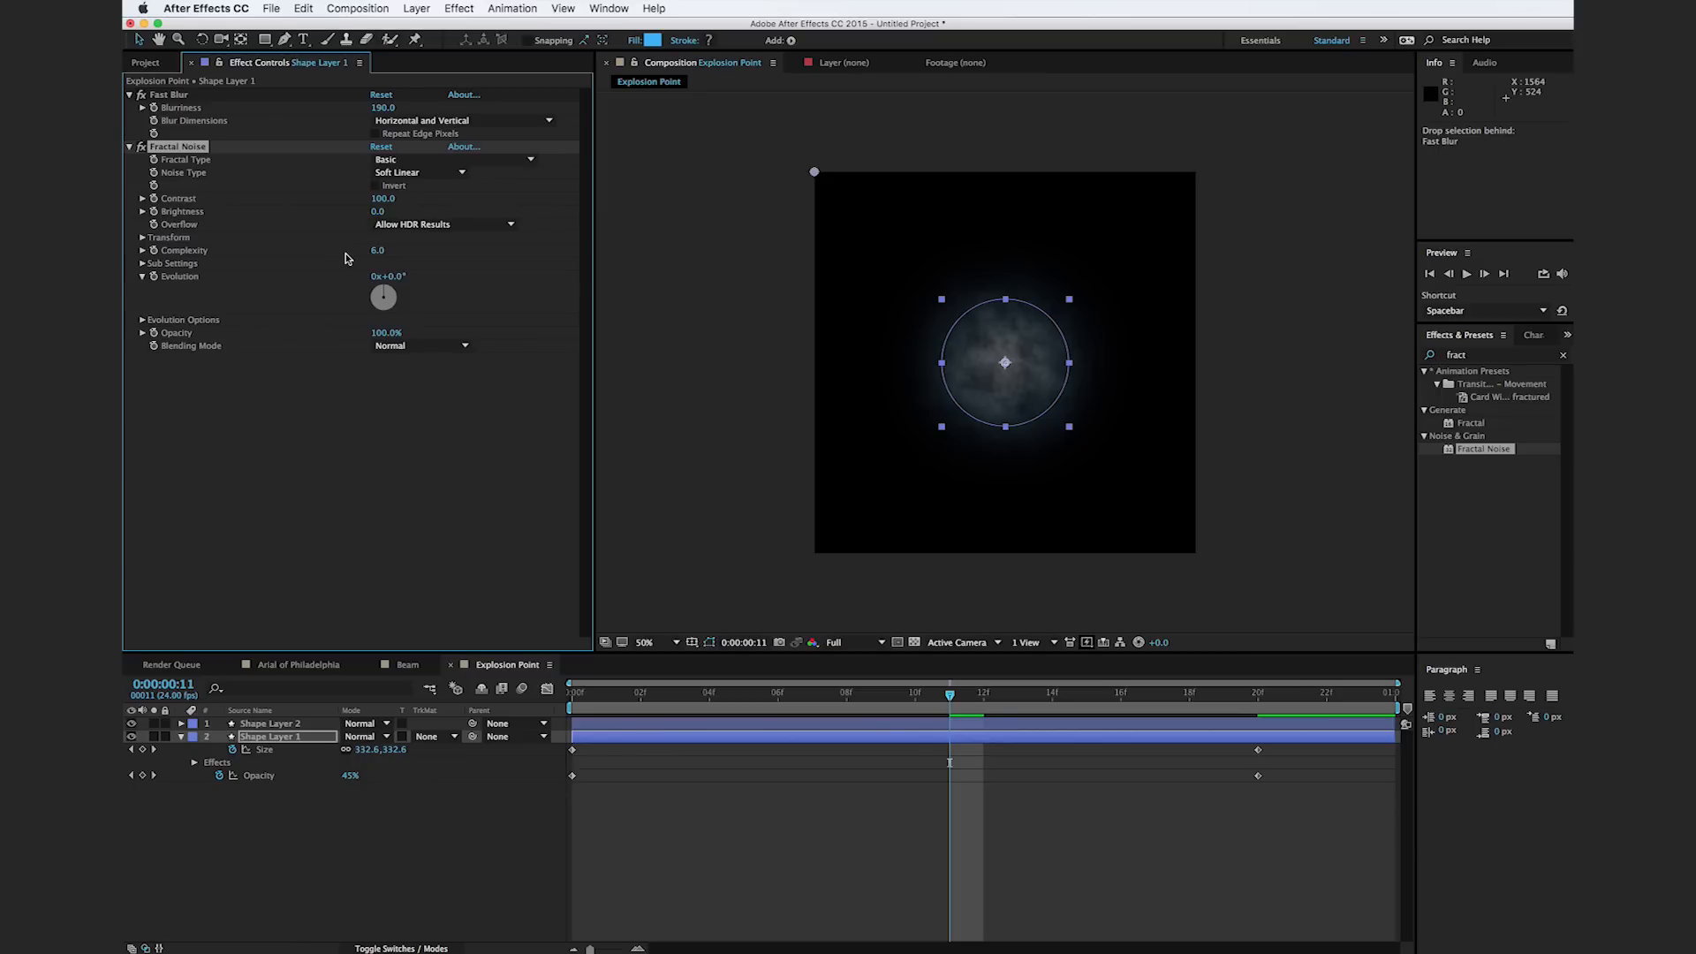
pyautogui.click(143, 238)
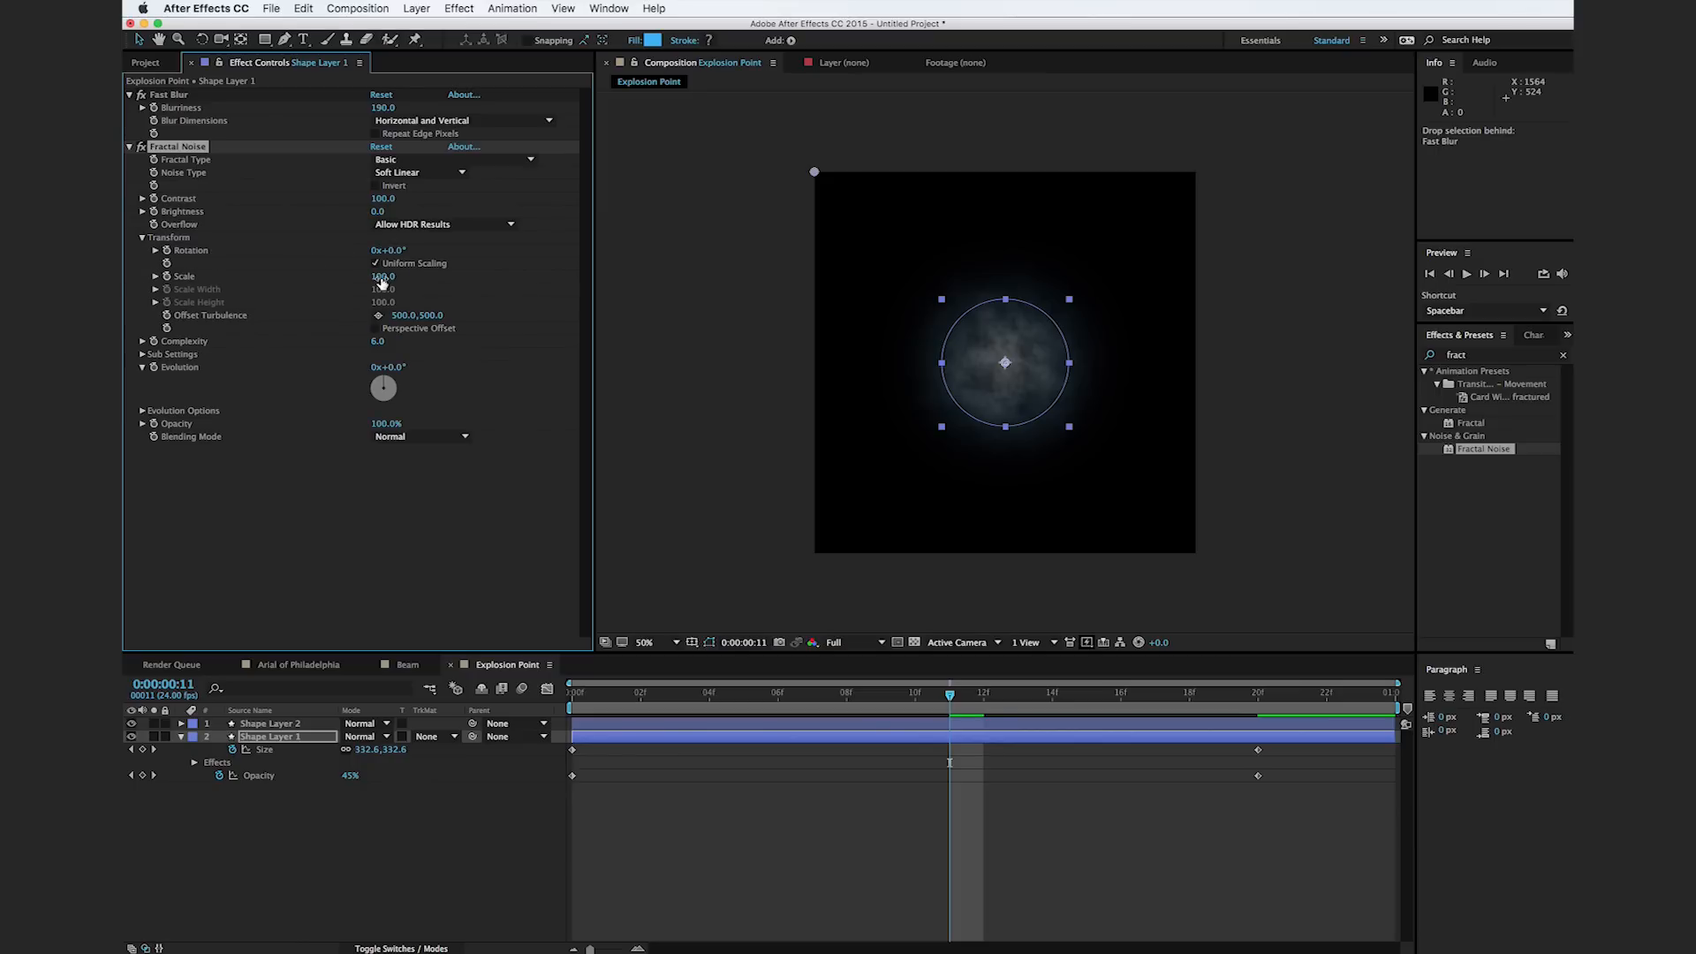
pyautogui.click(156, 277)
pyautogui.moveTo(382, 277)
pyautogui.mouseDown()
pyautogui.moveTo(569, 273)
pyautogui.moveTo(410, 294)
pyautogui.mouseUp()
pyautogui.click(764, 412)
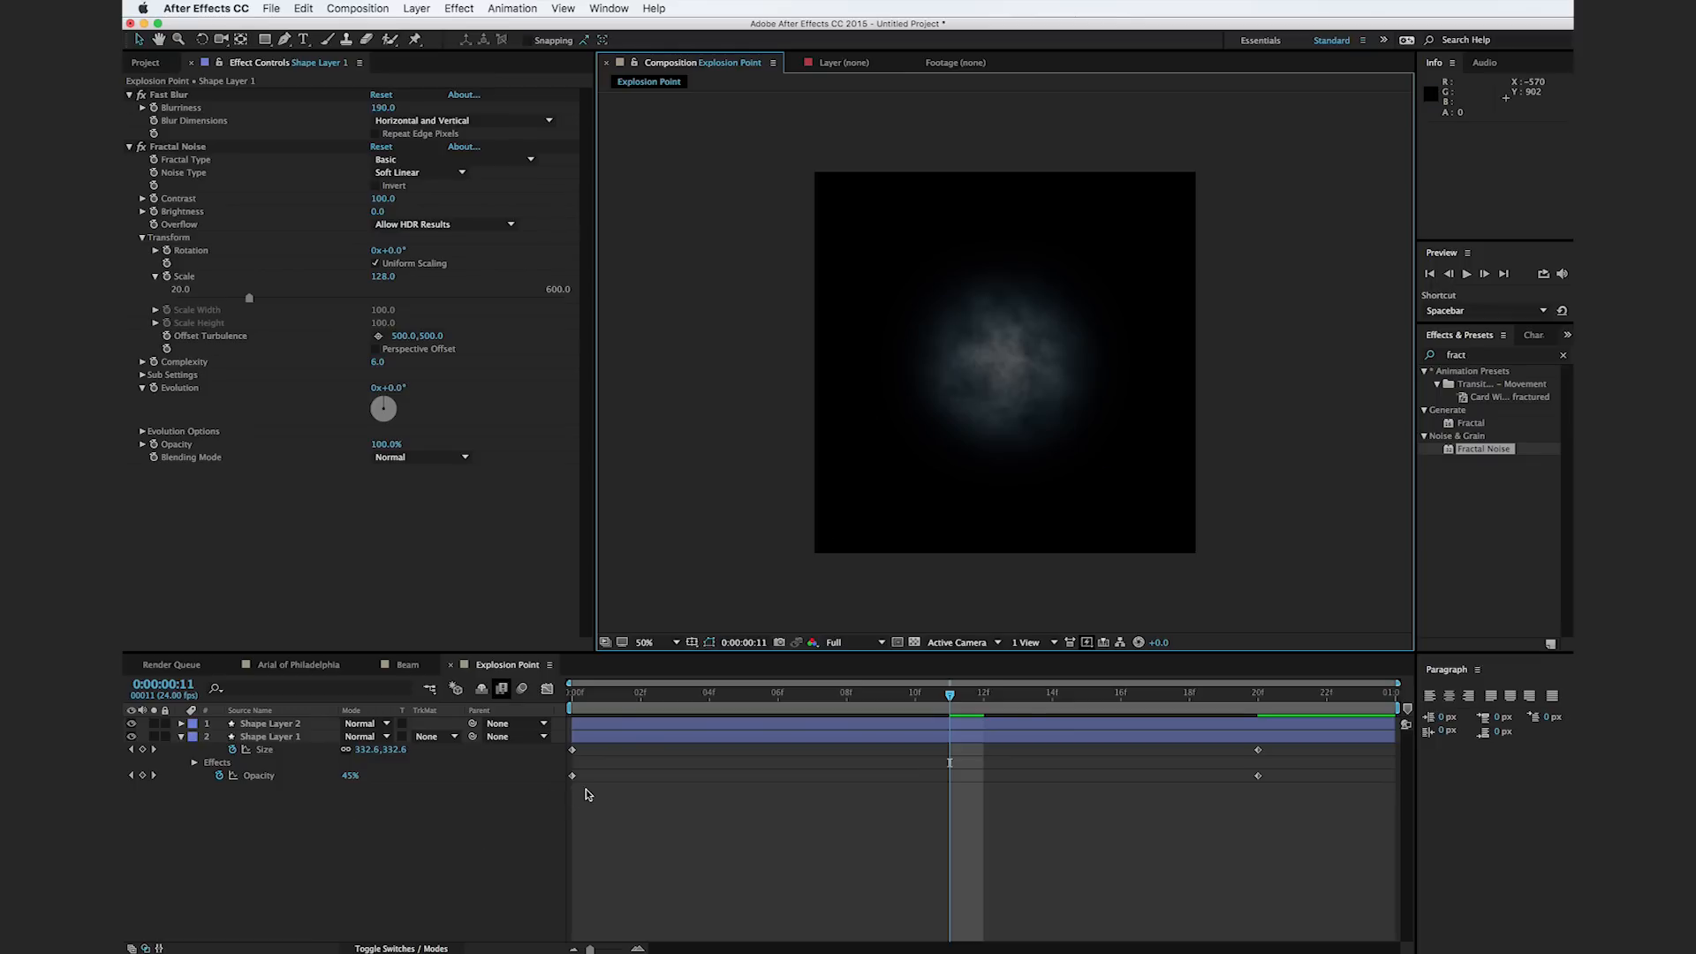
# Step: Set Shape Layer 1's opacity to 50% at the first frame and scrub through the fade
pyautogui.moveTo(604, 695); pyautogui.dragTo(572, 701)
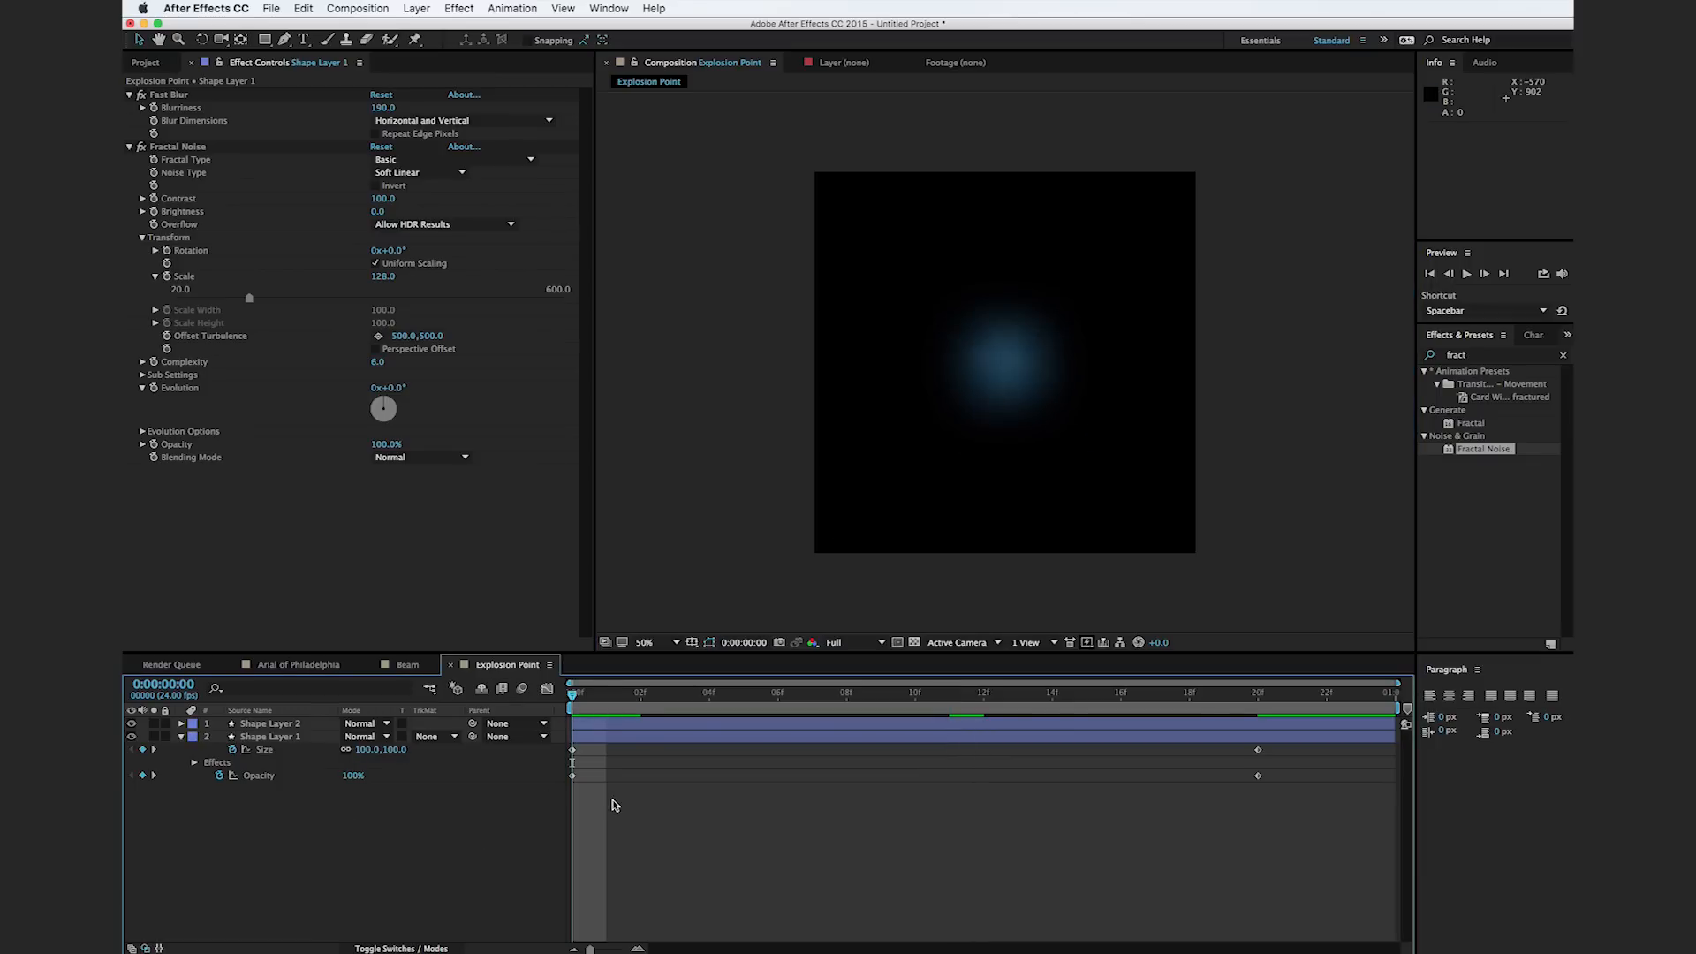
pyautogui.click(353, 775)
pyautogui.press('Return')
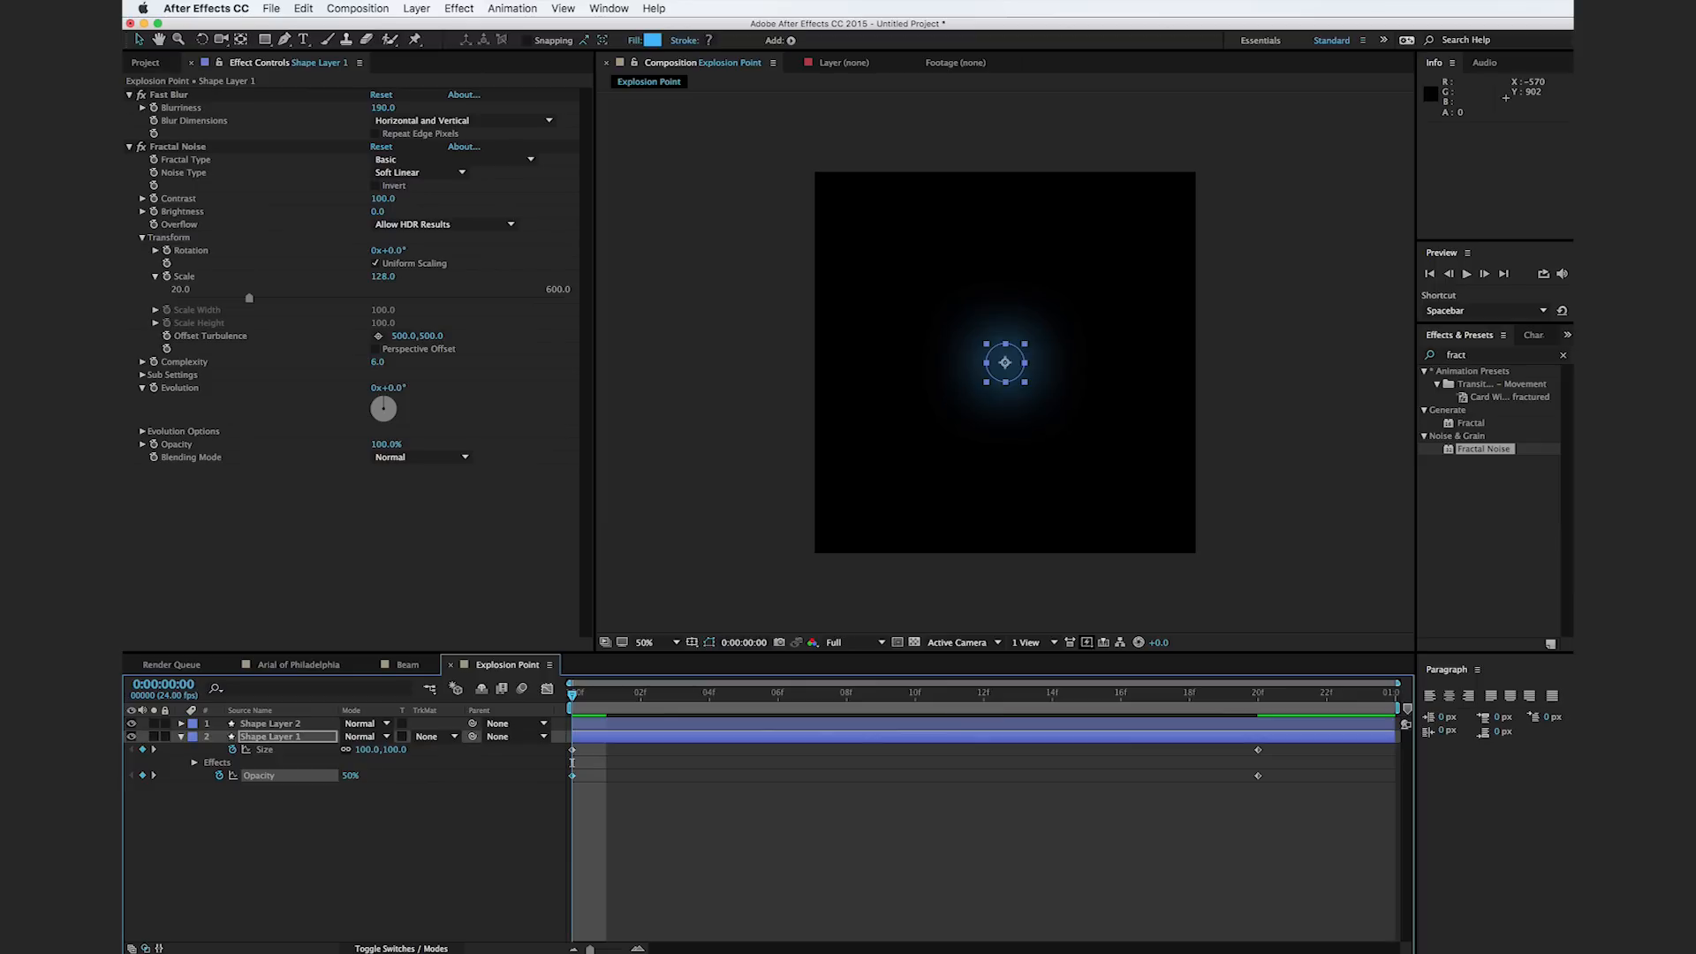
pyautogui.moveTo(593, 702); pyautogui.dragTo(951, 746)
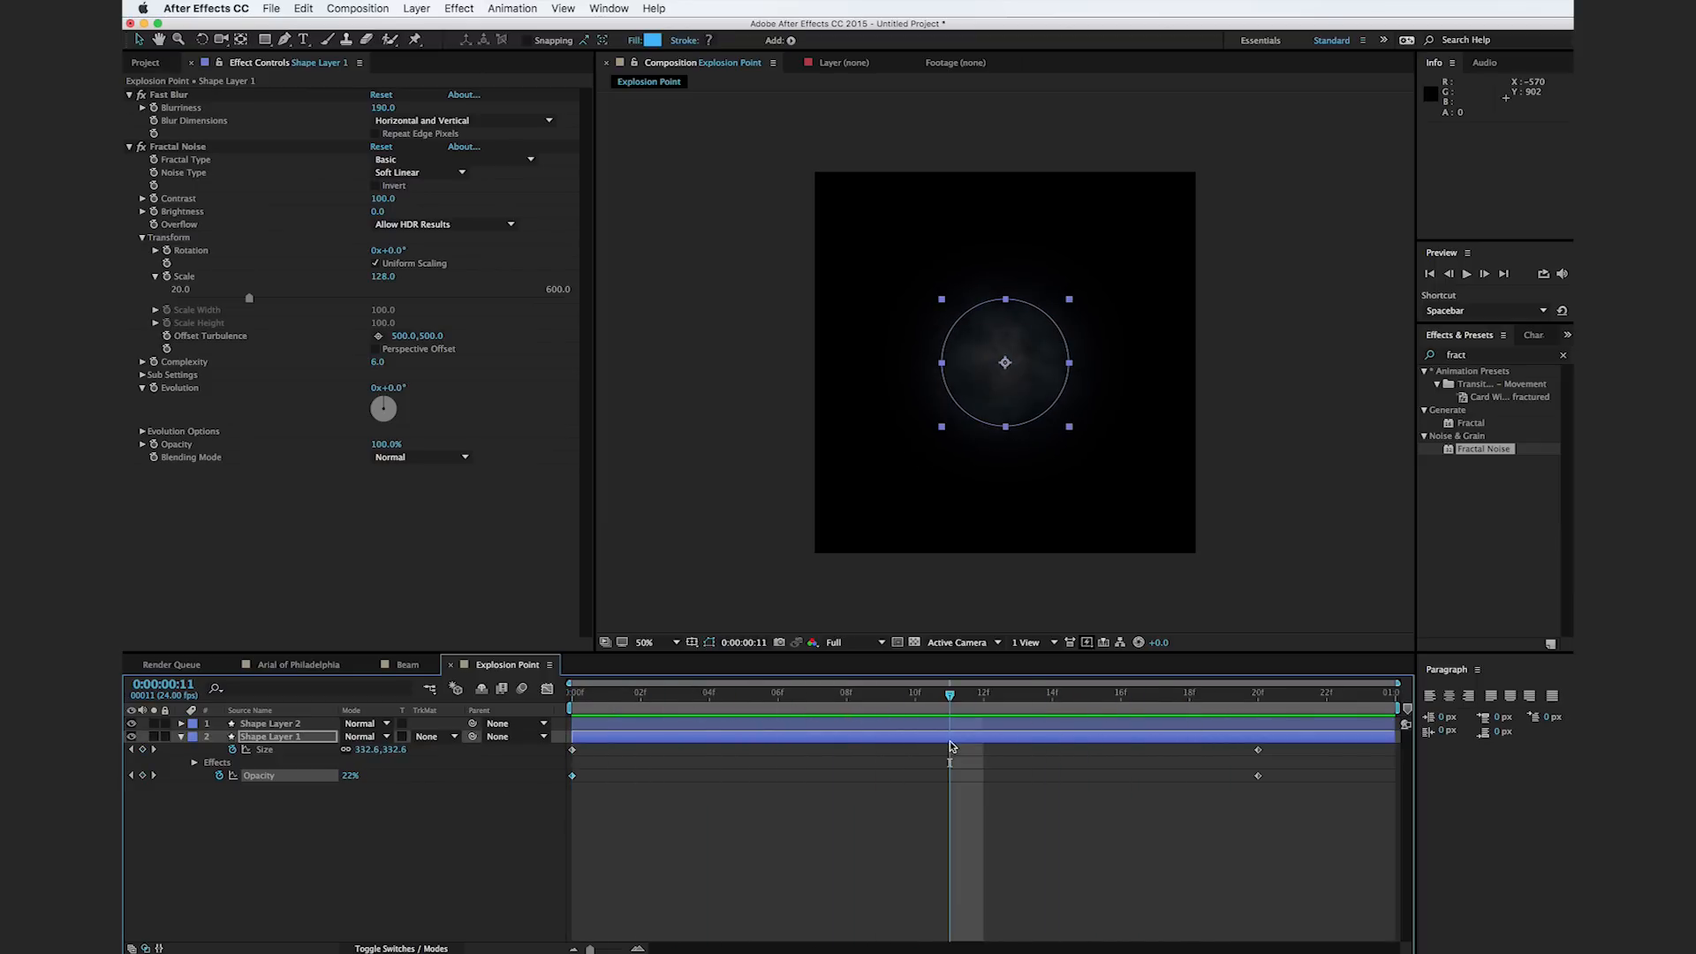
pyautogui.moveTo(816, 705); pyautogui.dragTo(745, 727)
# Step: At 0:00:00:03, set Shape Layer 1's ellipse size to 337.4 and move the 50% opacity keyframe to that frame
pyautogui.moveTo(798, 718); pyautogui.dragTo(669, 716)
pyautogui.click(668, 737)
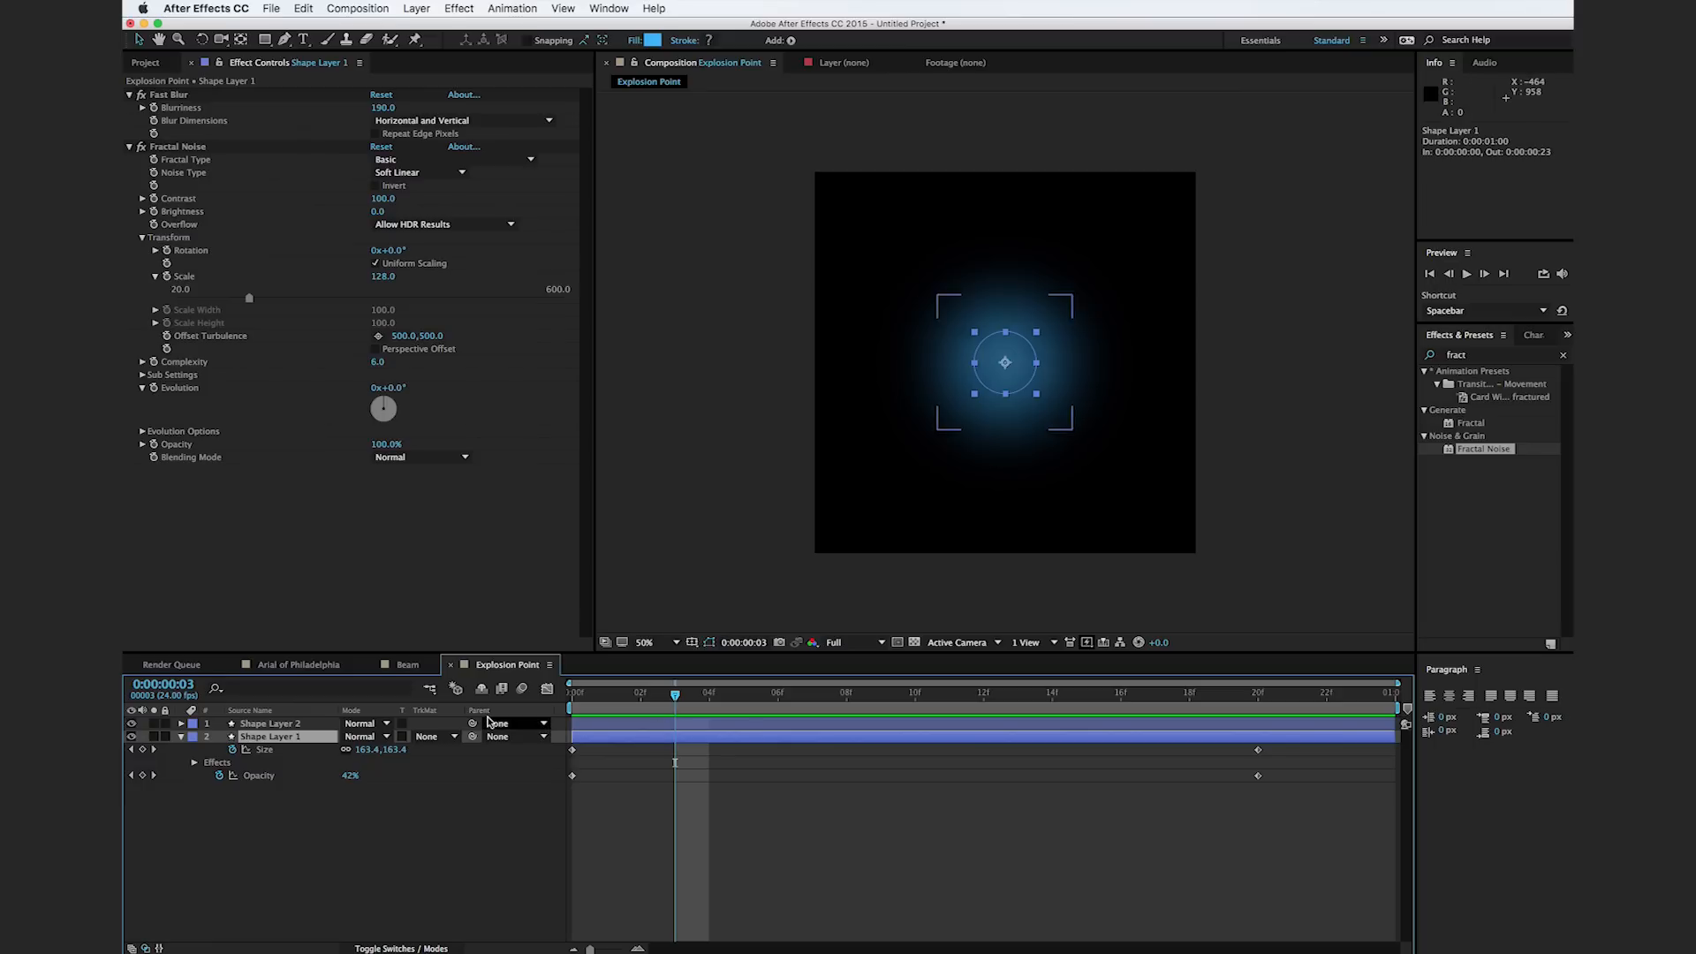
pyautogui.moveTo(362, 758)
pyautogui.mouseDown()
pyautogui.moveTo(530, 749)
pyautogui.moveTo(491, 748)
pyautogui.moveTo(677, 783)
pyautogui.mouseUp()
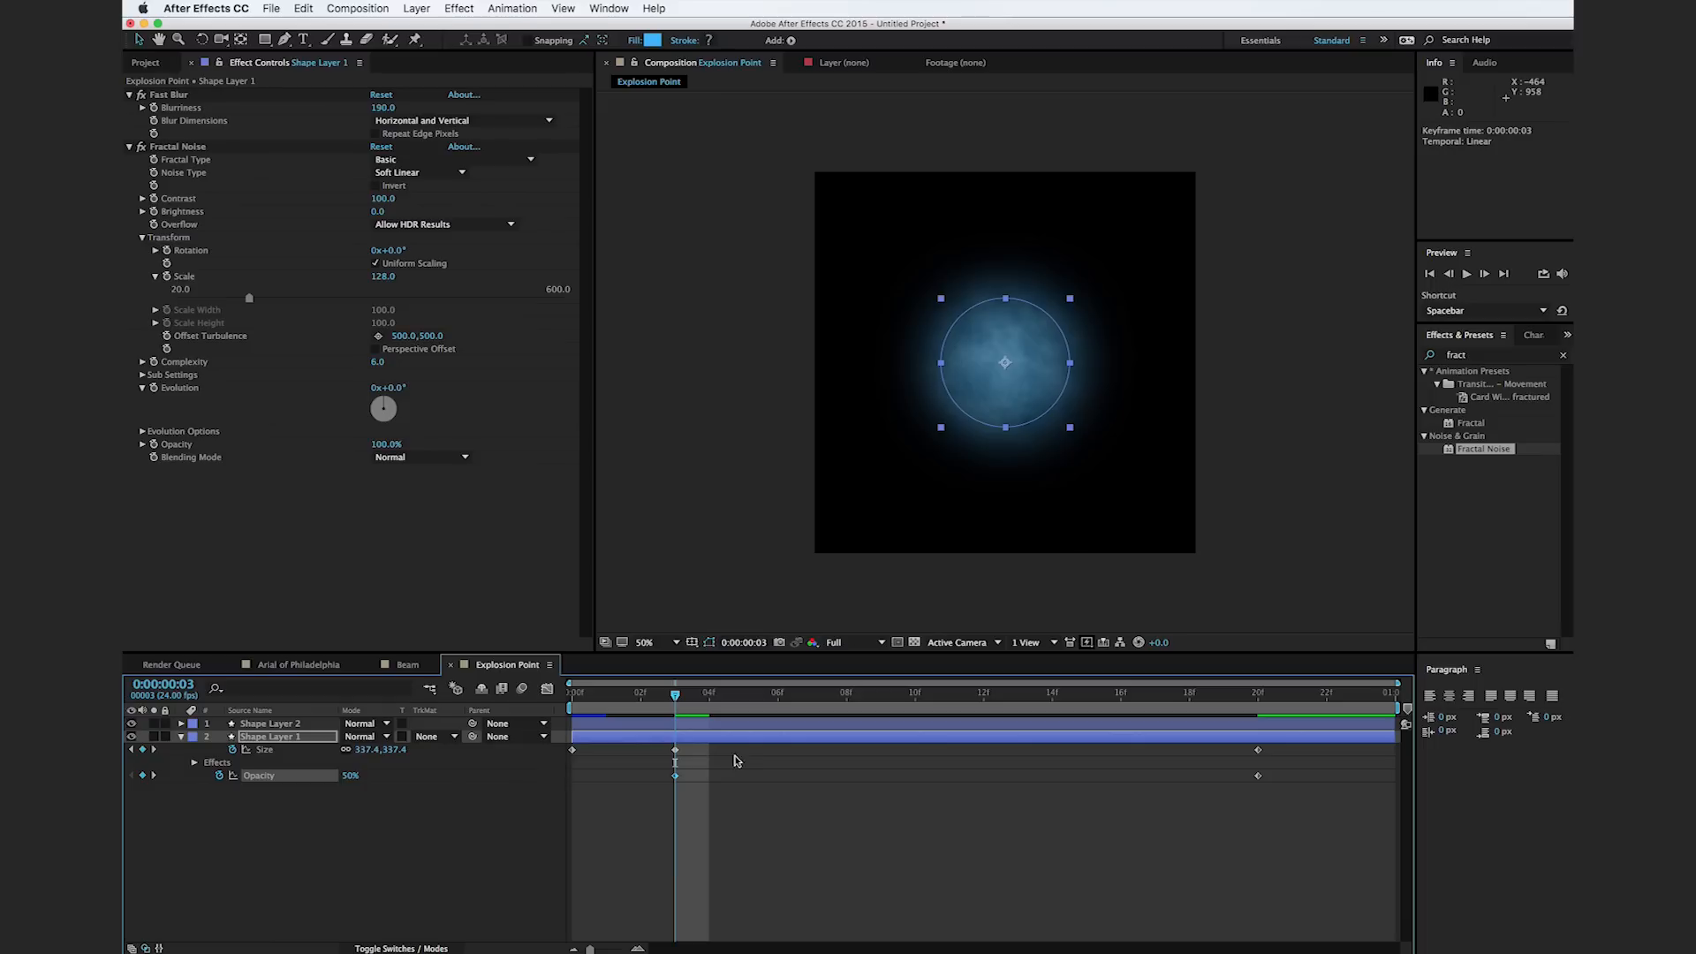
# Step: Set Shape Layer 1's opacity to 0% at the first frame and deselect the layer
pyautogui.moveTo(667, 697); pyautogui.dragTo(572, 698)
pyautogui.click(351, 775)
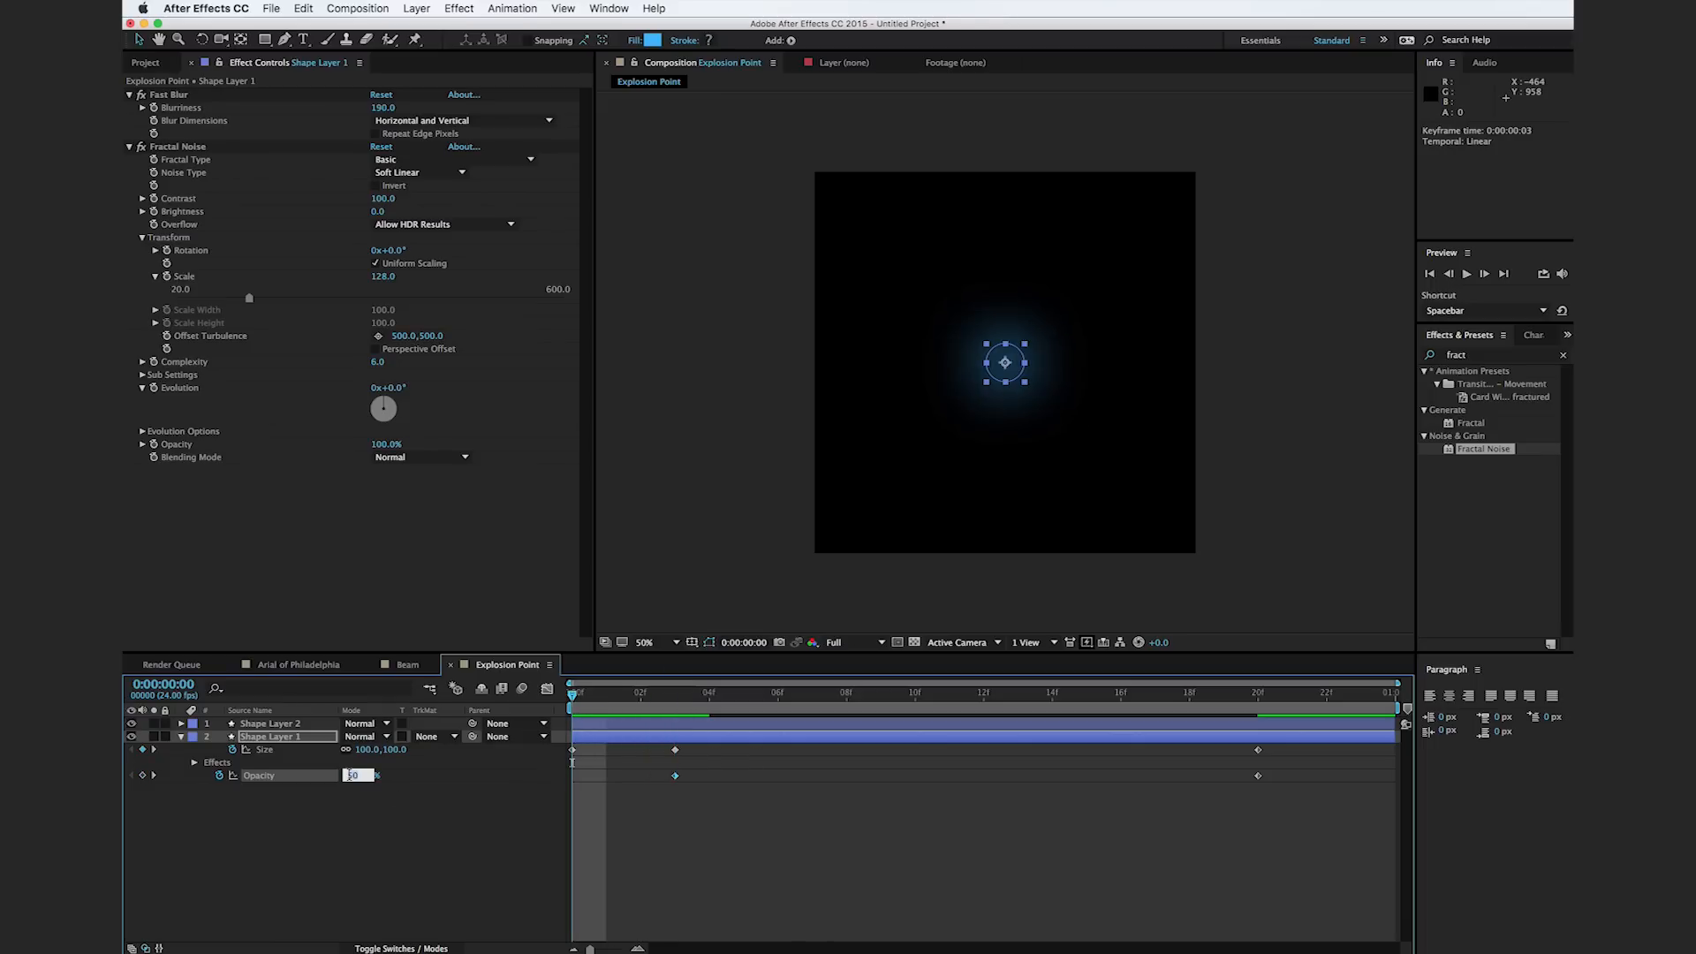
pyautogui.write('0')
pyautogui.press('Return')
pyautogui.click(448, 850)
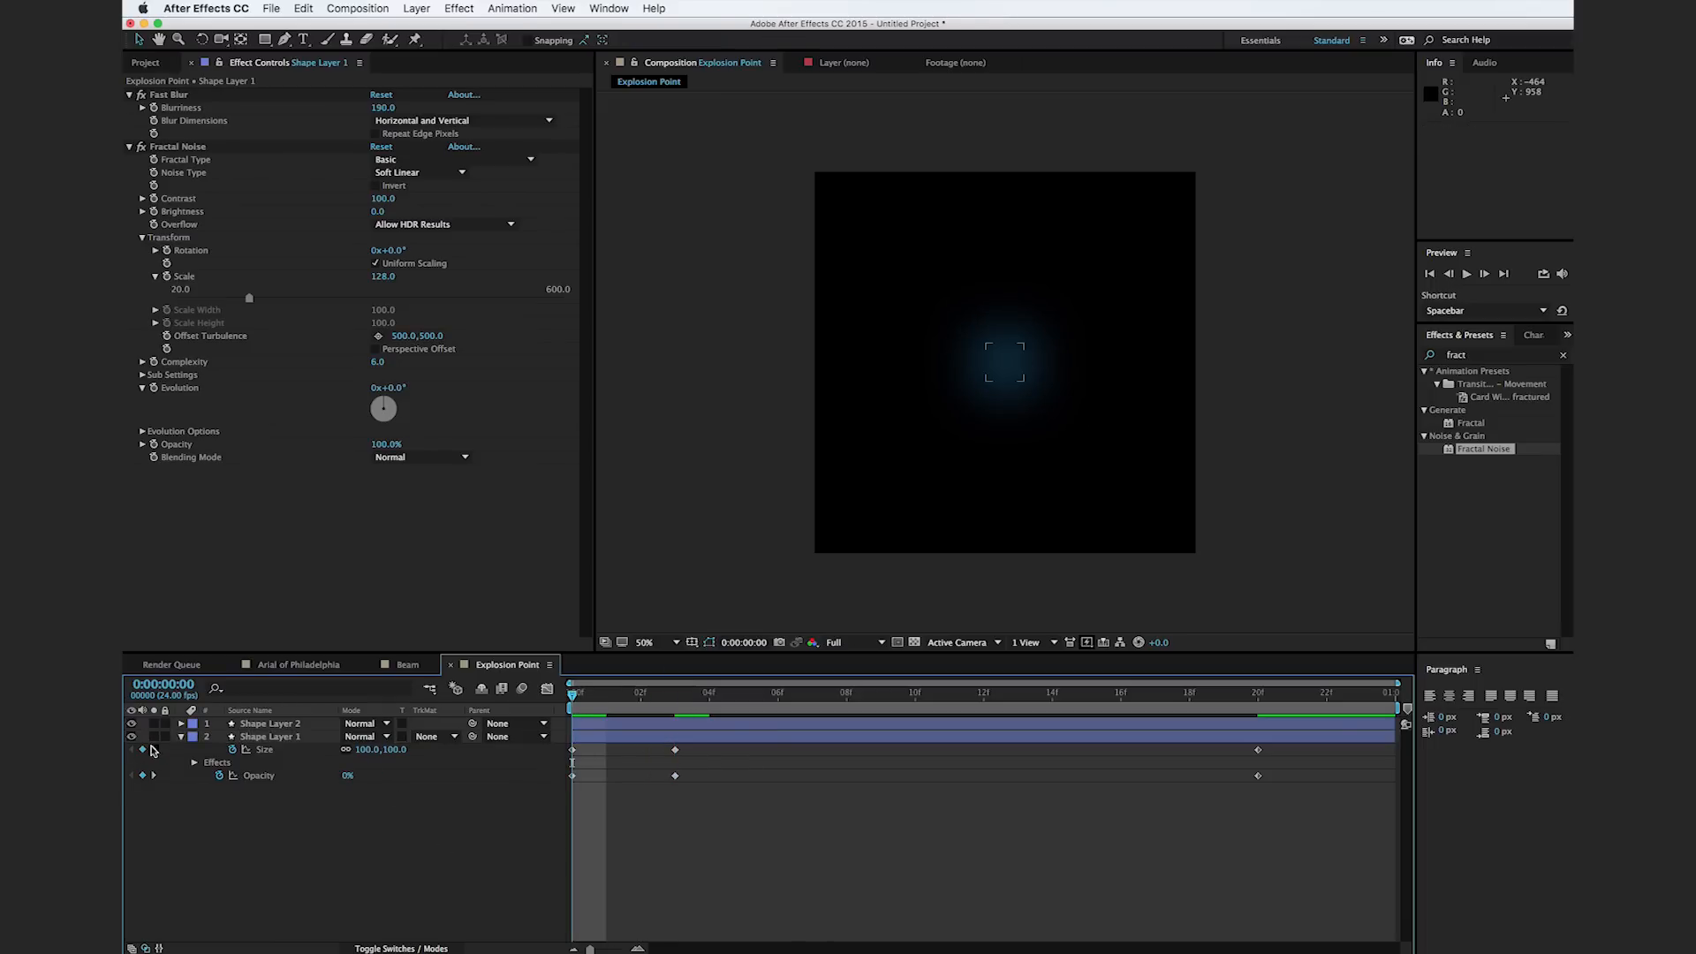
pyautogui.moveTo(574, 698); pyautogui.dragTo(572, 792)
# Step: Add the Explosion Point composition to Arial of Philadelphia at 1:00:01:21, directly above the lowest Glare 1 layer
pyautogui.click(283, 666)
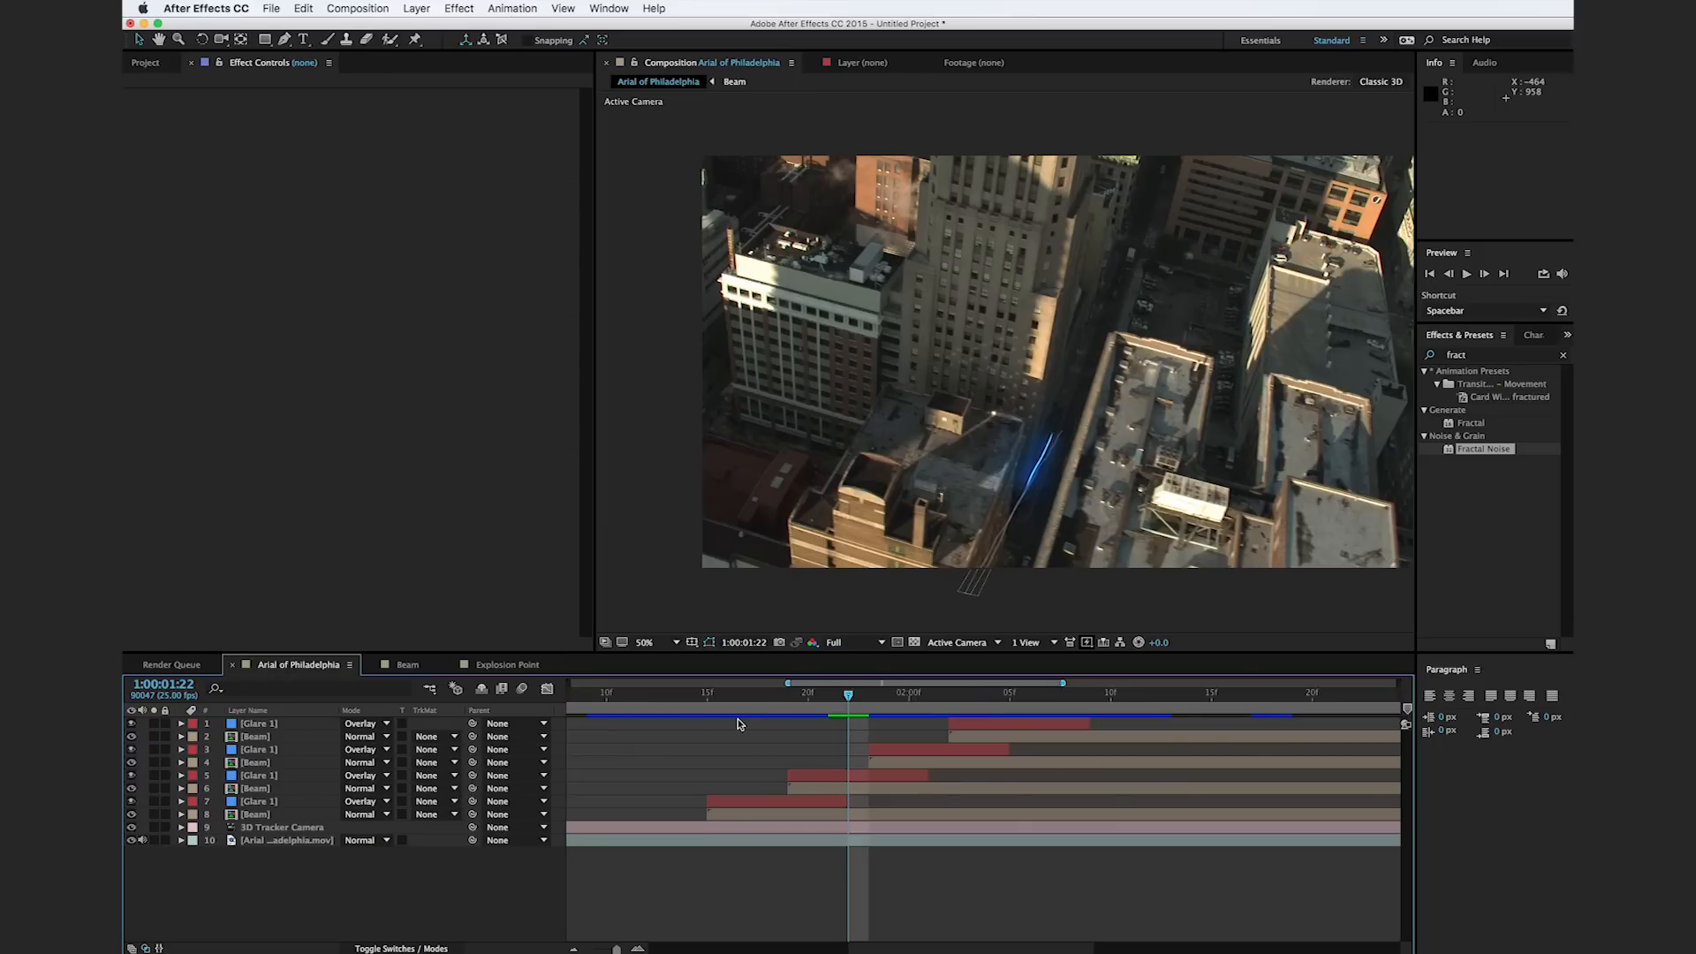
pyautogui.moveTo(746, 700); pyautogui.dragTo(828, 700)
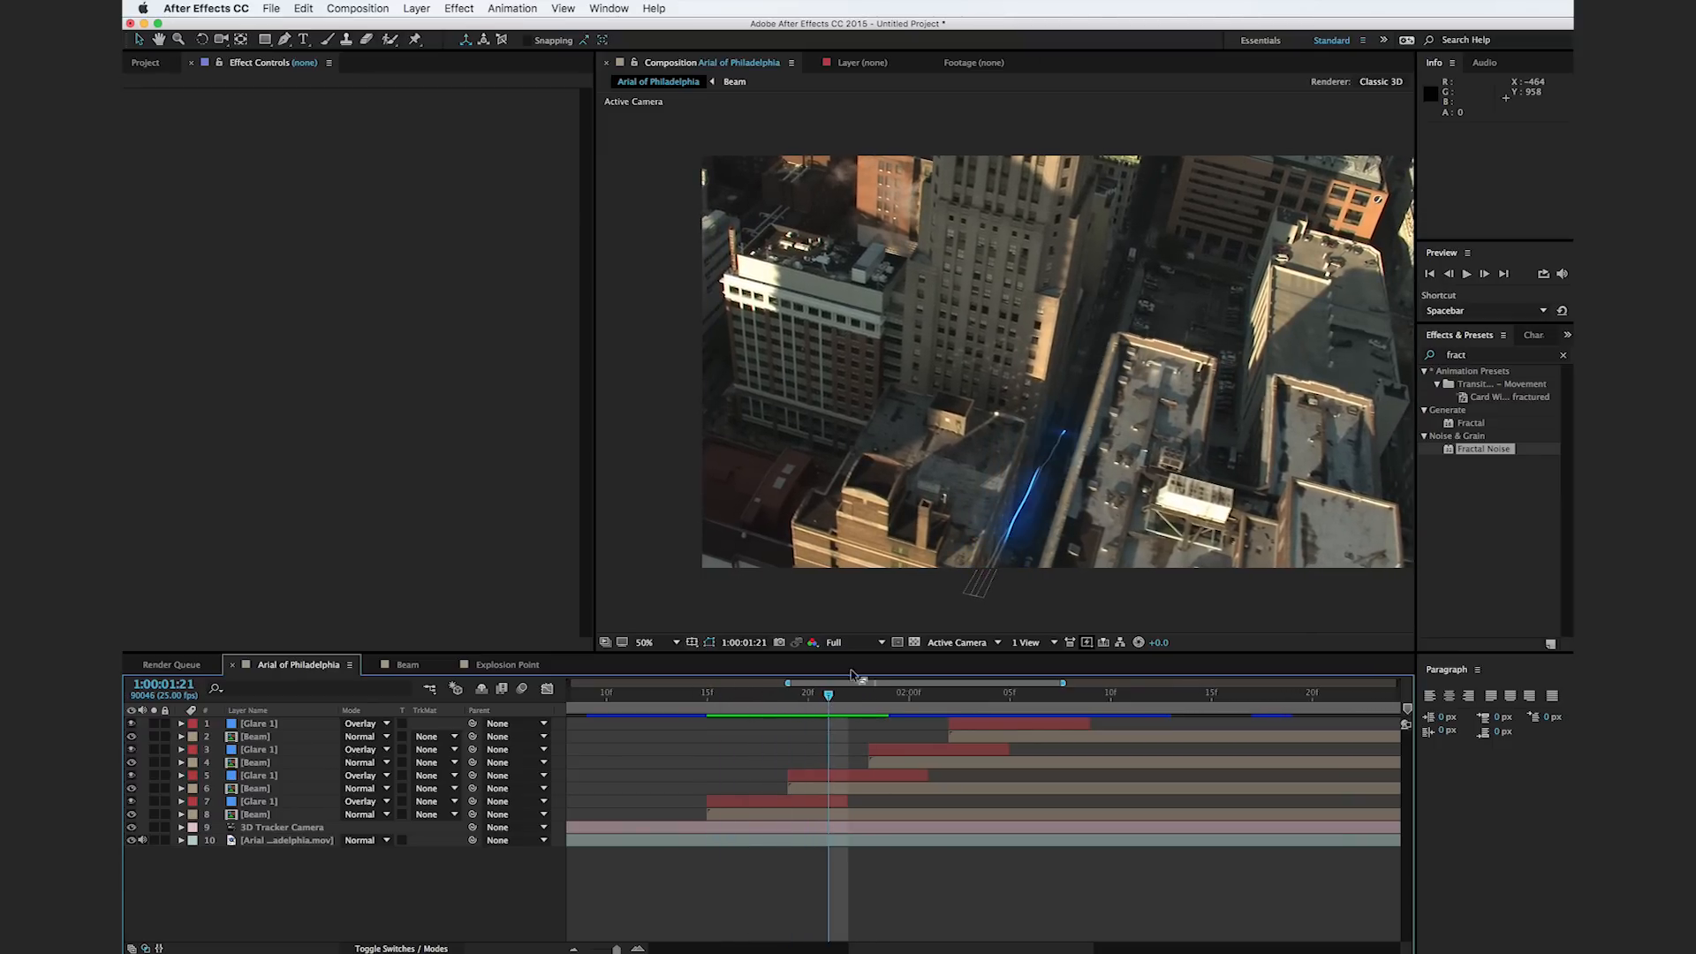
pyautogui.click(155, 63)
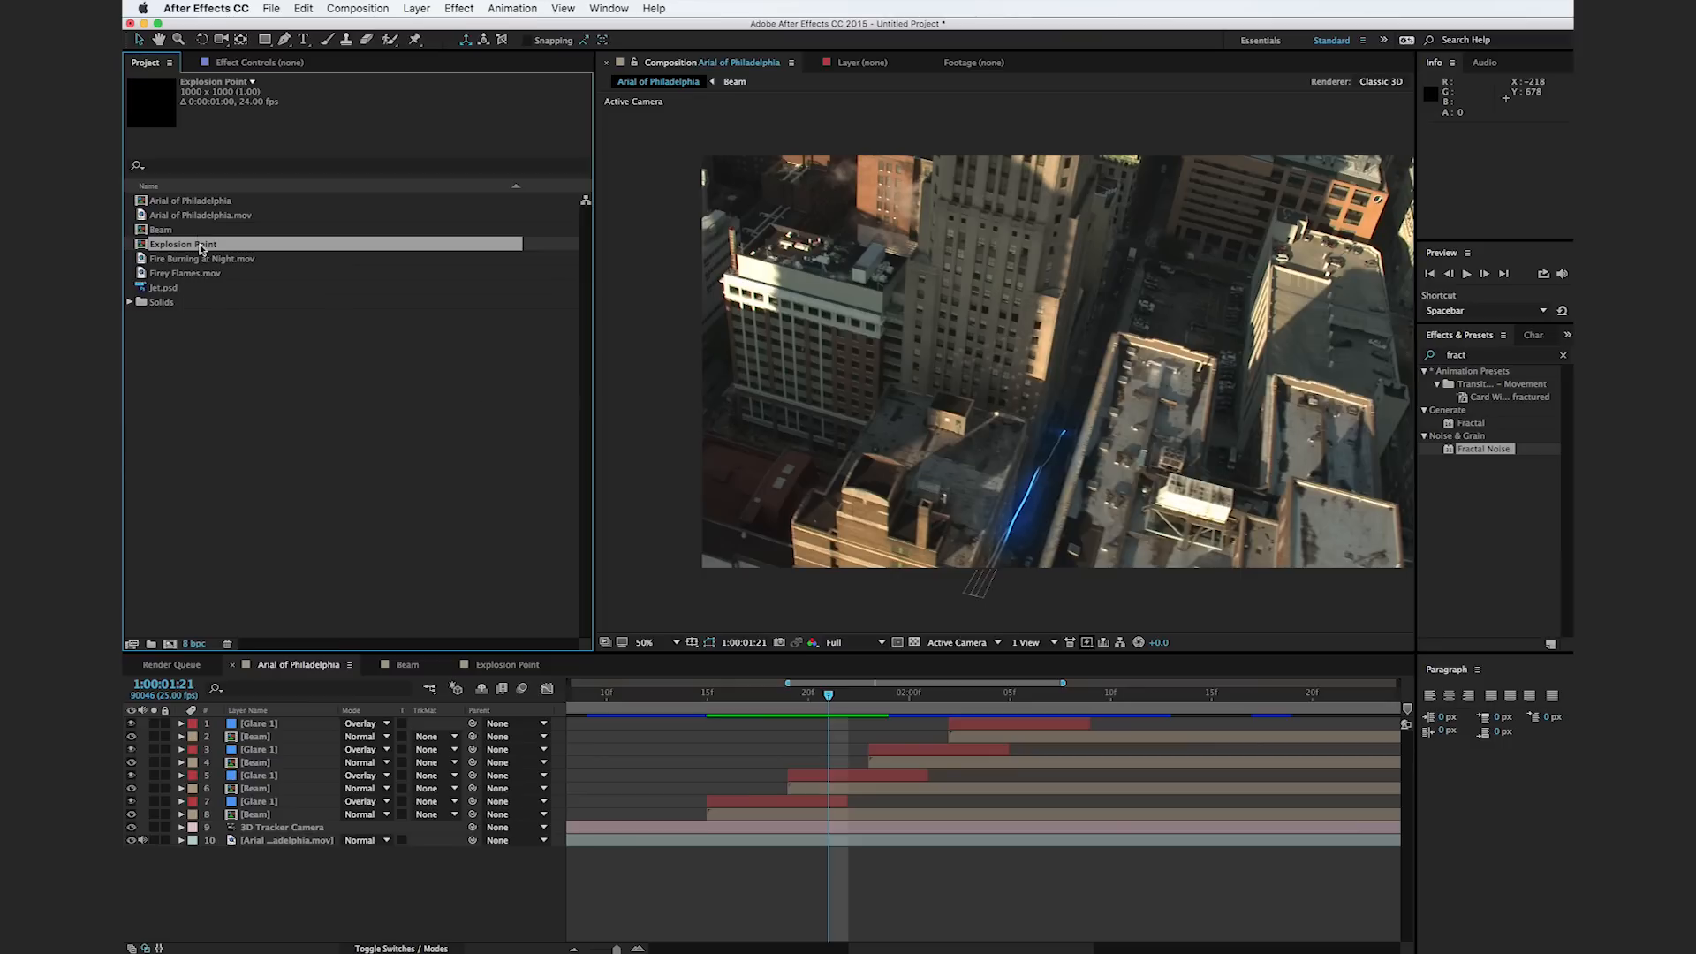
pyautogui.moveTo(199, 250); pyautogui.dragTo(832, 801)
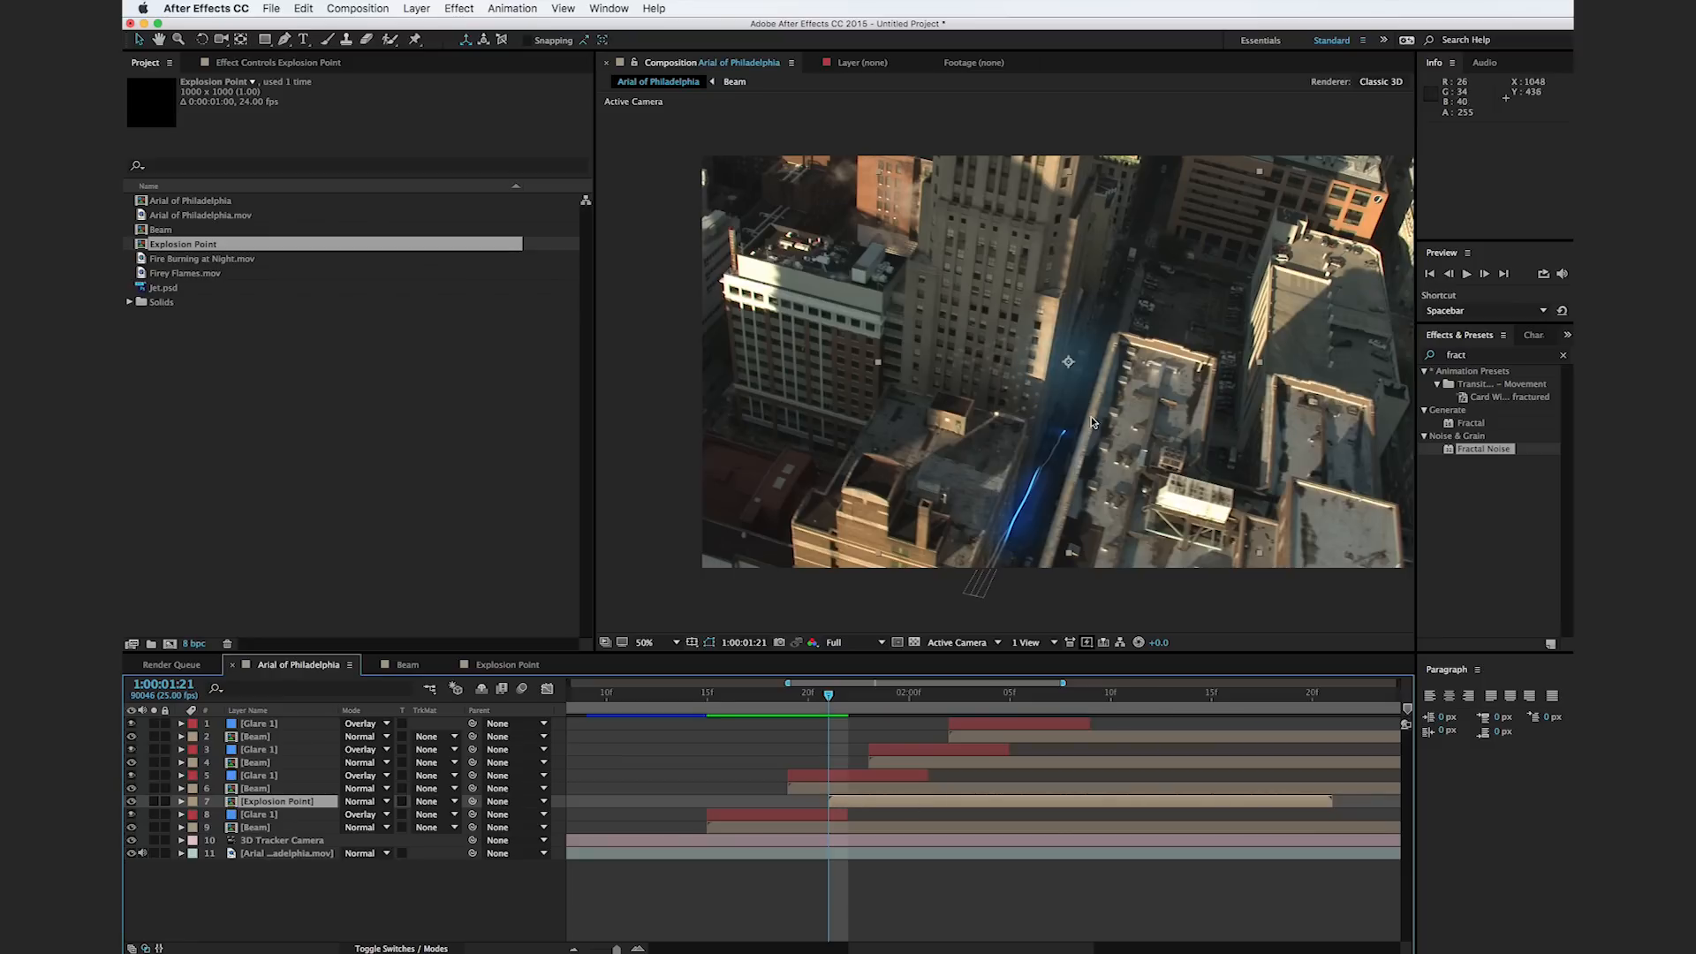
# Step: Scale the Explosion Point layer to 36% and activate the Rotation tool for it
pyautogui.press('s')
pyautogui.moveTo(399, 814); pyautogui.dragTo(352, 819)
pyautogui.press('w')
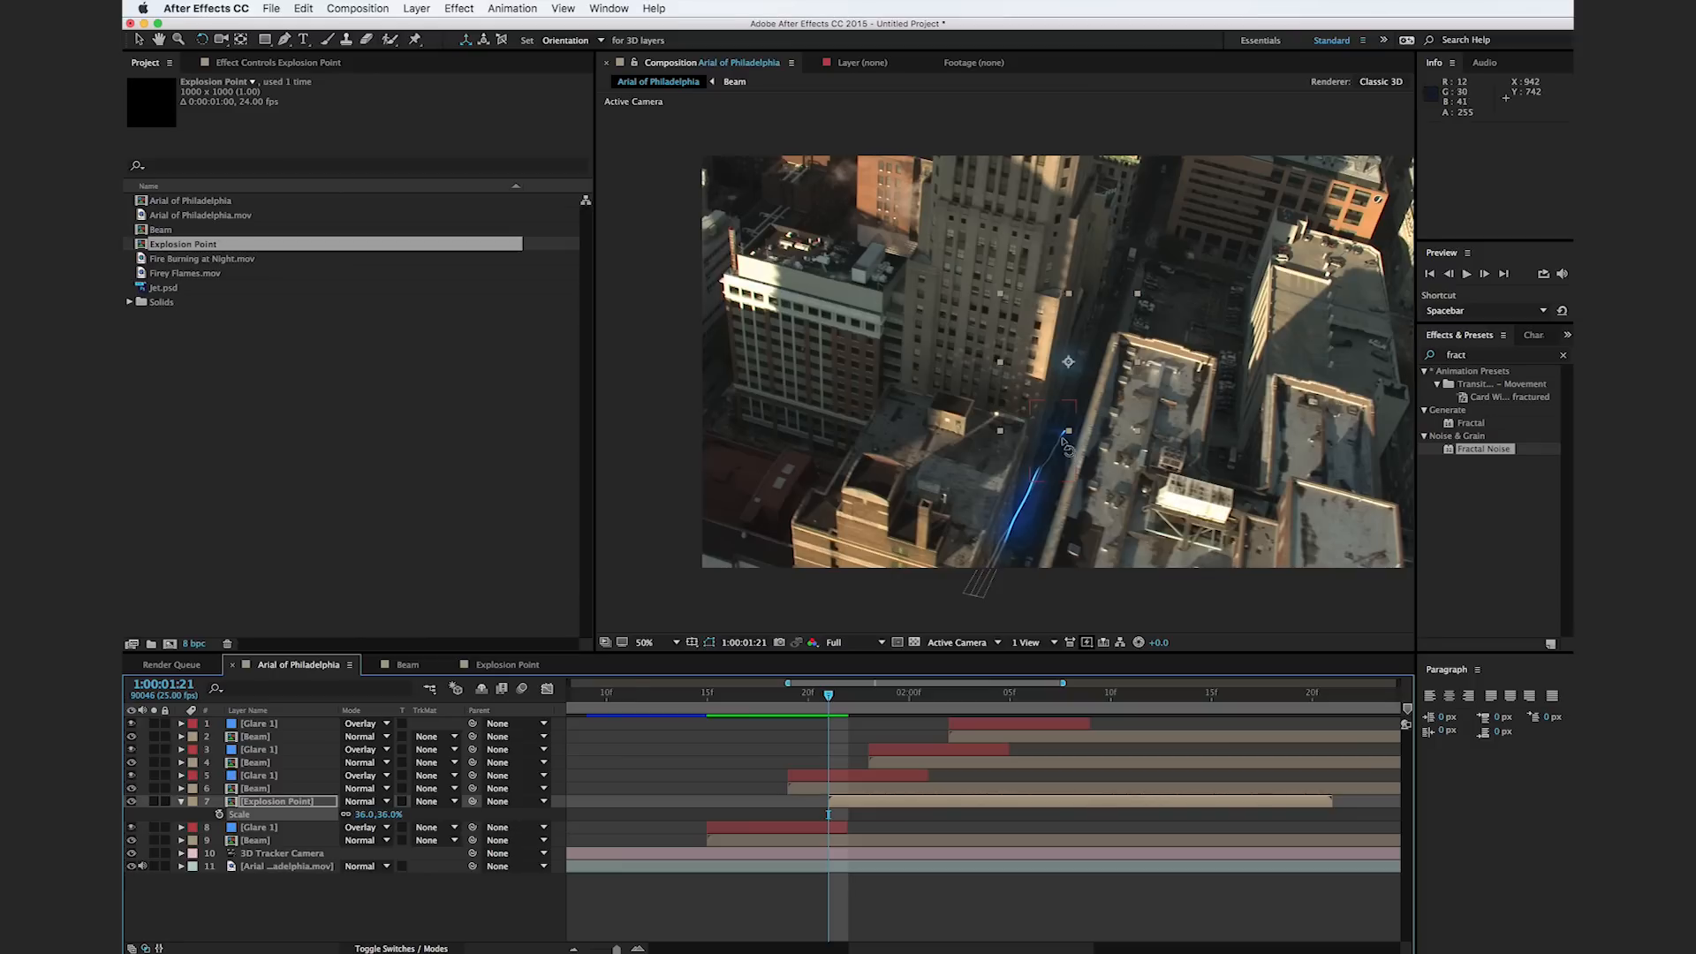
pyautogui.scroll(3, 1114, 481)
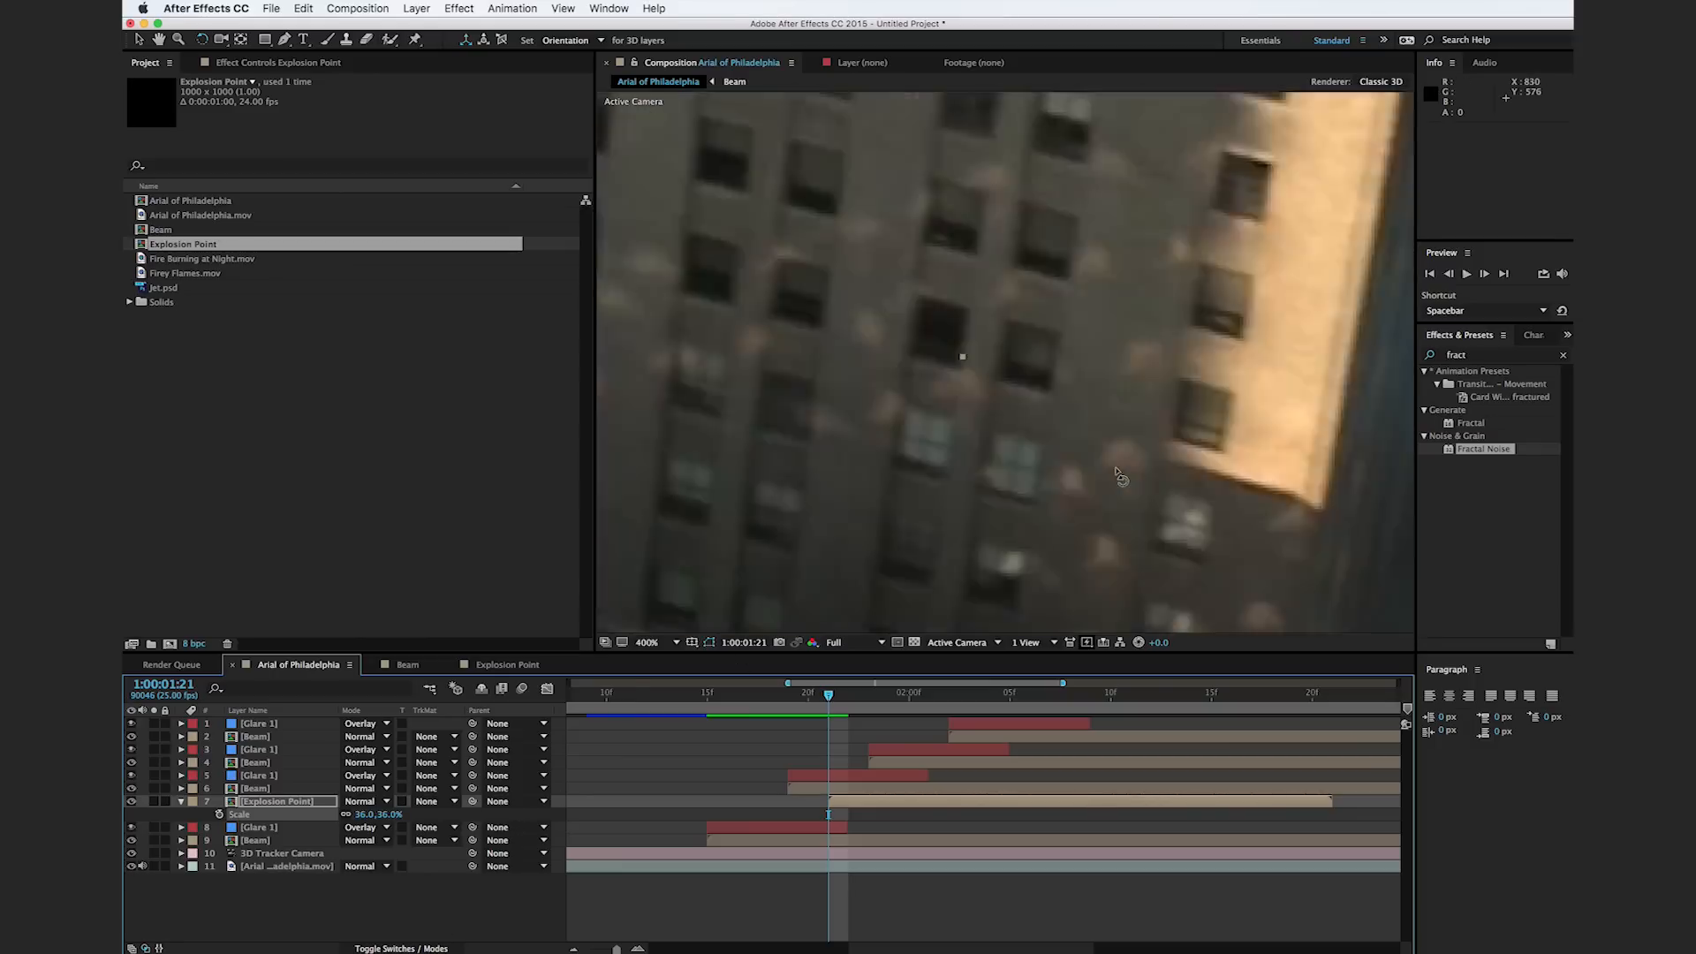
# Step: Scale the Explosion Point layer to about 21.7 × 15.3% and place it on the beam's impact point at about 954, 723
pyautogui.moveTo(1115, 470); pyautogui.dragTo(1057, 434)
pyautogui.press('v')
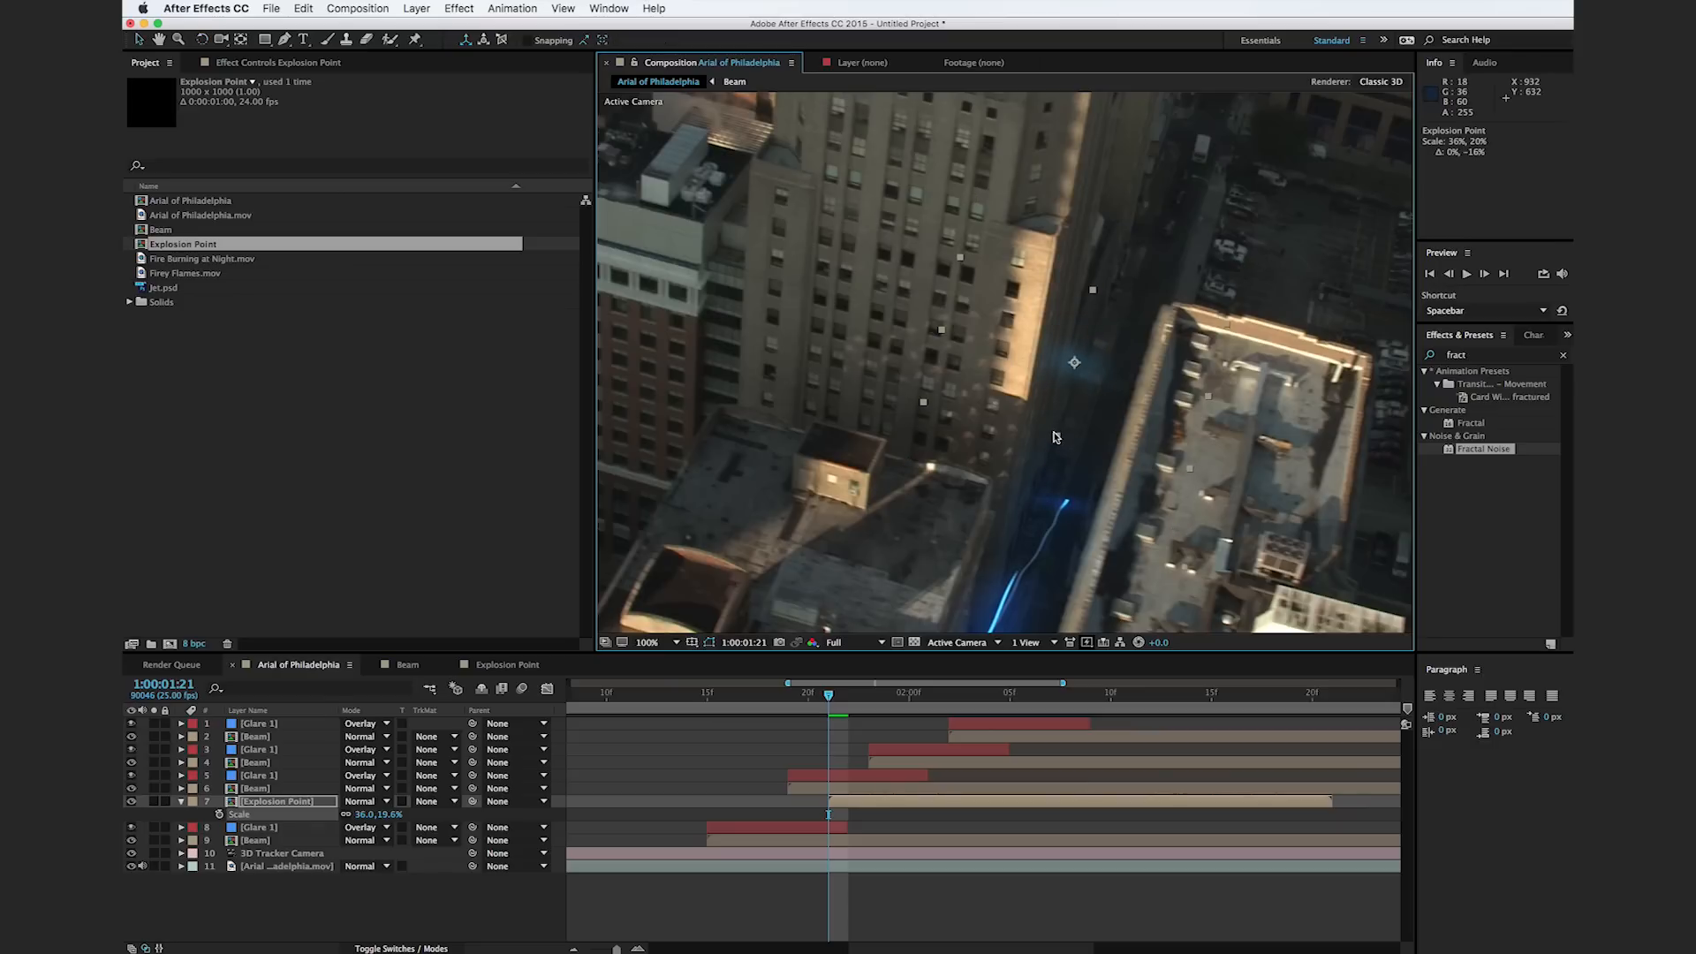
pyautogui.rightClick(1186, 466)
pyautogui.press('Escape')
pyautogui.moveTo(1190, 470); pyautogui.dragTo(1143, 444)
pyautogui.moveTo(1102, 385); pyautogui.dragTo(1092, 509)
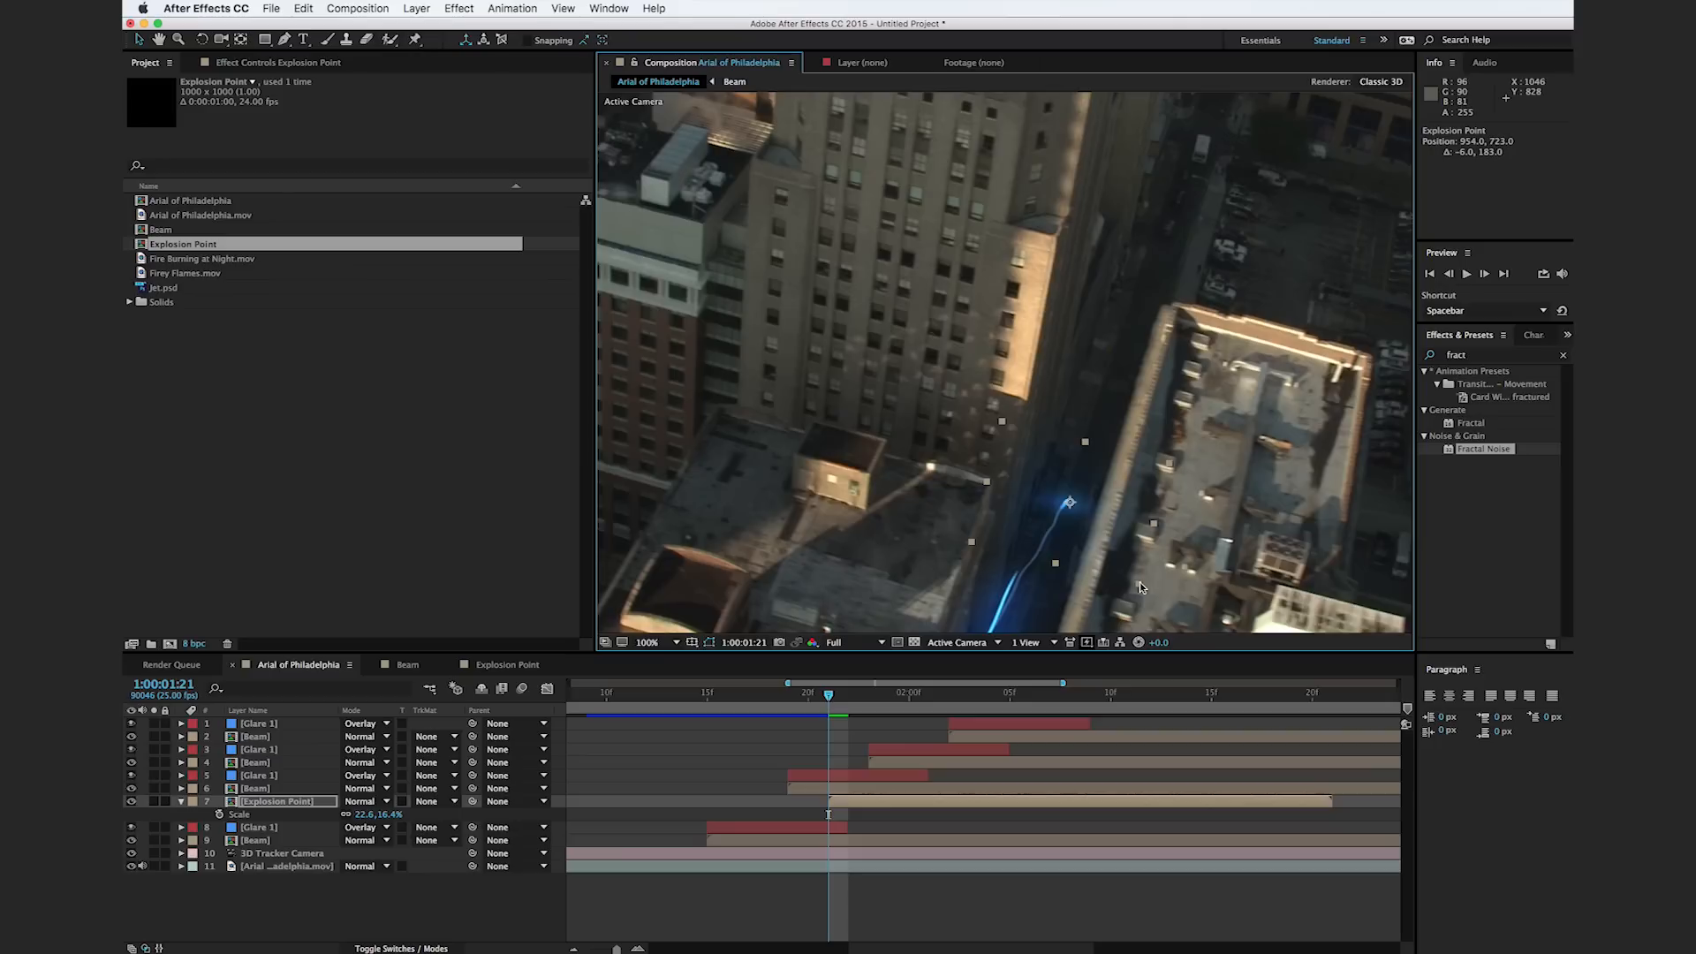
pyautogui.moveTo(1137, 589); pyautogui.dragTo(987, 654)
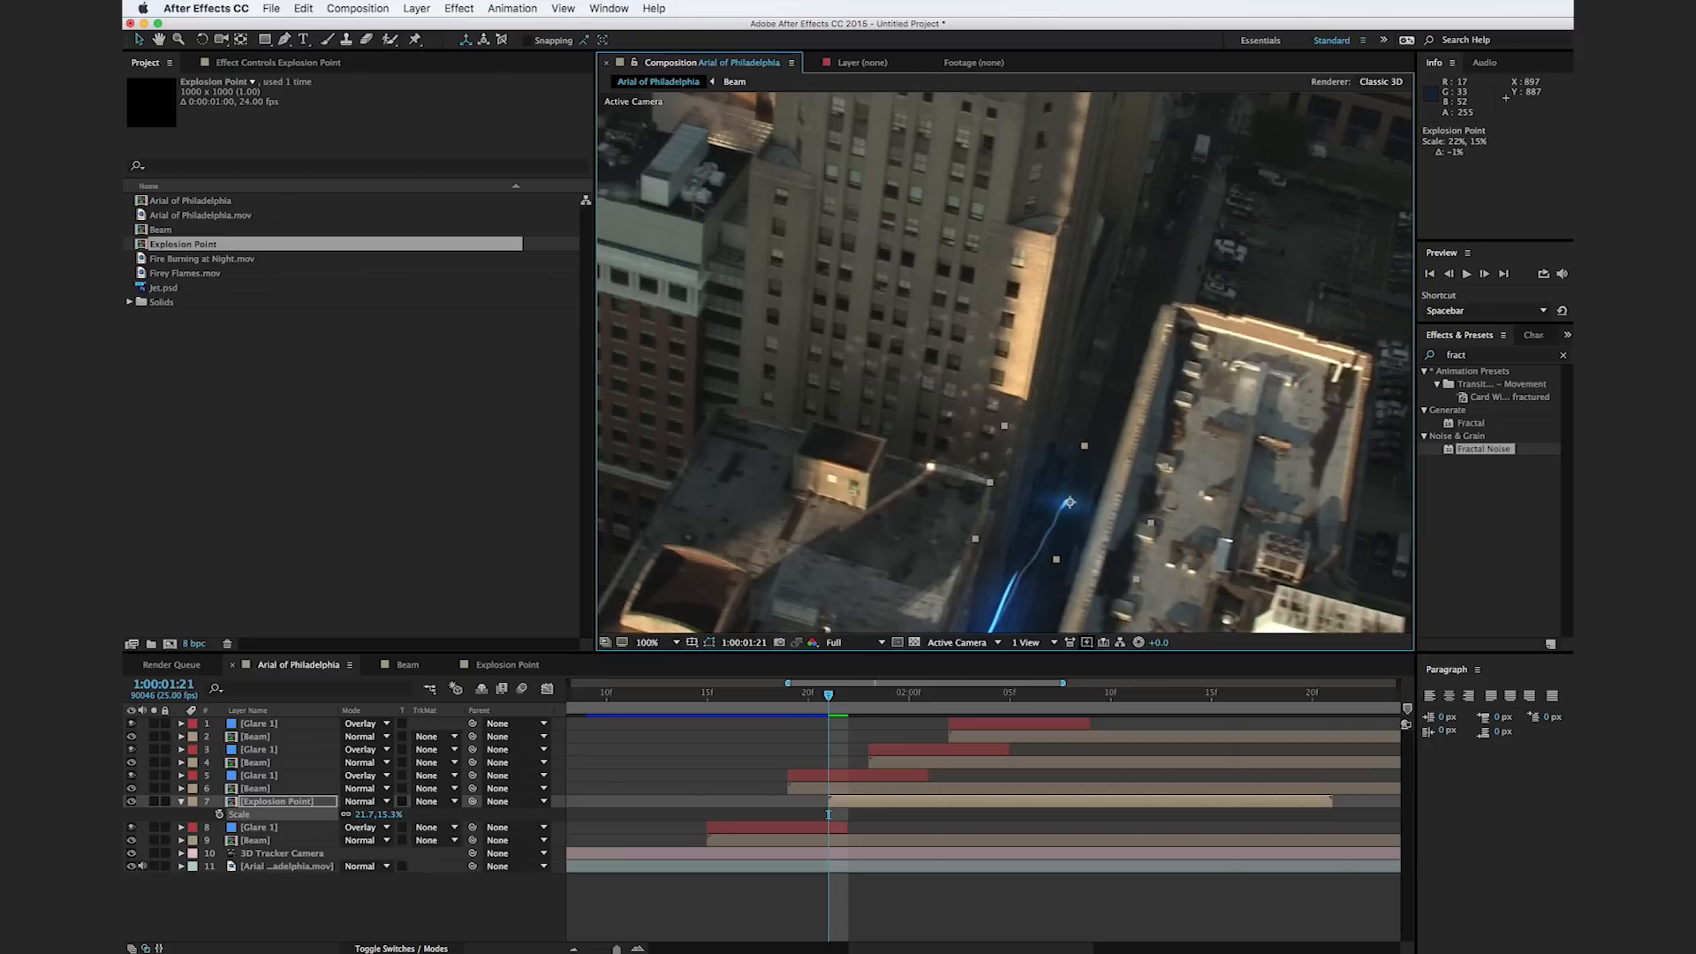
# Step: Animate the Explosion Point position with keyframes at 1:00:01:21 and at 1:00:02:05, moving it to about 885, 709 at the second
pyautogui.press('p')
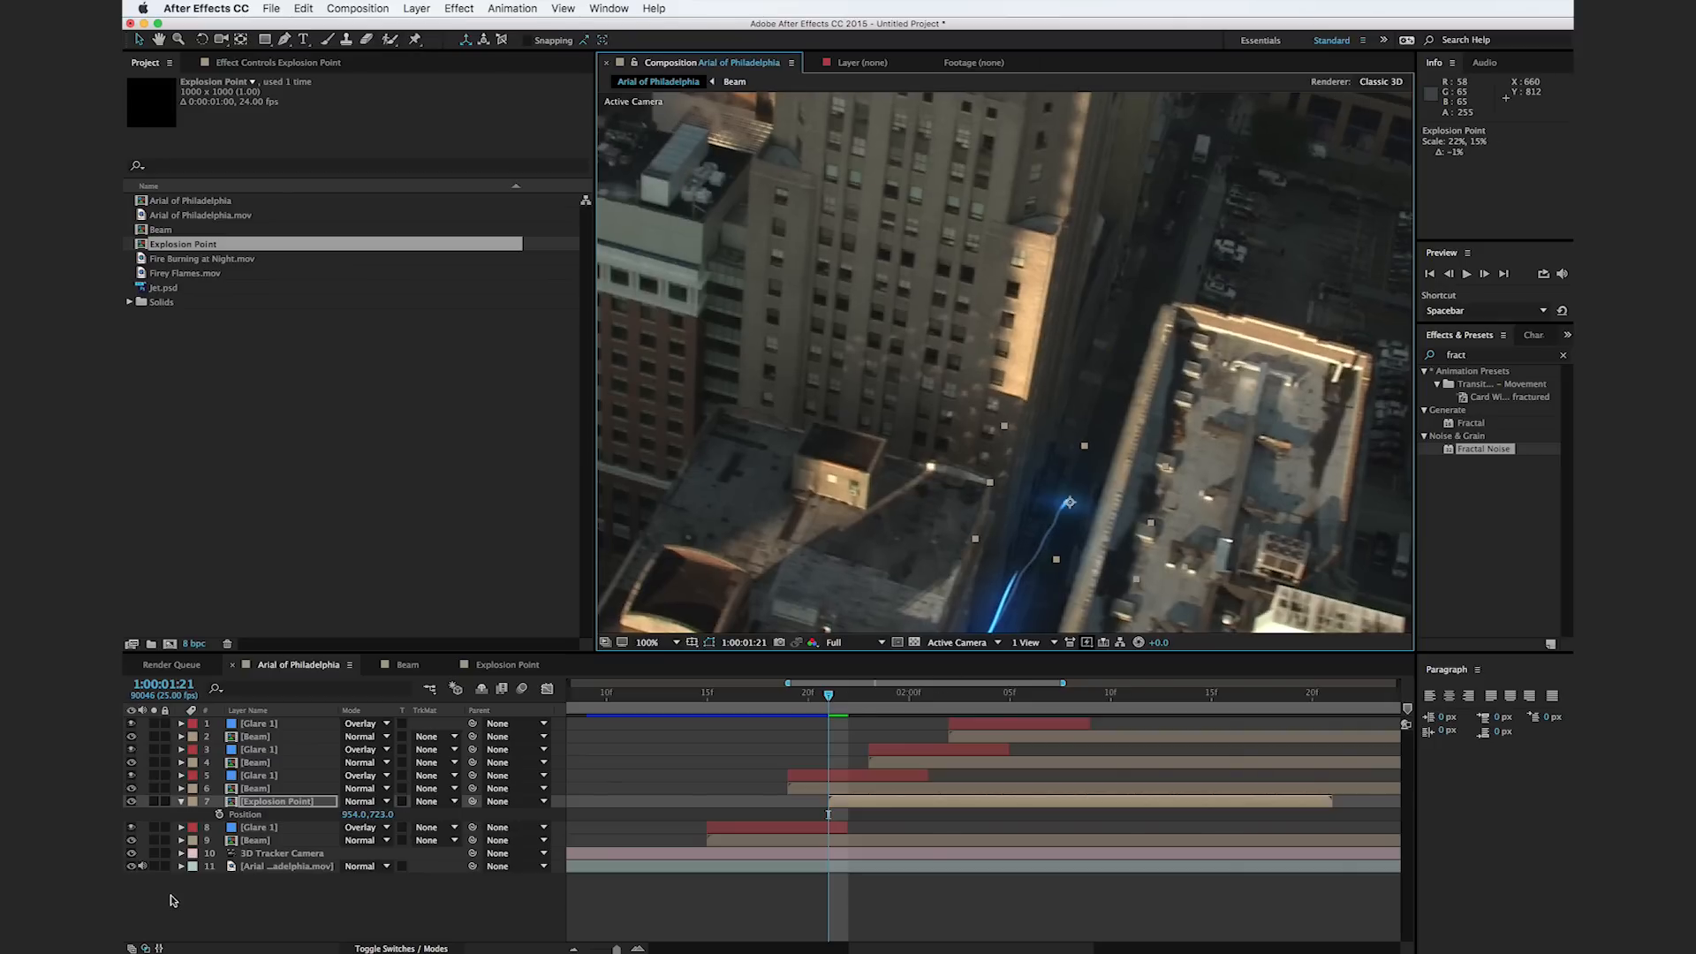
pyautogui.click(218, 814)
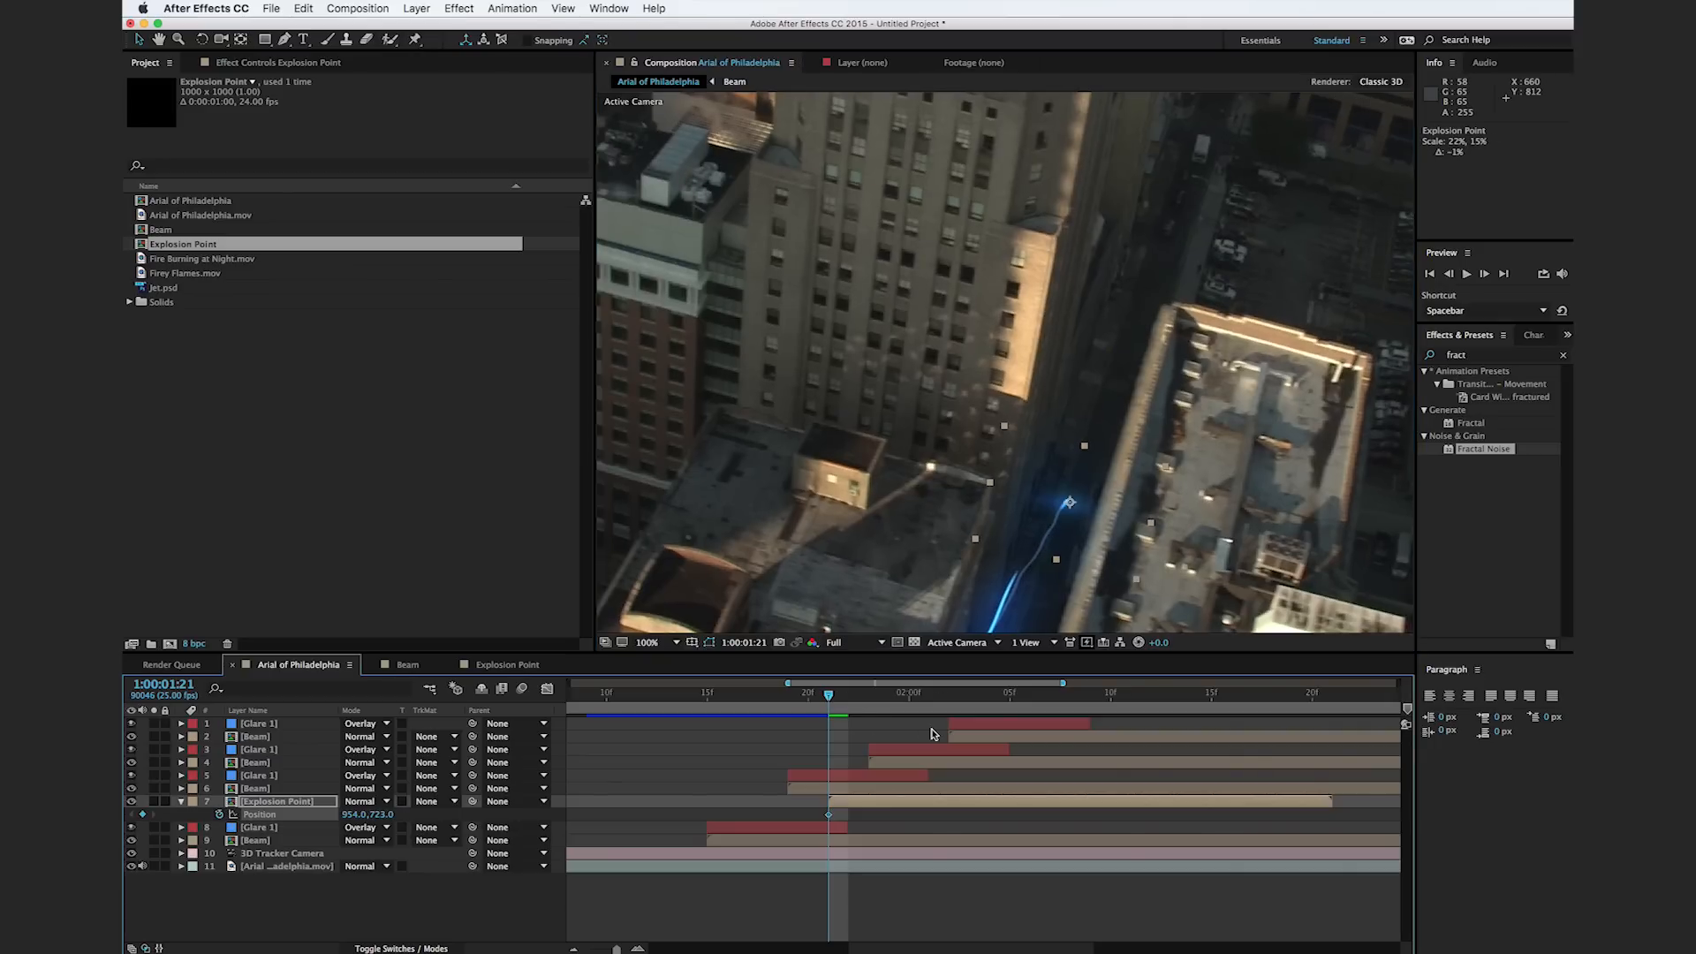
pyautogui.moveTo(870, 707); pyautogui.dragTo(1011, 700)
pyautogui.moveTo(1067, 500); pyautogui.dragTo(1011, 491)
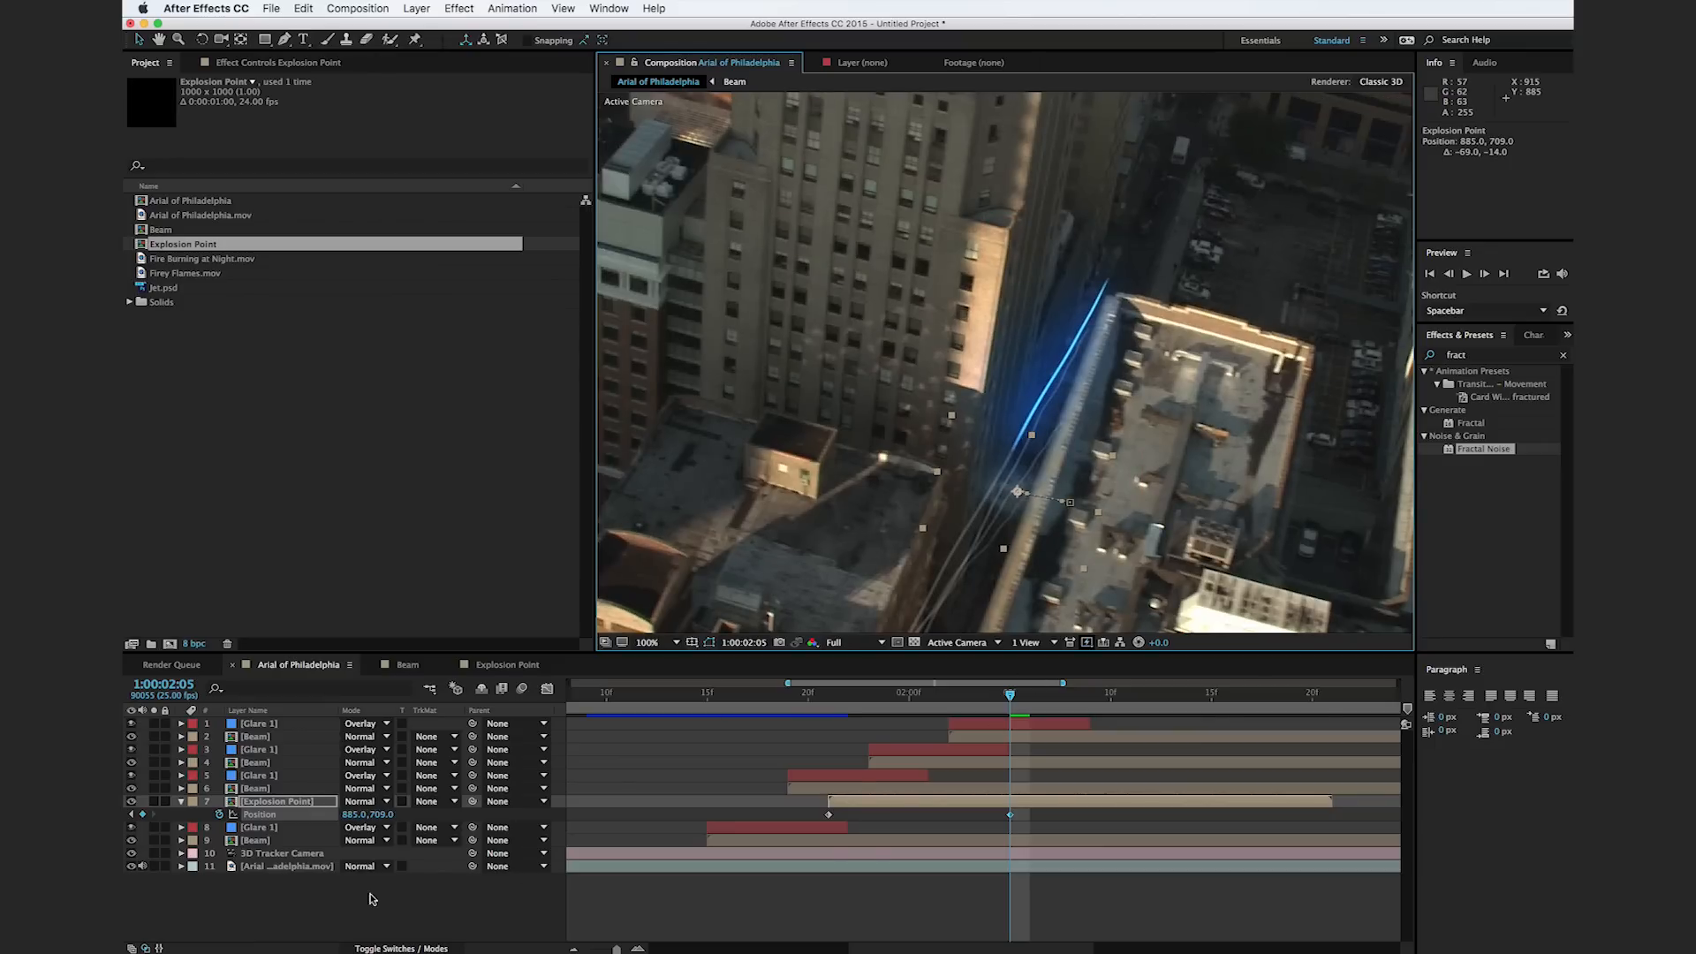
# Step: Reduce the Explosion Point scale to about 11.7 × 8.3% and set its blending mode to Hard Light
pyautogui.press('s')
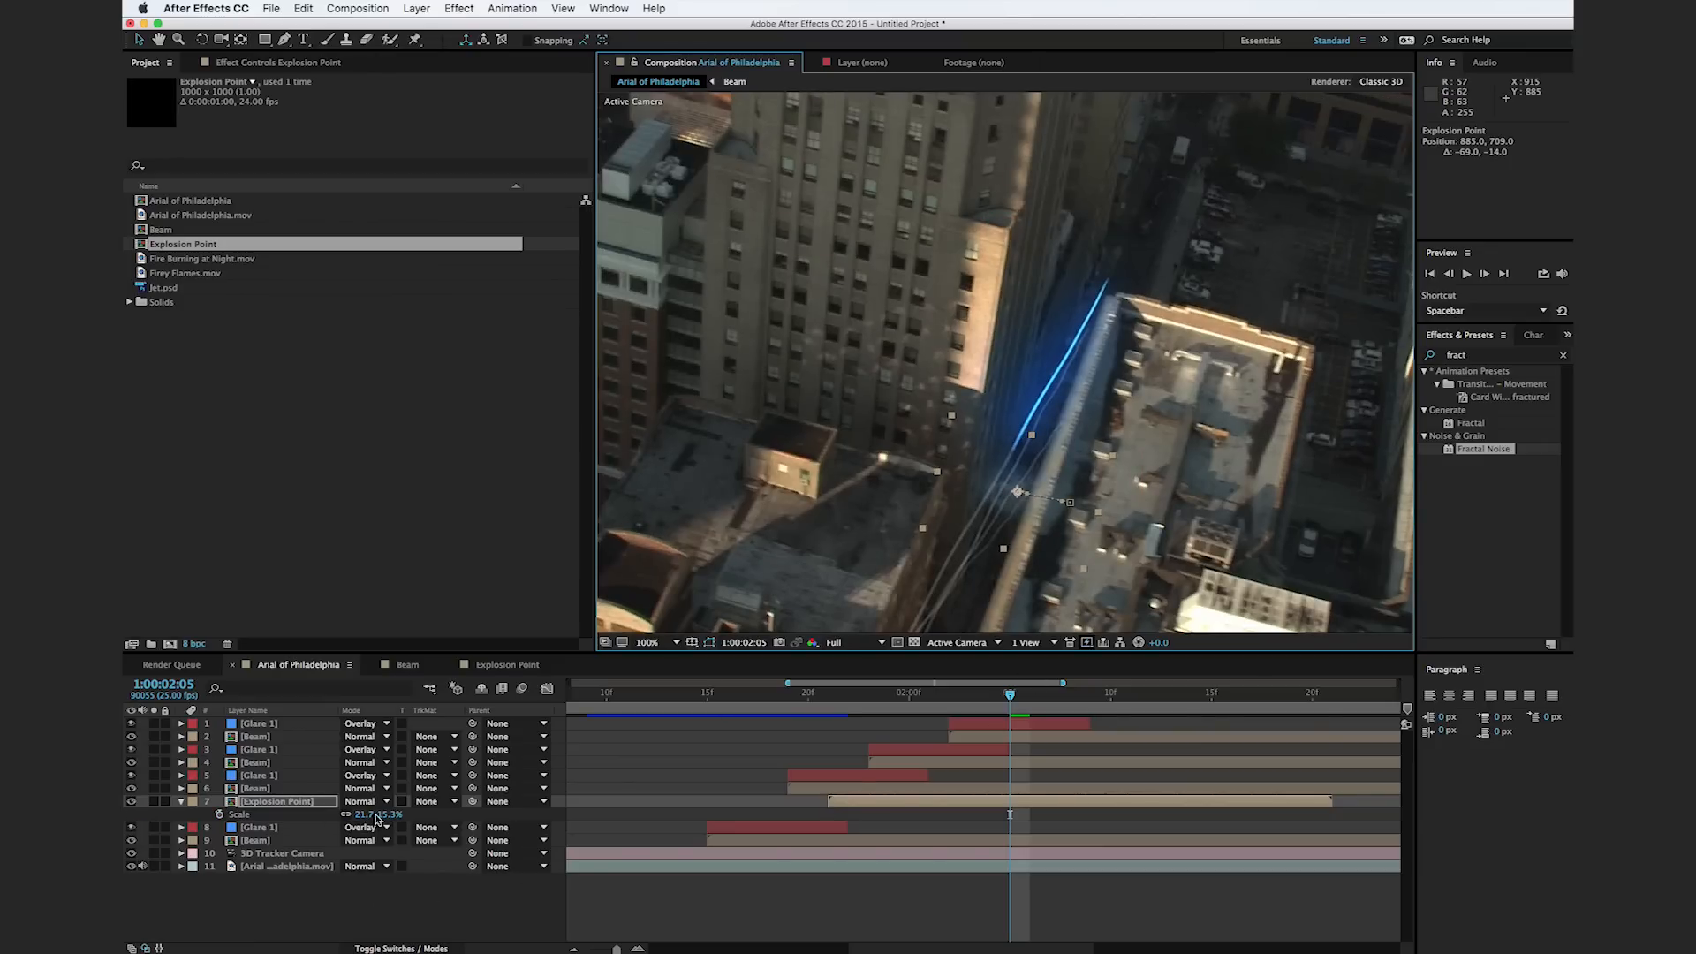
pyautogui.moveTo(366, 820); pyautogui.dragTo(360, 815)
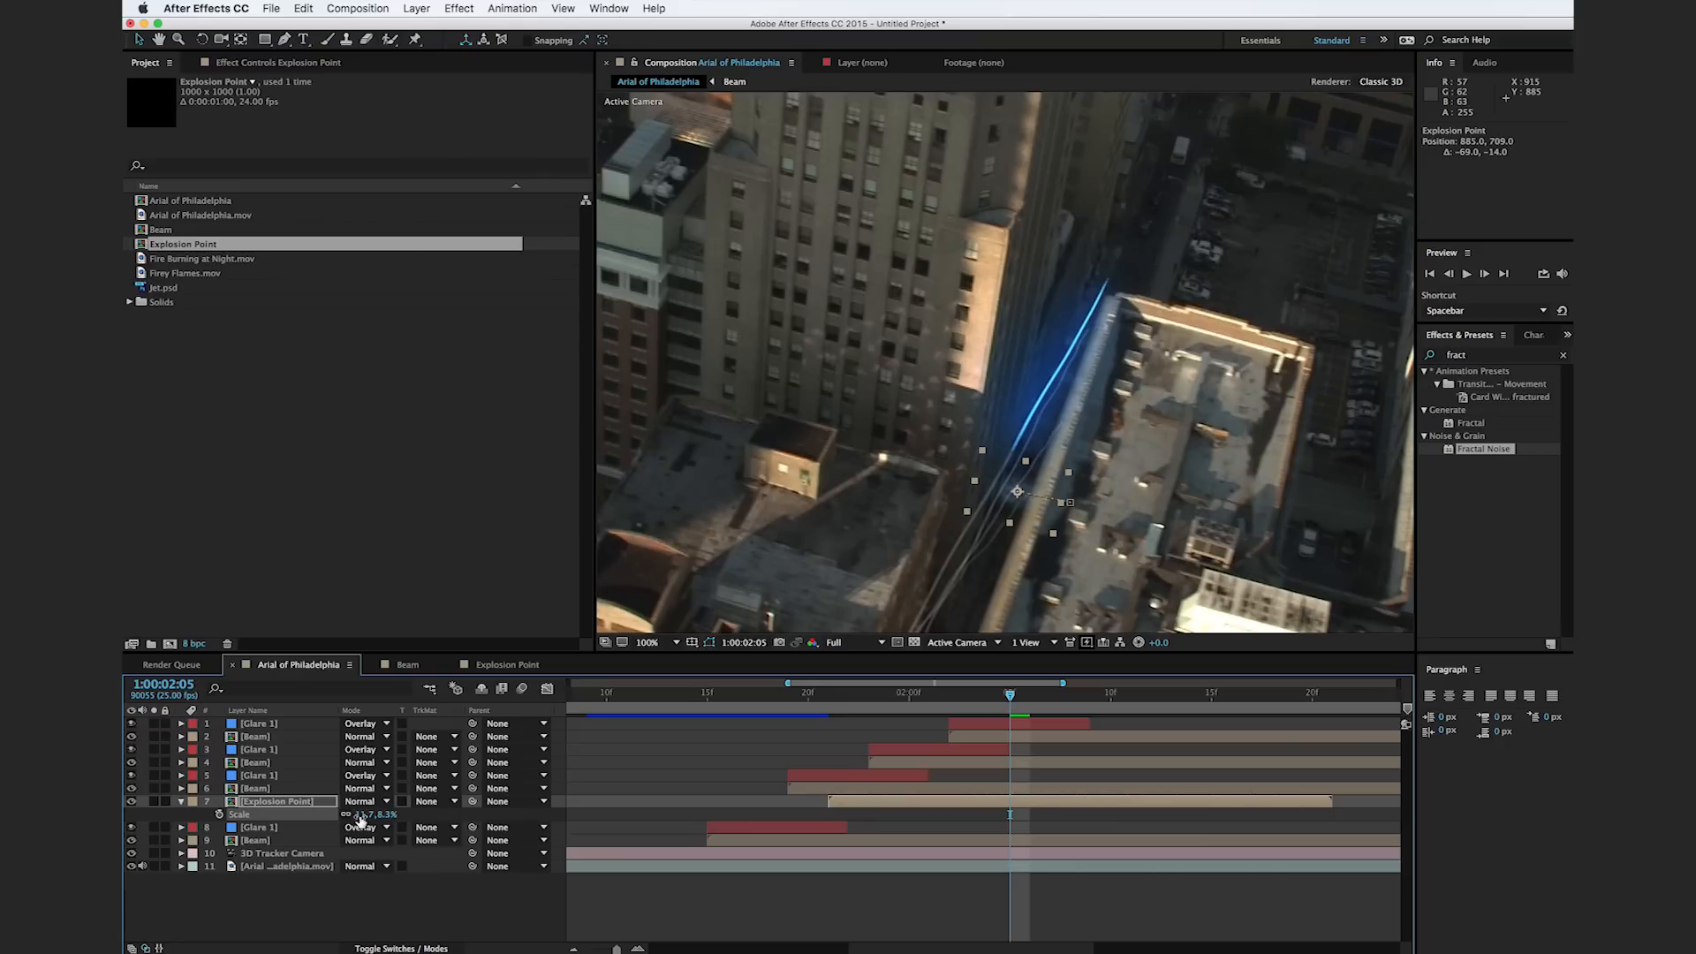
pyautogui.click(361, 802)
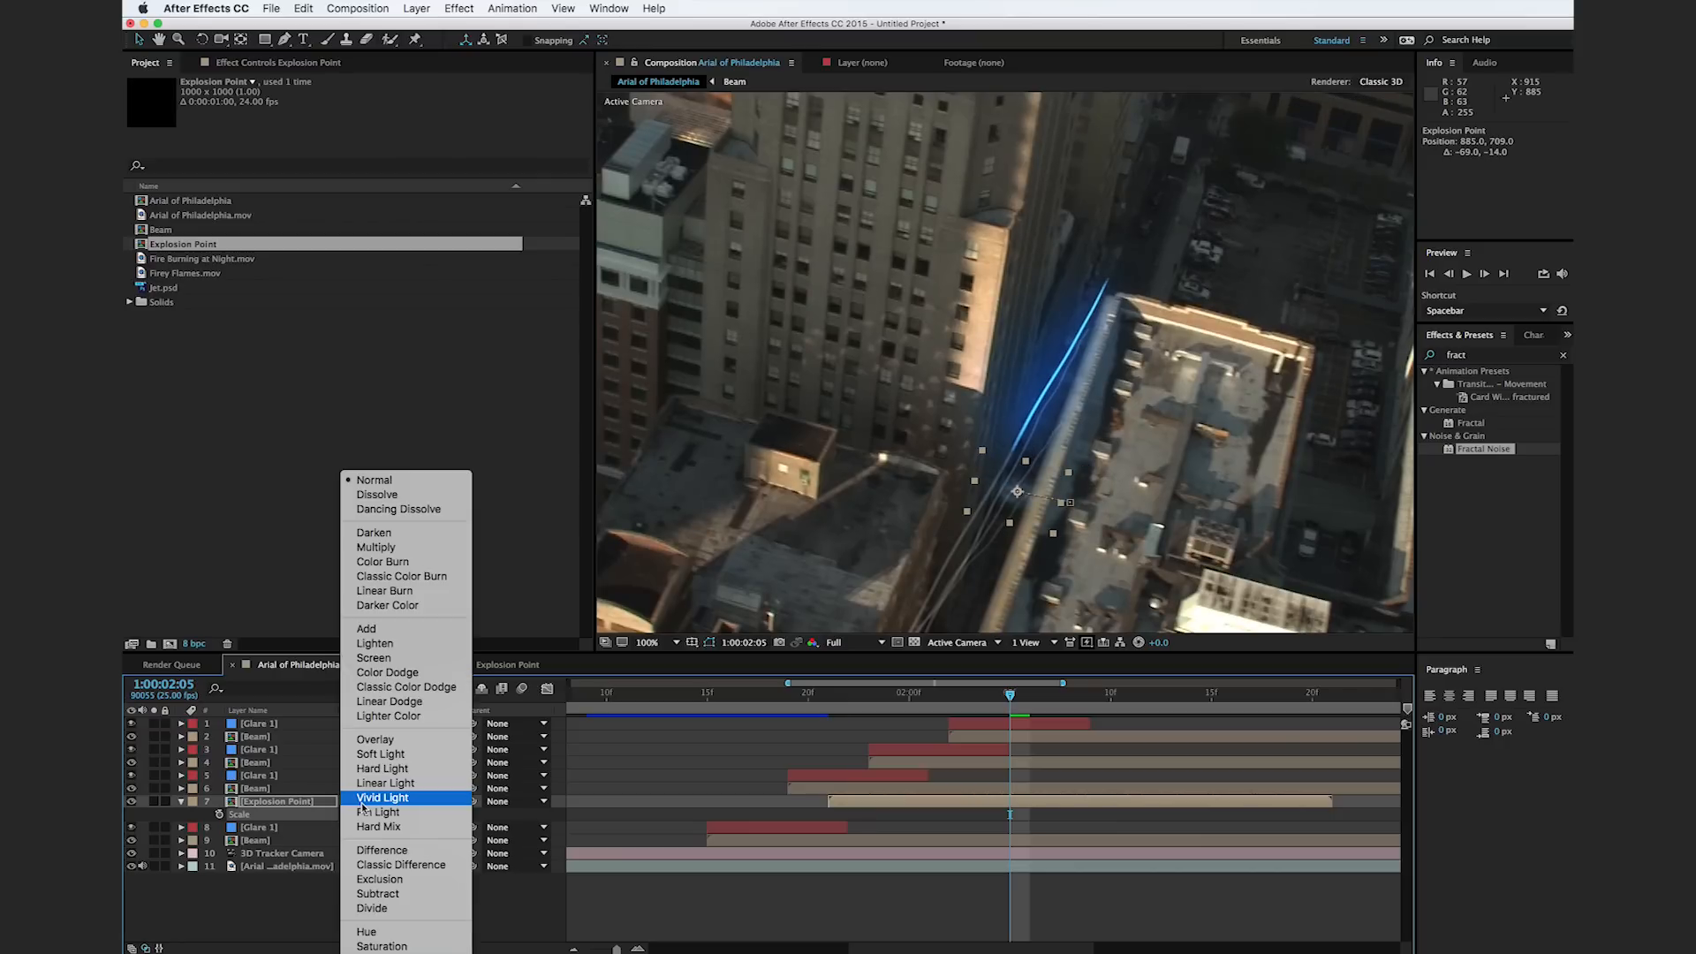
pyautogui.click(363, 768)
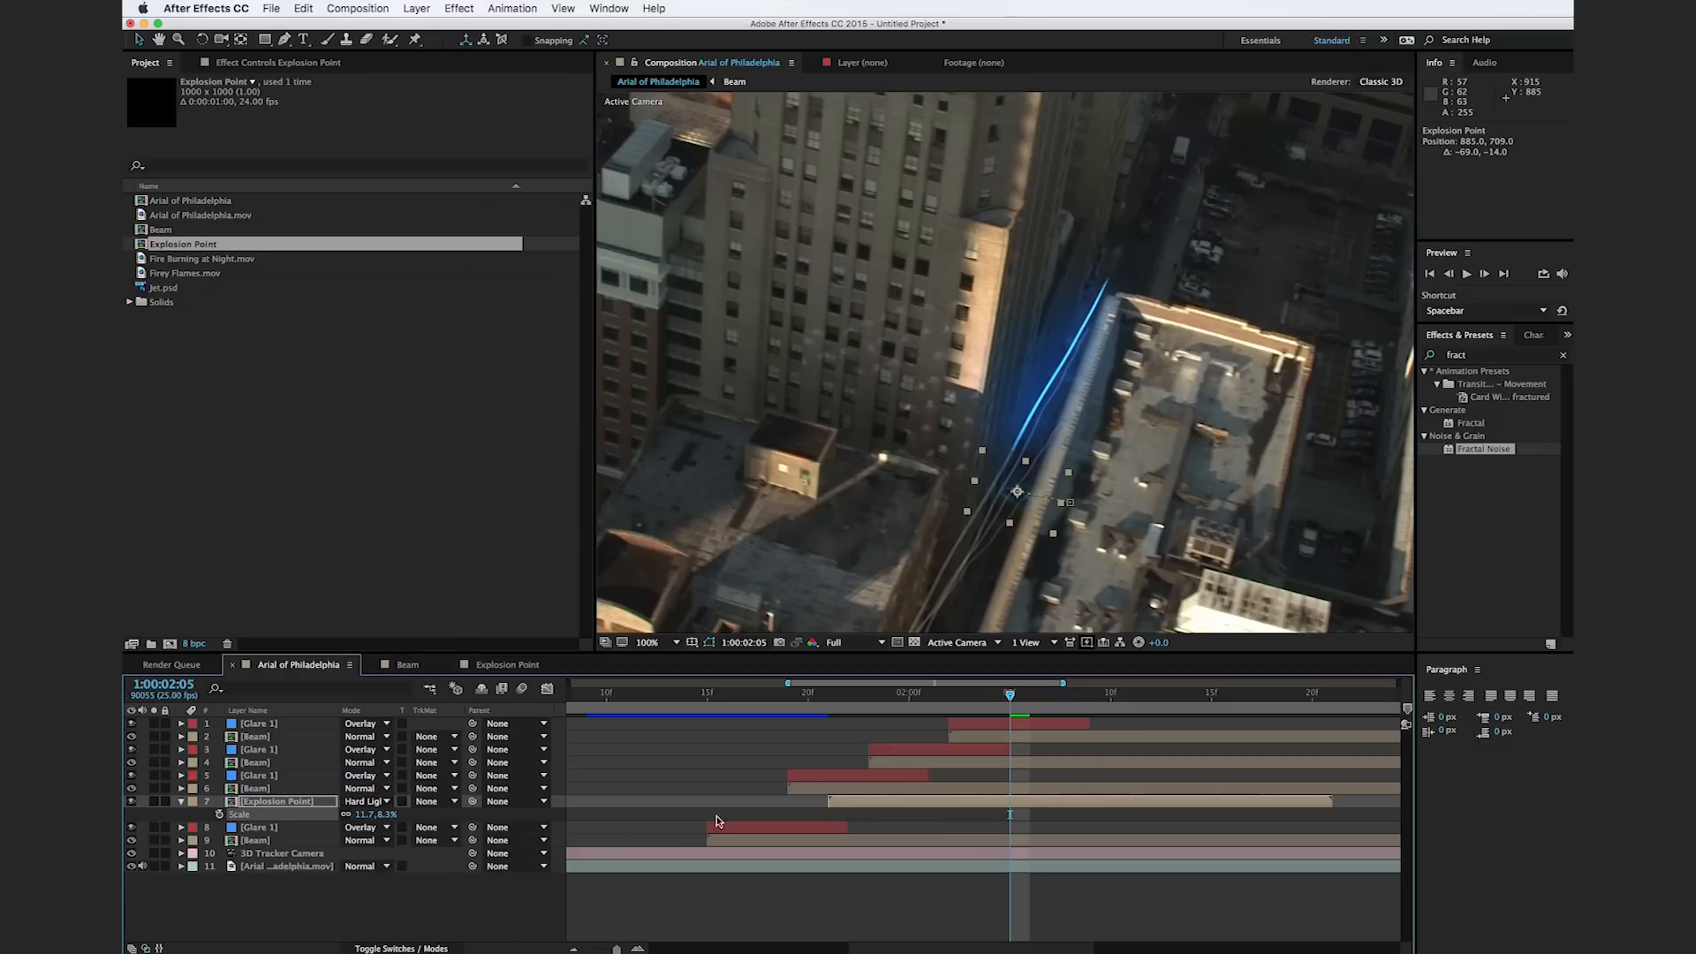
# Step: Lower the Explosion Point layer's opacity to 51% and scrub through the beam hit to check the look
pyautogui.moveTo(835, 698); pyautogui.dragTo(871, 710)
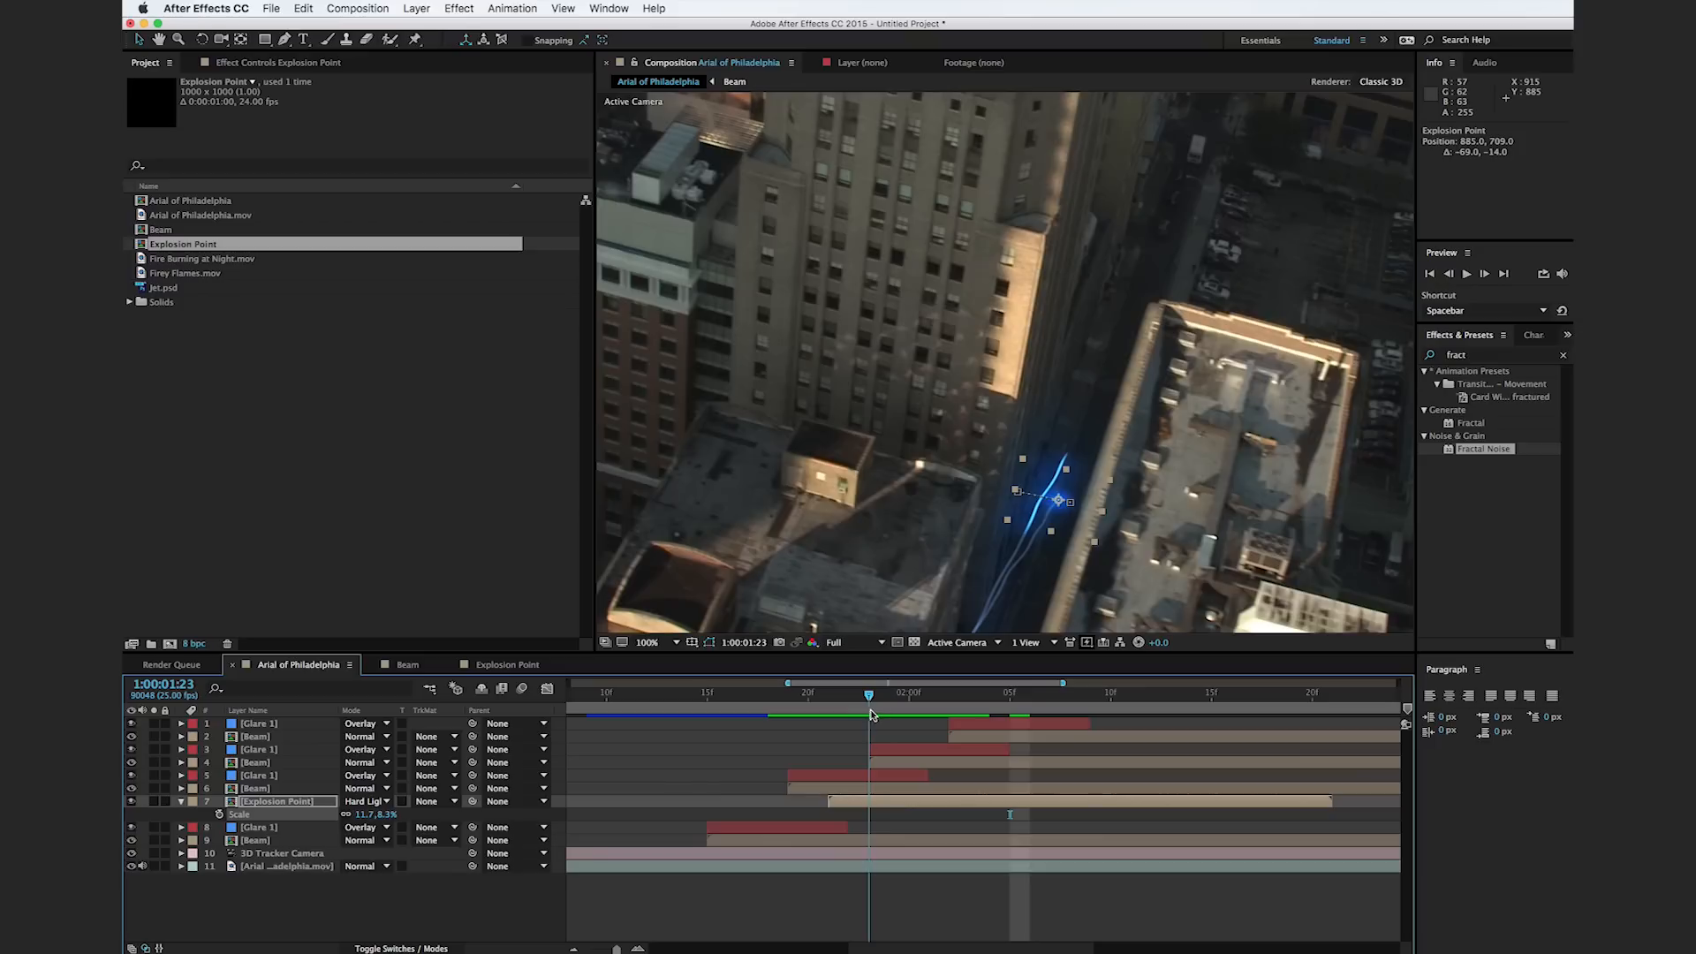
pyautogui.press('t')
pyautogui.moveTo(352, 814); pyautogui.dragTo(338, 822)
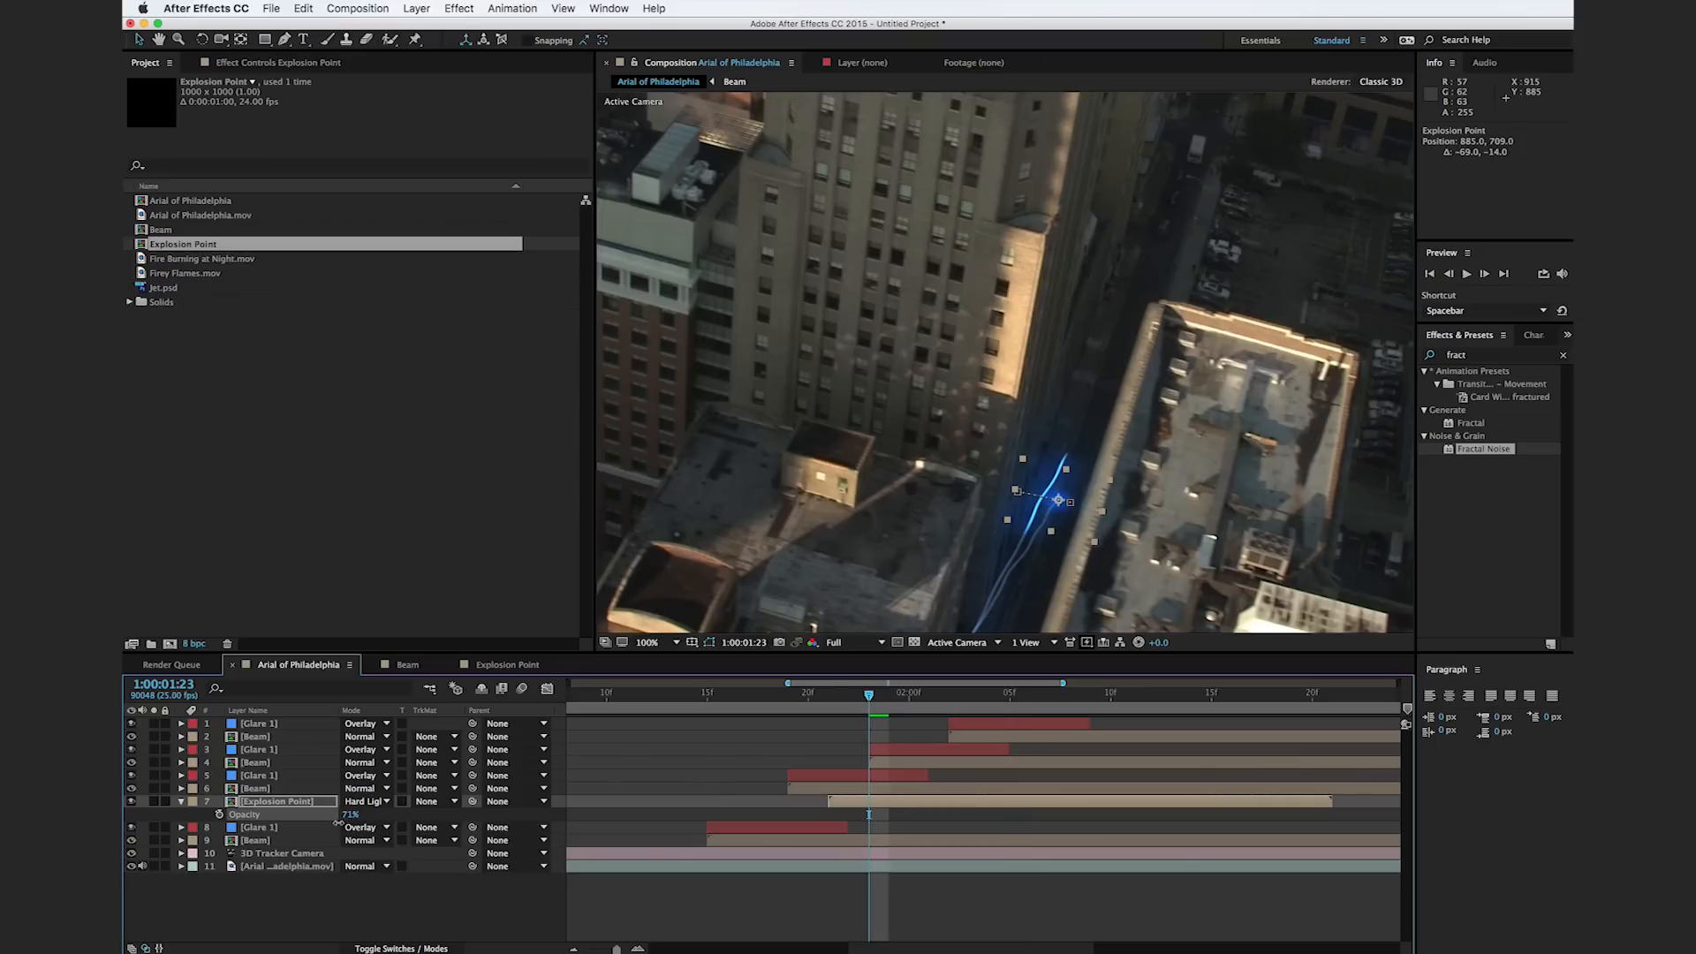
pyautogui.moveTo(329, 828); pyautogui.dragTo(332, 828)
pyautogui.click(718, 795)
pyautogui.moveTo(744, 701); pyautogui.dragTo(909, 711)
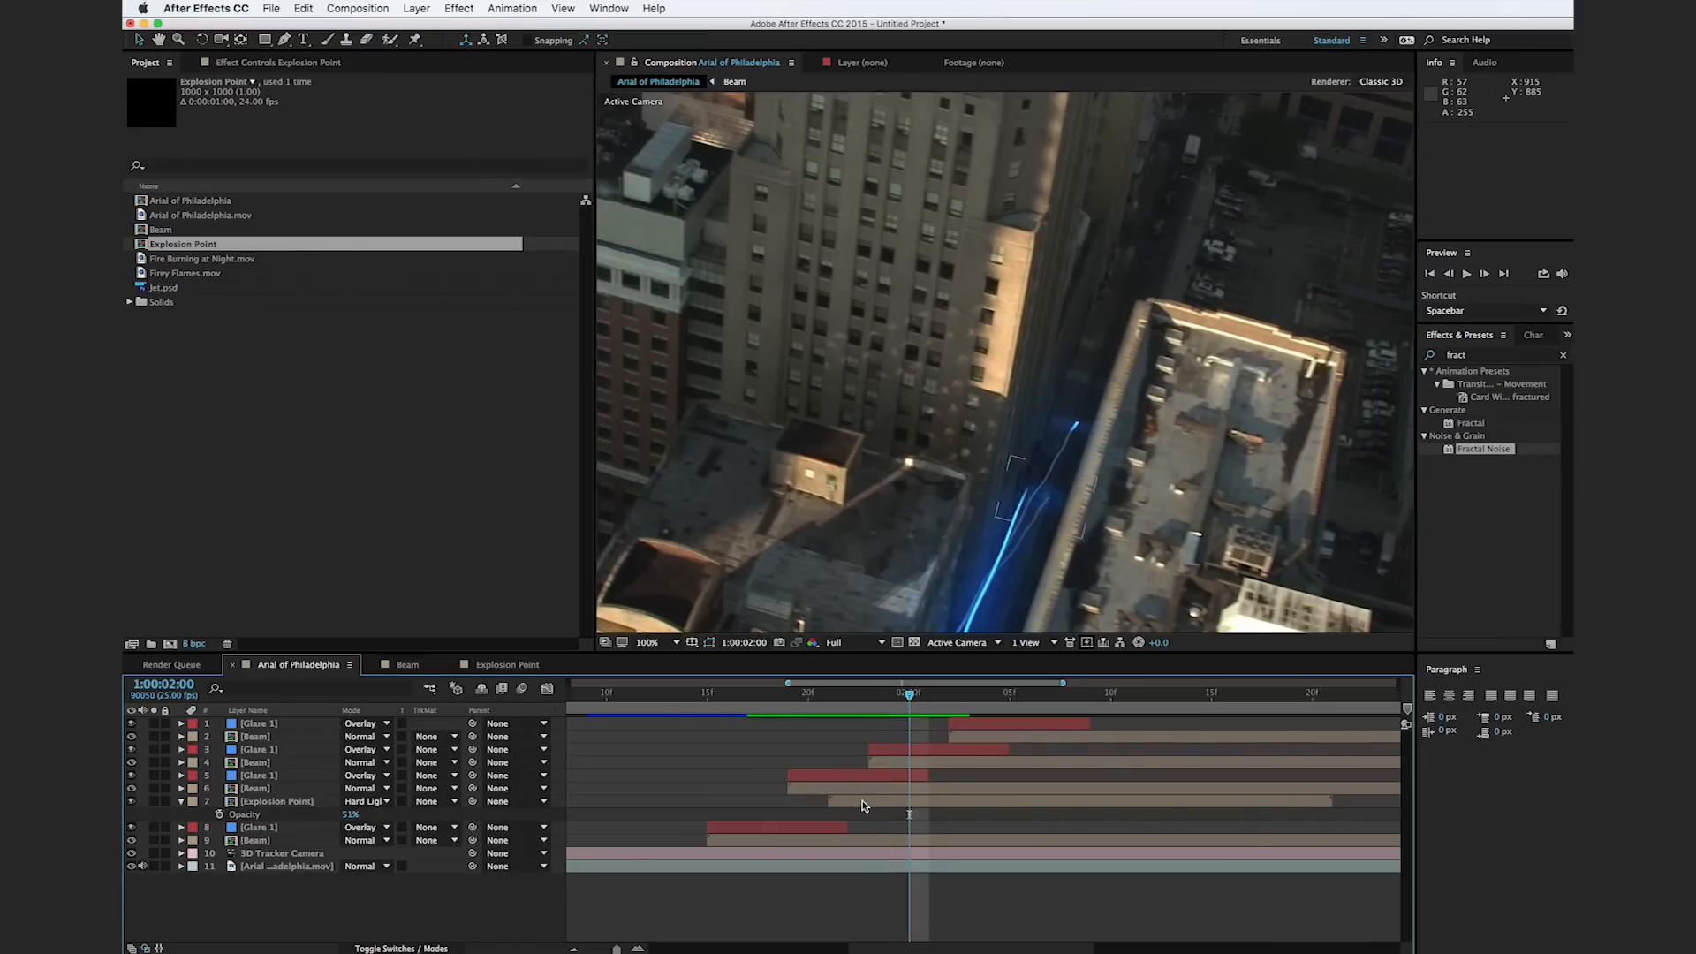
# Step: Duplicate the Explosion Point layer, place the copy directly beneath the second Beam layer from the top, and start it at 1:00:01:24
pyautogui.click(861, 800)
pyautogui.press('super+d')
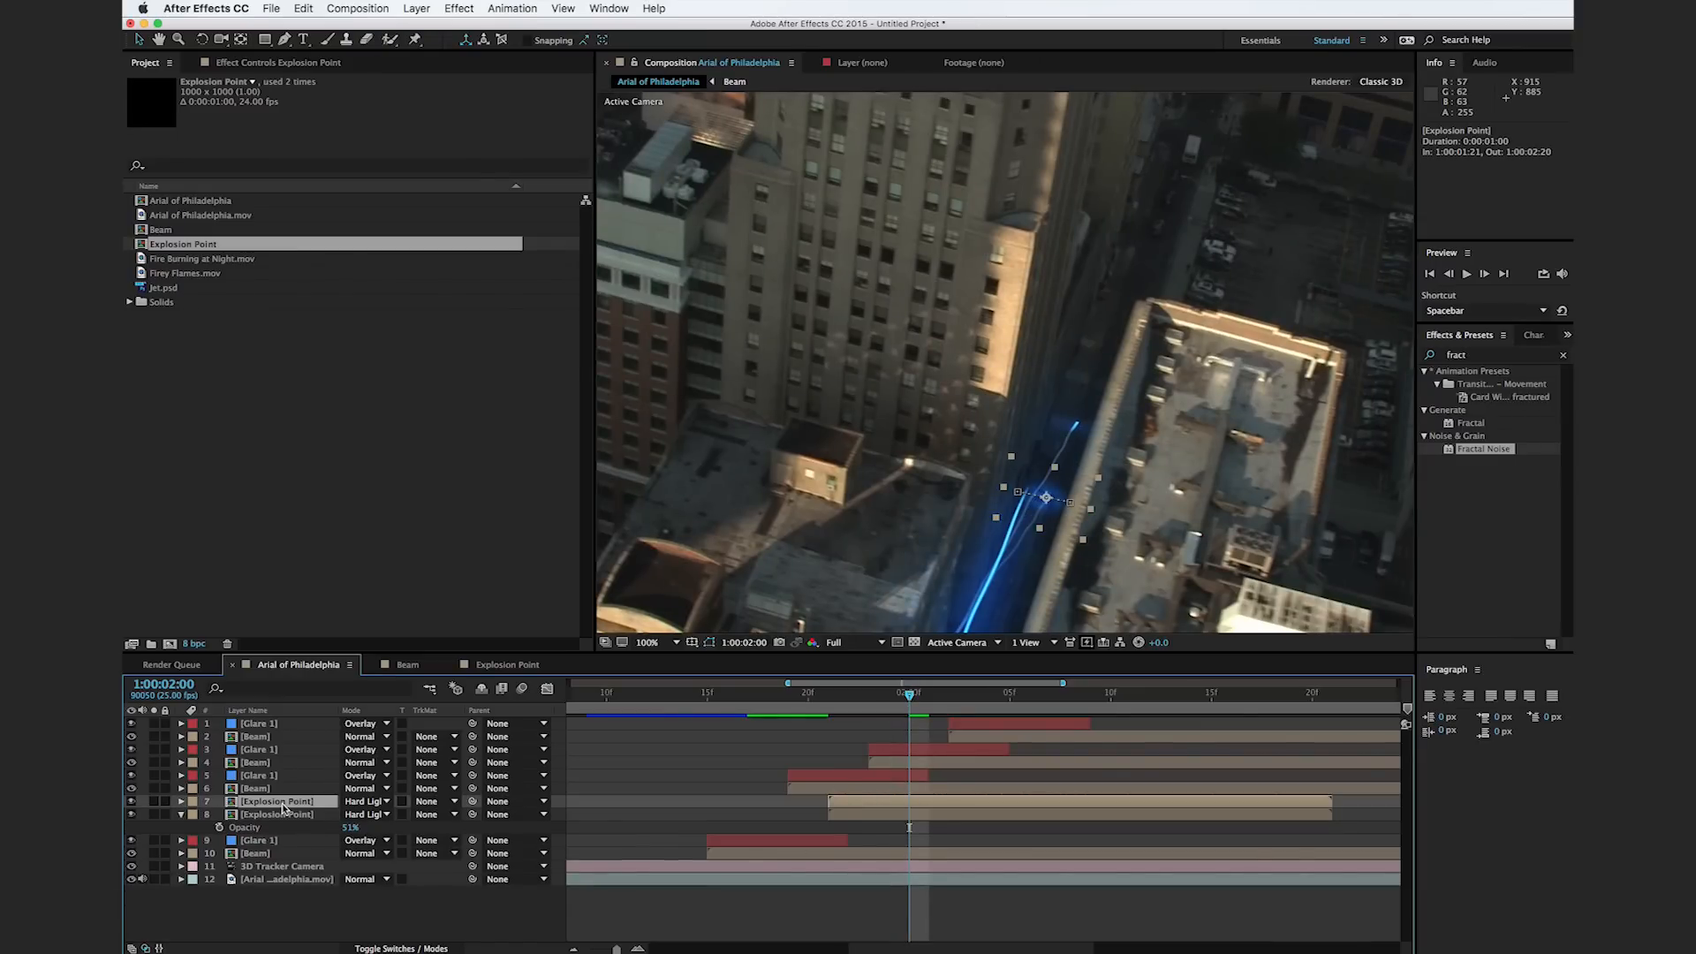
pyautogui.moveTo(283, 805); pyautogui.dragTo(291, 772)
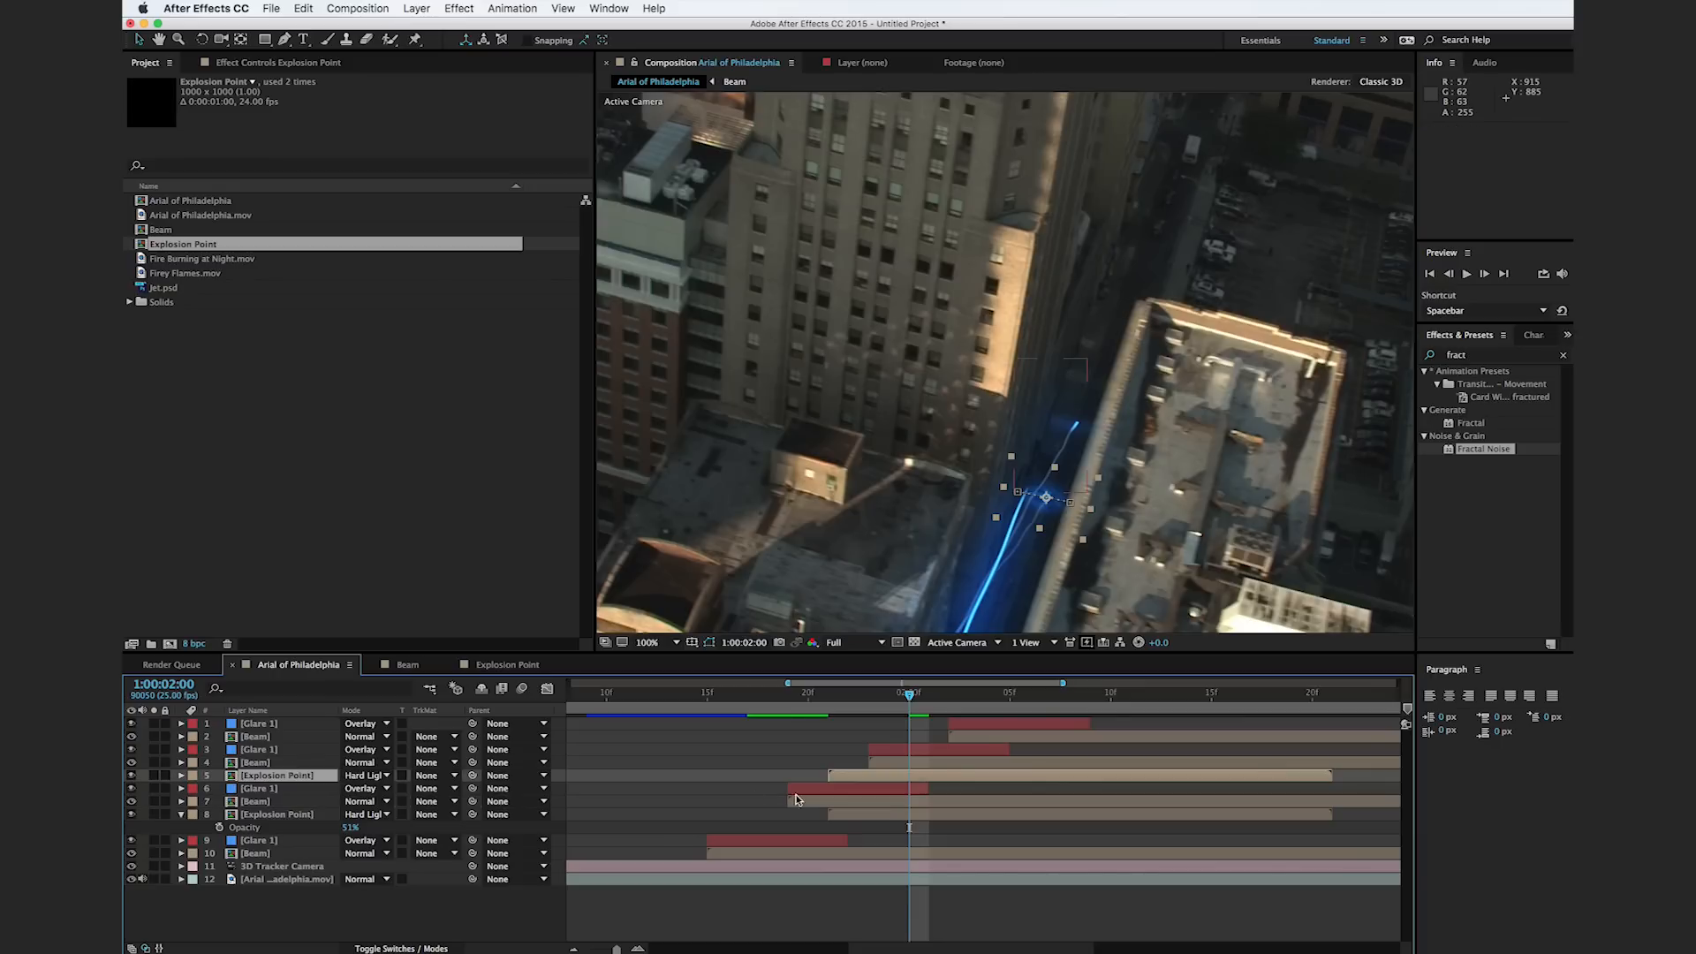
pyautogui.moveTo(837, 777); pyautogui.dragTo(887, 781)
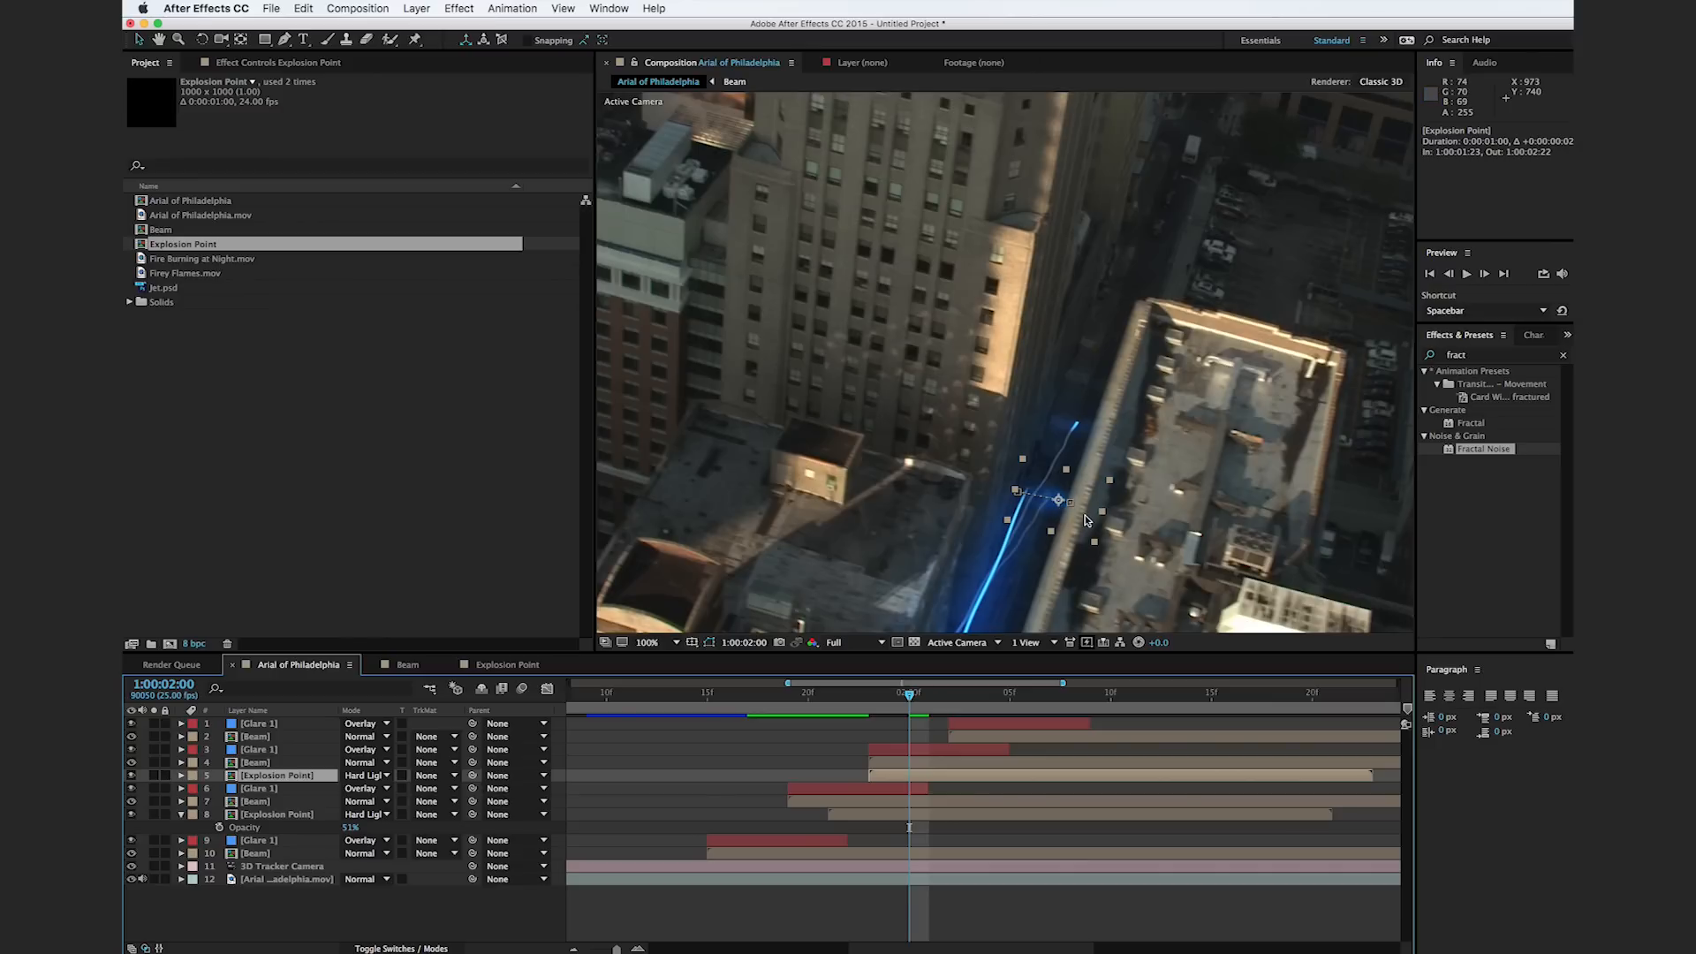
pyautogui.press('p')
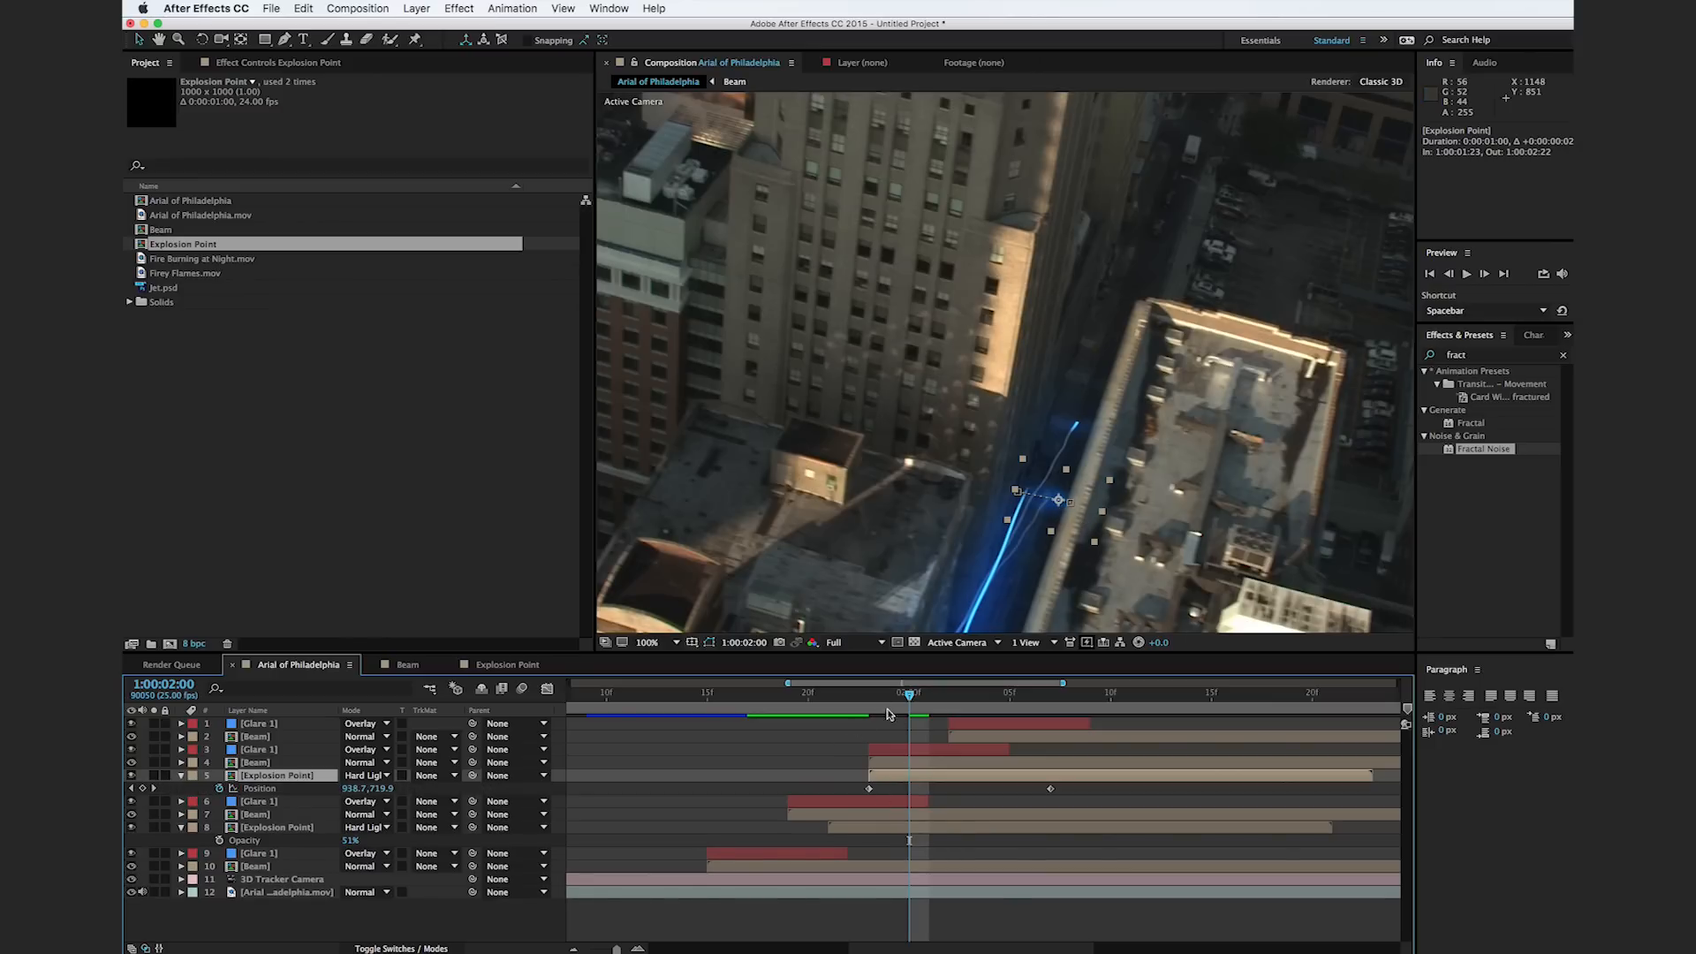
pyautogui.click(889, 714)
pyautogui.moveTo(897, 783); pyautogui.dragTo(916, 783)
# Step: Move the copied explosion's position keyframes to about 969, 621 at its start and about 909, 623 at 1:00:02:08, and scrub through the motion
pyautogui.moveTo(1092, 534); pyautogui.dragTo(1102, 455)
pyautogui.moveTo(888, 695); pyautogui.dragTo(1071, 698)
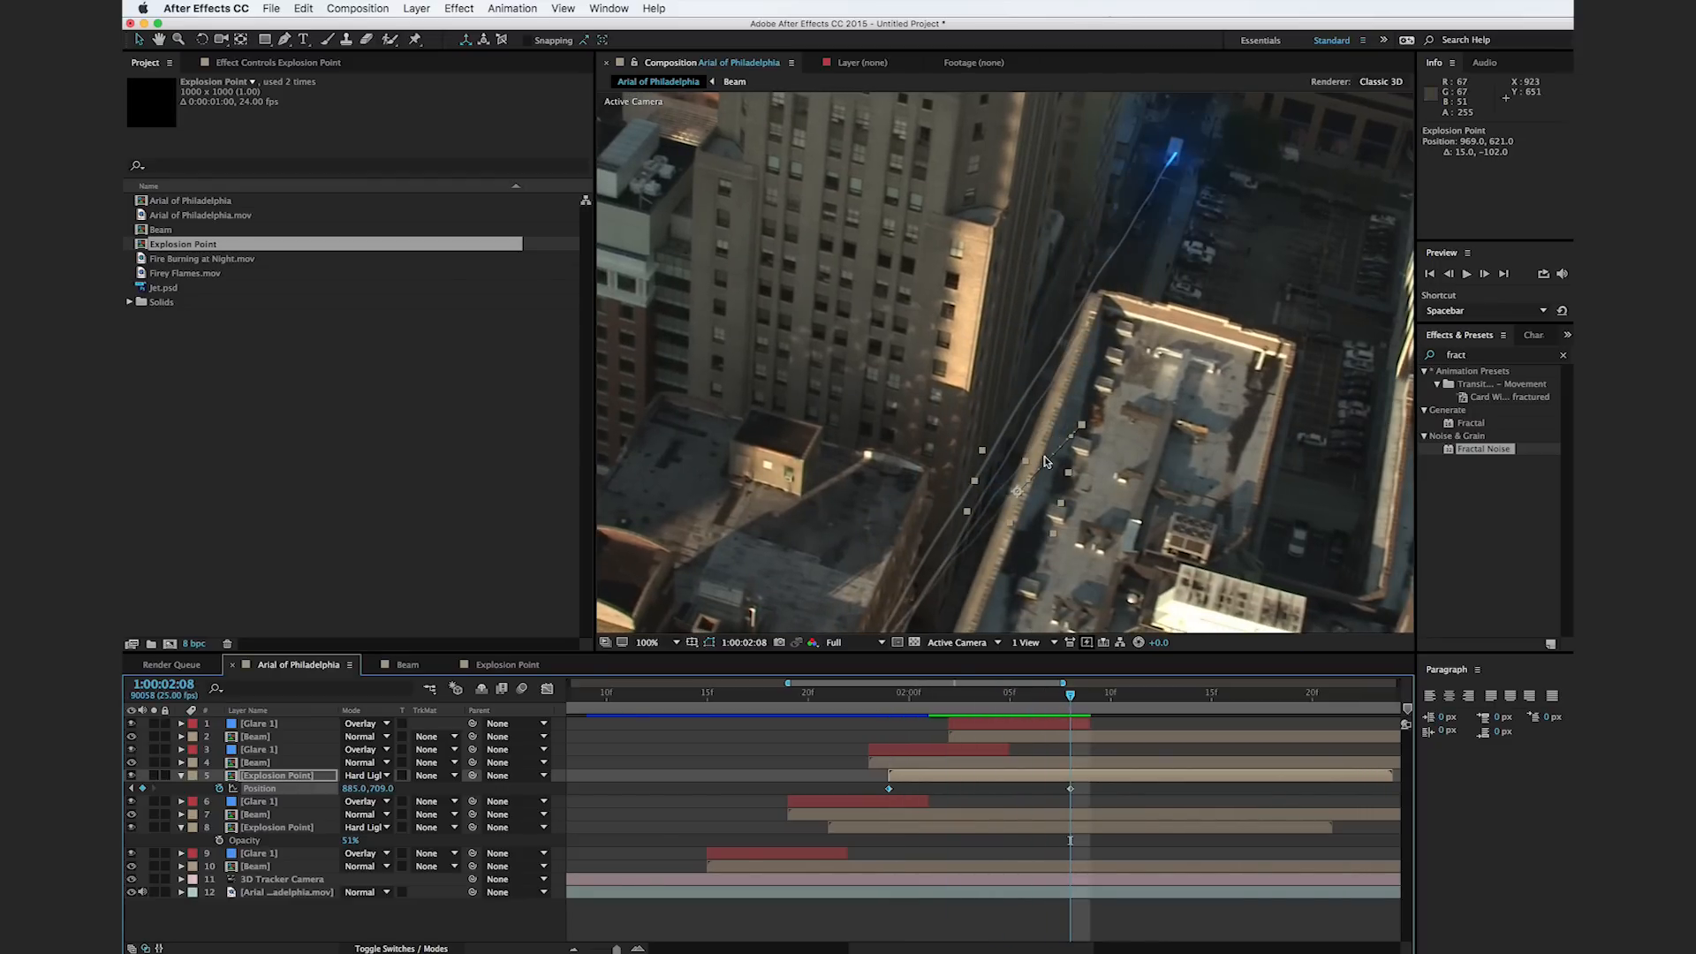
pyautogui.moveTo(1043, 499); pyautogui.dragTo(1063, 429)
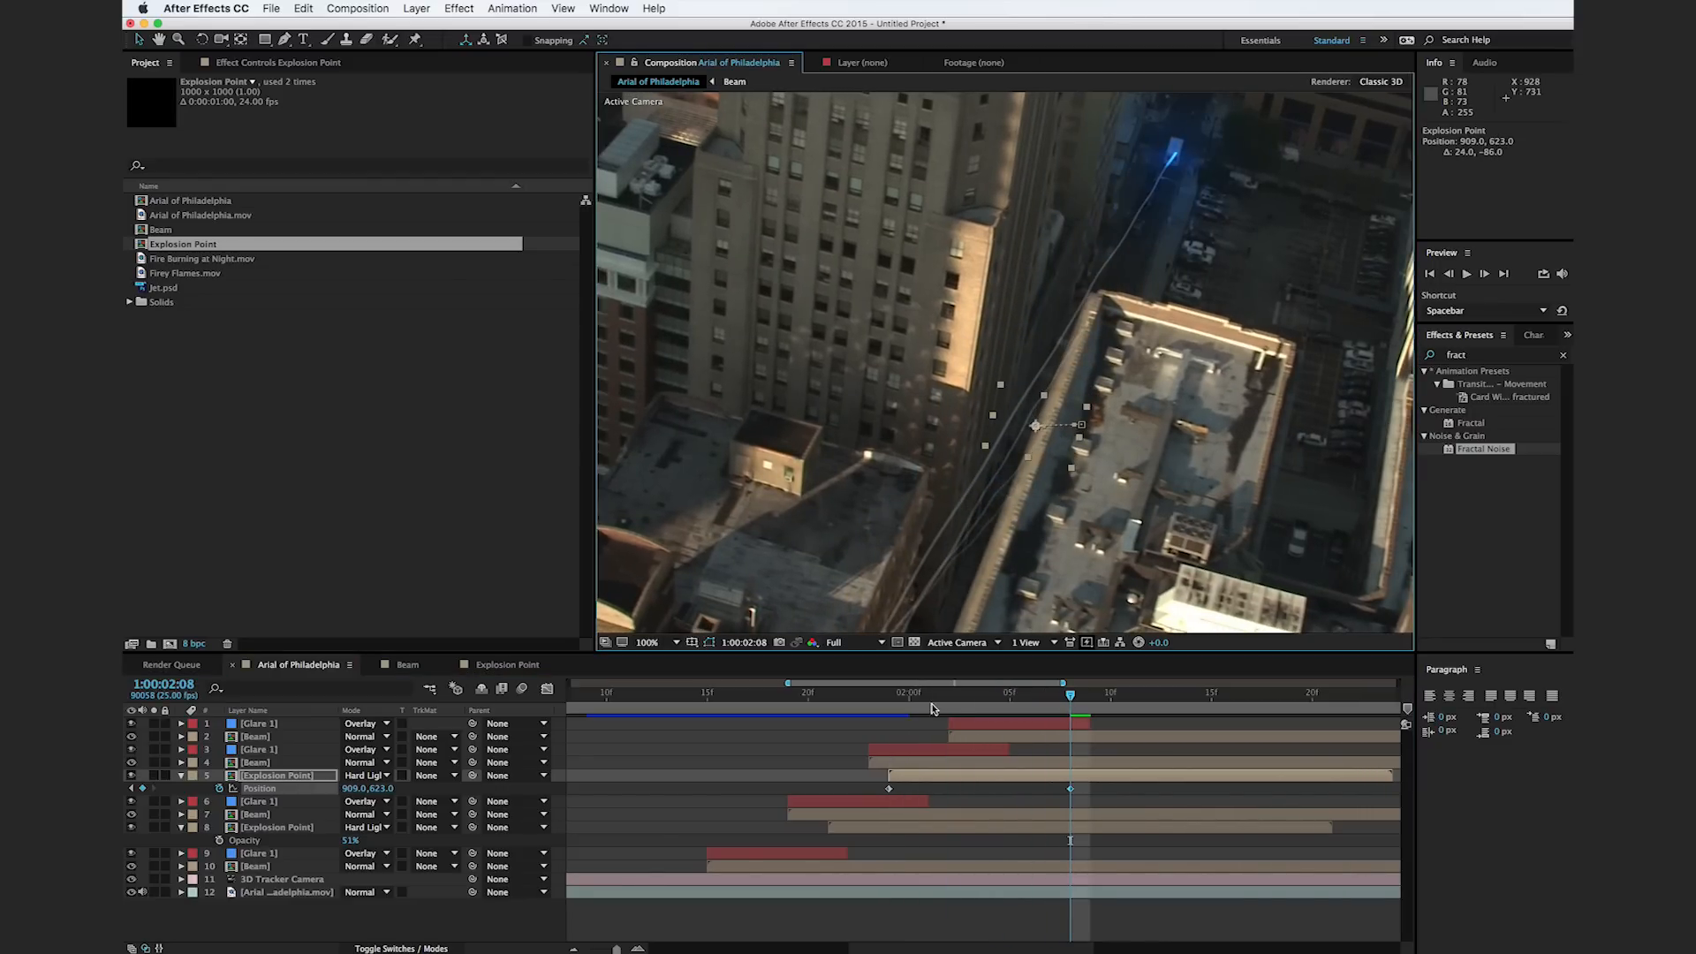
pyautogui.click(909, 698)
pyautogui.moveTo(895, 704); pyautogui.dragTo(1030, 711)
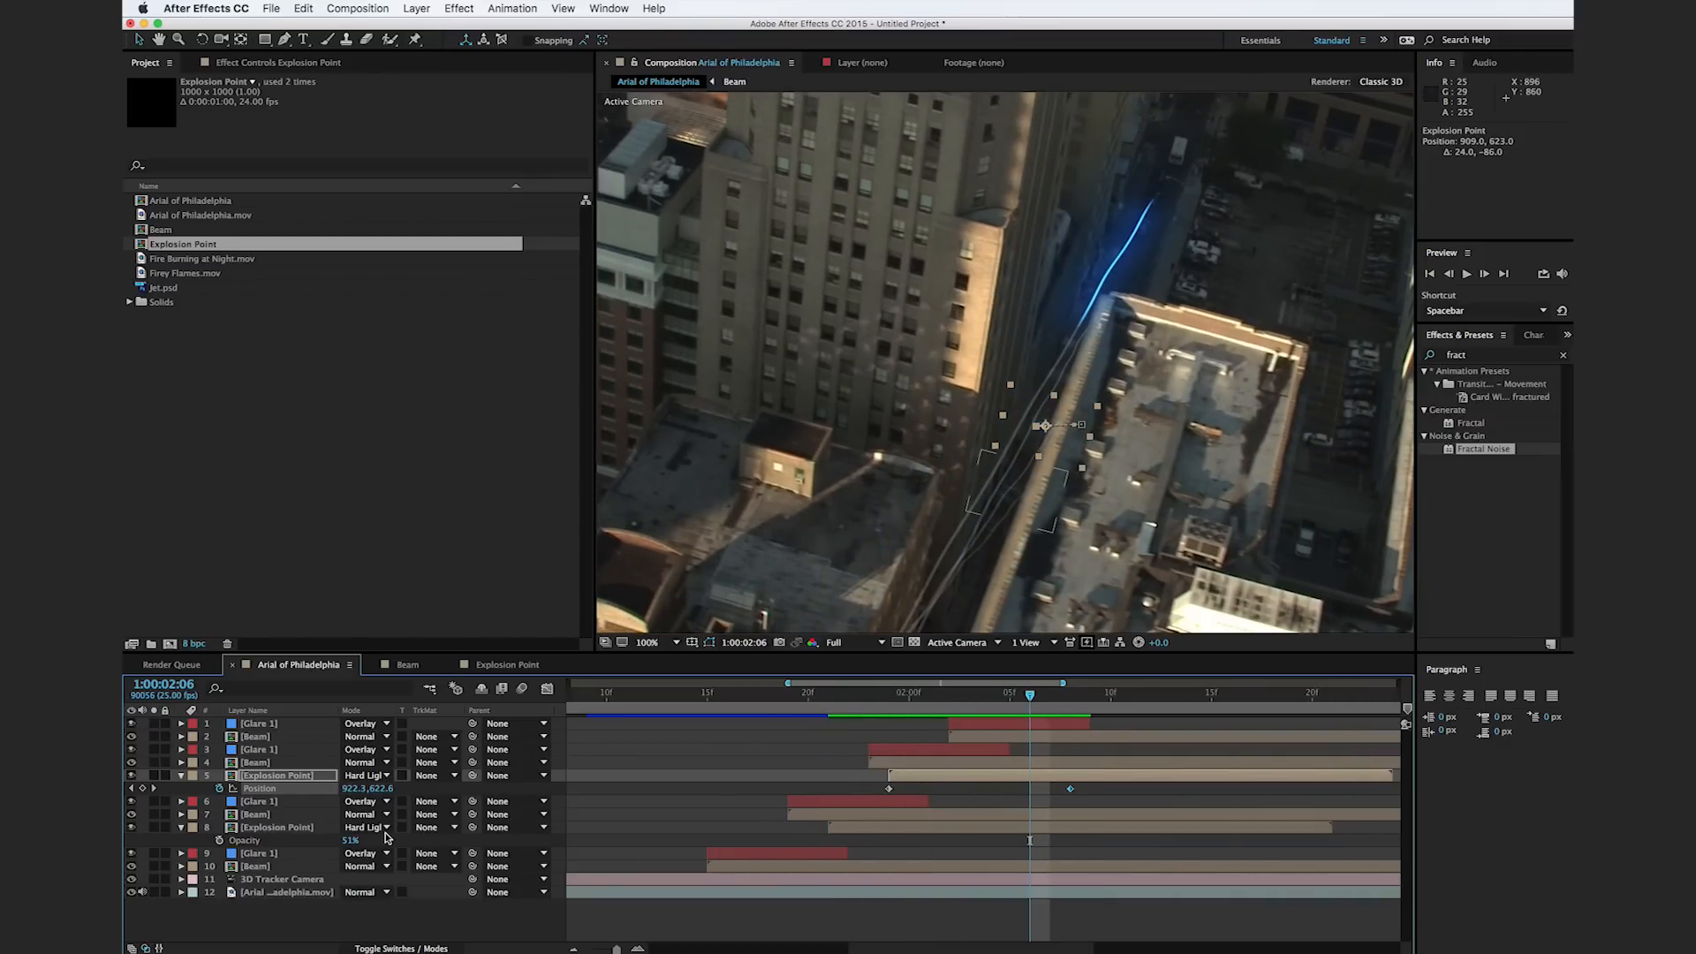
# Step: Duplicate the second Explosion Point layer, stack the copy directly beneath the topmost Beam layer, and start it at 1:00:02:04
pyautogui.click(317, 777)
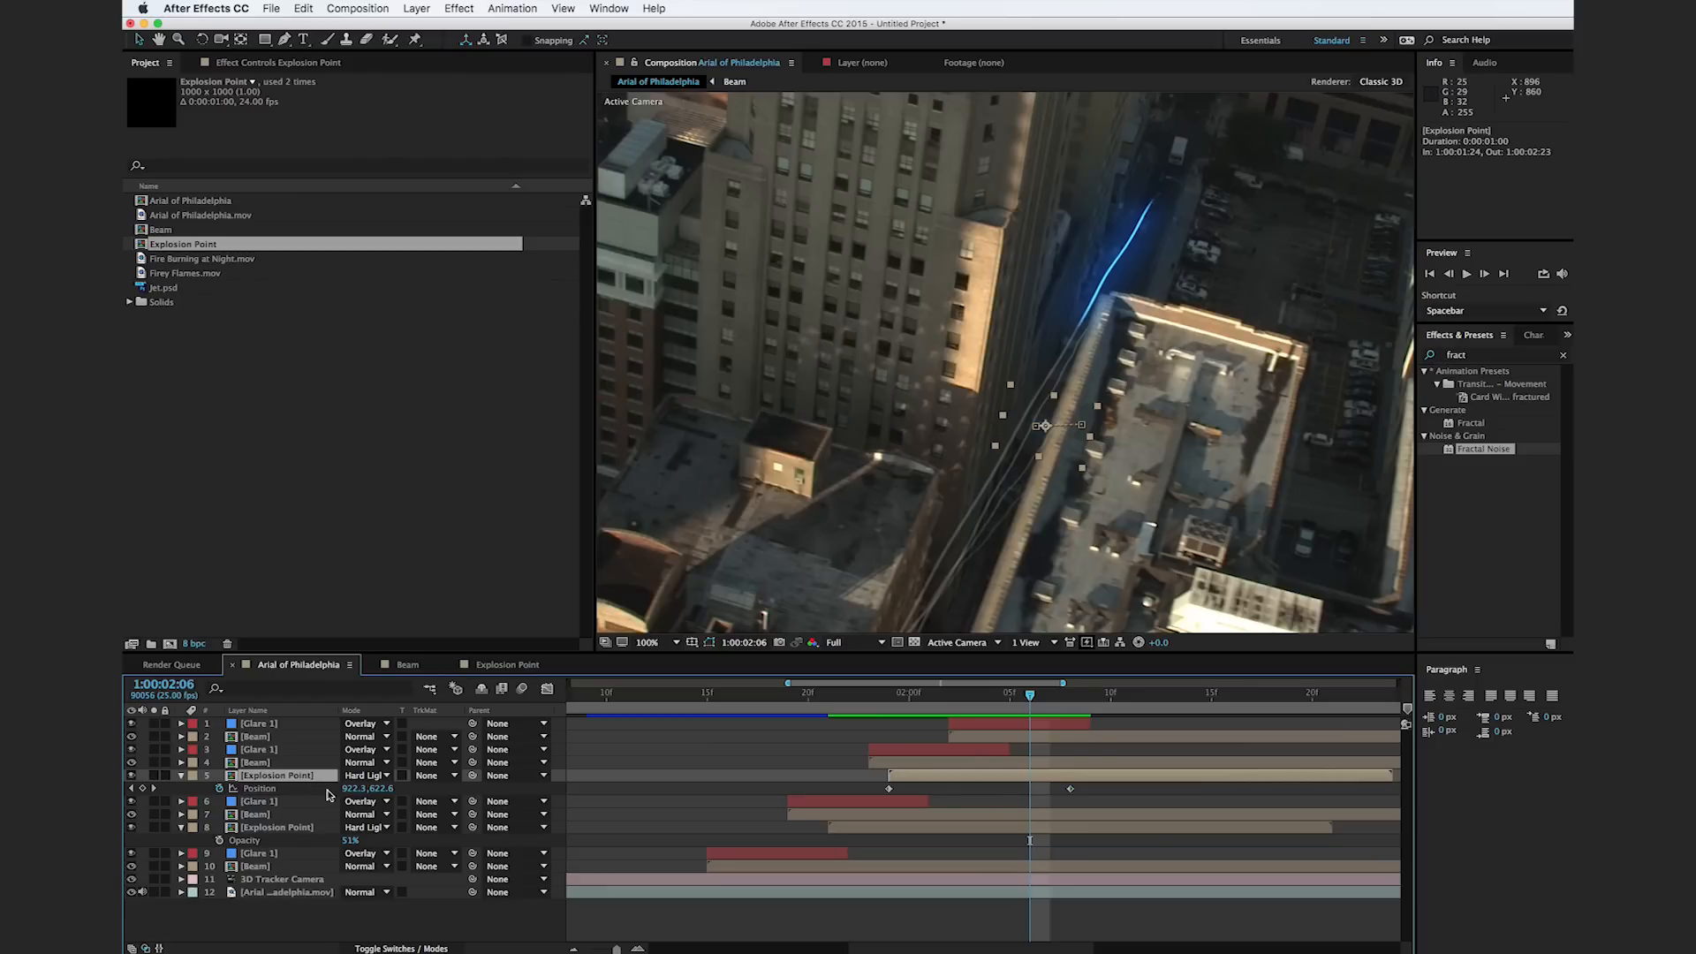
pyautogui.press('super+d')
pyautogui.moveTo(284, 779); pyautogui.dragTo(293, 749)
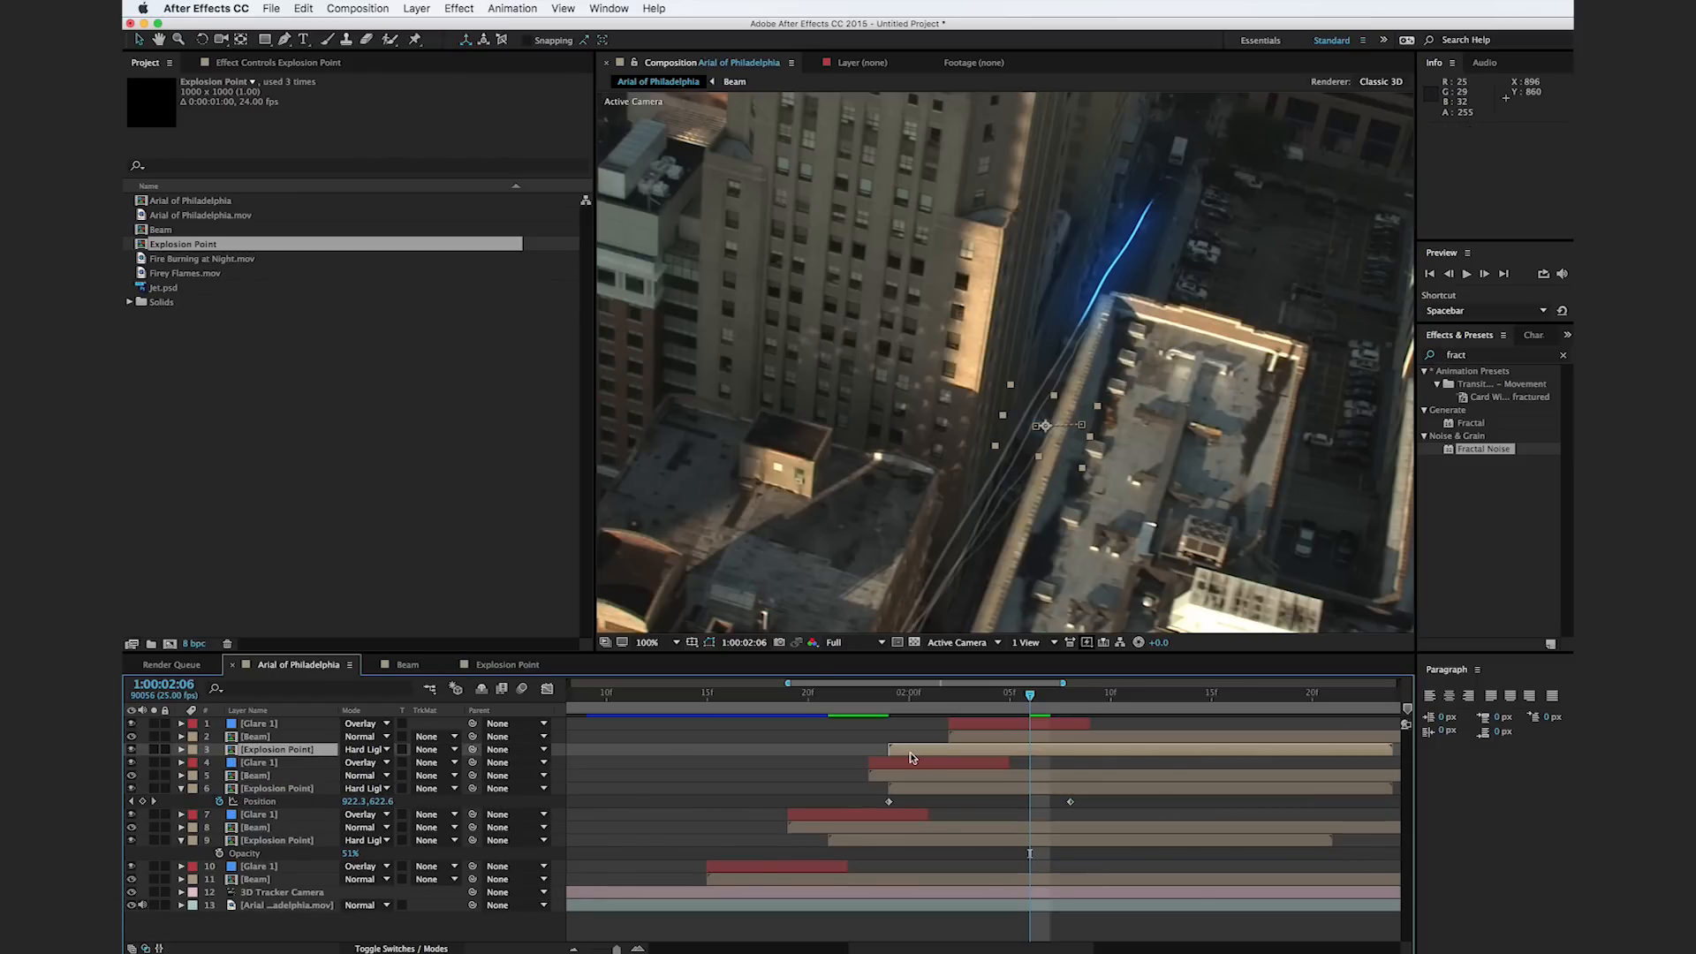
pyautogui.moveTo(907, 756); pyautogui.dragTo(948, 757)
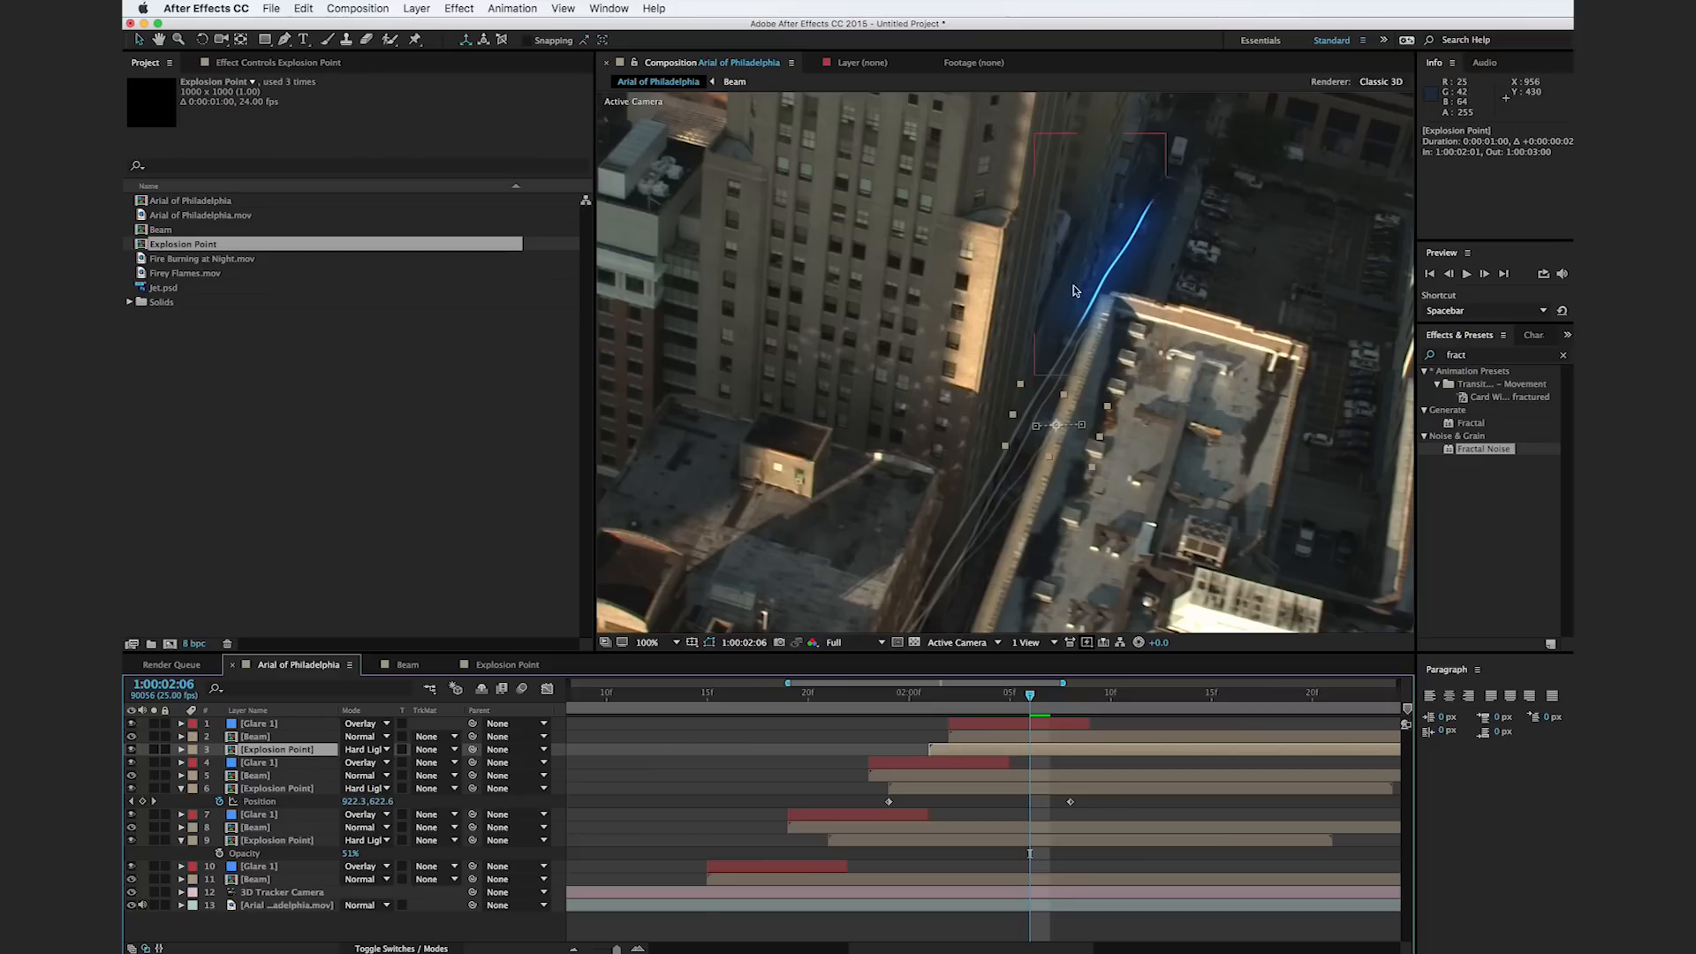
pyautogui.click(972, 697)
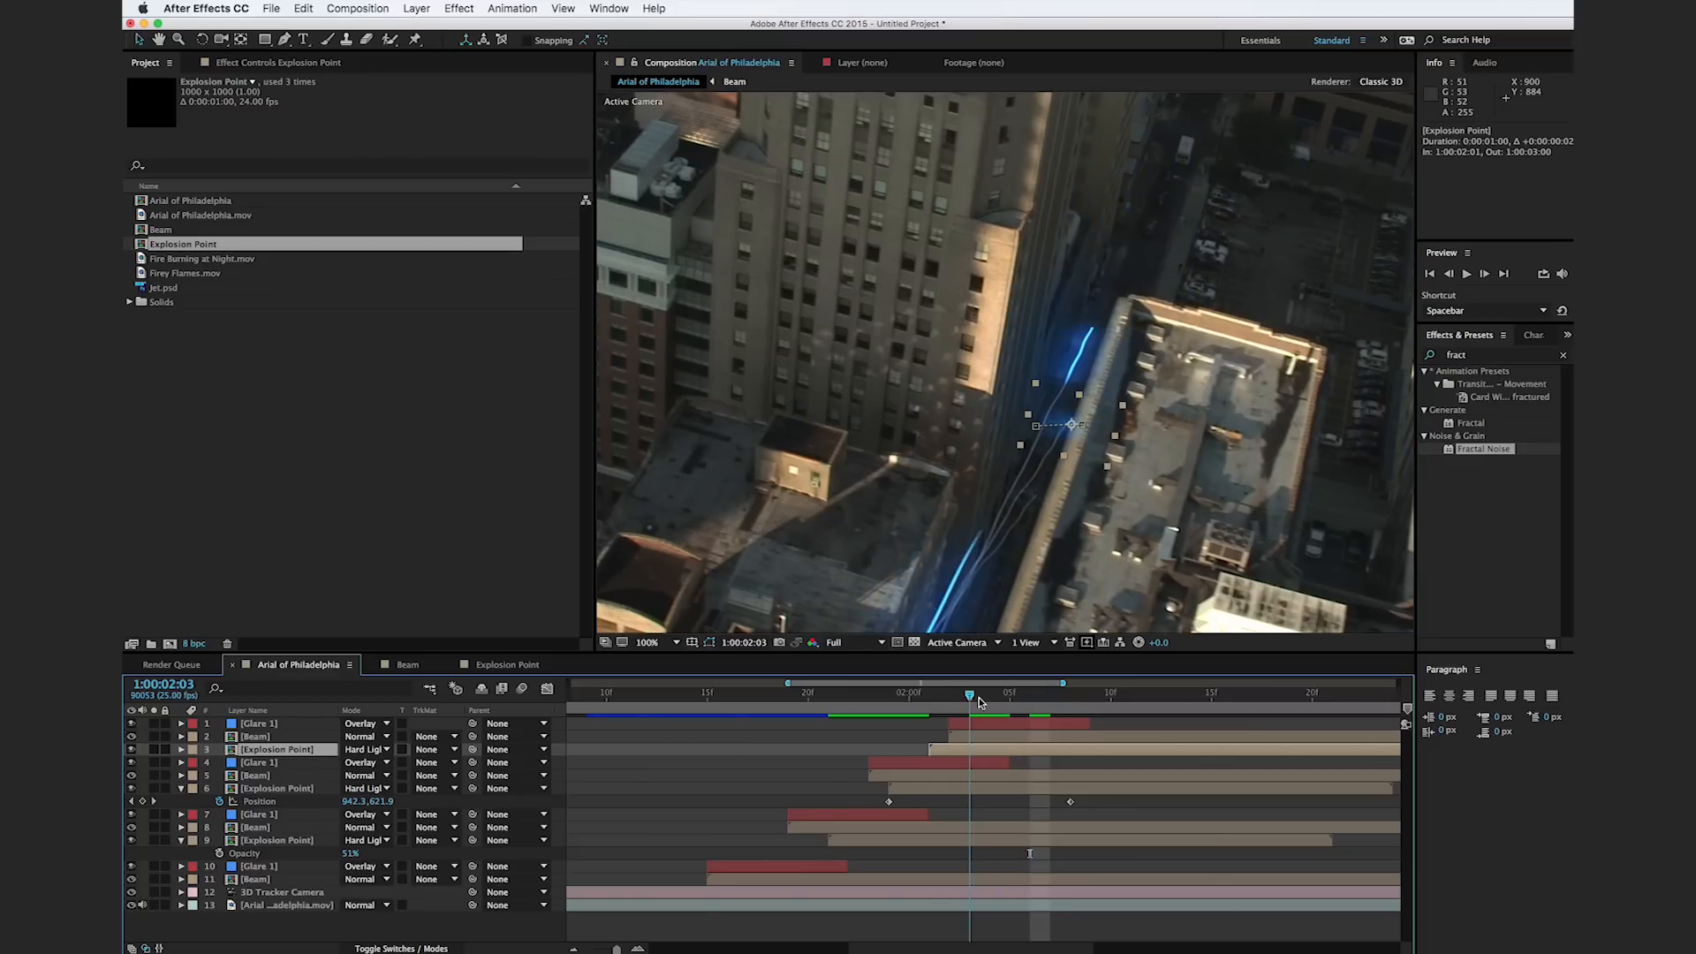
pyautogui.press('pagedown')
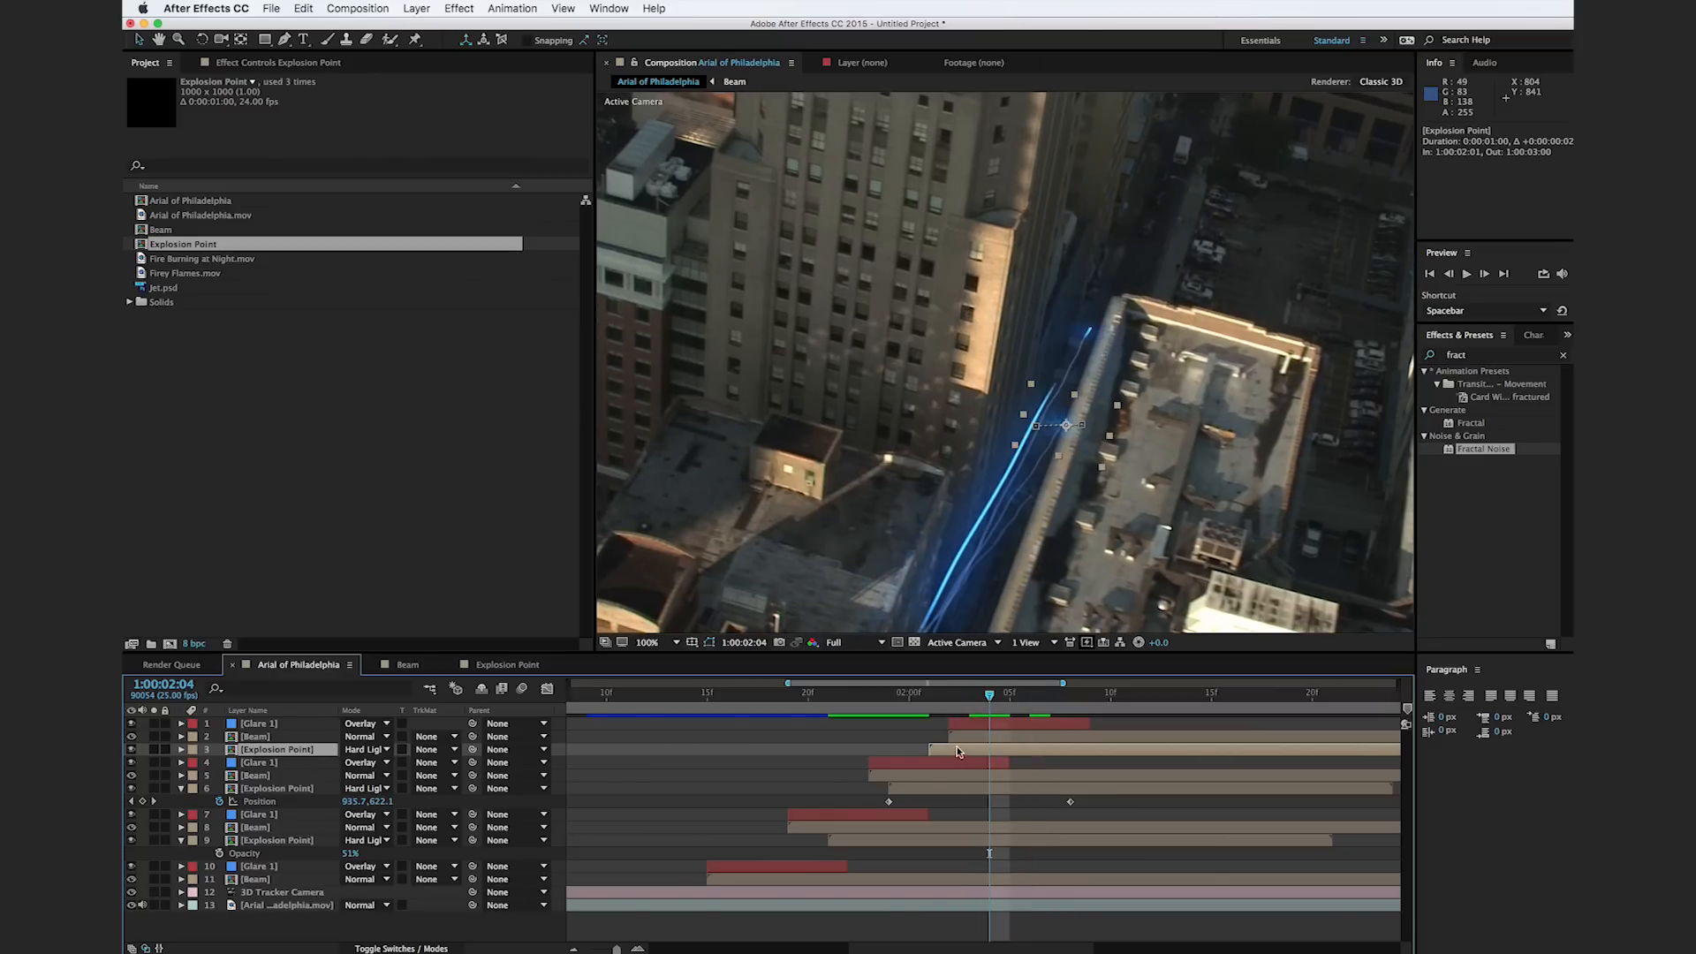
pyautogui.moveTo(950, 753); pyautogui.dragTo(997, 749)
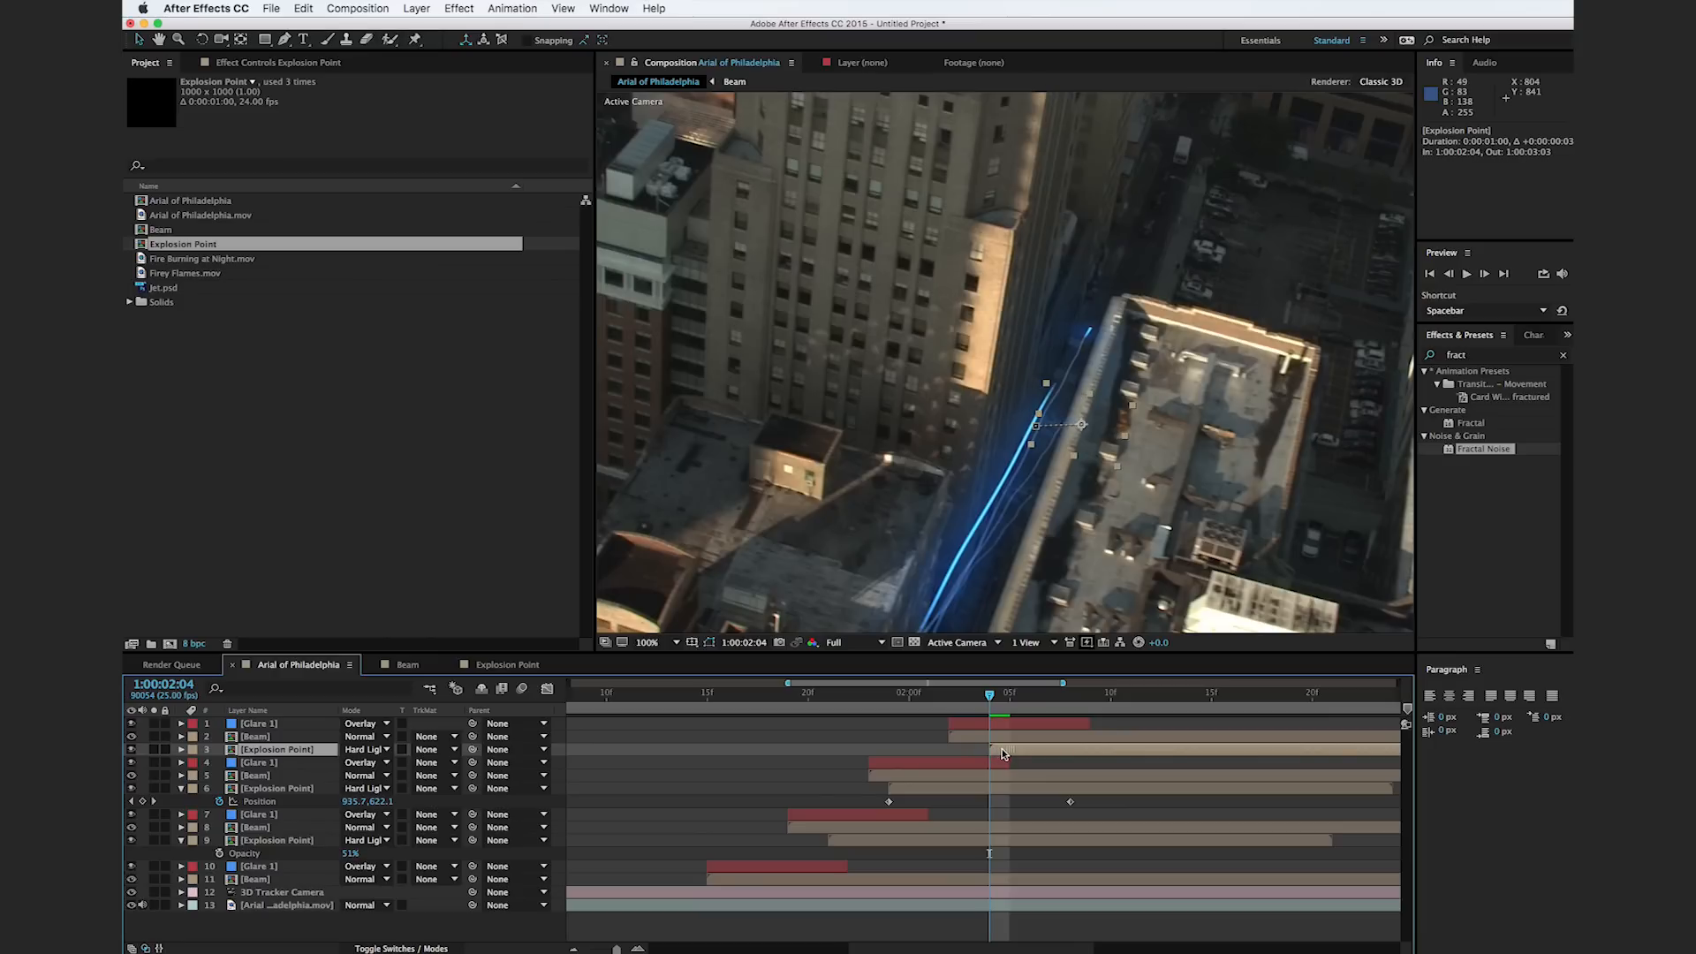
# Step: Move the third explosion's position keyframes to about 980, 494 at 1:00:02:04 and about 944, 496 at 1:00:02:13, and scrub to check
pyautogui.moveTo(1109, 437); pyautogui.dragTo(1115, 349)
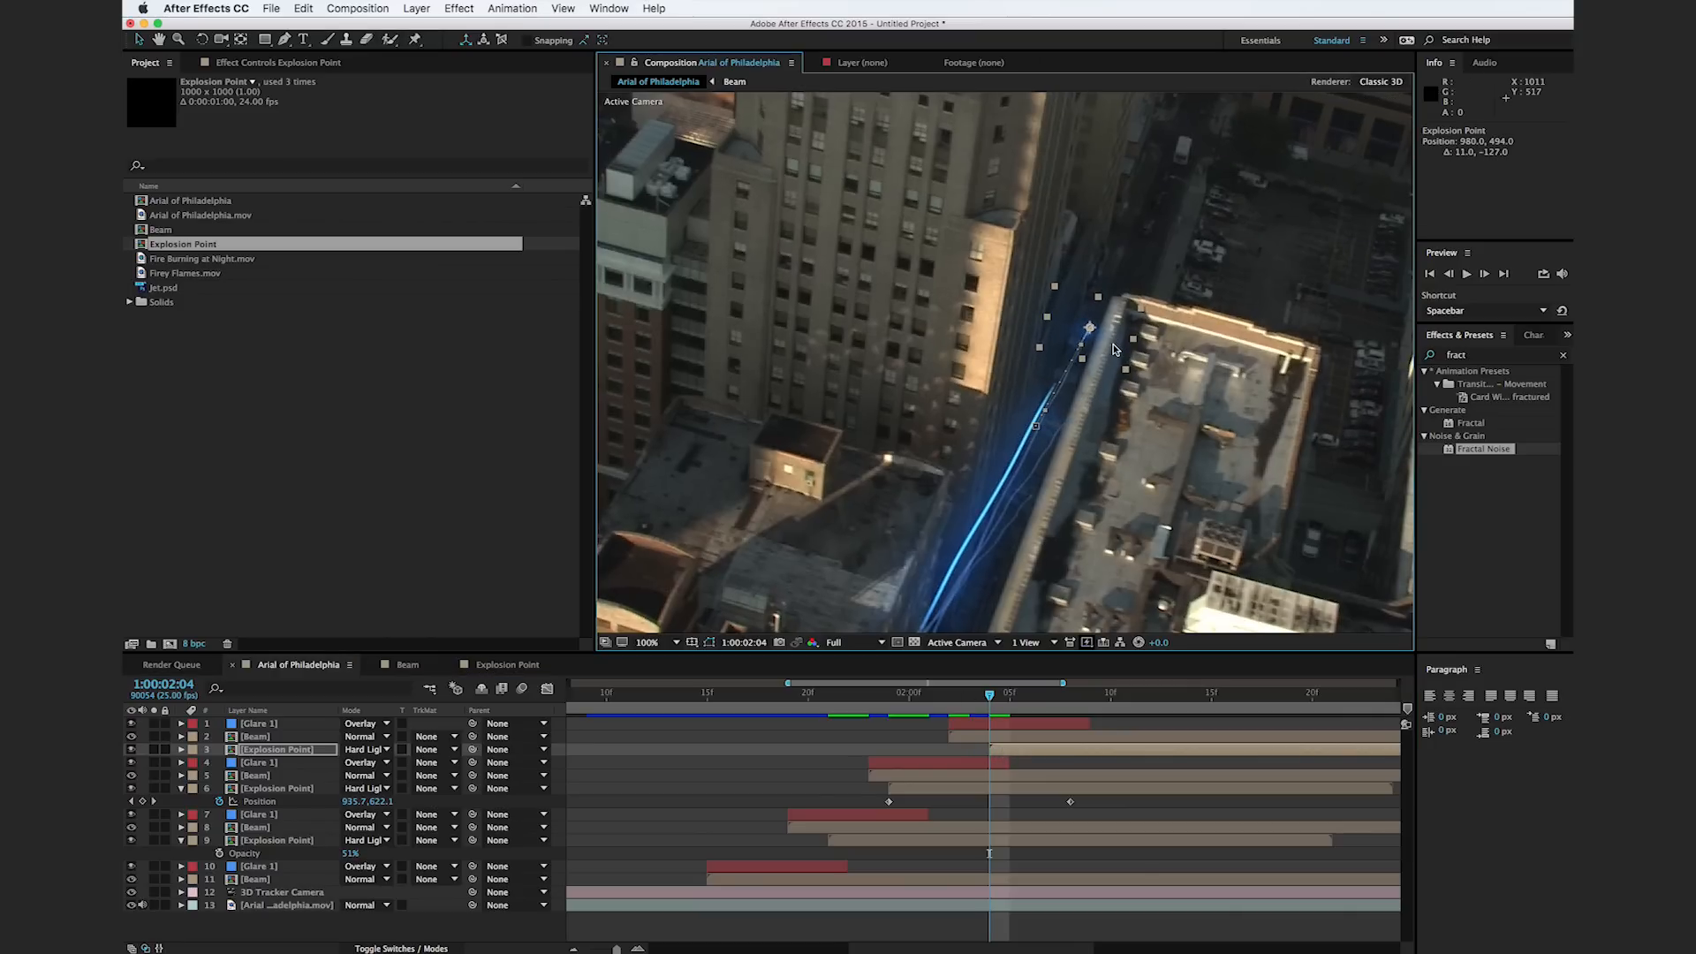
pyautogui.press('p')
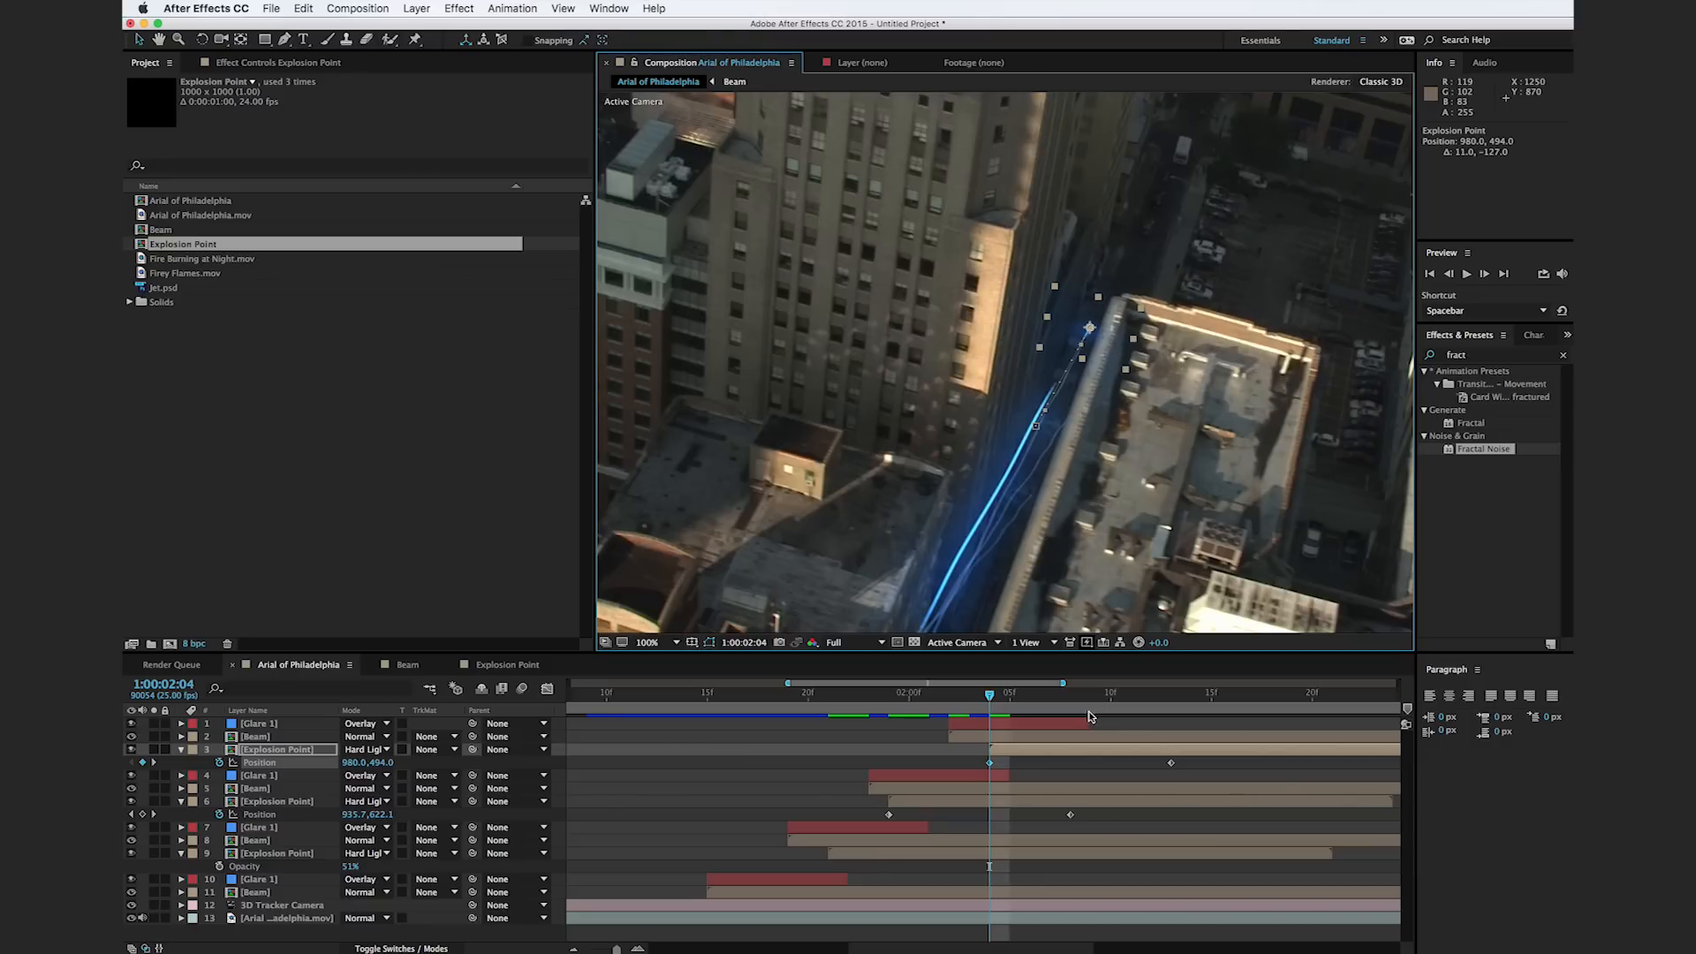
pyautogui.moveTo(1117, 699); pyautogui.dragTo(1171, 699)
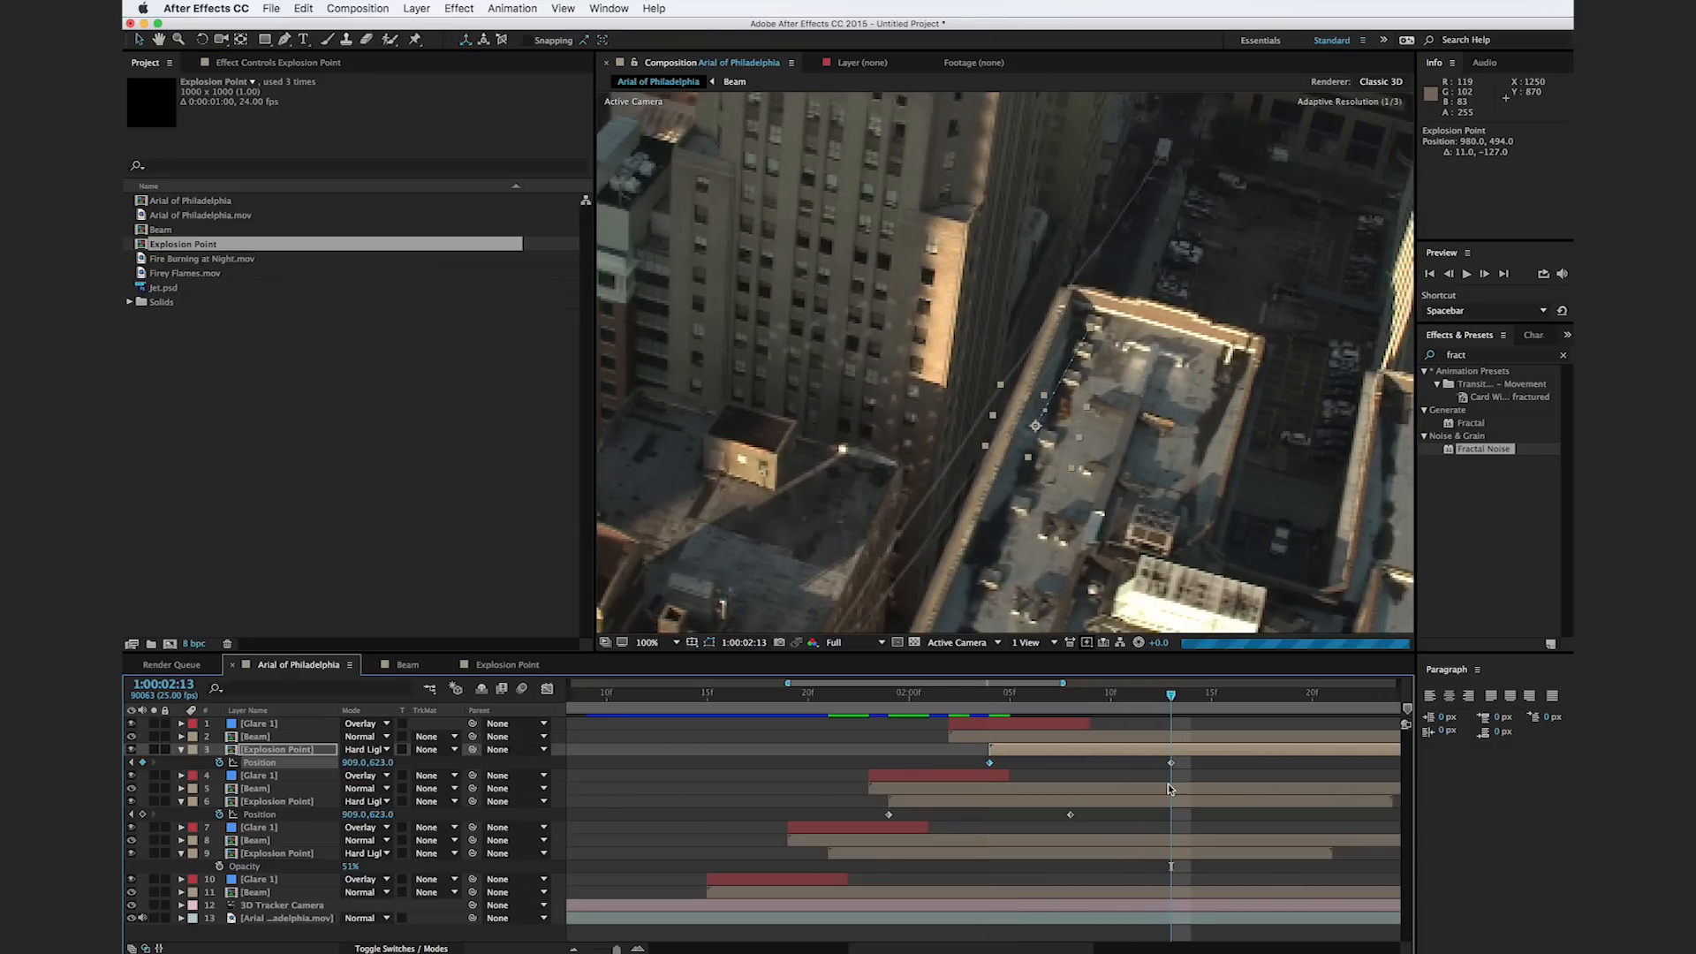
pyautogui.click(1177, 753)
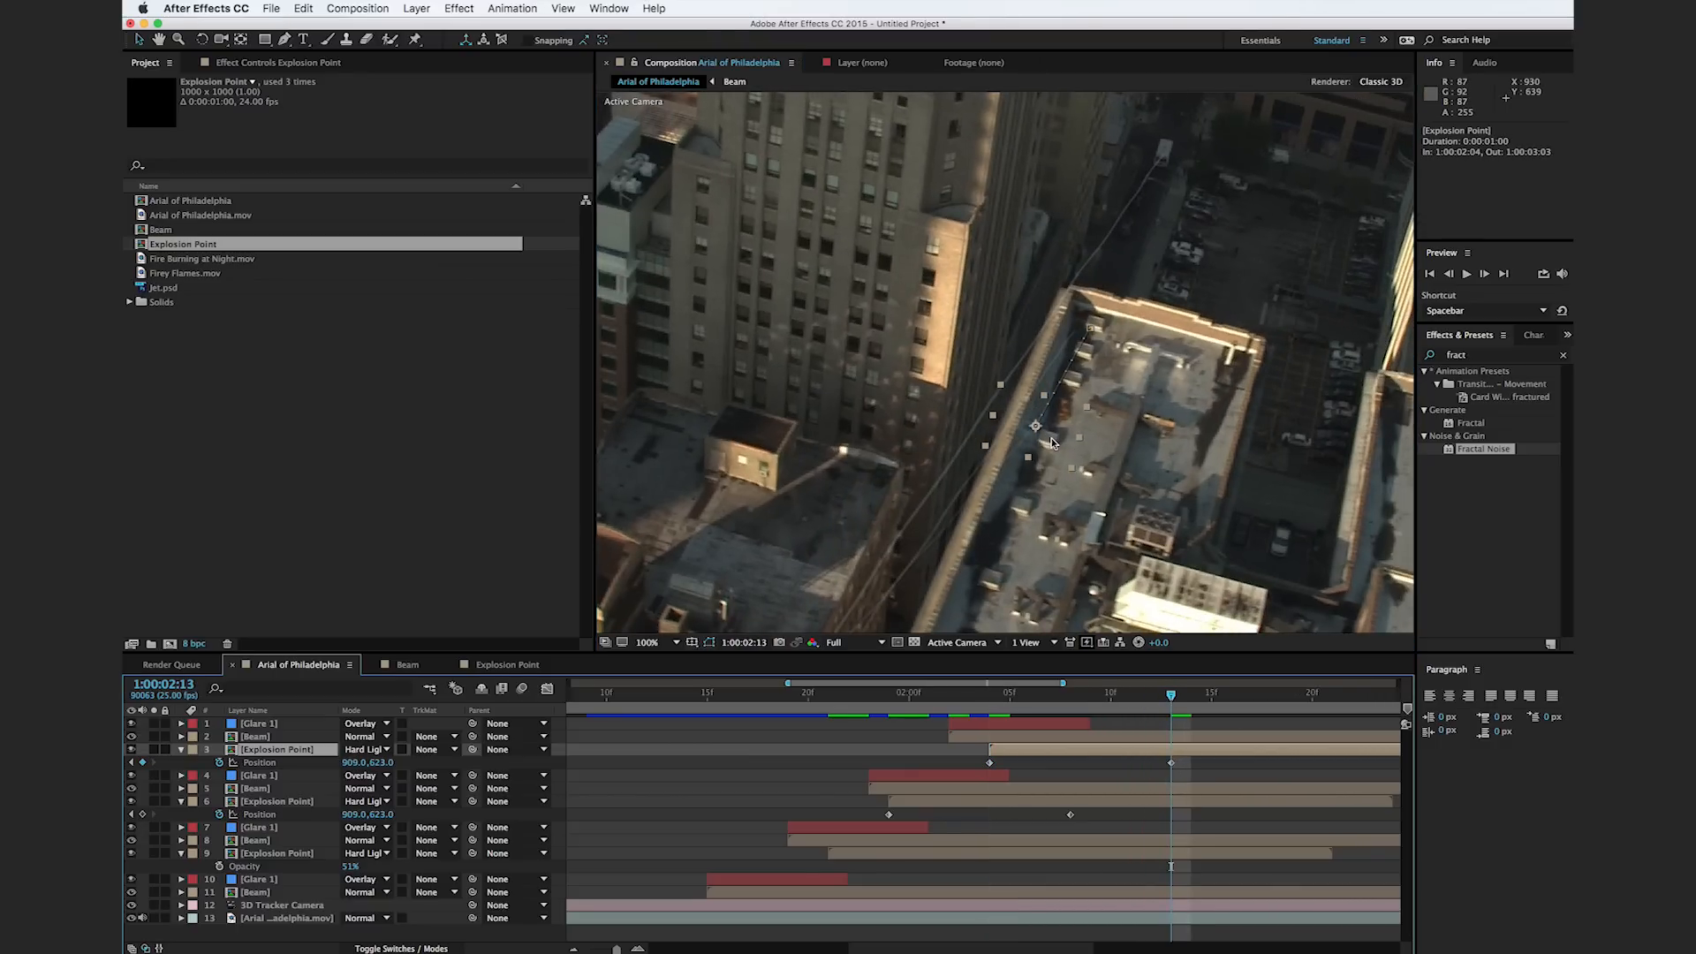
pyautogui.moveTo(1051, 441); pyautogui.dragTo(1072, 372)
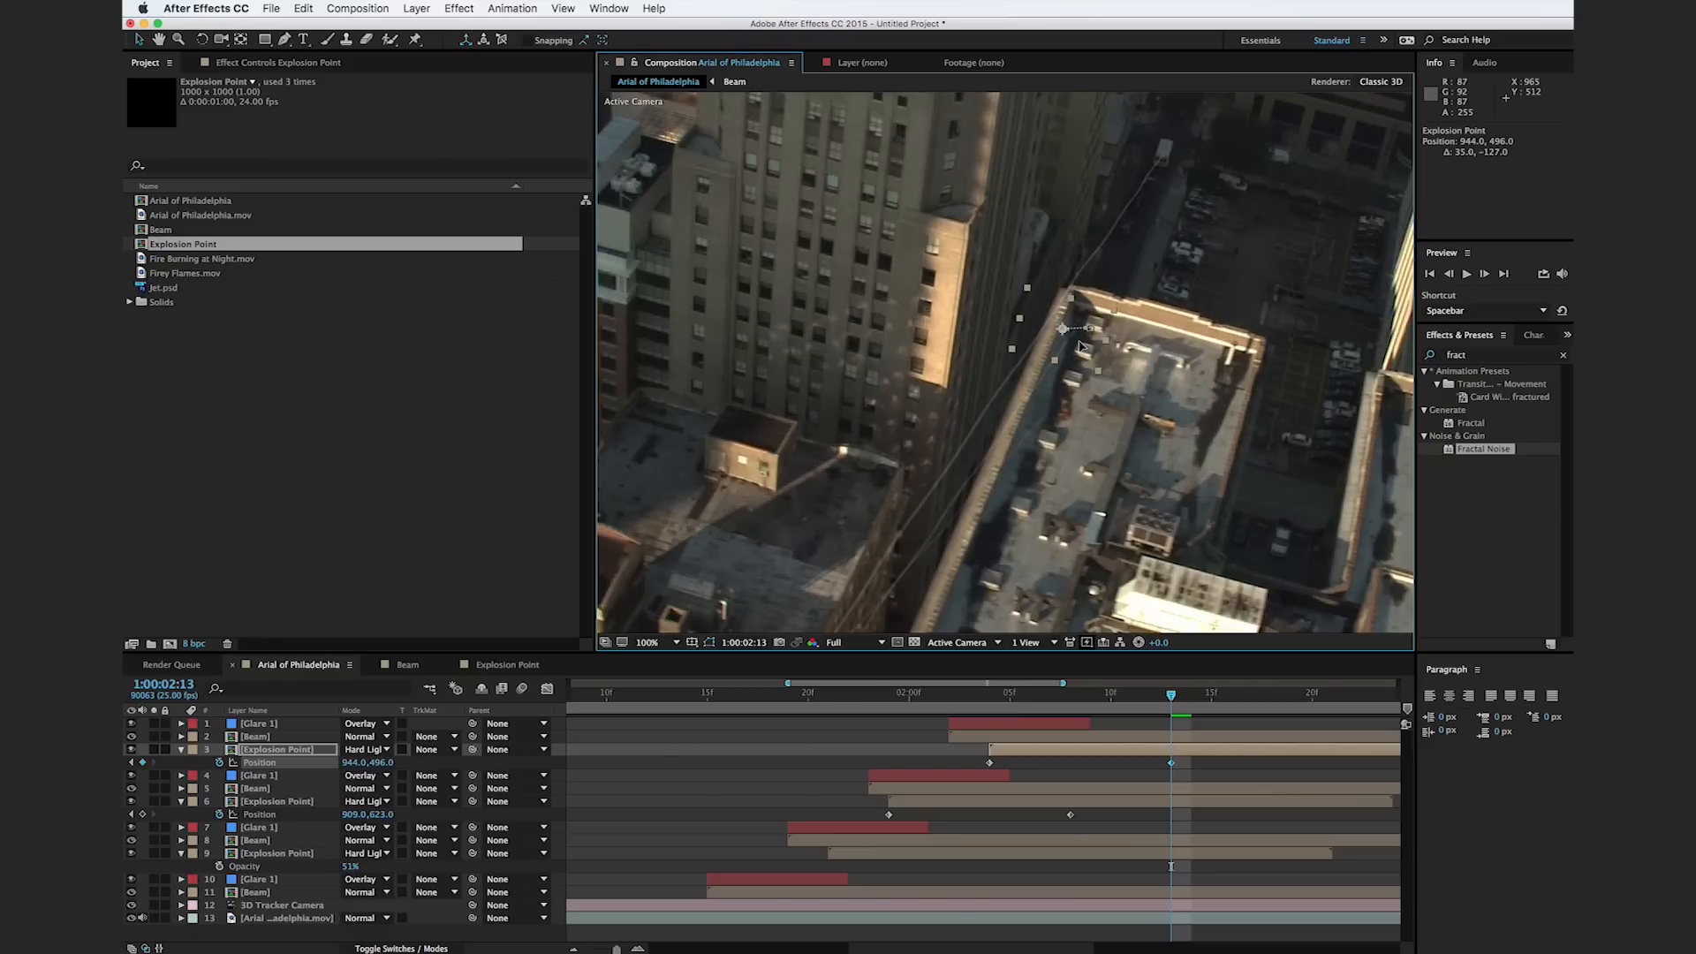
pyautogui.click(1053, 702)
pyautogui.moveTo(1055, 707)
pyautogui.mouseDown()
pyautogui.moveTo(969, 707)
pyautogui.moveTo(1095, 707)
pyautogui.moveTo(936, 707)
pyautogui.moveTo(1052, 704)
pyautogui.mouseUp()
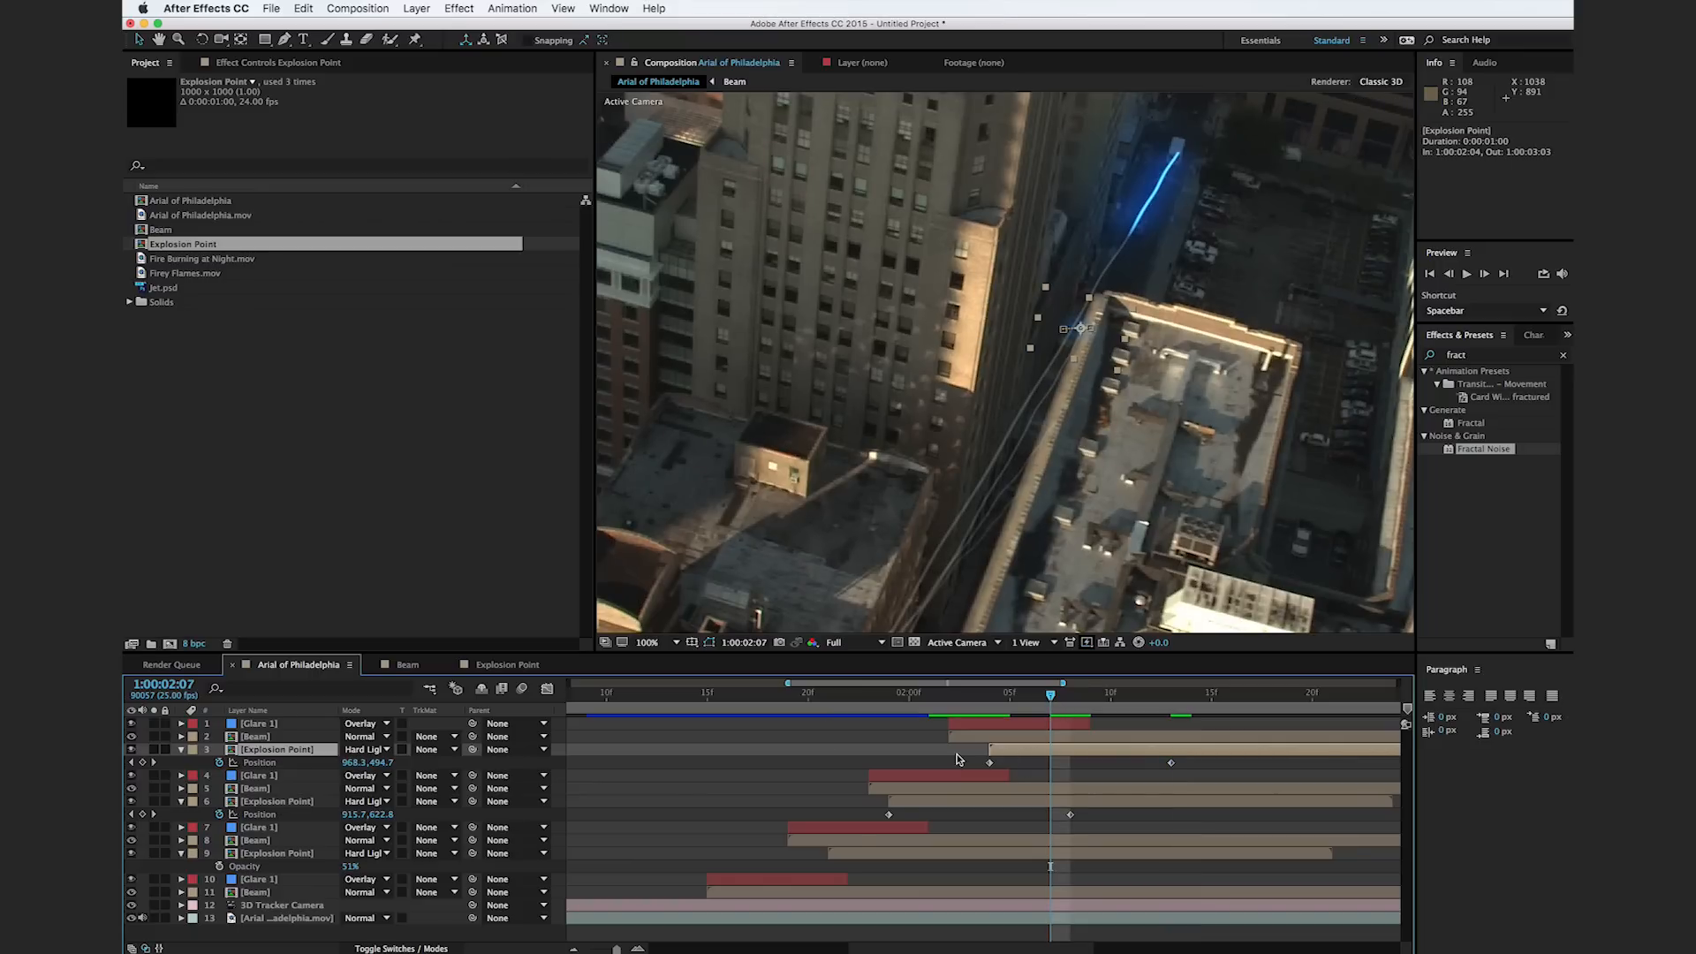
# Step: Duplicate the third Explosion Point layer, move the copy to the top of the layer stack, and start it at 1:00:02:08
pyautogui.press('super+d')
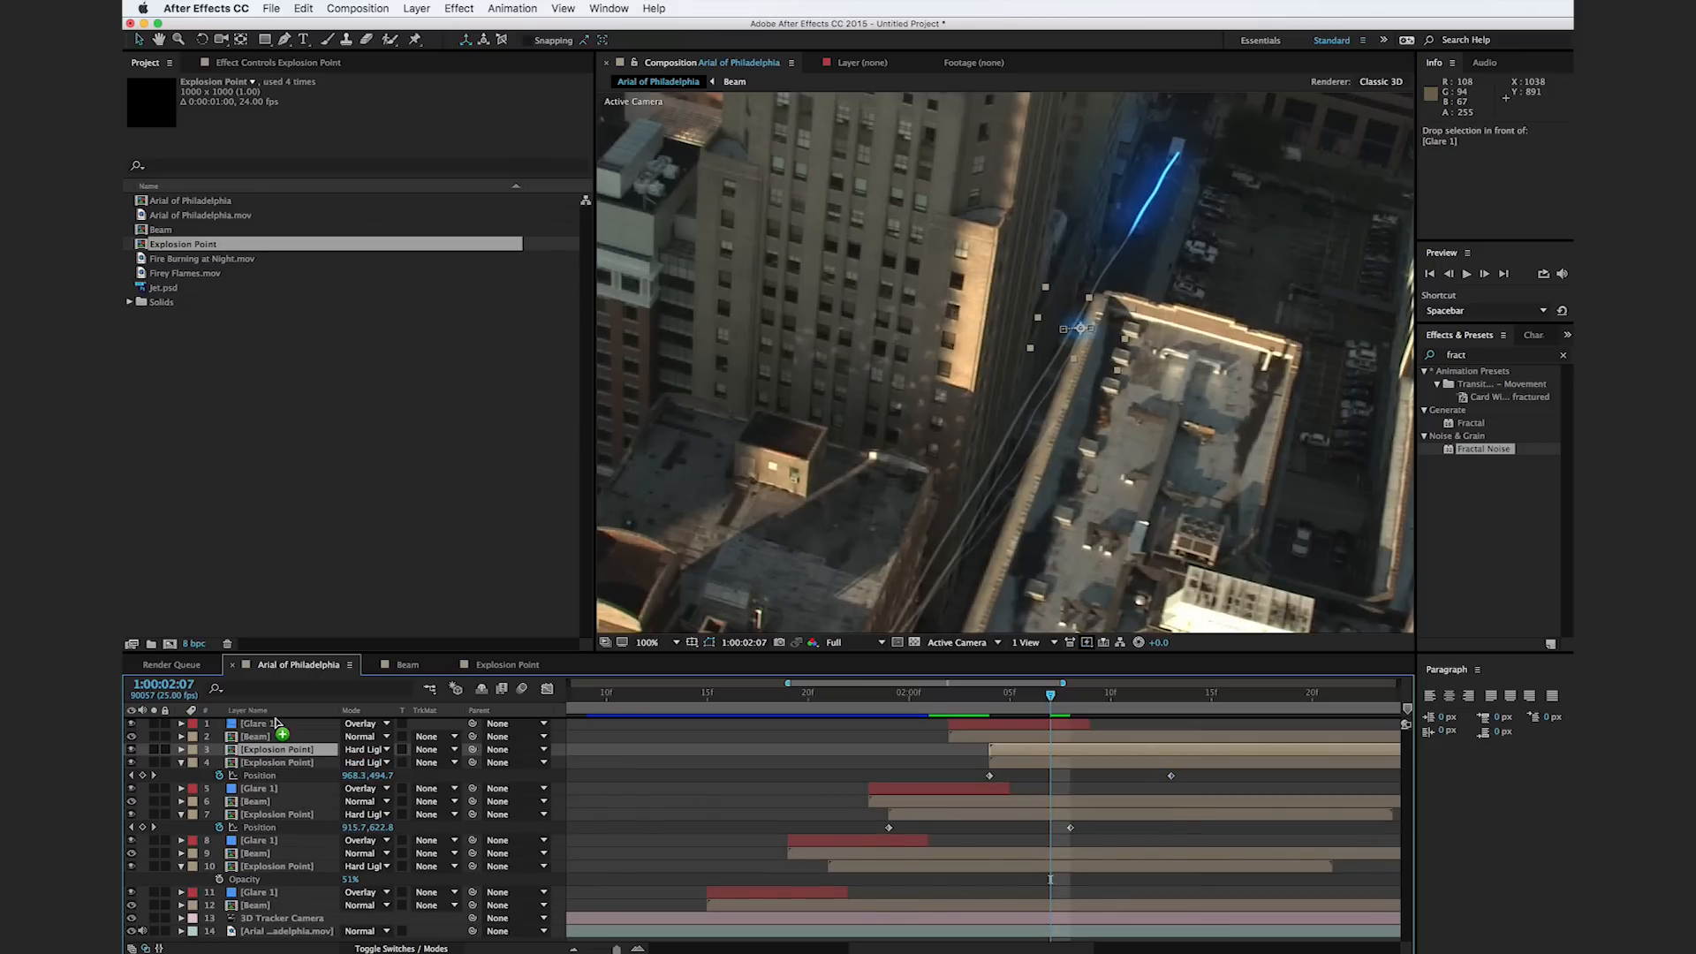
pyautogui.press('super+shift+bracketright')
pyautogui.moveTo(1027, 727); pyautogui.dragTo(1119, 726)
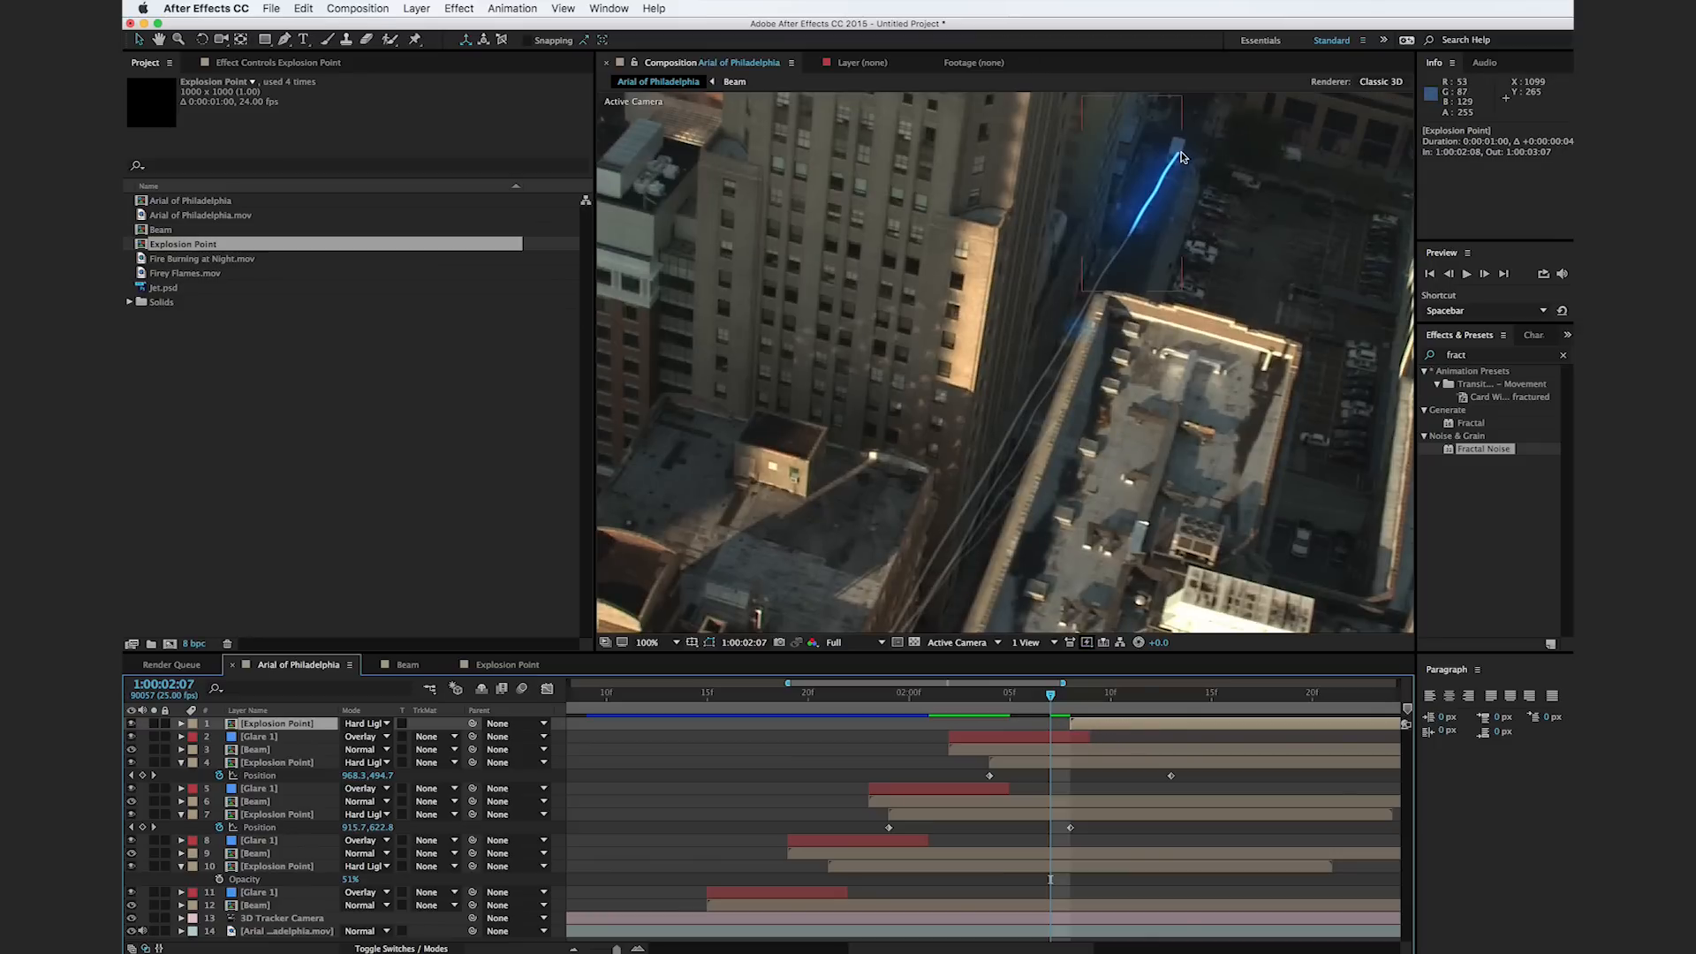
pyautogui.click(1069, 696)
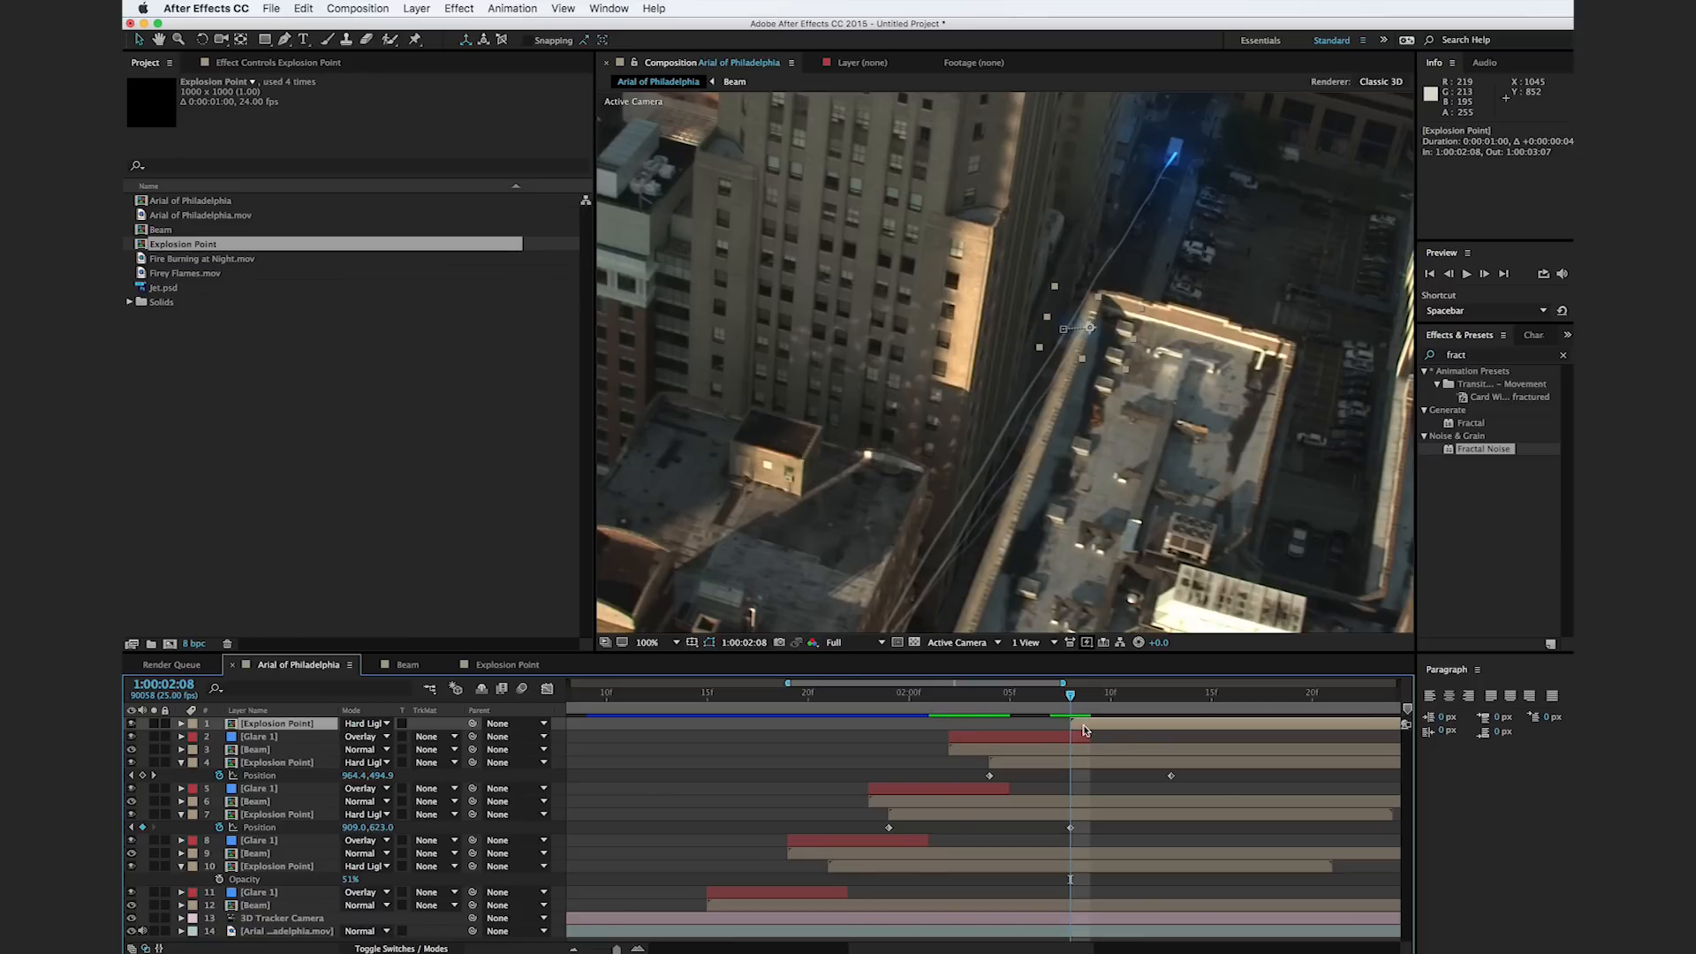
# Step: Move the fourth explosion's position keyframes to about 1090, 261 at 1:00:02:08 and about 1065, 269 at 1:00:02:17, and scrub to check
pyautogui.press('p')
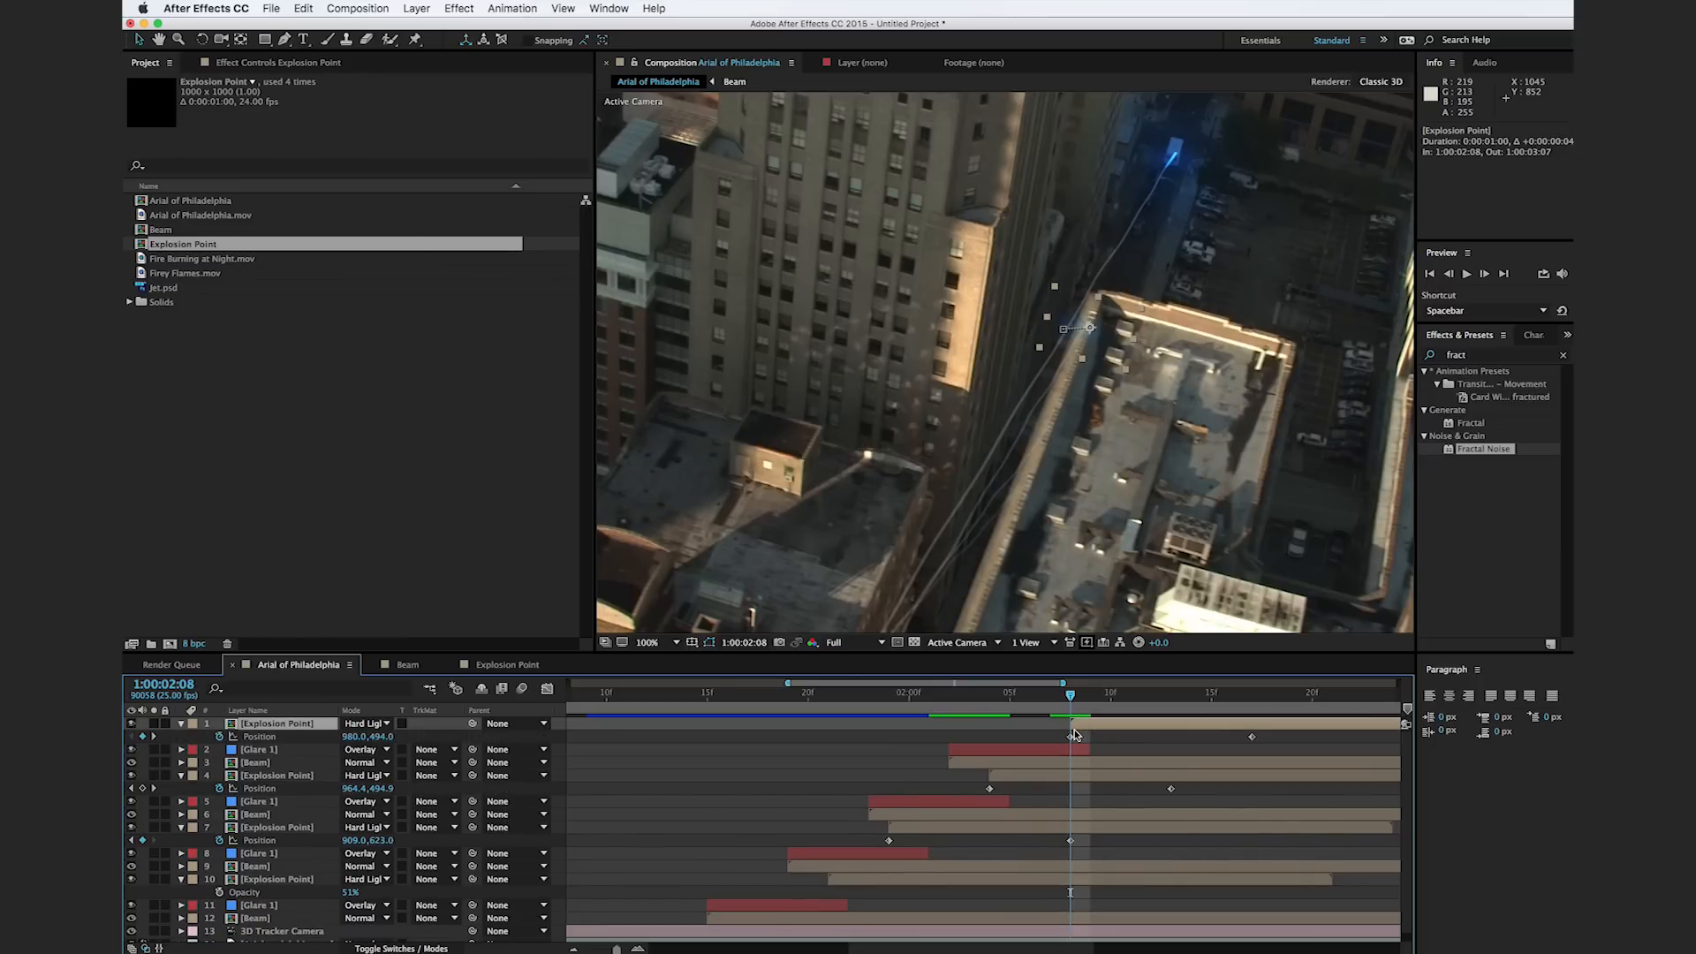
pyautogui.moveTo(1100, 341); pyautogui.dragTo(1185, 167)
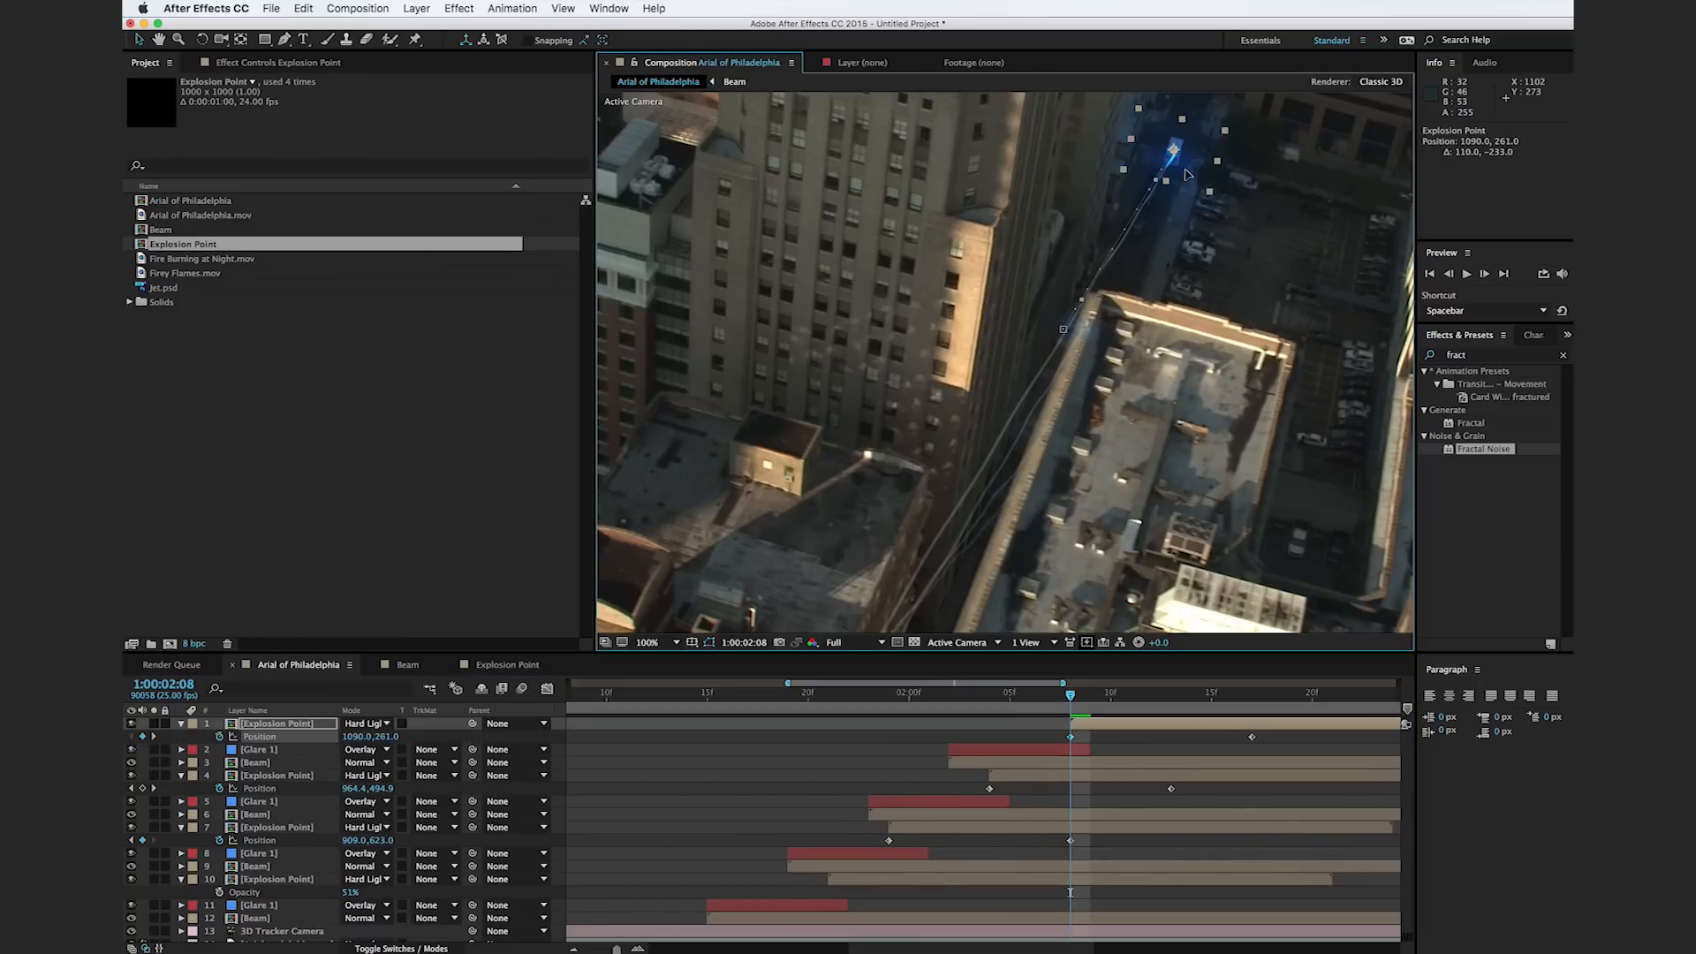
pyautogui.click(1245, 704)
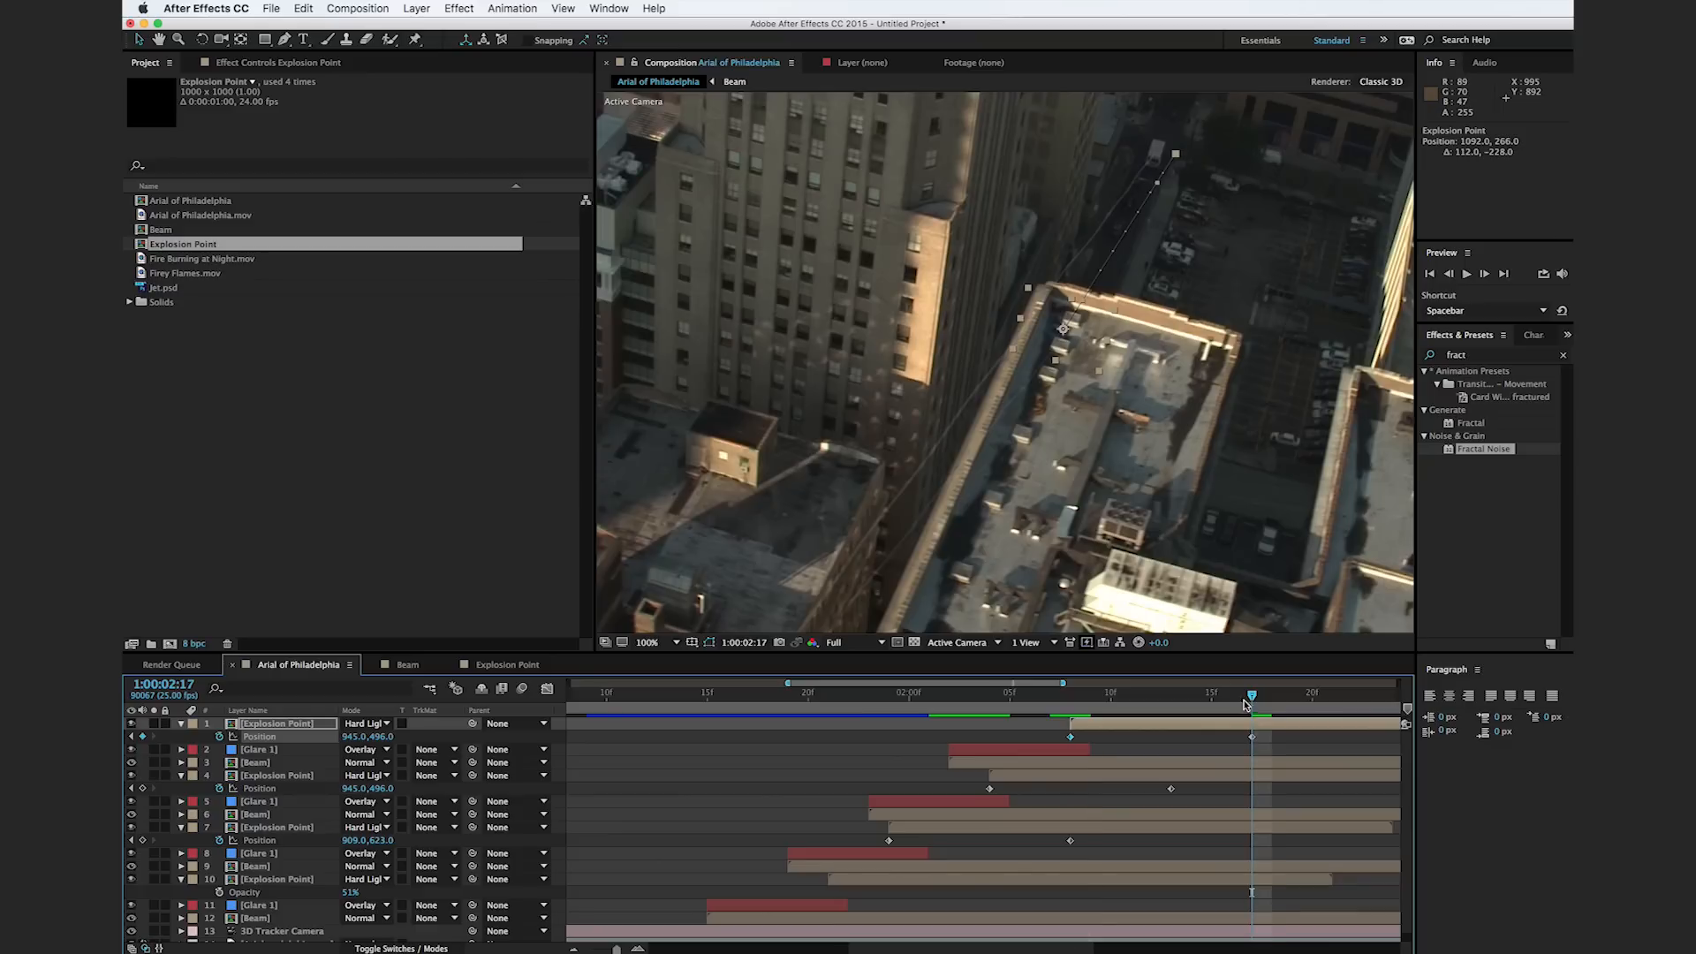
pyautogui.moveTo(1075, 351); pyautogui.dragTo(1170, 179)
pyautogui.press(',')
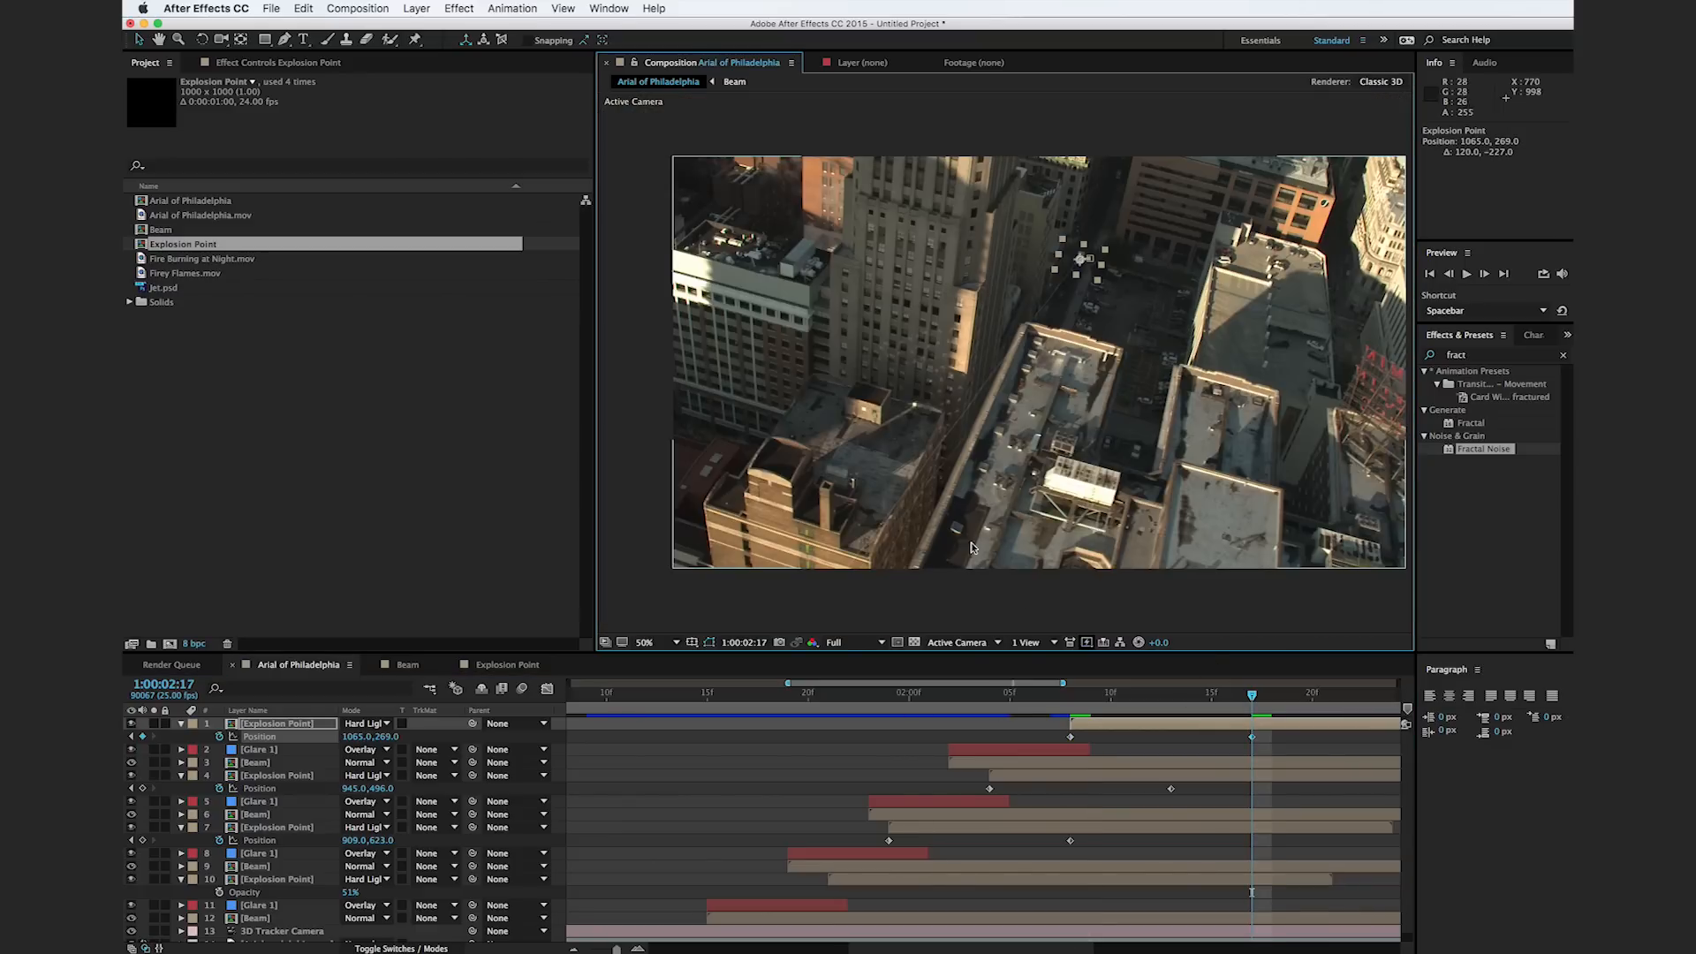
pyautogui.moveTo(606, 697); pyautogui.dragTo(1097, 777)
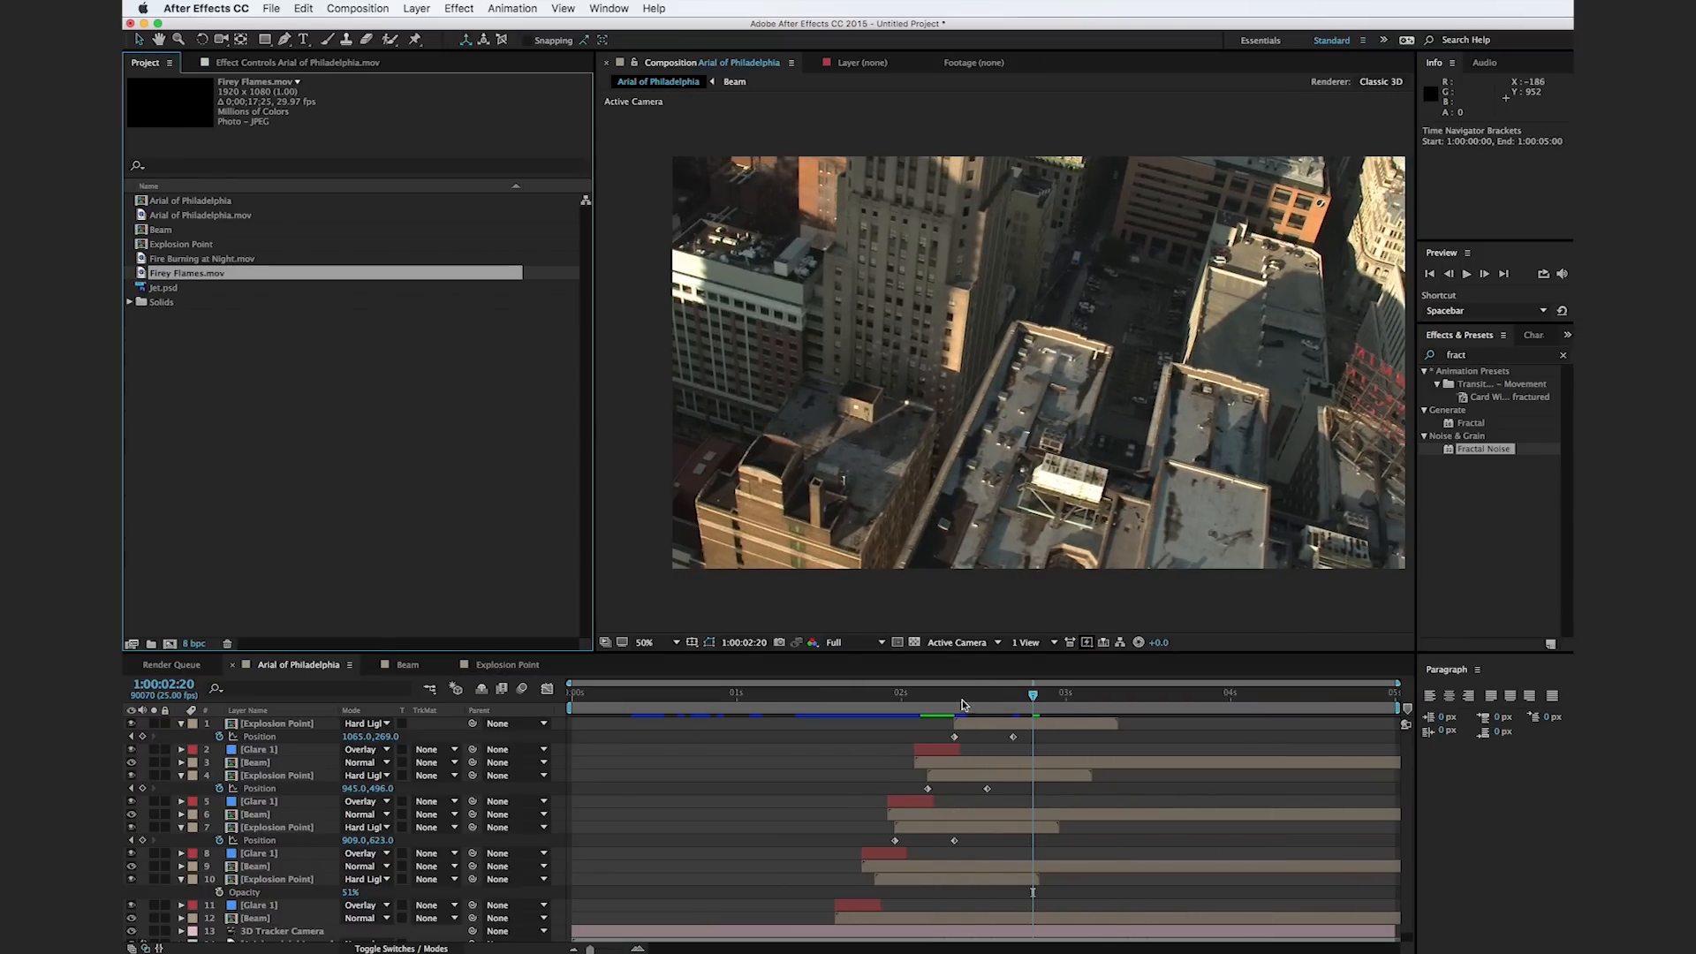
# Step: Show the 3D Camera Tracker points on the aerial footage and create a tracked solid on the street at the far laser hit
pyautogui.scroll(-1, 764, 825)
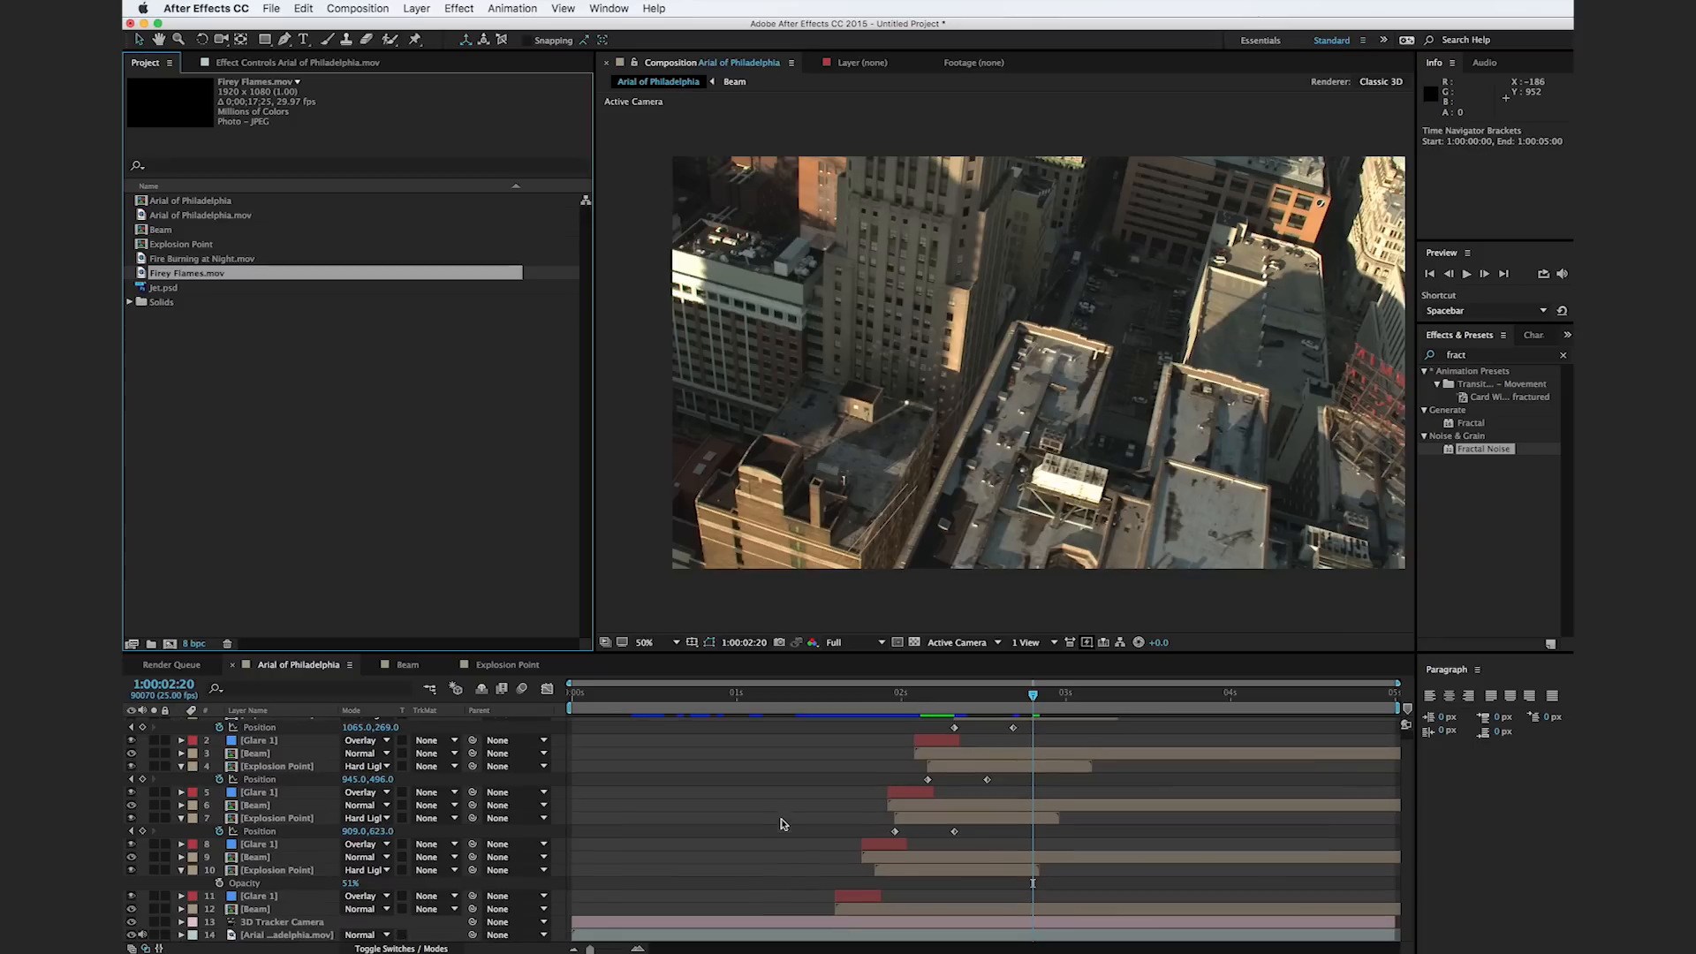
pyautogui.click(291, 935)
pyautogui.click(299, 63)
pyautogui.click(191, 94)
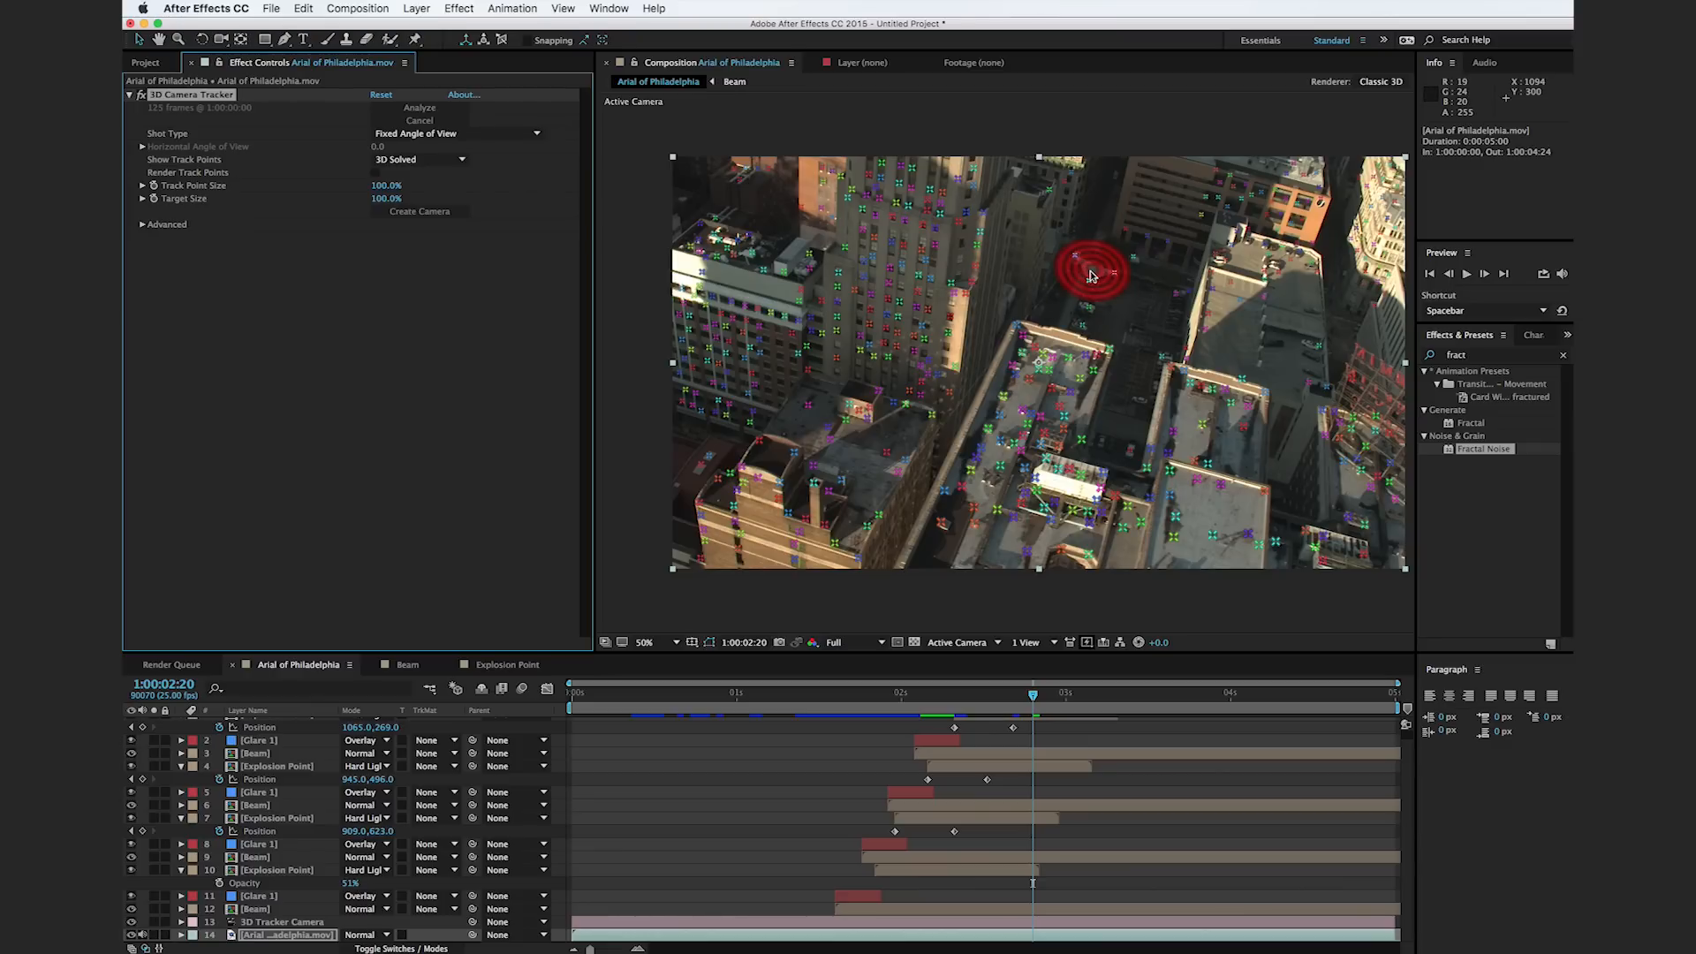
pyautogui.rightClick(1092, 276)
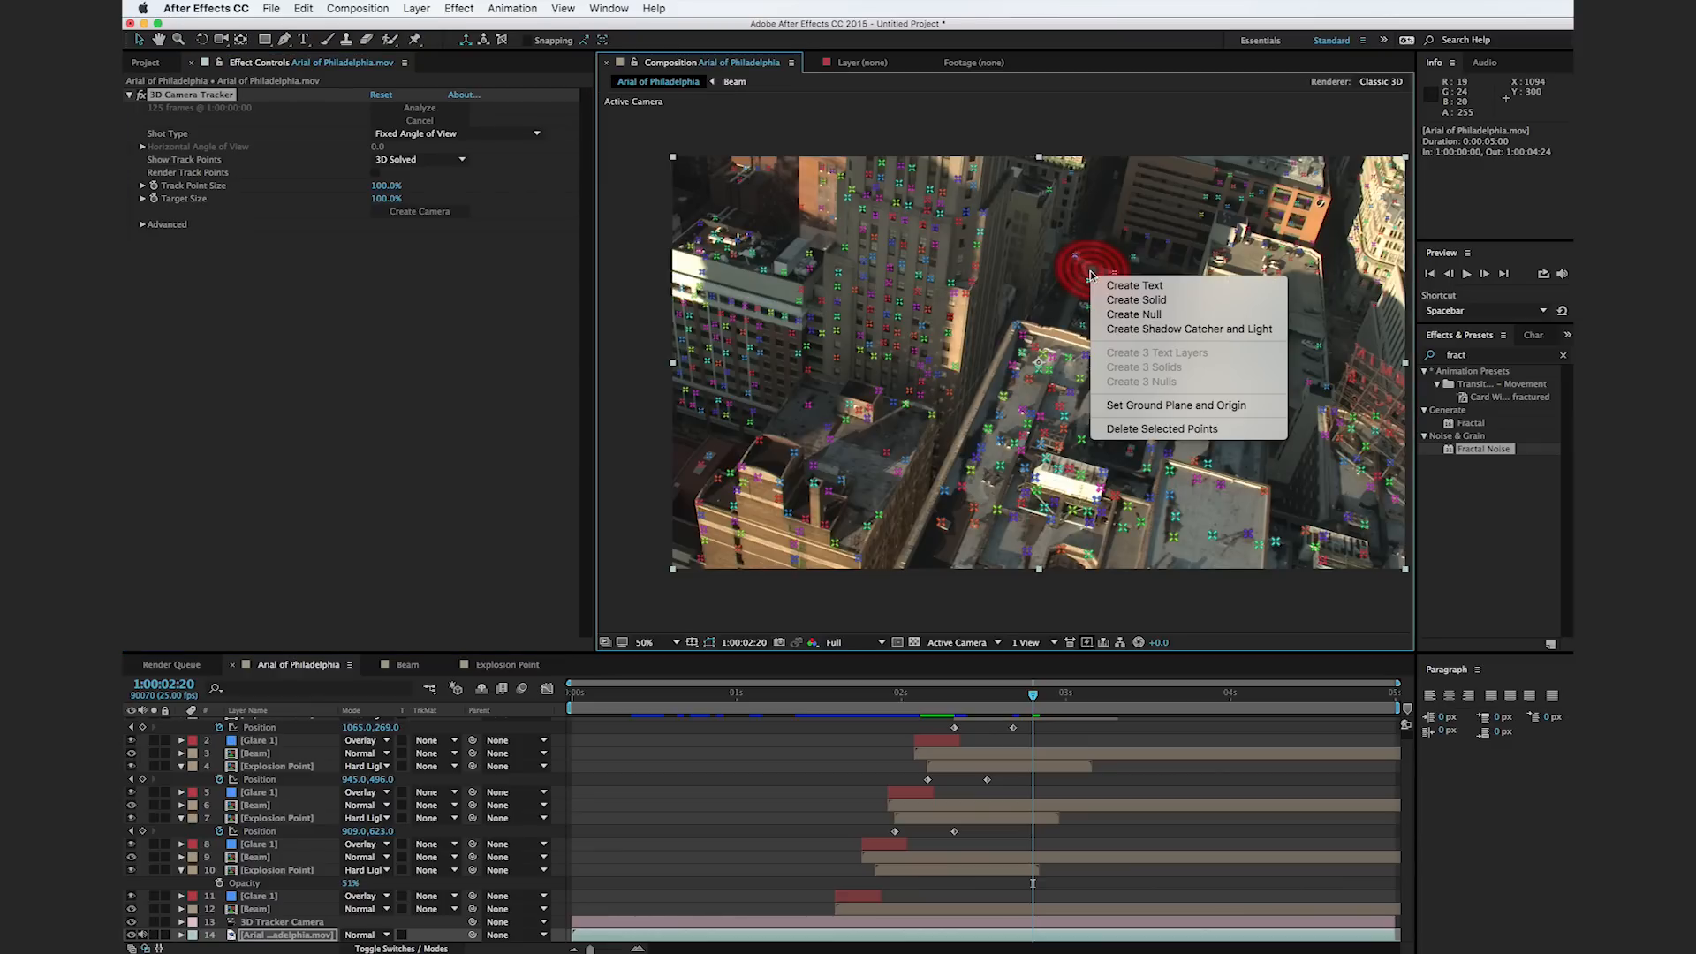
pyautogui.click(1128, 301)
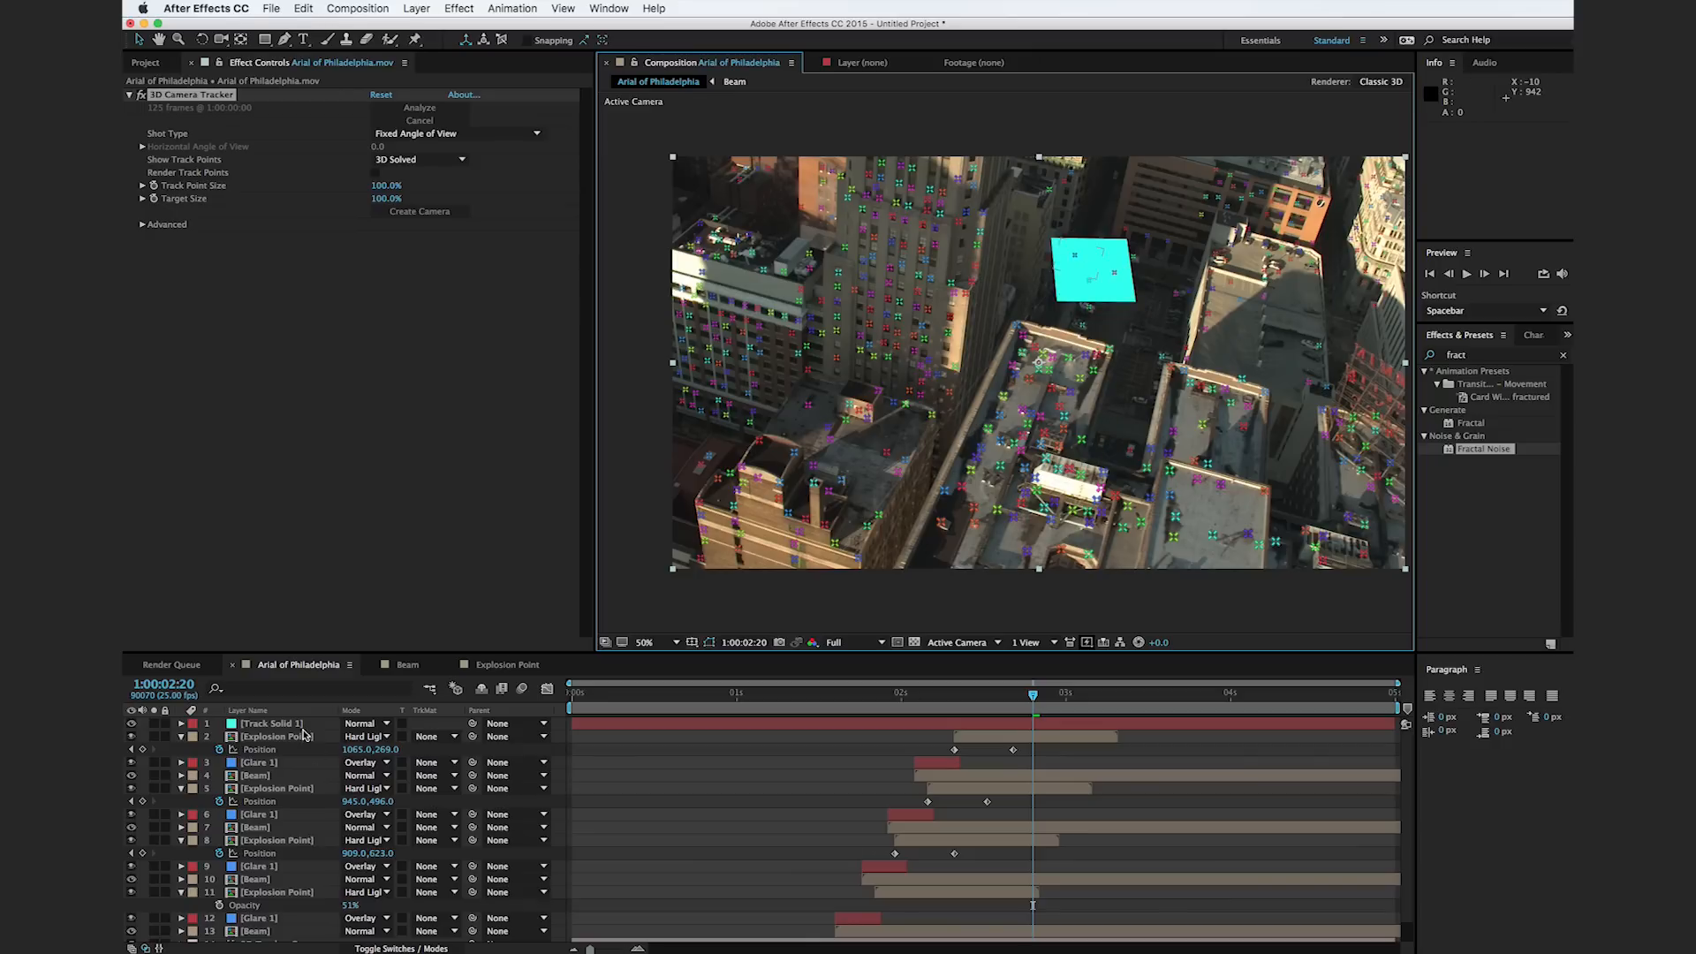
# Step: Replace the source of the Track Solid 1 layer with the Firey Flames.mov footage
pyautogui.click(273, 724)
pyautogui.click(144, 63)
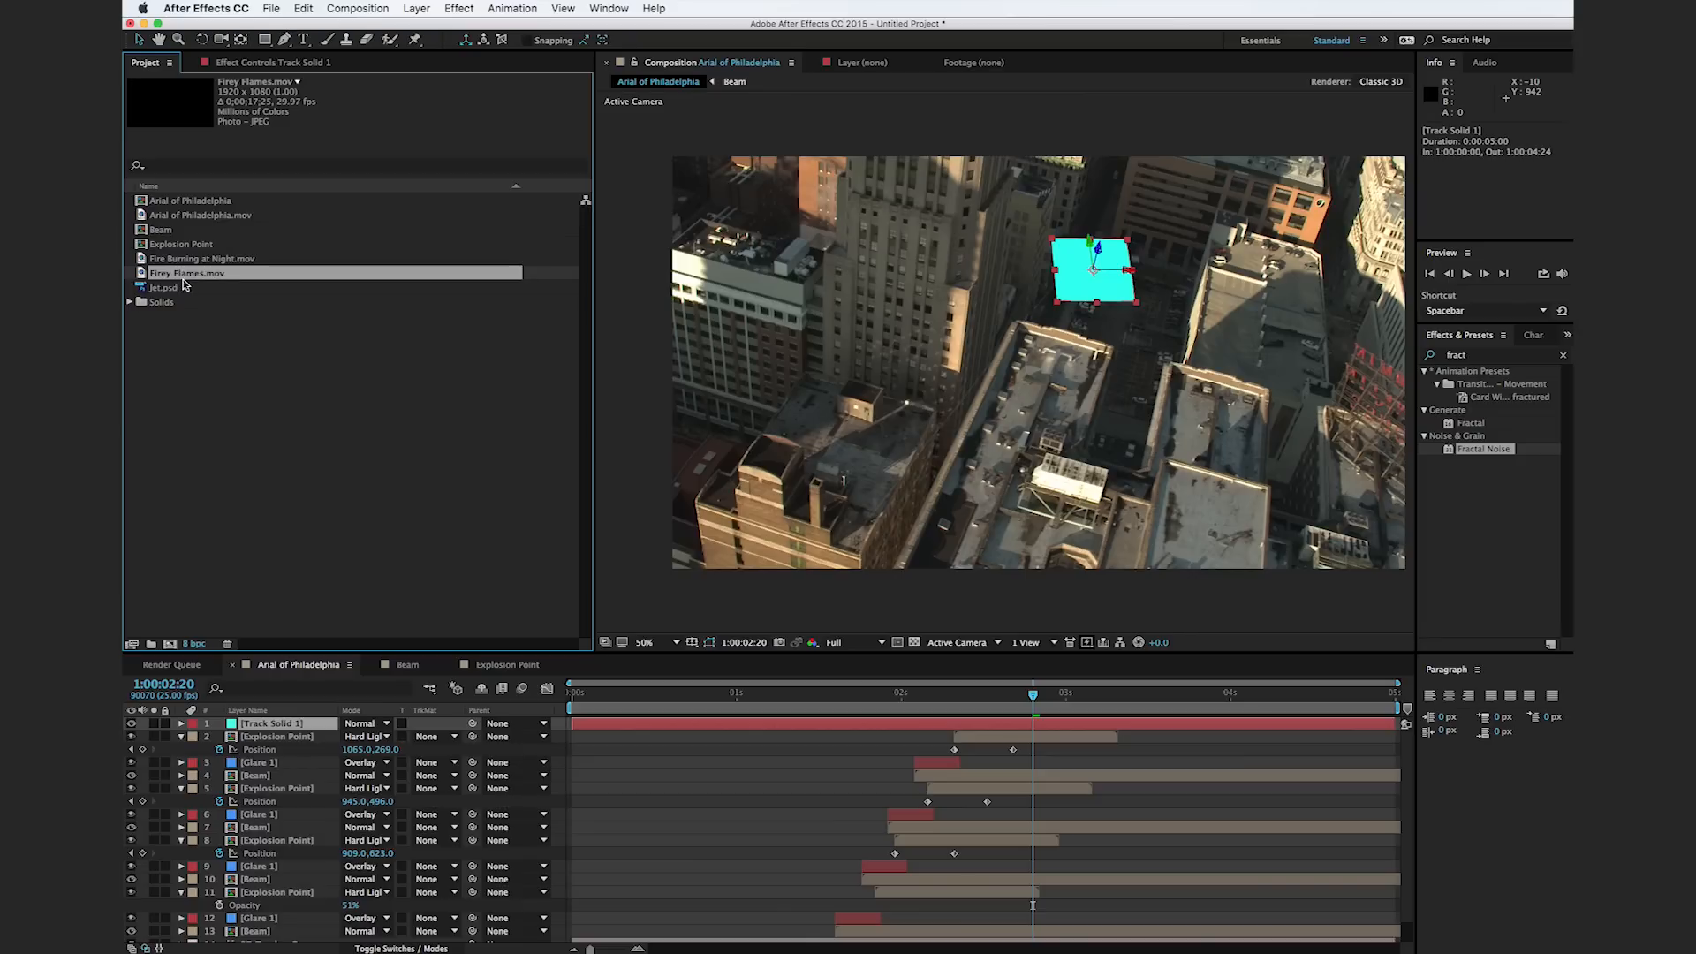
pyautogui.moveTo(174, 277); pyautogui.dragTo(320, 730)
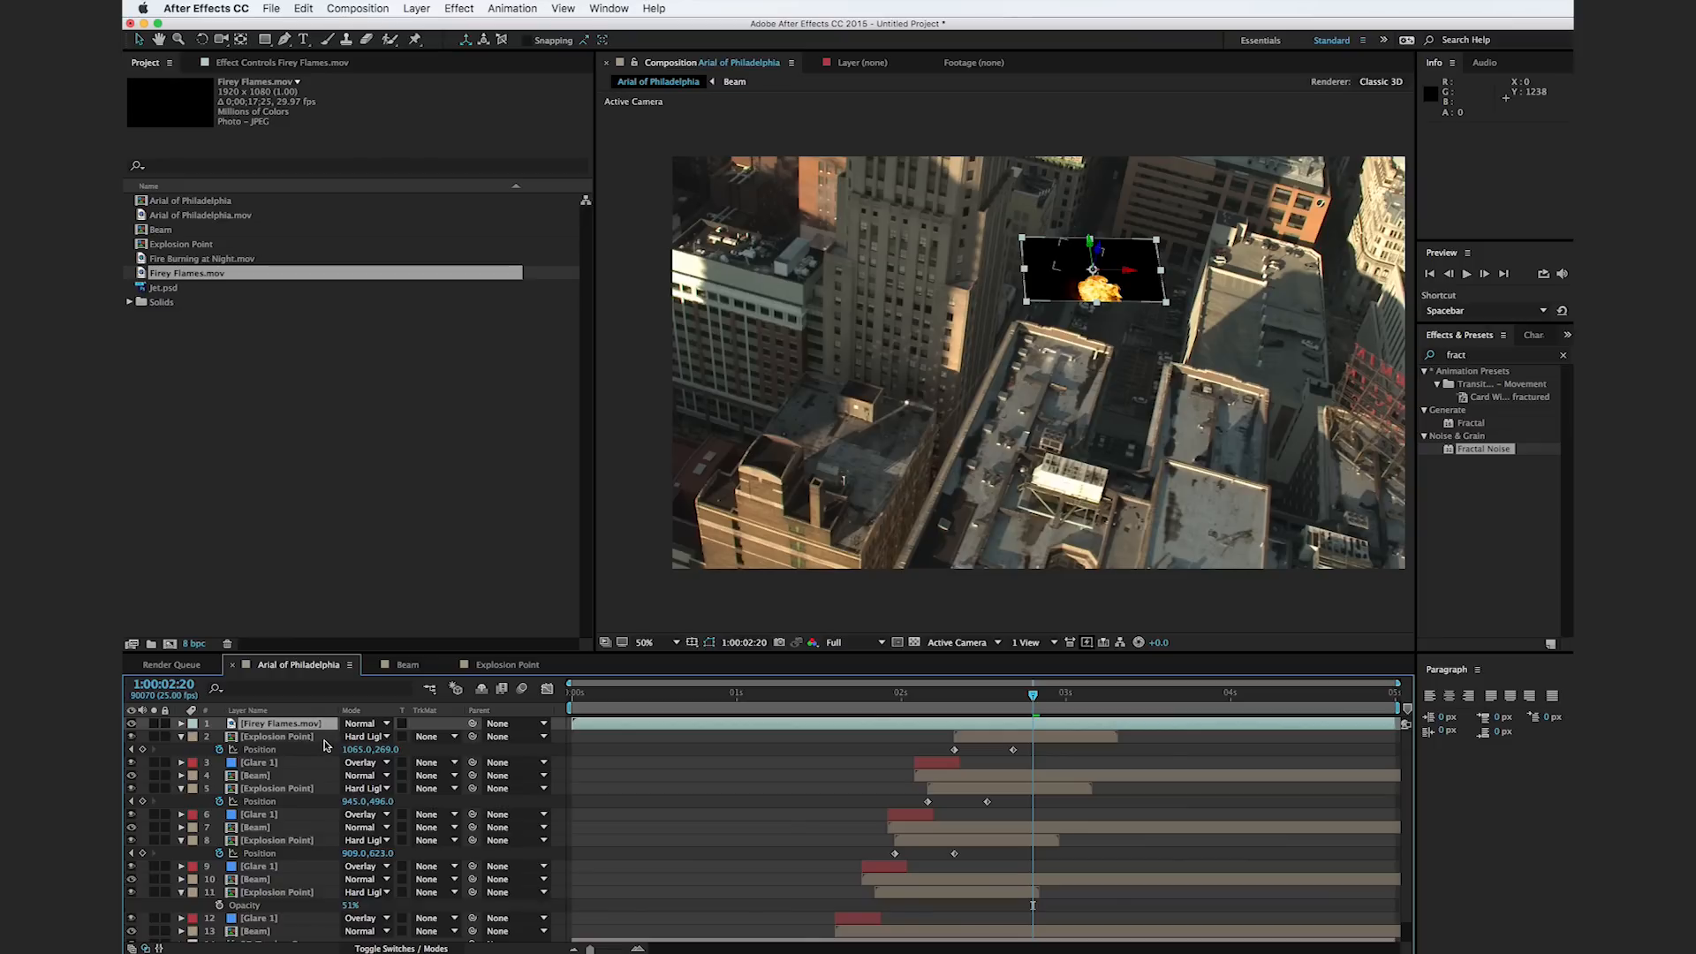
# Step: Time-stretch the Firey Flames layer with a stretch factor of 15, holding its in-point in place
pyautogui.moveTo(624, 705); pyautogui.dragTo(954, 702)
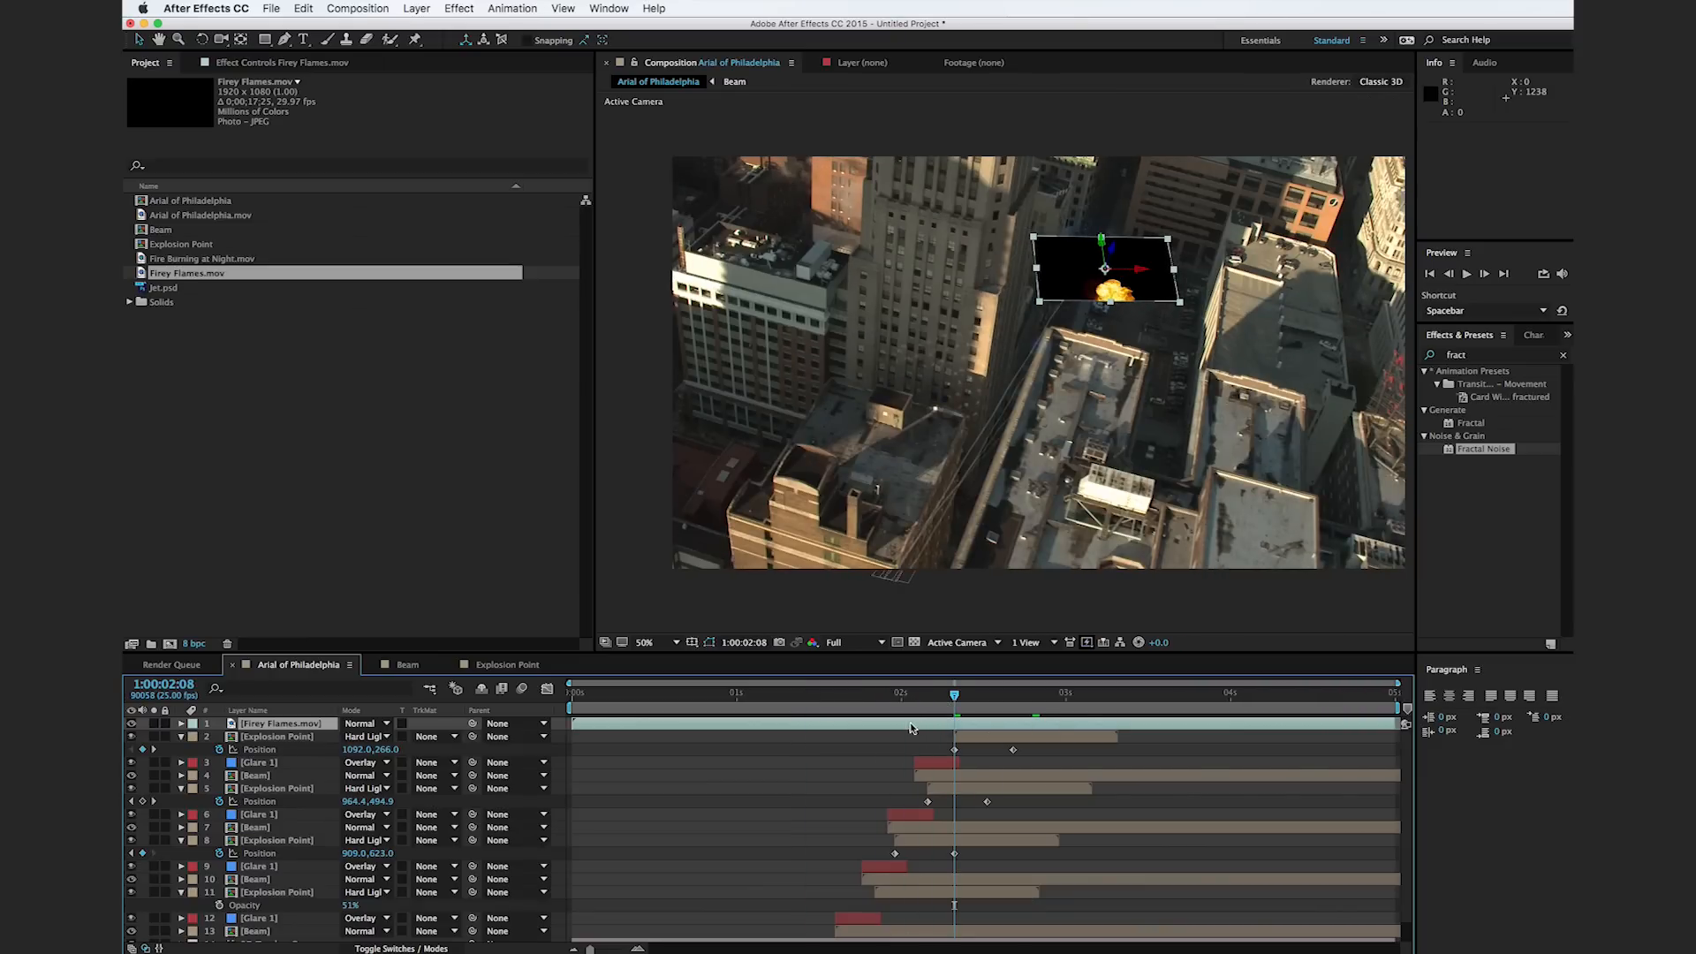
pyautogui.rightClick(912, 724)
pyautogui.moveTo(974, 717)
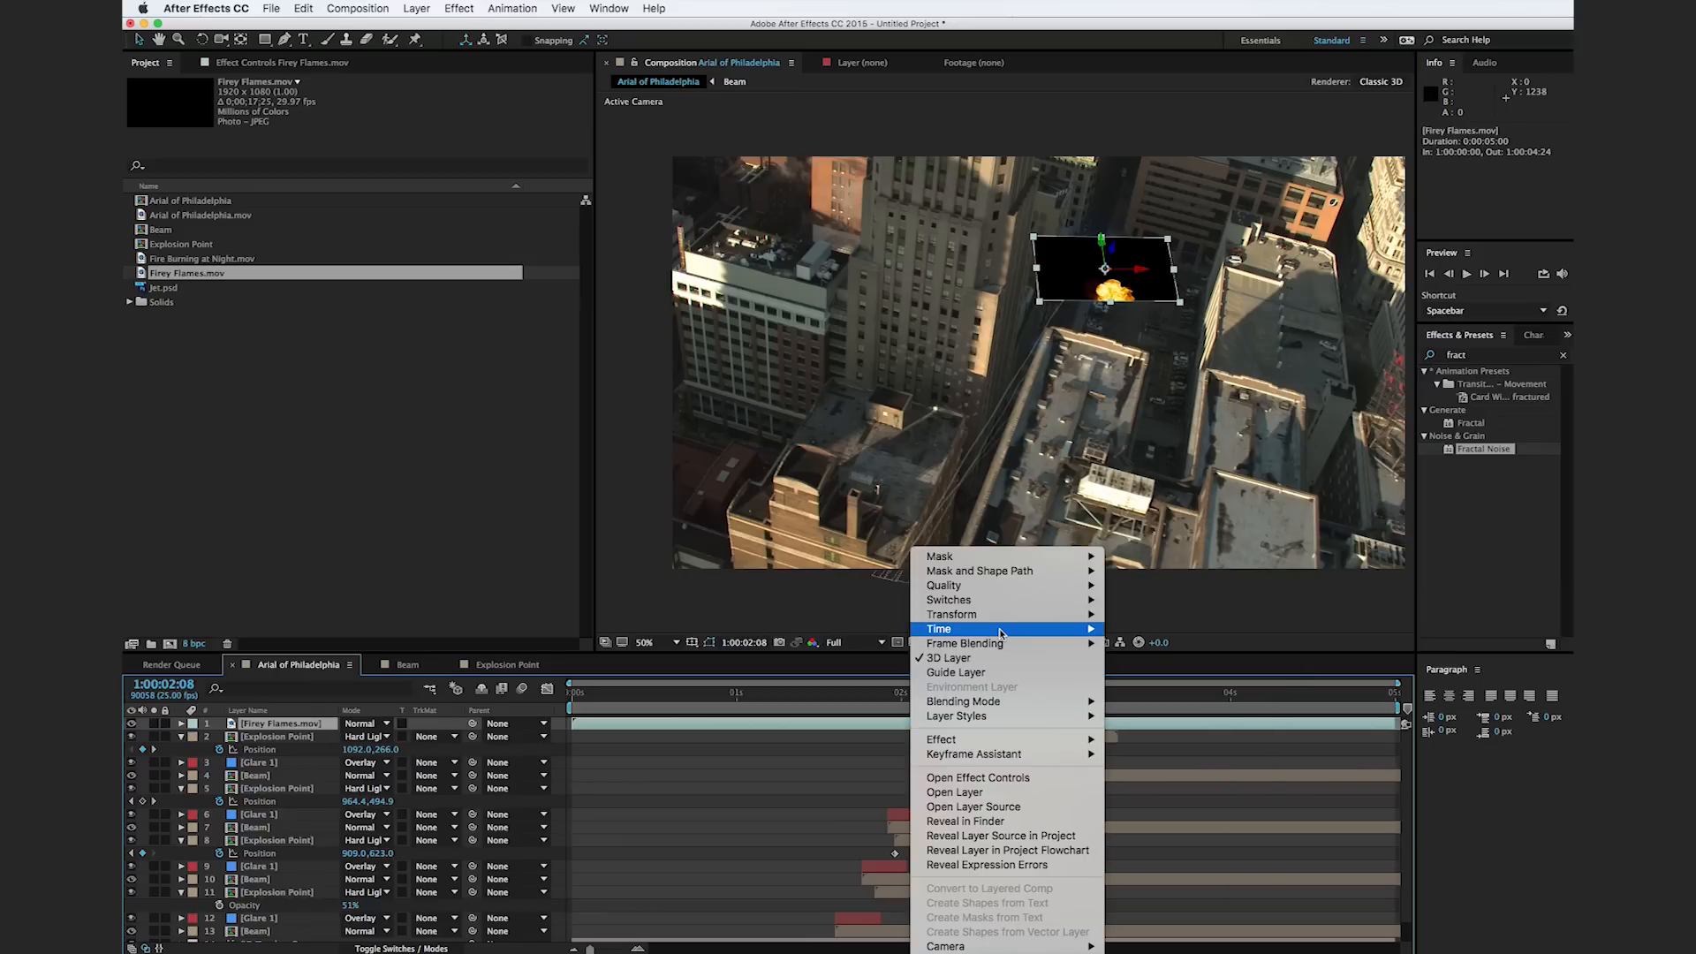
pyautogui.moveTo(1092, 629)
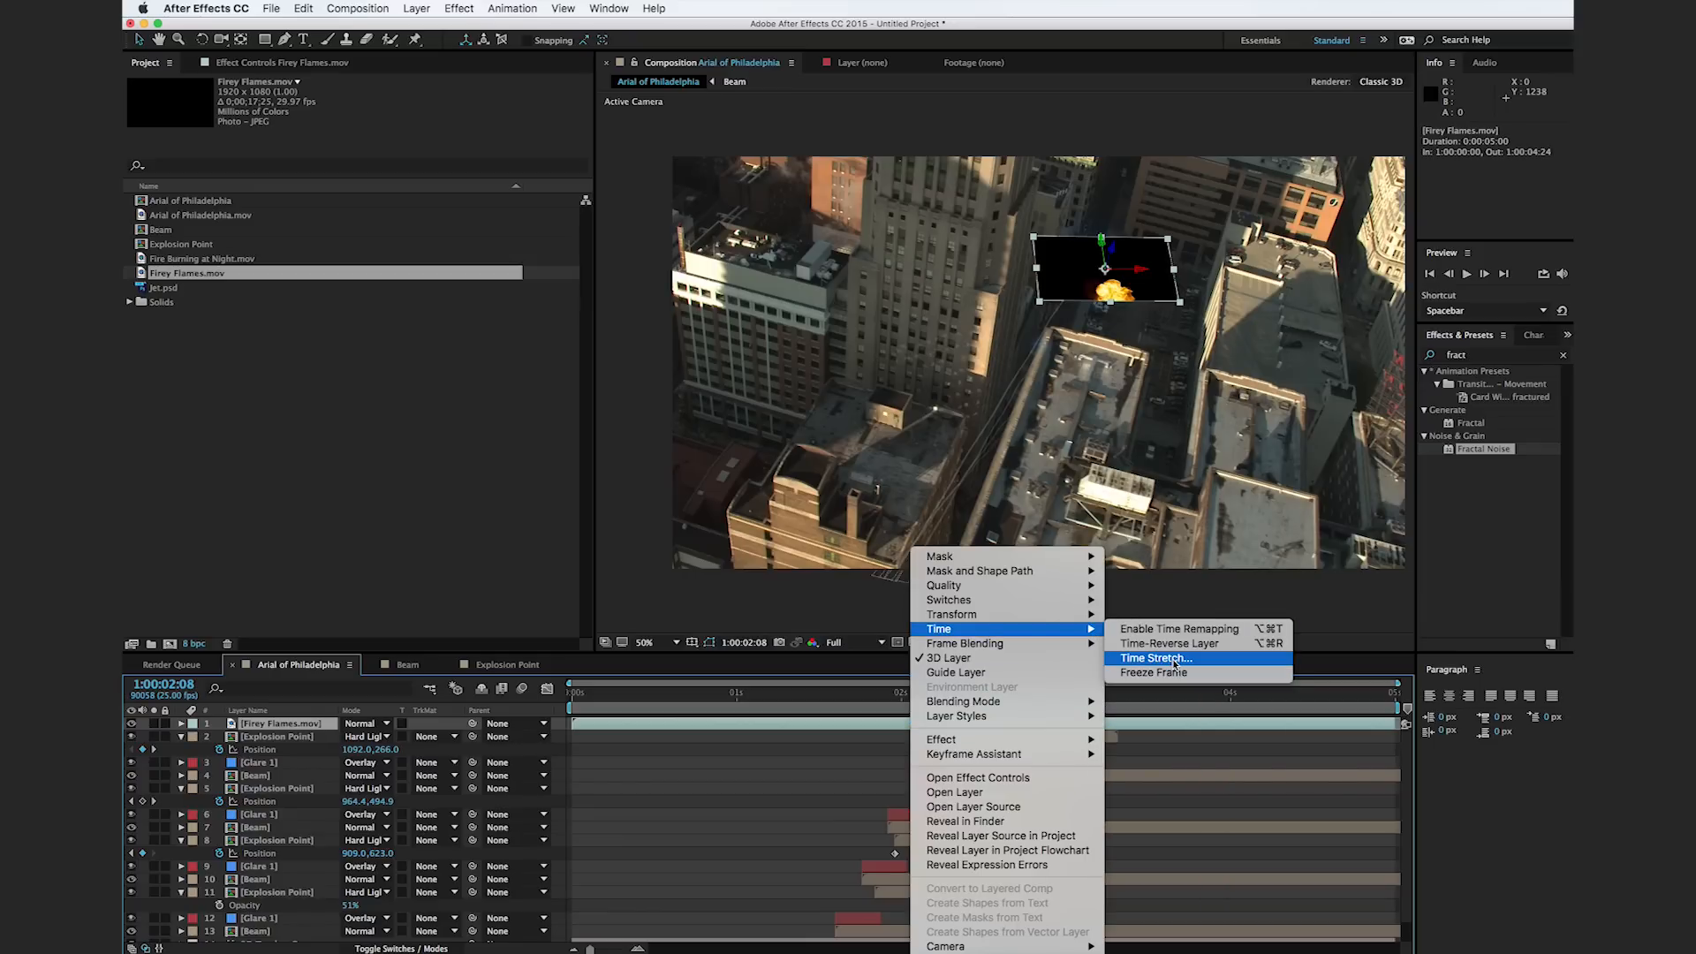
pyautogui.click(1139, 658)
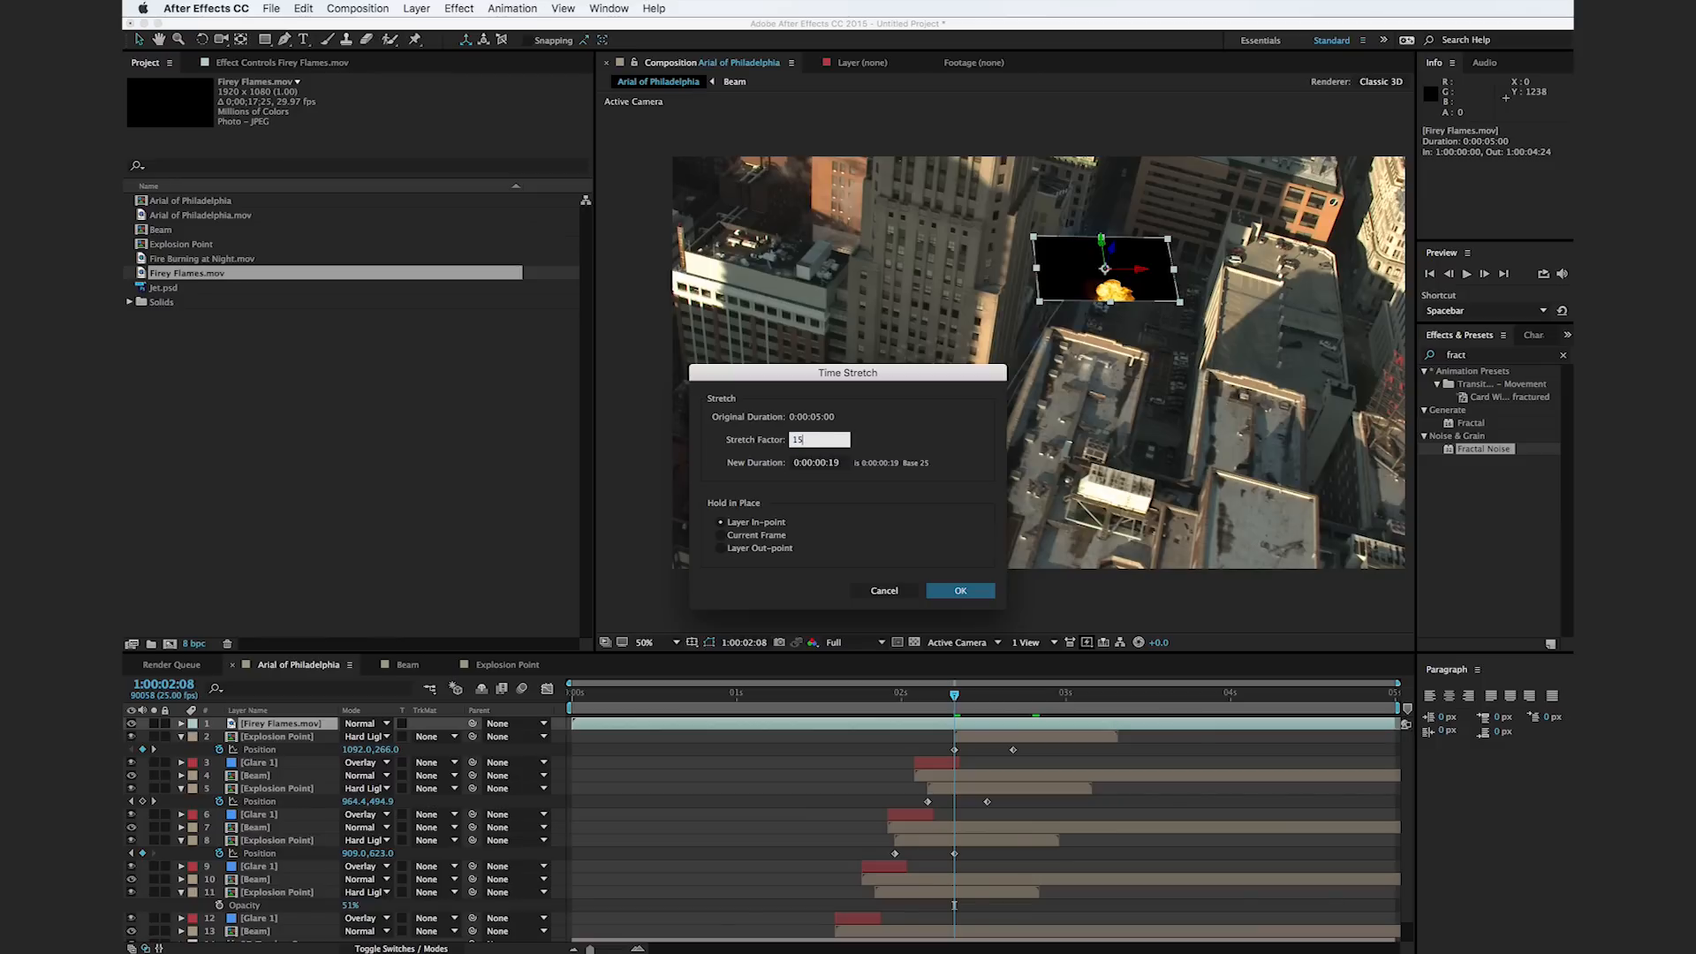
pyautogui.press('Return')
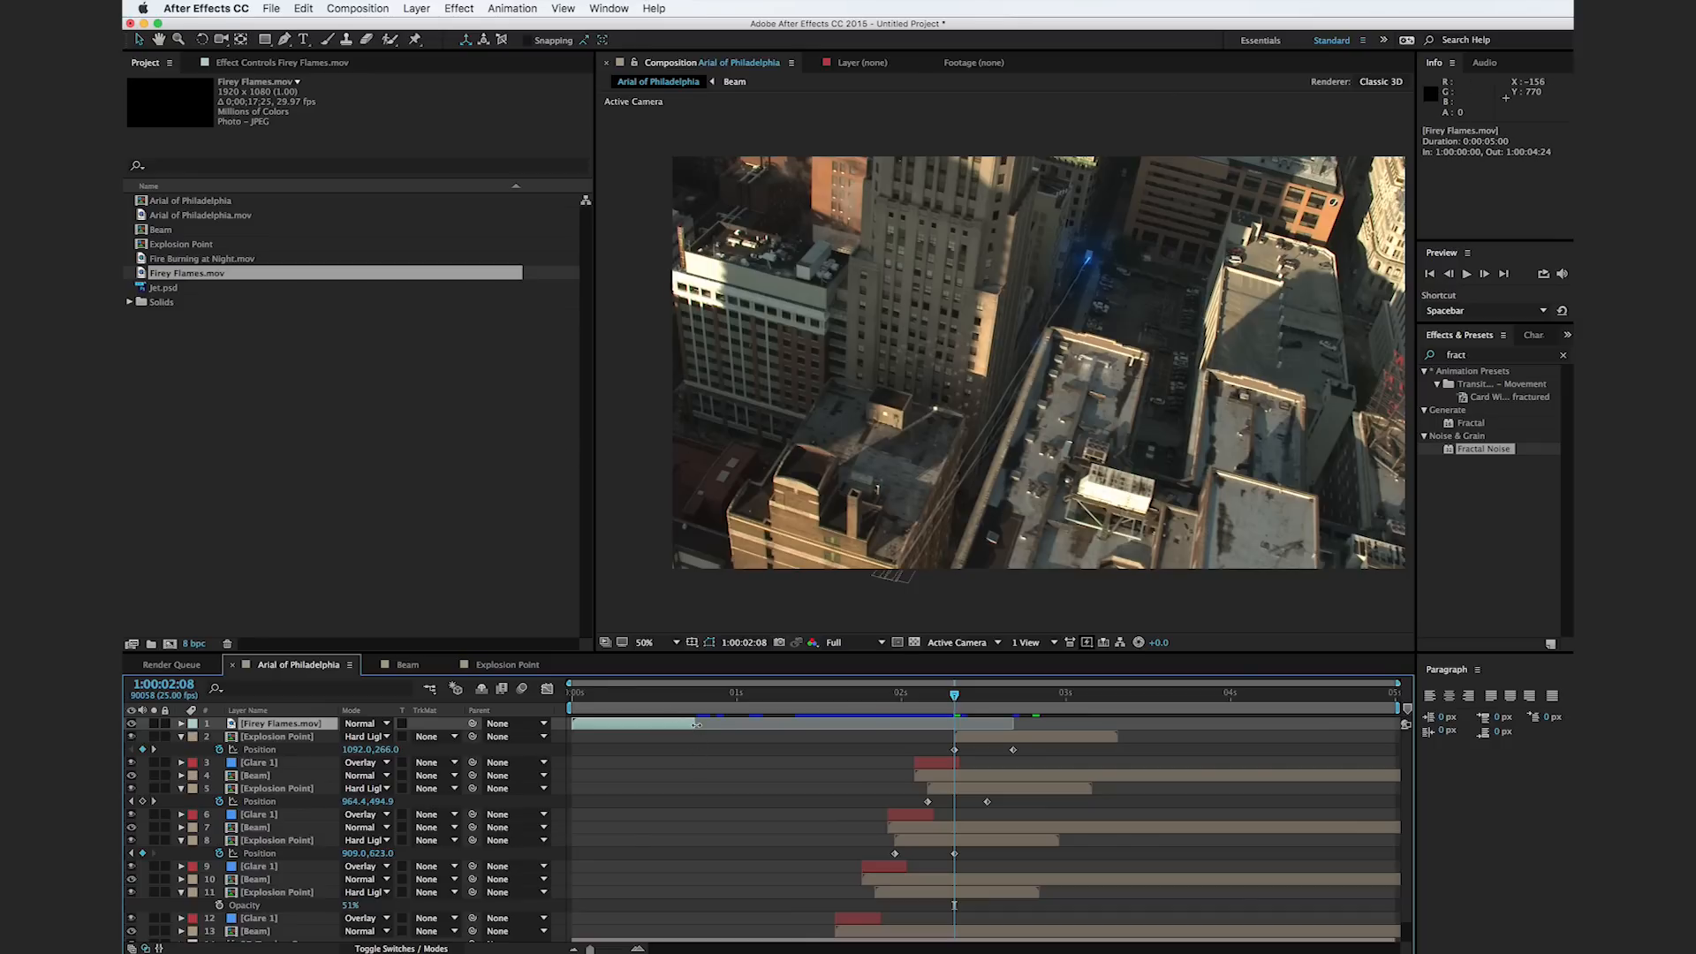
# Step: Extend the shortened Firey Flames clip, shift it to start at 1:00:02:08, and scrub to where the blast shows
pyautogui.moveTo(783, 726); pyautogui.dragTo(1160, 726)
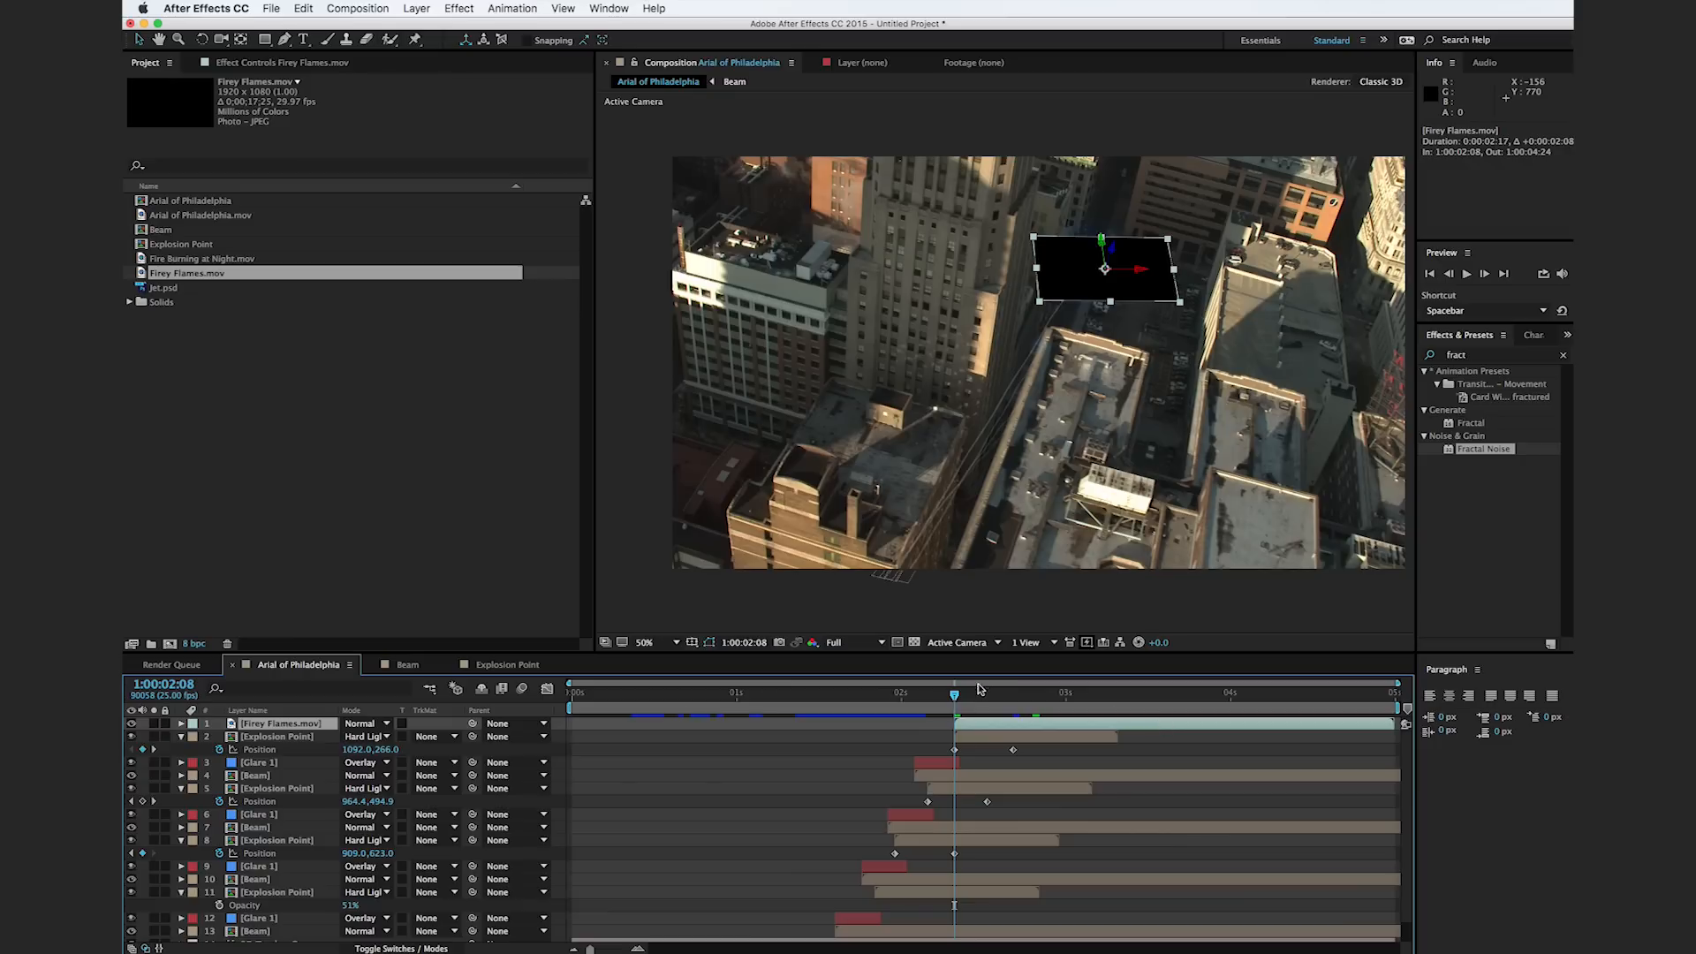
pyautogui.moveTo(952, 697); pyautogui.dragTo(1167, 726)
pyautogui.moveTo(936, 698); pyautogui.dragTo(954, 698)
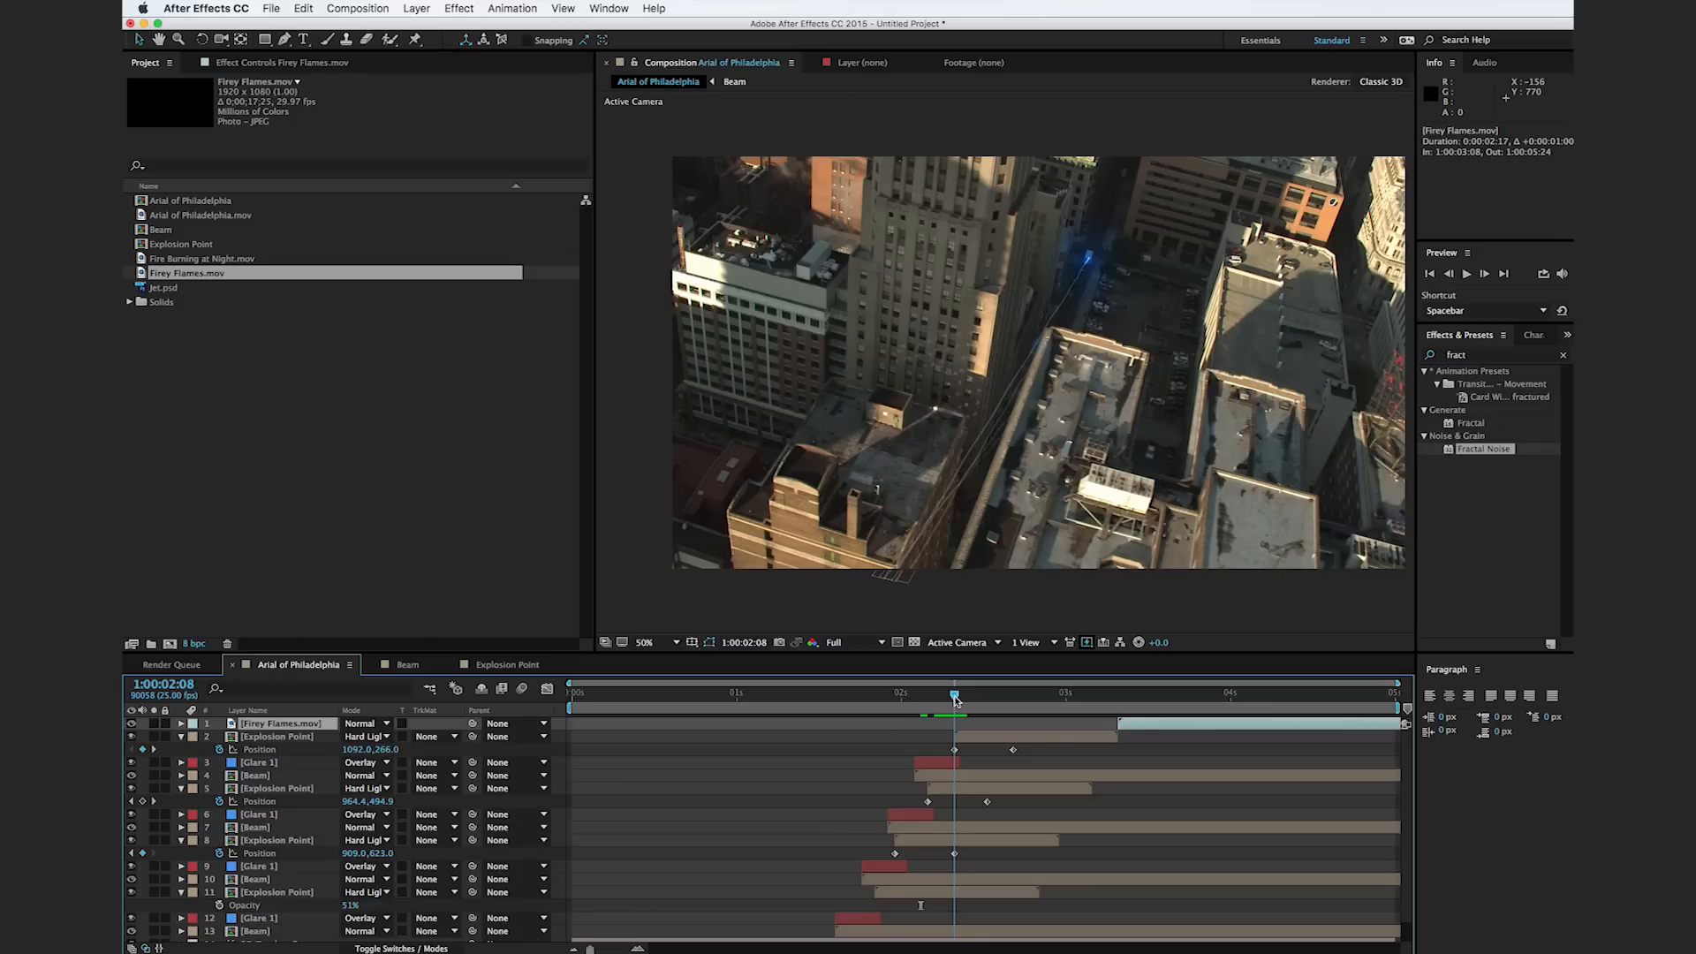
pyautogui.moveTo(1139, 733); pyautogui.dragTo(1072, 702)
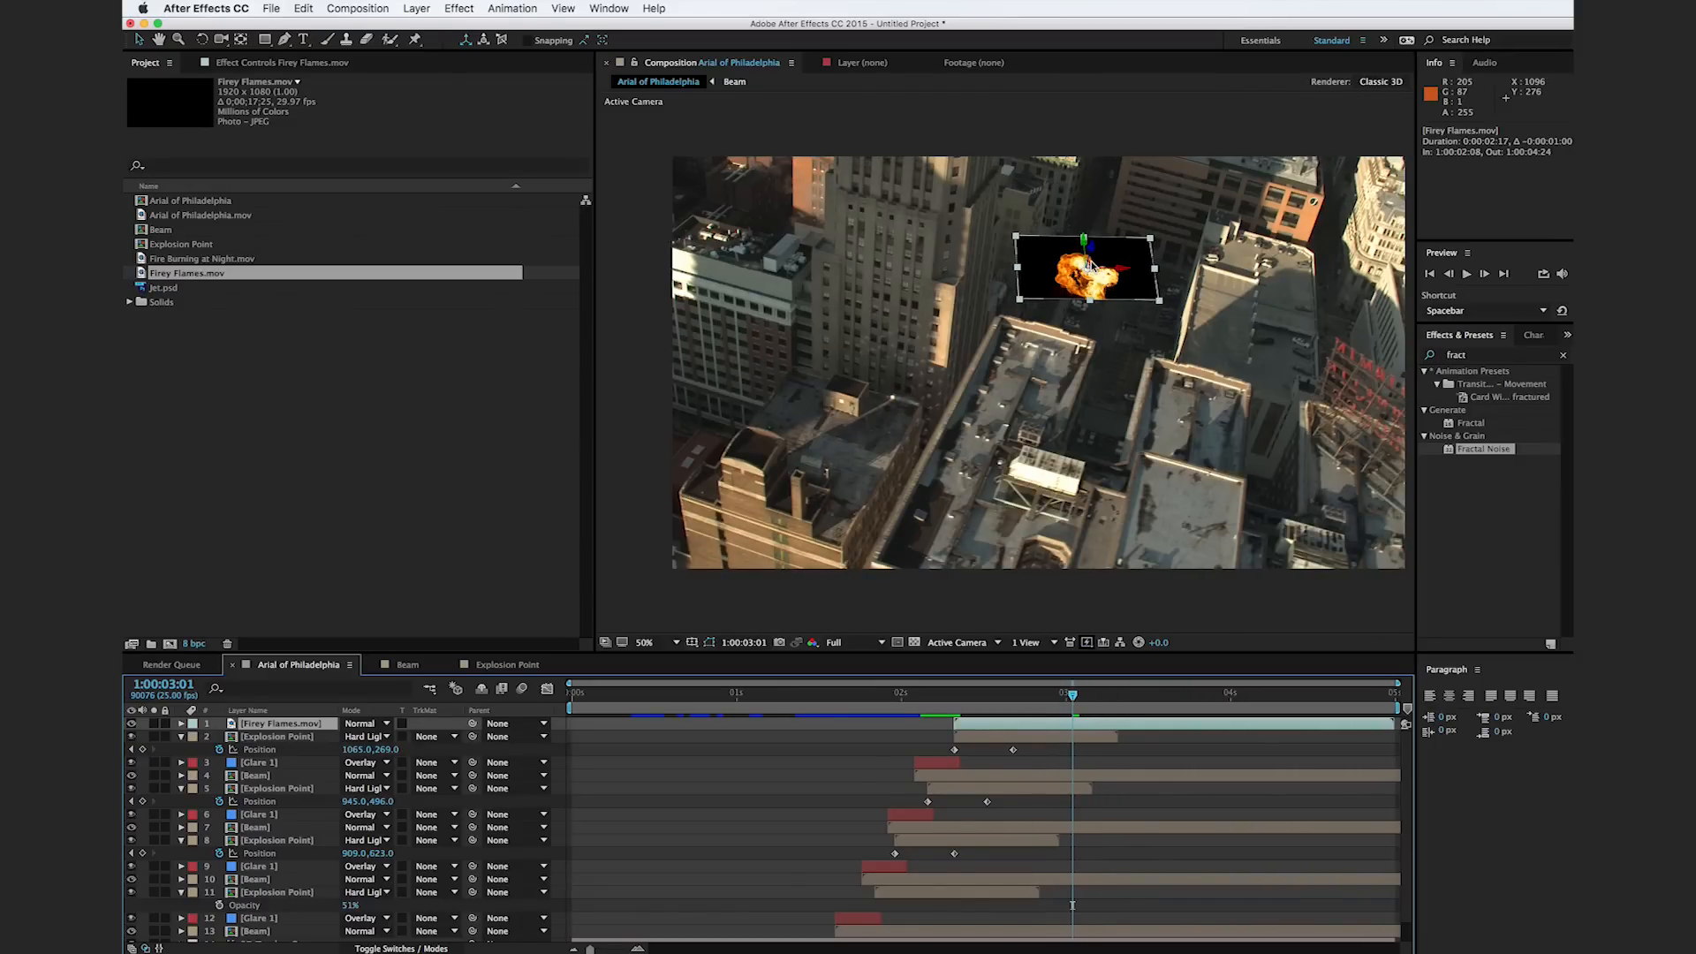
# Step: Rotate the Firey Flames layer in 3D to an orientation of about 18.9°, 17.5°, 5.6° so the blast stands upright
pyautogui.press('w')
pyautogui.moveTo(1118, 268); pyautogui.dragTo(1085, 260)
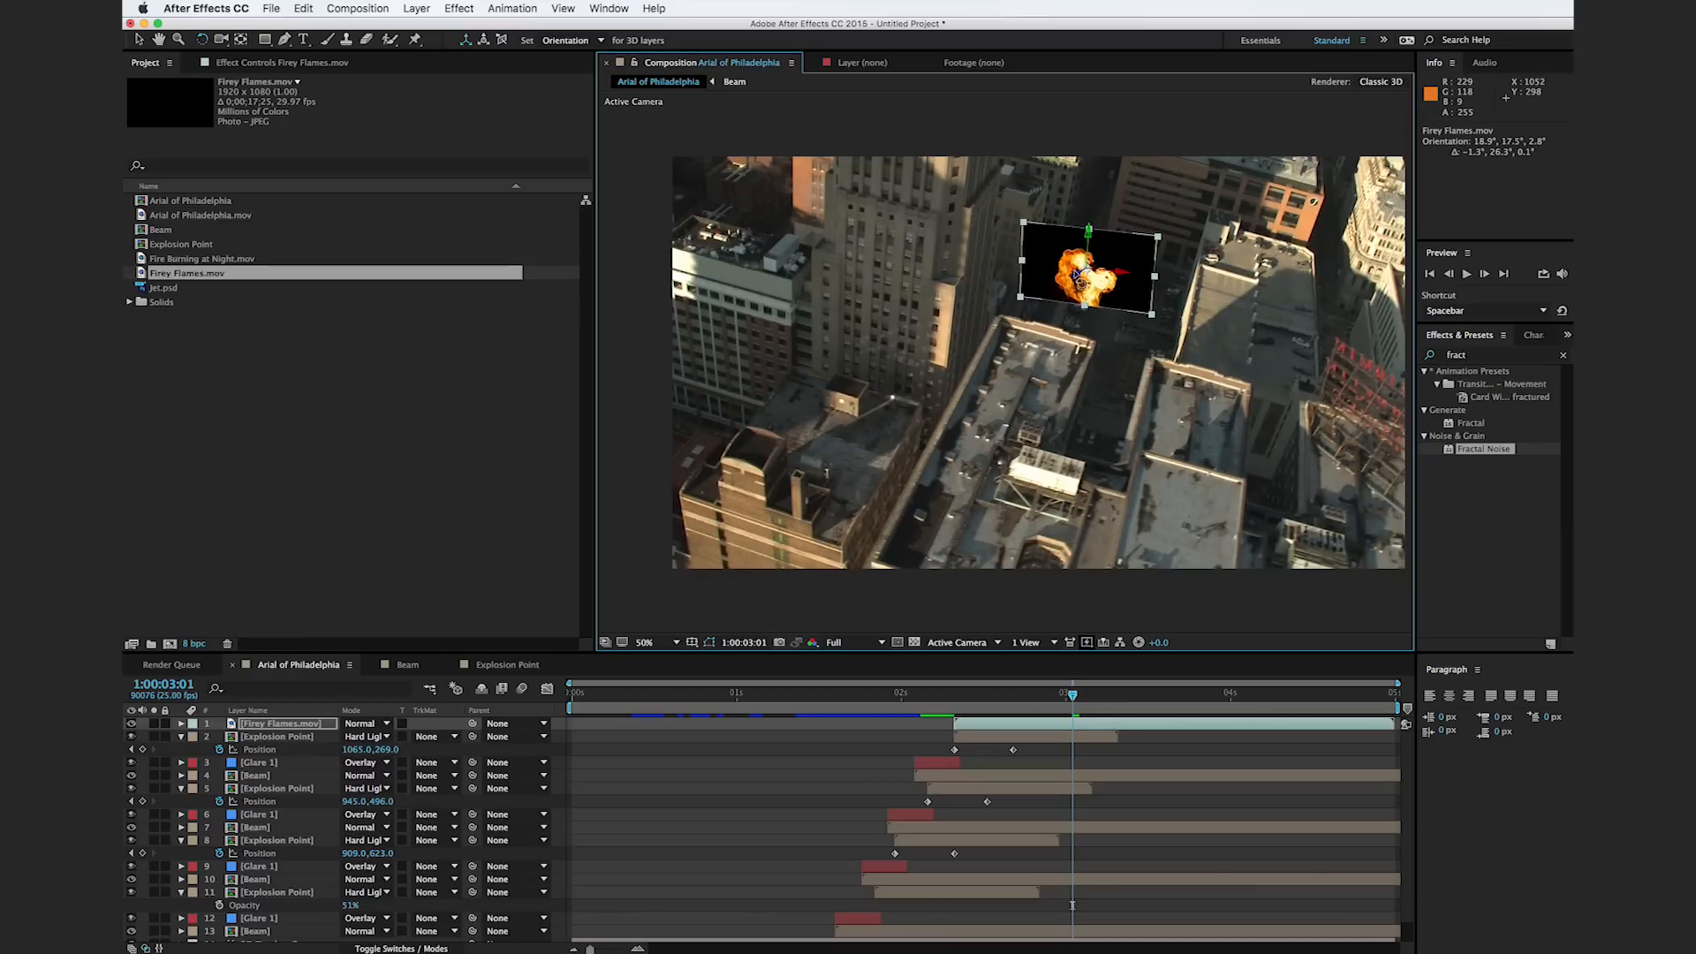
pyautogui.moveTo(1076, 276); pyautogui.dragTo(1078, 278)
# Step: Scale the Firey Flames layer to 31% and move it to about 1753, -1124, 10274 over the far street
pyautogui.press('s')
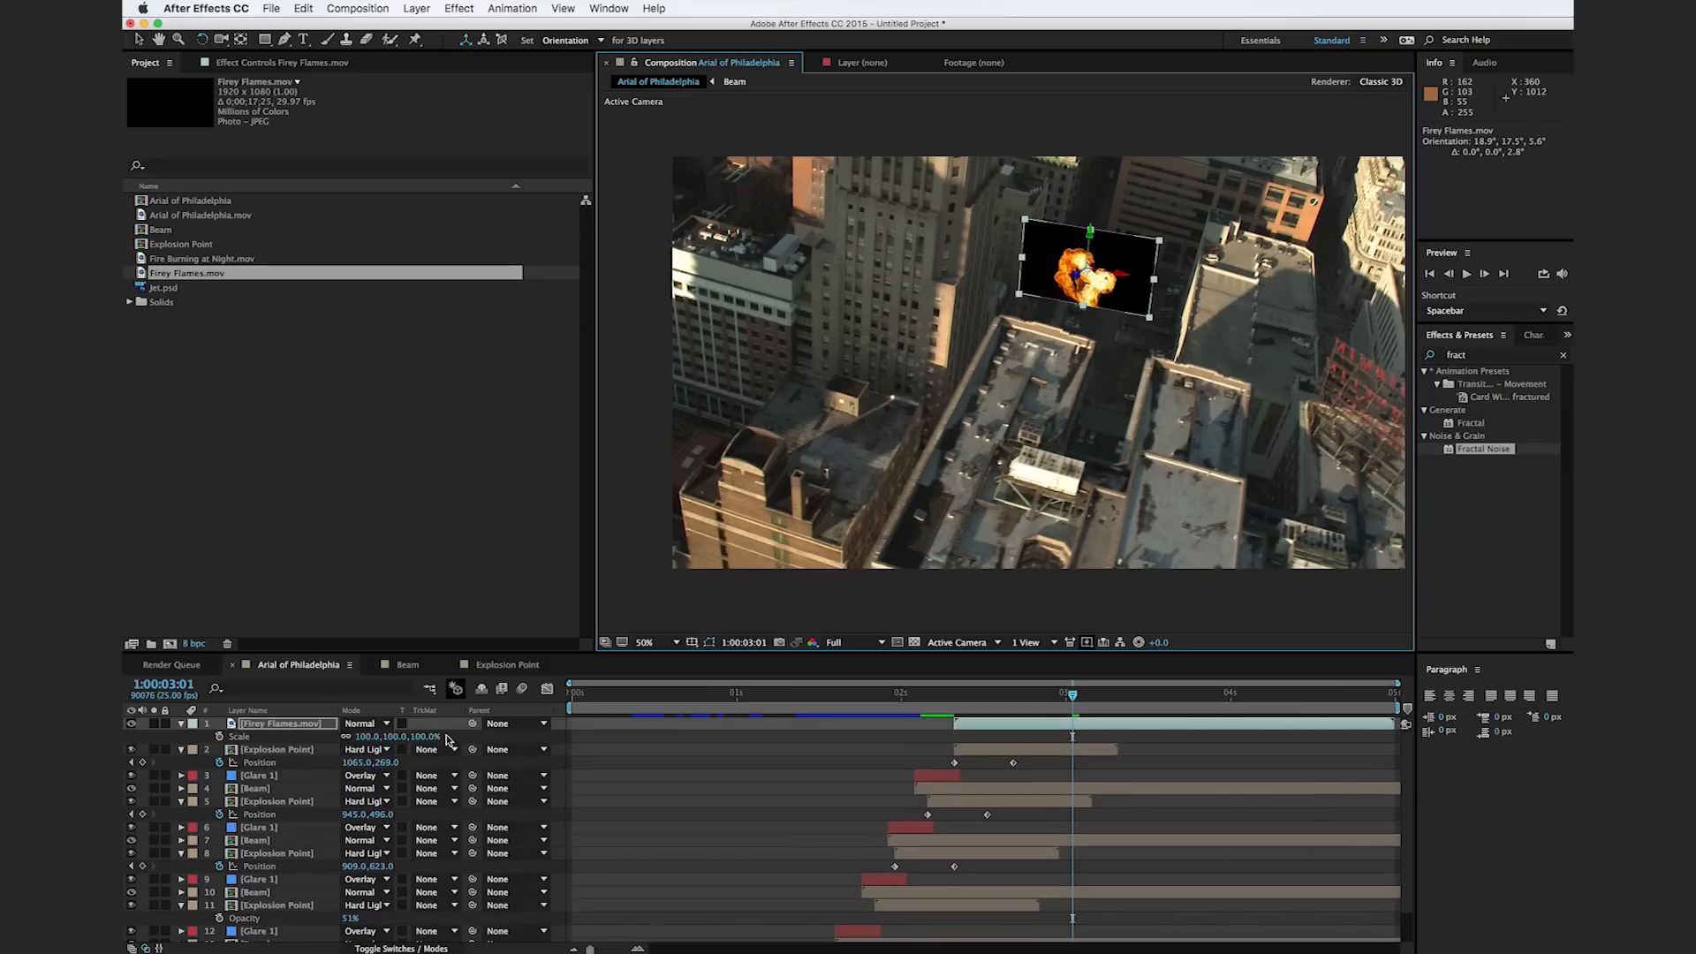
pyautogui.moveTo(431, 738); pyautogui.dragTo(386, 749)
pyautogui.moveTo(1074, 253)
pyautogui.mouseDown()
pyautogui.moveTo(1065, 201)
pyautogui.moveTo(1058, 228)
pyautogui.mouseUp()
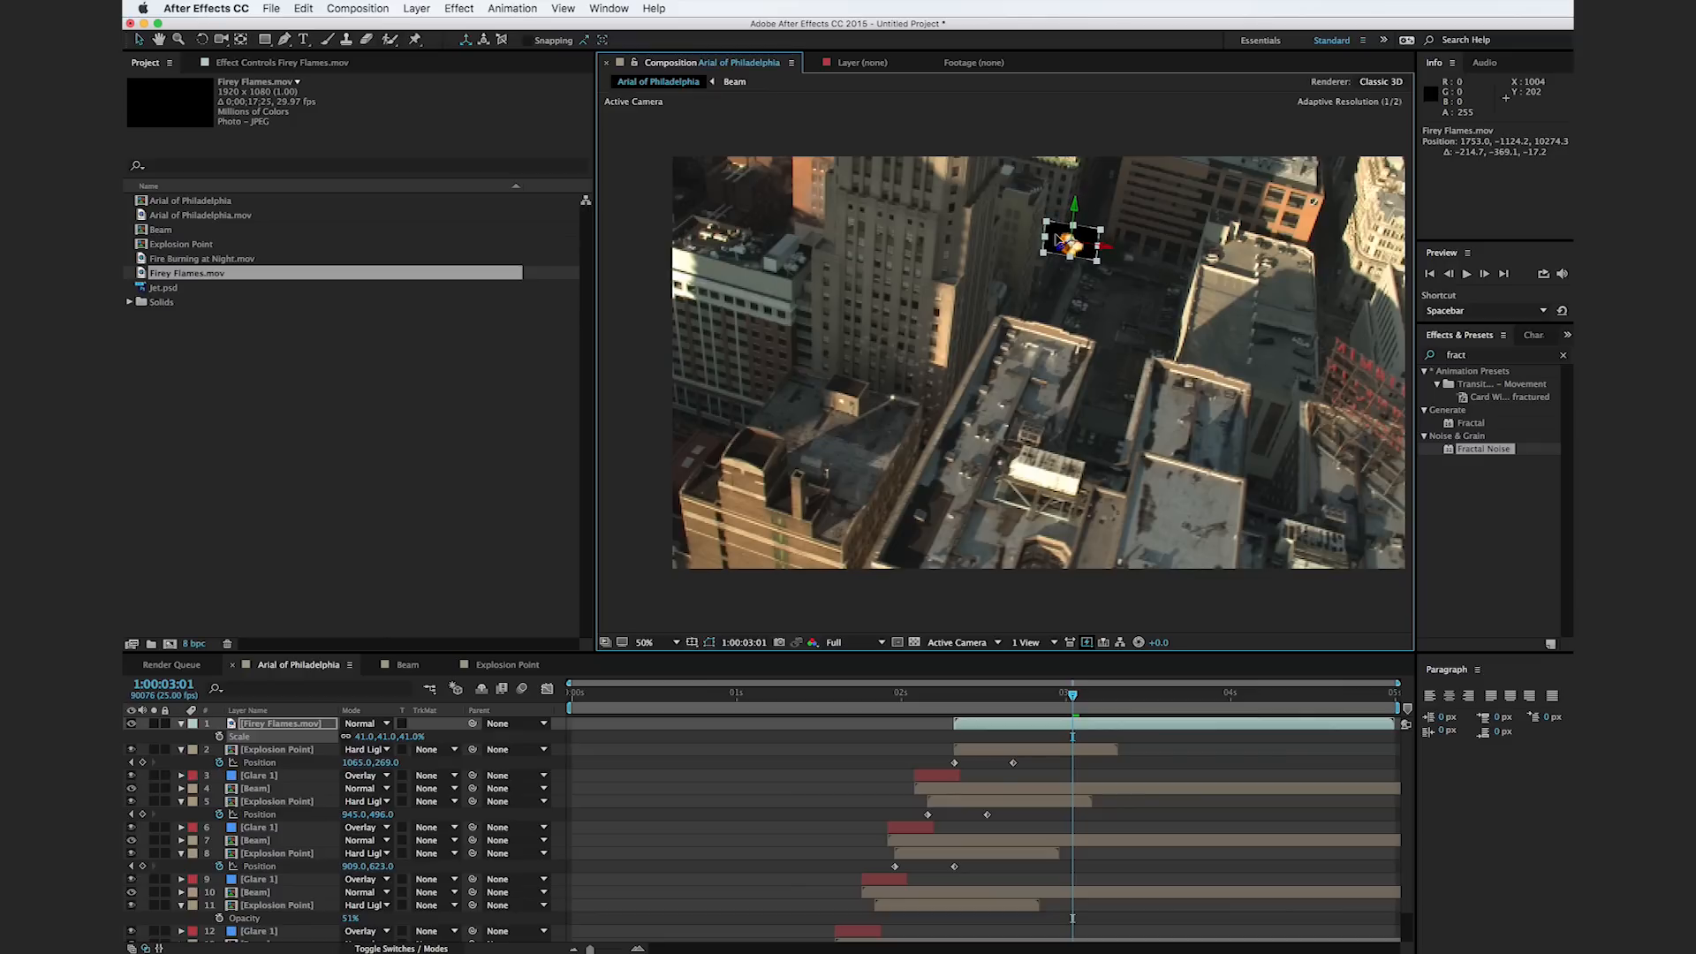
pyautogui.moveTo(404, 741); pyautogui.dragTo(375, 738)
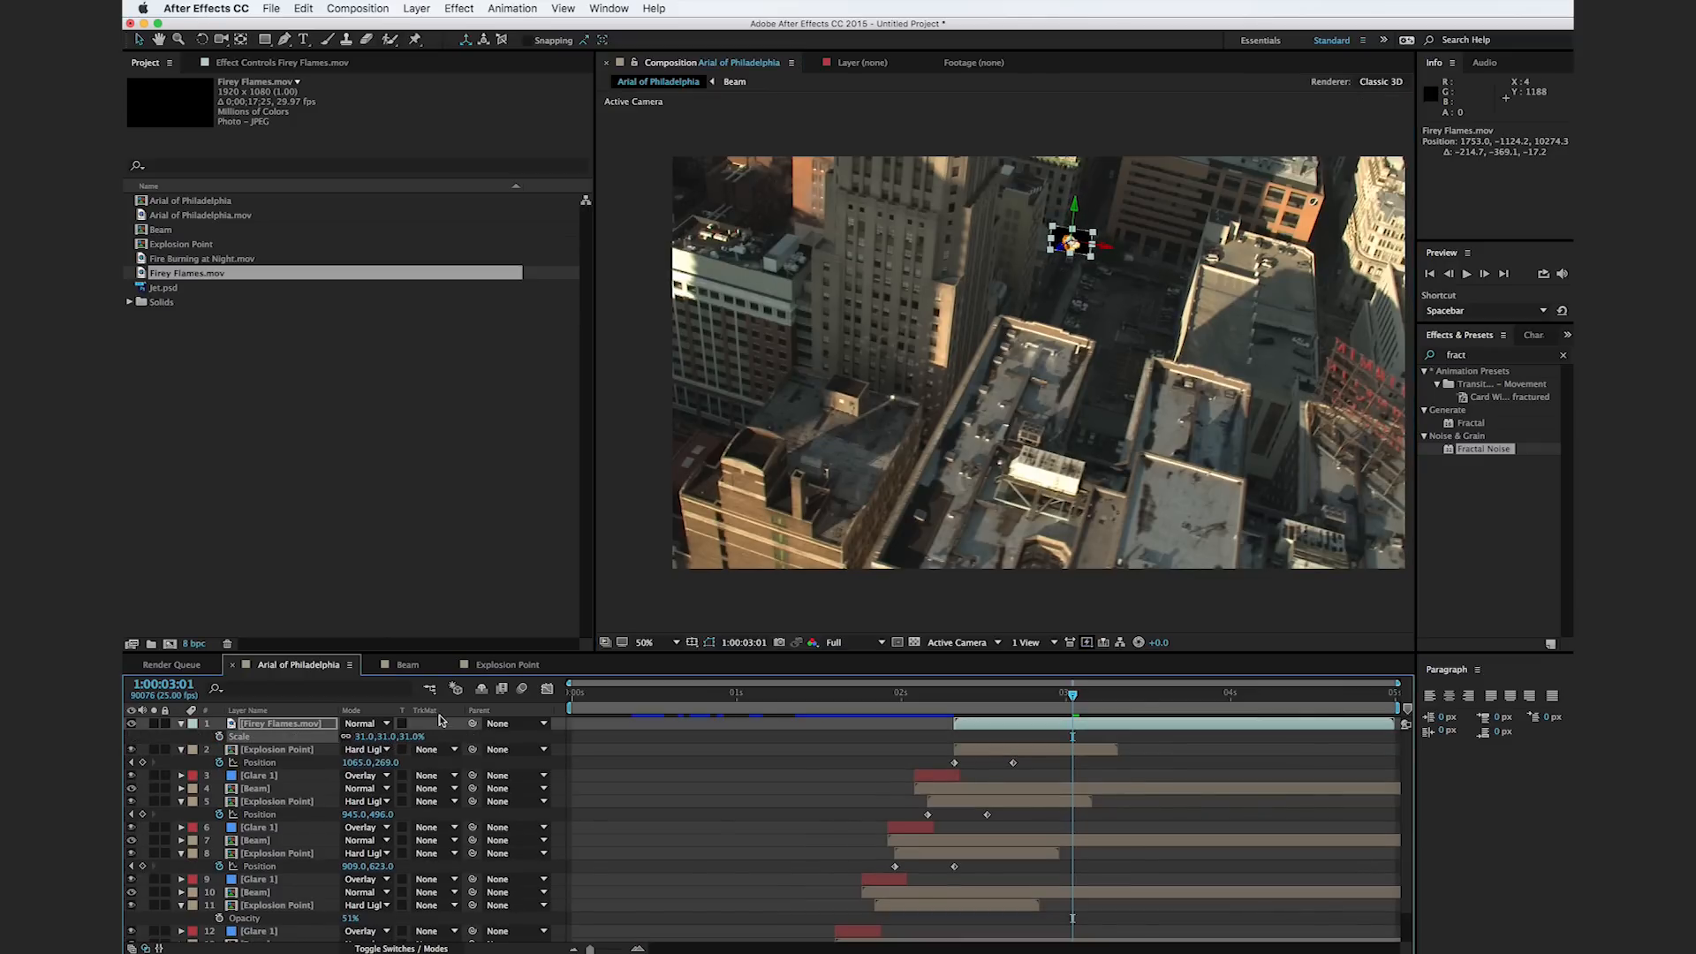
# Step: Set the Firey Flames layer's blending mode to Add and deselect it
pyautogui.click(370, 725)
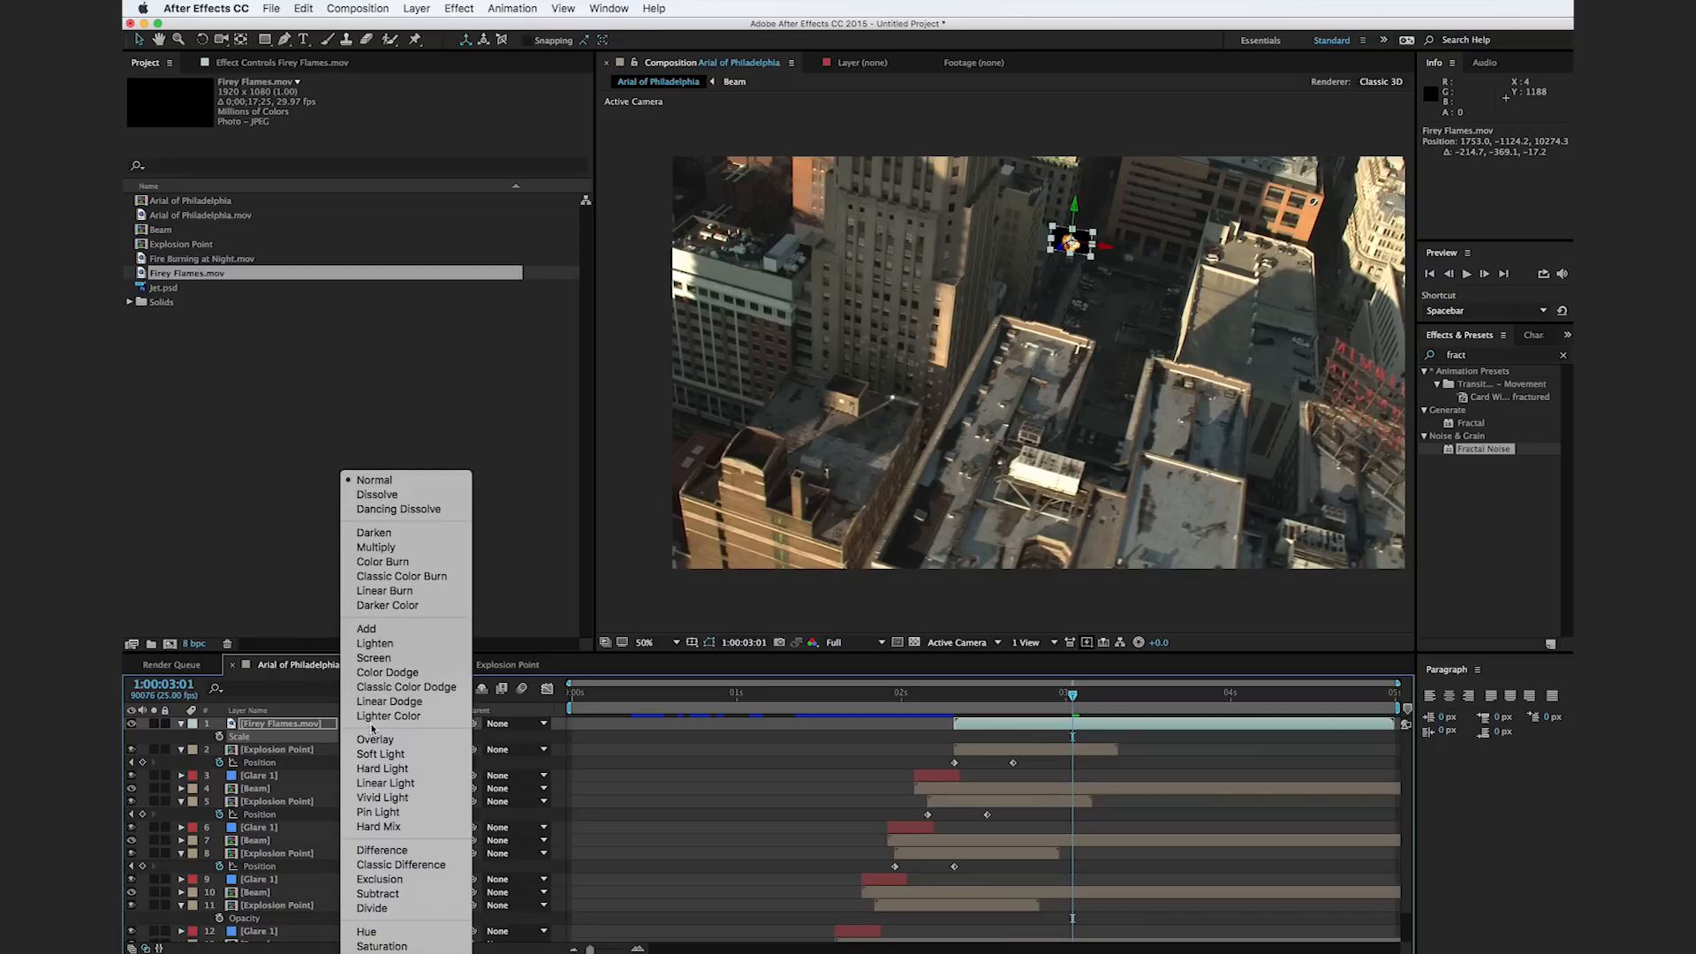
pyautogui.click(366, 628)
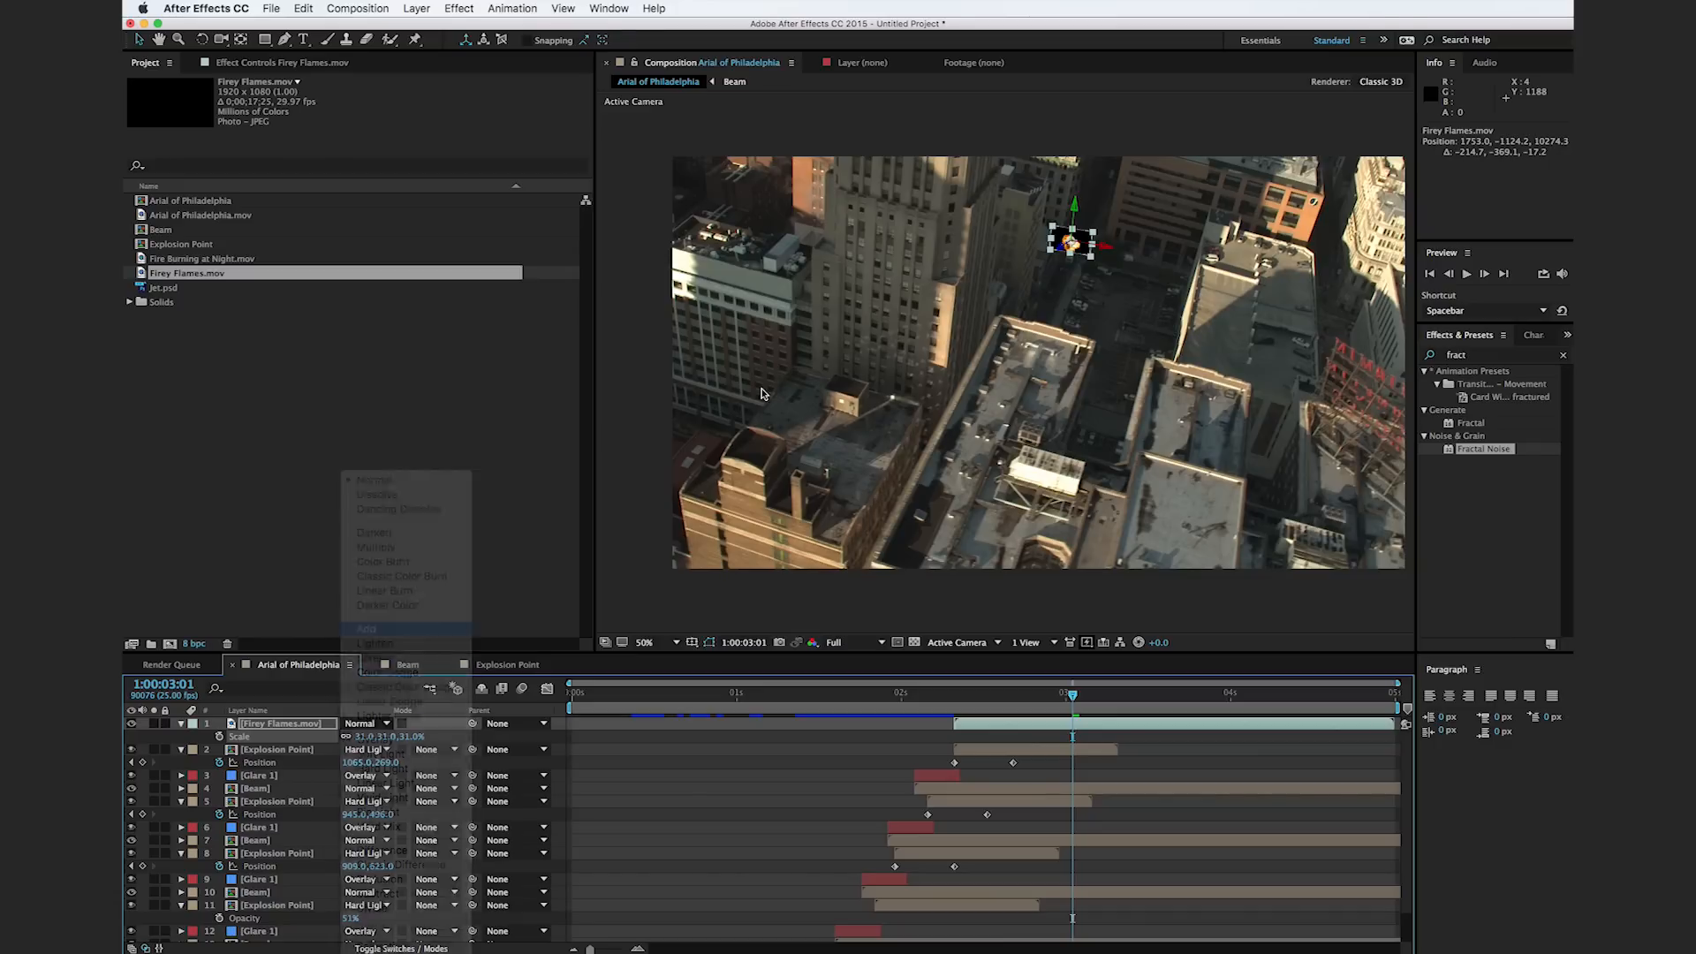
pyautogui.click(1076, 598)
# Step: Move the flames onto the vehicle in the street, to about 1727, -1063.5, 10274.4, checking the alignment at 1:00:02:19
pyautogui.moveTo(1056, 208); pyautogui.dragTo(1067, 278)
pyautogui.press('.')
pyautogui.press('.')
pyautogui.moveTo(1206, 220); pyautogui.dragTo(1087, 419)
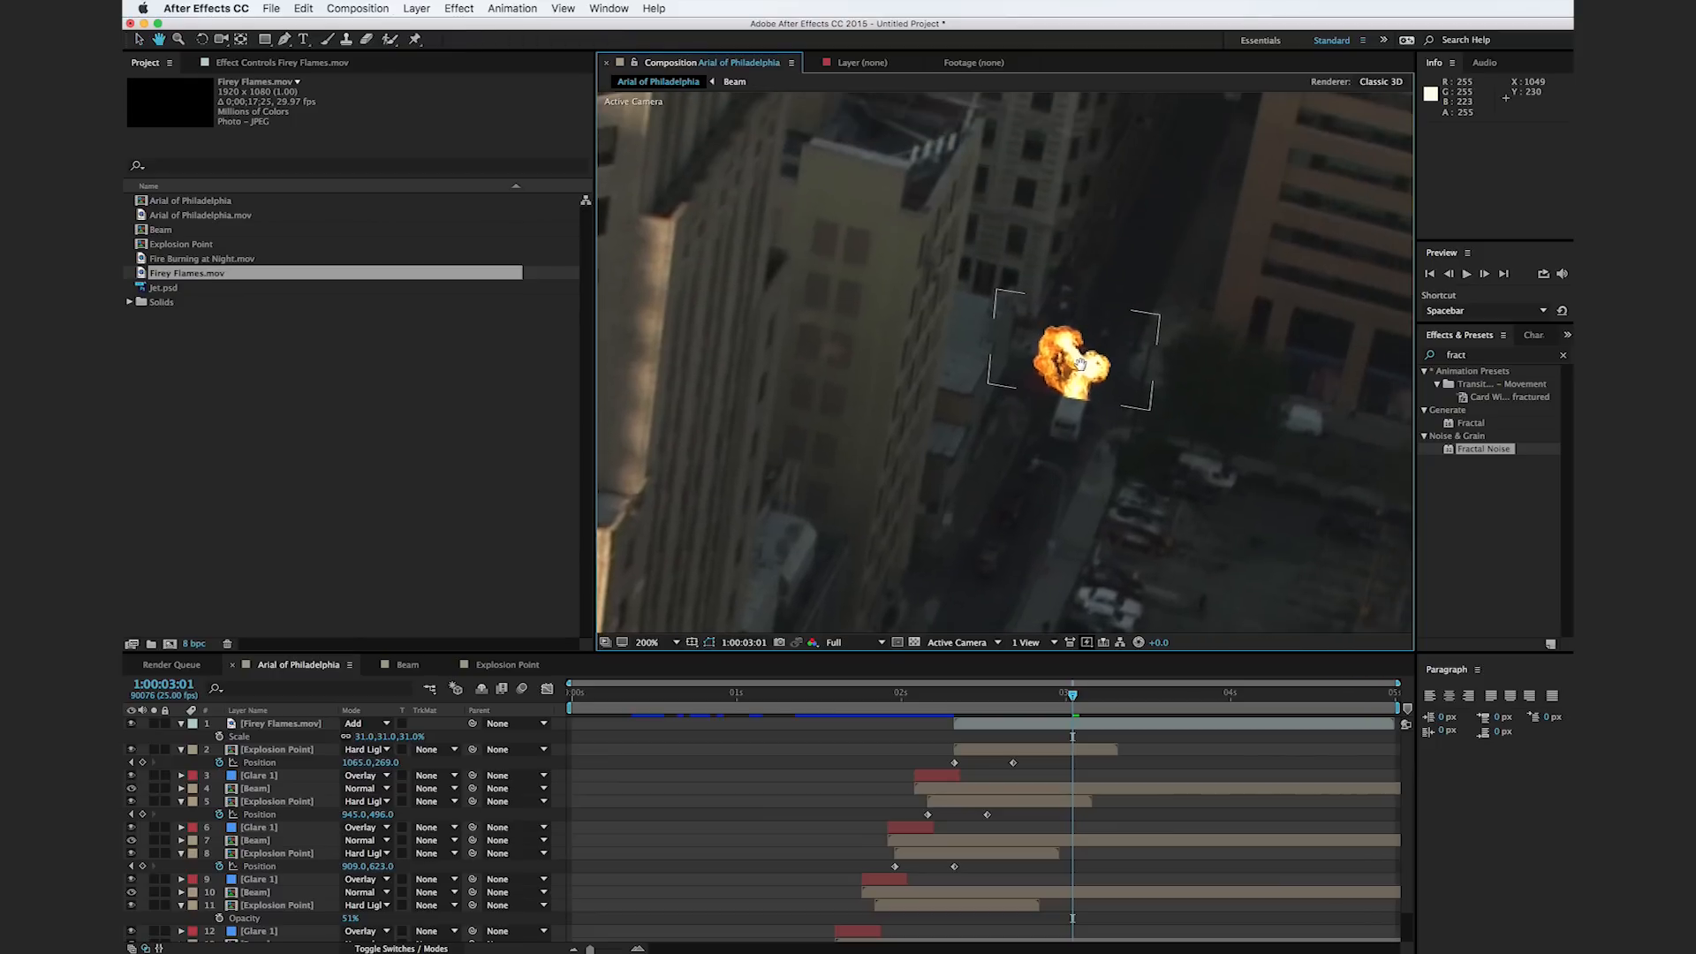
pyautogui.moveTo(954, 703); pyautogui.dragTo(1026, 704)
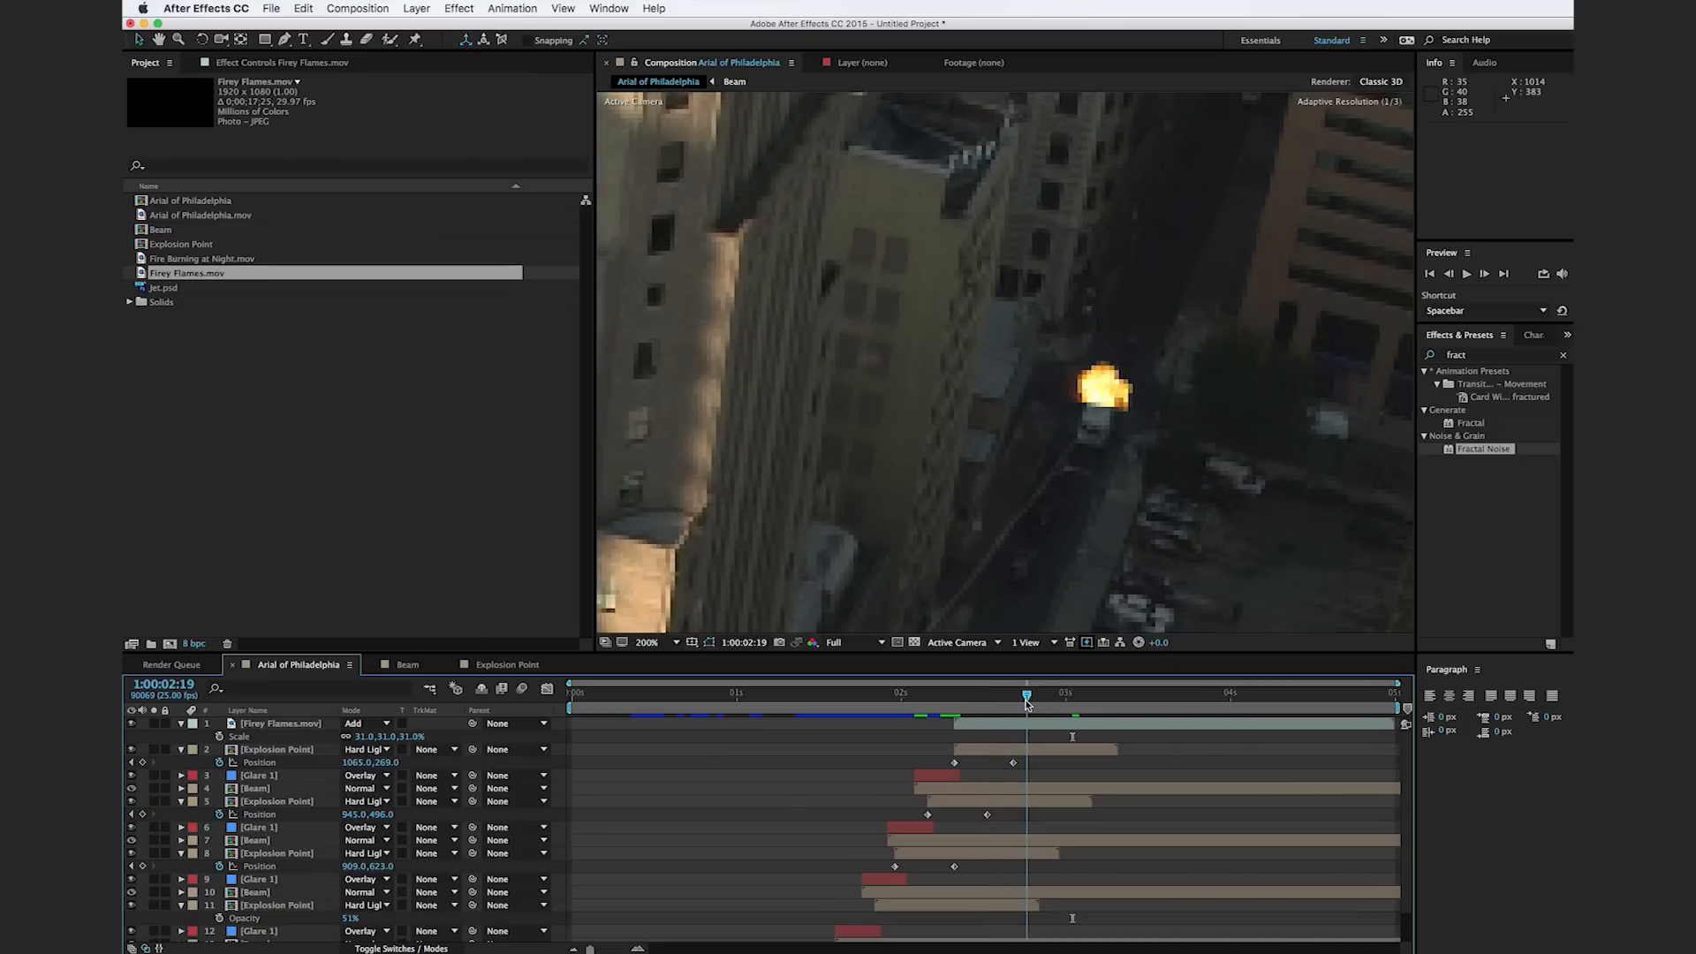
pyautogui.moveTo(1109, 376)
pyautogui.mouseDown()
pyautogui.moveTo(1108, 410)
pyautogui.moveTo(1094, 361)
pyautogui.mouseUp()
# Step: Draw a closed five-point curved Pen mask on the Firey Flames layer, rounding off the hard lower edge of the blast
pyautogui.scroll(1, 1110, 410)
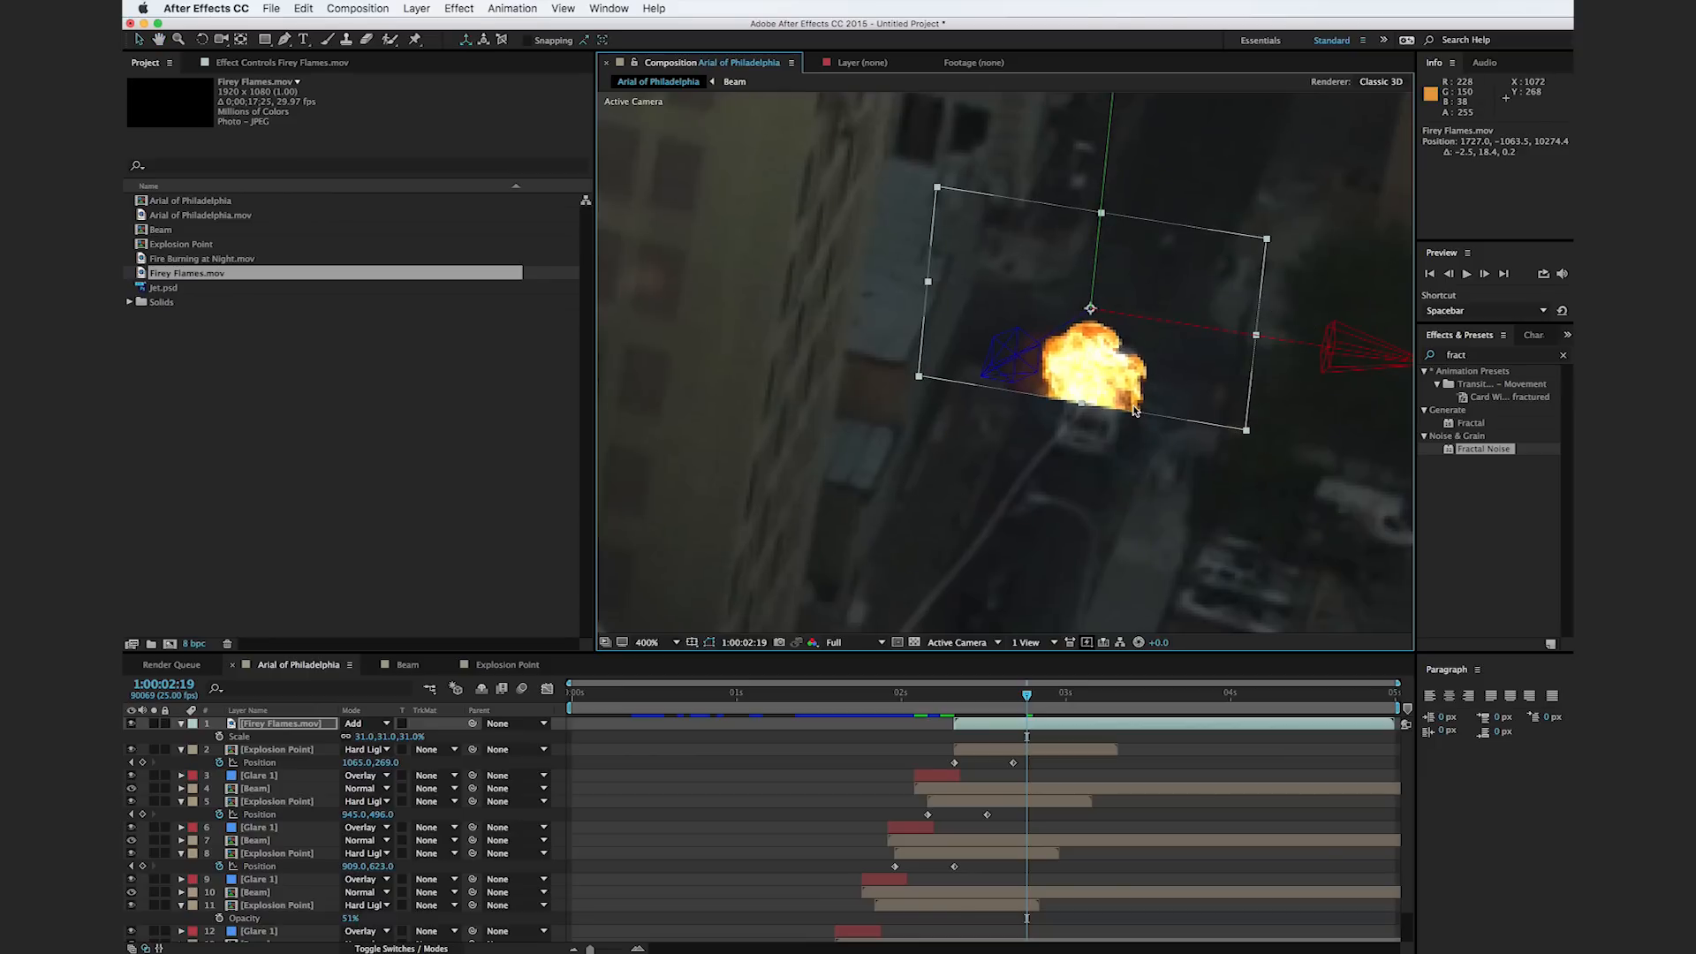
pyautogui.click(282, 38)
pyautogui.moveTo(950, 226); pyautogui.dragTo(960, 272)
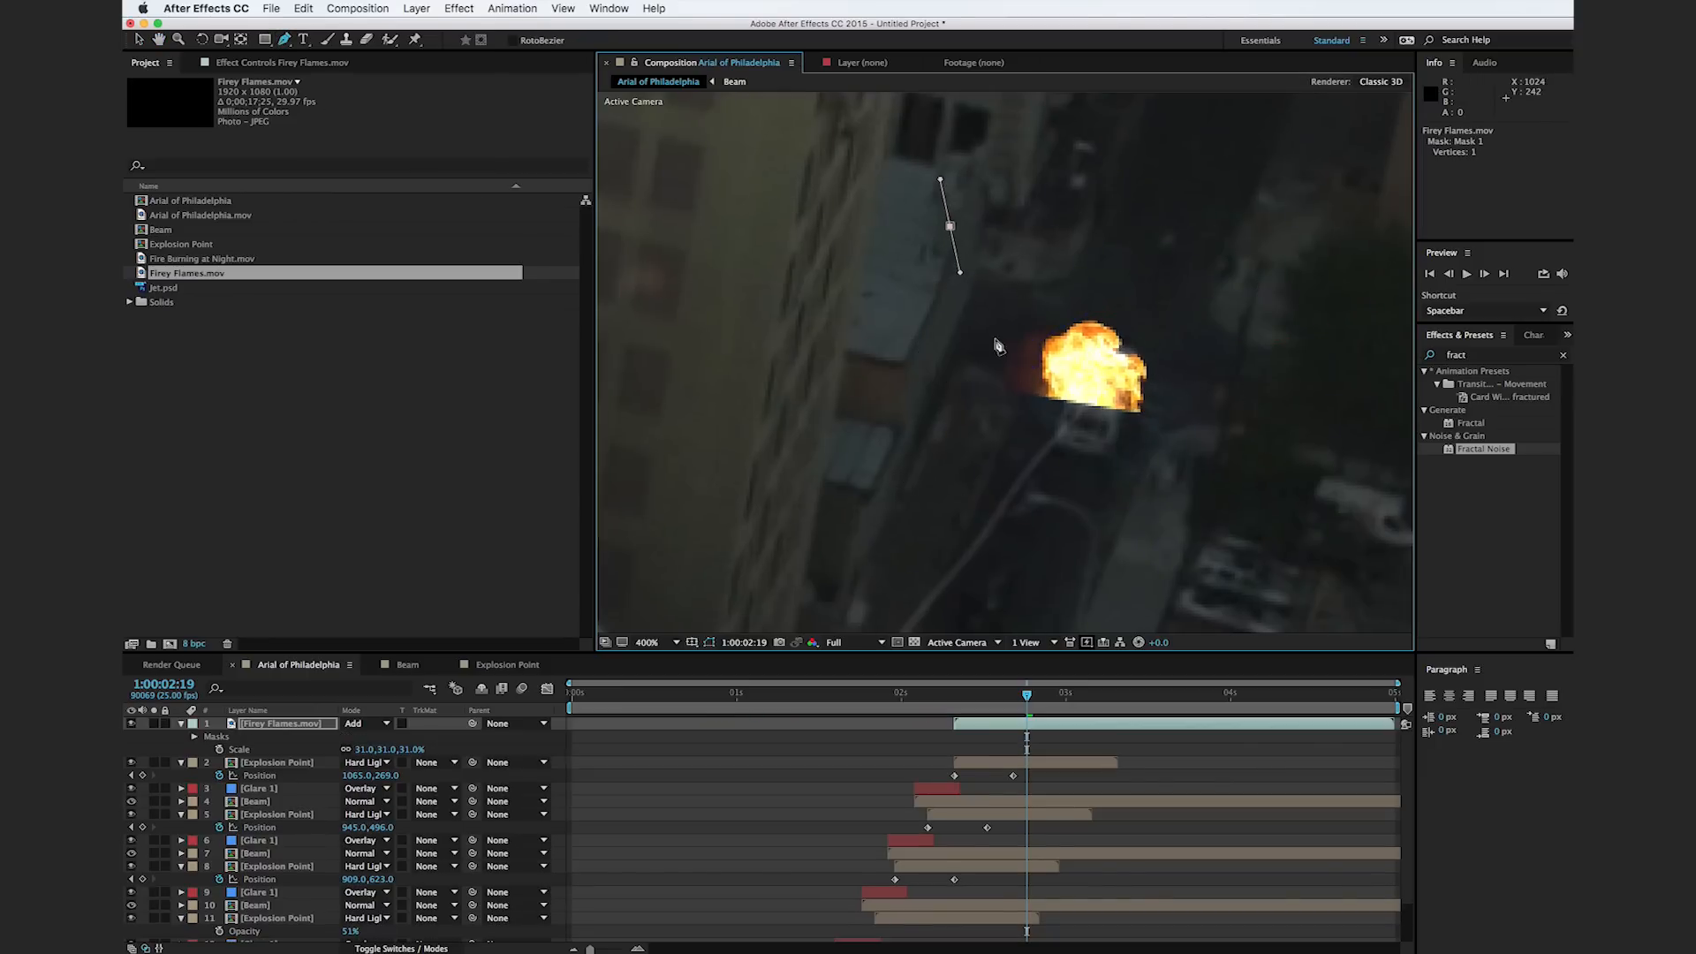
pyautogui.moveTo(1264, 342); pyautogui.dragTo(1297, 308)
pyautogui.moveTo(1285, 192); pyautogui.dragTo(1257, 190)
pyautogui.moveTo(1000, 137); pyautogui.dragTo(1044, 91)
pyautogui.click(950, 226)
# Step: Set the flame mask's feather to 49 pixels and return to the Selection tool
pyautogui.press('f')
pyautogui.moveTo(371, 749); pyautogui.dragTo(386, 749)
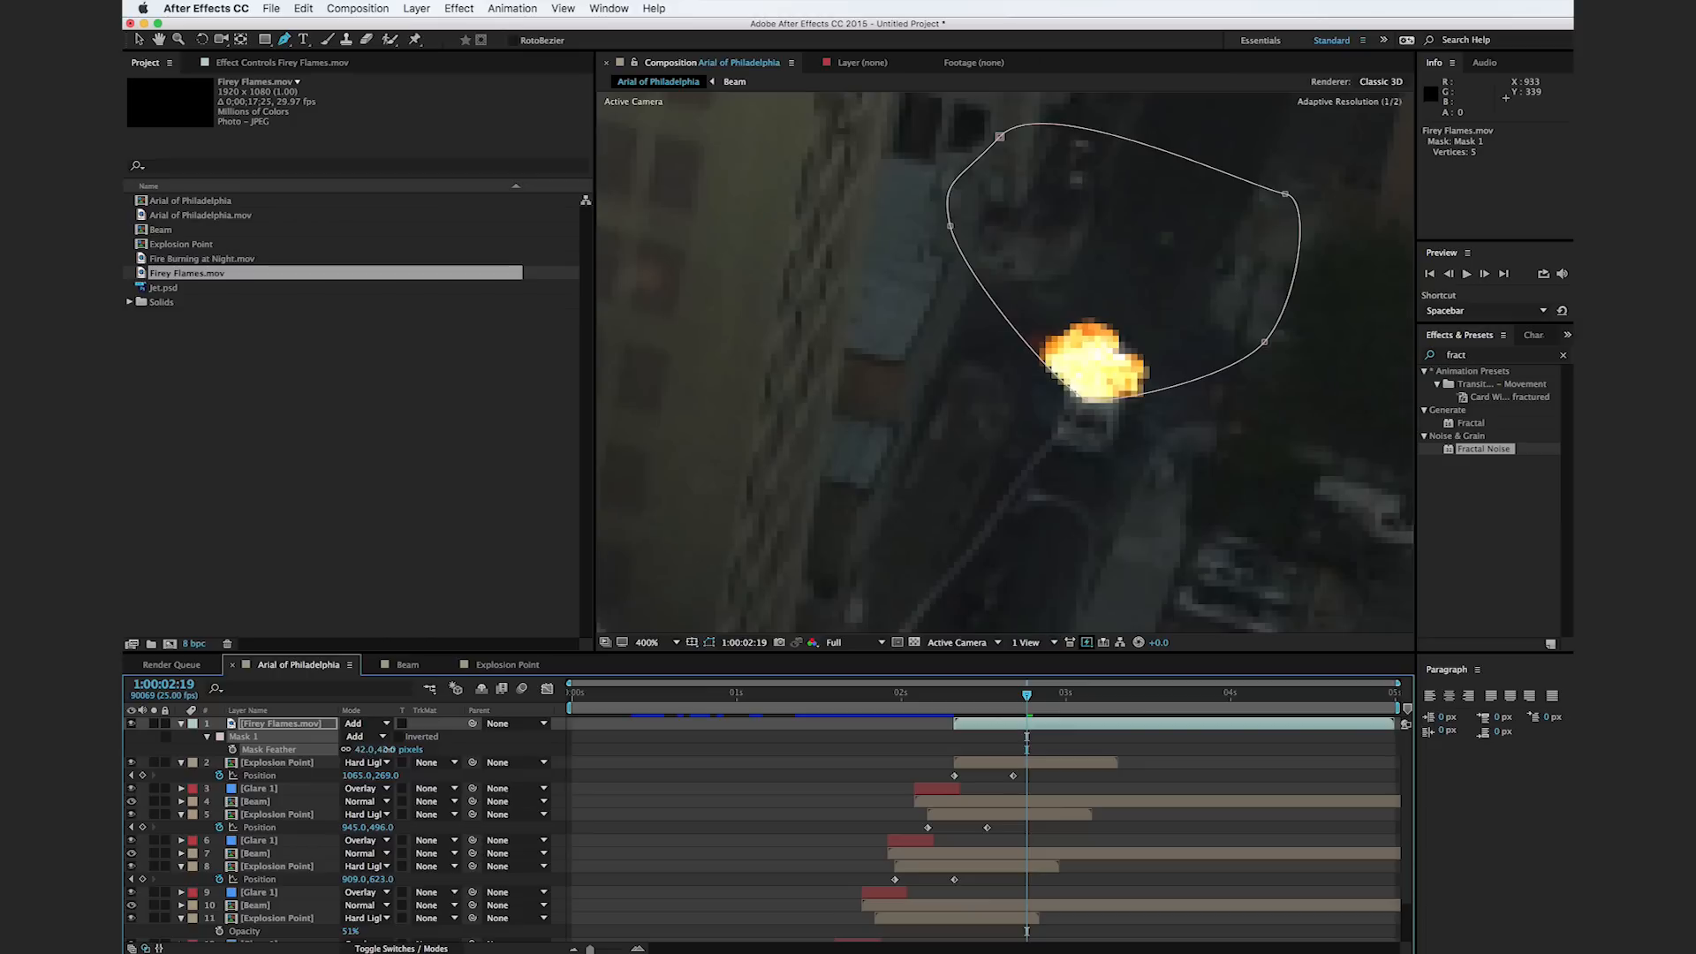
pyautogui.press('v')
# Step: Scrub through the masked explosion up to 1:00:03:14 and examine how the flames sit on the vehicle up close and in the wider shot
pyautogui.press(',')
pyautogui.press(',')
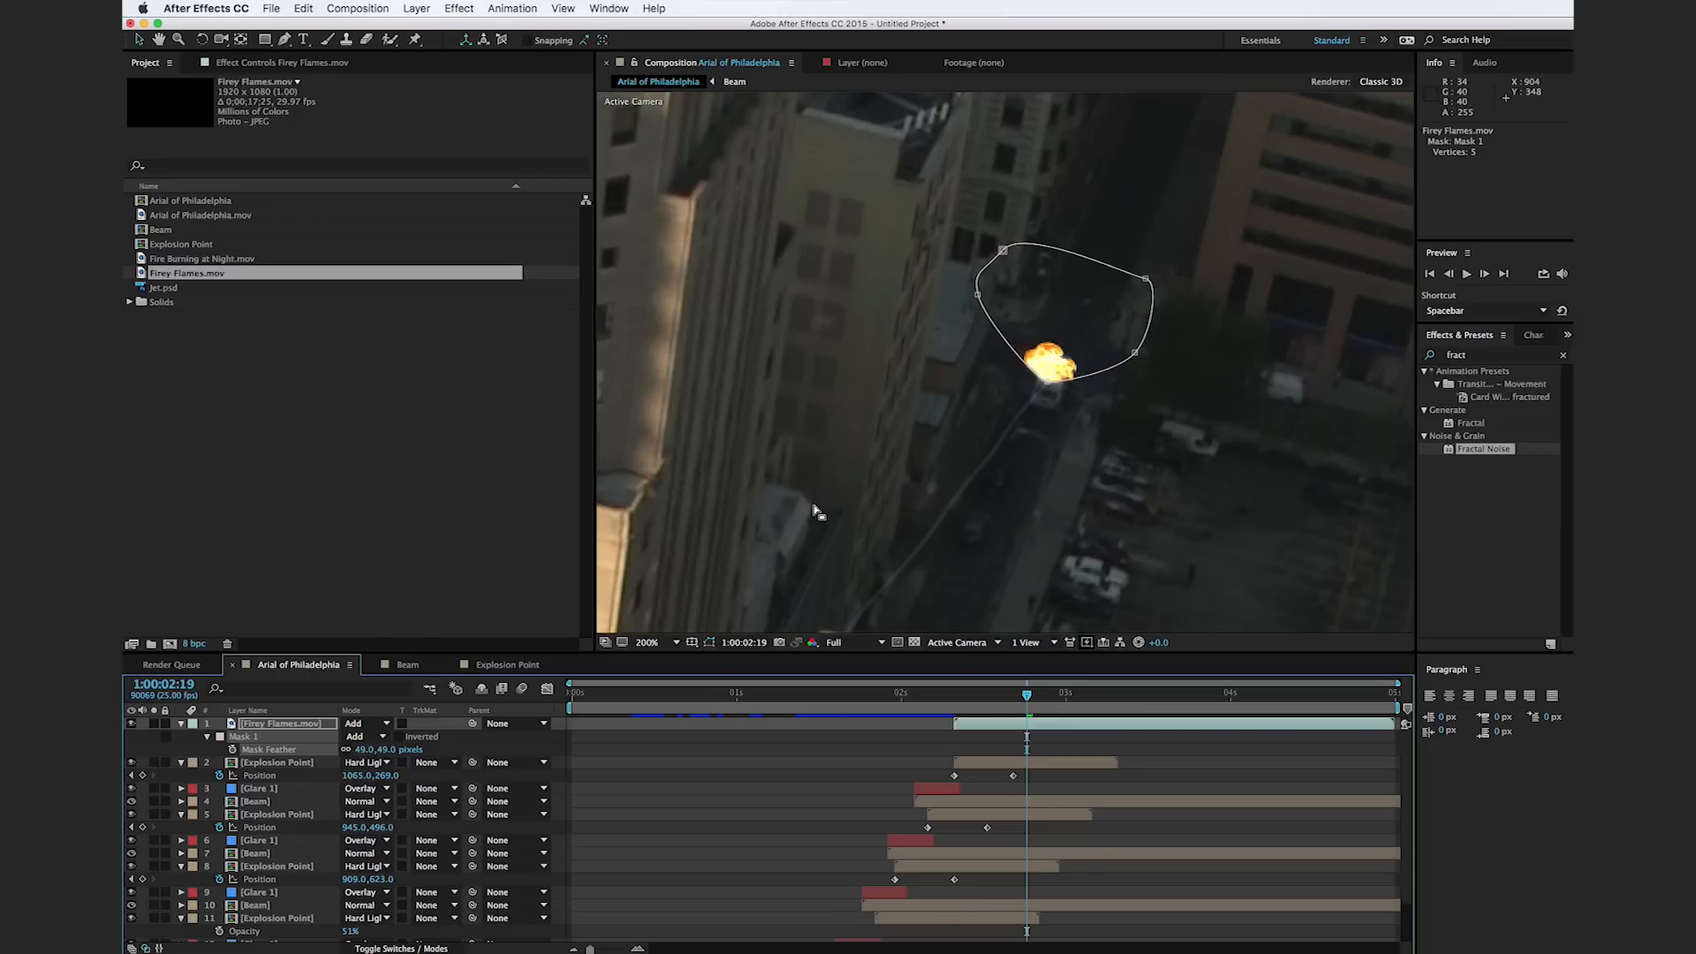
pyautogui.press(',')
pyautogui.press(',')
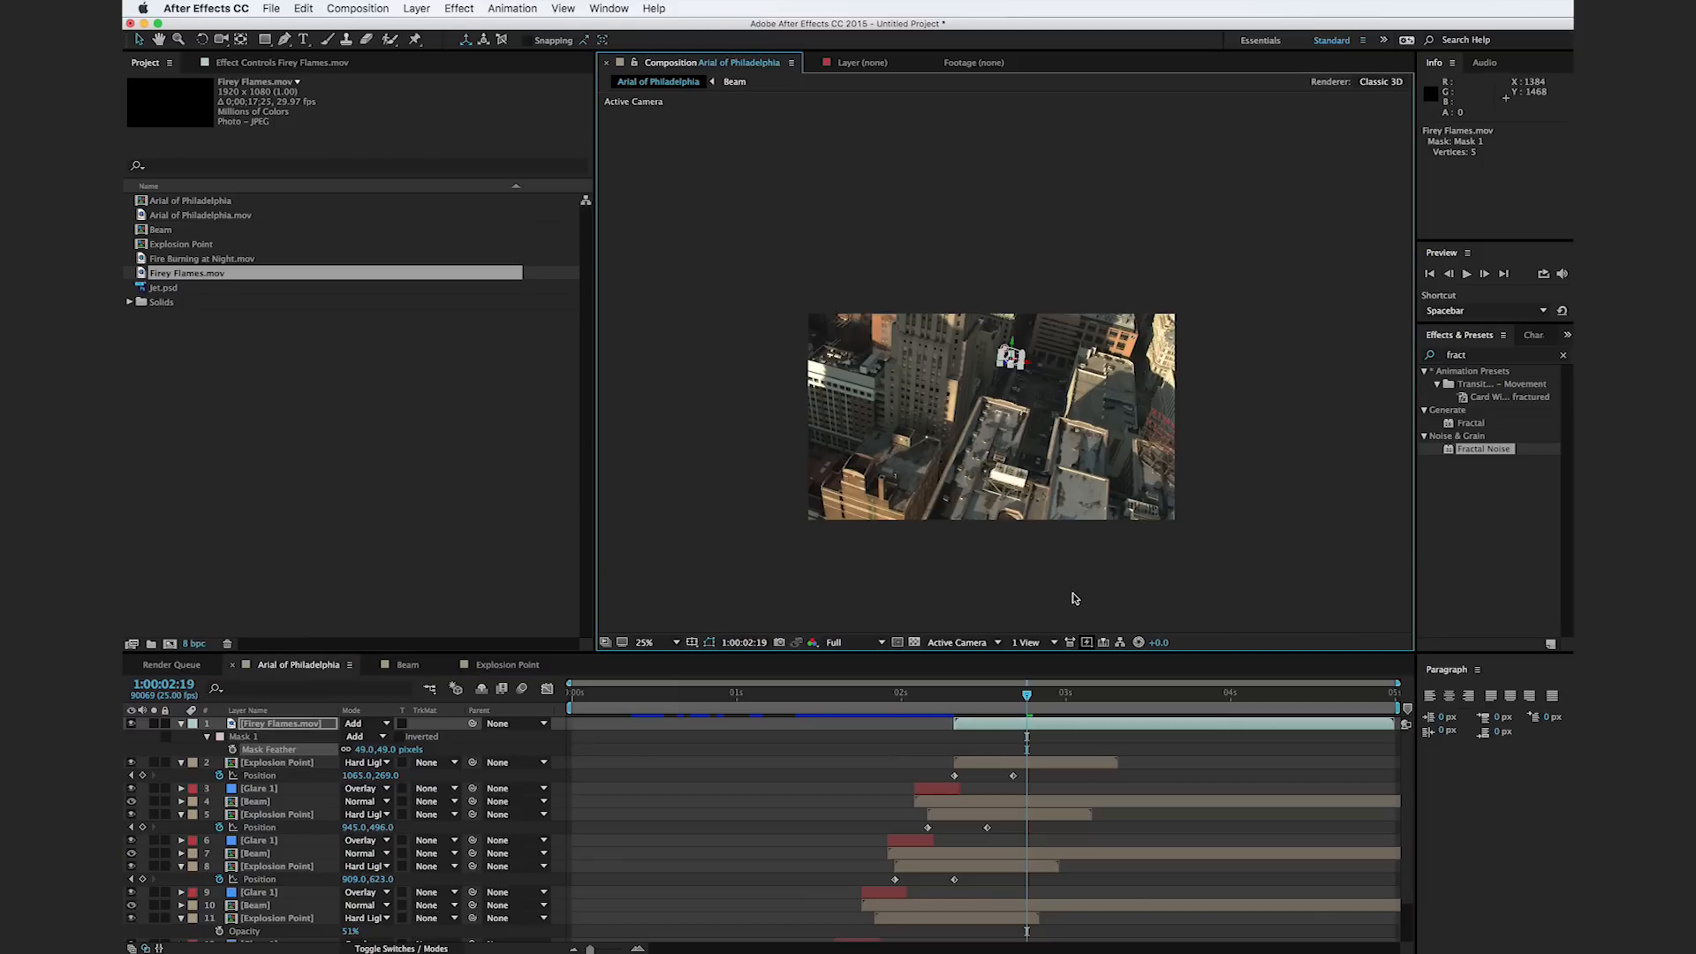
pyautogui.click(1071, 593)
pyautogui.press('.')
pyautogui.press('.')
pyautogui.press('.')
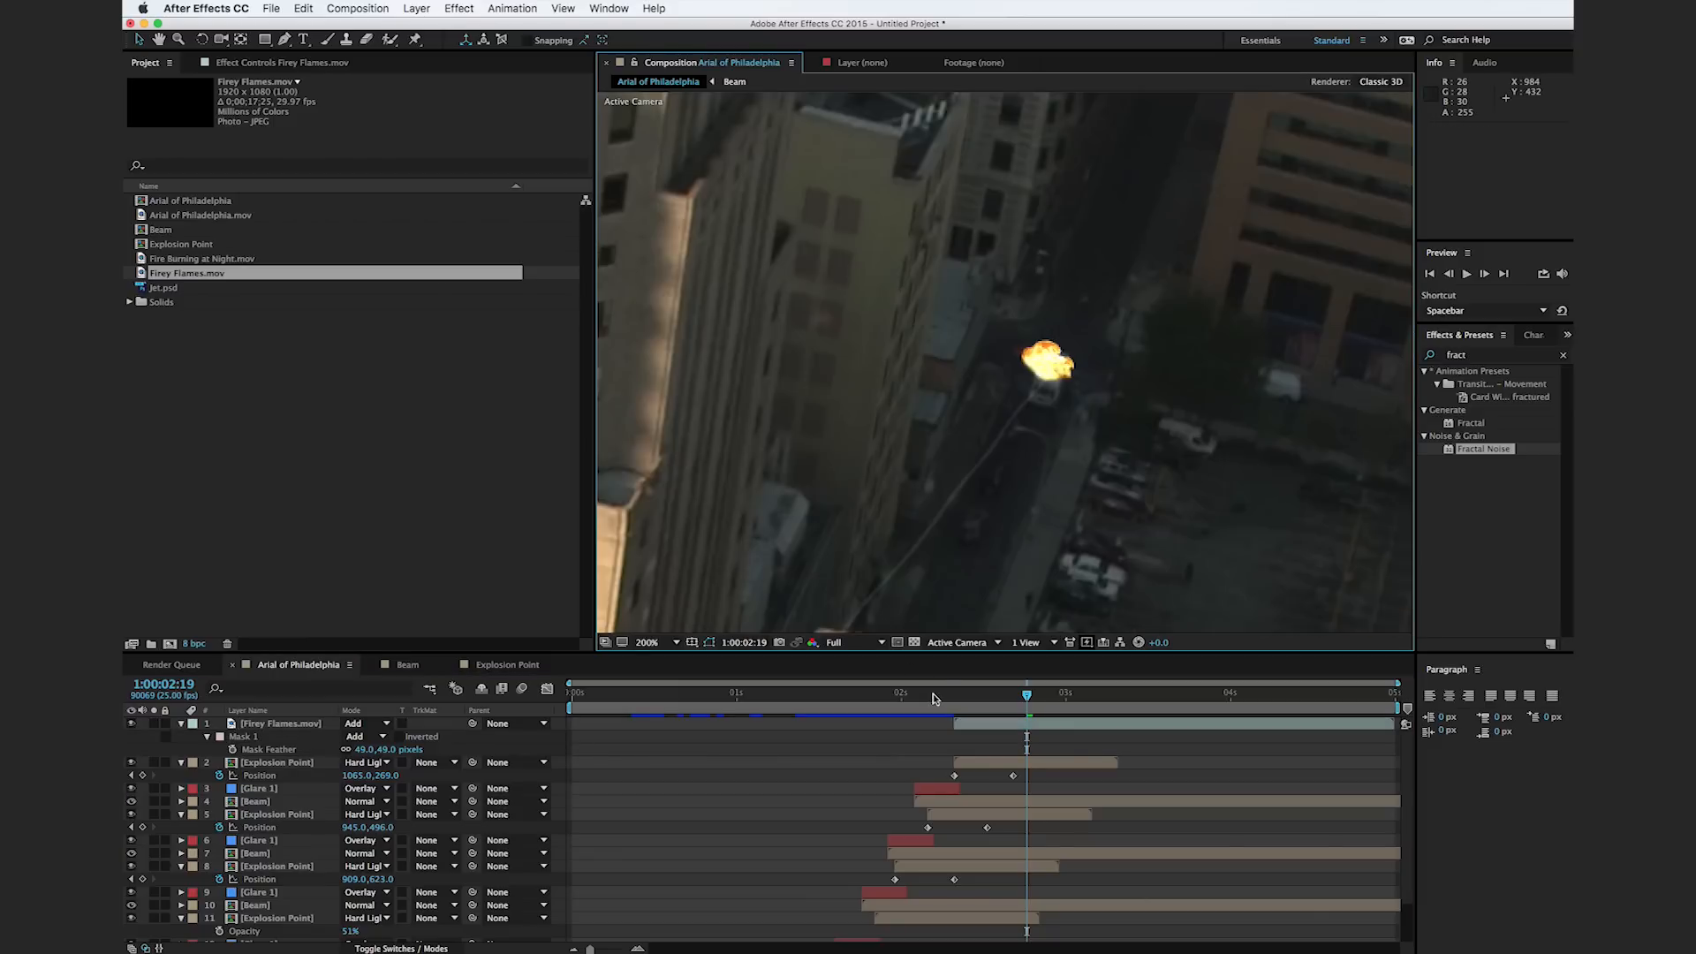
pyautogui.click(962, 695)
pyautogui.moveTo(965, 697); pyautogui.dragTo(1147, 690)
pyautogui.moveTo(948, 353); pyautogui.dragTo(1008, 428)
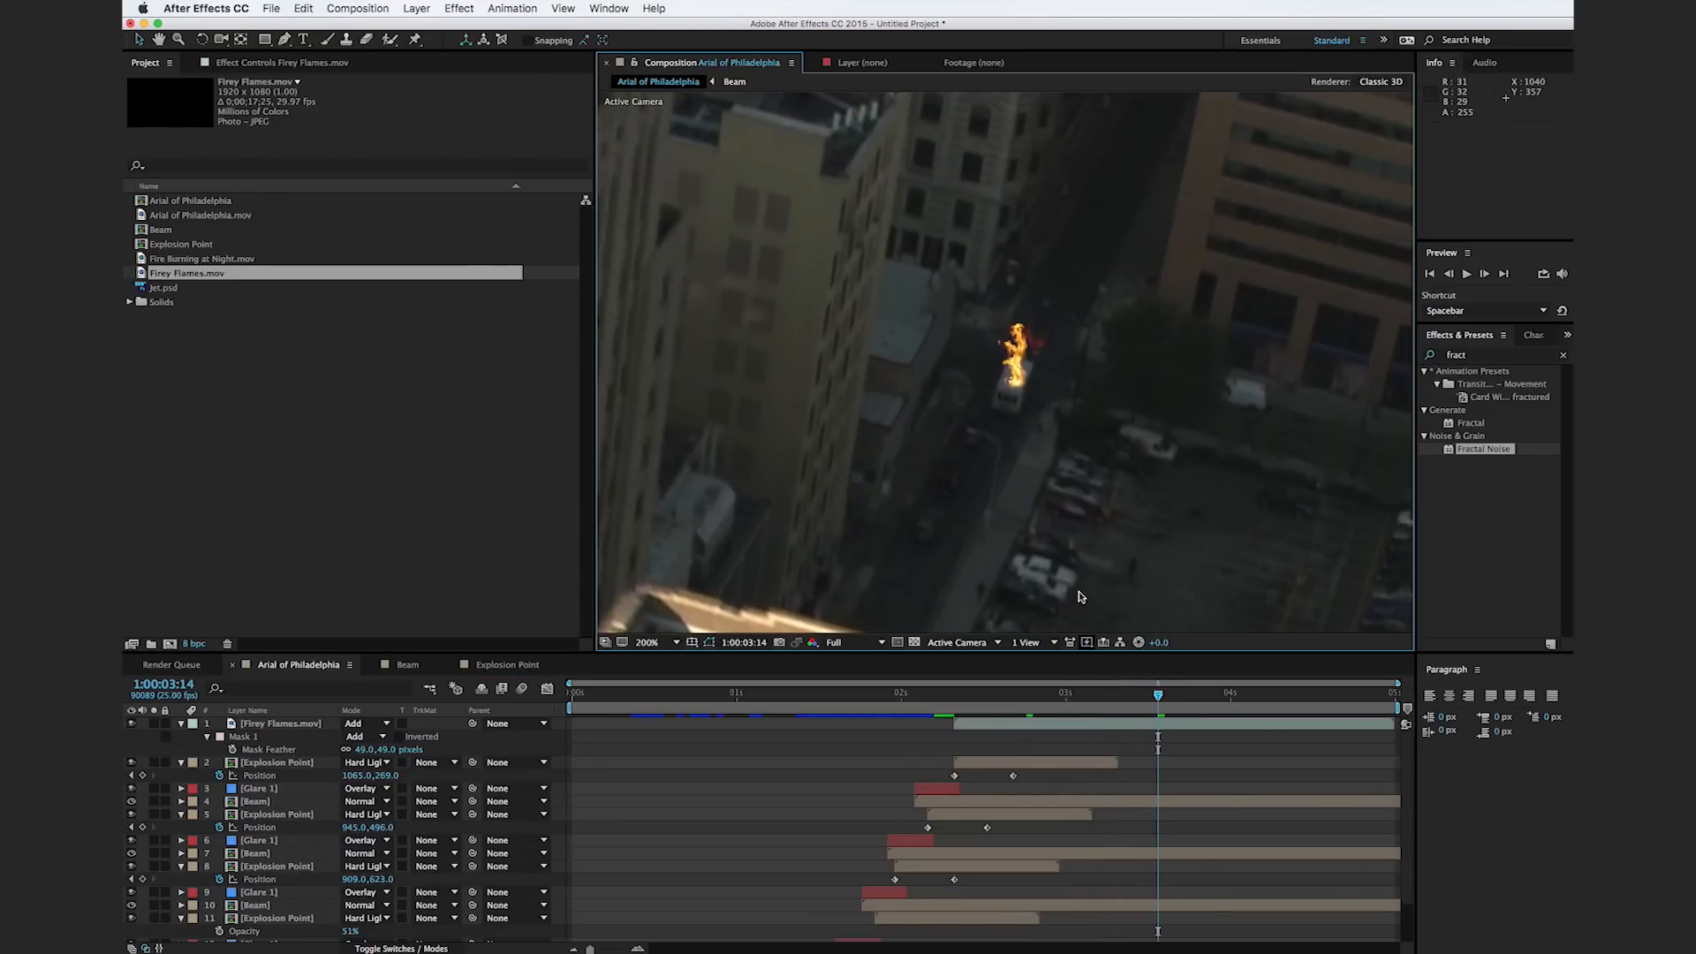
pyautogui.press(',')
pyautogui.moveTo(931, 339); pyautogui.dragTo(971, 369)
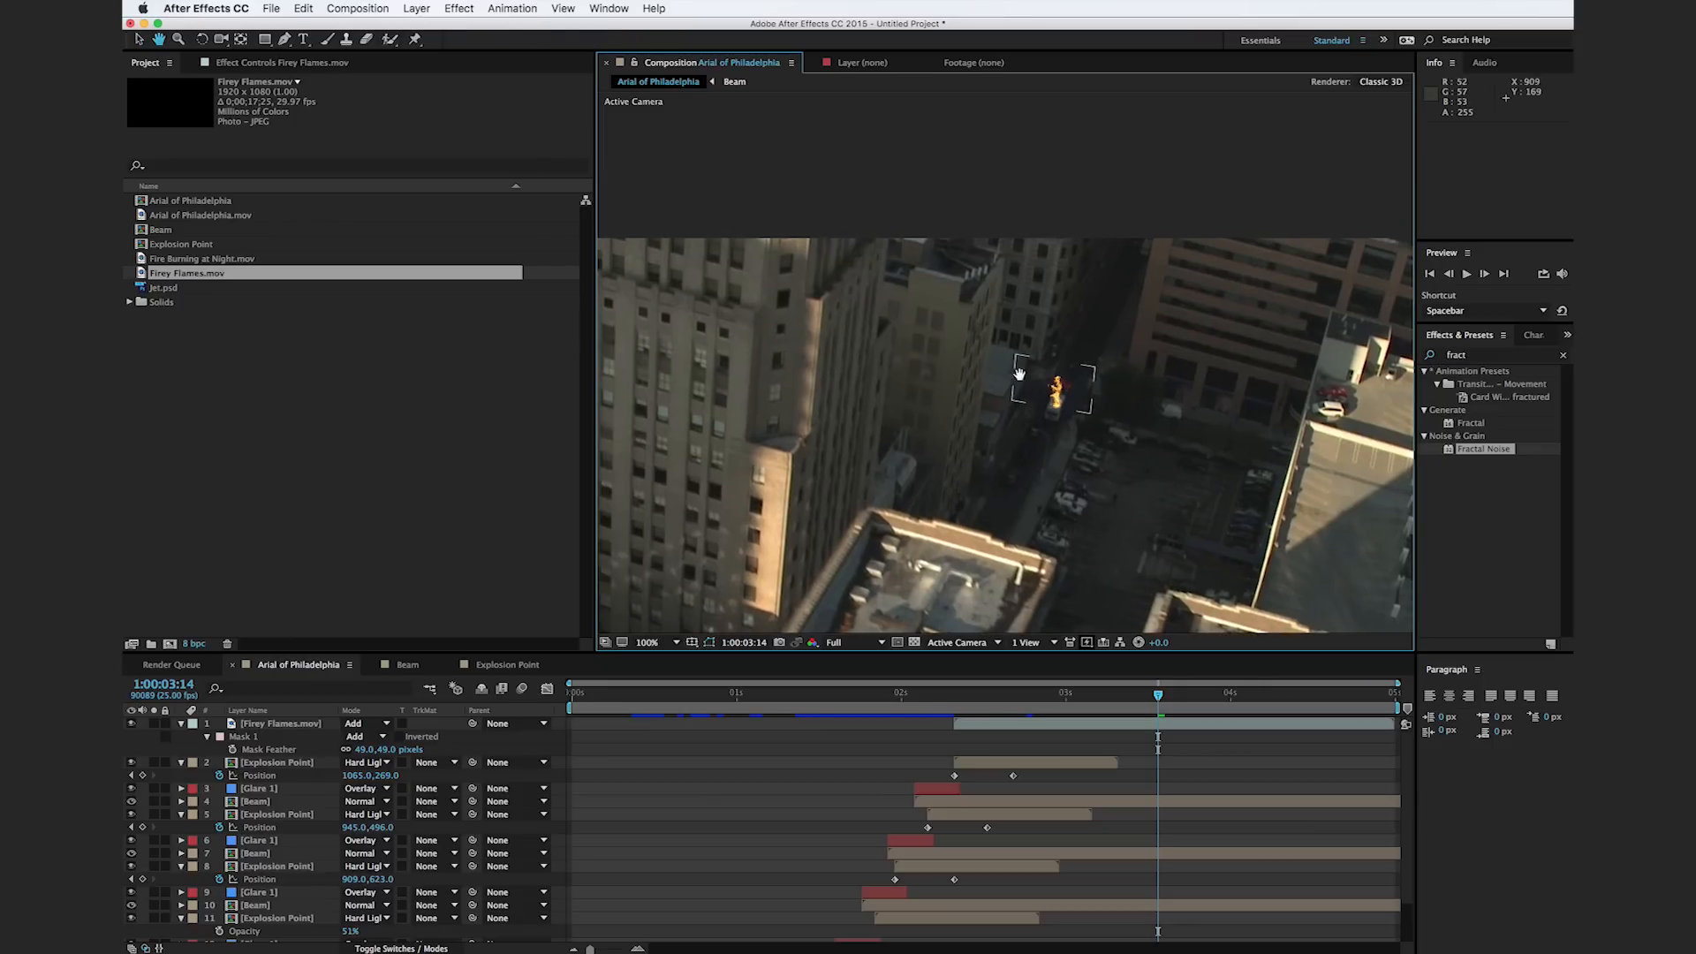
# Step: Apply the Tritone effect to the Firey Flames layer, set Blend With Original to 68%, and check the toned flames up to 1:00:03:15
pyautogui.moveTo(1007, 423); pyautogui.dragTo(1040, 374)
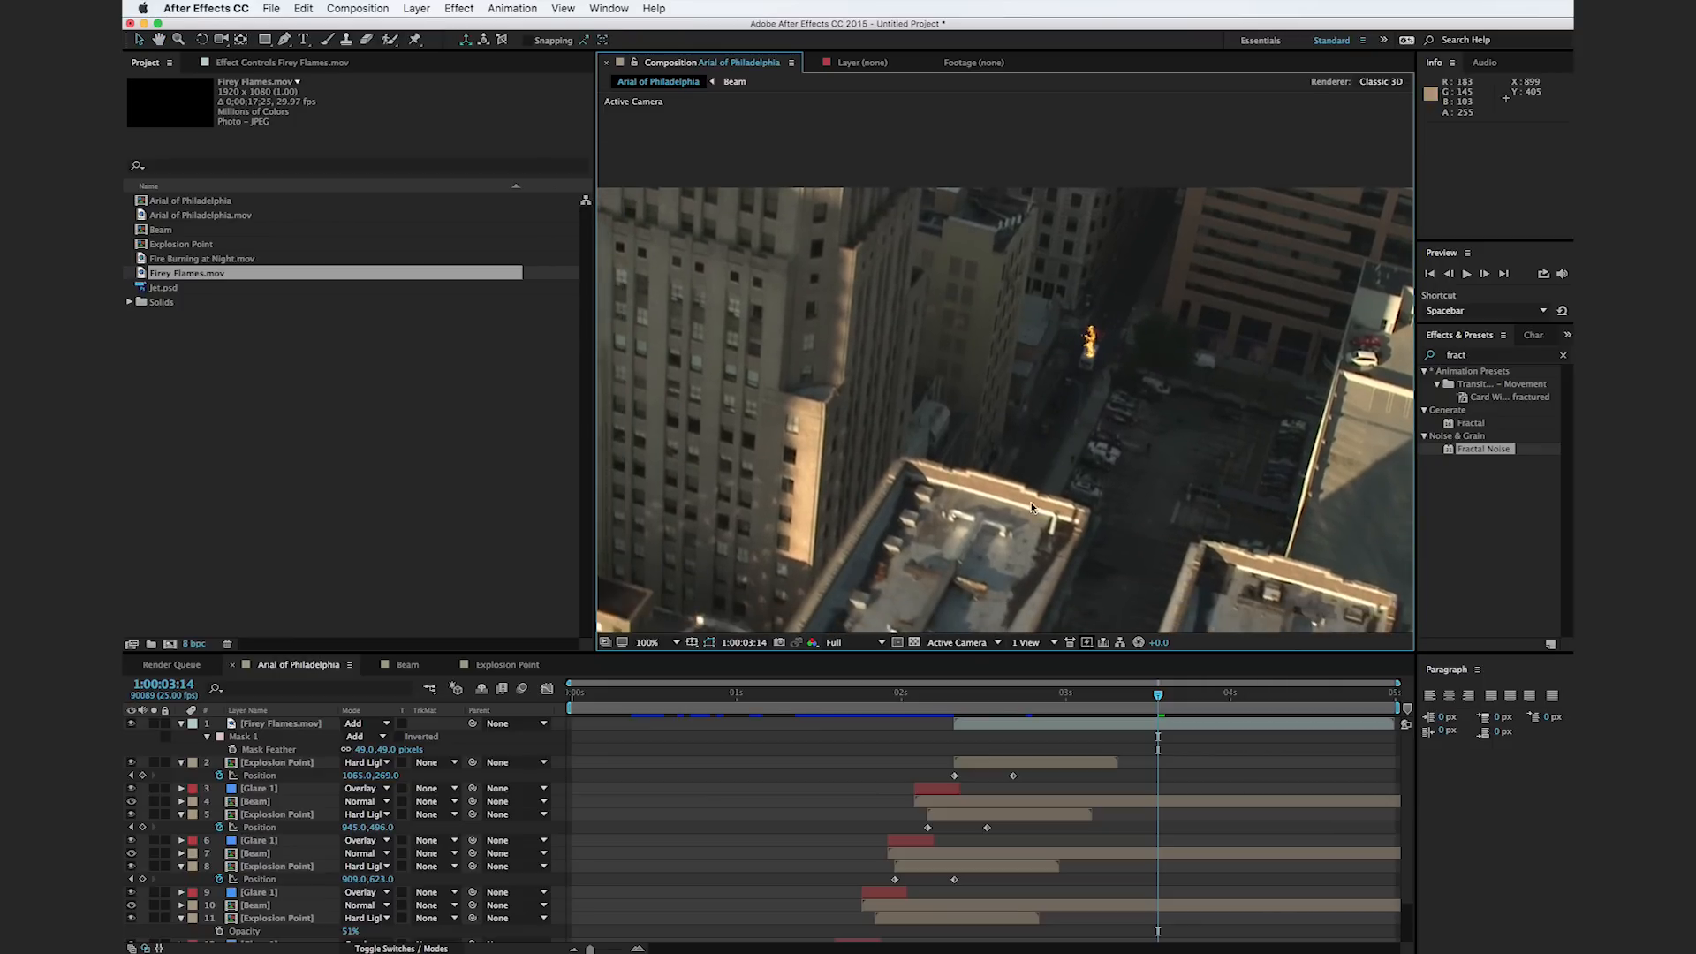
pyautogui.moveTo(992, 431); pyautogui.dragTo(1023, 462)
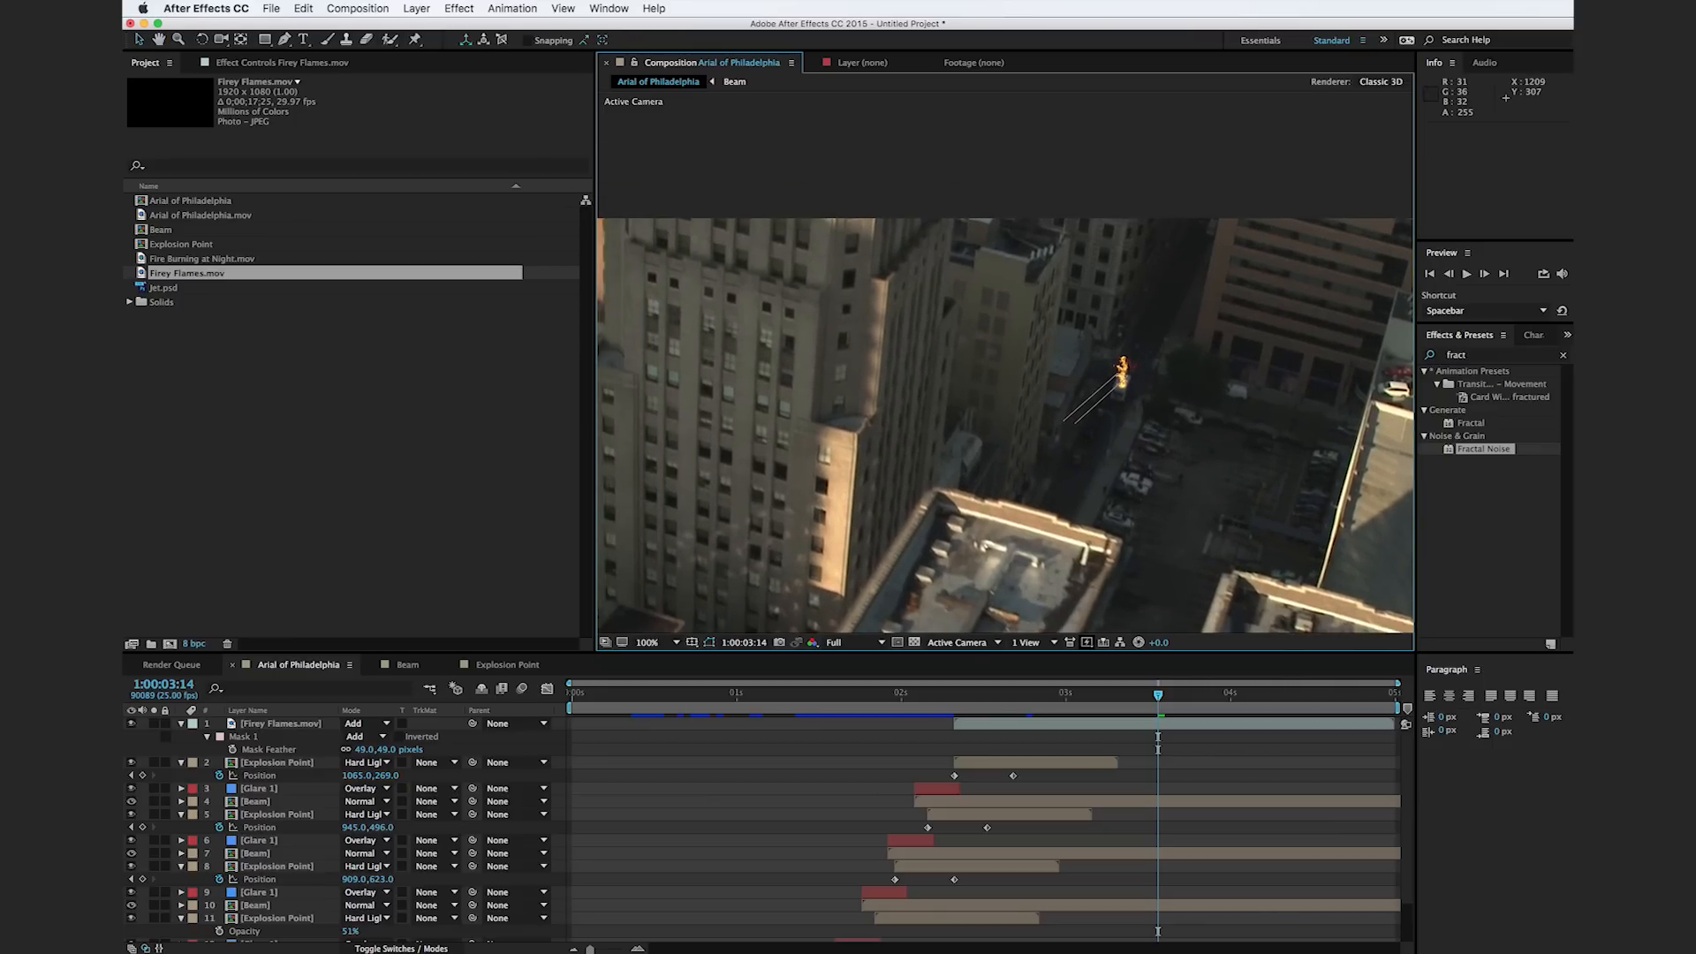
pyautogui.click(1482, 355)
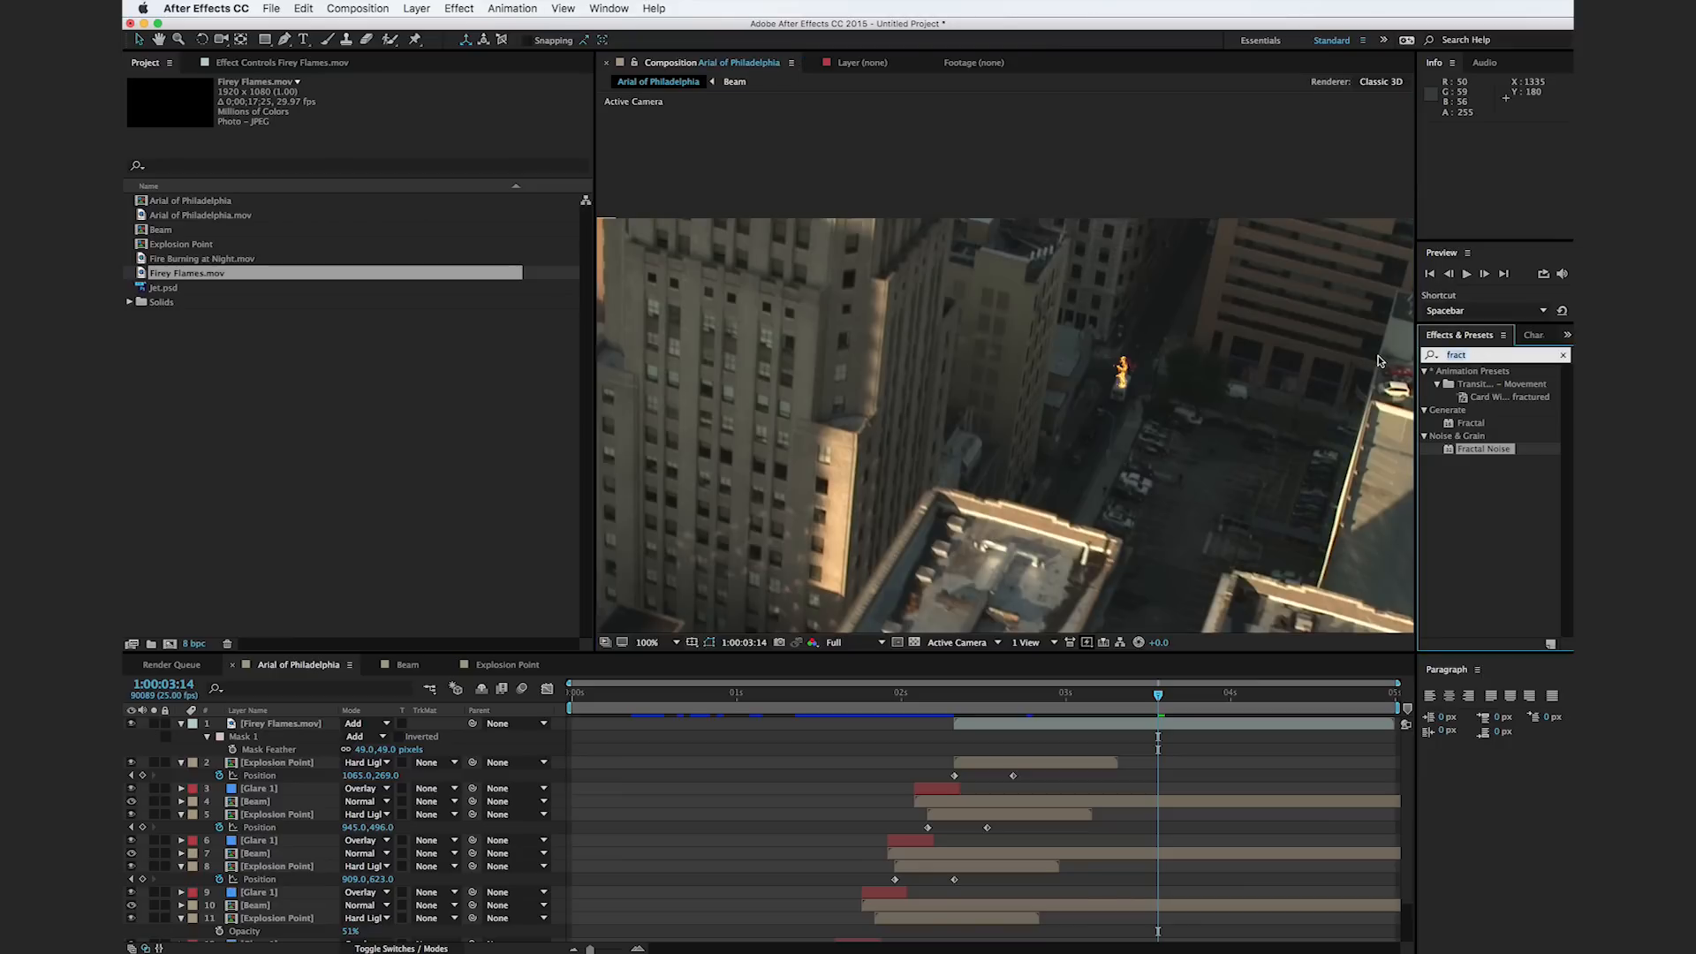
pyautogui.press('BackSpace')
pyautogui.write('trit')
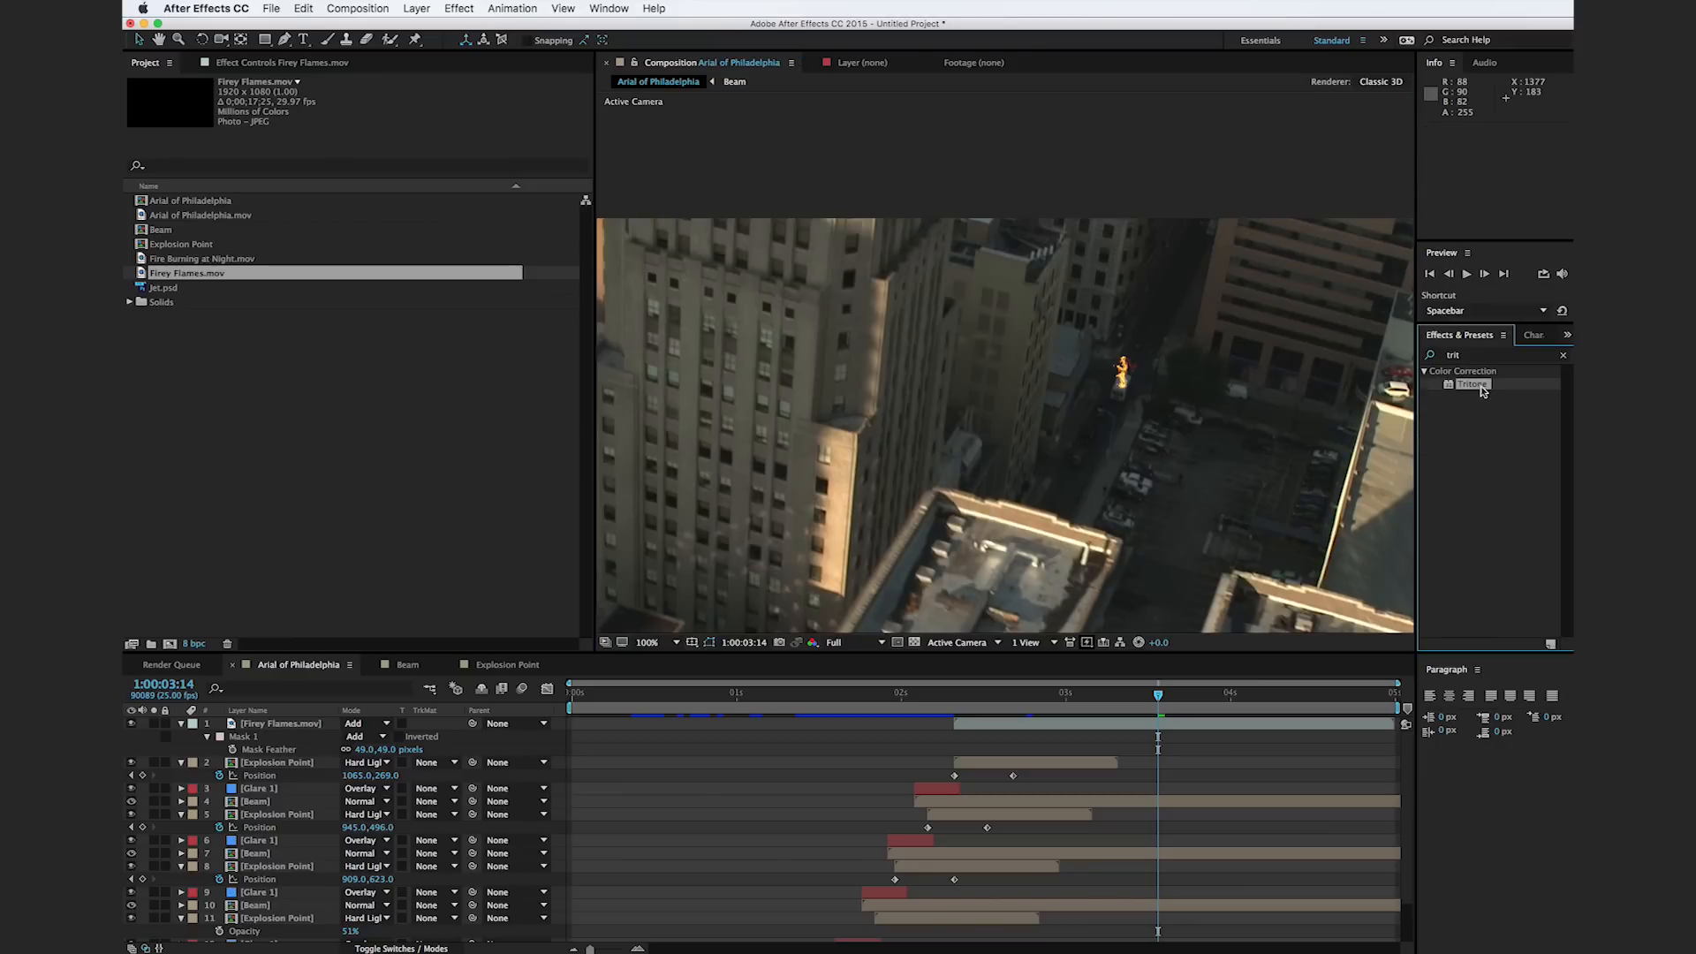
pyautogui.moveTo(1483, 391); pyautogui.dragTo(284, 724)
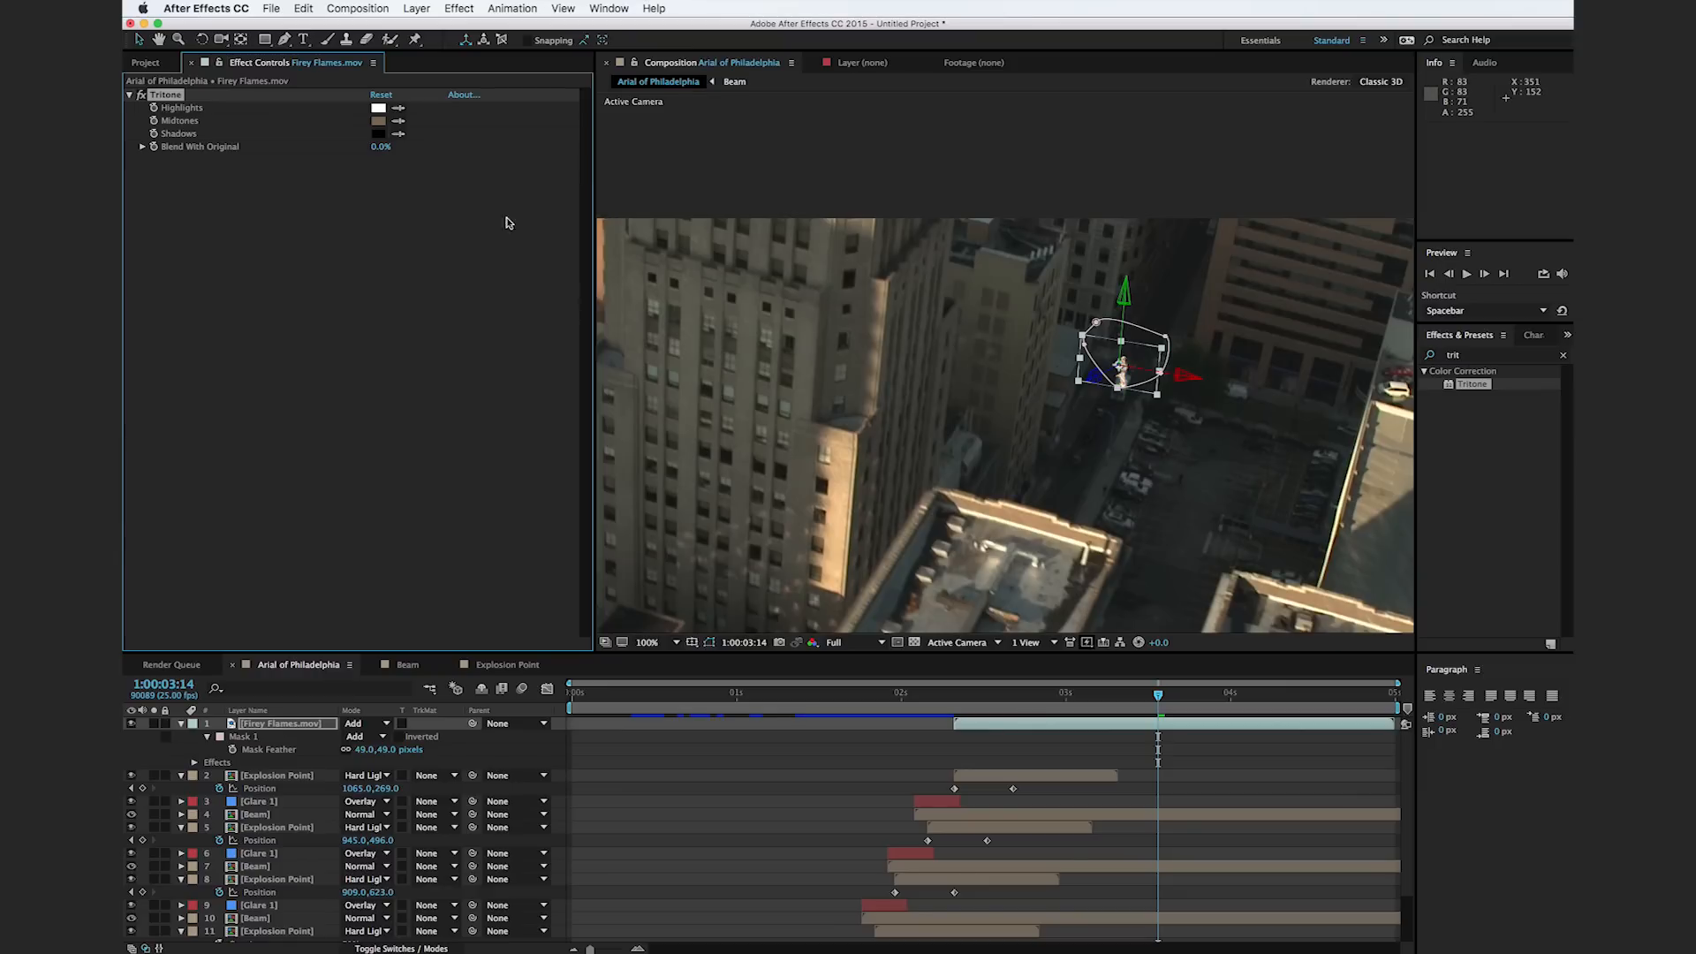
pyautogui.moveTo(381, 147); pyautogui.dragTo(441, 148)
pyautogui.click(800, 160)
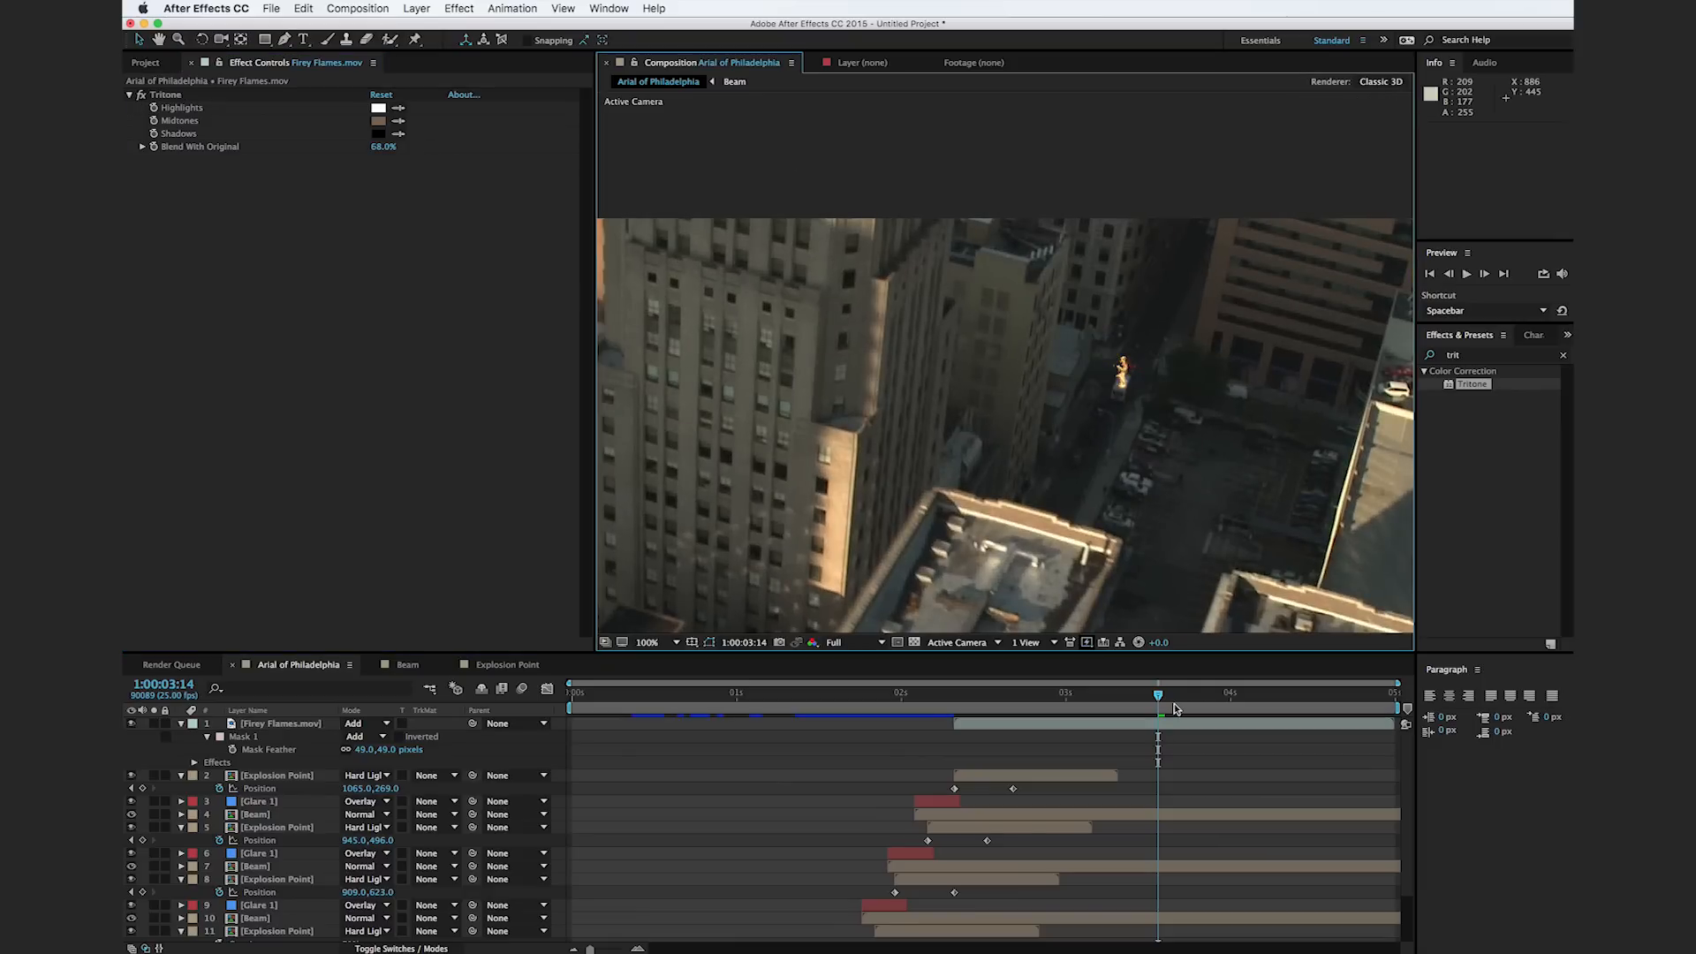
pyautogui.moveTo(1060, 695); pyautogui.dragTo(1165, 697)
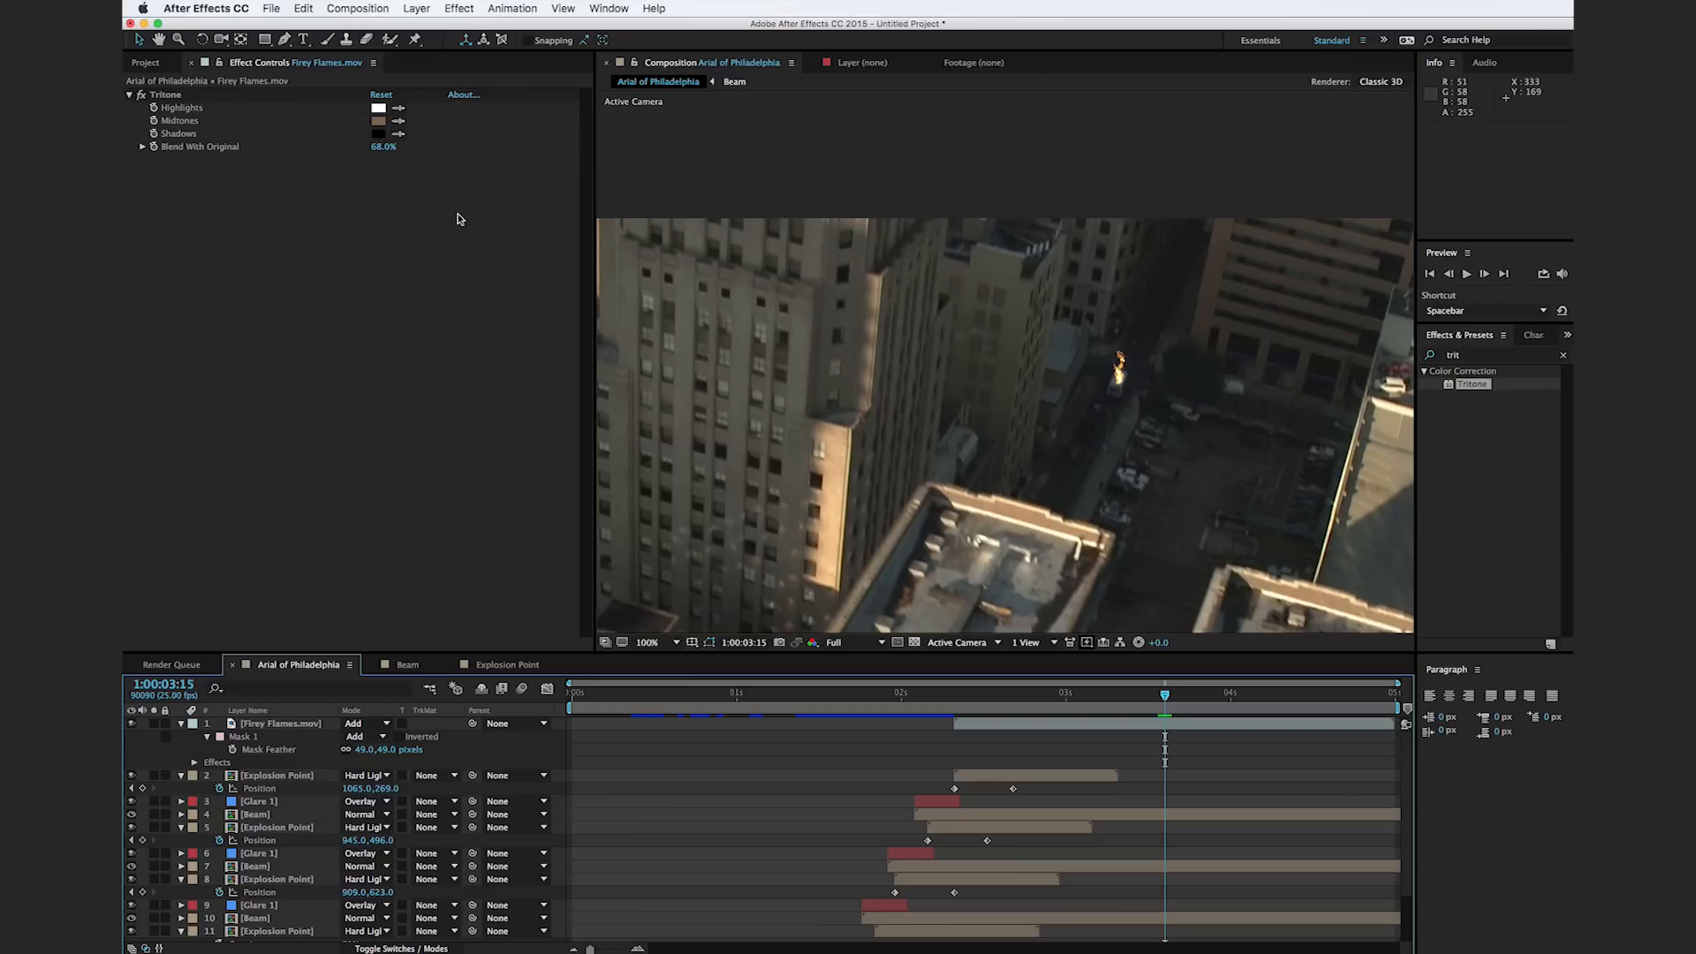
# Step: Create a tracked solid on the street near the burning vehicle from the aerial footage's 3D Camera Tracker points
pyautogui.click(144, 62)
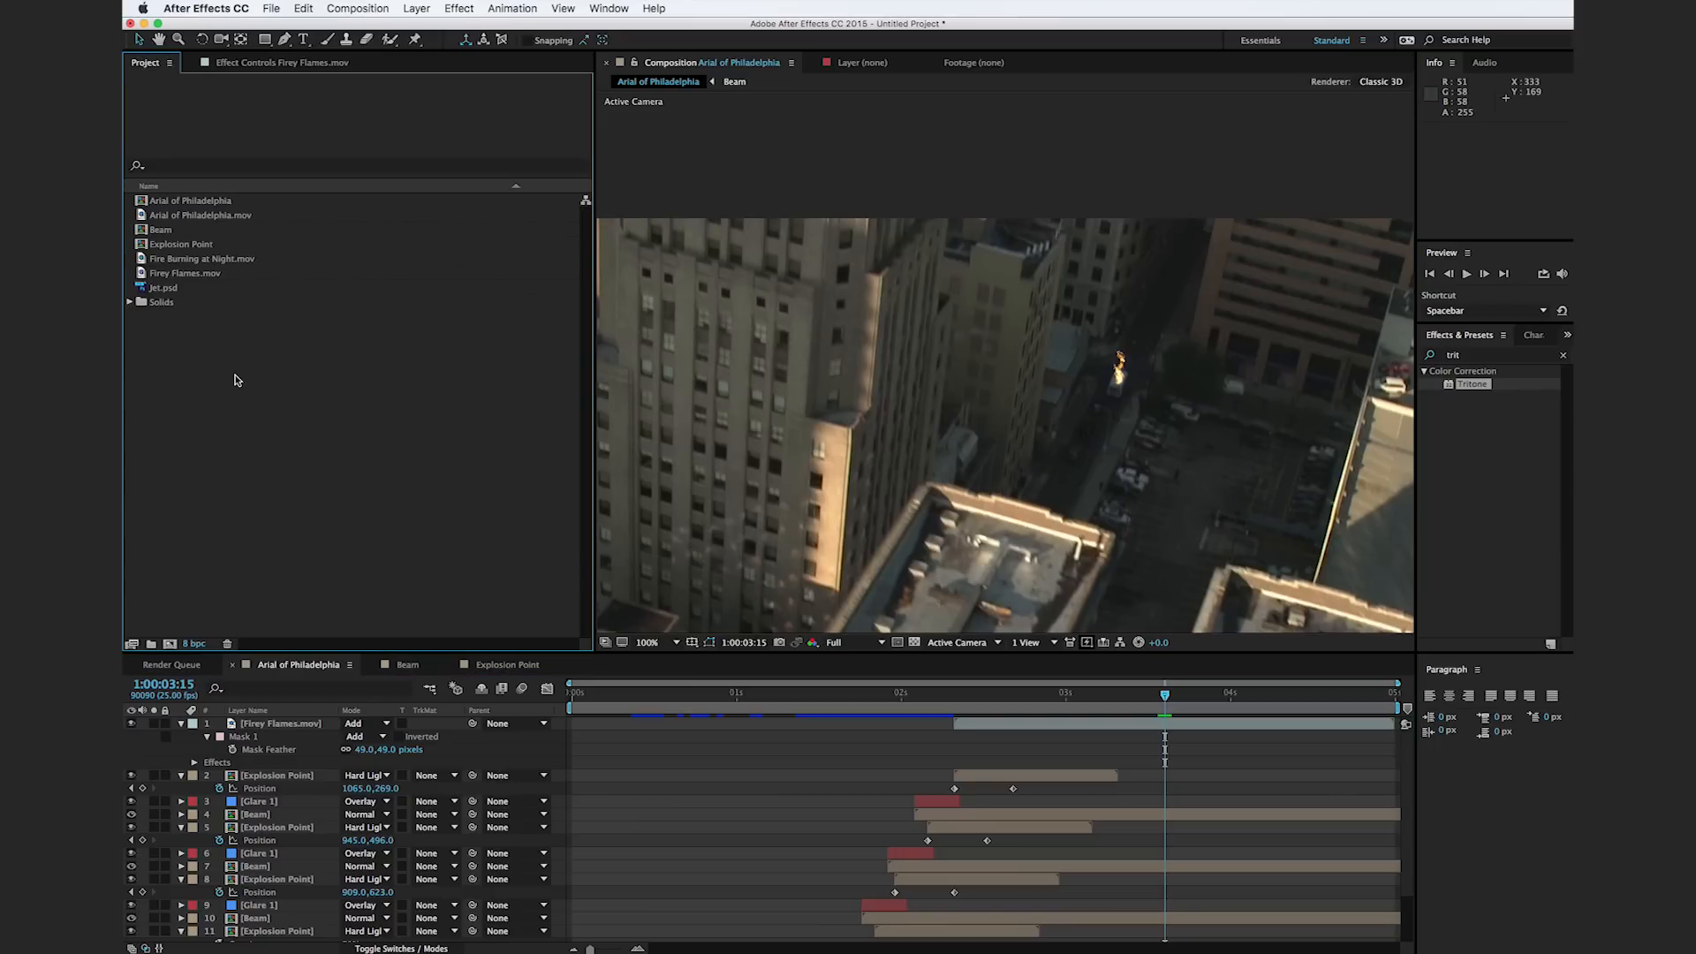
pyautogui.scroll(-3, 435, 797)
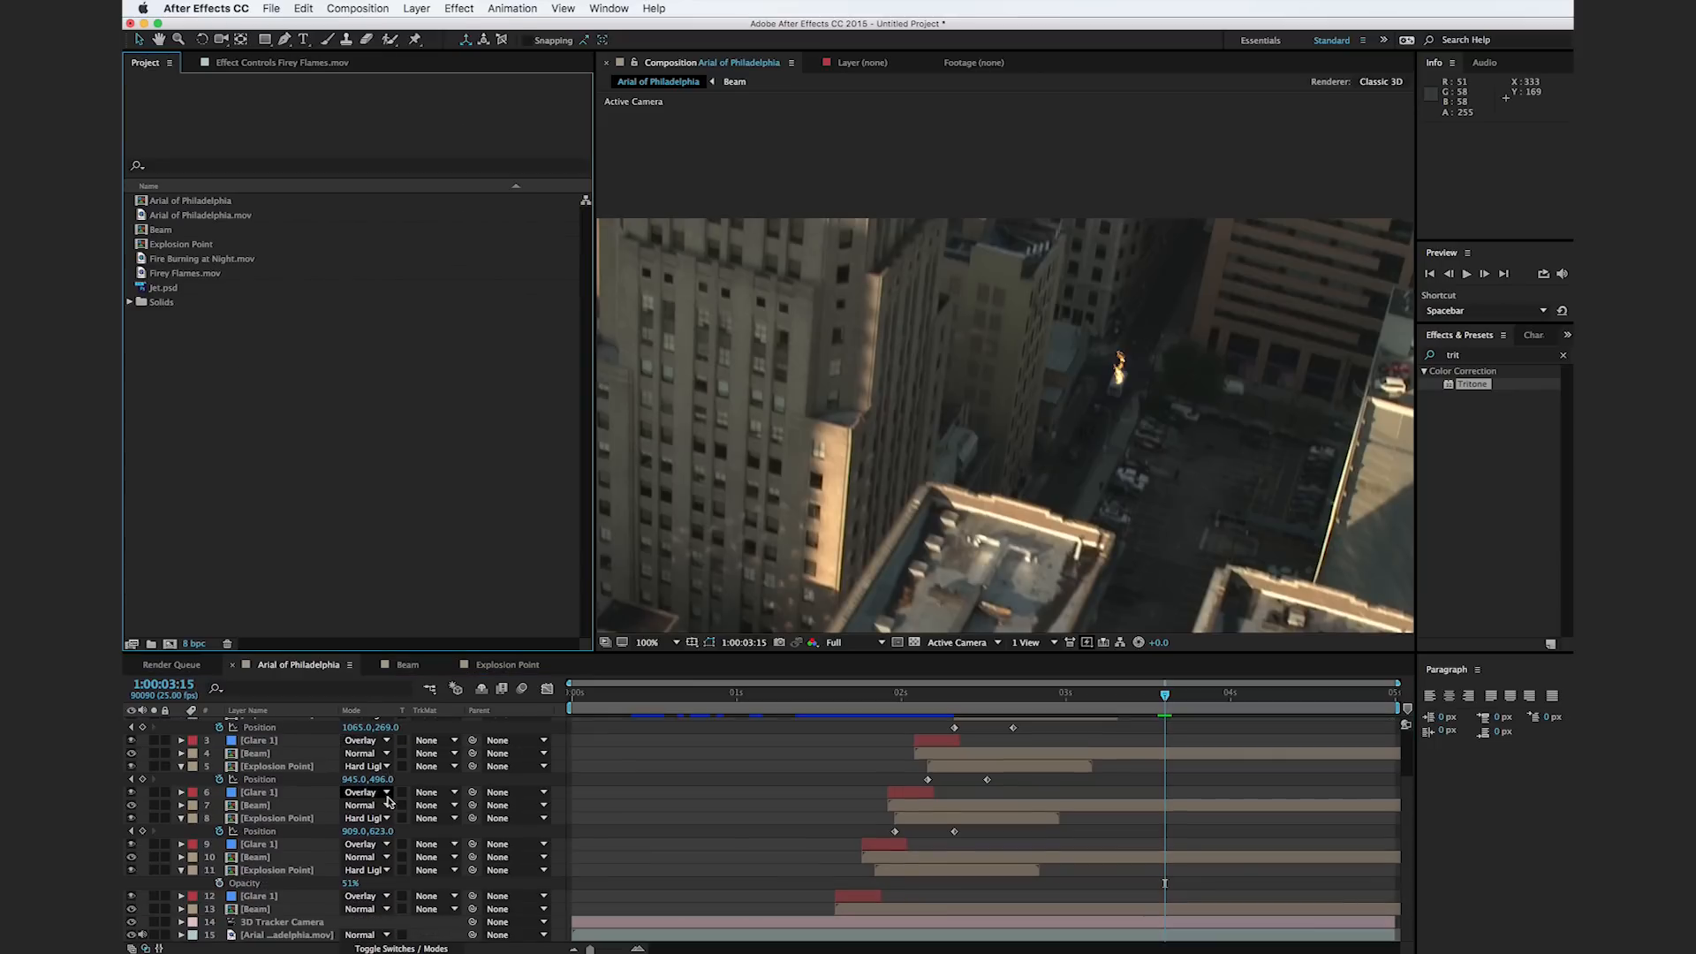
pyautogui.click(308, 935)
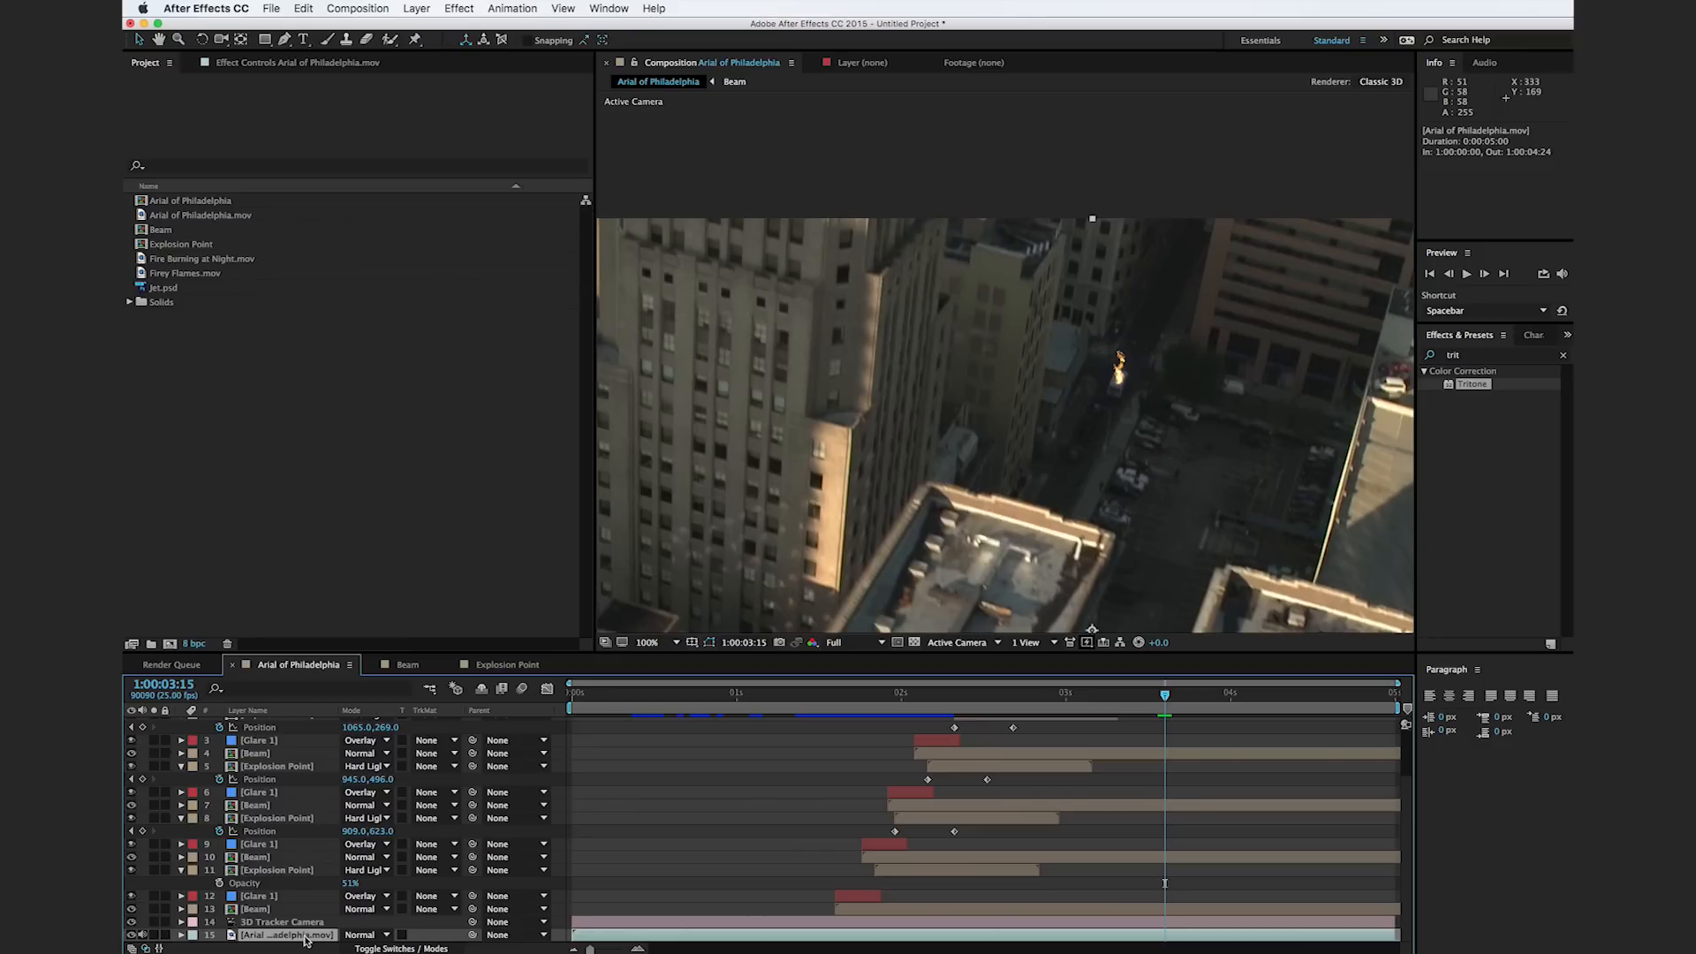
pyautogui.click(305, 64)
pyautogui.click(233, 94)
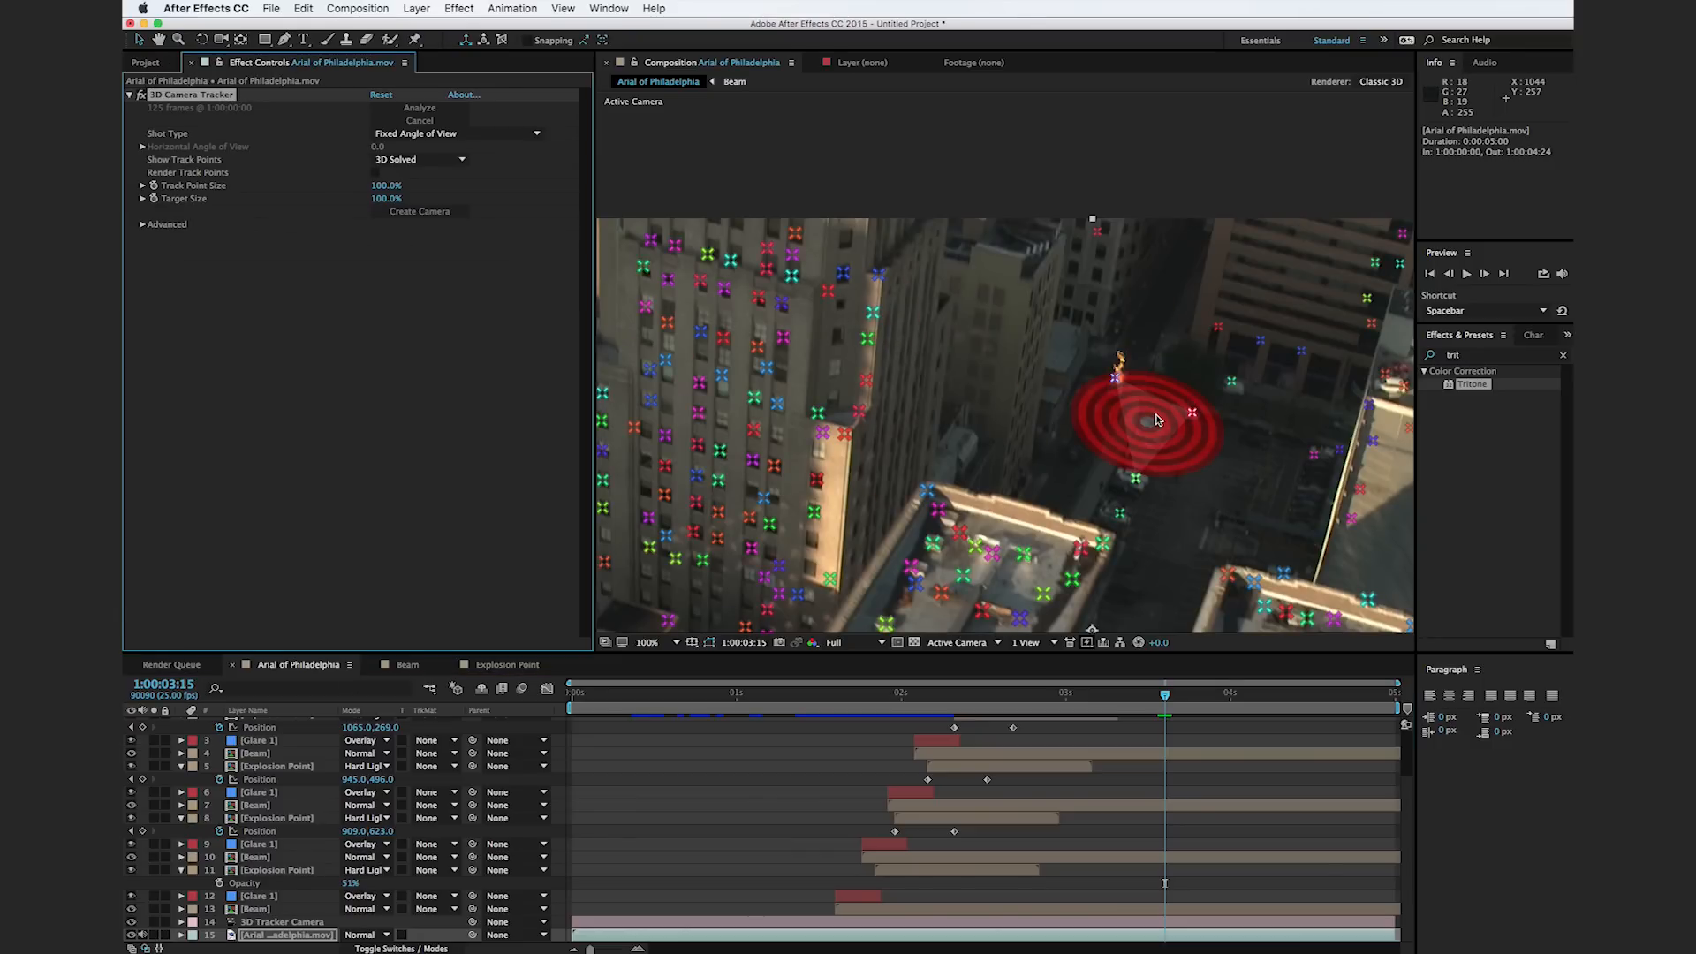
pyautogui.rightClick(1156, 420)
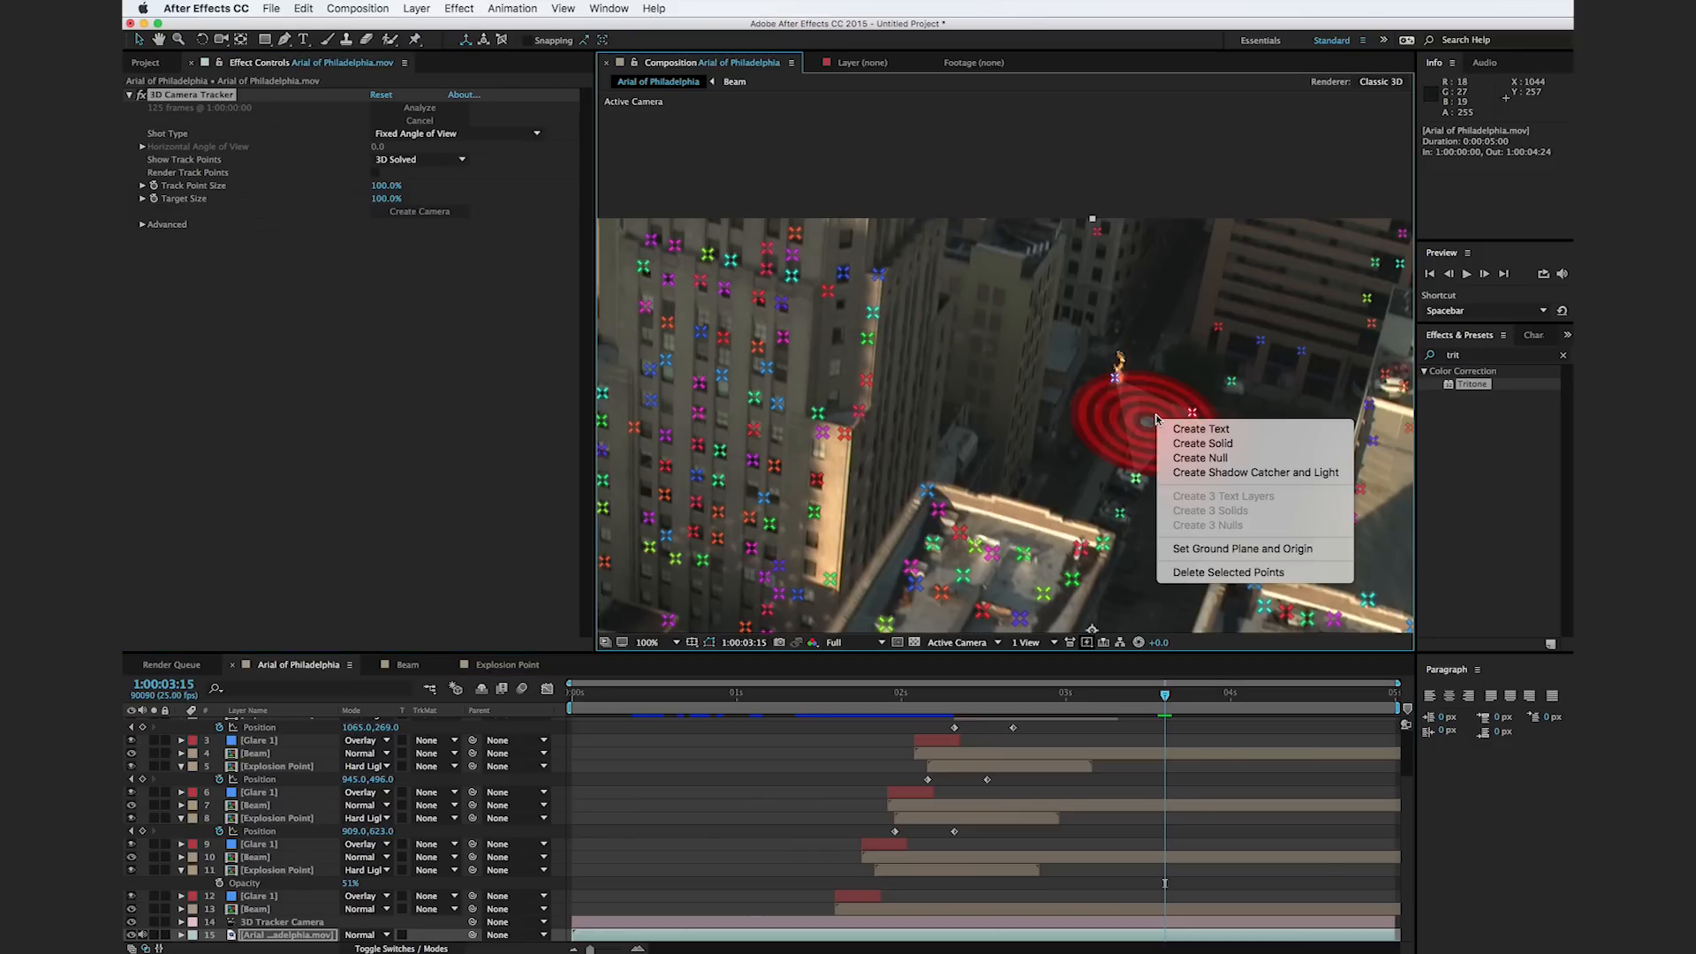
pyautogui.click(1201, 443)
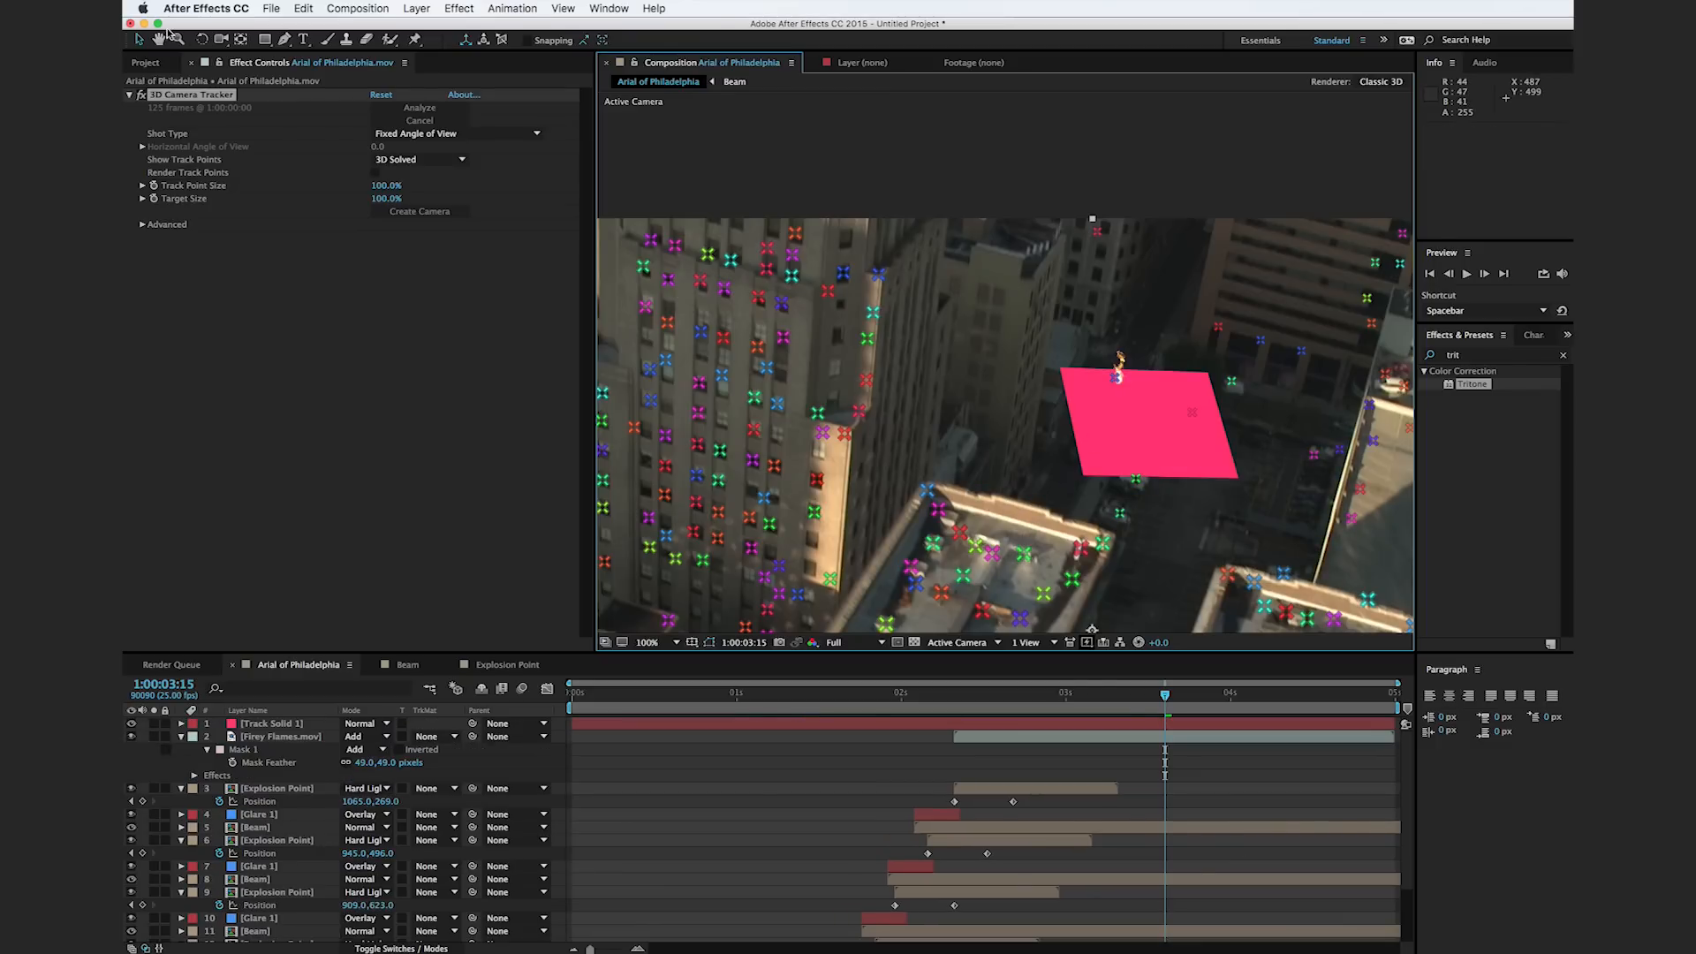
# Step: Replace the tracked solid's source with the Fire Burning at Night.mov footage
pyautogui.click(144, 63)
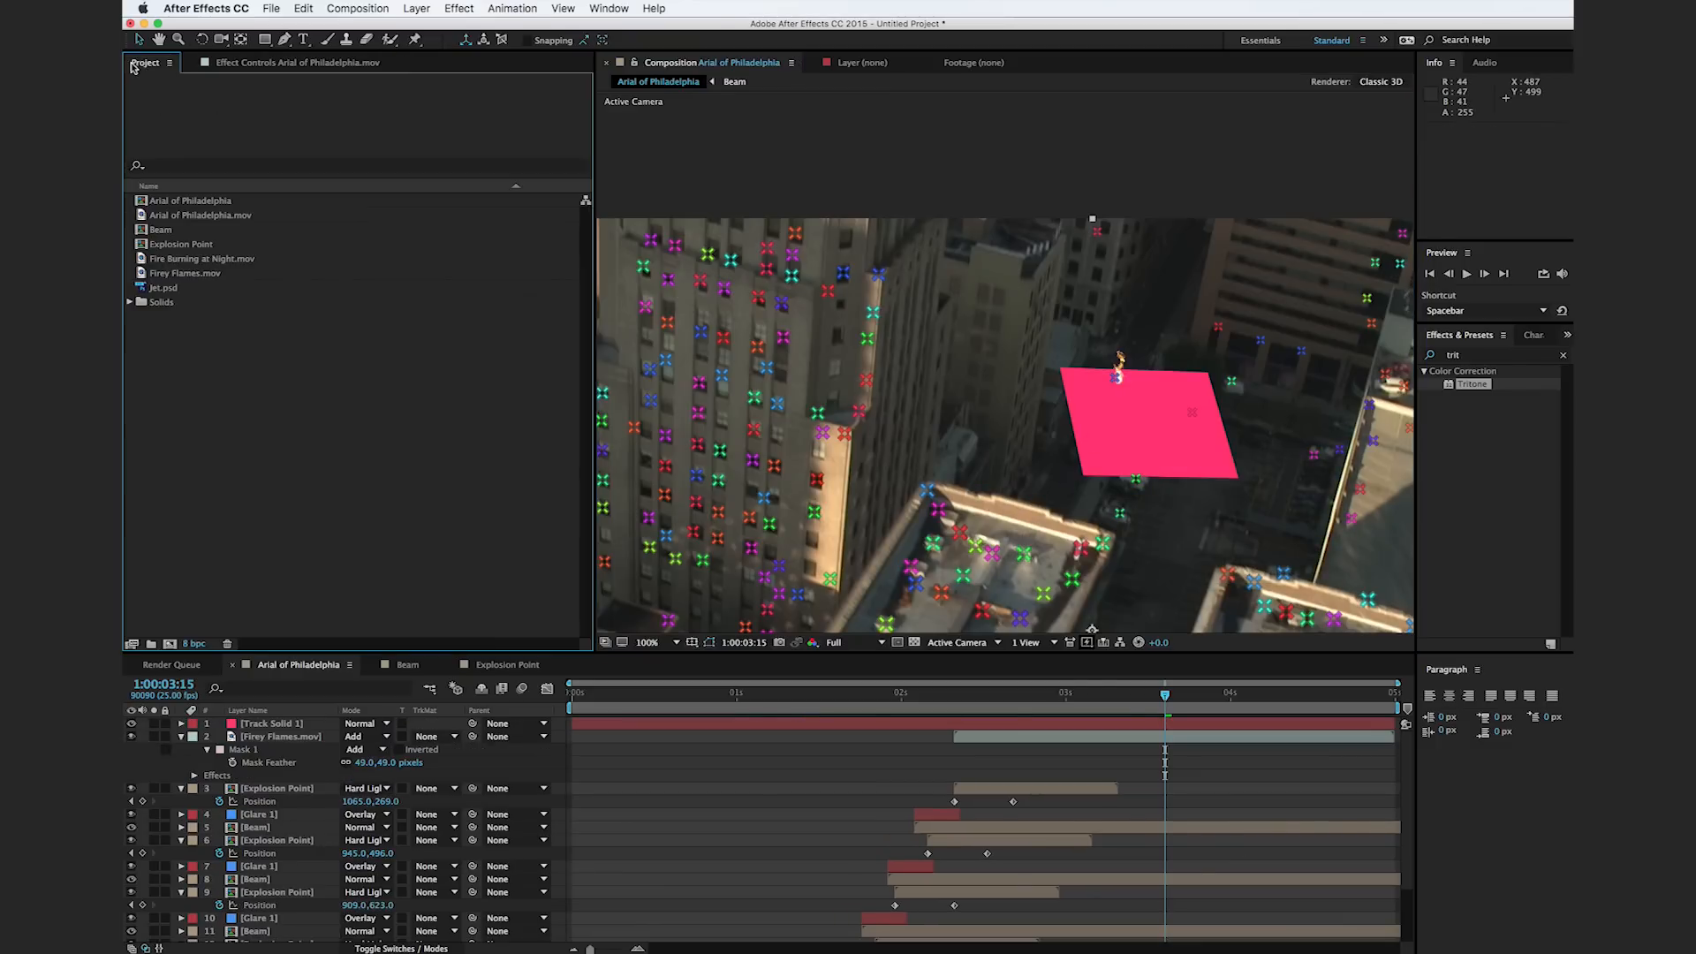
pyautogui.click(184, 261)
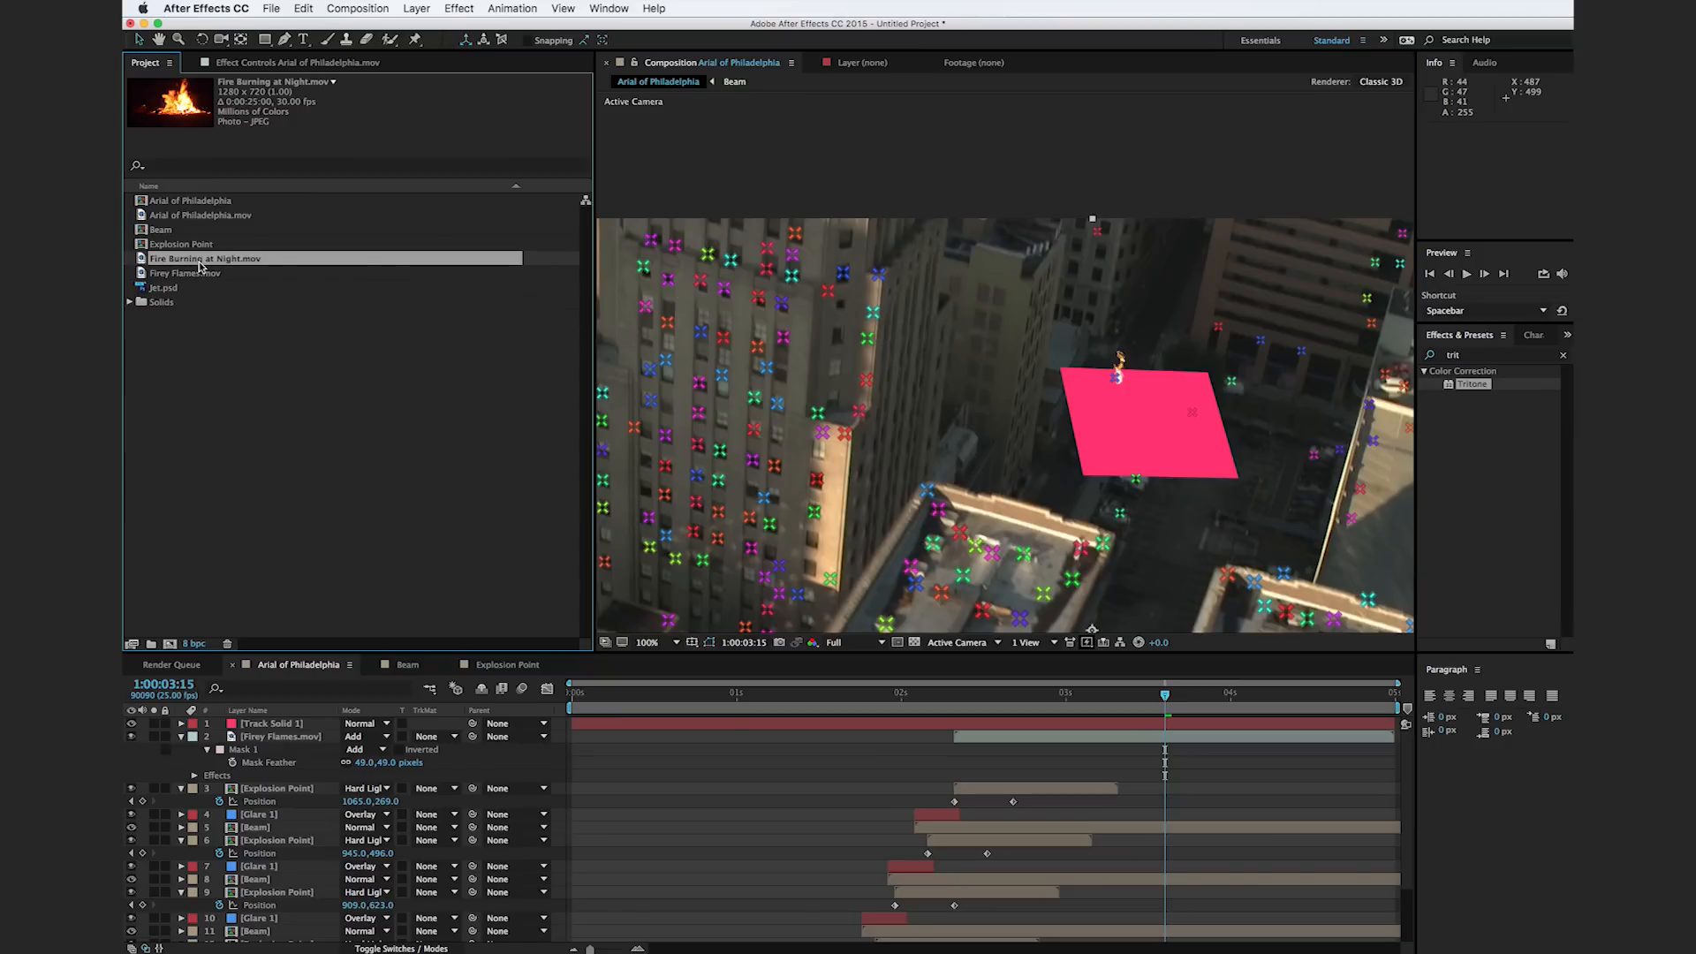
pyautogui.moveTo(200, 265); pyautogui.dragTo(214, 347)
pyautogui.moveTo(318, 658)
pyautogui.mouseDown()
pyautogui.moveTo(301, 721)
pyautogui.moveTo(298, 607)
pyautogui.mouseUp()
pyautogui.click(304, 726)
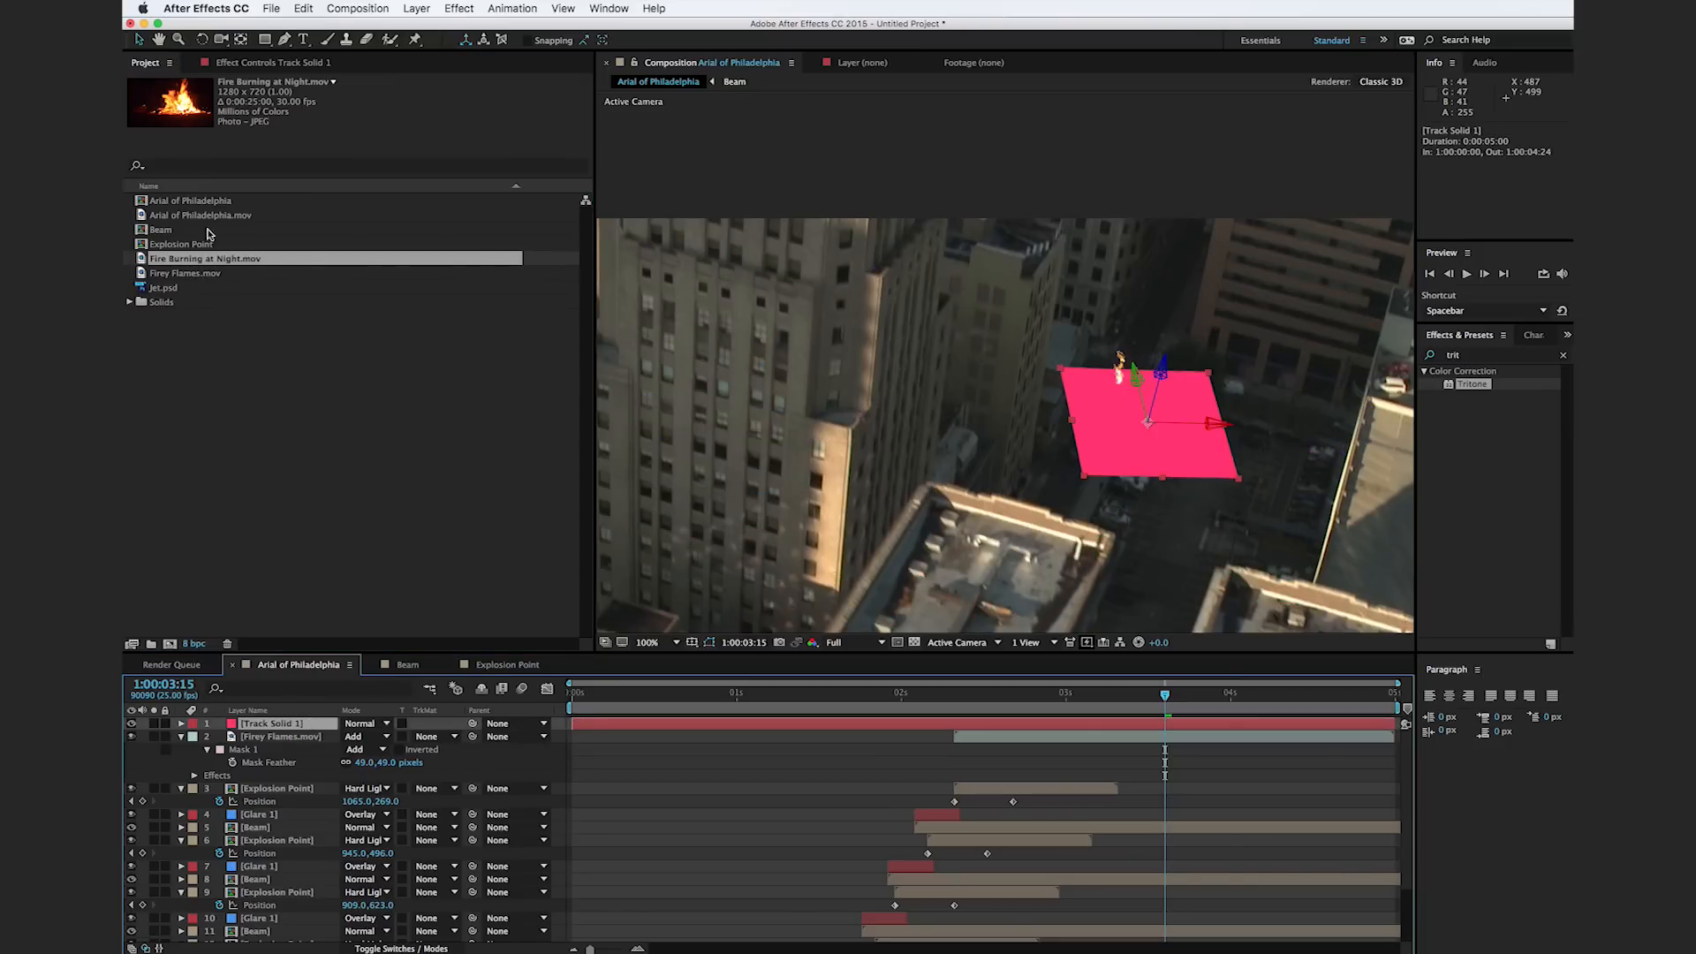
pyautogui.moveTo(204, 264); pyautogui.dragTo(285, 725)
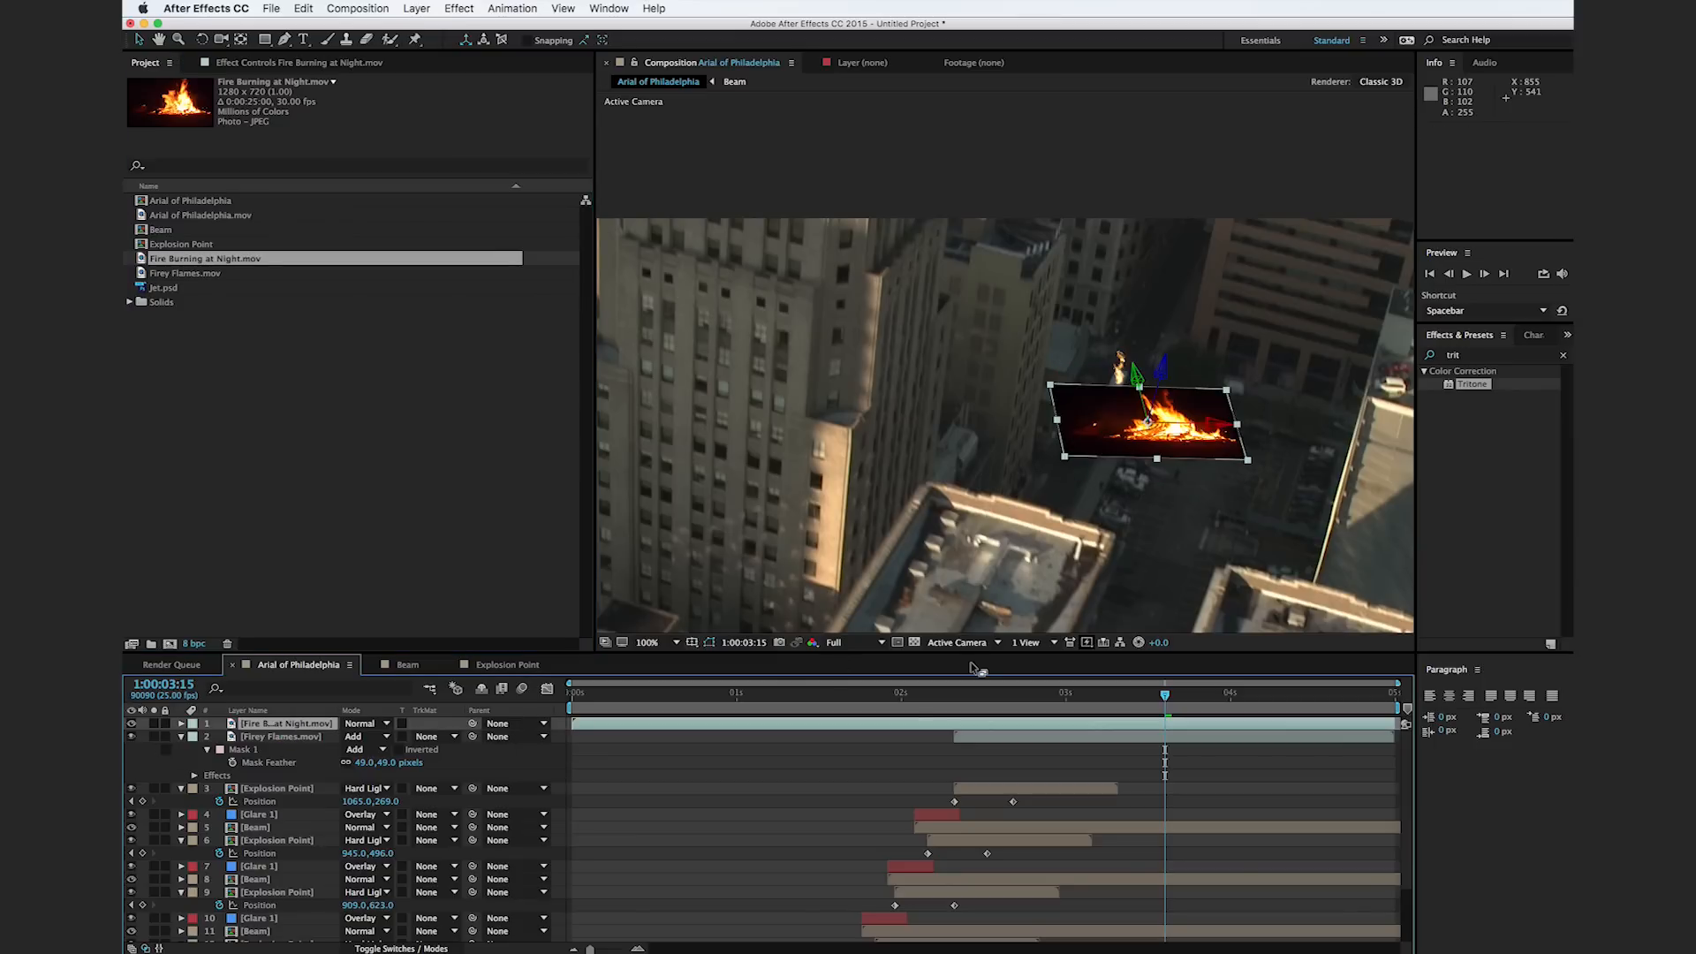
# Step: Rotate the Fire Burning at Night layer upright and move it over the street to about 1832.6, -1054.3, 10129.7
pyautogui.press('w')
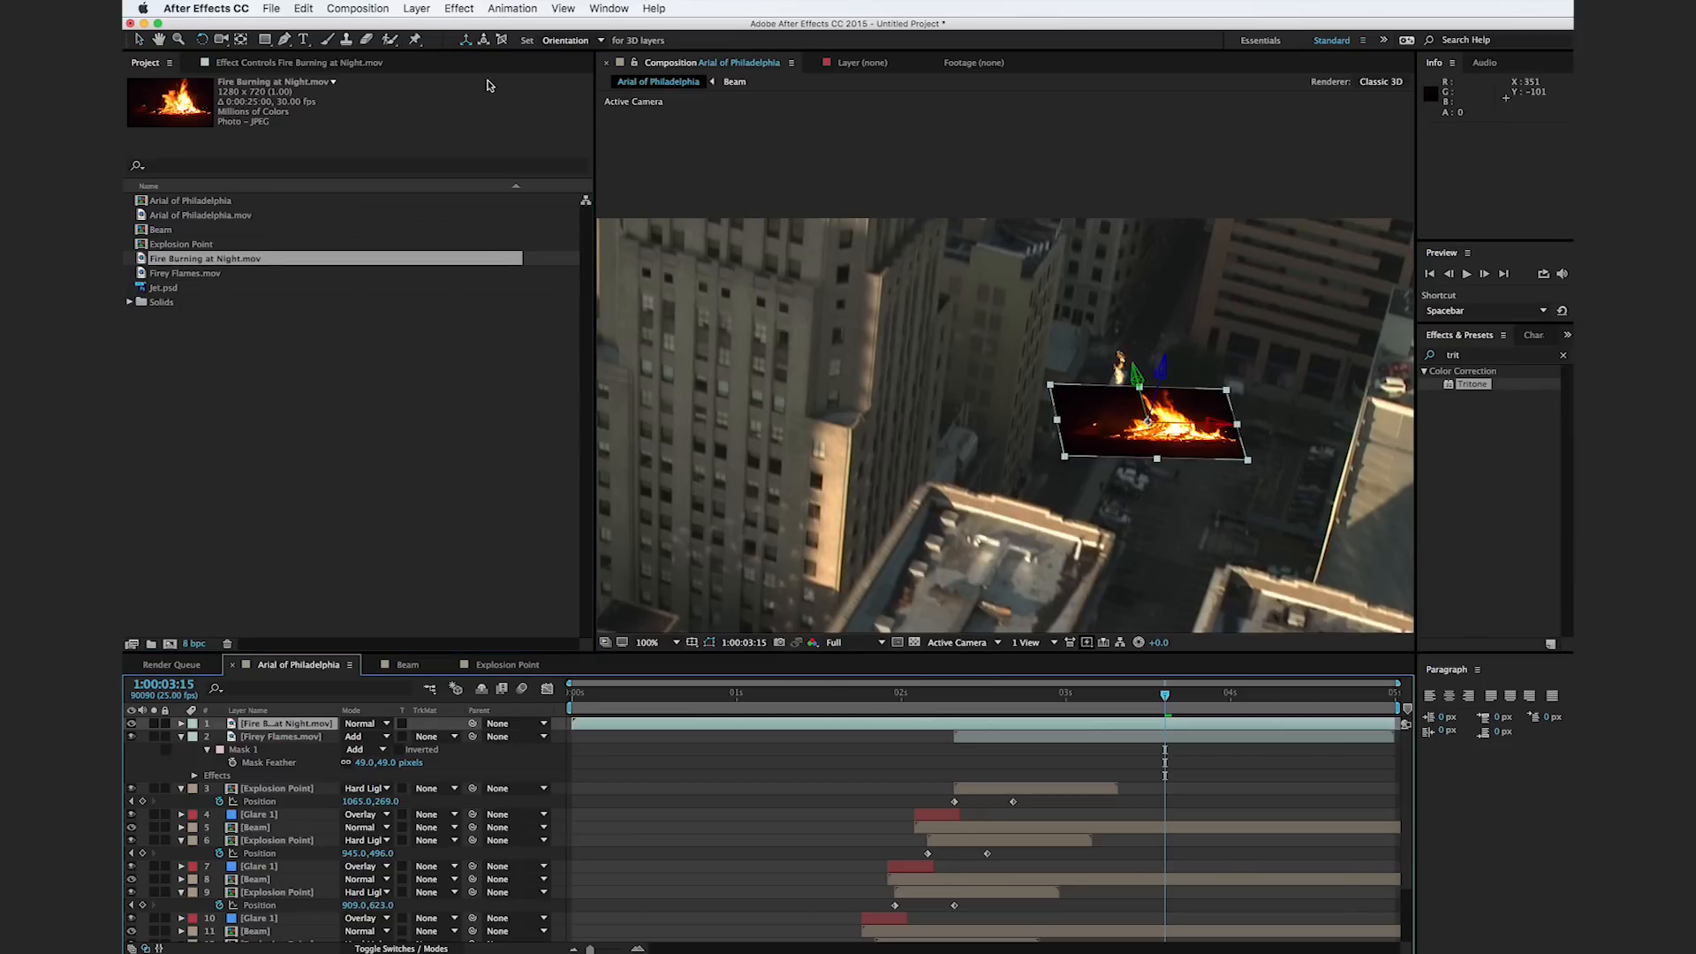
pyautogui.moveTo(1215, 424); pyautogui.dragTo(1157, 397)
pyautogui.press('v')
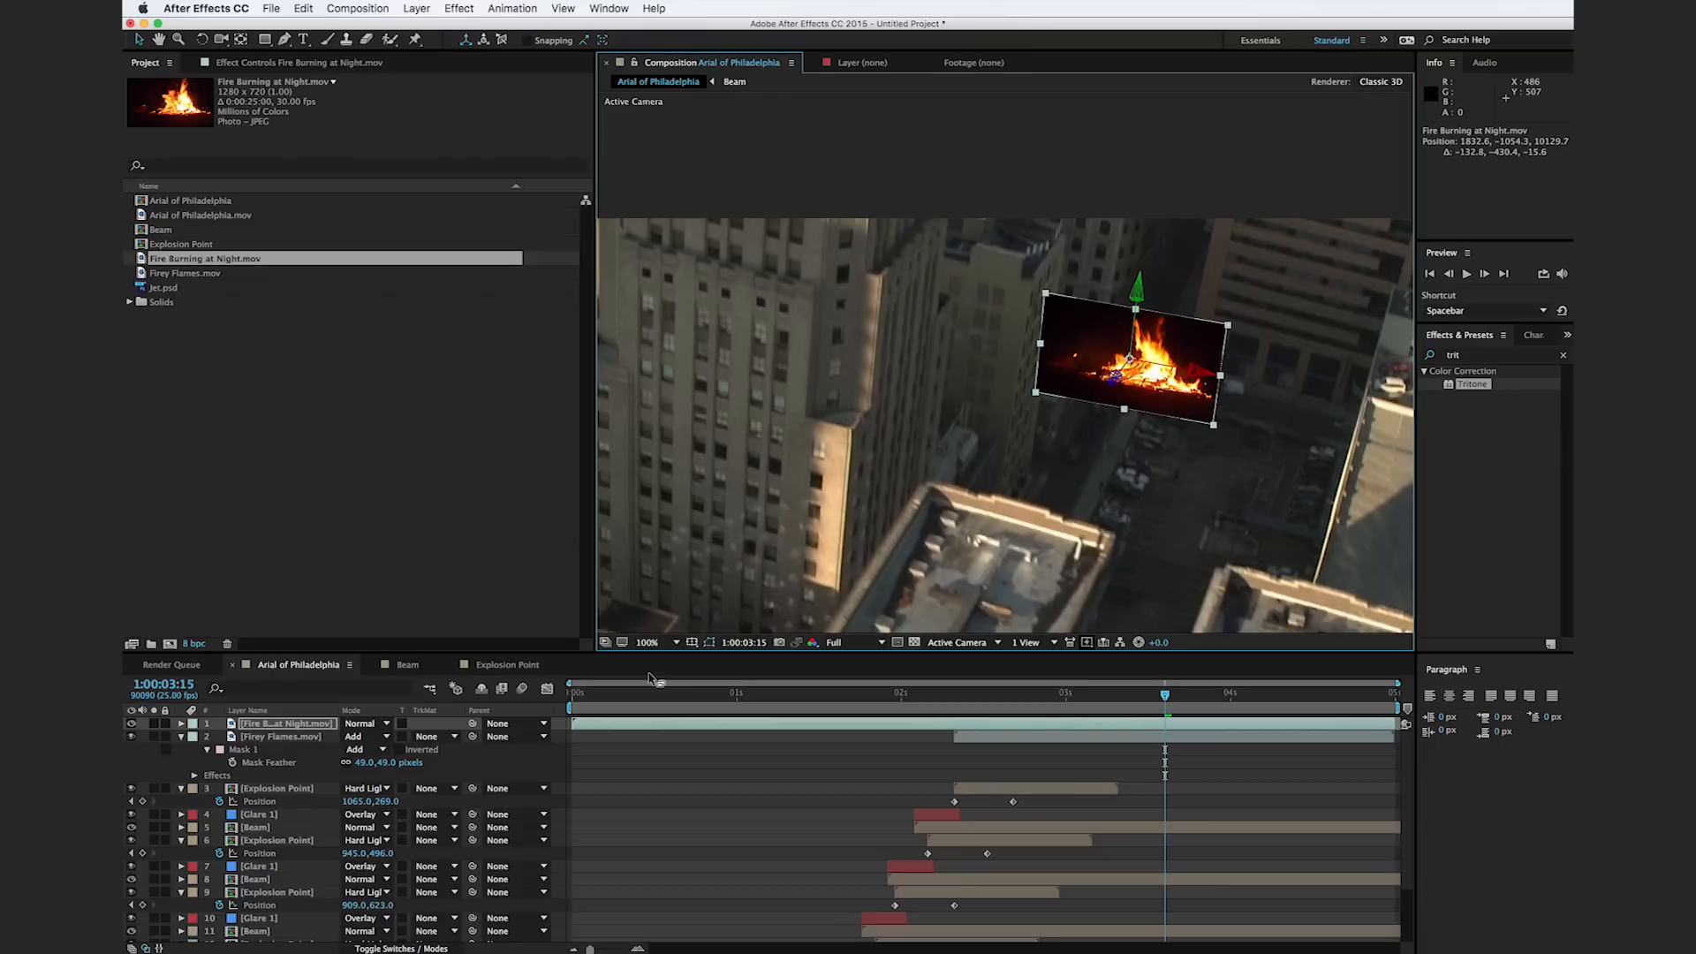
# Step: Set the Fire Burning at Night layer's blending mode to Add and its scale to 46%
pyautogui.click(383, 725)
pyautogui.click(389, 629)
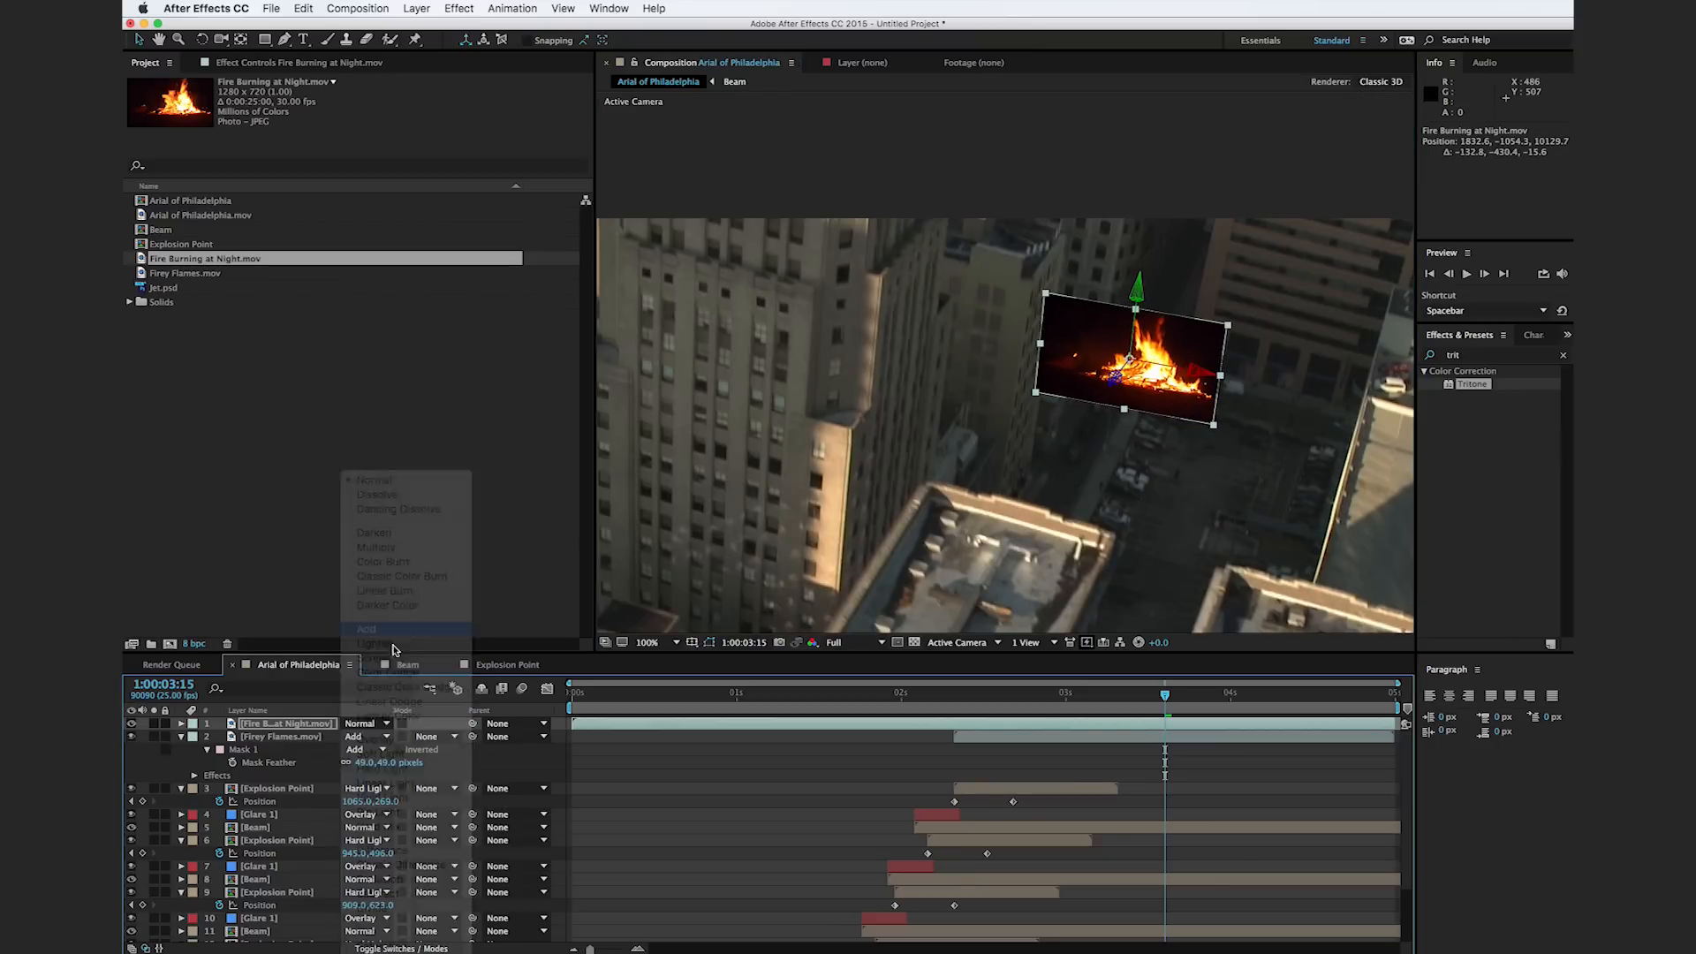
pyautogui.press('s')
pyautogui.moveTo(393, 736); pyautogui.dragTo(353, 737)
# Step: Scale the night fire down to 26% and position it at the base of the flames on the vehicle, about 1729.3, -940.8, 10124.5
pyautogui.press('.')
pyautogui.press('.')
pyautogui.moveTo(1173, 439); pyautogui.dragTo(625, 504)
pyautogui.moveTo(994, 458); pyautogui.dragTo(927, 517)
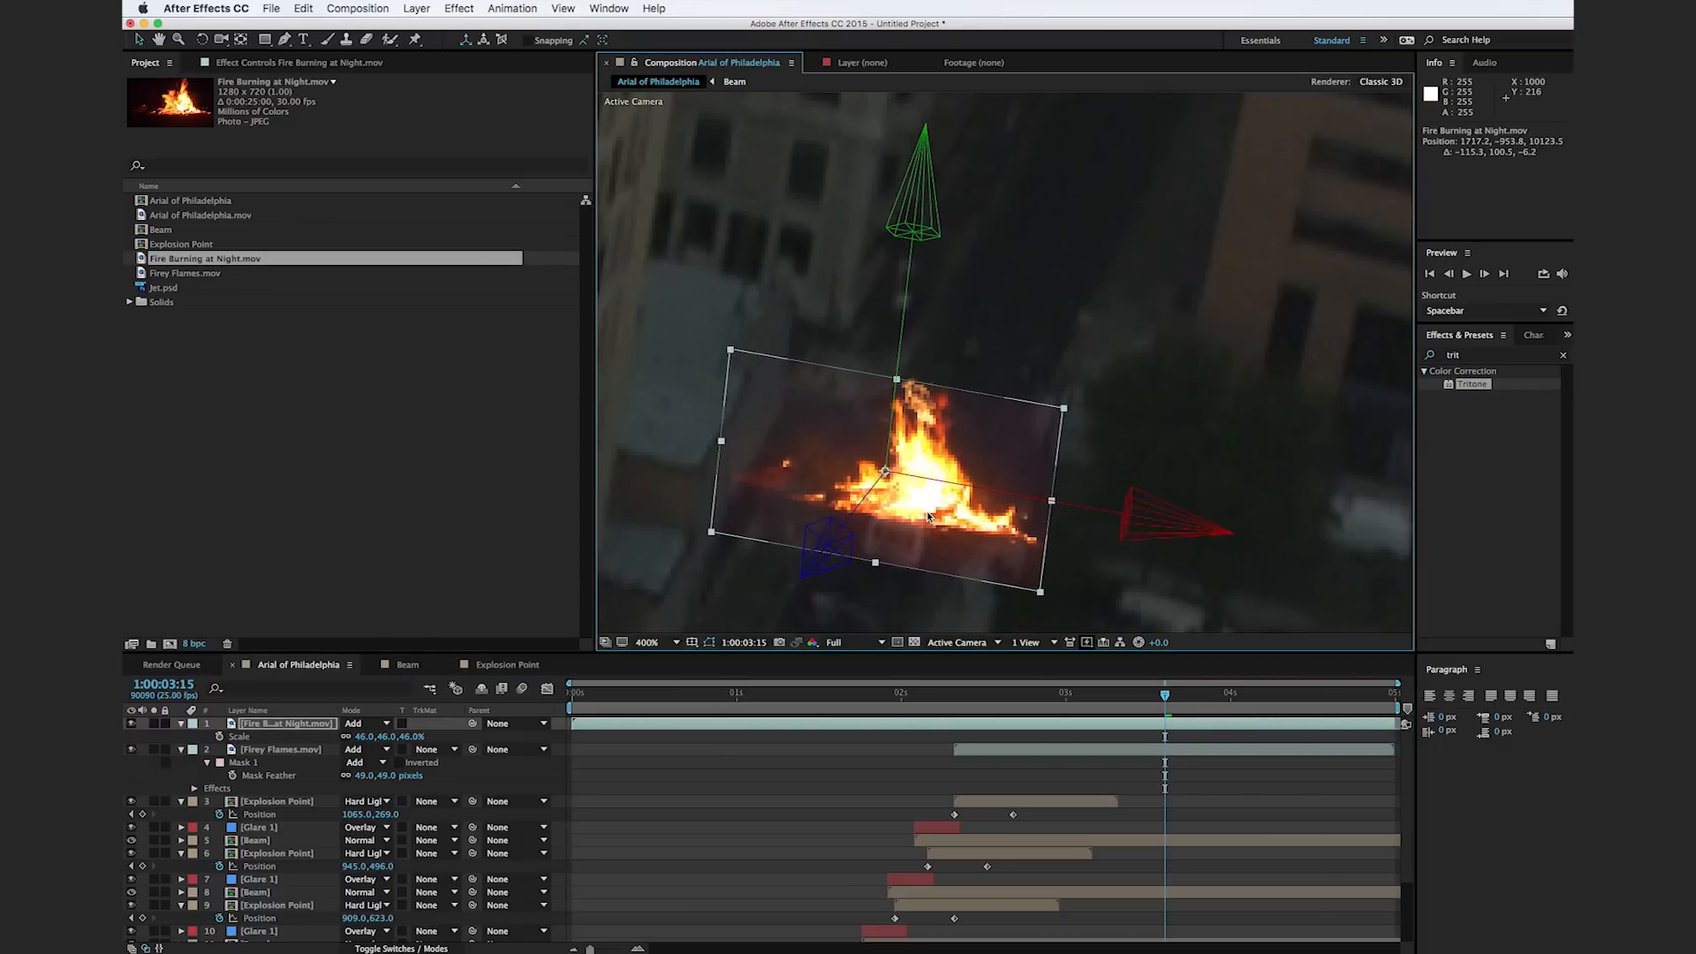
pyautogui.moveTo(393, 737); pyautogui.dragTo(375, 739)
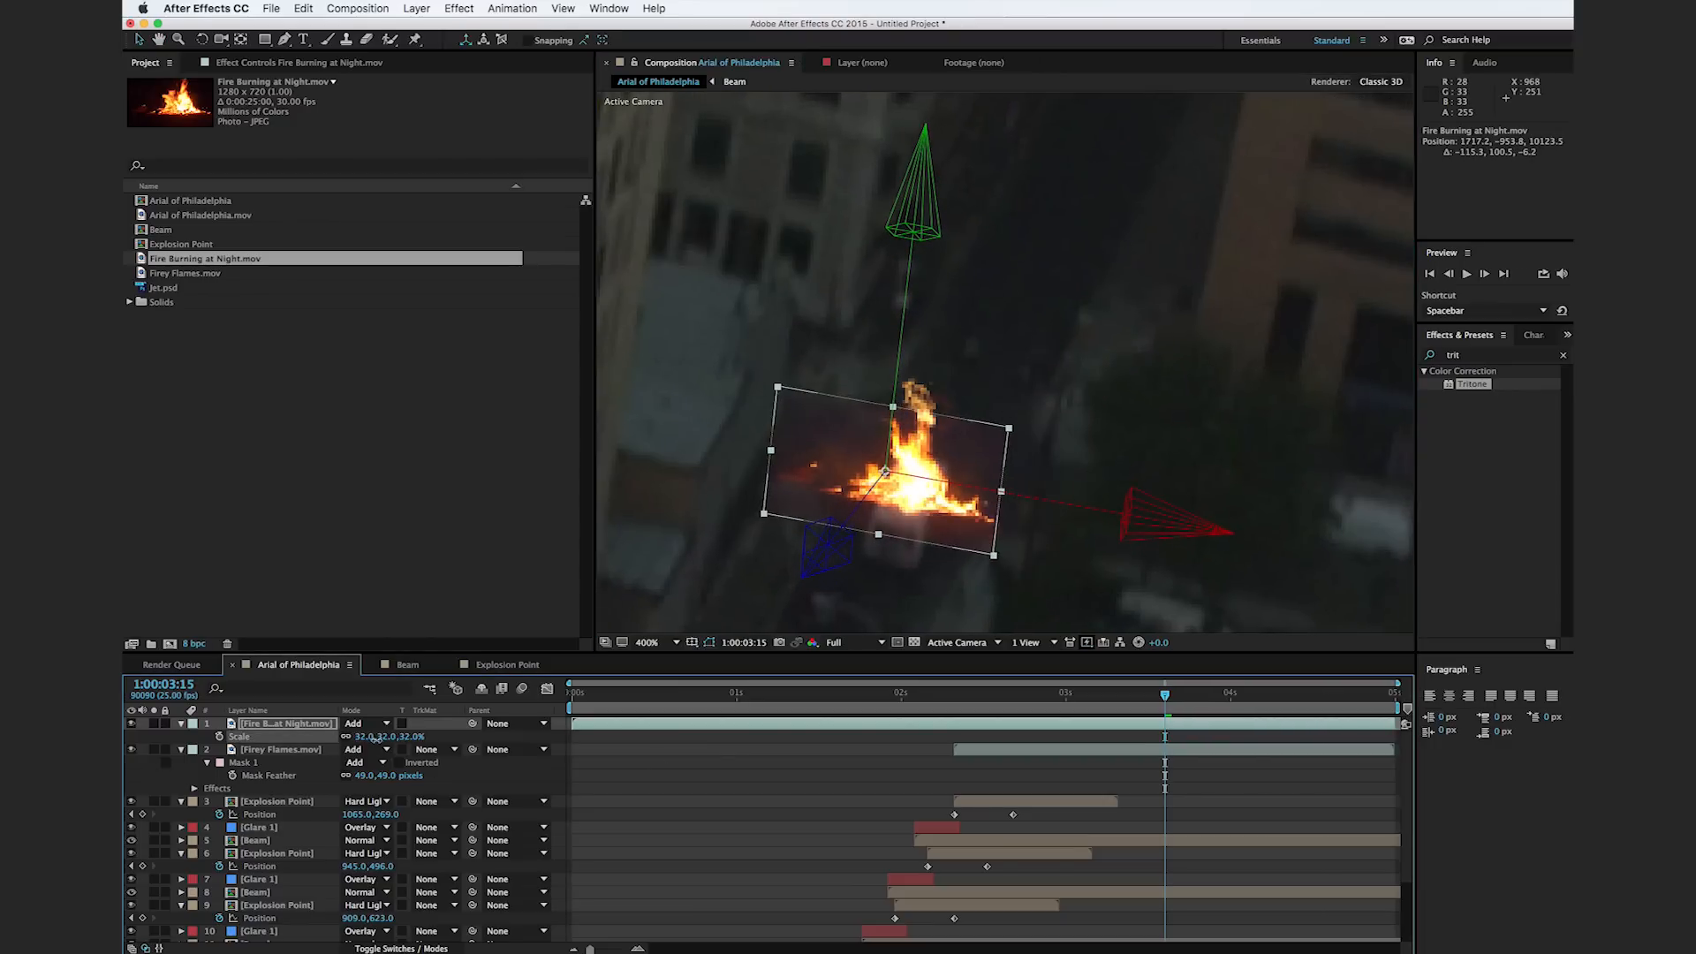
pyautogui.moveTo(881, 531); pyautogui.dragTo(881, 537)
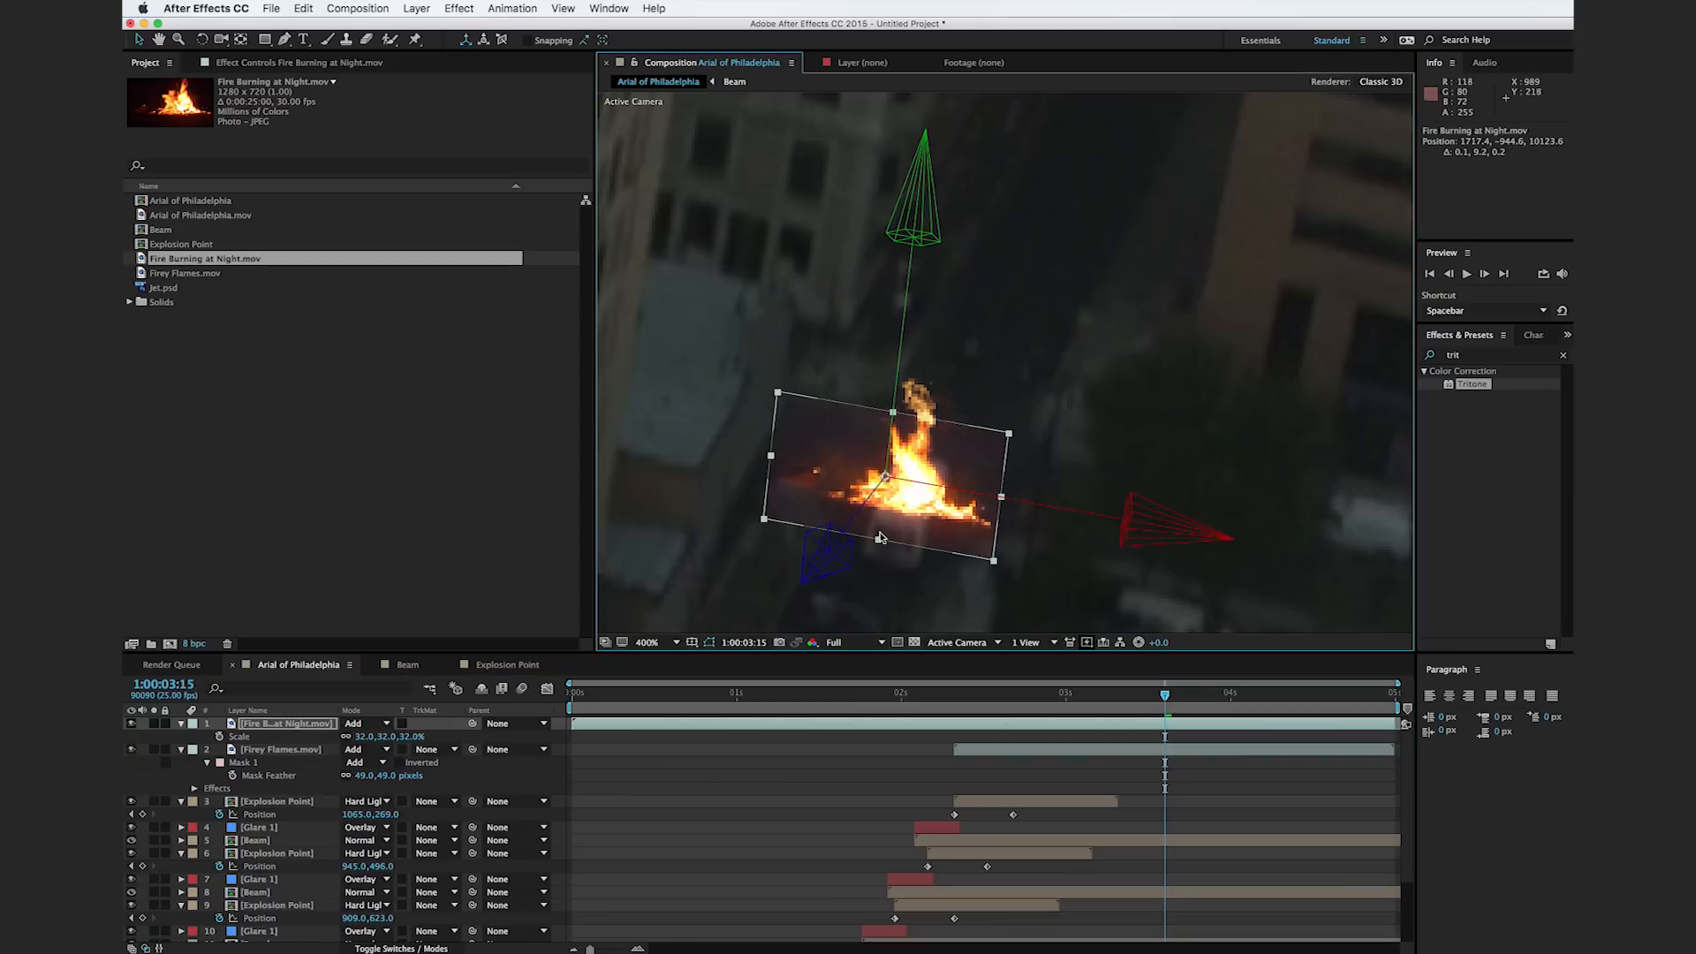
pyautogui.moveTo(389, 736); pyautogui.dragTo(384, 737)
pyautogui.moveTo(915, 519); pyautogui.dragTo(922, 523)
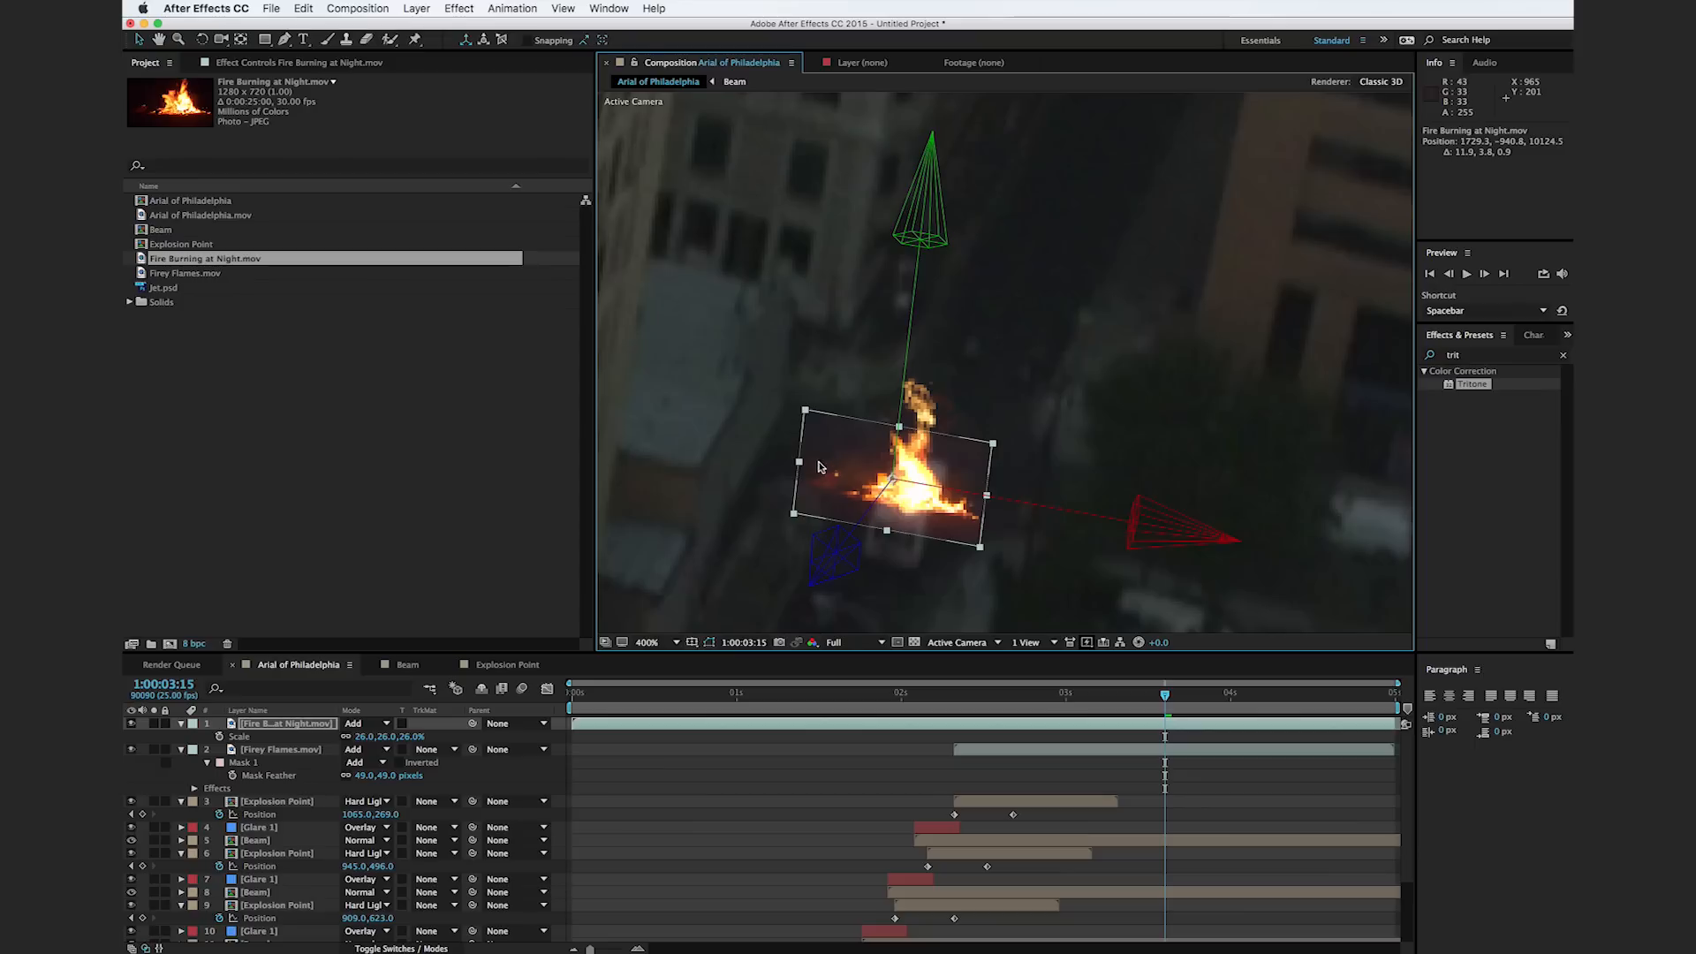
# Step: Draw a closed four-point curved Pen mask around the central flame of the Fire Burning at Night layer
pyautogui.click(284, 39)
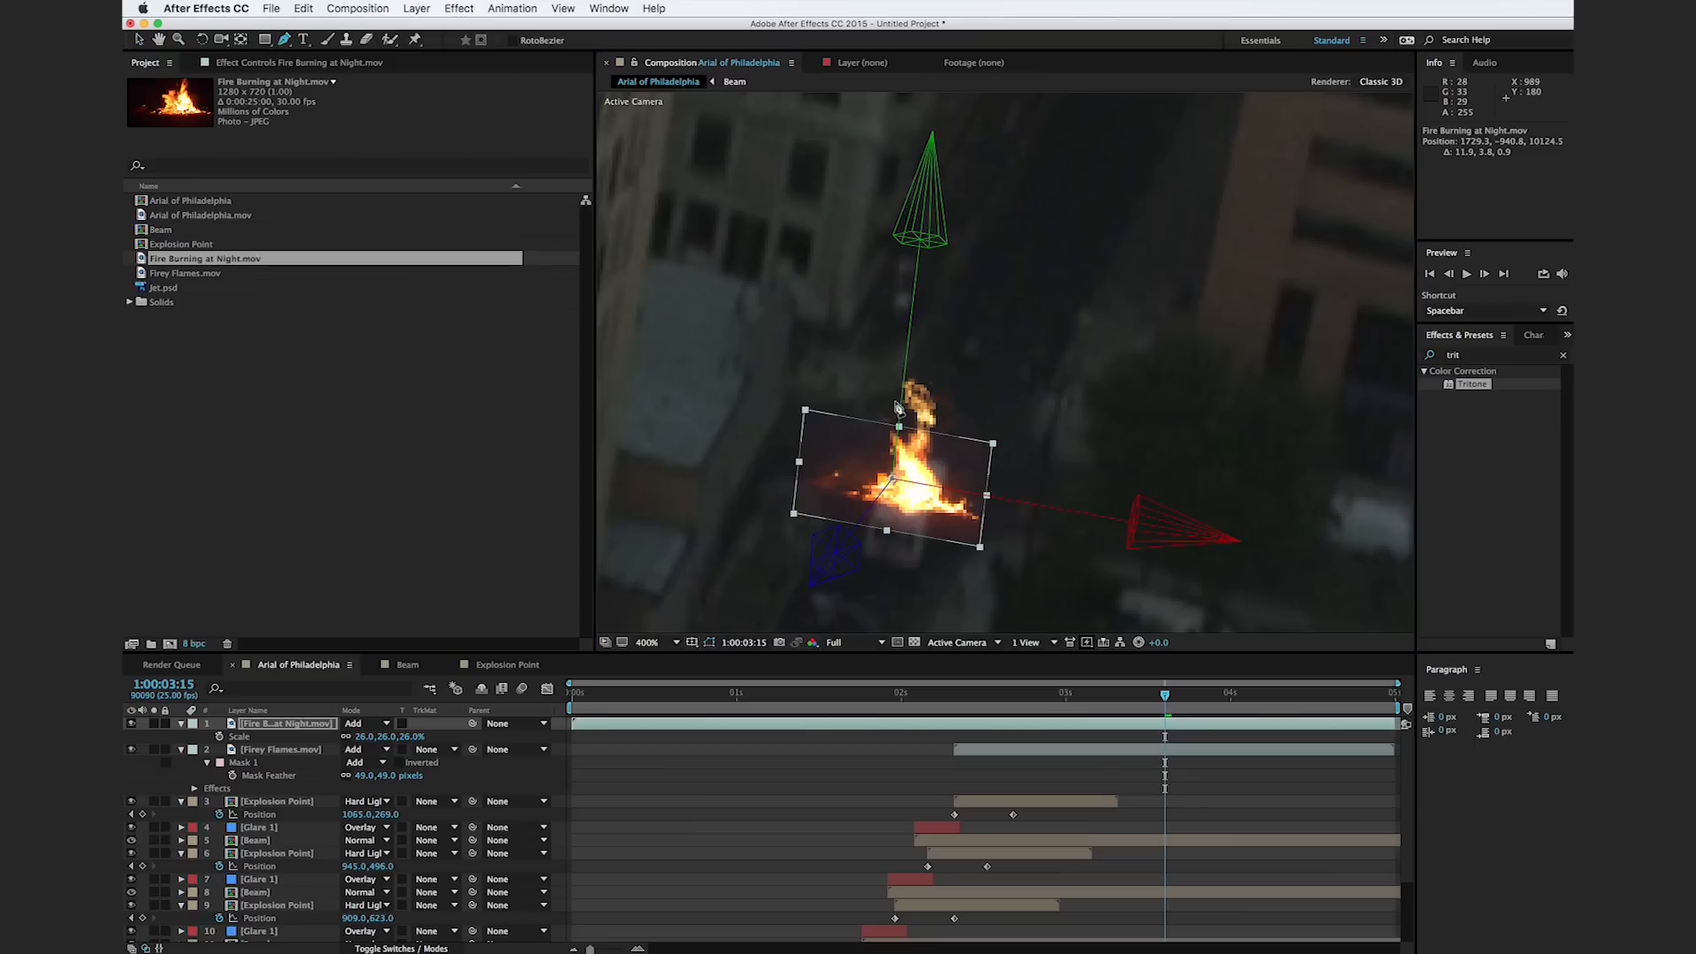
pyautogui.moveTo(864, 392); pyautogui.dragTo(864, 430)
pyautogui.click(916, 515)
pyautogui.moveTo(981, 483); pyautogui.dragTo(993, 458)
pyautogui.moveTo(970, 330); pyautogui.dragTo(896, 312)
pyautogui.click(863, 392)
# Step: Set the night fire mask's feather to 36 pixels and return to the Selection tool
pyautogui.press('f')
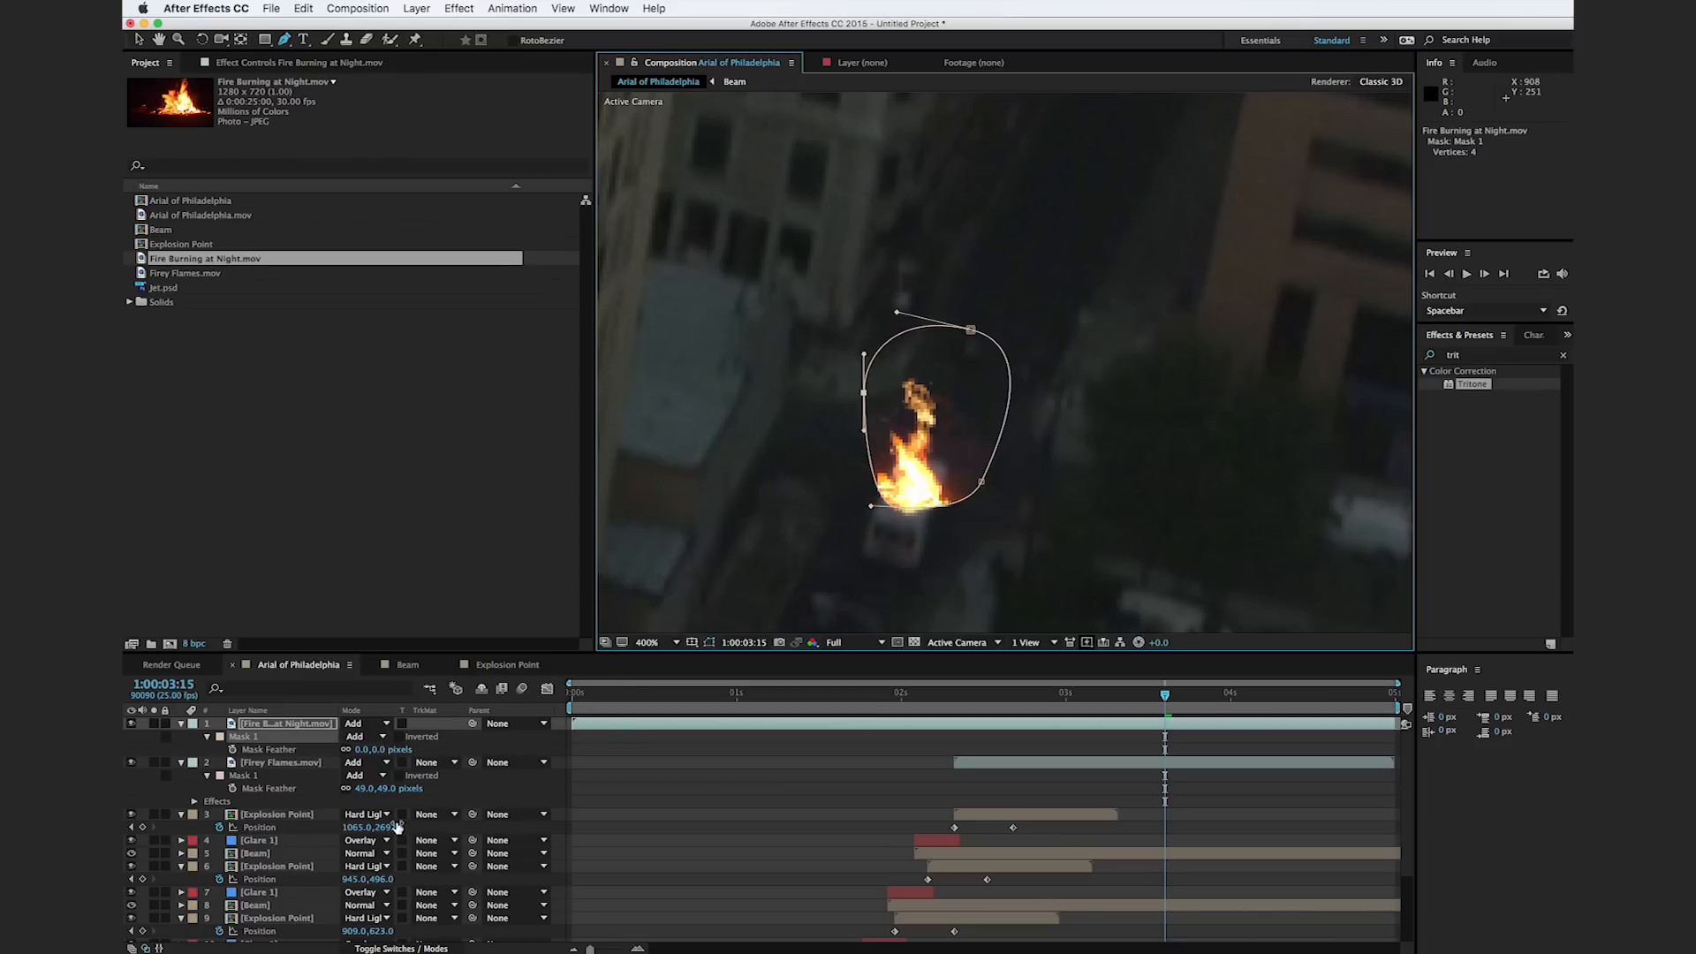
pyautogui.moveTo(373, 753); pyautogui.dragTo(402, 749)
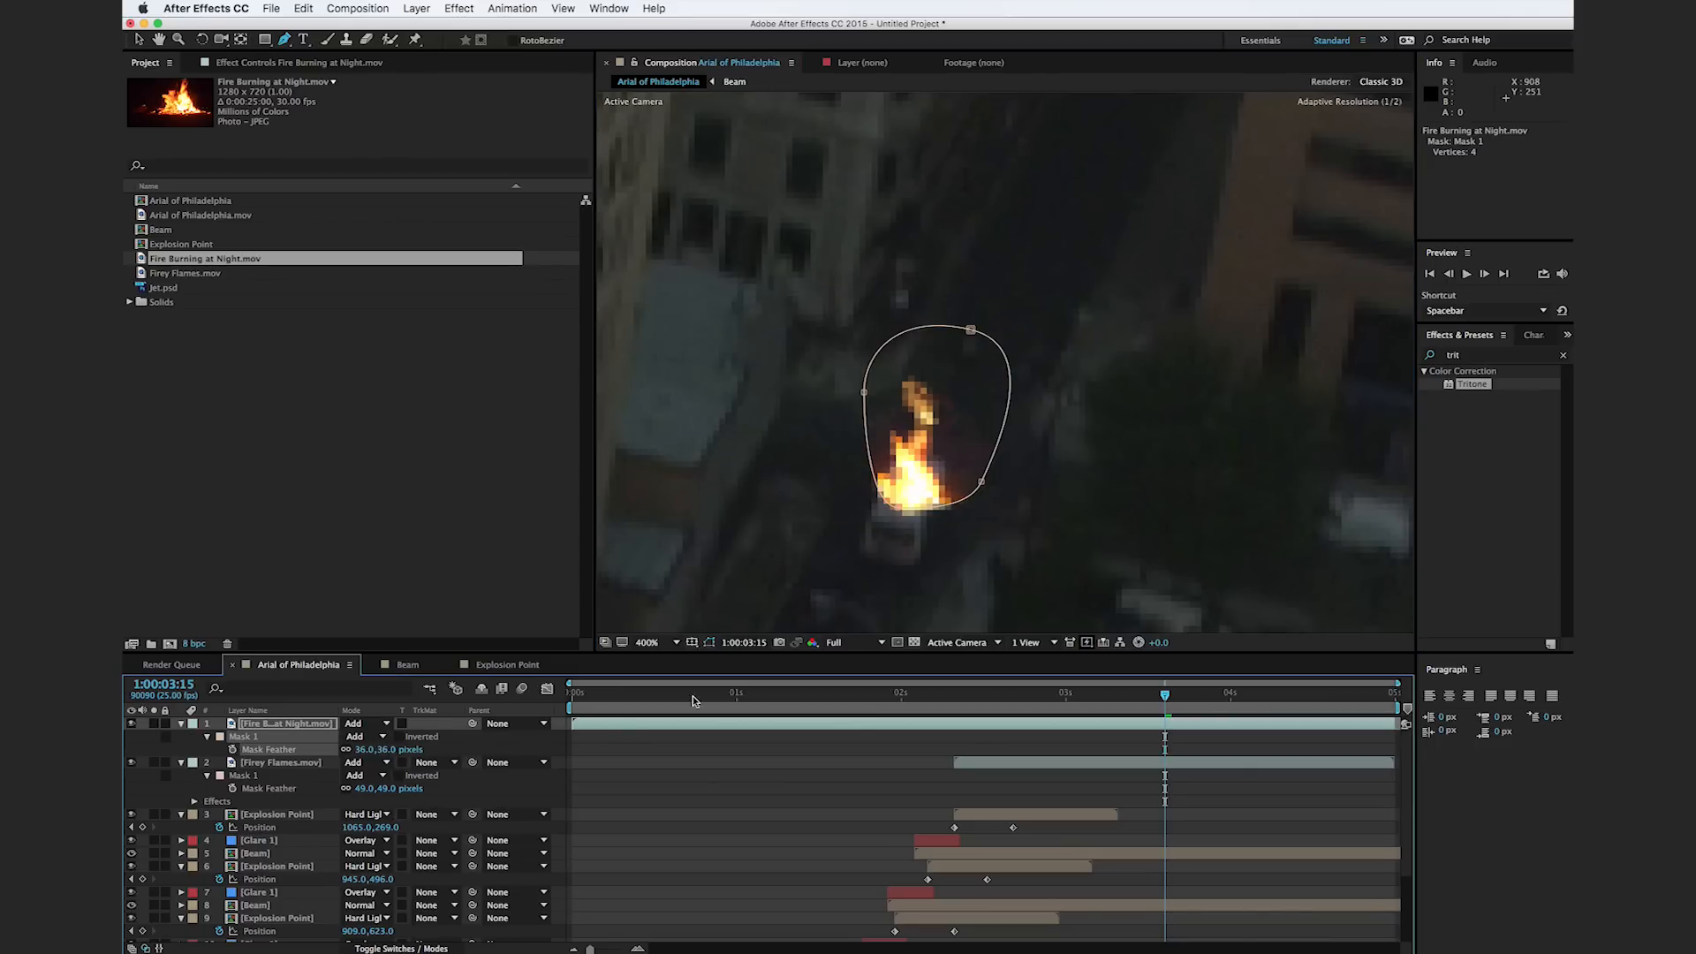
pyautogui.press('v')
# Step: Copy the Tritone effect from the Firey Flames layer onto the Fire Burning at Night layer
pyautogui.click(300, 762)
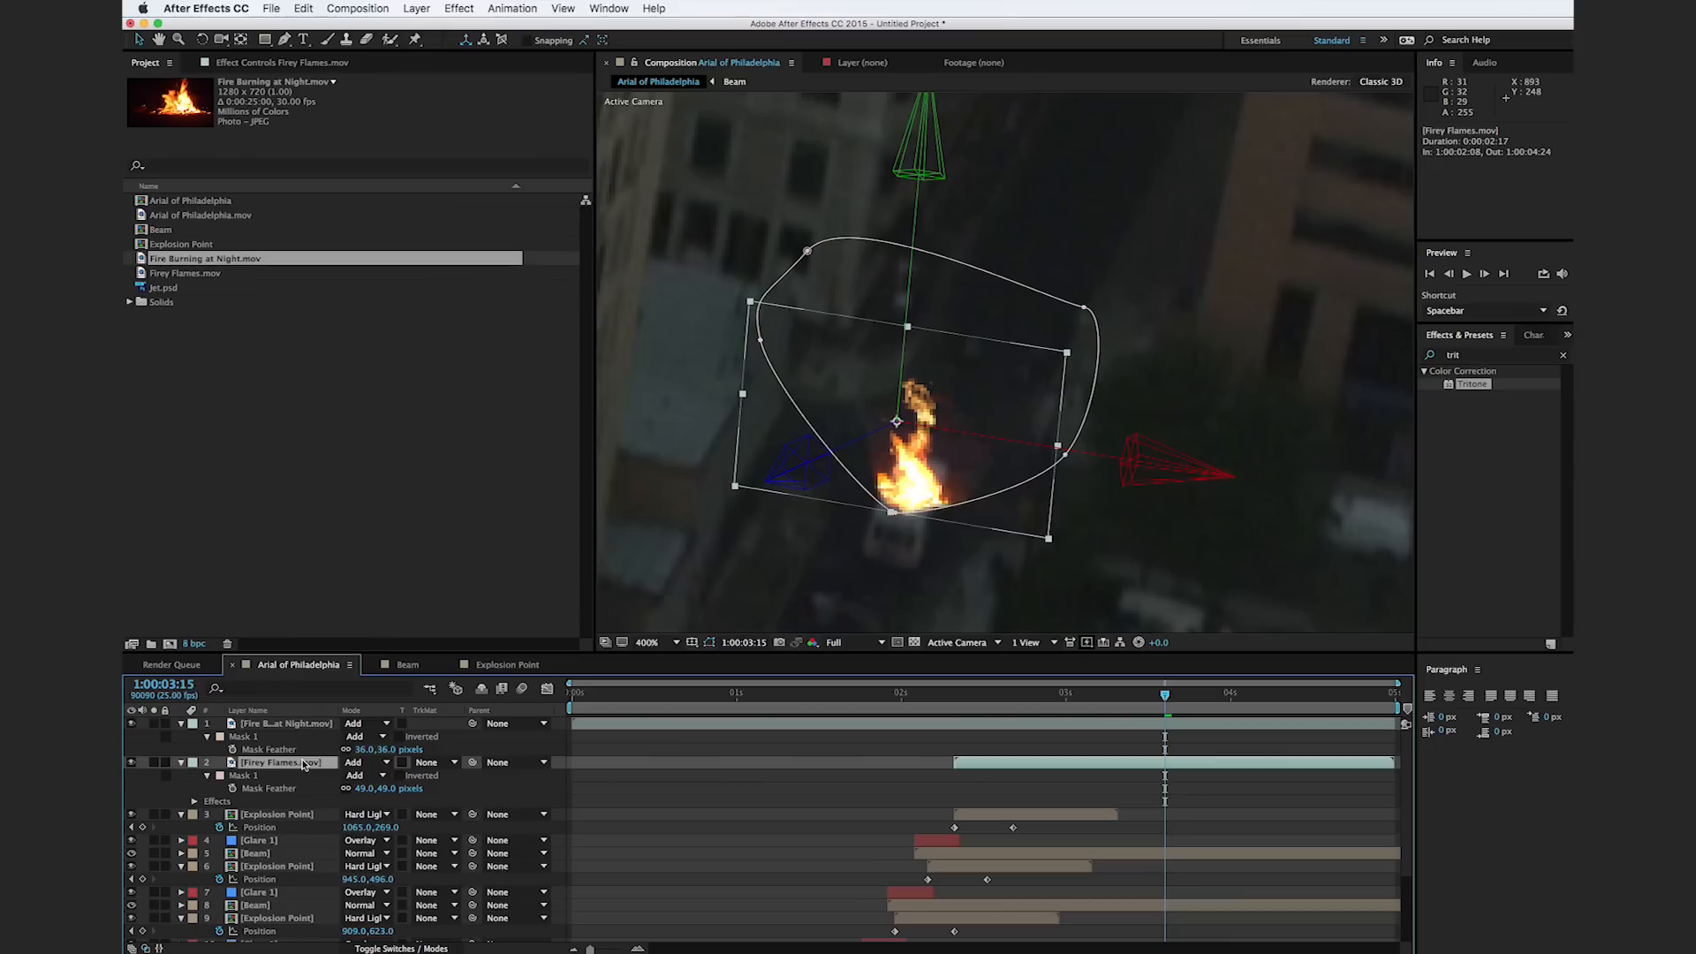
pyautogui.click(272, 62)
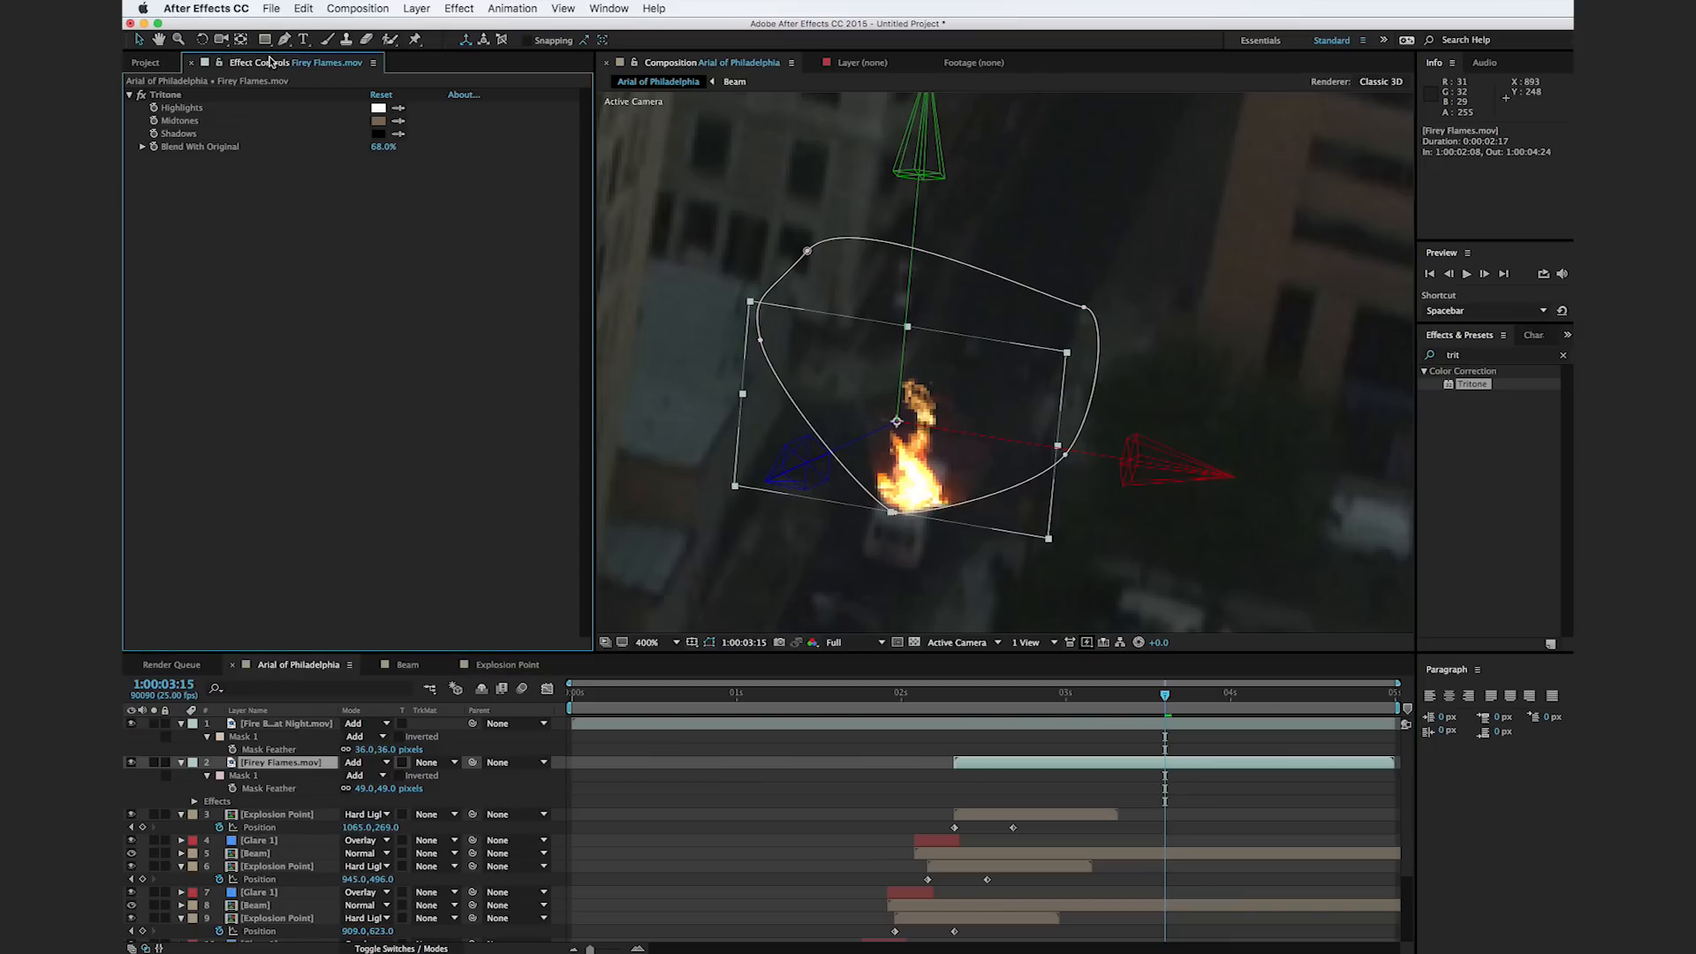
pyautogui.click(168, 96)
pyautogui.click(291, 724)
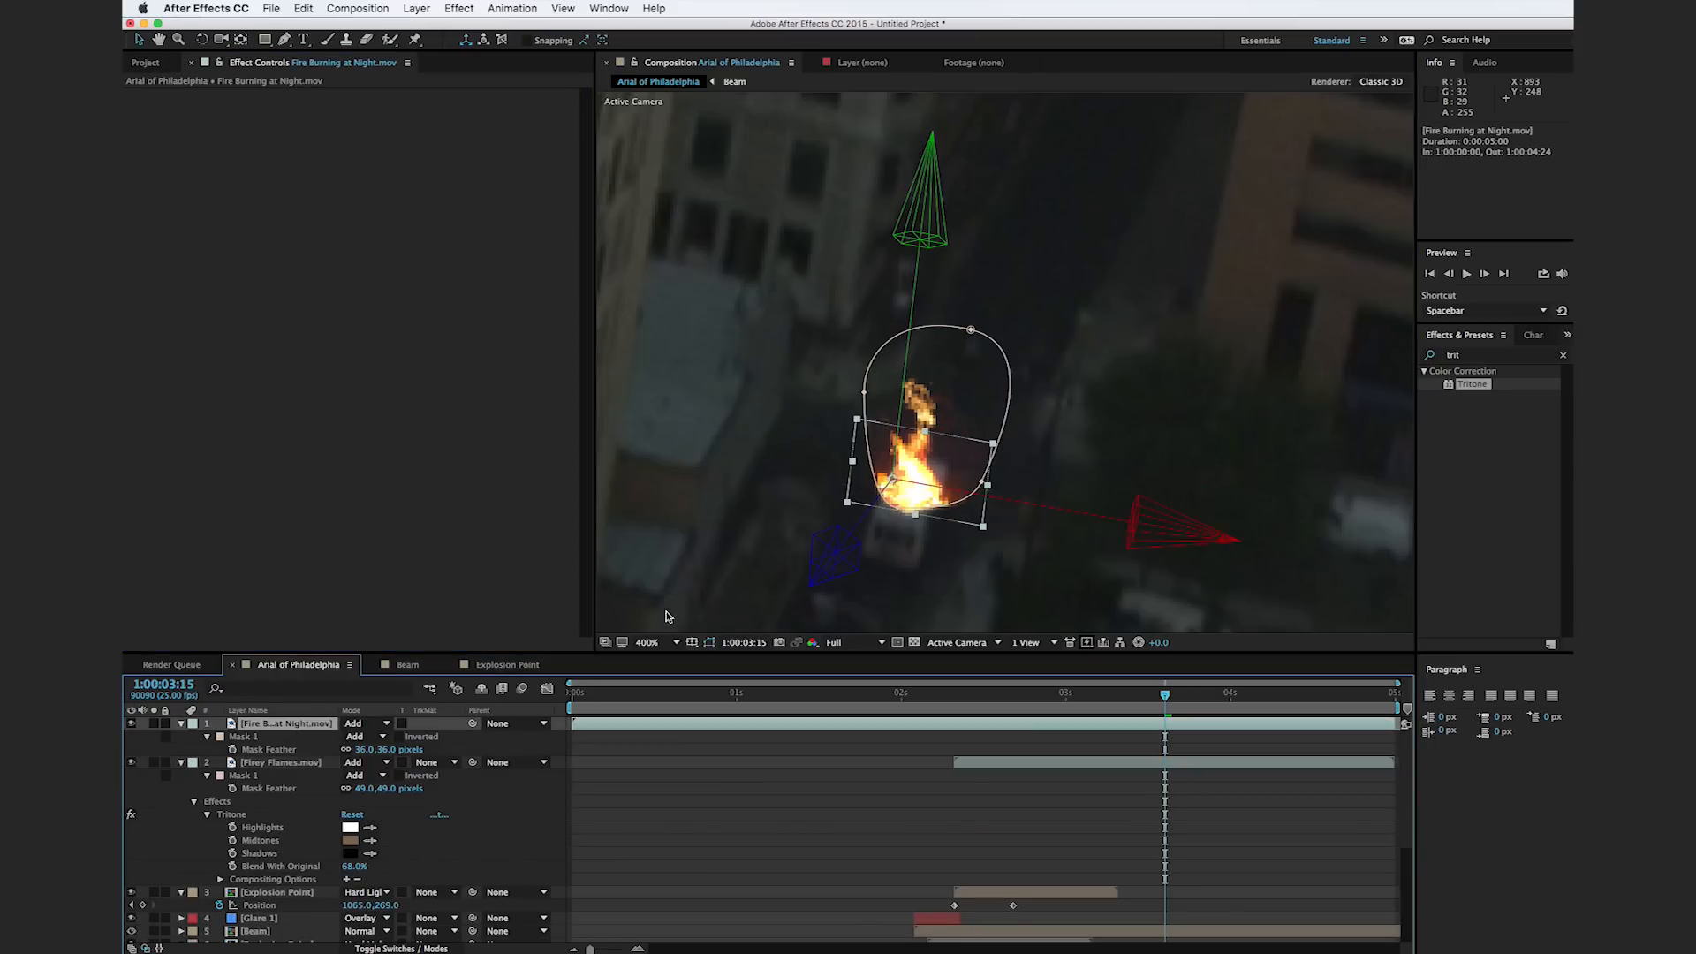
pyautogui.hotkey('ctrl', 'v')
# Step: Scrub through the combined fire up to 1:00:03:05 and examine the blend in the wide shot and close up
pyautogui.scroll(-3, 1126, 517)
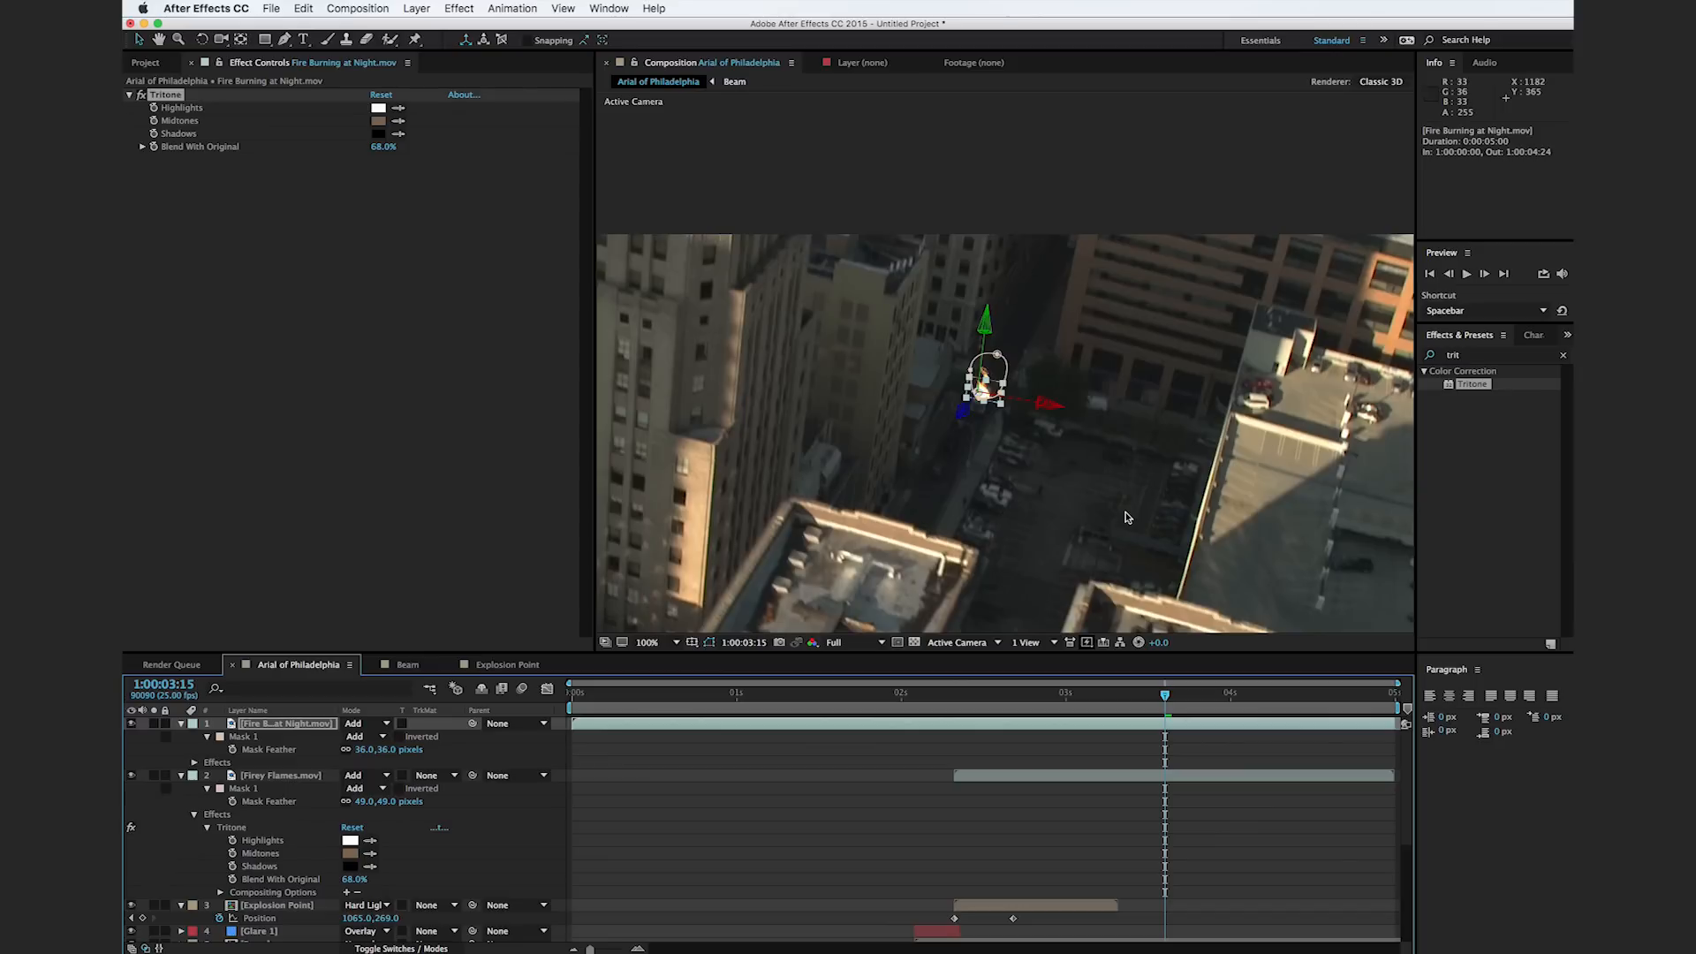
pyautogui.click(1378, 529)
pyautogui.moveTo(1052, 457); pyautogui.dragTo(1075, 443)
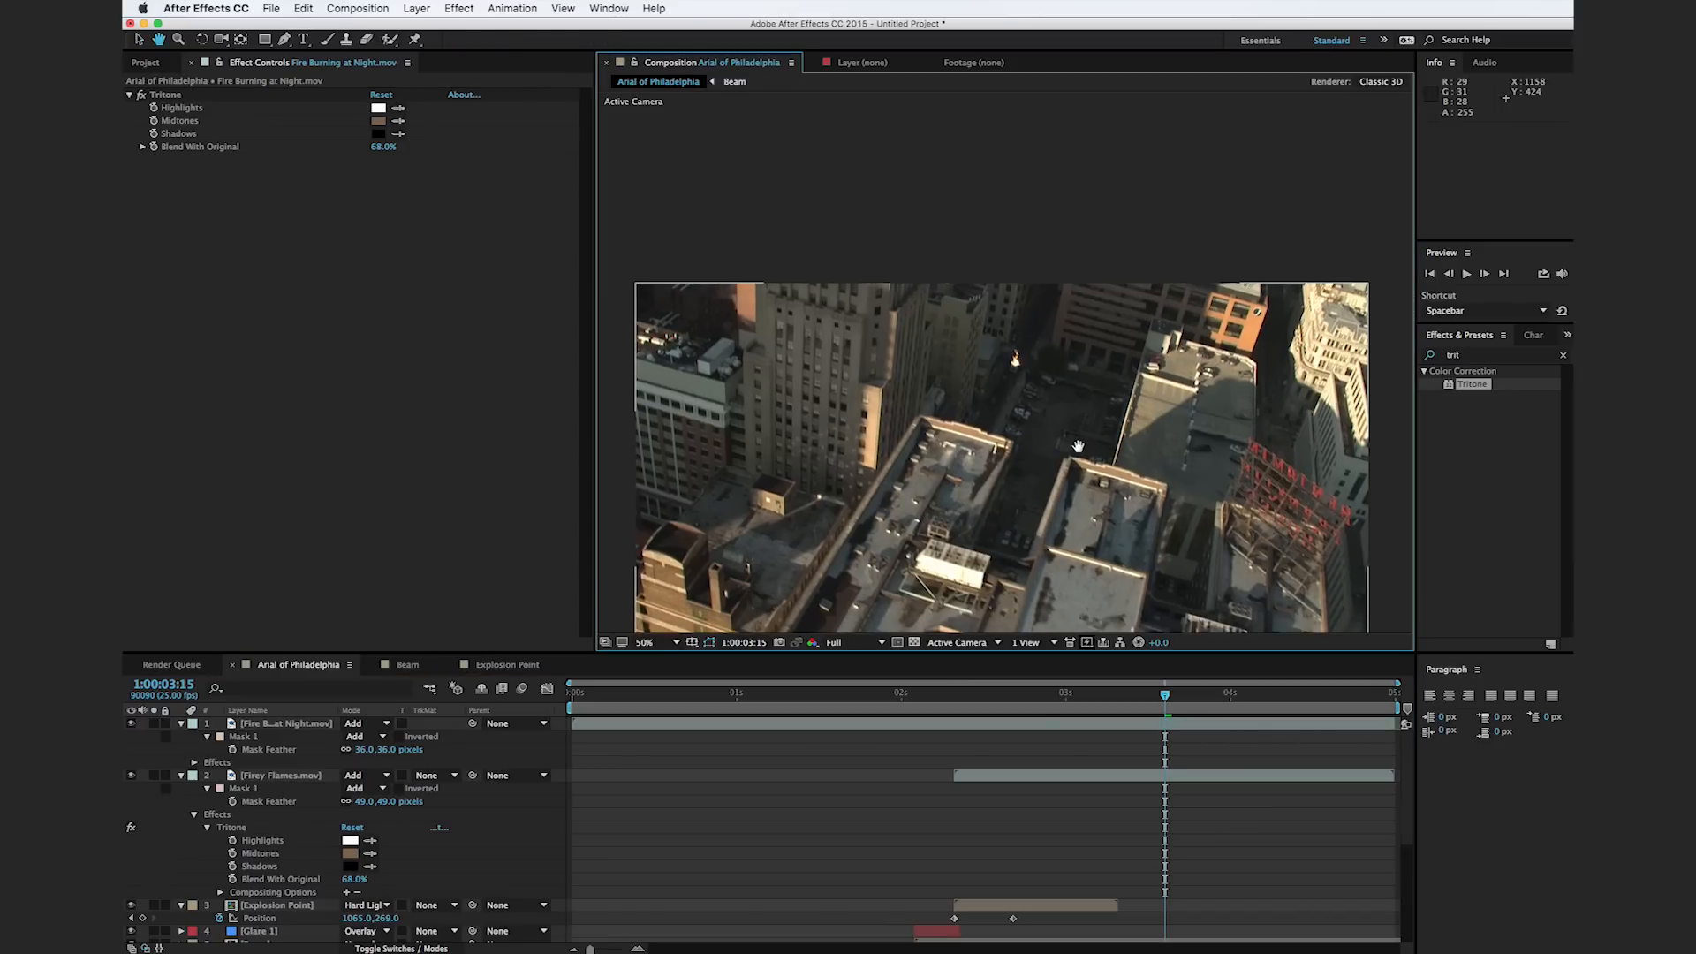
pyautogui.moveTo(940, 698); pyautogui.dragTo(1026, 698)
pyautogui.scroll(3, 1025, 371)
pyautogui.moveTo(1141, 386); pyautogui.dragTo(1089, 377)
pyautogui.moveTo(936, 701); pyautogui.dragTo(1099, 702)
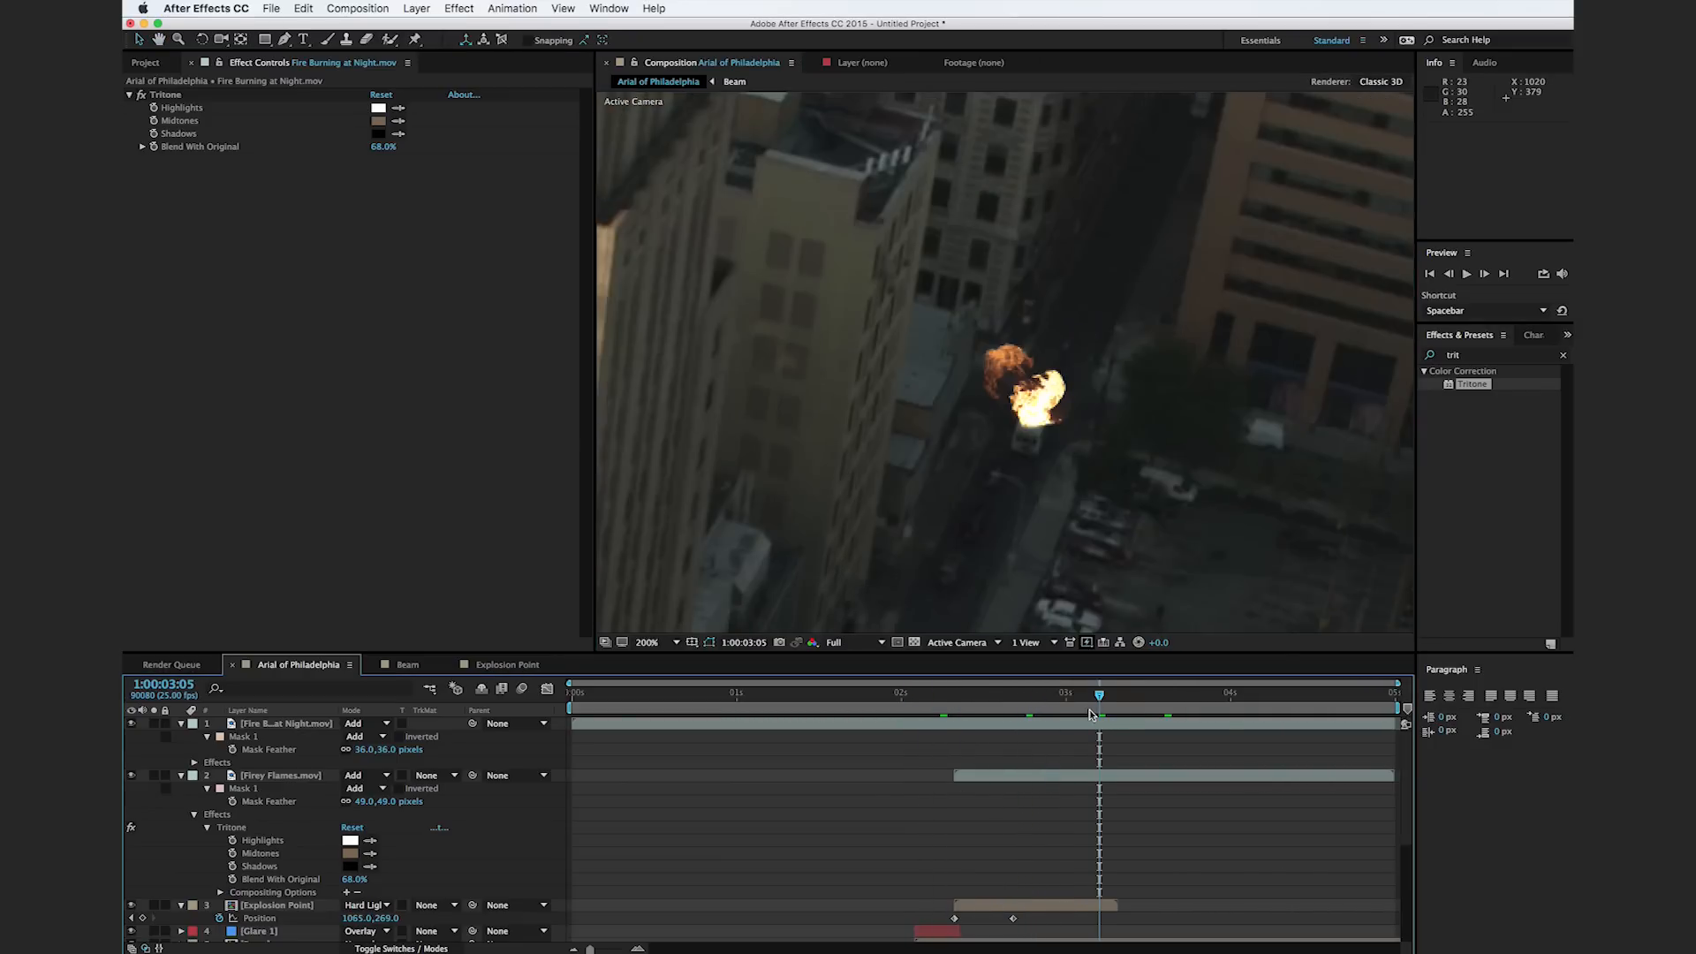
# Step: Fade in the Fire Burning at Night layer with opacity keyframes of 0% at 1:00:02:24 and 100% at 1:00:03:03
pyautogui.click(976, 776)
pyautogui.moveTo(958, 693); pyautogui.dragTo(1085, 696)
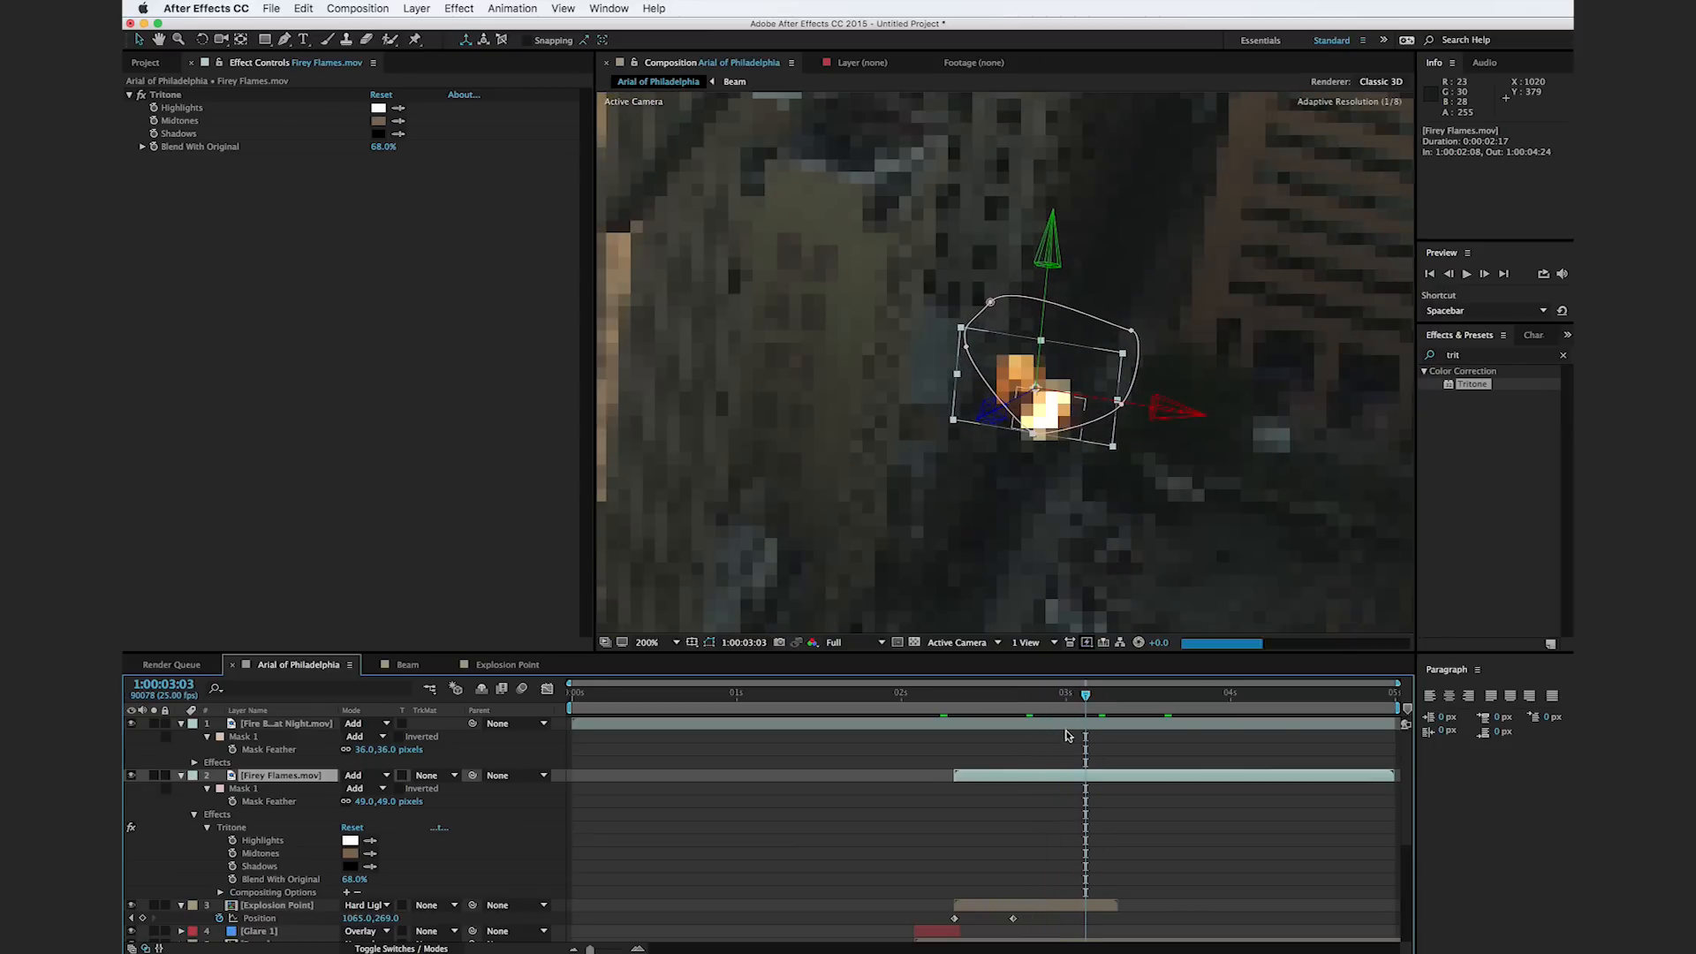
pyautogui.click(1085, 726)
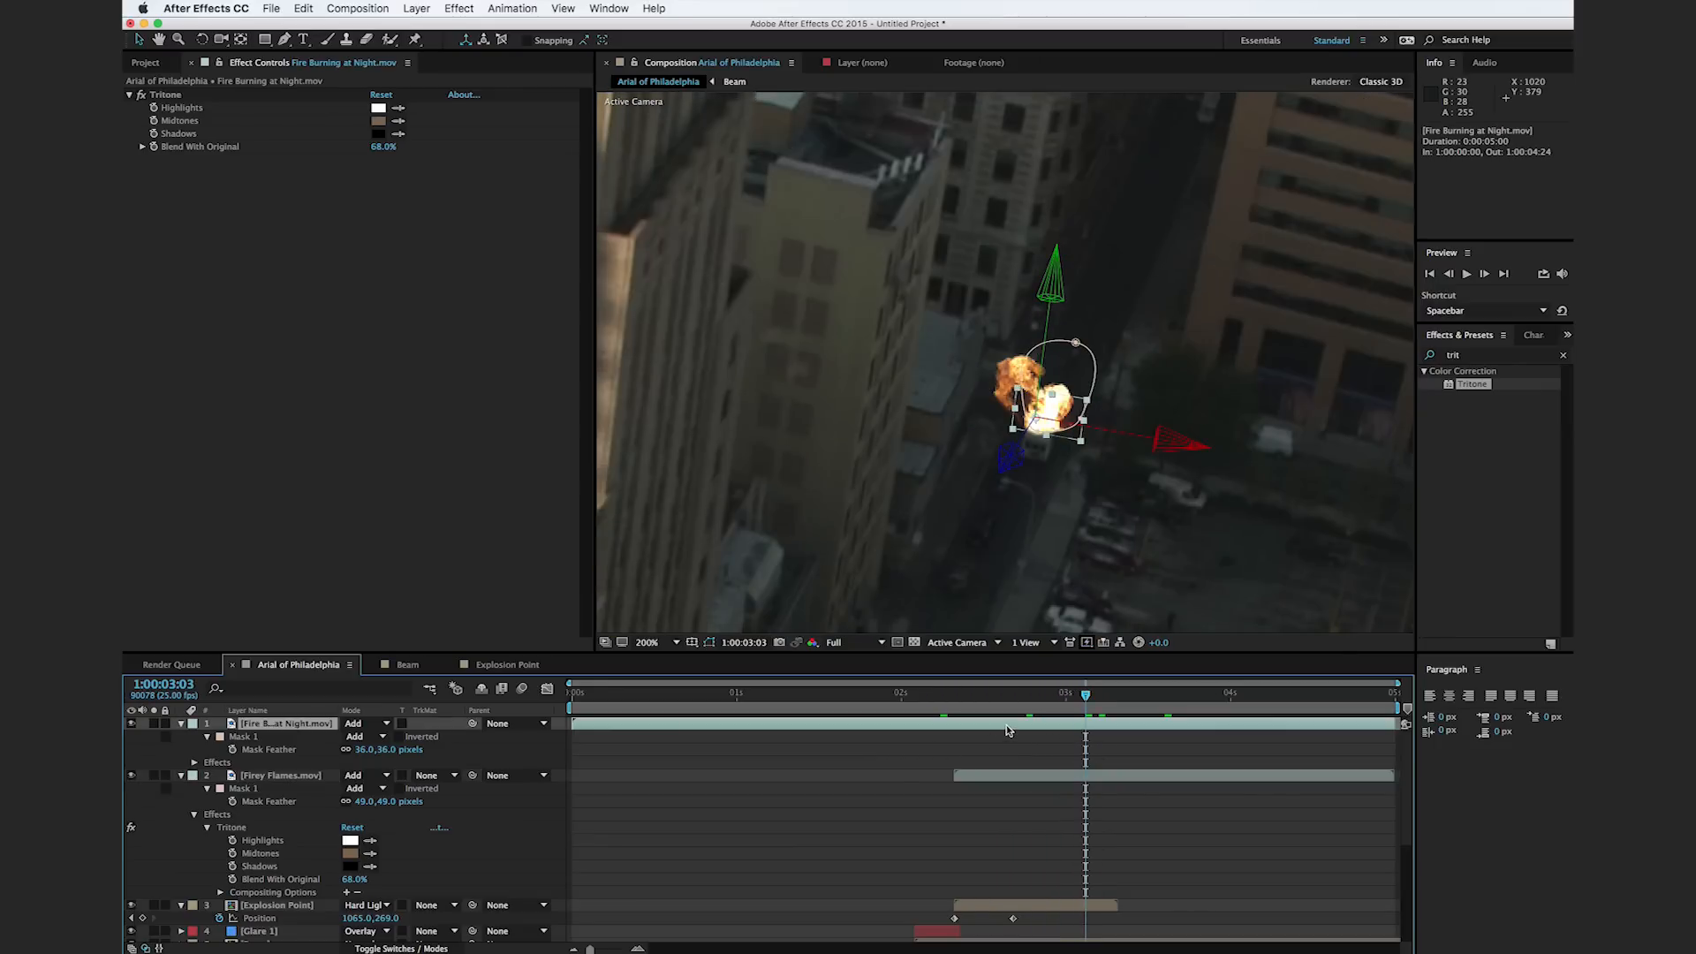
pyautogui.hotkey('alt', 'shift', 't')
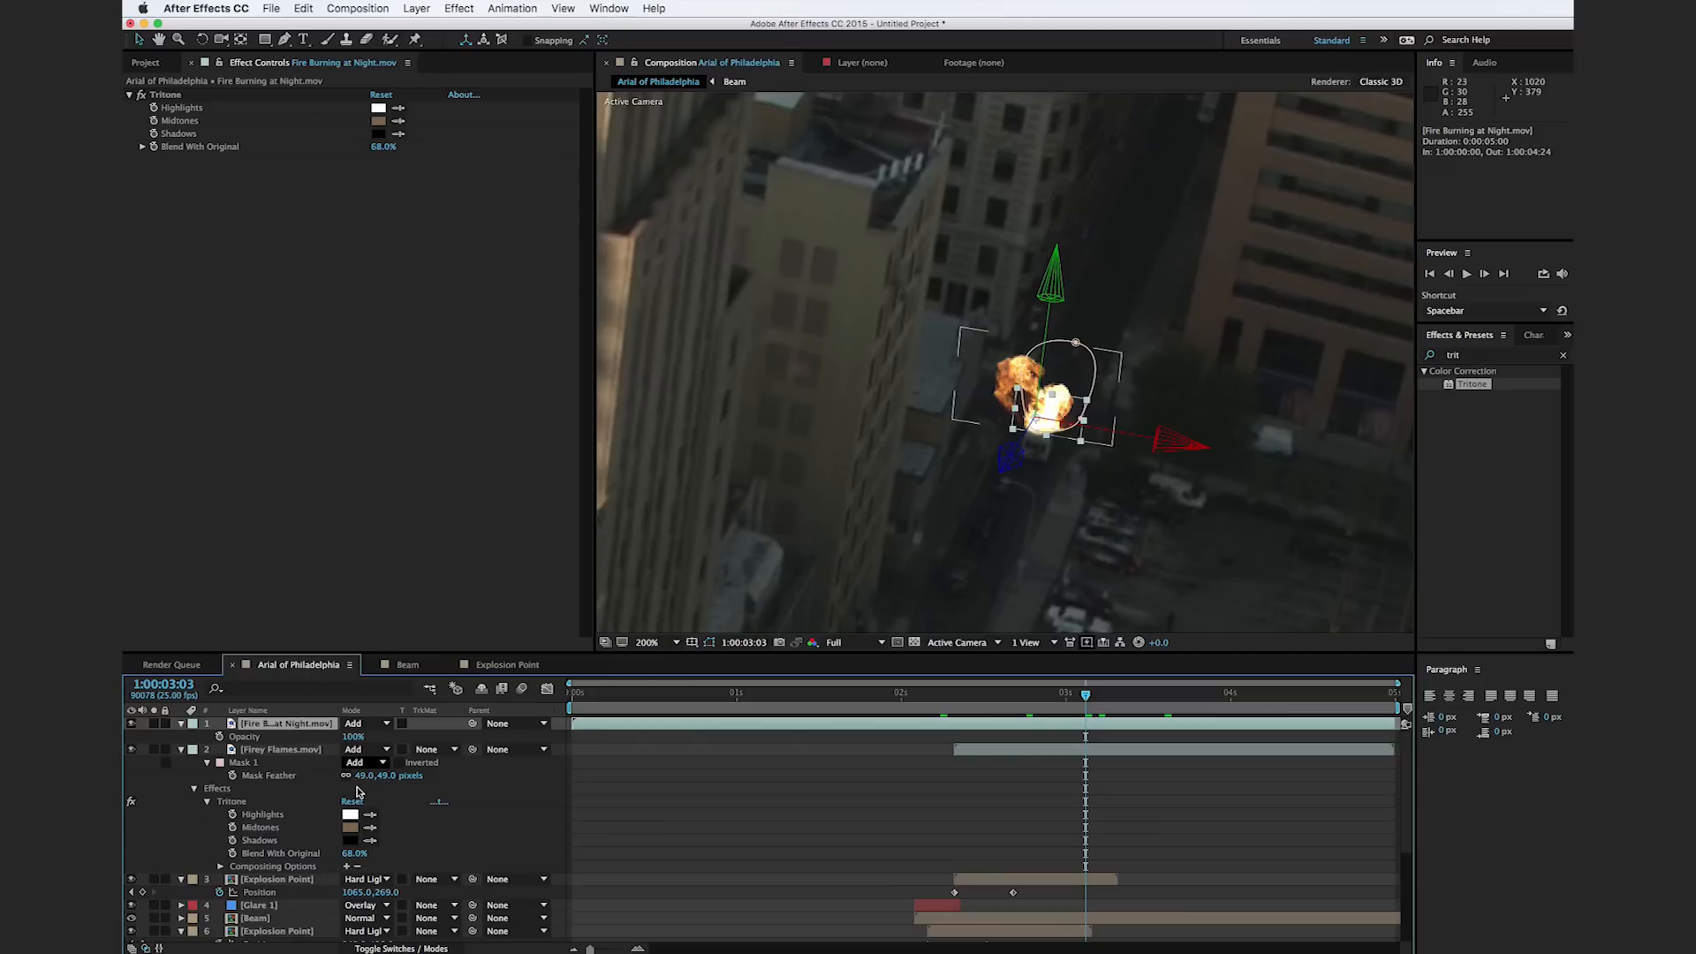
pyautogui.press('pageup')
pyautogui.press('pageup')
pyautogui.press('pageup')
pyautogui.press('pageup')
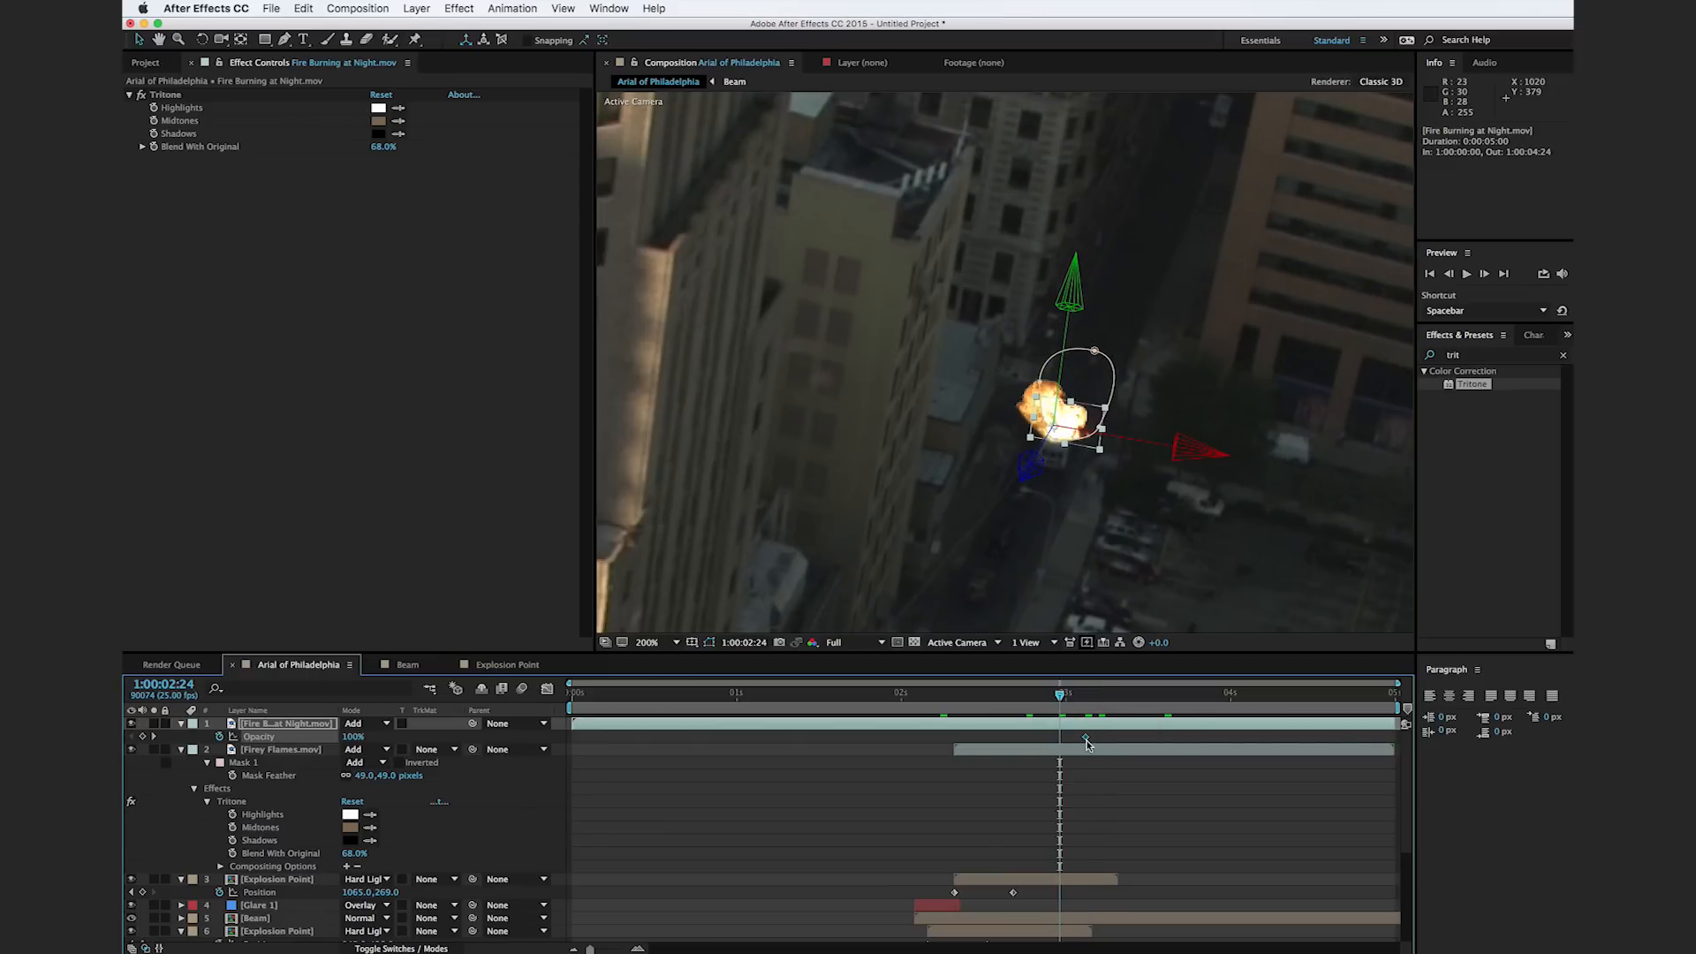
pyautogui.click(353, 736)
pyautogui.write('0')
pyautogui.press('Return')
# Step: Scrub and play the shot up to 1:00:03:21 and examine how the lingering fire reads in the wide view
pyautogui.moveTo(977, 717); pyautogui.dragTo(1204, 704)
pyautogui.scroll(-1, 1181, 416)
pyautogui.press('space')
pyautogui.scroll(-3, 1018, 409)
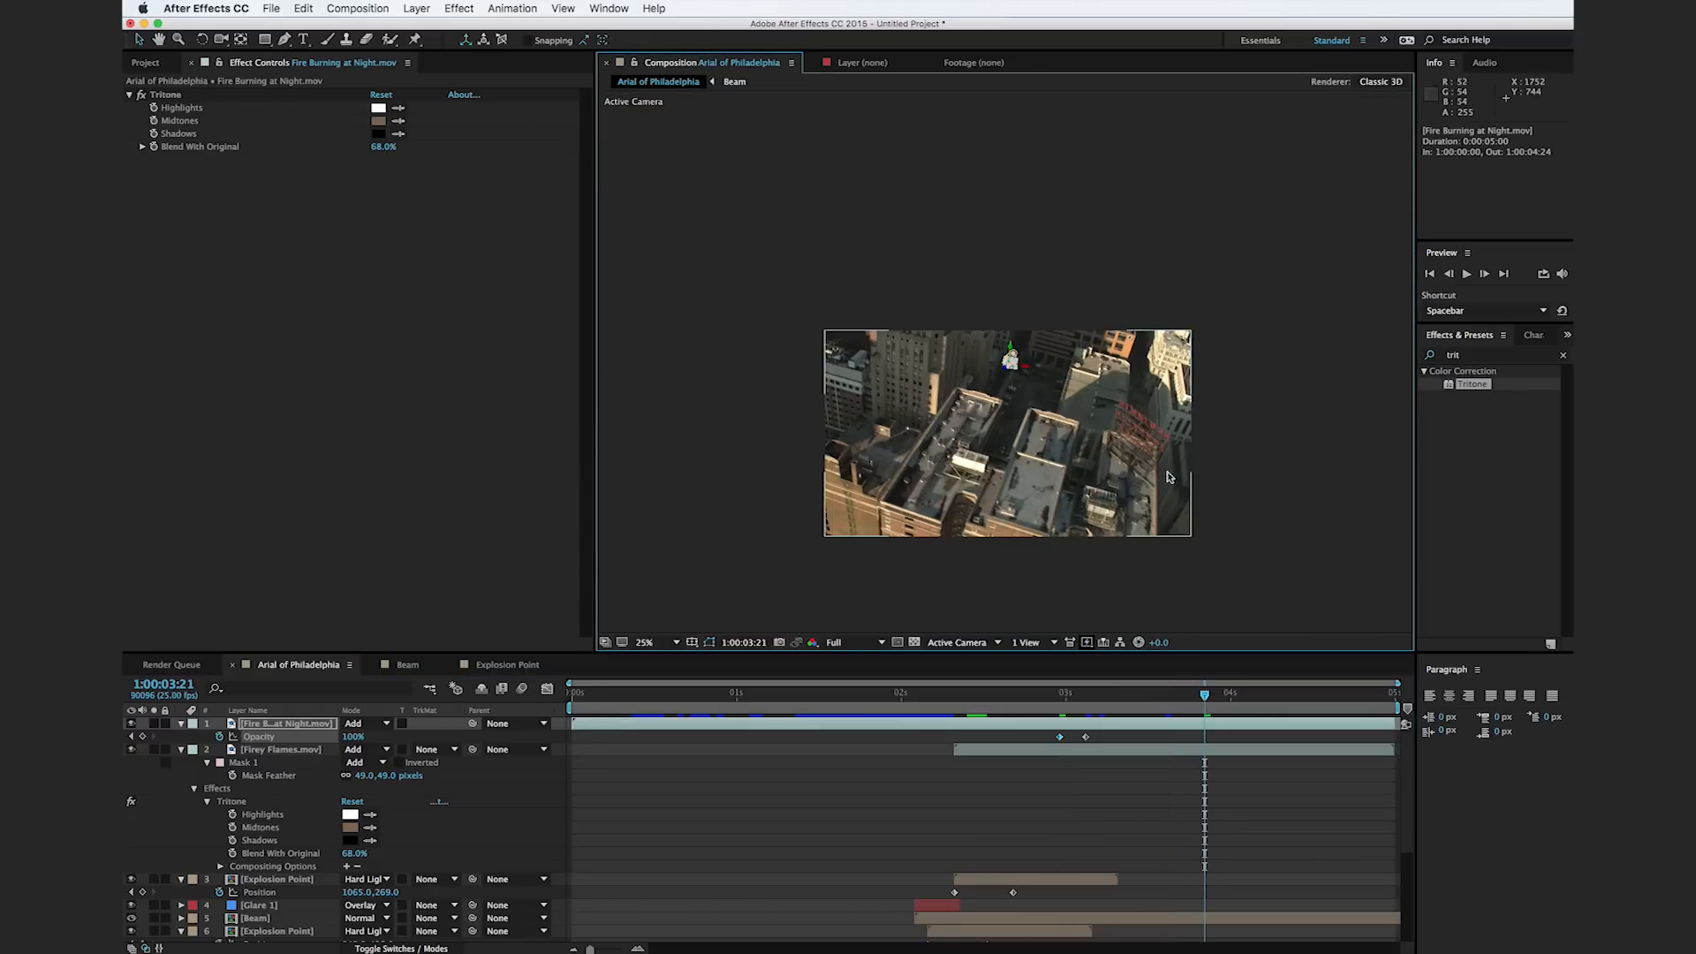
pyautogui.scroll(2, 1148, 512)
pyautogui.moveTo(1042, 494); pyautogui.dragTo(1052, 477)
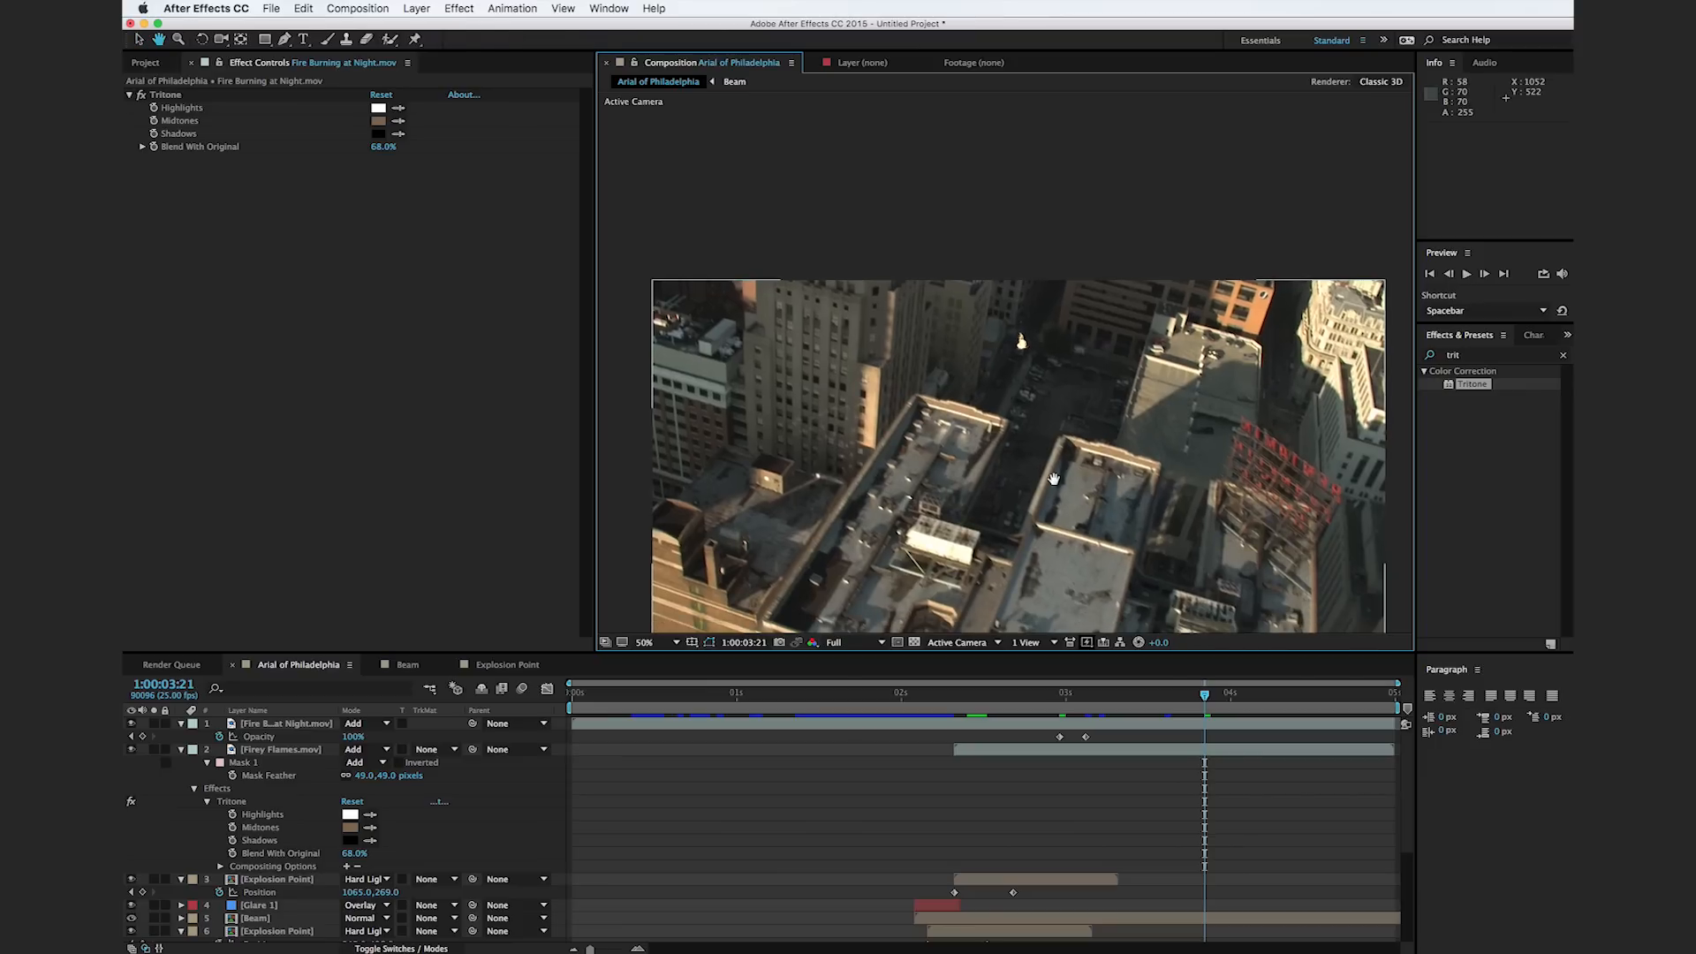
# Step: Collapse the properties of both fire layers and duplicate the Fire Burning at Night layer
pyautogui.click(180, 751)
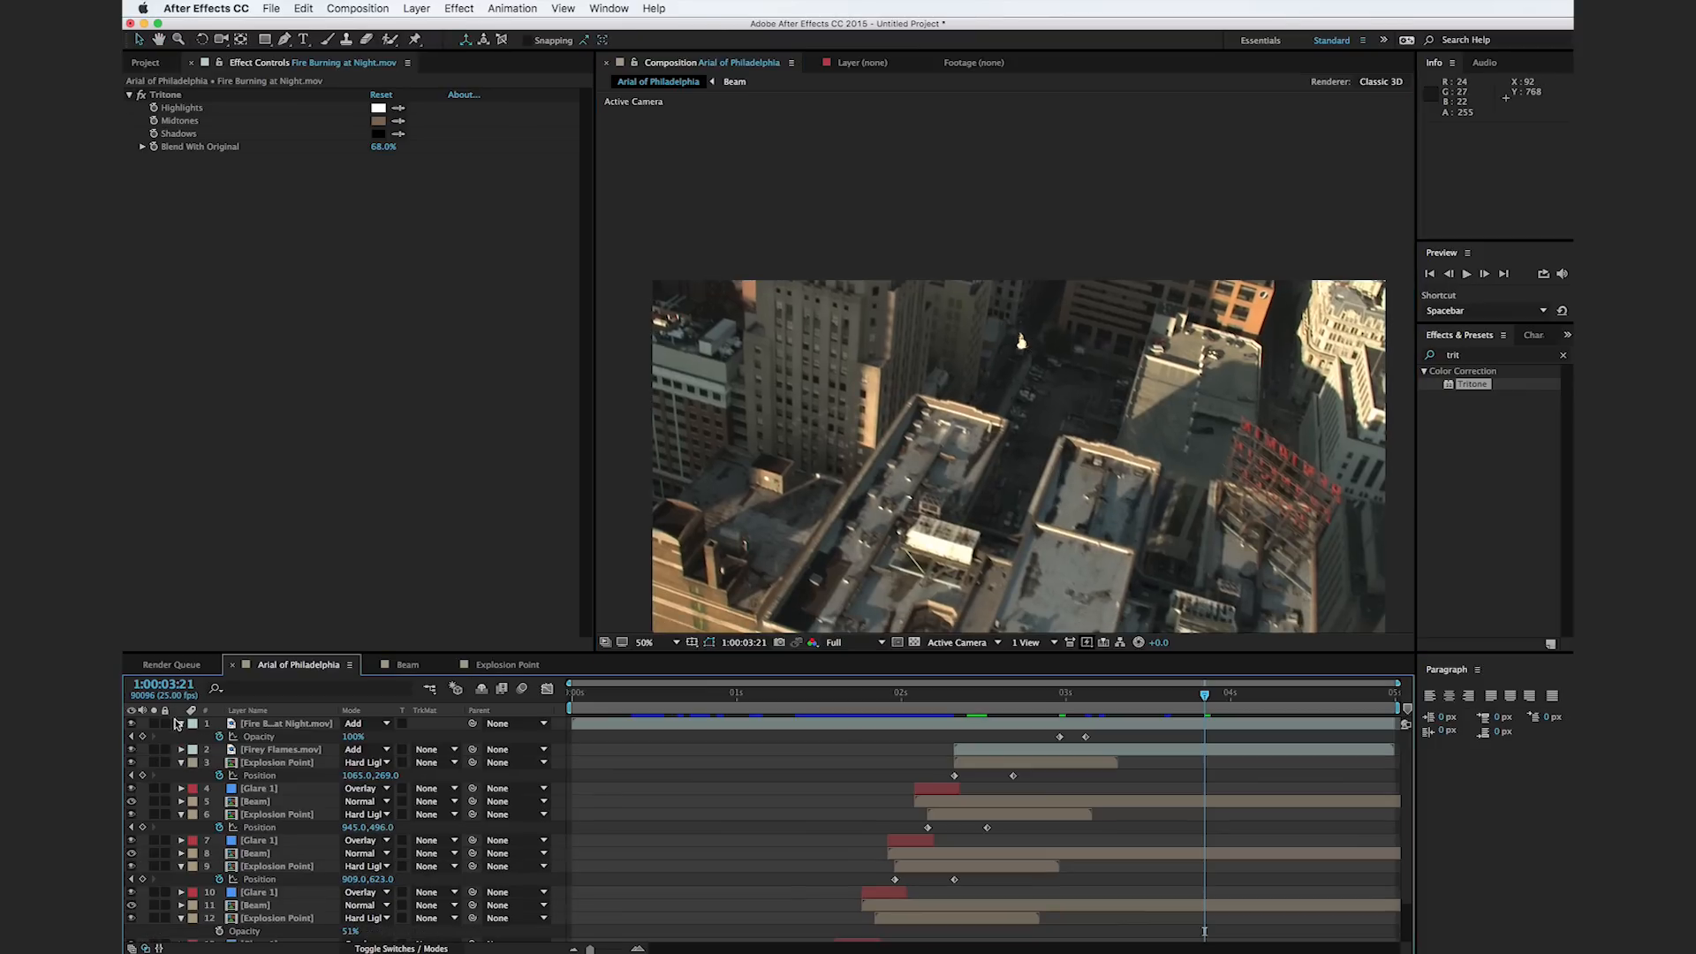
pyautogui.click(181, 723)
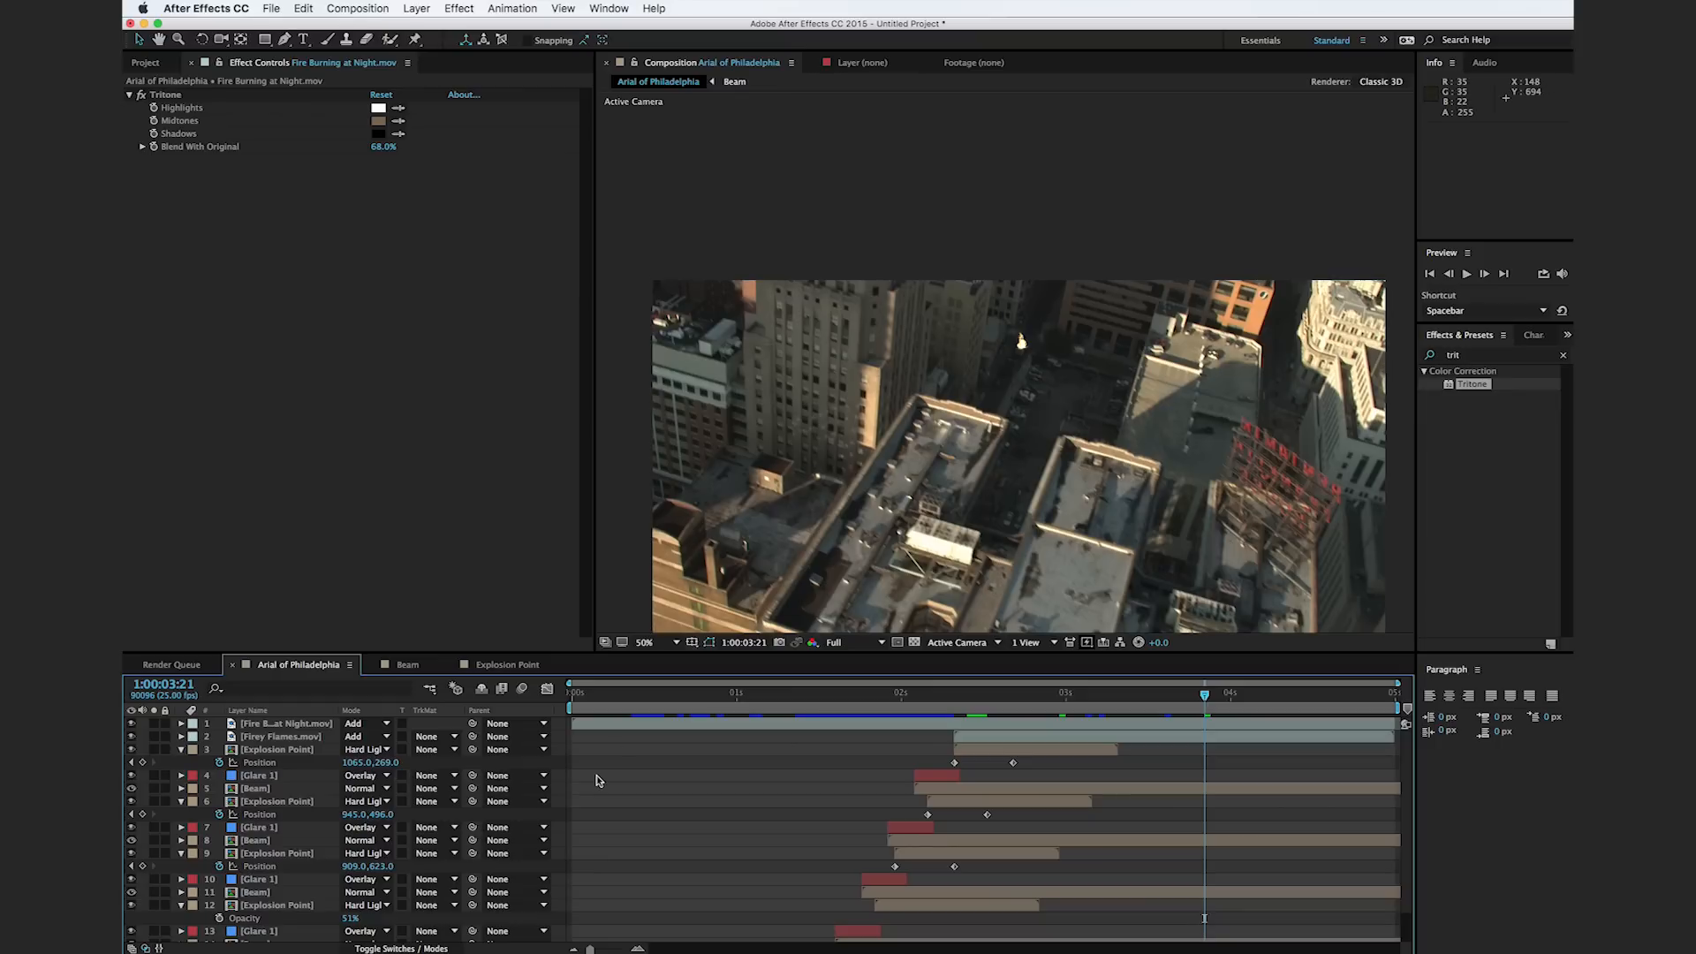
pyautogui.click(292, 726)
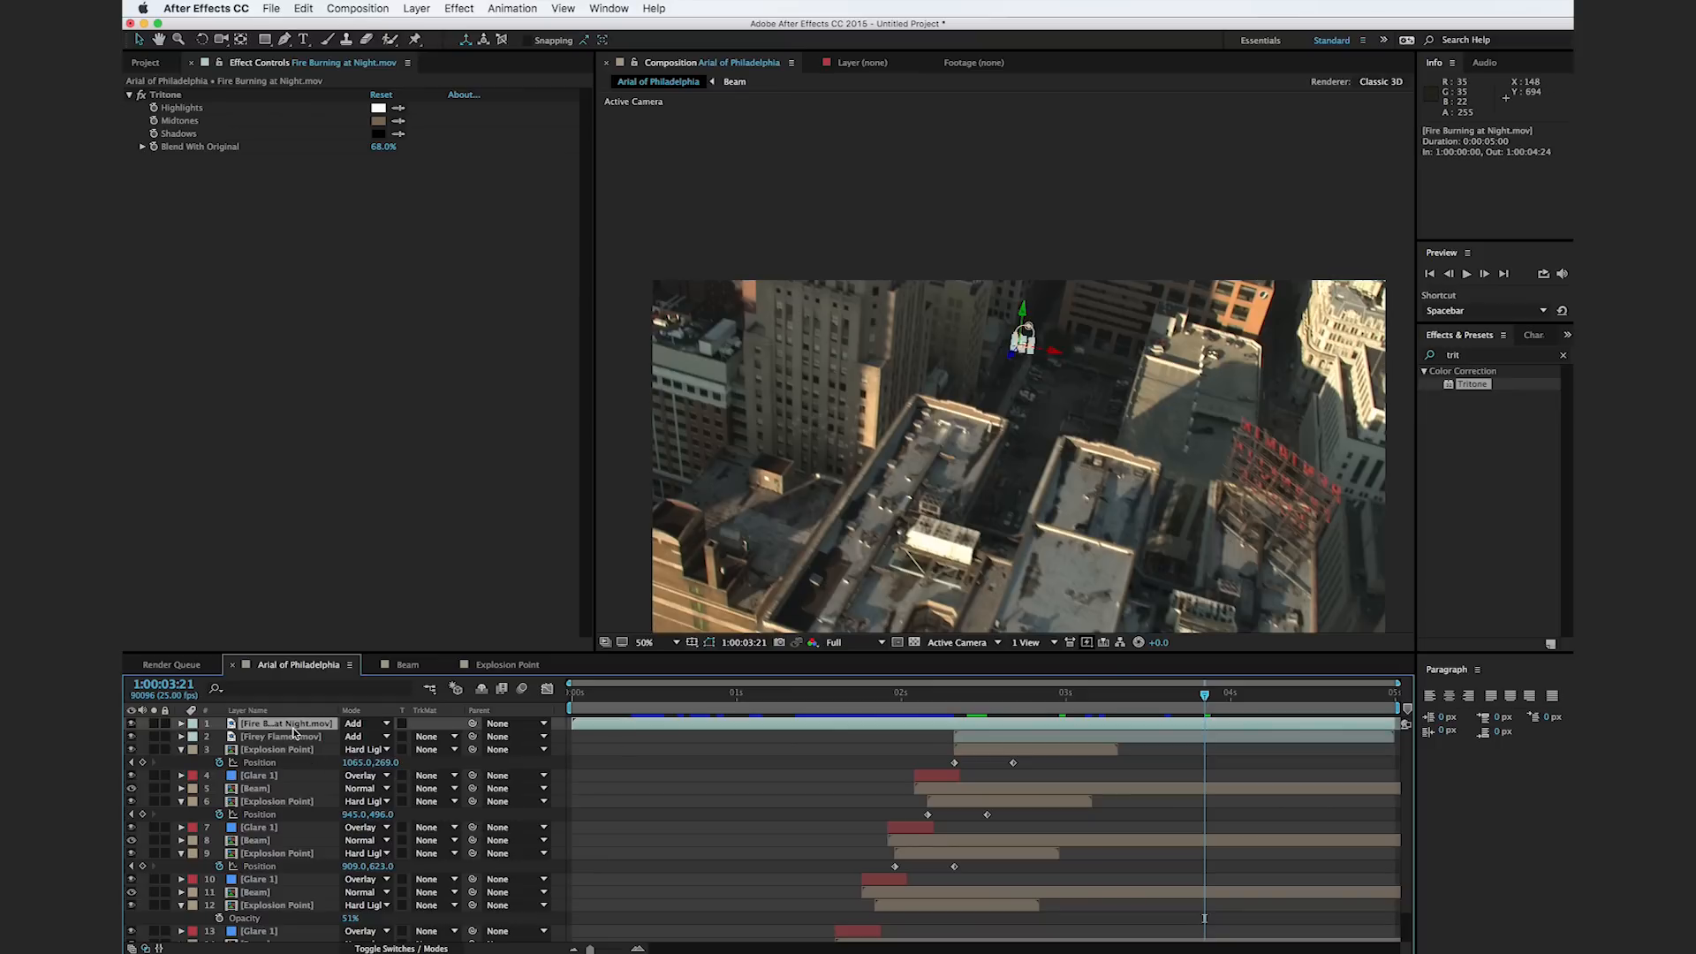
pyautogui.press('super+d')
pyautogui.press('/')
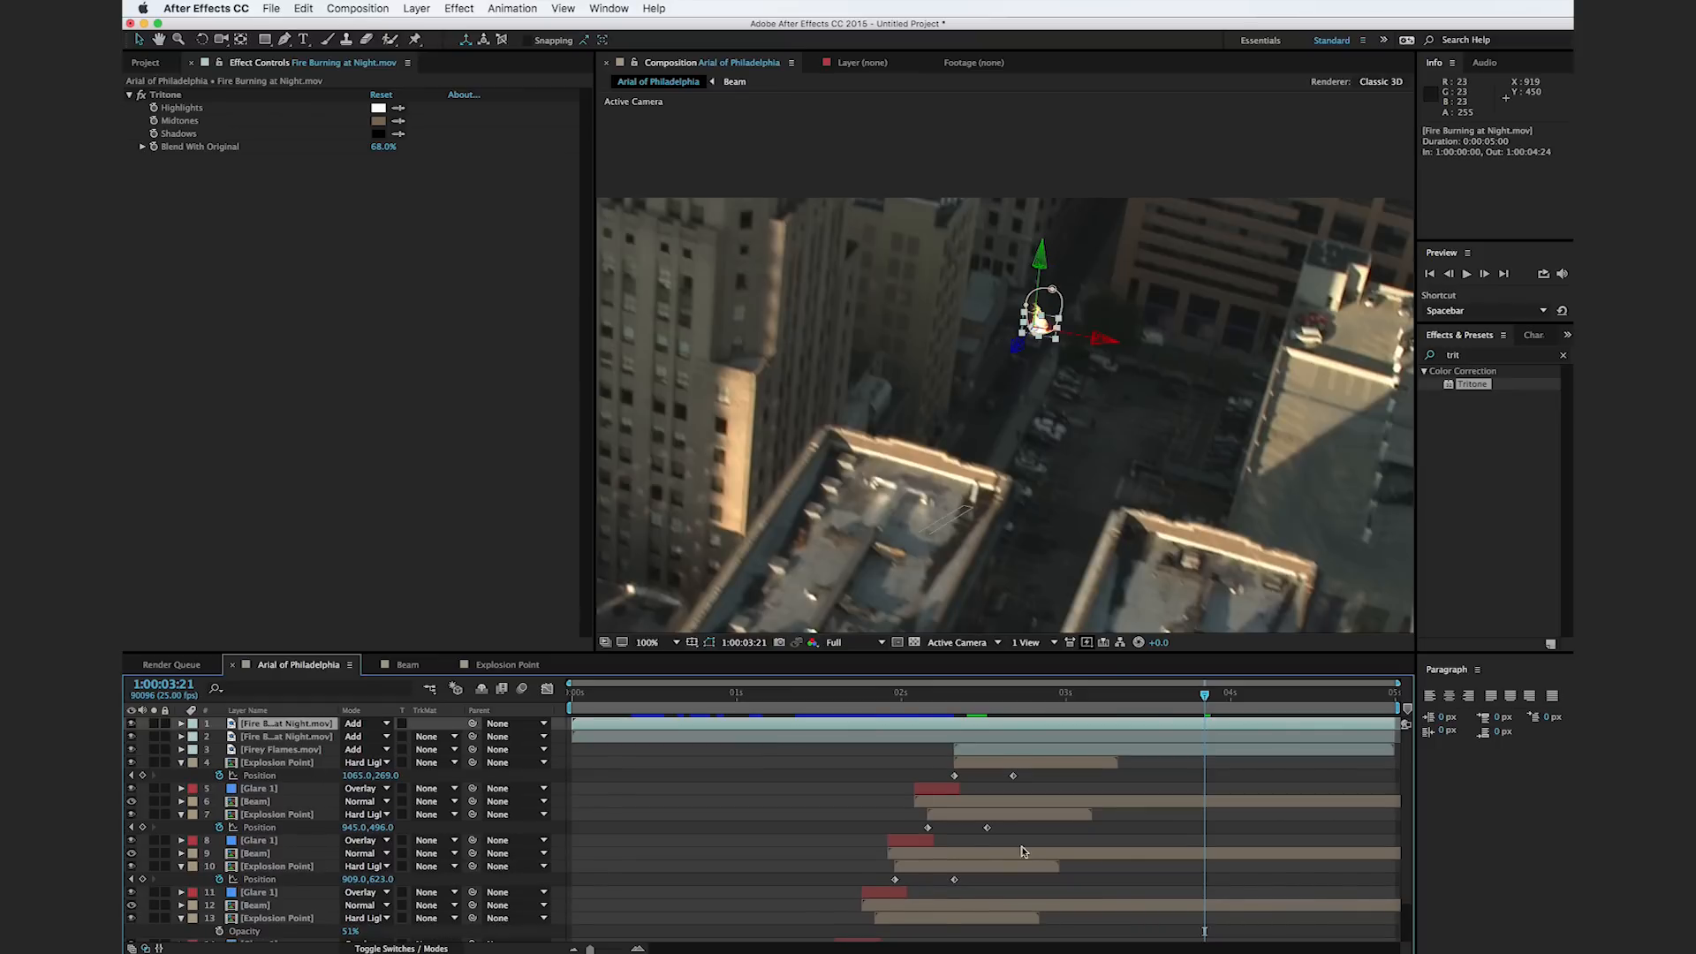
# Step: At 1:00:03:00, scale the duplicated night fire to 114% and reposition it over the flames on the street vehicle
pyautogui.moveTo(969, 699); pyautogui.dragTo(1065, 703)
pyautogui.press('s')
pyautogui.moveTo(381, 738); pyautogui.dragTo(457, 735)
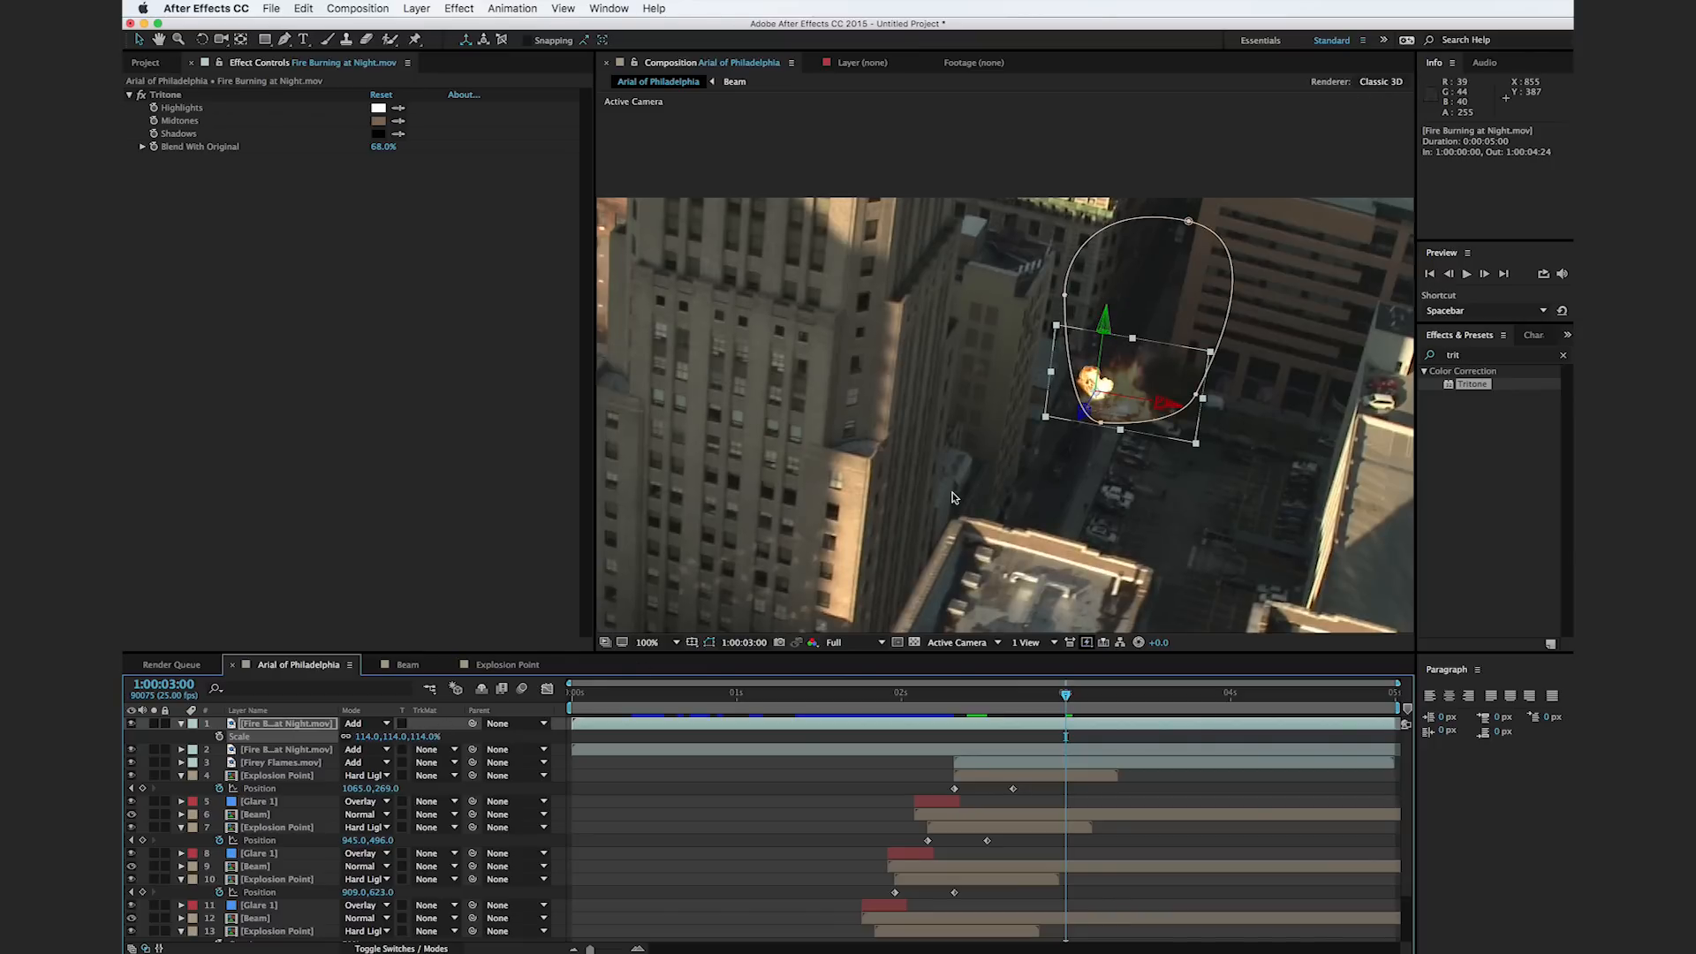
pyautogui.moveTo(1134, 397); pyautogui.dragTo(1114, 390)
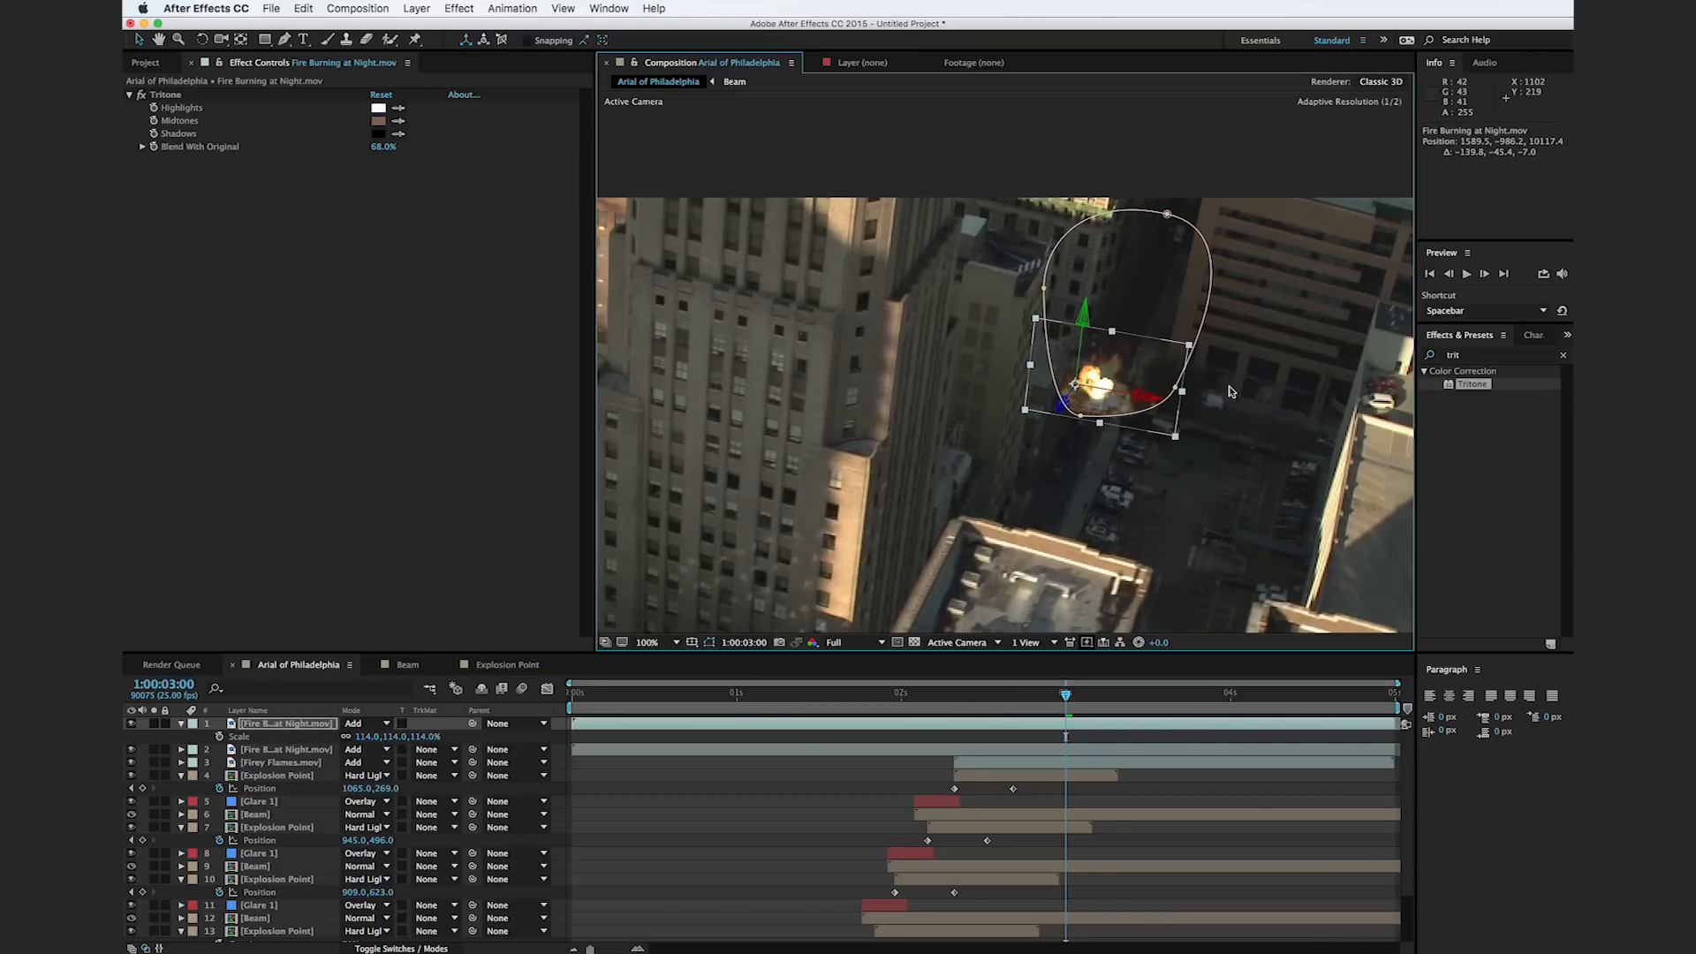
# Step: Apply Fast Blur to the duplicated night fire layer with a blurriness of 184
pyautogui.click(1428, 358)
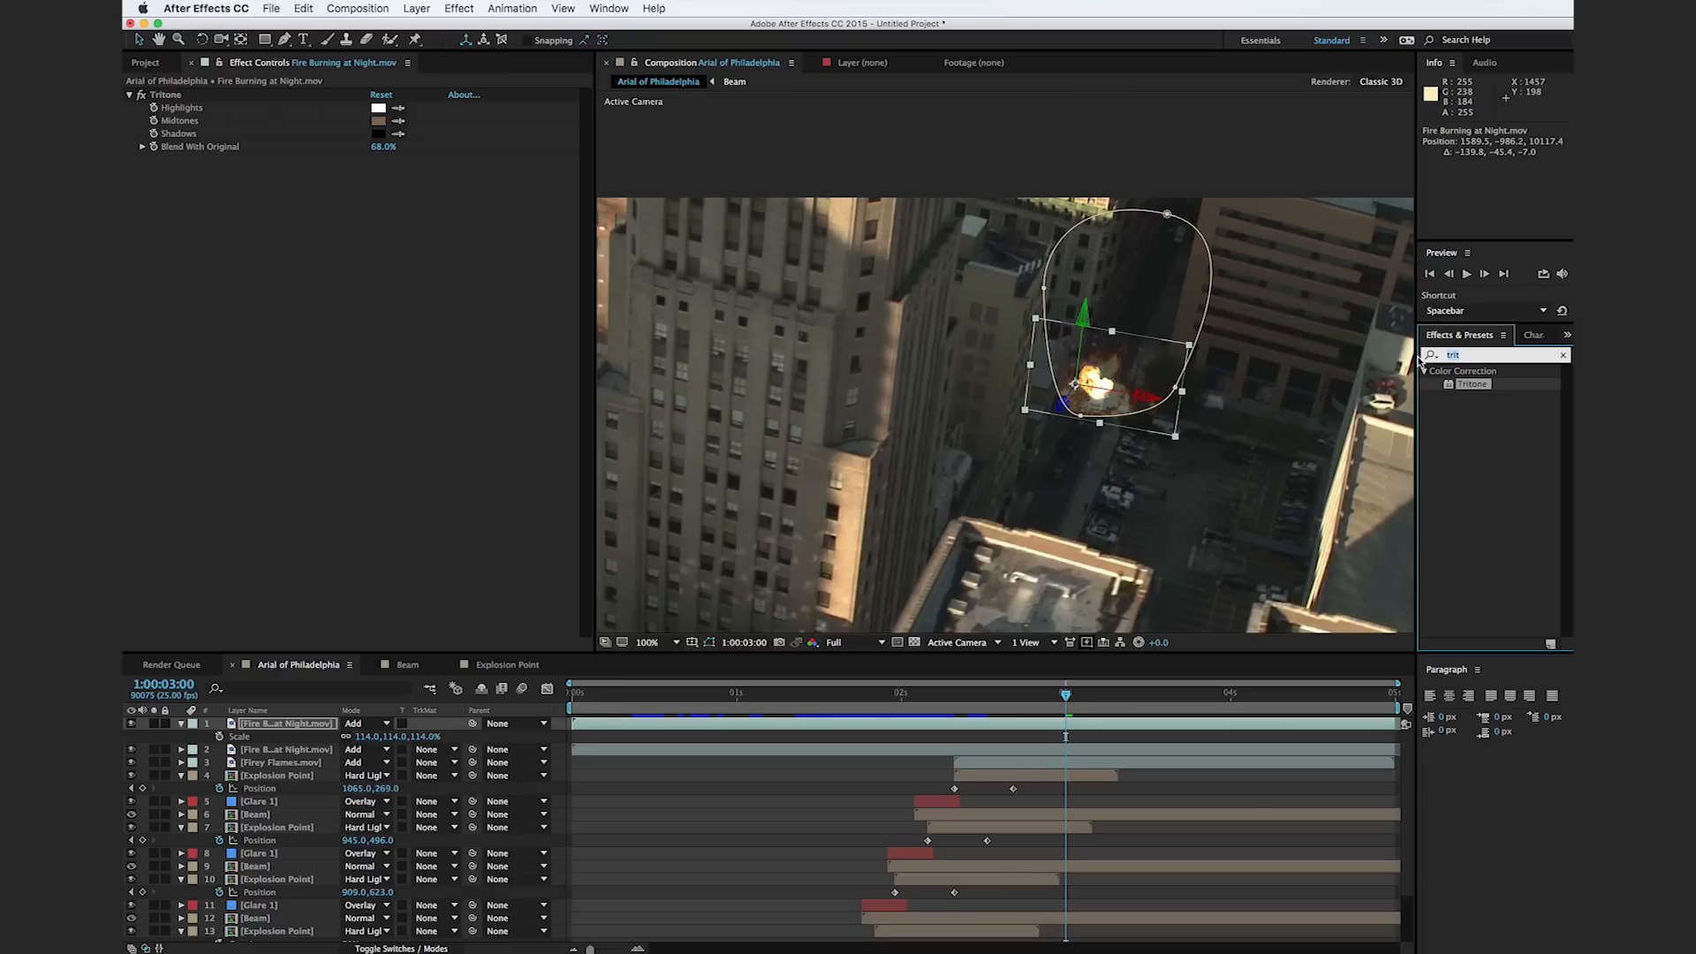
pyautogui.write('fast')
pyautogui.moveTo(1489, 449); pyautogui.dragTo(883, 723)
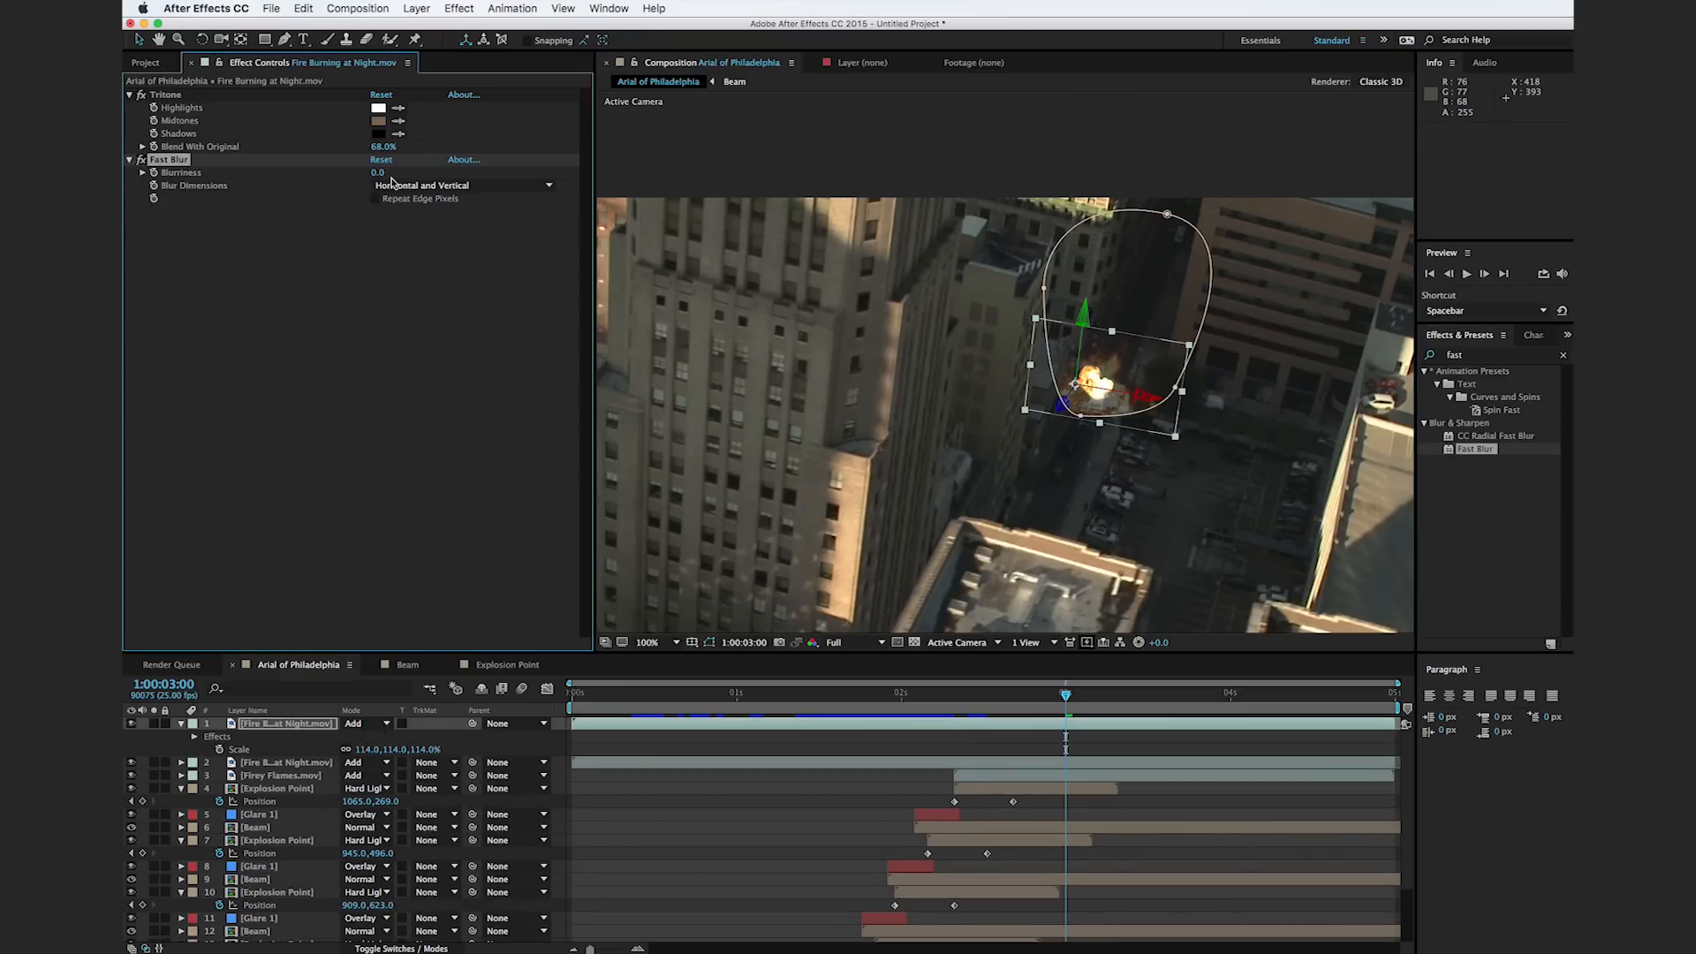
pyautogui.moveTo(396, 173); pyautogui.dragTo(506, 169)
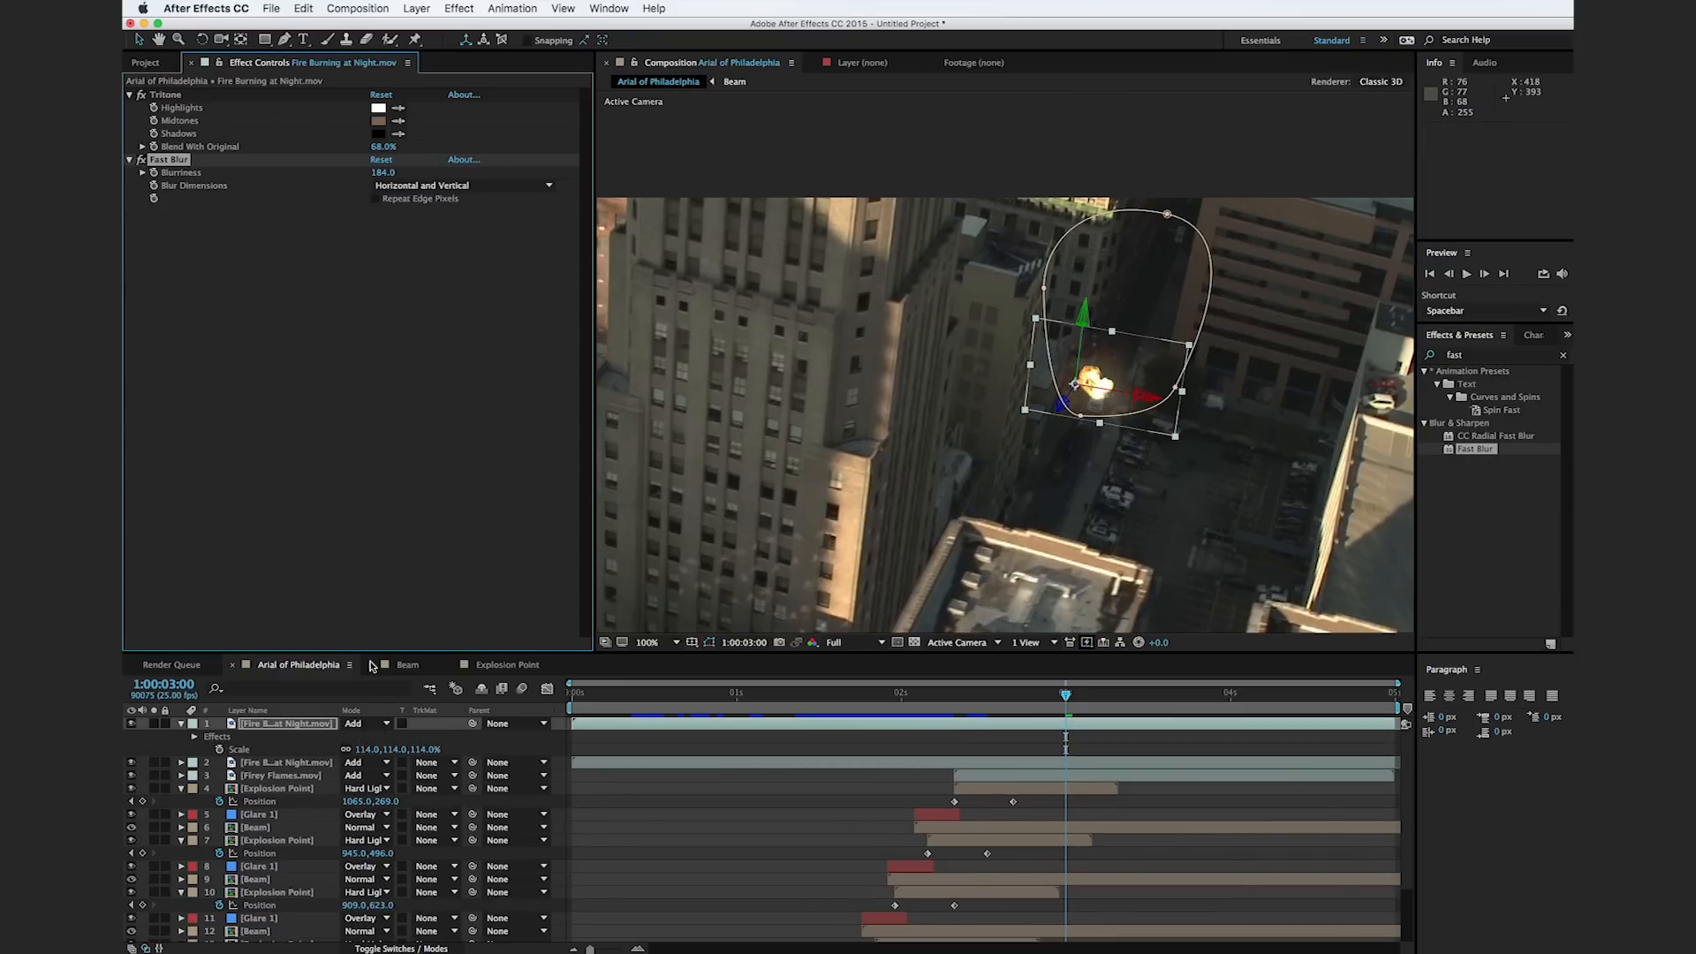
# Step: Set the blurred fire duplicate's opacity to 20% at 1:00:03:03 and check the glow in the wide shot
pyautogui.press('t')
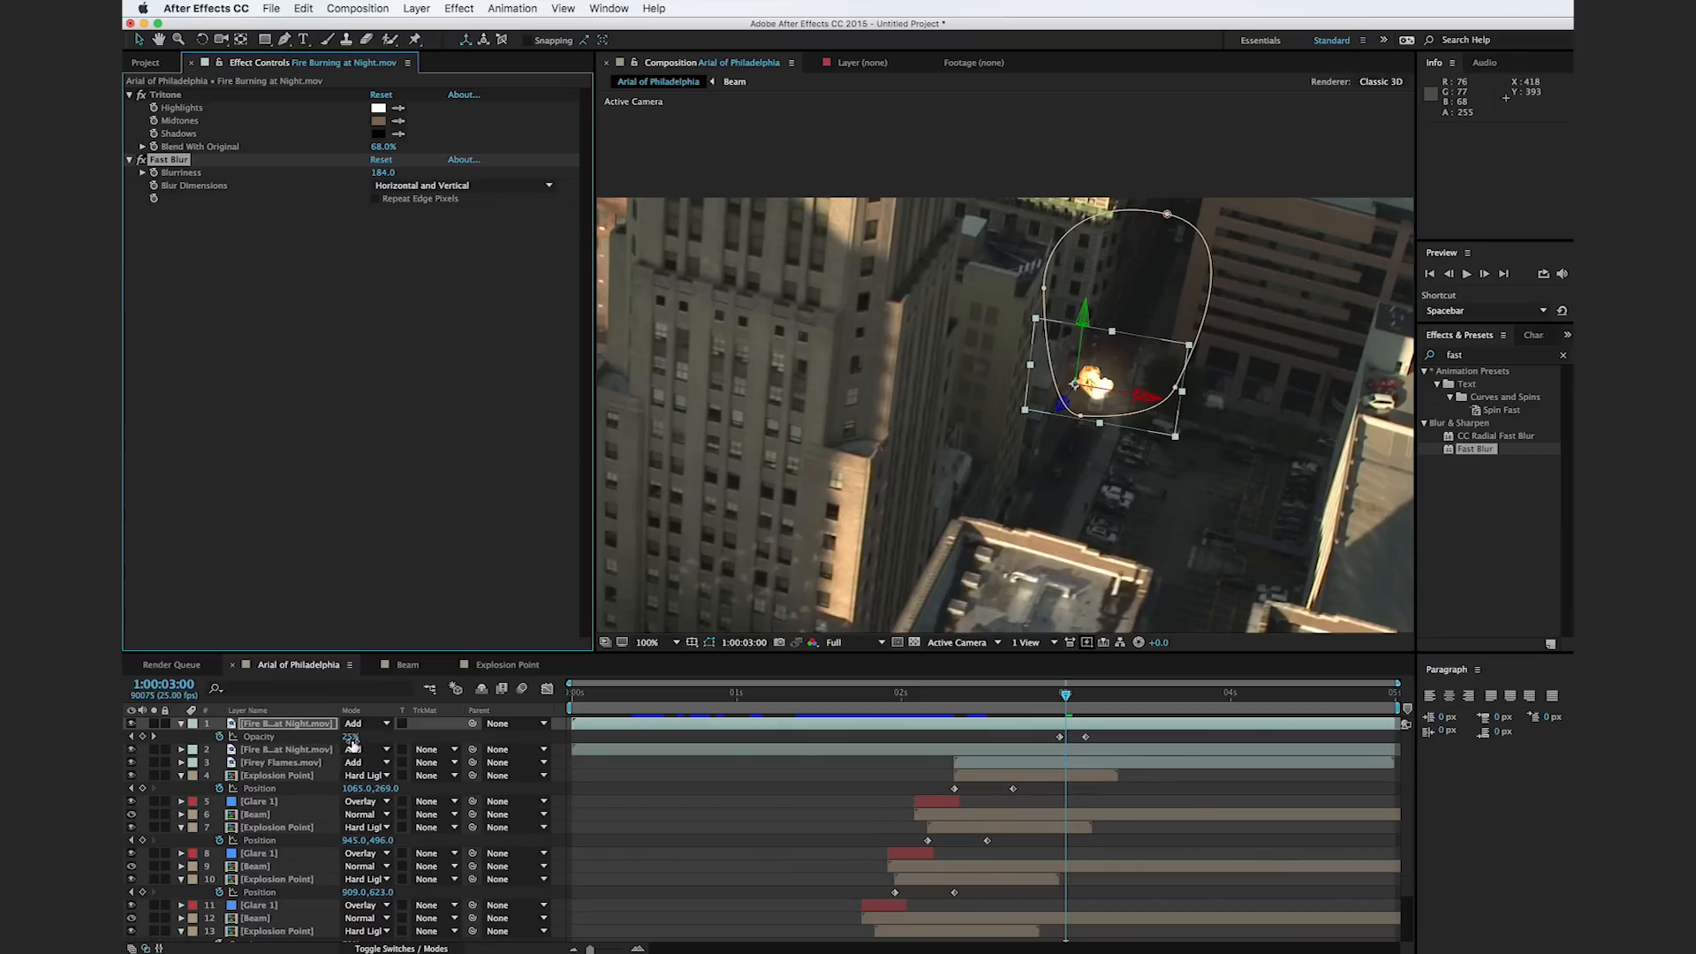
pyautogui.moveTo(1061, 699); pyautogui.dragTo(1087, 697)
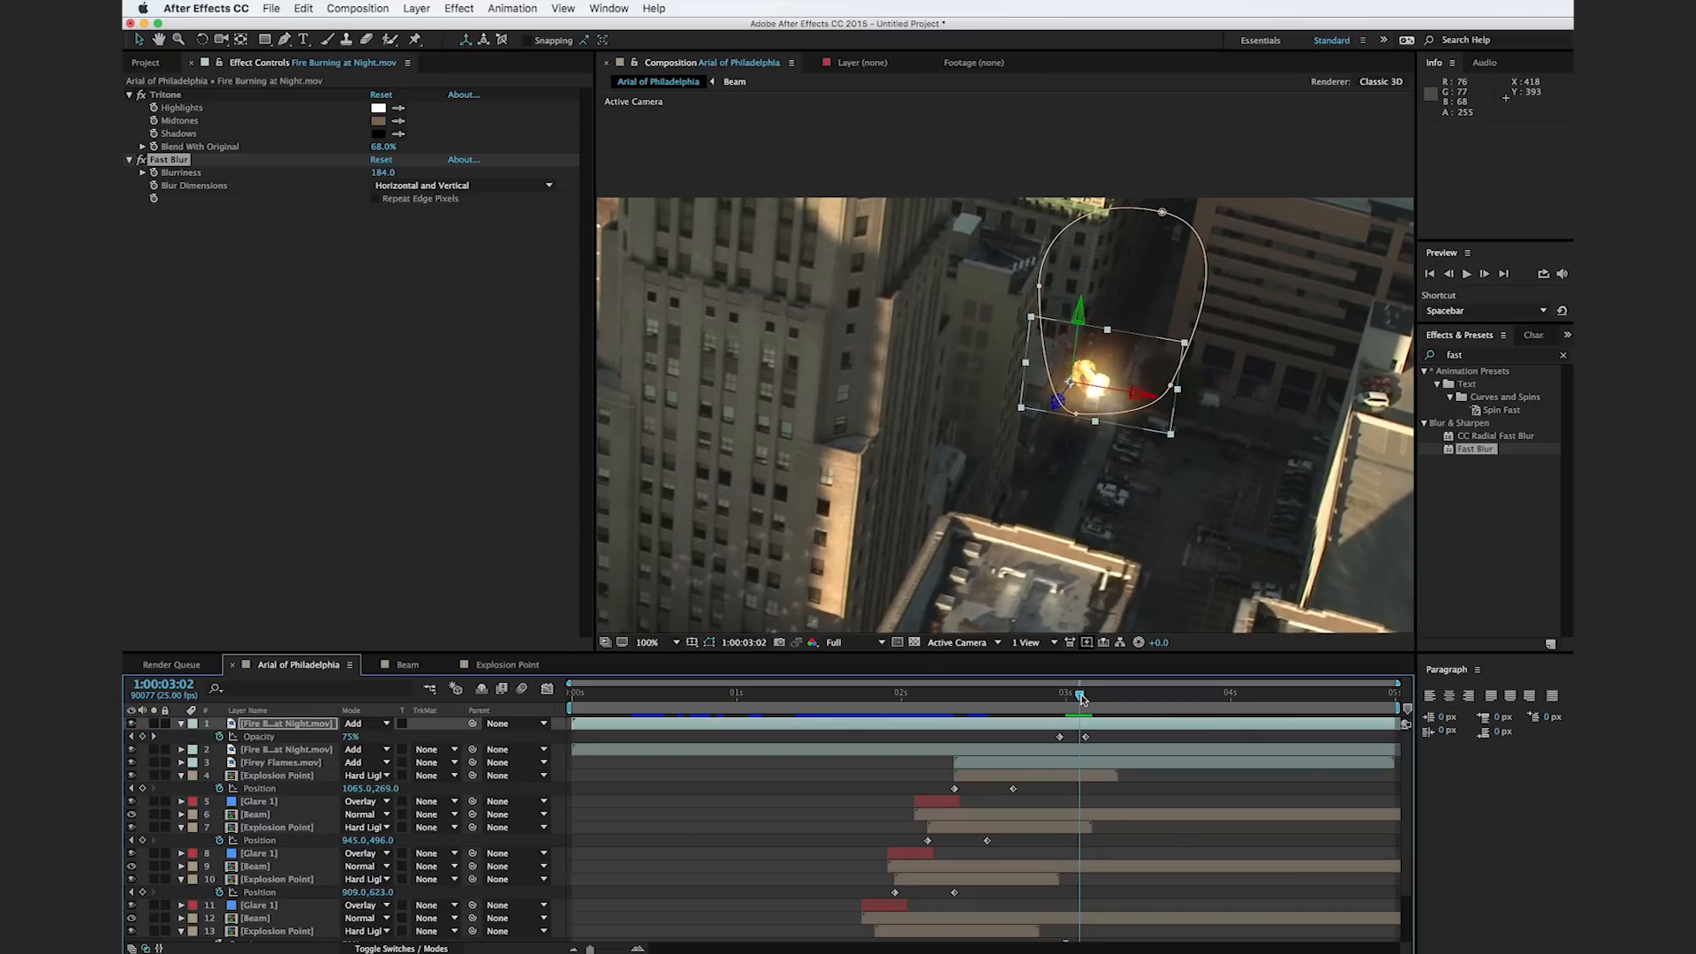
pyautogui.moveTo(352, 737); pyautogui.dragTo(295, 742)
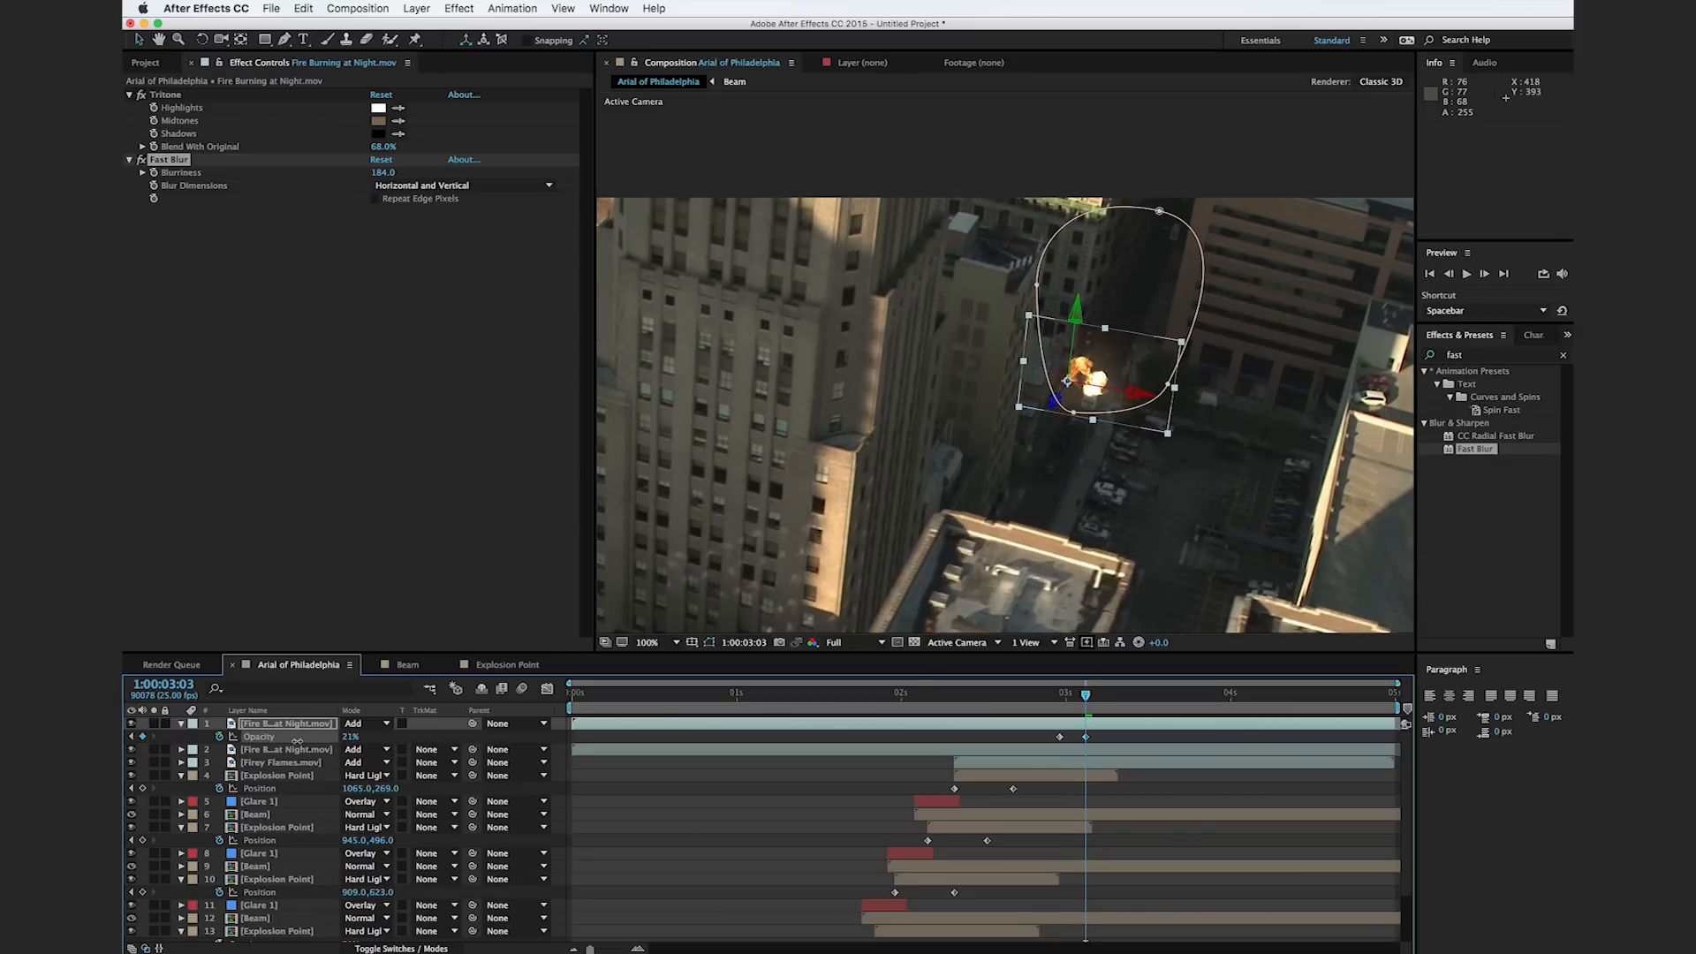
pyautogui.scroll(-2, 1211, 467)
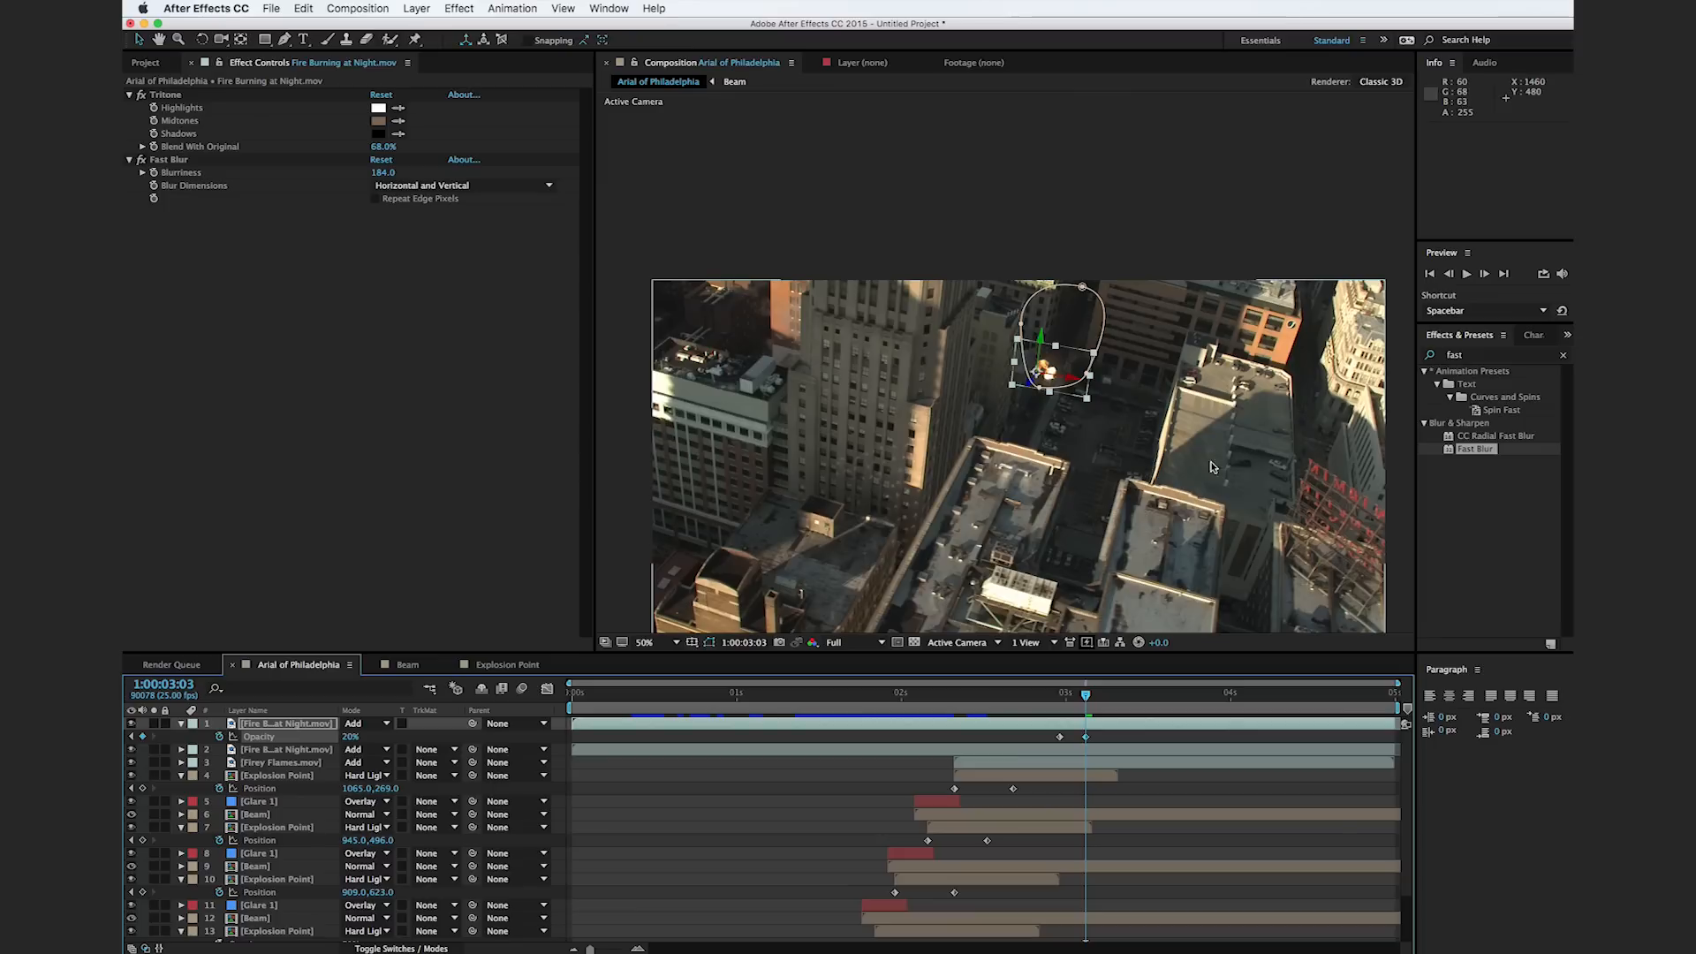
pyautogui.scroll(-2, 1334, 414)
pyautogui.click(1335, 414)
pyautogui.scroll(2, 1334, 414)
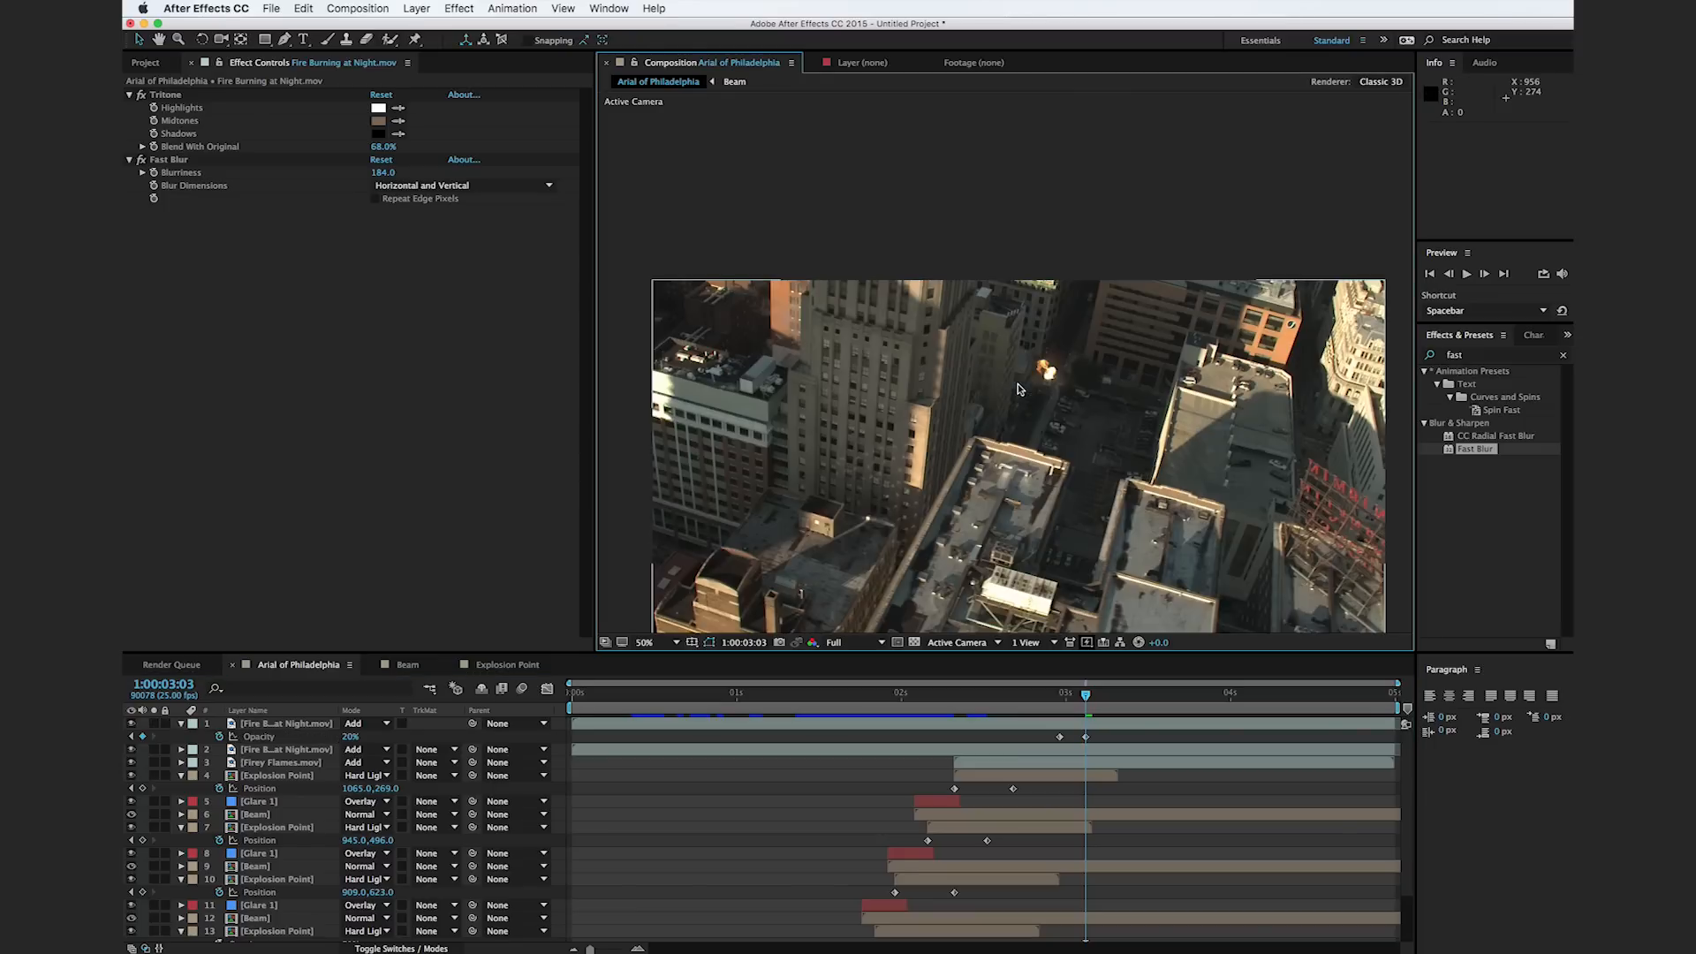
# Step: Move the blurred fire's 20% opacity keyframe to 1:00:02:23, add a 0% keyframe at 1:00:02:21, and check the fade-in
pyautogui.moveTo(1085, 695)
pyautogui.mouseDown()
pyautogui.moveTo(1048, 695)
pyautogui.moveTo(1128, 697)
pyautogui.moveTo(1024, 703)
pyautogui.moveTo(1052, 704)
pyautogui.mouseUp()
pyautogui.click(1086, 736)
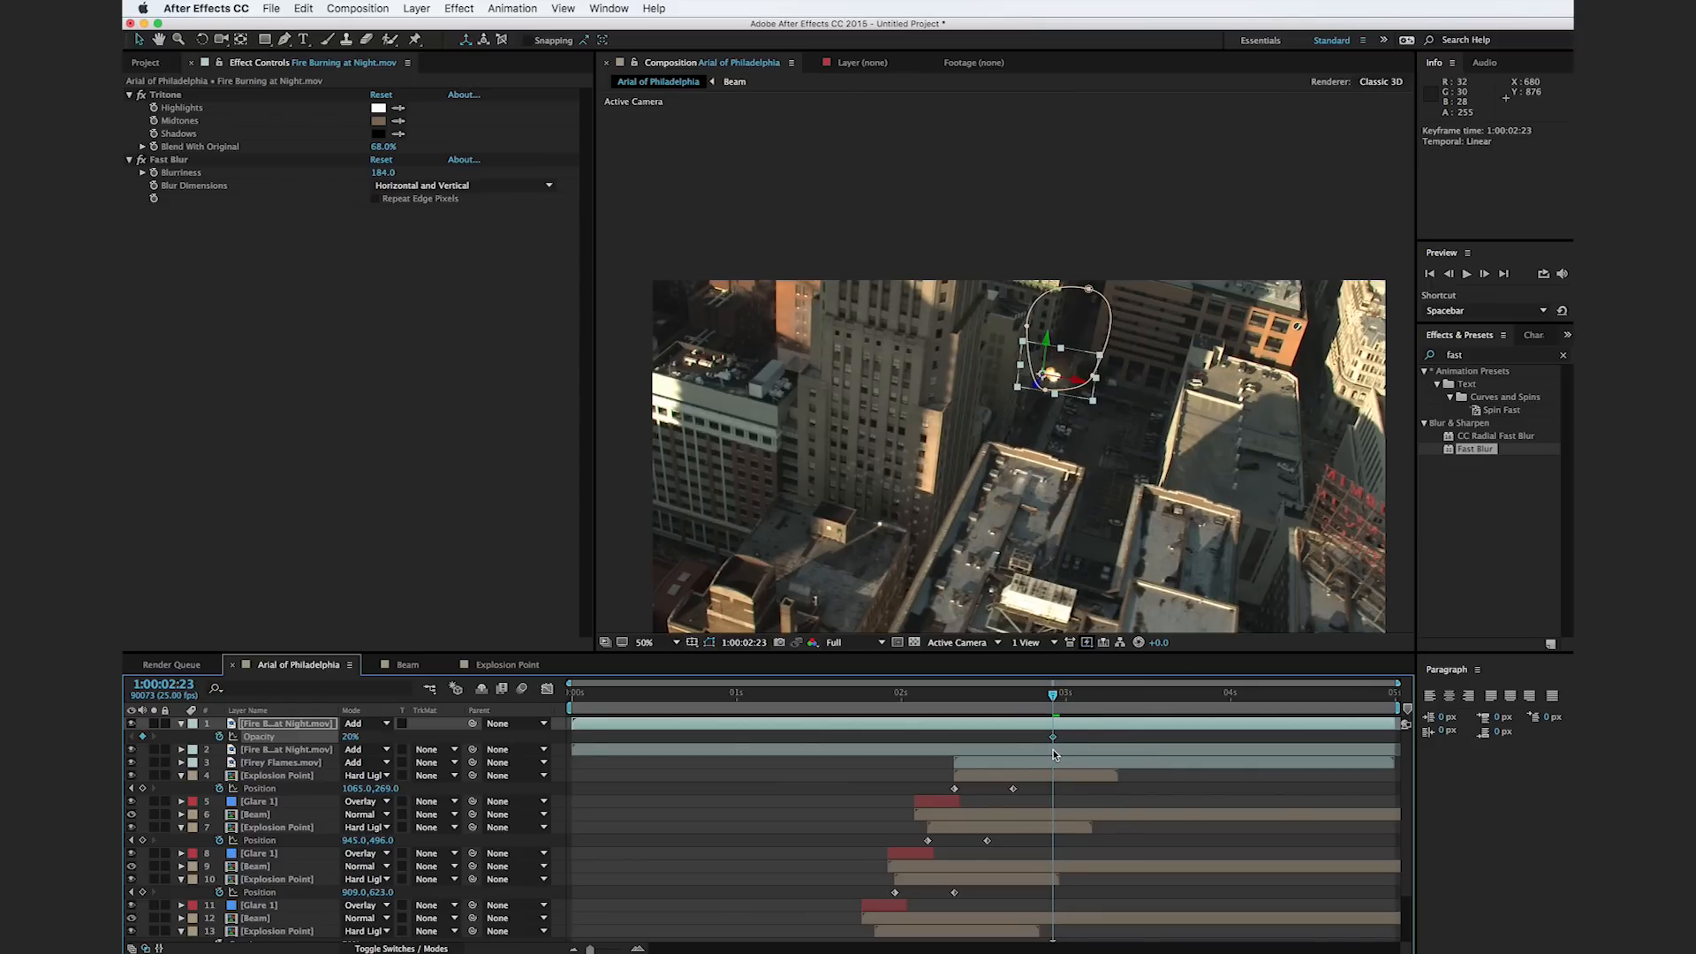
pyautogui.moveTo(1052, 712); pyautogui.dragTo(1040, 712)
pyautogui.moveTo(345, 740); pyautogui.dragTo(325, 740)
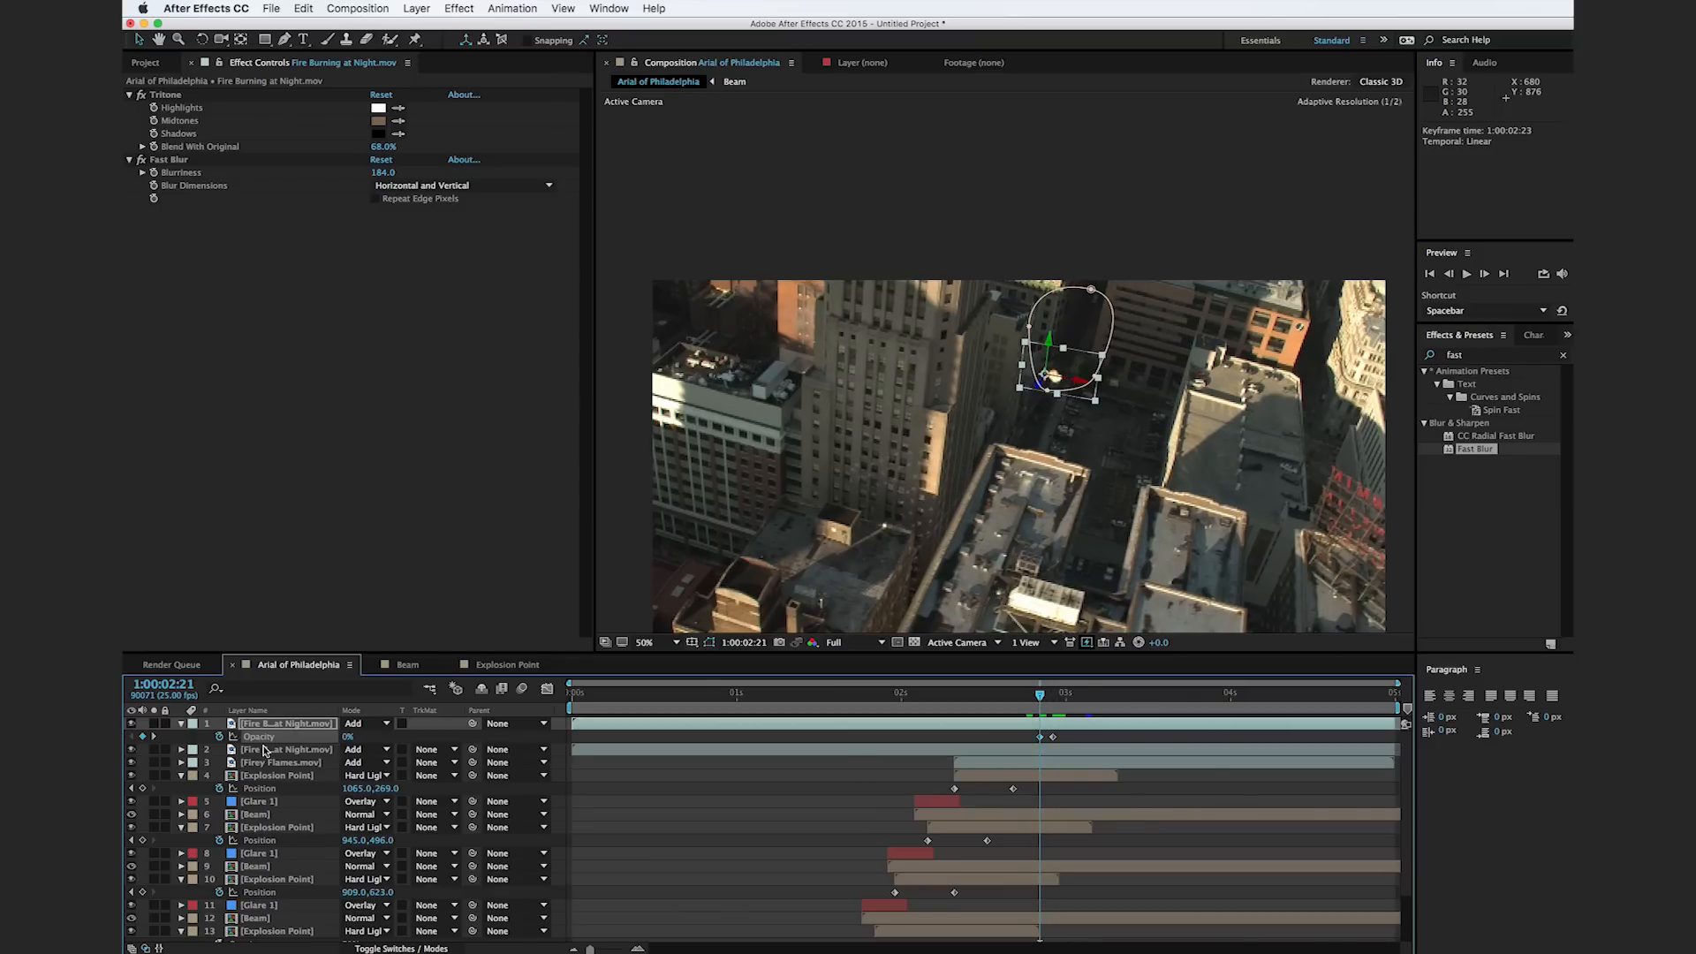
pyautogui.click(792, 144)
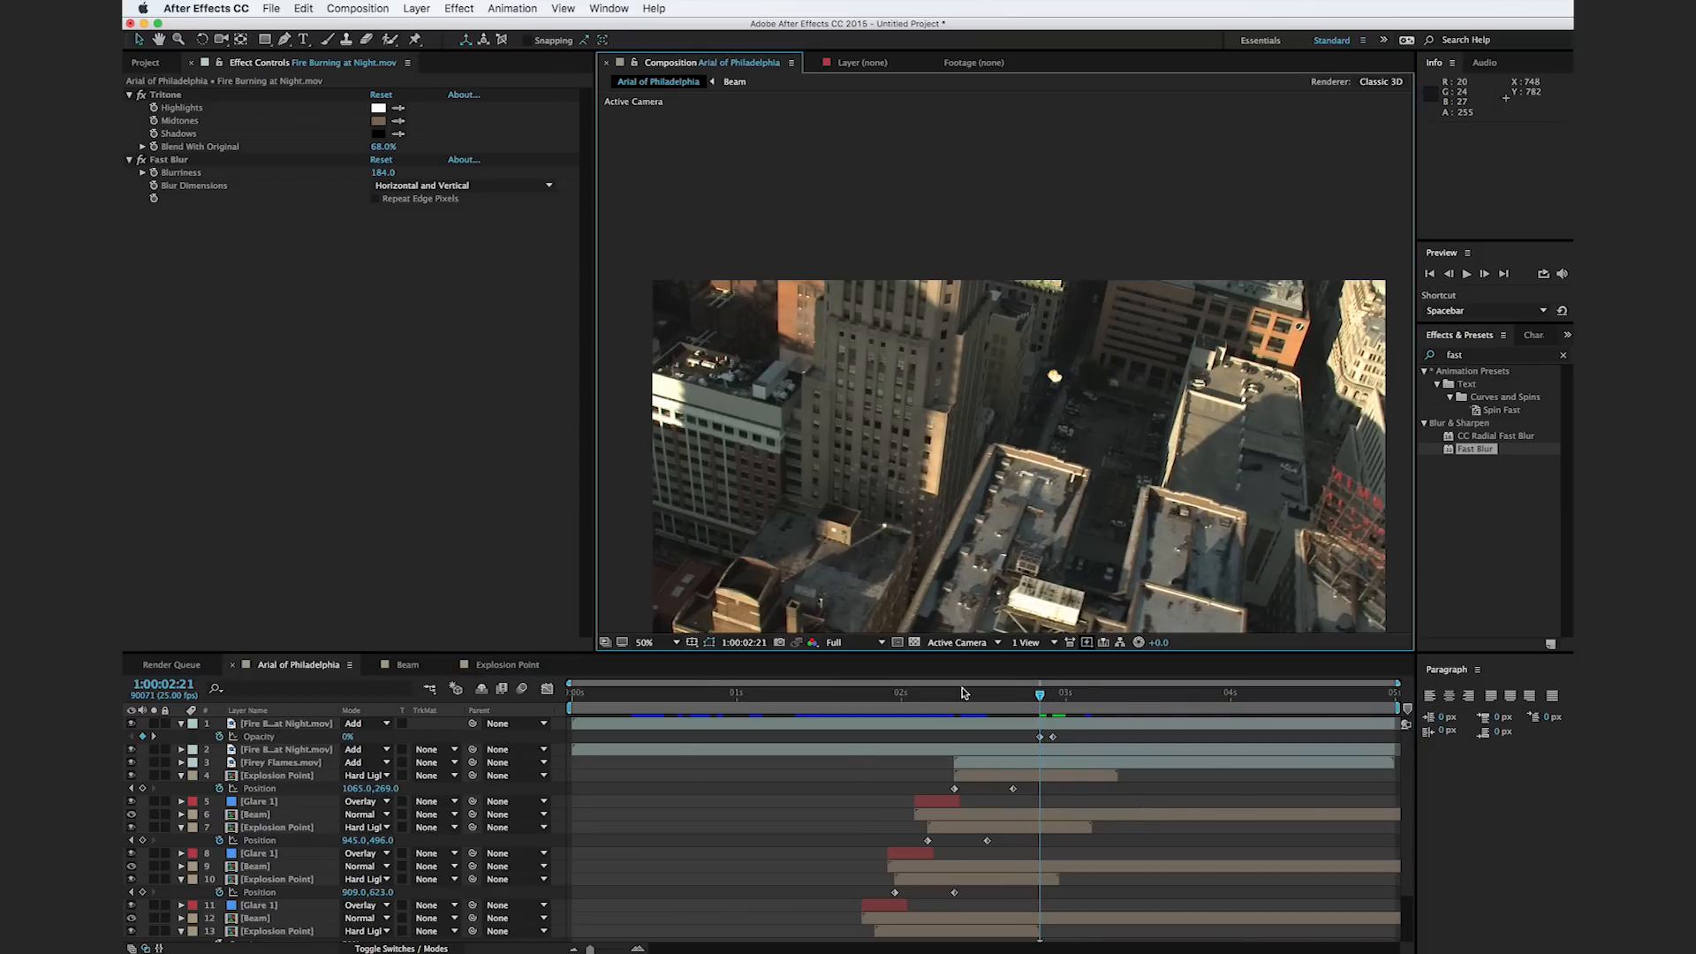
pyautogui.moveTo(963, 696)
pyautogui.mouseDown()
pyautogui.moveTo(1066, 700)
pyautogui.moveTo(1016, 715)
pyautogui.moveTo(1064, 720)
pyautogui.moveTo(1020, 738)
pyautogui.moveTo(1014, 696)
pyautogui.moveTo(1325, 712)
pyautogui.moveTo(982, 710)
pyautogui.mouseUp()
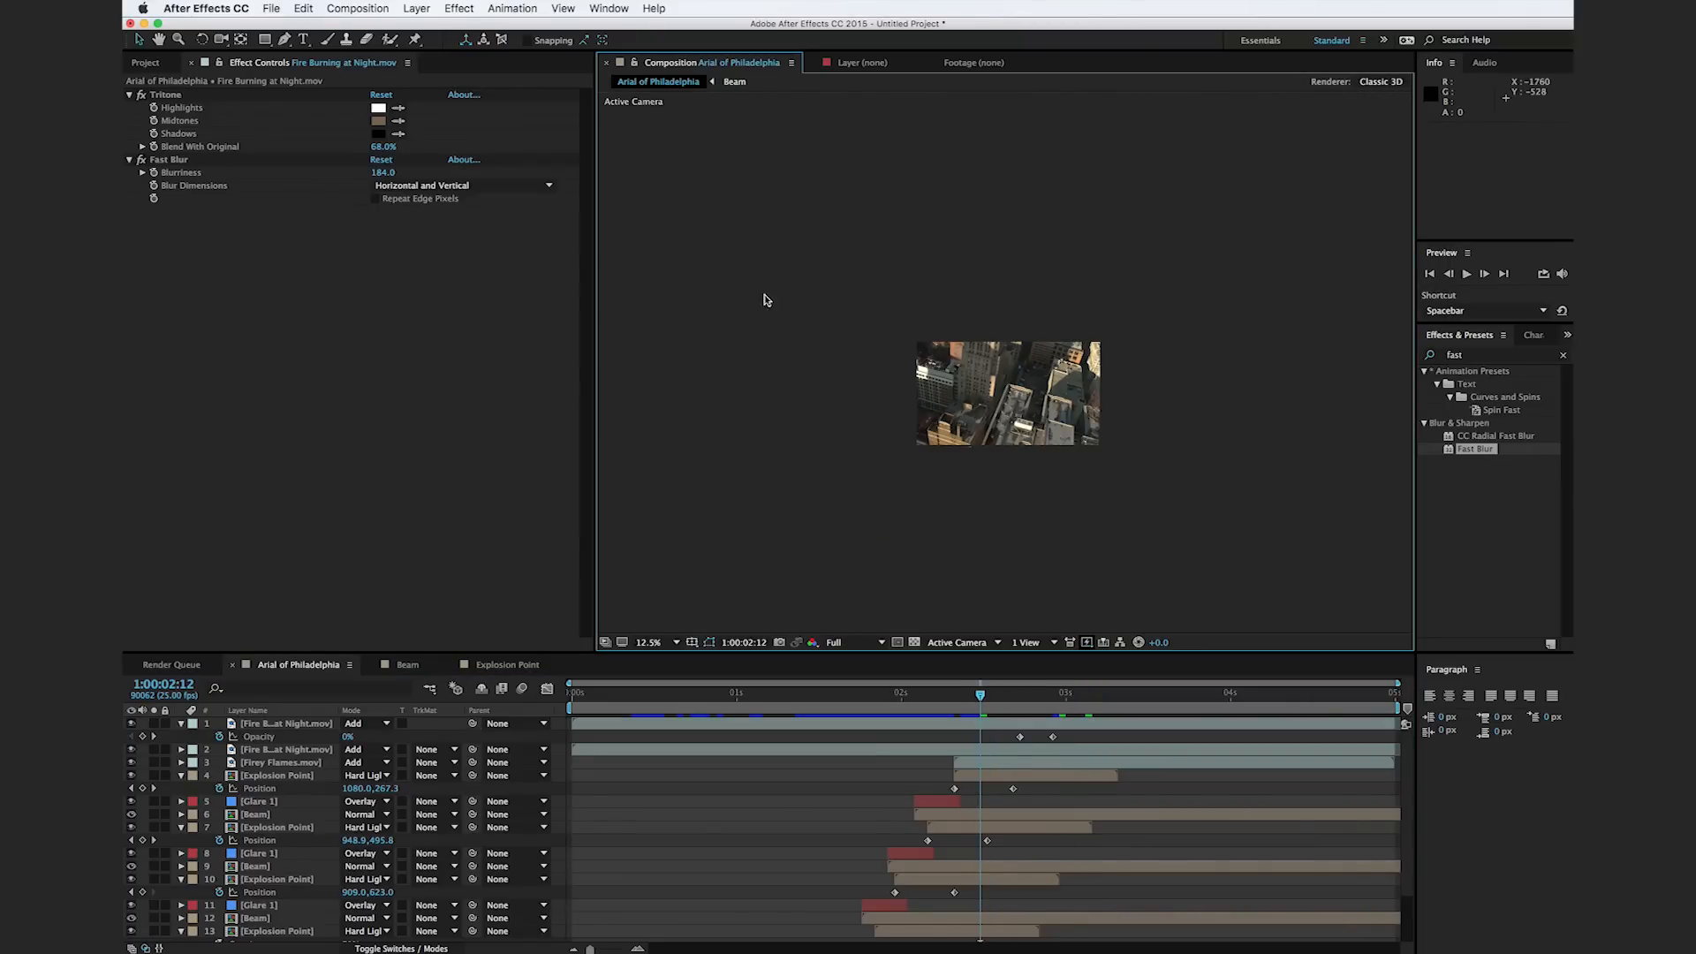
pyautogui.press('.')
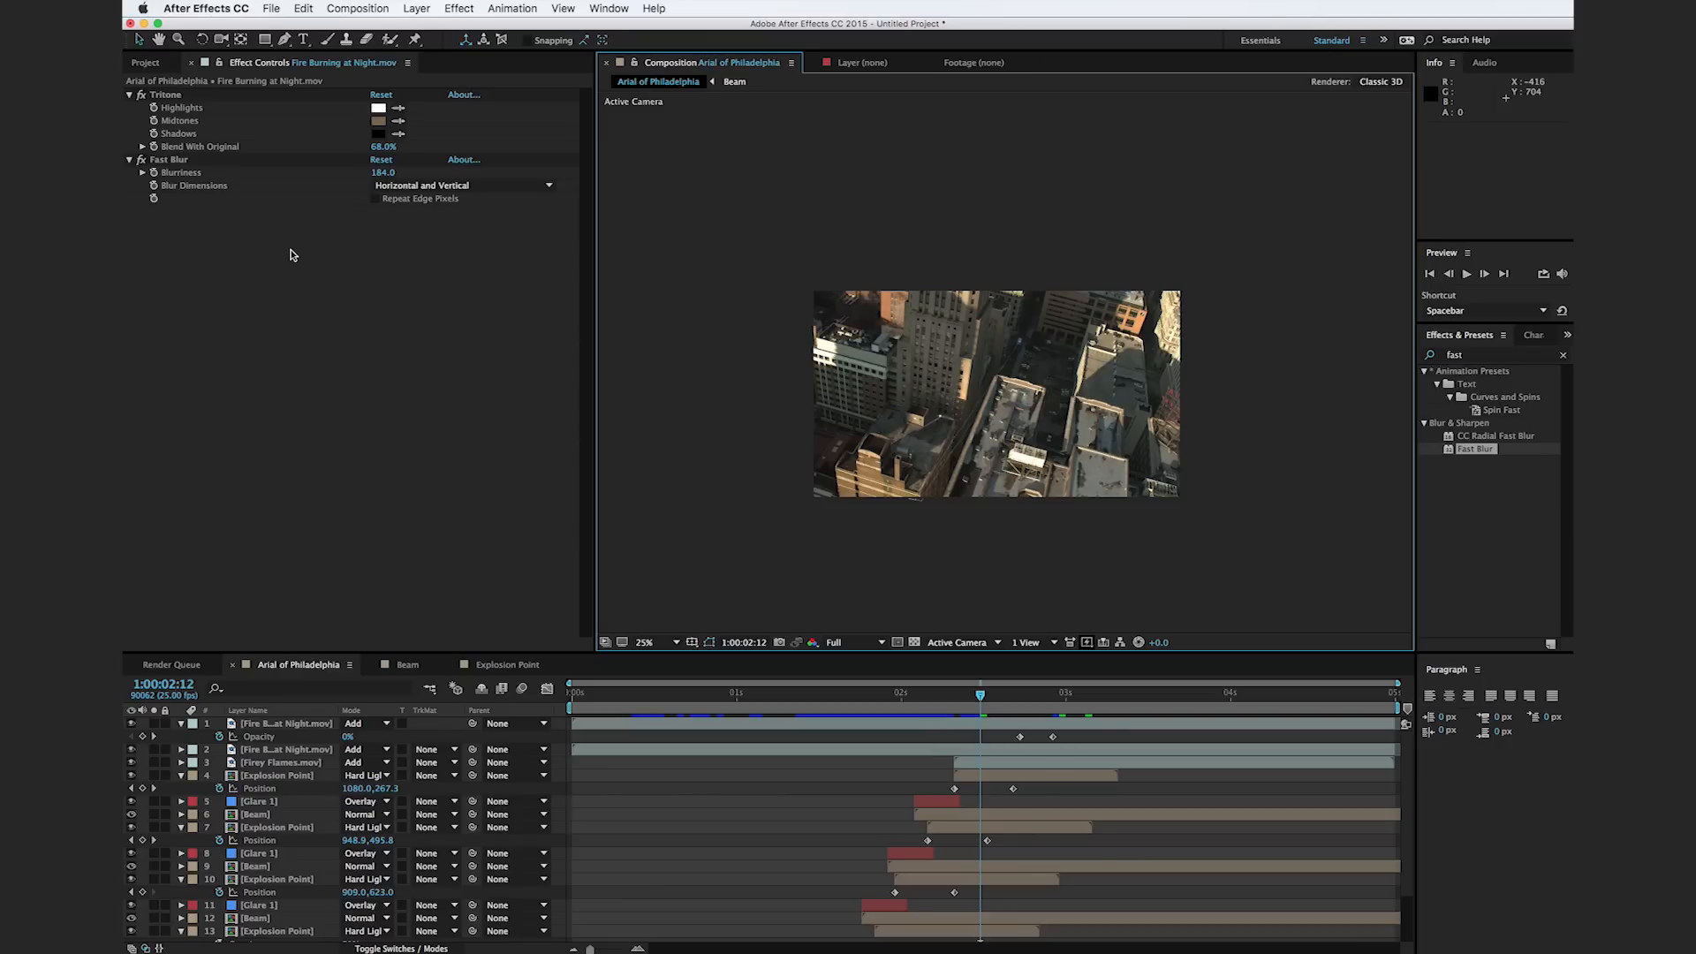
# Step: Create a new composition from the Jet.psd footage
pyautogui.click(150, 64)
pyautogui.click(204, 356)
pyautogui.click(142, 291)
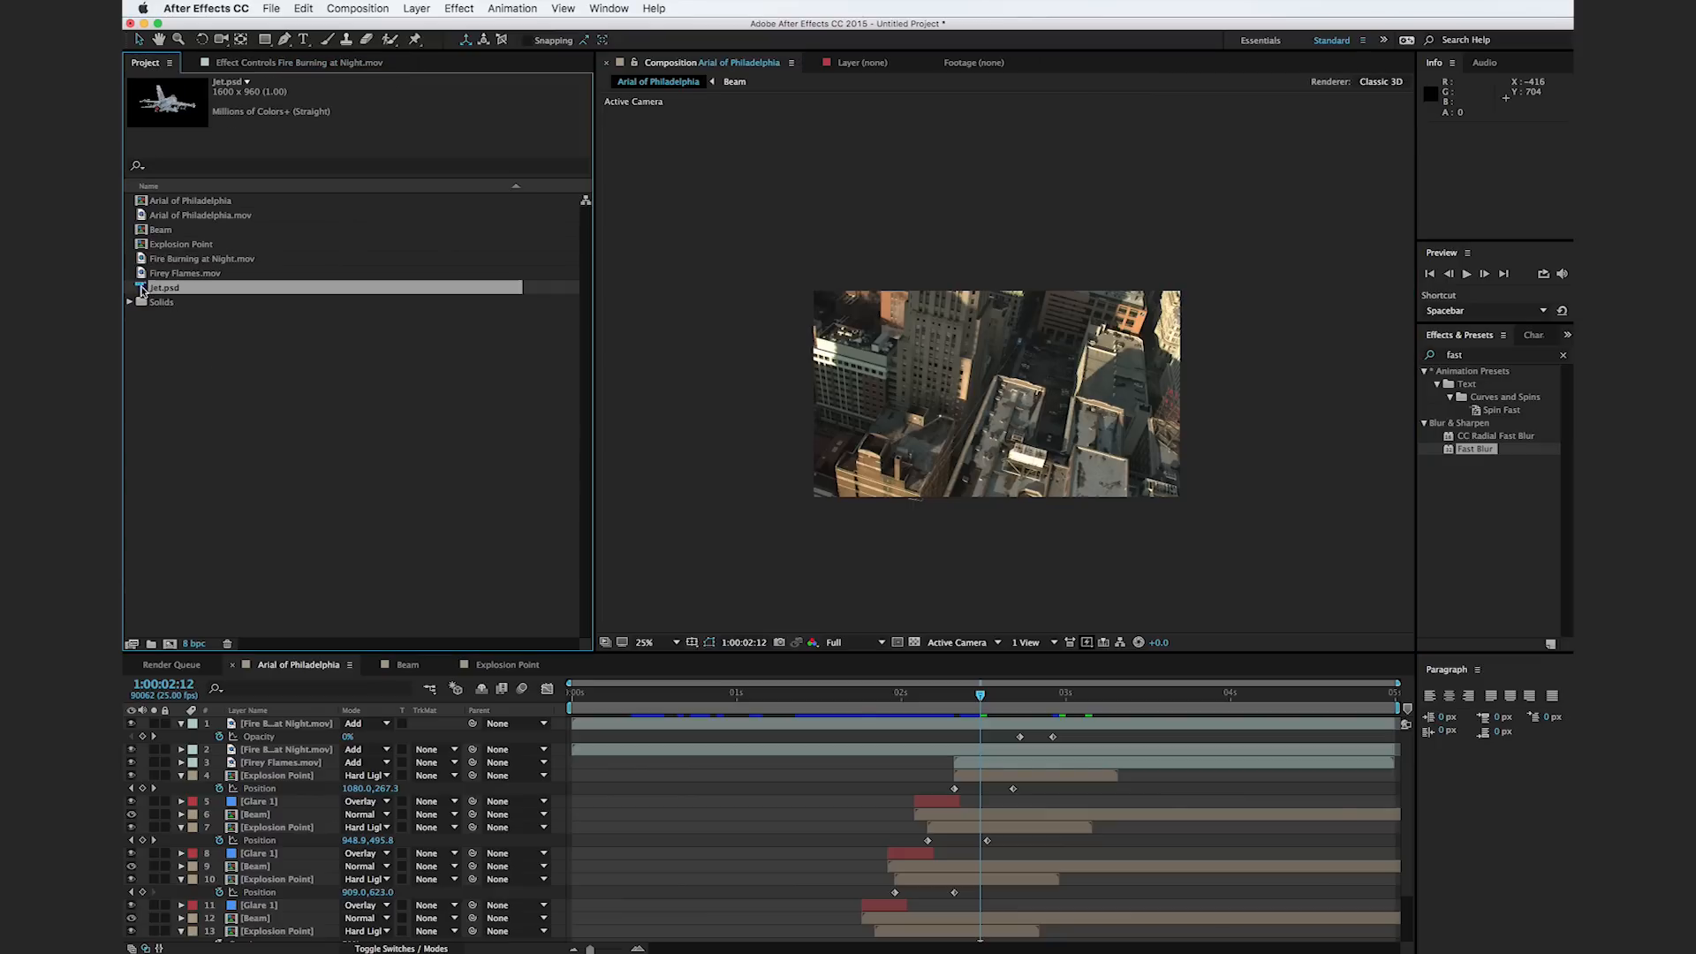
pyautogui.click(170, 644)
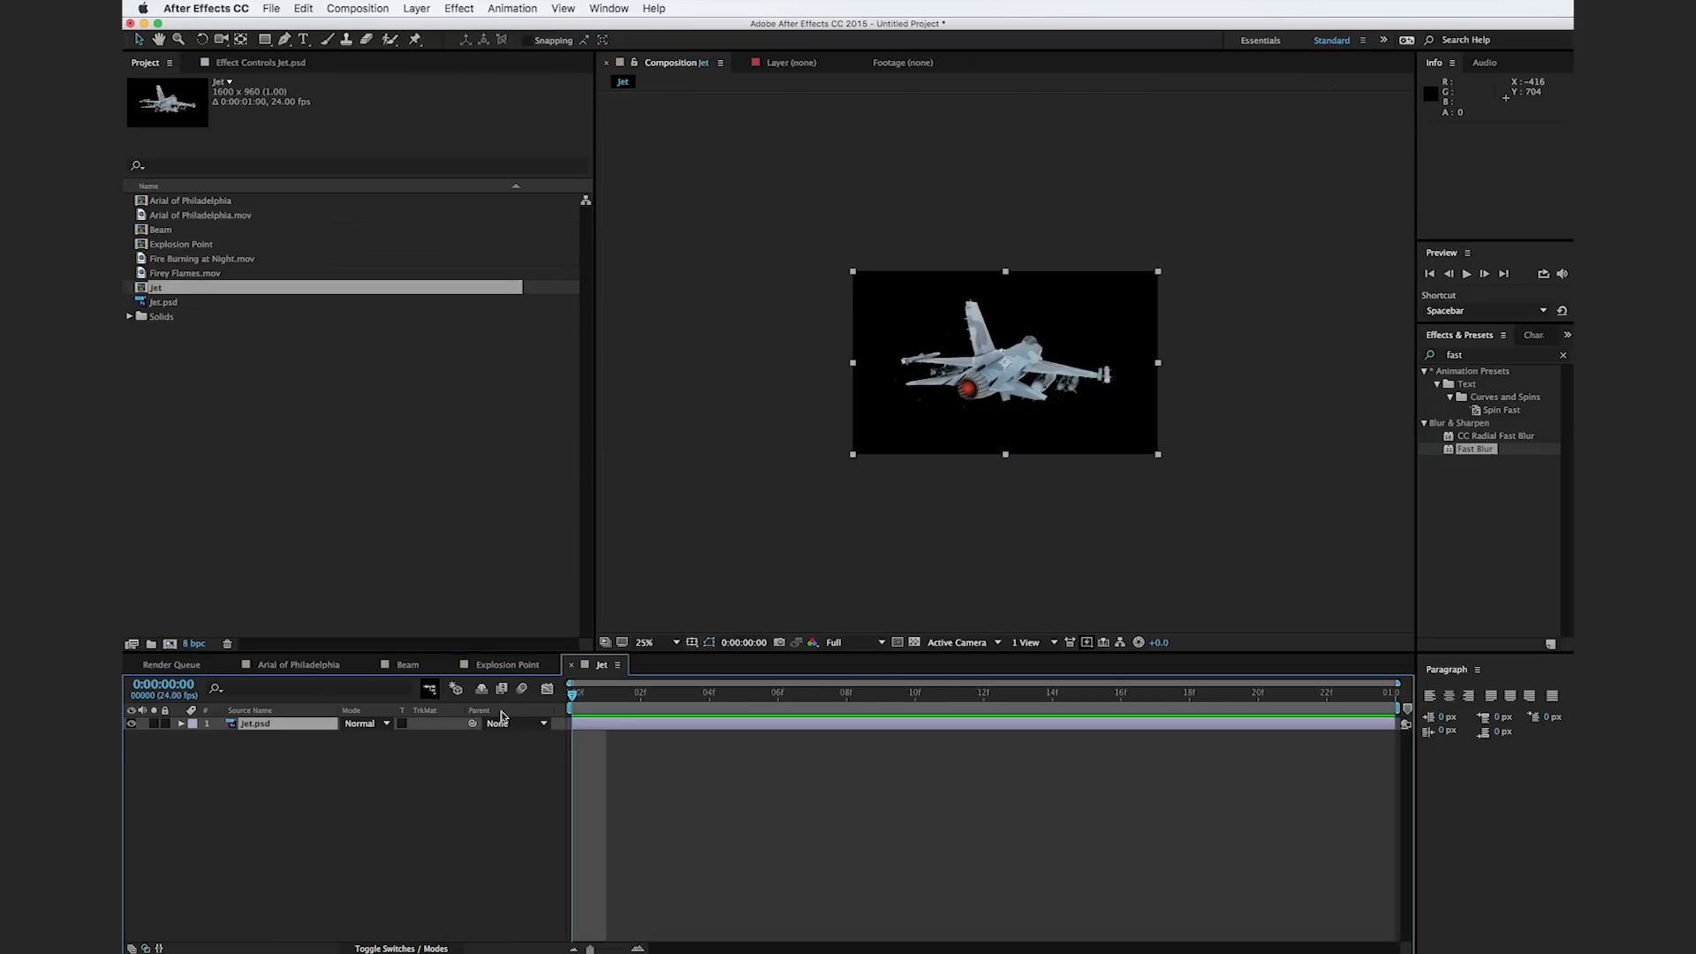
# Step: Set the Jet composition's duration to 6 seconds and extend the Jet.psd layer to the composition's end
pyautogui.moveTo(714, 710); pyautogui.dragTo(1017, 712)
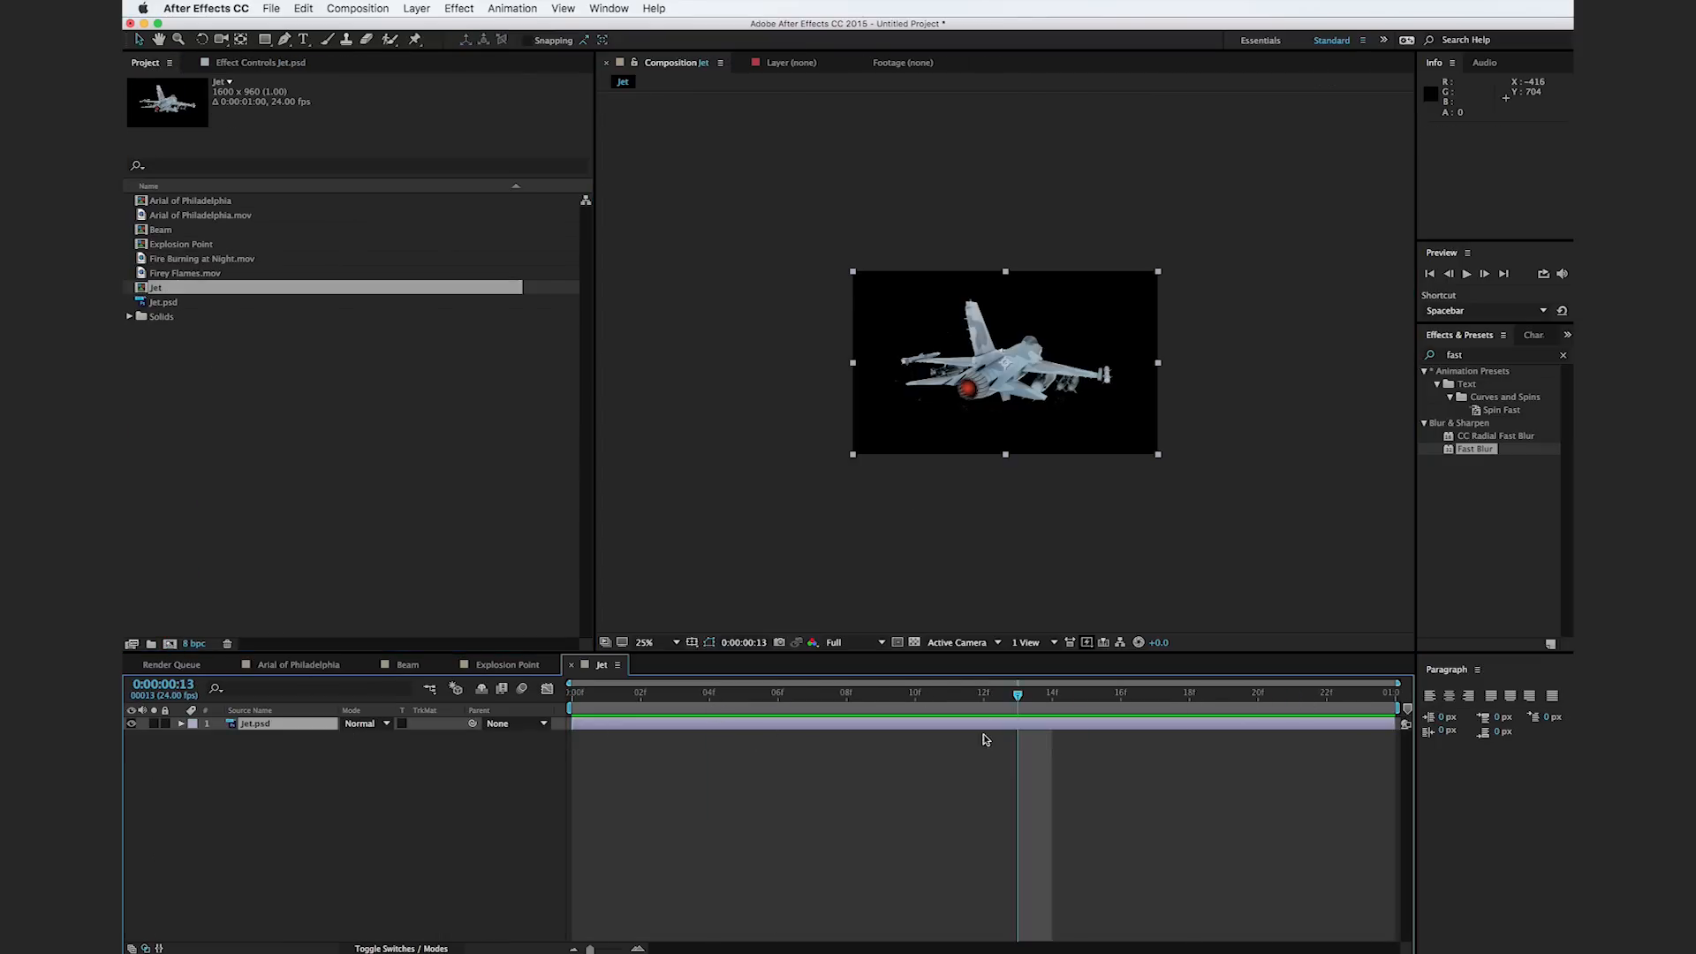
pyautogui.click(354, 10)
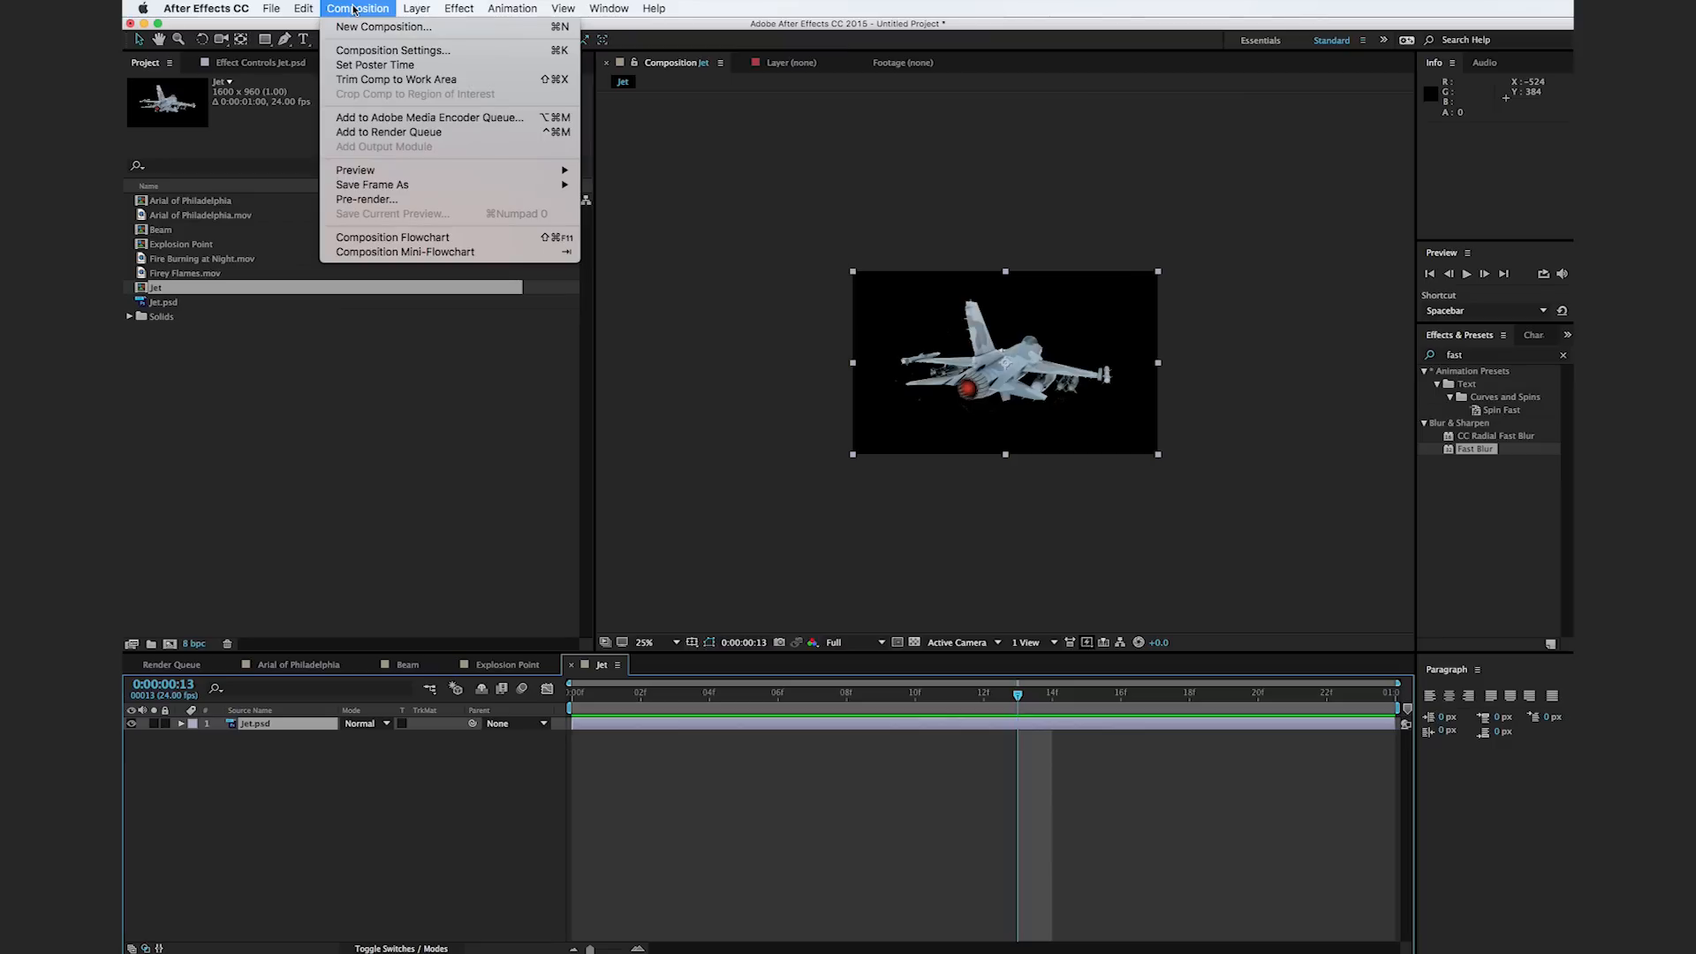
pyautogui.click(372, 51)
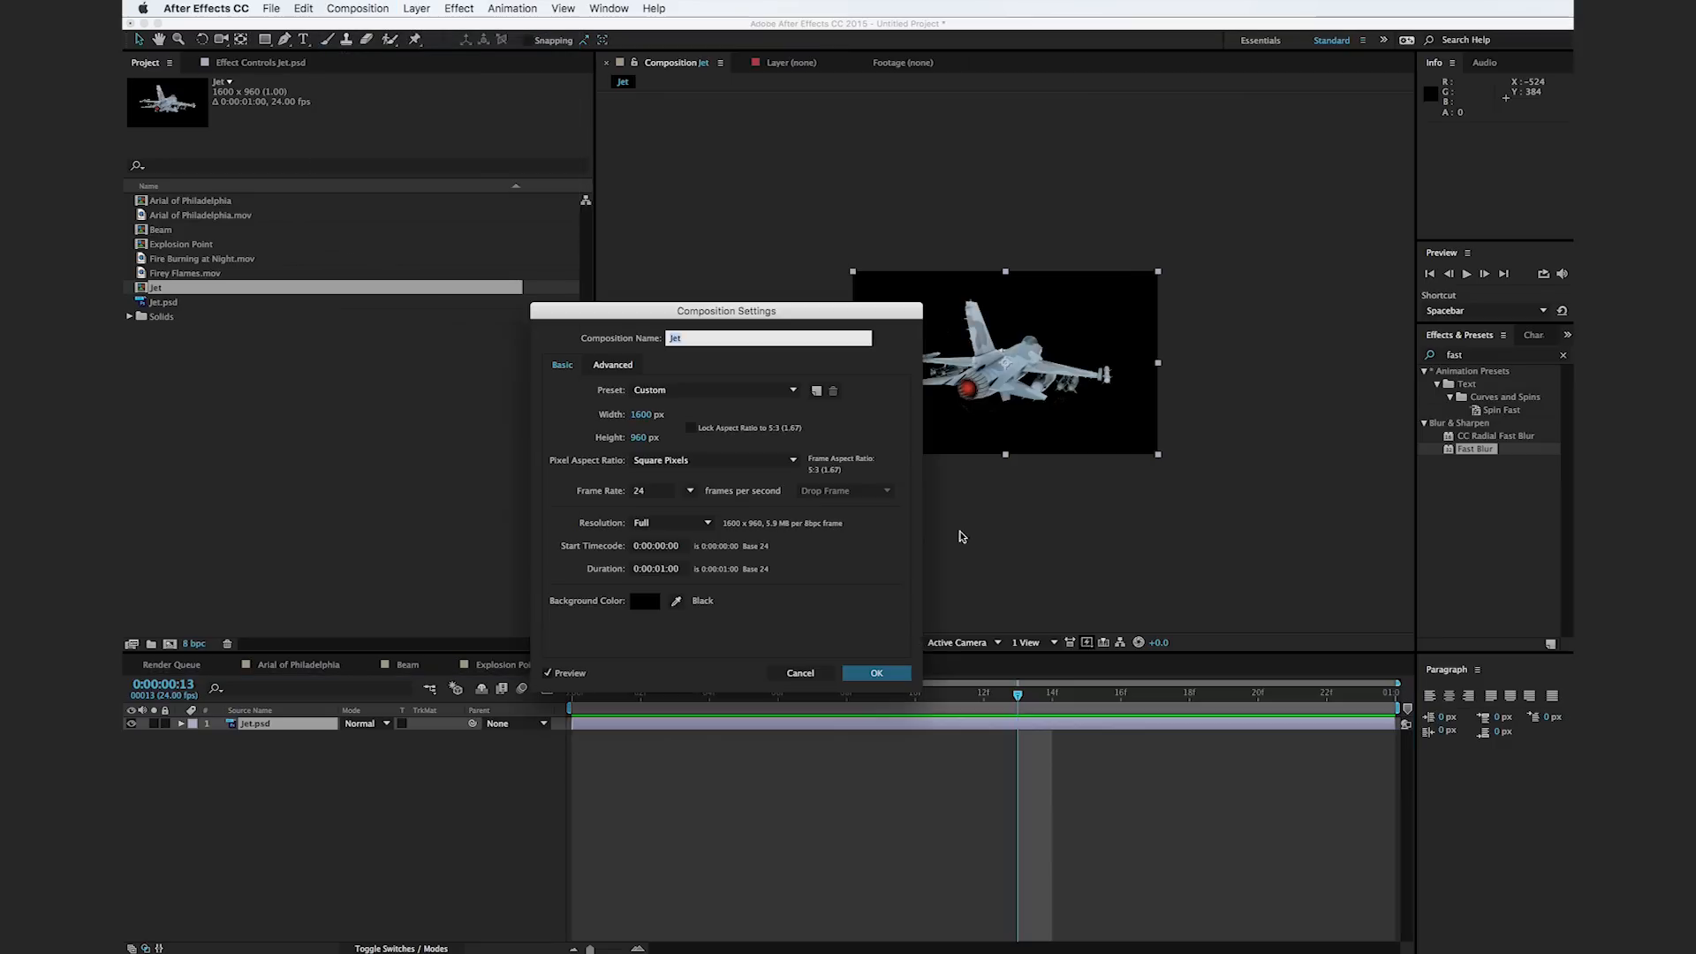
pyautogui.click(663, 571)
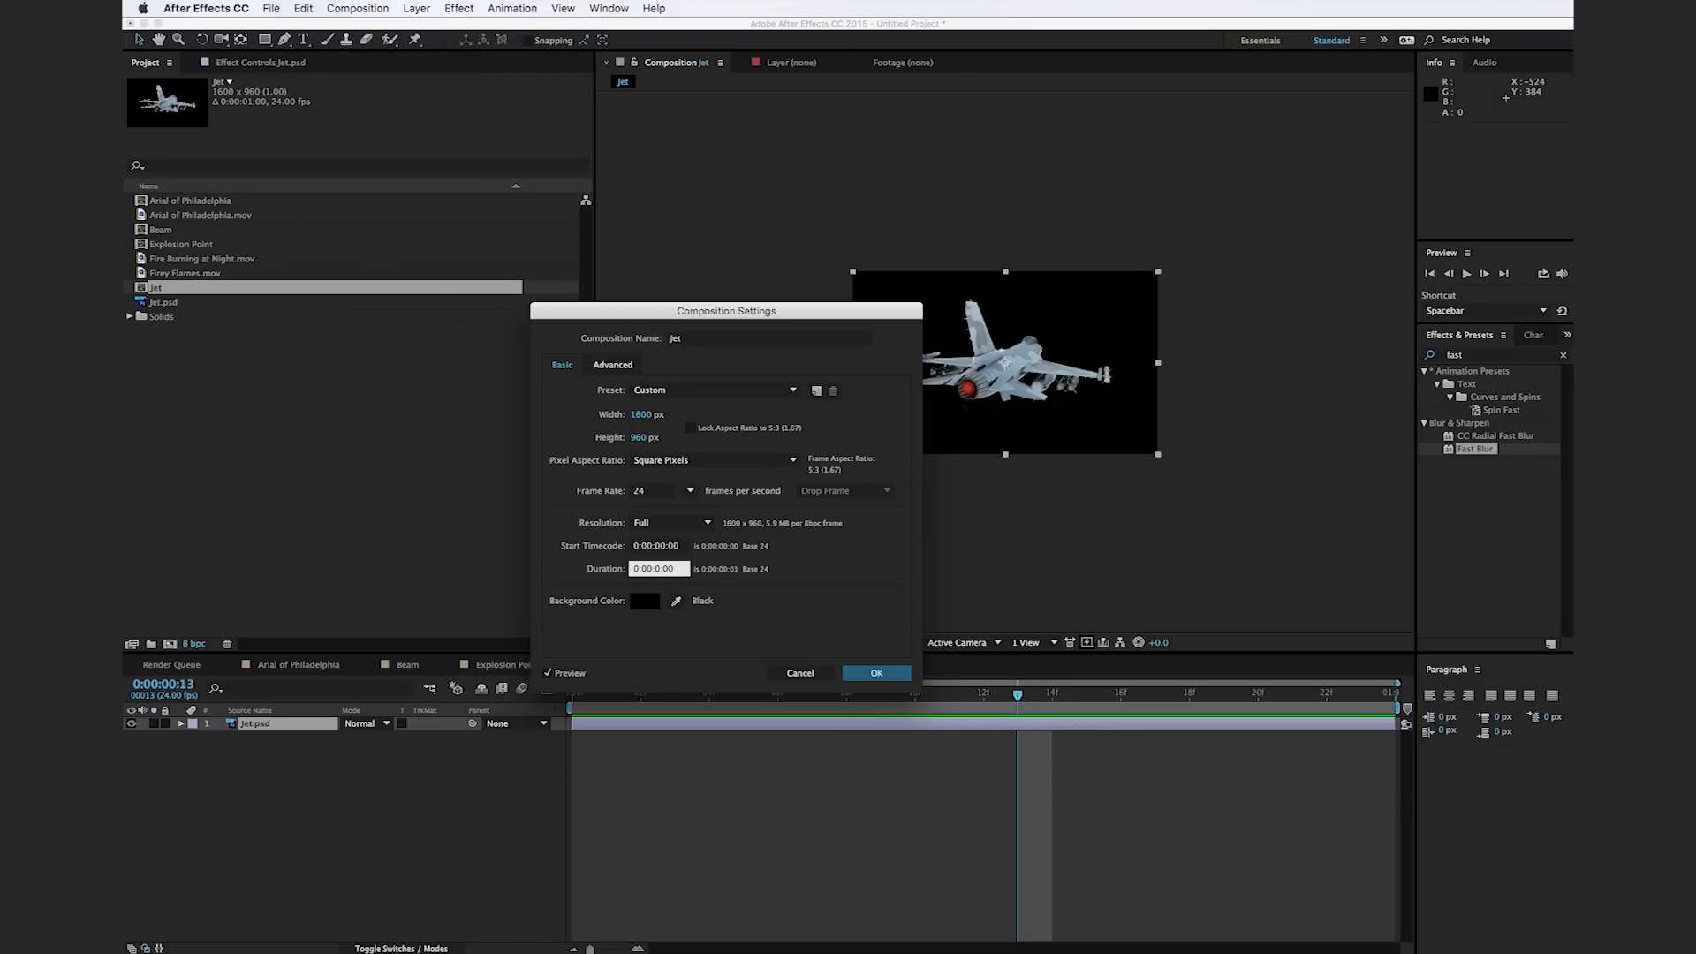
pyautogui.press('Return')
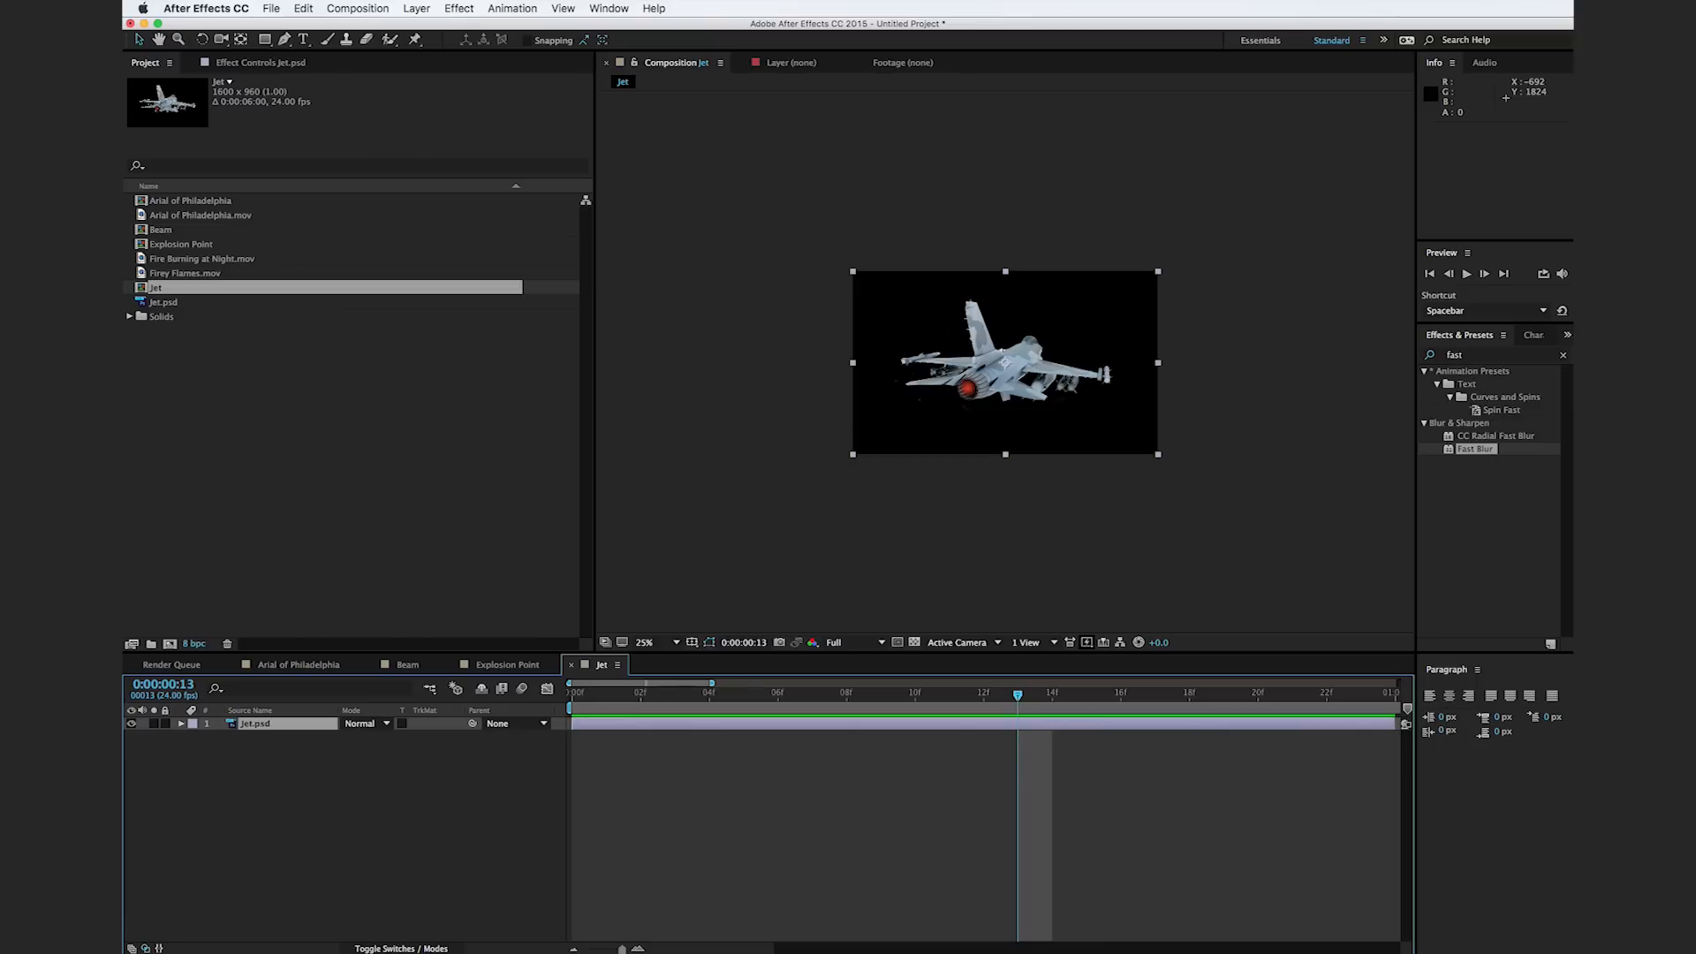
pyautogui.moveTo(621, 948); pyautogui.dragTo(590, 948)
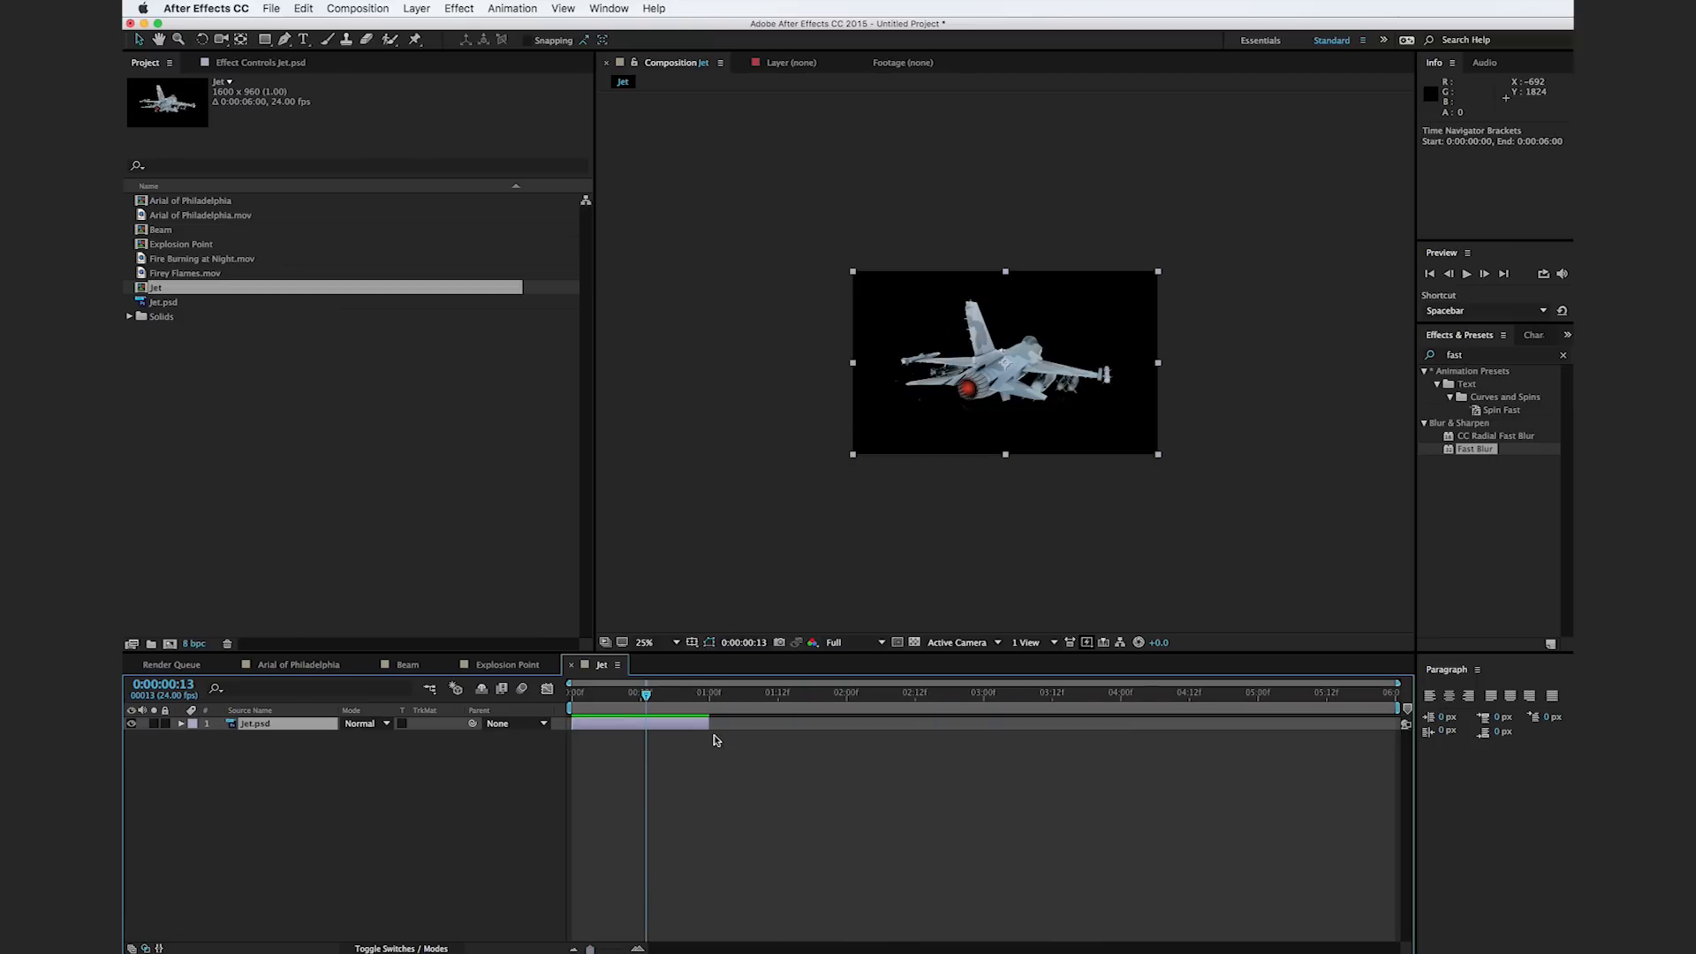
pyautogui.moveTo(1119, 697); pyautogui.dragTo(1397, 698)
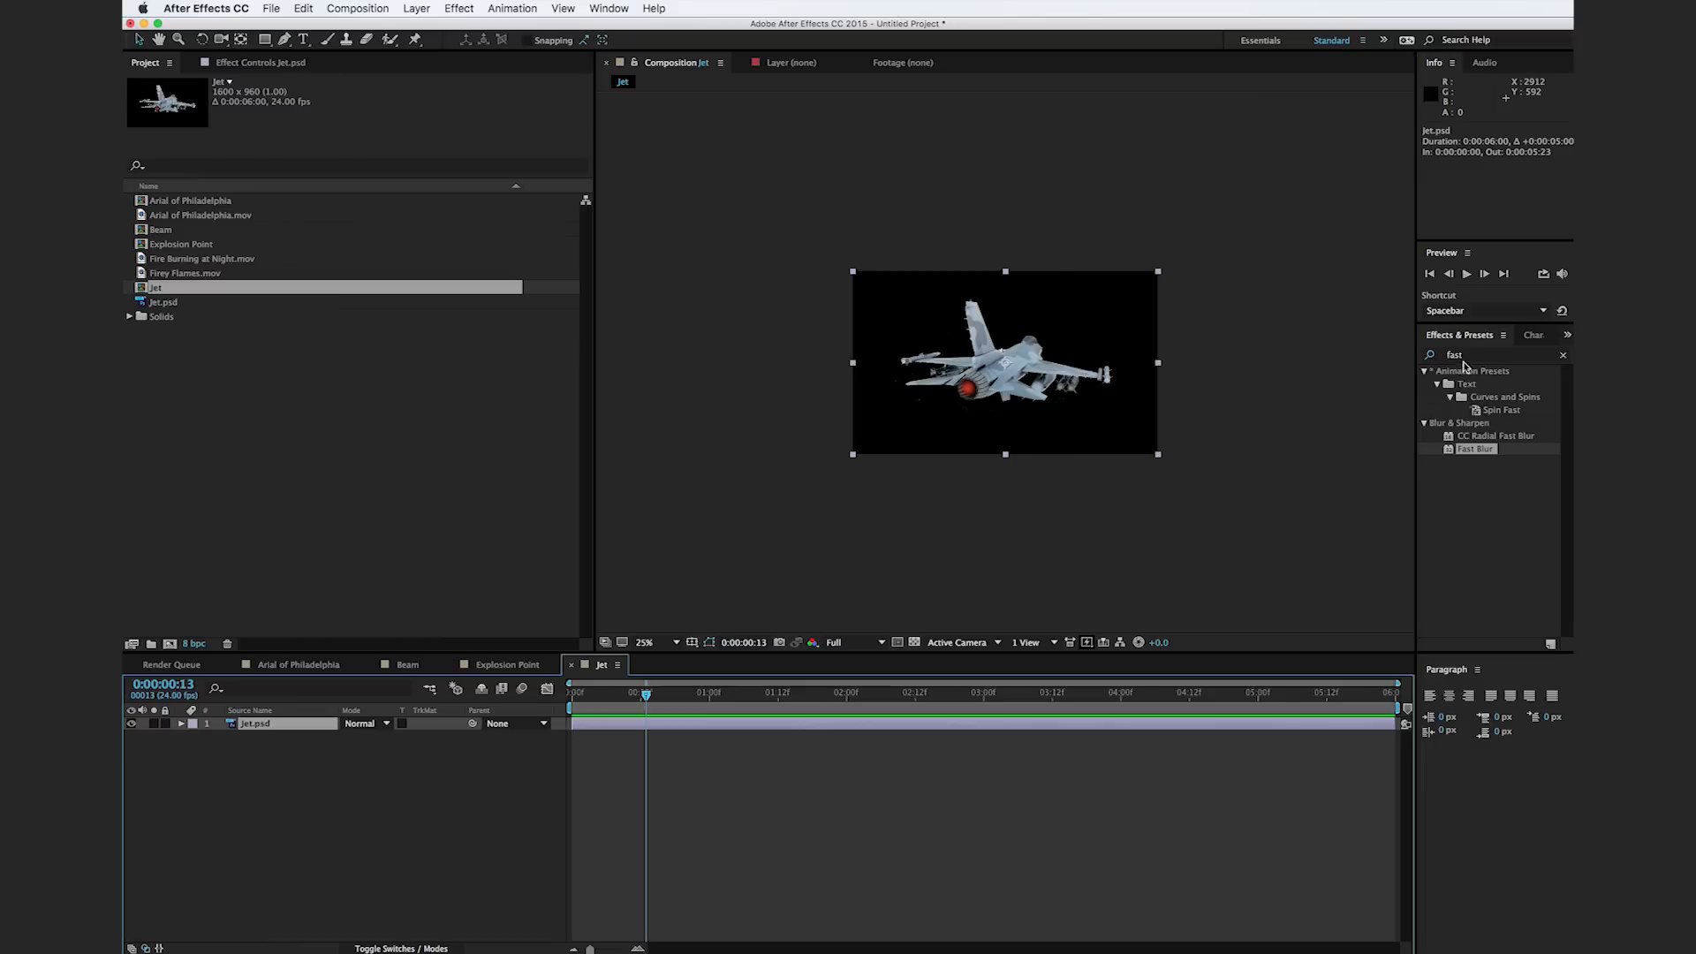
# Step: Apply the Tritone effect to the Jet.psd layer, set Blend With Original to 59%, and inspect the jet up close
pyautogui.click(1470, 356)
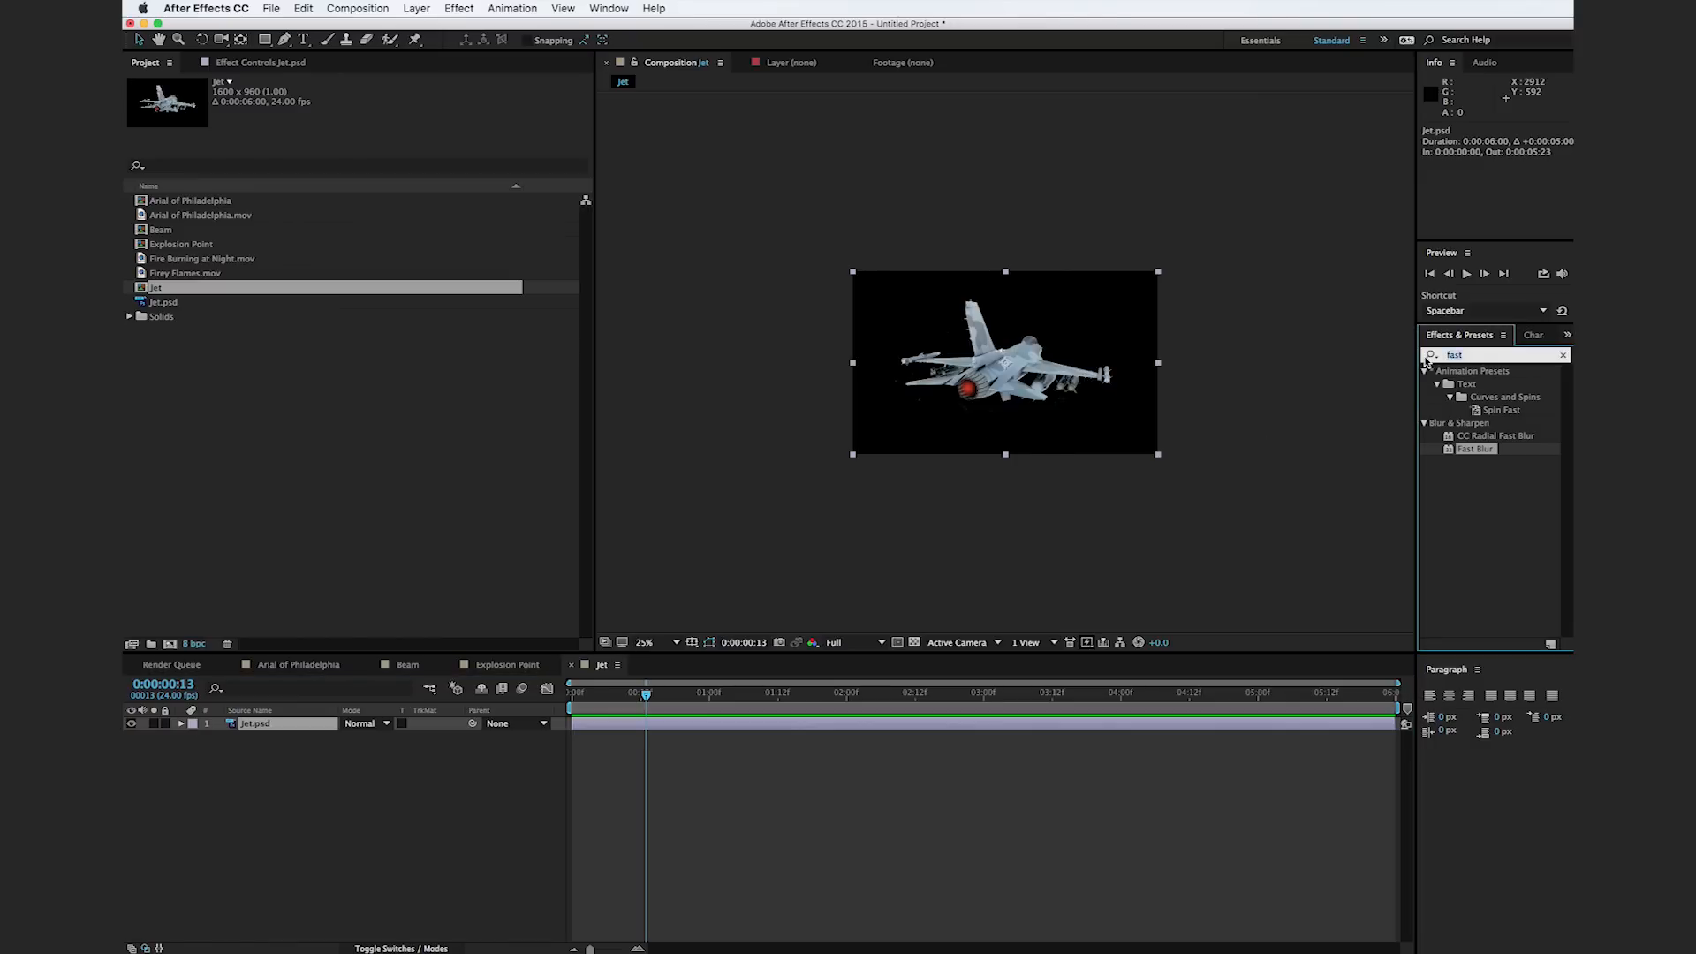
pyautogui.write('t')
pyautogui.click(1431, 354)
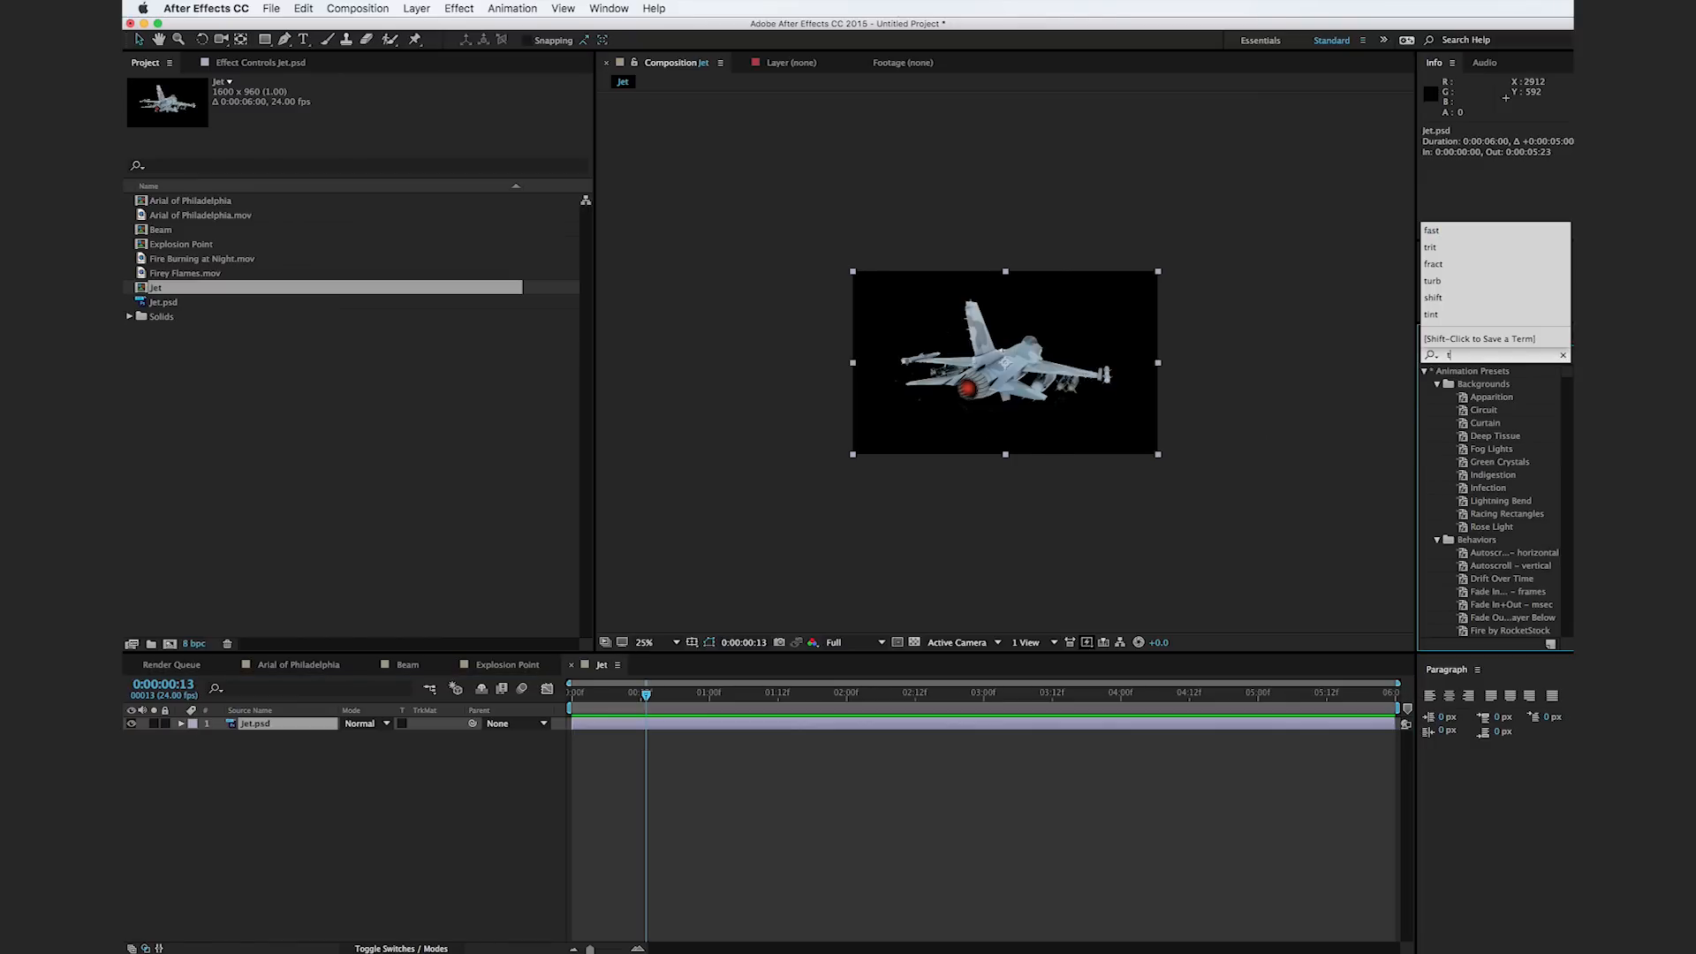
pyautogui.write('rit')
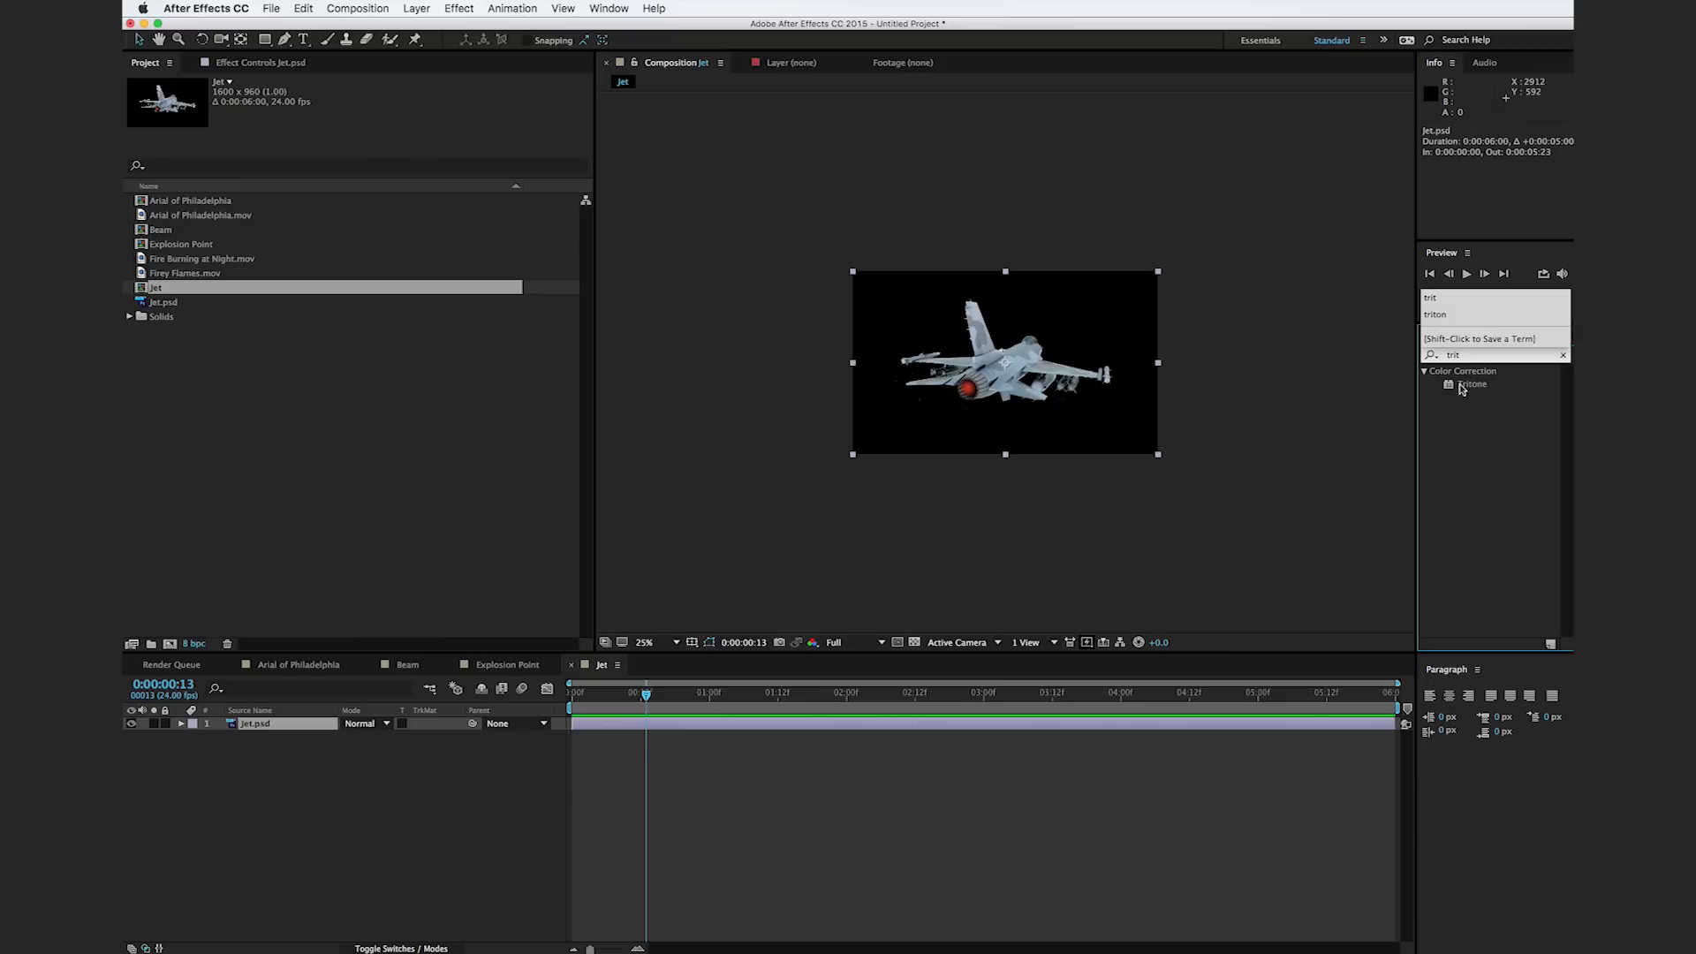
pyautogui.moveTo(1475, 386); pyautogui.dragTo(936, 411)
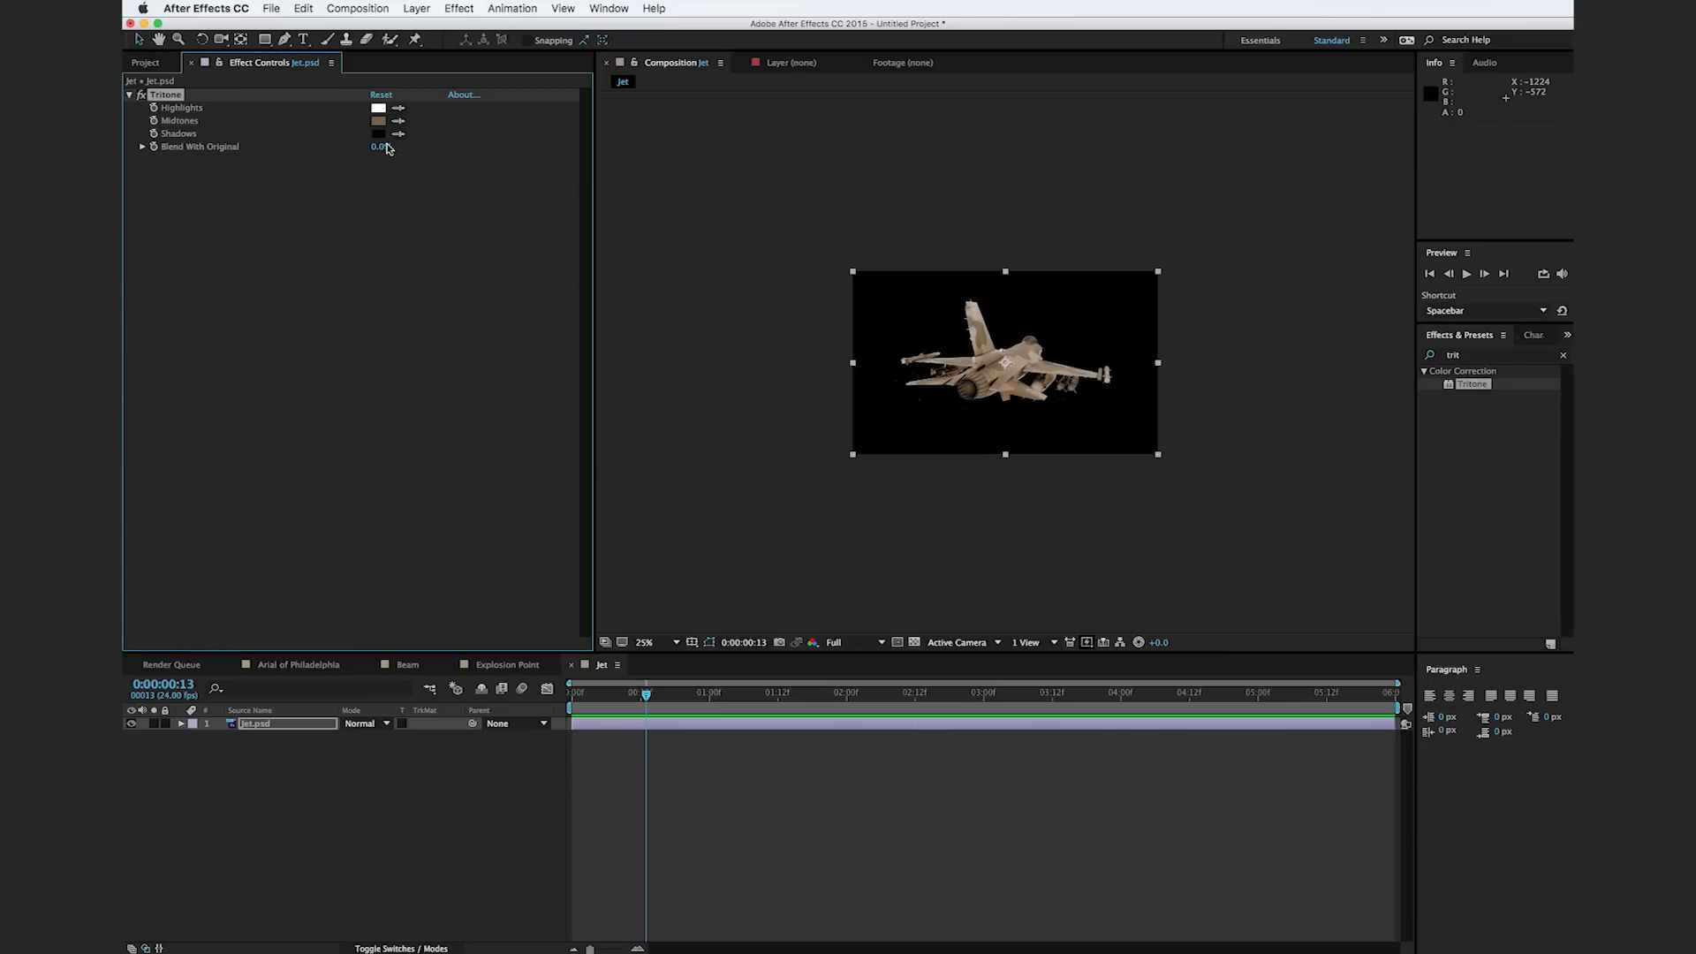
pyautogui.moveTo(380, 146); pyautogui.dragTo(424, 148)
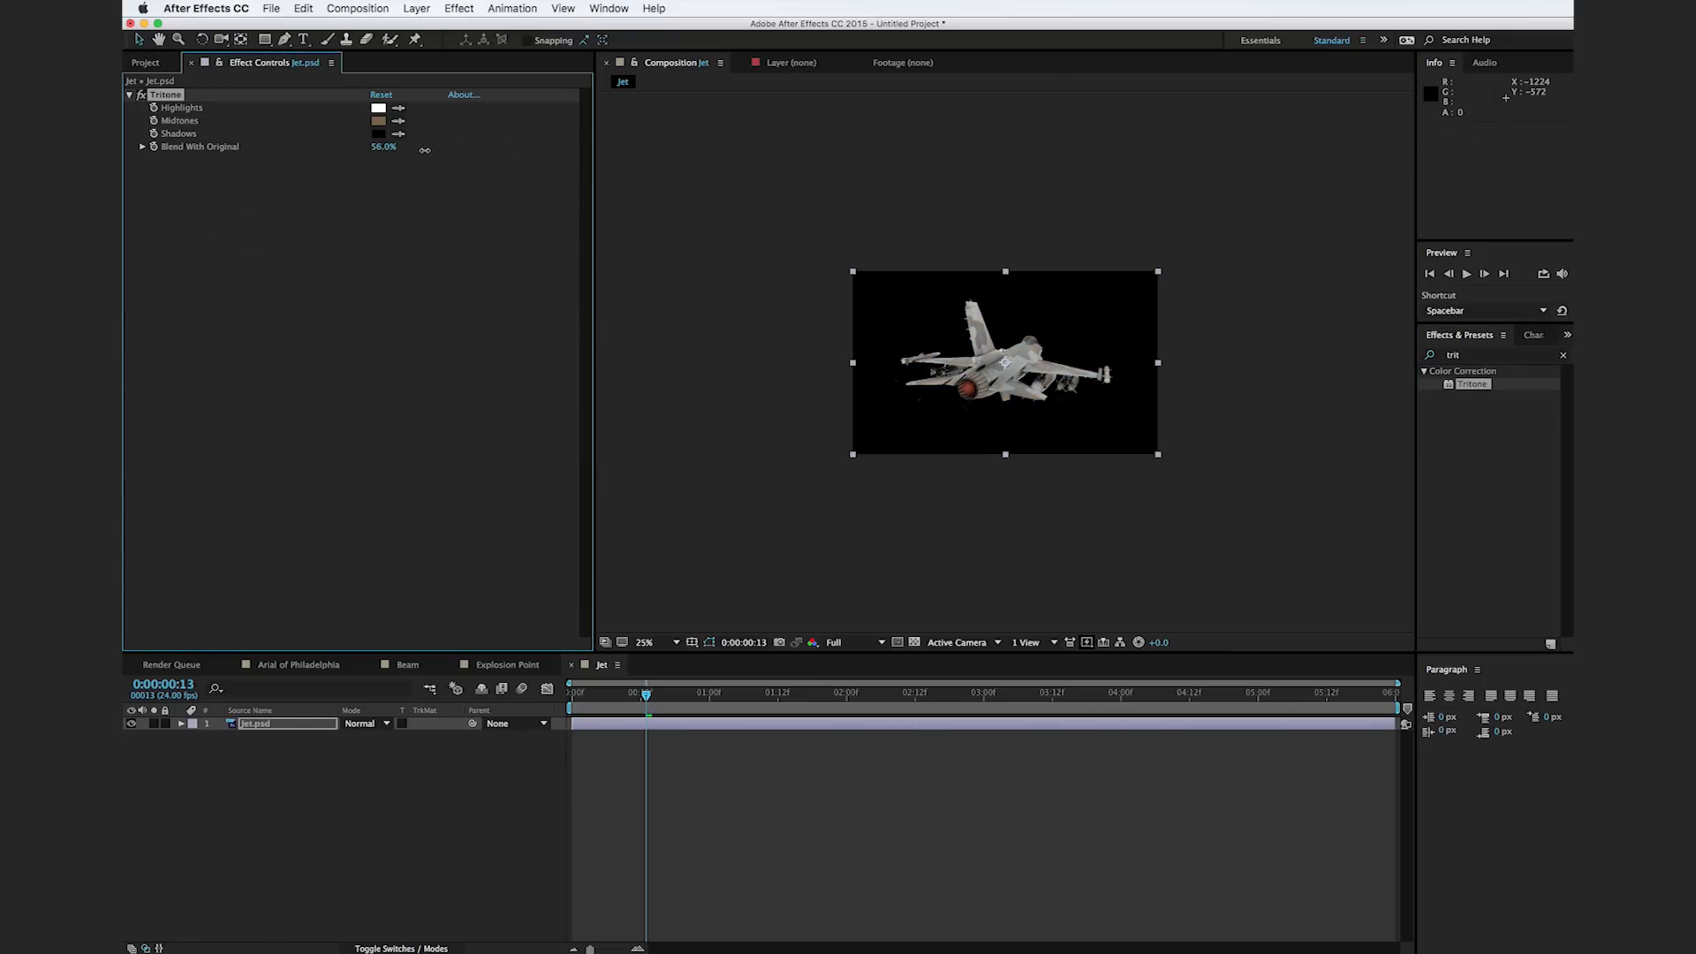
pyautogui.click(724, 327)
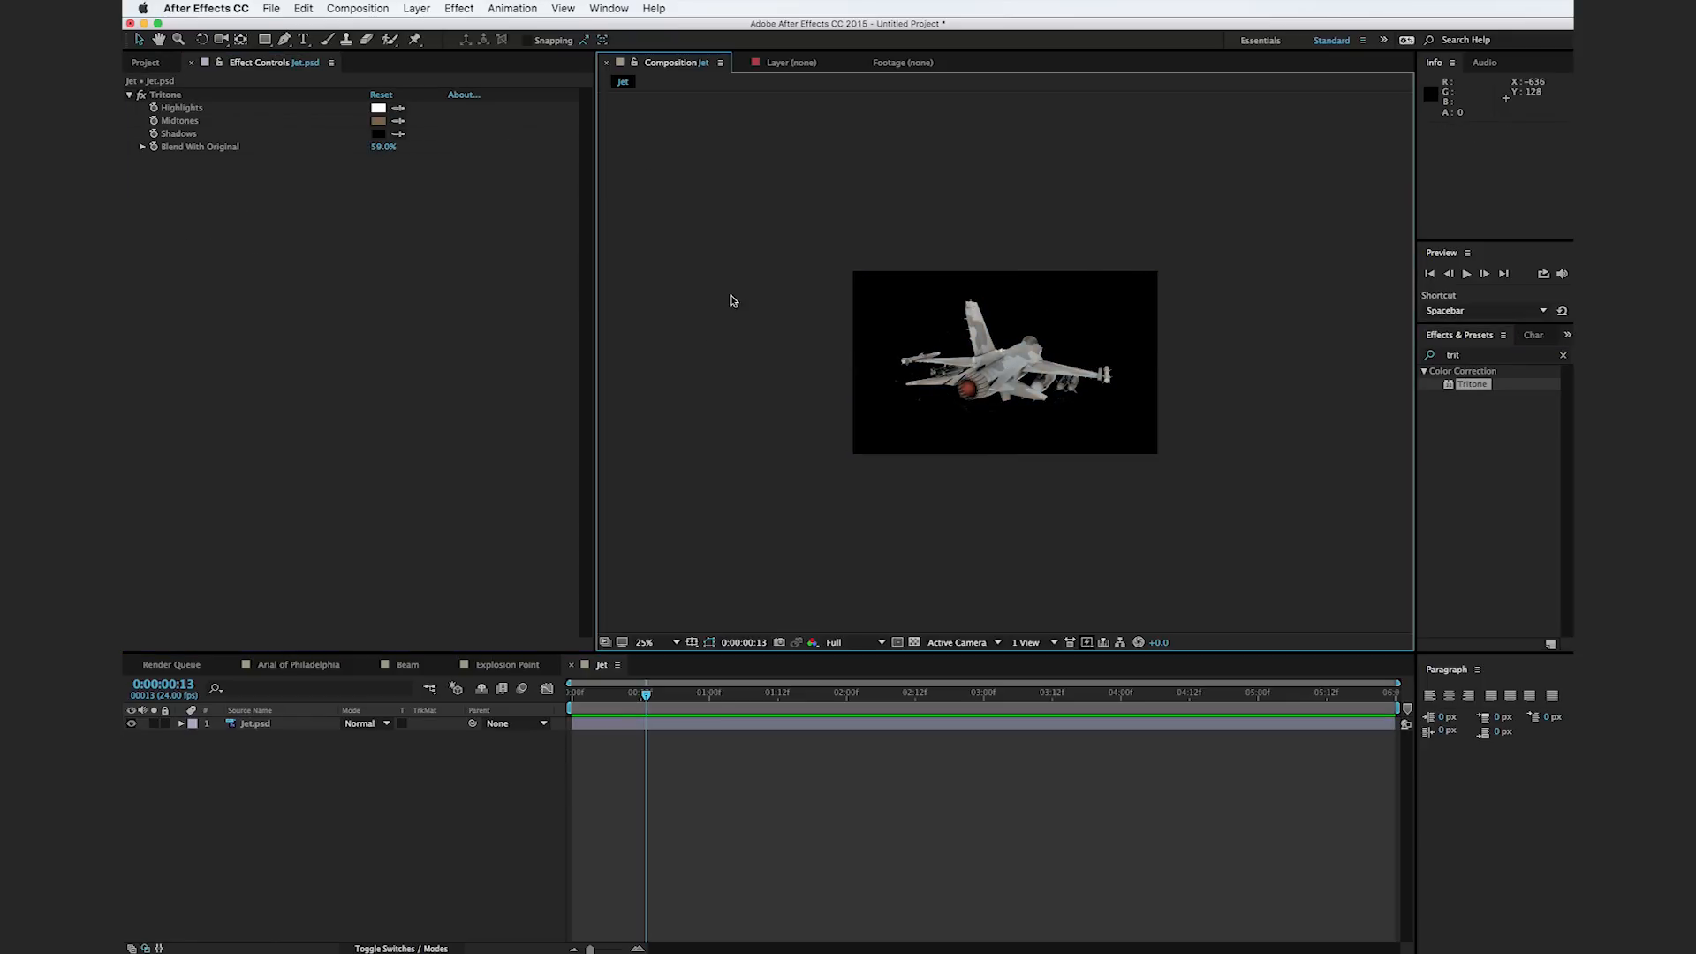
pyautogui.scroll(4, 948, 409)
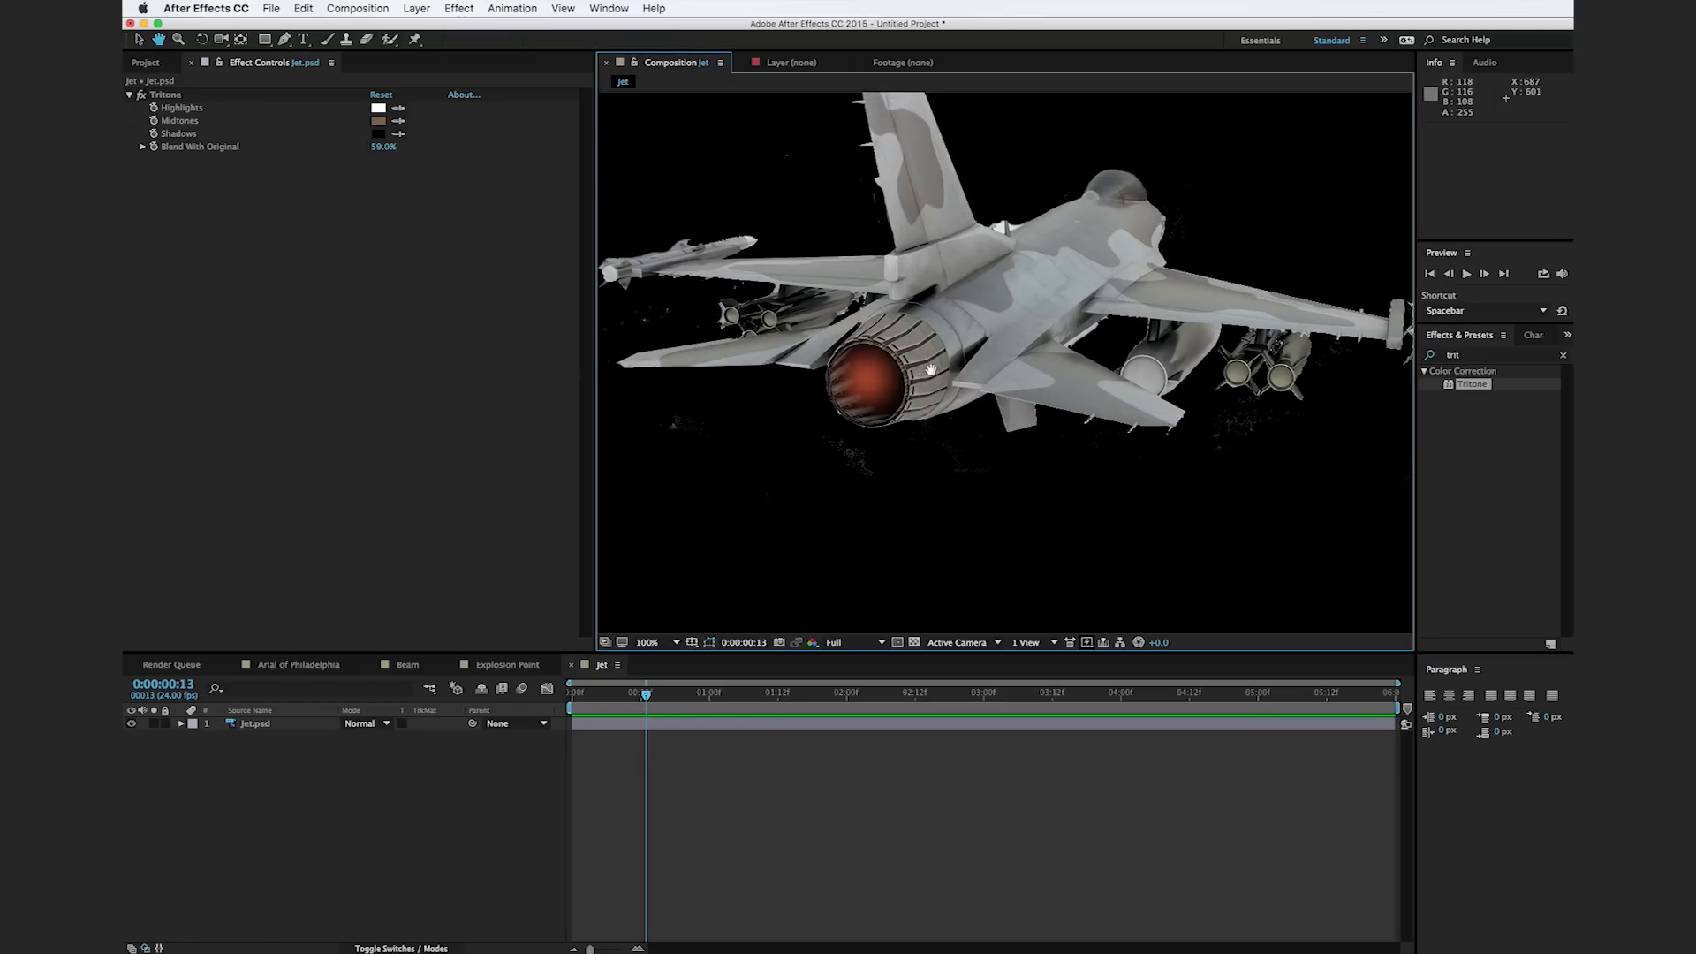
pyautogui.scroll(-2, 929, 470)
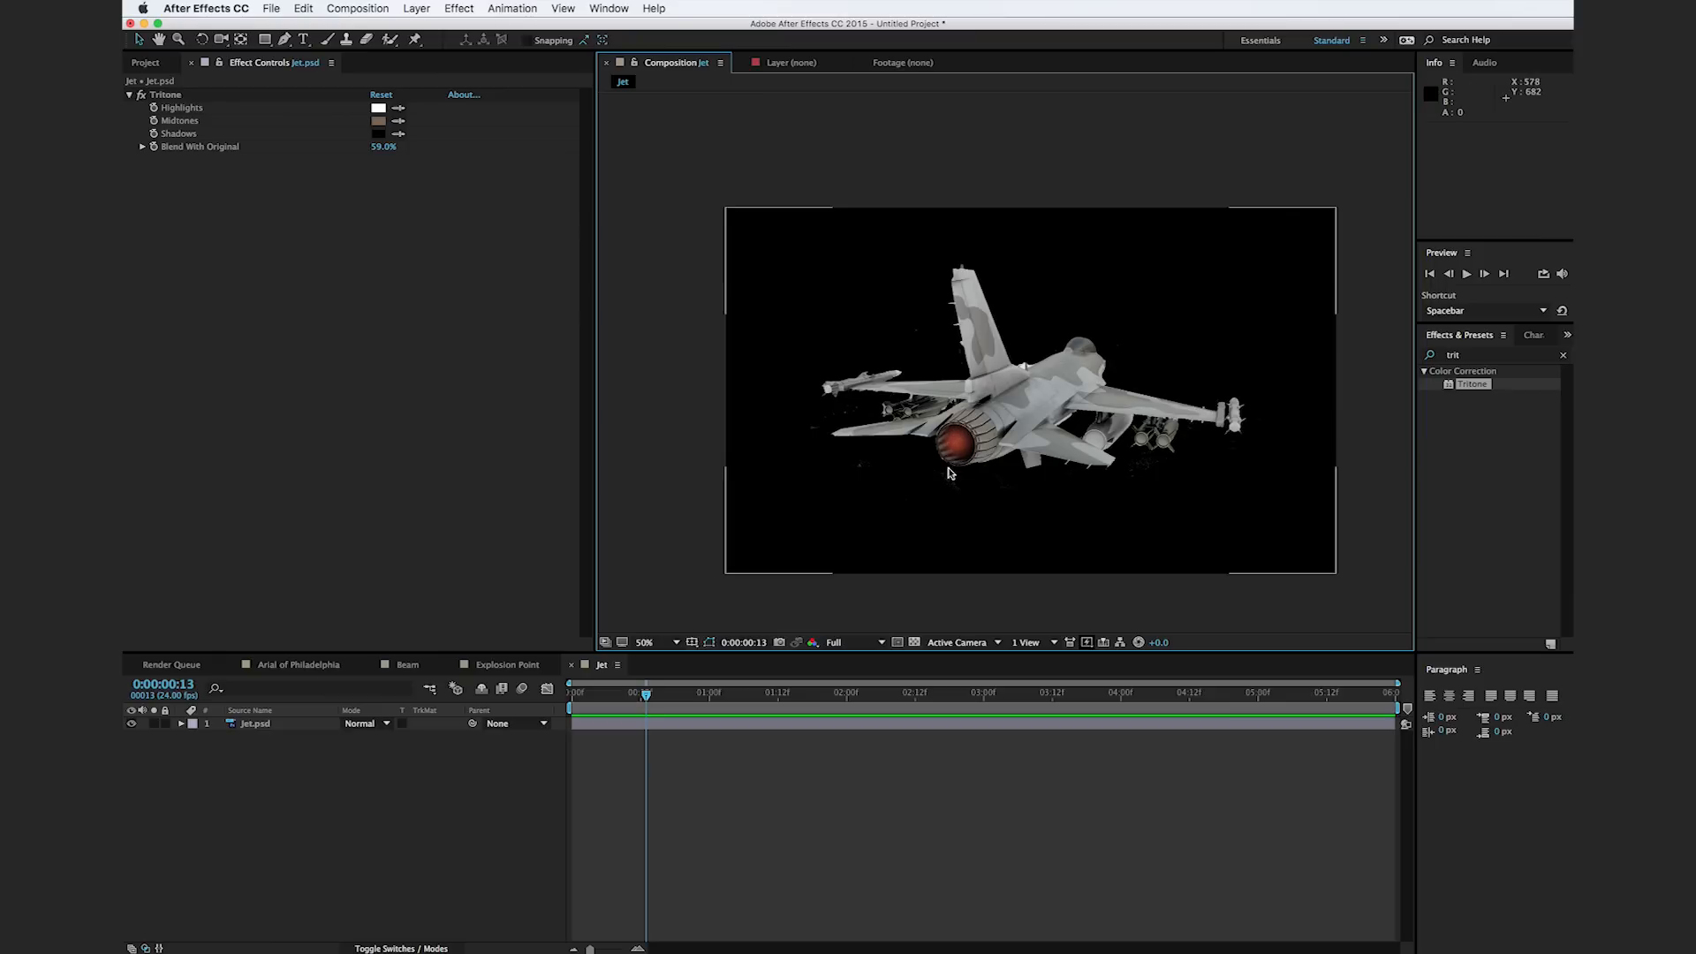
# Step: Duplicate the Jet.psd layer and remove the Tritone effect from the upper copy
pyautogui.click(274, 731)
pyautogui.press('super+d')
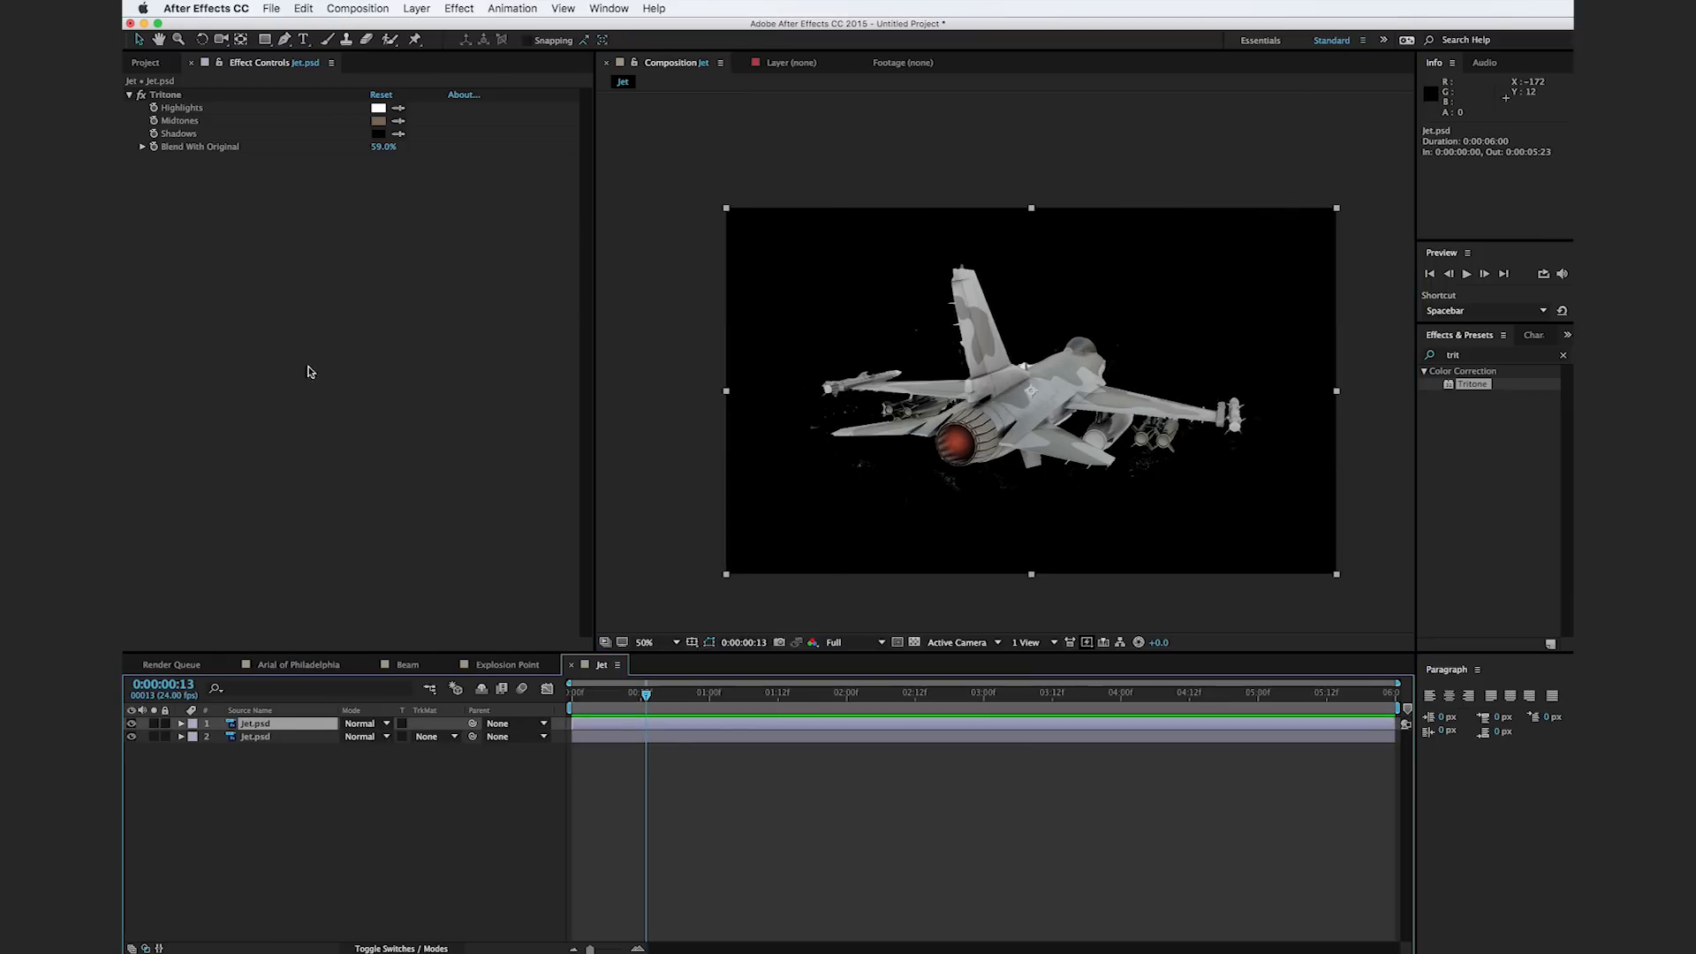
pyautogui.click(184, 97)
pyautogui.press('Delete')
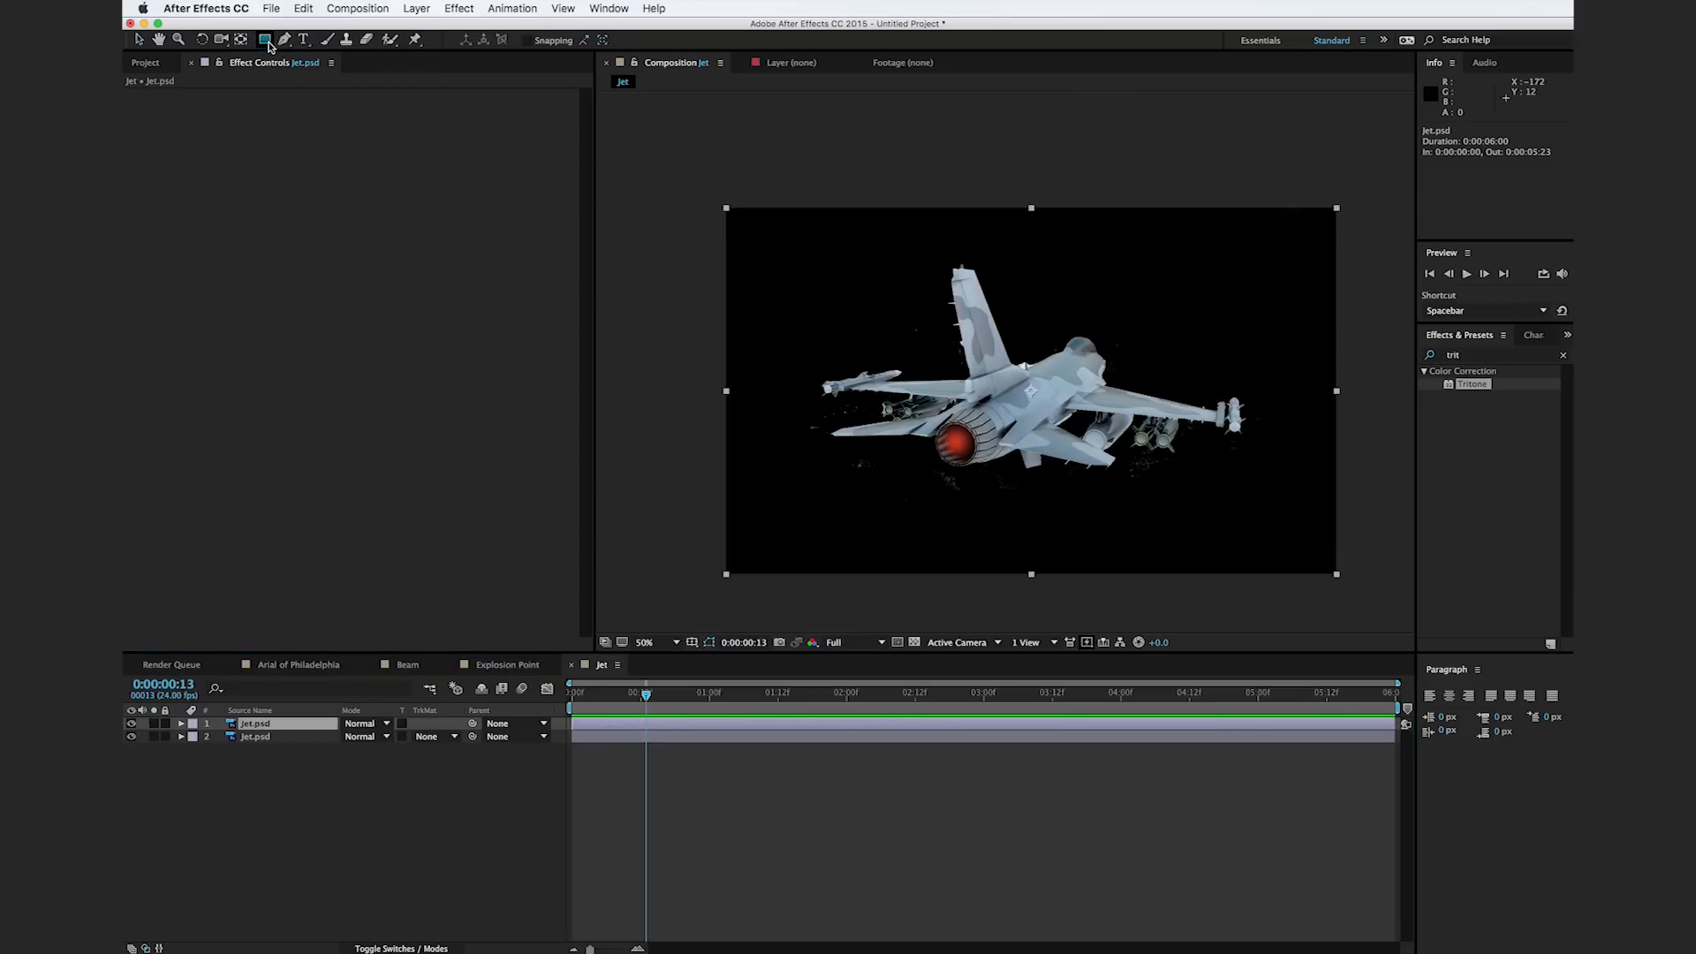
# Step: Draw an elliptical mask around the engine exhaust on the upper Jet.psd layer and check it with the layer soloed
pyautogui.moveTo(264, 39); pyautogui.dragTo(303, 69)
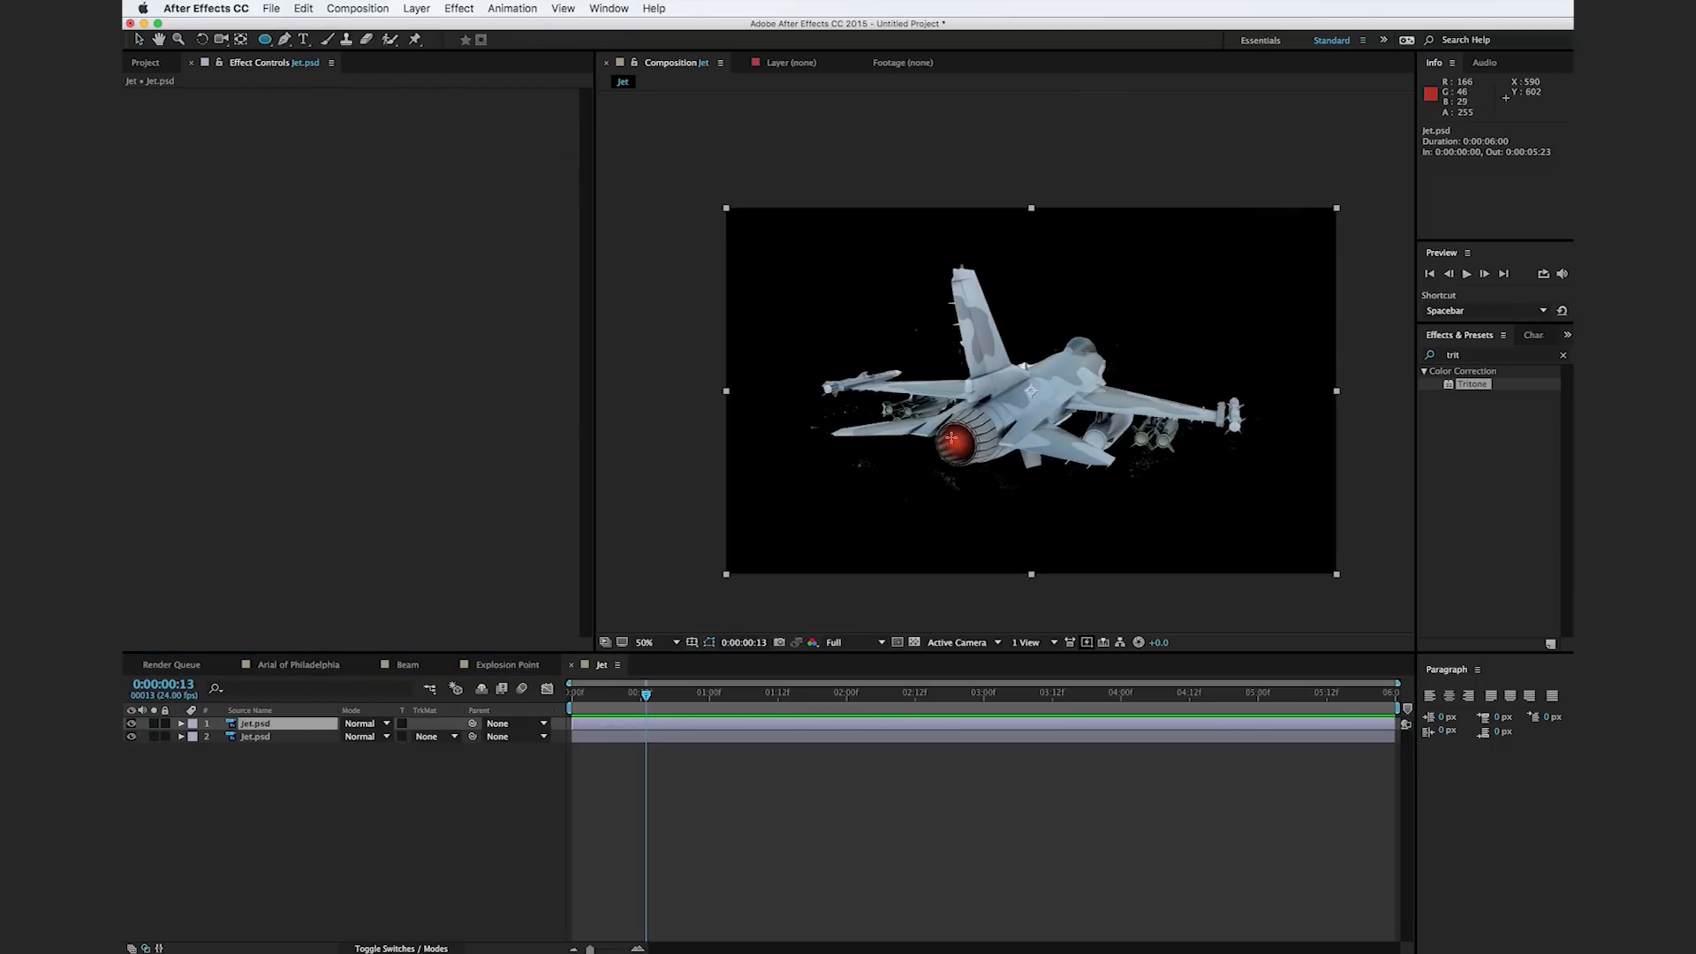
pyautogui.moveTo(941, 424)
pyautogui.mouseDown()
pyautogui.moveTo(987, 451)
pyautogui.moveTo(981, 465)
pyautogui.mouseUp()
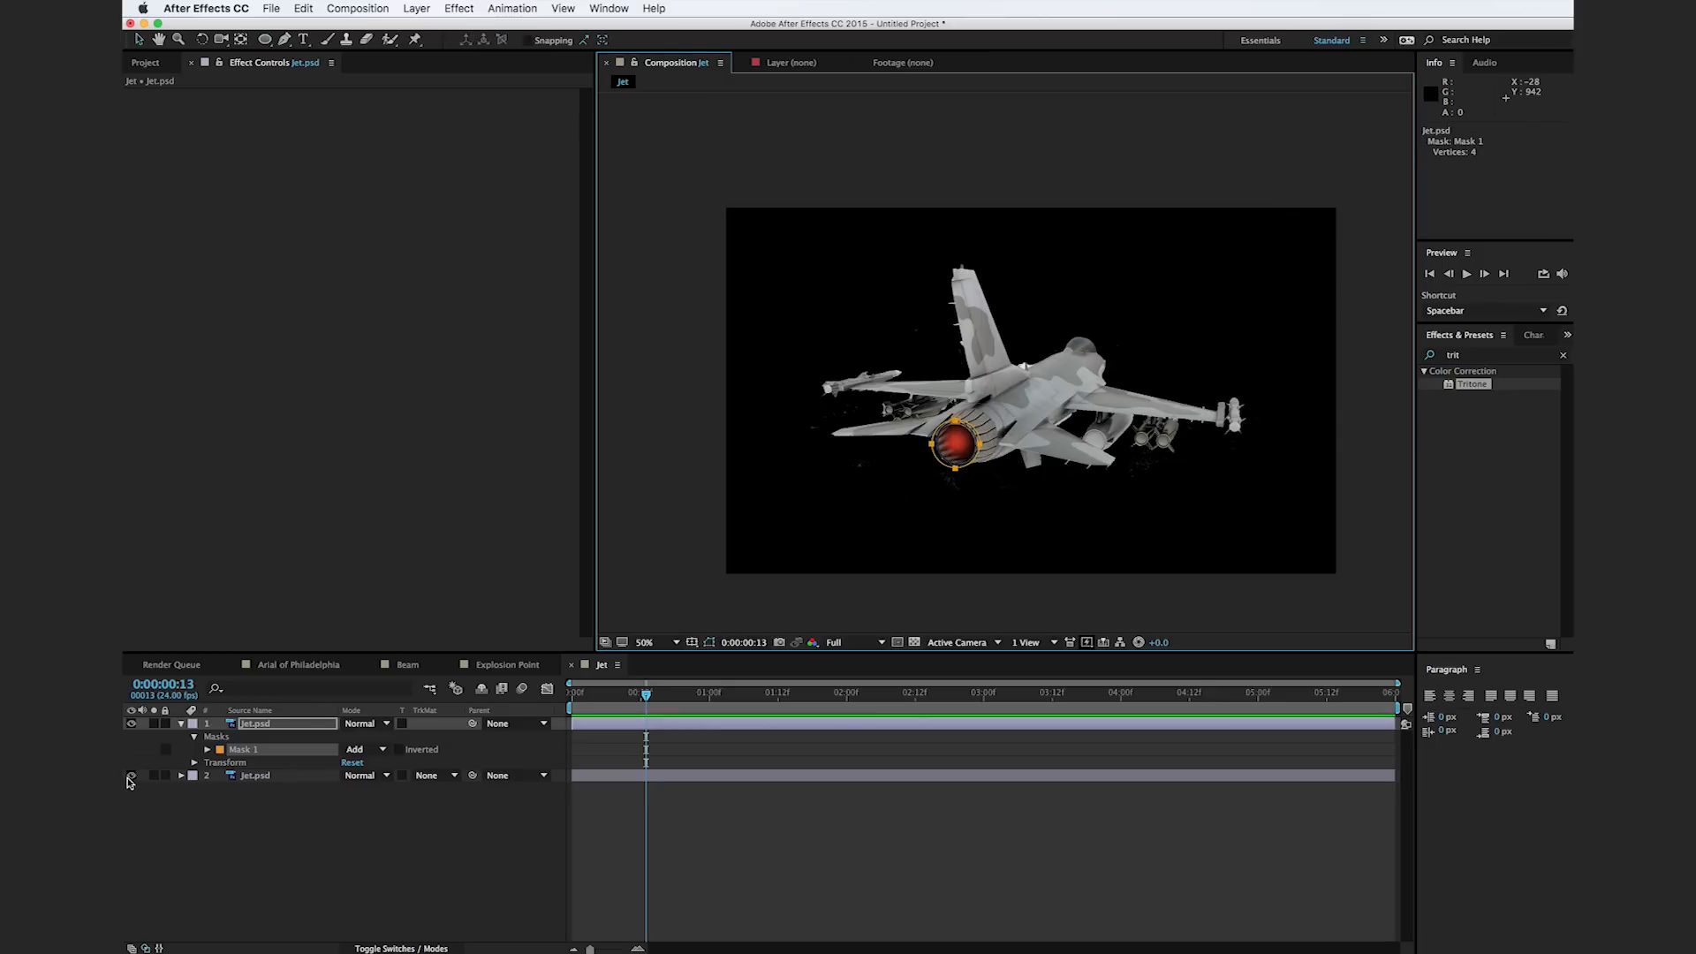
pyautogui.click(154, 723)
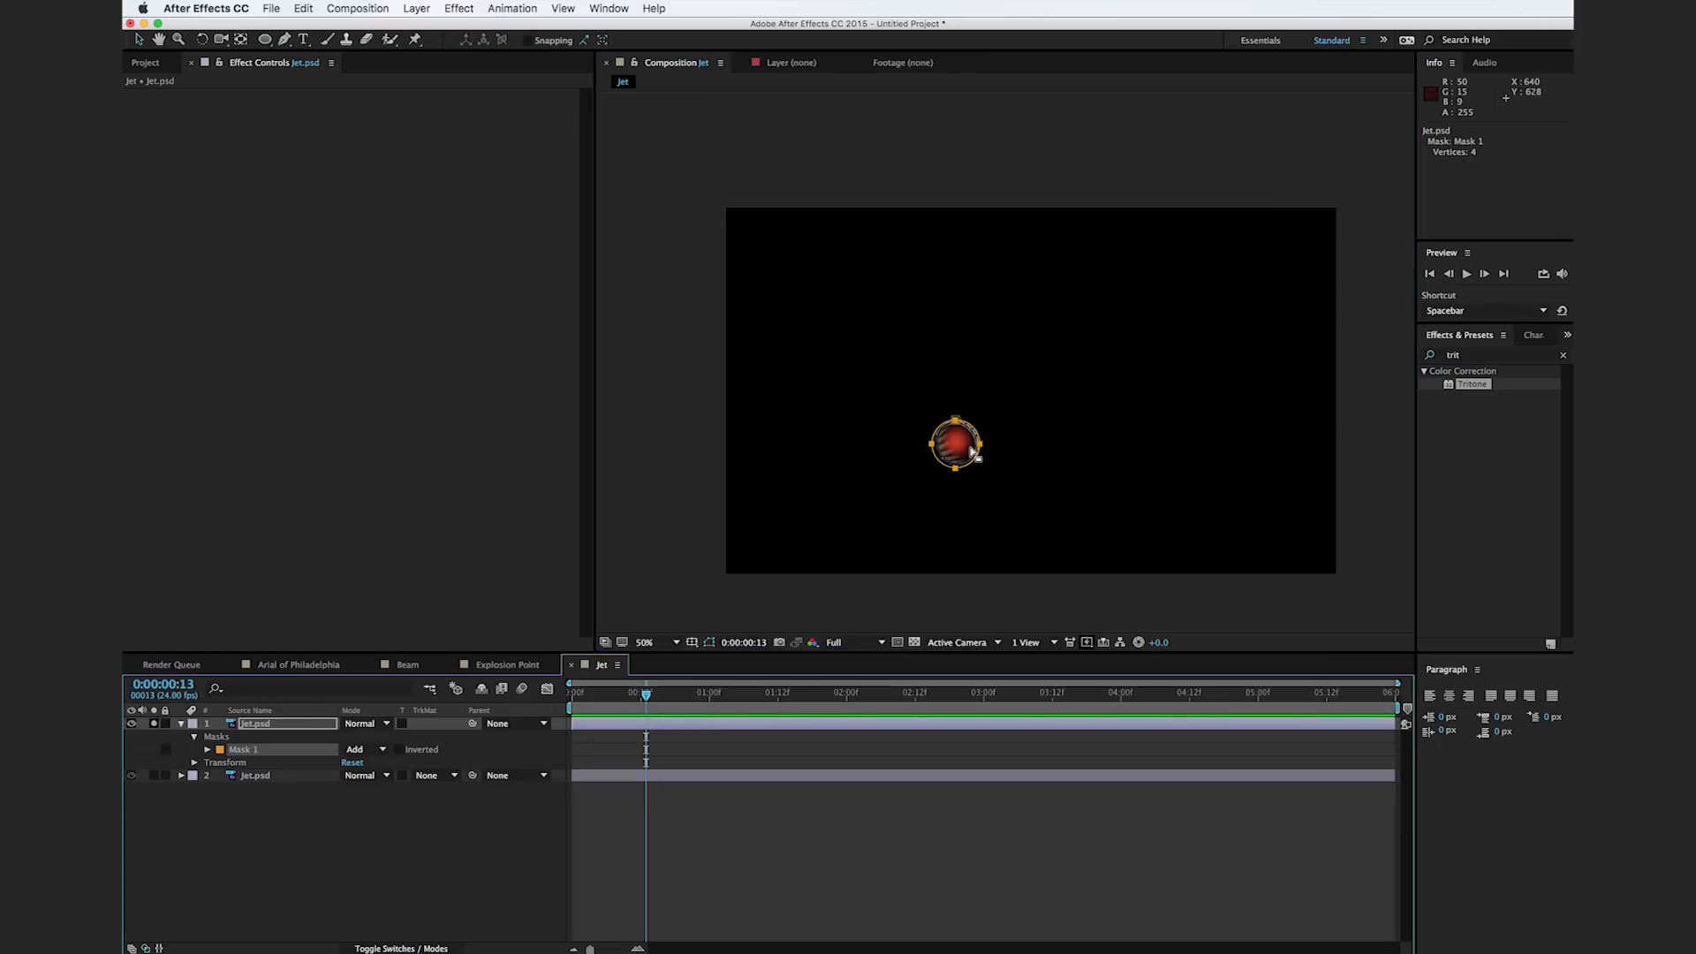
pyautogui.click(155, 723)
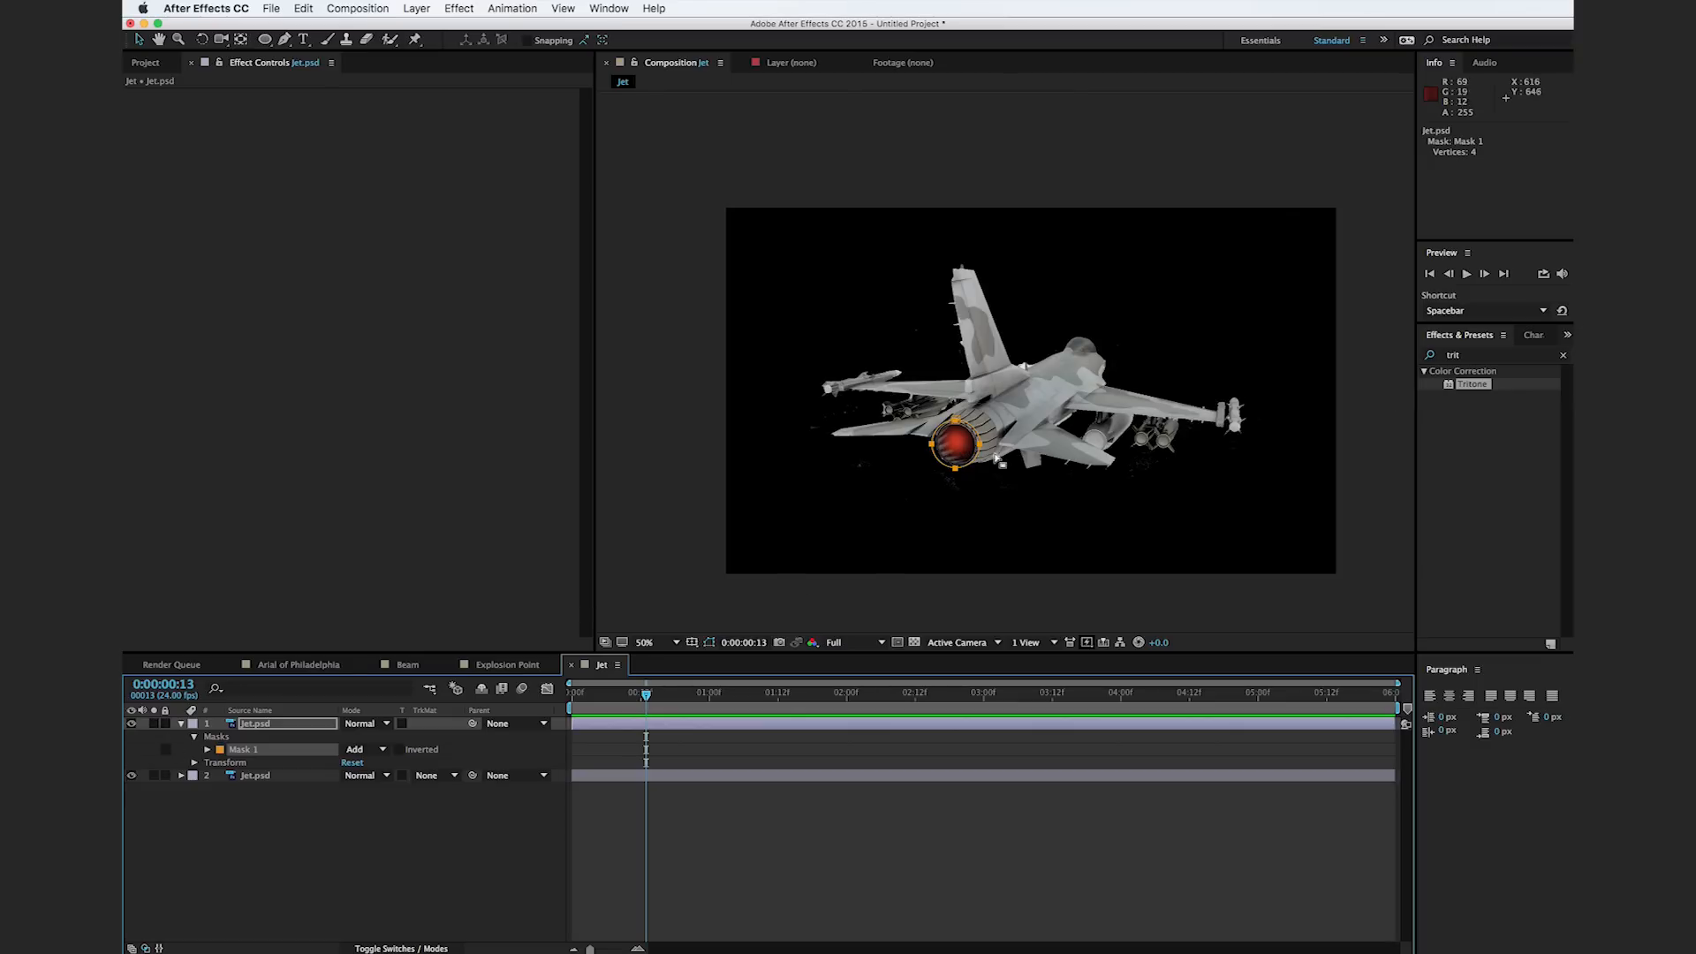
# Step: Apply Hue/Saturation to the masked exhaust layer and set Master Hue to 184° for a blue exhaust
pyautogui.click(1489, 354)
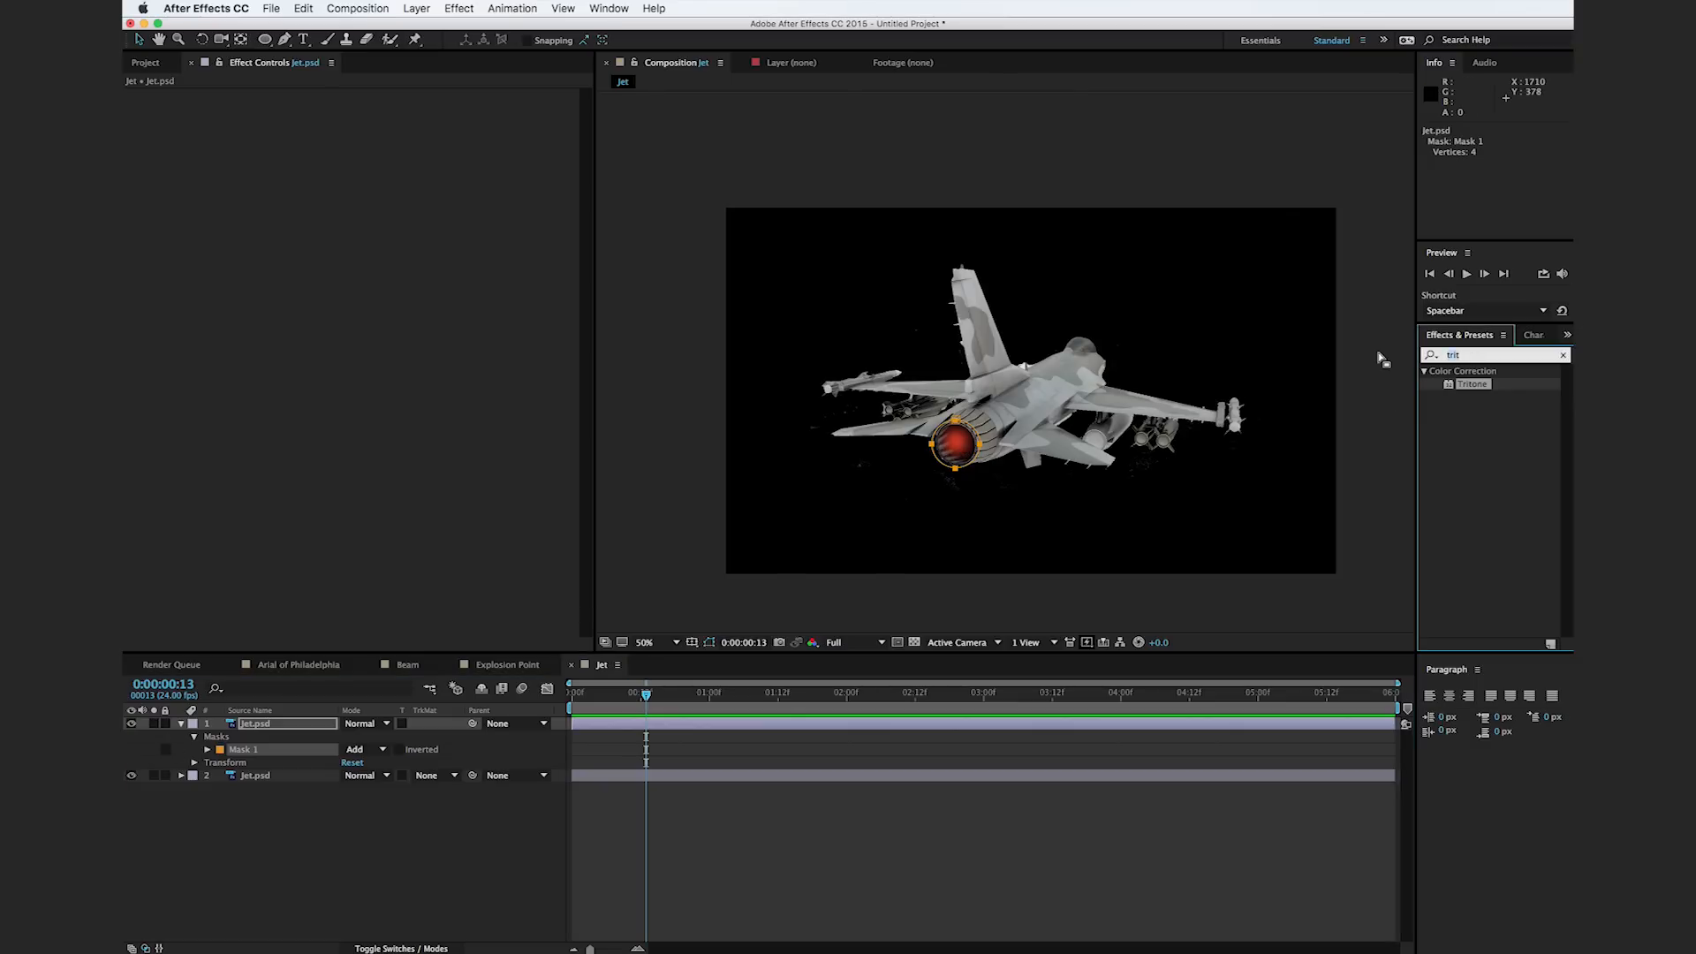
pyautogui.write('hue')
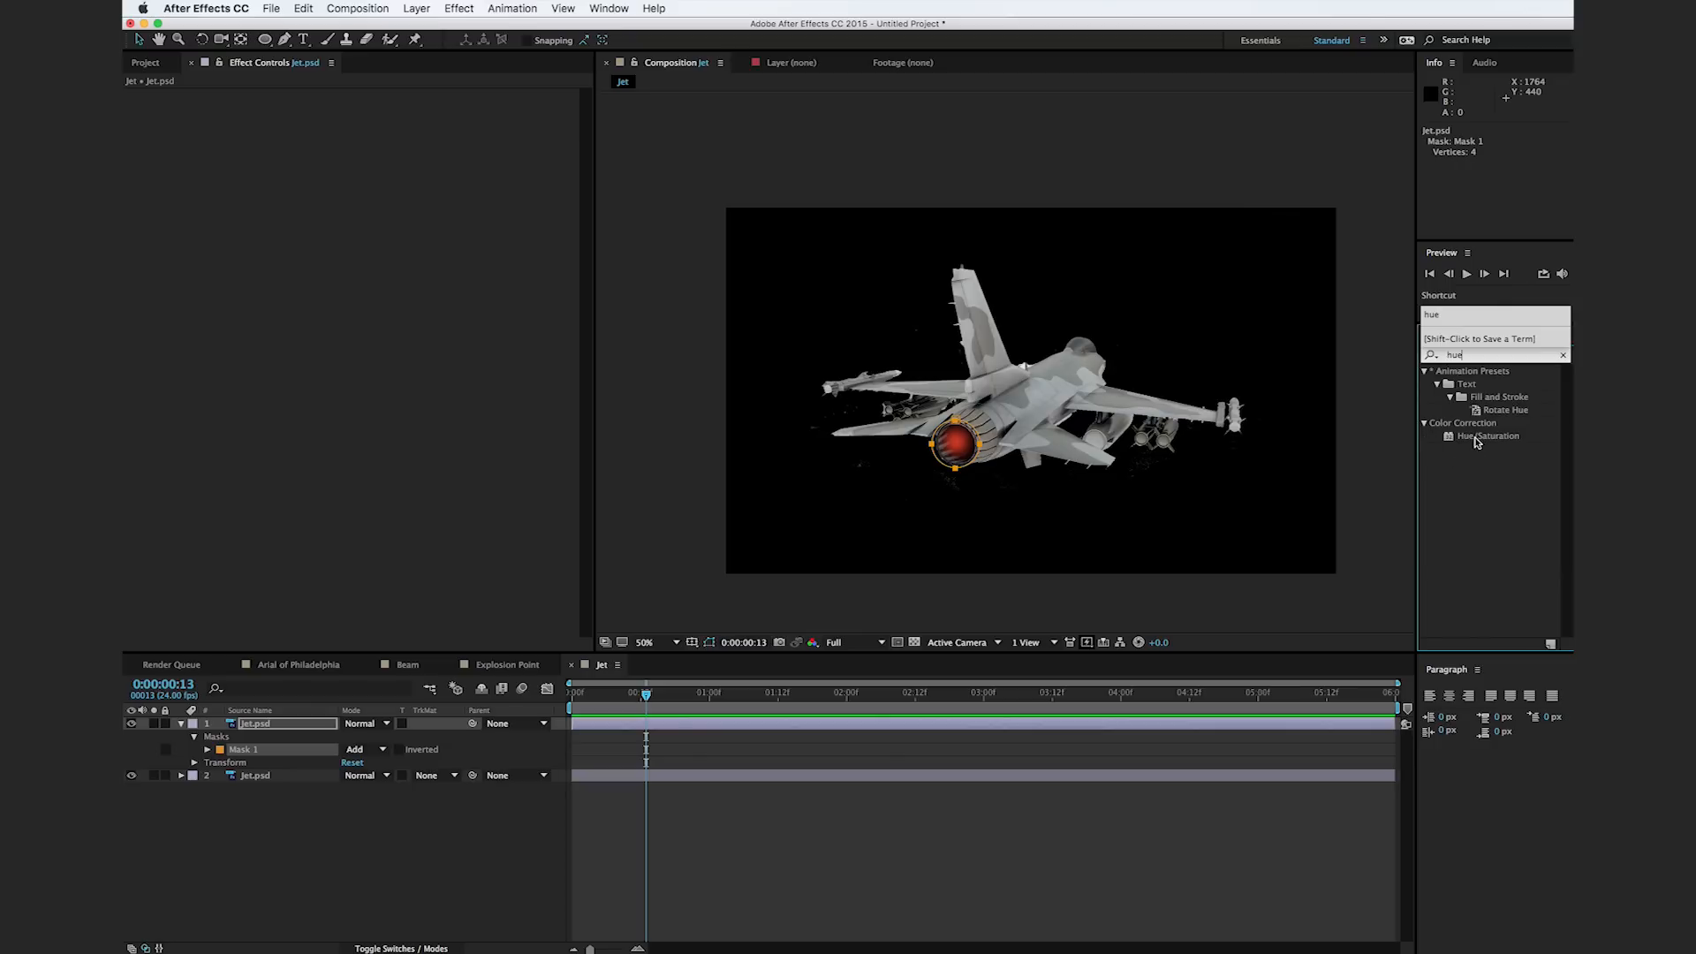
pyautogui.moveTo(1476, 441); pyautogui.dragTo(989, 495)
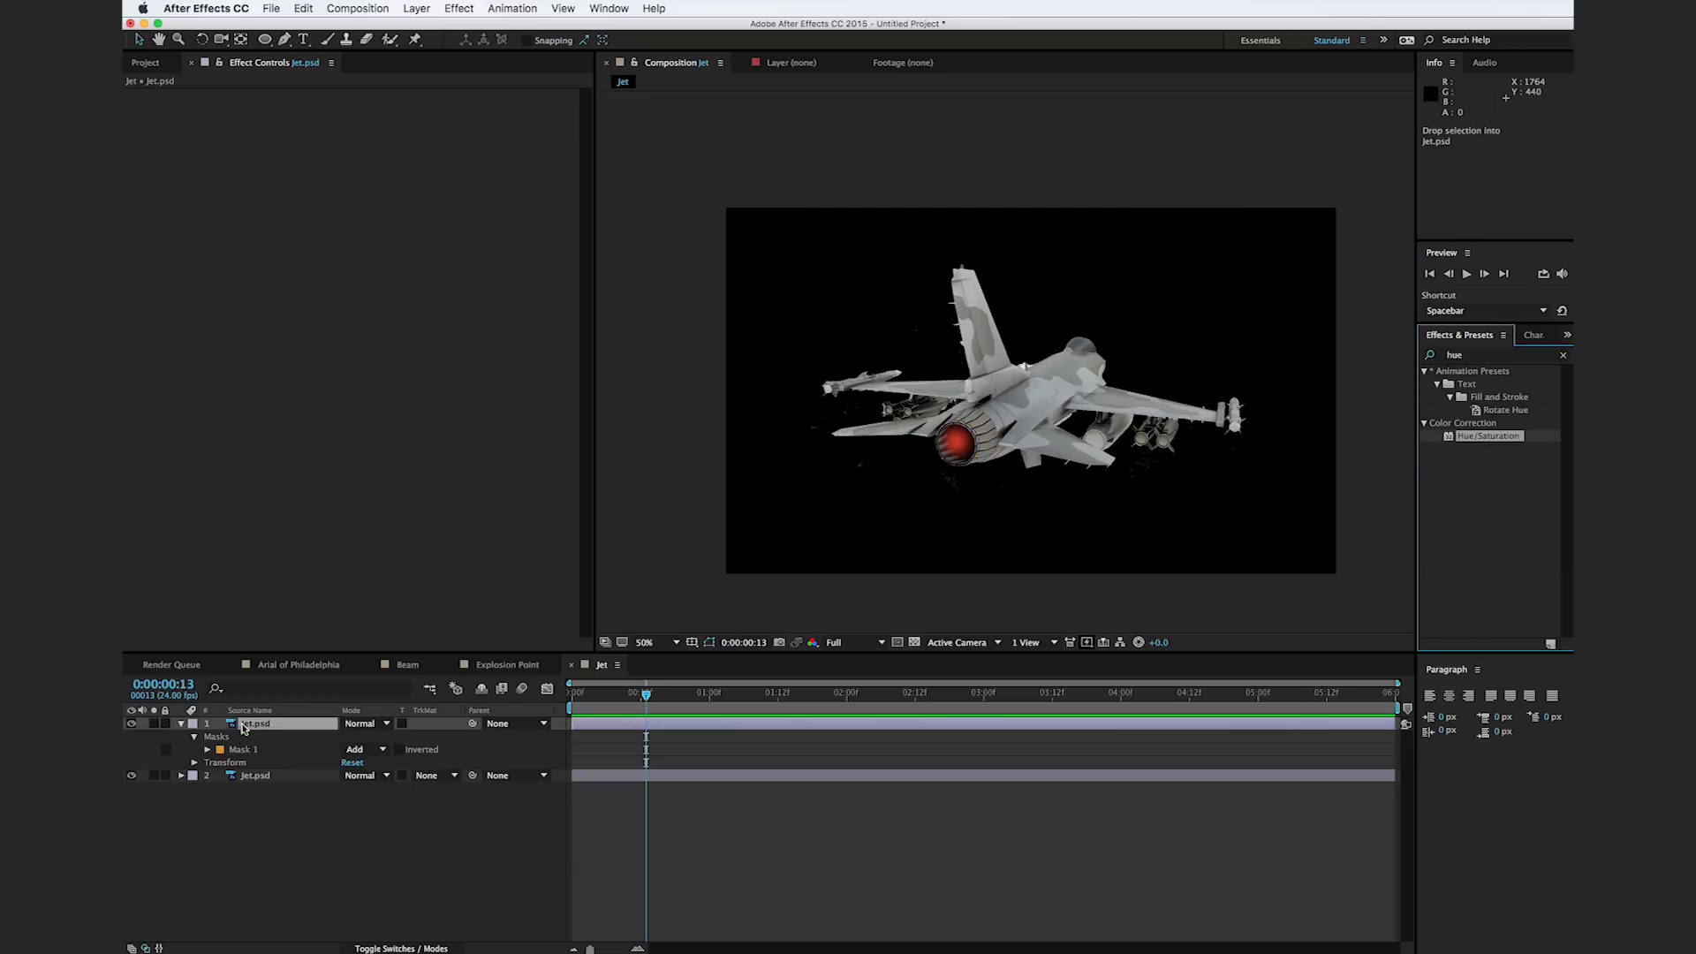
pyautogui.moveTo(398, 182); pyautogui.dragTo(382, 236)
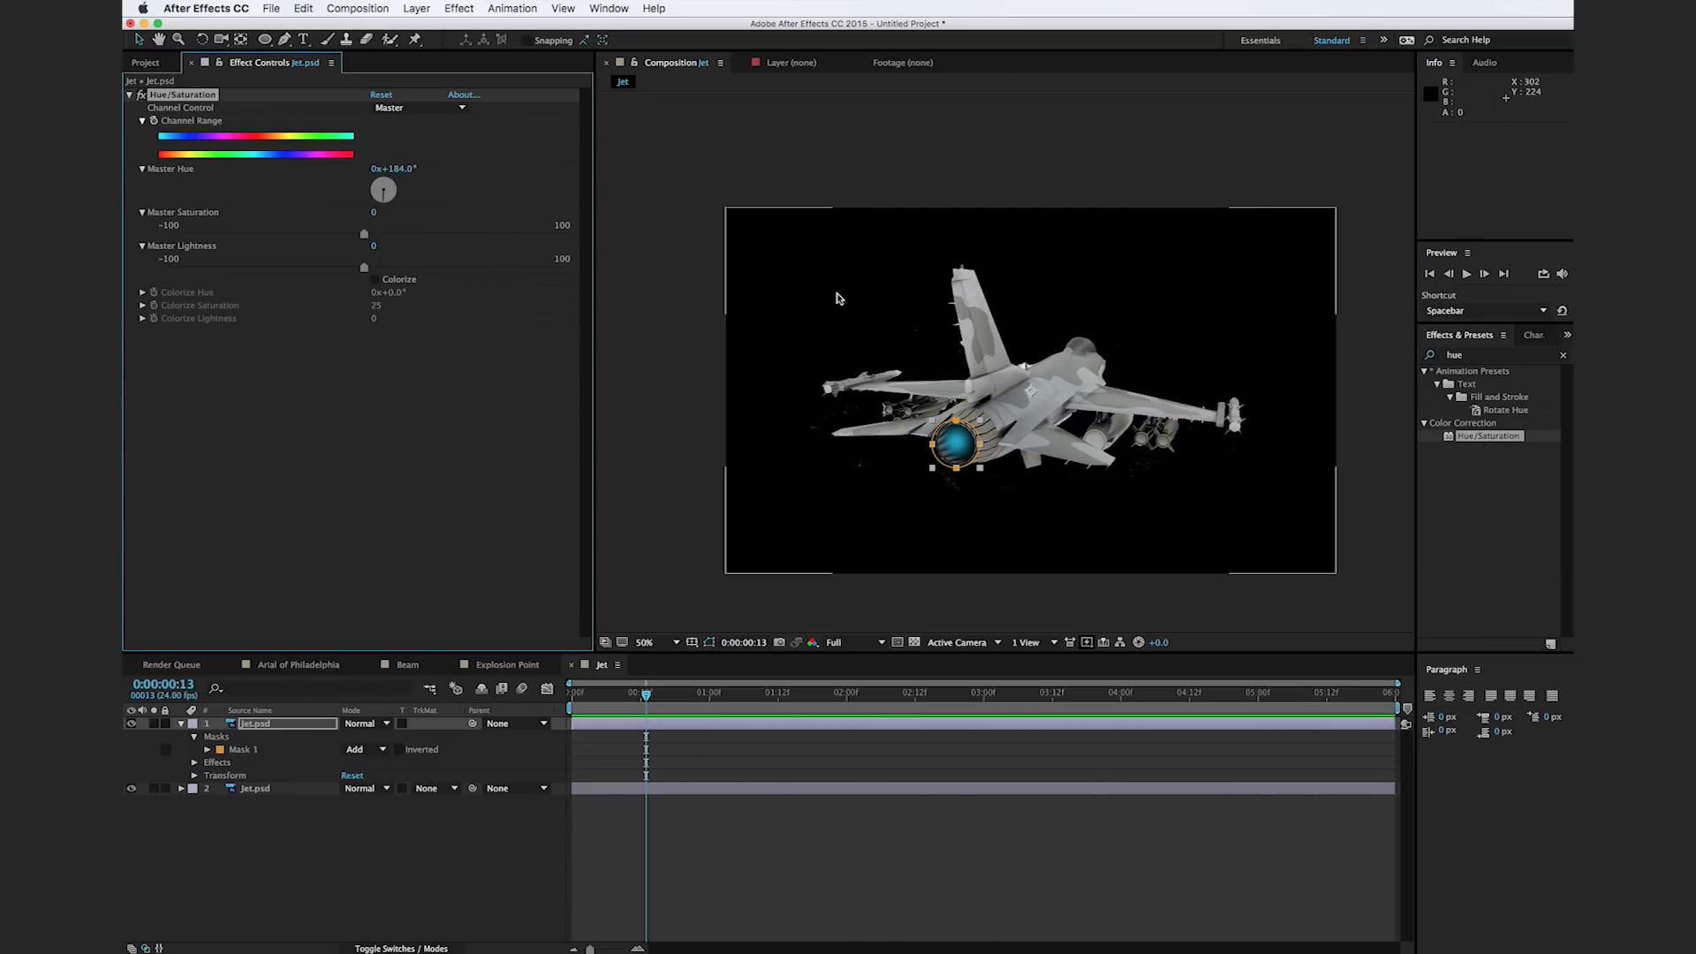
# Step: Apply the Glow effect to the exhaust layer with a Glow Threshold of 53.7% and a Glow Radius of 13
pyautogui.click(1505, 368)
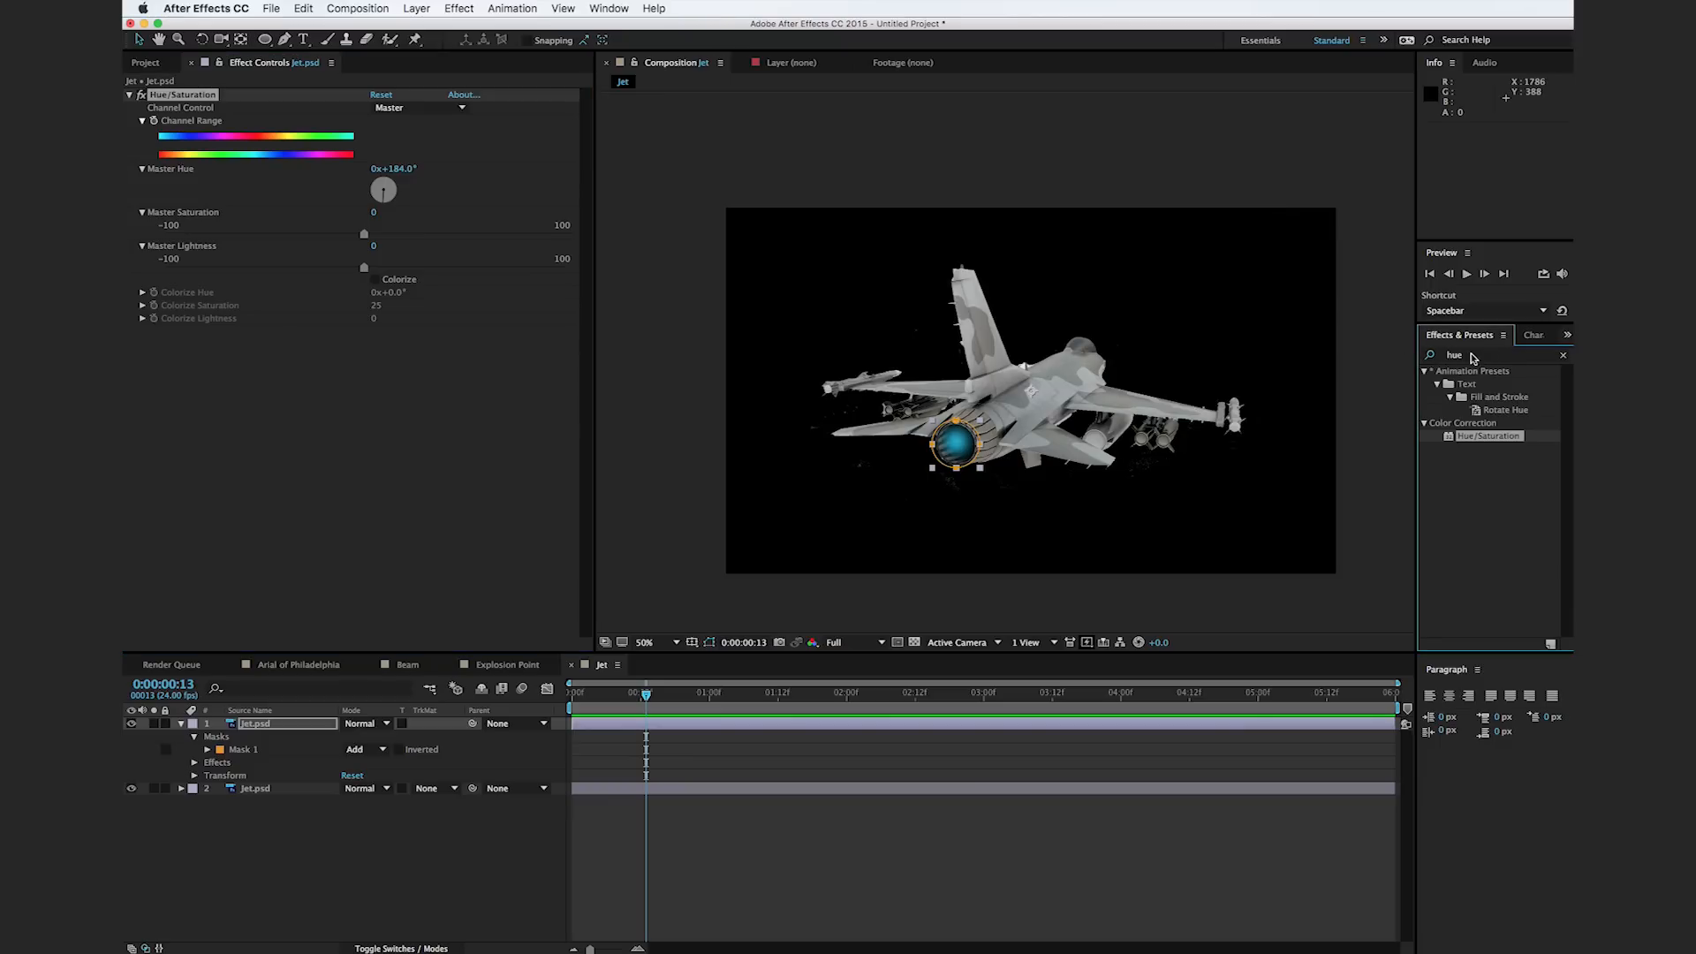
pyautogui.doubleClick(1473, 357)
pyautogui.write('Glow')
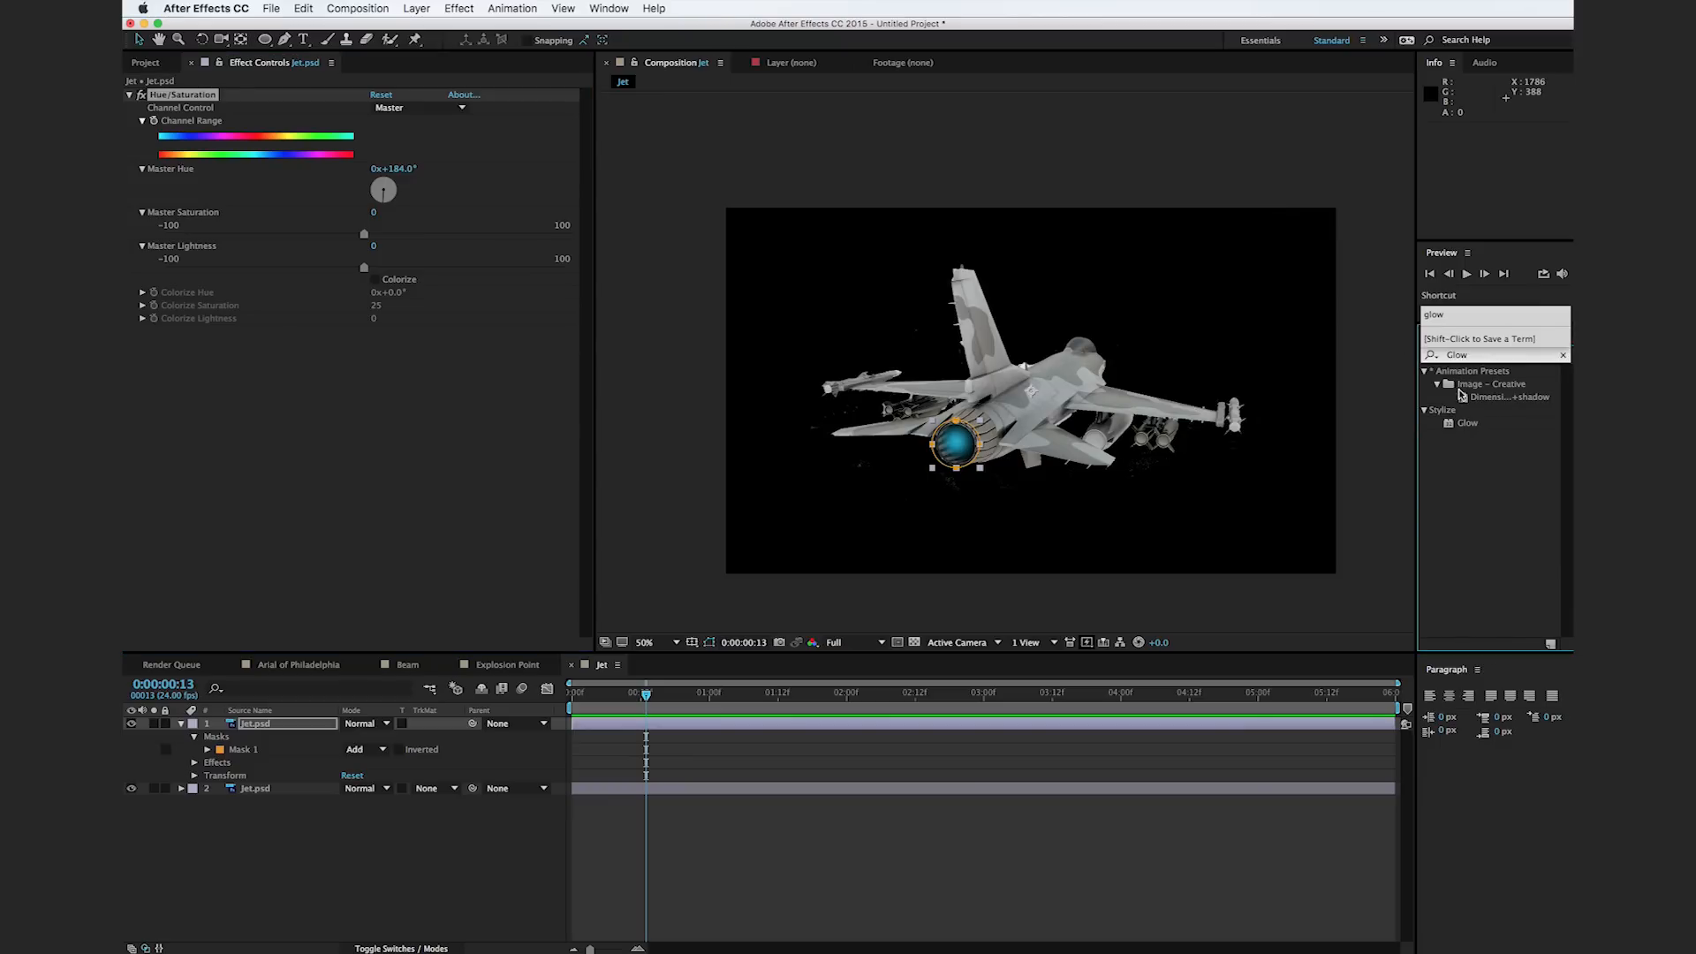
pyautogui.moveTo(1467, 428); pyautogui.dragTo(672, 477)
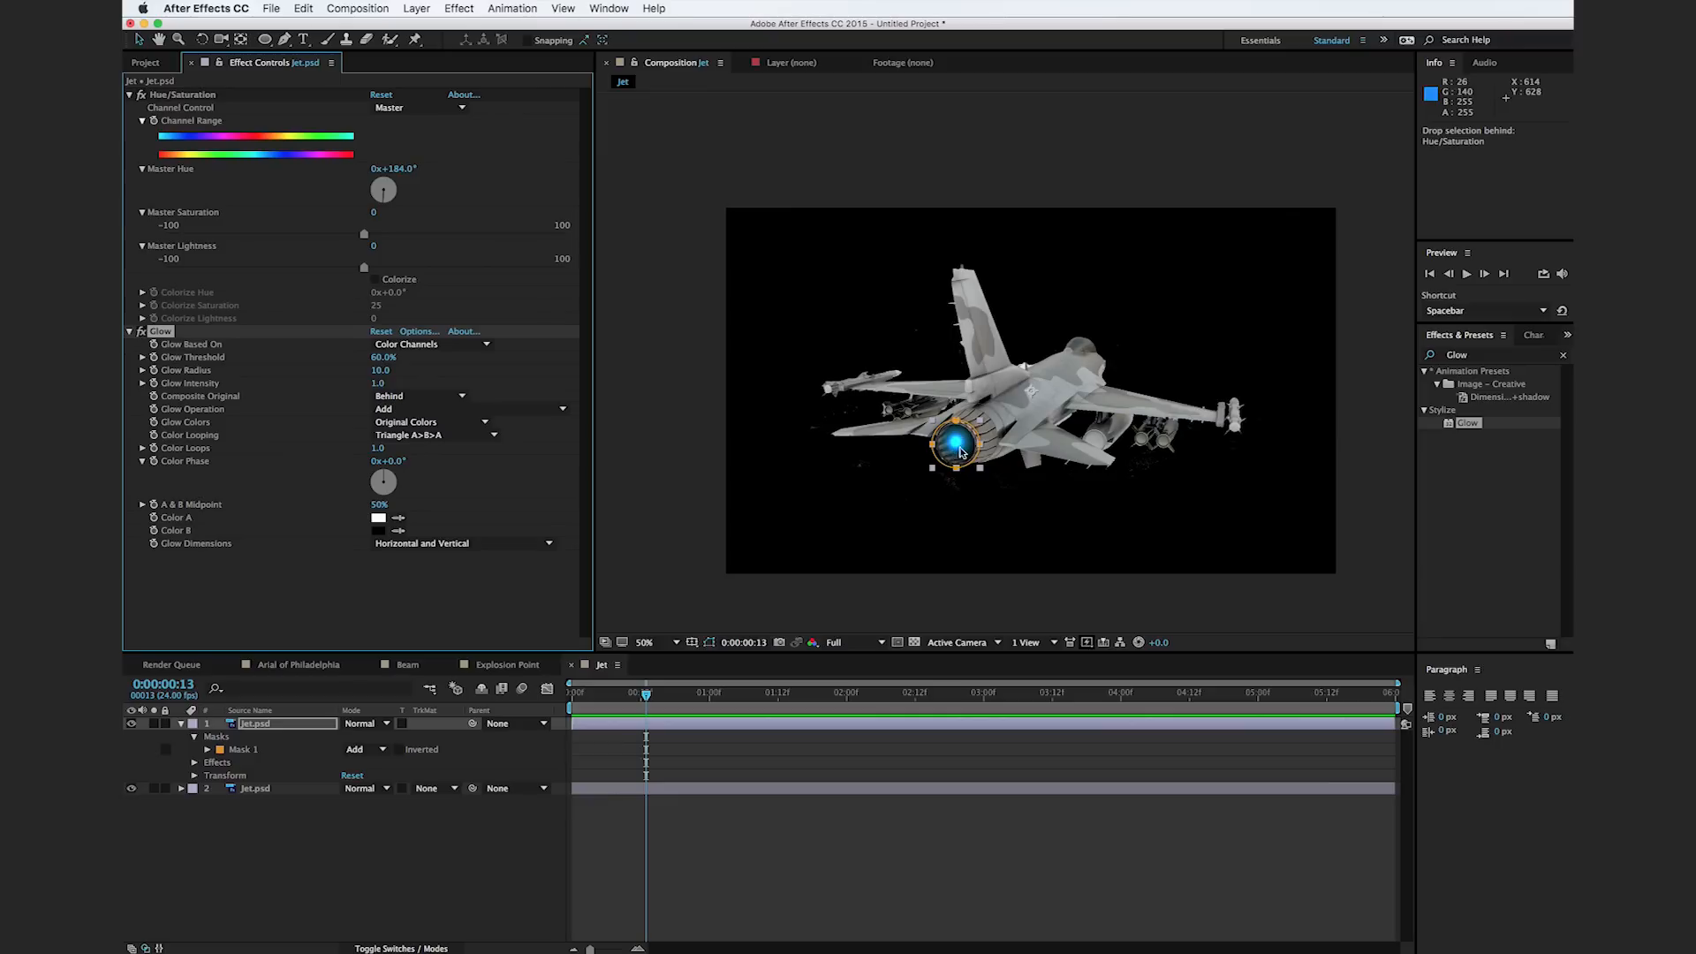
pyautogui.moveTo(375, 372); pyautogui.dragTo(383, 371)
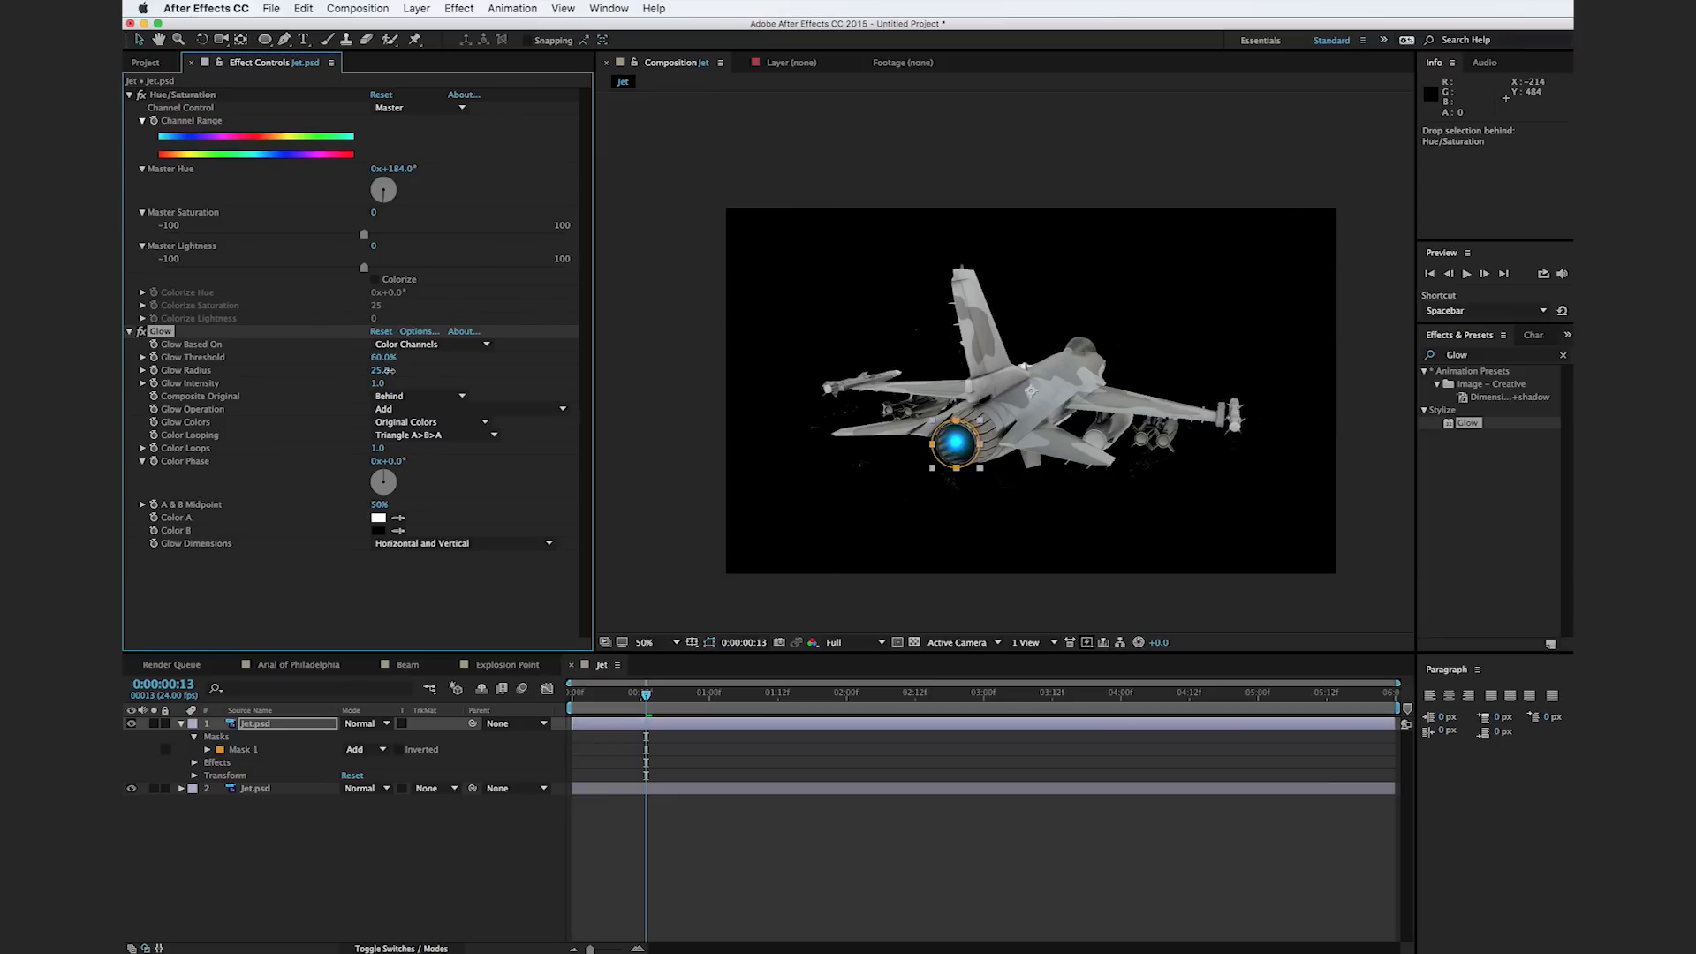
pyautogui.moveTo(375, 357); pyautogui.dragTo(365, 359)
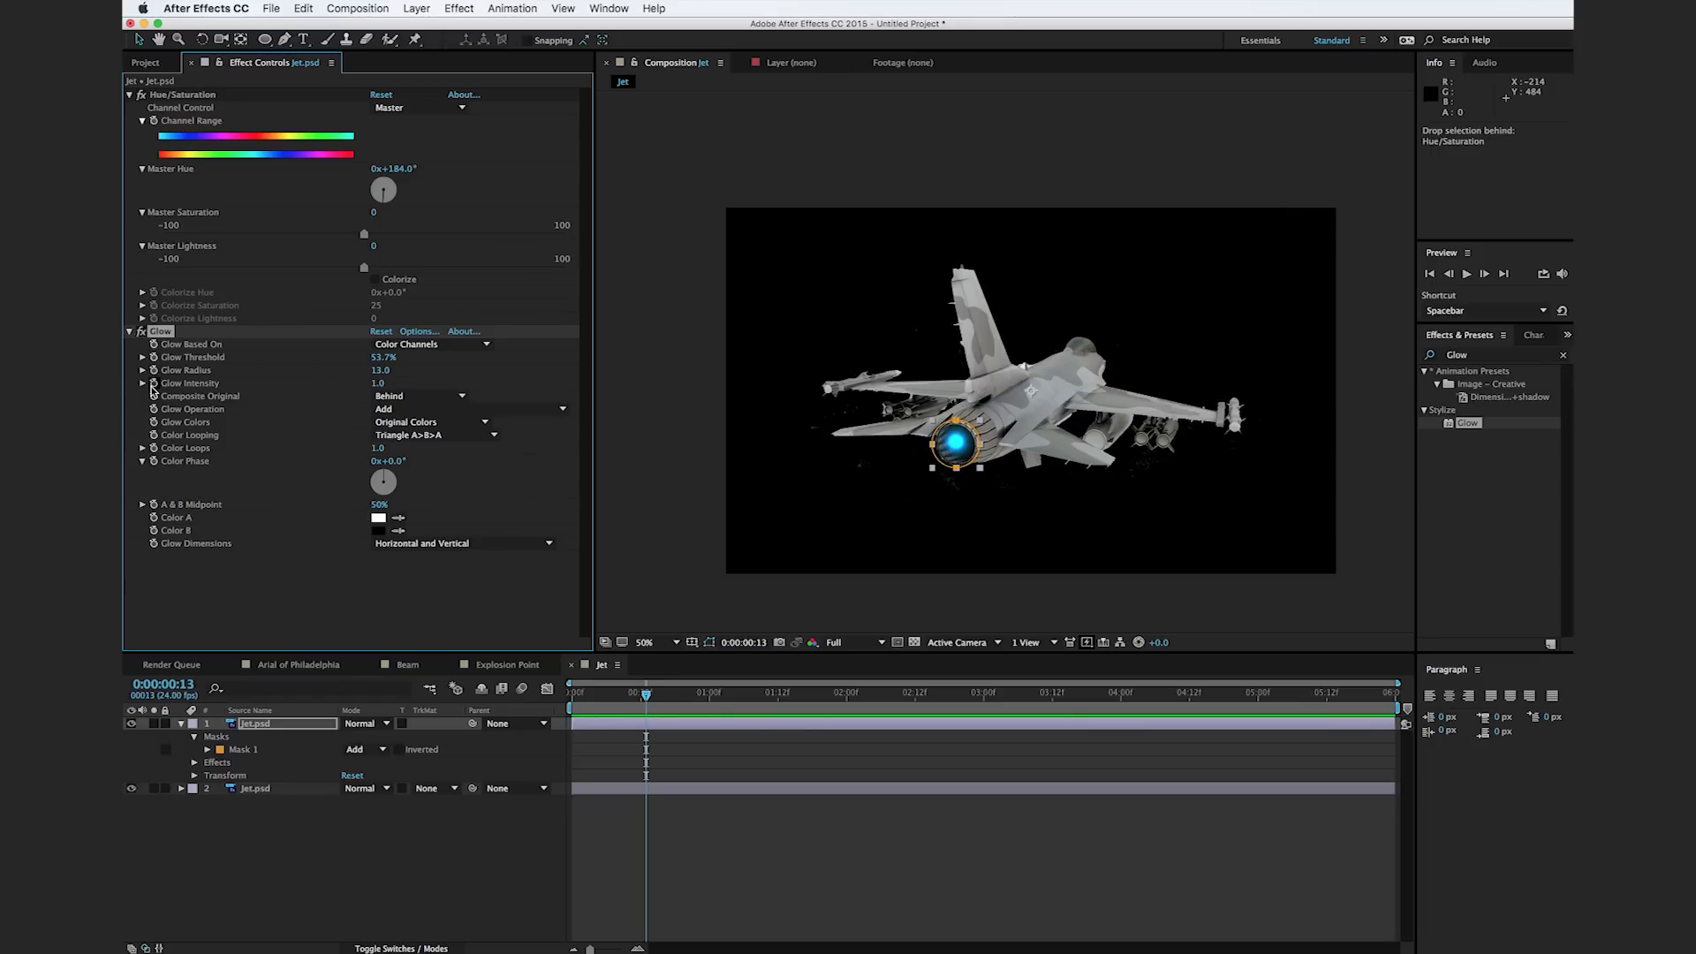
# Step: Add the expression wiggle(5,2); to the exhaust's Glow Intensity and preview the flicker
pyautogui.keyDown('alt'); pyautogui.click(154, 382); pyautogui.keyUp('alt')
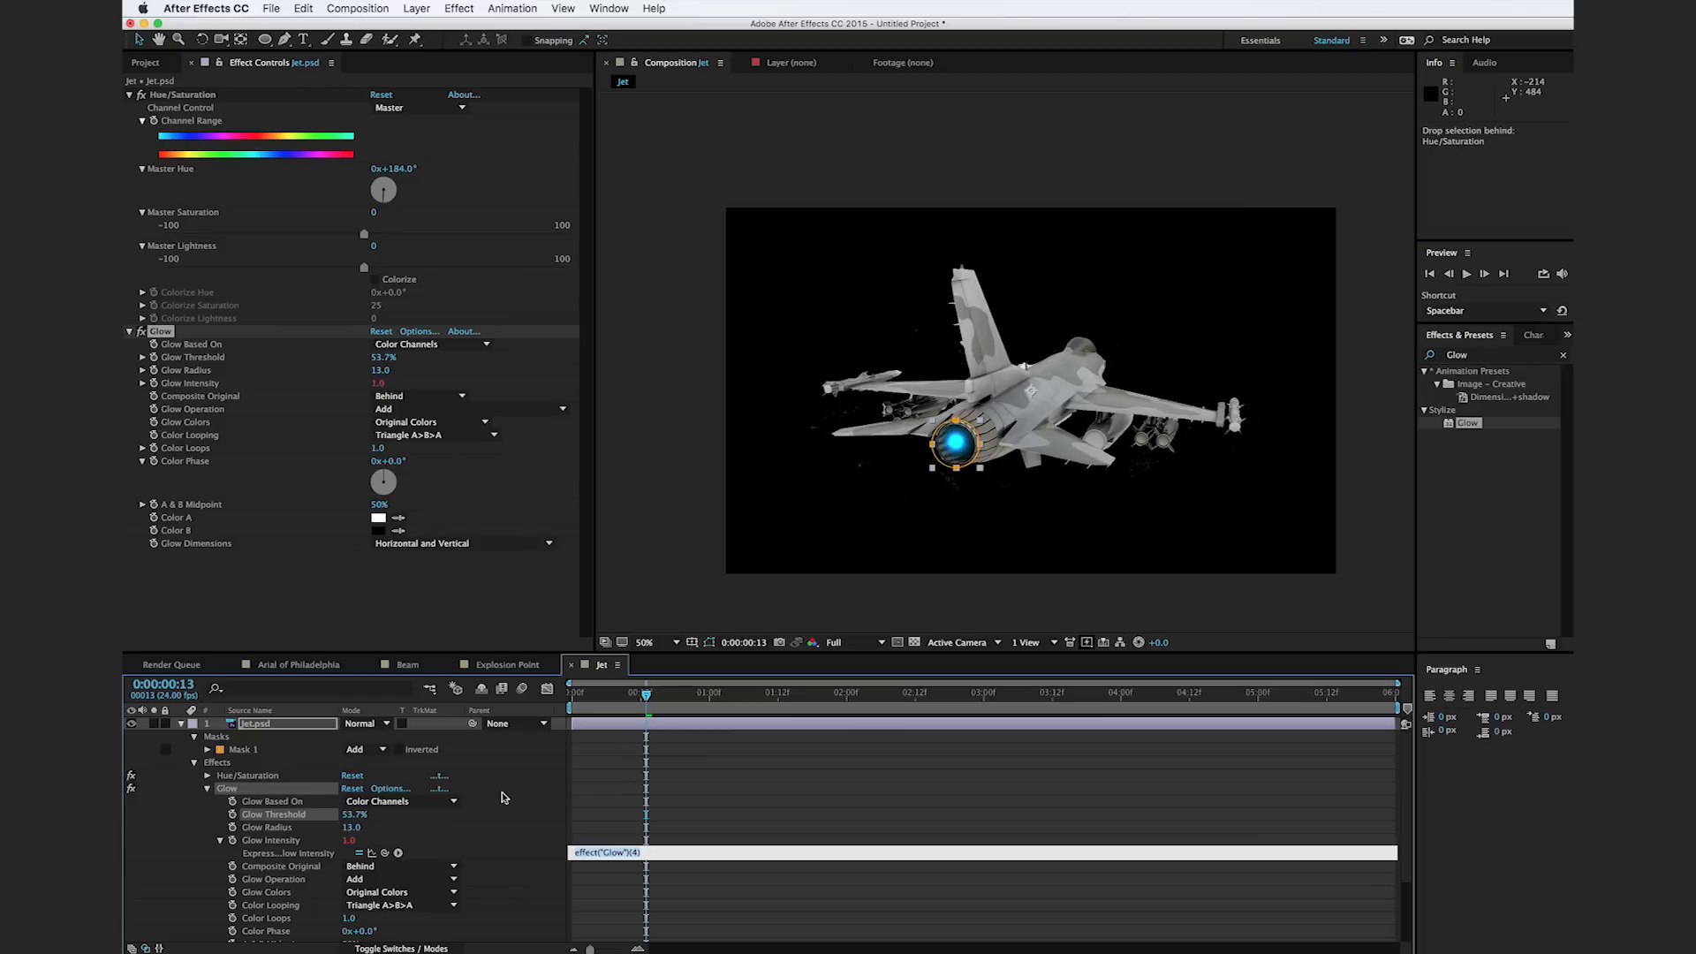
pyautogui.write('wiggle(')
pyautogui.write(';')
pyautogui.press('KP_Enter')
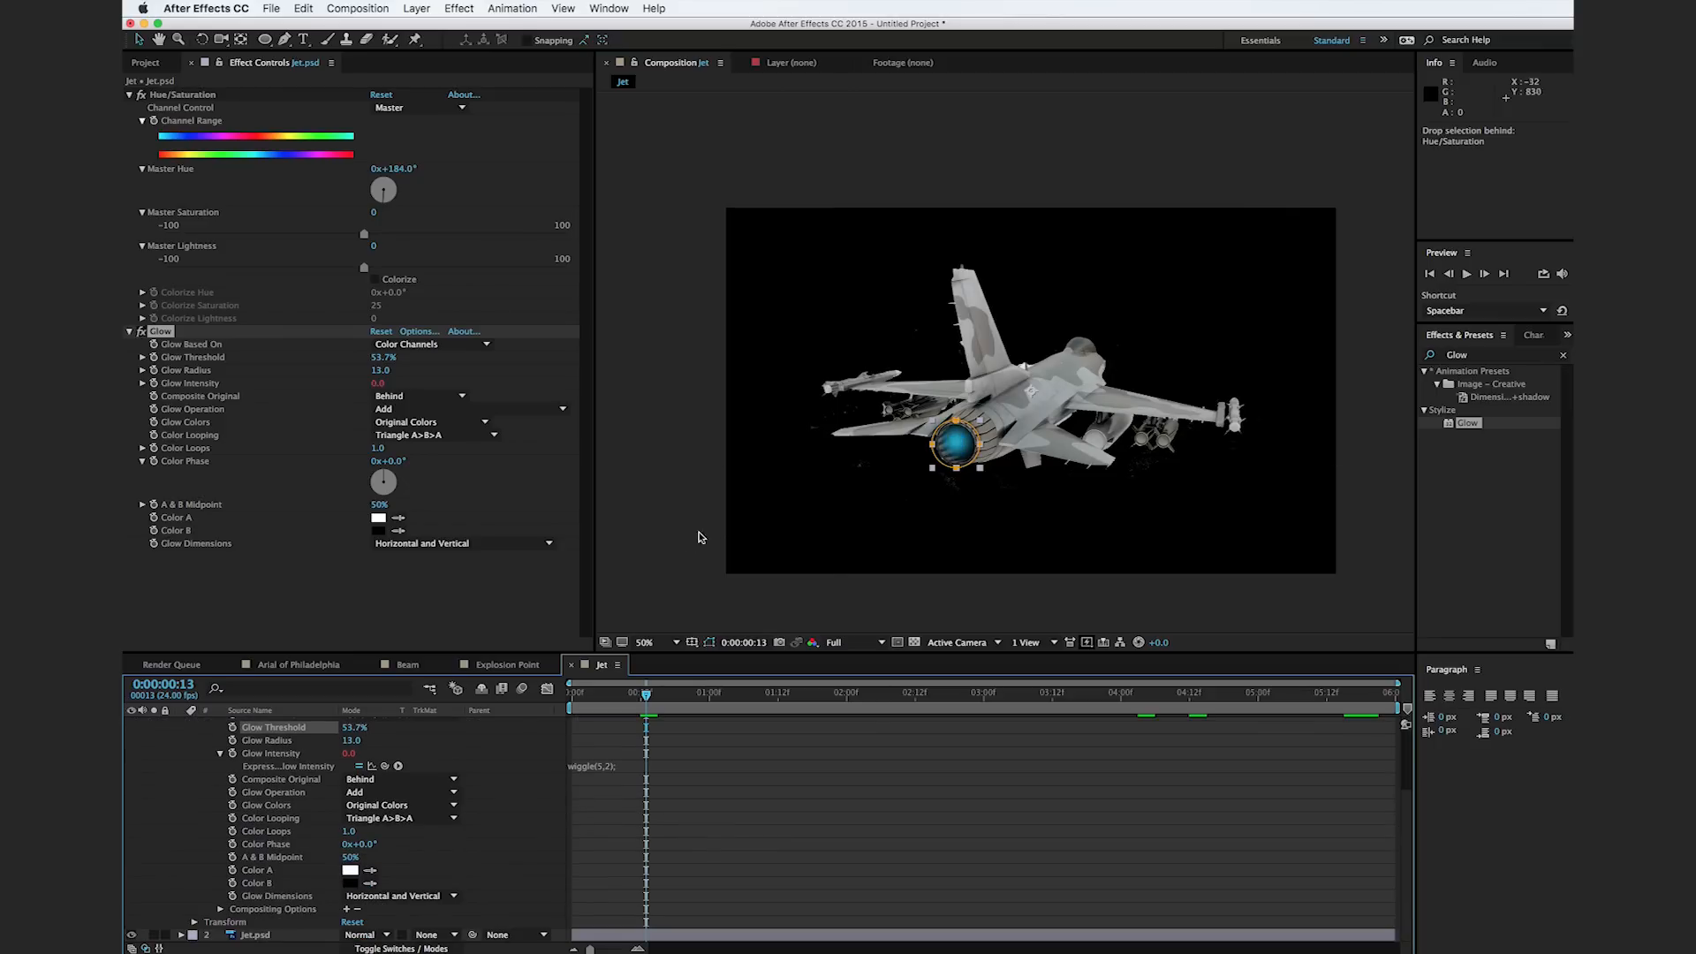
pyautogui.click(663, 616)
pyautogui.press('space')
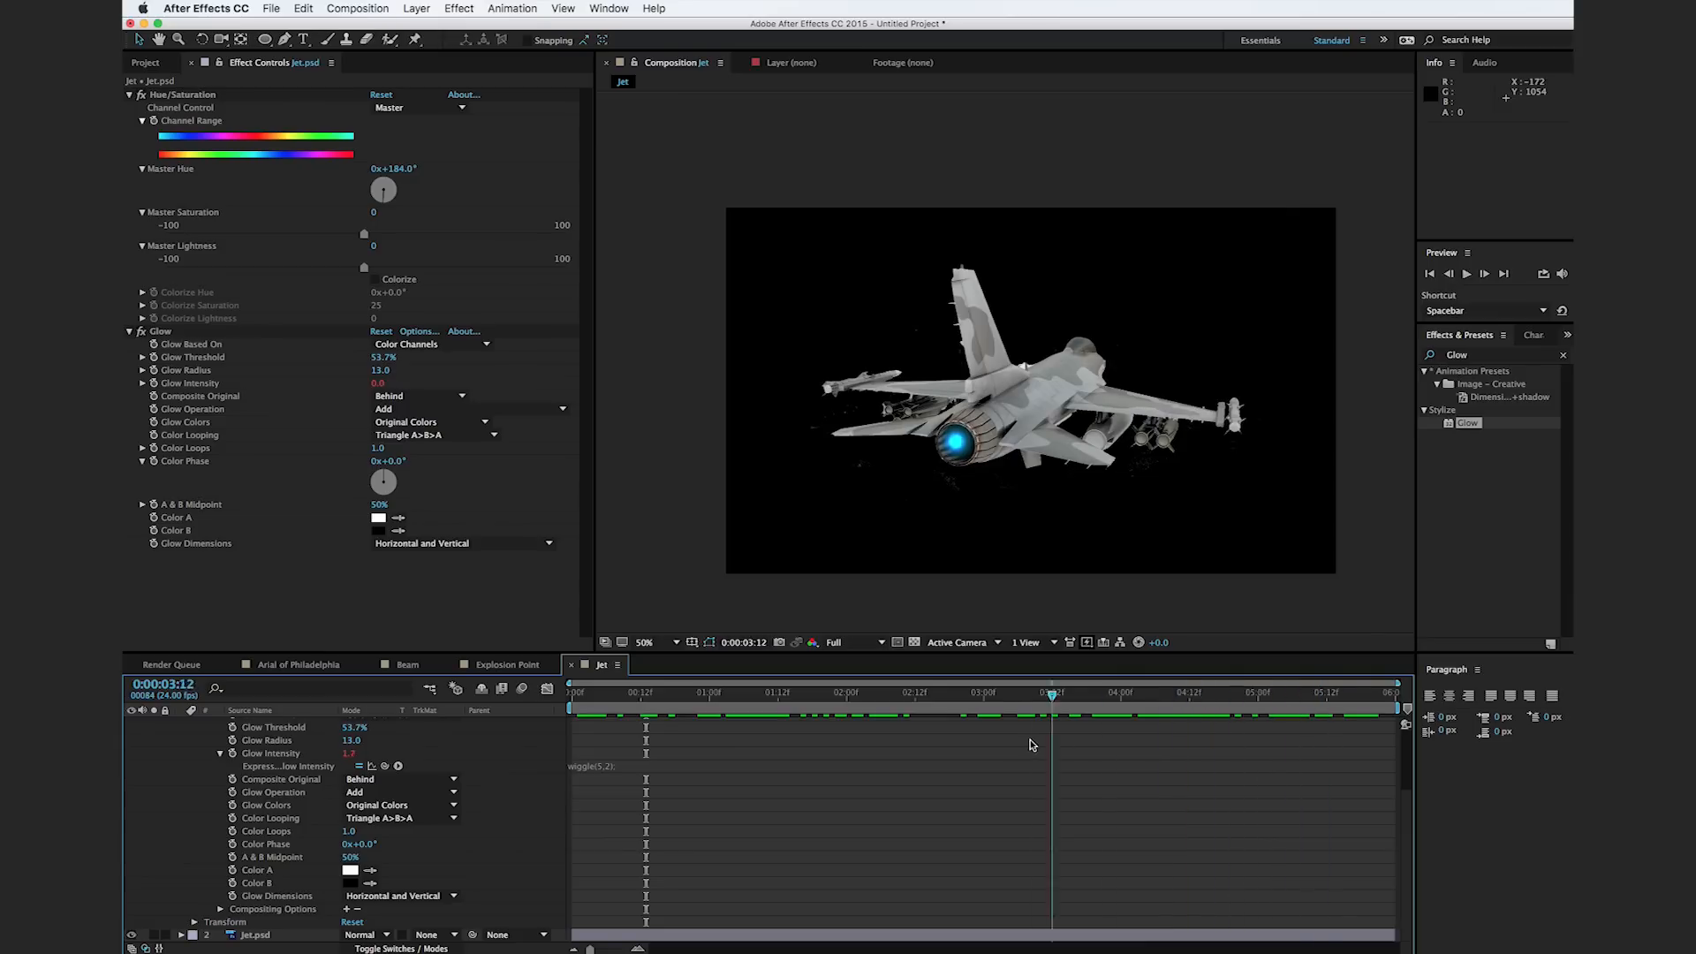
pyautogui.moveTo(743, 750); pyautogui.dragTo(986, 750)
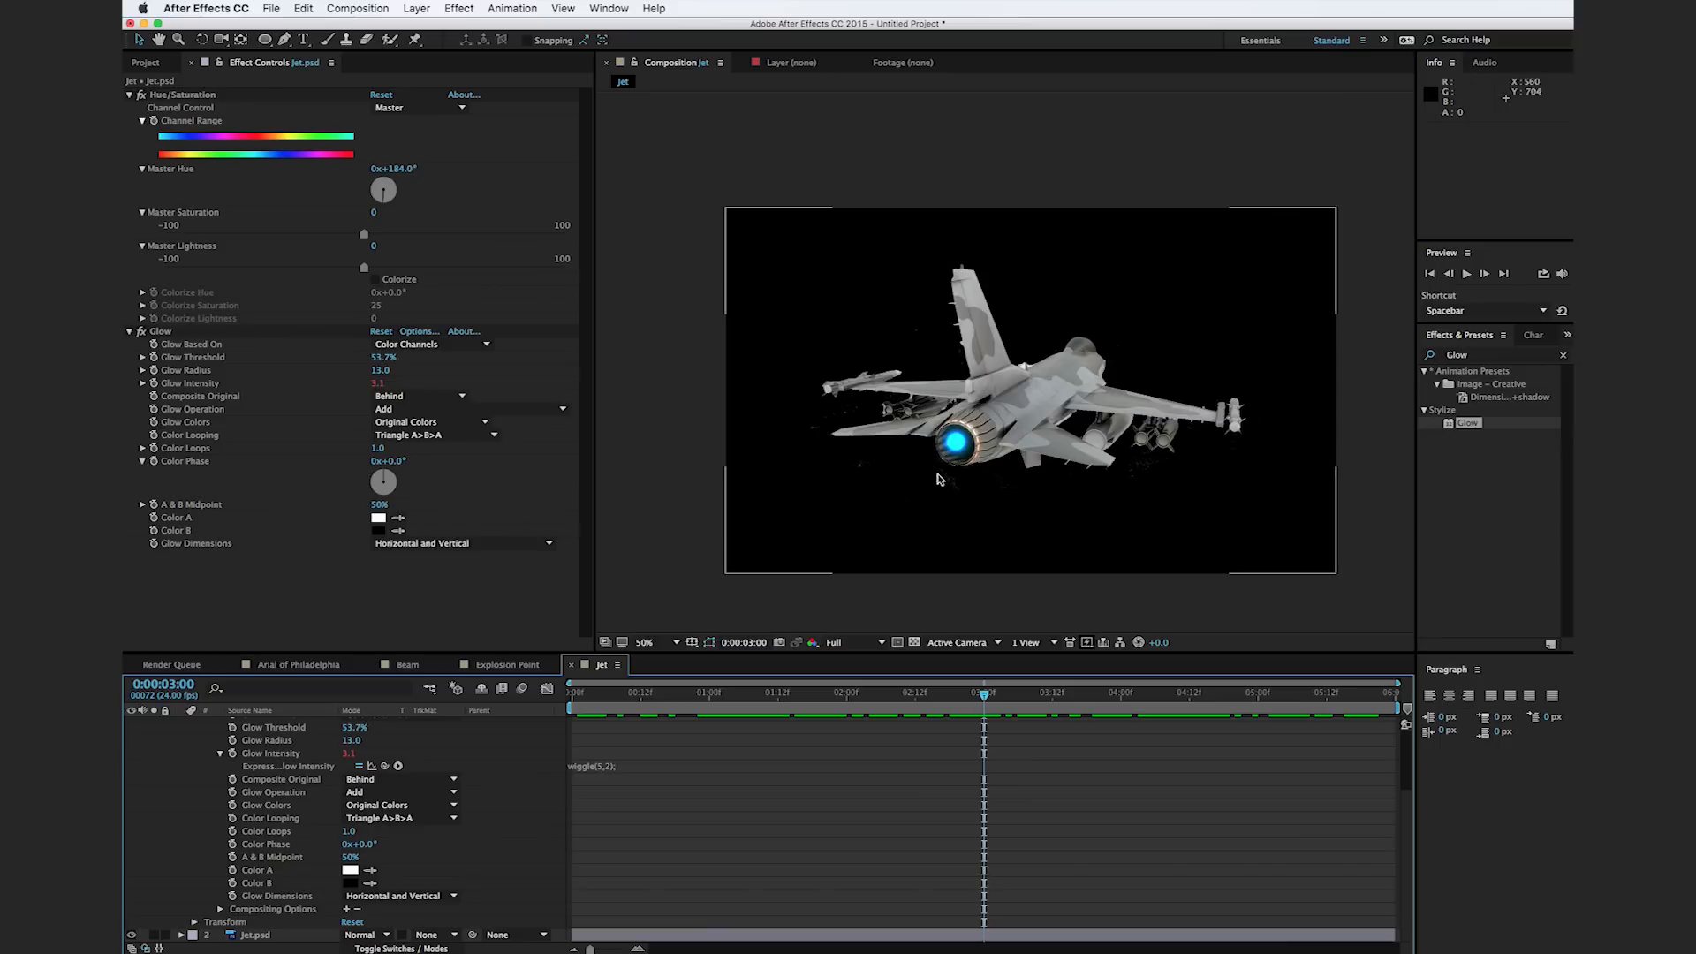
# Step: Set the exhaust's Glow Colors to A & B Colors and make Color A light blue
pyautogui.click(468, 426)
pyautogui.click(402, 453)
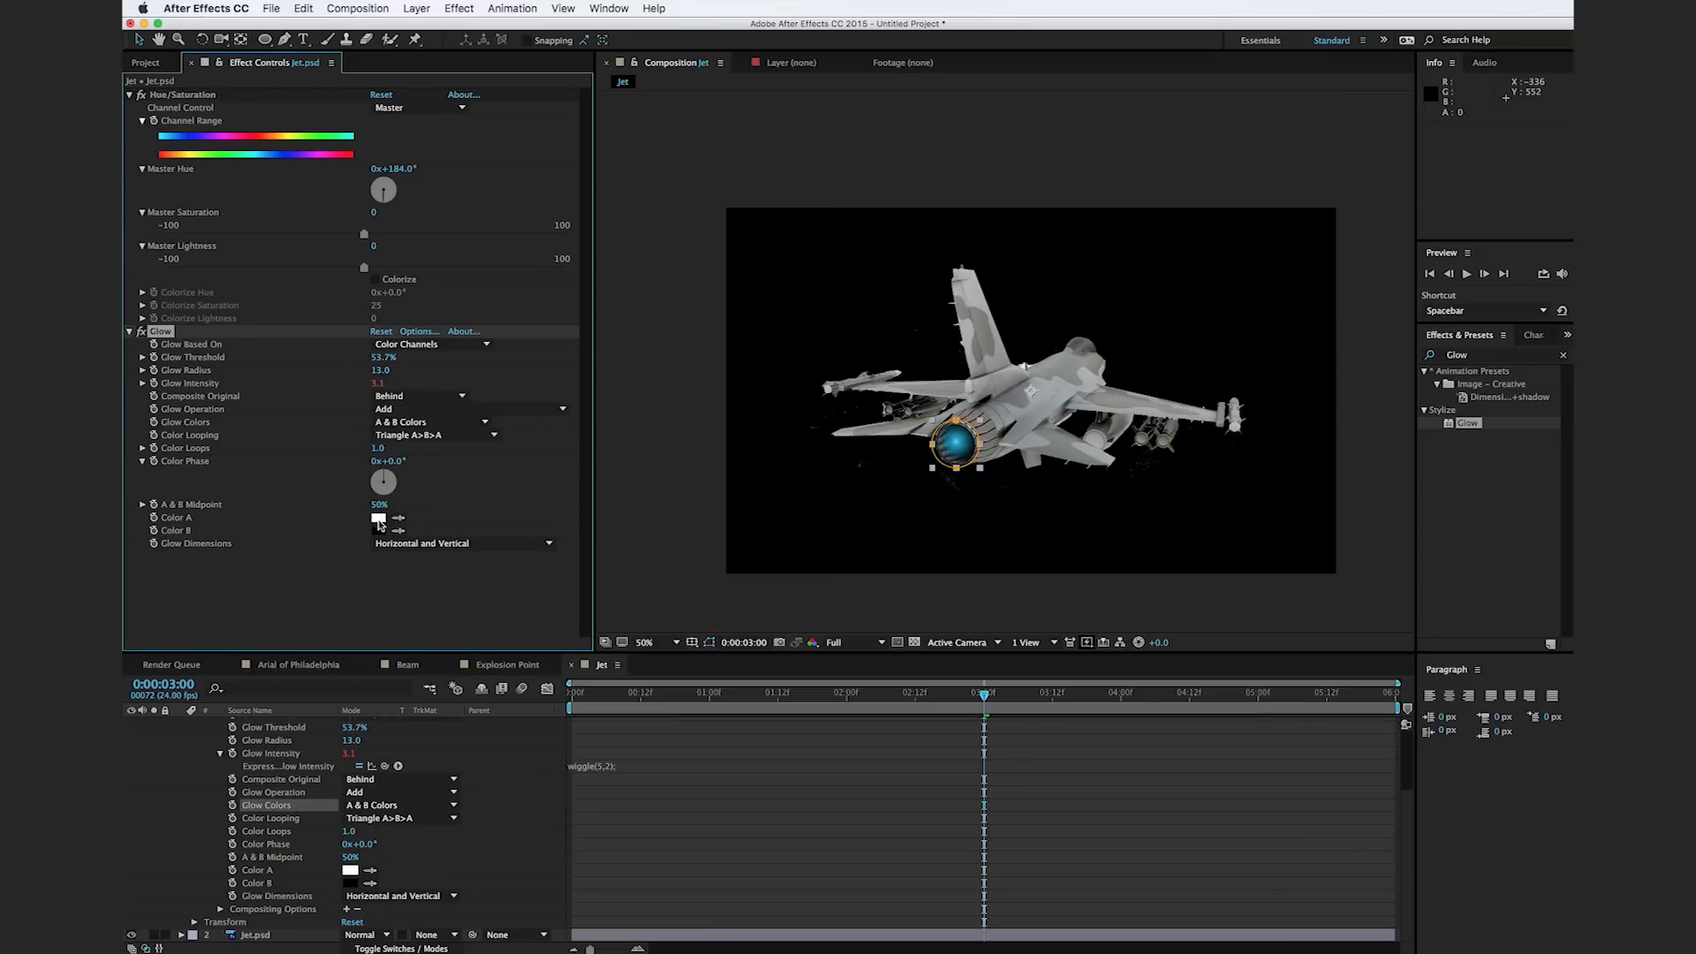
pyautogui.click(379, 521)
pyautogui.click(1276, 753)
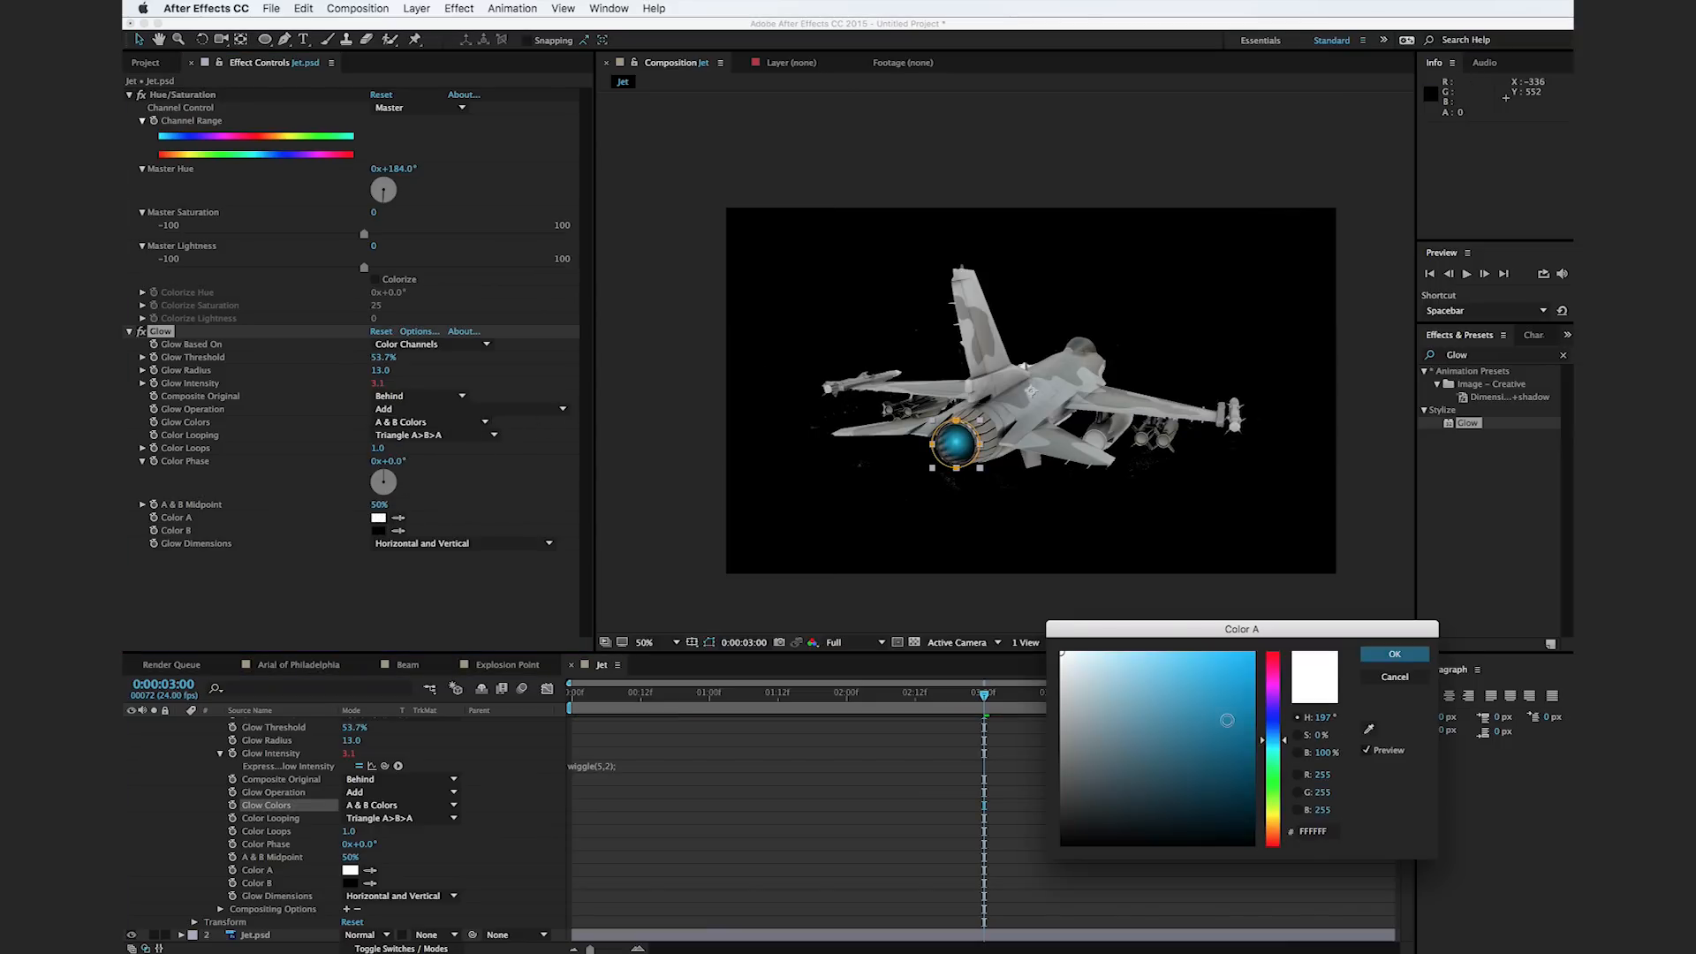
pyautogui.click(1248, 662)
pyautogui.click(1394, 654)
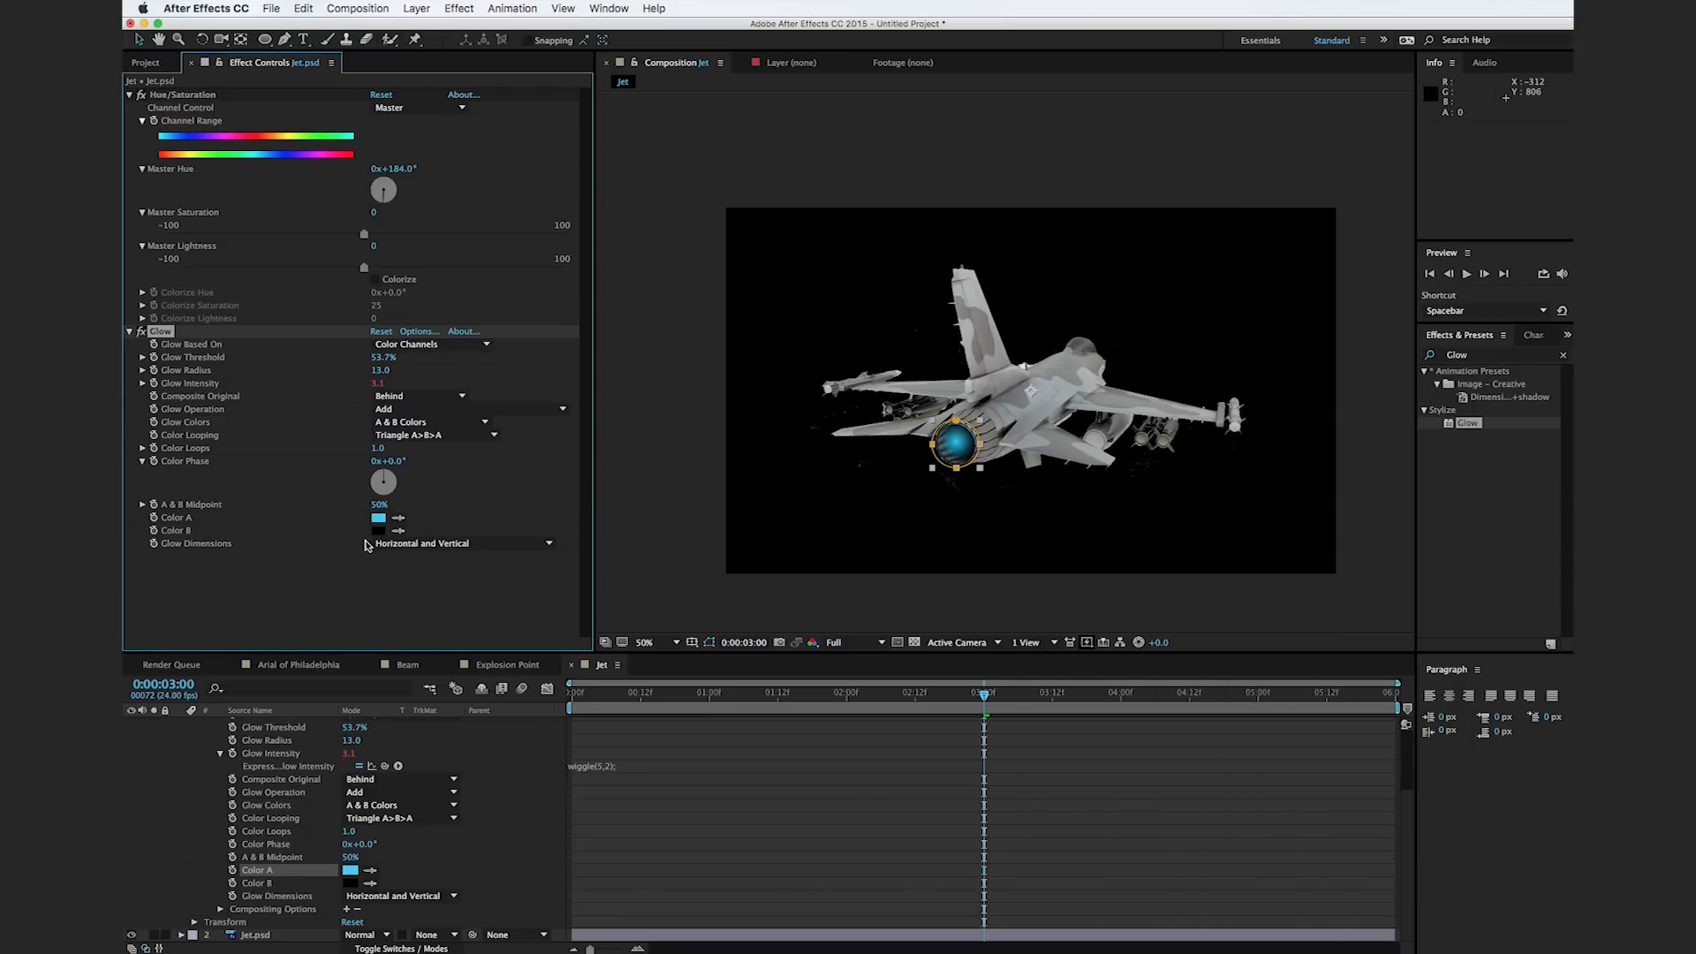
# Step: Set the glow's Color B to a bright blue and scrub through the composition to check the exhaust
pyautogui.click(379, 530)
pyautogui.moveTo(1272, 747)
pyautogui.mouseDown()
pyautogui.moveTo(1213, 689)
pyautogui.moveTo(1231, 650)
pyautogui.mouseUp()
pyautogui.click(1394, 654)
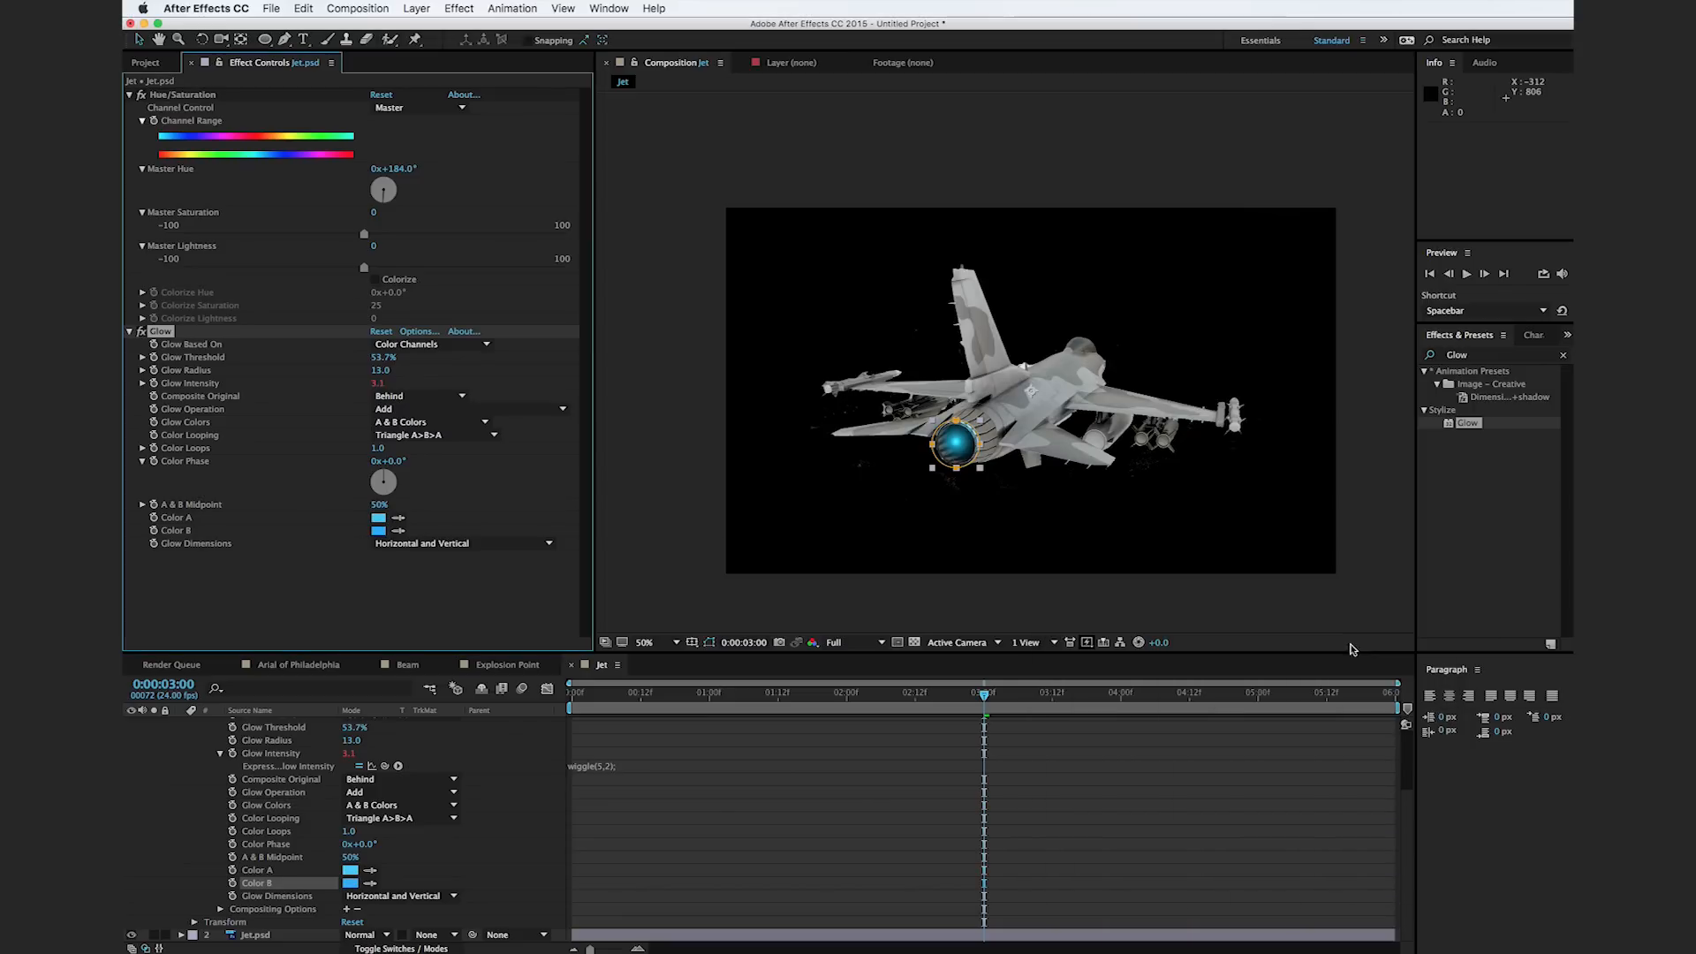
pyautogui.click(612, 696)
pyautogui.moveTo(612, 703); pyautogui.dragTo(1386, 719)
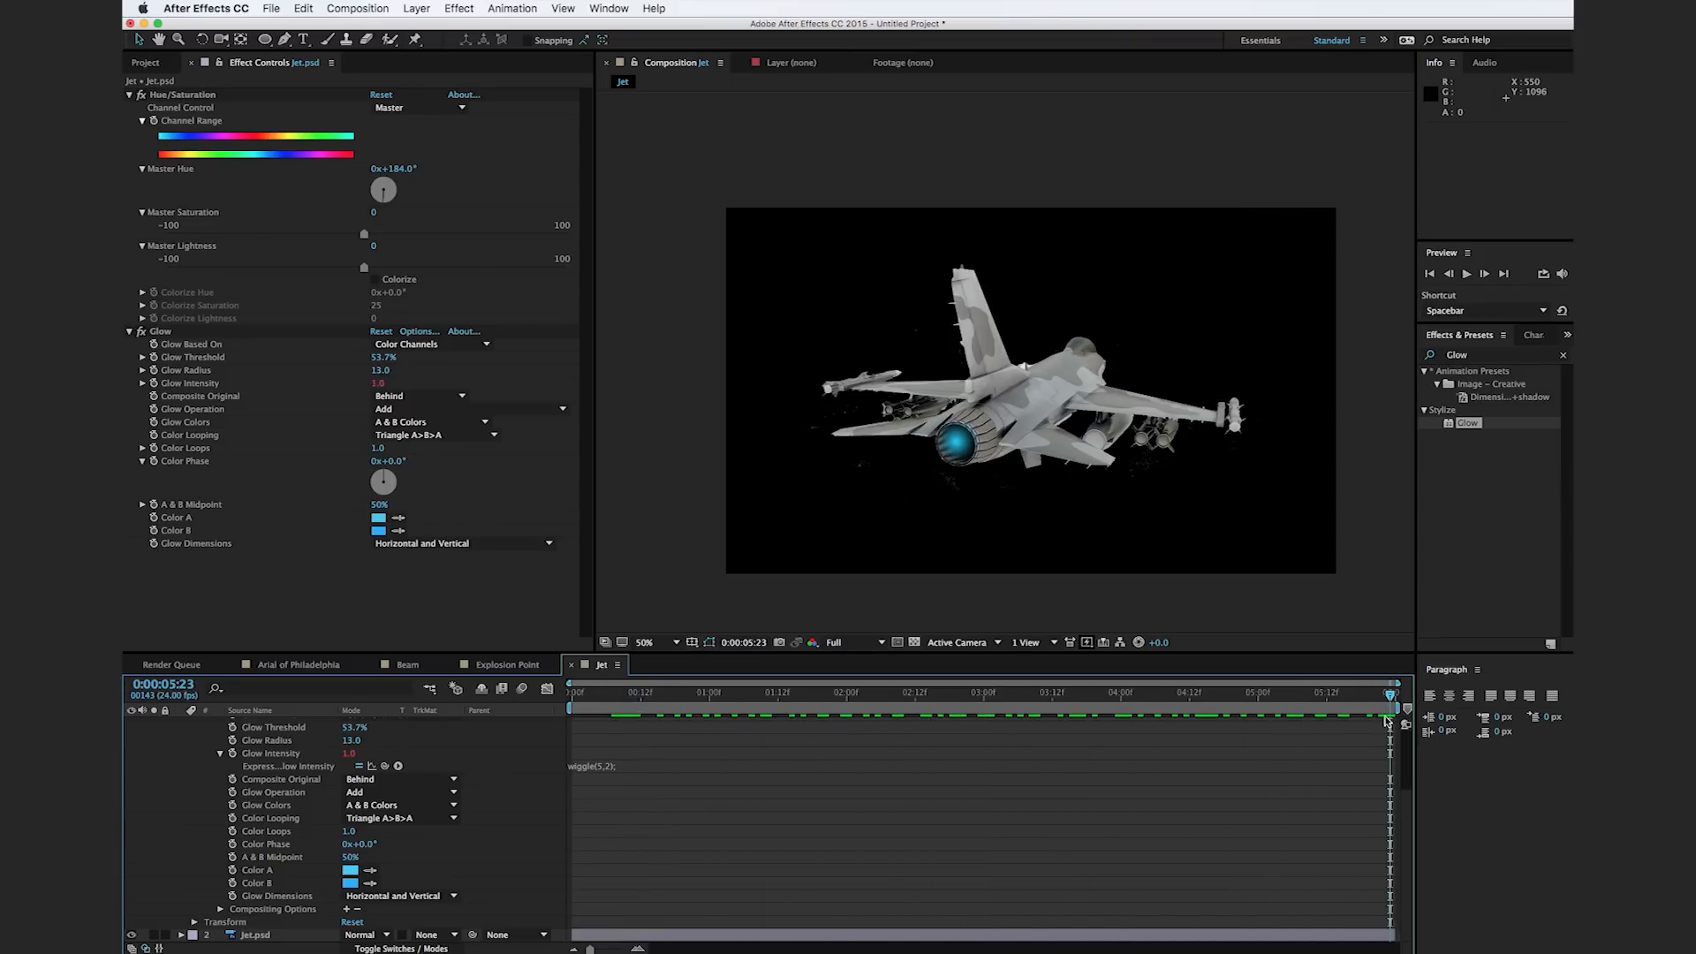
pyautogui.click(1367, 605)
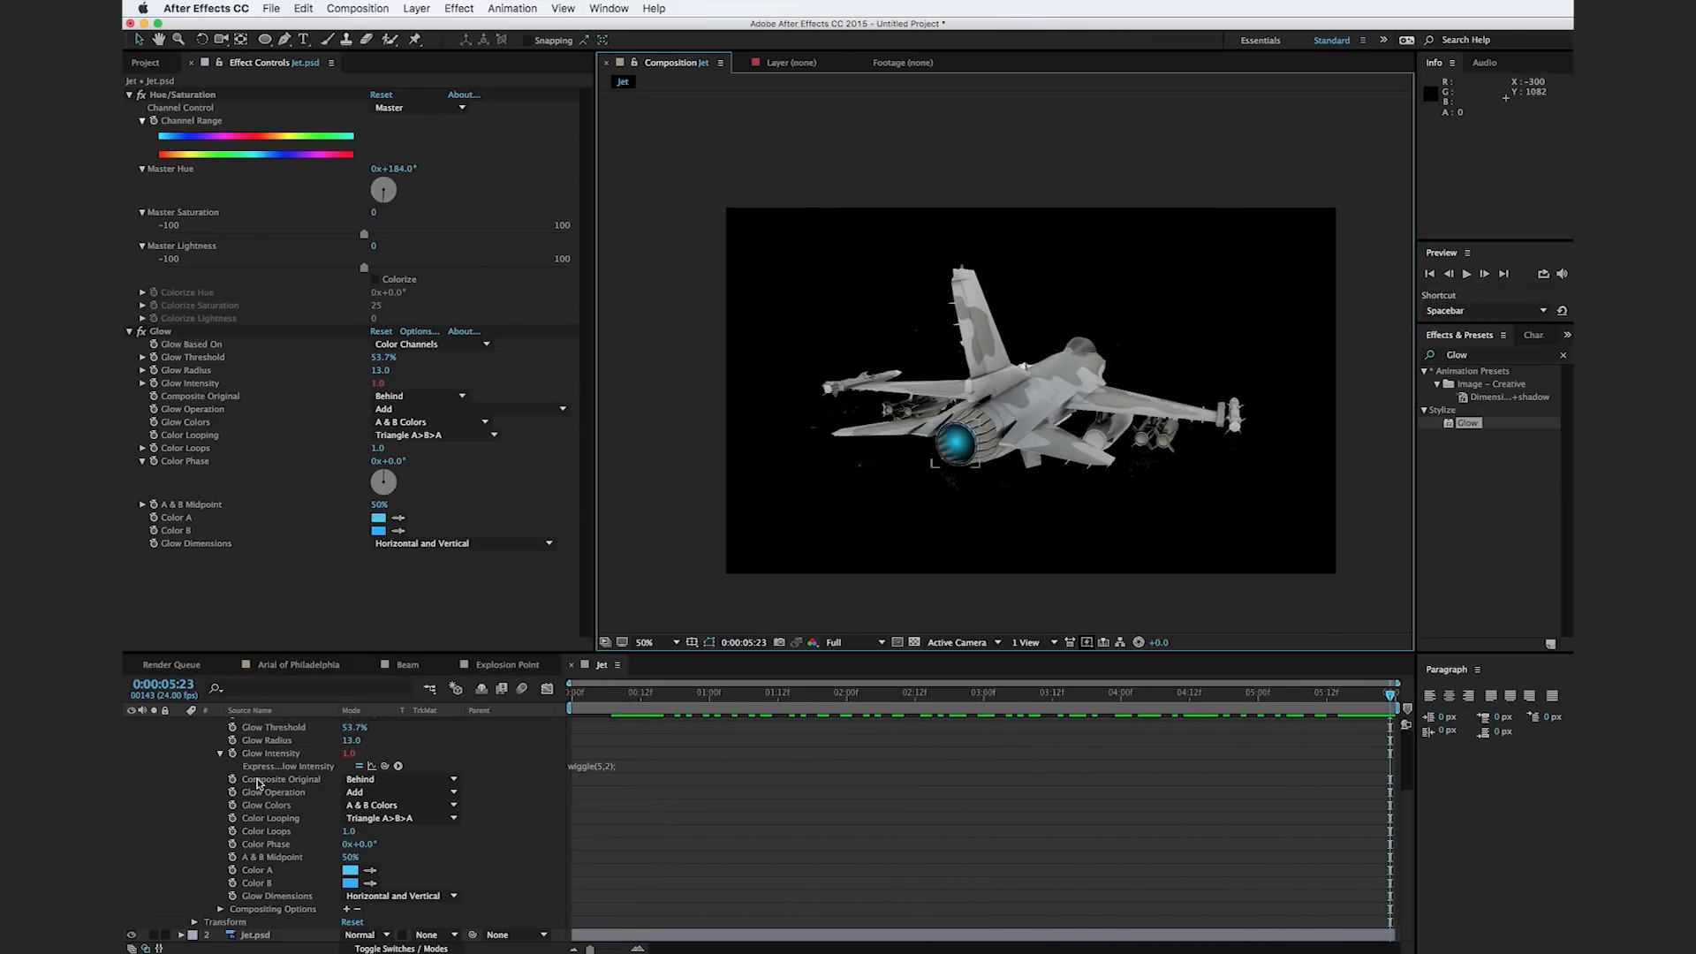
# Step: Darken the Tritone midtones of the aircraft's base layer to brown #614628
pyautogui.scroll(3, 260, 779)
pyautogui.click(183, 724)
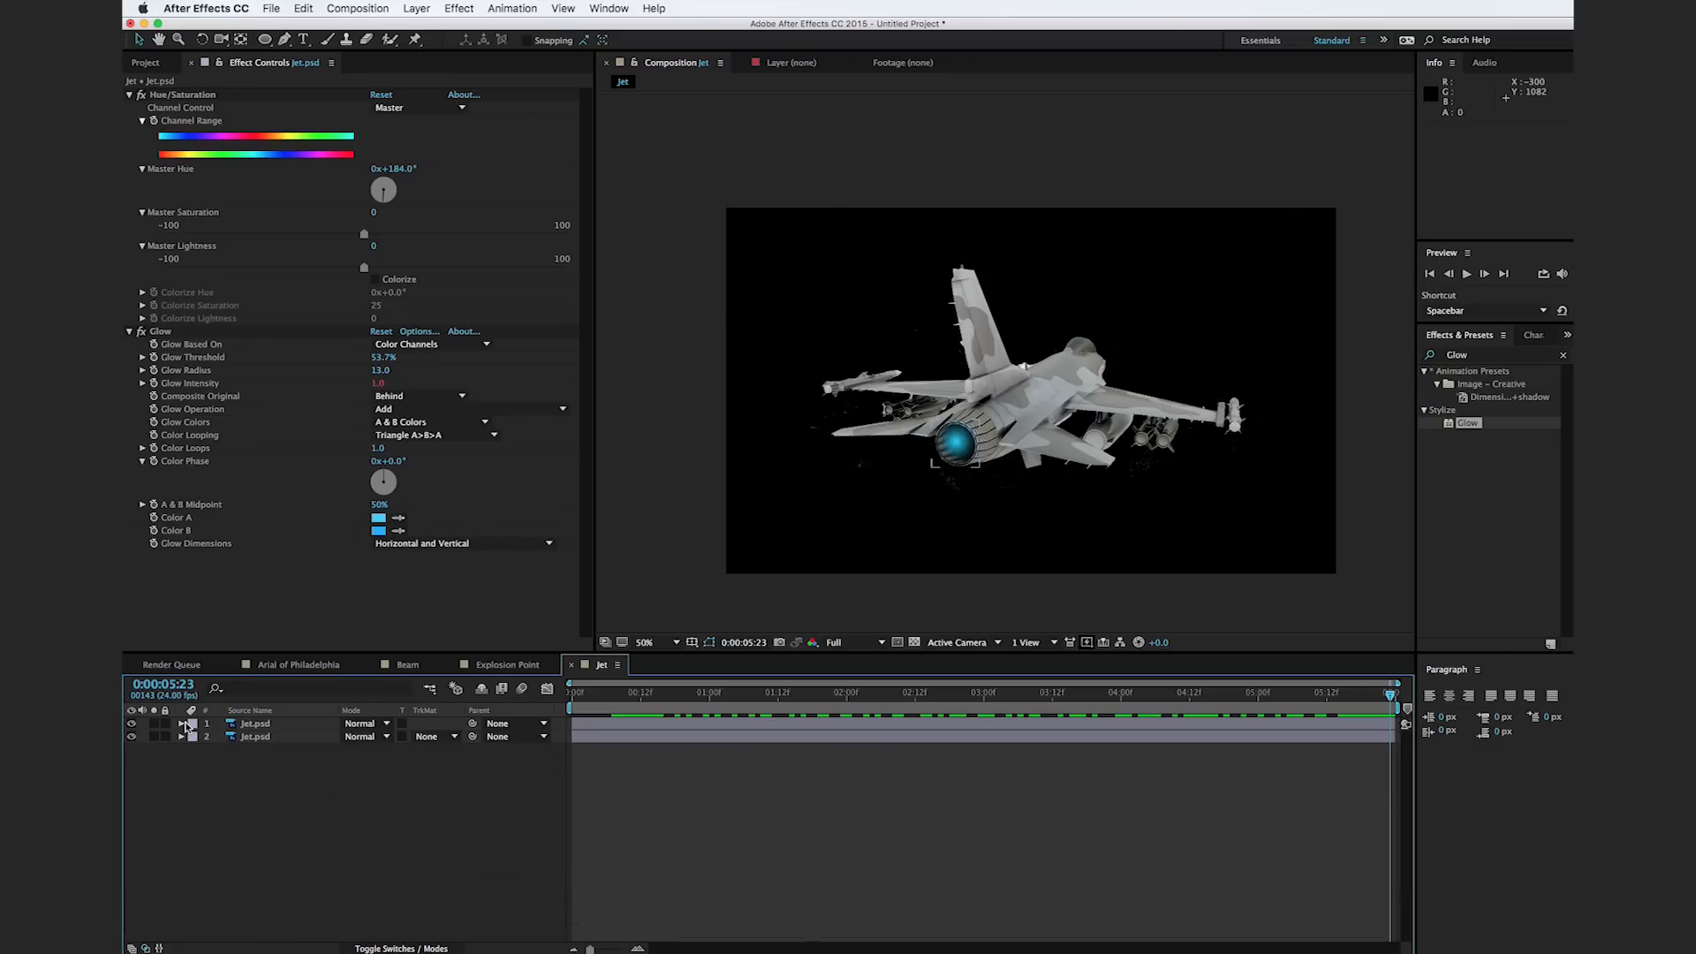
pyautogui.click(260, 739)
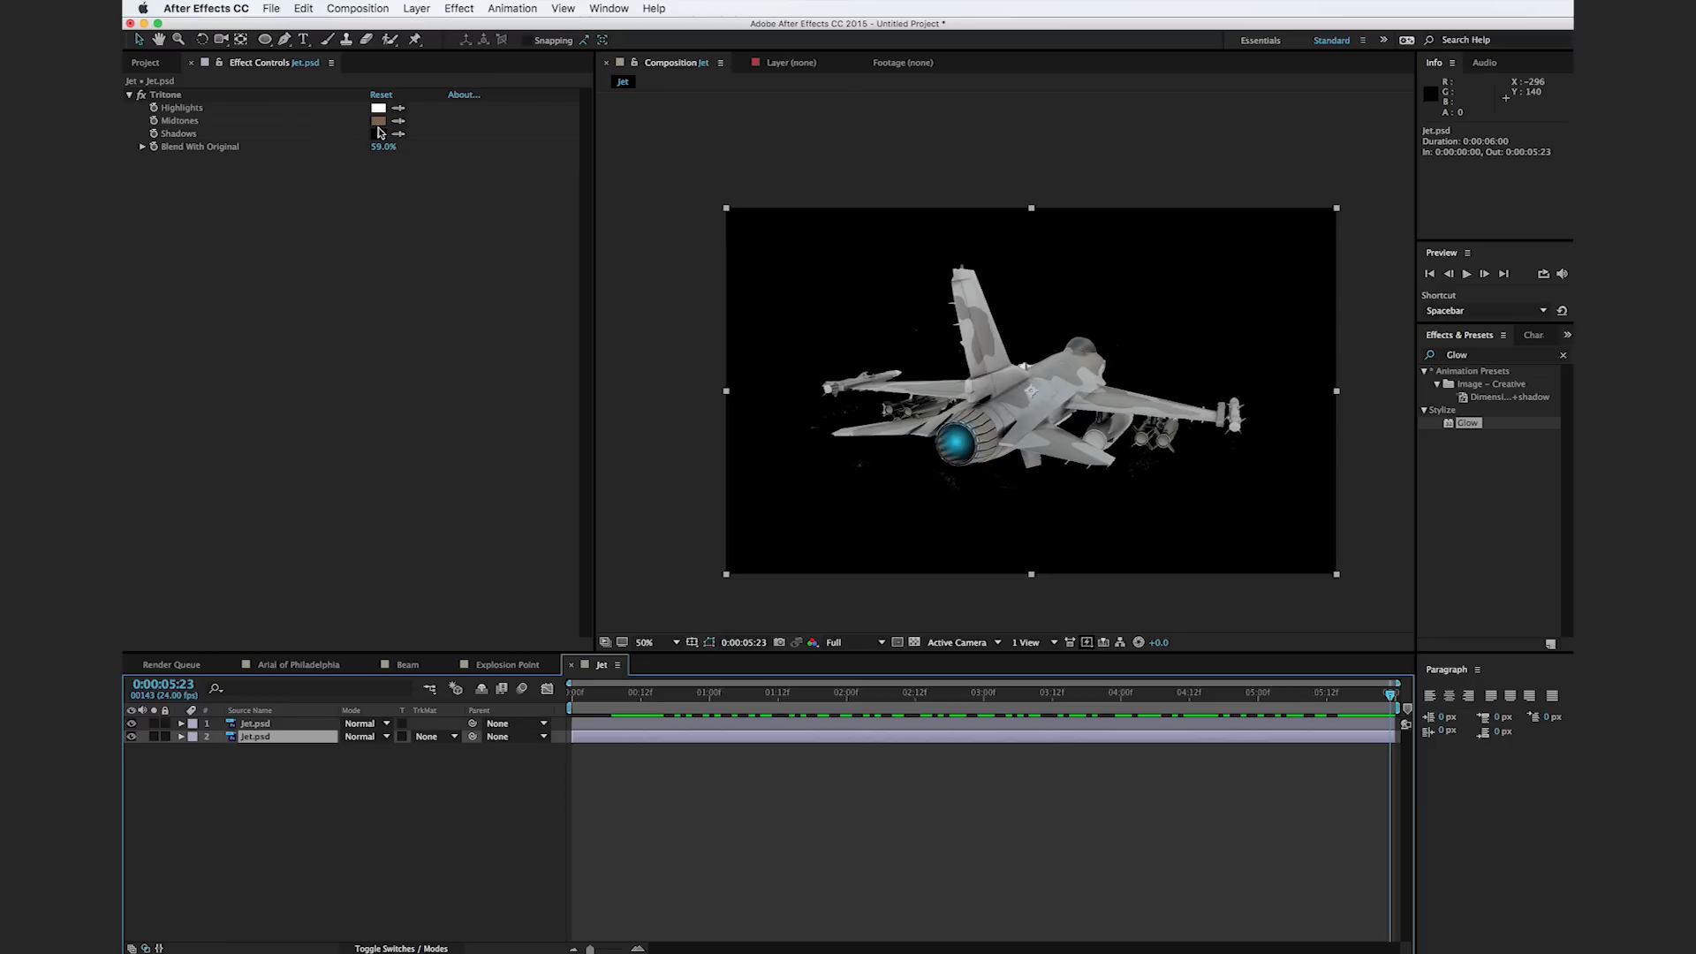
pyautogui.click(378, 121)
pyautogui.moveTo(1153, 808)
pyautogui.mouseDown()
pyautogui.moveTo(1160, 760)
pyautogui.moveTo(1181, 784)
pyautogui.moveTo(1173, 772)
pyautogui.mouseUp()
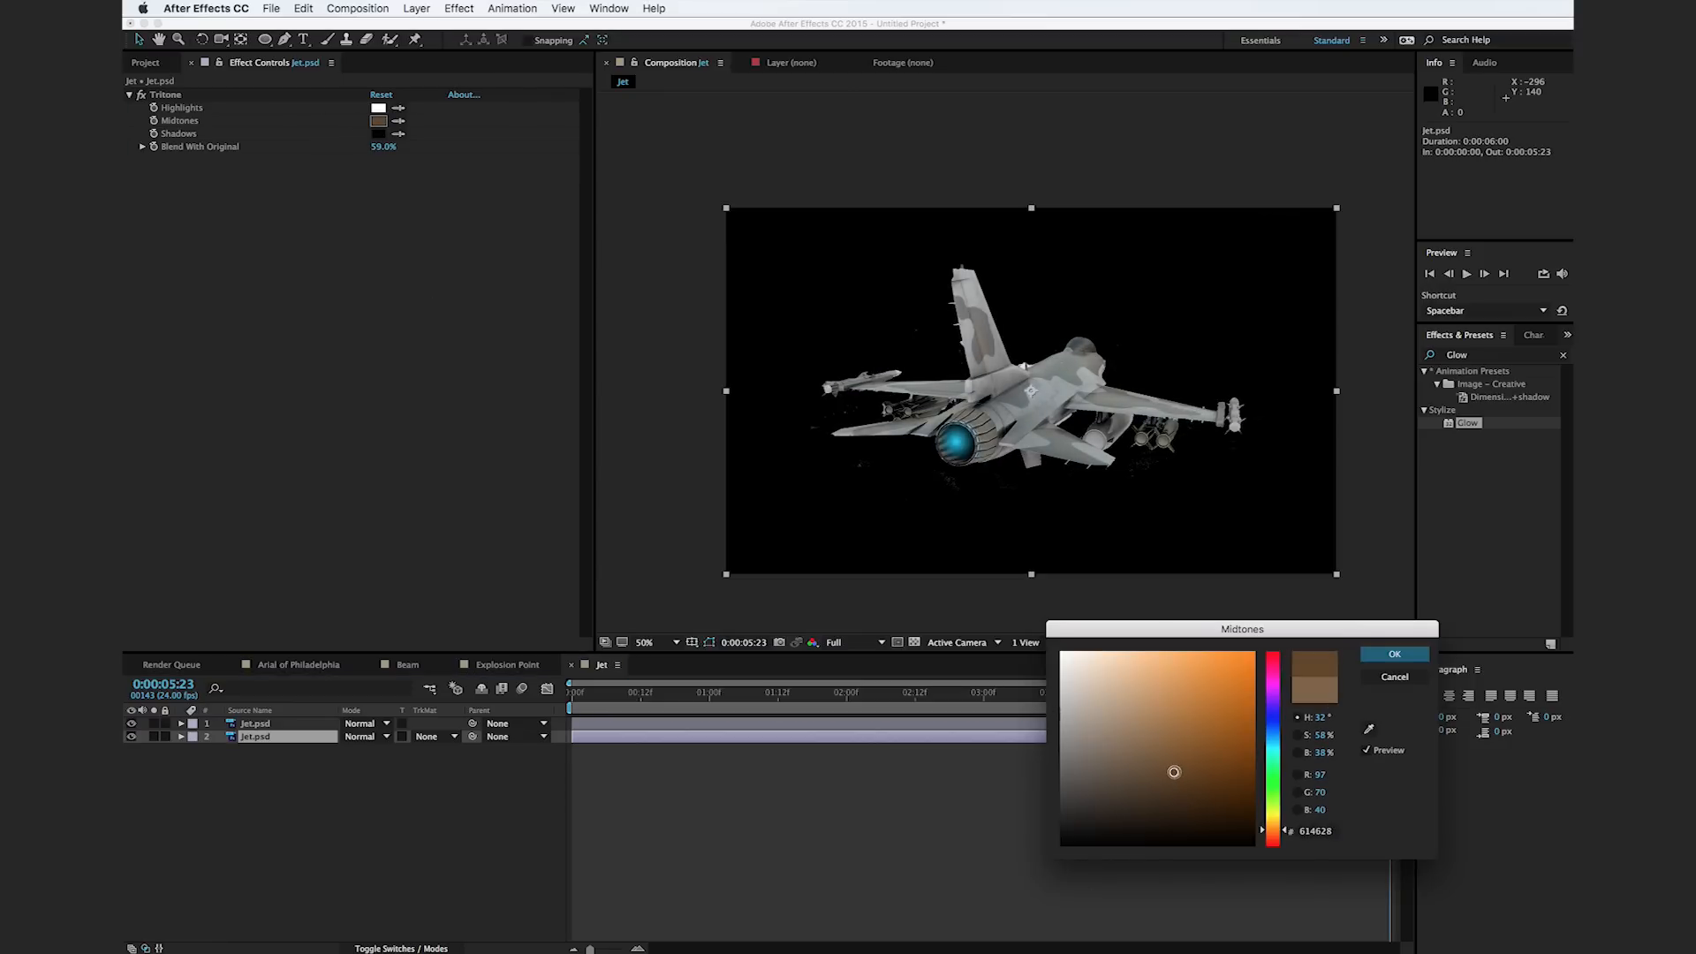
pyautogui.click(1394, 654)
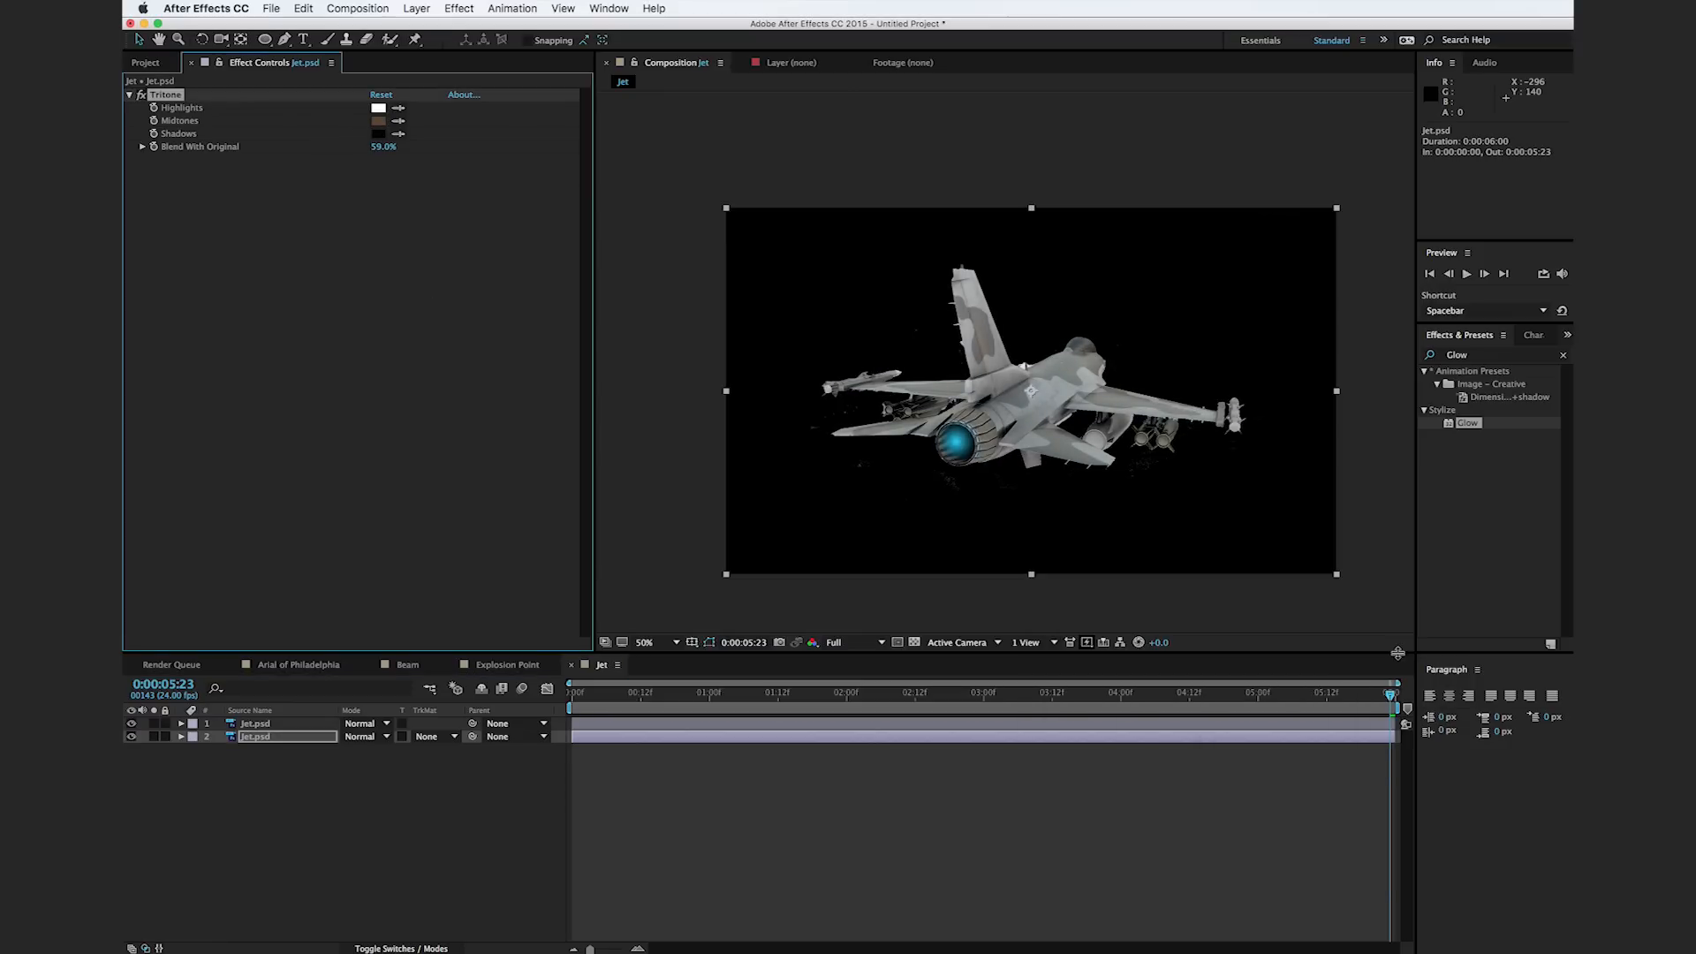
# Step: In the Arial of Philadelphia composition, create a solid from the footage's 3D Camera Tracker points on the tall building
pyautogui.click(144, 64)
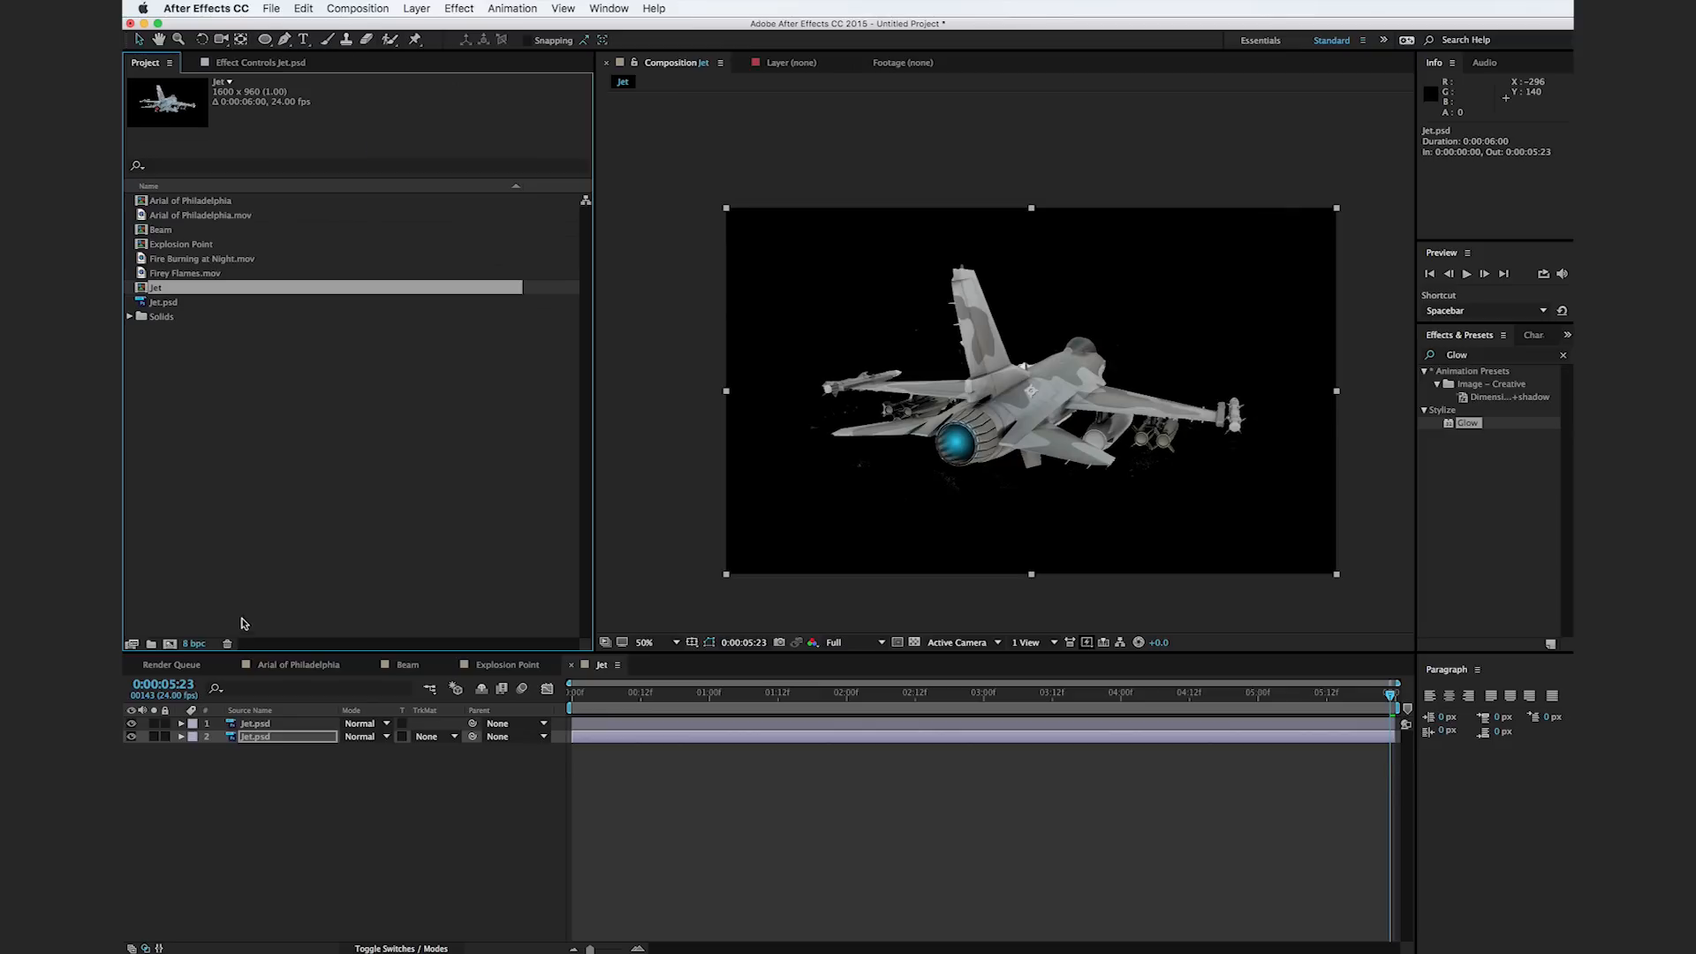
pyautogui.click(298, 665)
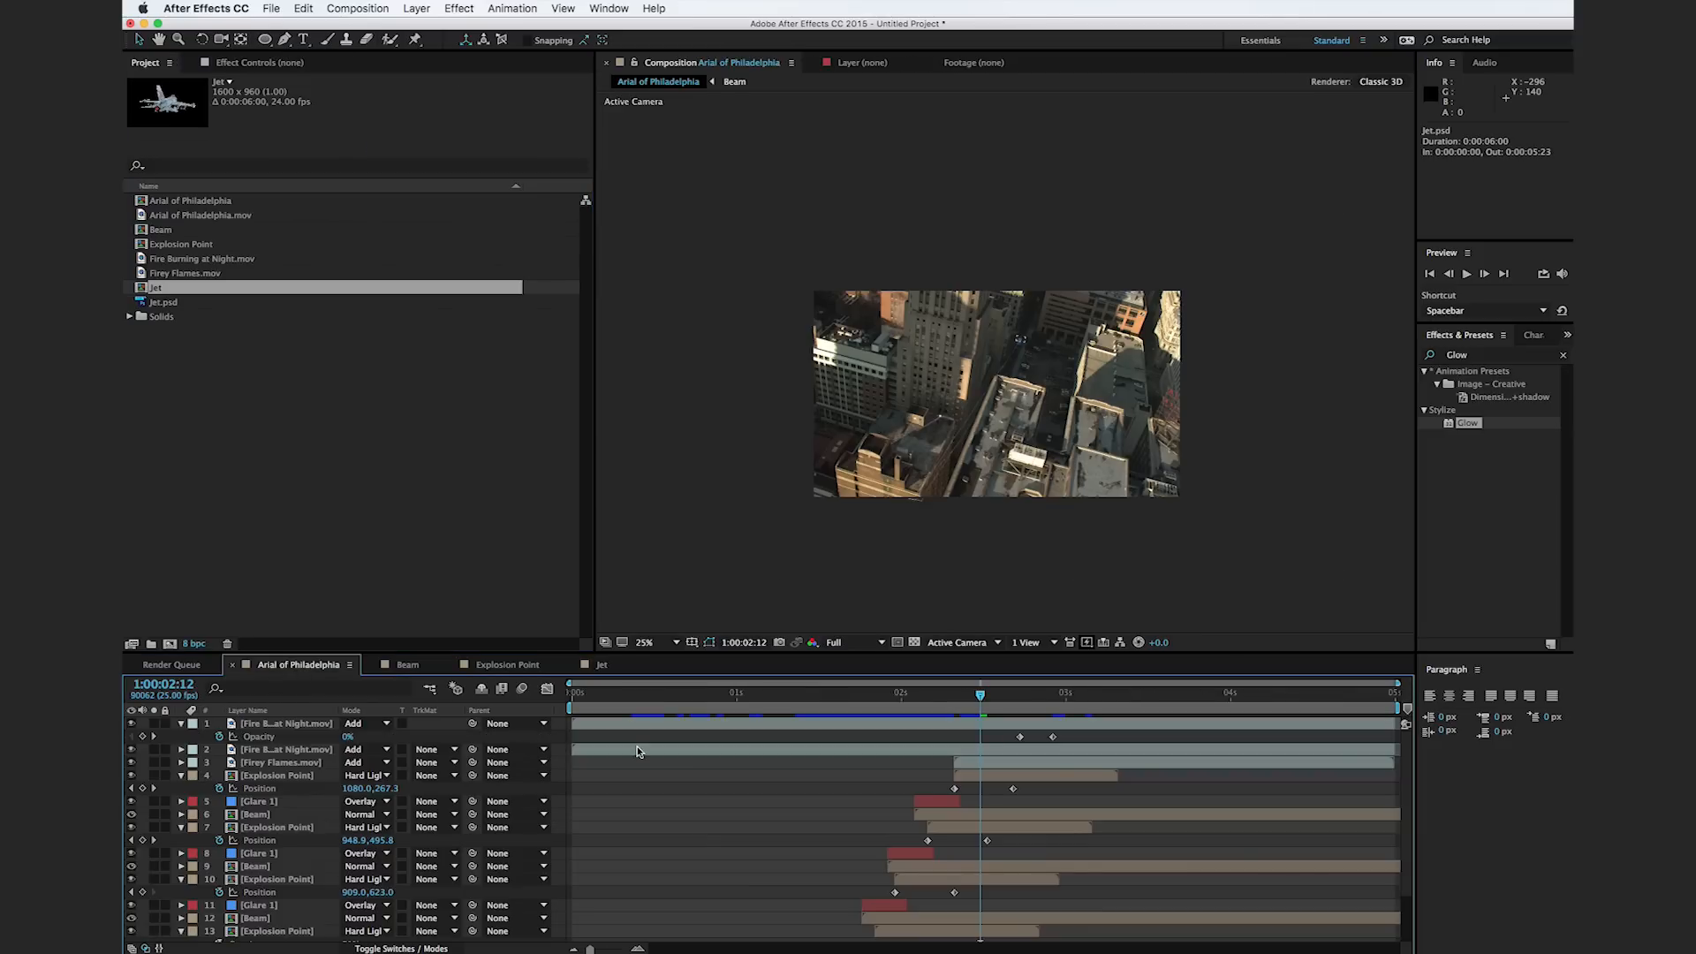
pyautogui.scroll(-3, 640, 752)
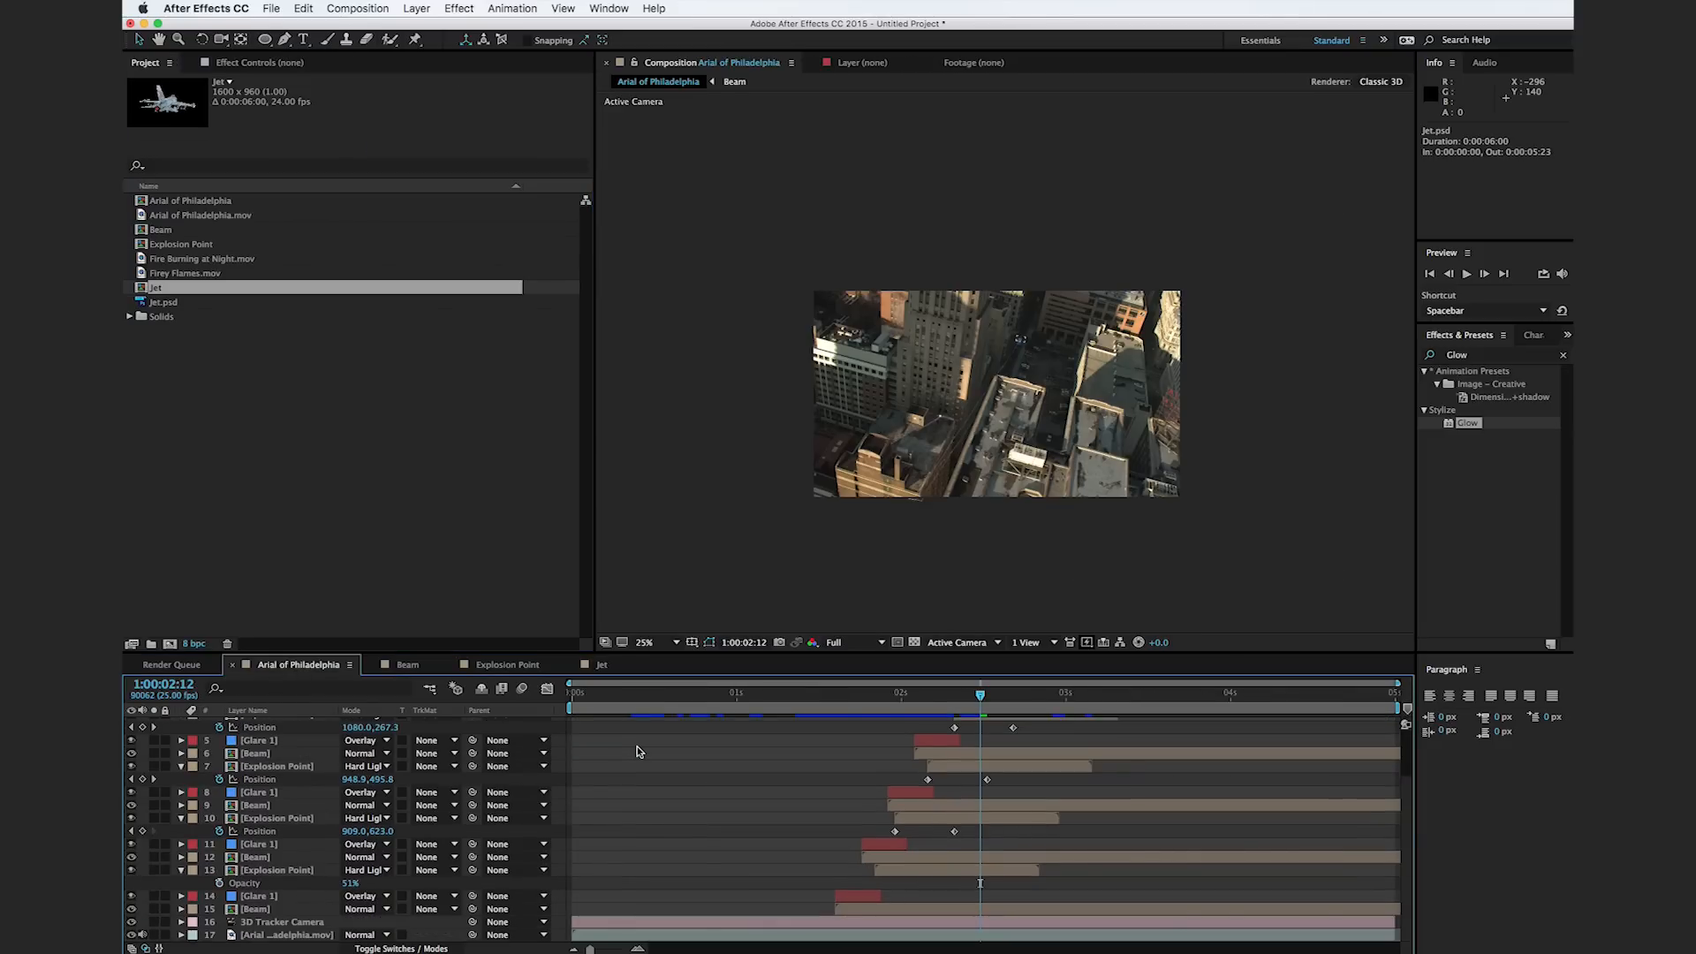
pyautogui.click(283, 936)
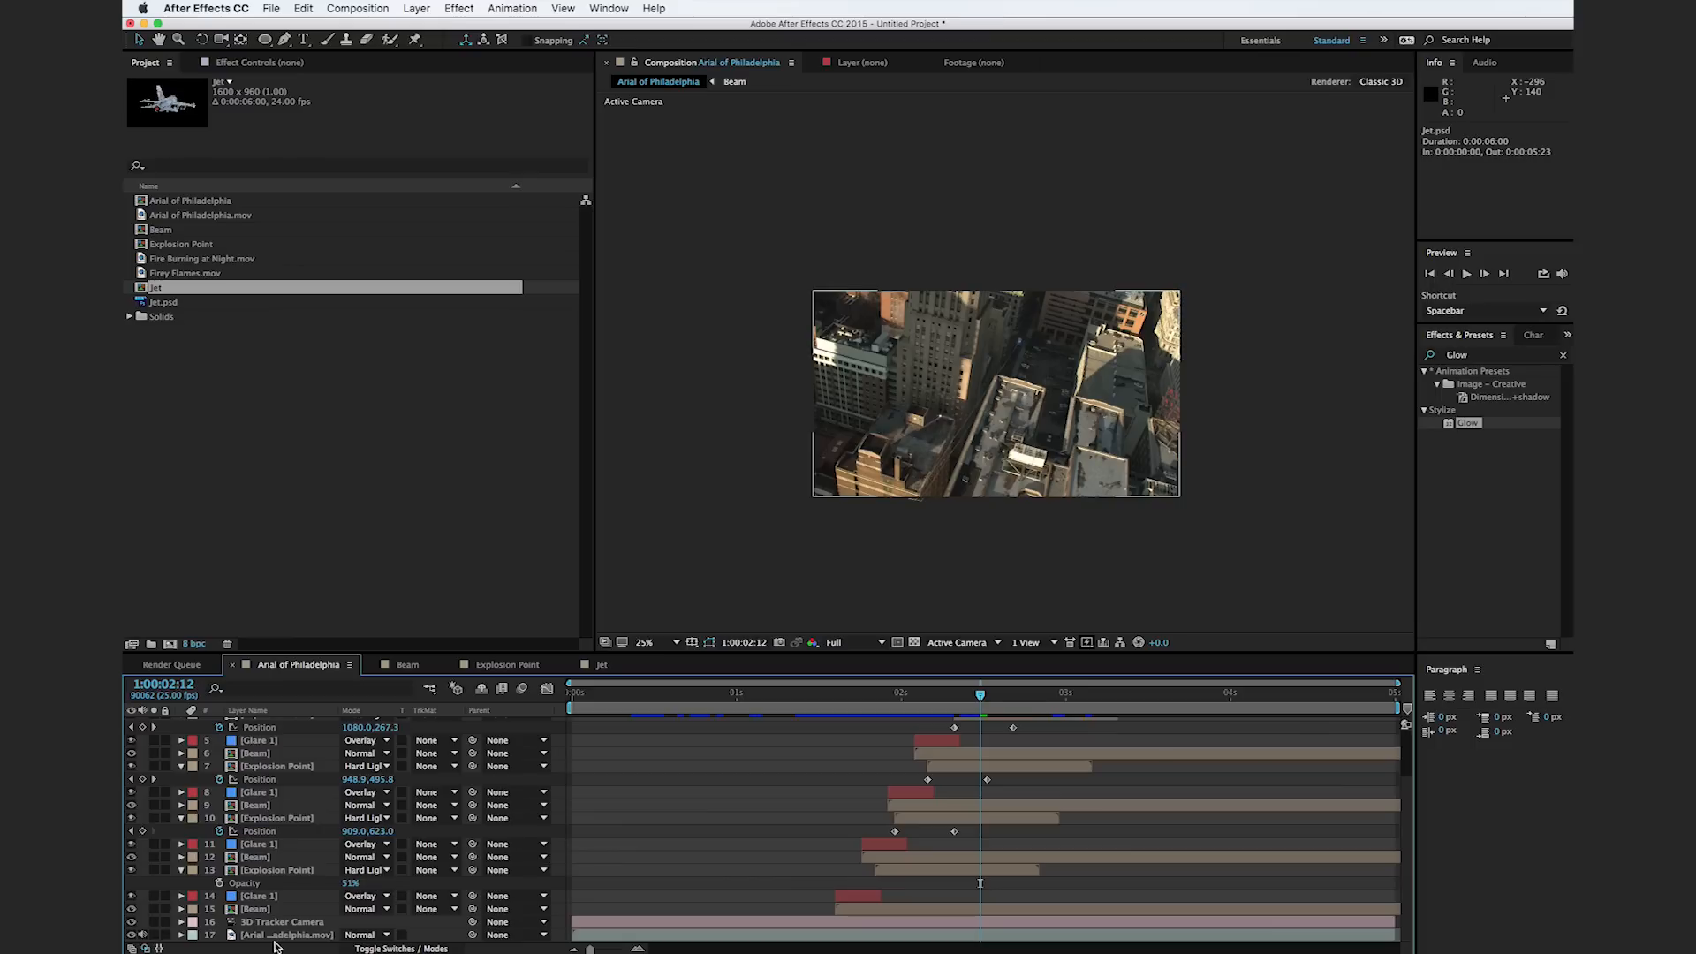
pyautogui.click(264, 70)
pyautogui.click(218, 95)
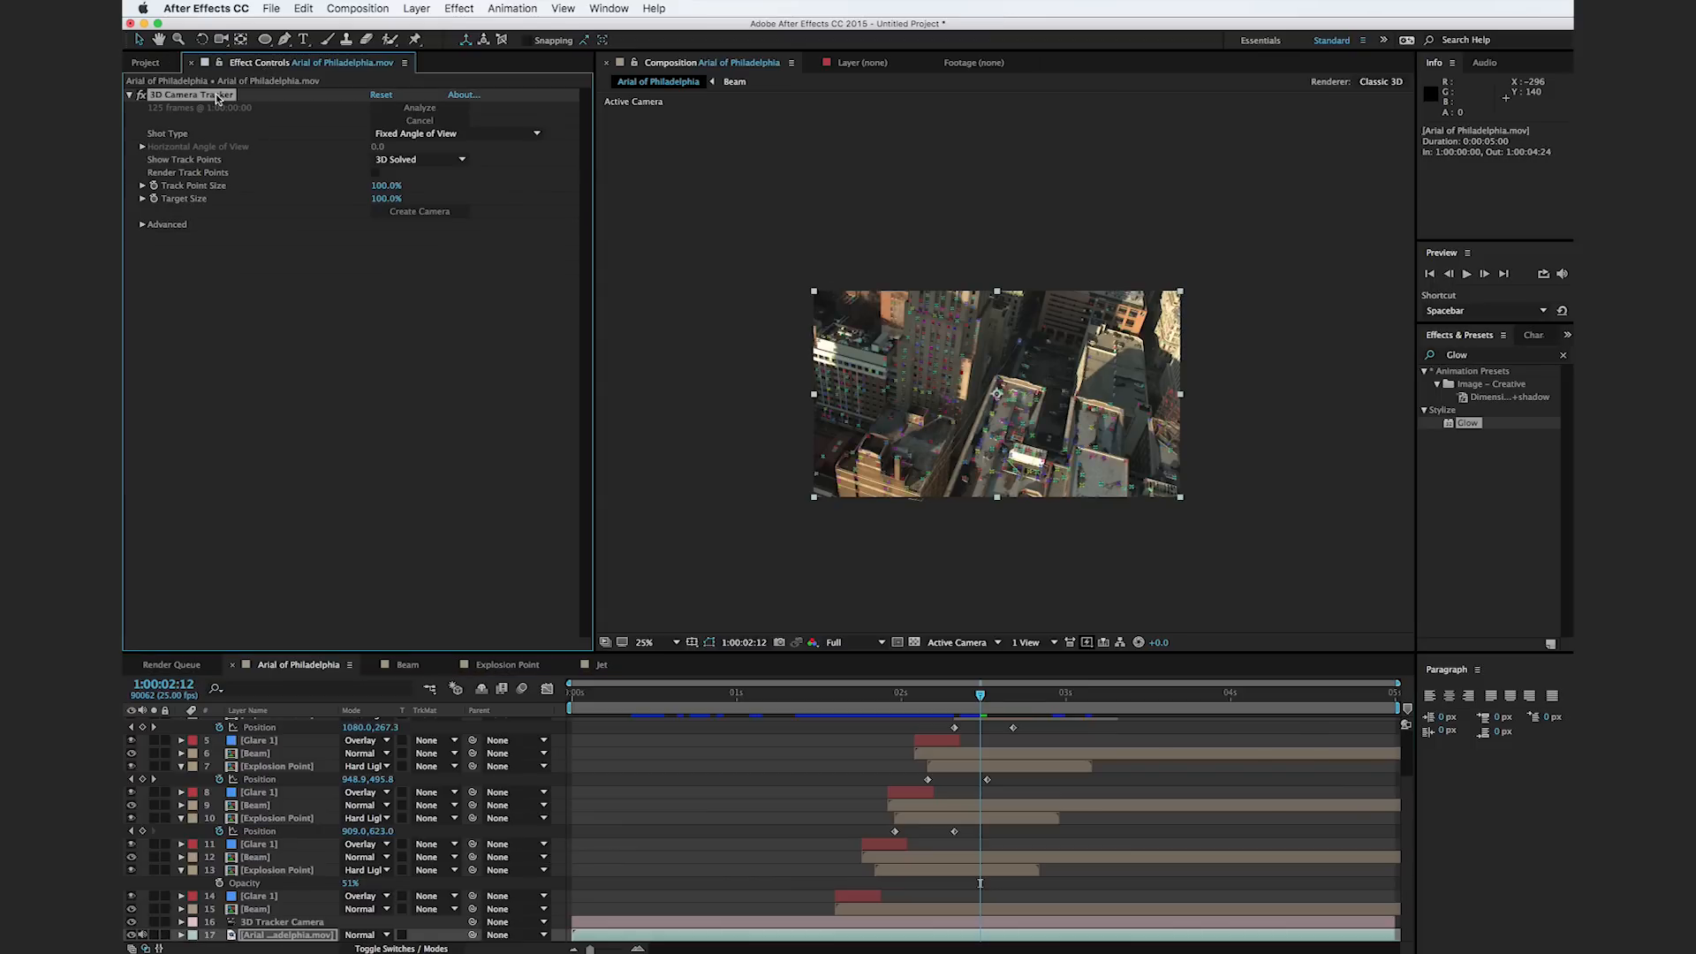
pyautogui.rightClick(957, 372)
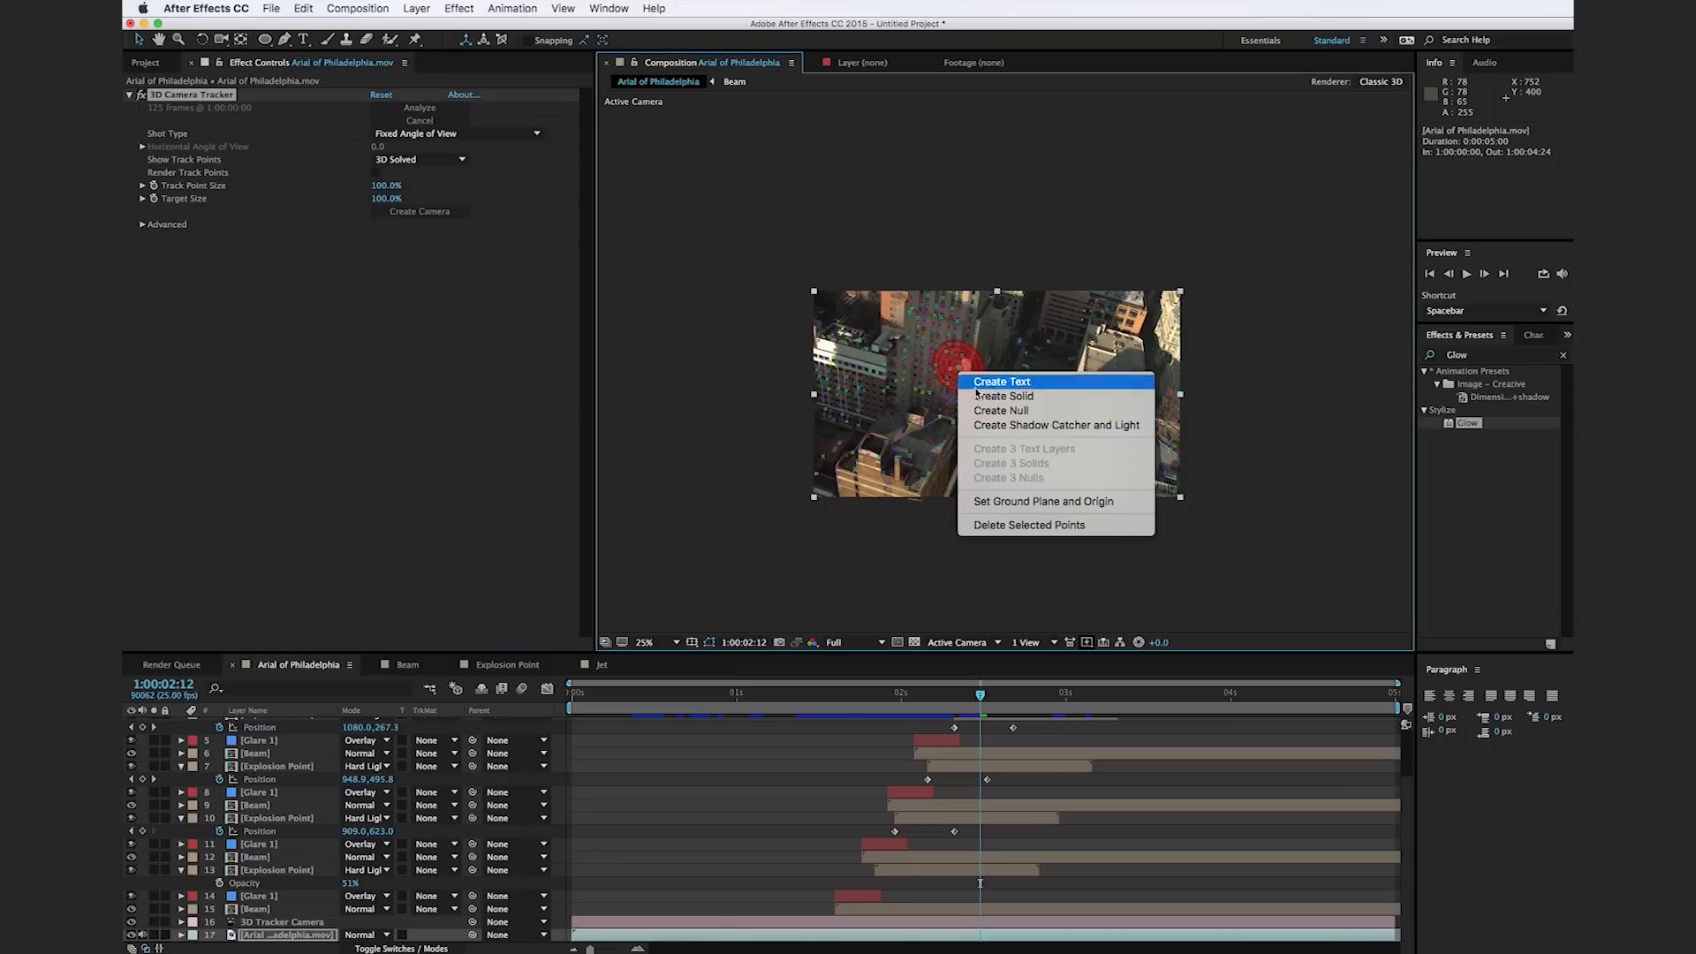
pyautogui.click(997, 395)
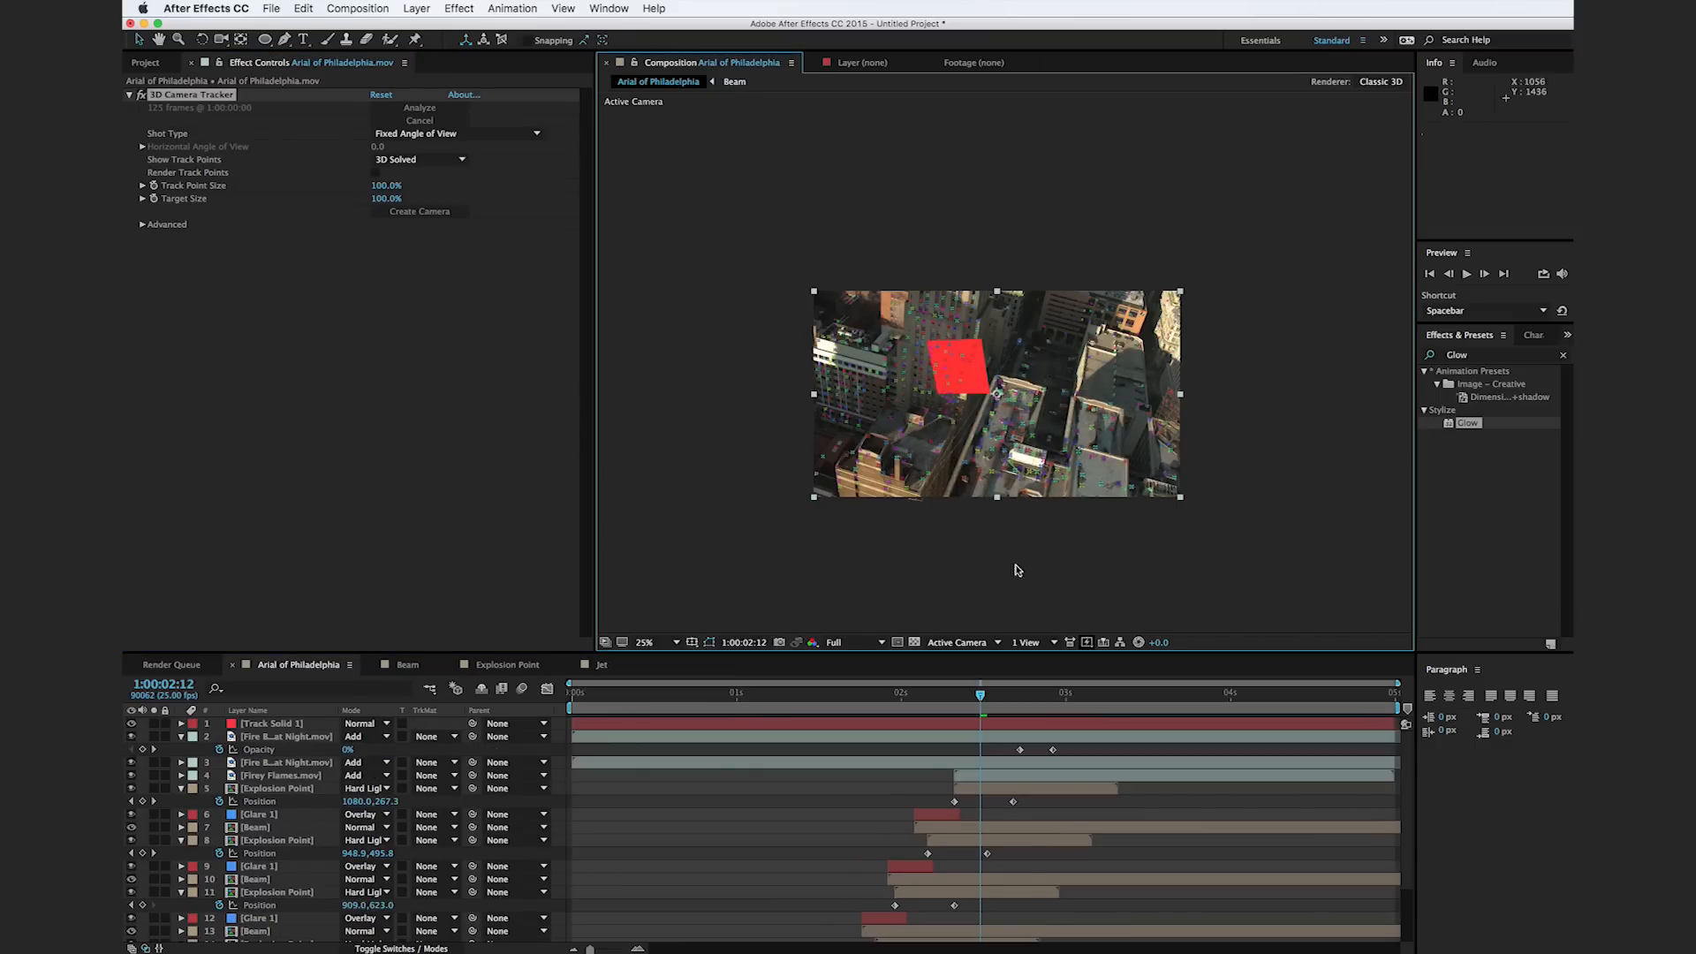
# Step: Replace the tracked solid with the Jet composition and inspect the jet's placement against the building
pyautogui.click(291, 722)
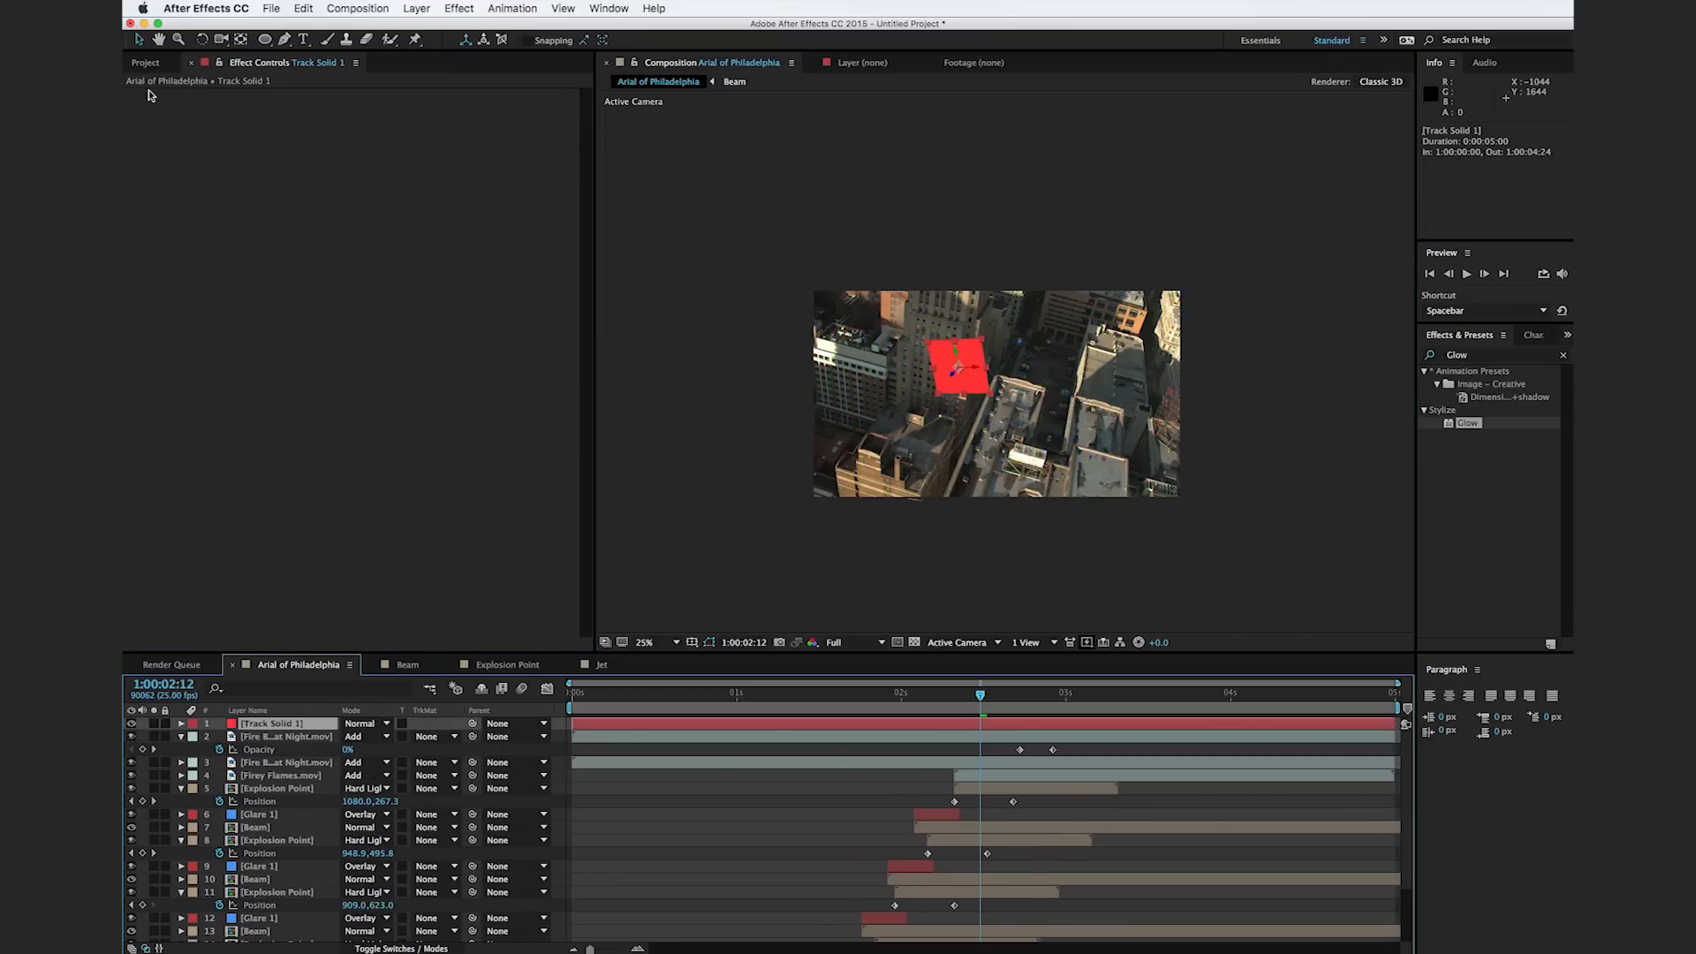
pyautogui.click(145, 61)
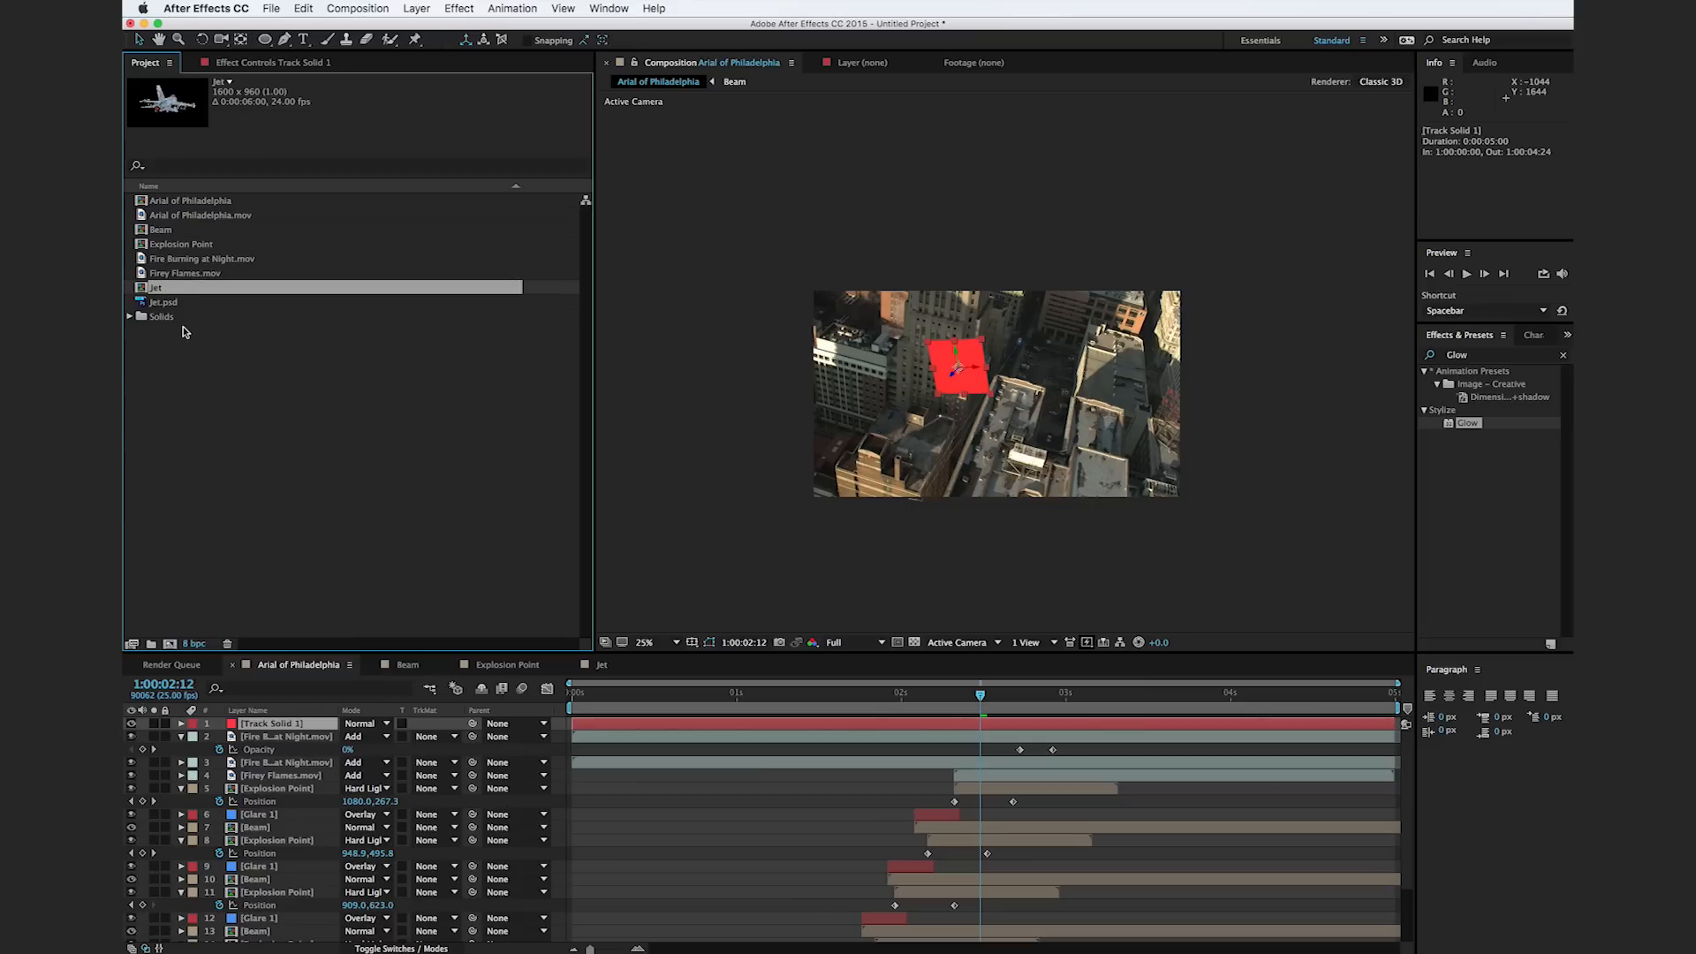
pyautogui.moveTo(177, 292); pyautogui.dragTo(320, 728)
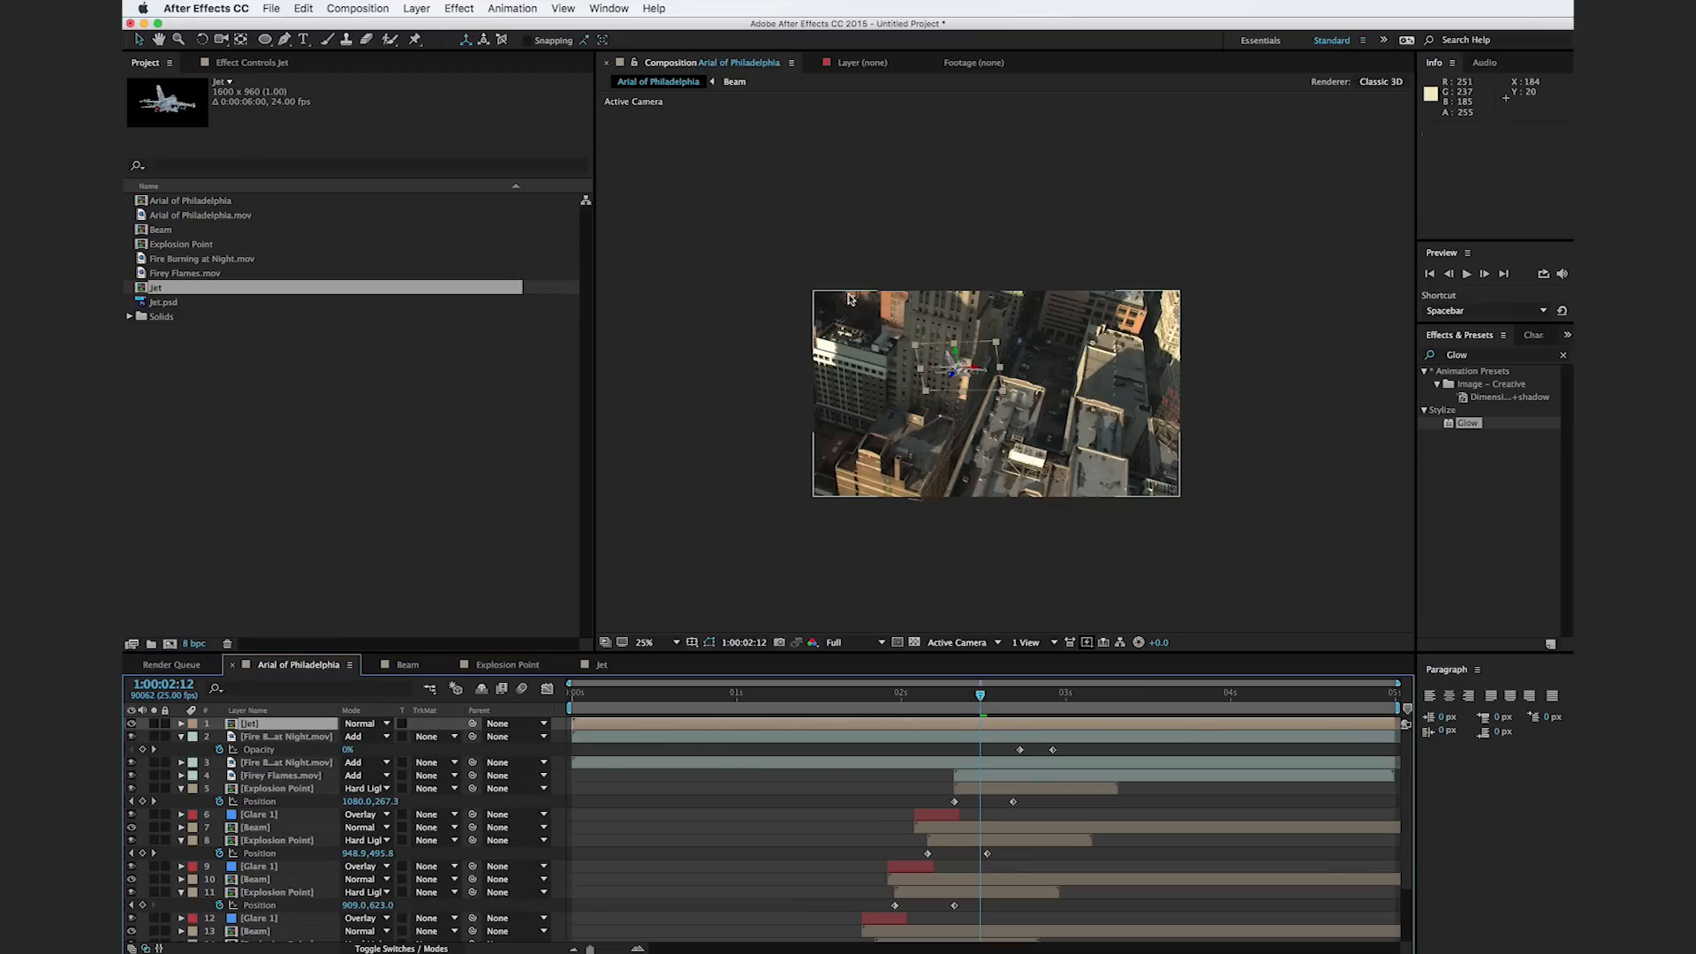
pyautogui.press('.')
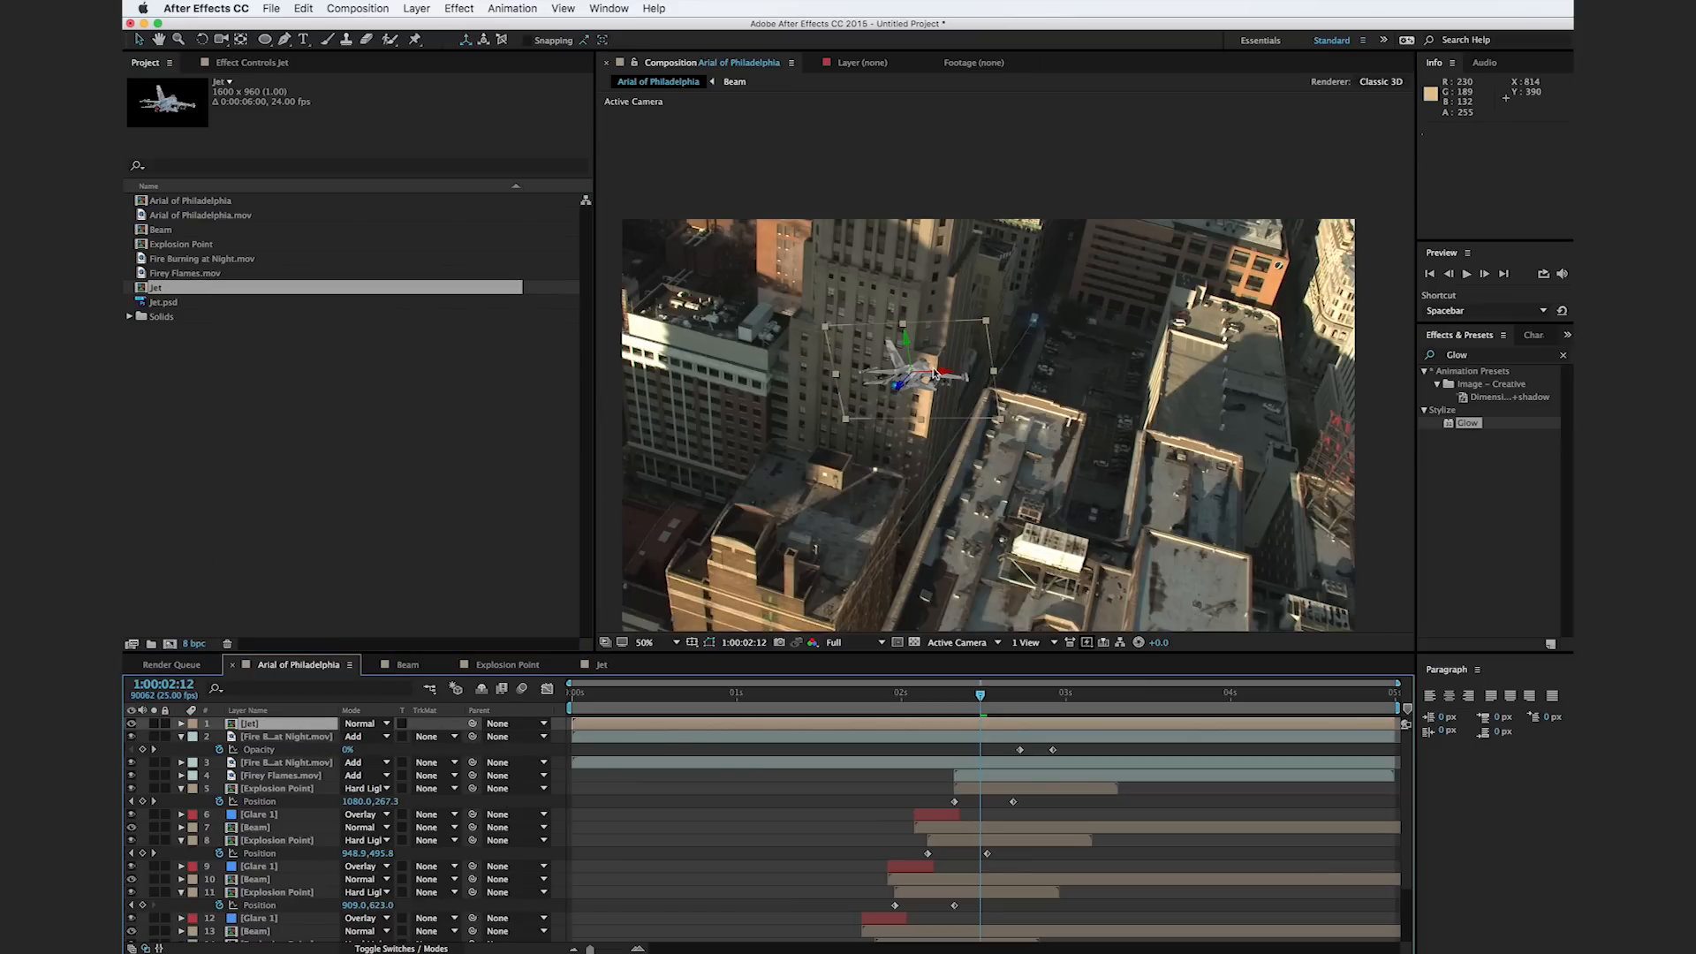
pyautogui.scroll(-1, 1006, 363)
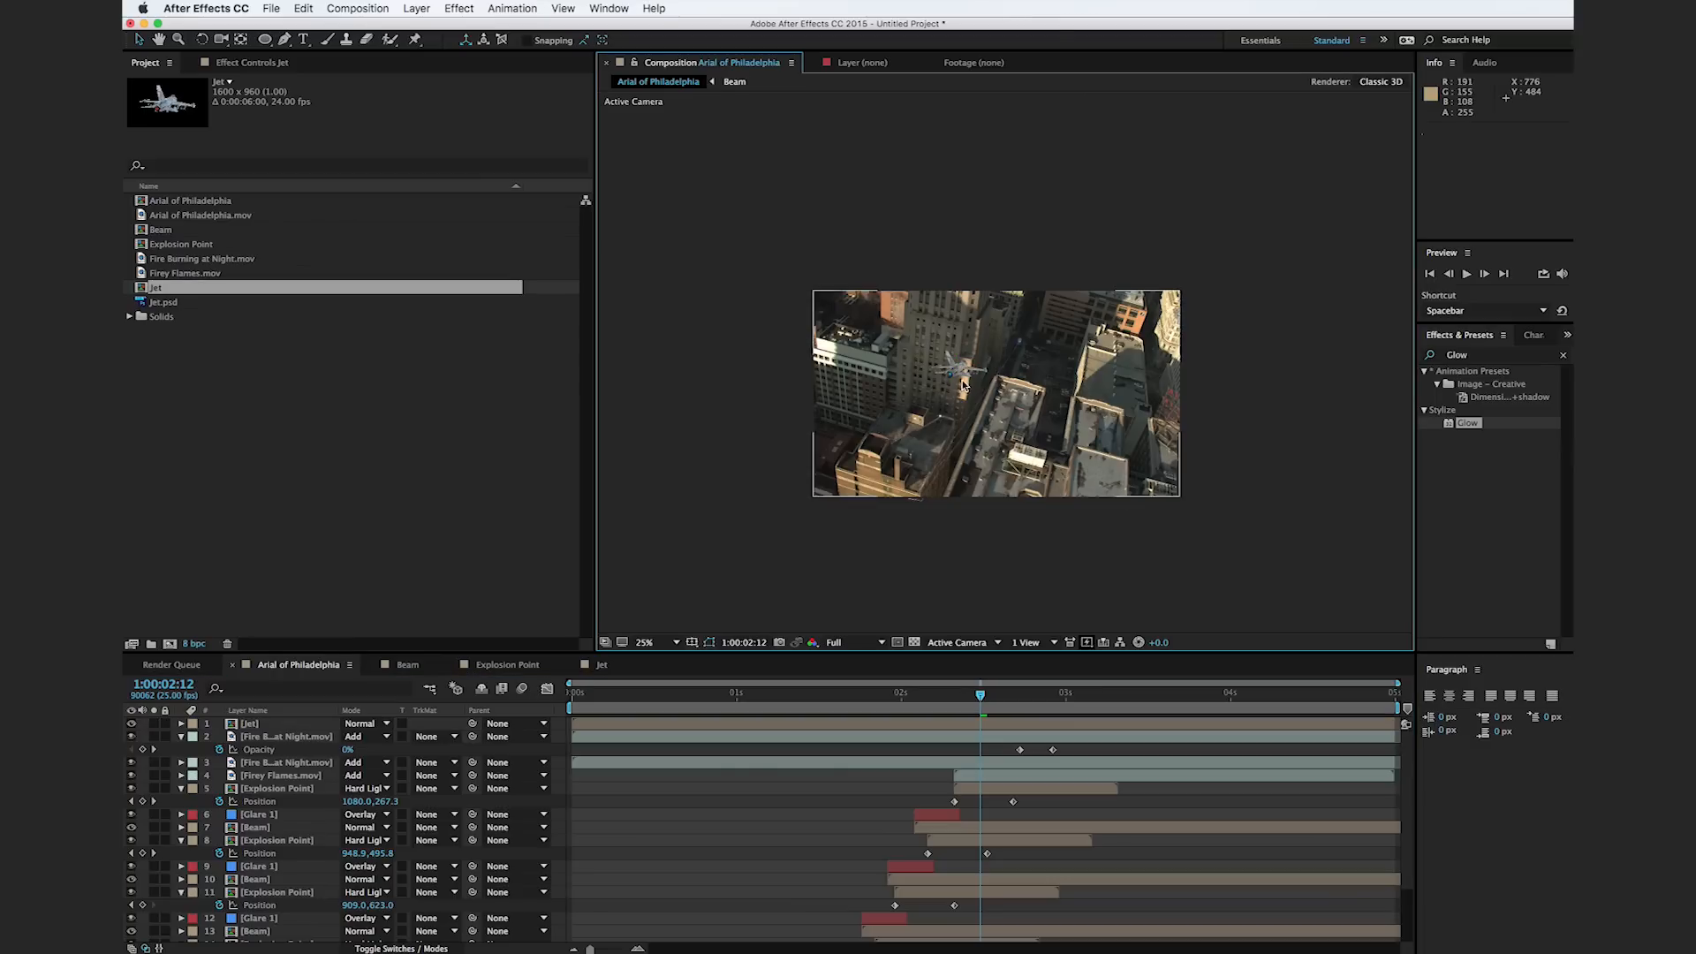
pyautogui.click(962, 374)
# Step: At 1:00:02:20, add a Position keyframe for the jet and move it beyond the frame's lower-left corner, about -693, 1963, 2457
pyautogui.moveTo(933, 698); pyautogui.dragTo(1034, 717)
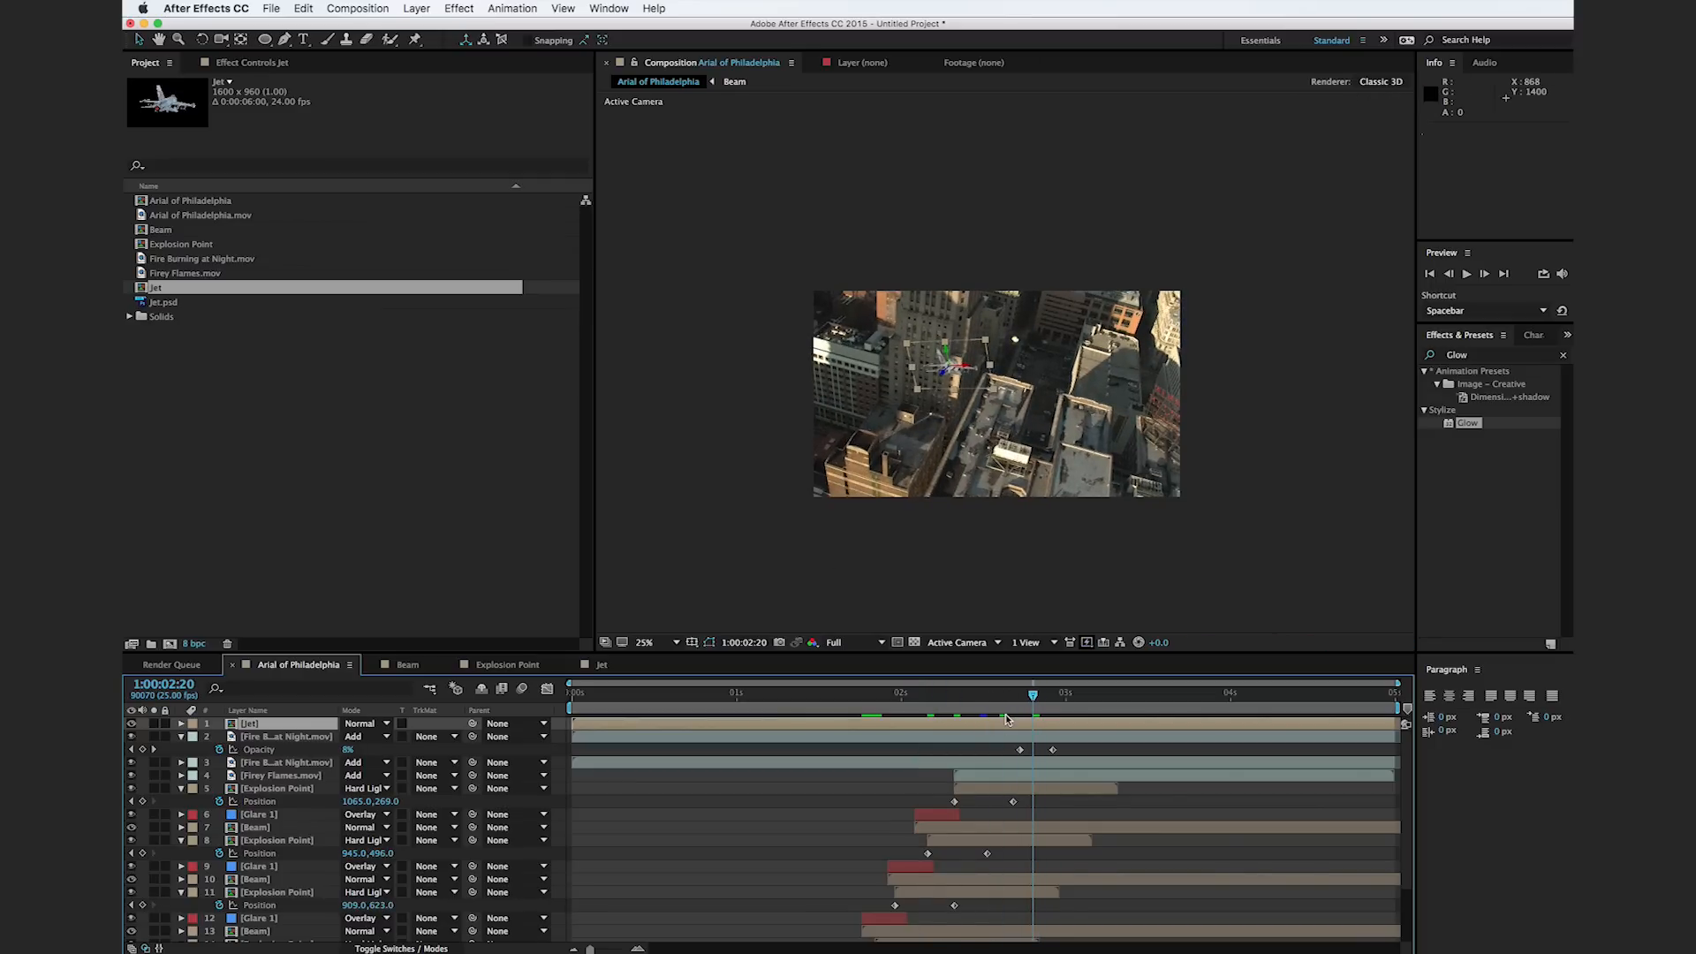
pyautogui.moveTo(1023, 704)
pyautogui.mouseDown()
pyautogui.moveTo(990, 704)
pyautogui.moveTo(1086, 704)
pyautogui.moveTo(901, 707)
pyautogui.moveTo(940, 723)
pyautogui.moveTo(1031, 703)
pyautogui.mouseUp()
pyautogui.hotkey('alt', 'shift', 'p')
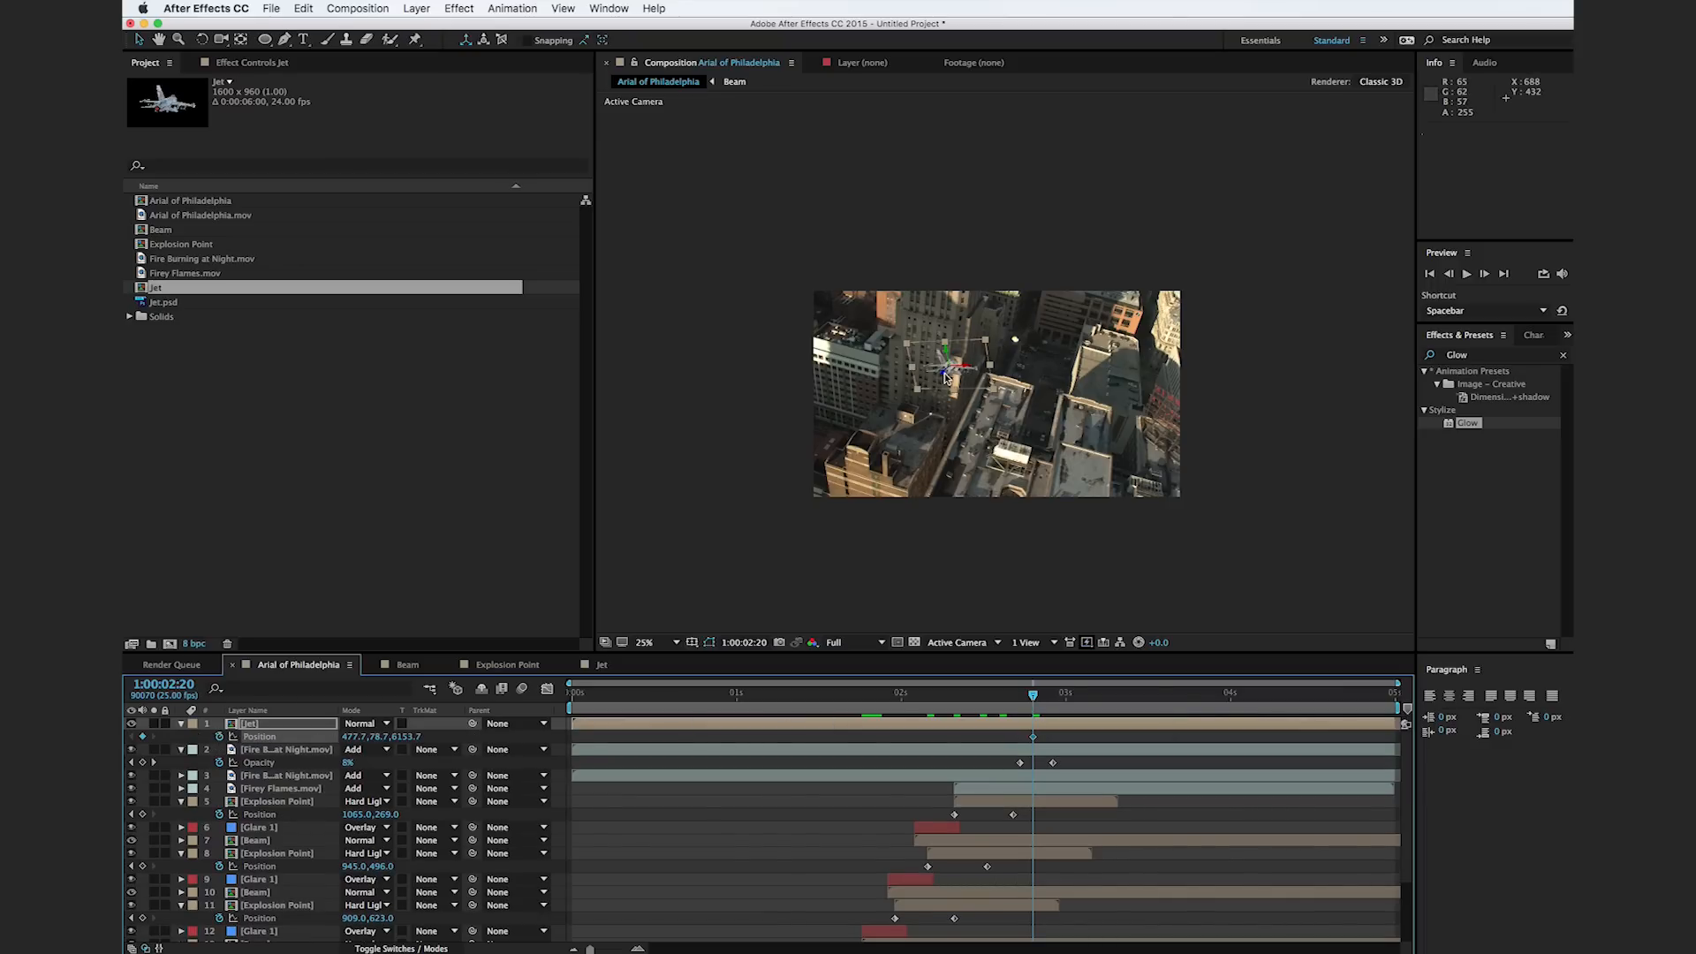
pyautogui.moveTo(943, 378); pyautogui.dragTo(794, 525)
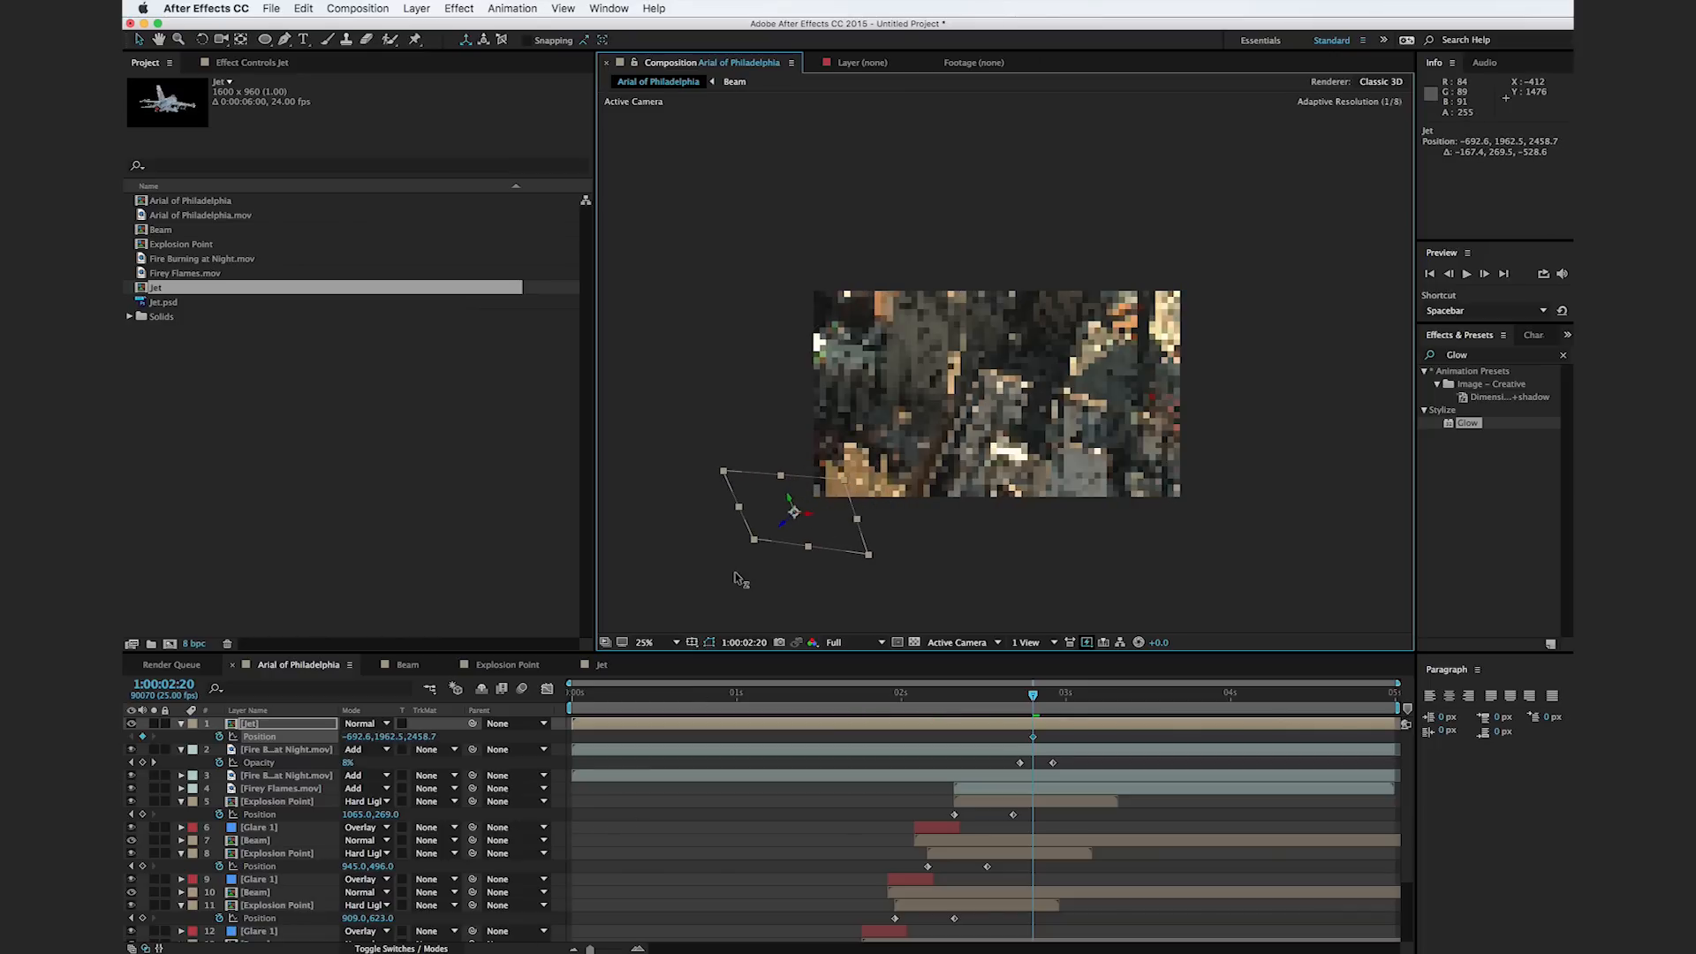
# Step: At 1:00:03:24, move the jet past the frame's upper edge to about 3149, -4222, 14590 and scrub through its flight
pyautogui.moveTo(1034, 698); pyautogui.dragTo(1226, 707)
pyautogui.moveTo(713, 472); pyautogui.dragTo(894, 353)
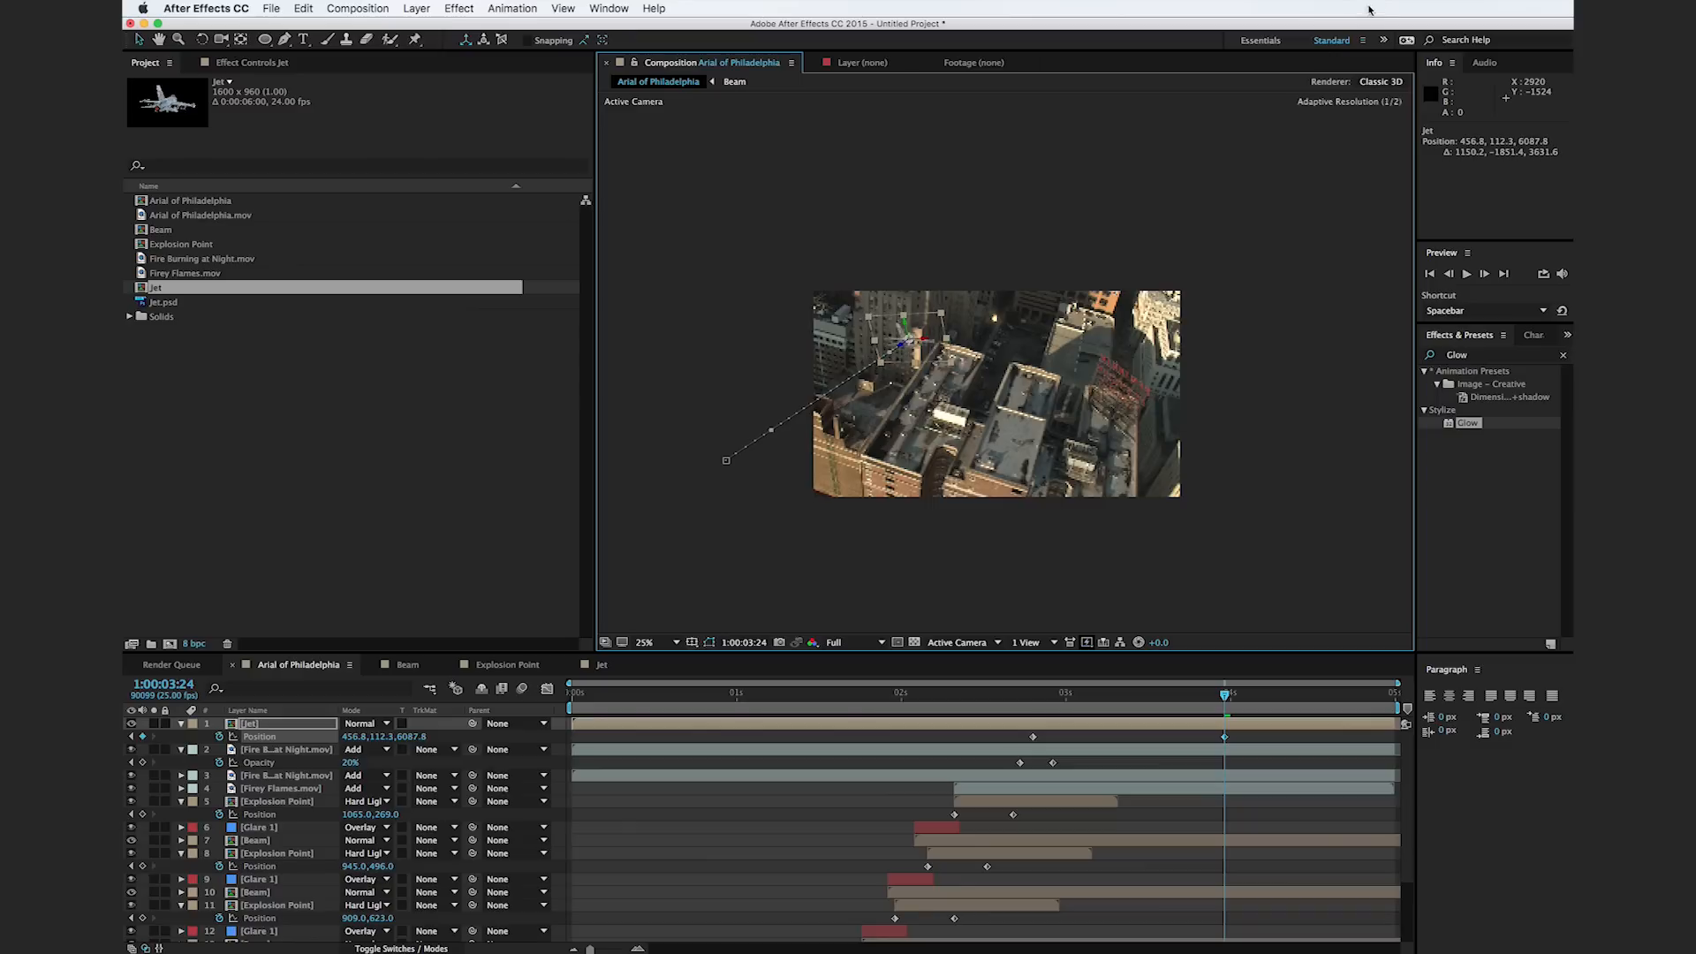
pyautogui.moveTo(901, 347); pyautogui.dragTo(989, 284)
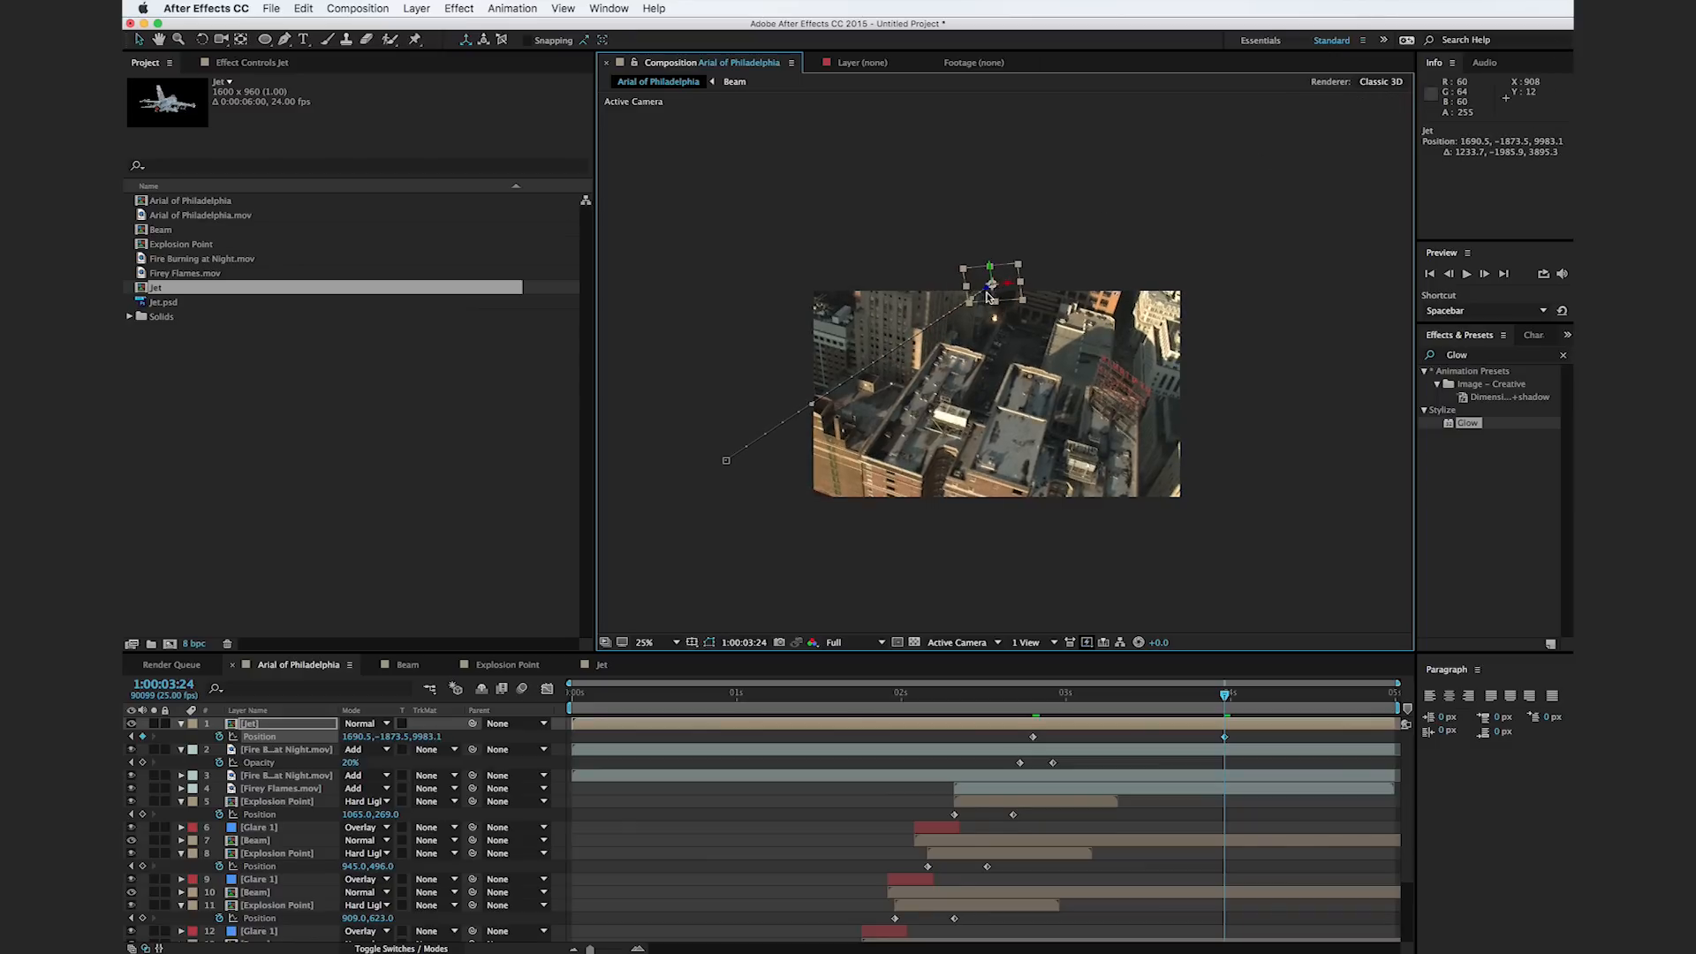
pyautogui.moveTo(988, 292); pyautogui.dragTo(1098, 209)
pyautogui.moveTo(1173, 698); pyautogui.dragTo(1224, 687)
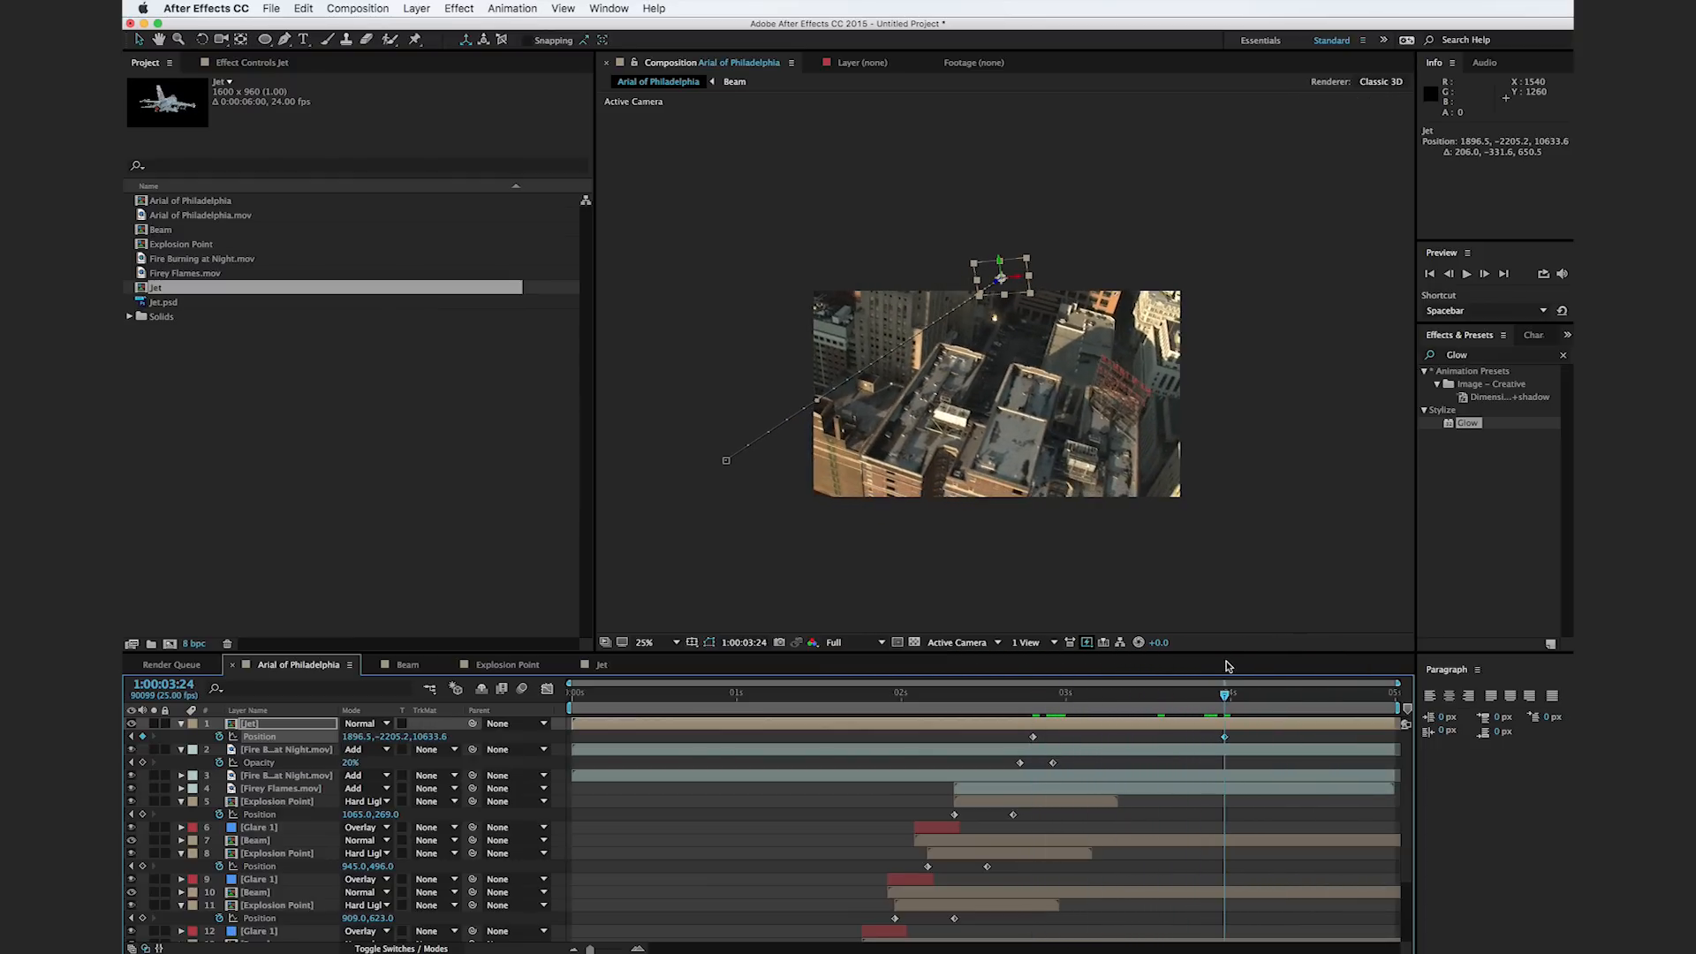
pyautogui.moveTo(1000, 279); pyautogui.dragTo(1043, 249)
pyautogui.moveTo(1178, 697); pyautogui.dragTo(1116, 714)
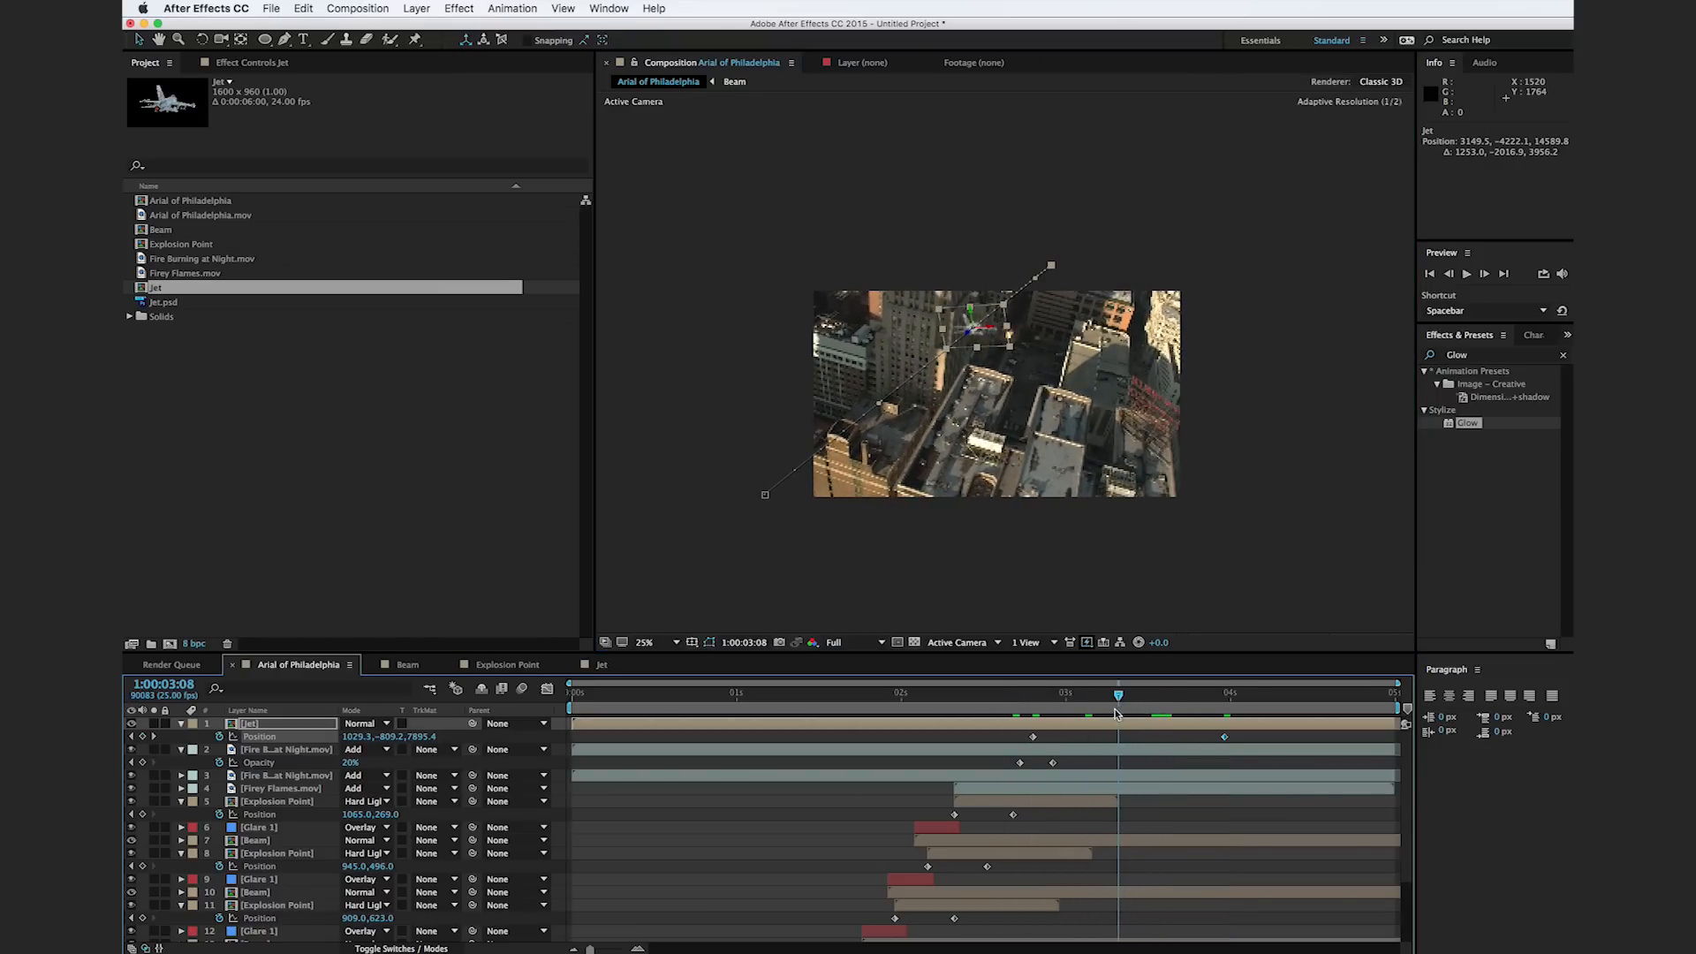
# Step: Scale the Jet layer to 59%
pyautogui.click(282, 724)
pyautogui.press('s')
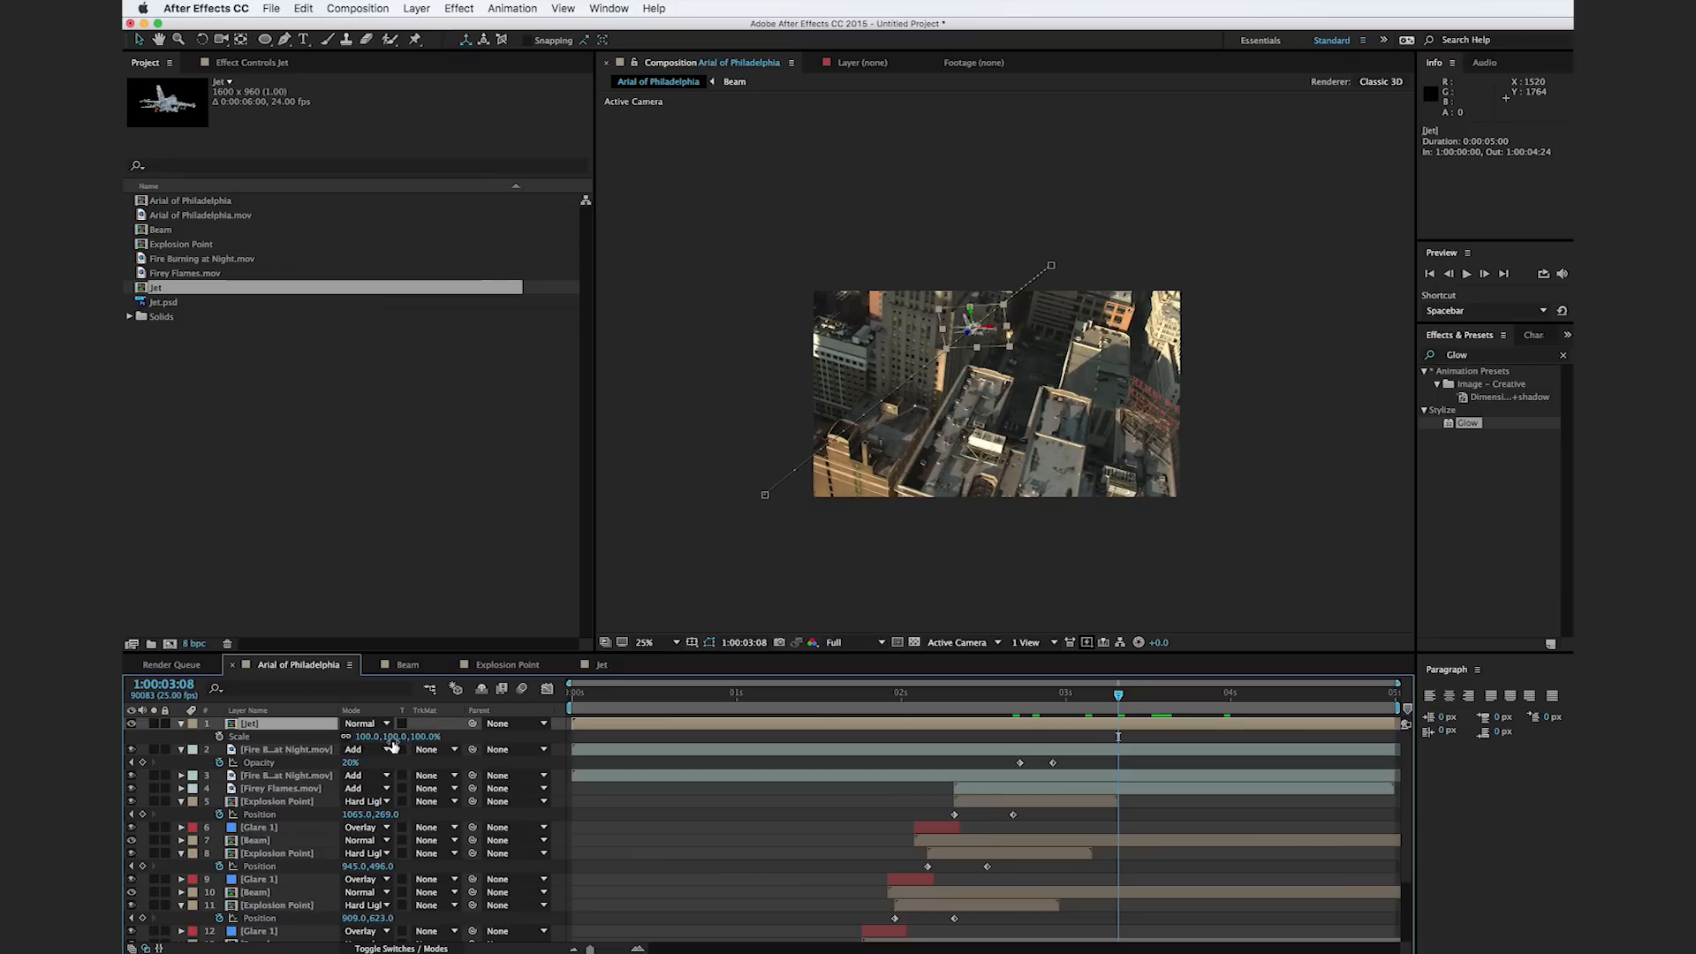
pyautogui.moveTo(395, 743); pyautogui.dragTo(371, 743)
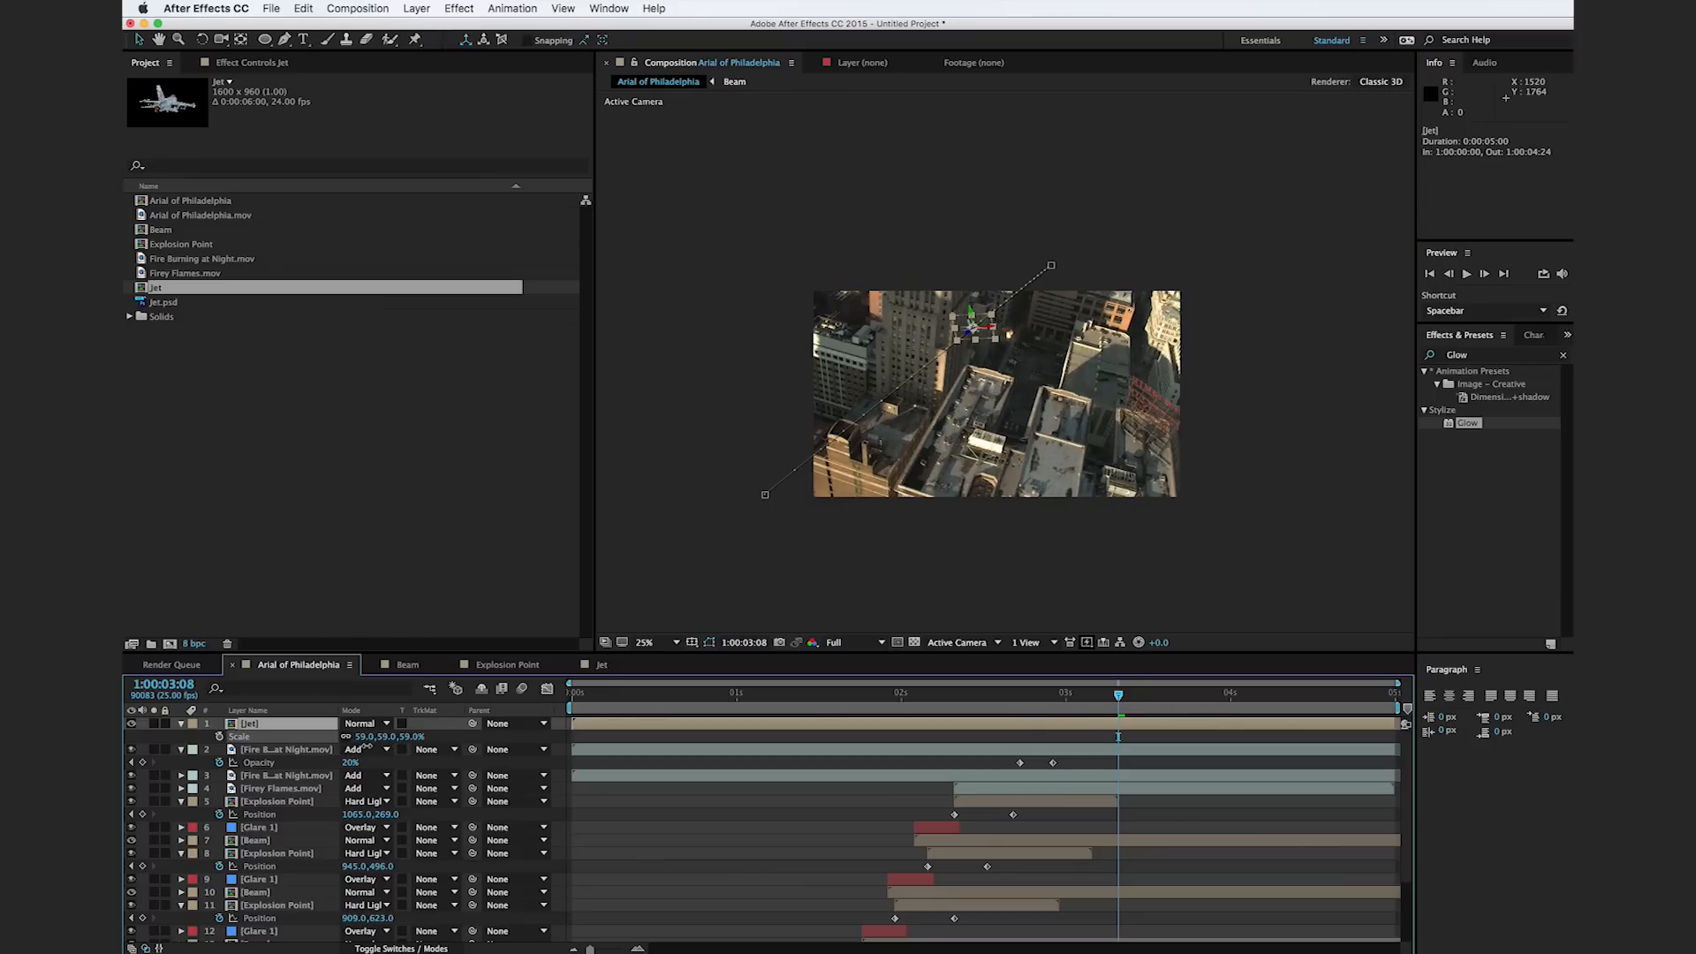
pyautogui.click(869, 509)
# Step: Enable motion blur for the Jet layer and the composition, and scrub through the flyby to check it
pyautogui.click(364, 947)
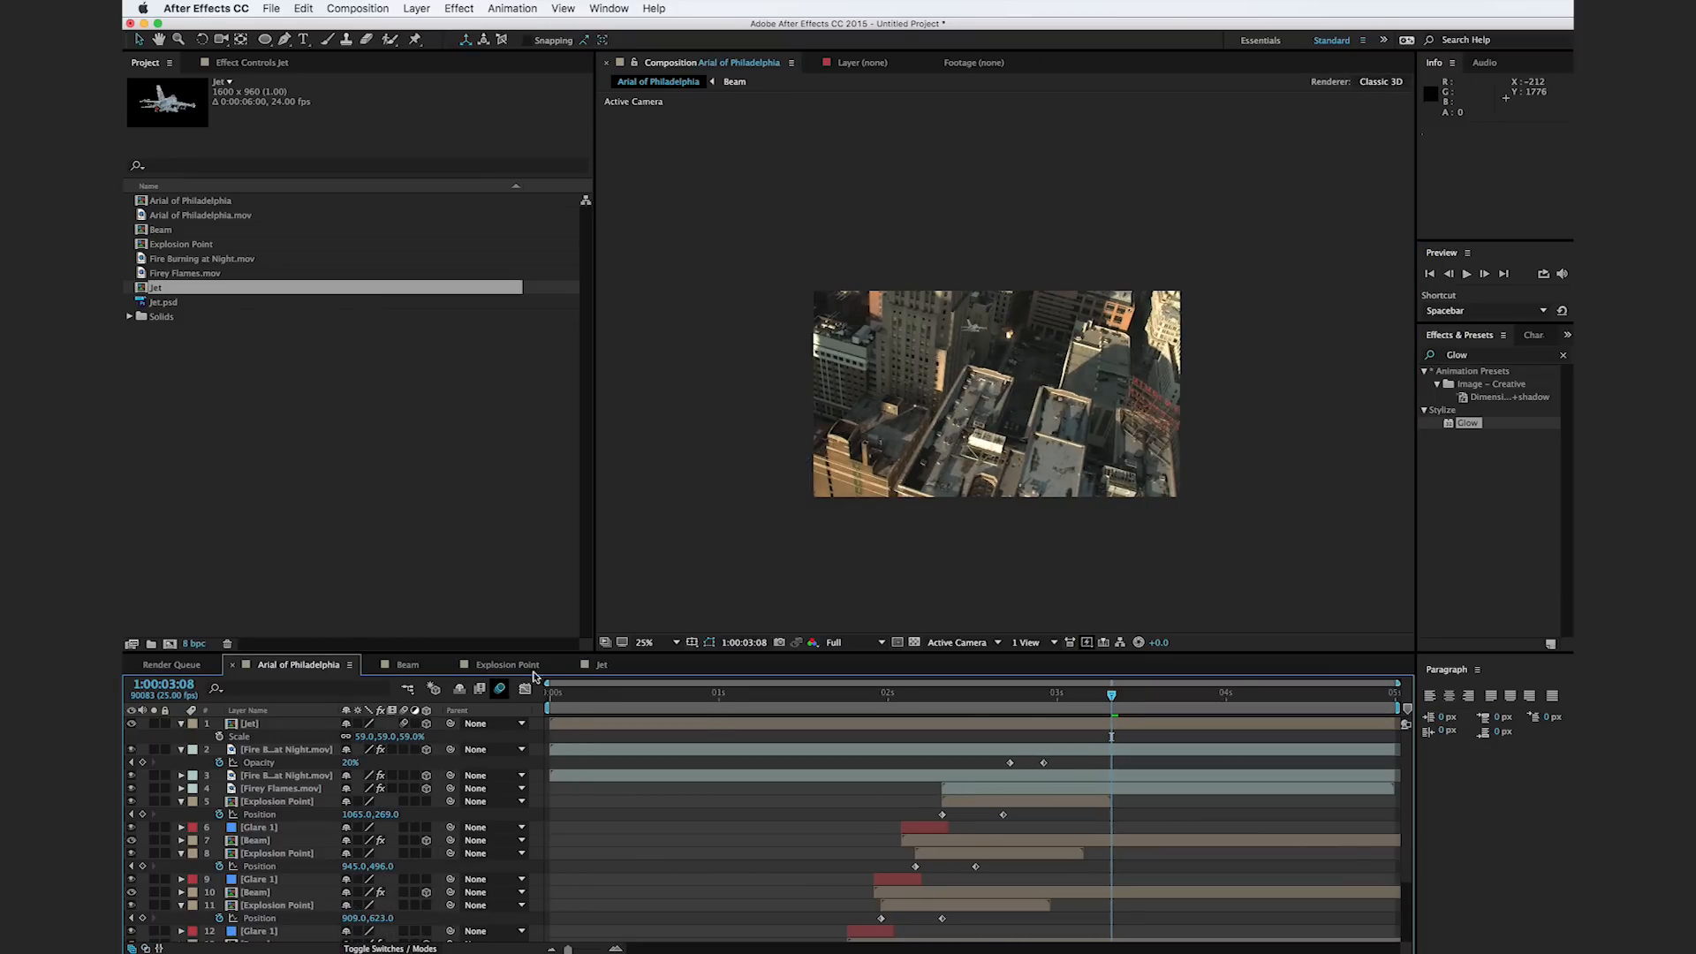
pyautogui.moveTo(881, 292); pyautogui.dragTo(901, 357)
pyautogui.moveTo(963, 691); pyautogui.dragTo(1069, 727)
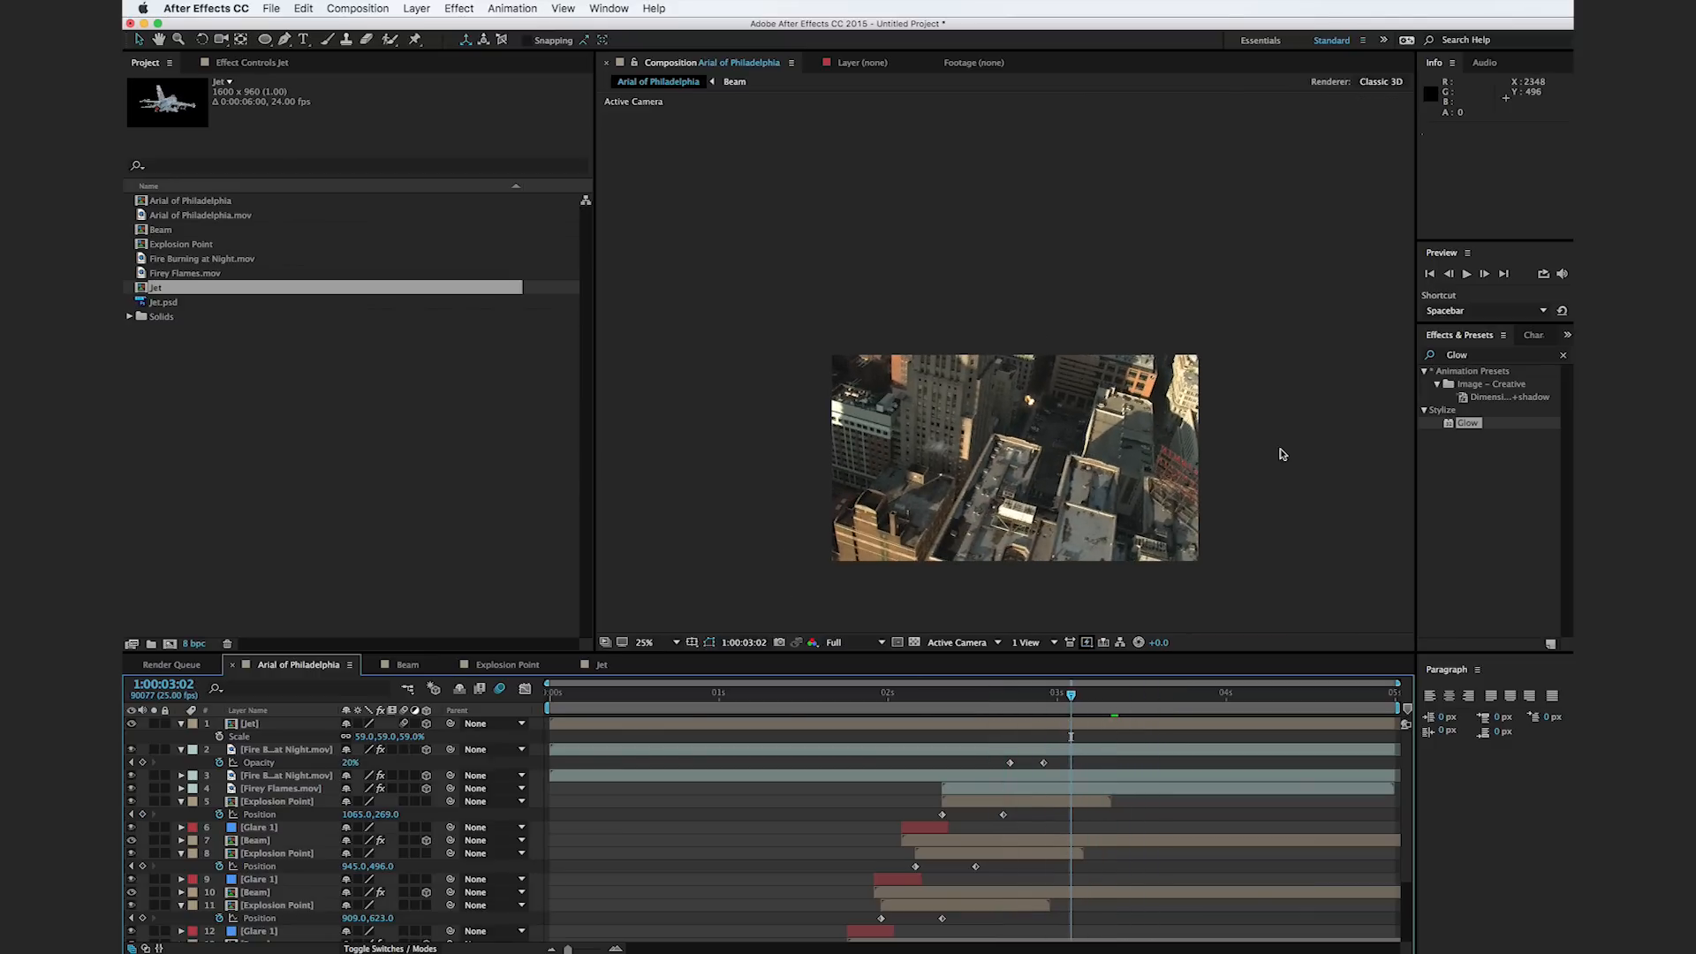
pyautogui.scroll(2, 988, 411)
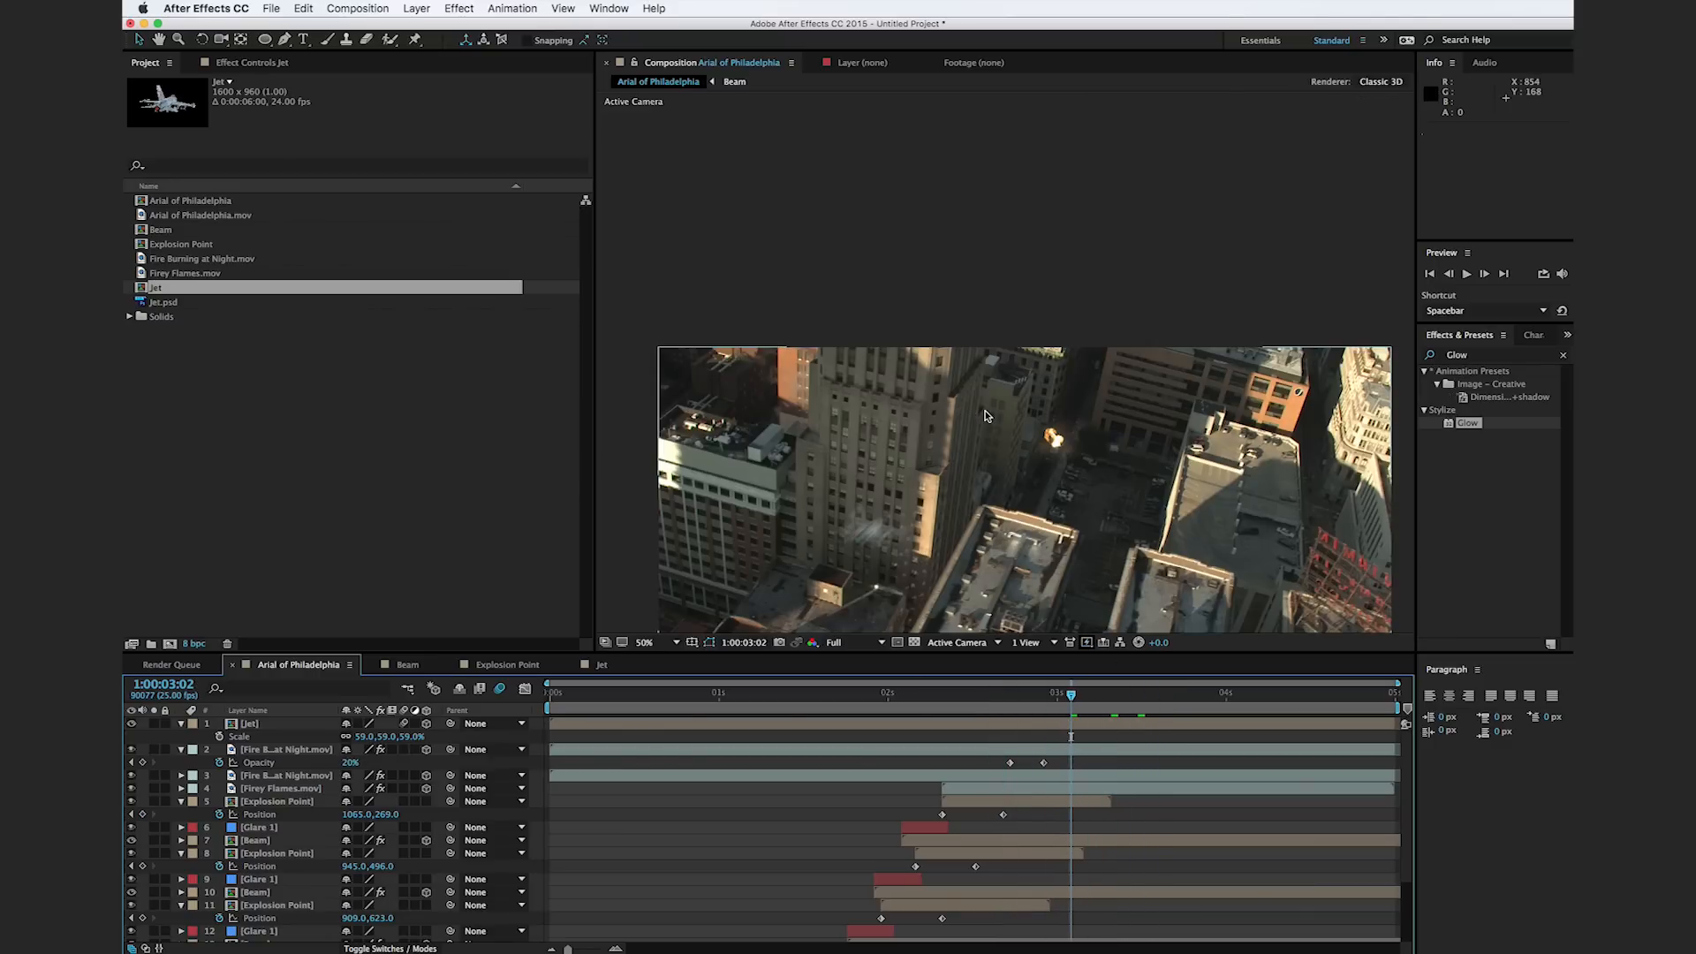
pyautogui.click(997, 748)
pyautogui.moveTo(1020, 695); pyautogui.dragTo(1105, 703)
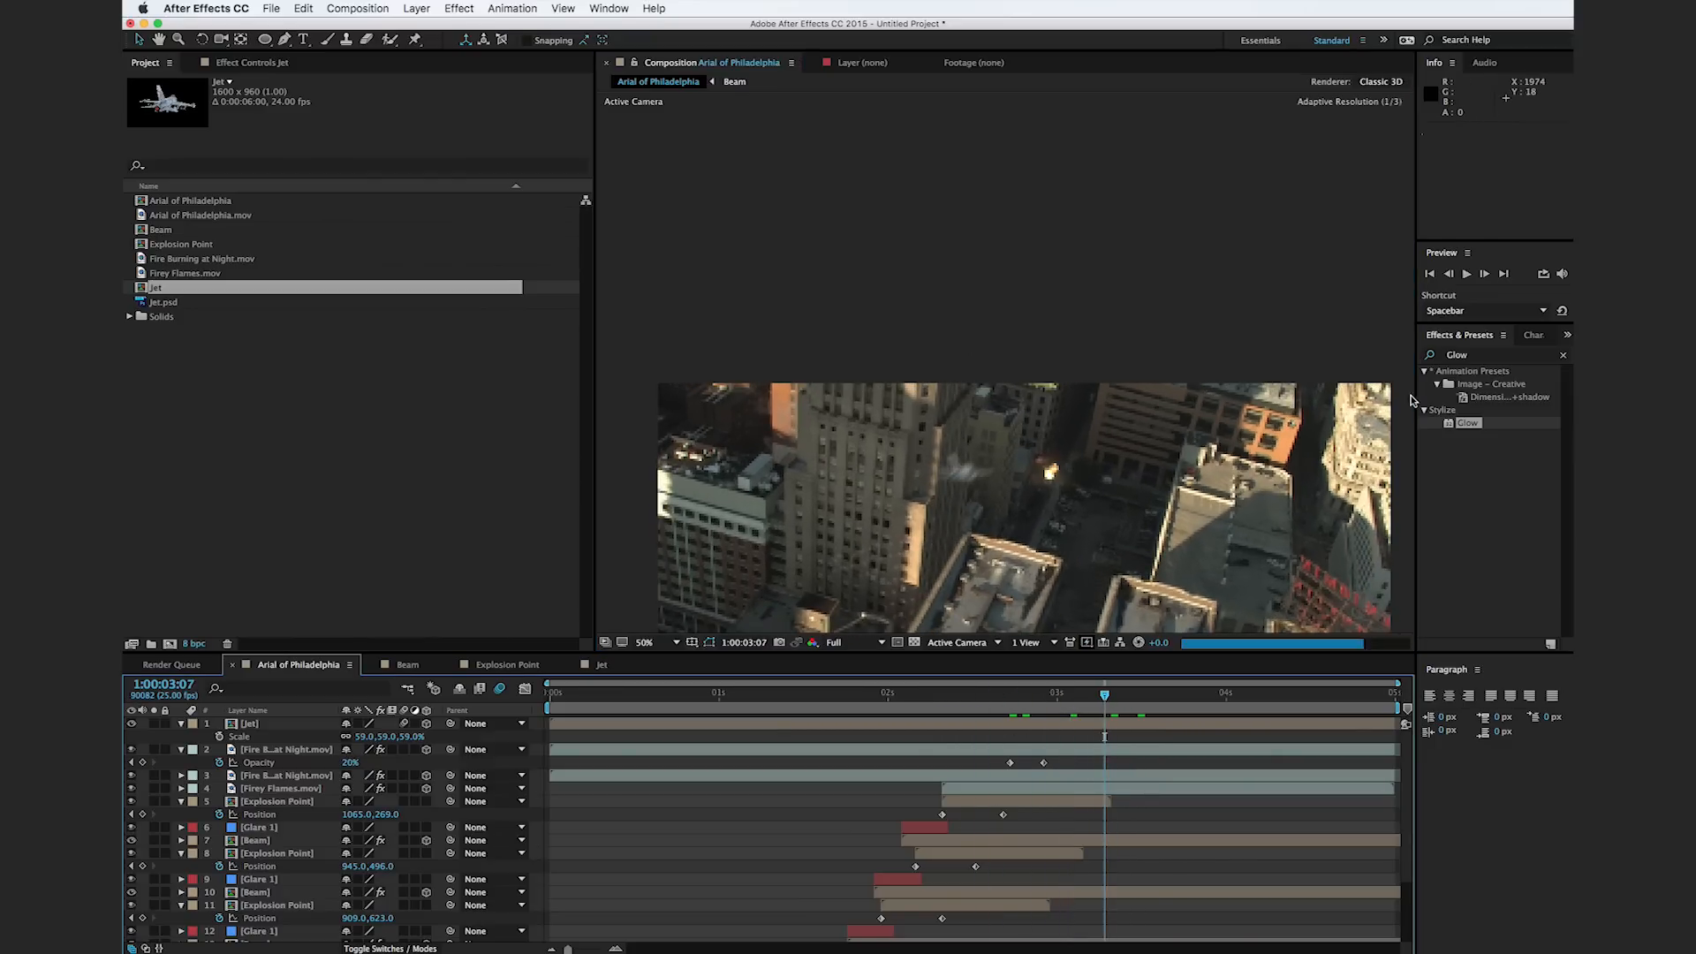
# Step: Apply the Curves effect to the Jet layer and pull the middle of the RGB curve slightly down to darken the aircraft
pyautogui.click(1506, 354)
pyautogui.write('curves')
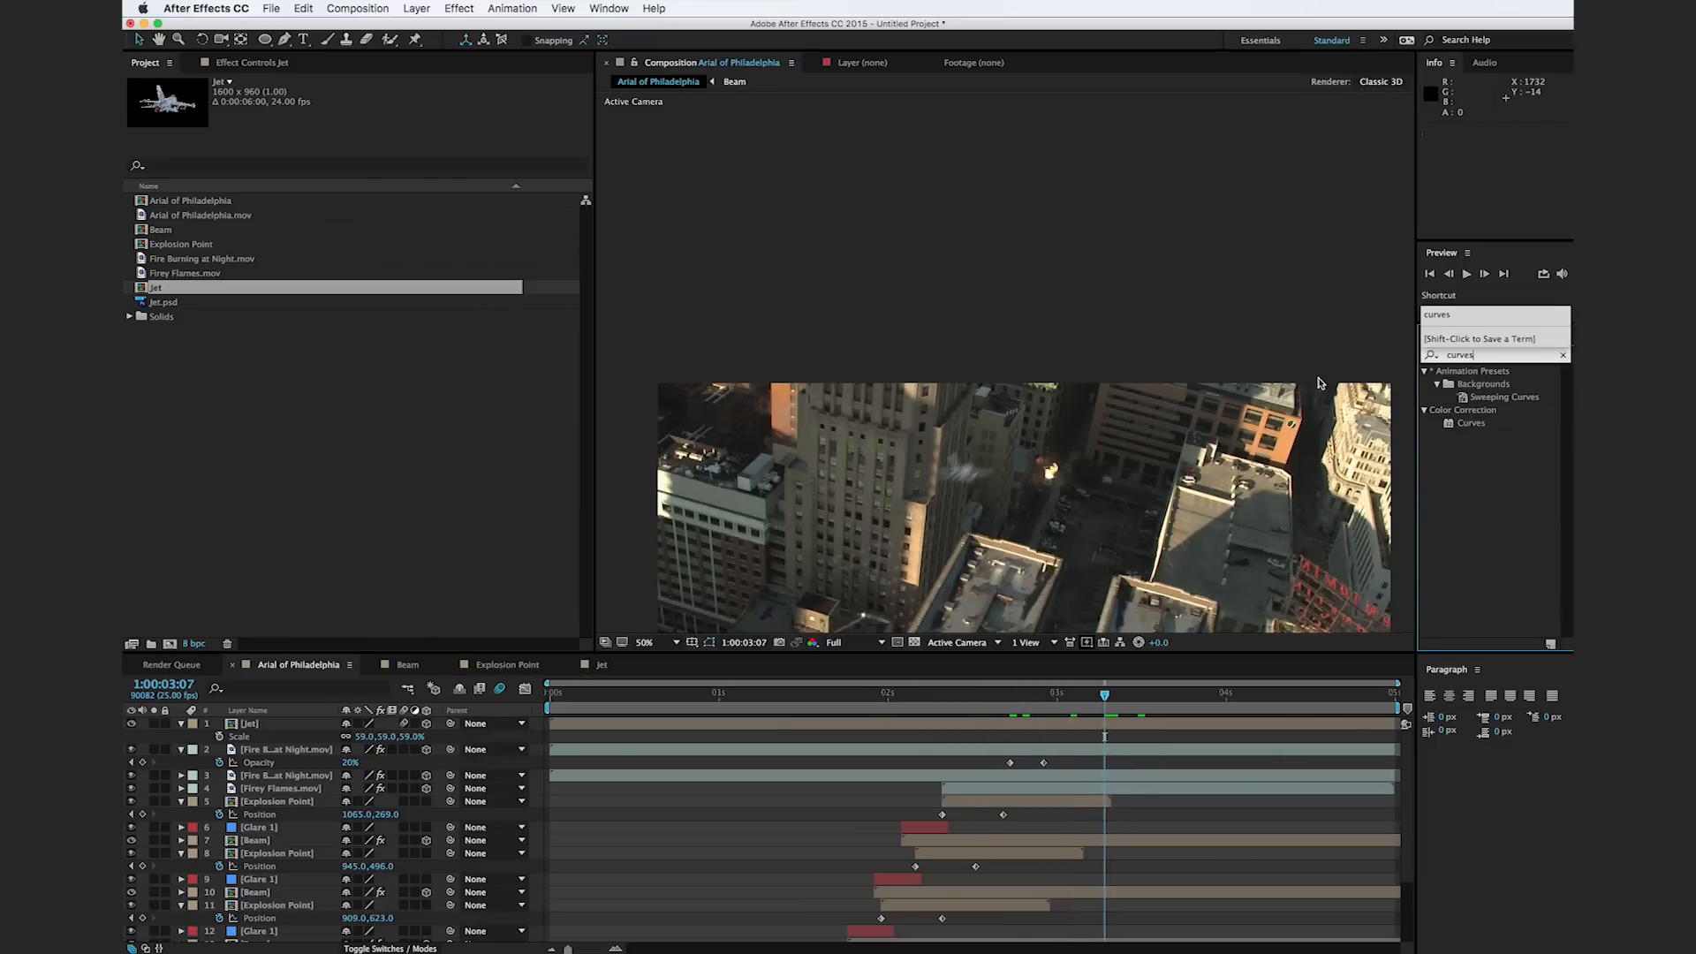
pyautogui.moveTo(1487, 418); pyautogui.dragTo(949, 729)
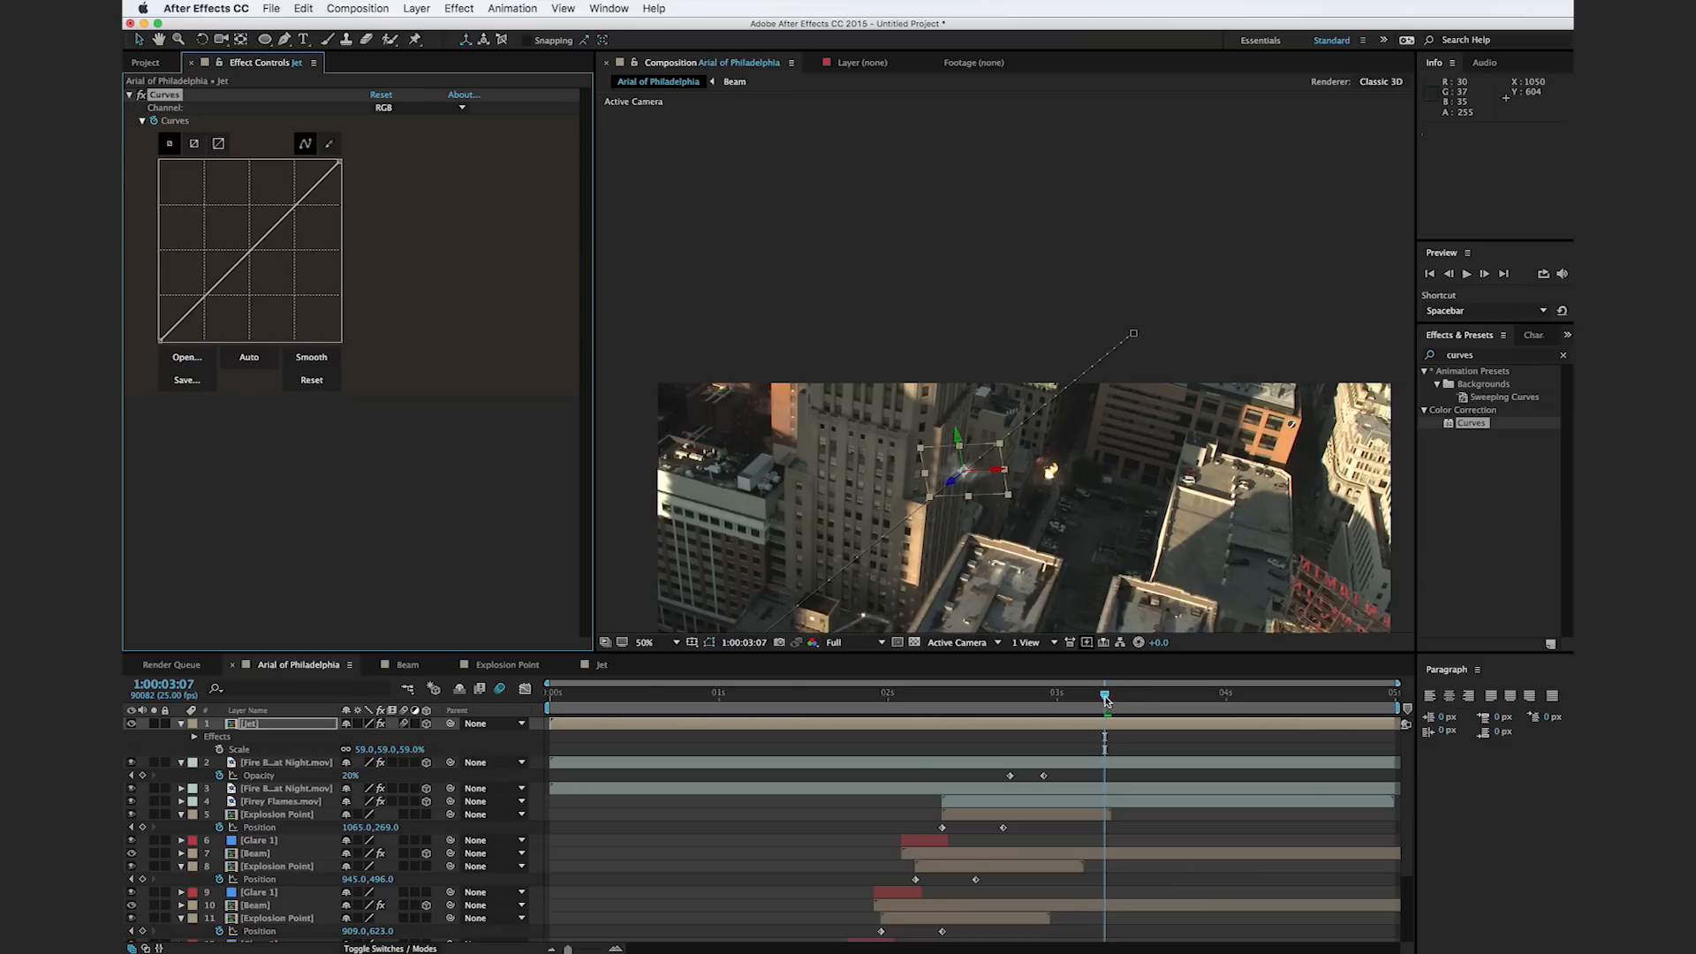
pyautogui.moveTo(1105, 700); pyautogui.dragTo(1111, 700)
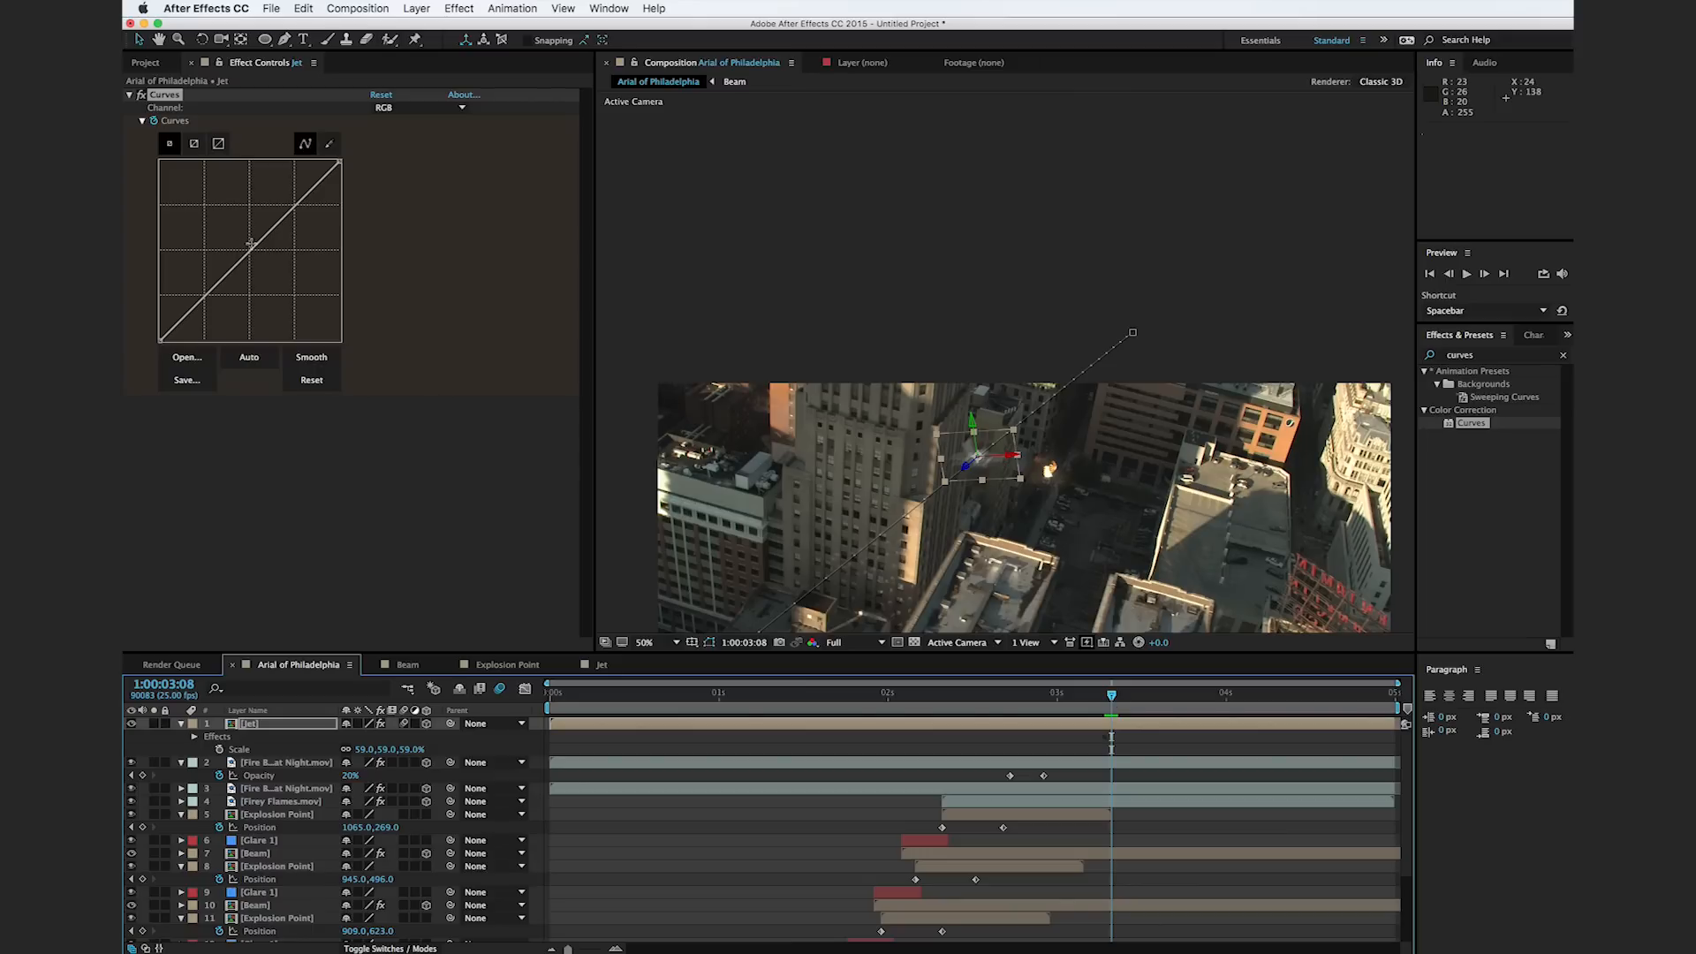
pyautogui.moveTo(255, 243); pyautogui.dragTo(265, 253)
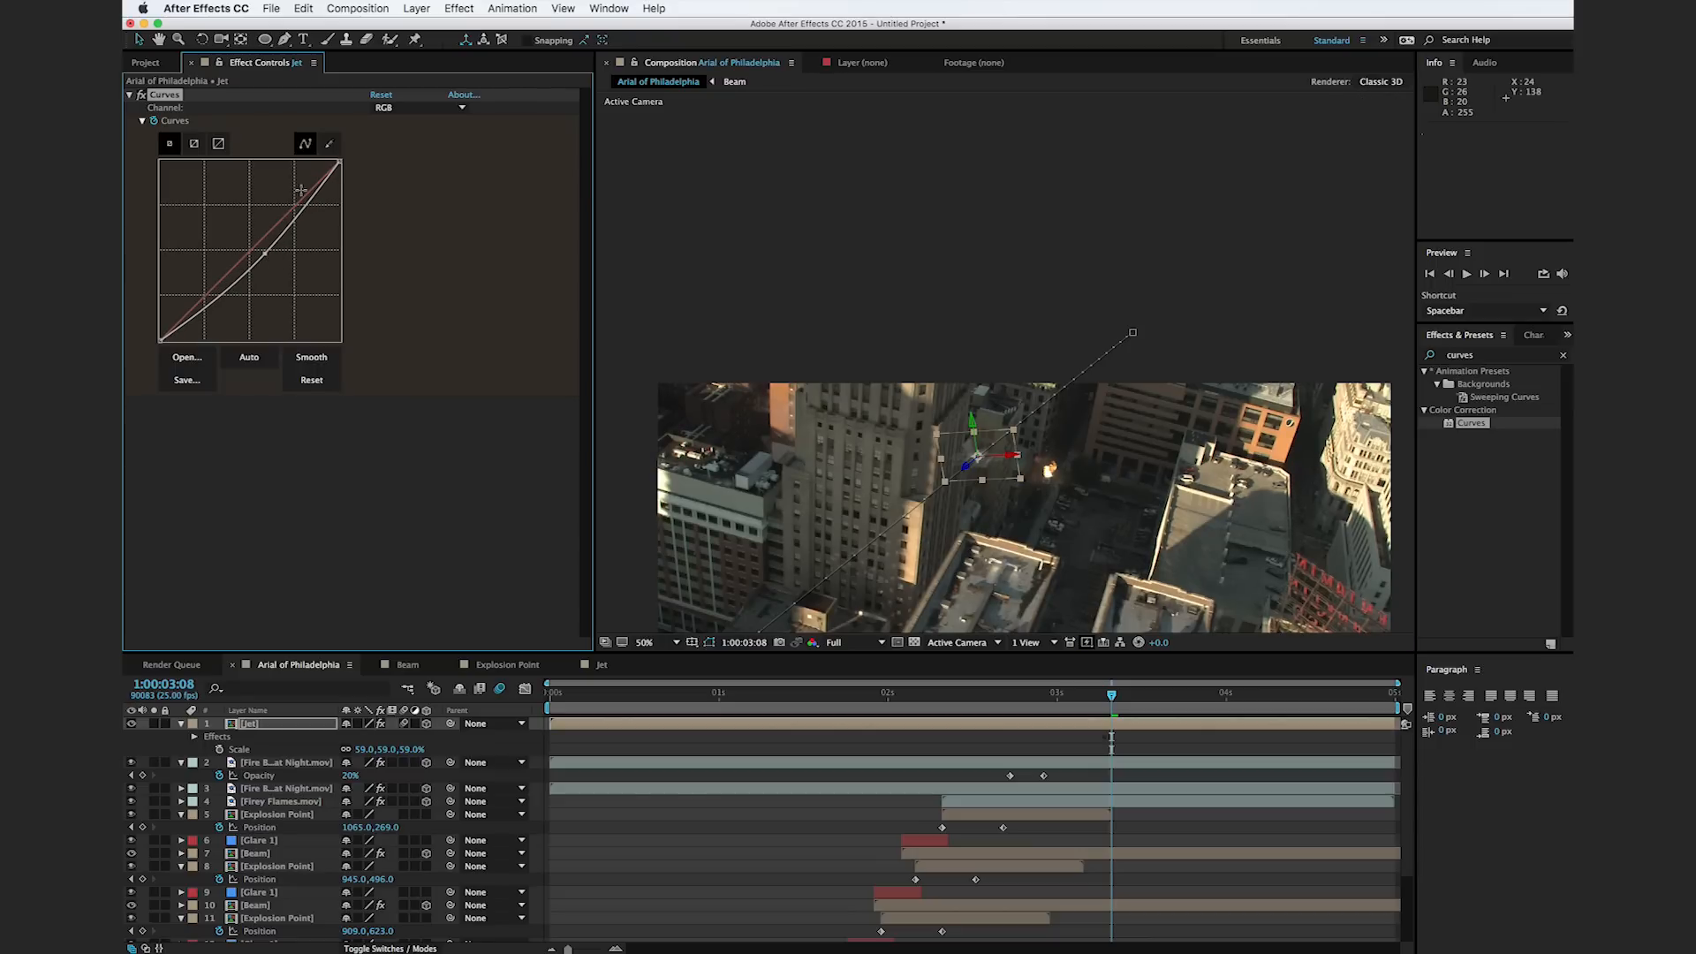
# Step: Scrub around 1:00:03:08 to examine how the darkened jet blends with the city footage
pyautogui.moveTo(1092, 701)
pyautogui.mouseDown()
pyautogui.moveTo(1114, 715)
pyautogui.moveTo(1050, 724)
pyautogui.moveTo(1111, 723)
pyautogui.mouseUp()
pyautogui.scroll(-2, 1238, 246)
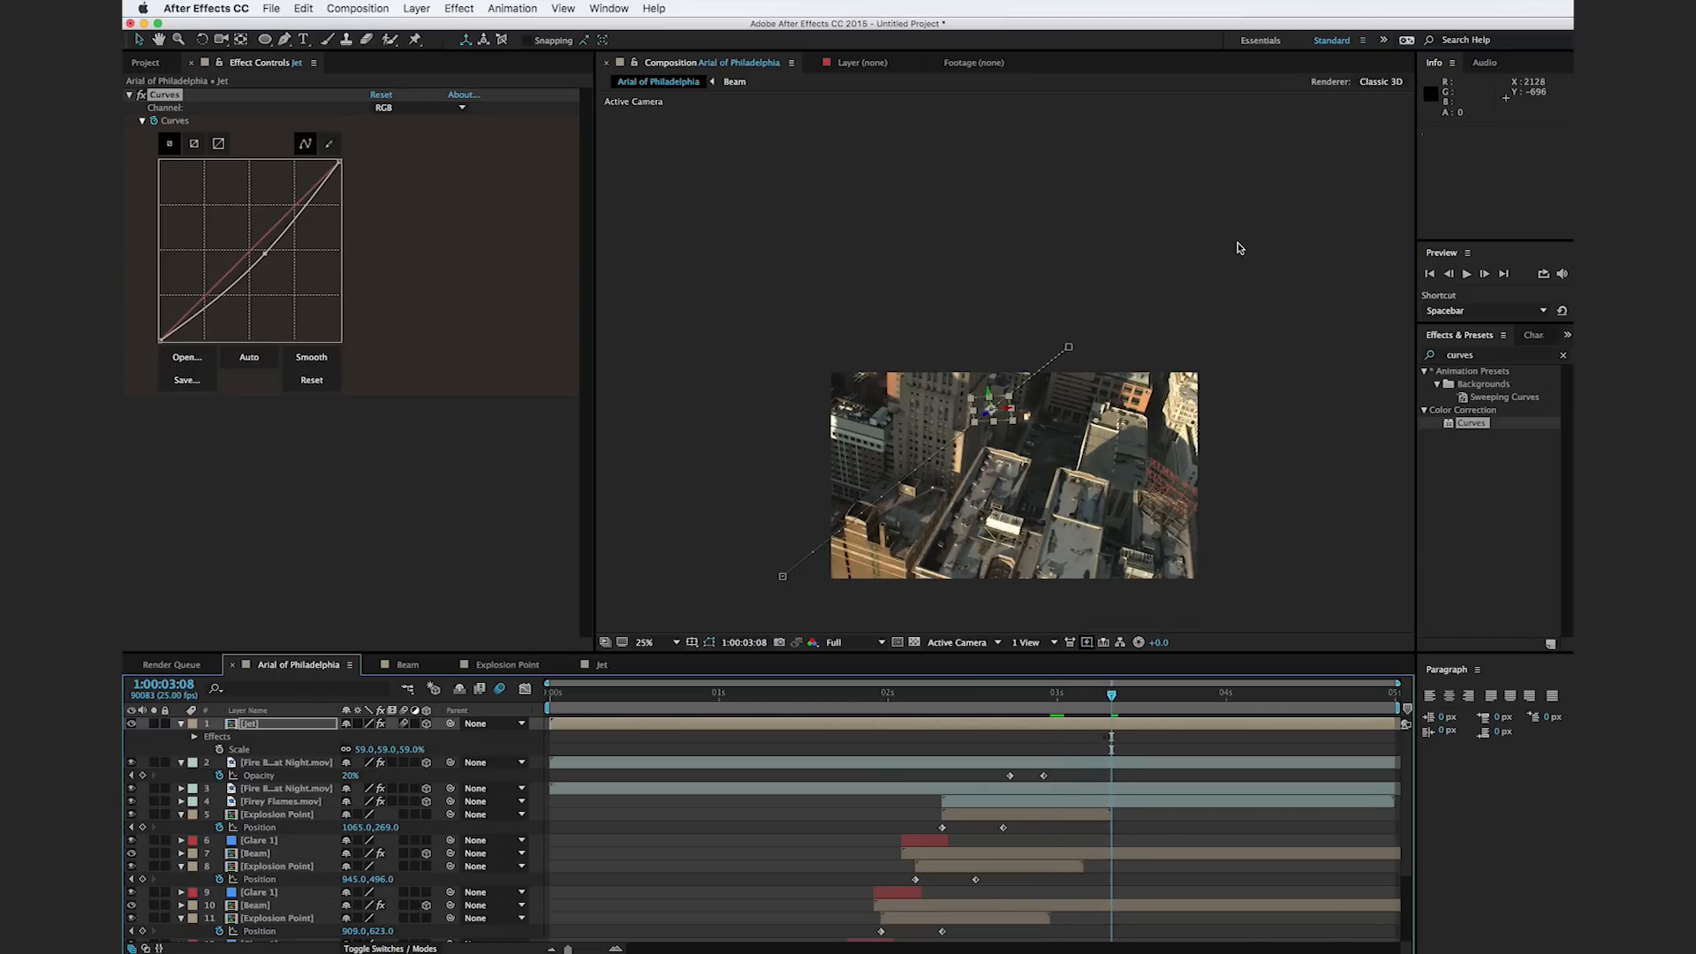
pyautogui.click(1261, 284)
pyautogui.moveTo(1258, 283); pyautogui.dragTo(1278, 319)
pyautogui.click(1112, 703)
pyautogui.moveTo(1111, 705)
pyautogui.mouseDown()
pyautogui.moveTo(1077, 711)
pyautogui.moveTo(1117, 719)
pyautogui.mouseUp()
pyautogui.moveTo(1045, 536); pyautogui.dragTo(1020, 474)
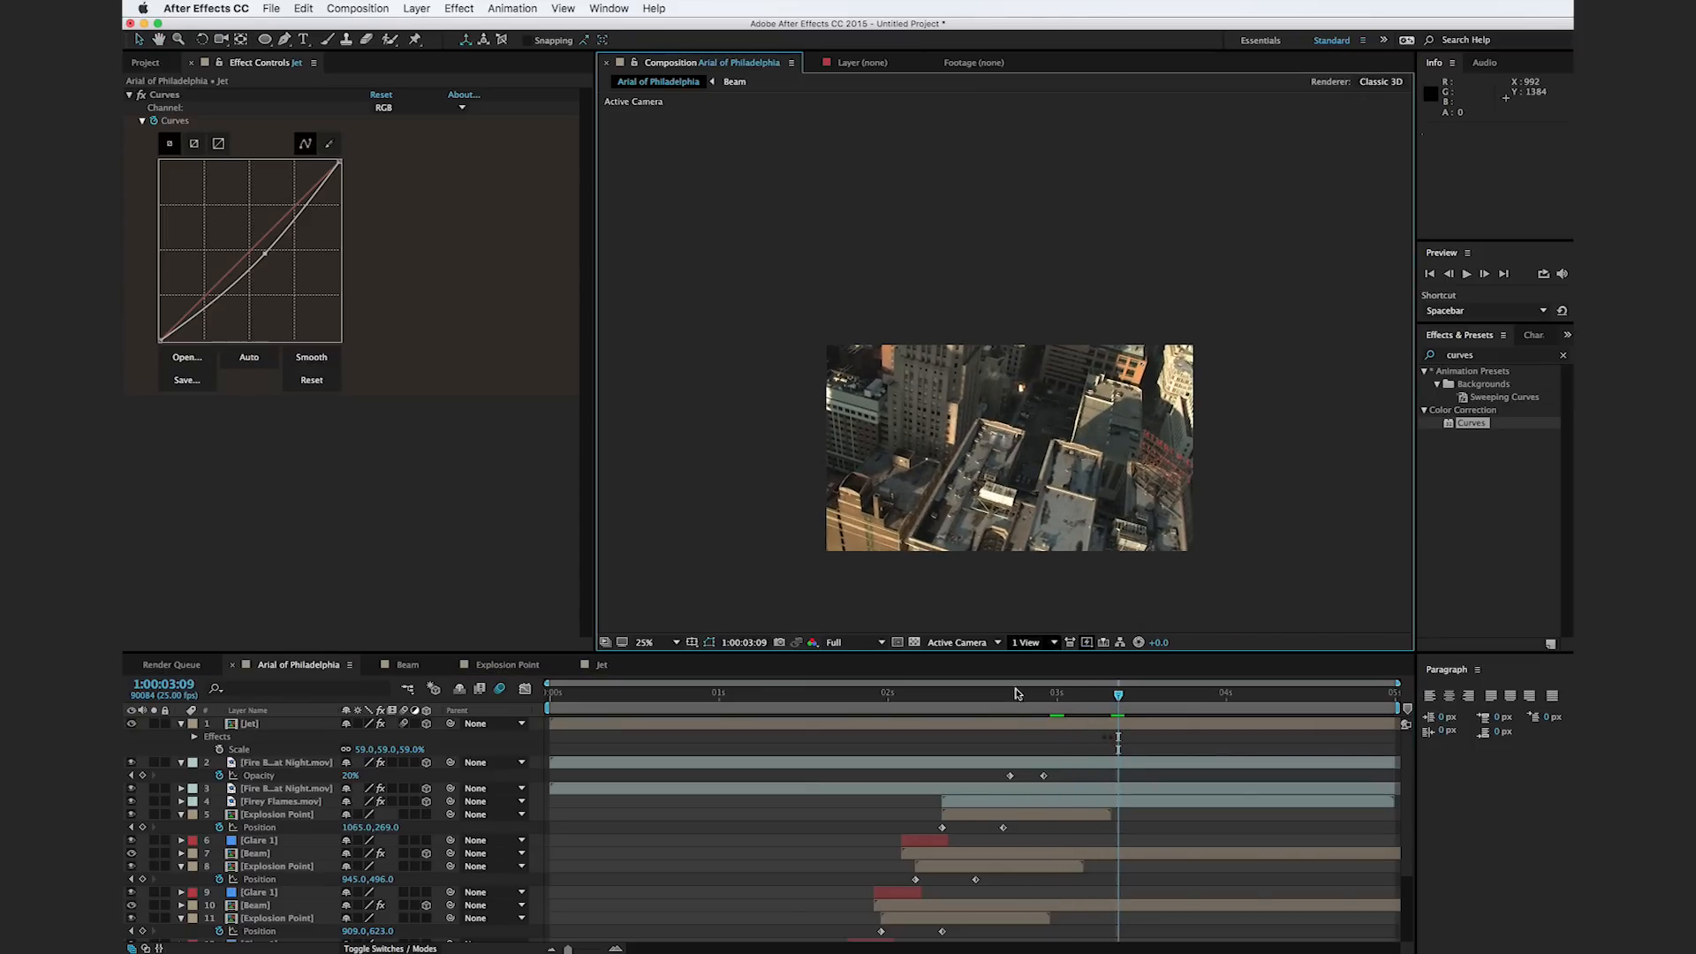
# Step: Duplicate the Jet layer at 1:00:03:02 and offset the copy's anchor point to -738, -294, 0
pyautogui.moveTo(1016, 699); pyautogui.dragTo(1071, 713)
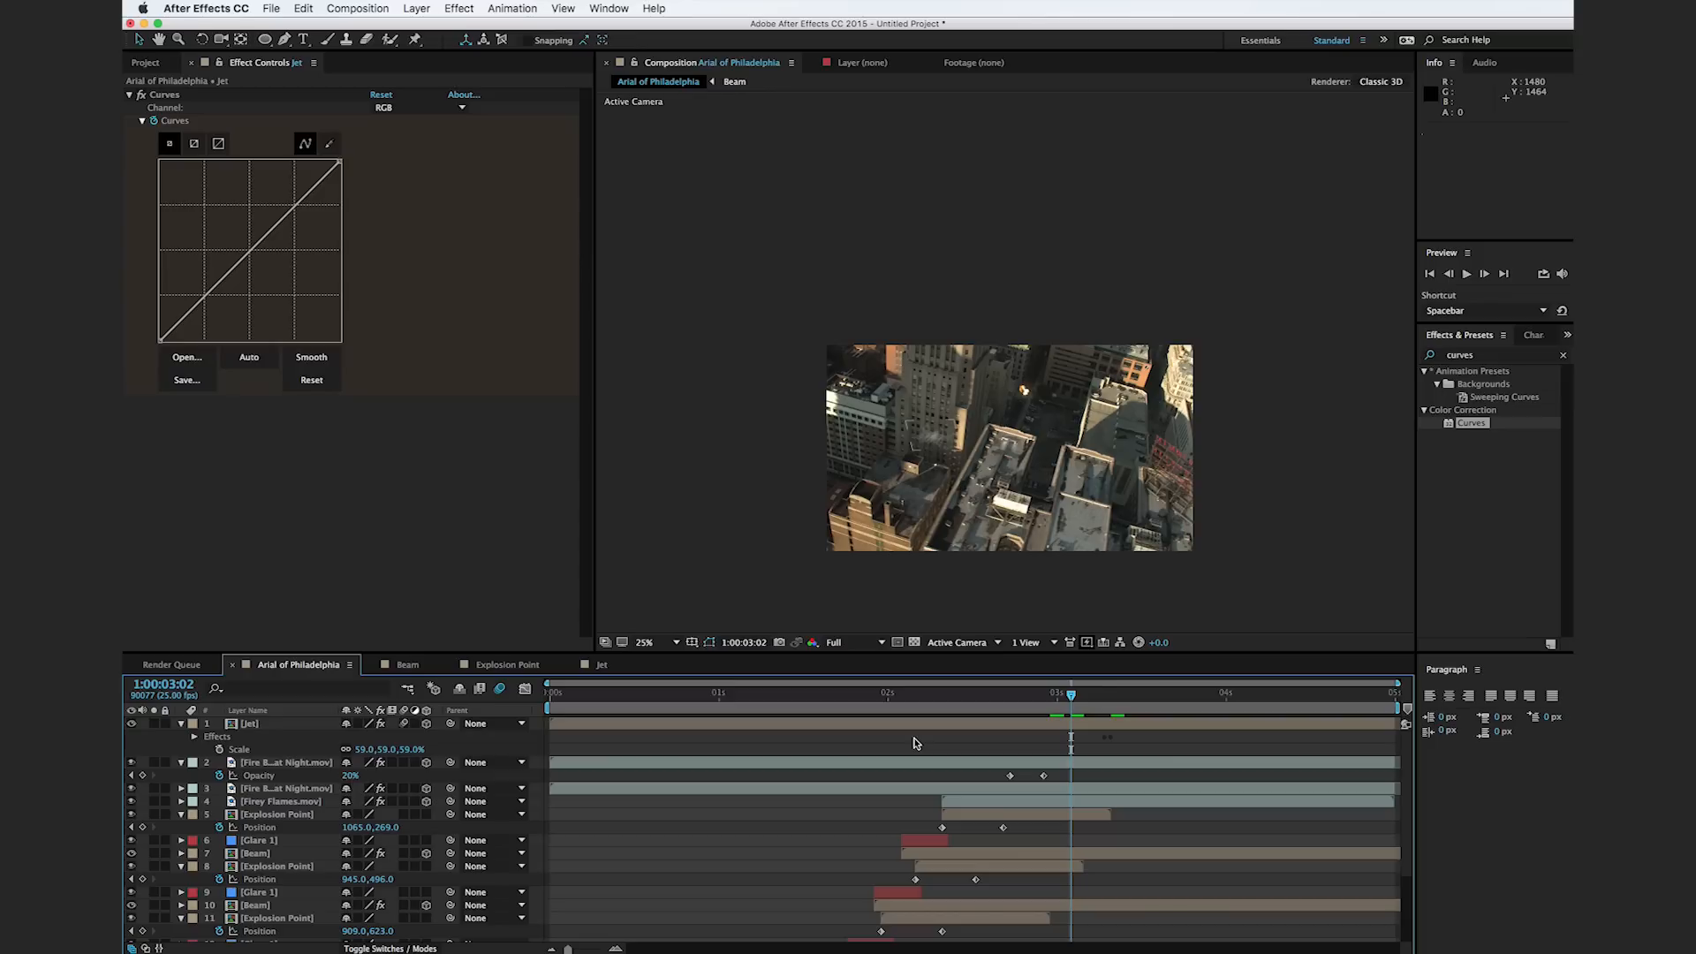
pyautogui.click(728, 728)
pyautogui.hotkey('ctrl', 'd')
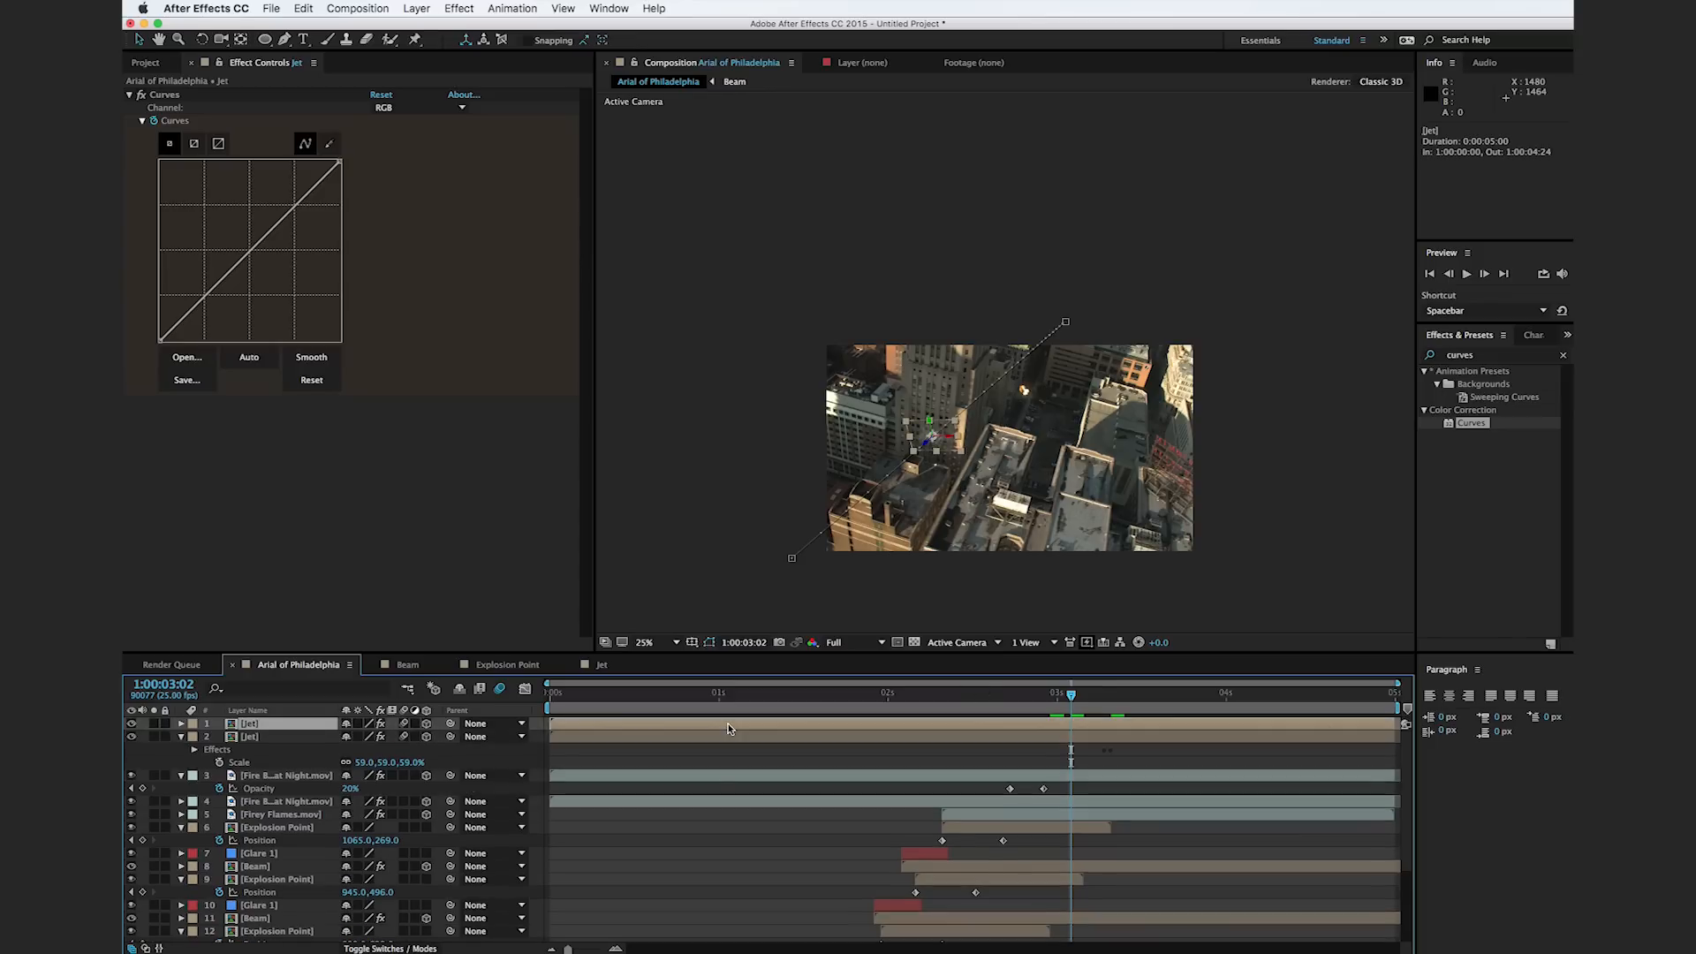
pyautogui.press('a')
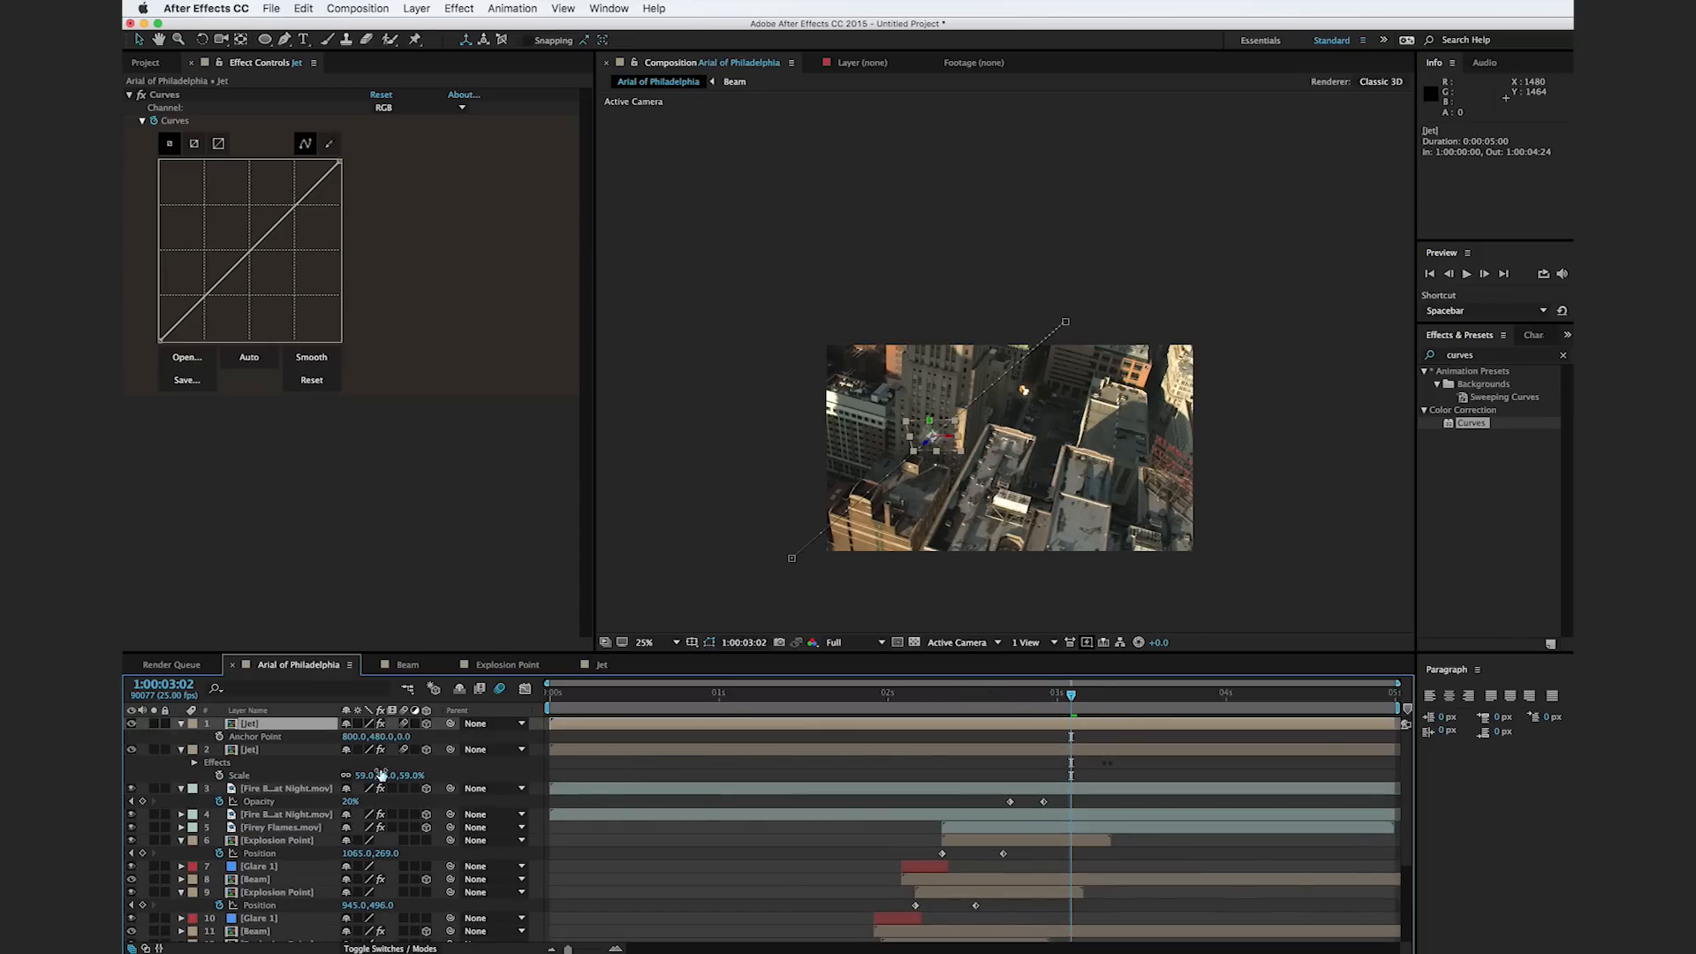
pyautogui.click(182, 726)
pyautogui.moveTo(357, 765); pyautogui.dragTo(202, 800)
pyautogui.moveTo(350, 770)
pyautogui.mouseDown()
pyautogui.moveTo(435, 755)
pyautogui.moveTo(354, 758)
pyautogui.moveTo(378, 764)
pyautogui.mouseUp()
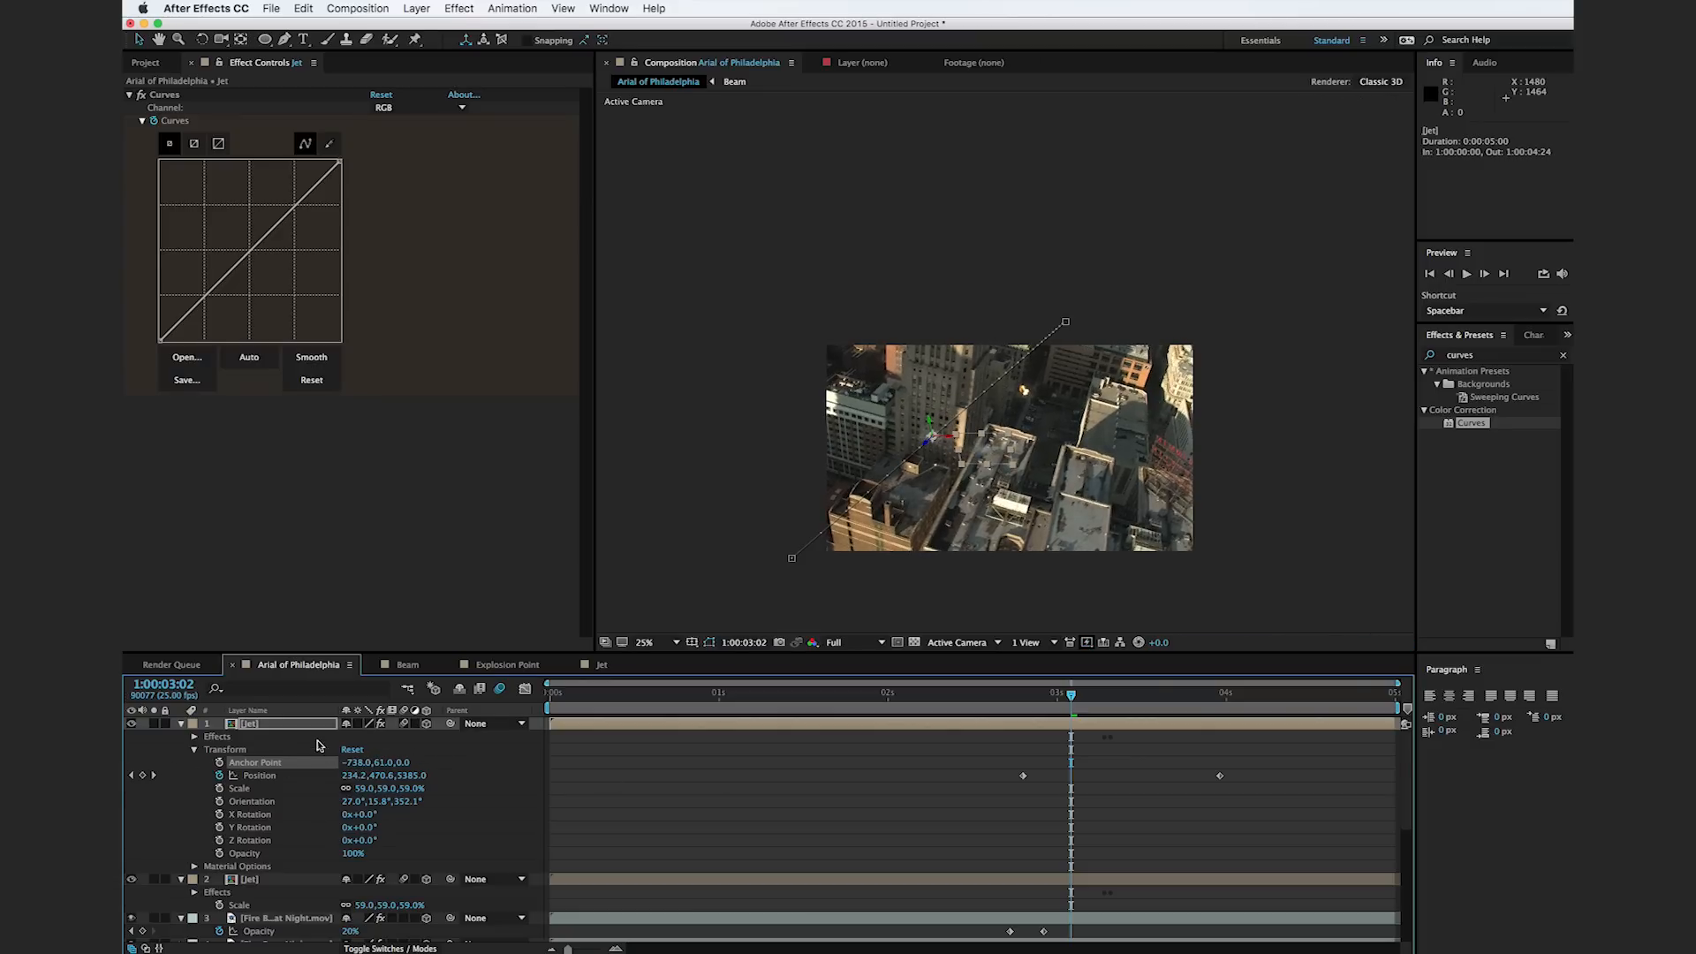
pyautogui.moveTo(249, 758); pyautogui.dragTo(183, 759)
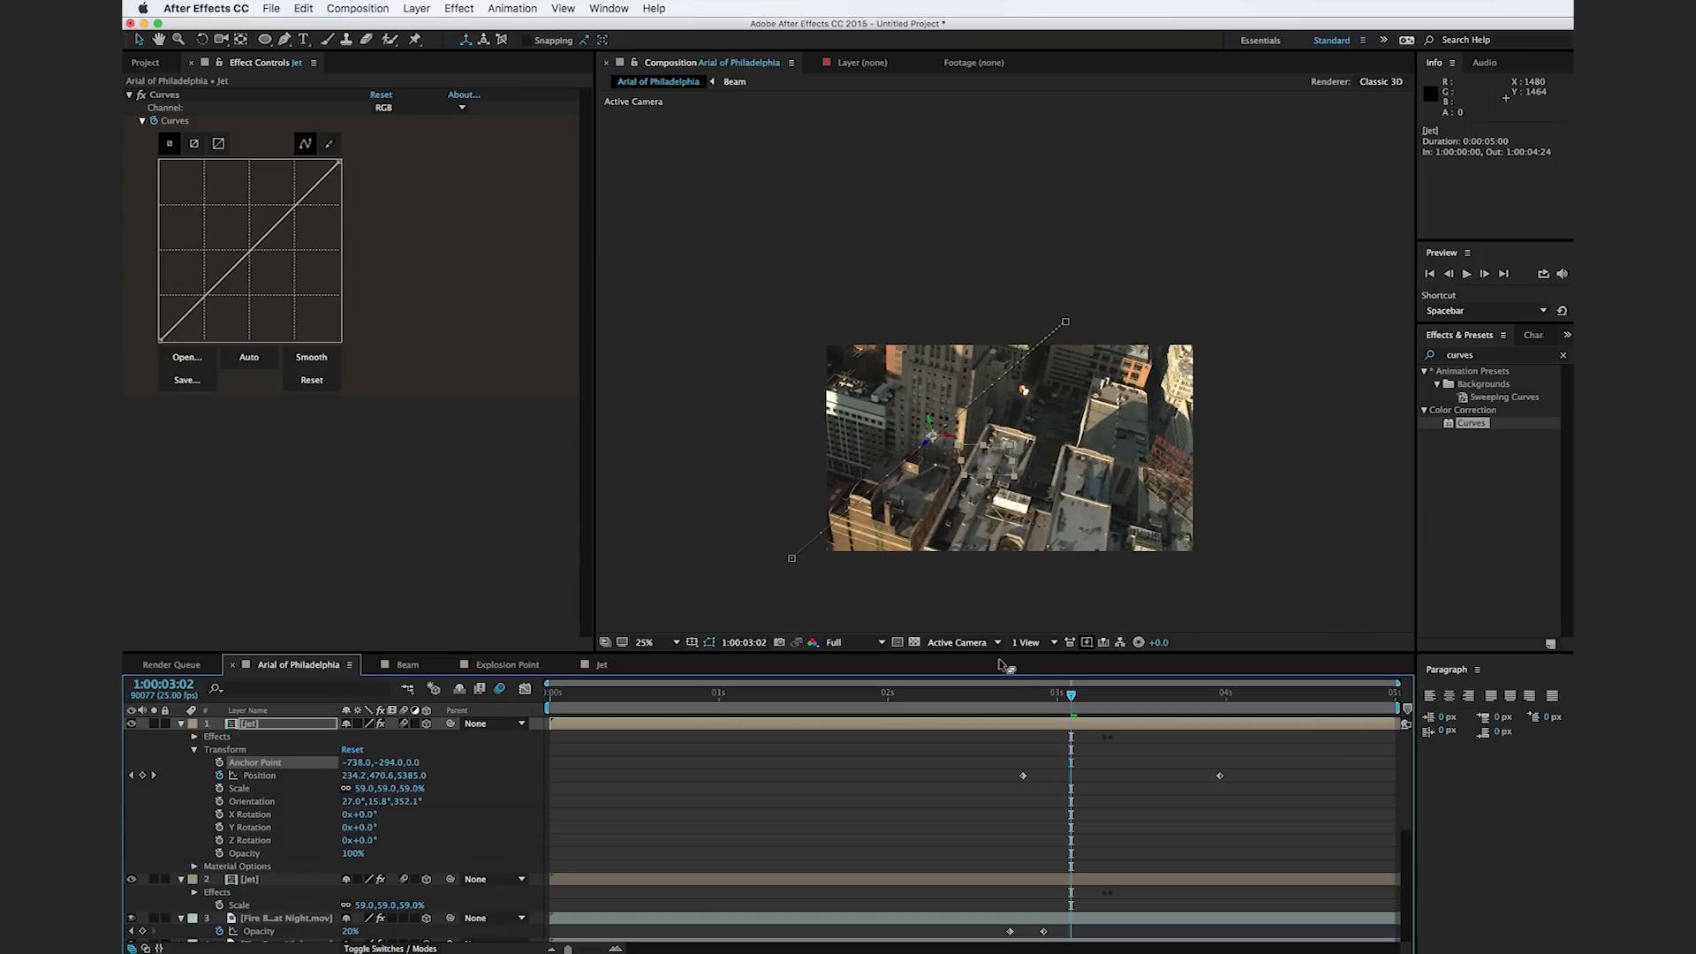
pyautogui.moveTo(1014, 693); pyautogui.dragTo(1071, 700)
# Step: Apply the Fill effect to the duplicated jet and rename that layer Shadow Jet Layer
pyautogui.moveTo(1492, 356); pyautogui.dragTo(1399, 355)
pyautogui.write('fill')
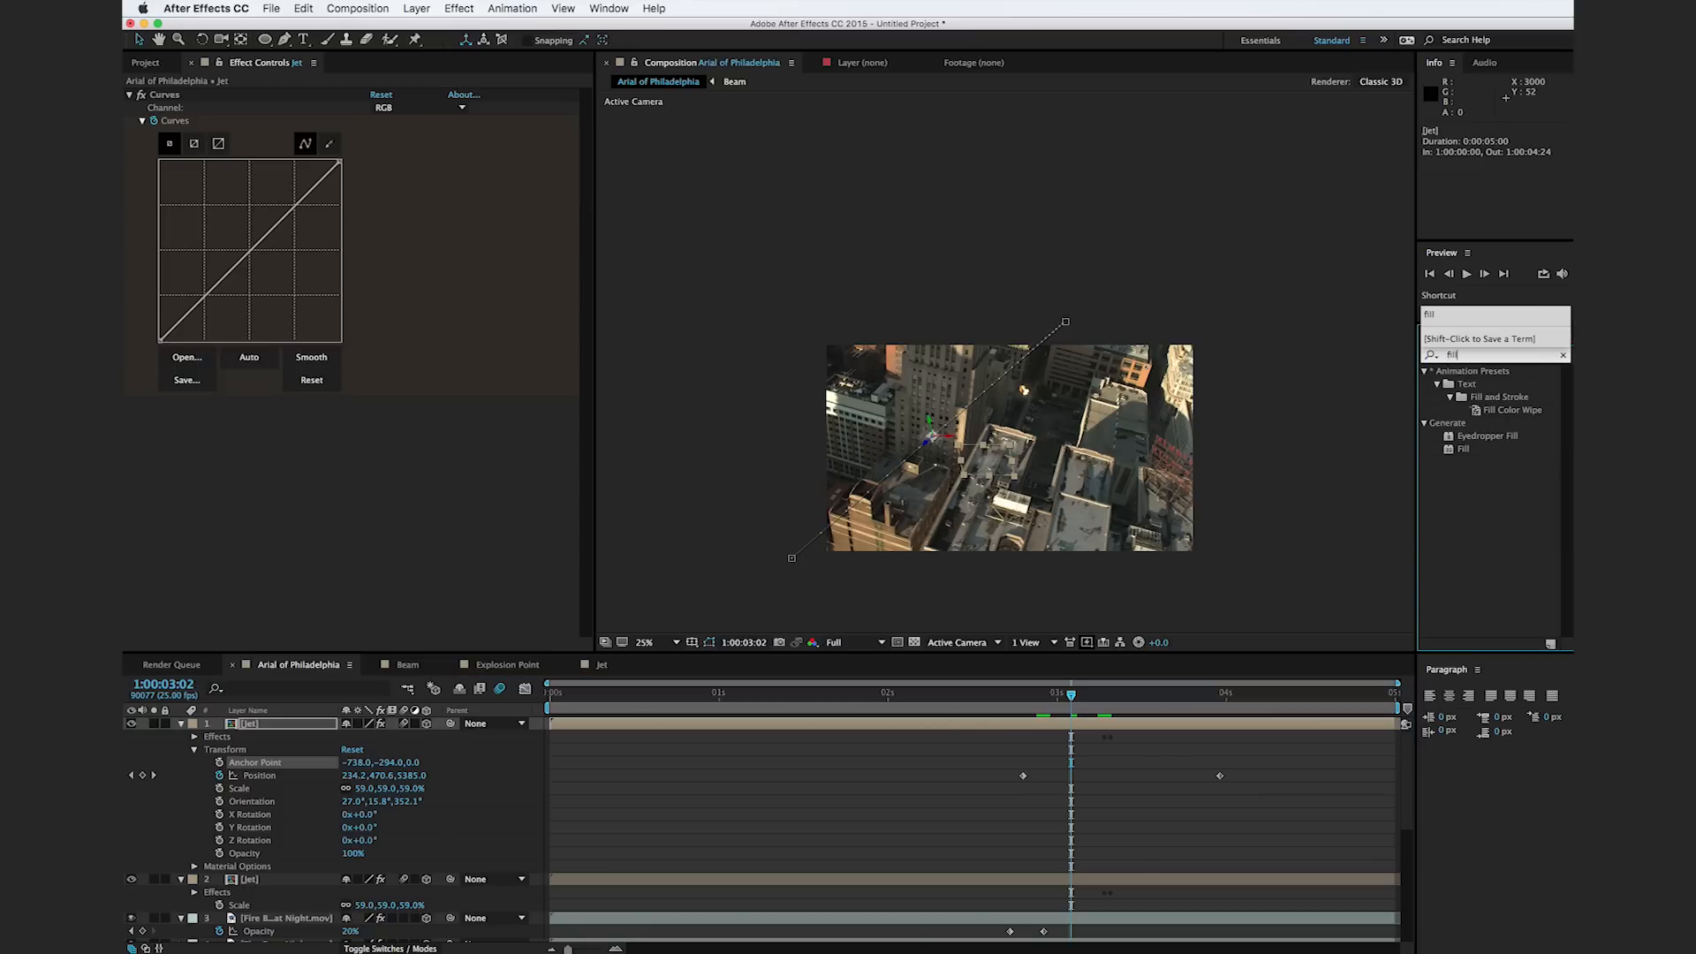
pyautogui.moveTo(1466, 451); pyautogui.dragTo(244, 722)
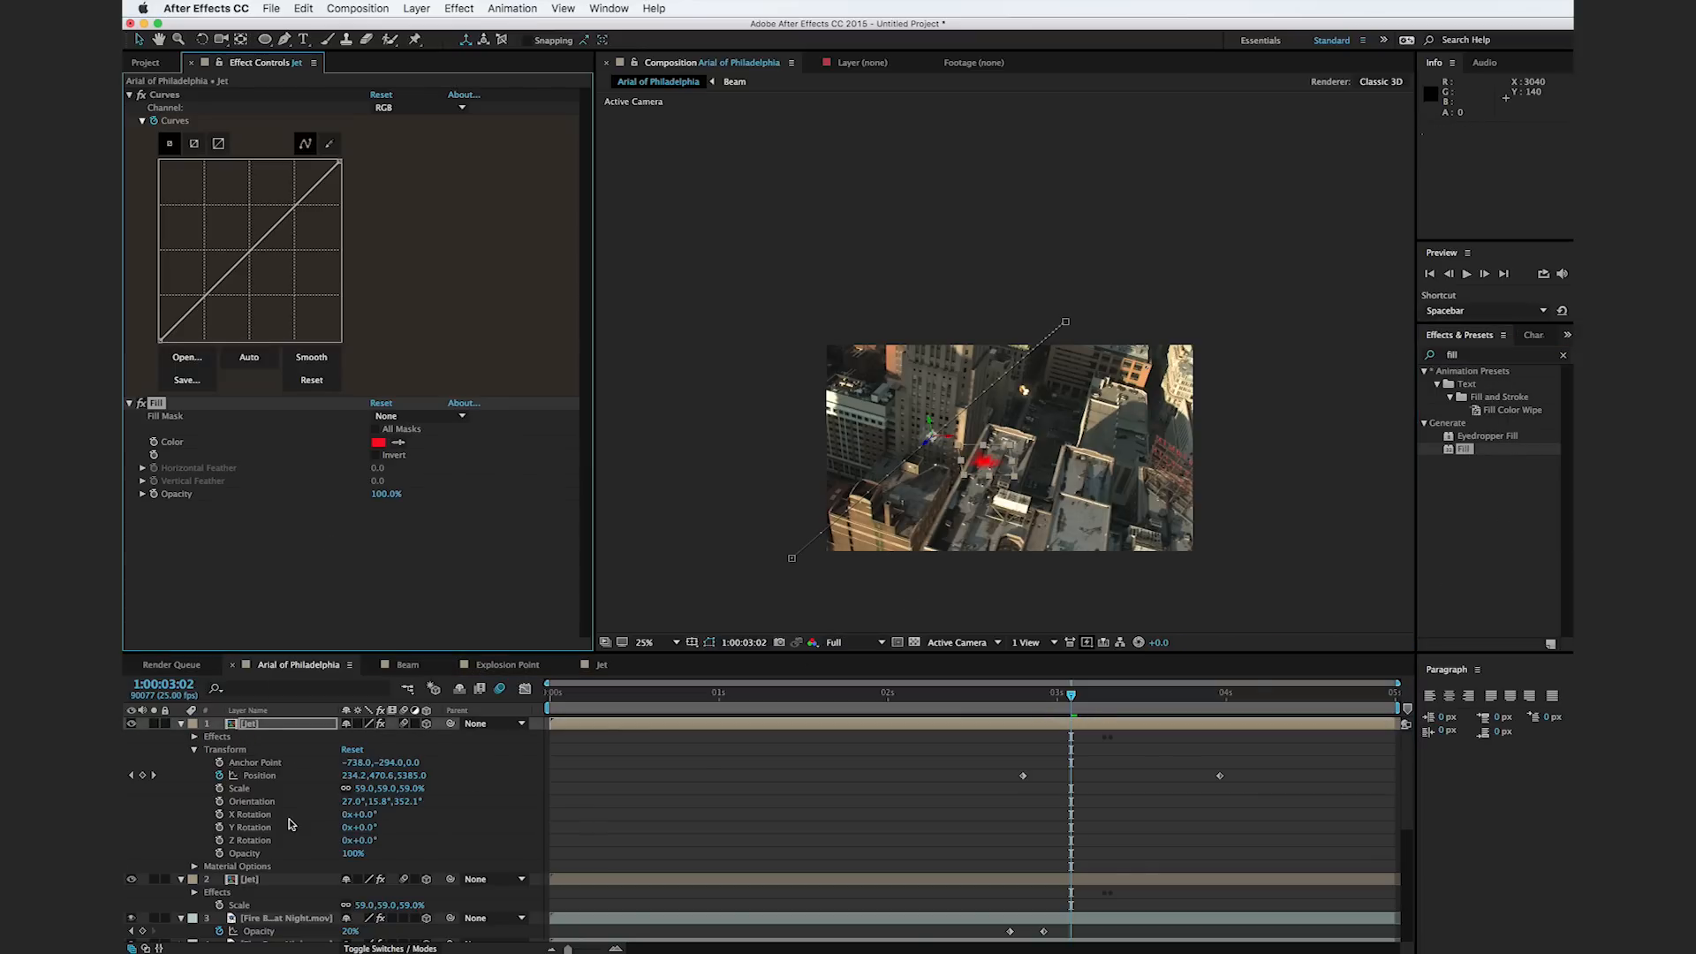
pyautogui.press('Return')
pyautogui.click(279, 730)
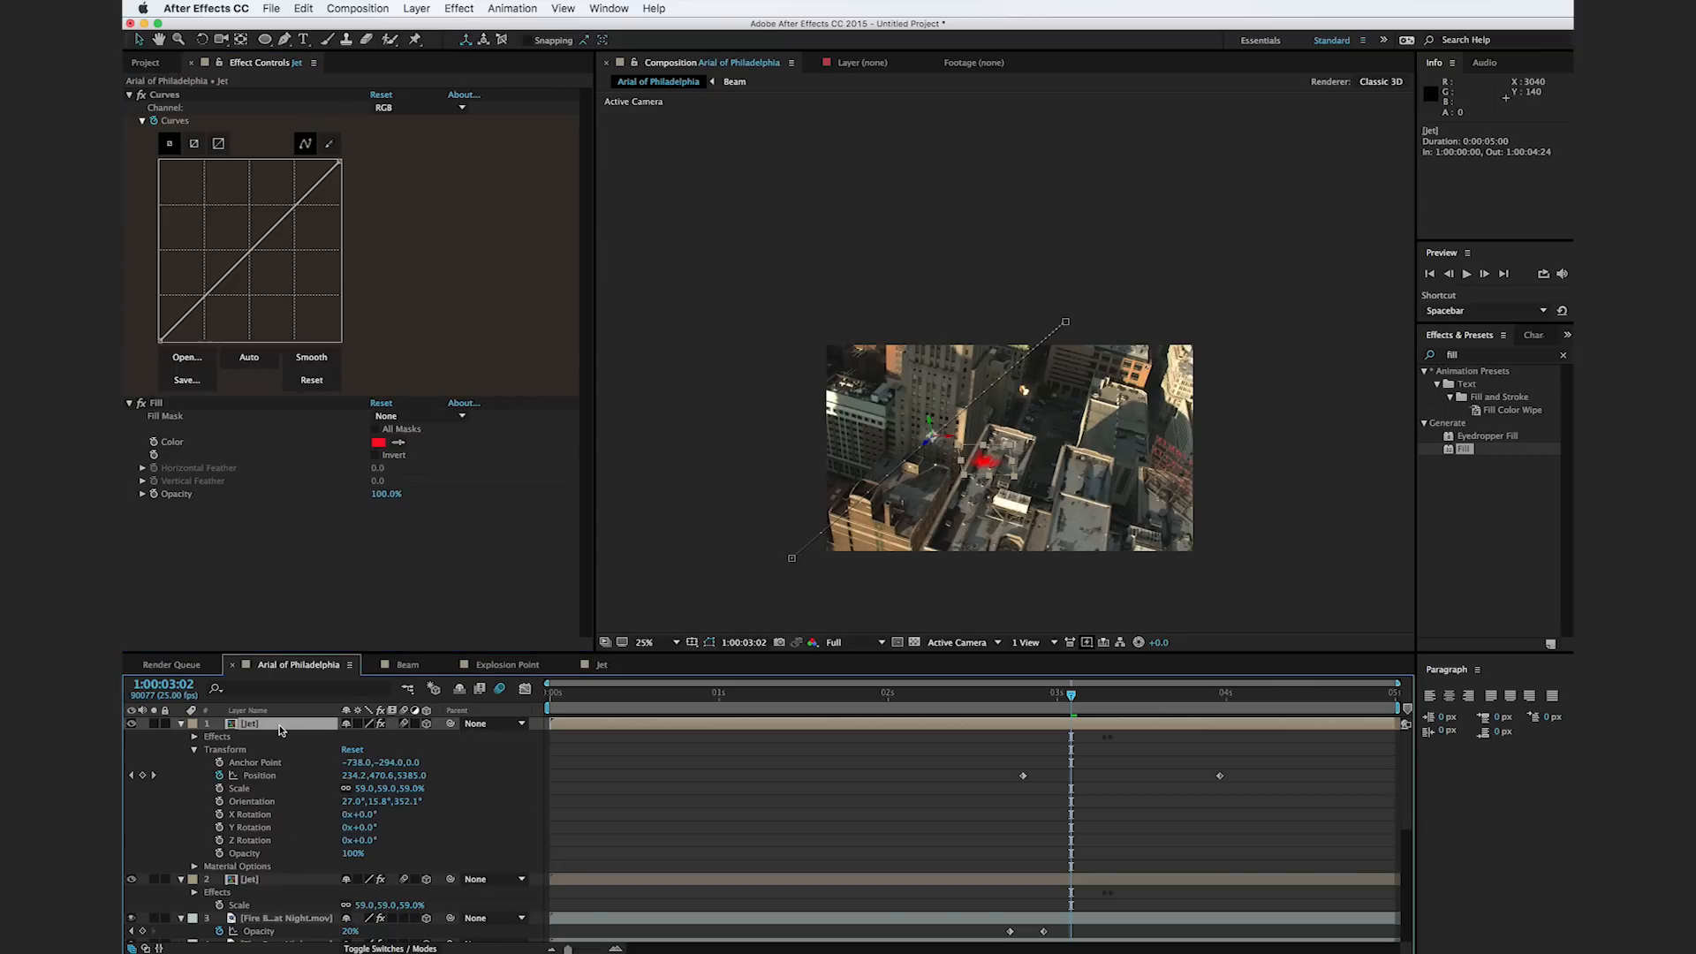
pyautogui.press('Return')
pyautogui.write('Shadow')
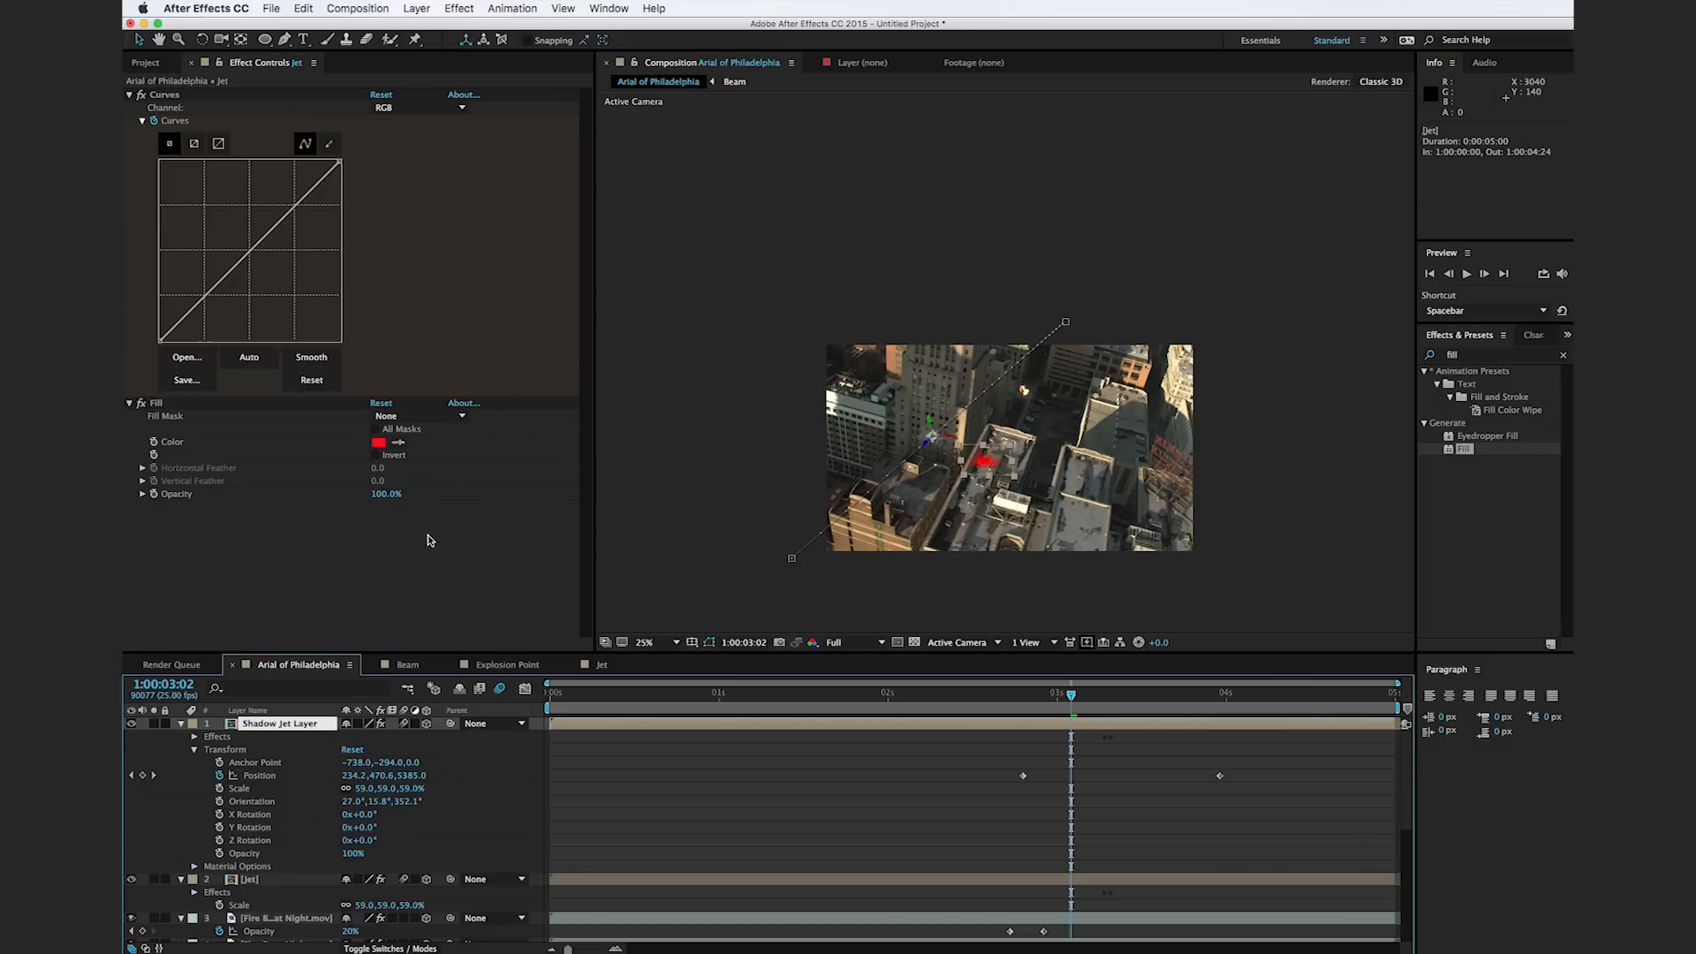
pyautogui.press('Return')
# Step: Set the shadow layer's Fill color to black (000000) and delete its Curves effect
pyautogui.click(378, 442)
pyautogui.moveTo(1121, 787); pyautogui.dragTo(986, 930)
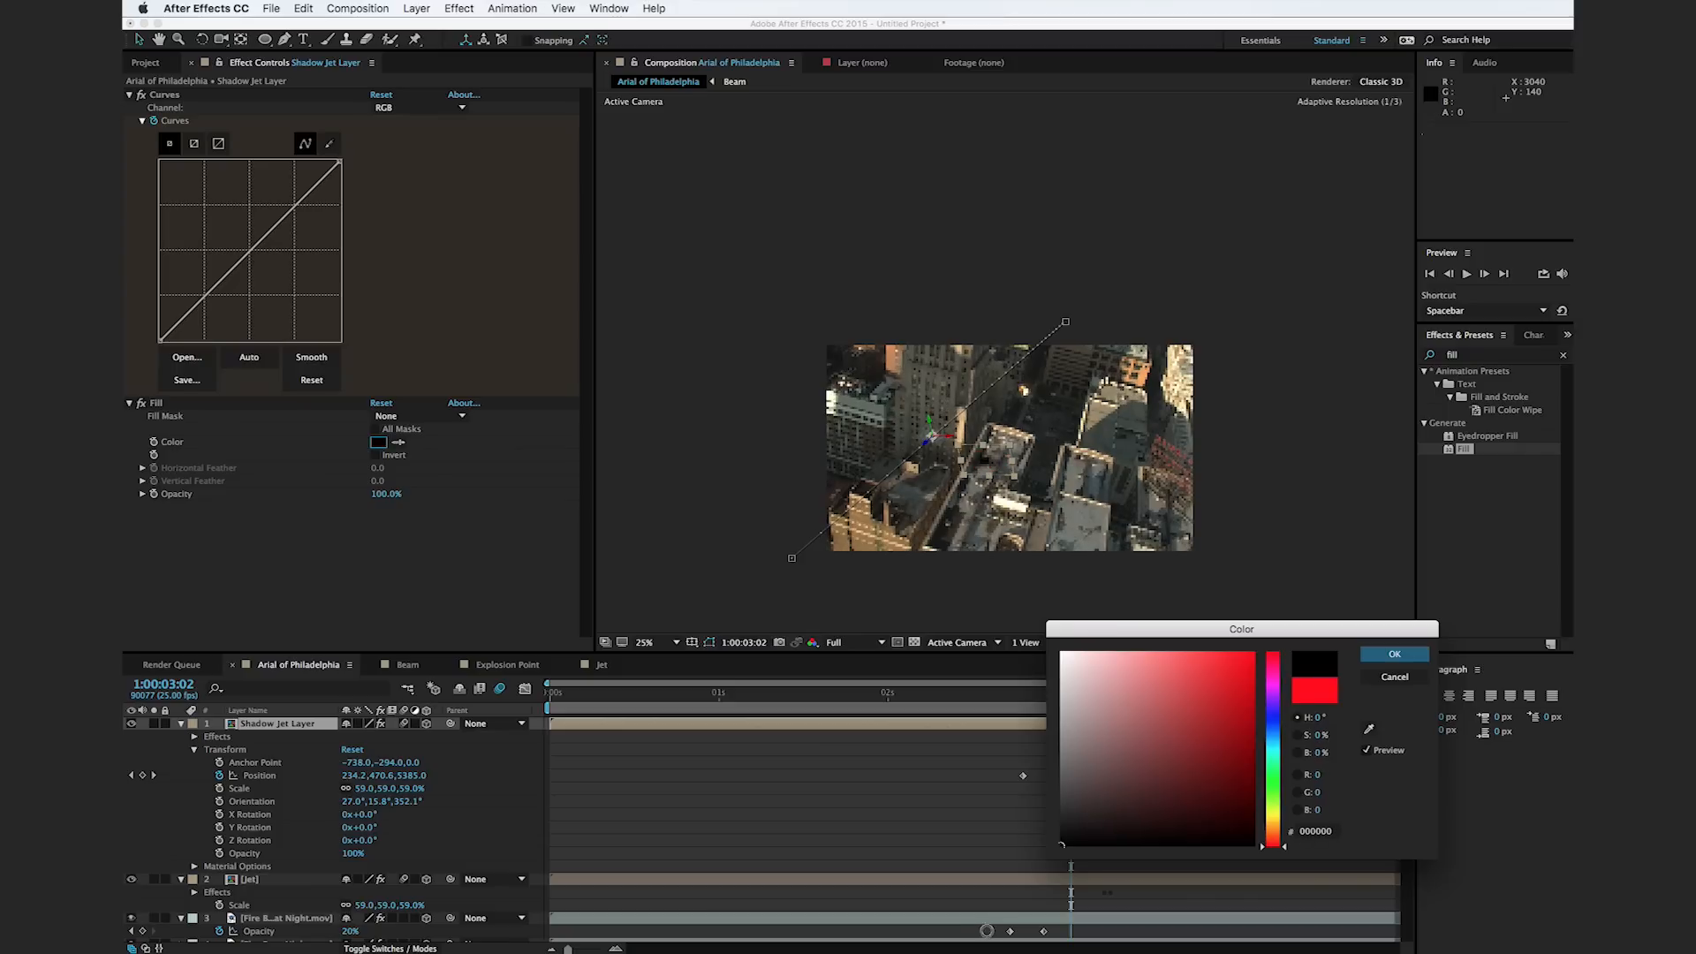
pyautogui.click(1397, 653)
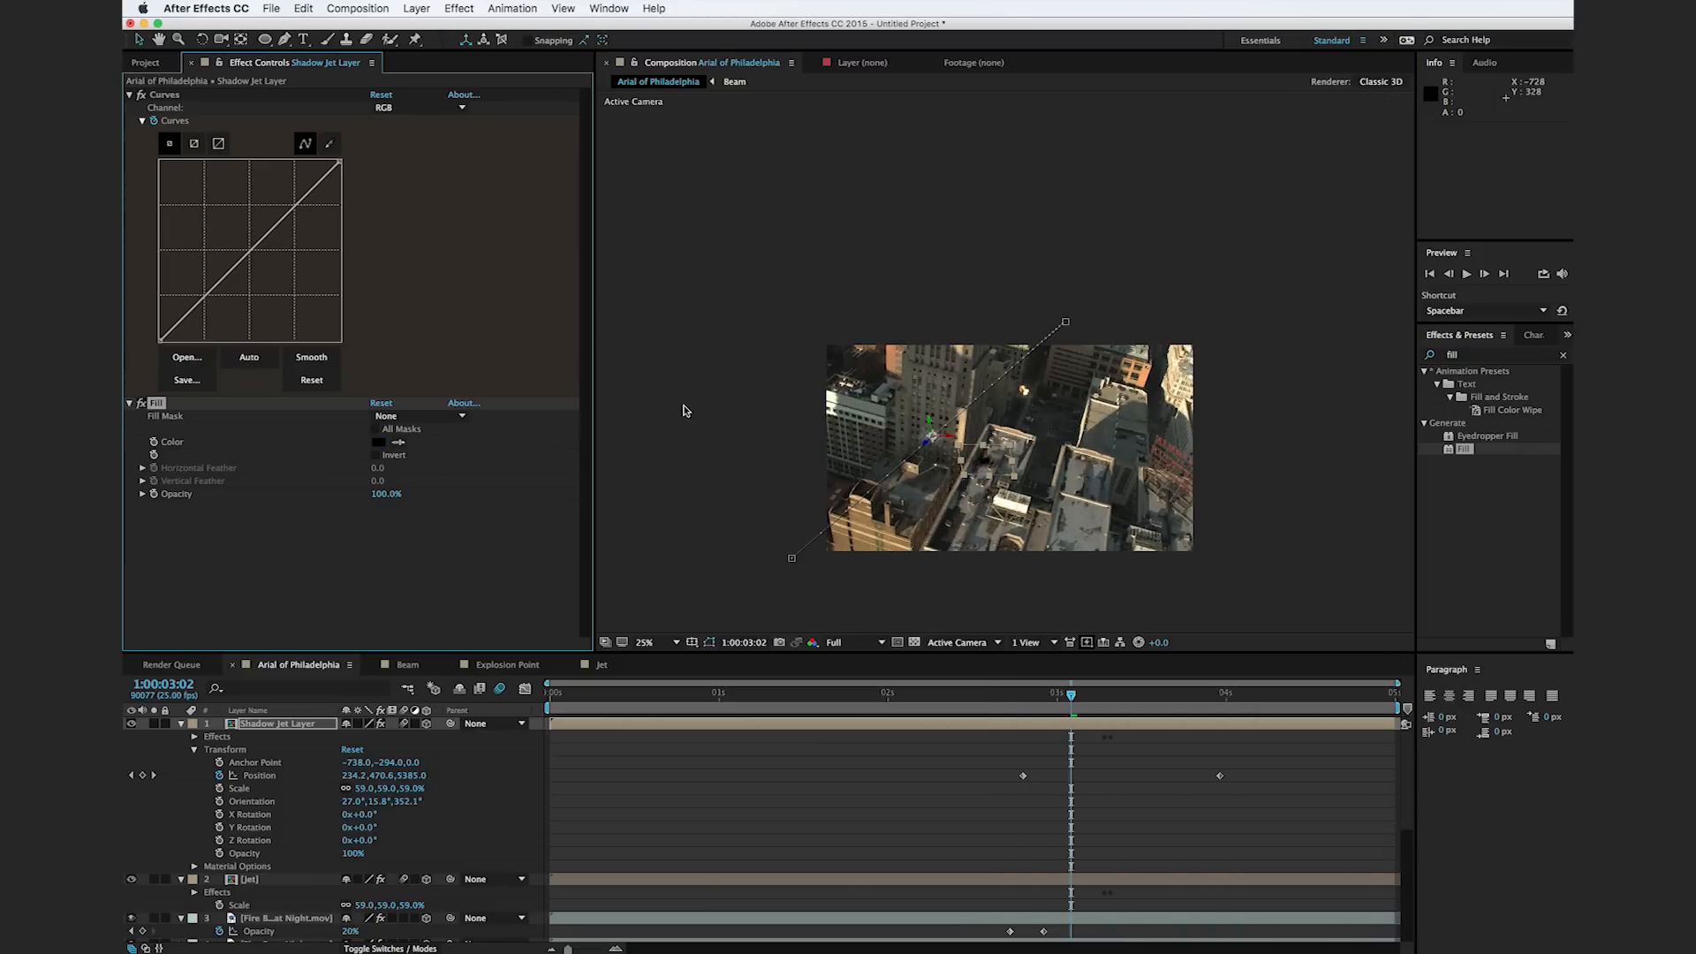
pyautogui.click(170, 95)
pyautogui.press('Delete')
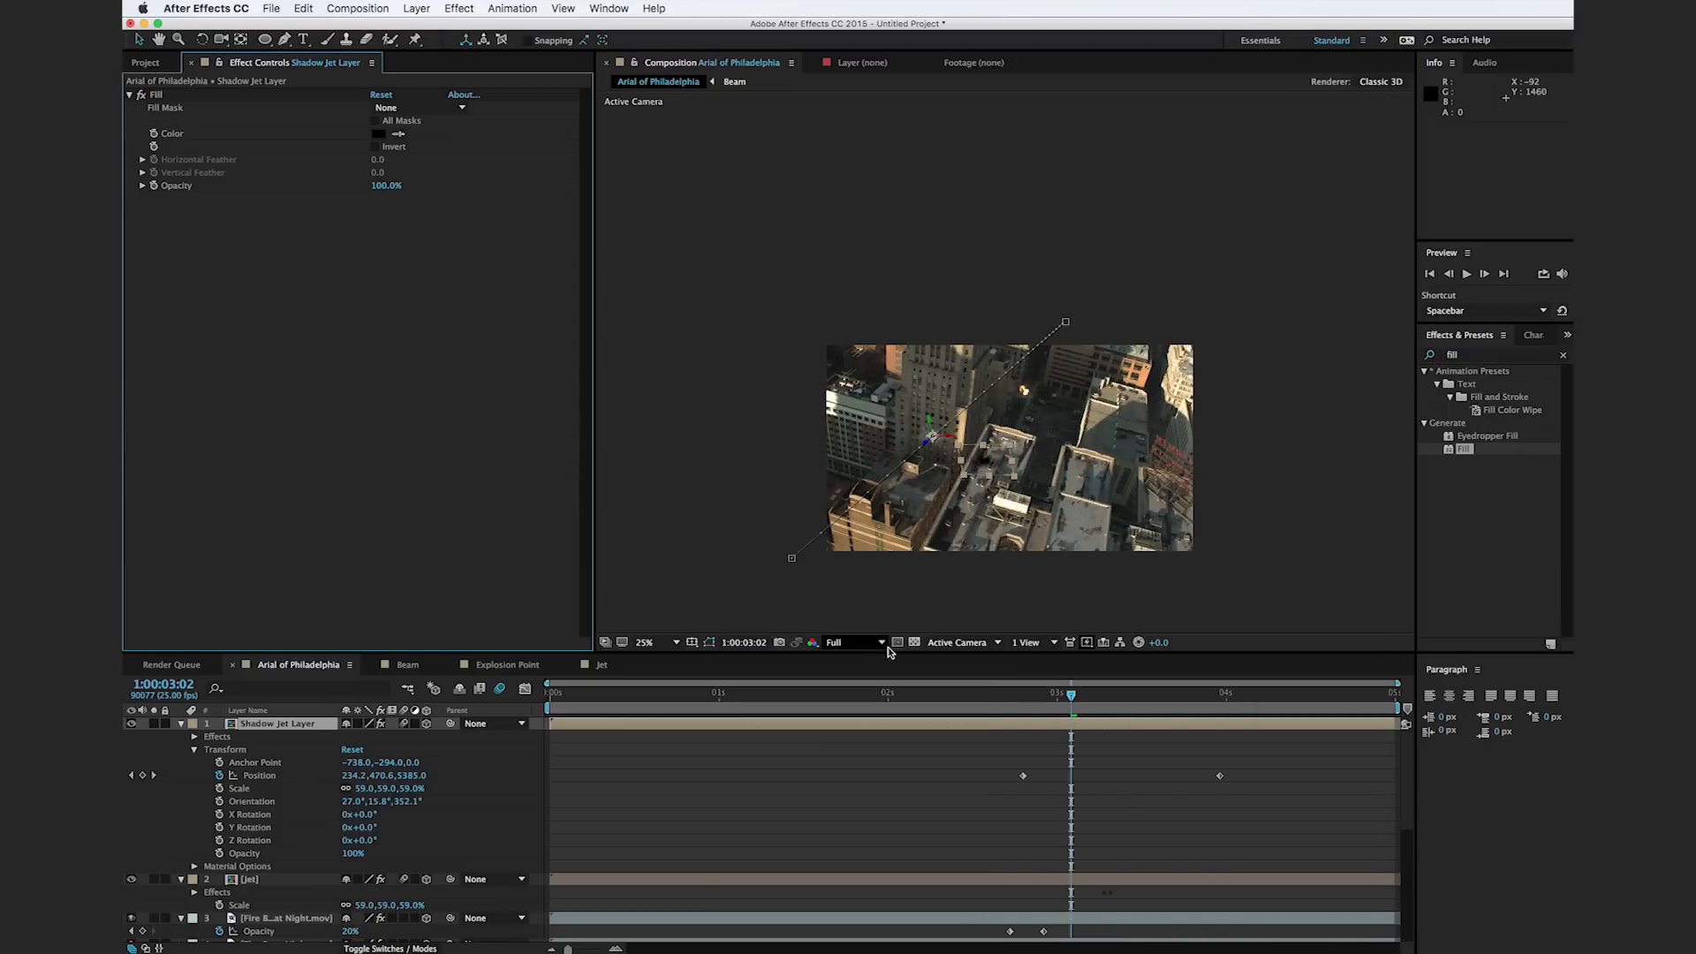
# Step: Apply Fast Blur with a Blurriness of 299 to the Shadow Jet Layer and scrub back to 1:00:02:22 to check the shadow
pyautogui.click(1490, 362)
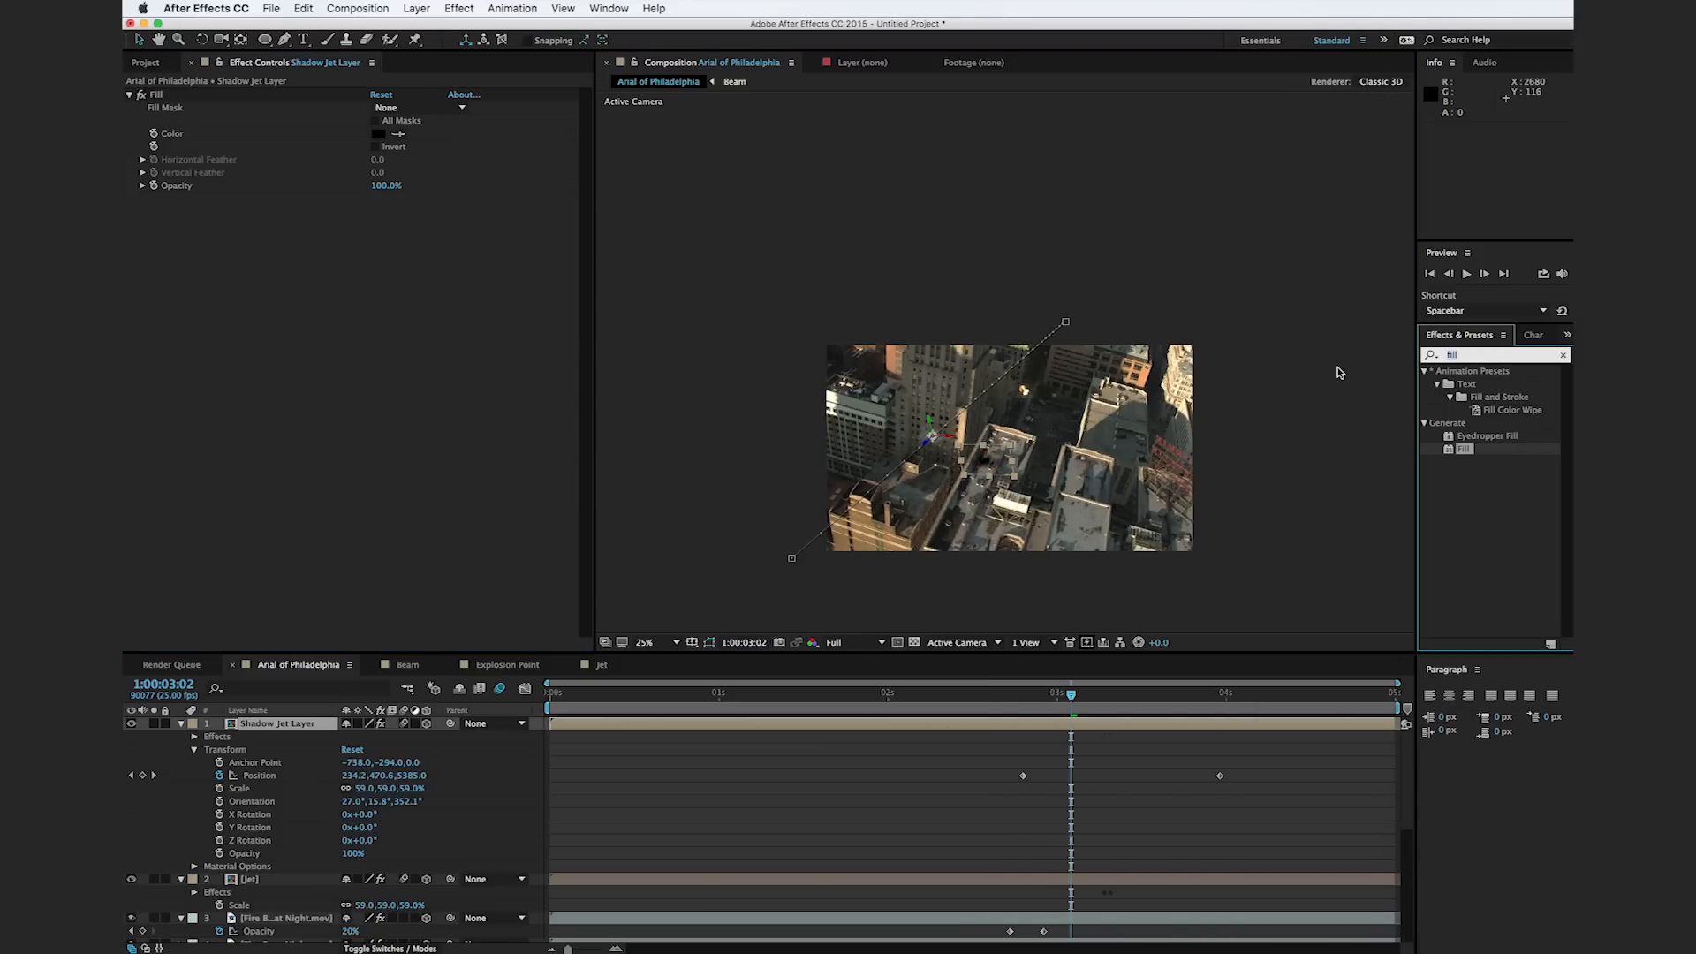
pyautogui.write('fast')
pyautogui.moveTo(1497, 453); pyautogui.dragTo(279, 398)
pyautogui.moveTo(395, 212); pyautogui.dragTo(479, 206)
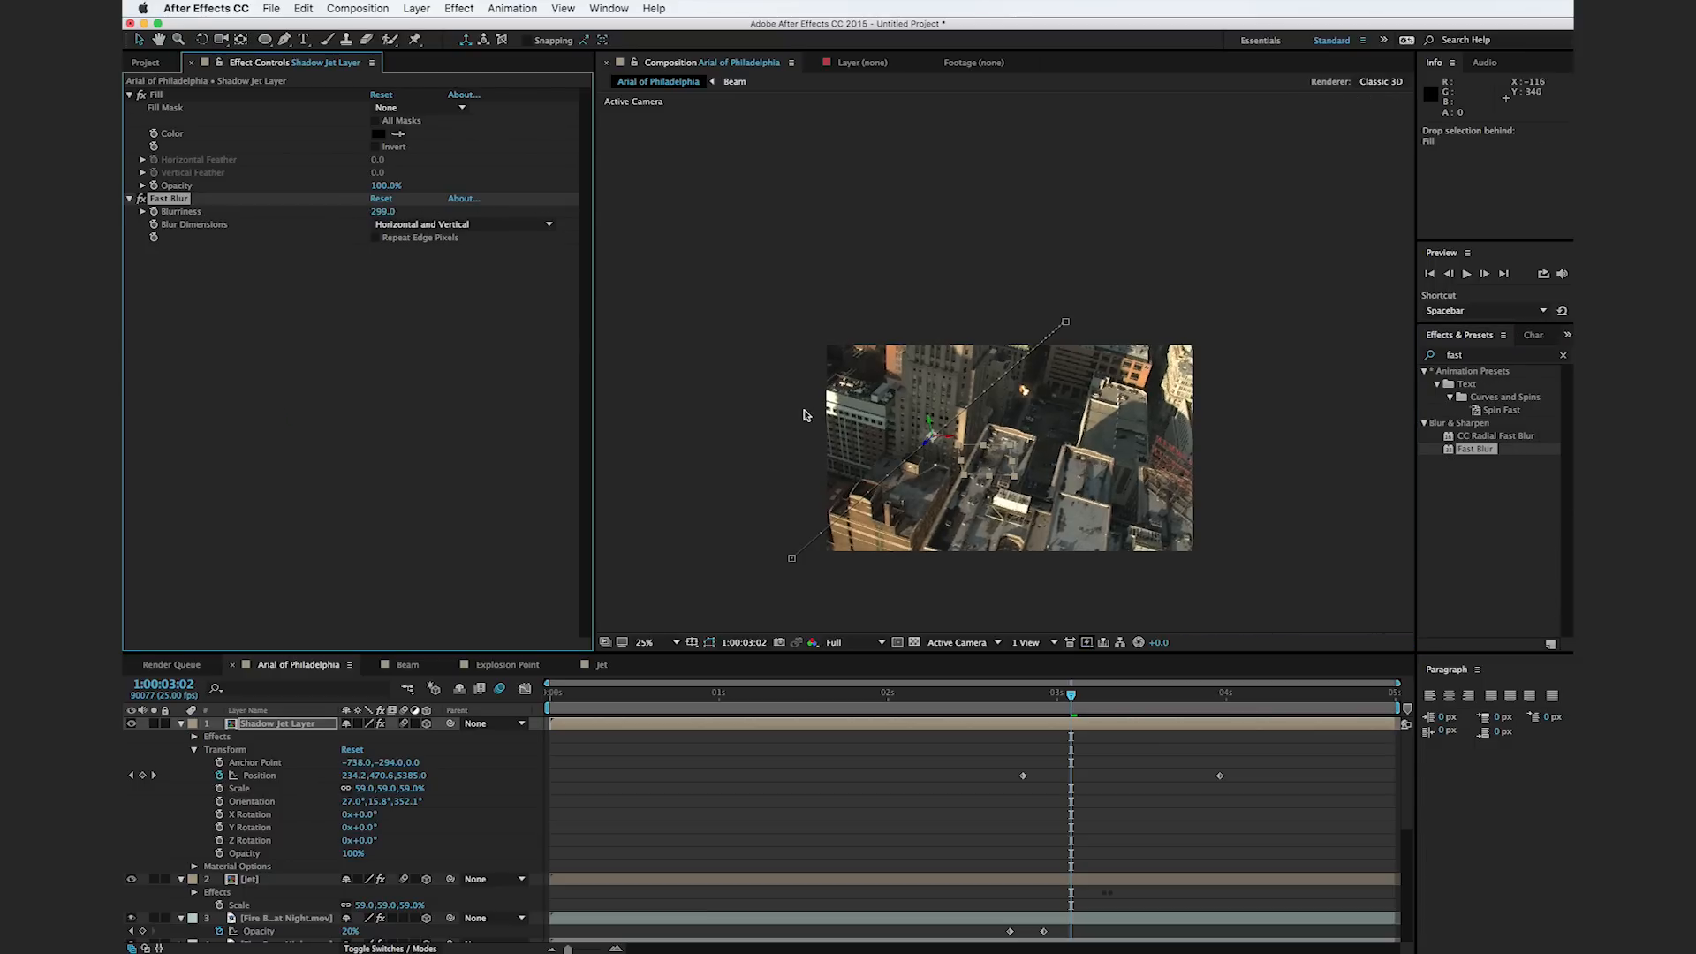
pyautogui.scroll(1, 808, 407)
pyautogui.moveTo(1070, 697); pyautogui.dragTo(1064, 697)
pyautogui.moveTo(986, 476); pyautogui.dragTo(1059, 388)
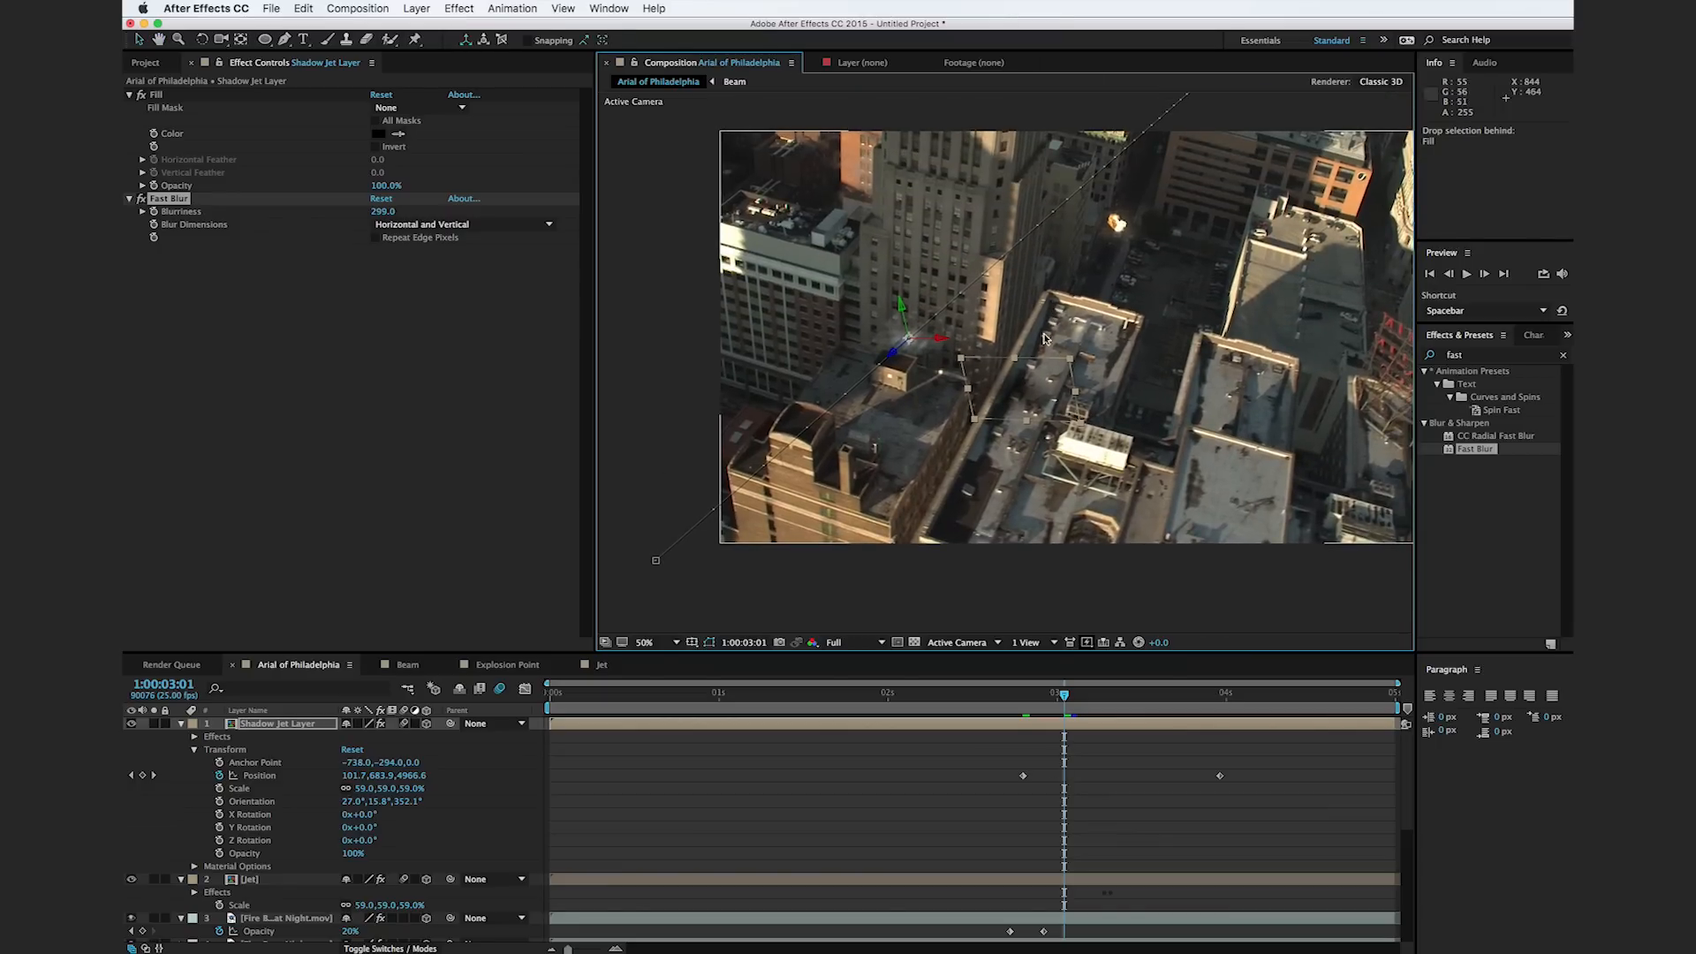
pyautogui.click(1035, 698)
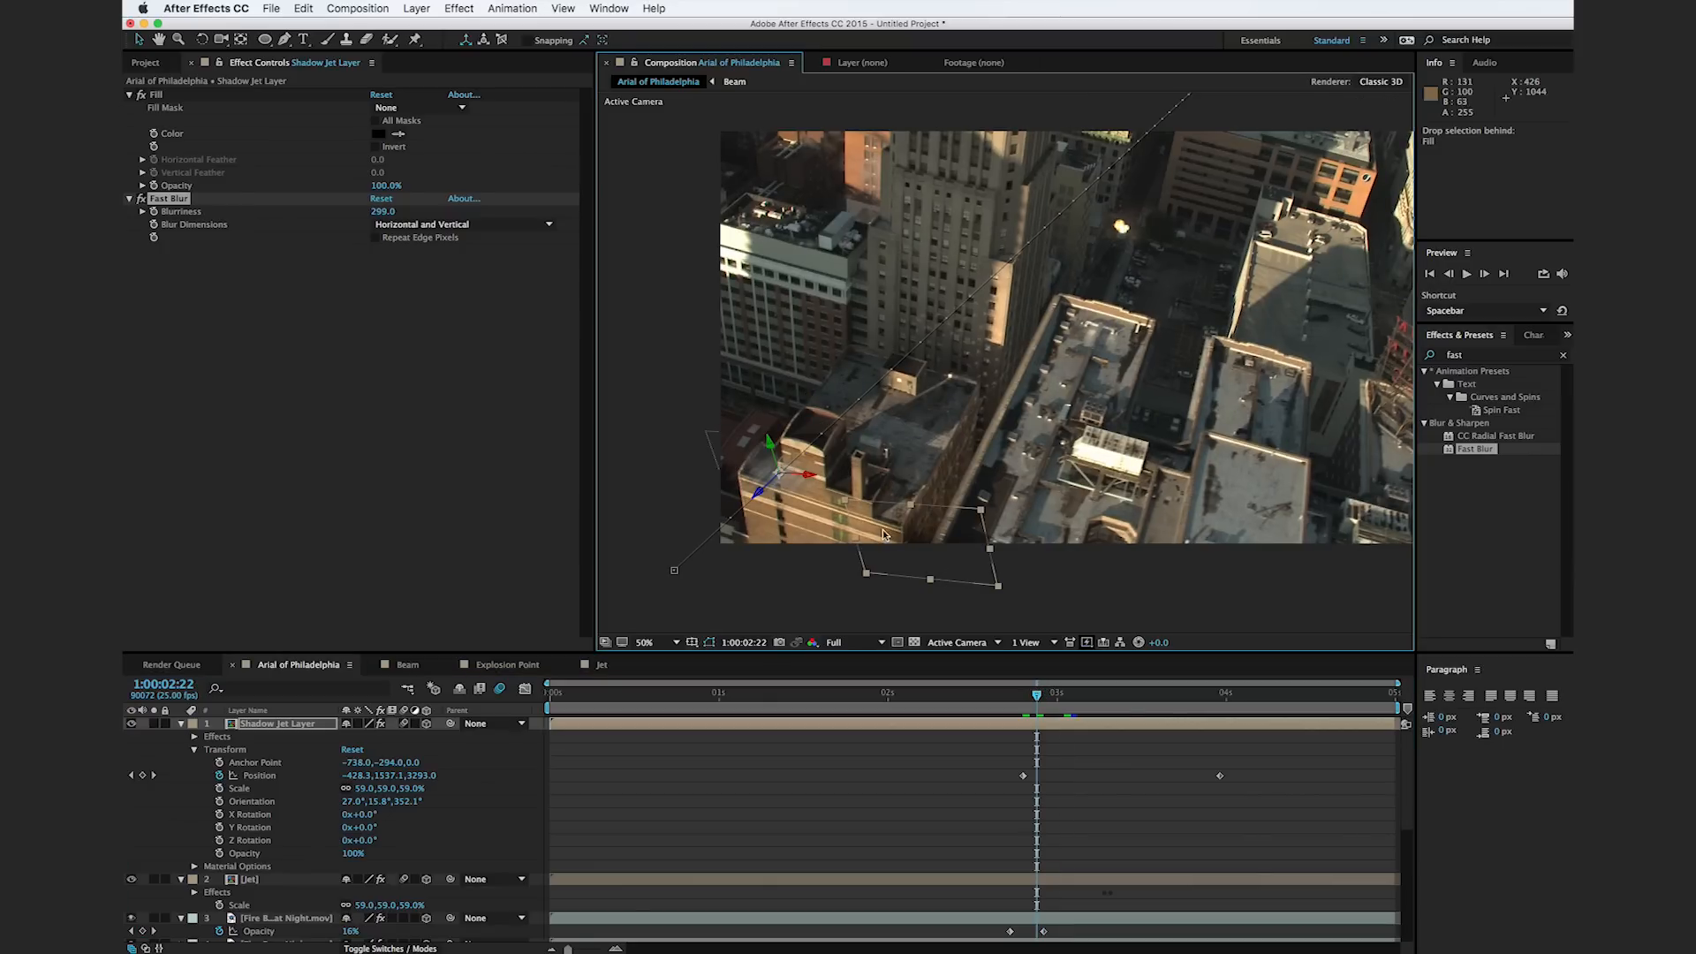
pyautogui.click(294, 728)
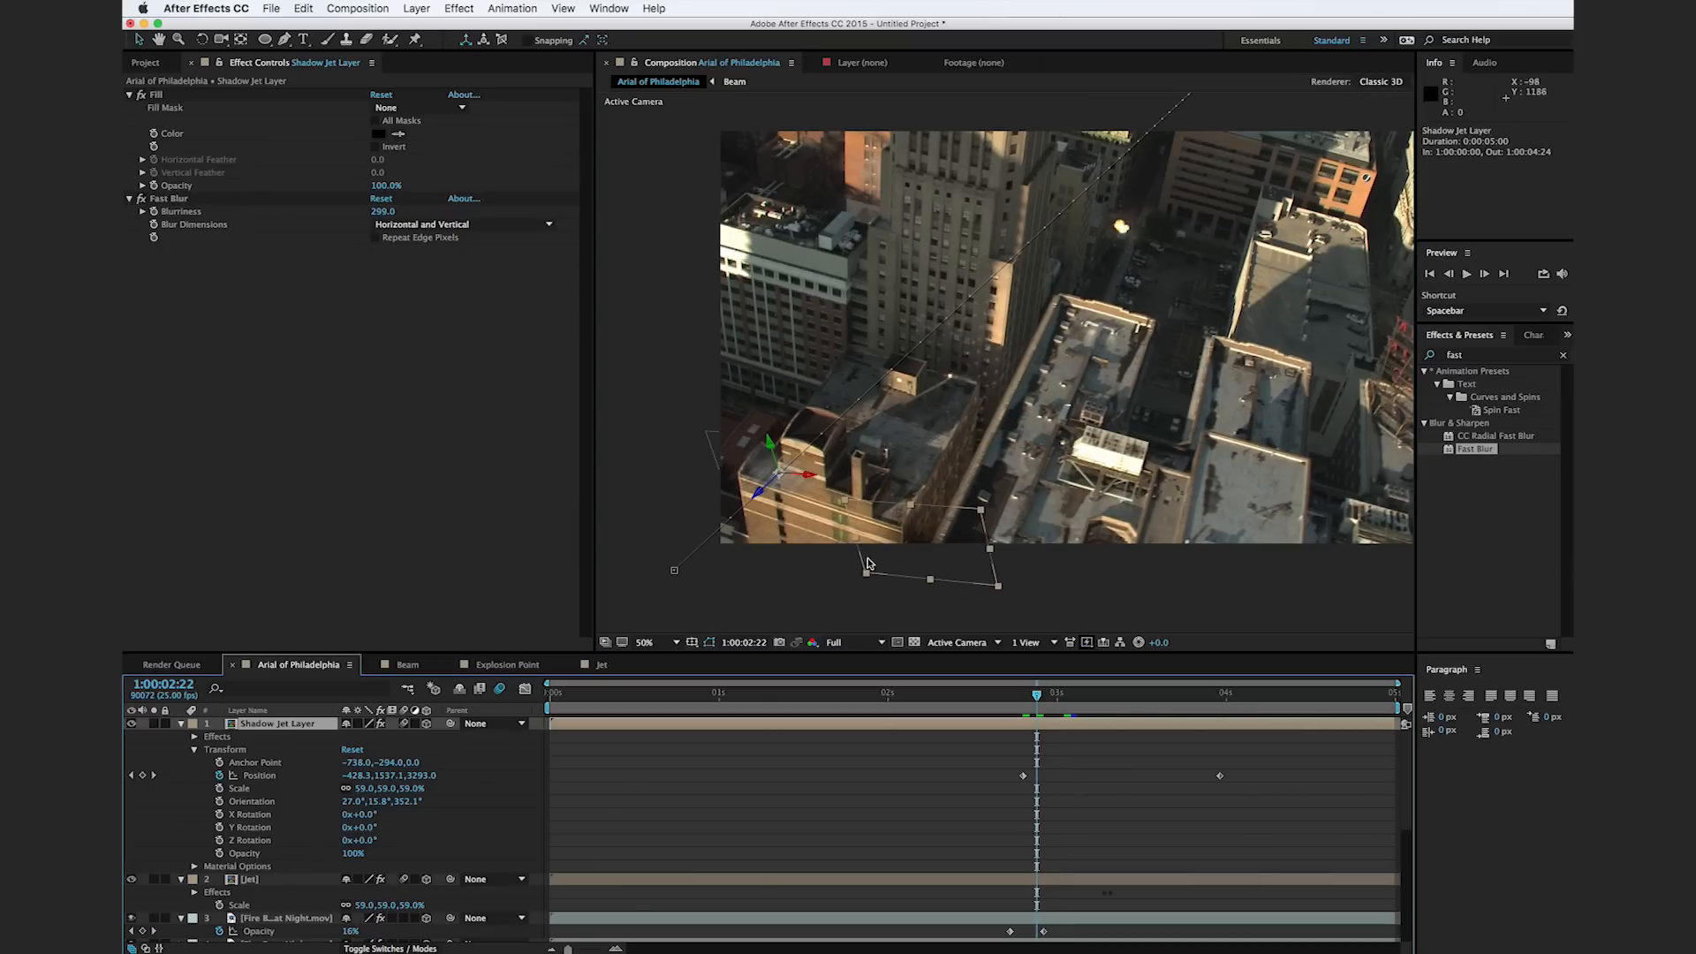
pyautogui.click(807, 477)
pyautogui.moveTo(807, 477); pyautogui.dragTo(863, 503)
pyautogui.press('super+z')
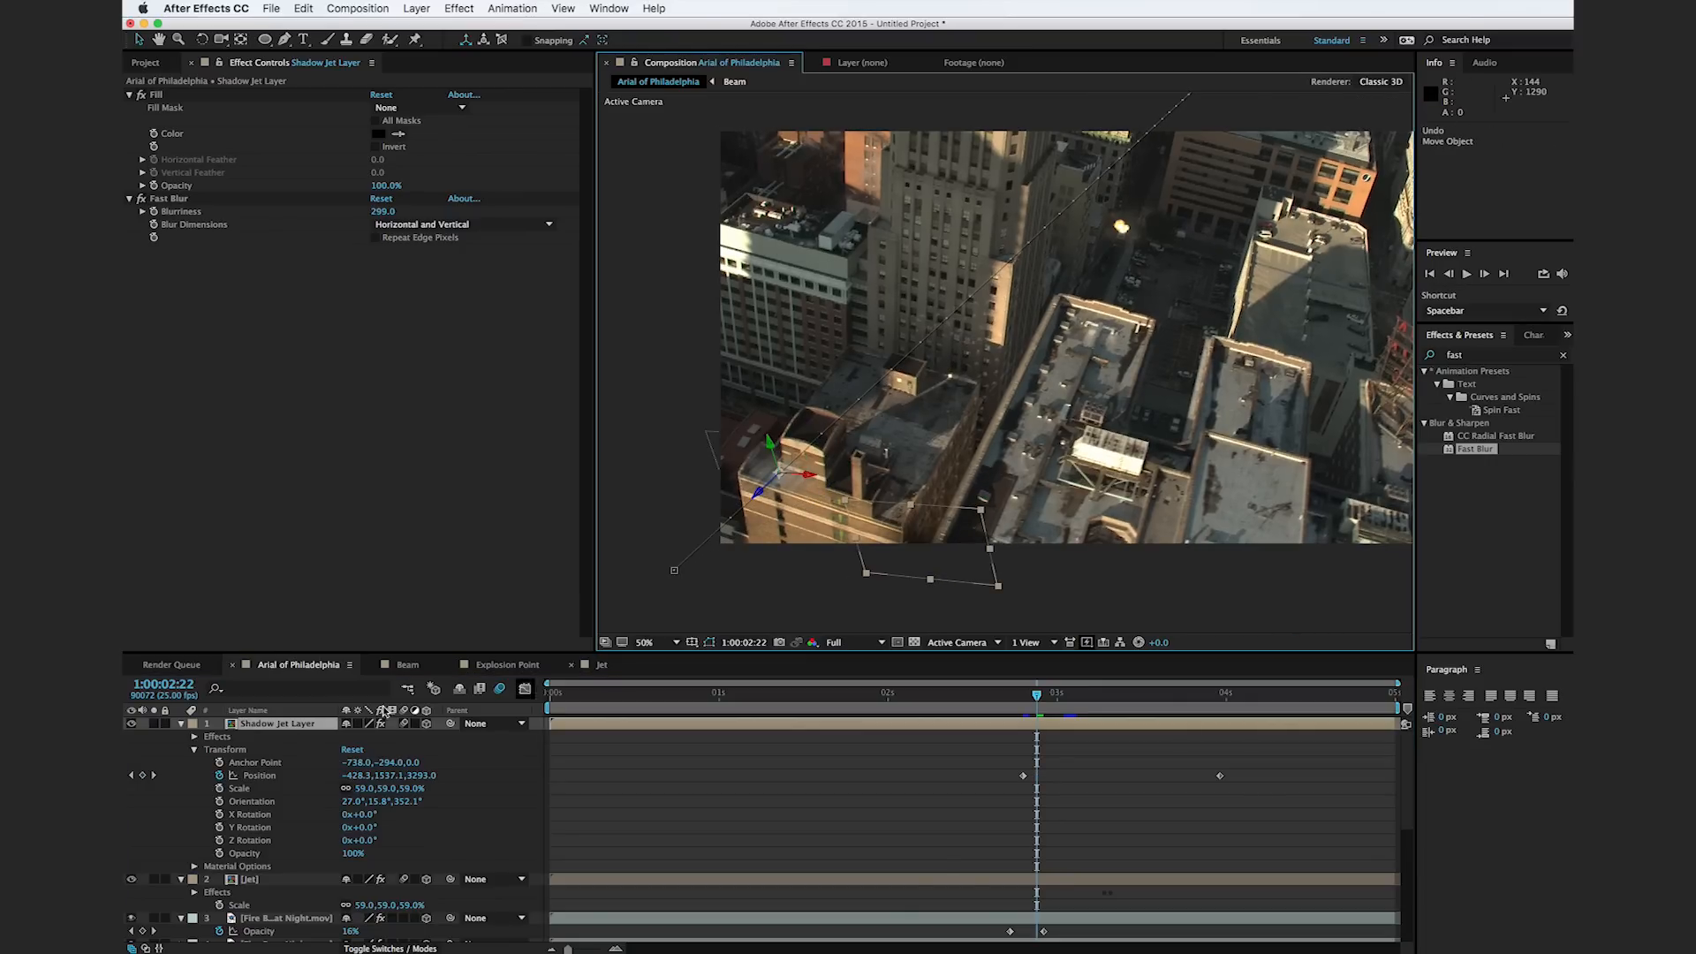
# Step: Shift the Shadow Jet Layer's anchor point X to about -1170 and lower its opacity to 65%
pyautogui.press('u')
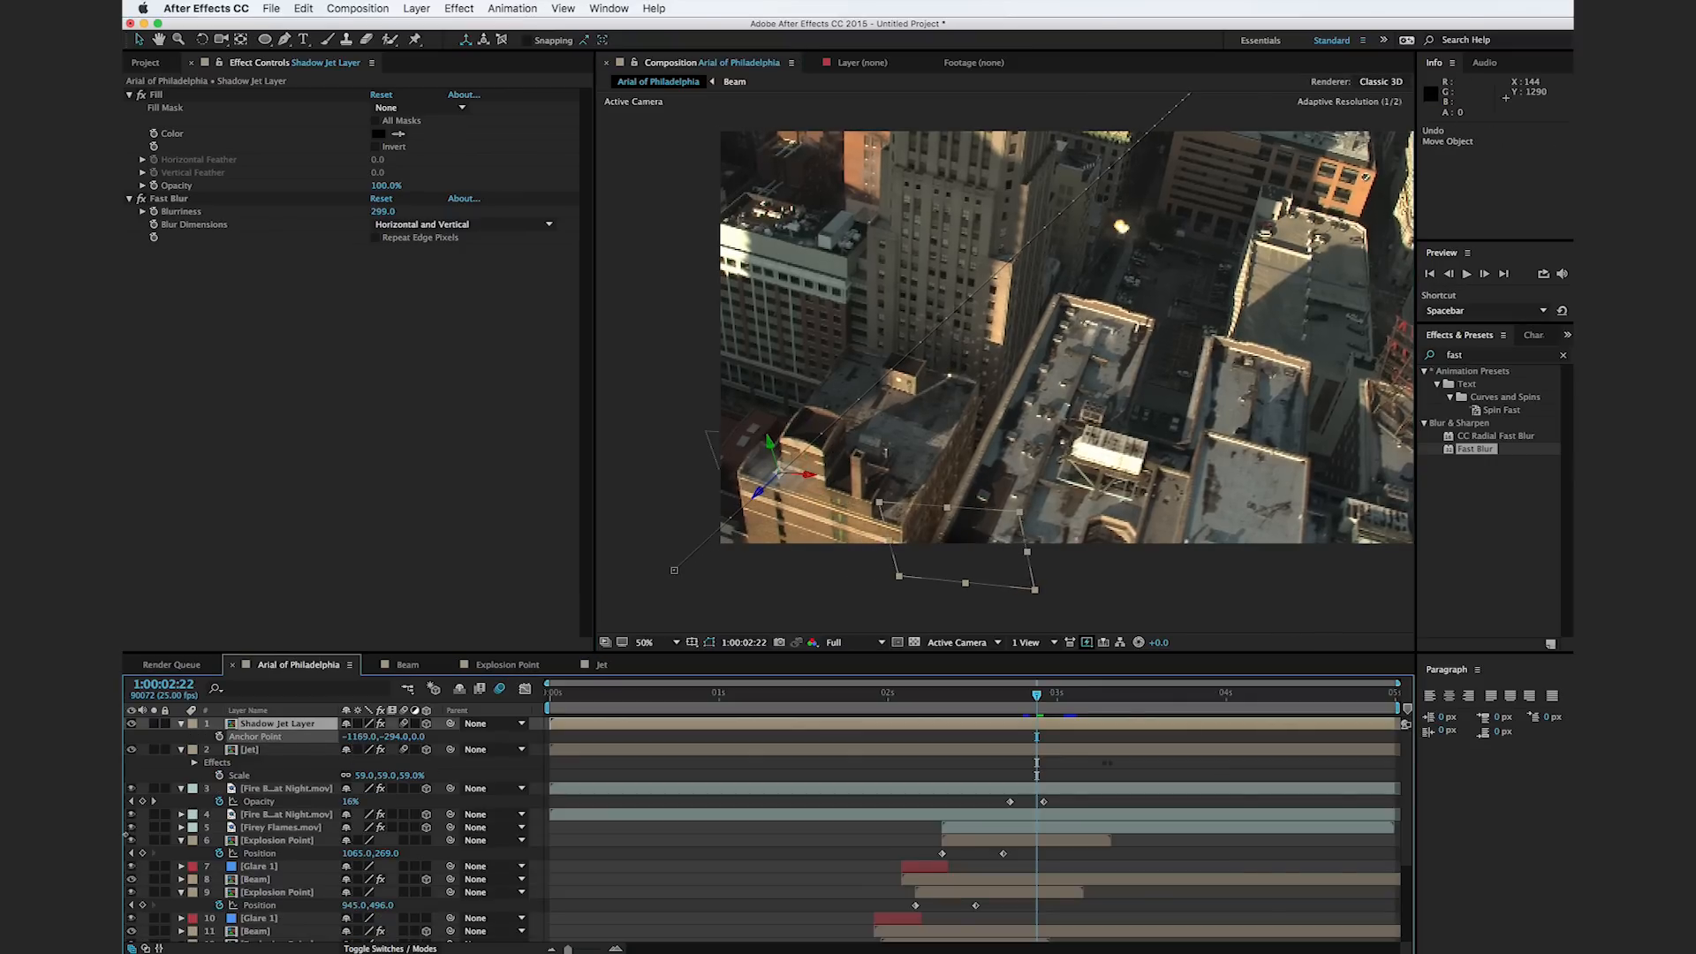
pyautogui.click(930, 697)
pyautogui.moveTo(933, 700); pyautogui.dragTo(1052, 707)
pyautogui.press('t')
pyautogui.moveTo(354, 742); pyautogui.dragTo(339, 737)
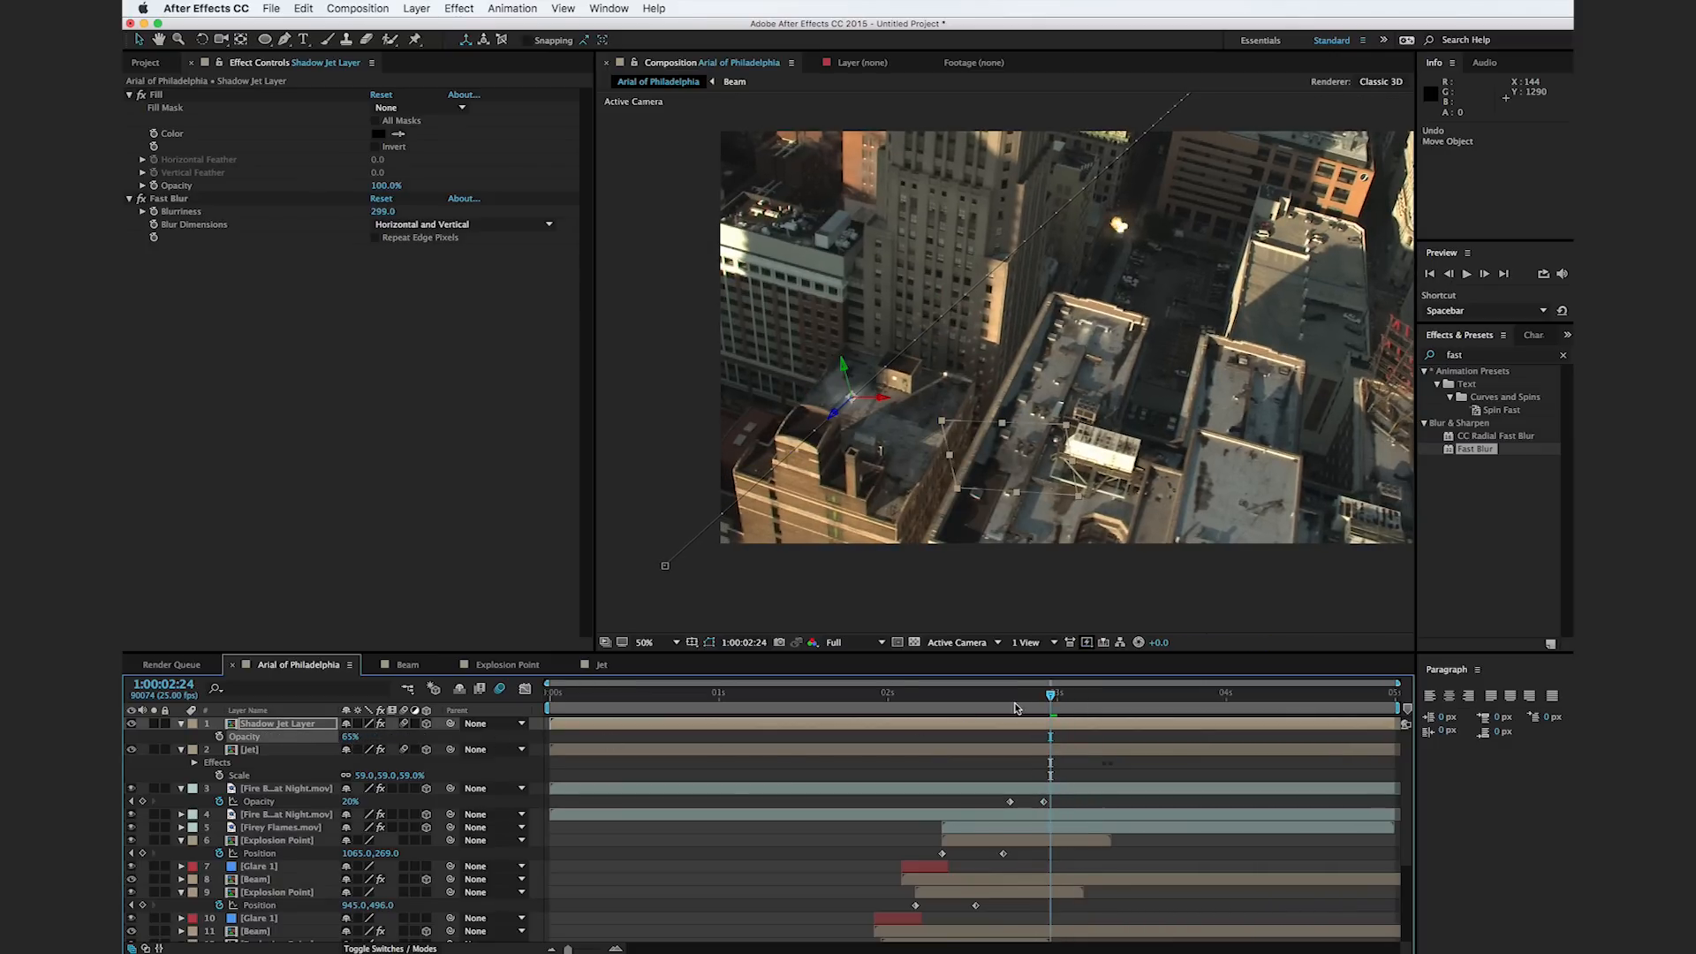
pyautogui.moveTo(1052, 698); pyautogui.dragTo(1089, 720)
pyautogui.click(1095, 726)
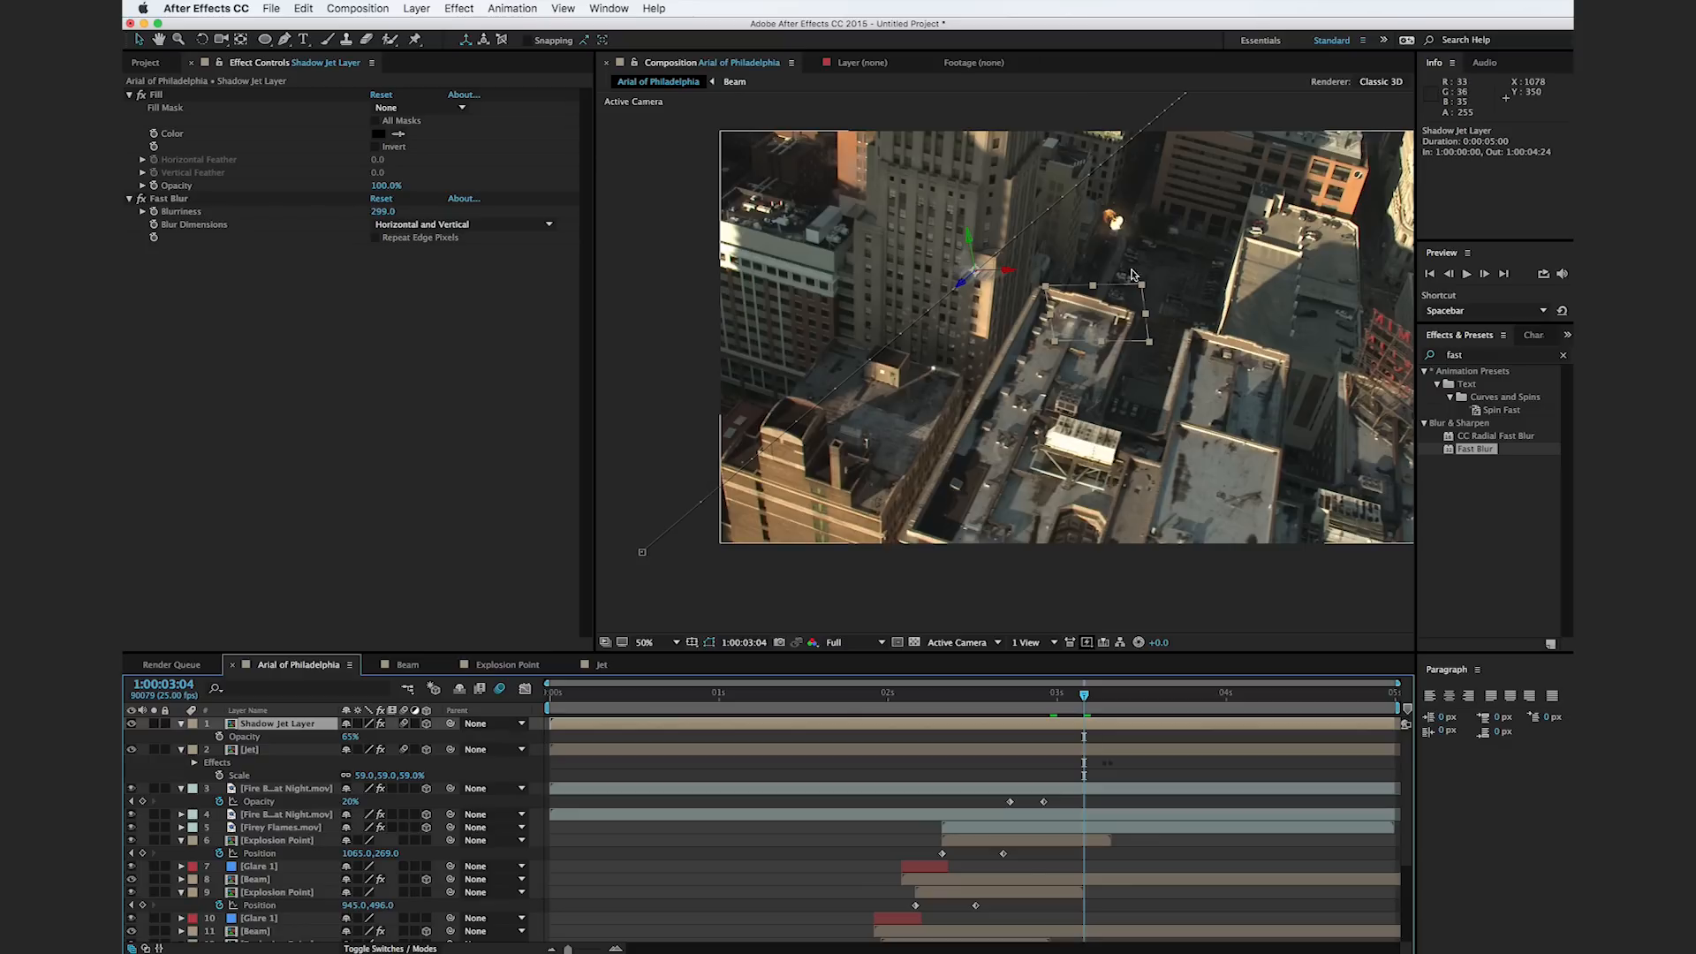
pyautogui.press('super+shift+d')
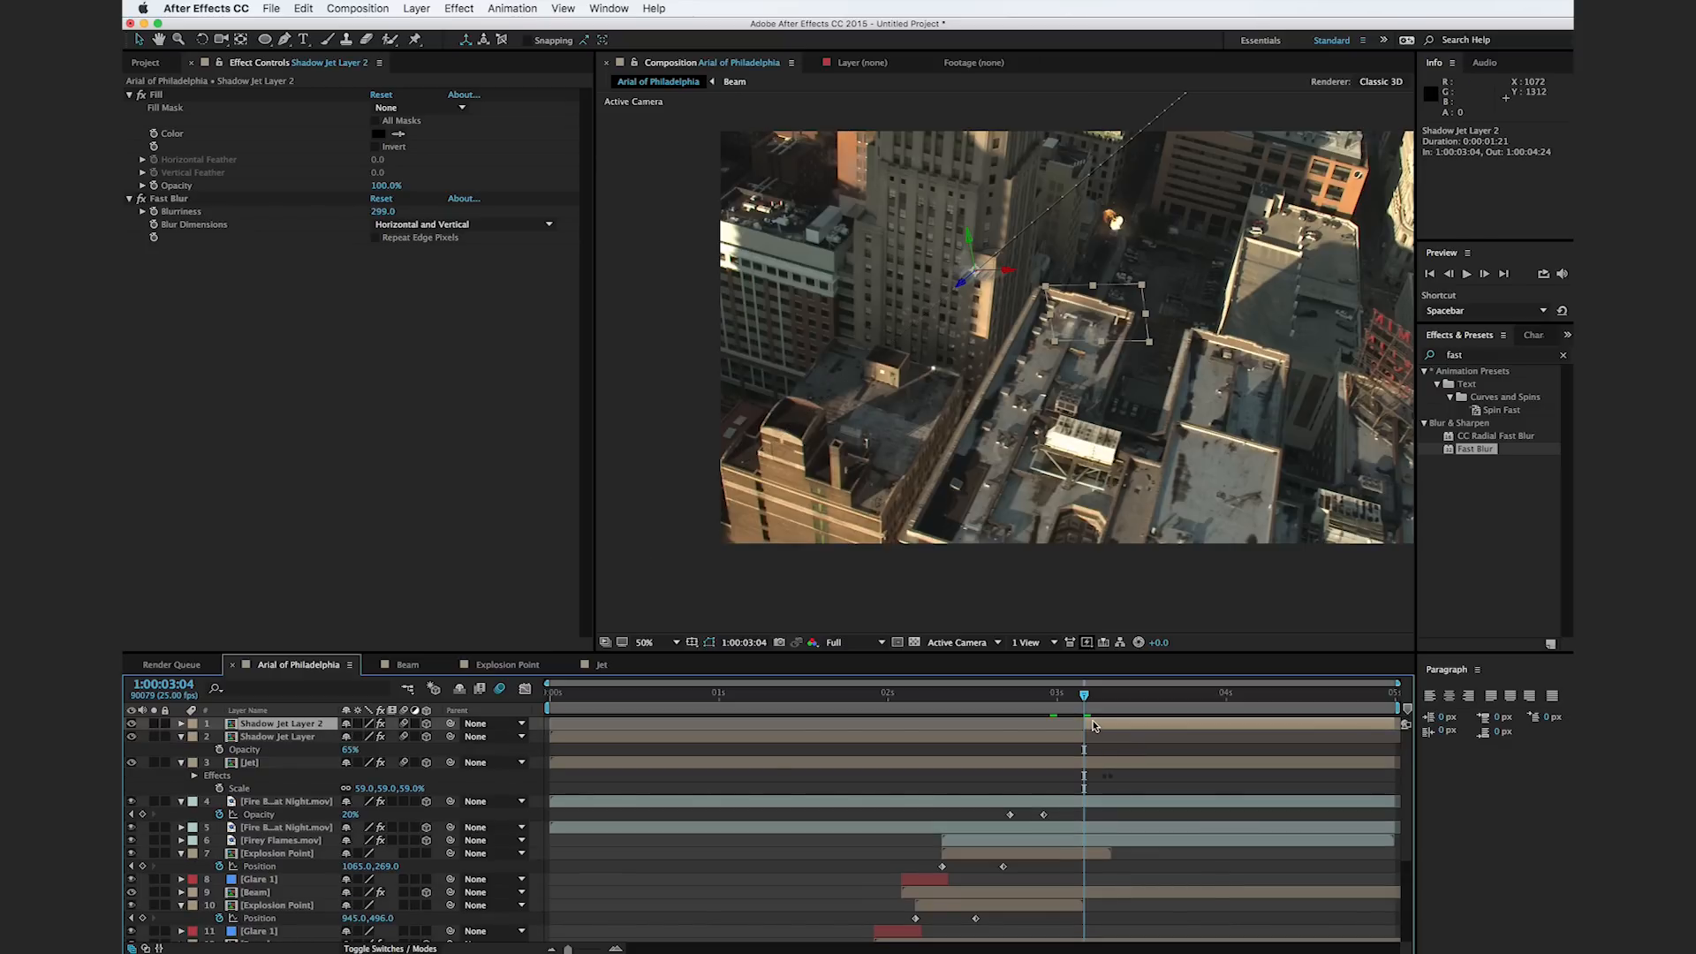
pyautogui.press('super+z')
# Step: Trim the end of the Shadow Jet Layer to 1:00:03:04 and scrub around the cut to check the shadow on the rooftop
pyautogui.moveTo(1086, 723); pyautogui.dragTo(1091, 723)
pyautogui.moveTo(1084, 696)
pyautogui.mouseDown()
pyautogui.moveTo(949, 702)
pyautogui.moveTo(1104, 704)
pyautogui.moveTo(1075, 716)
pyautogui.moveTo(1092, 716)
pyautogui.mouseUp()
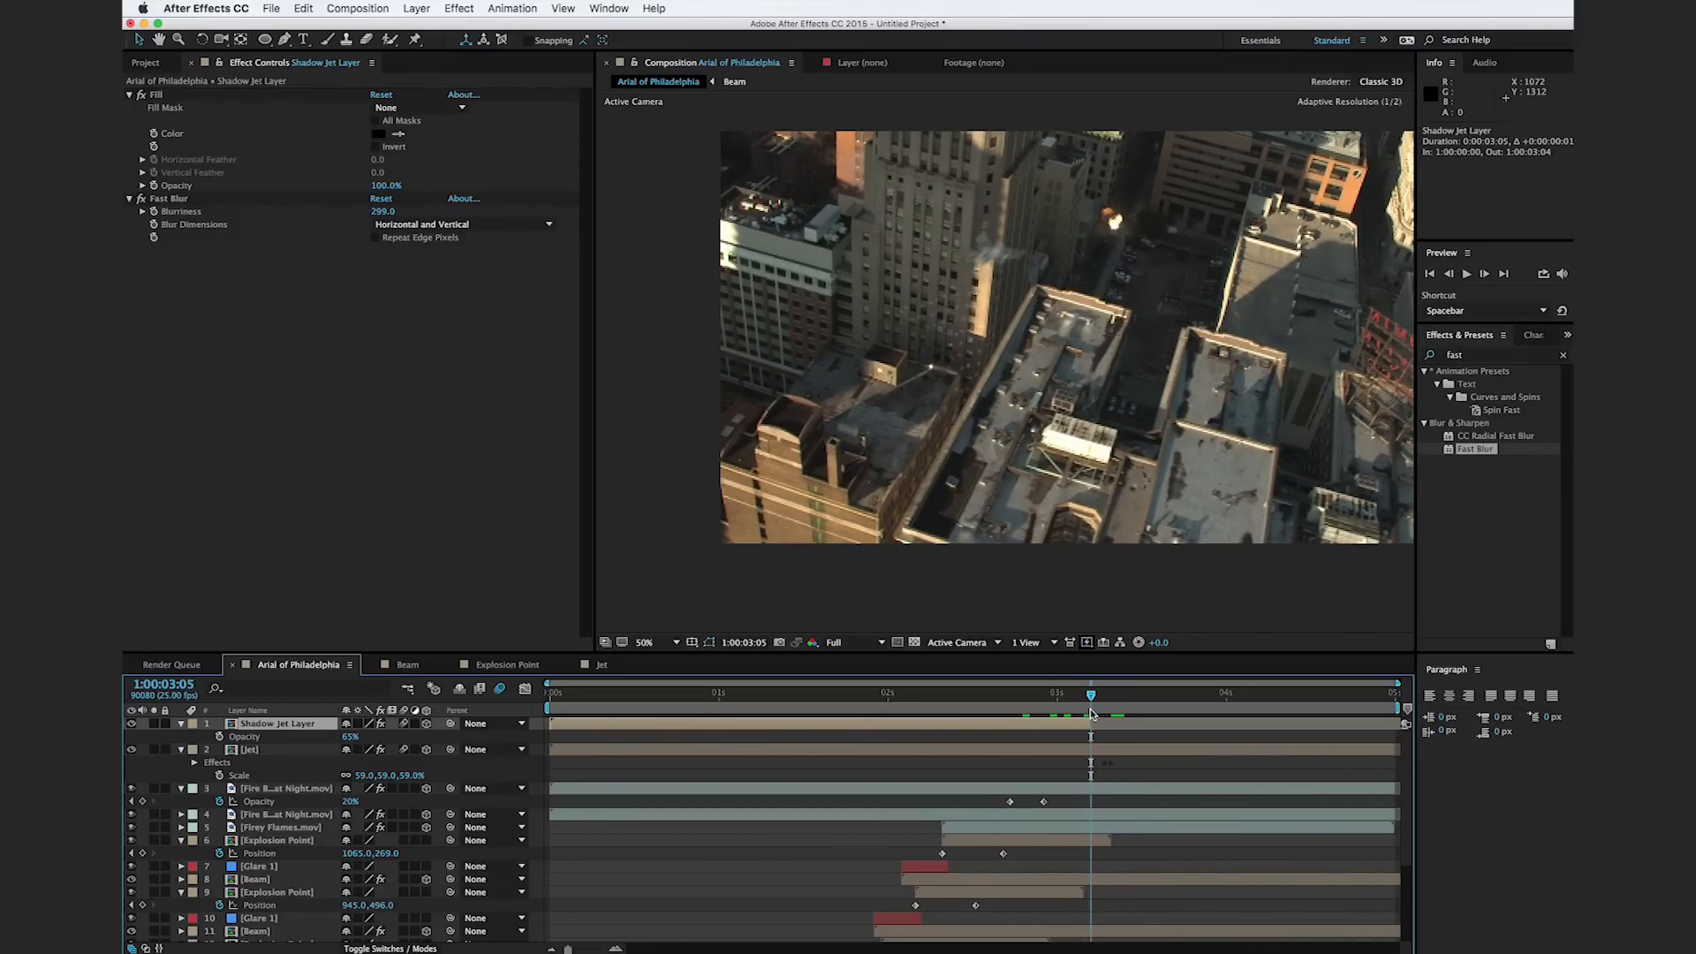
pyautogui.press(',')
pyautogui.moveTo(1130, 403); pyautogui.dragTo(1123, 422)
pyautogui.moveTo(1087, 700); pyautogui.dragTo(1084, 701)
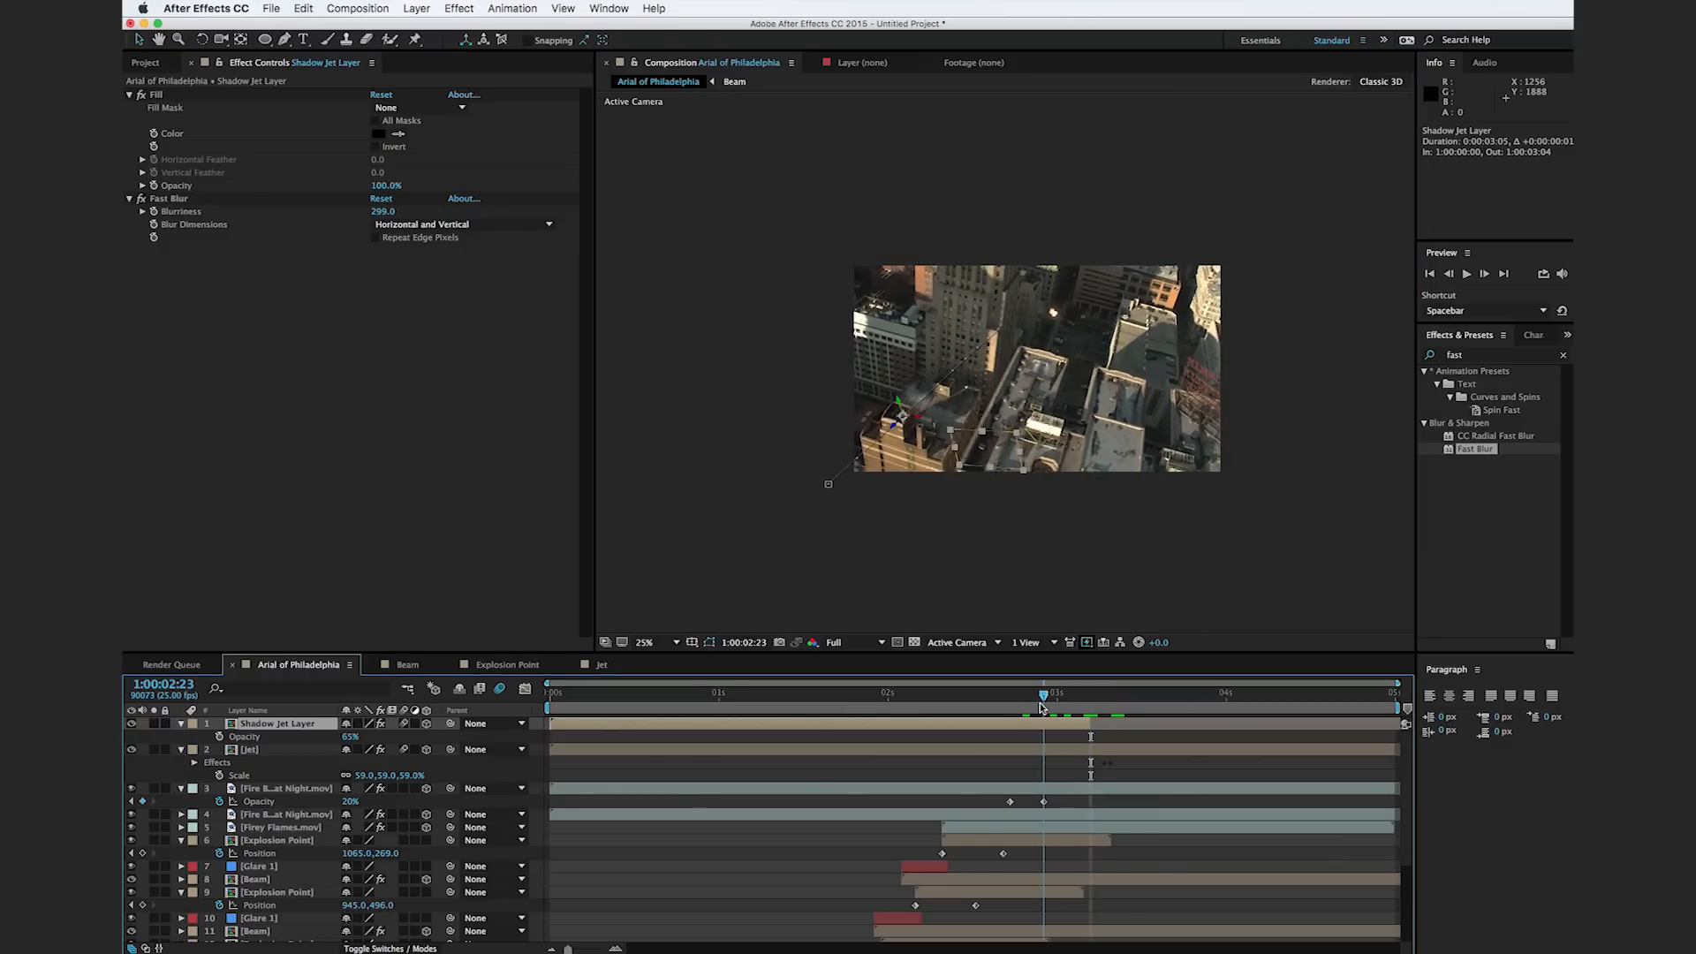
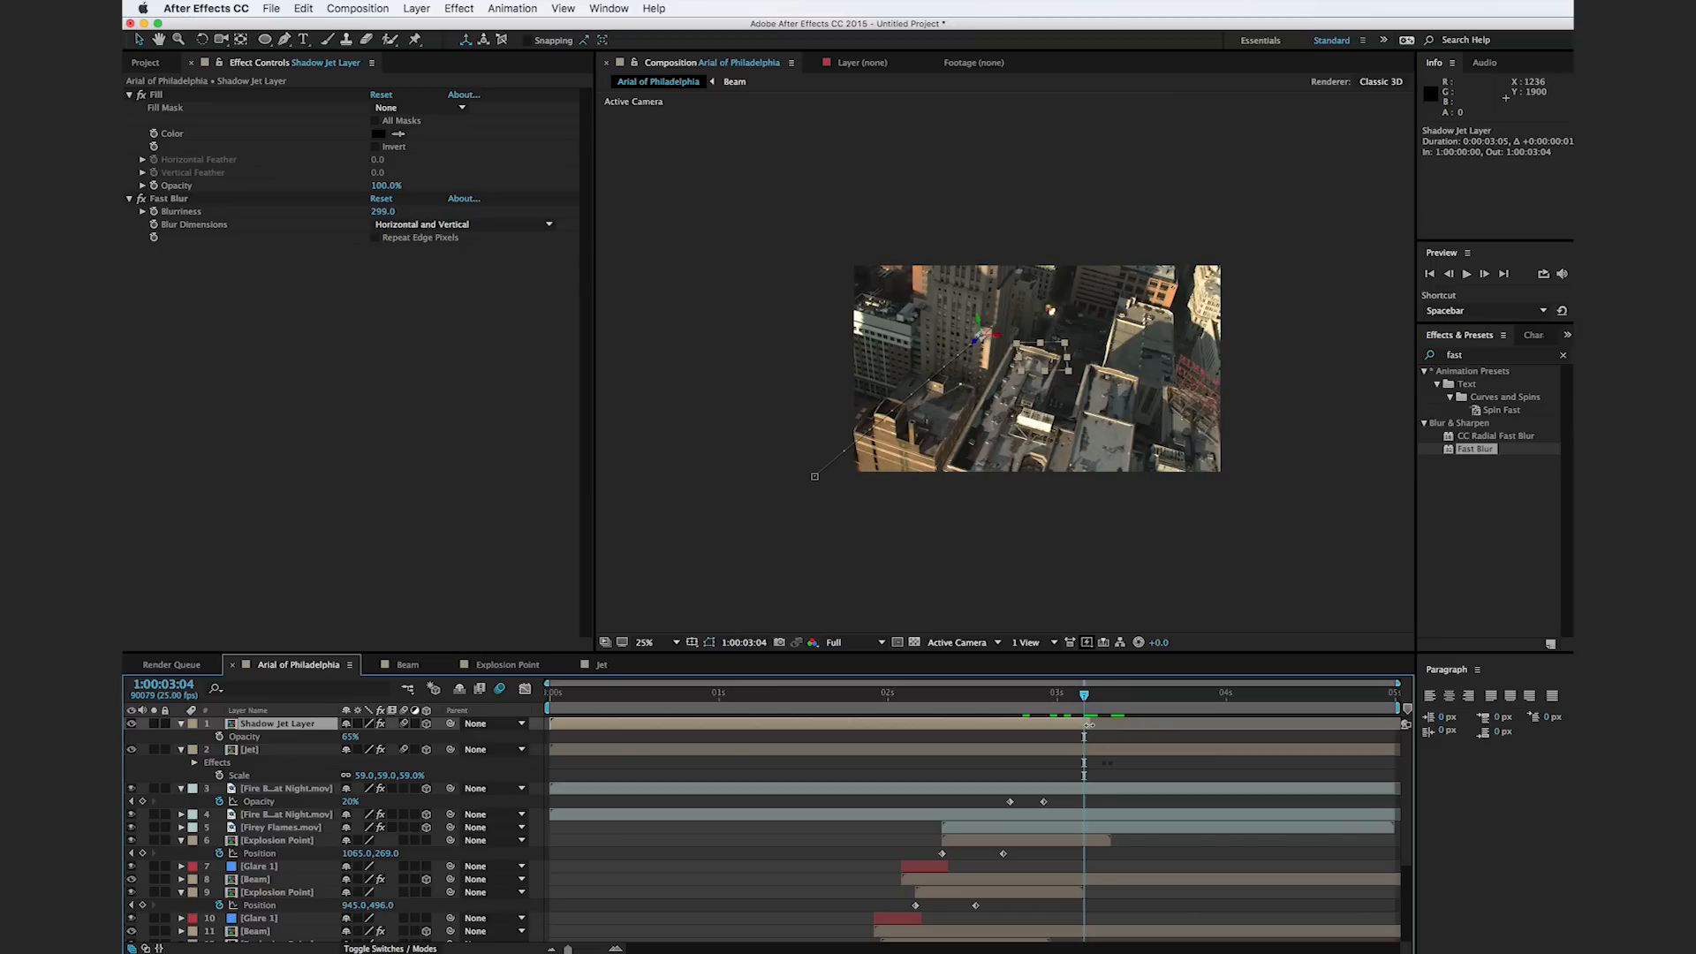
pyautogui.moveTo(1088, 720); pyautogui.dragTo(1068, 709)
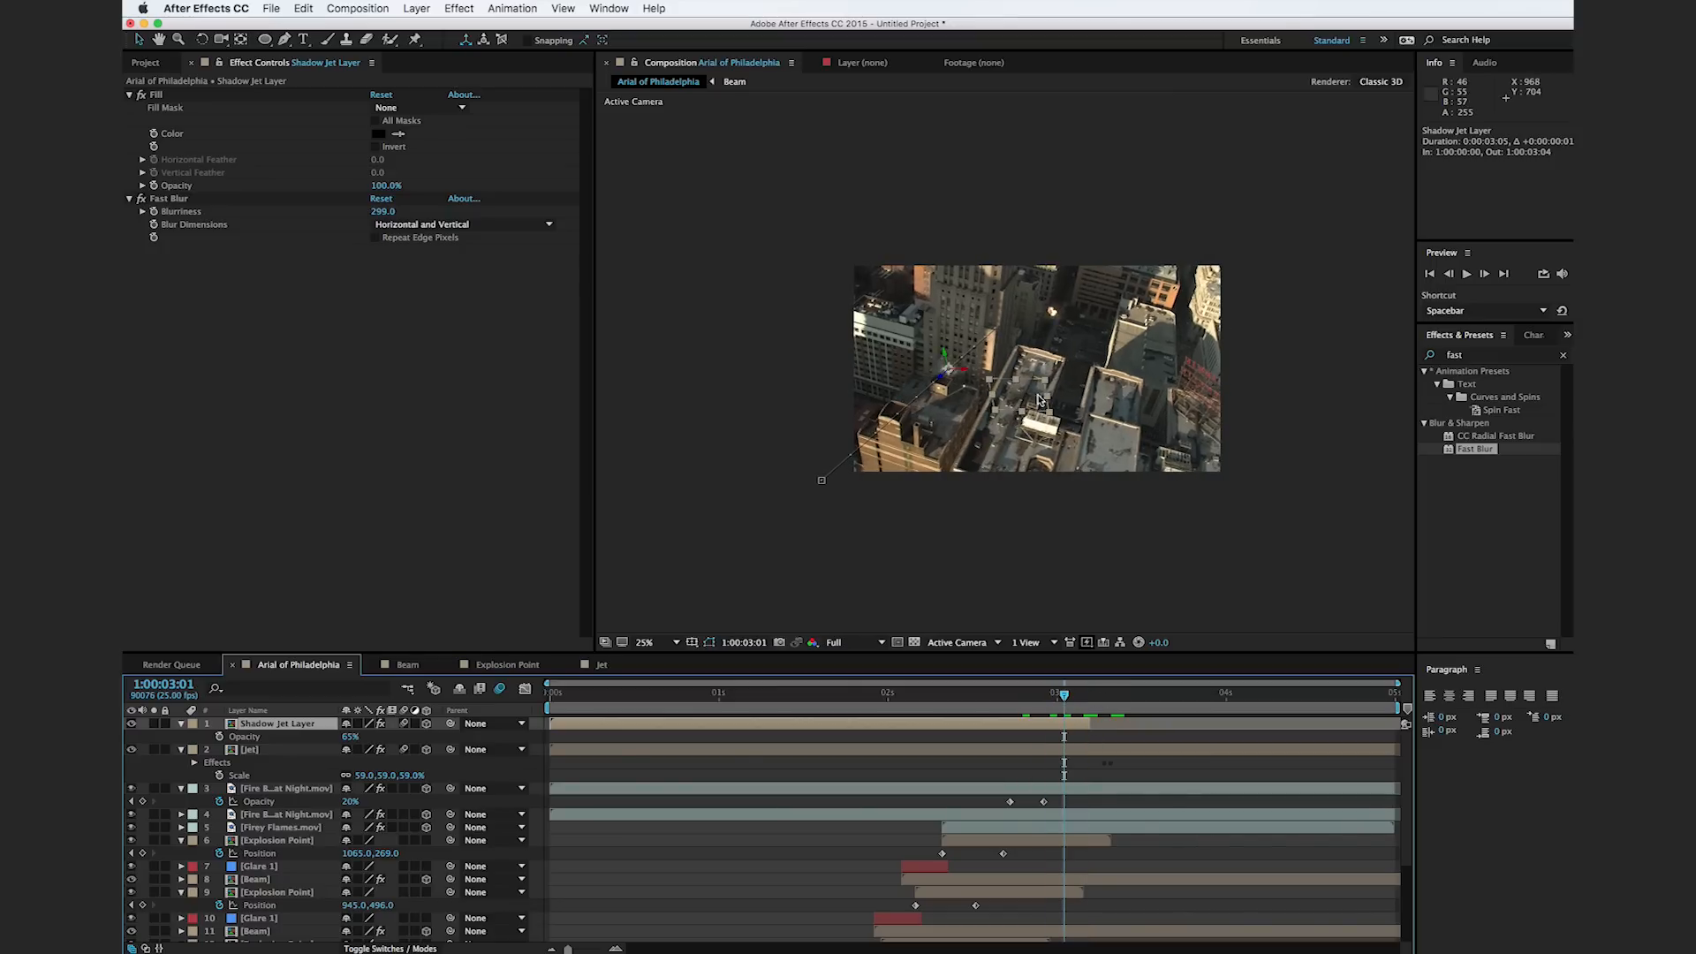
pyautogui.moveTo(1075, 699); pyautogui.dragTo(1092, 700)
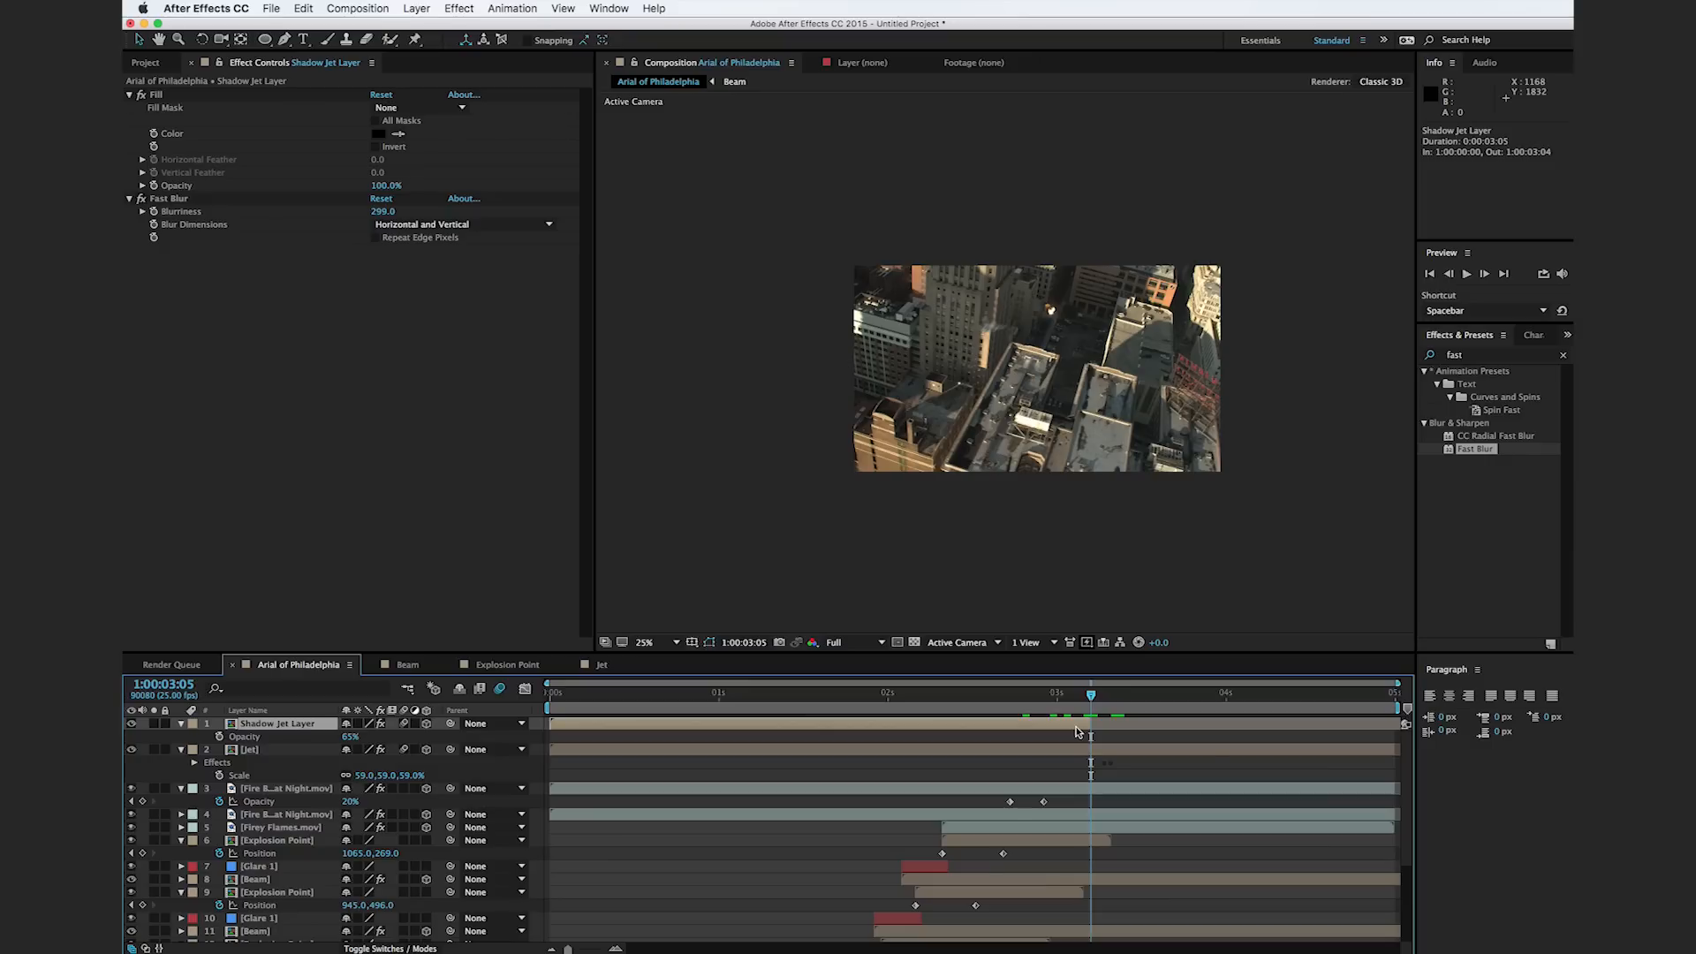
# Step: Duplicate the Shadow Jet Layer and retime the copy to run from 1:00:03:05 to 1:00:04:24
pyautogui.press('super+d')
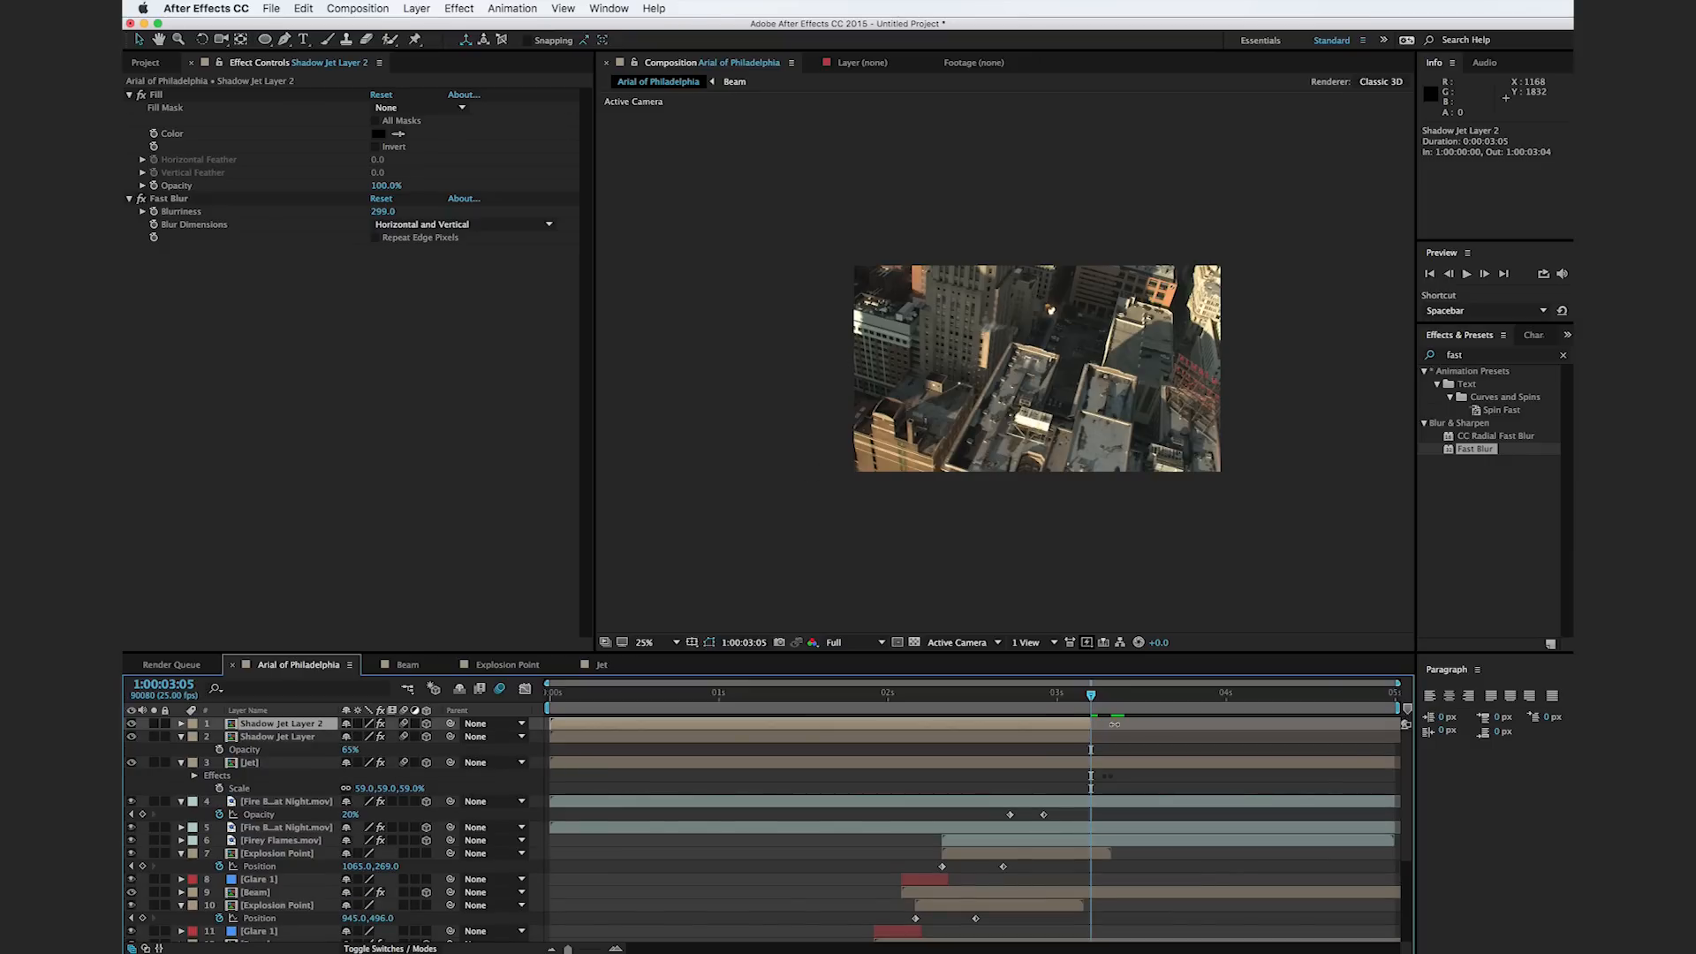
pyautogui.moveTo(1114, 724); pyautogui.dragTo(1391, 735)
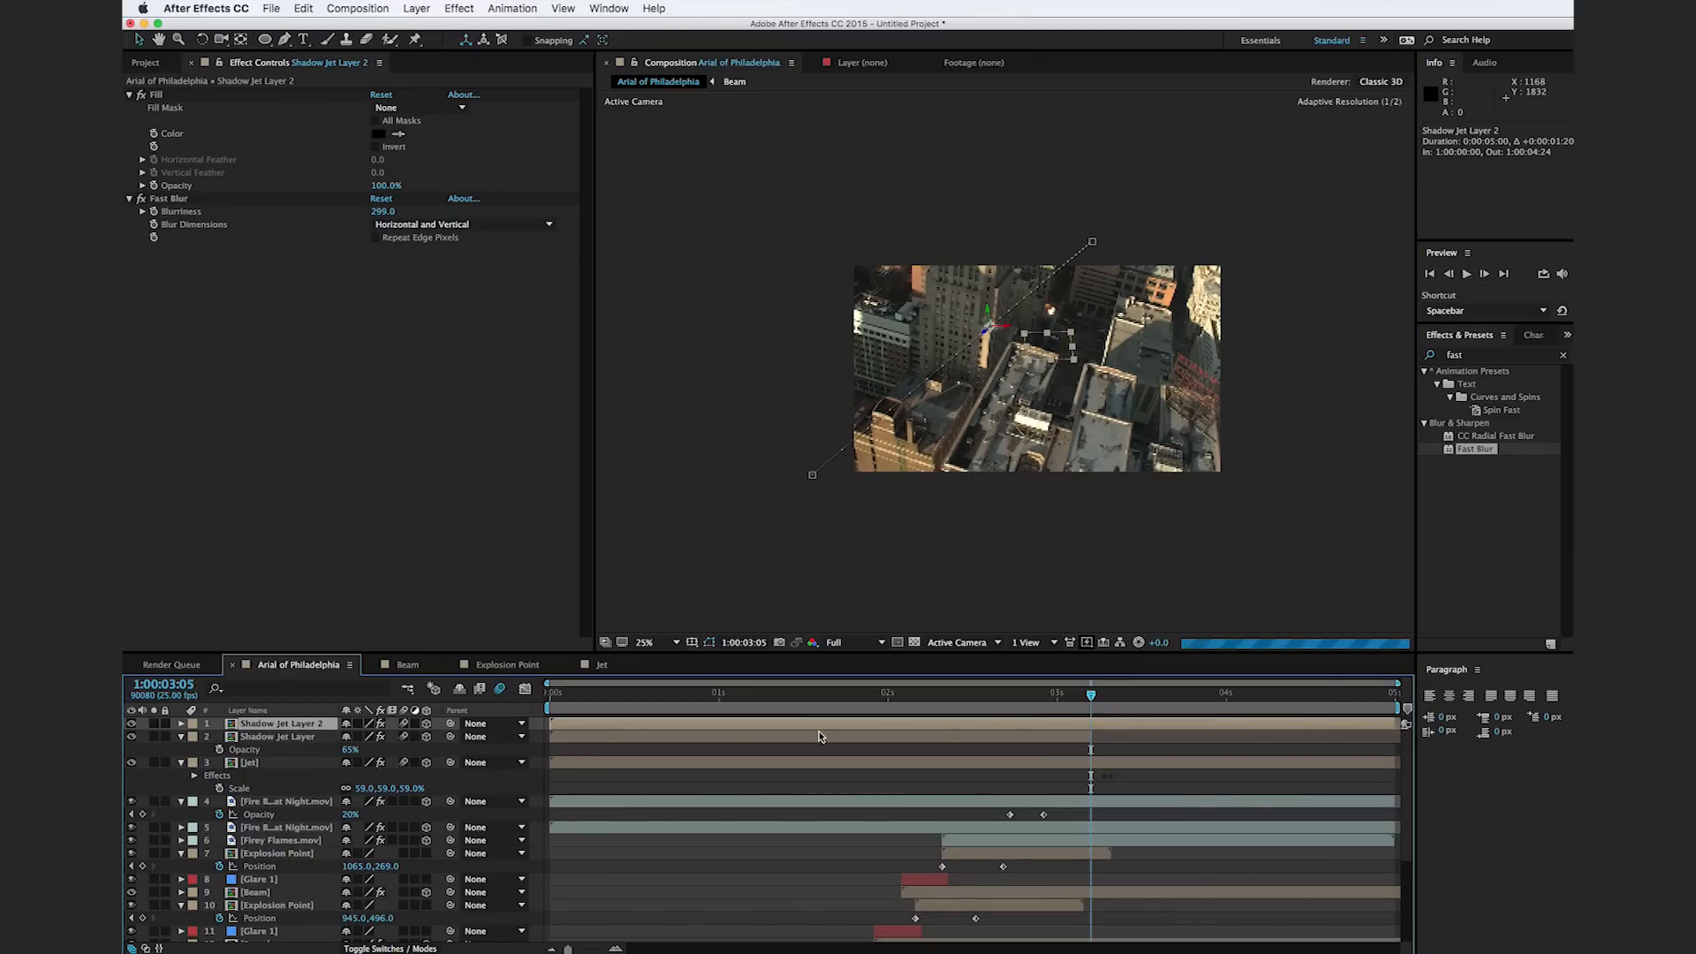
pyautogui.moveTo(550, 724); pyautogui.dragTo(1111, 697)
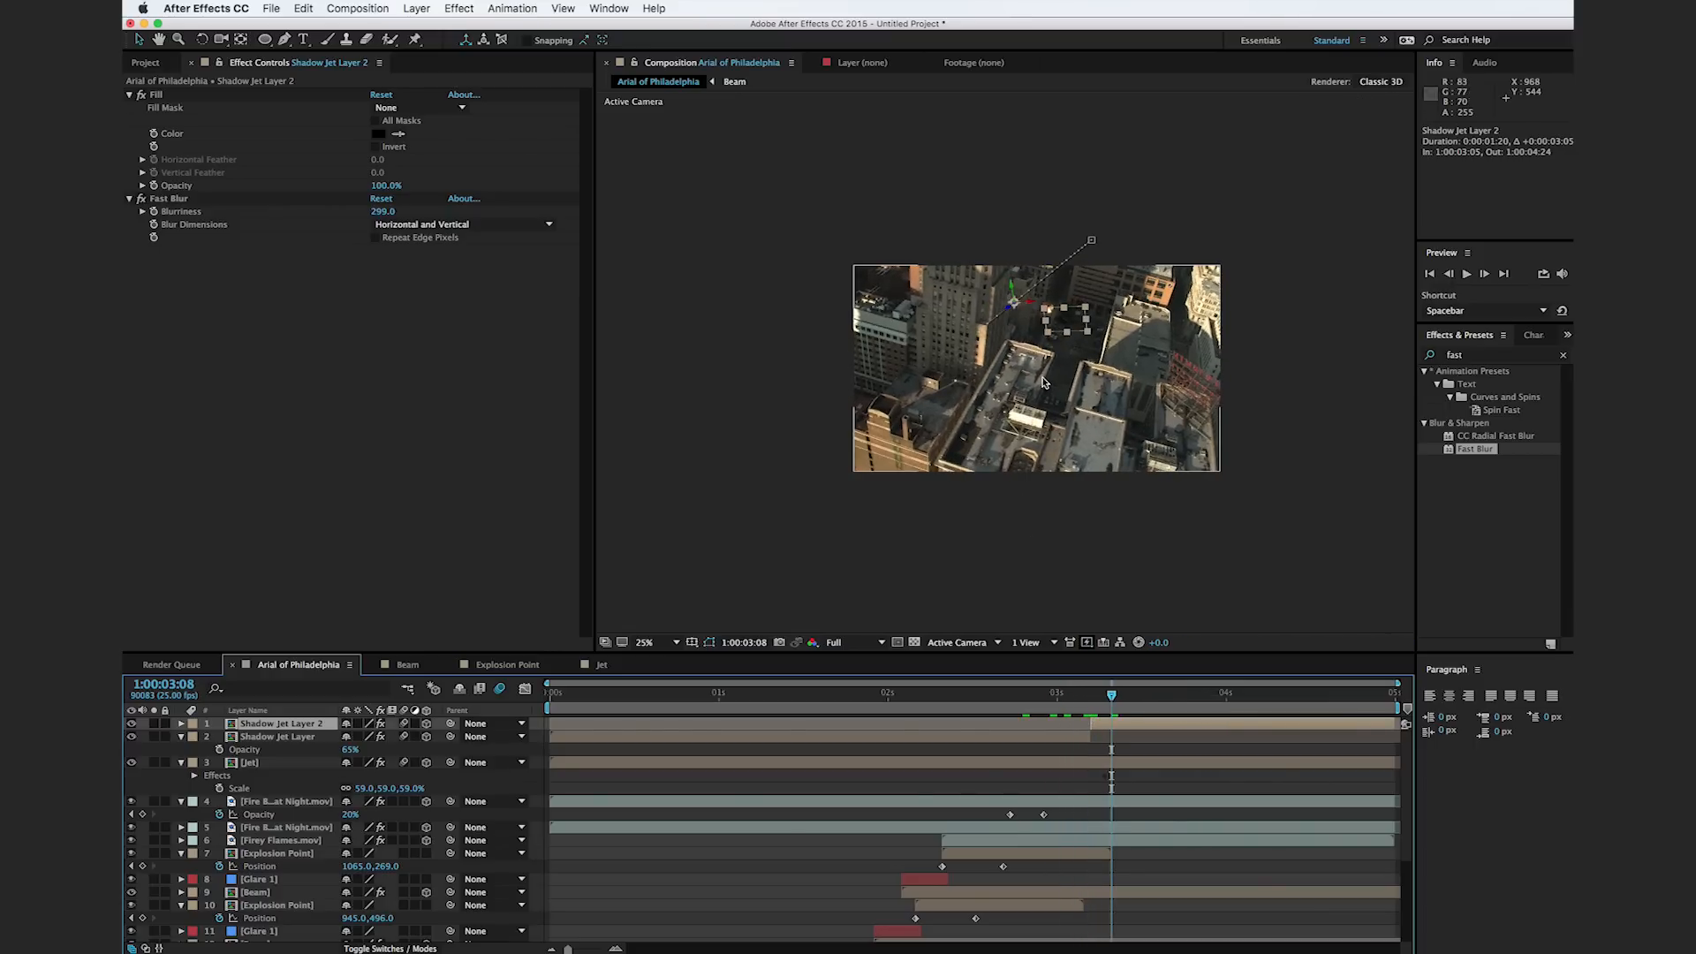
# Step: At 1:00:03:05, move the second shadow layer's anchor point X to -4092 so the shadow falls on the building across the street
pyautogui.scroll(2, 1044, 352)
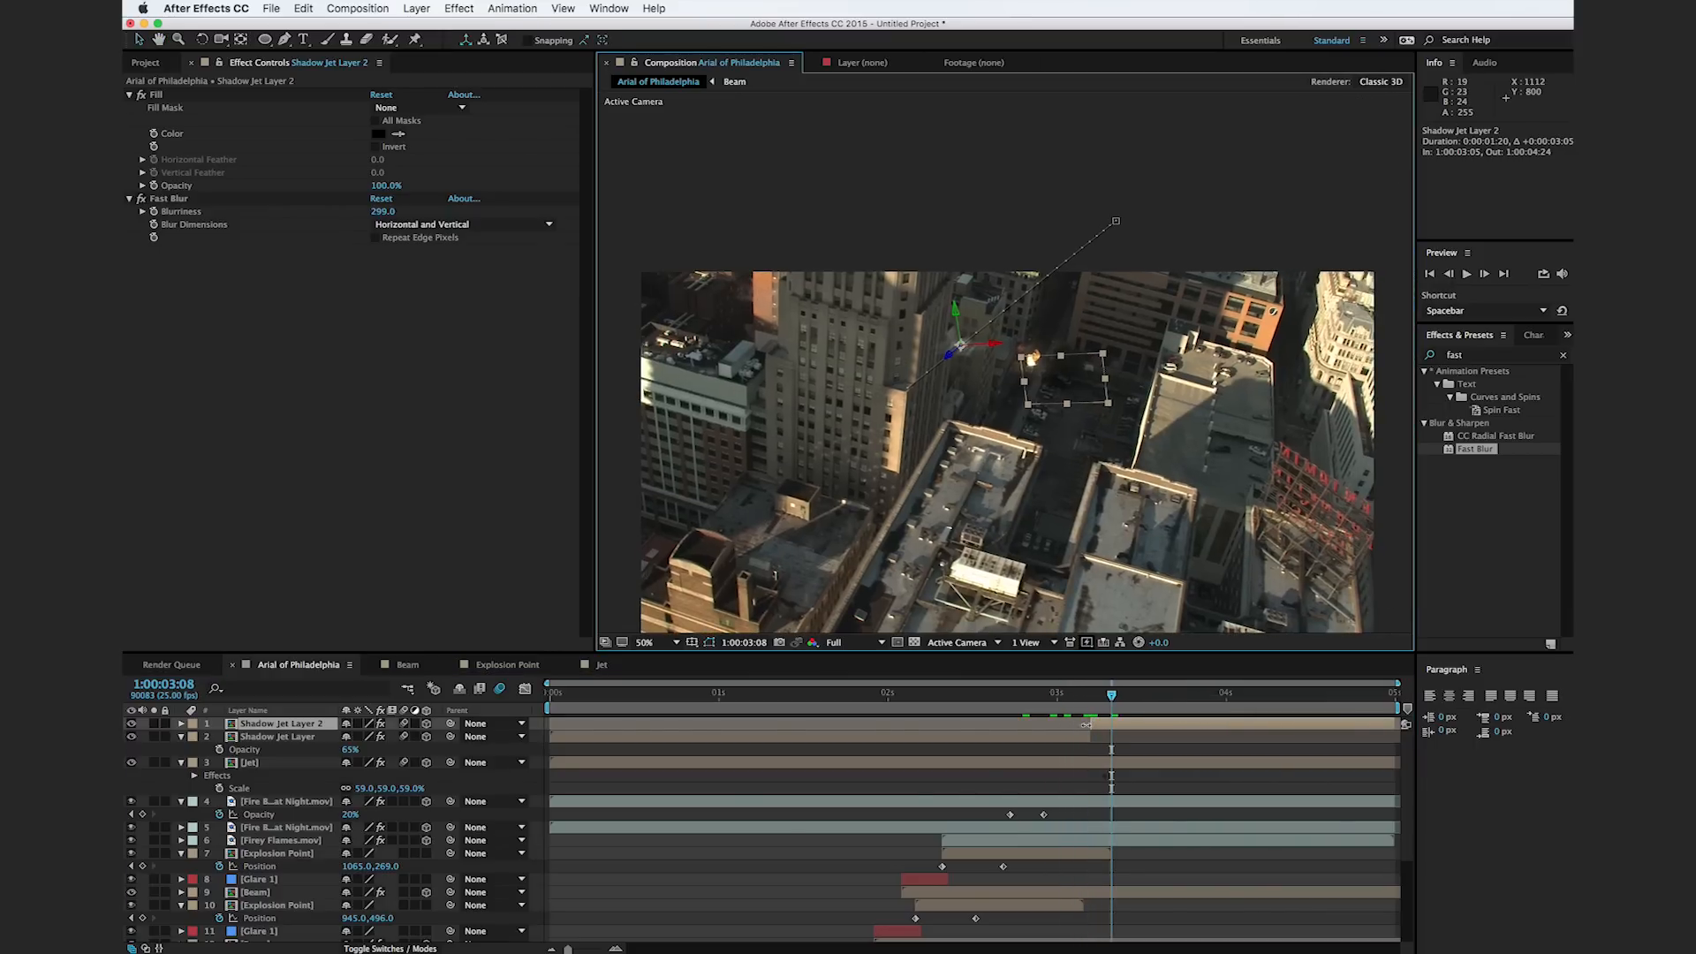
pyautogui.click(1091, 698)
pyautogui.click(1085, 704)
pyautogui.moveTo(1087, 704); pyautogui.dragTo(1091, 704)
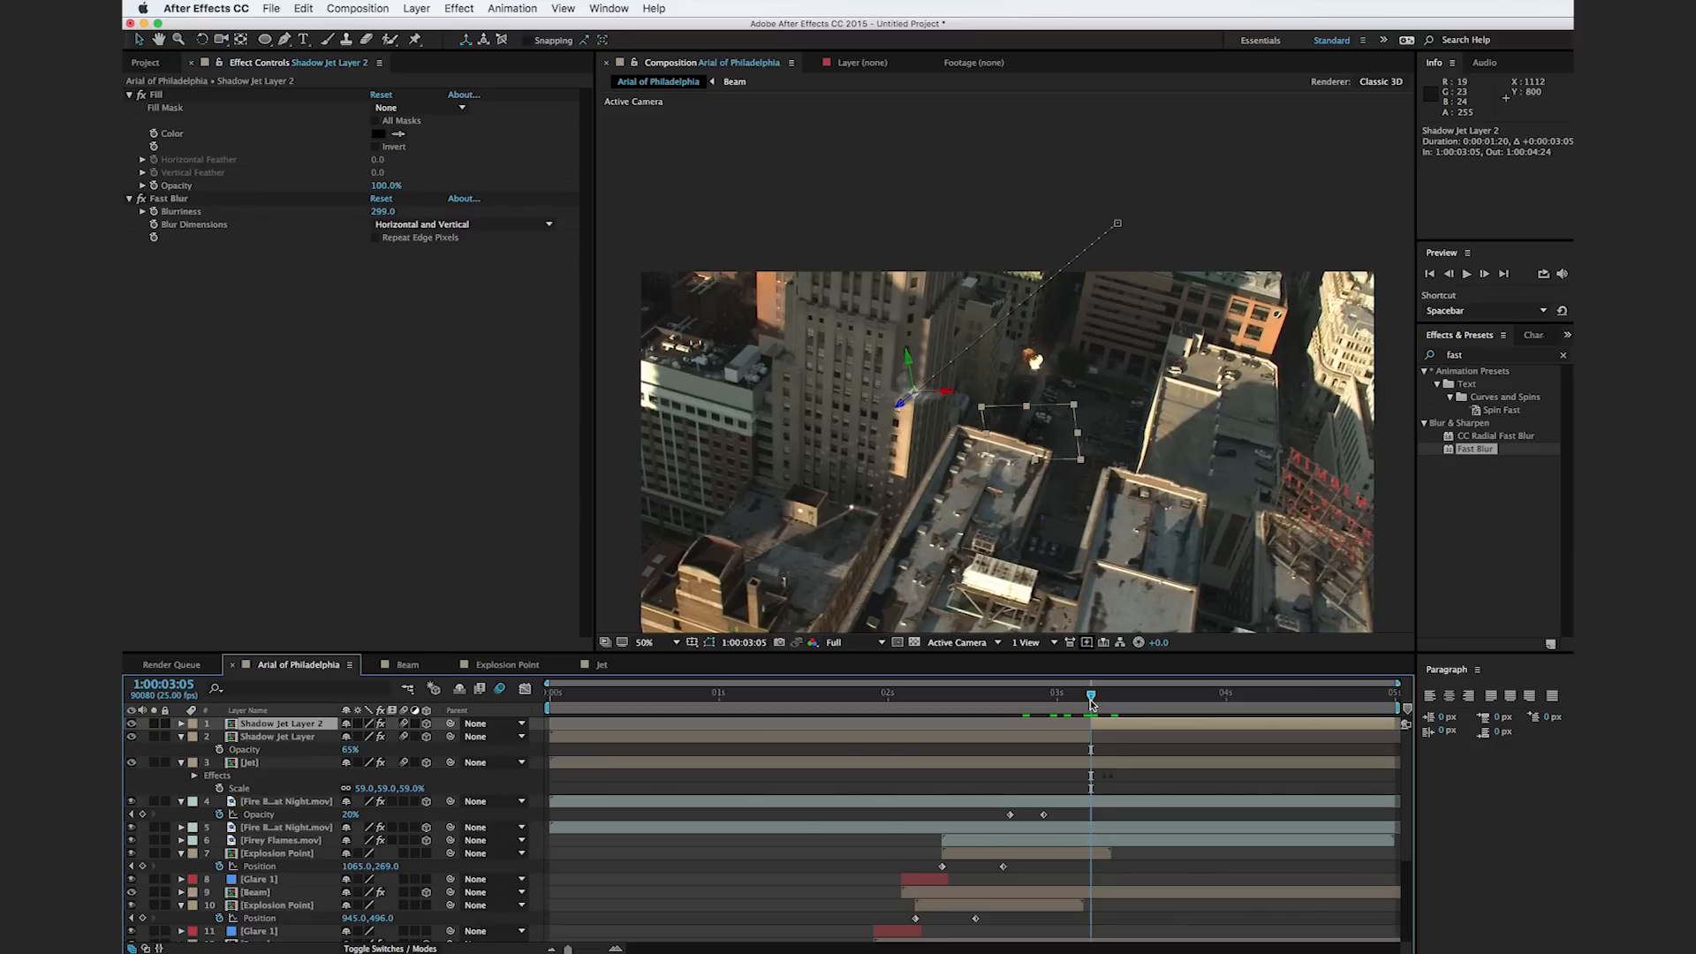
pyautogui.press('a')
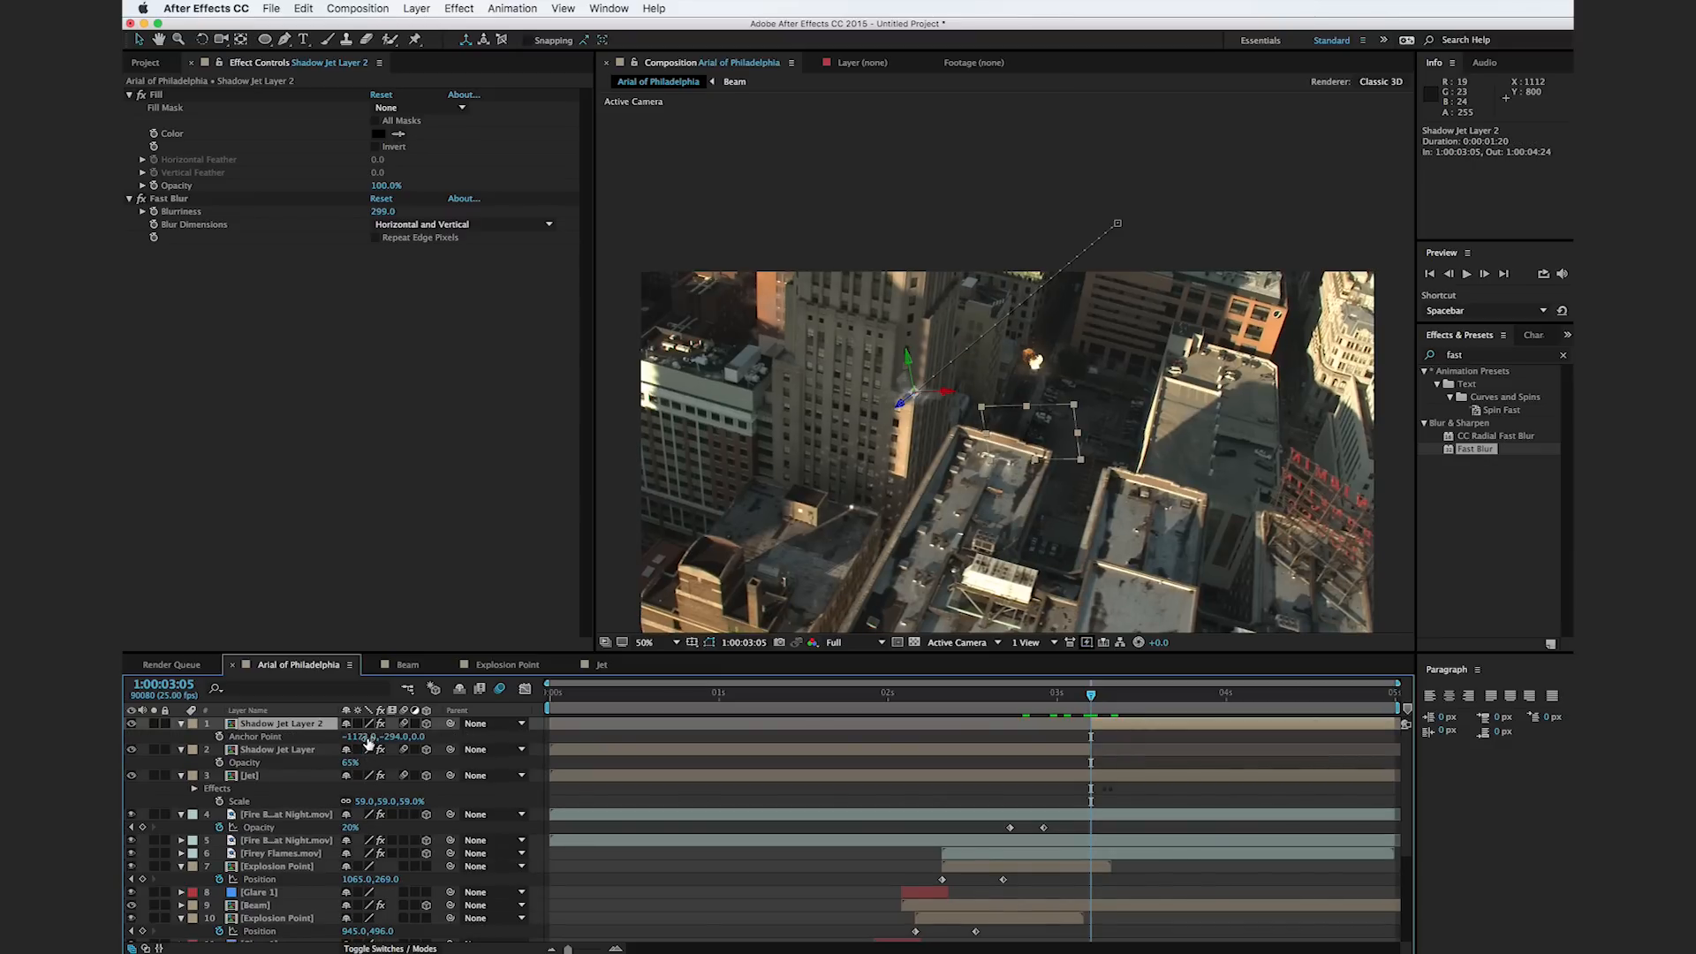
pyautogui.moveTo(369, 738); pyautogui.dragTo(314, 797)
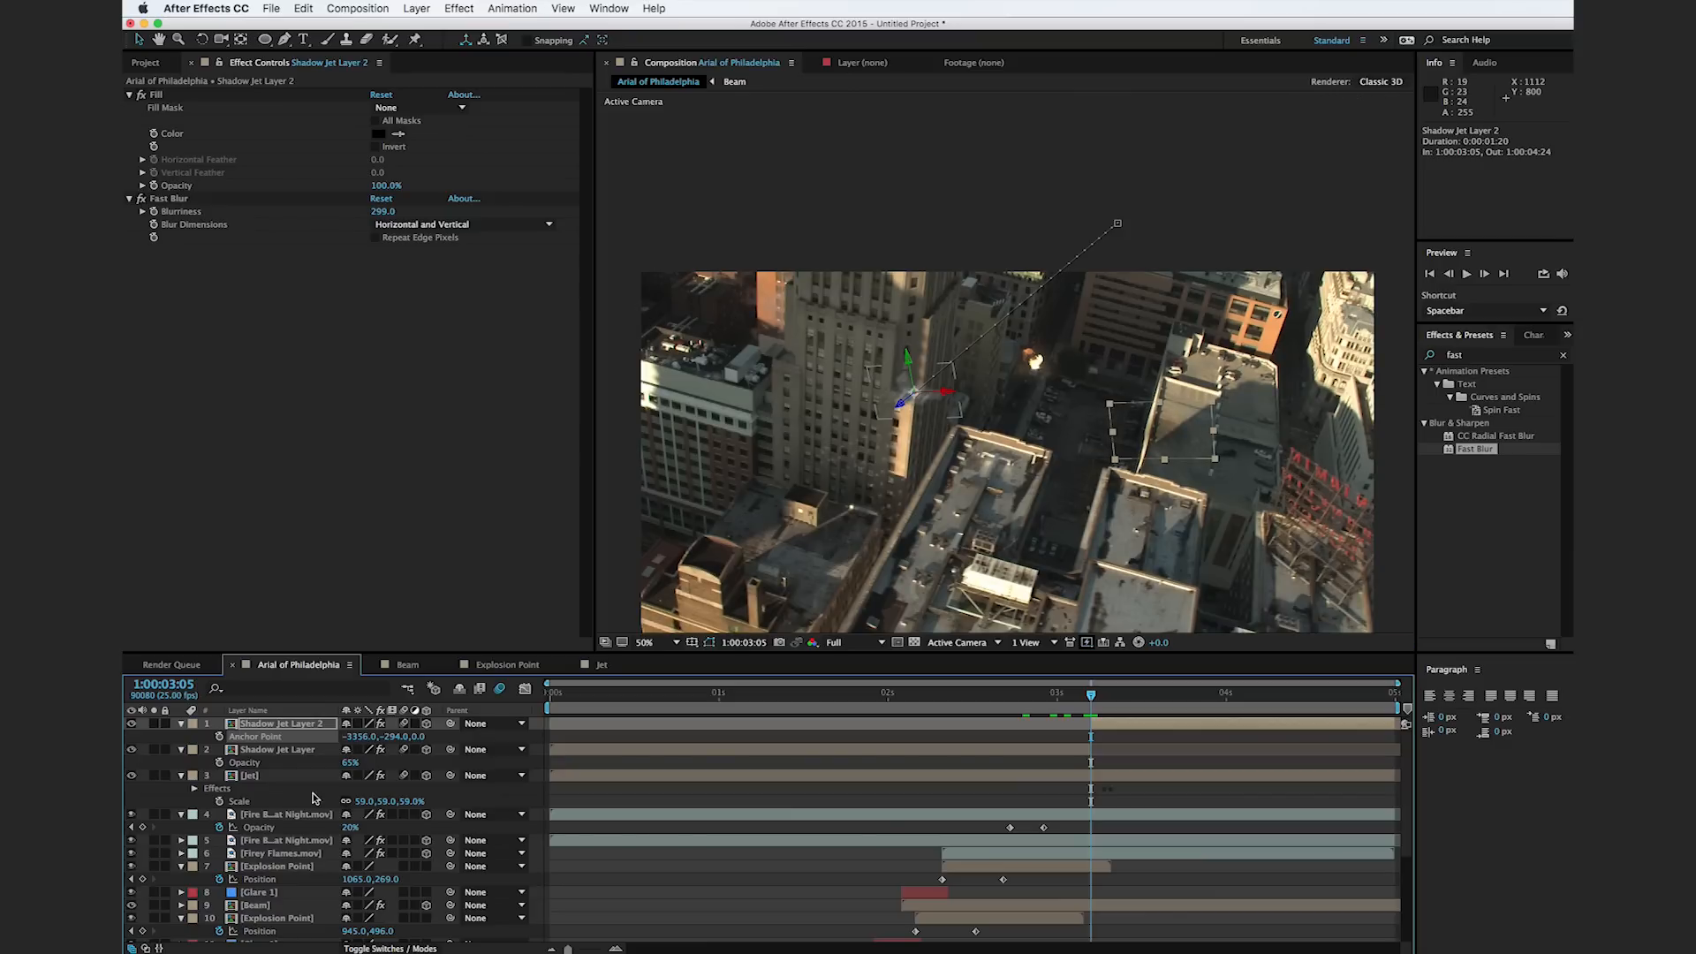
pyautogui.moveTo(339, 737); pyautogui.dragTo(186, 765)
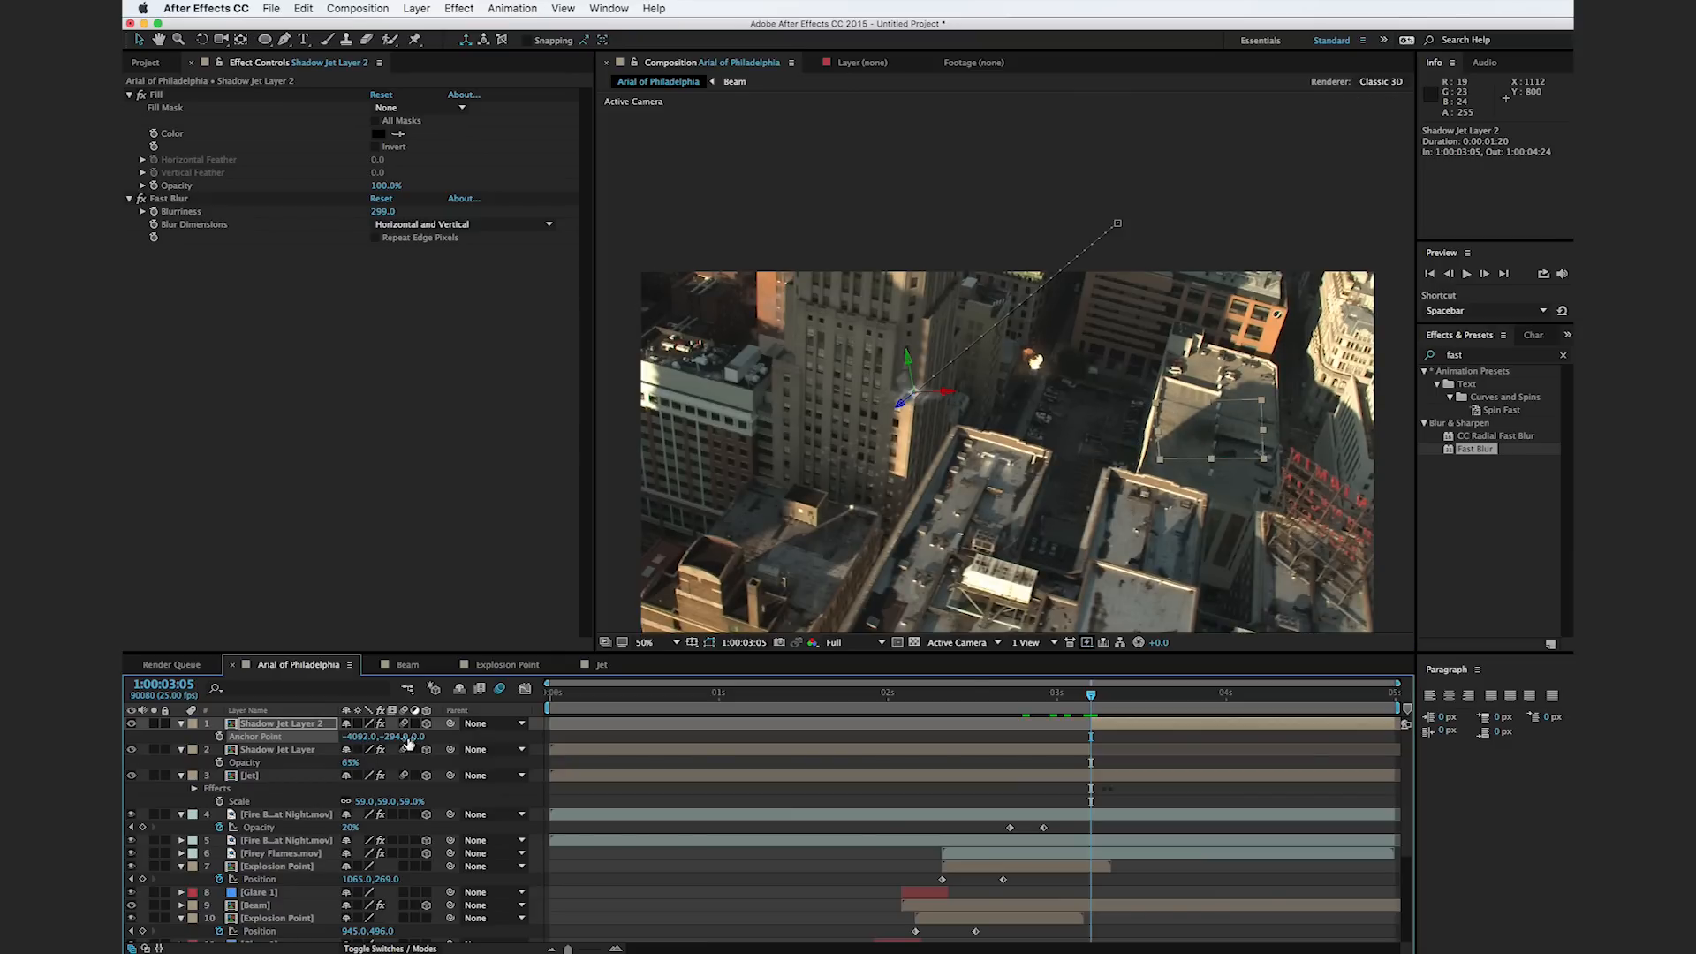
# Step: Shift Shadow Jet Layer 2's anchor point to -5555, 916 so its shadow falls beyond the building across the street
pyautogui.moveTo(767, 720); pyautogui.dragTo(699, 654)
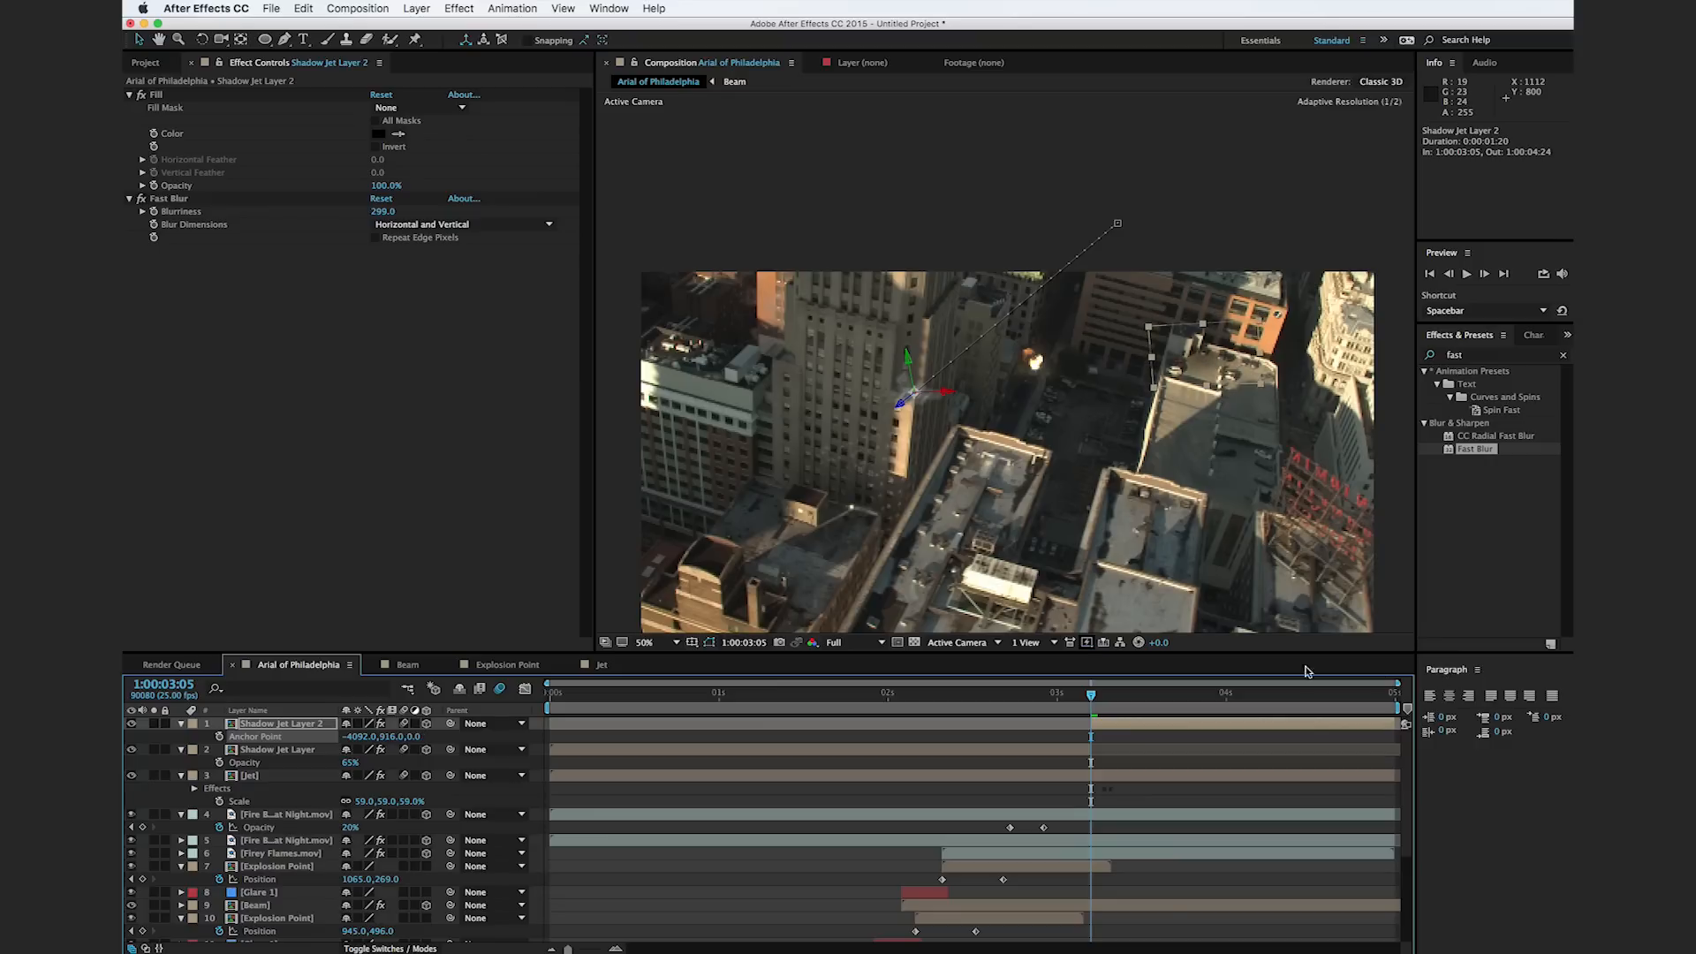
pyautogui.moveTo(365, 742); pyautogui.dragTo(392, 747)
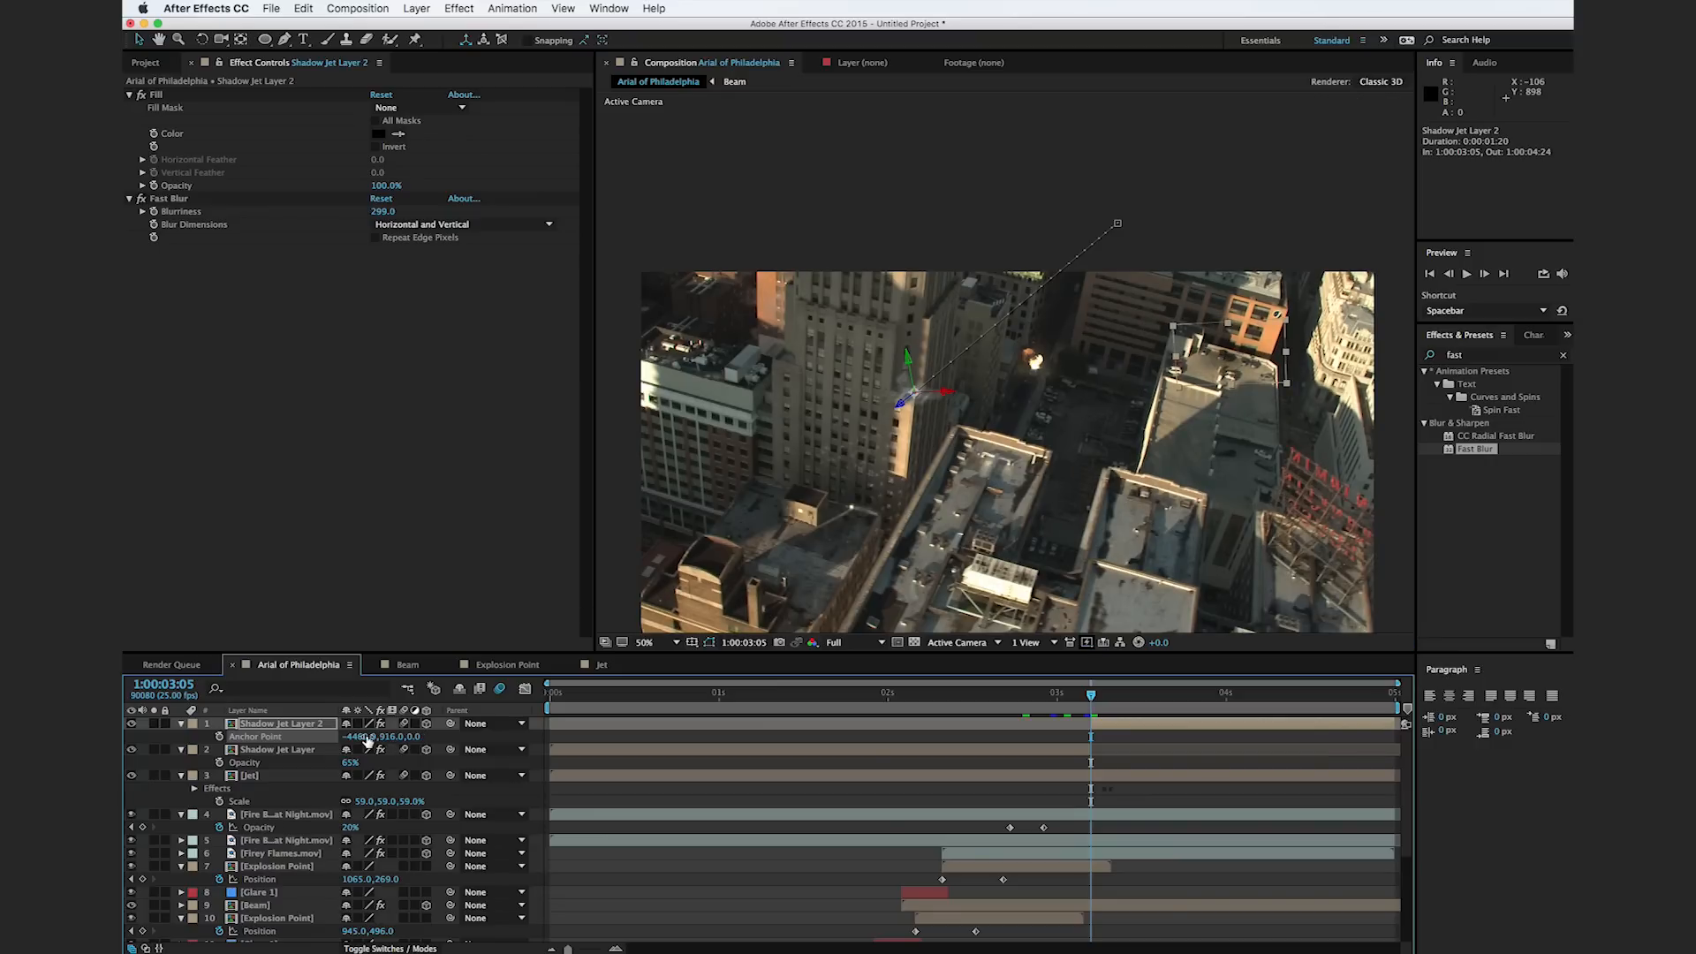
pyautogui.moveTo(365, 741); pyautogui.dragTo(129, 750)
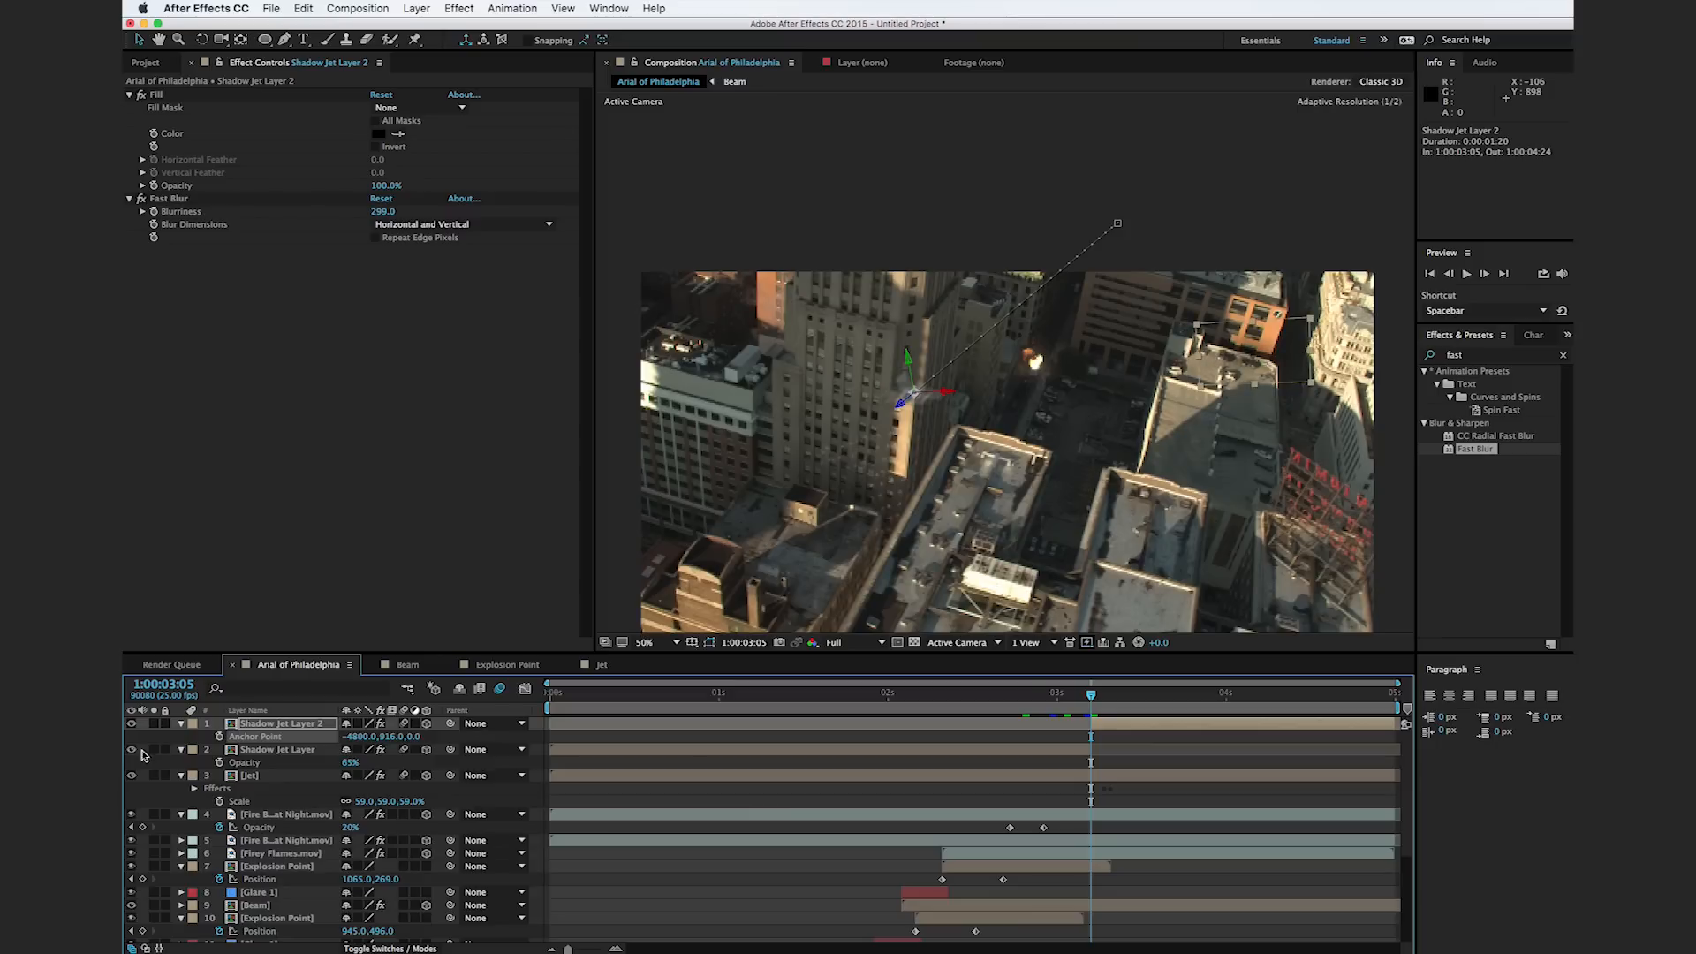
pyautogui.moveTo(366, 739); pyautogui.dragTo(322, 803)
pyautogui.moveTo(371, 752); pyautogui.dragTo(413, 787)
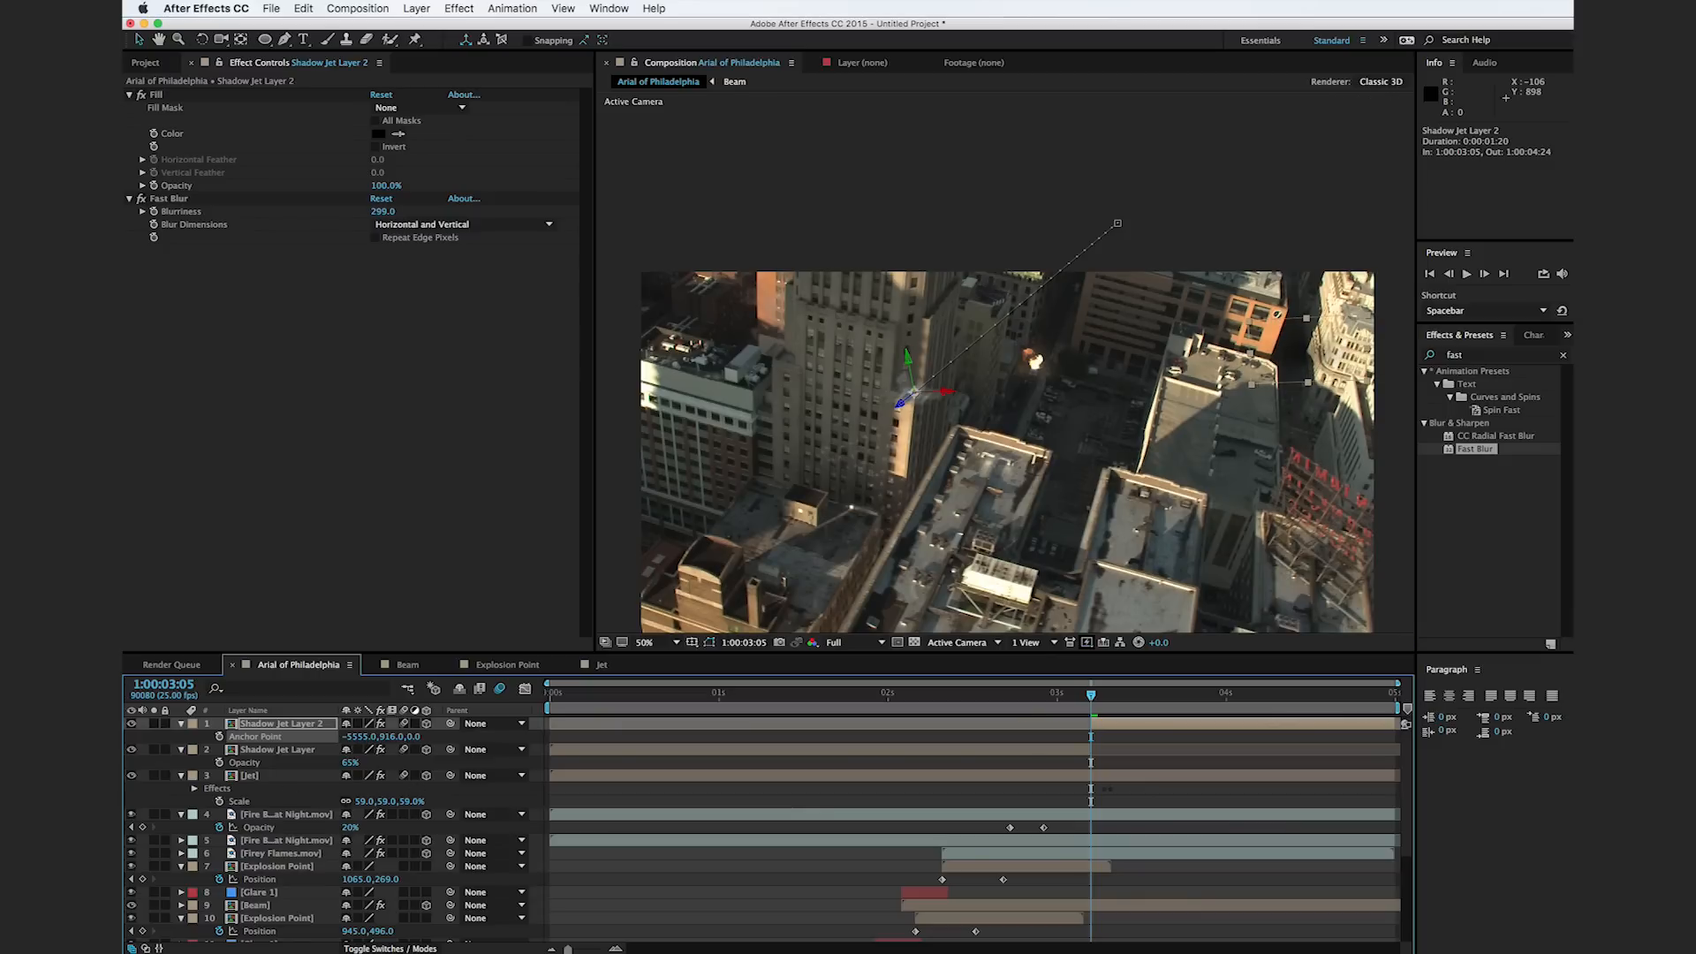
# Step: Lower Shadow Jet Layer 2's opacity to 24% and scrub through the flyby around 1:00:03:05 to check the shadow
pyautogui.scroll(-2, 1109, 565)
pyautogui.moveTo(1108, 540); pyautogui.dragTo(1098, 496)
pyautogui.click(1116, 612)
pyautogui.moveTo(1009, 704); pyautogui.dragTo(1098, 695)
pyautogui.click(1191, 725)
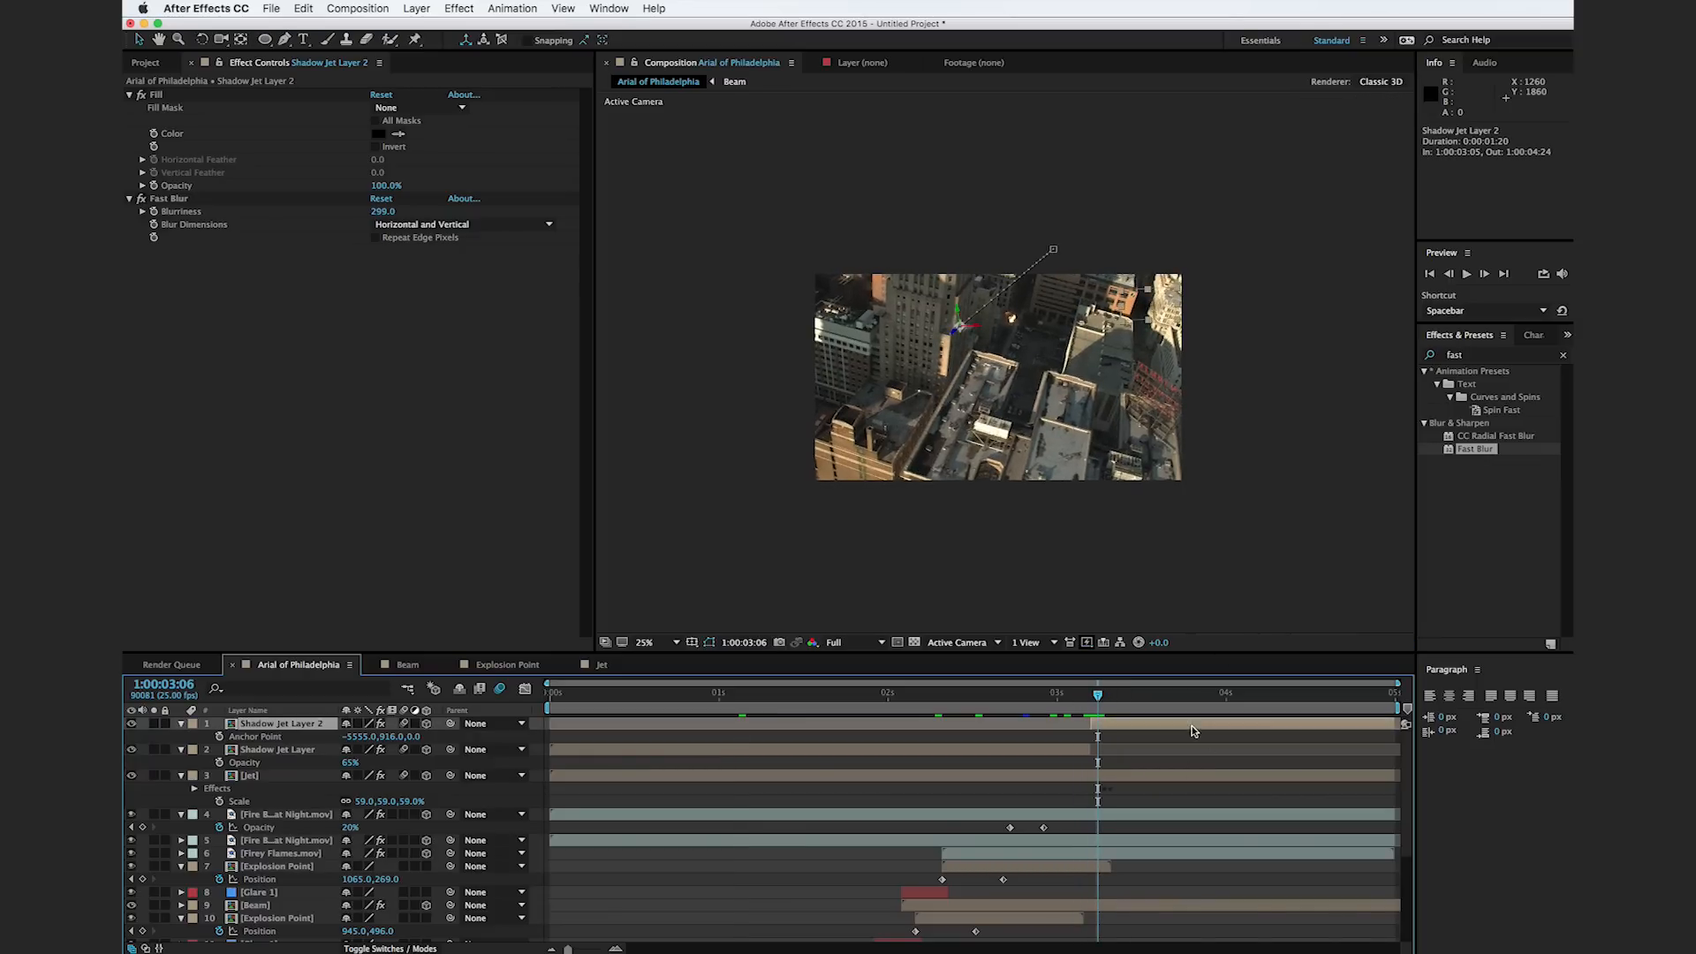
pyautogui.press('t')
pyautogui.moveTo(351, 745); pyautogui.dragTo(328, 750)
pyautogui.click(693, 440)
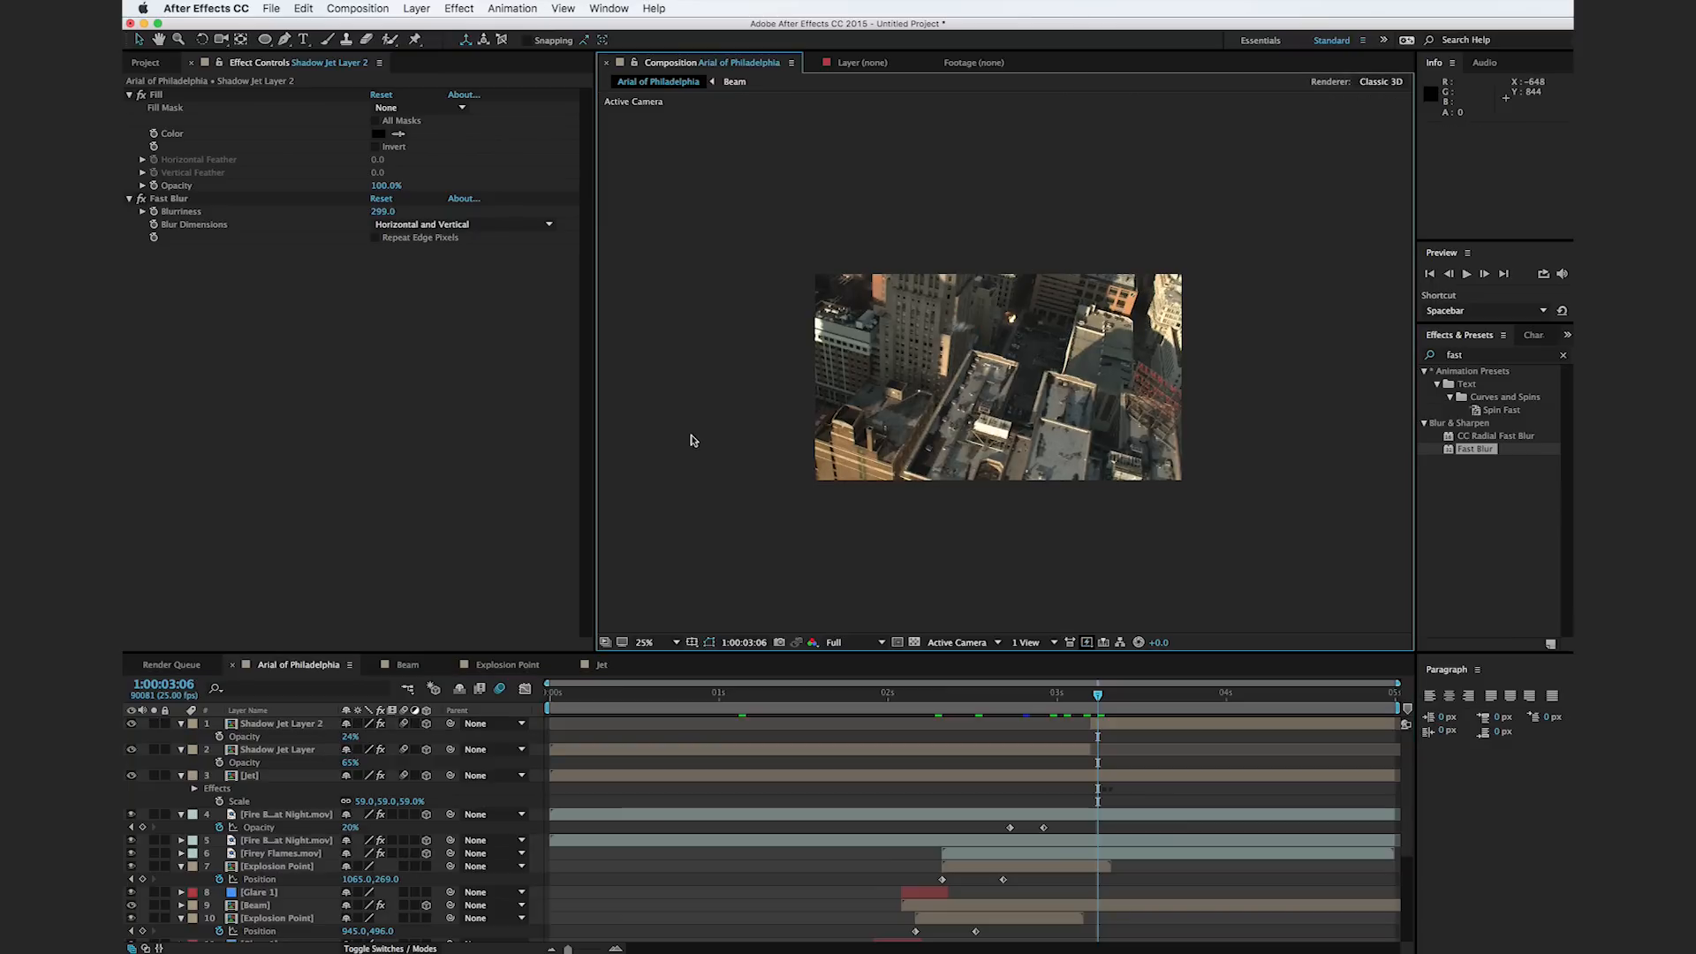
pyautogui.moveTo(958, 700); pyautogui.dragTo(1083, 747)
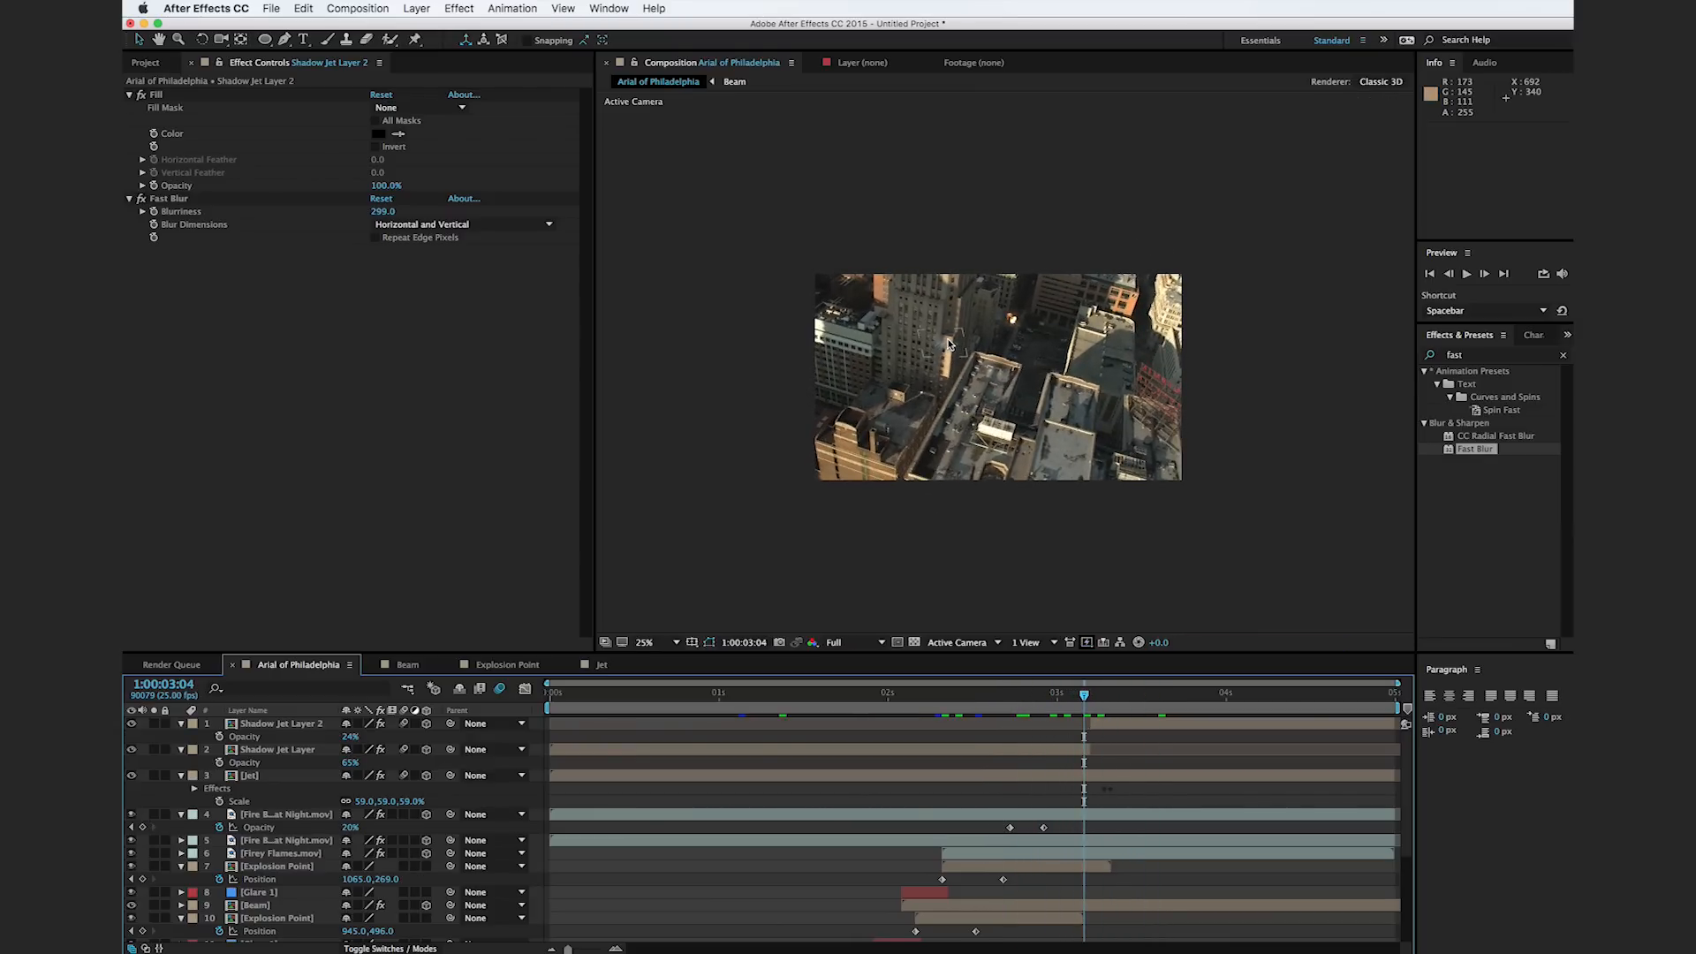
# Step: Create a solid from the footage's 3D Camera Tracker points on the tall tower at 1:00:03:04 and scrub to check its tracking
pyautogui.moveTo(927, 359); pyautogui.dragTo(945, 383)
pyautogui.scroll(-5, 445, 884)
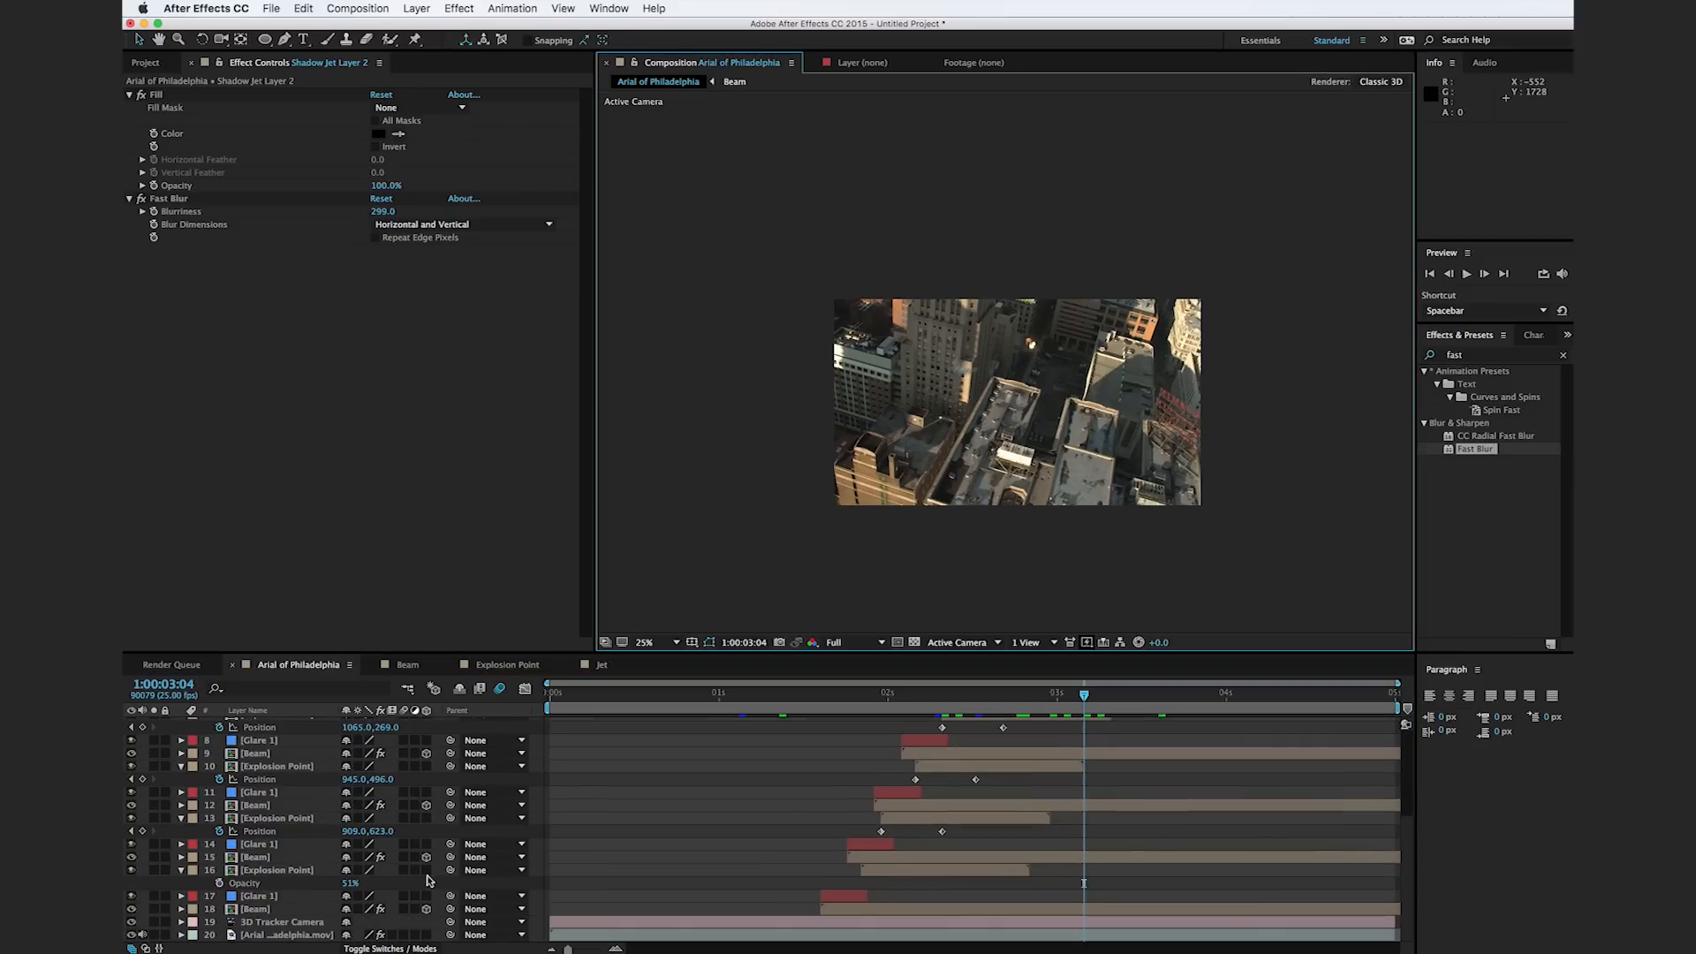
pyautogui.click(278, 934)
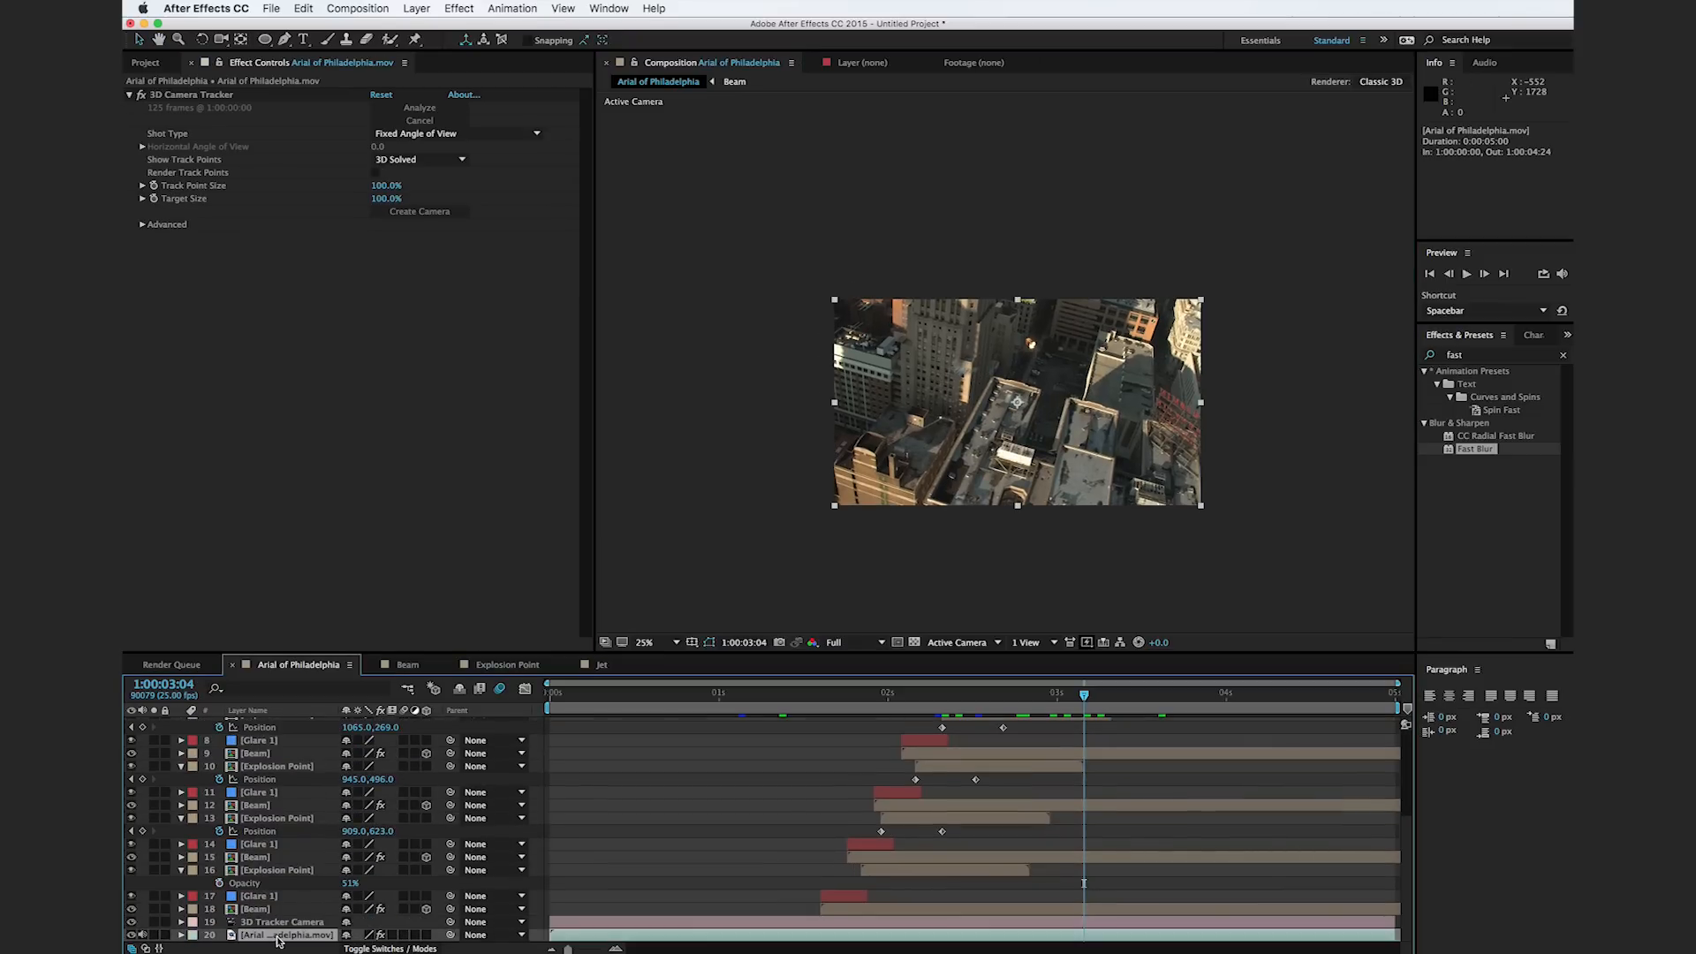
pyautogui.click(174, 96)
pyautogui.click(954, 380)
pyautogui.rightClick(955, 385)
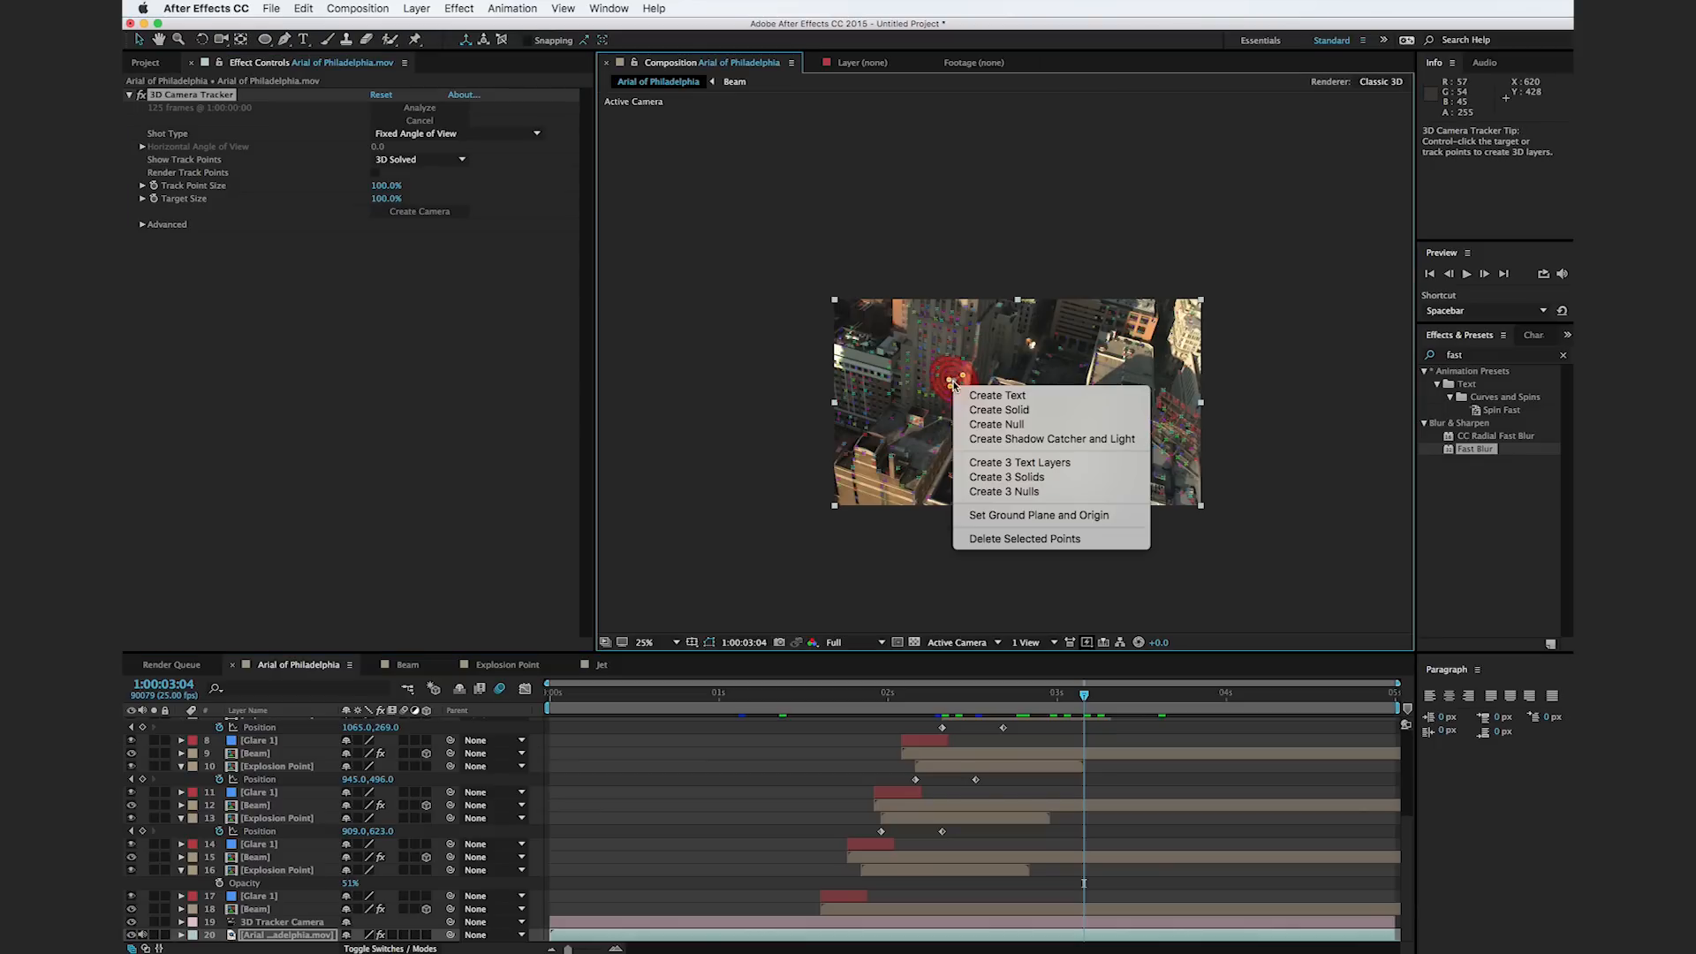
pyautogui.click(1009, 409)
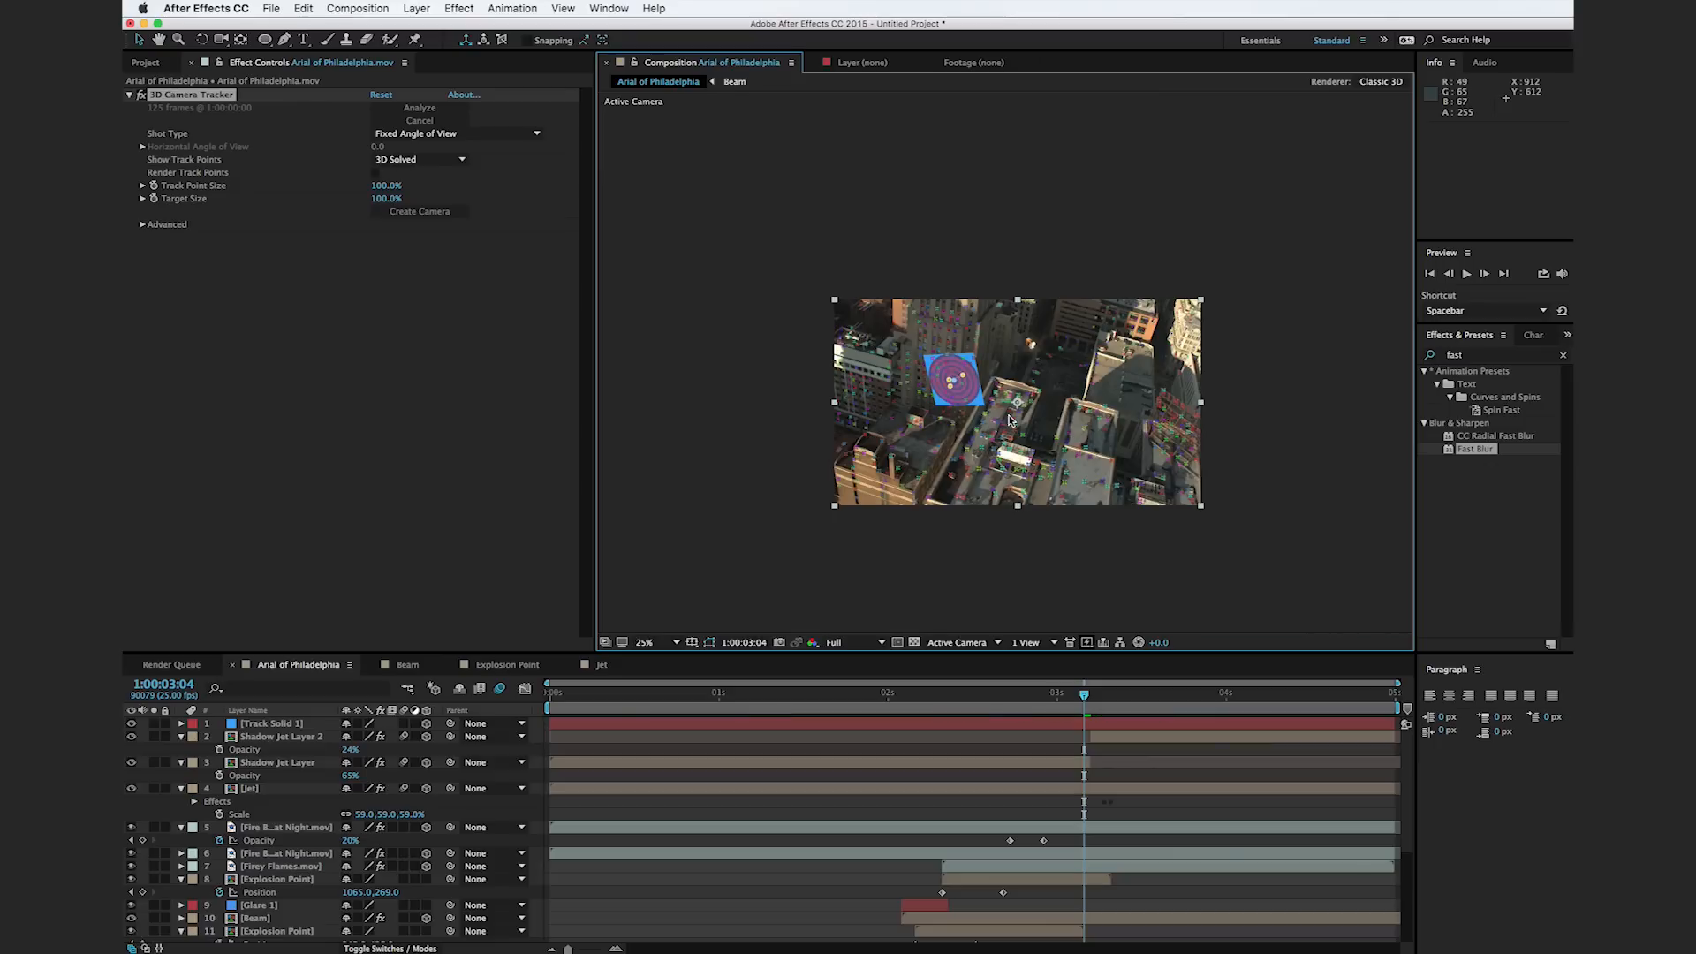
pyautogui.click(1137, 572)
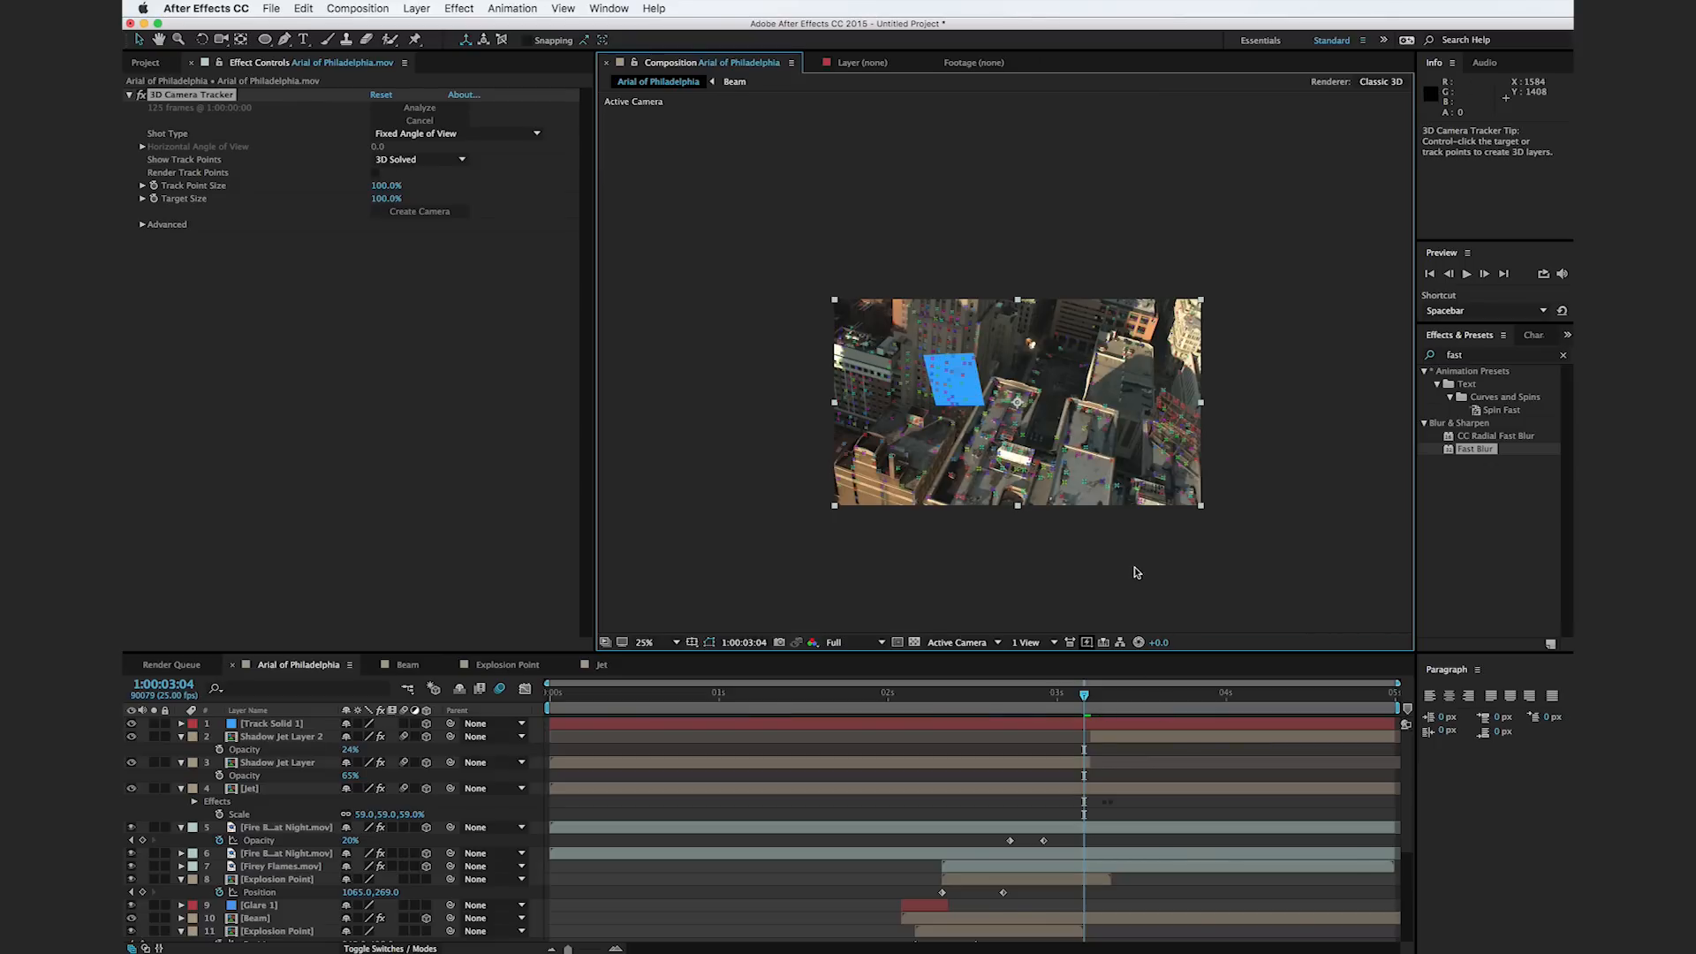
pyautogui.moveTo(1036, 704); pyautogui.dragTo(1071, 709)
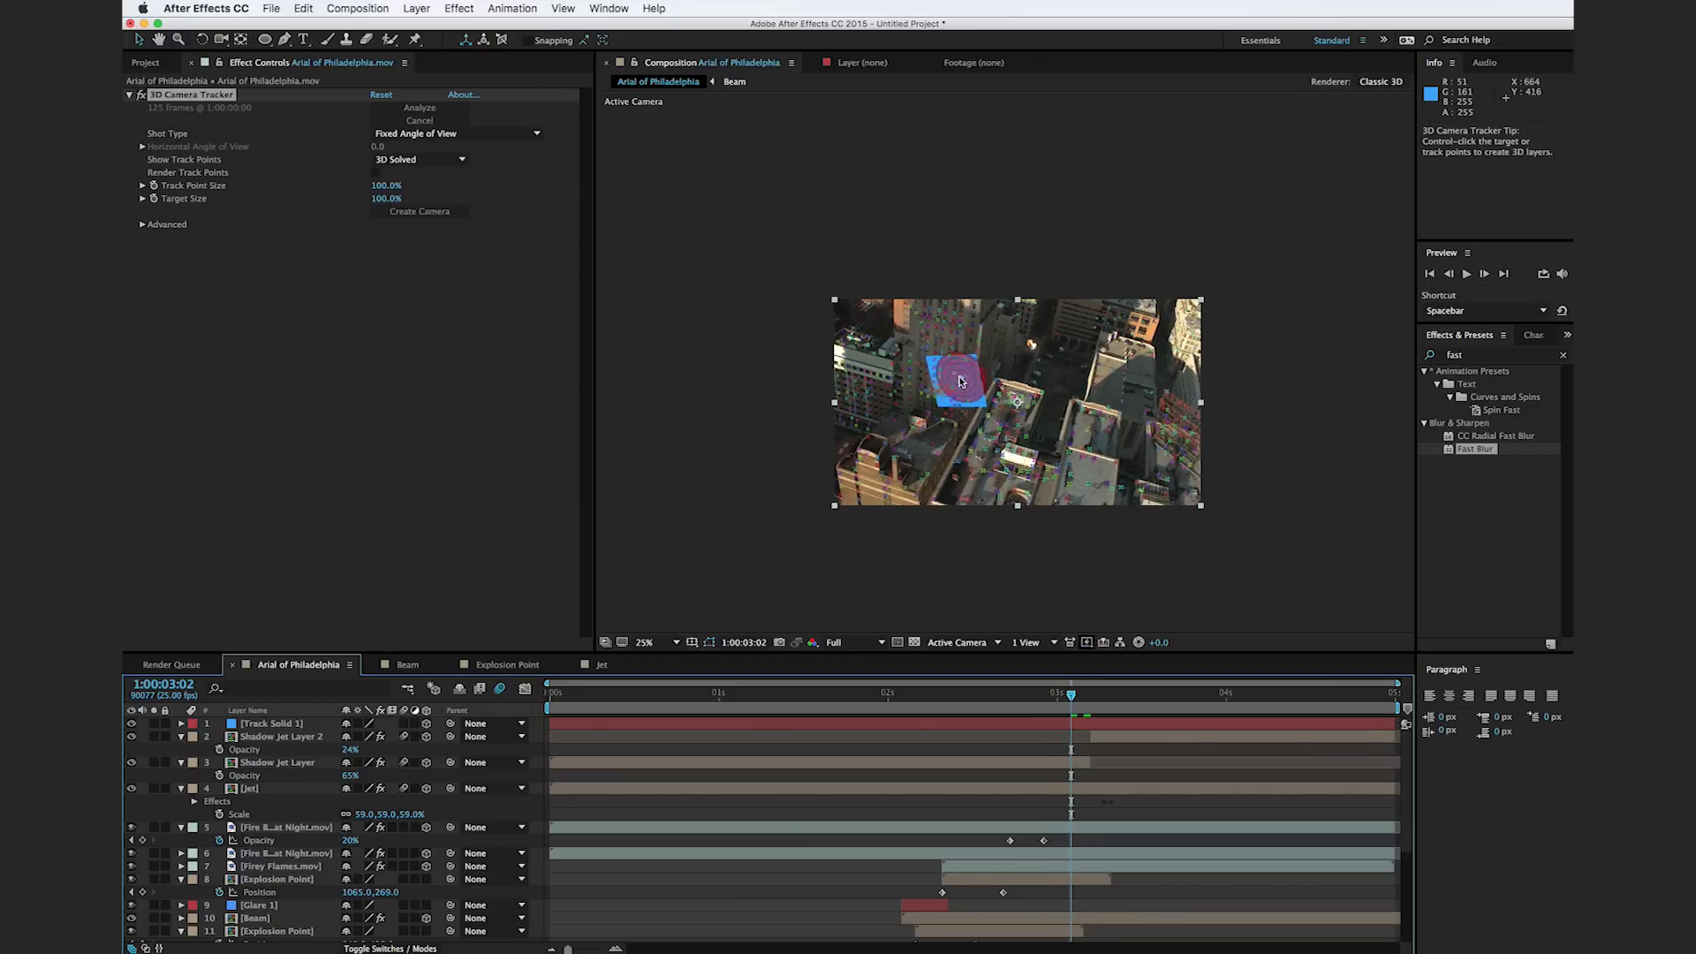
pyautogui.click(991, 582)
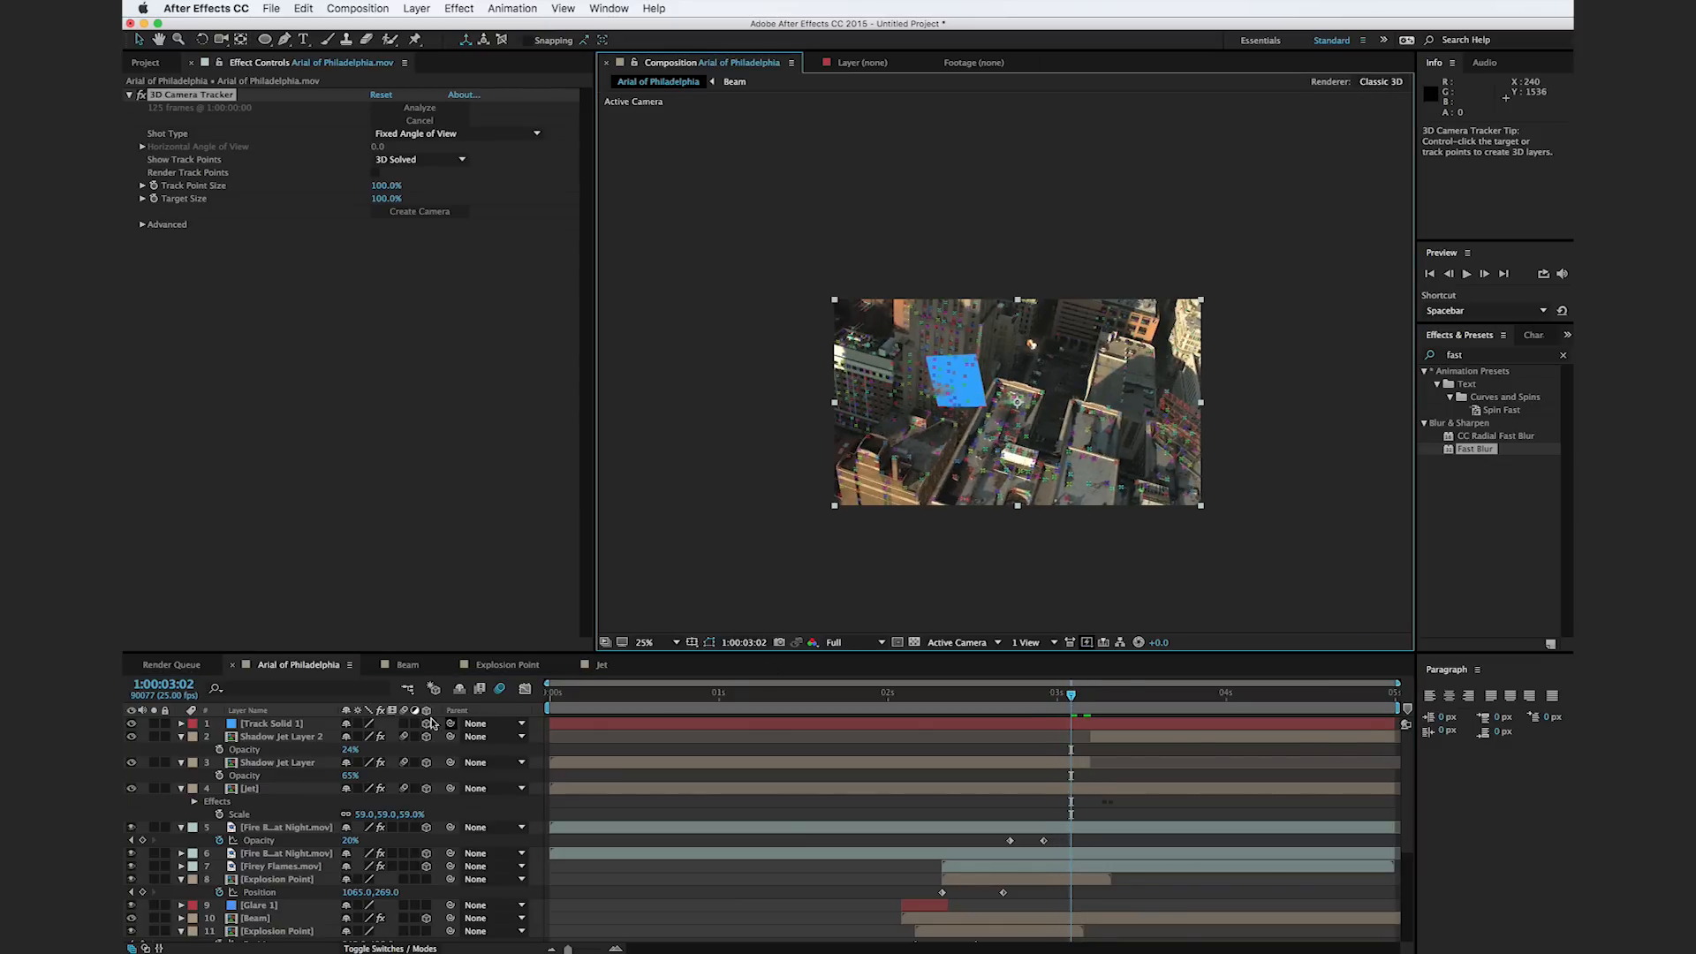
# Step: Rotate Track Solid 1 to lie flat along the jet's path and scale it to about 18% by 123%
pyautogui.click(290, 725)
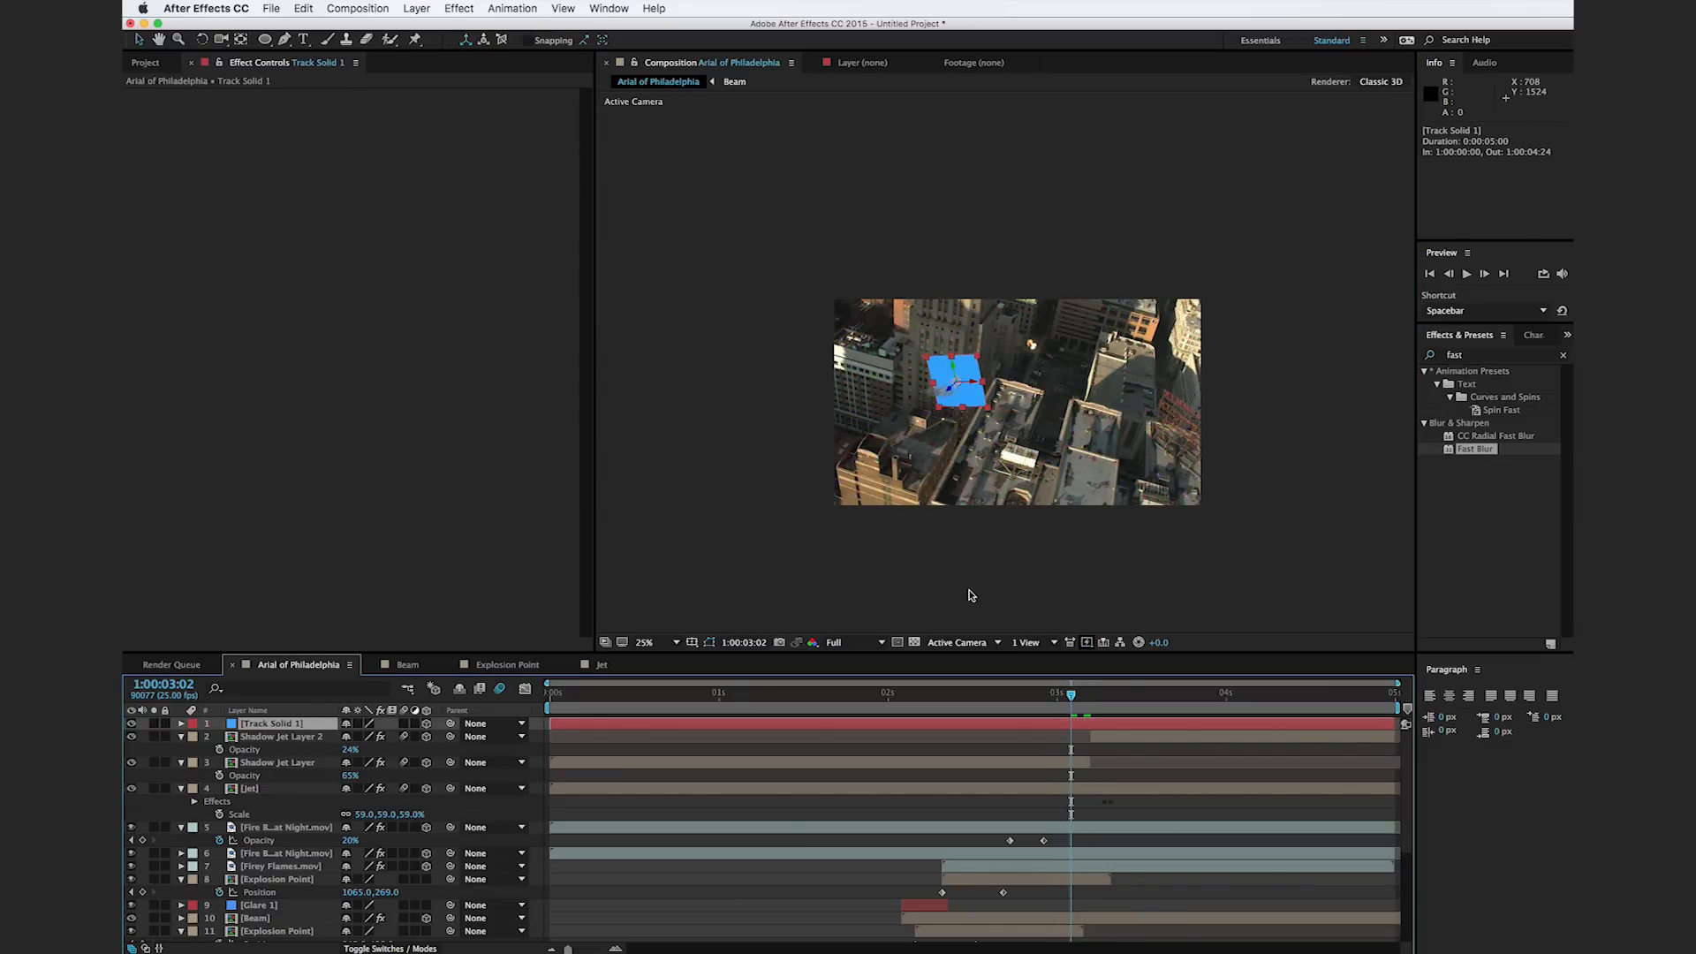
pyautogui.moveTo(900, 705); pyautogui.dragTo(1076, 704)
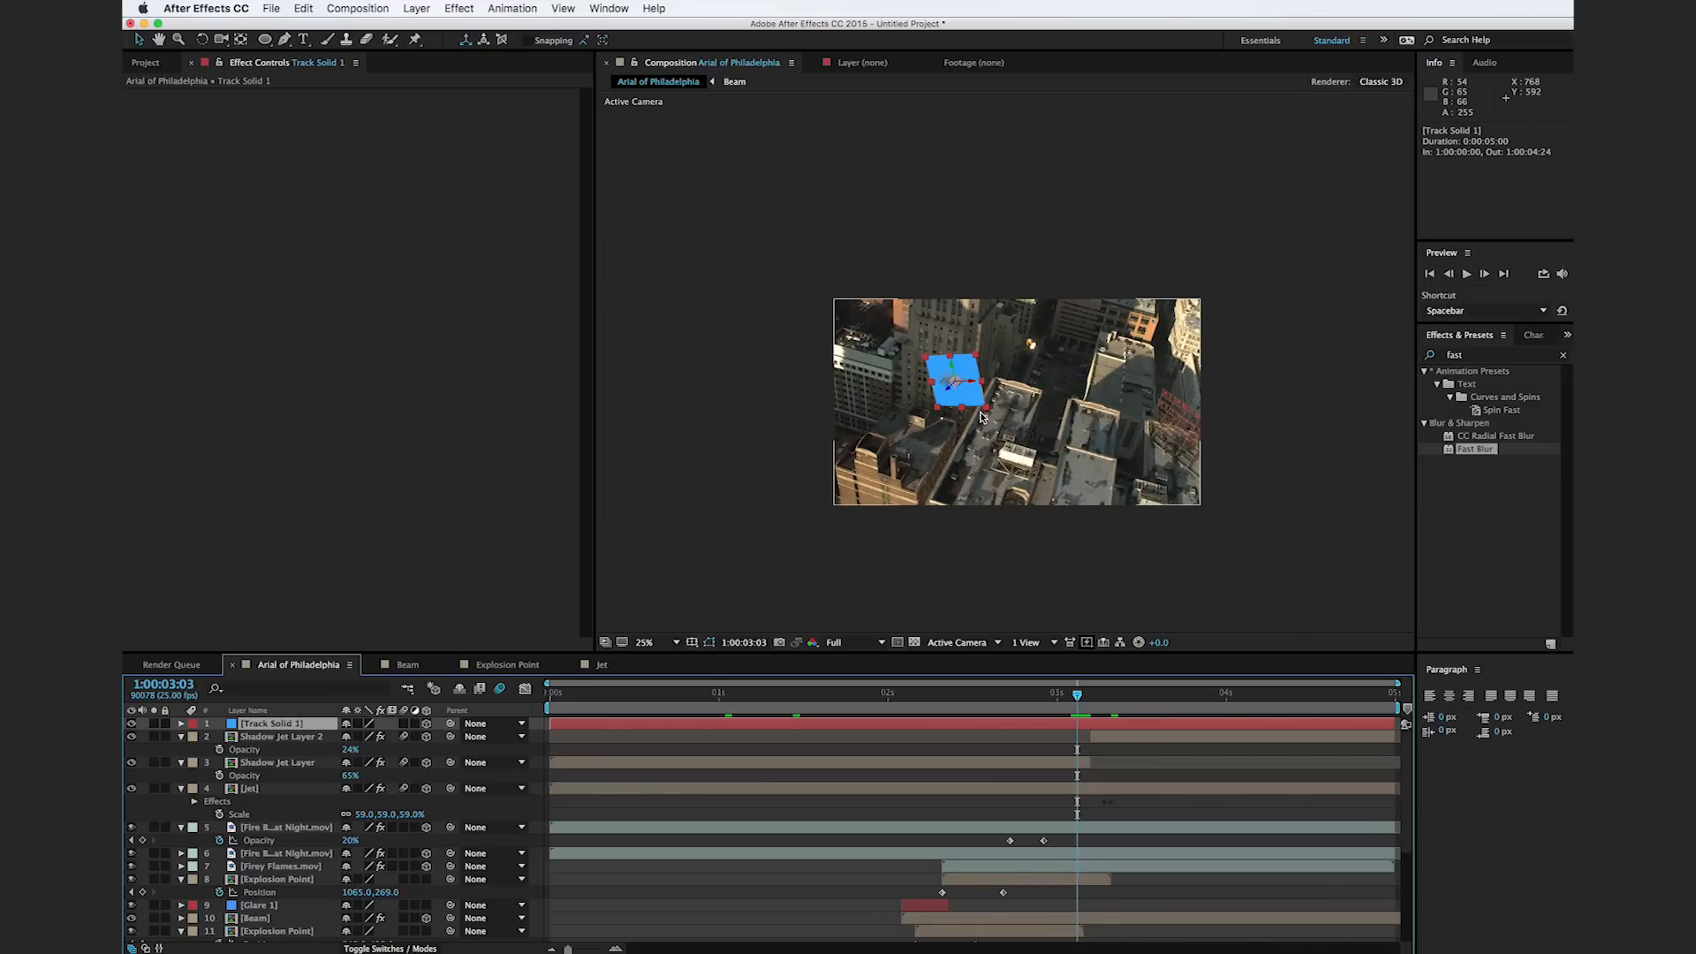
pyautogui.press('w')
pyautogui.scroll(2, 936, 415)
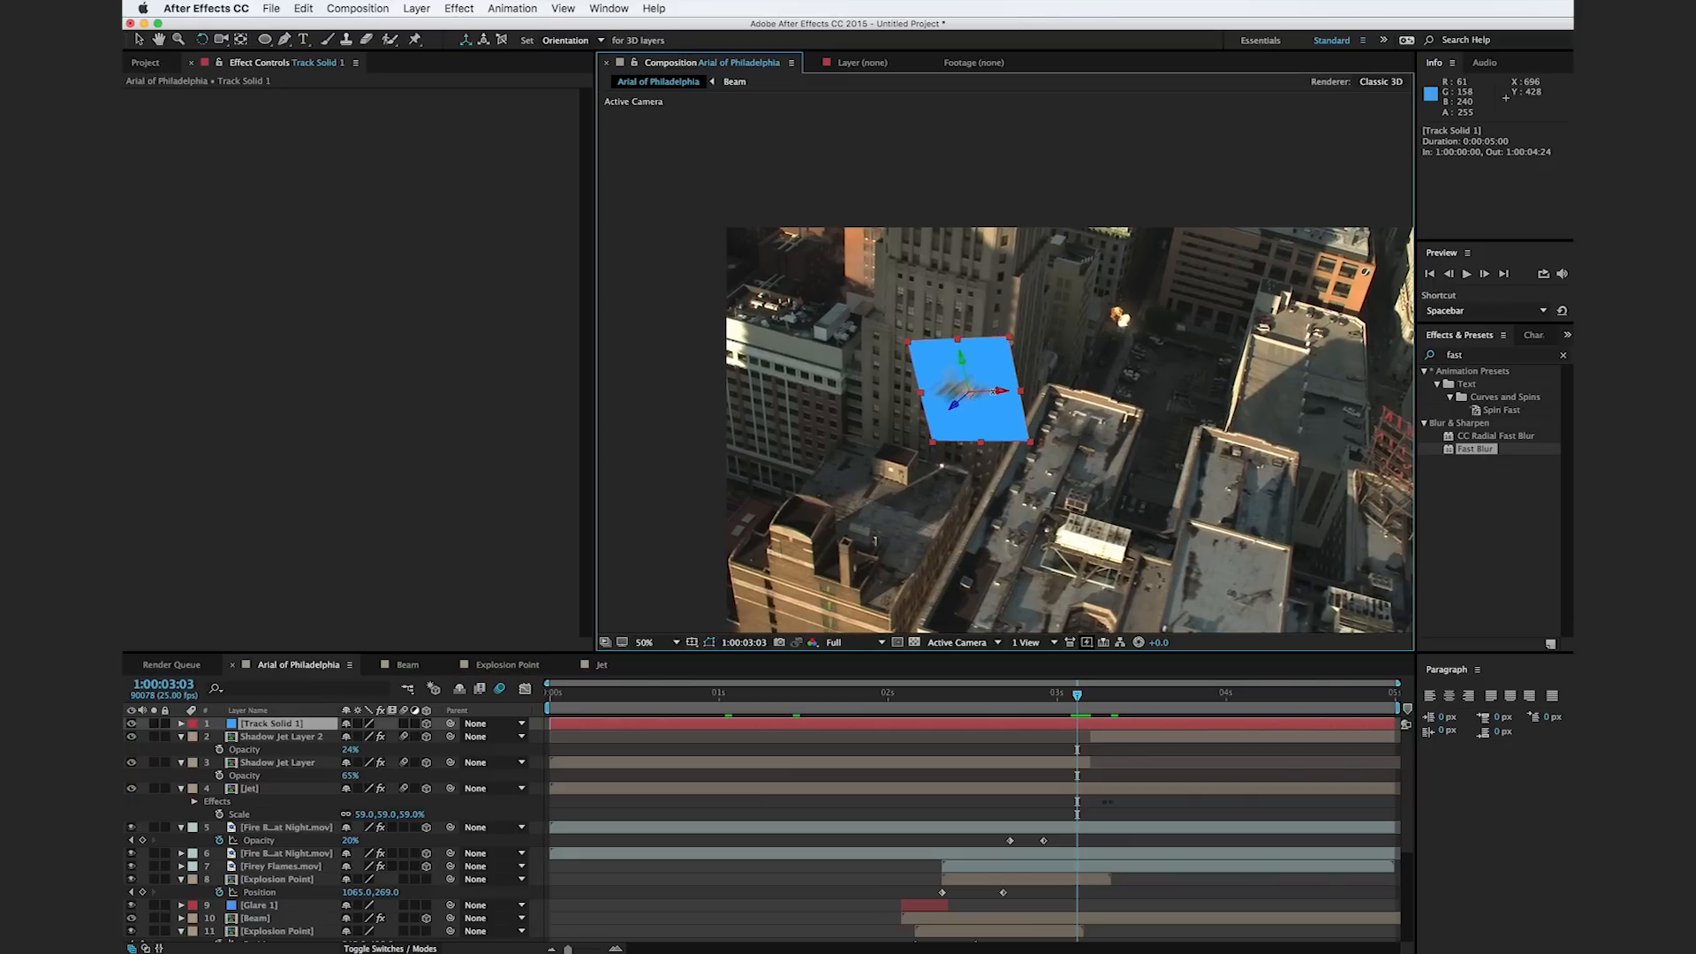
pyautogui.moveTo(1007, 387)
pyautogui.mouseDown()
pyautogui.moveTo(960, 411)
pyautogui.moveTo(1013, 372)
pyautogui.mouseUp()
pyautogui.press('v')
pyautogui.moveTo(996, 442); pyautogui.dragTo(938, 431)
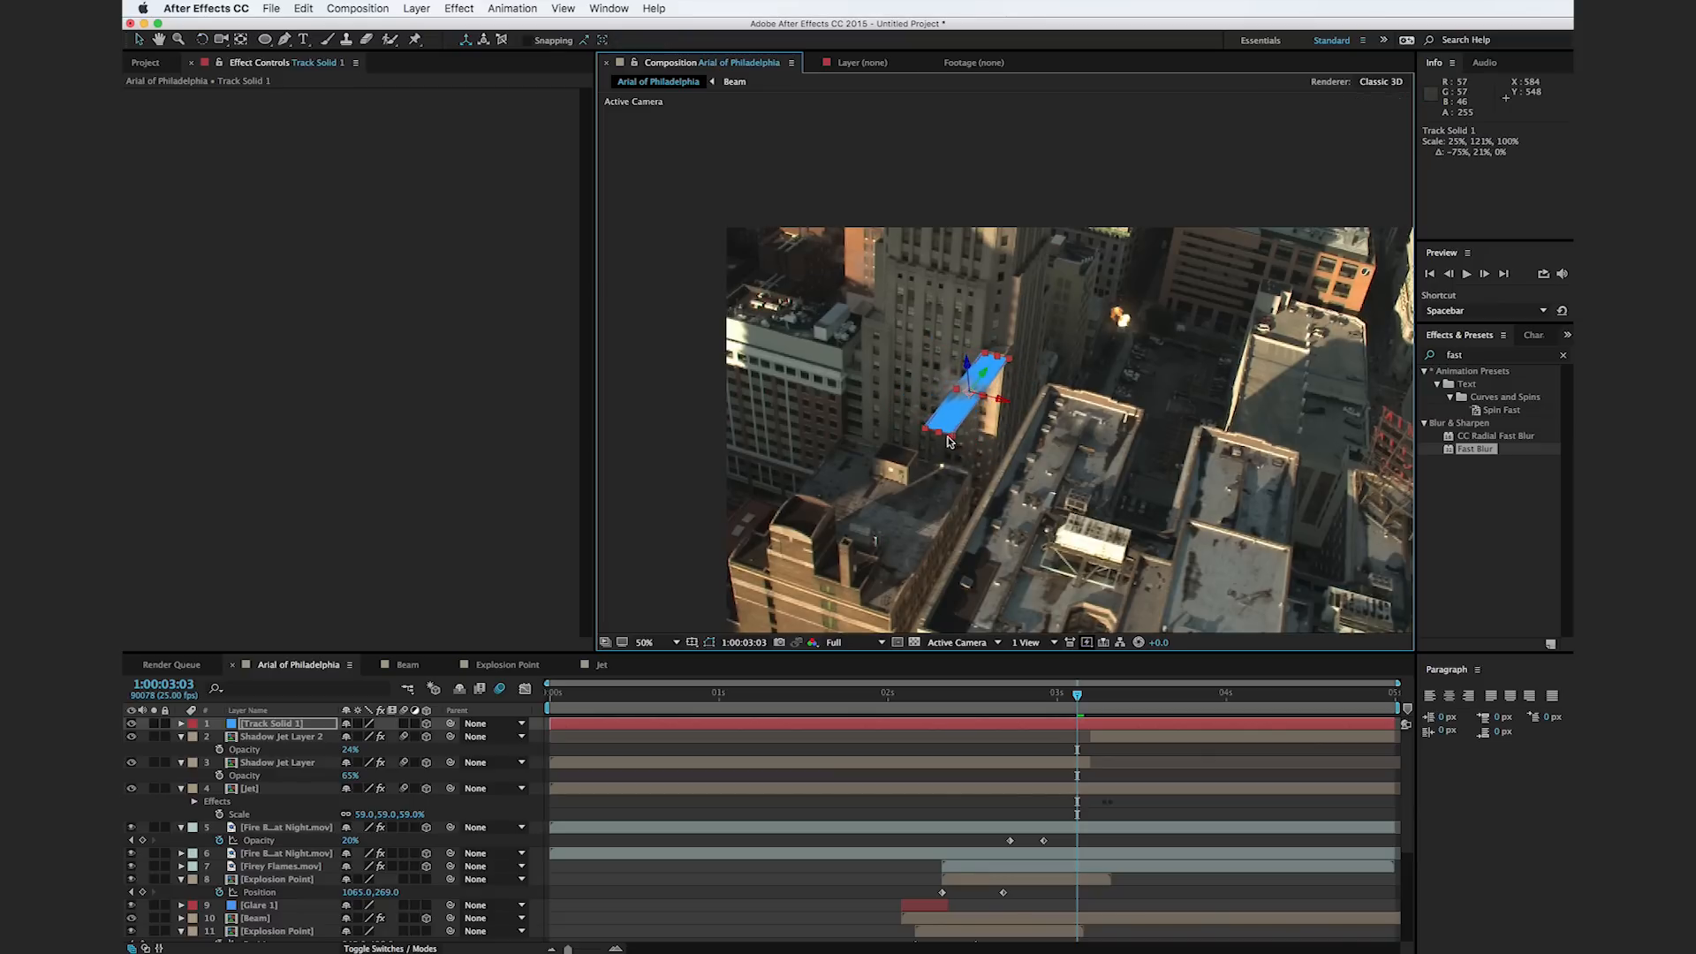
# Step: At 1:00:03:15, stretch Track Solid 1 into a long diagonal strip and move it to about 323, -451, 5793
pyautogui.moveTo(1077, 695); pyautogui.dragTo(1159, 697)
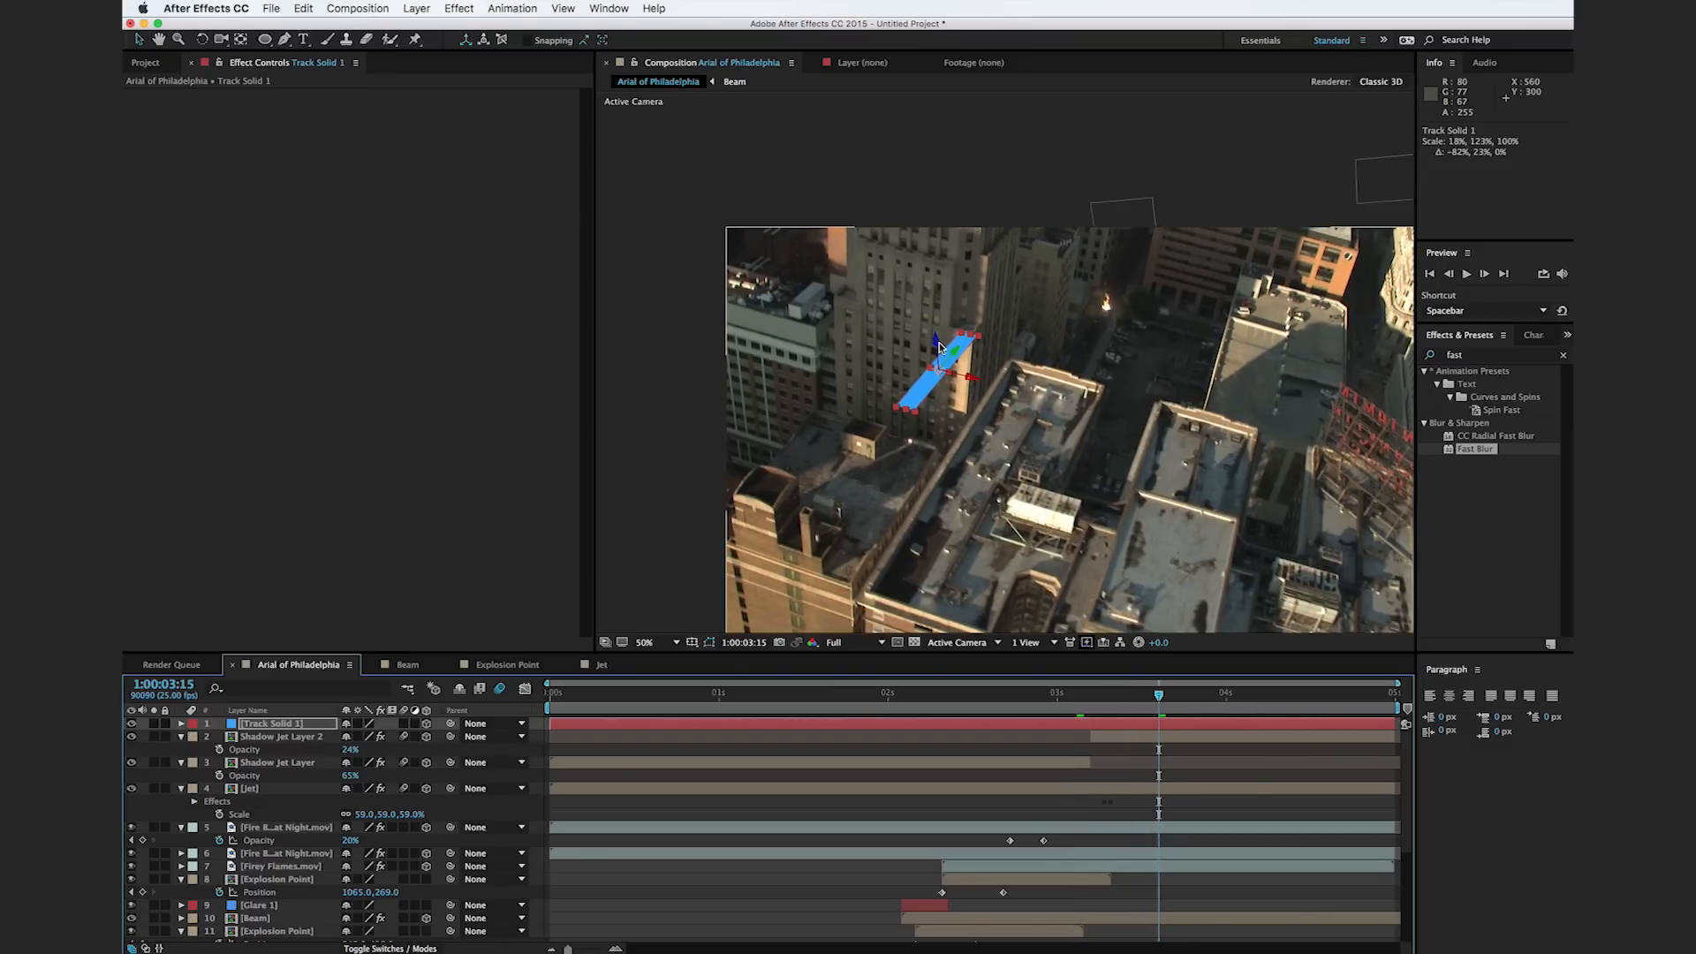
pyautogui.moveTo(936, 349); pyautogui.dragTo(1040, 117)
pyautogui.moveTo(959, 299); pyautogui.dragTo(879, 458)
# Step: Rotate the long strip to follow the jet's path and reposition it to about 764, 380, 5746
pyautogui.press('w')
pyautogui.click(920, 261)
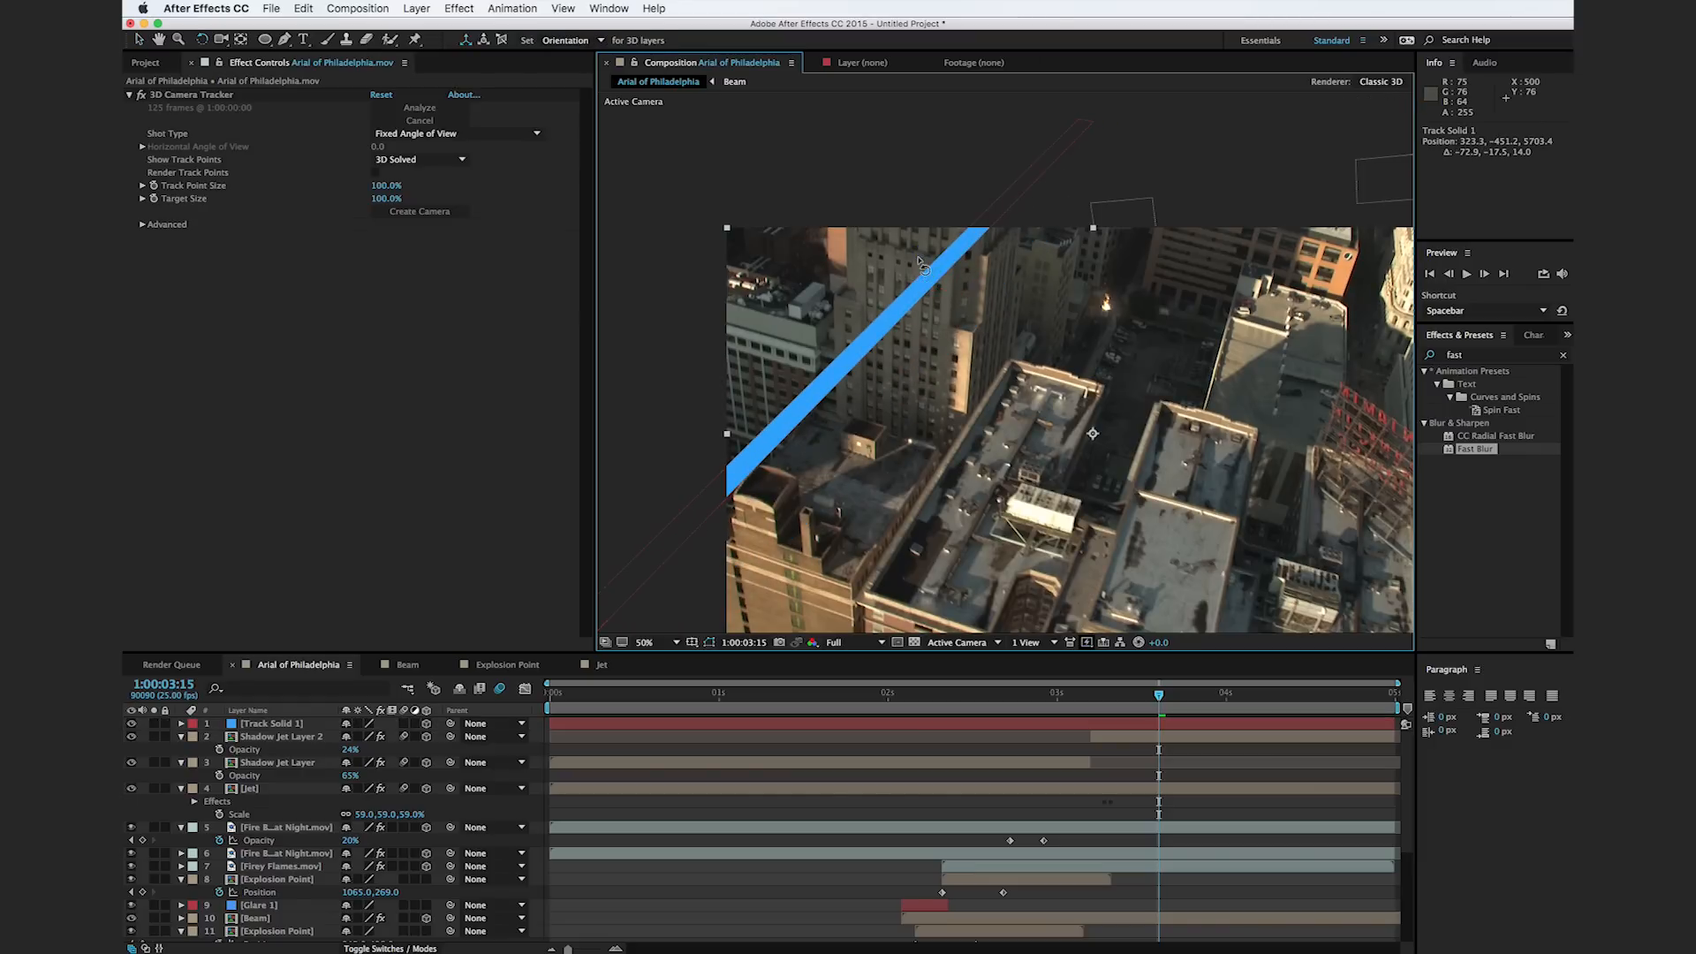
pyautogui.moveTo(919, 263); pyautogui.dragTo(917, 263)
pyautogui.press('super+z')
pyautogui.click(919, 262)
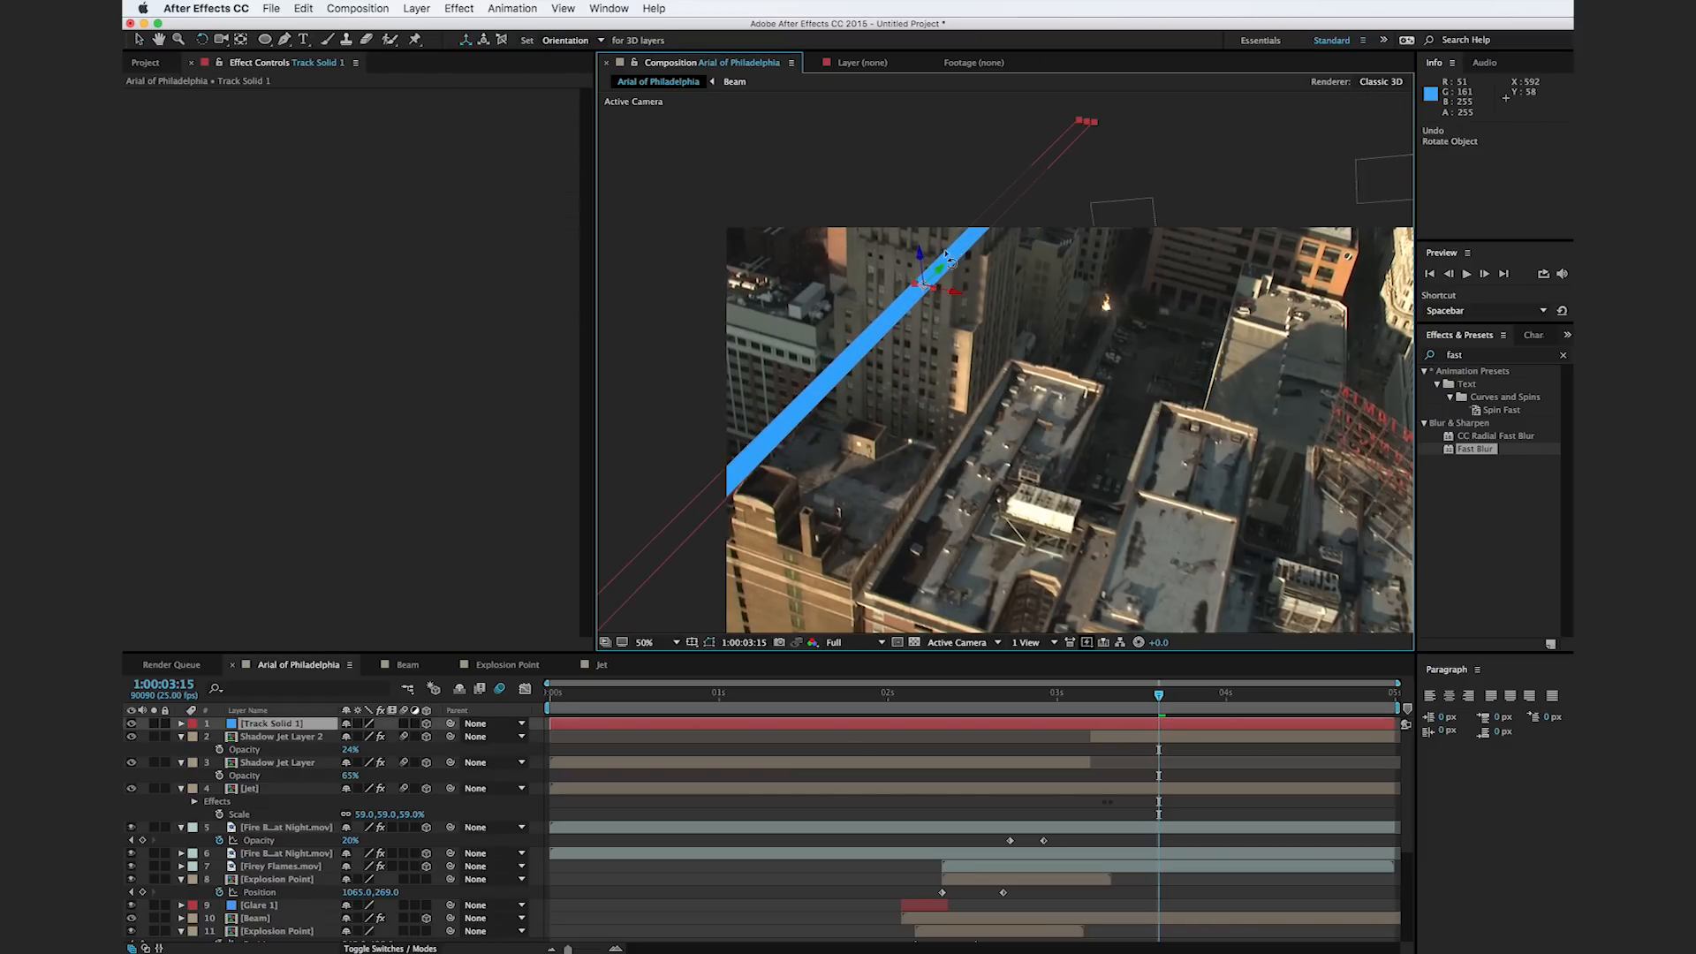
pyautogui.moveTo(920, 261); pyautogui.dragTo(930, 417)
pyautogui.press('v')
pyautogui.moveTo(1099, 694); pyautogui.dragTo(1151, 695)
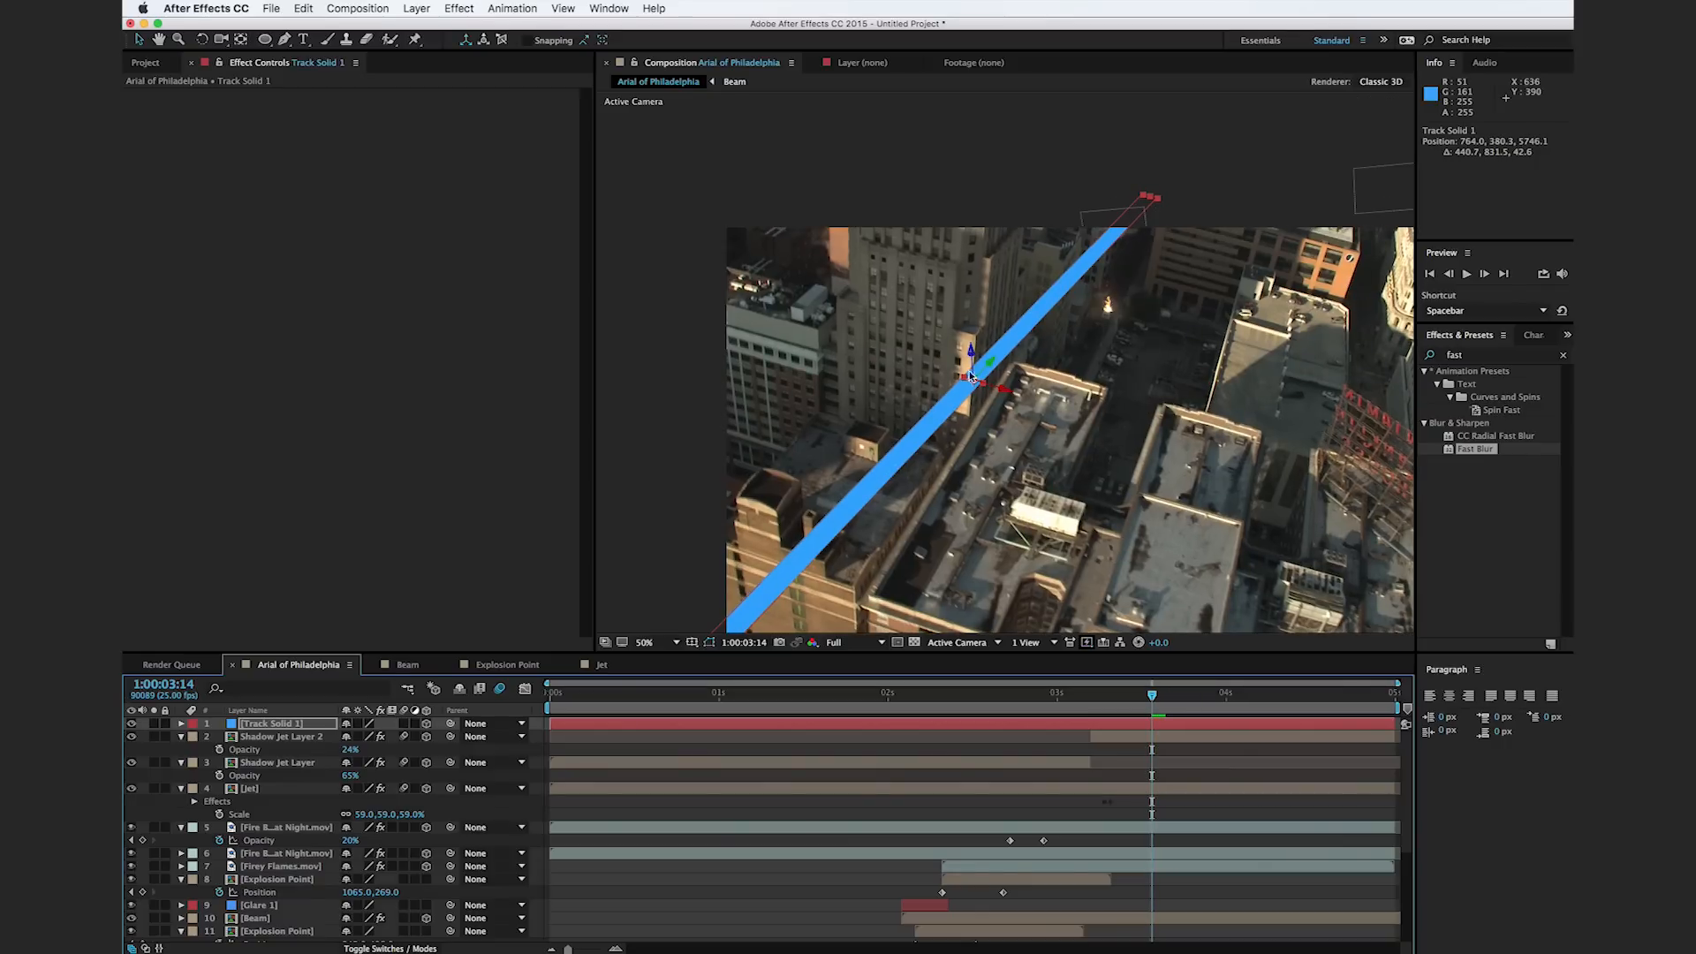
# Step: Refine the strip's rotation at 1:00:03:14 and move it to about 808, -8, 5467
pyautogui.press('w')
pyautogui.moveTo(1008, 397); pyautogui.dragTo(938, 189)
pyautogui.press('v')
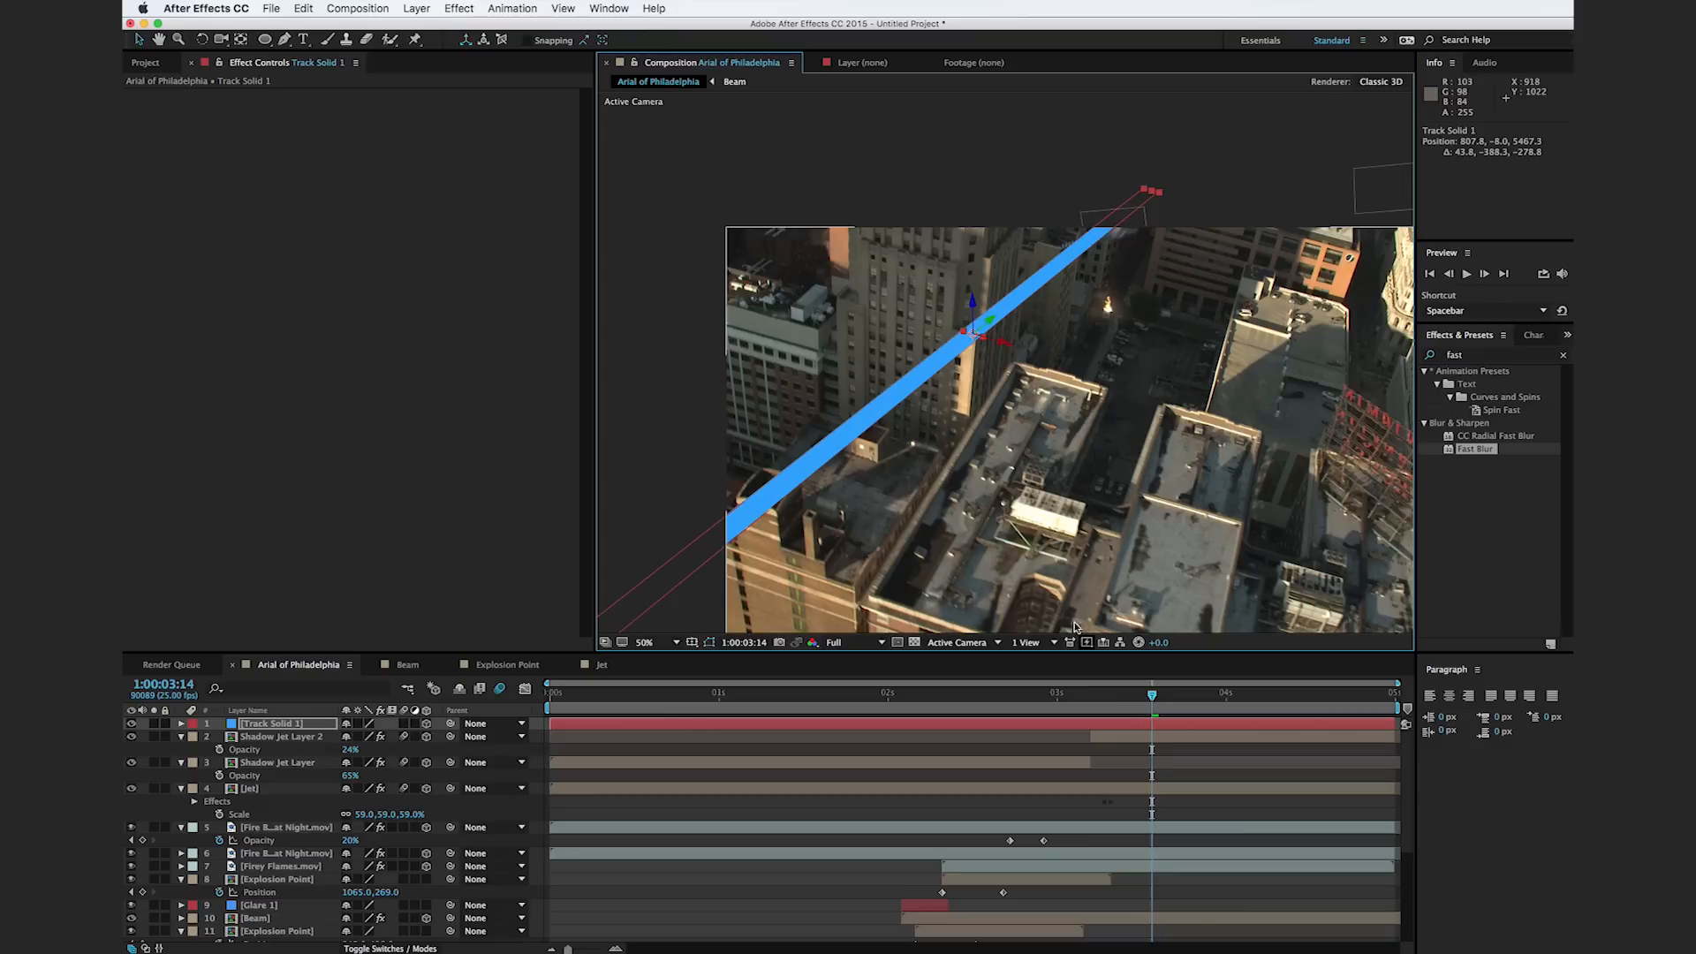
# Step: At 1:00:03:01, turn Track Solid 1 into an adjustment layer and apply the Turbulent Displace effect to it
pyautogui.click(1064, 698)
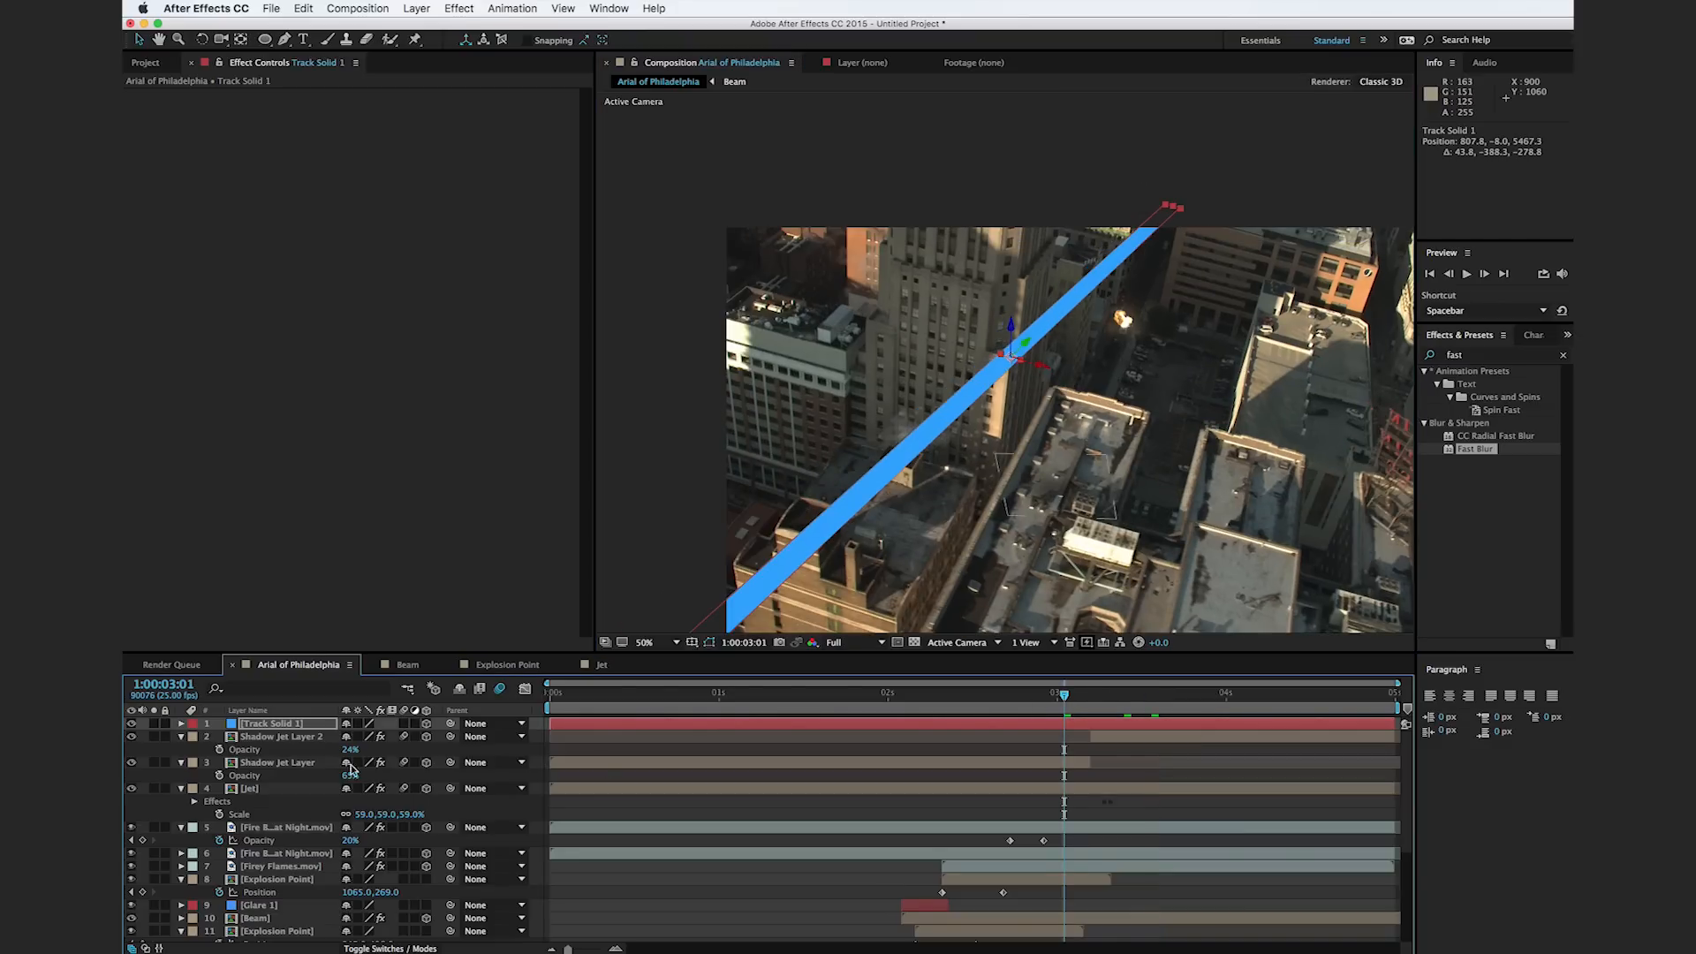
pyautogui.click(301, 730)
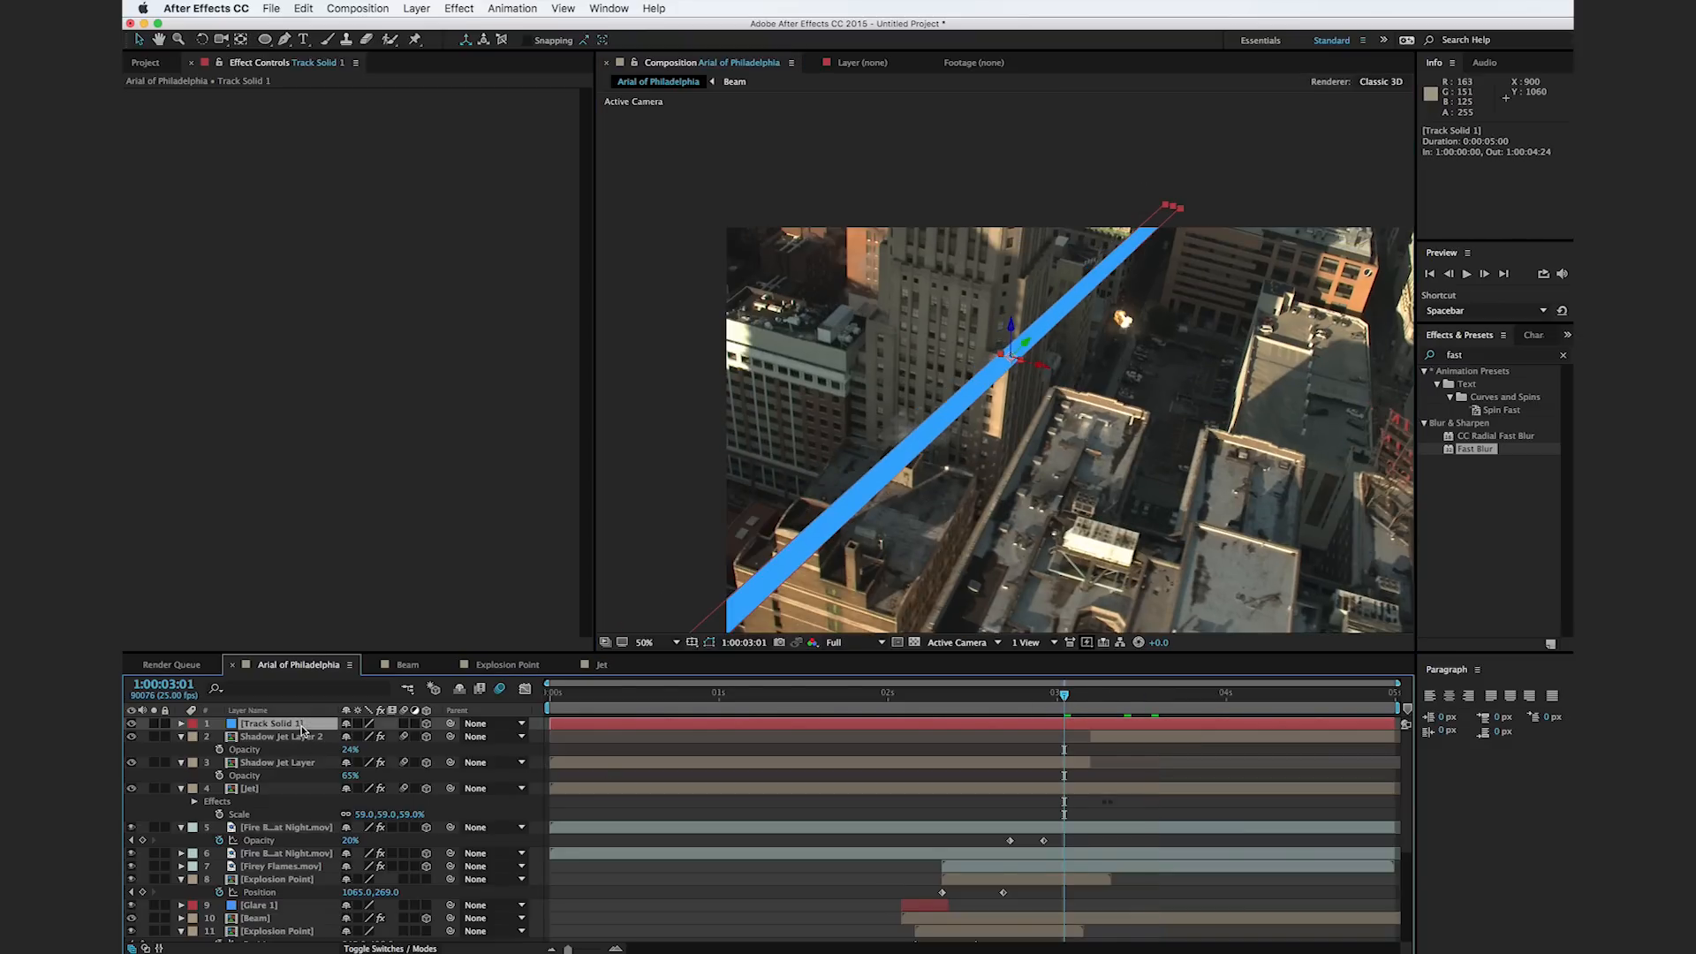
pyautogui.click(415, 724)
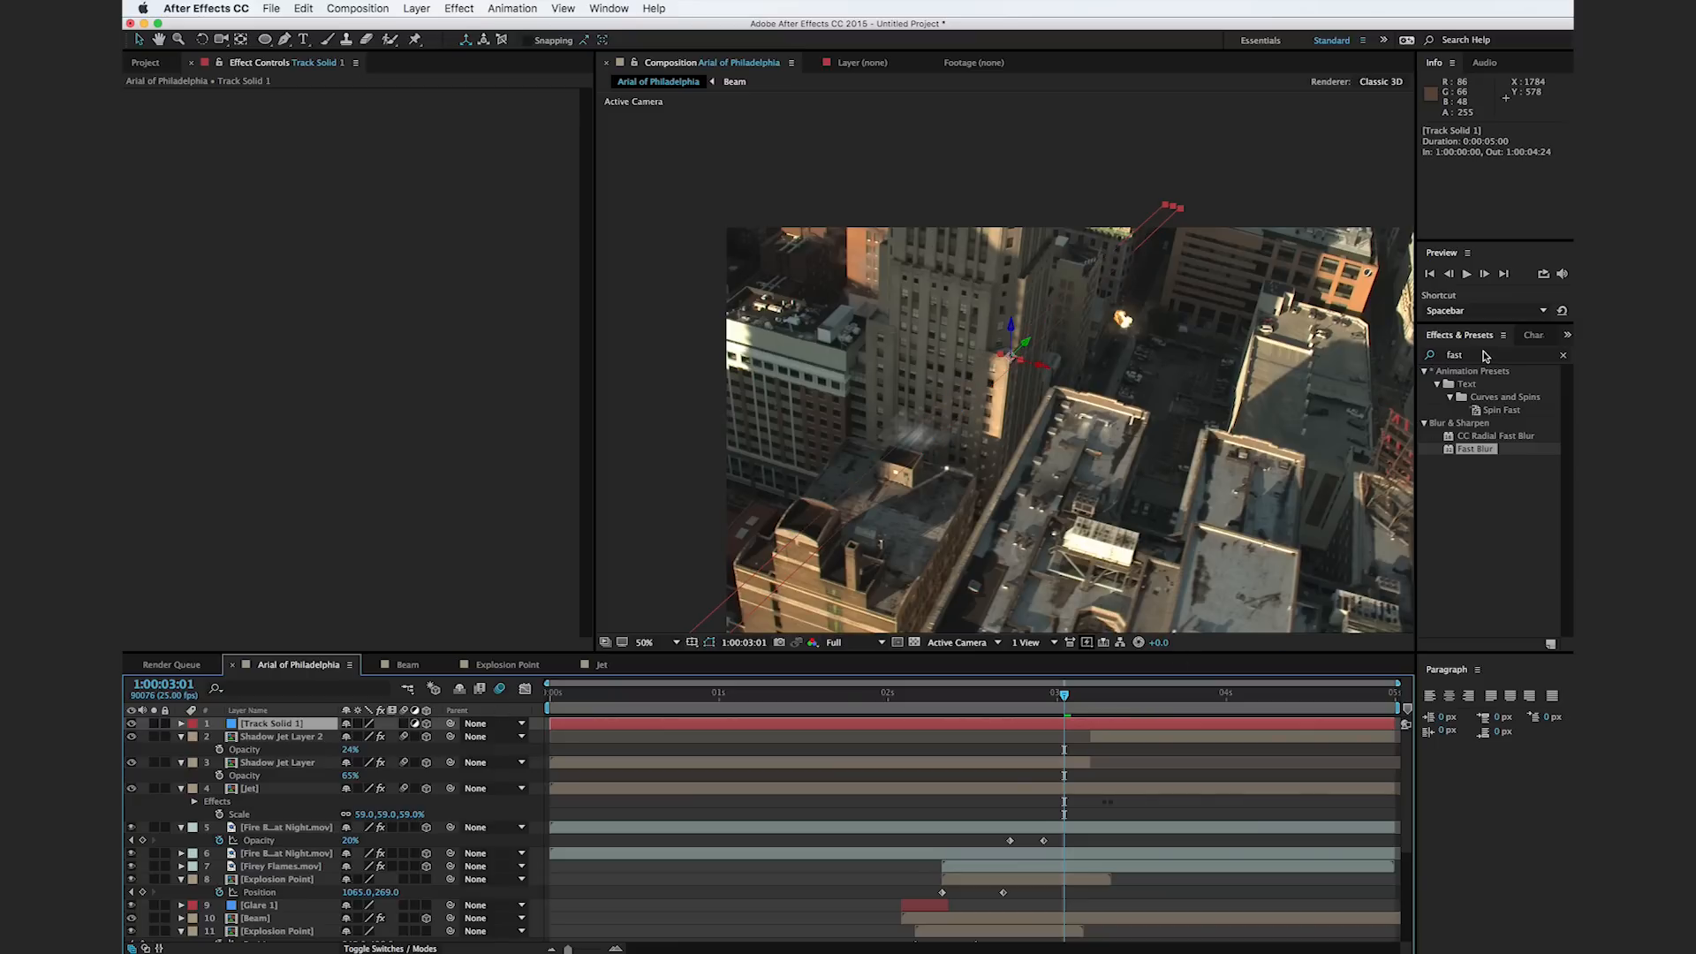
pyautogui.click(1467, 356)
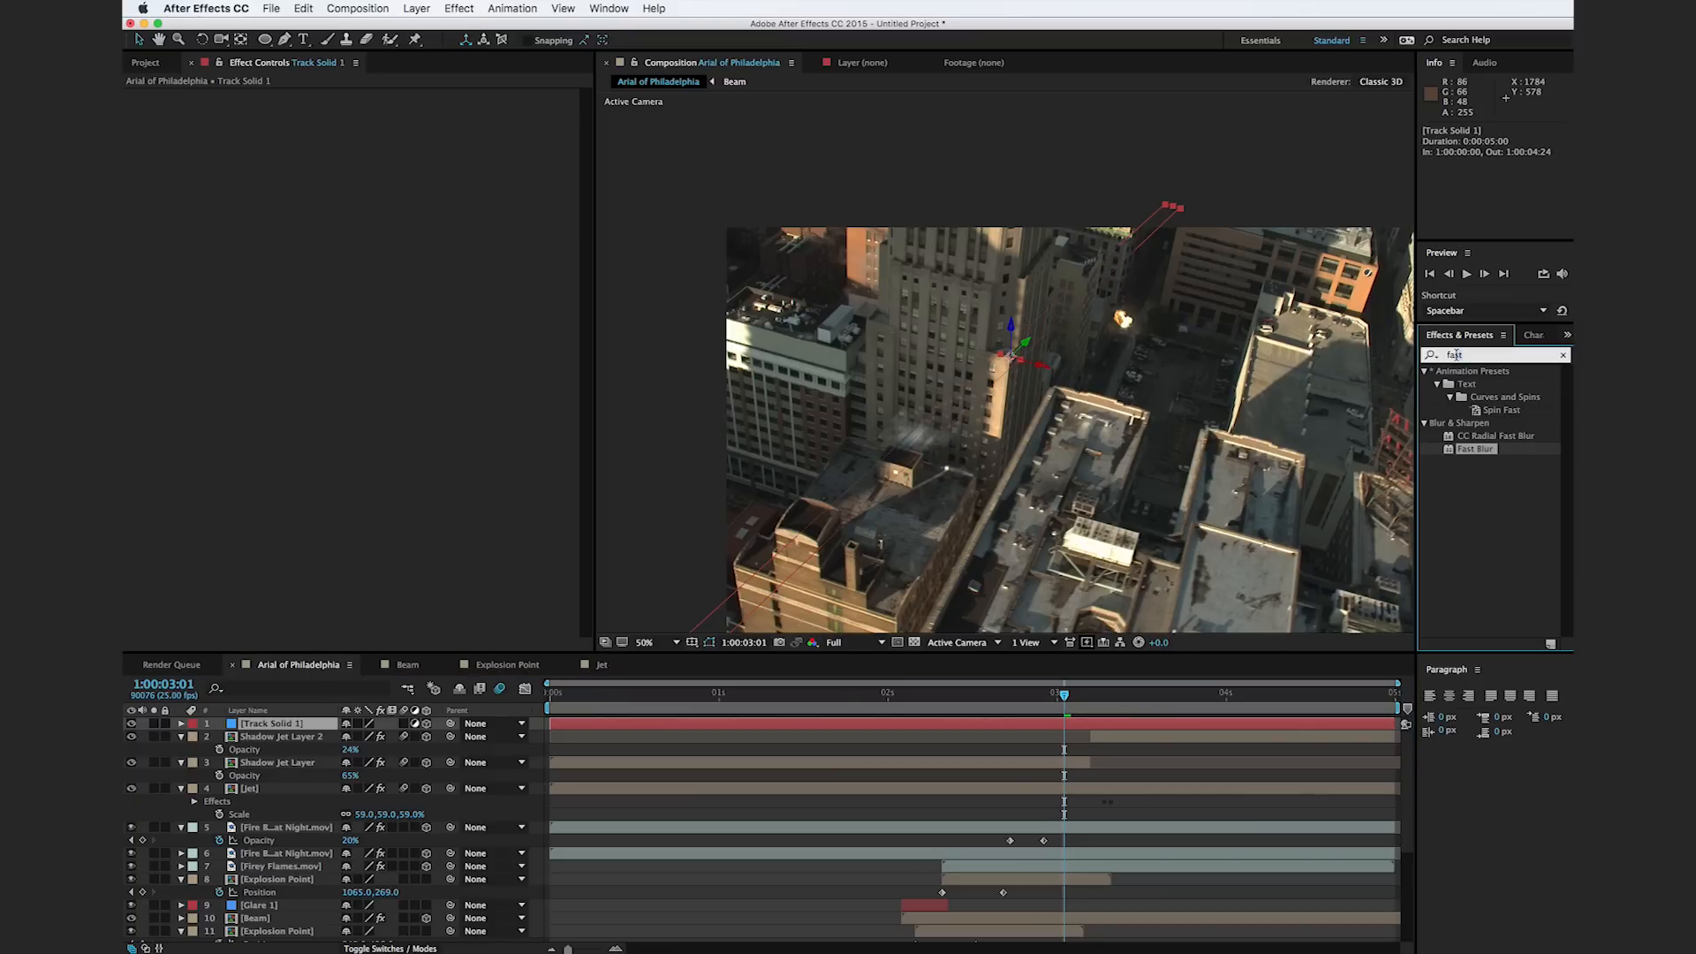
pyautogui.press('BackSpace')
pyautogui.press('BackSpace')
pyautogui.press('BackSpace')
pyautogui.press('BackSpace')
pyautogui.write('turb')
pyautogui.moveTo(1495, 383); pyautogui.dragTo(1231, 464)
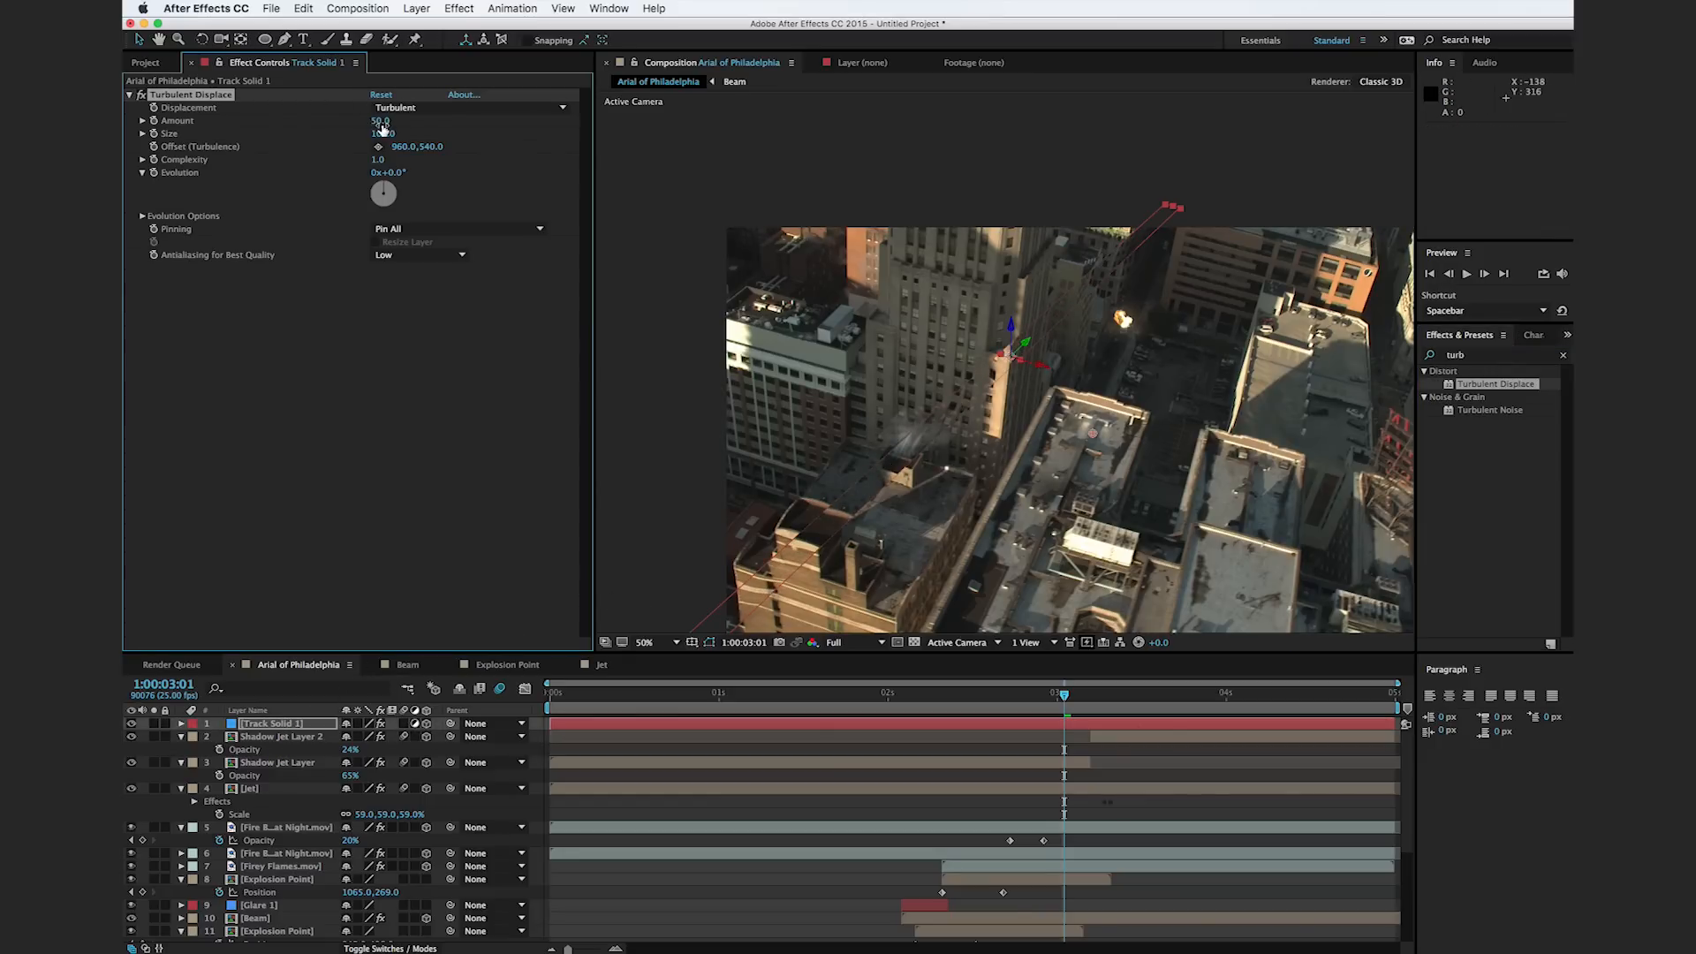
# Step: Set Turbulent Displace's amount to 18 and size to 26, and scrub to 1:00:03:09 to check the distortion
pyautogui.moveTo(380, 122); pyautogui.dragTo(356, 122)
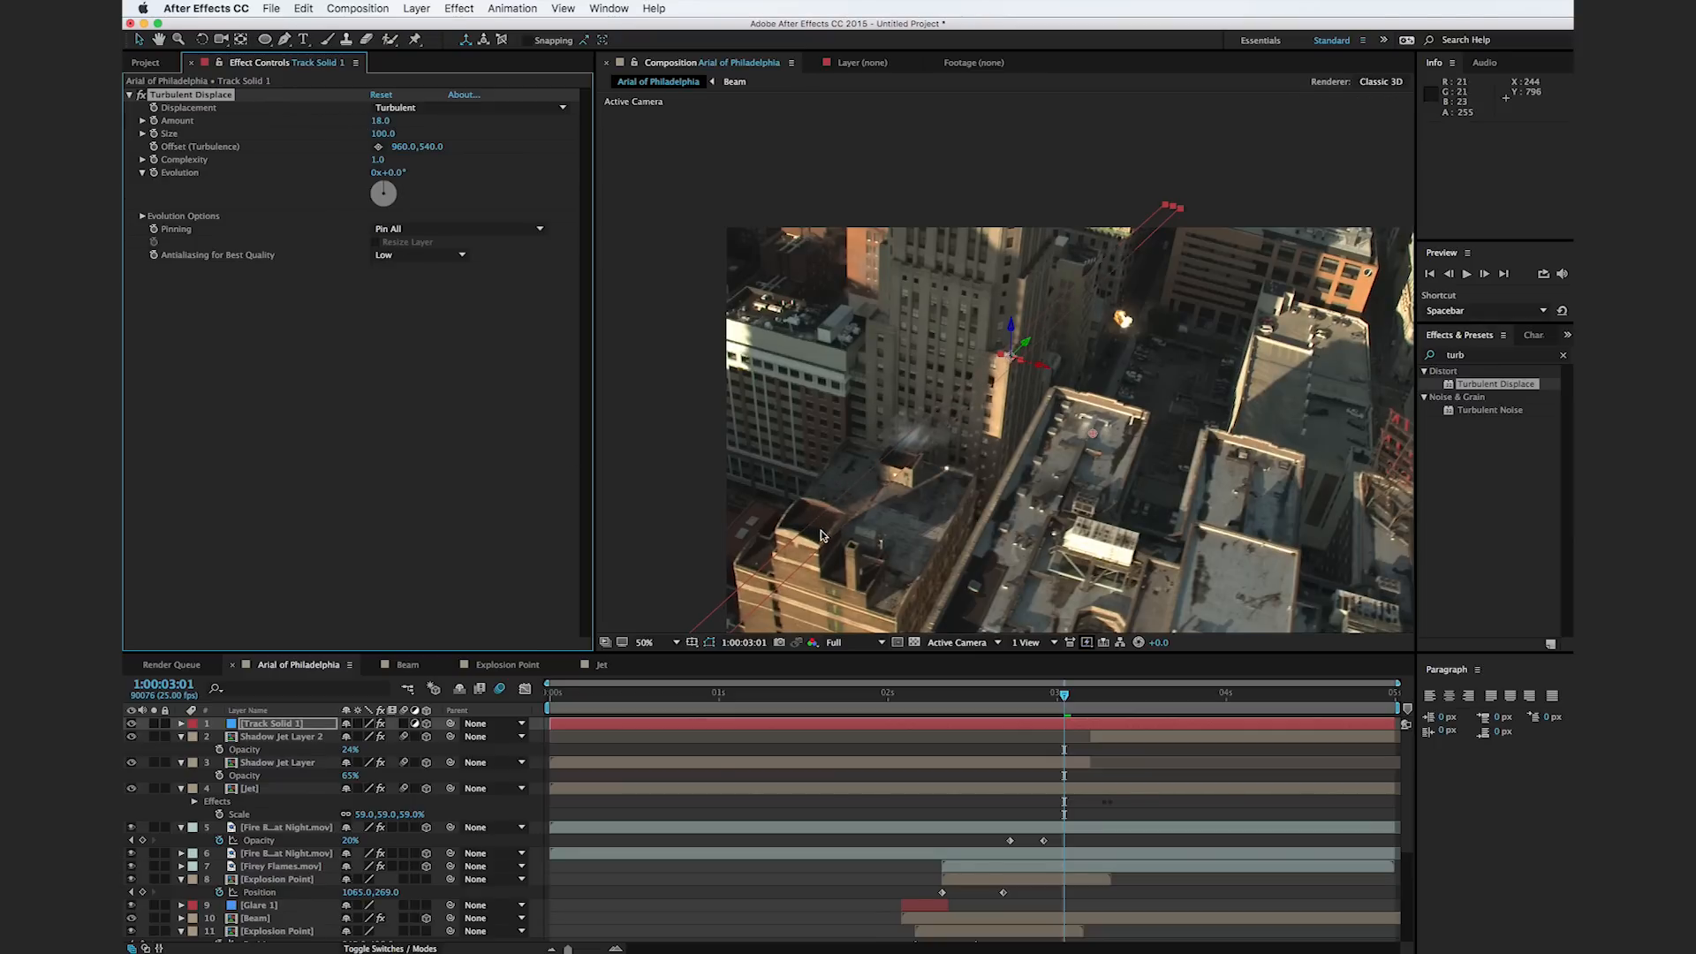
pyautogui.scroll(1, 910, 459)
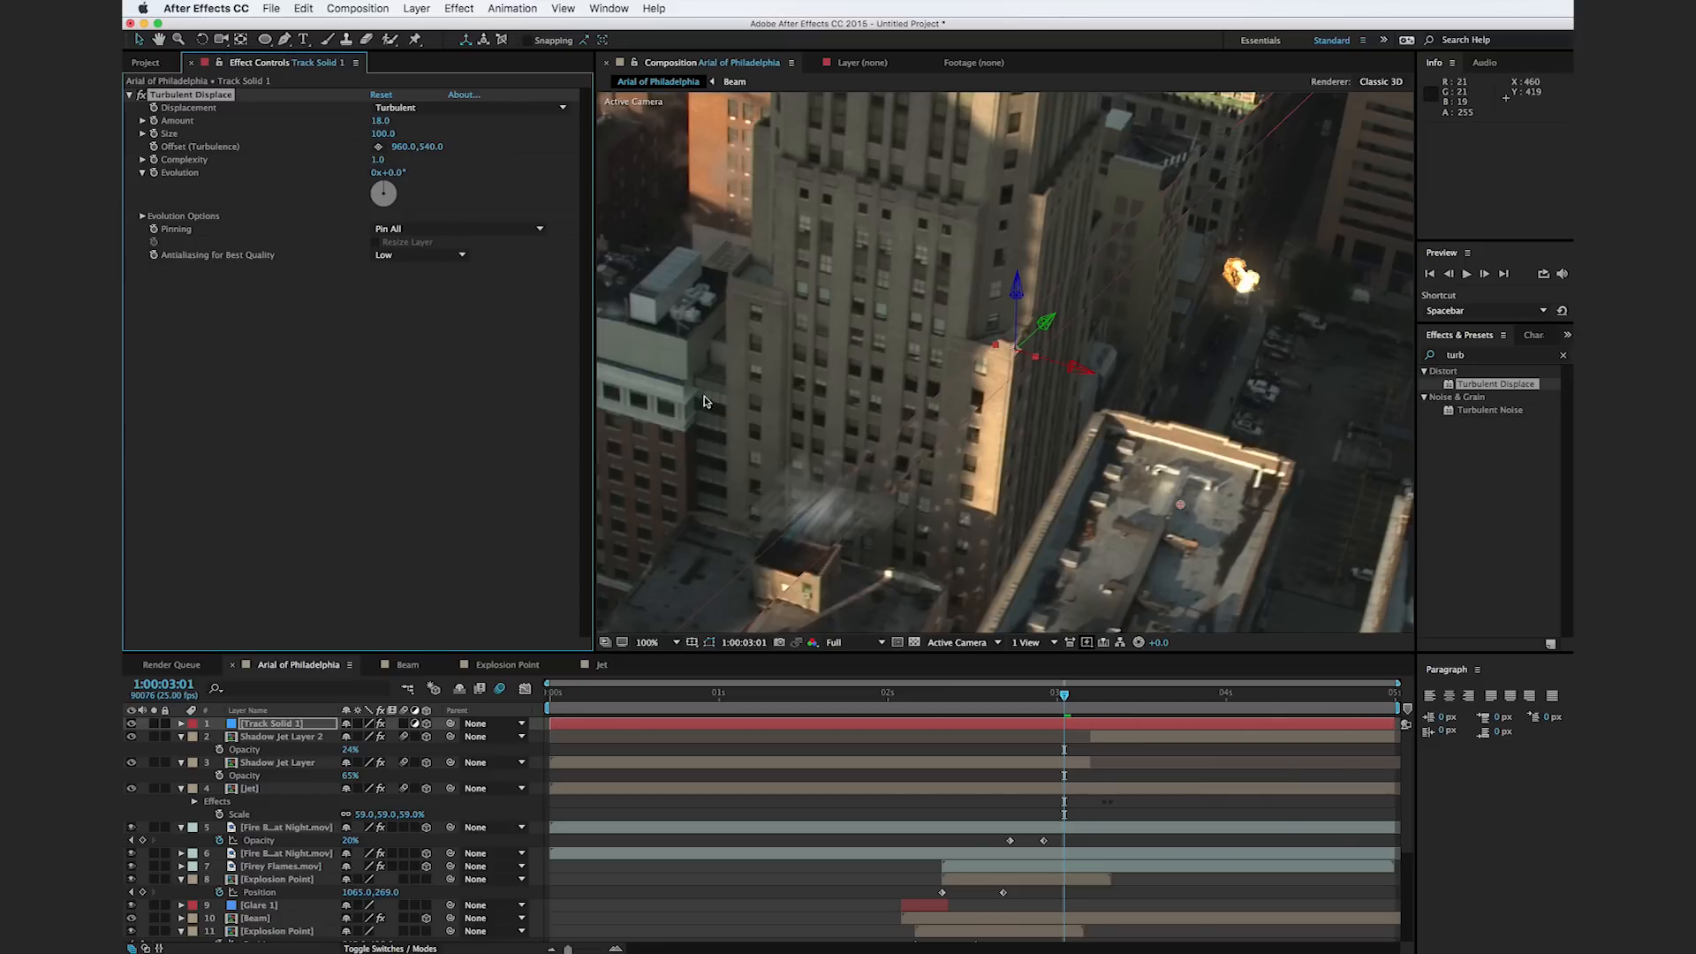
pyautogui.moveTo(381, 134); pyautogui.dragTo(321, 138)
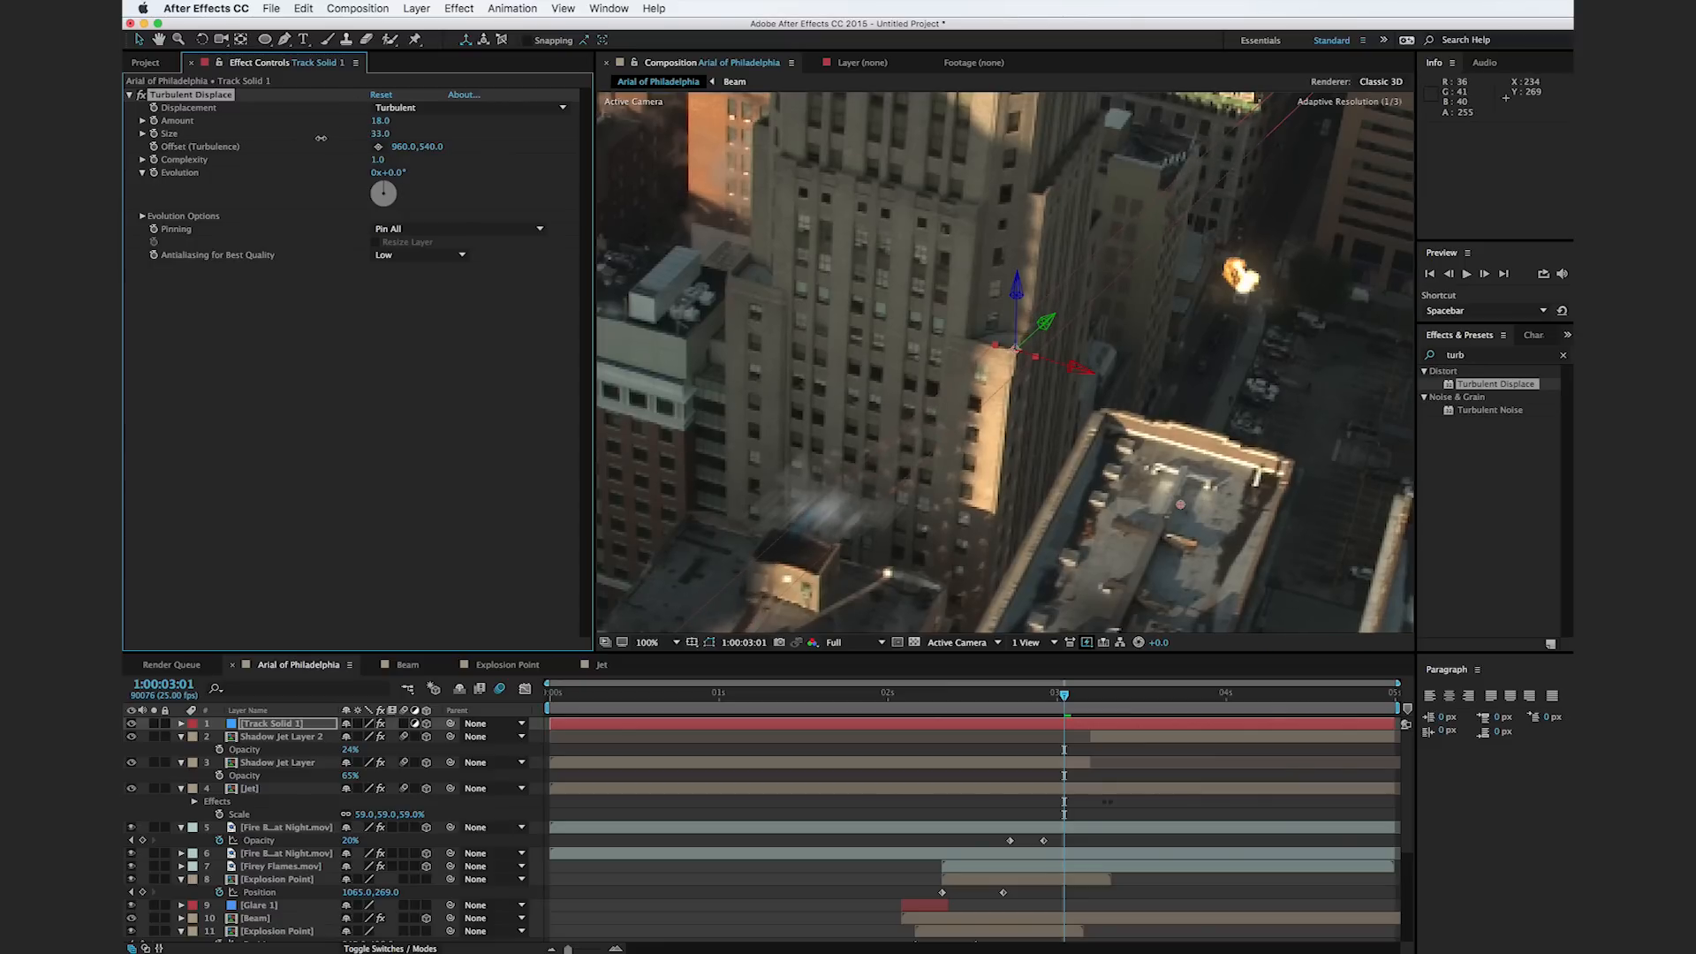
pyautogui.moveTo(319, 138); pyautogui.dragTo(317, 139)
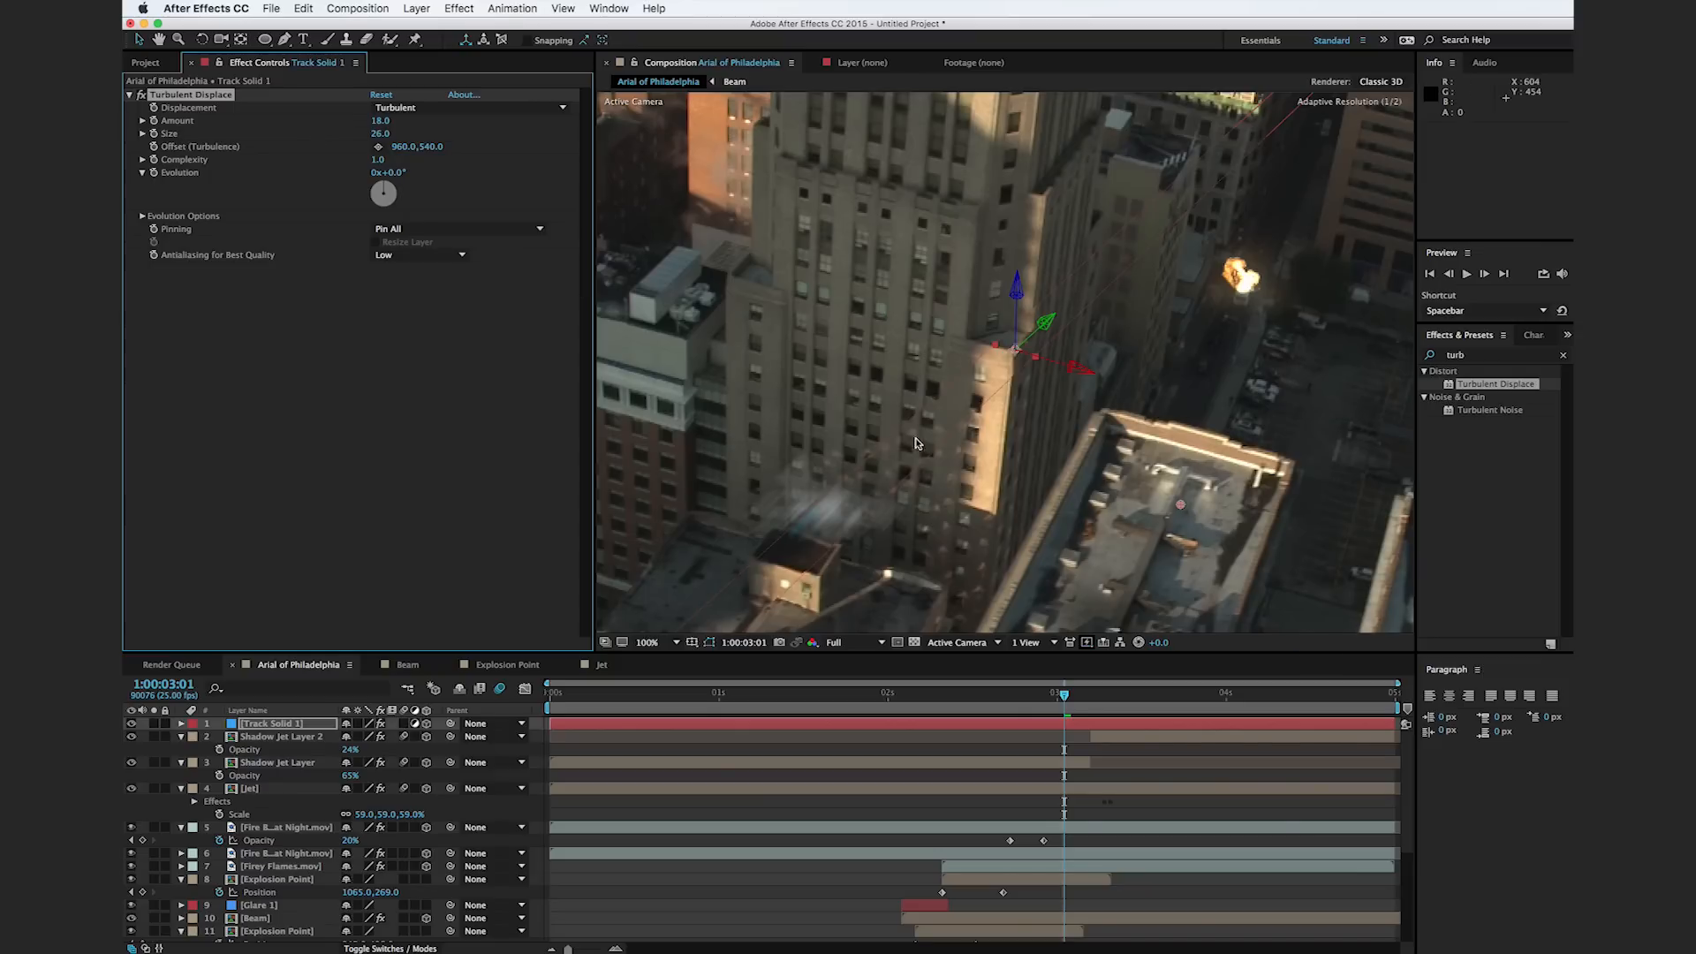
pyautogui.scroll(-2, 1002, 360)
pyautogui.moveTo(1056, 694); pyautogui.dragTo(1118, 714)
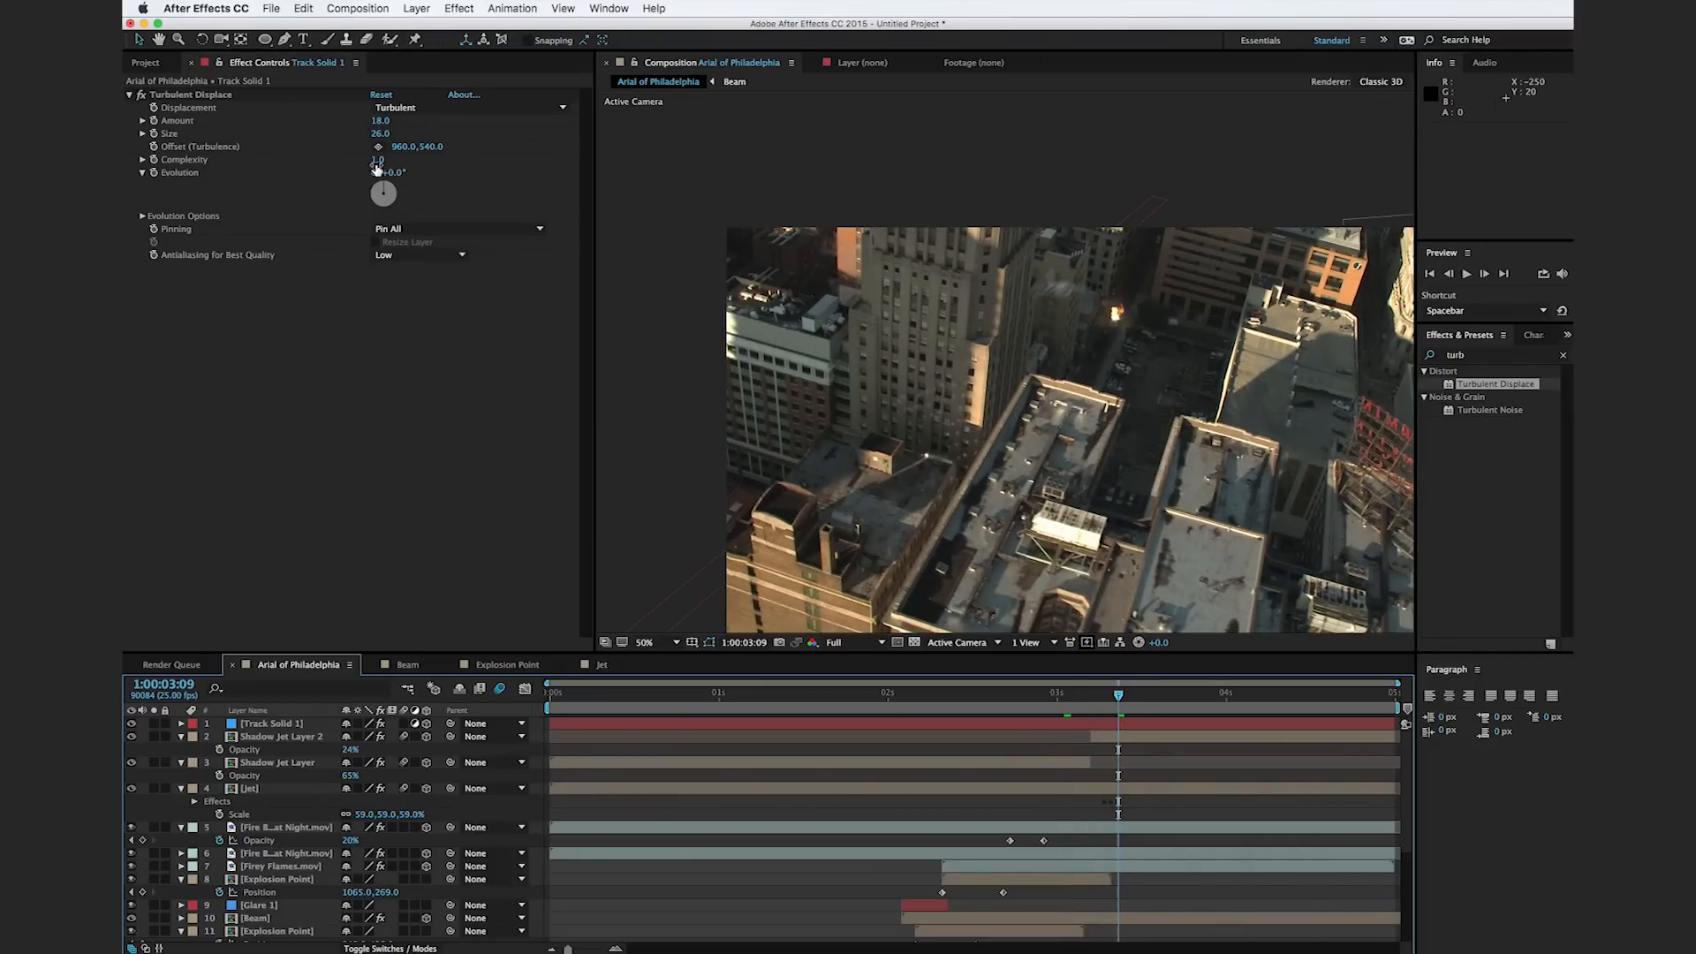
# Step: Raise the Turbulent Displace complexity to 3.9 and the amount to 66
pyautogui.moveTo(377, 160); pyautogui.dragTo(463, 162)
pyautogui.moveTo(645, 178); pyautogui.dragTo(605, 177)
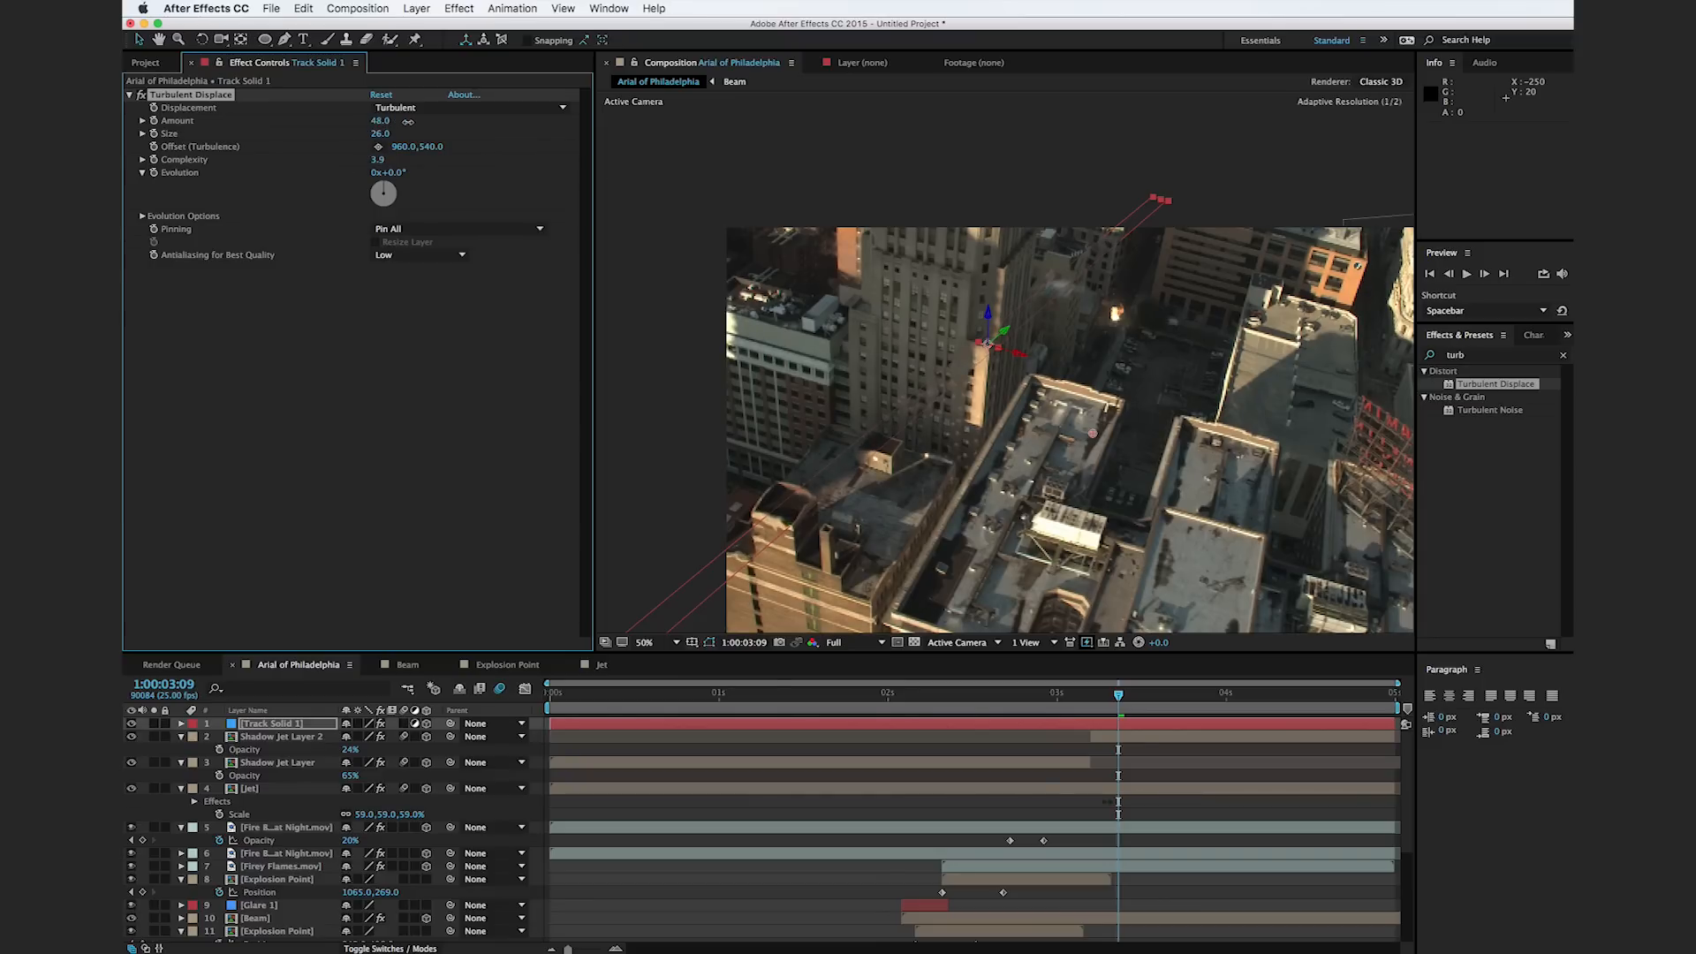
pyautogui.click(632, 393)
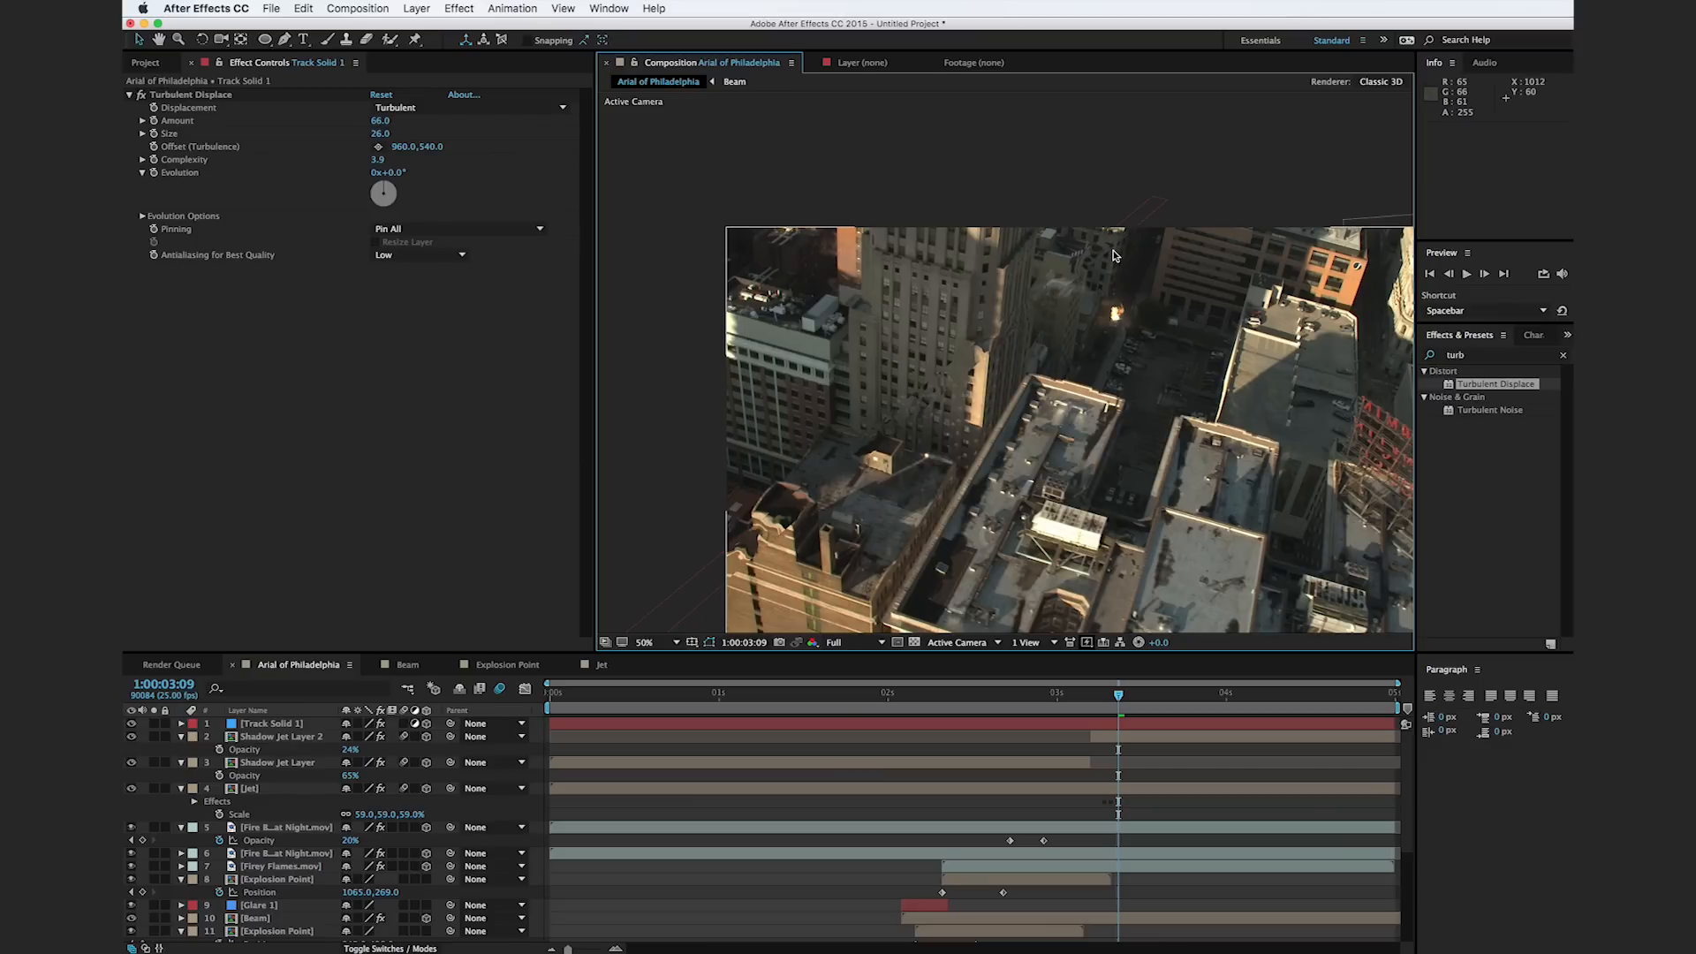
# Step: At 1:00:02:20, draw a four-point mask on Track Solid 1 beyond the frame's lower-left corner and start keyframing its Mask Path
pyautogui.click(309, 726)
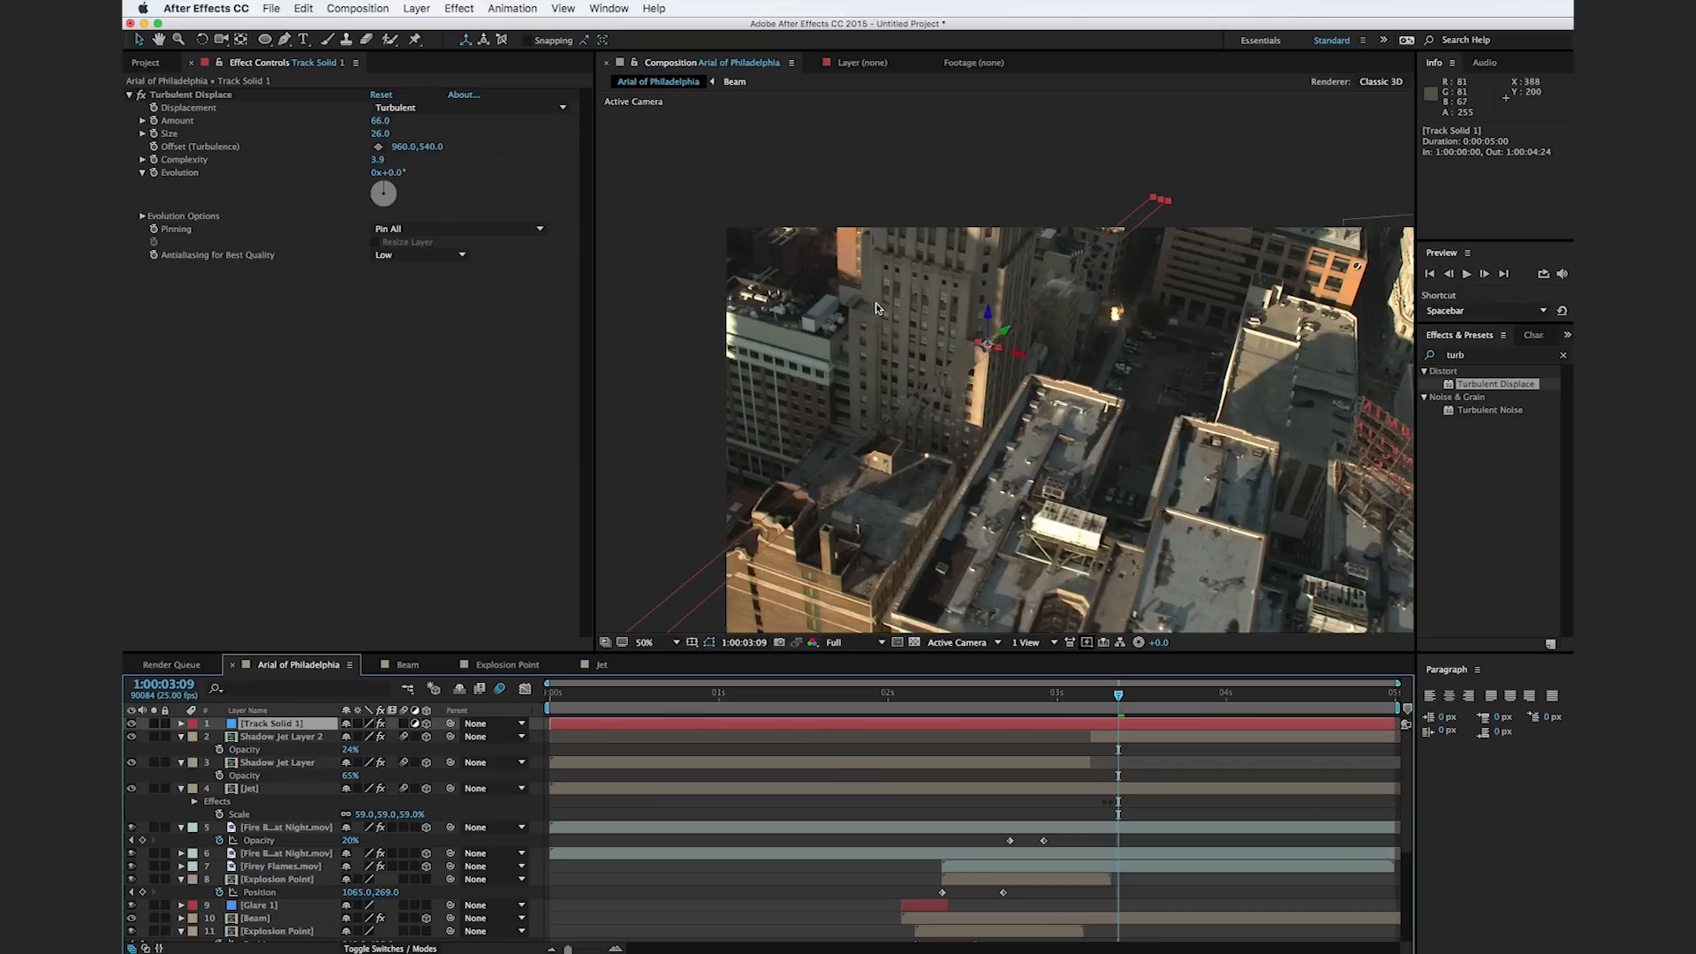
pyautogui.moveTo(1085, 692); pyautogui.dragTo(1025, 683)
pyautogui.moveTo(901, 490); pyautogui.dragTo(924, 368)
pyautogui.moveTo(264, 39); pyautogui.dragTo(302, 40)
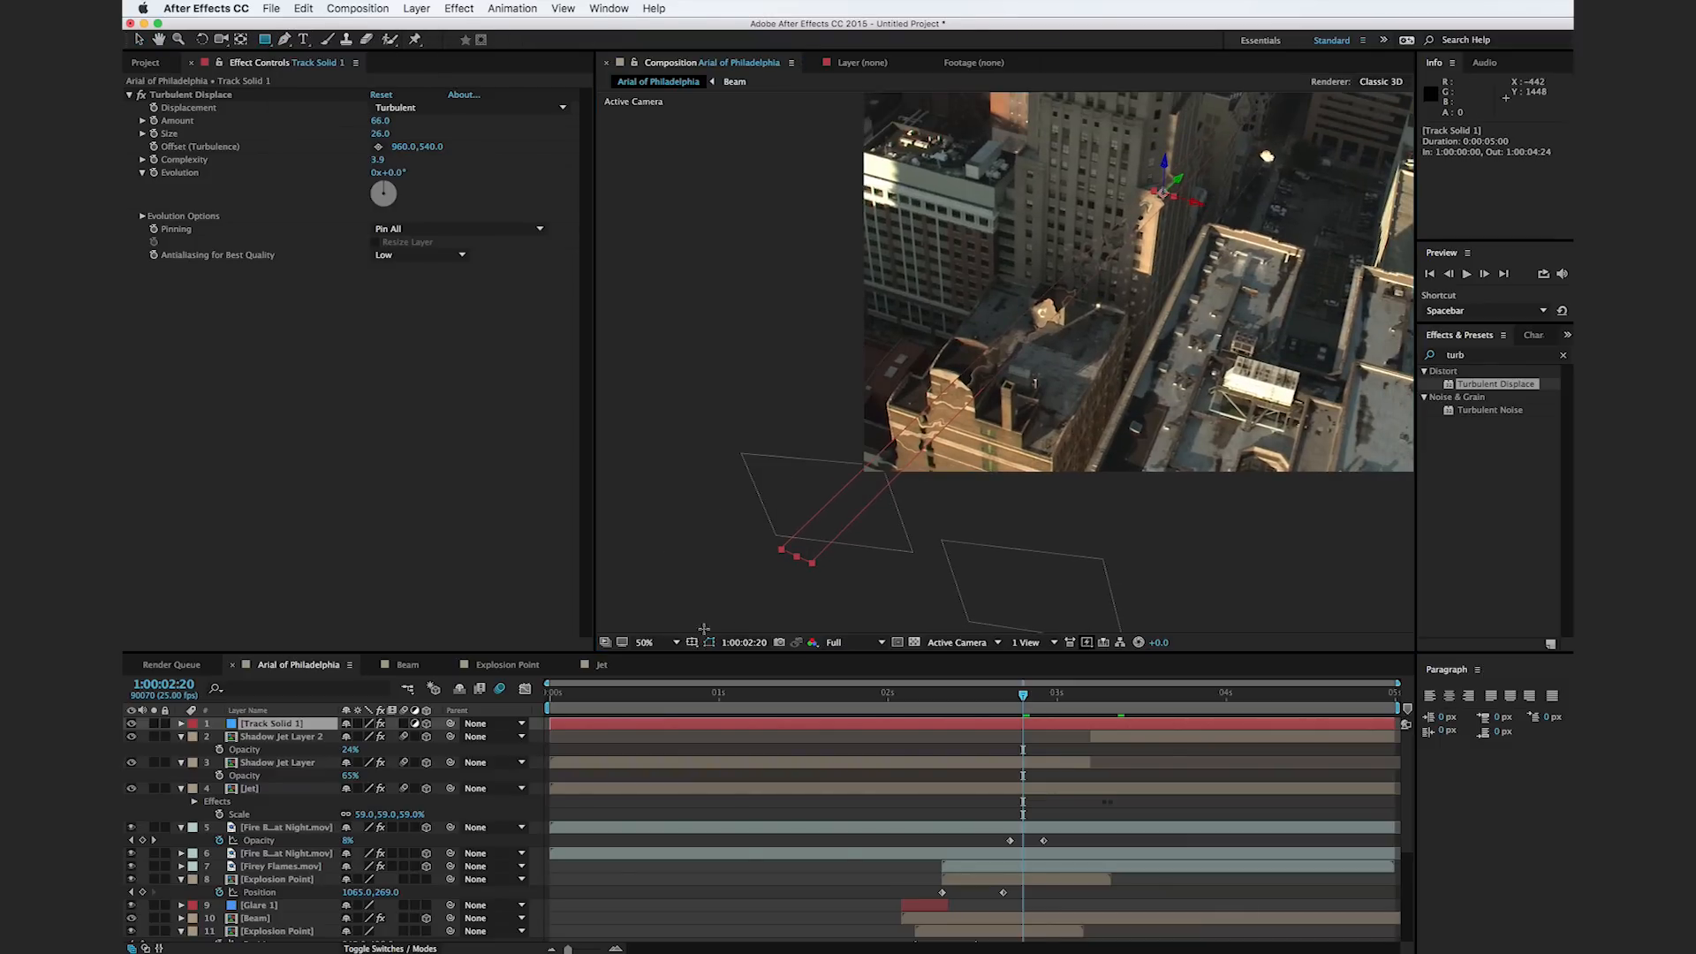
pyautogui.moveTo(730, 611); pyautogui.dragTo(884, 521)
pyautogui.moveTo(848, 457); pyautogui.dragTo(805, 508)
pyautogui.press('super+z')
pyautogui.click(842, 503)
pyautogui.moveTo(850, 455); pyautogui.dragTo(688, 578)
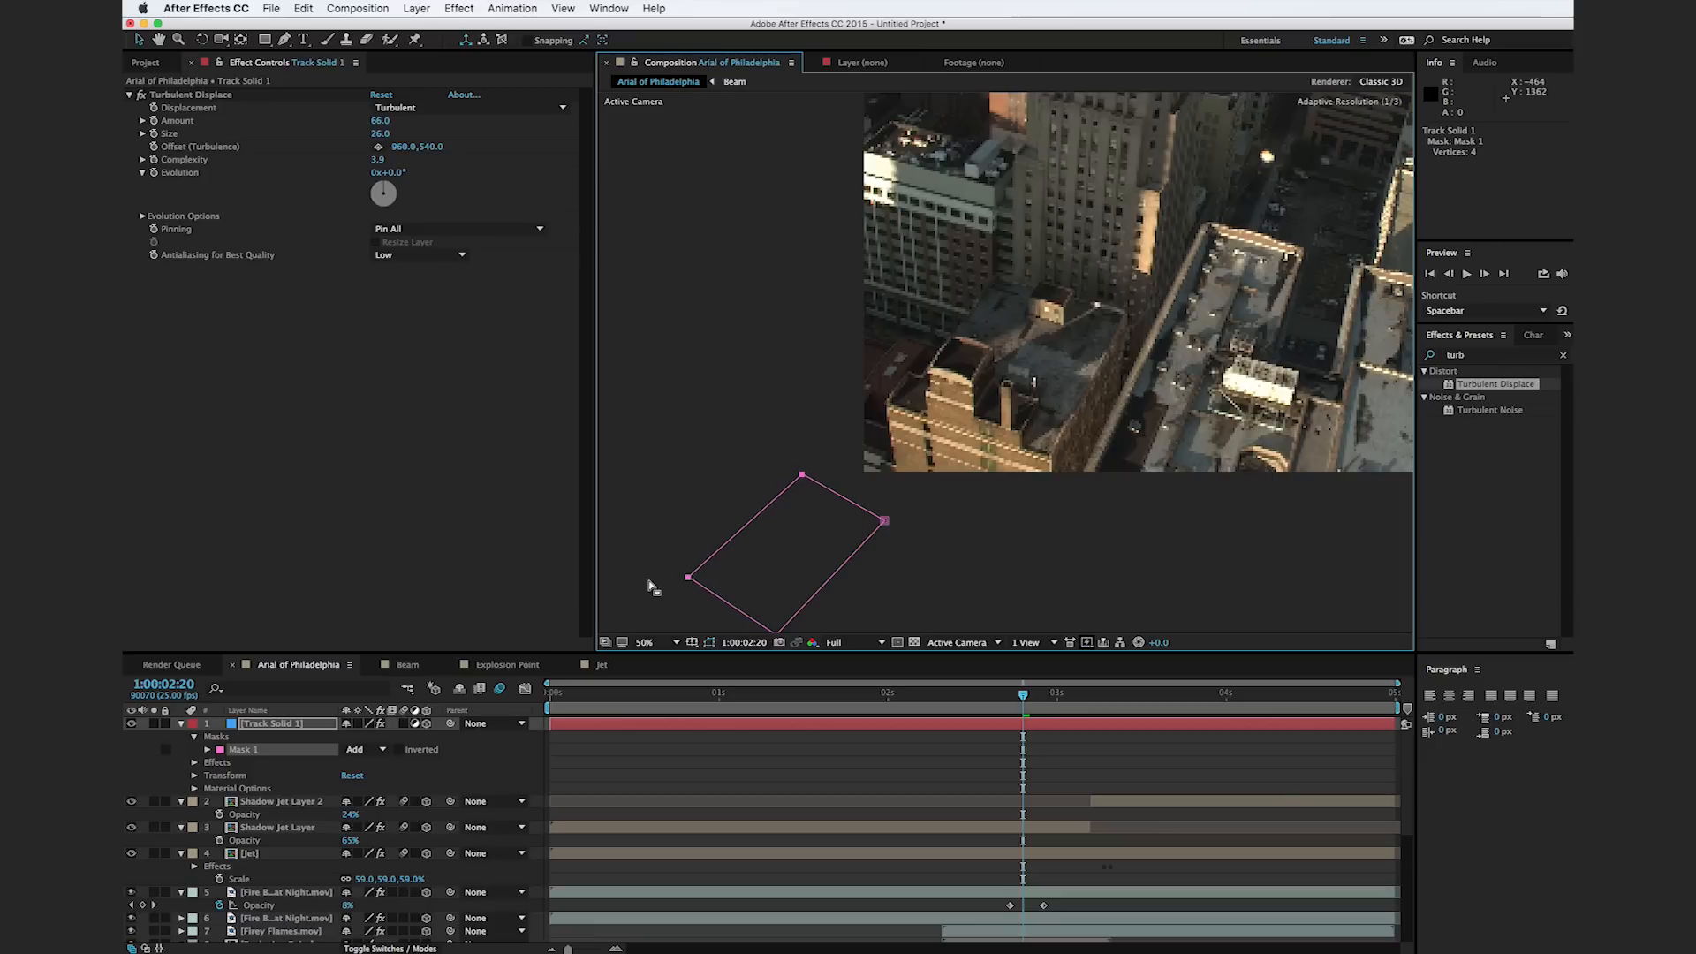
pyautogui.click(208, 751)
pyautogui.click(233, 763)
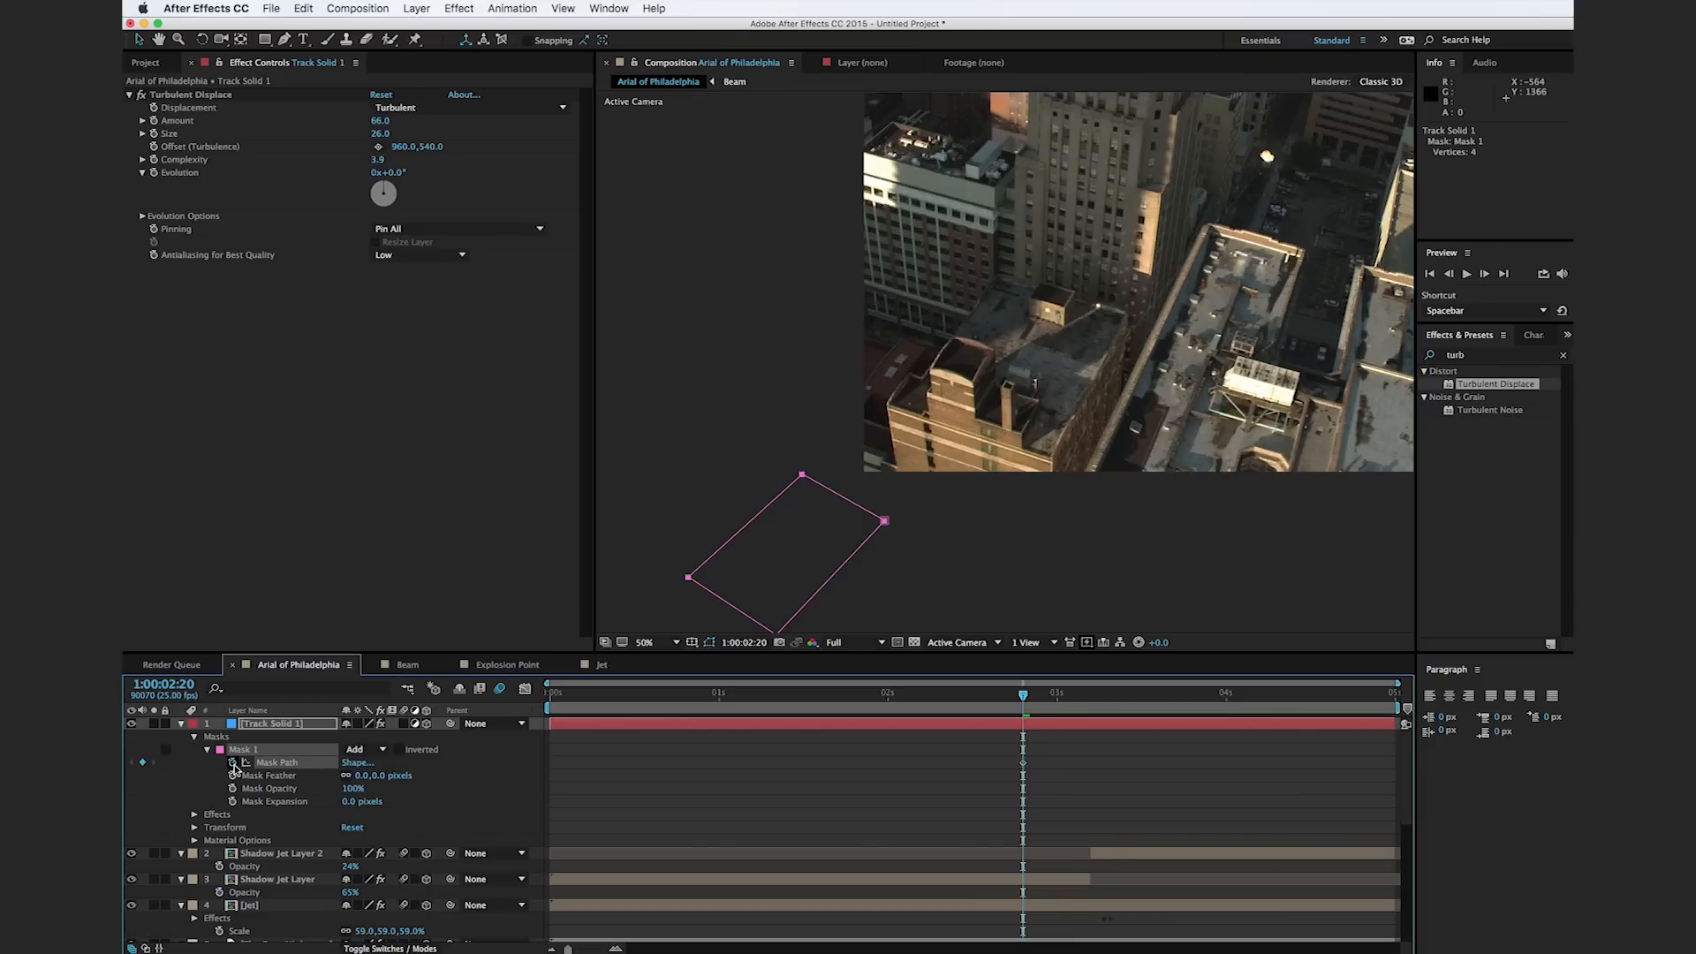
# Step: At 1:00:03:16, stretch the mask's leading edge along the strip to just past the frame's top edge
pyautogui.moveTo(1042, 688); pyautogui.dragTo(1126, 694)
pyautogui.moveTo(1201, 309); pyautogui.dragTo(1037, 388)
pyautogui.moveTo(1138, 700); pyautogui.dragTo(1166, 697)
pyautogui.moveTo(943, 335); pyautogui.dragTo(980, 375)
pyautogui.moveTo(747, 618); pyautogui.dragTo(1201, 181)
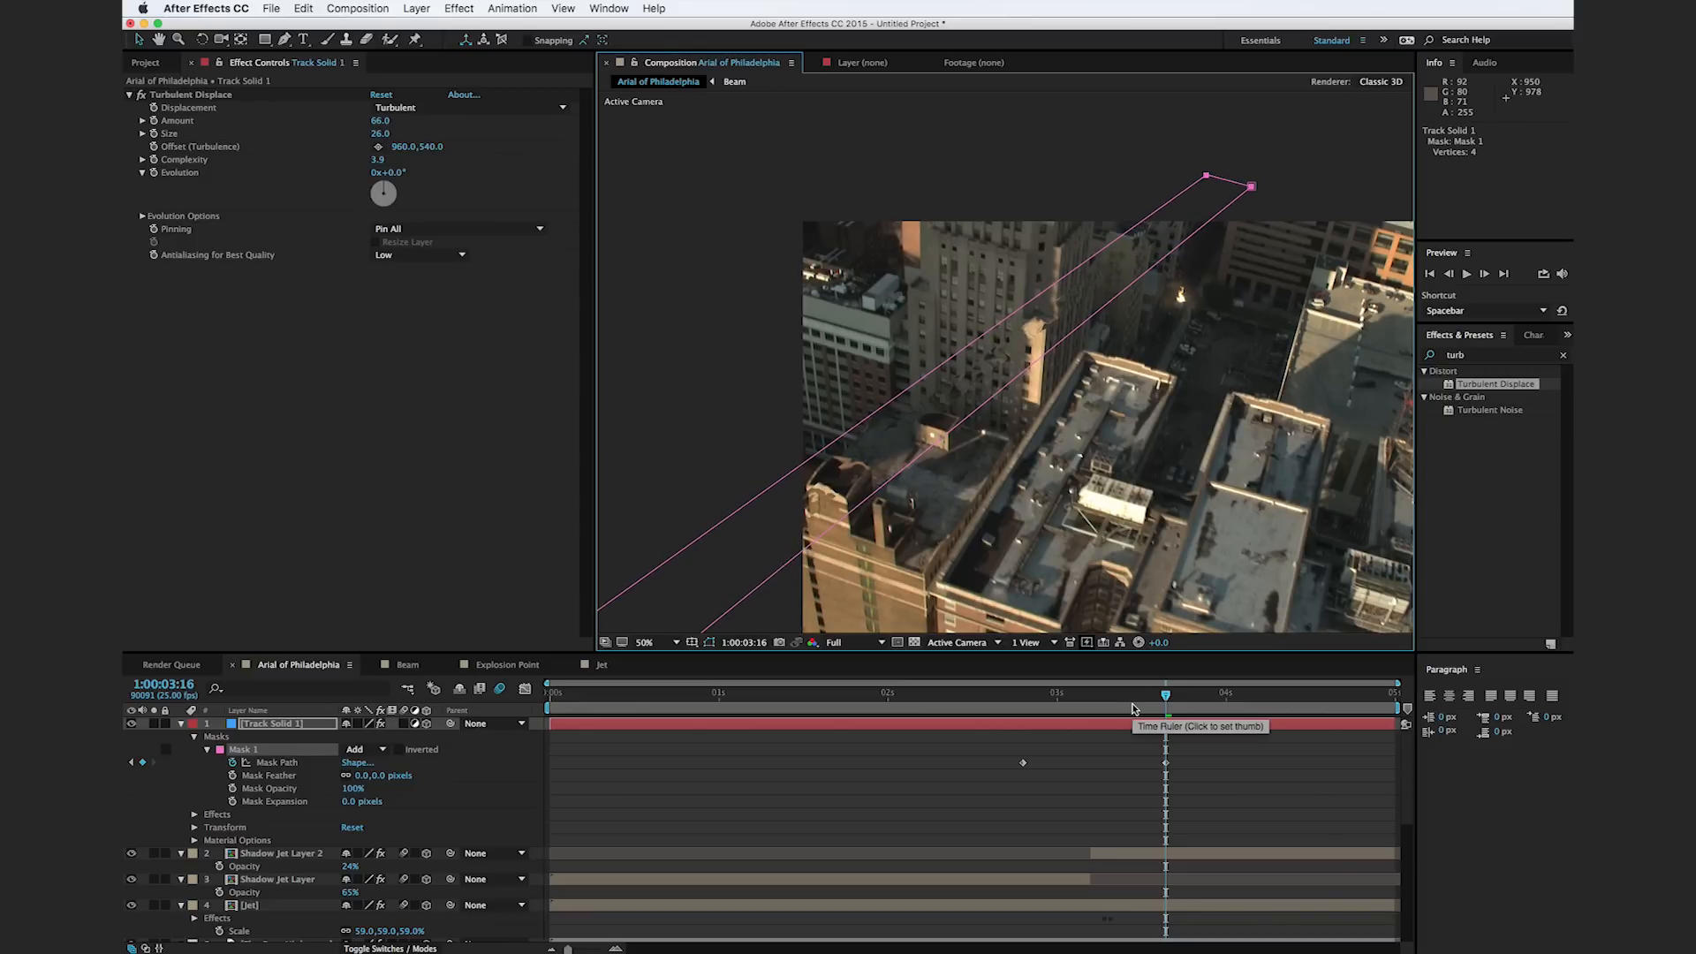
# Step: Pull the mask's leading edge back along the strip at 1:00:03:12 and adjust it again a few frames earlier
pyautogui.moveTo(1146, 699)
pyautogui.mouseDown()
pyautogui.moveTo(1027, 702)
pyautogui.moveTo(1138, 690)
pyautogui.mouseUp()
pyautogui.click(1257, 254)
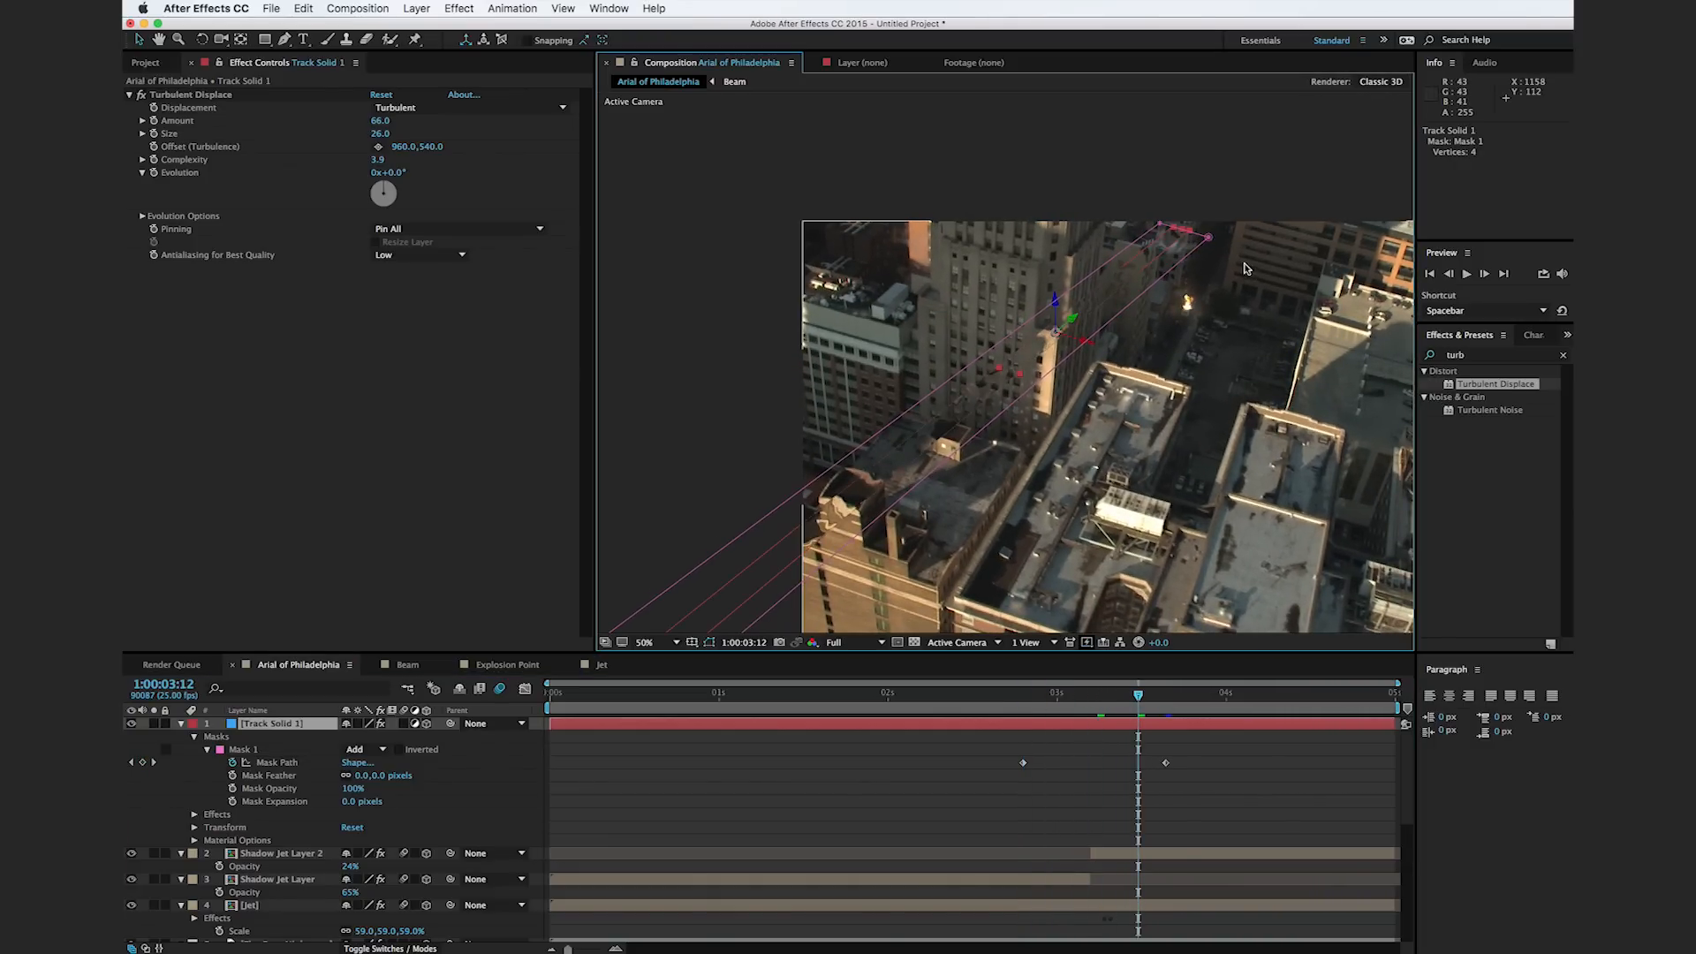
pyautogui.click(1185, 241)
pyautogui.moveTo(1188, 235)
pyautogui.mouseDown()
pyautogui.moveTo(1146, 203)
pyautogui.moveTo(1147, 242)
pyautogui.mouseUp()
pyautogui.click(1208, 239)
pyautogui.press('super+z')
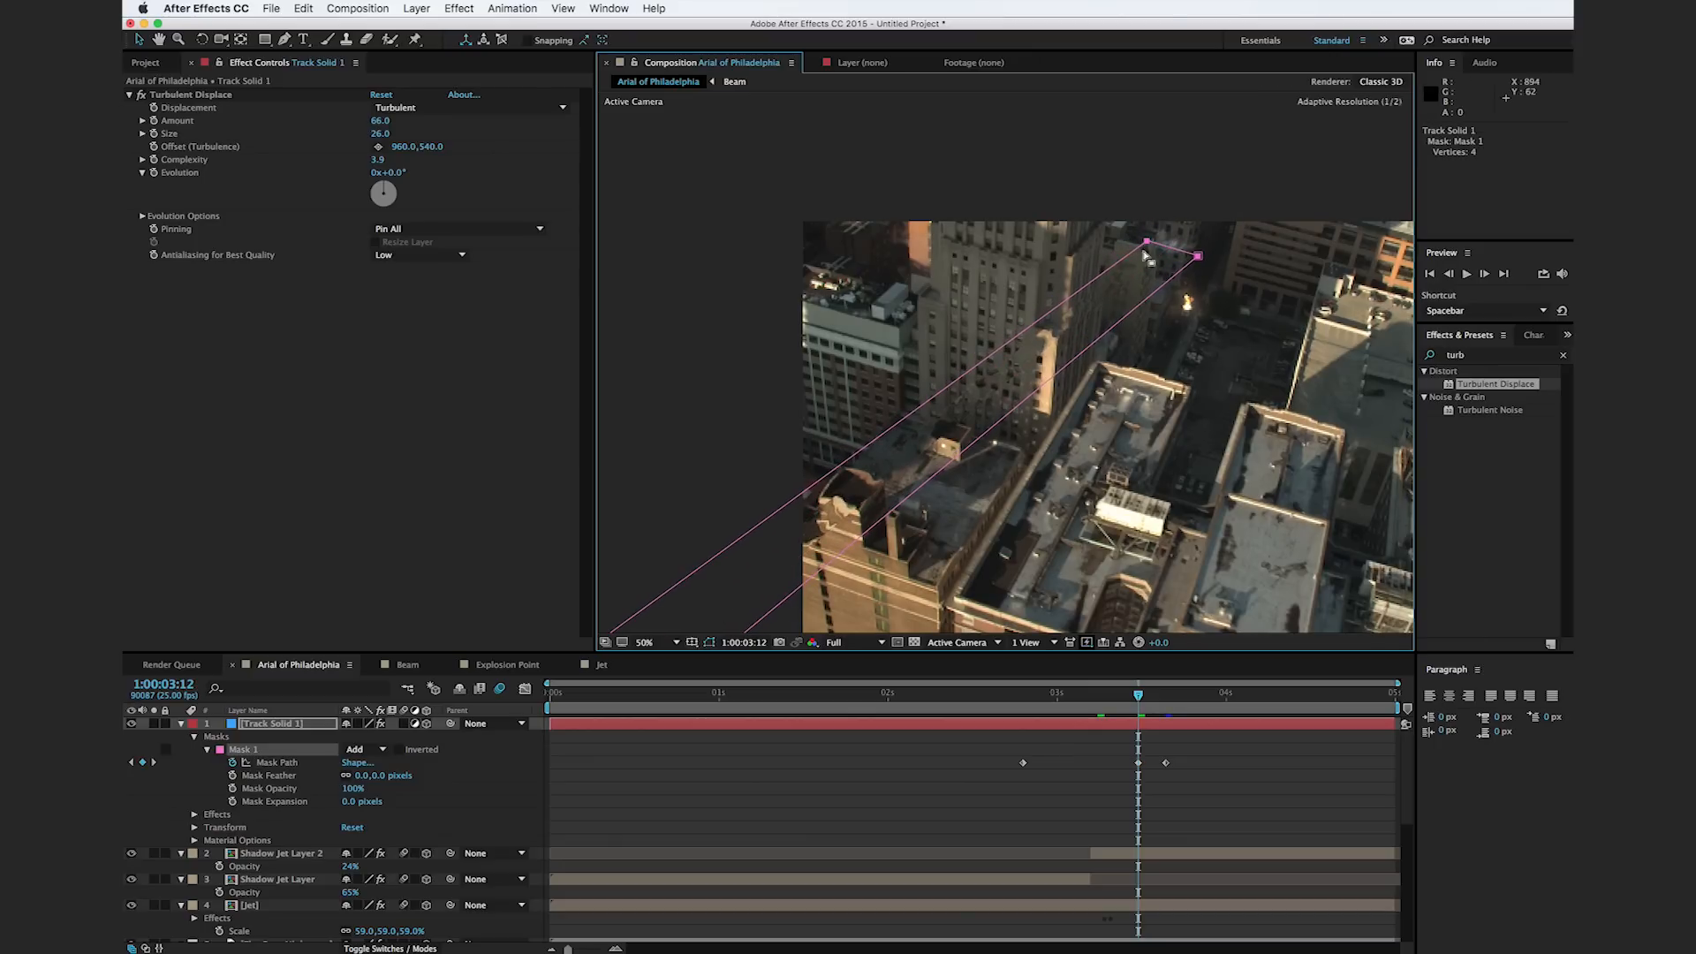
pyautogui.click(1098, 696)
pyautogui.moveTo(1113, 356); pyautogui.dragTo(1123, 341)
pyautogui.moveTo(1100, 700)
pyautogui.mouseDown()
pyautogui.moveTo(1137, 704)
pyautogui.moveTo(1052, 701)
pyautogui.moveTo(1119, 701)
pyautogui.mouseUp()
# Step: Apply the Curves effect to Track Solid 1, raise the RGB midtones slightly, and scrub to 1:00:03:15 to check the trail
pyautogui.scroll(-4, 1107, 447)
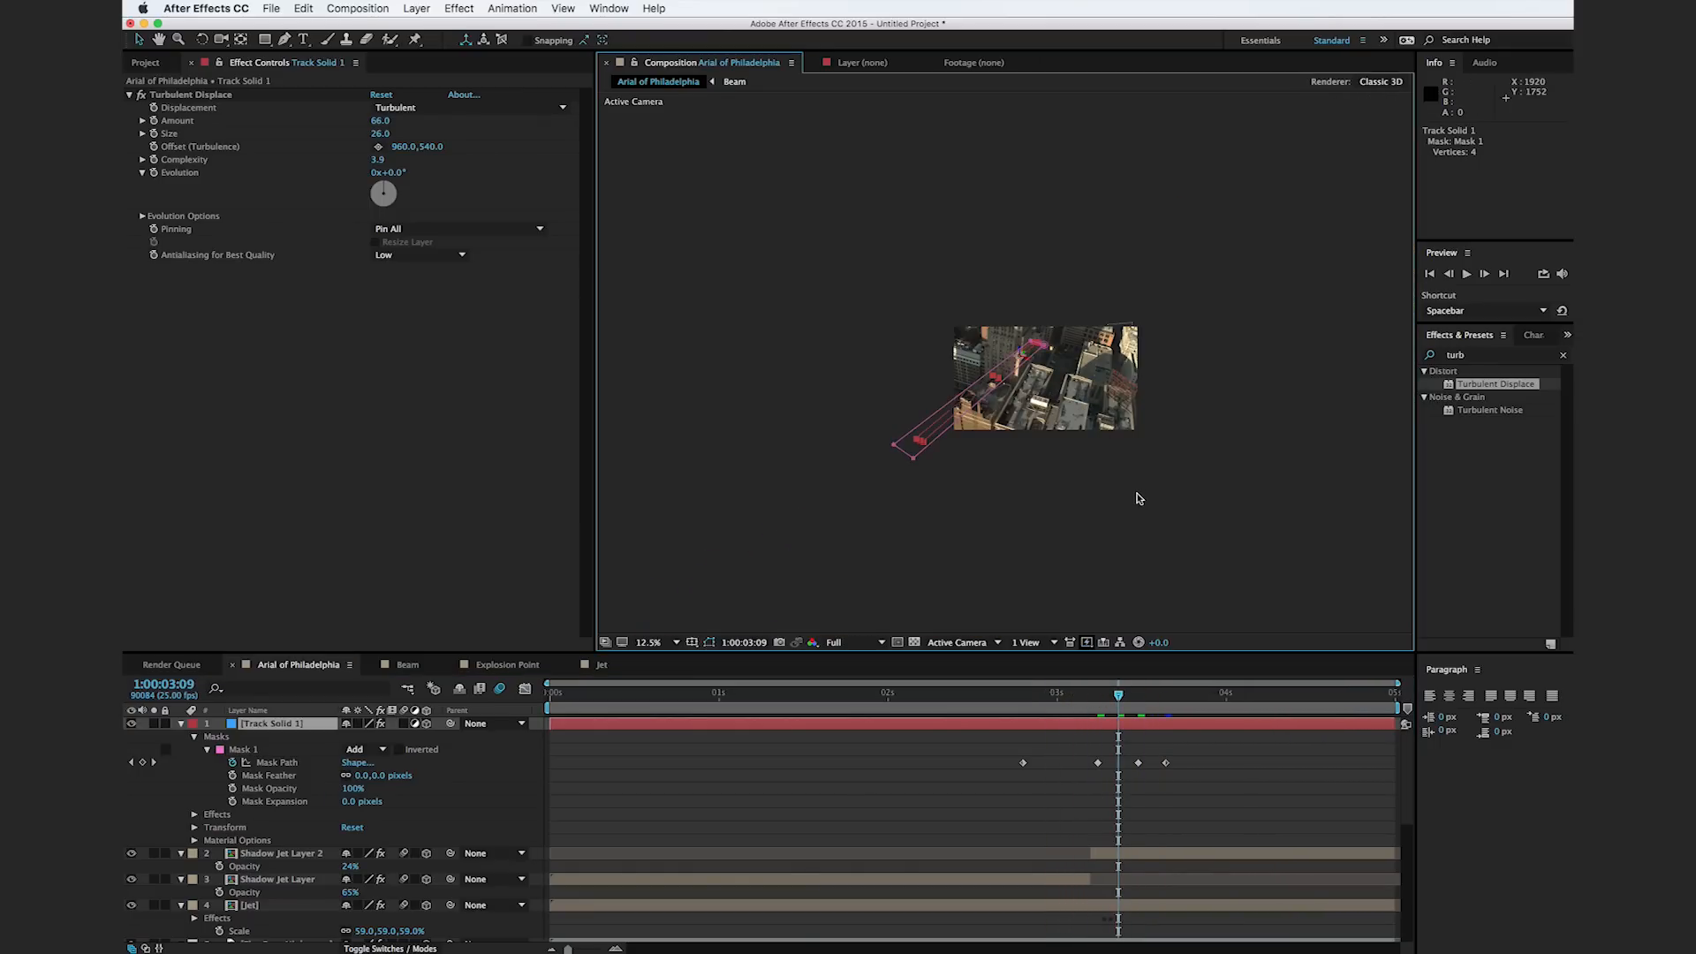
pyautogui.scroll(2, 1137, 491)
pyautogui.doubleClick(1451, 355)
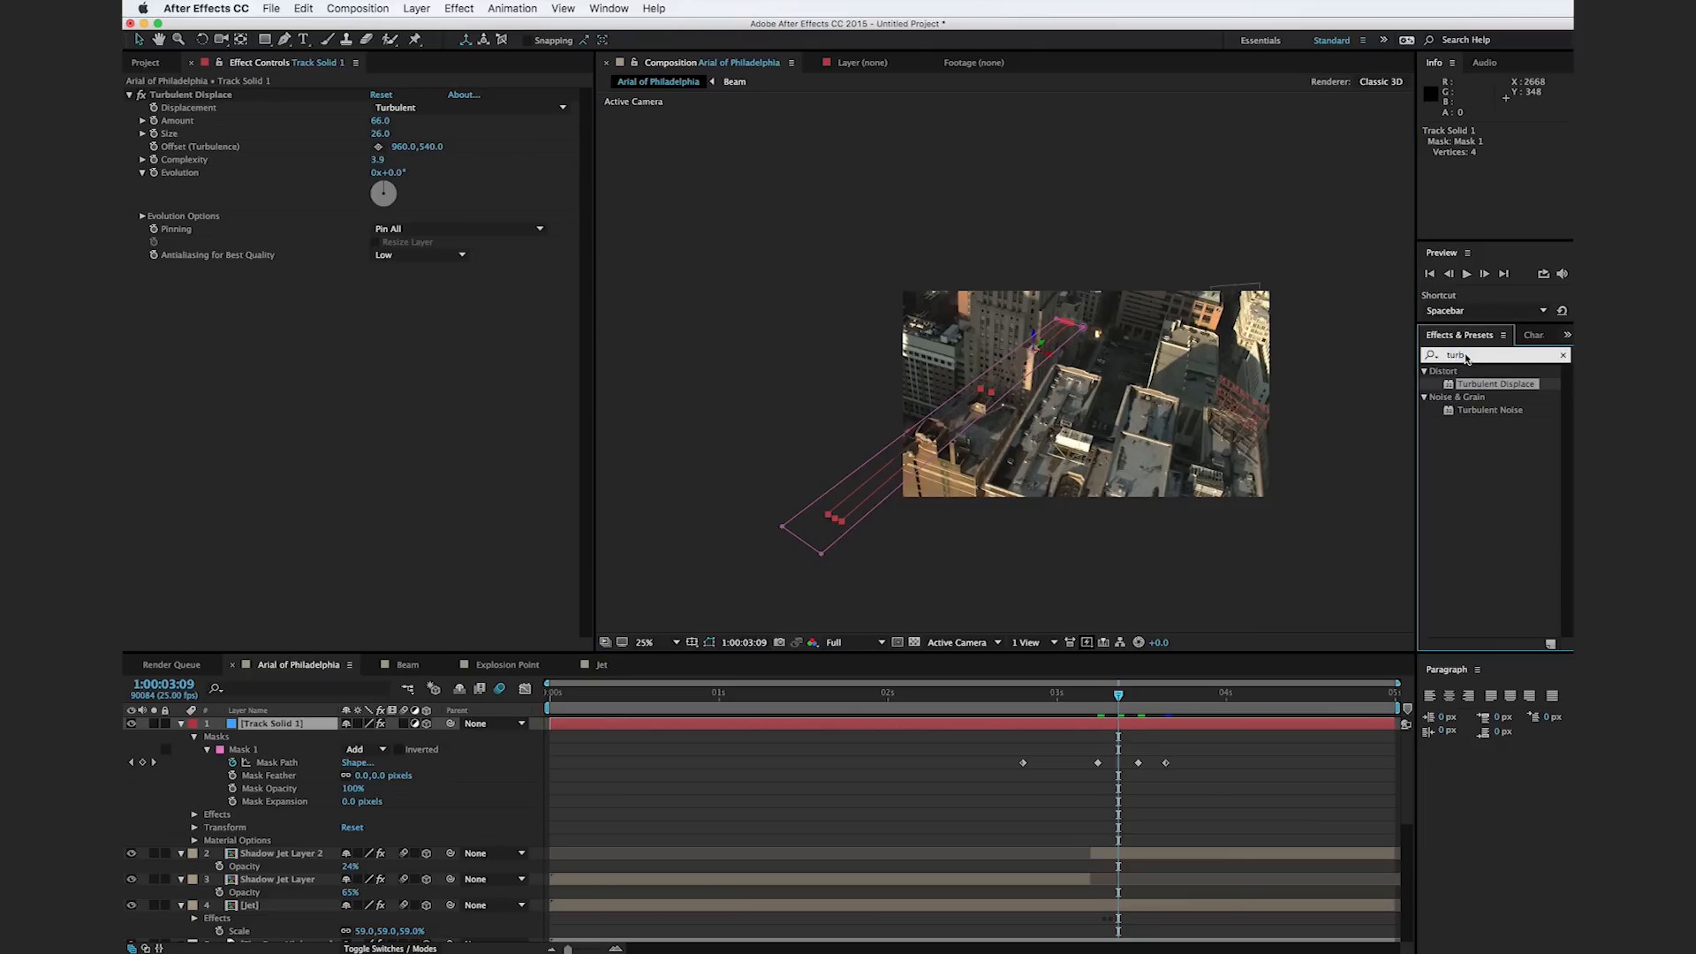
pyautogui.write('curves')
pyautogui.moveTo(1468, 428); pyautogui.dragTo(273, 394)
pyautogui.scroll(2, 996, 352)
pyautogui.moveTo(1077, 382); pyautogui.dragTo(1080, 382)
pyautogui.moveTo(263, 421); pyautogui.dragTo(252, 411)
pyautogui.click(969, 461)
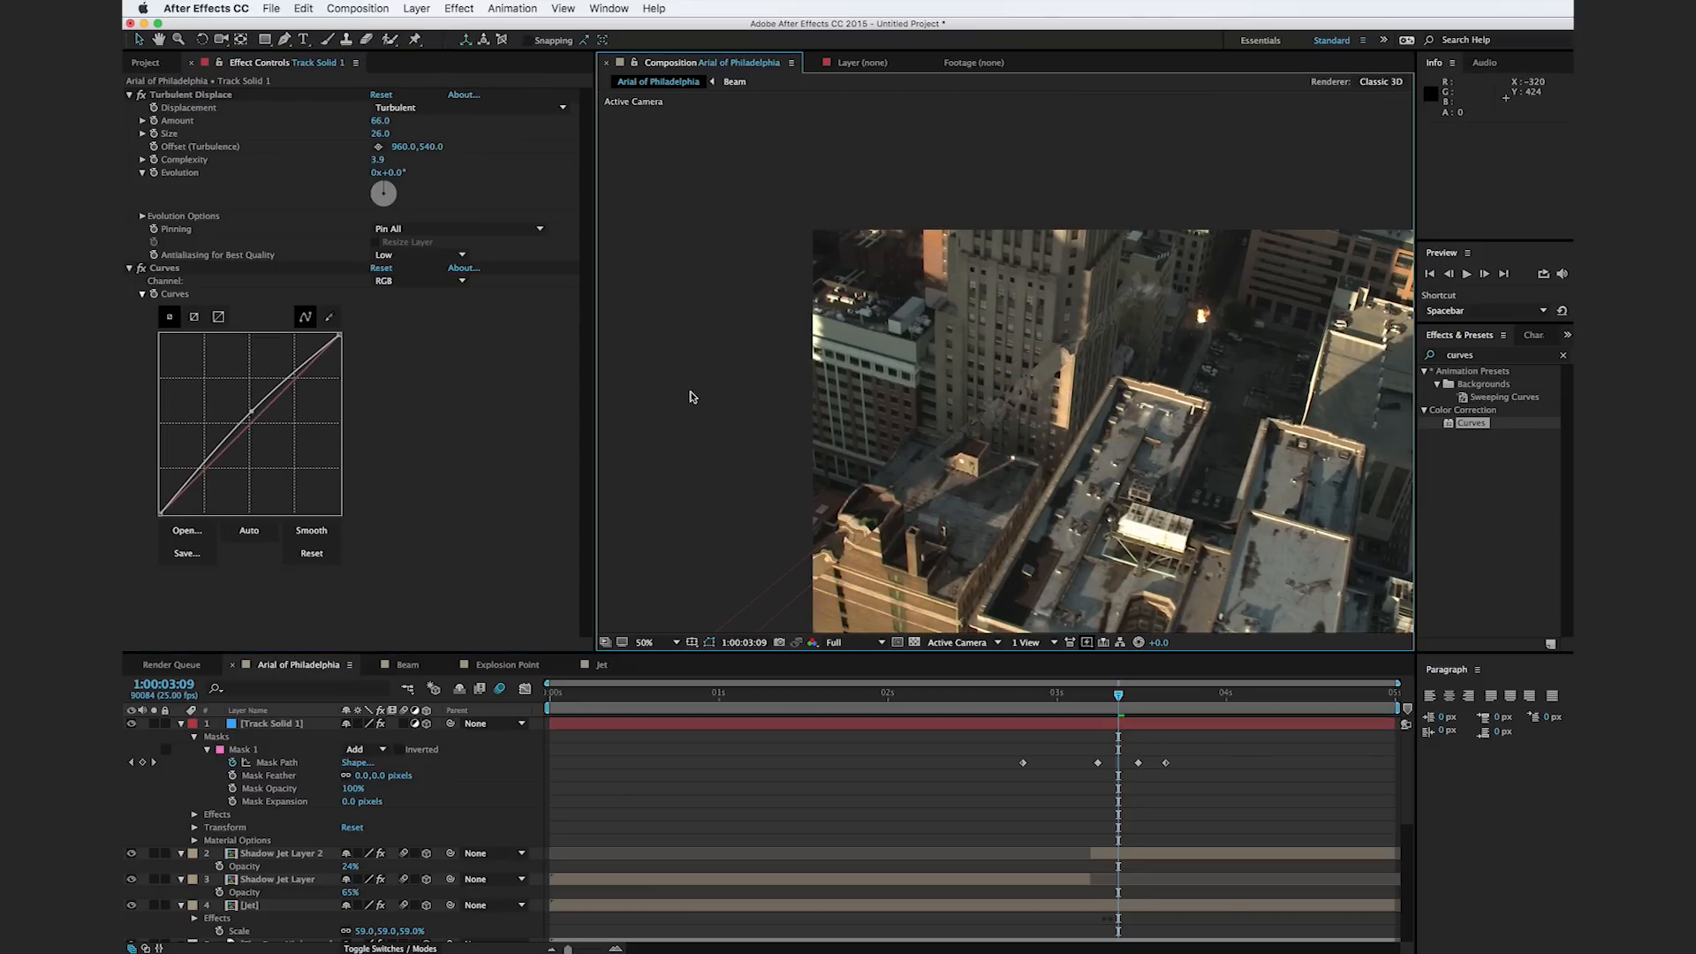
pyautogui.scroll(-2, 1000, 502)
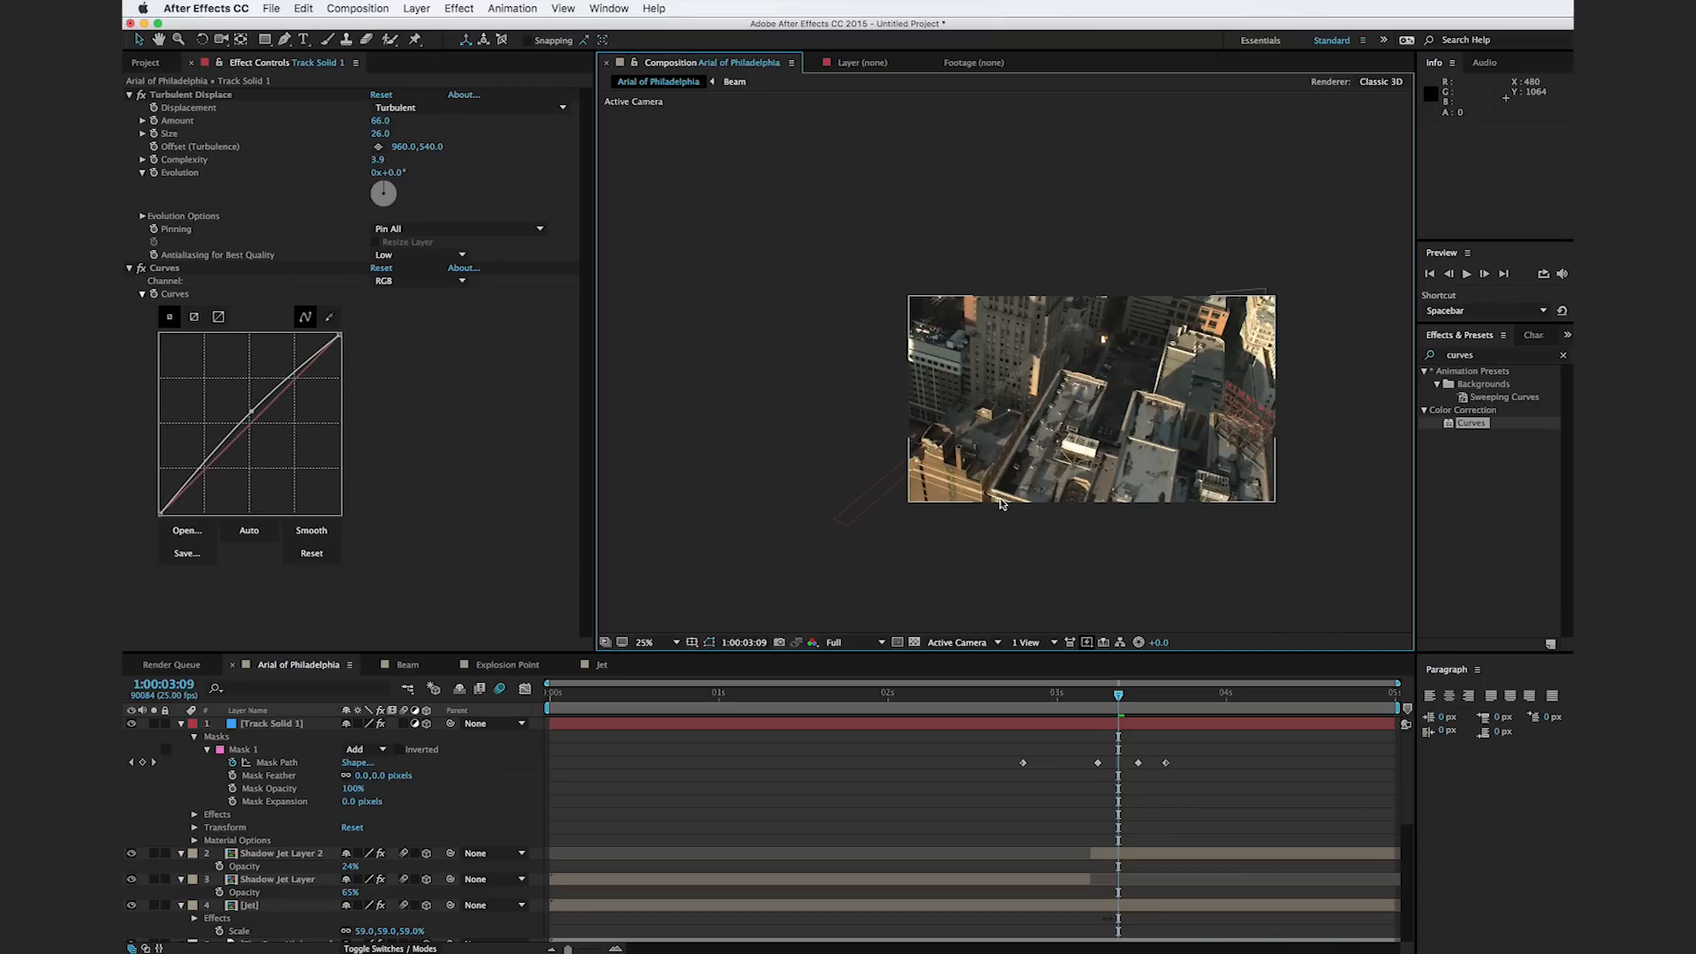
pyautogui.moveTo(1024, 448); pyautogui.dragTo(992, 440)
pyautogui.moveTo(758, 704); pyautogui.dragTo(1159, 733)
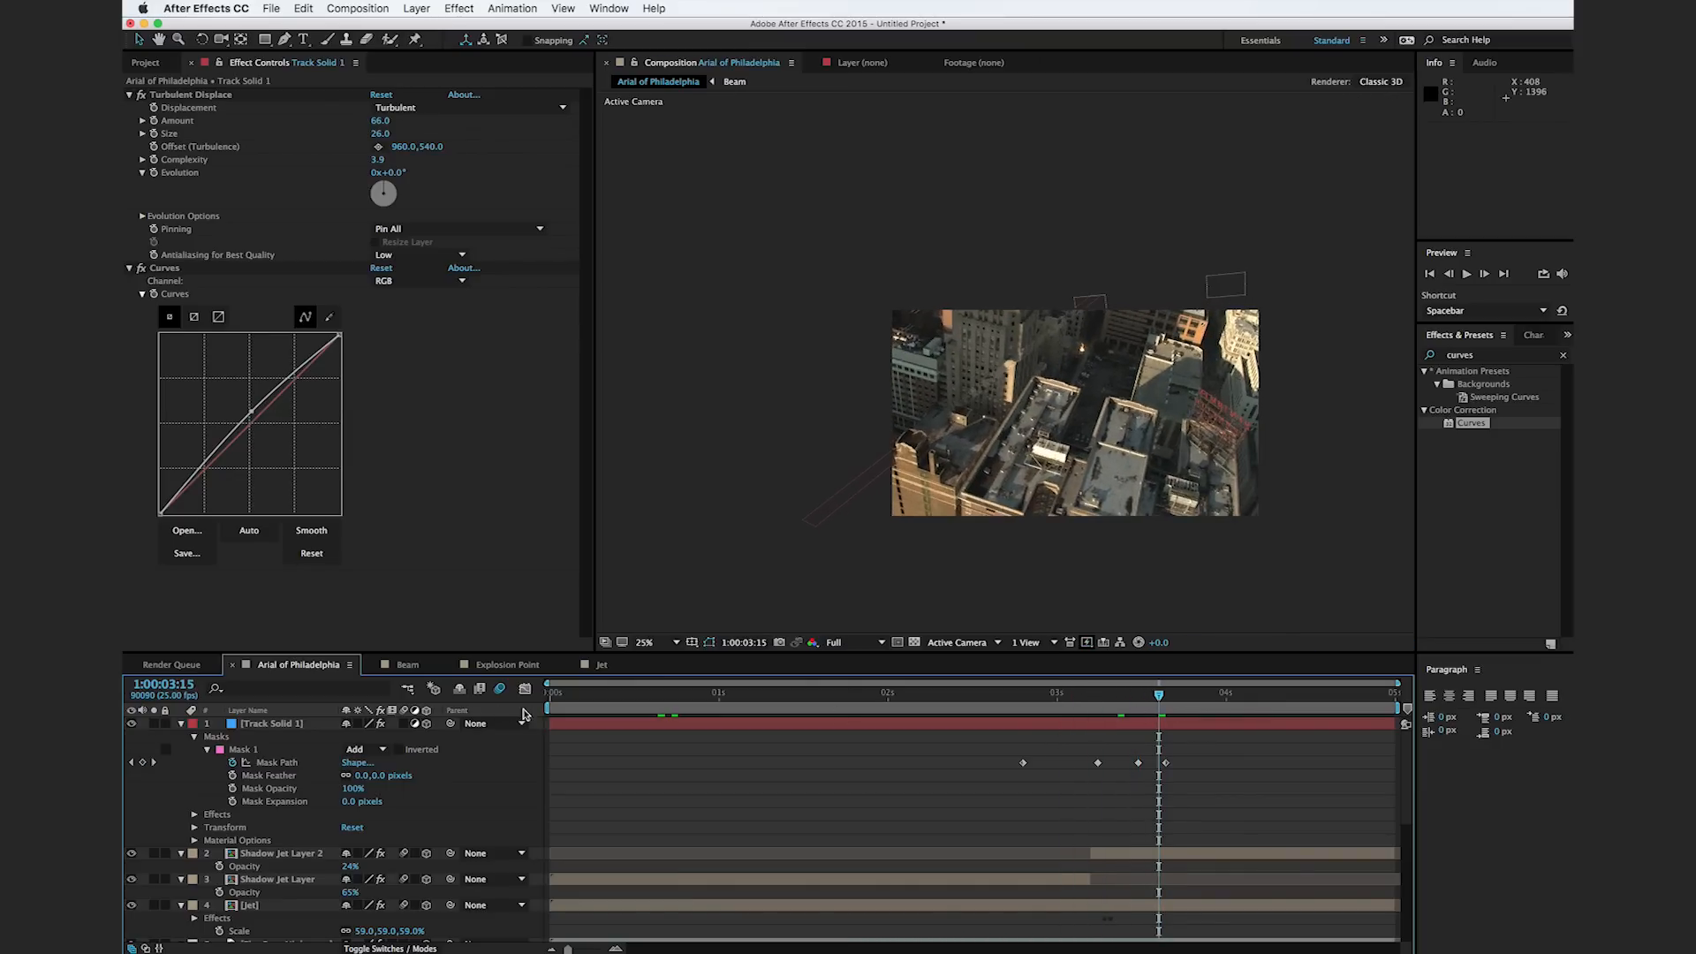
# Step: Rename Track Solid 1 as Vapor Trail and move it directly below the Jet layer
pyautogui.click(180, 724)
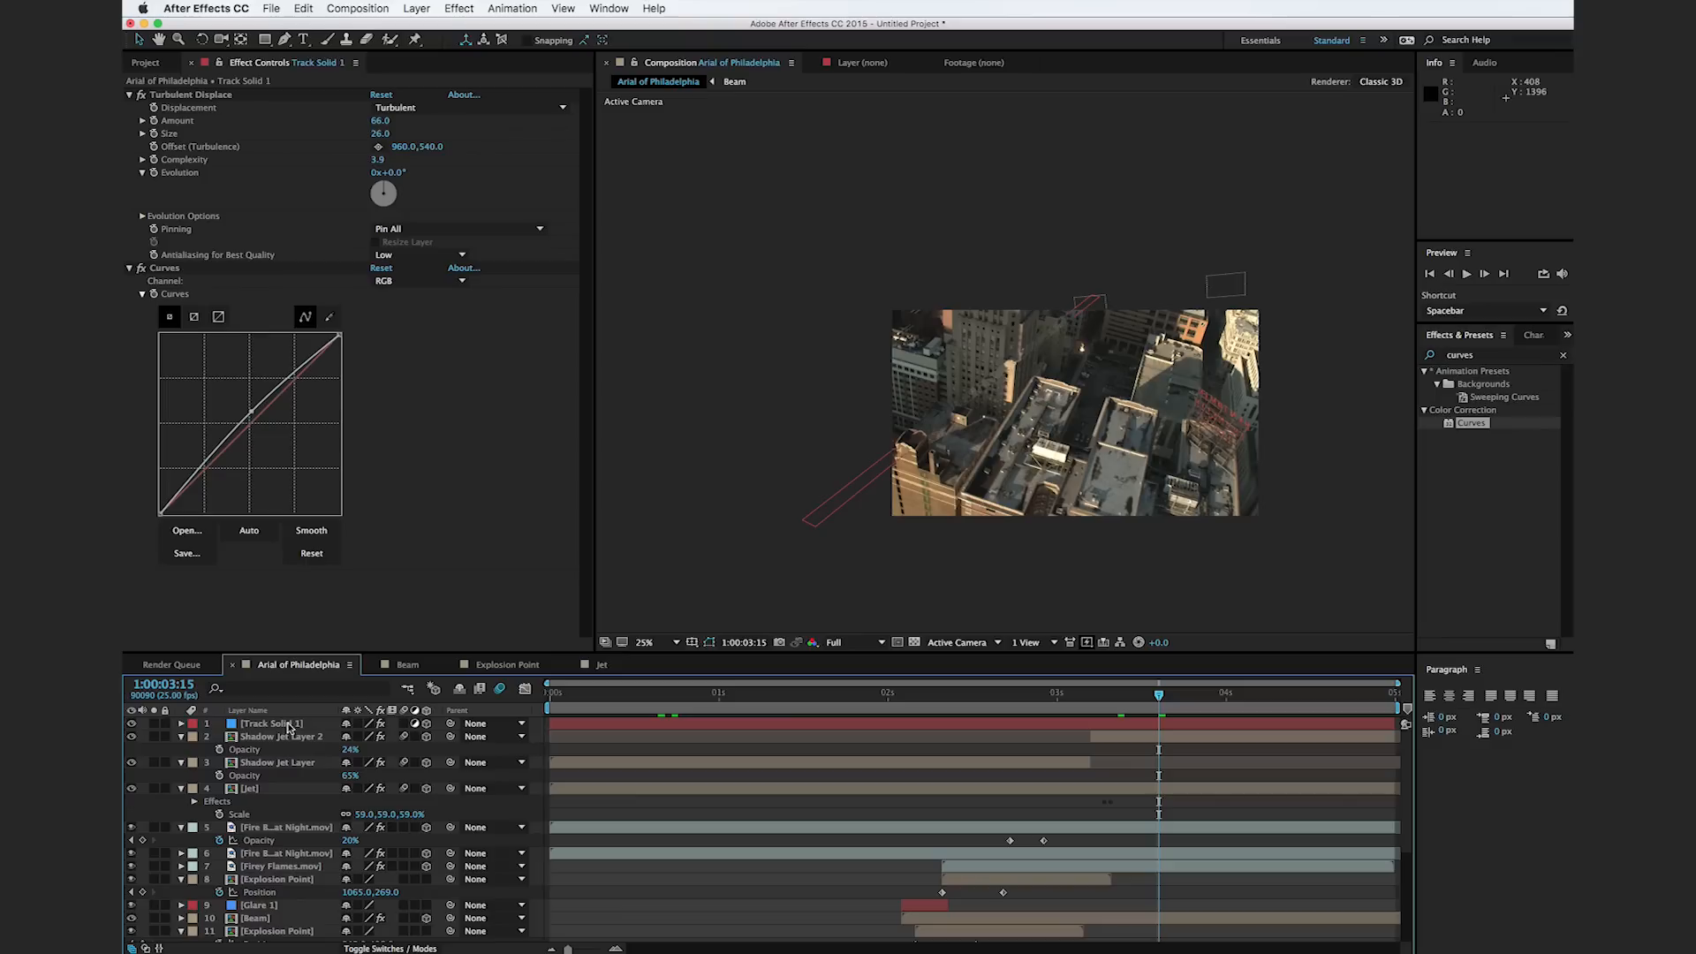
pyautogui.click(294, 725)
pyautogui.press('Return')
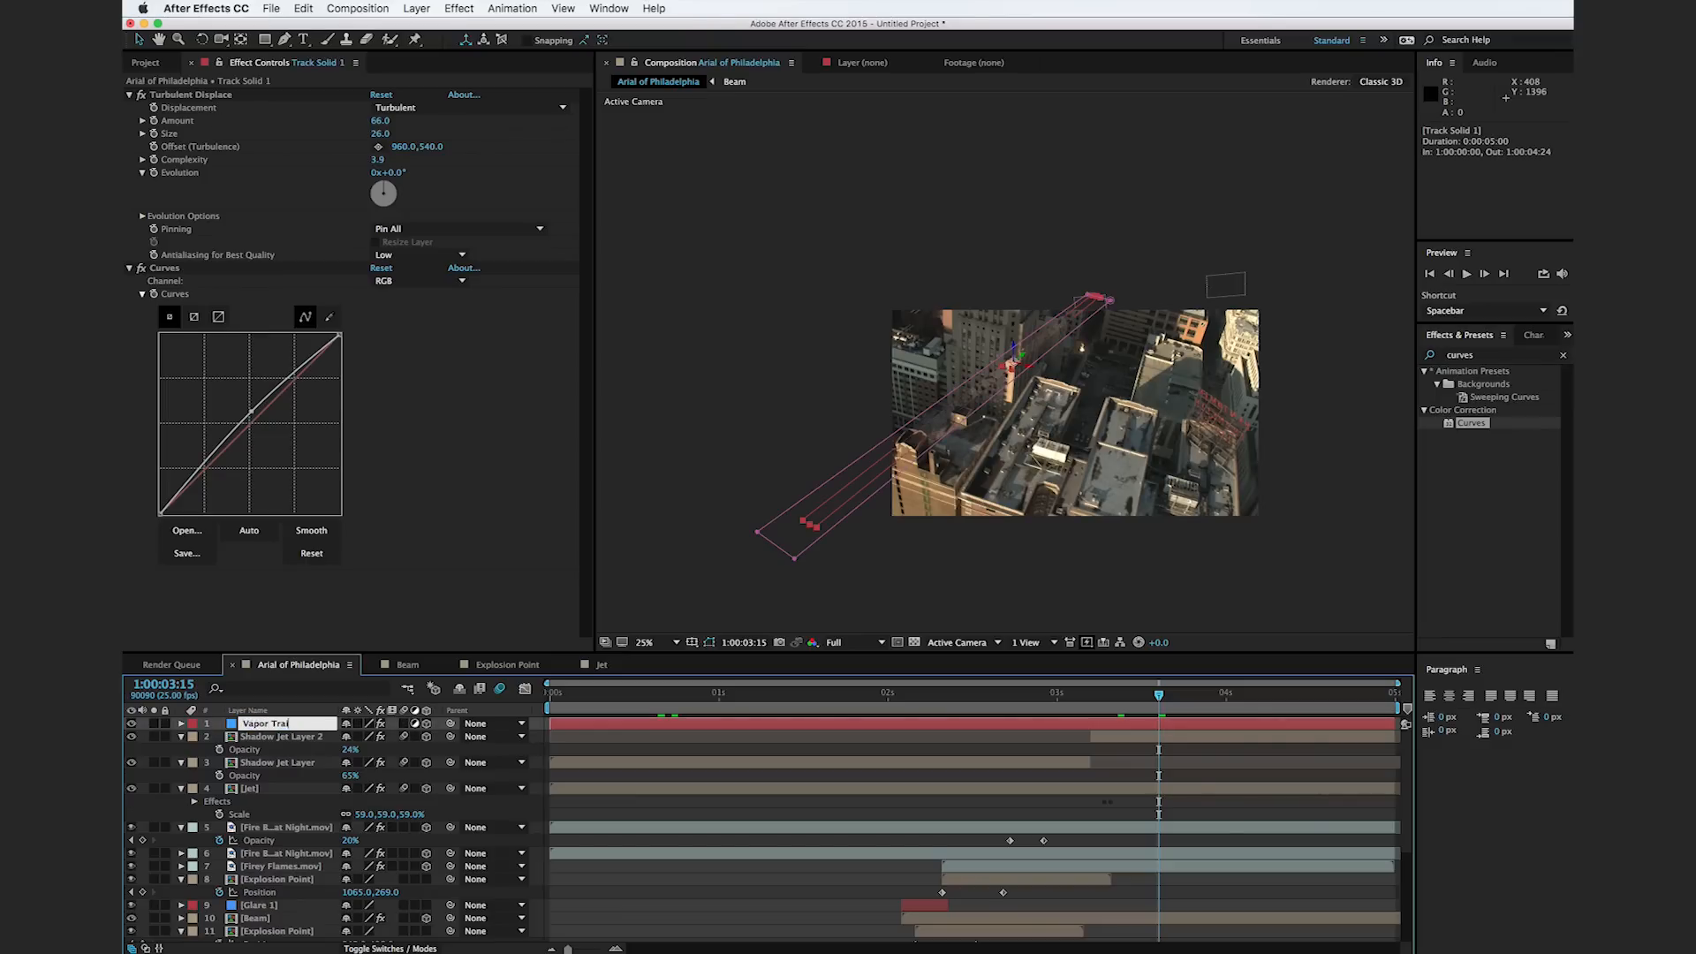
pyautogui.press('Return')
pyautogui.moveTo(269, 729); pyautogui.dragTo(265, 821)
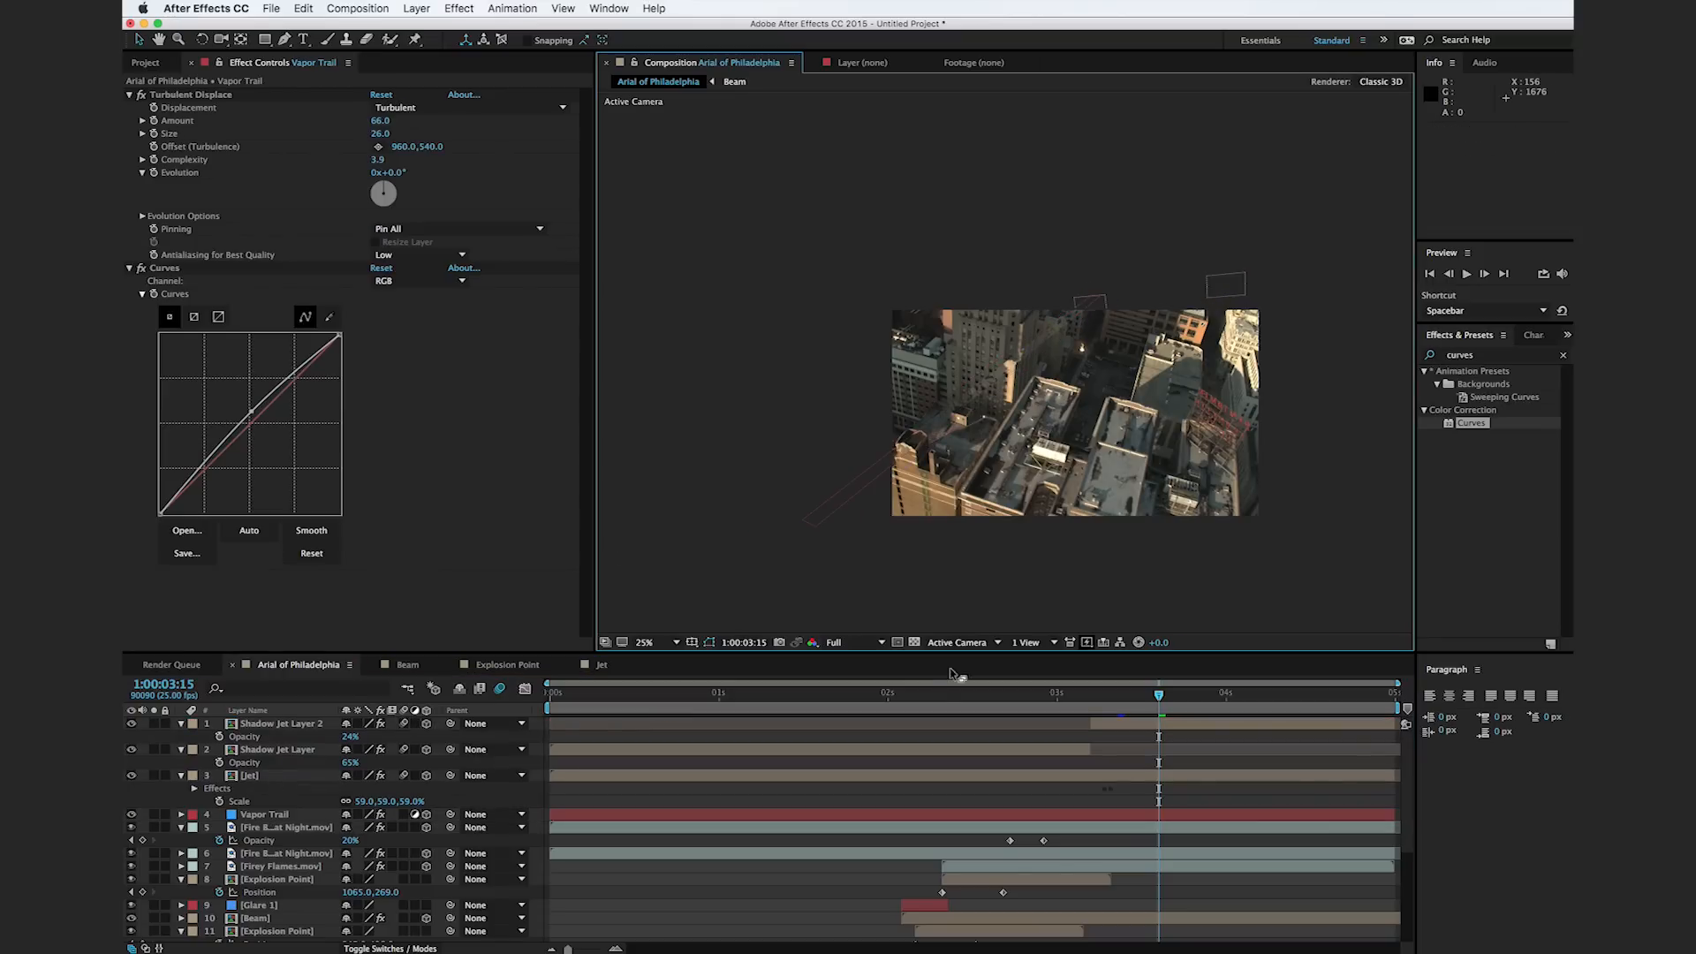
# Step: At 1:00:02:04, duplicate the Arial of Philadelphia.mov footage layer and place the copy above the uppermost Explosion Point layer
pyautogui.moveTo(932, 696); pyautogui.dragTo(915, 726)
pyautogui.press('.')
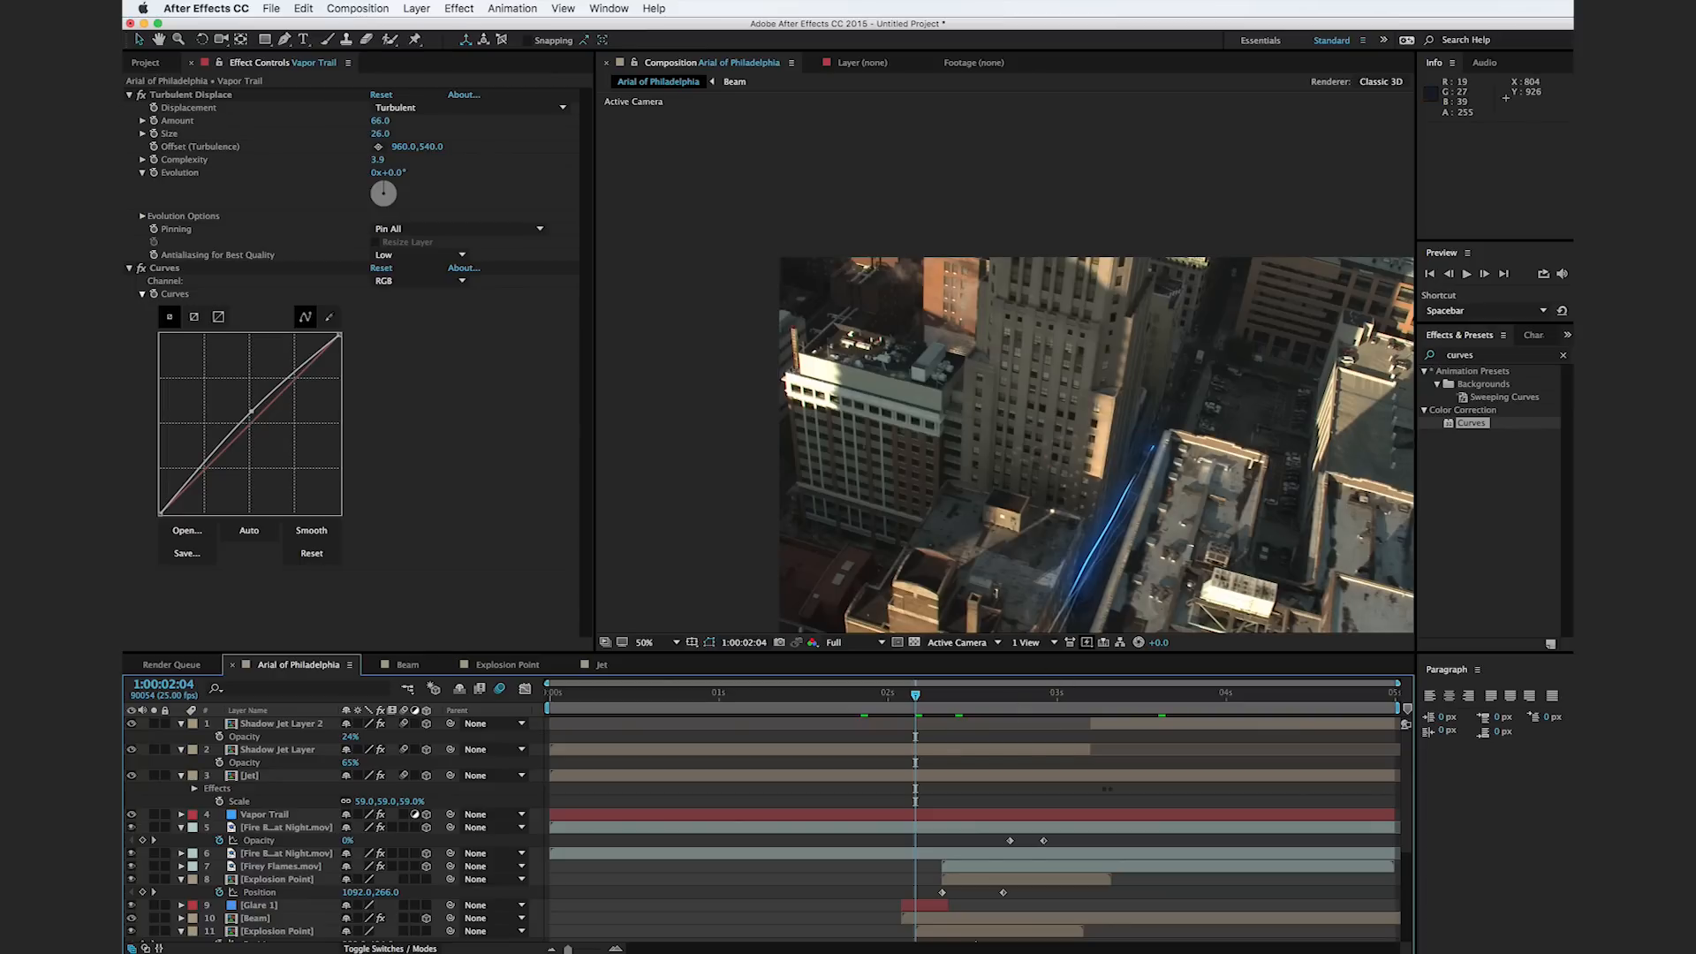
pyautogui.scroll(-6, 298, 884)
pyautogui.click(291, 934)
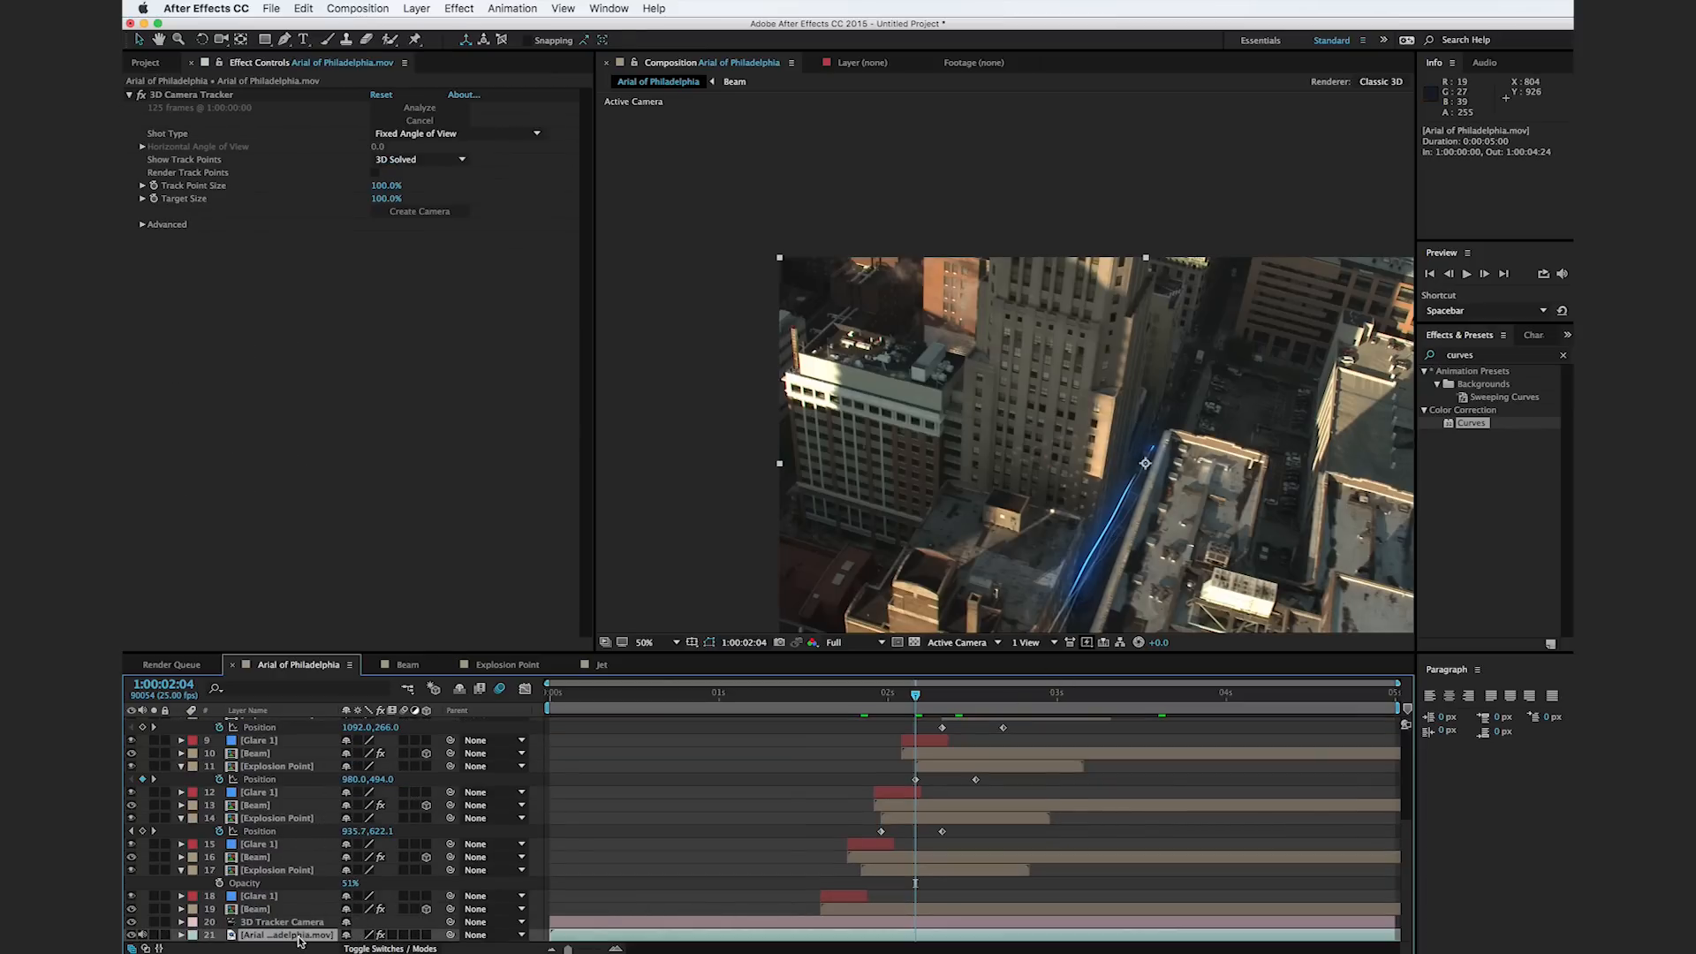
pyautogui.moveTo(299, 941); pyautogui.dragTo(265, 883)
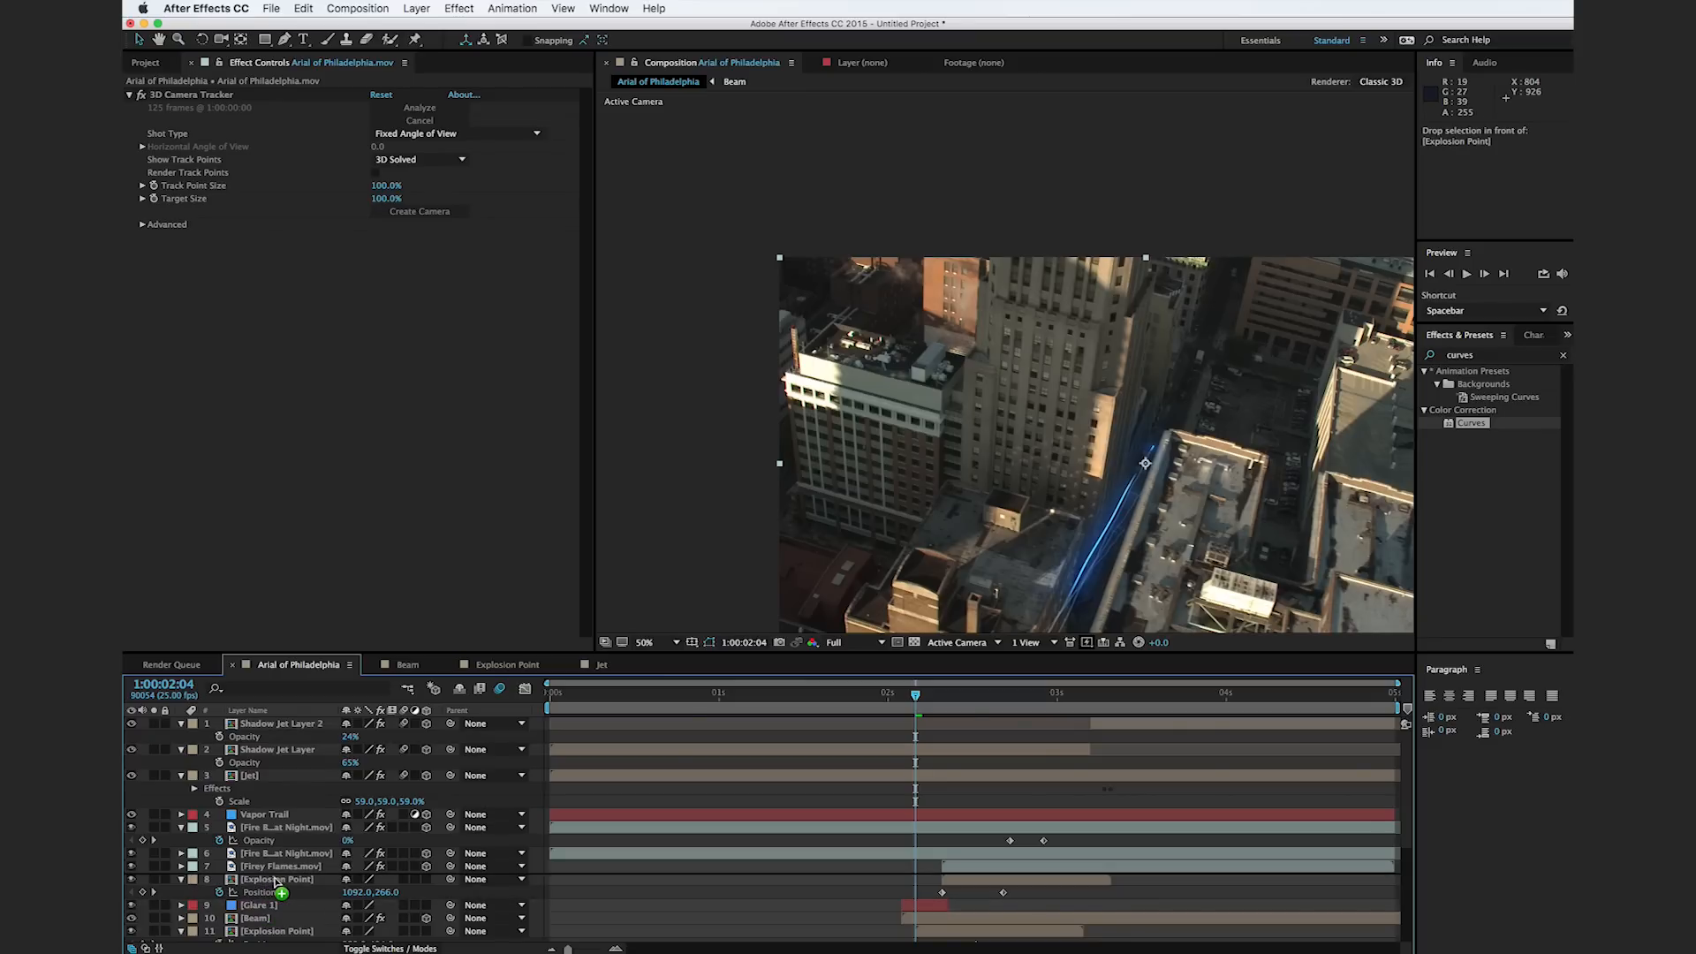
pyautogui.moveTo(285, 879); pyautogui.dragTo(304, 876)
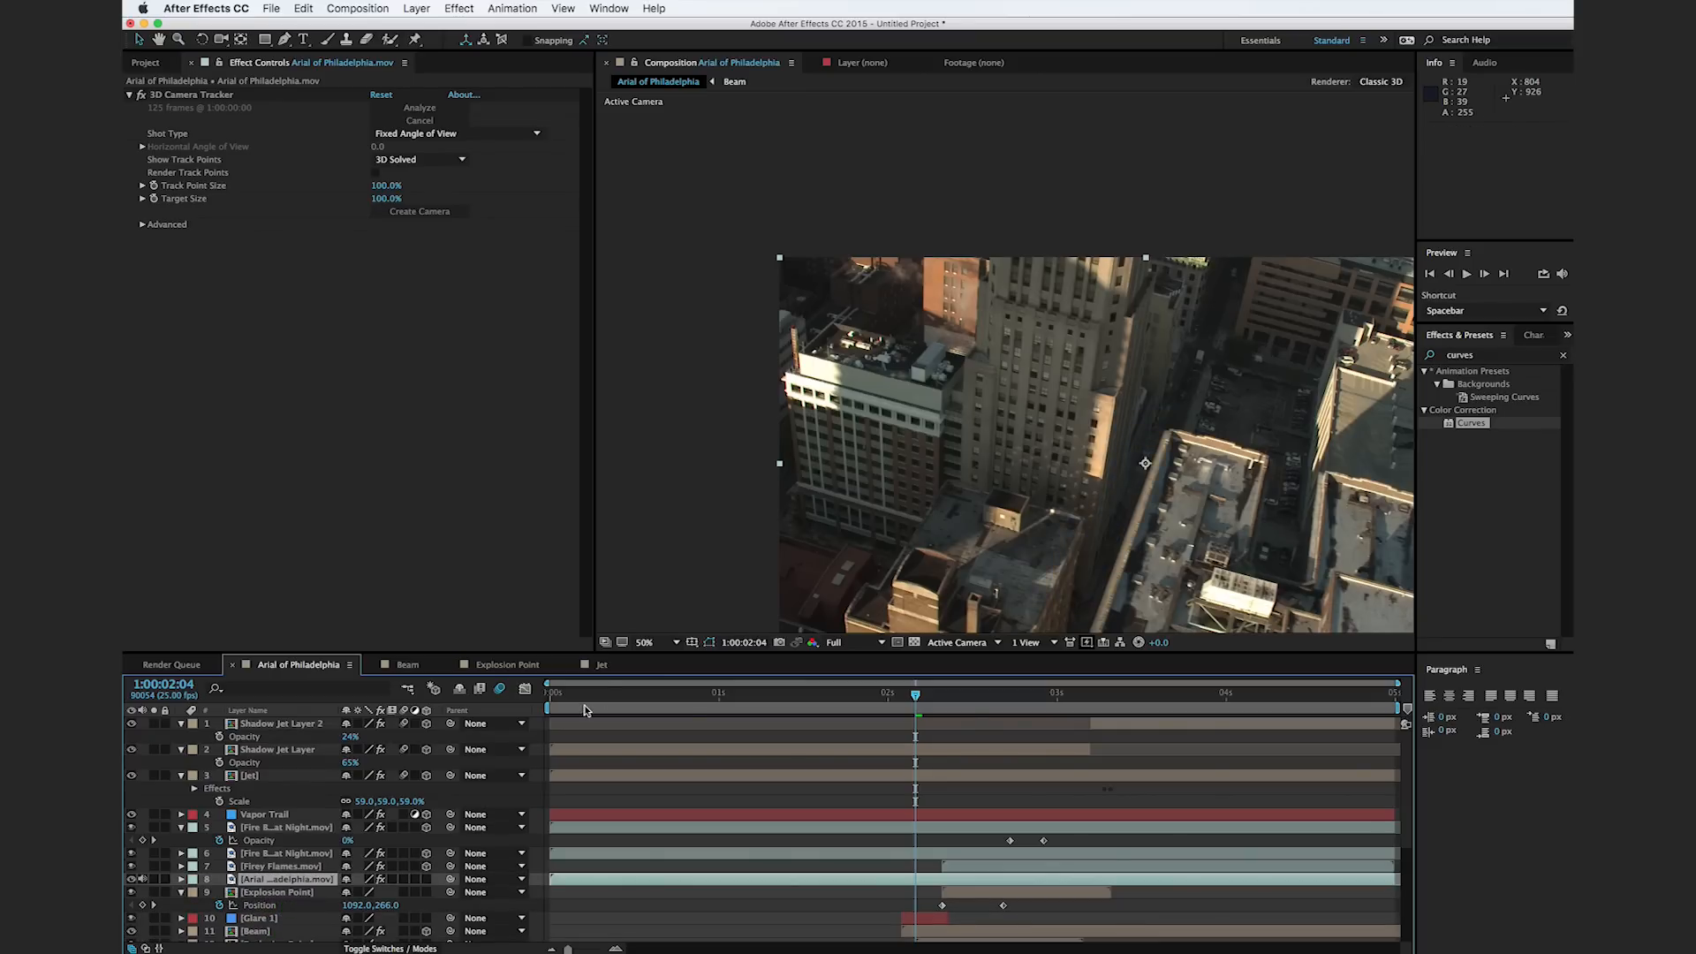
# Step: Draw a four-point Pen mask around the central rooftop building on the footage copy and keyframe its Mask Path at 1:00:02:04
pyautogui.press('h')
pyautogui.moveTo(892, 553); pyautogui.dragTo(776, 436)
pyautogui.click(284, 39)
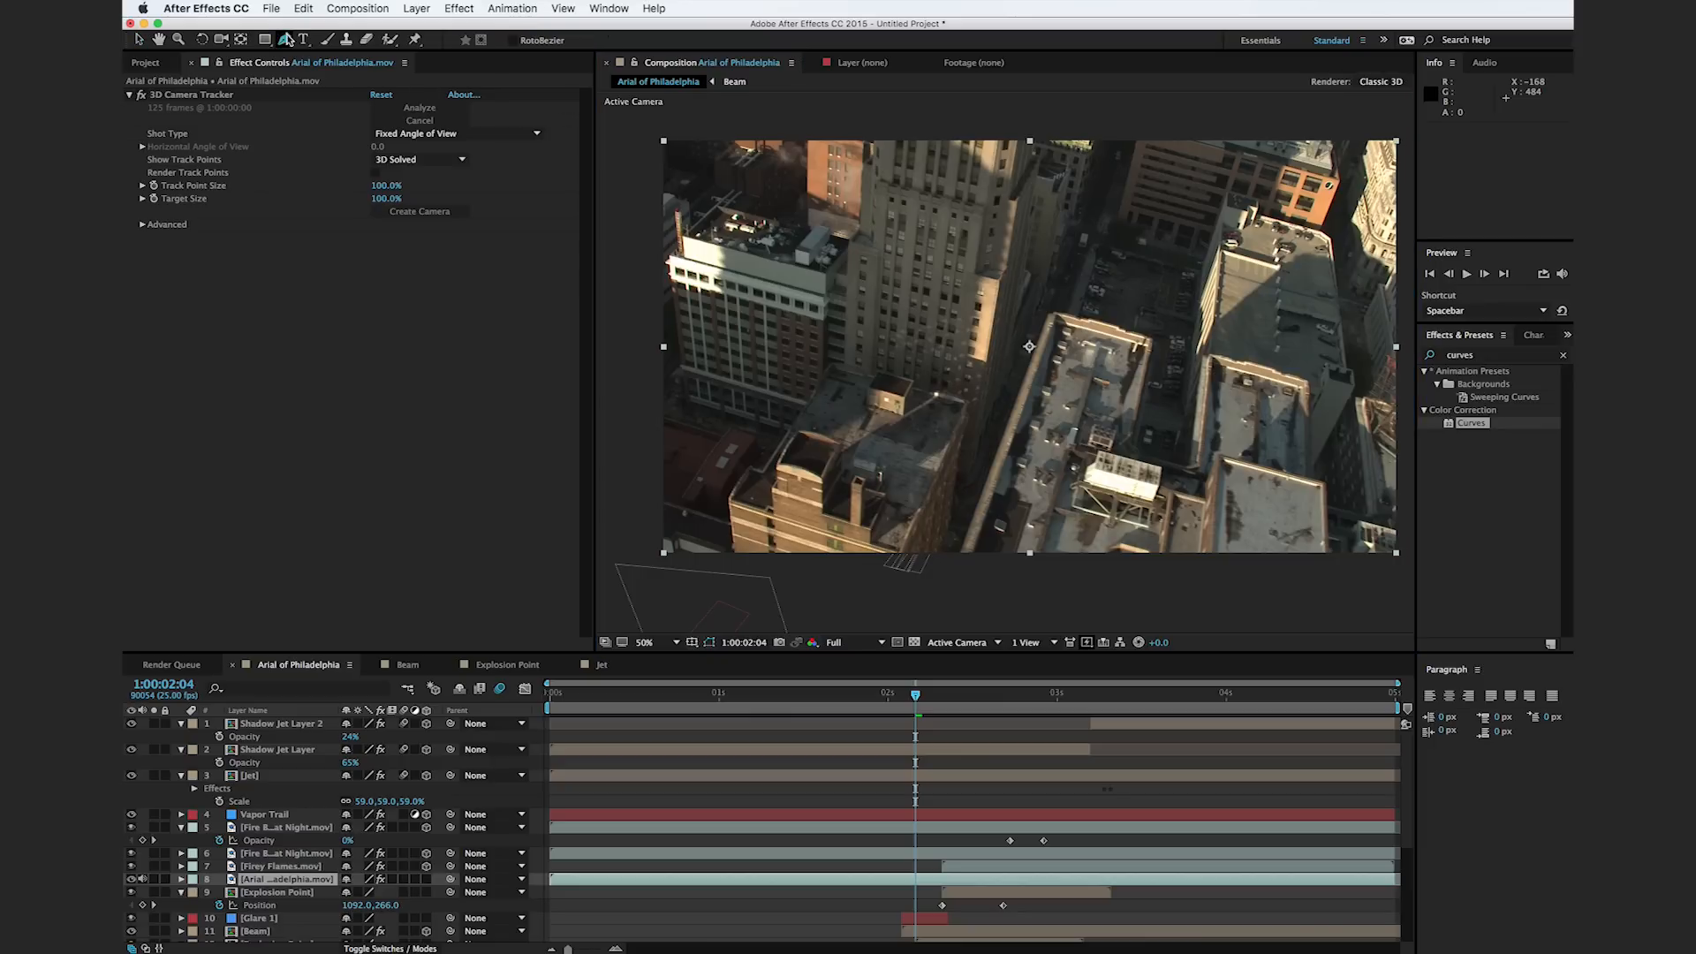
pyautogui.click(955, 559)
pyautogui.click(1047, 314)
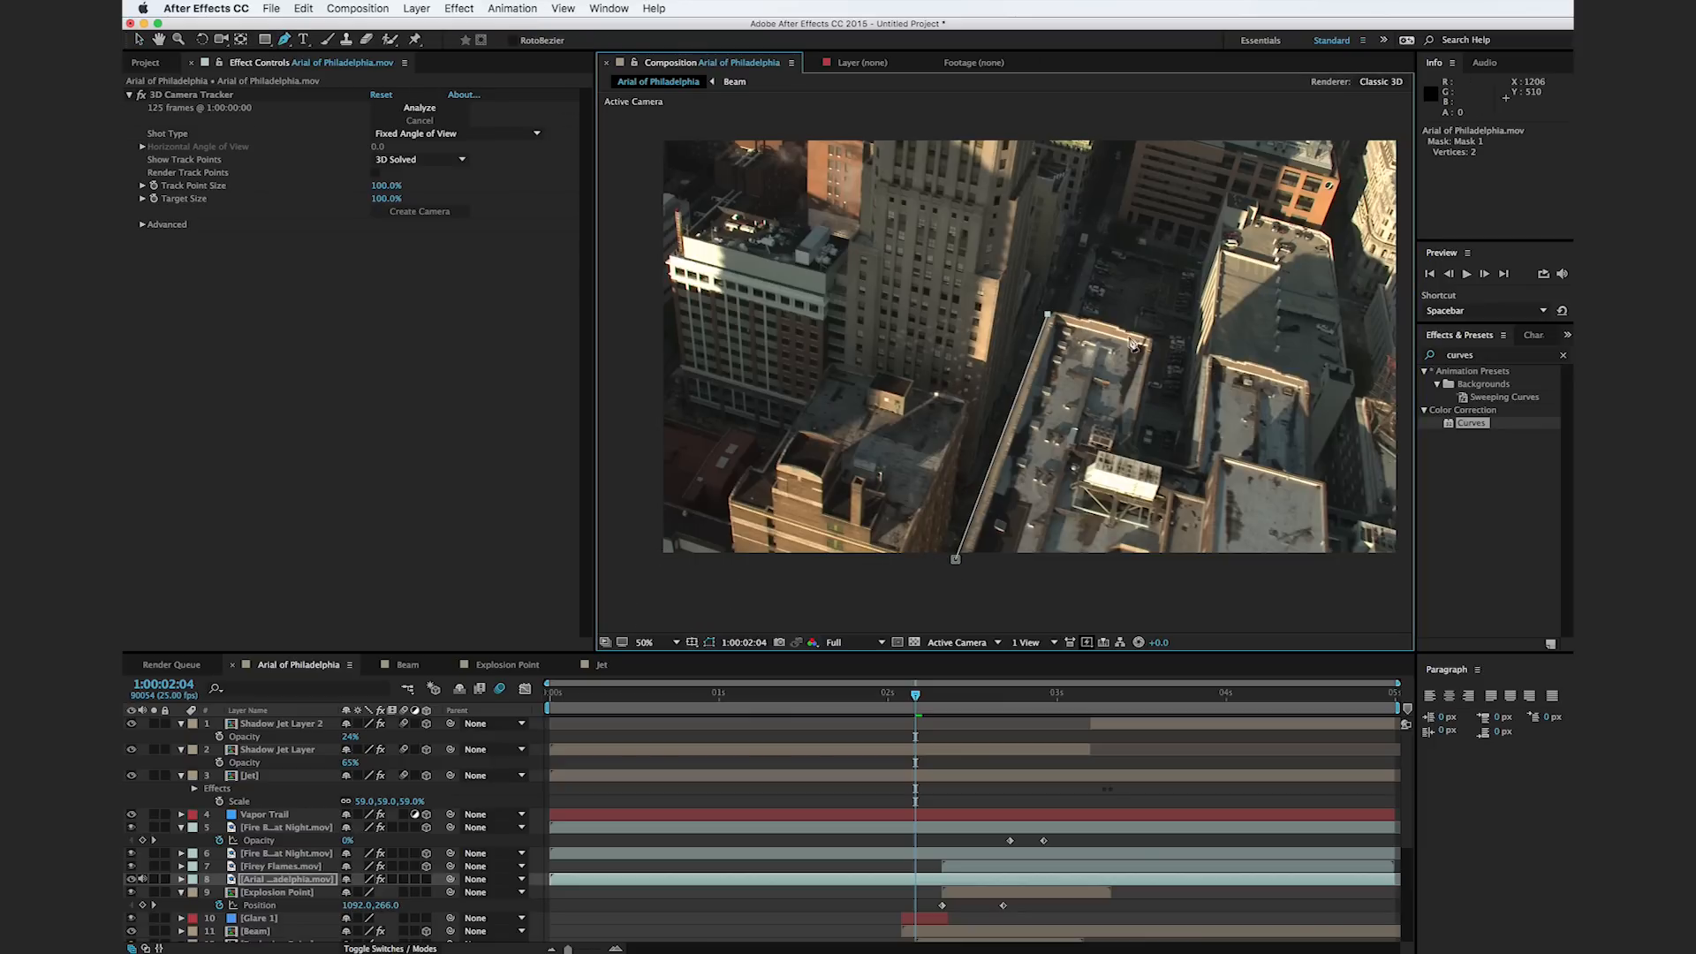
pyautogui.click(1103, 576)
pyautogui.click(956, 561)
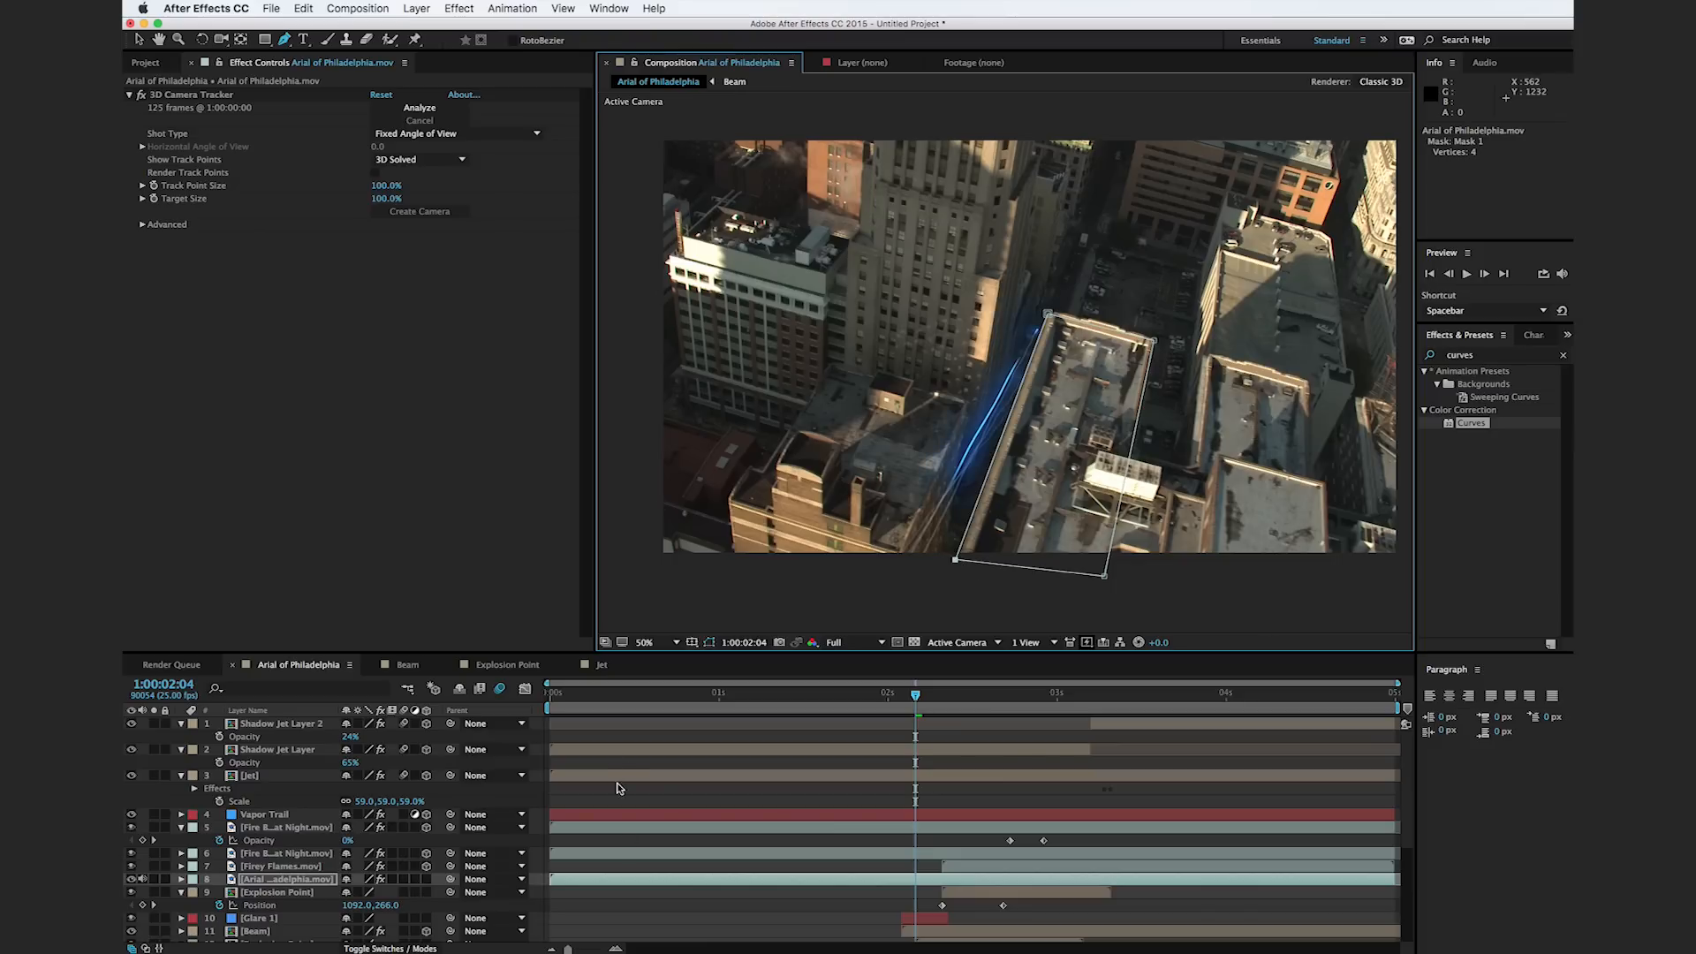
pyautogui.press('m')
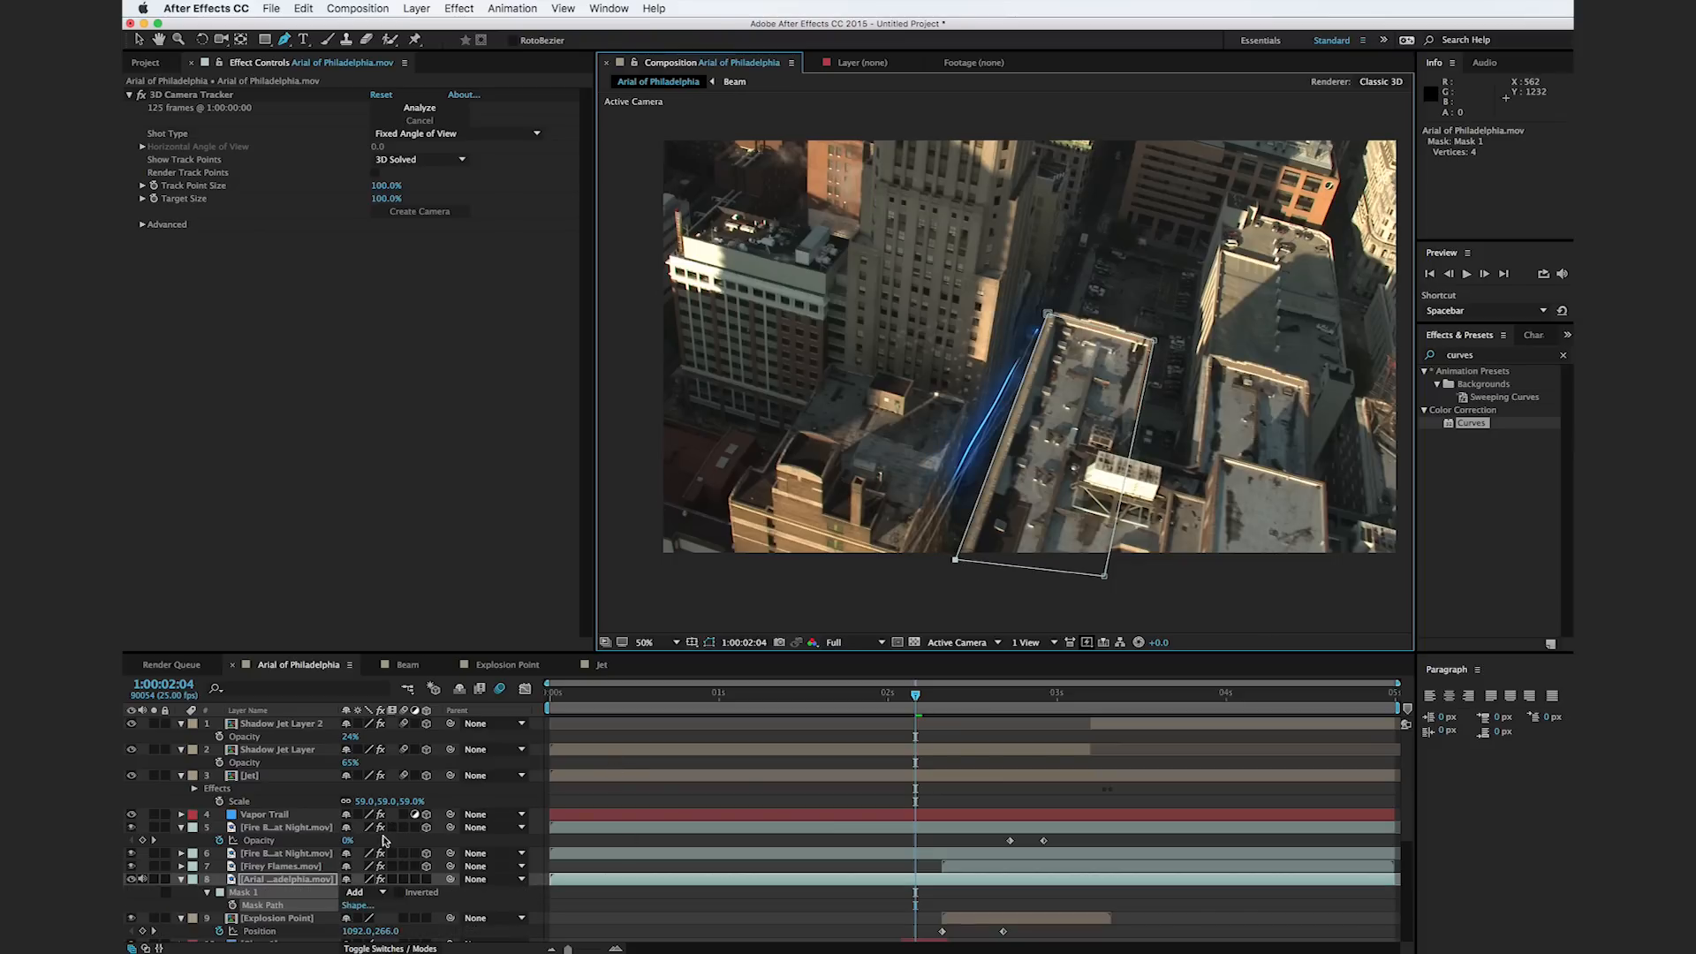
pyautogui.click(233, 905)
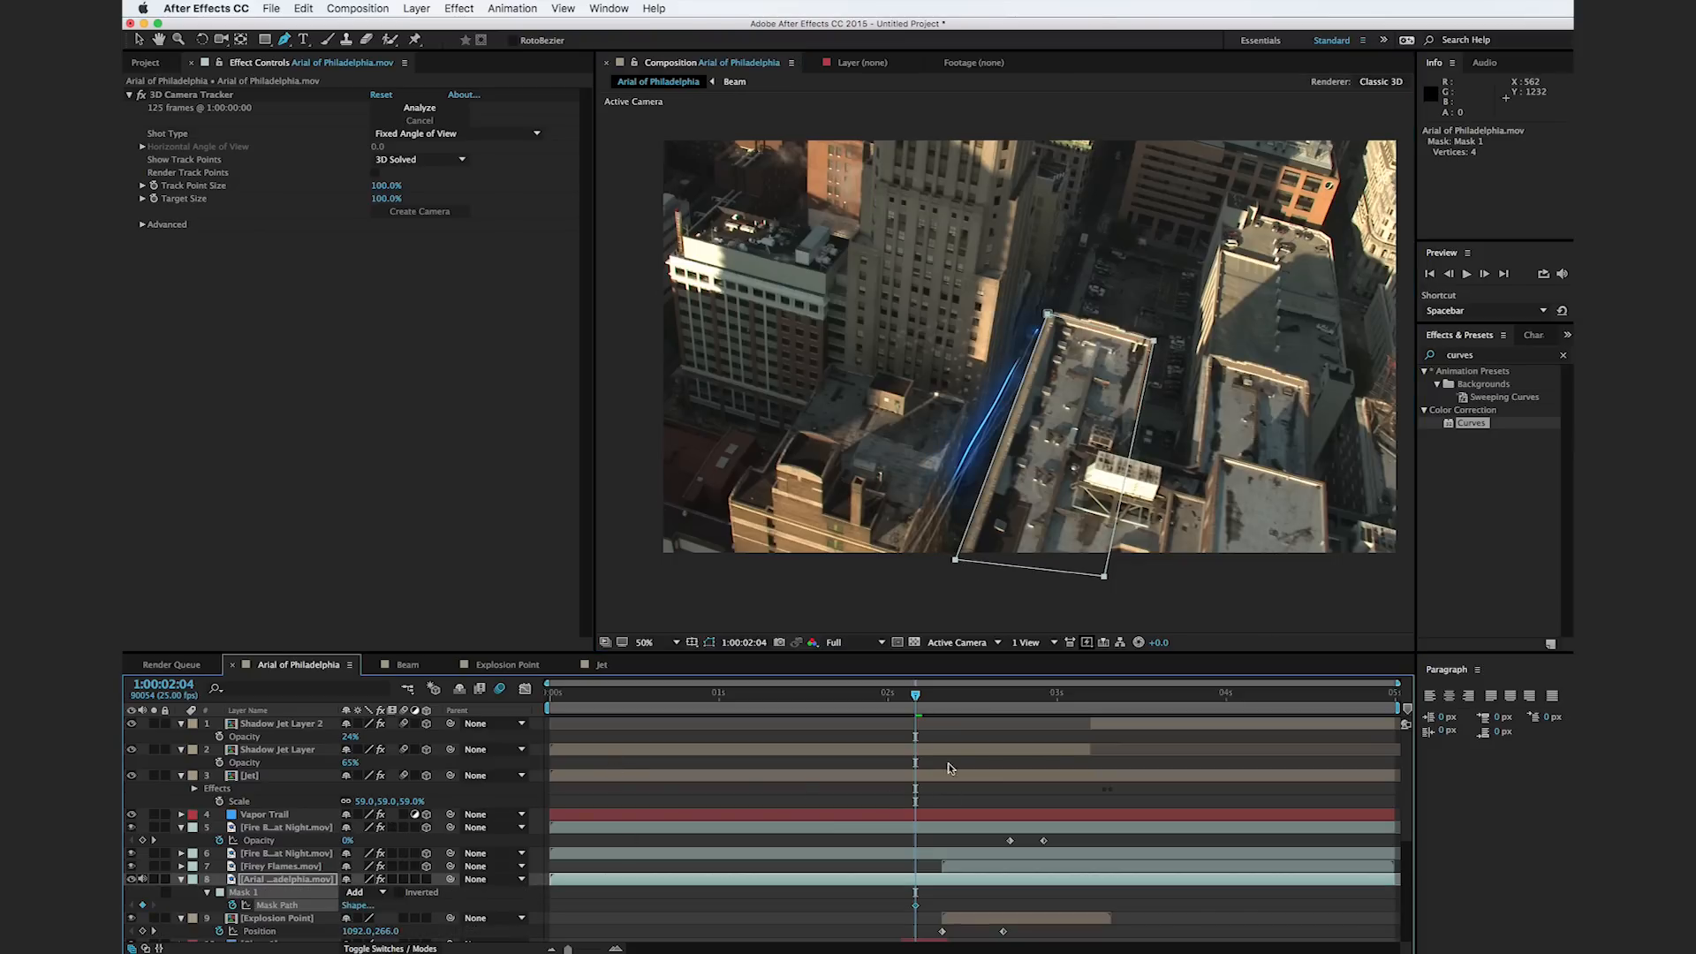
# Step: At 1:00:02:02, realign the building mask's upper-left and lower-left corners with the building's left edge
pyautogui.moveTo(915, 696); pyautogui.dragTo(901, 696)
pyautogui.press('v')
pyautogui.moveTo(1063, 318); pyautogui.dragTo(1055, 314)
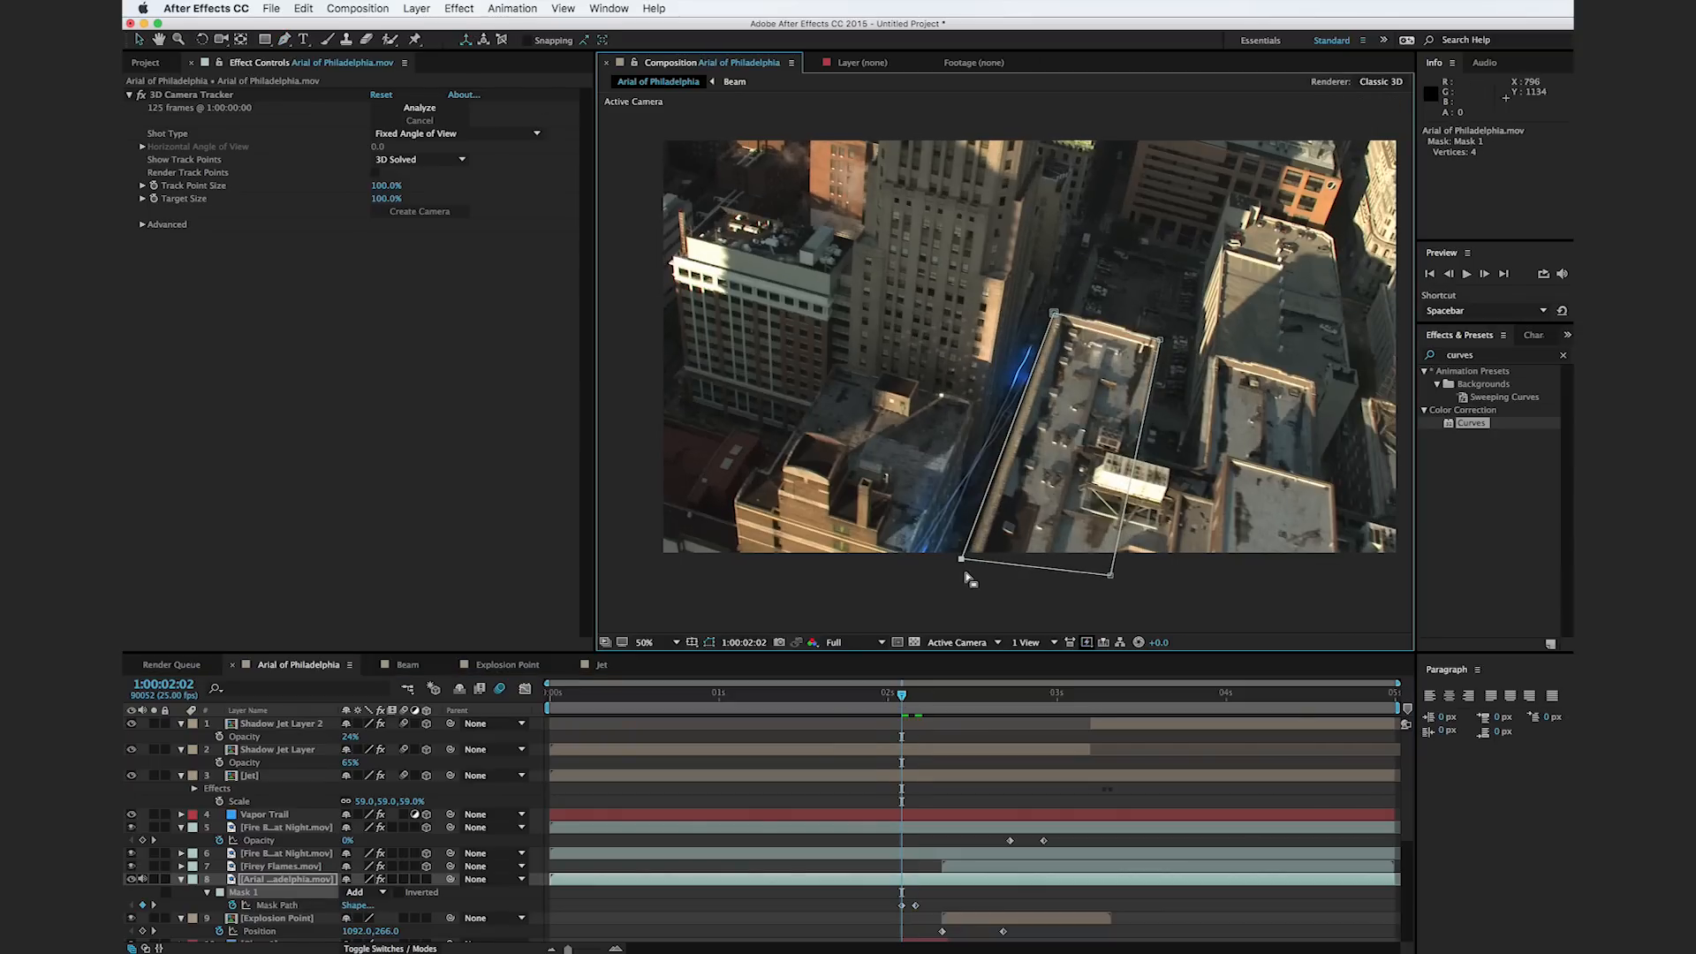
pyautogui.moveTo(961, 559); pyautogui.dragTo(961, 572)
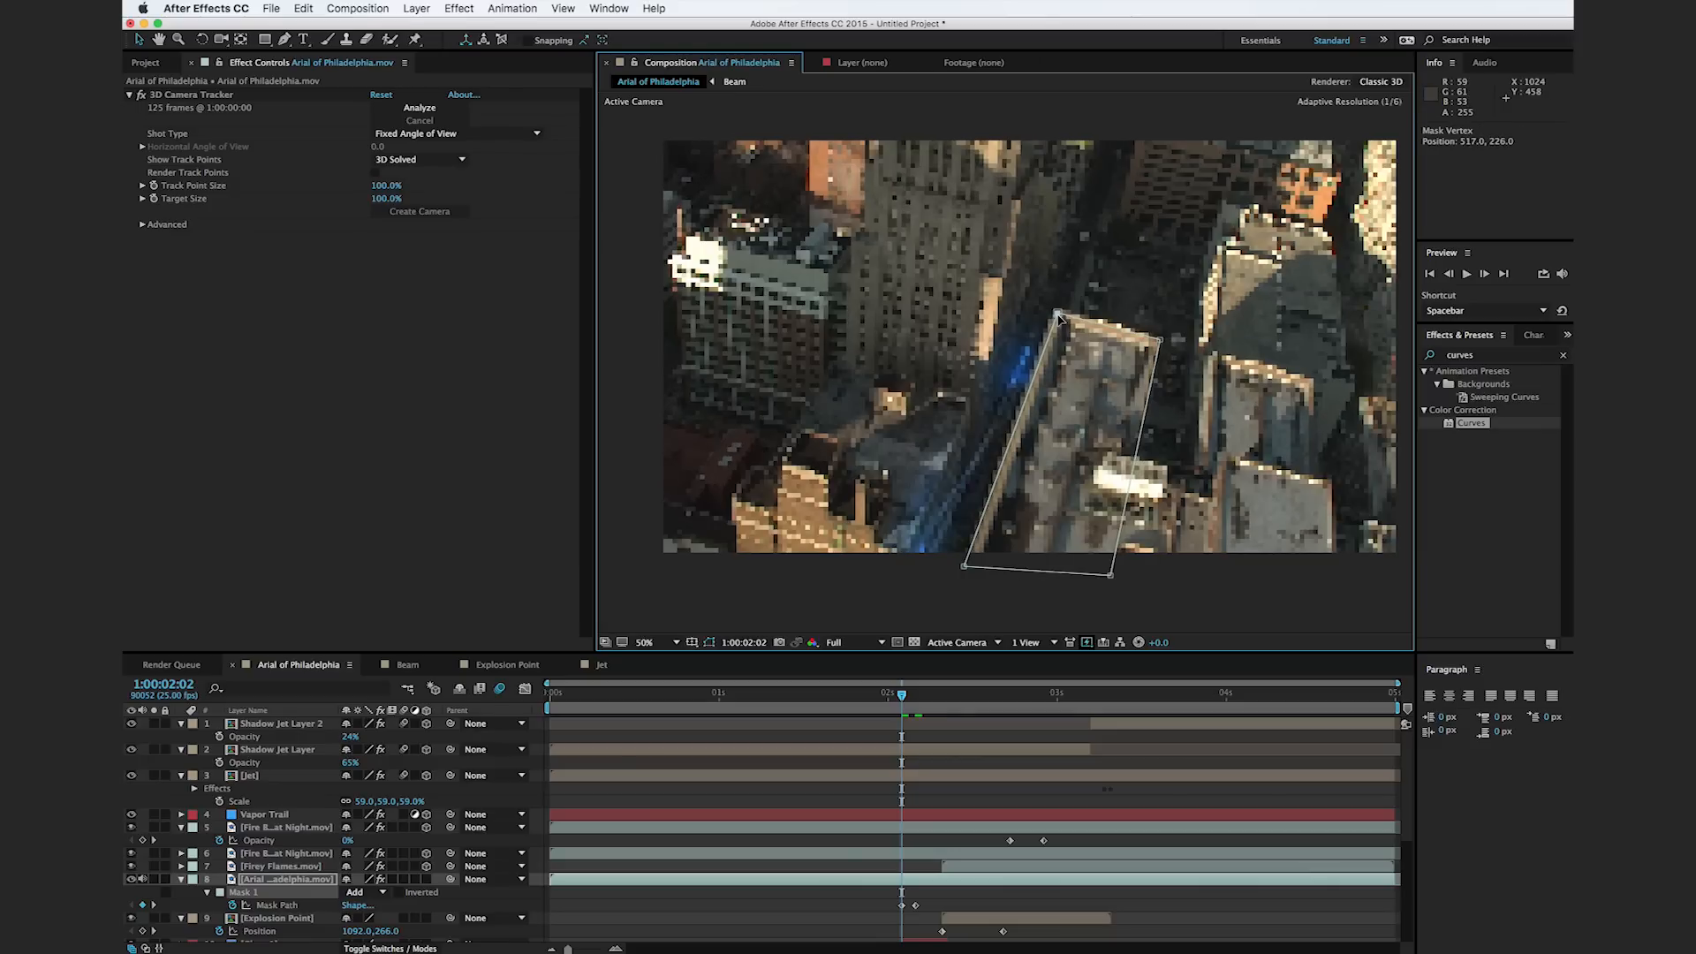
# Step: Realign the mask with the building's left edge several frames after its first keyframe and again at 1:00:02:17
pyautogui.moveTo(901, 695); pyautogui.dragTo(949, 697)
pyautogui.moveTo(1045, 330); pyautogui.dragTo(1039, 320)
pyautogui.moveTo(947, 696); pyautogui.dragTo(1003, 696)
pyautogui.moveTo(1034, 309); pyautogui.dragTo(1008, 307)
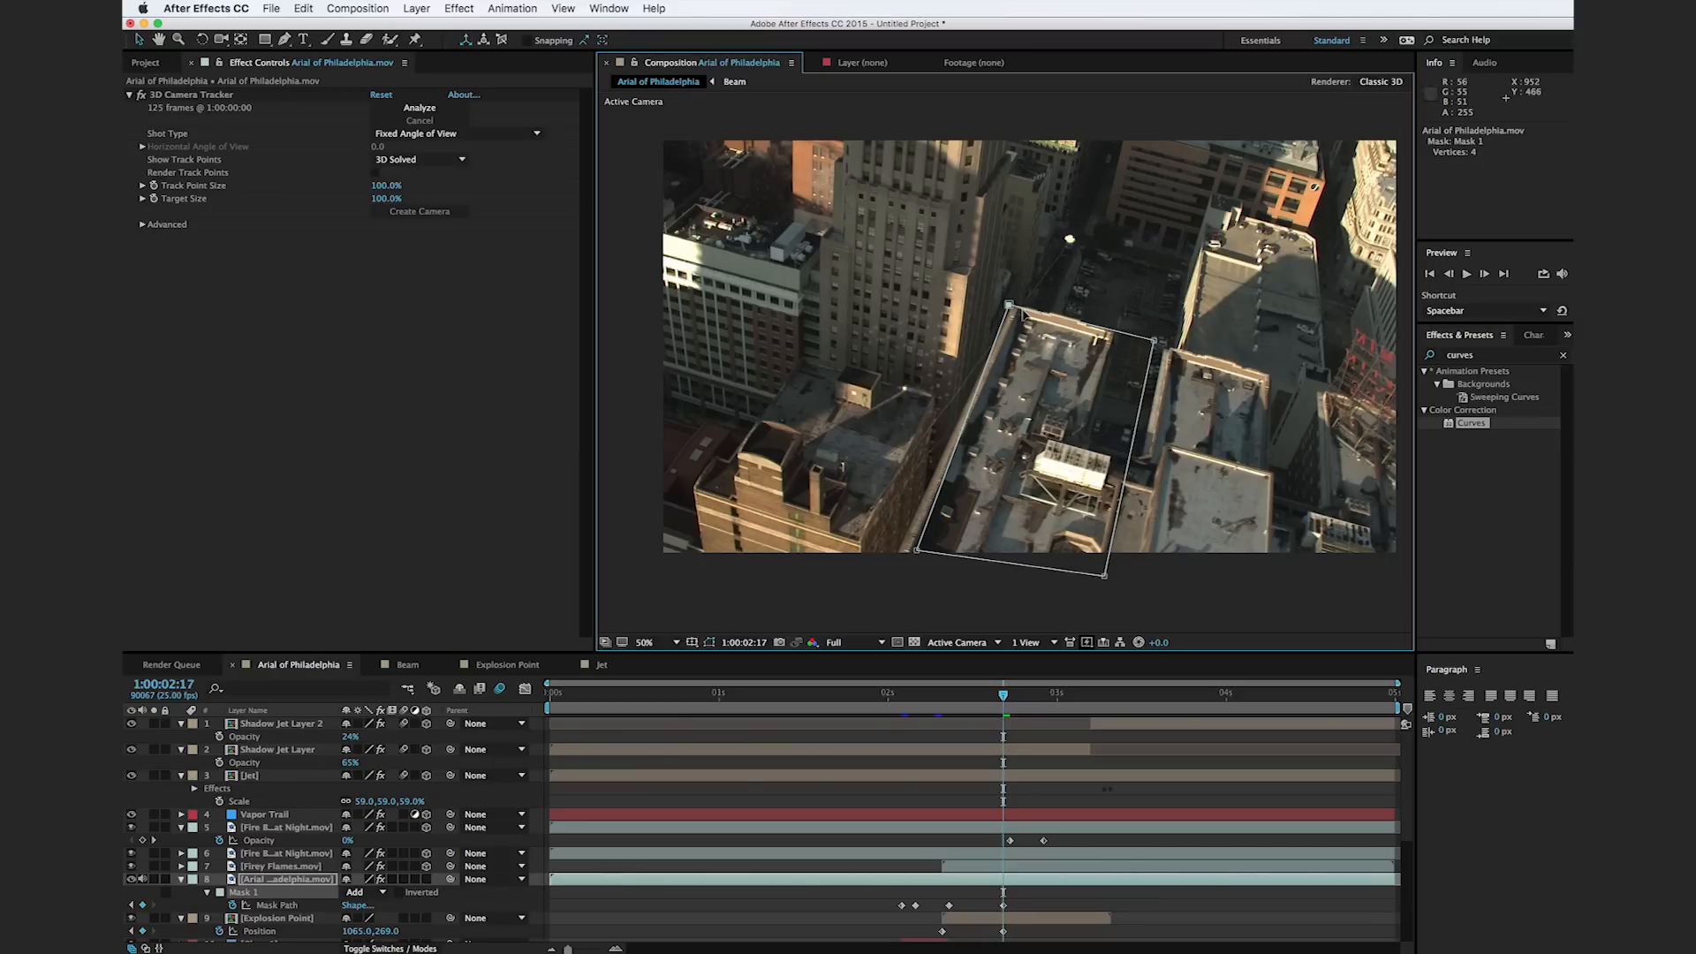
pyautogui.moveTo(1009, 306); pyautogui.dragTo(1014, 307)
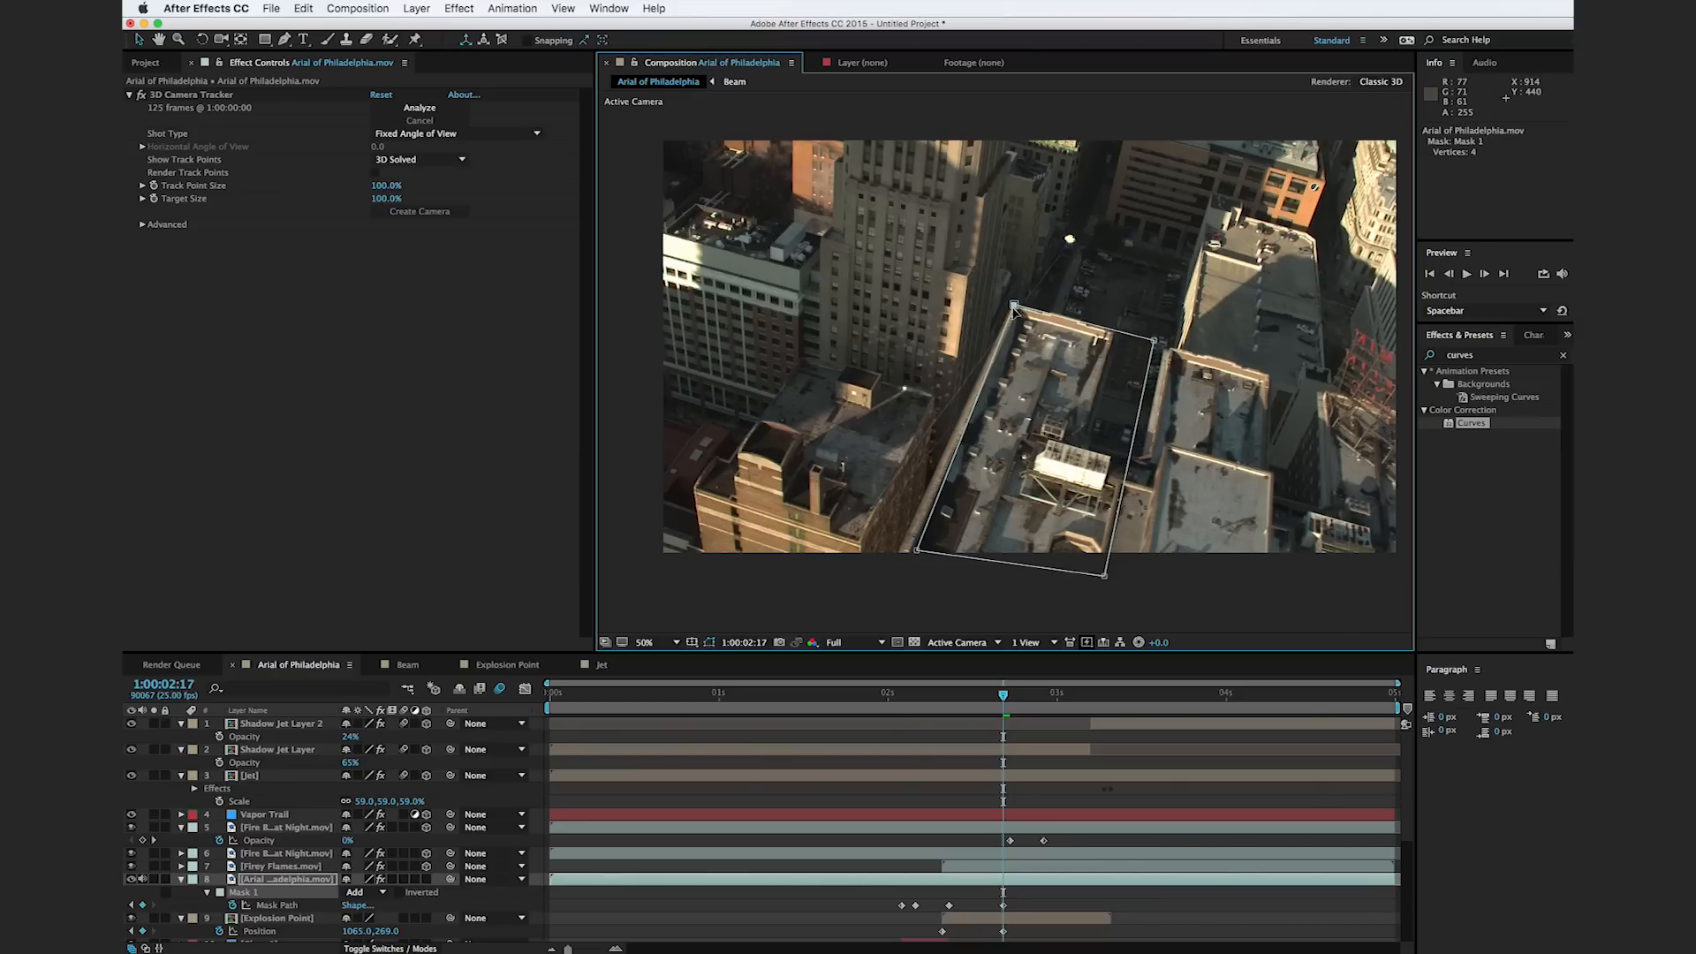
pyautogui.moveTo(916, 550); pyautogui.dragTo(890, 569)
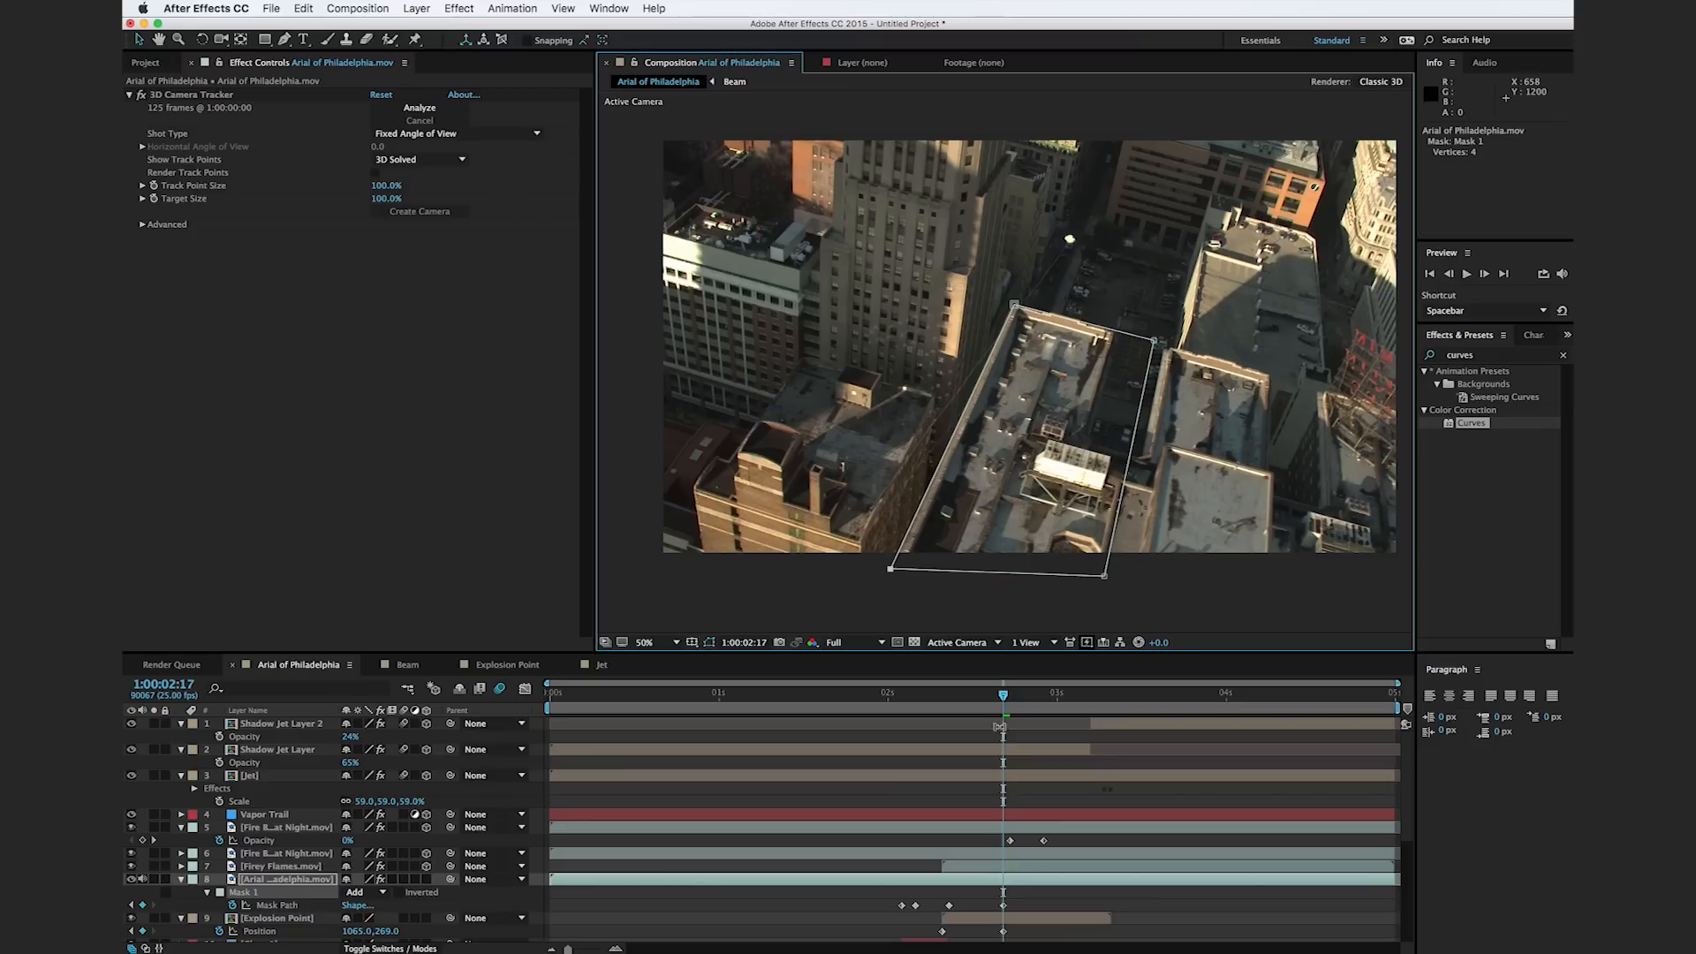
# Step: Split the masked footage copy at 1:00:02:01 and delete the part before it
pyautogui.moveTo(1002, 695); pyautogui.dragTo(895, 704)
pyautogui.click(911, 881)
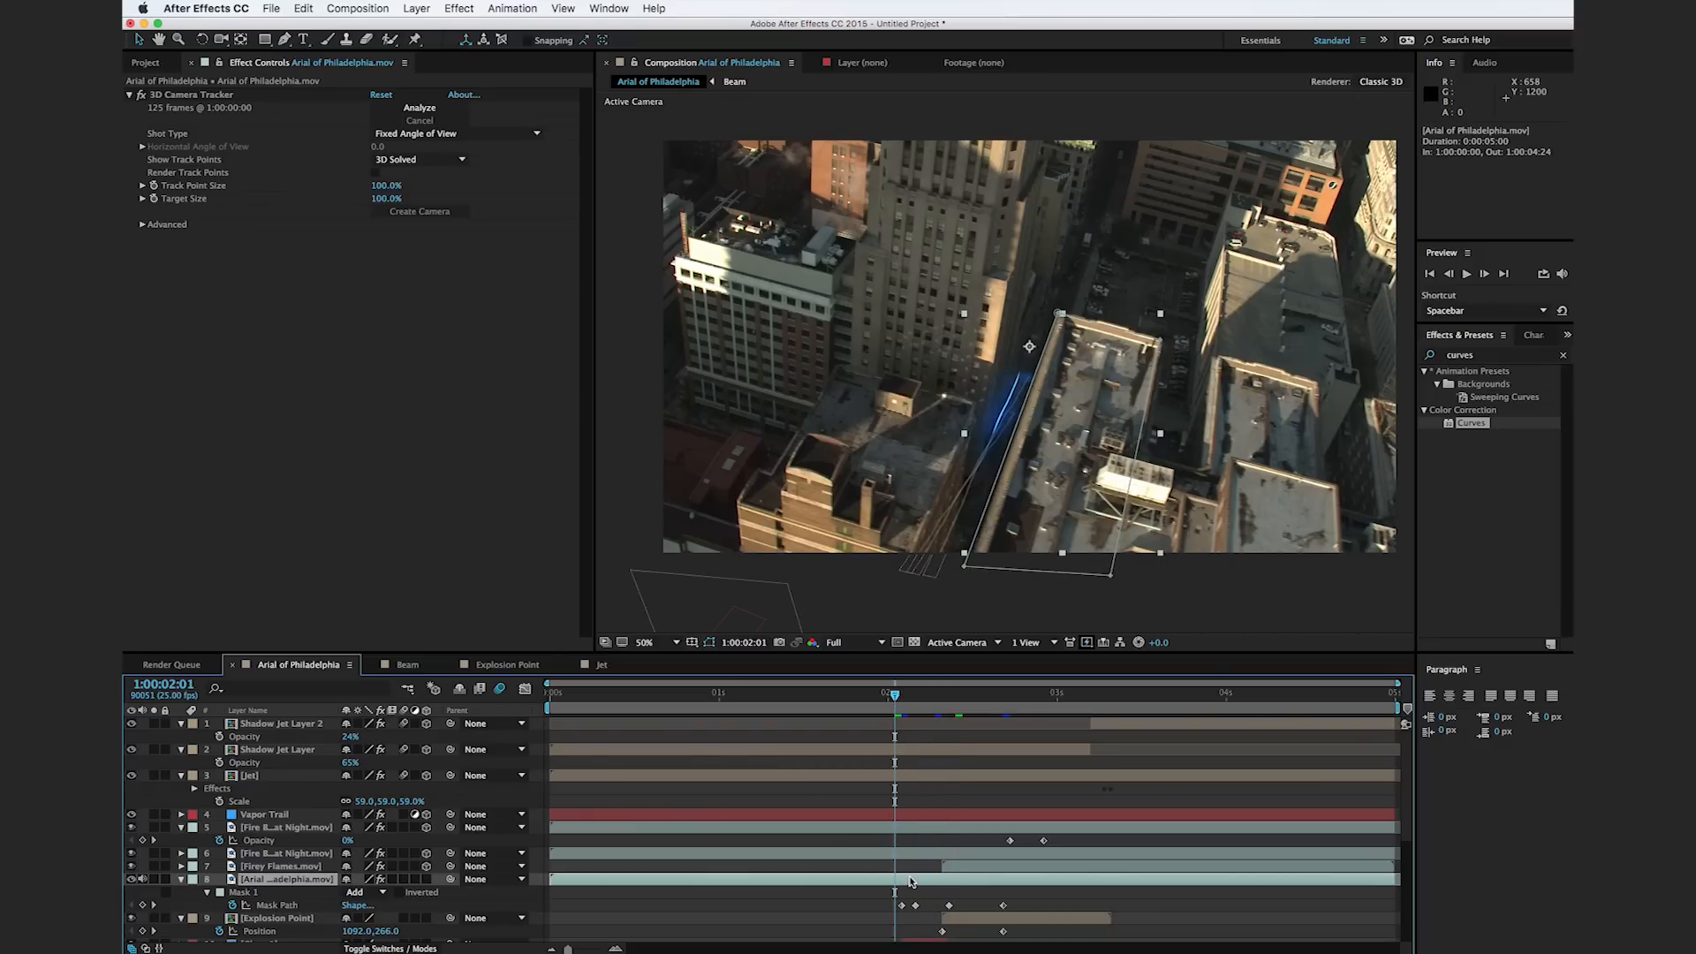
pyautogui.press('super+shift+d')
pyautogui.click(887, 894)
pyautogui.press('Delete')
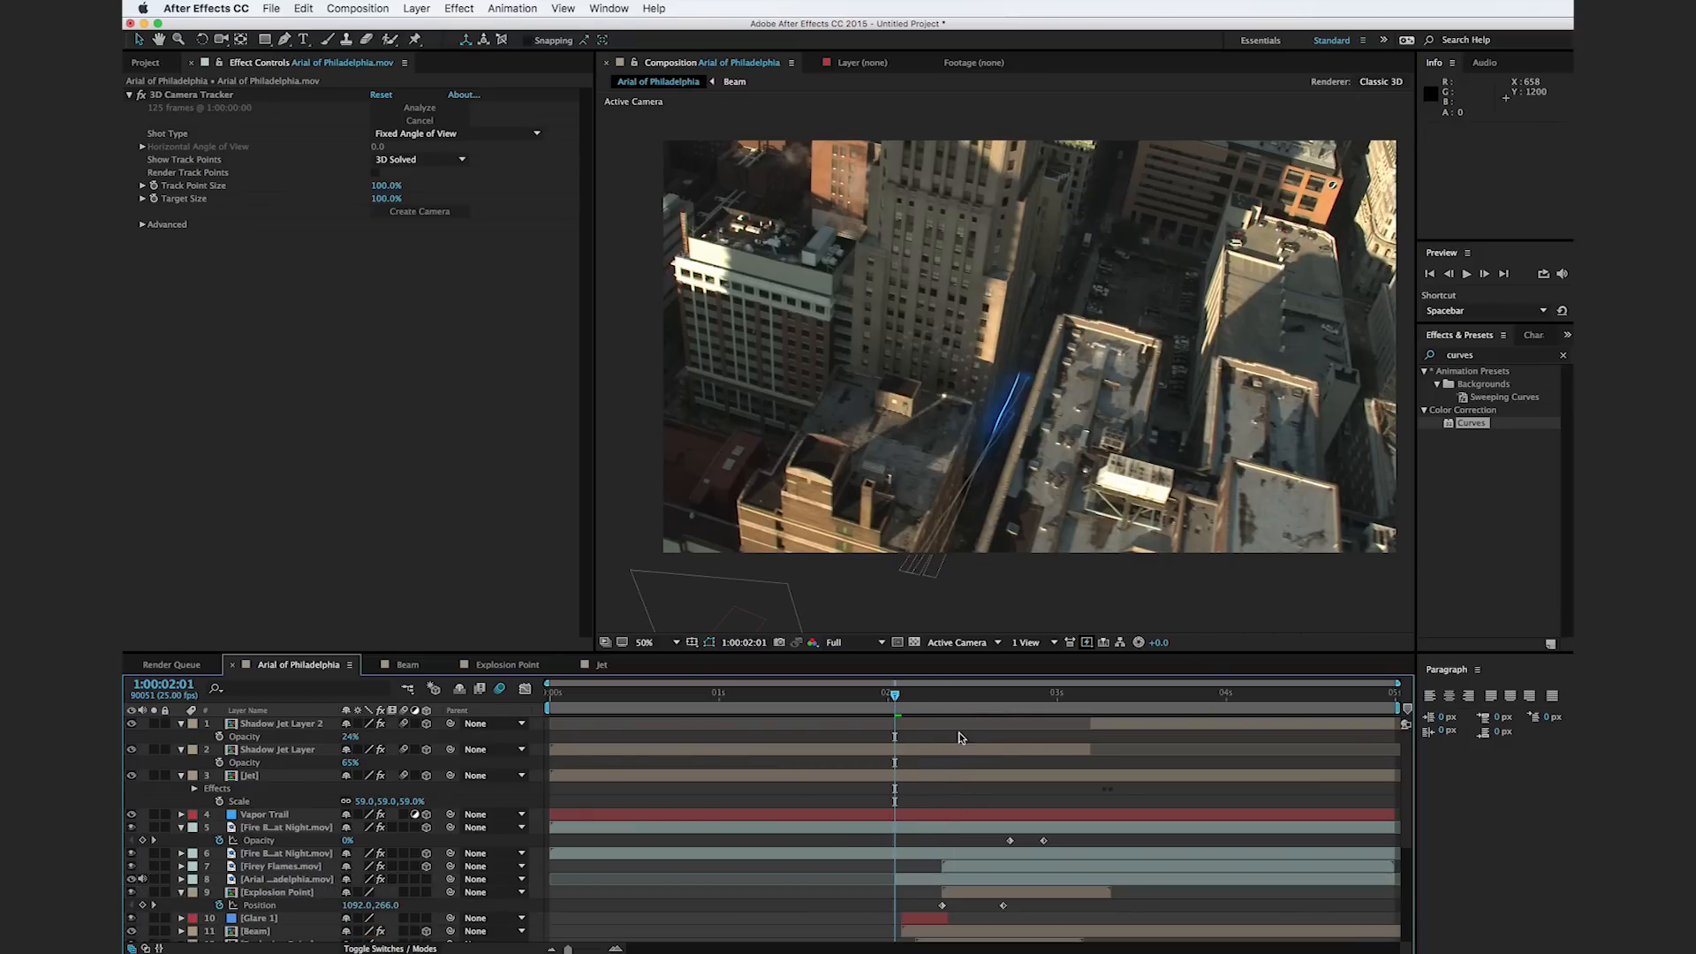
# Step: Check the building mask through the laser strike, split the masked footage copy at 1:00:02:21, and delete the part after it
pyautogui.moveTo(905, 701); pyautogui.dragTo(992, 702)
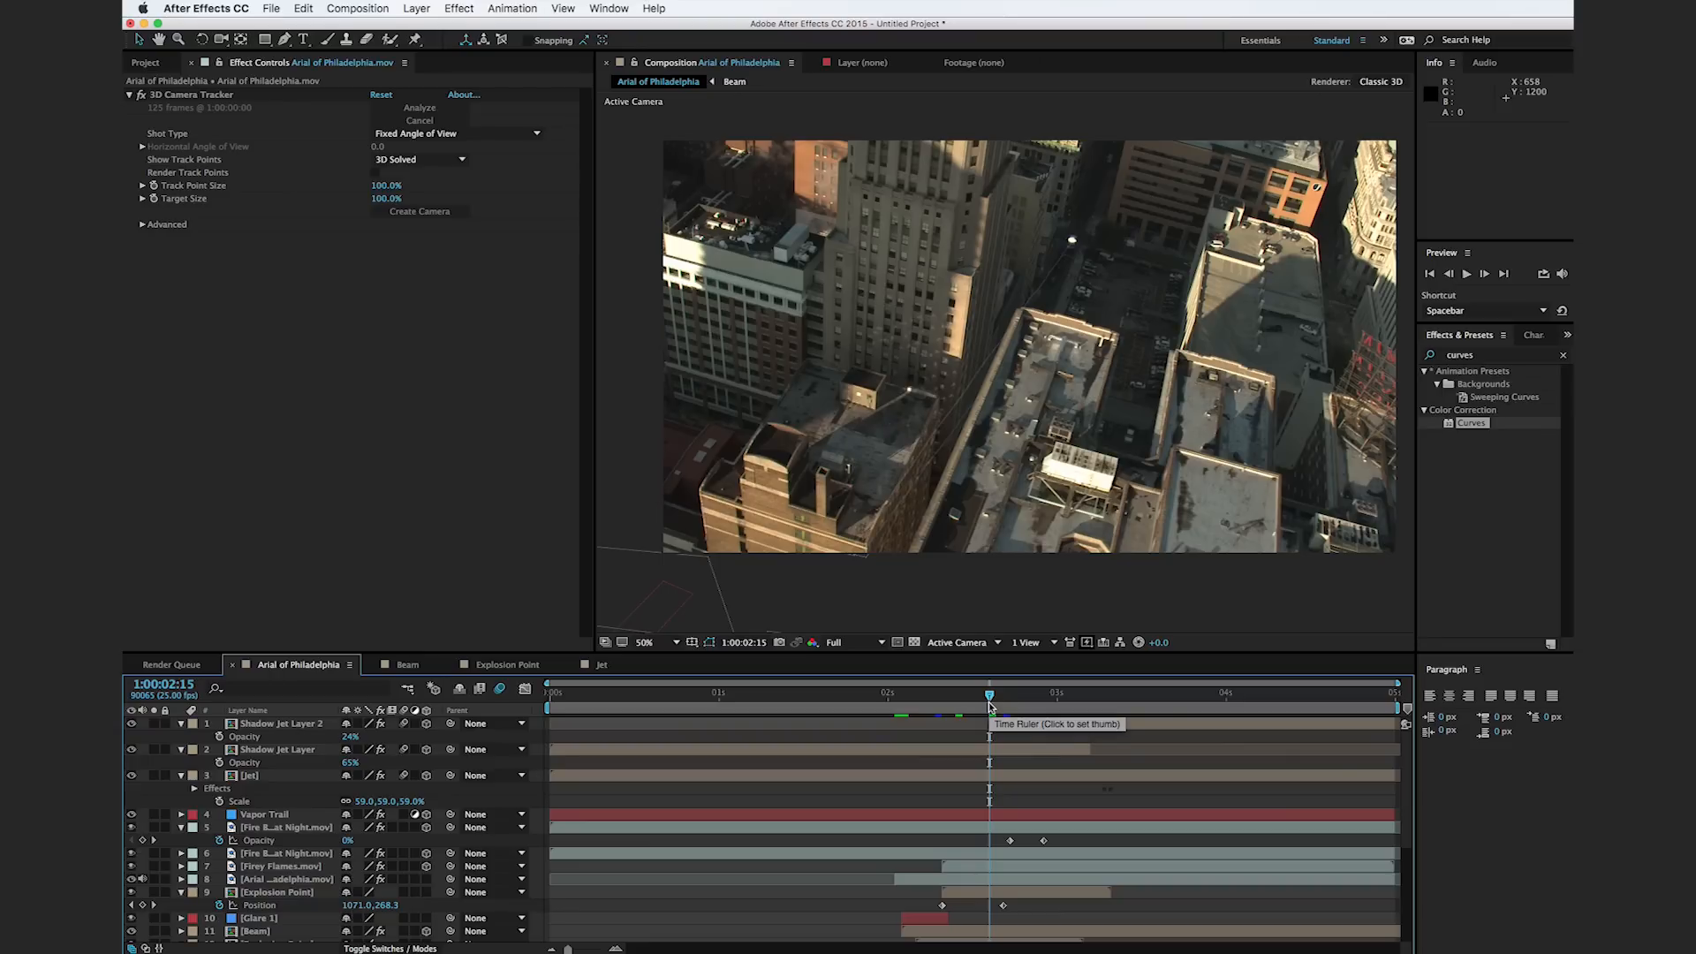
pyautogui.moveTo(990, 702); pyautogui.dragTo(997, 703)
pyautogui.click(1004, 887)
pyautogui.click(1004, 883)
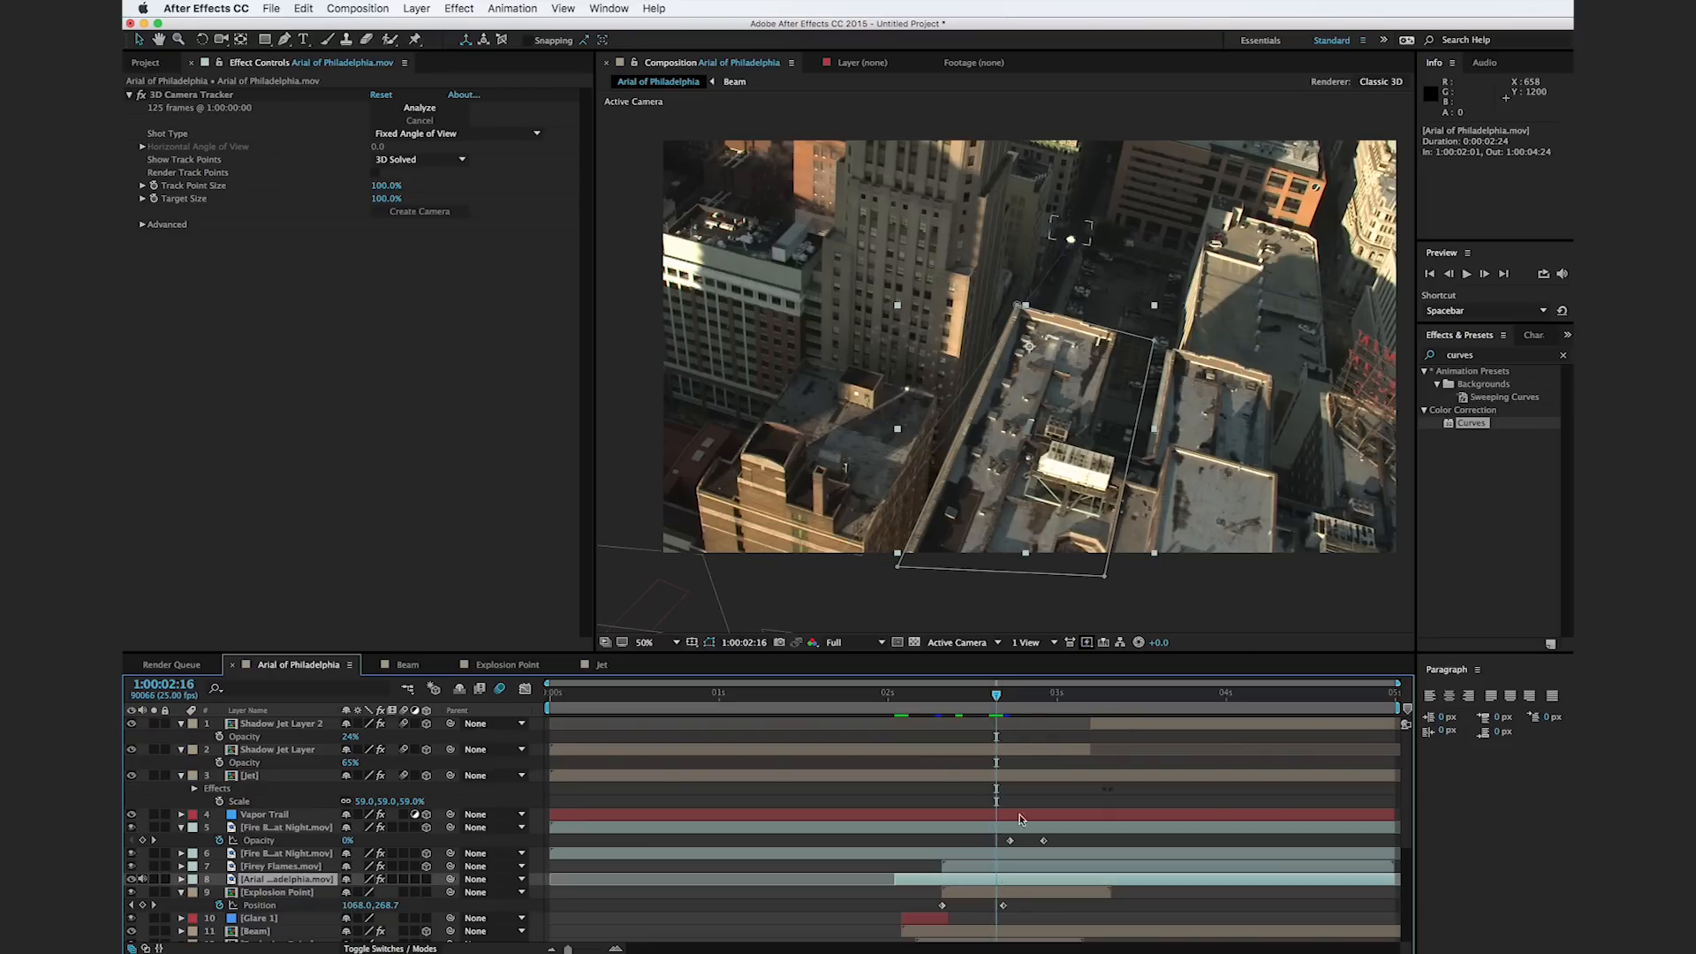
pyautogui.moveTo(996, 696); pyautogui.dragTo(1030, 693)
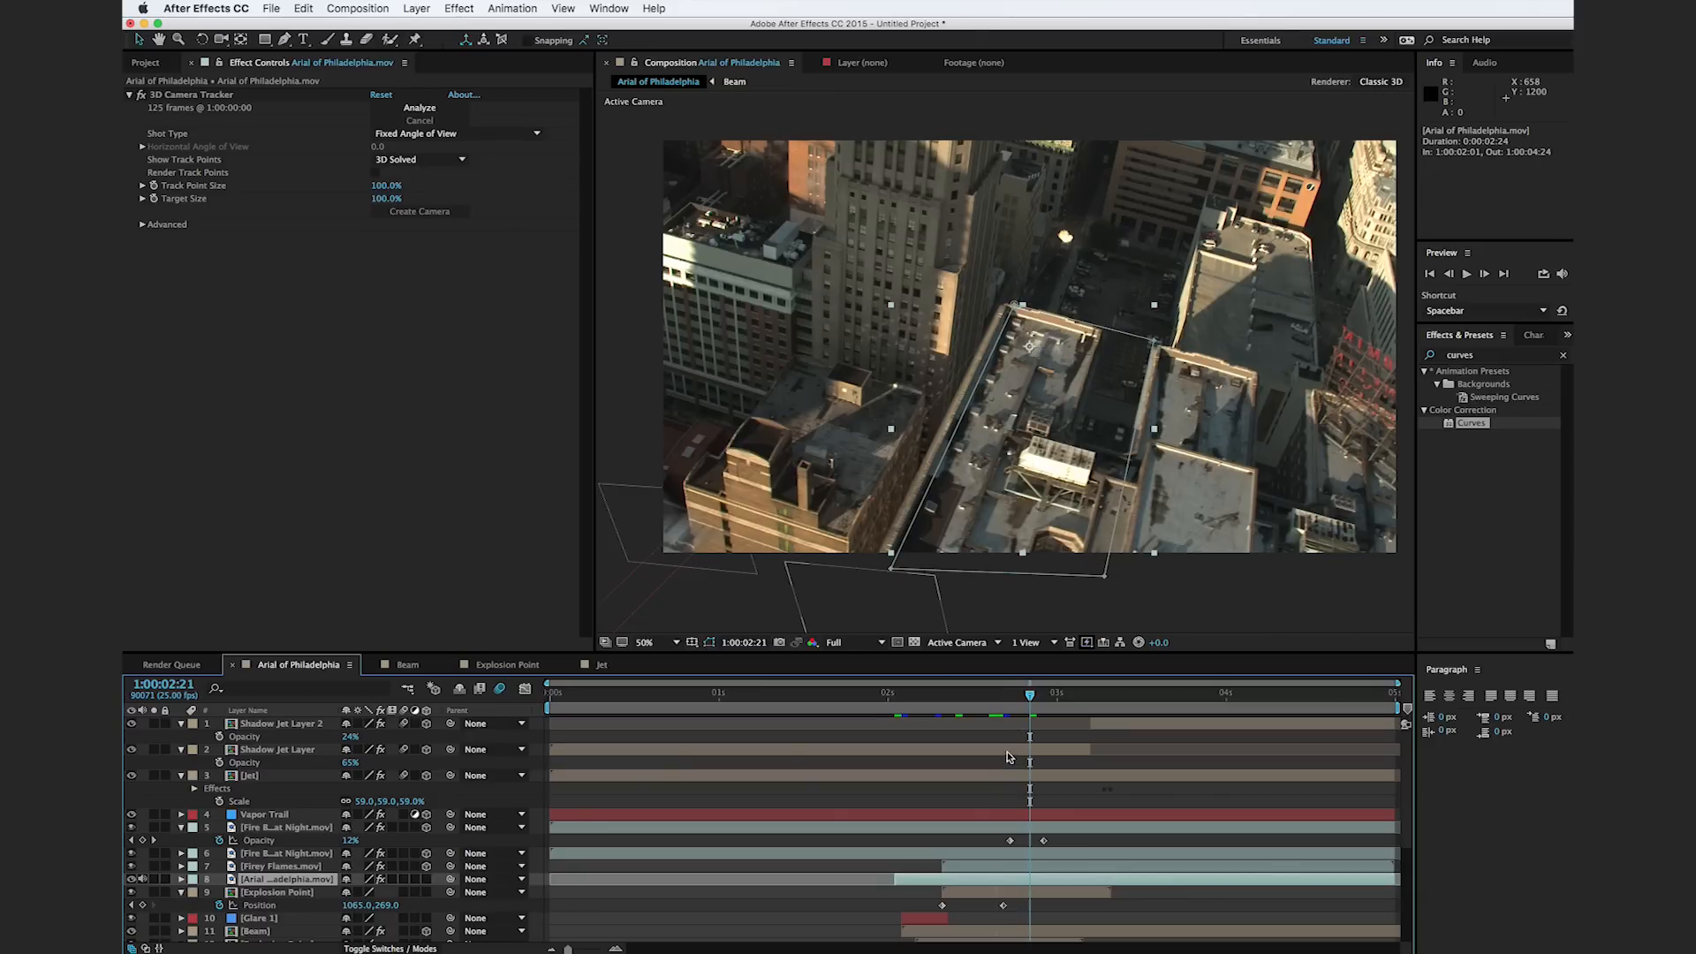
pyautogui.press('super+shift+d')
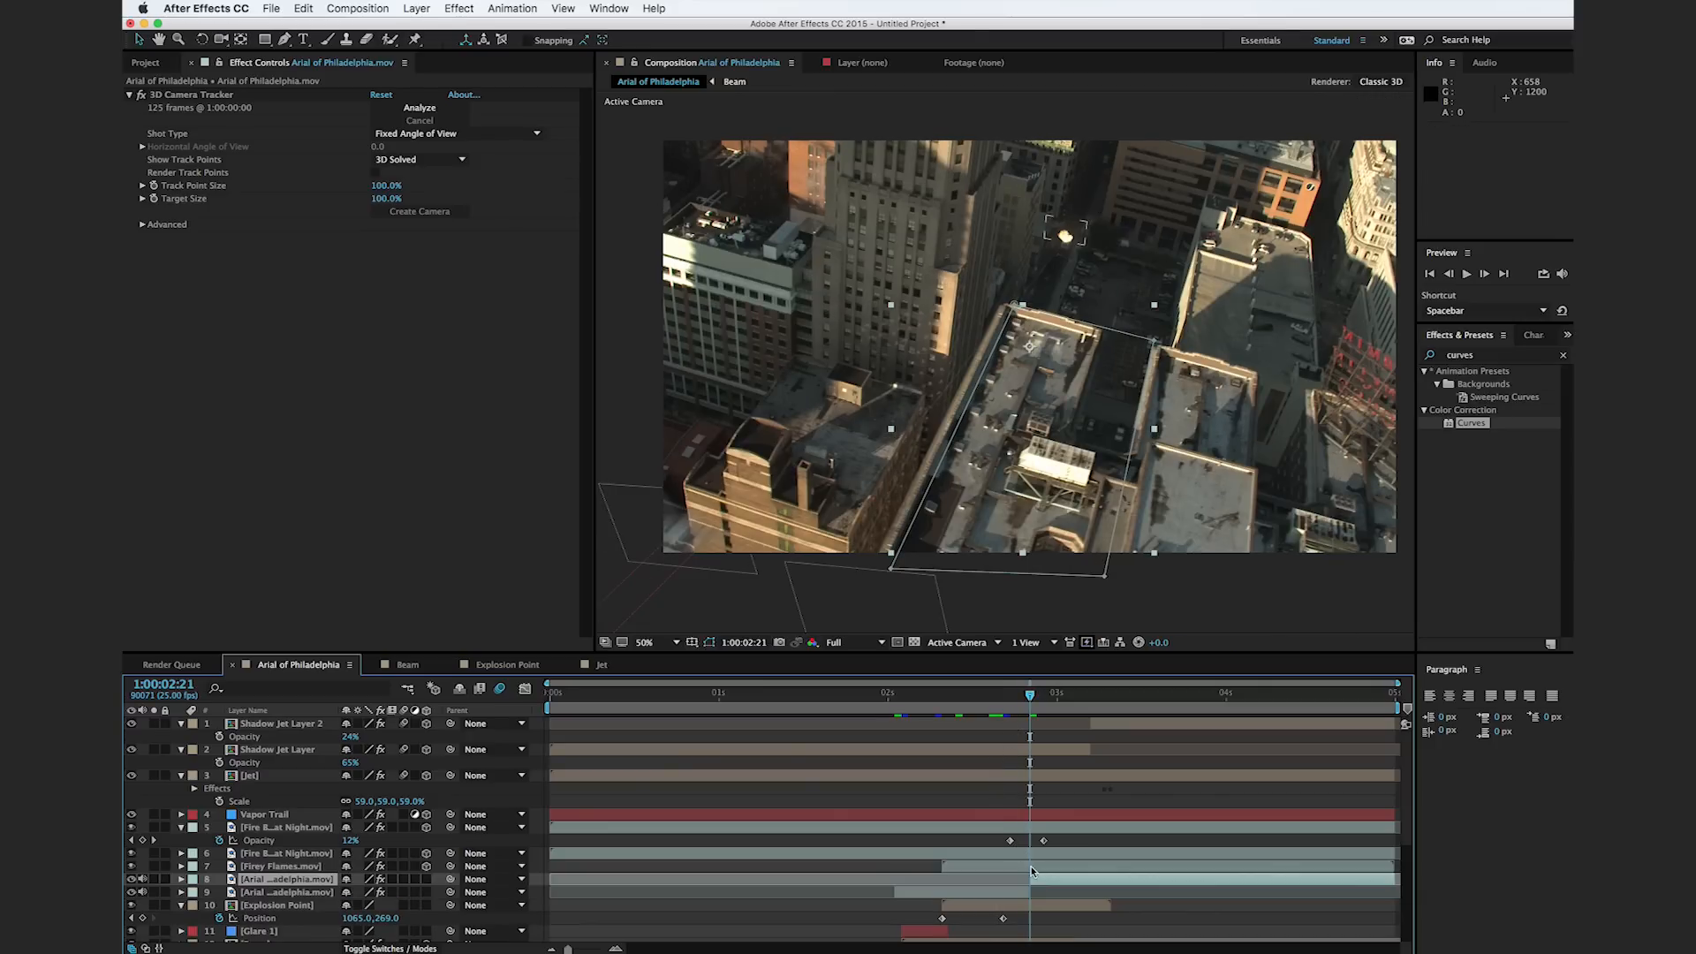
pyautogui.click(1049, 880)
pyautogui.press('Delete')
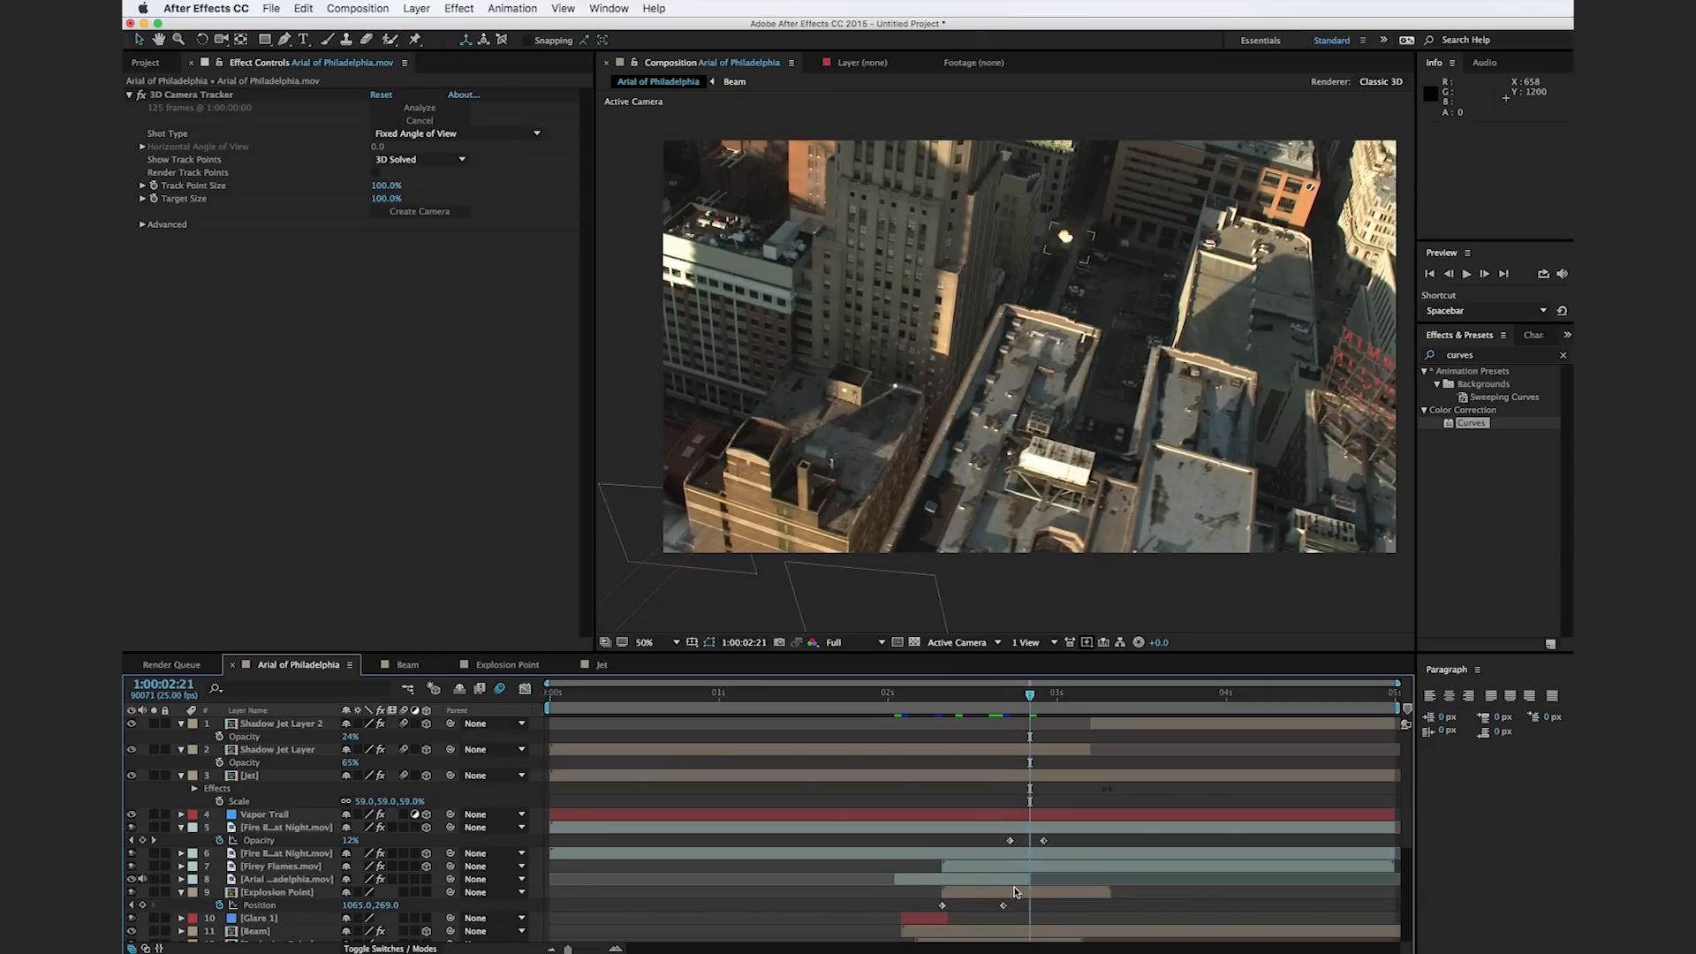
# Step: At 1:00:02:21, shift the mask's left edge outward to follow the building's left wall, and deselect the layer
pyautogui.click(1017, 892)
pyautogui.click(1016, 879)
pyautogui.moveTo(960, 437); pyautogui.dragTo(944, 433)
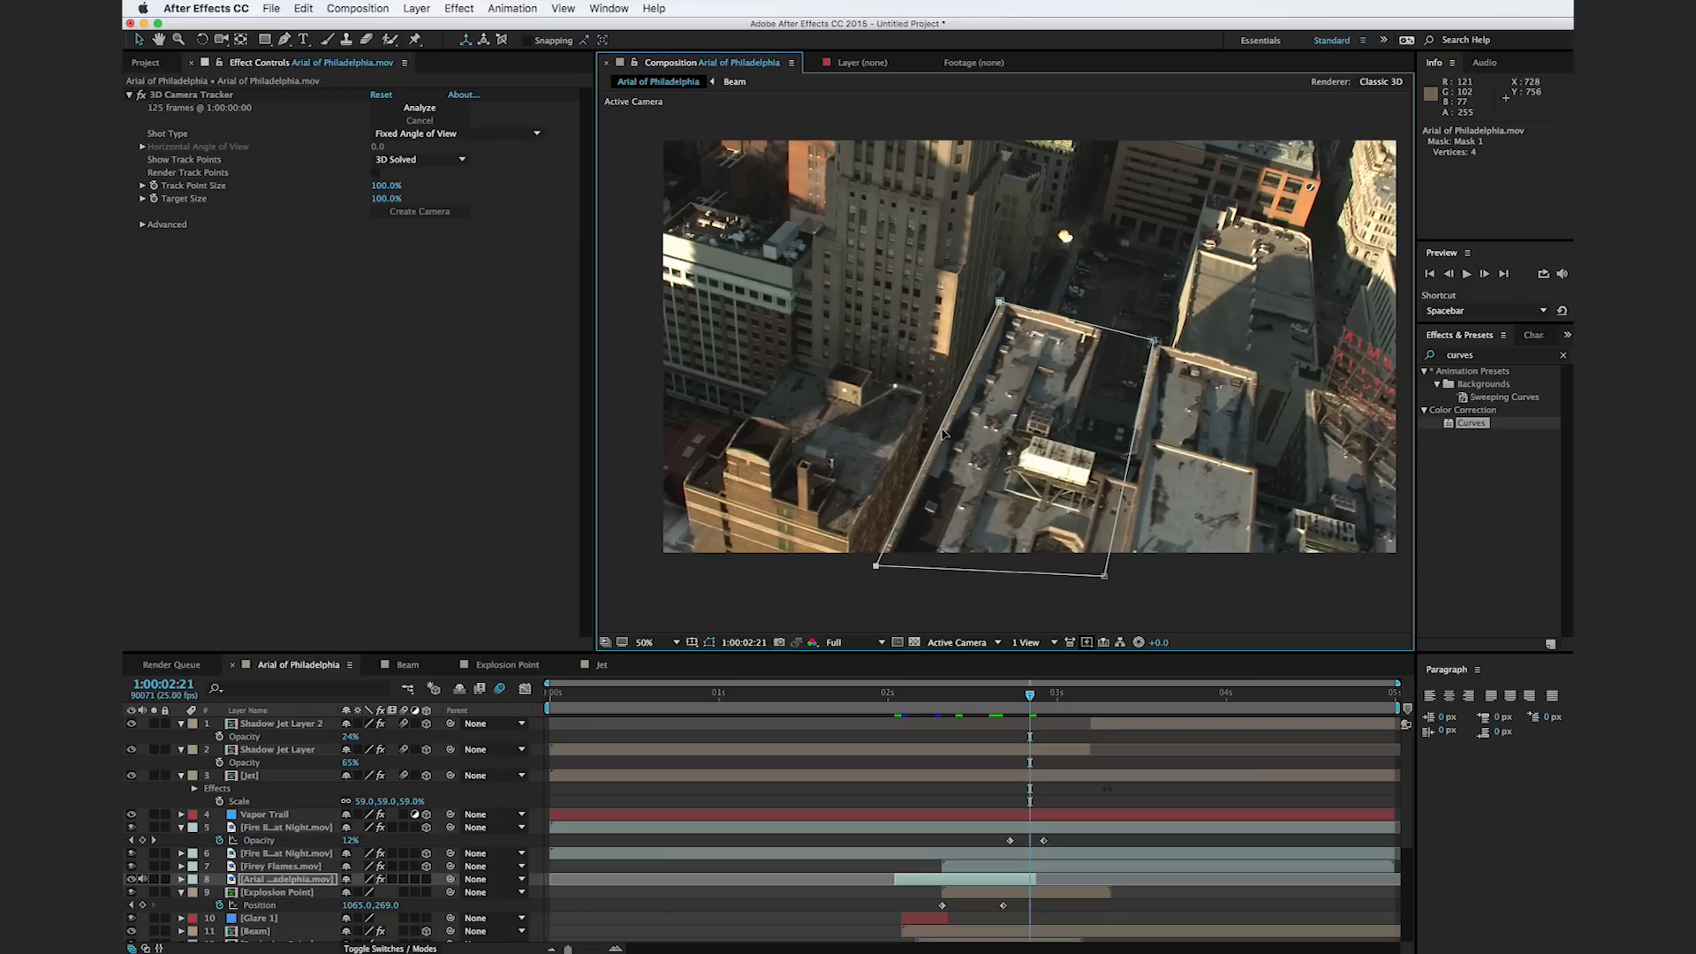
pyautogui.click(1290, 605)
pyautogui.press('space')
pyautogui.moveTo(1105, 408); pyautogui.dragTo(1090, 431)
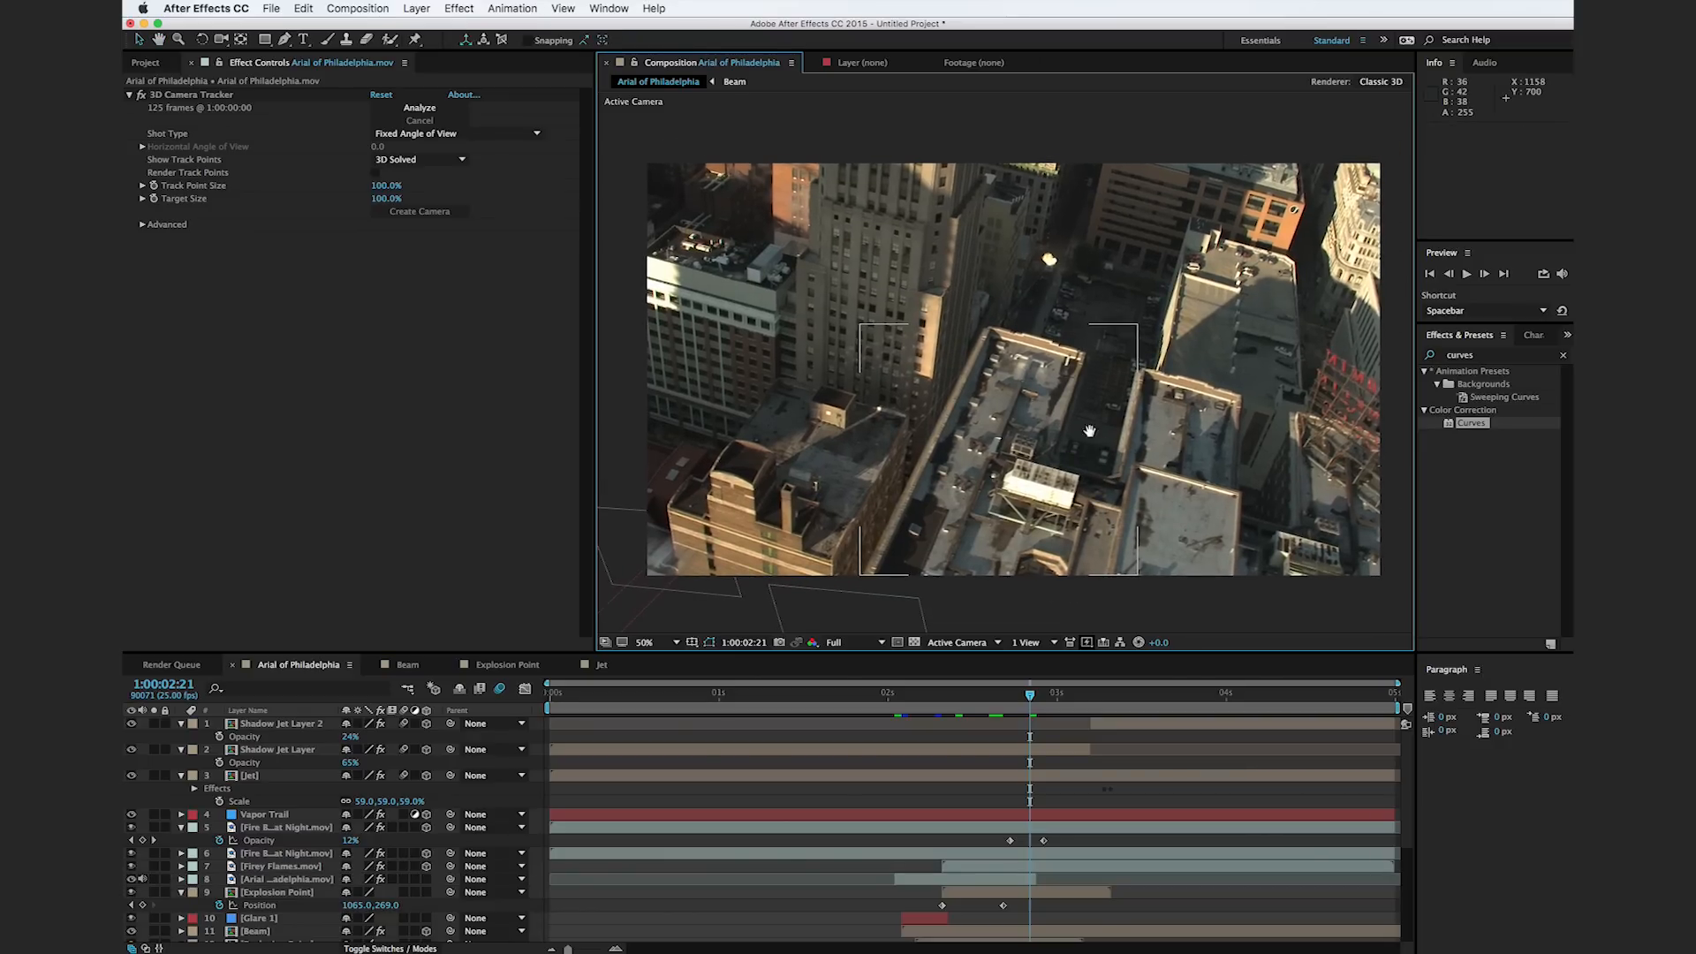